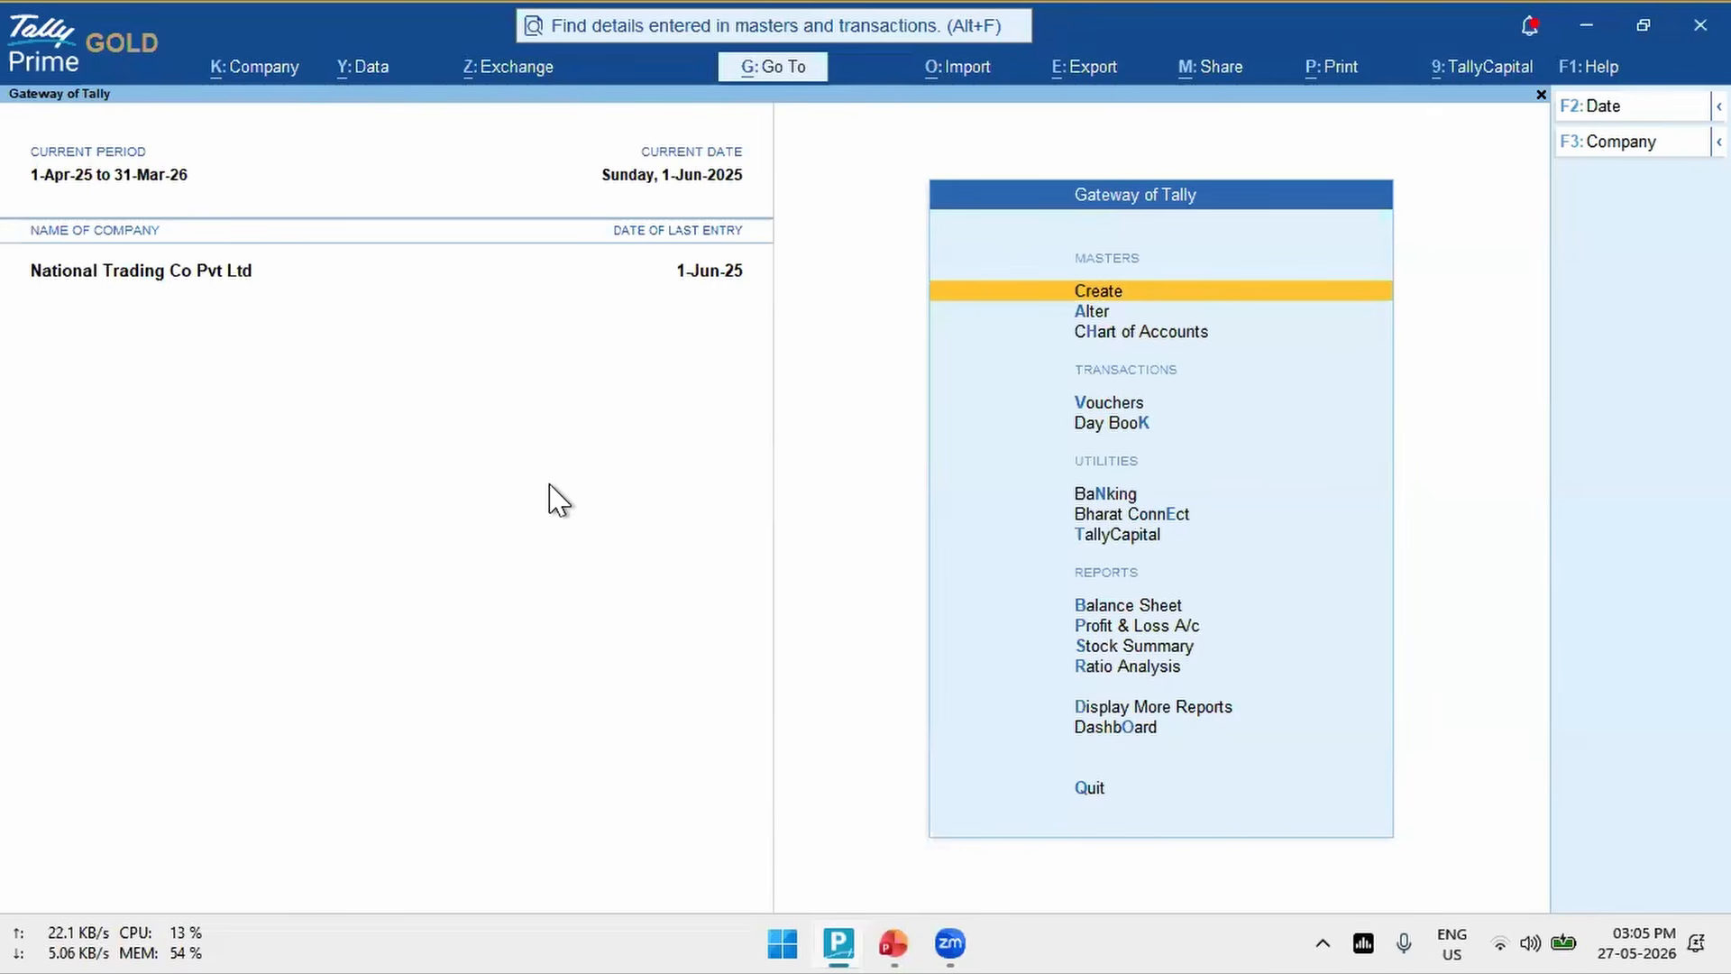
- Open the GST registration details of National Trading Co Pvt Ltd from the company features
key(F11)
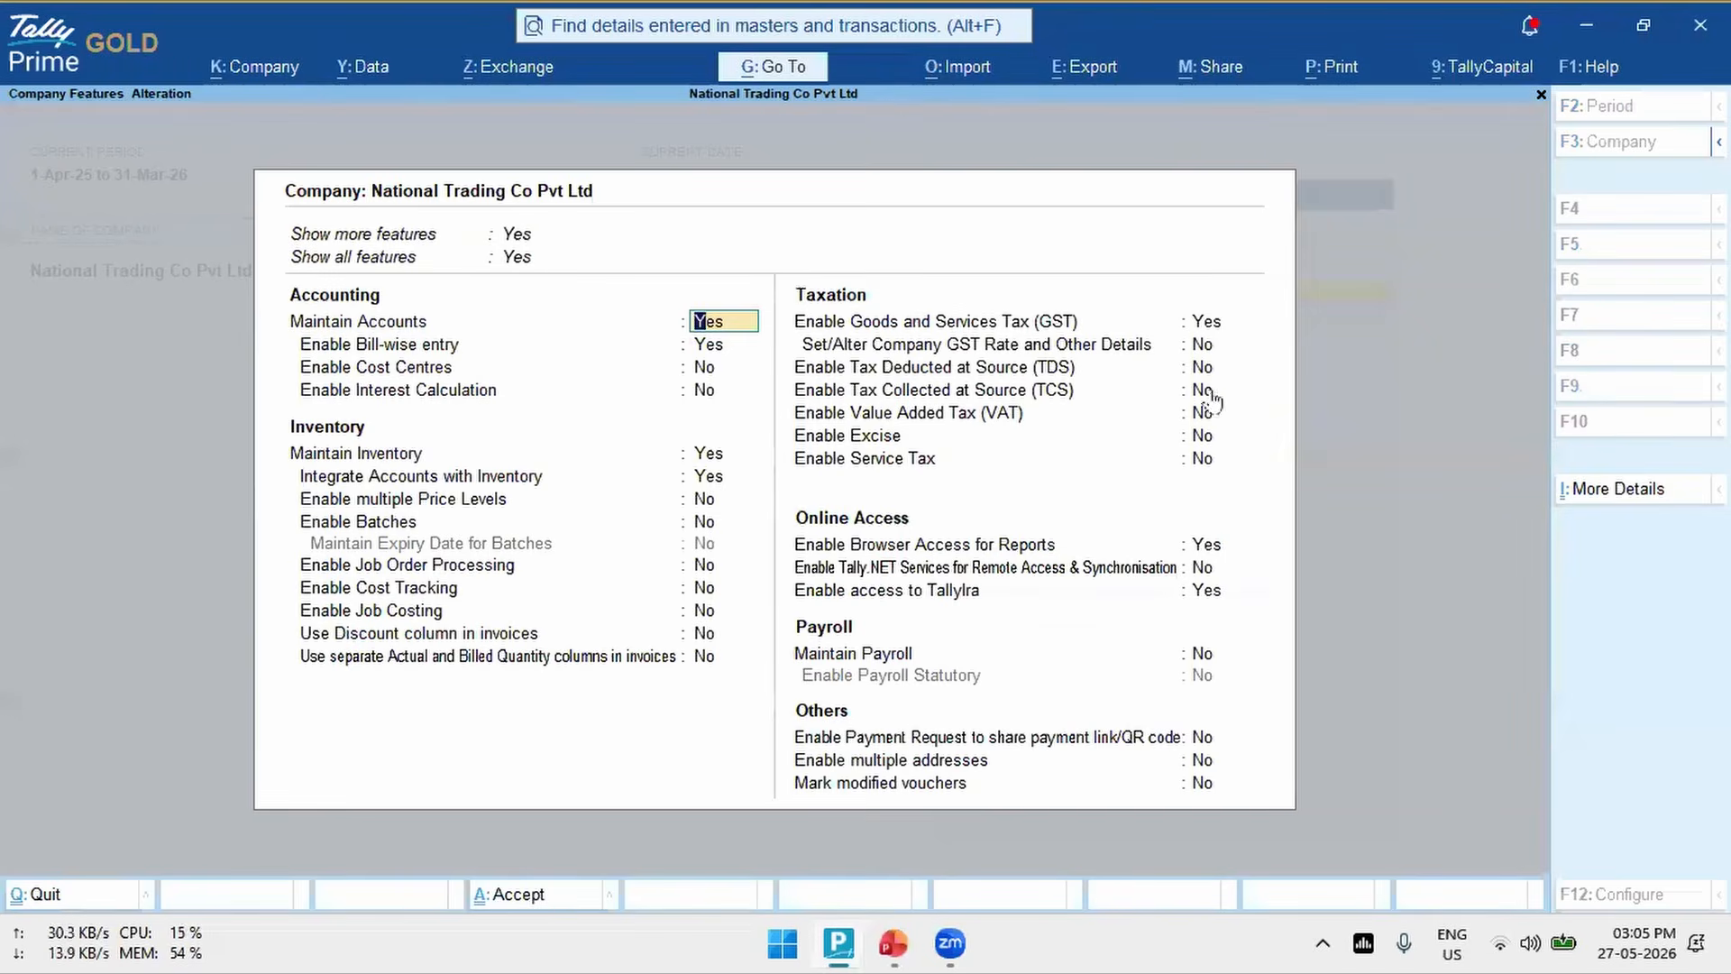
click(1215, 325)
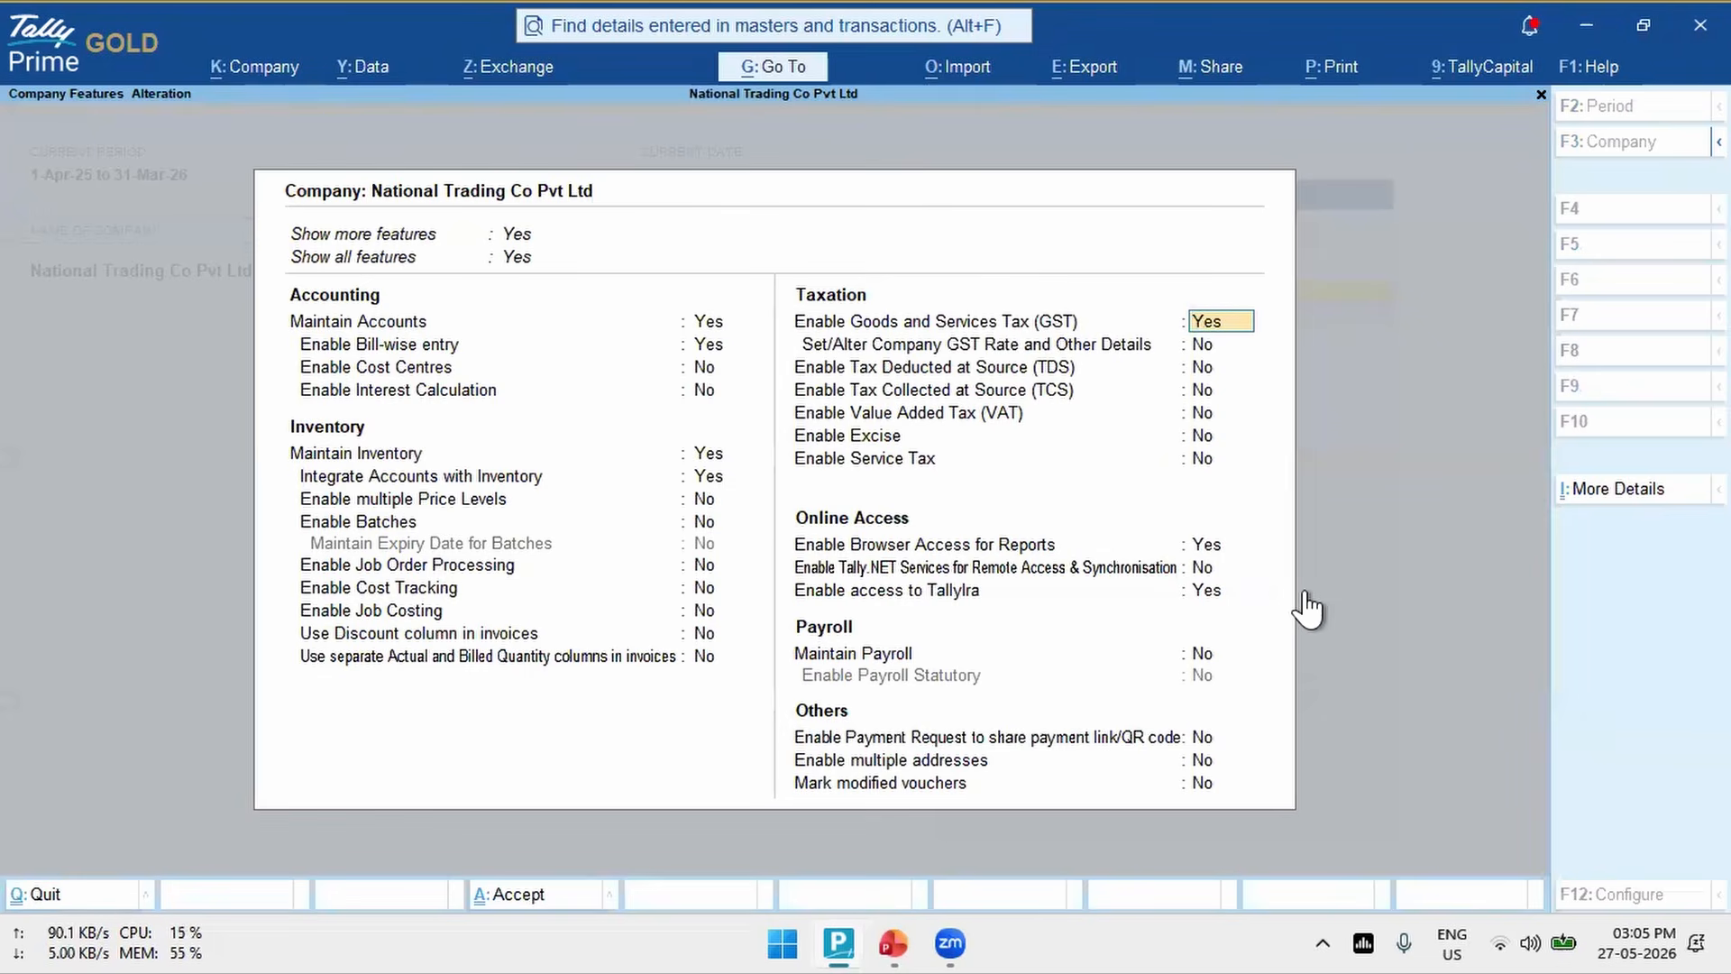
key(Return)
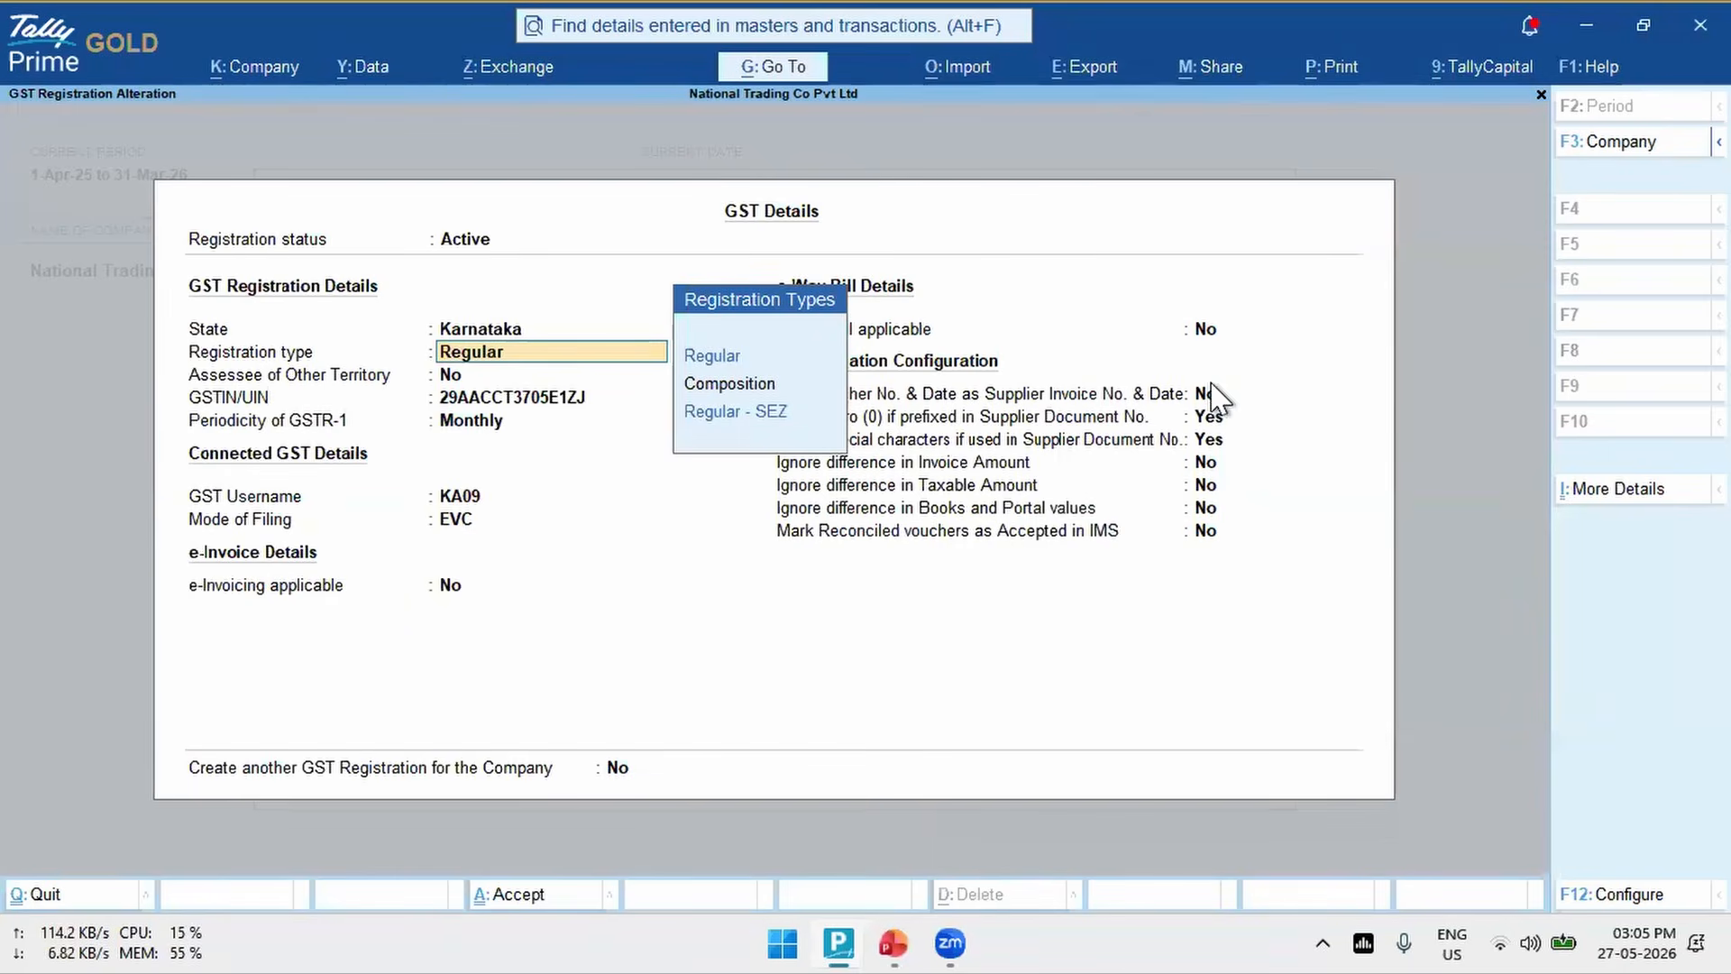
key(Return)
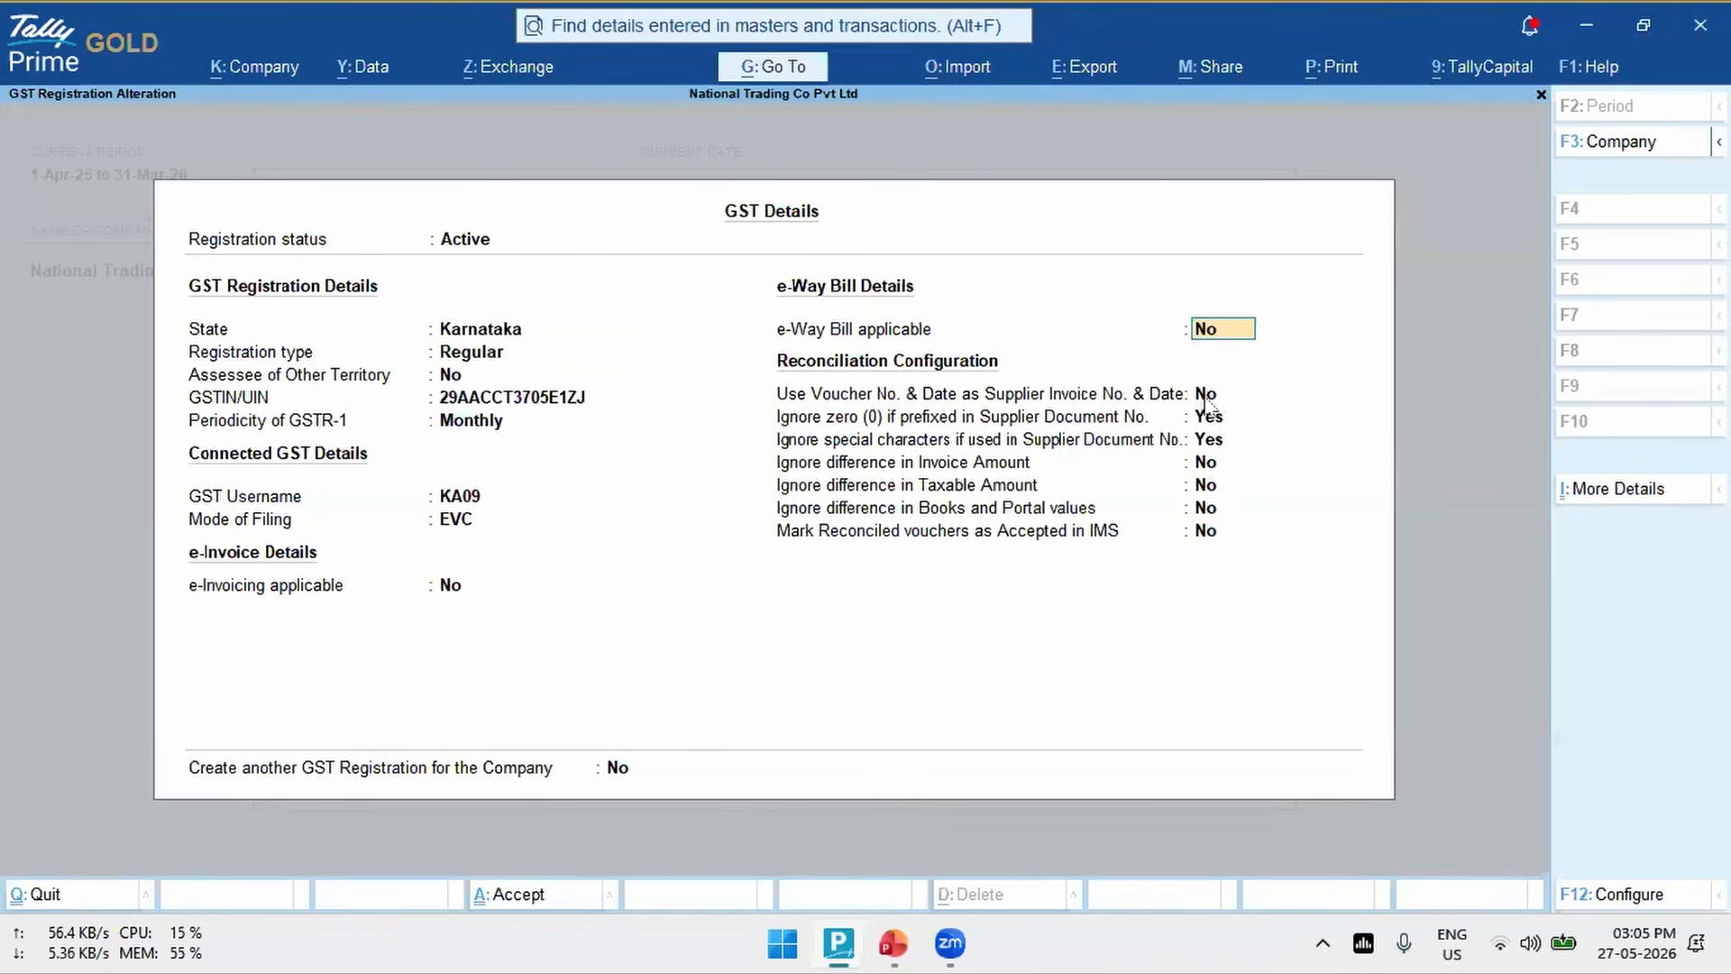
- Review the reconciliation configuration options, from using voucher number and date as supplier invoice details to marking reconciled vouchers as accepted in IMS
click(1206, 397)
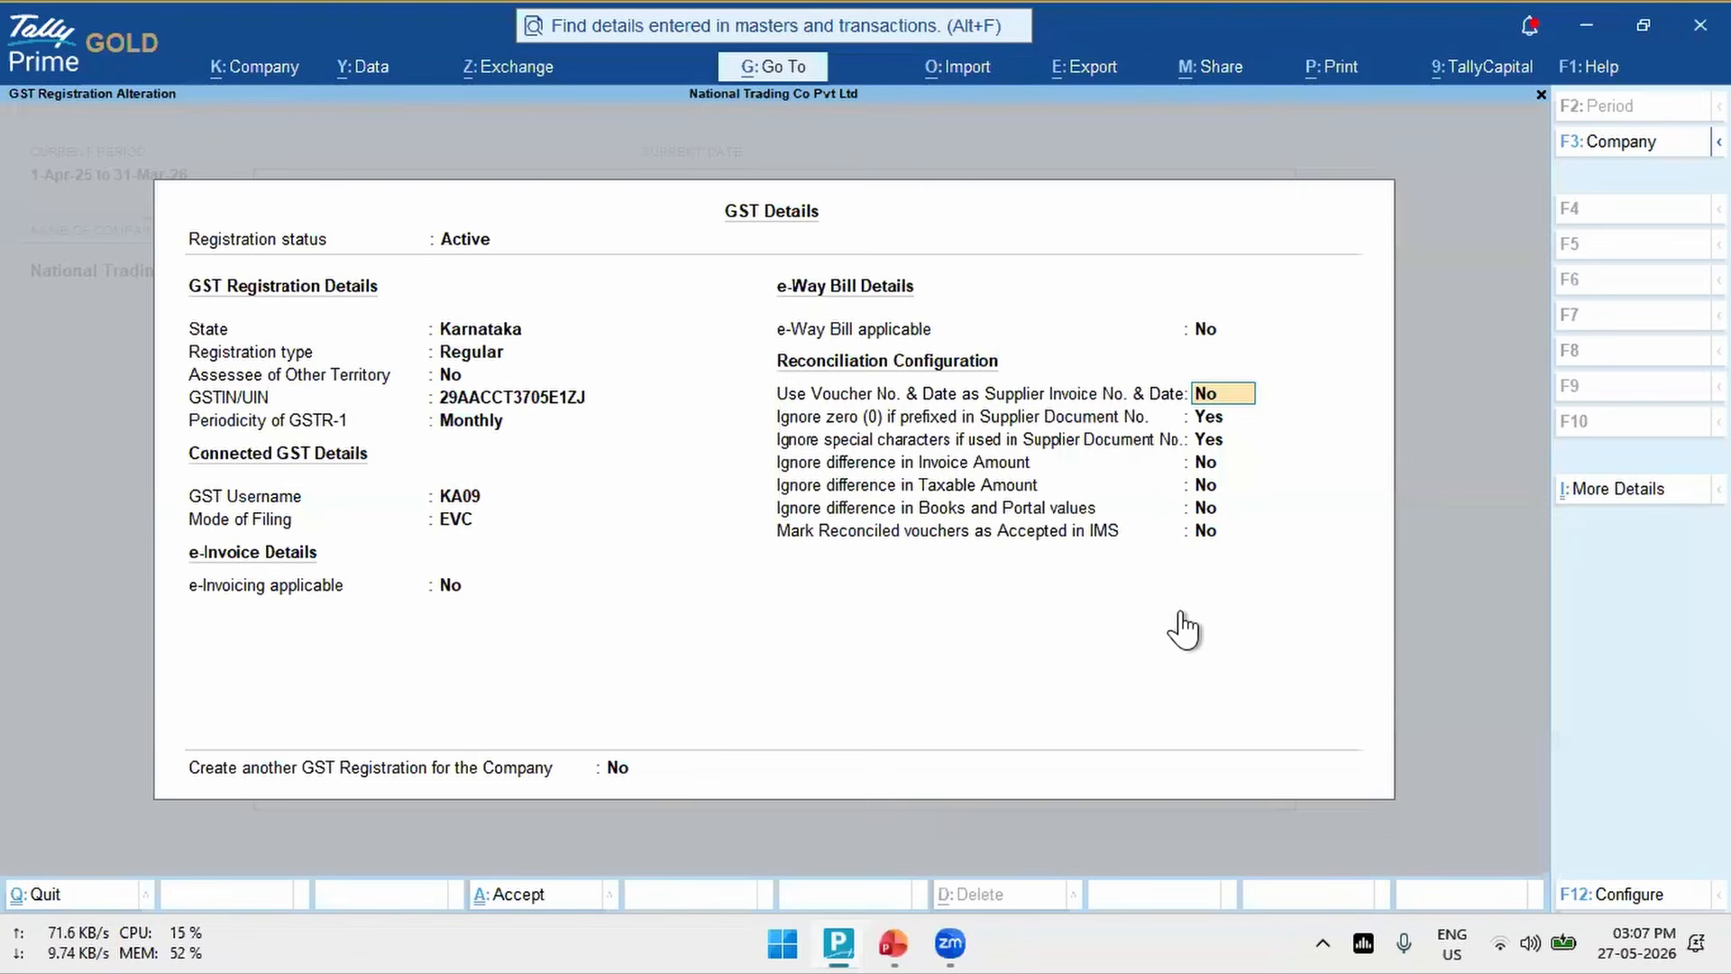
key(Down)
key(Down)
key(Down)
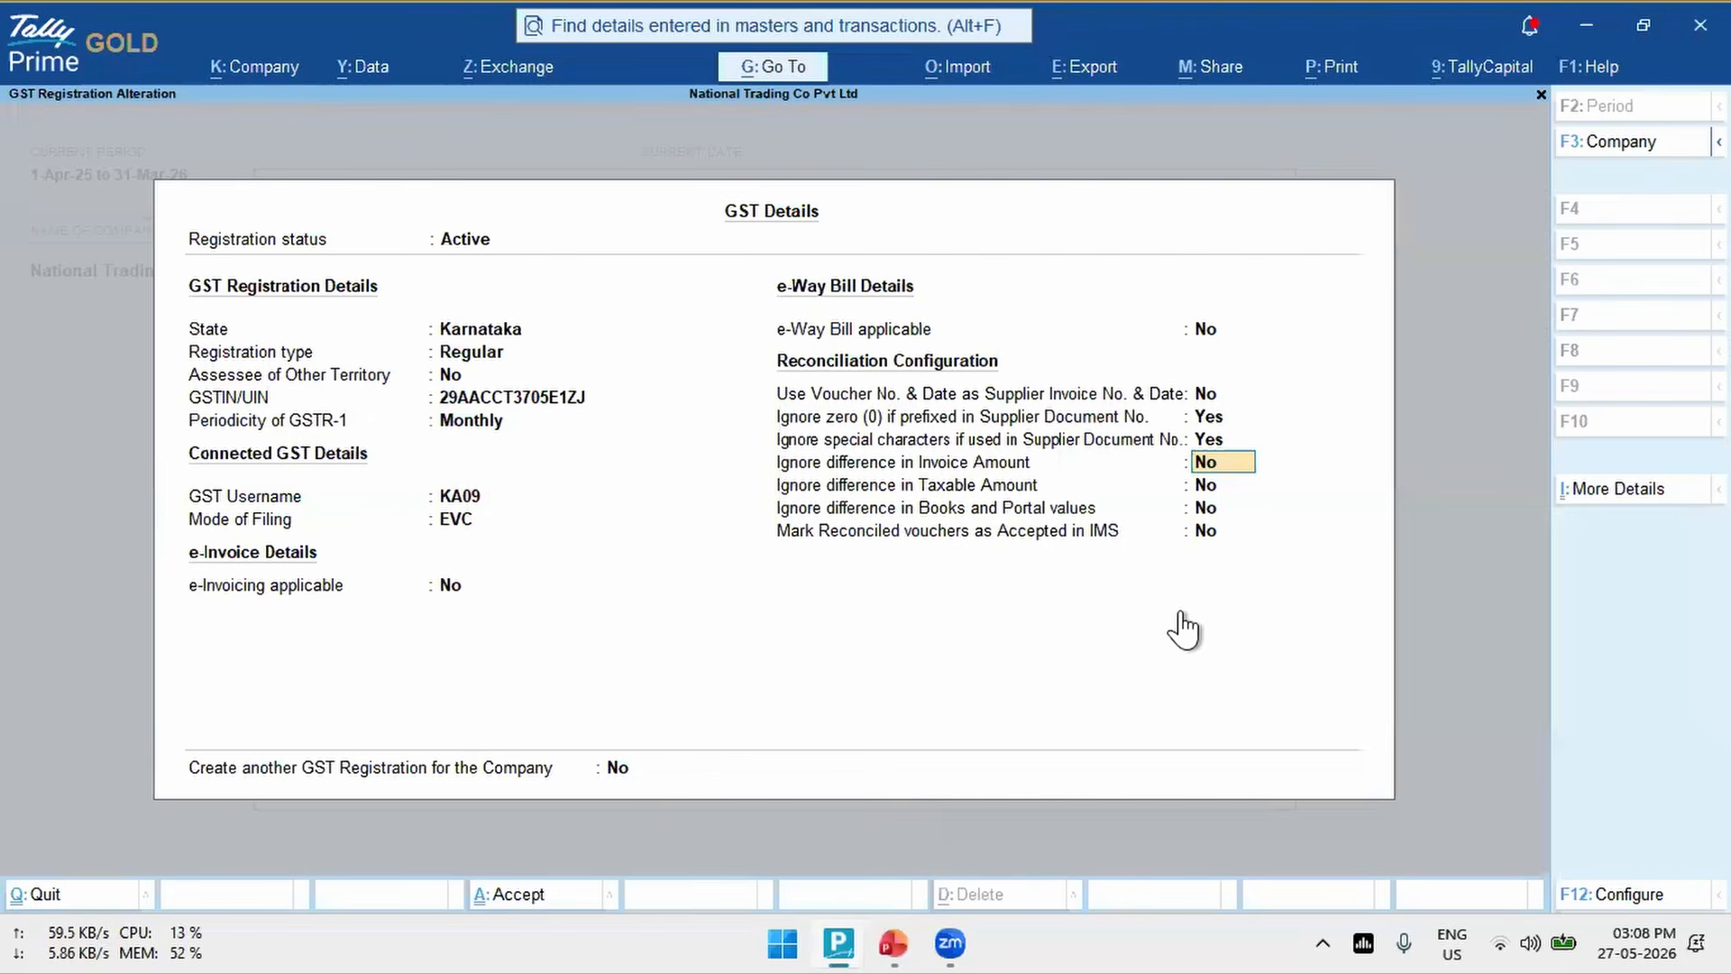
key(Return)
key(Return)
key(Return)
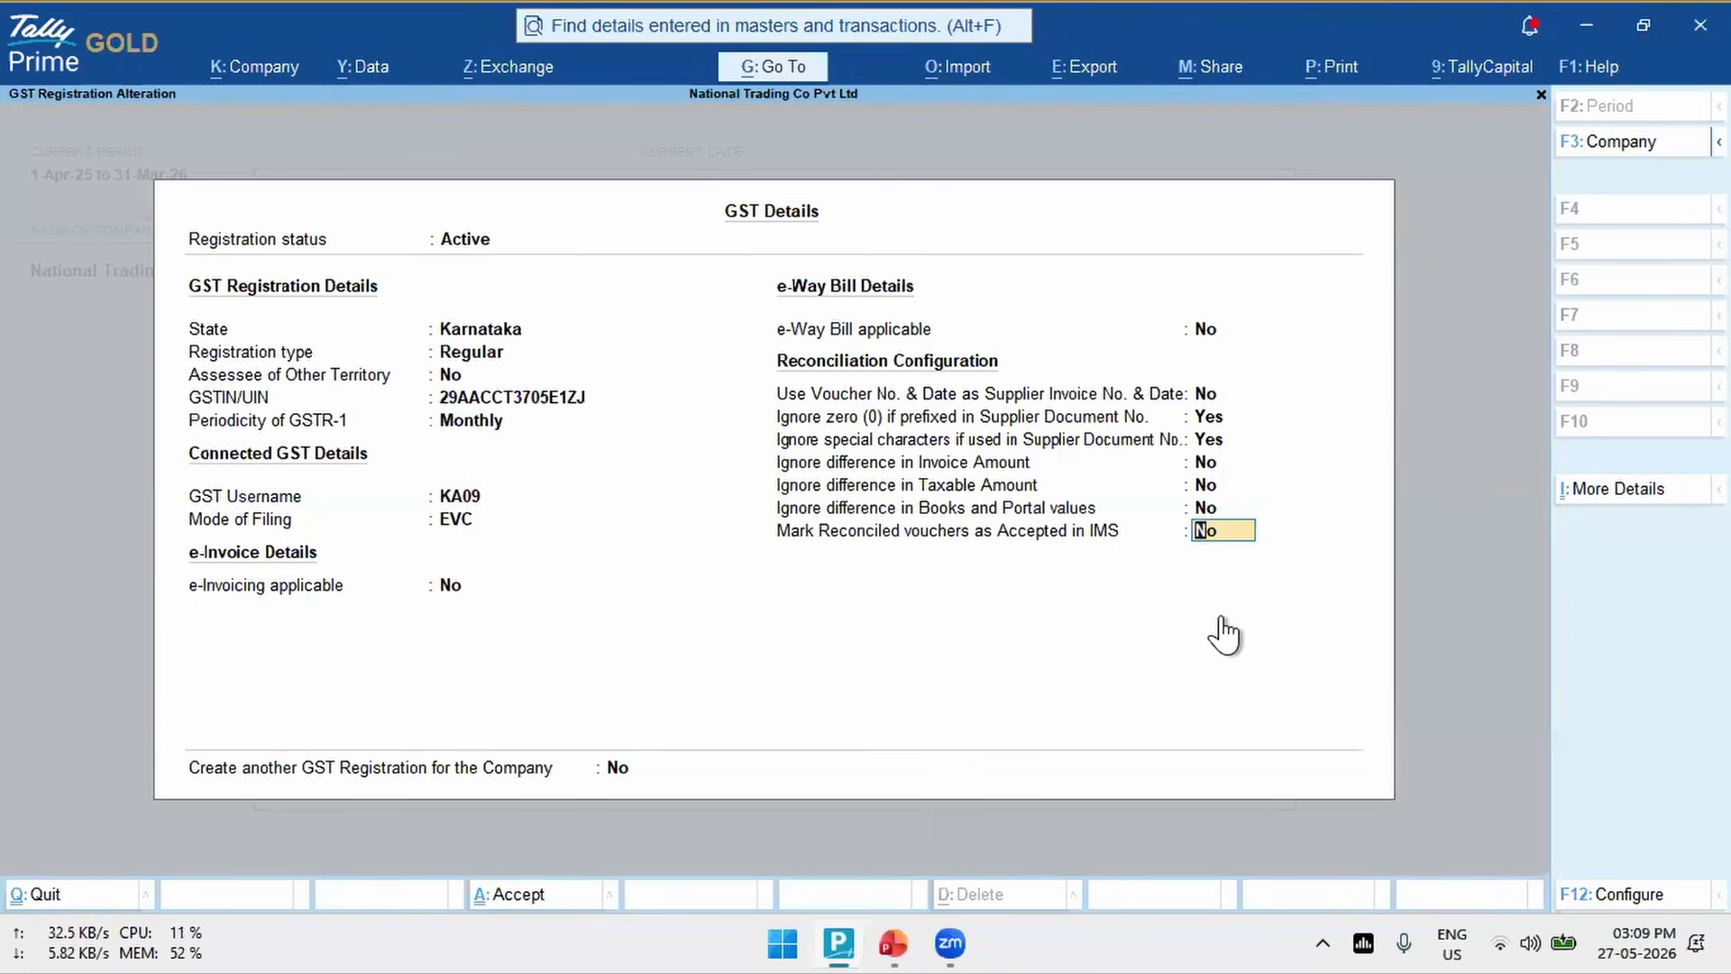
- Set marking of reconciled vouchers as Accepted in IMS to No, and save the GST details and company features
key(y)
text(n)
key(BackSpace)
key(BackSpace)
key(BackSpace)
key(BackSpace)
key(Return)
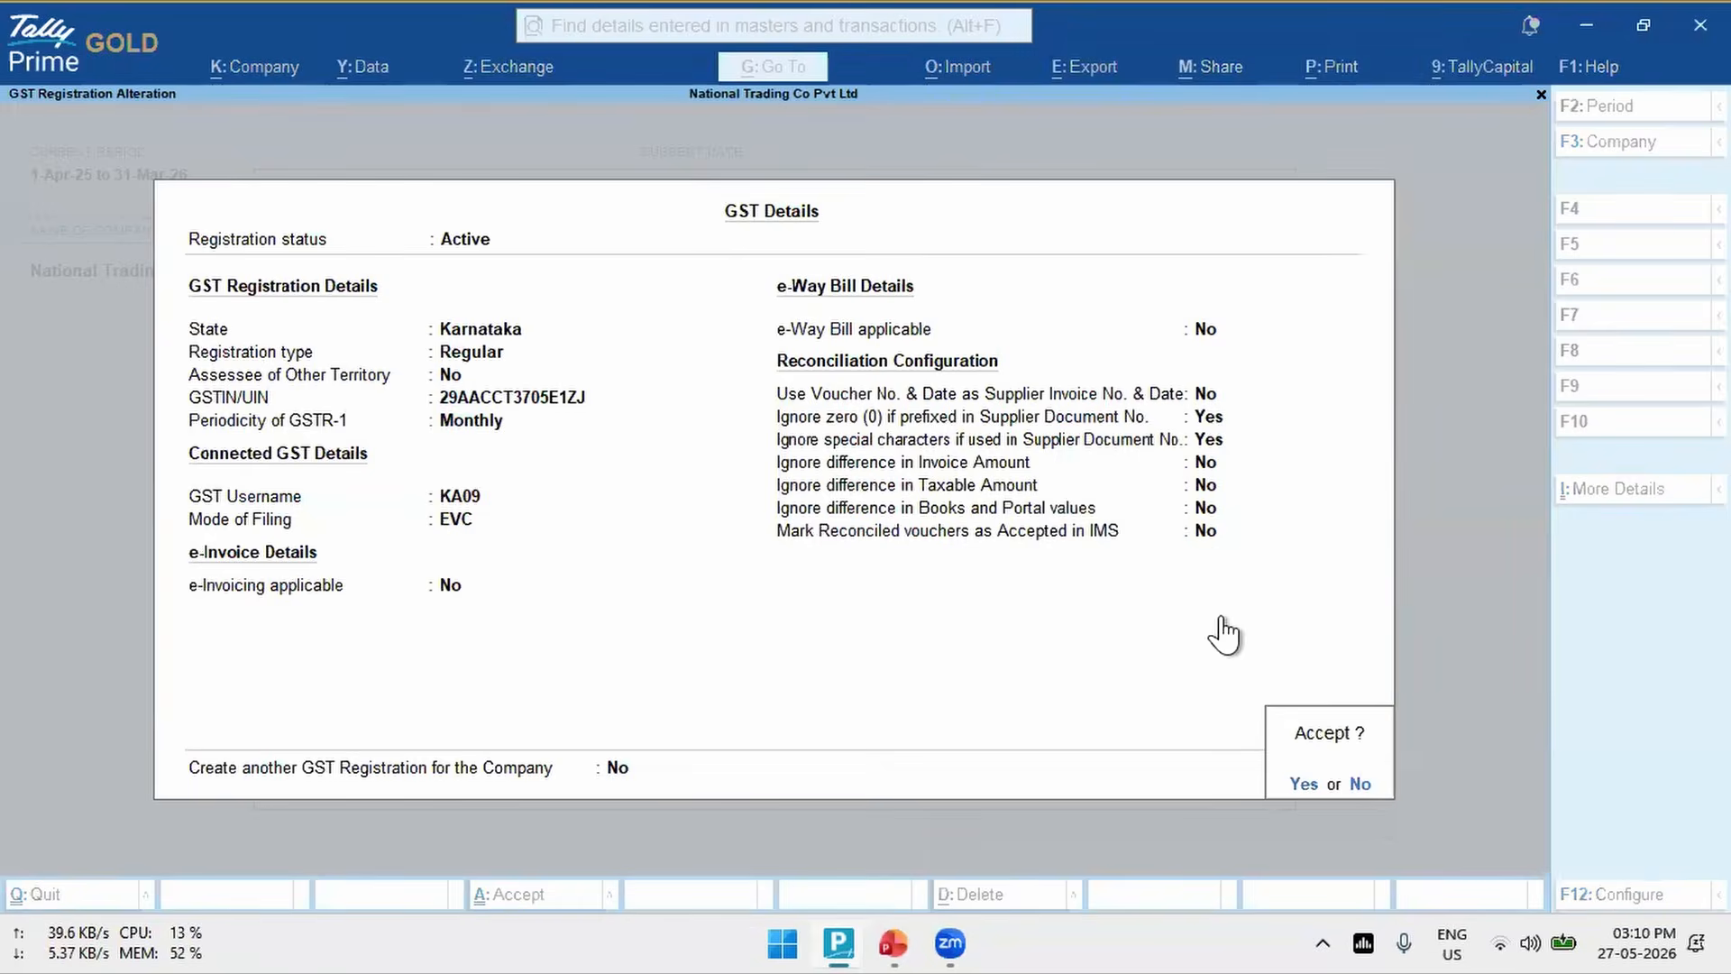
key(Return)
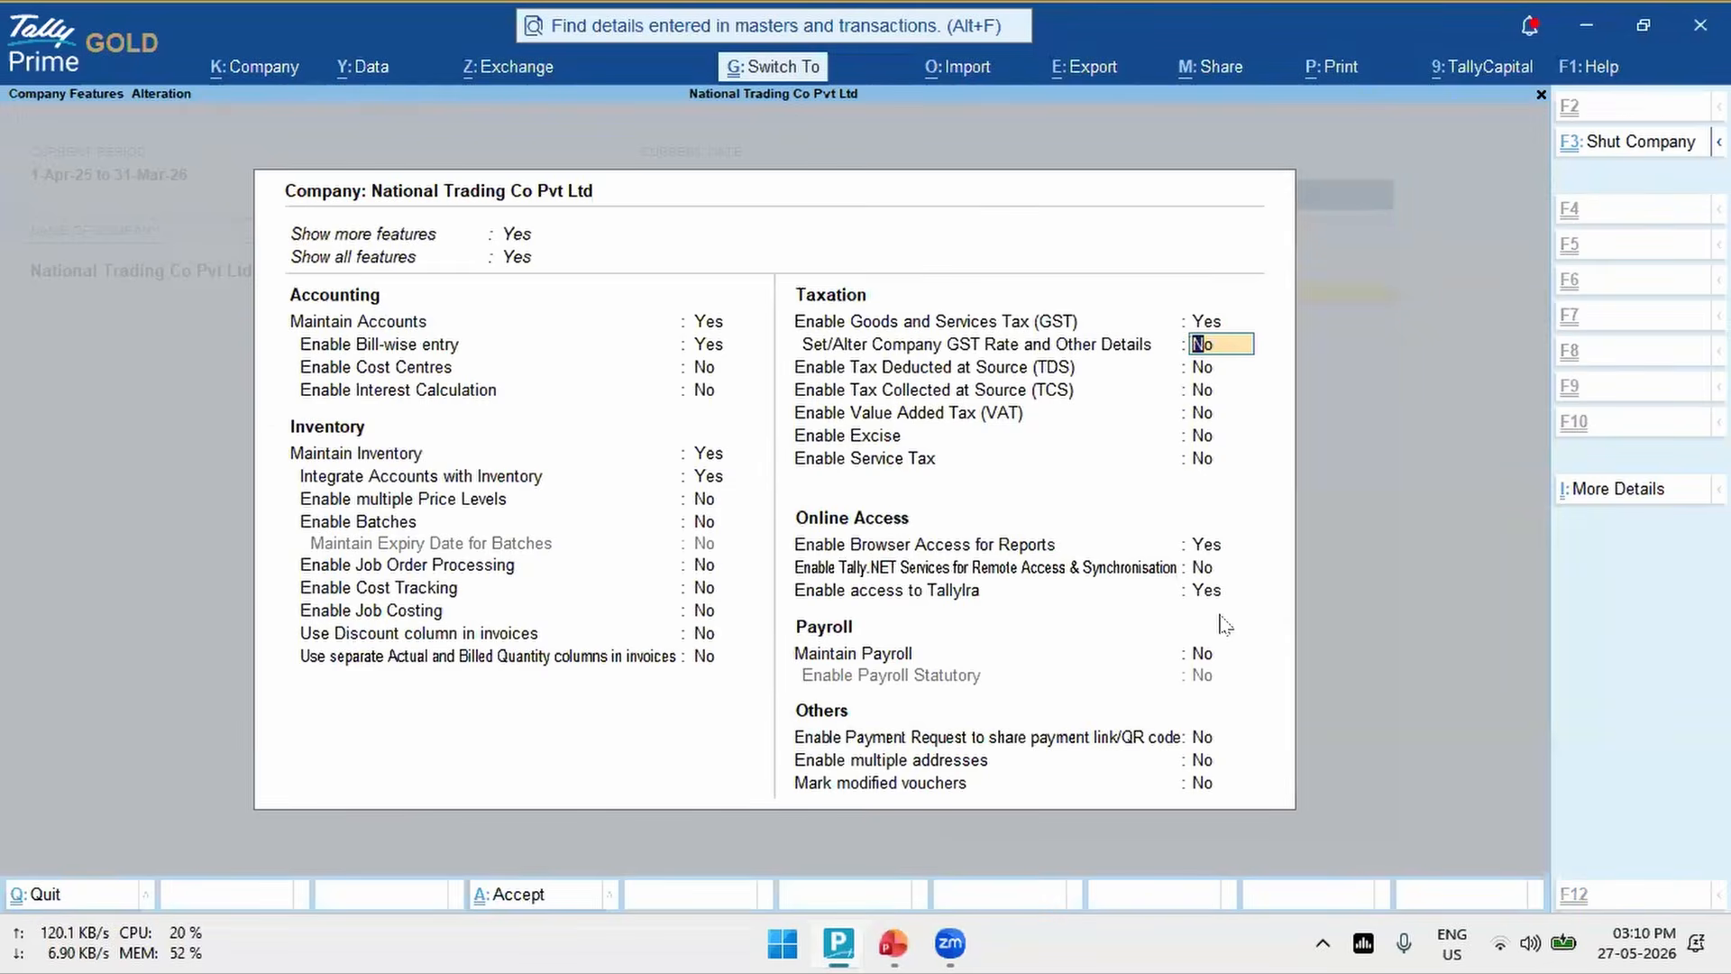
key(ctrl+a)
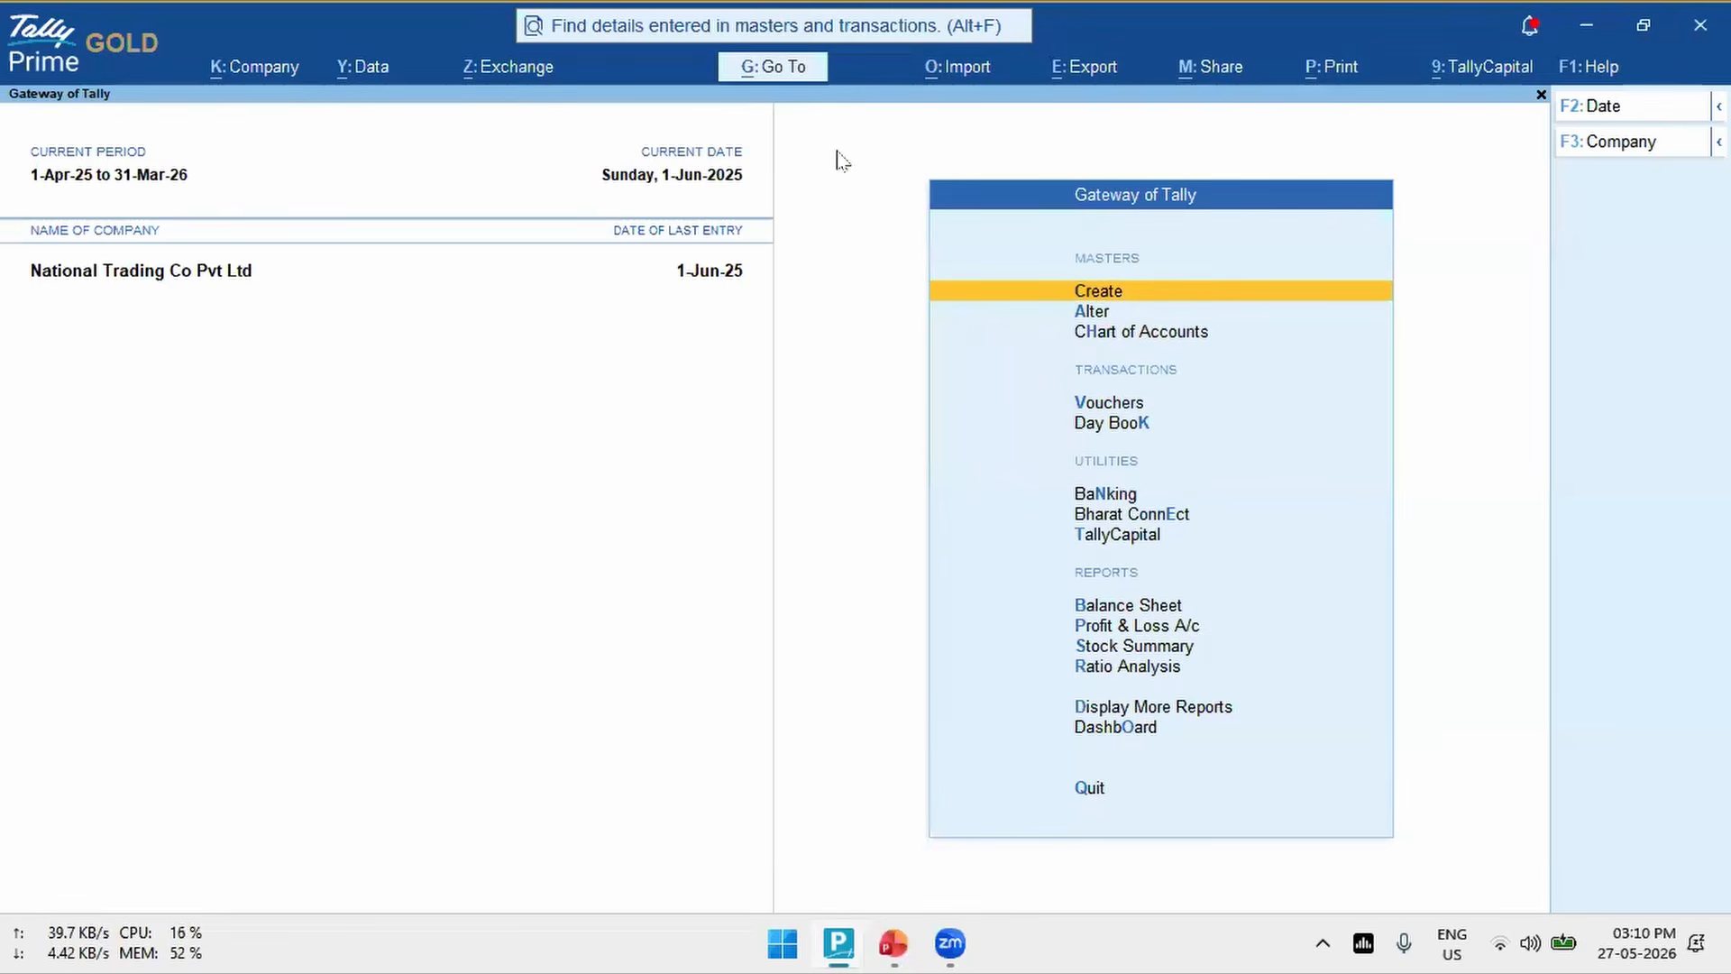
- Find "Ims" in the report list and open the Invoice Management System (IMS) report
click(773, 68)
text(Ims)
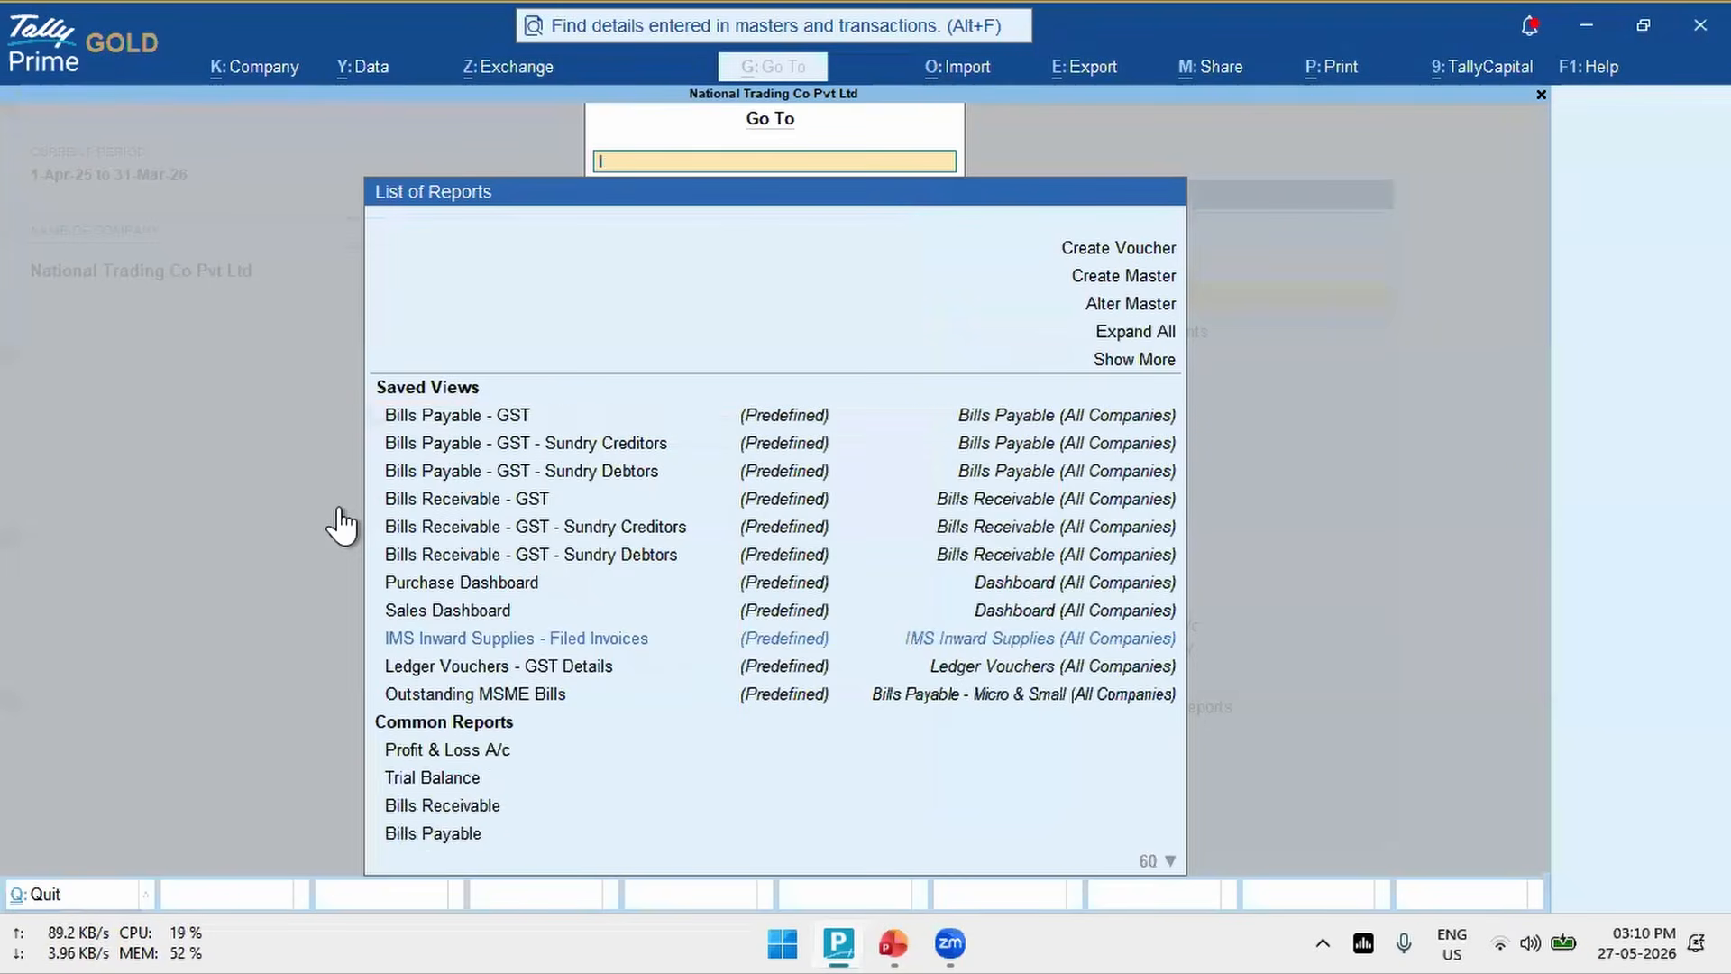
key(Down)
key(Down)
key(Down)
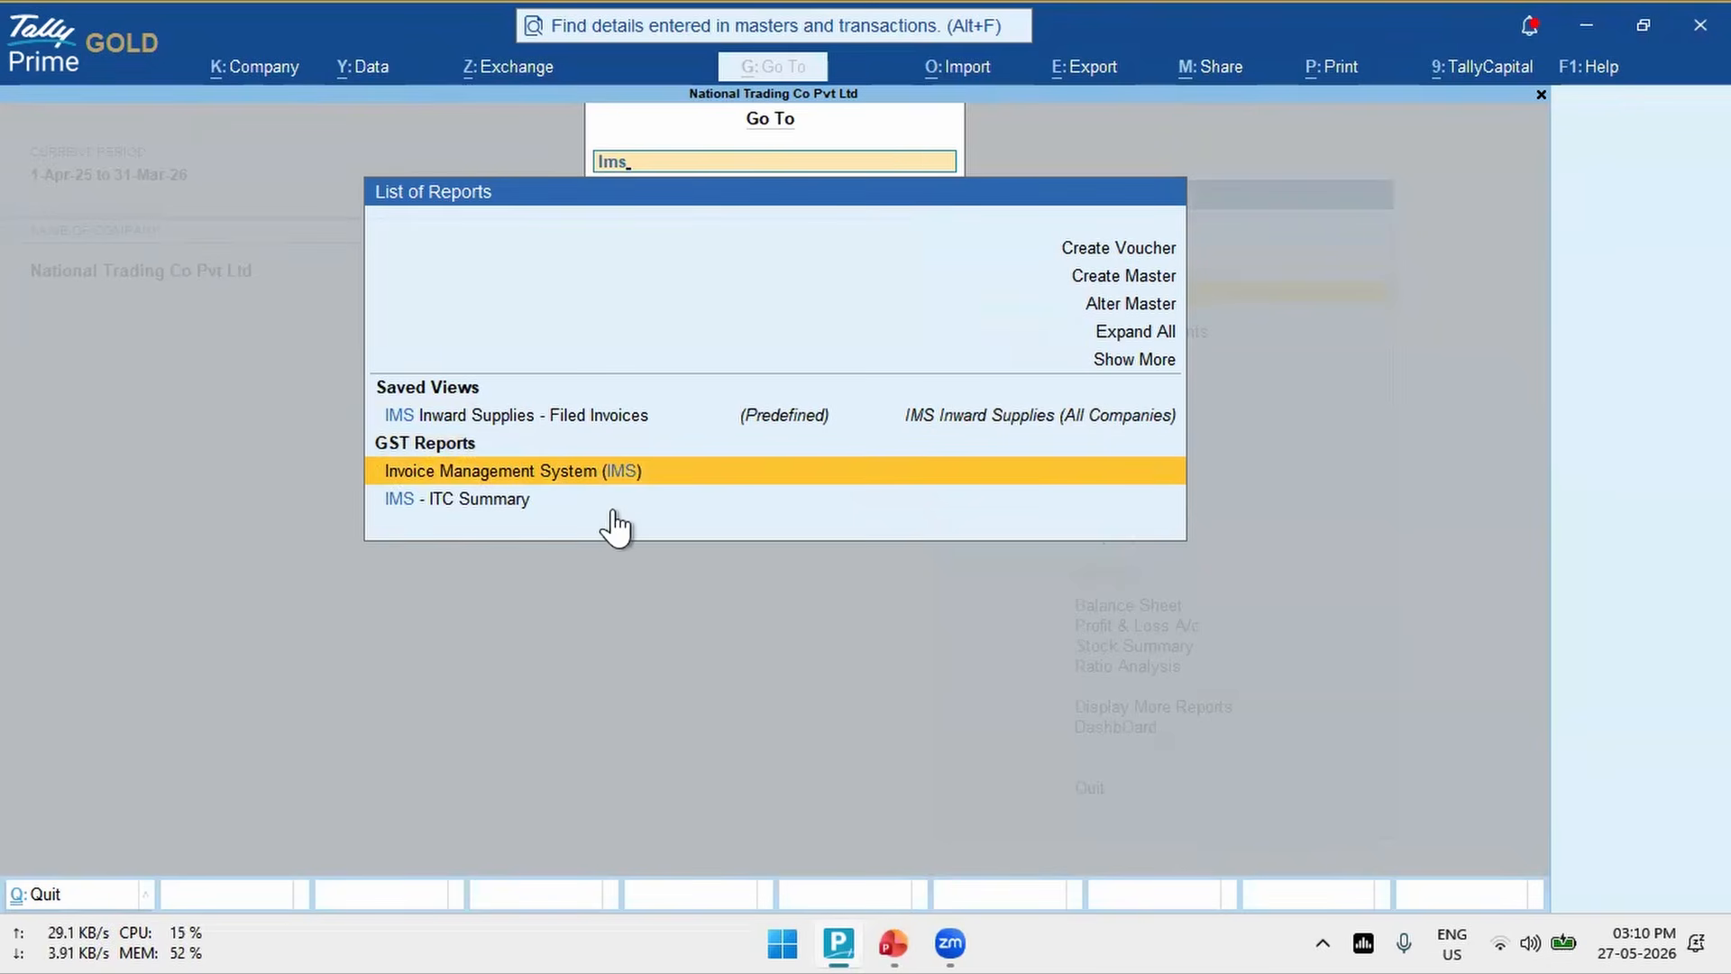
key(Return)
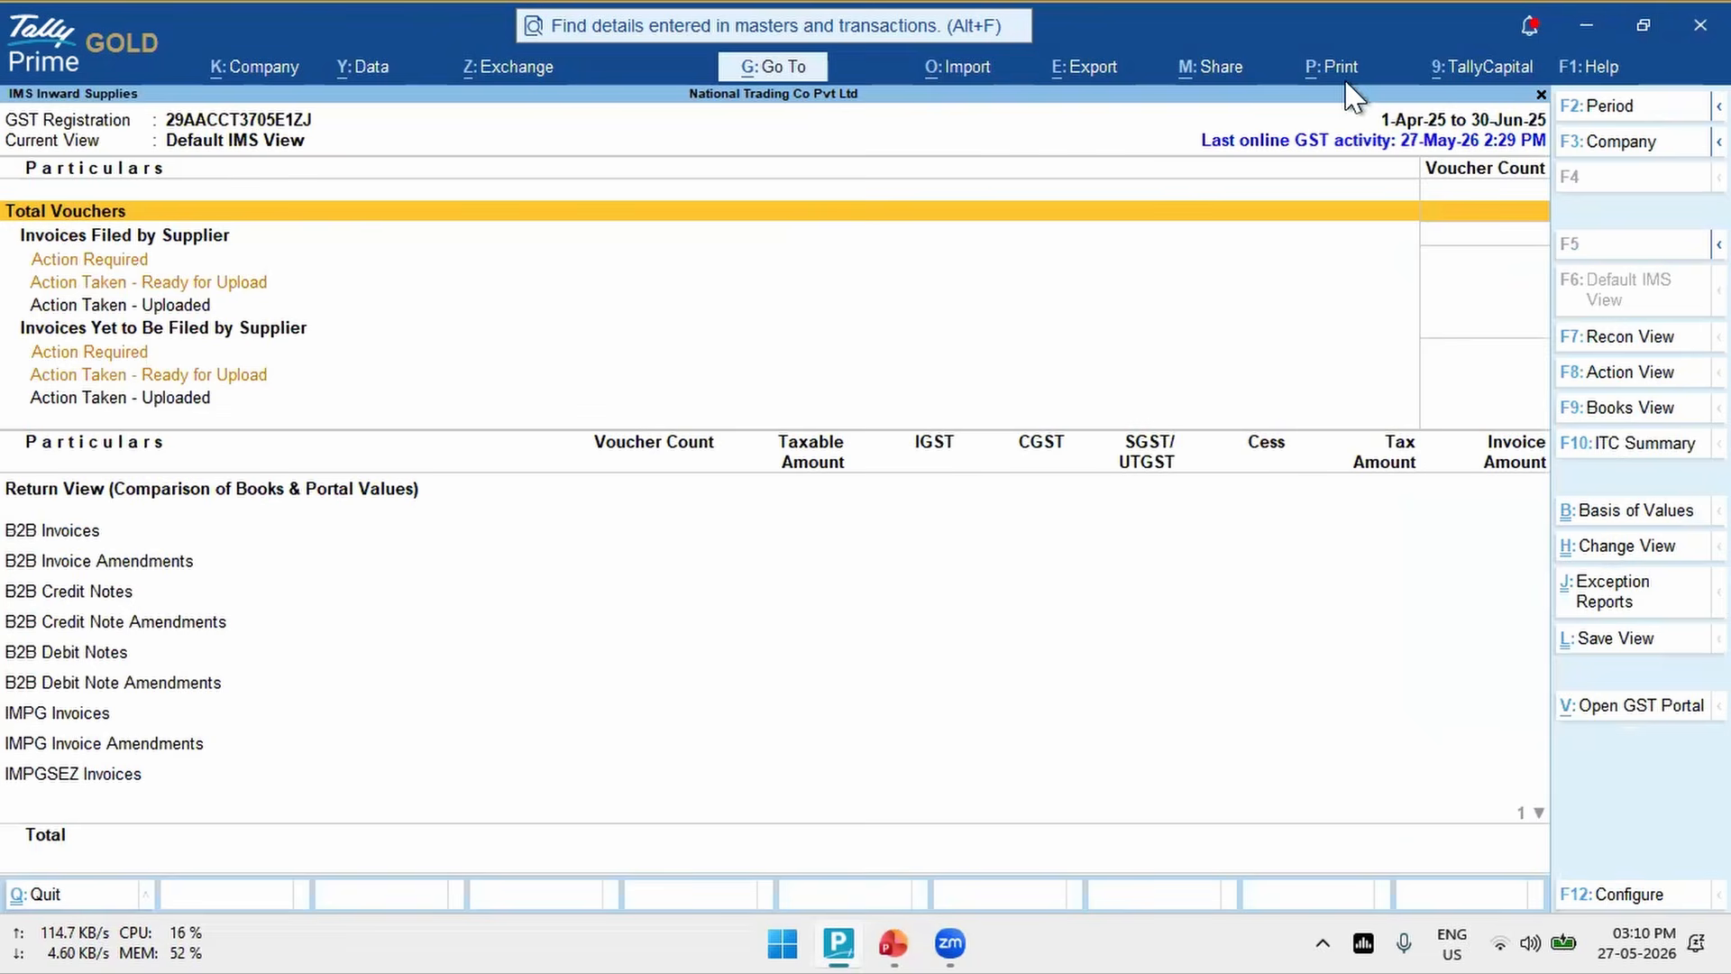
key(Down)
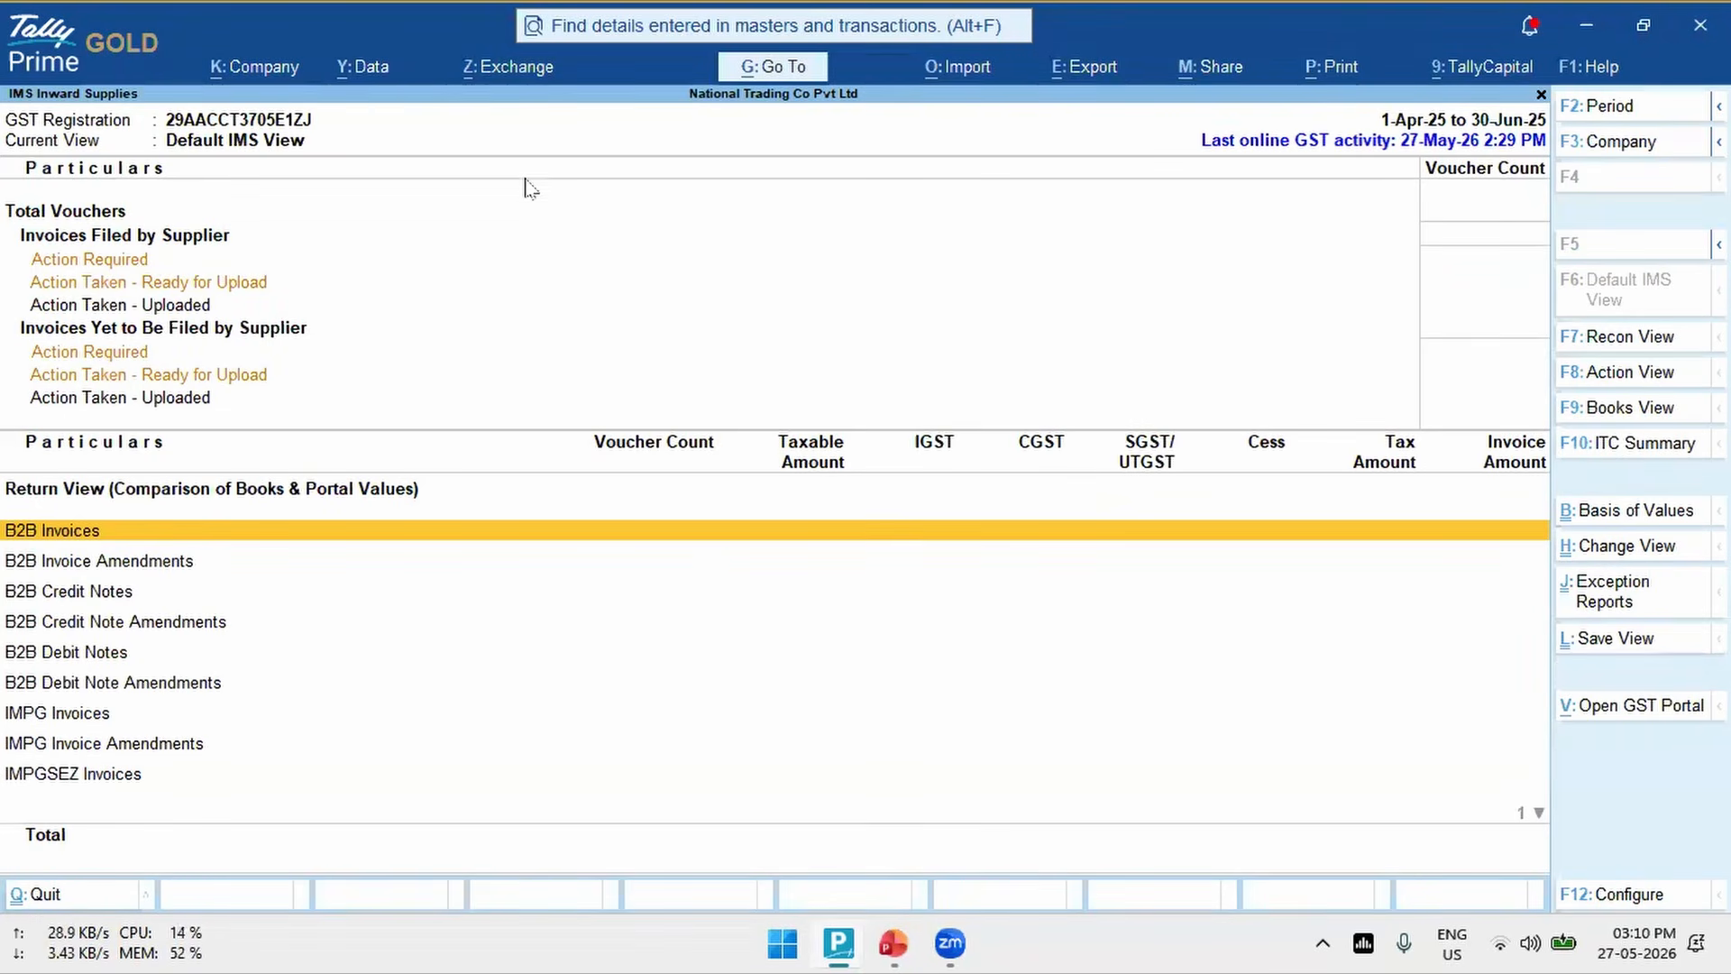
- Download the IMS inward invoices for the Karnataka Registration and open the refreshed IMS Inward Supplies report
click(501, 68)
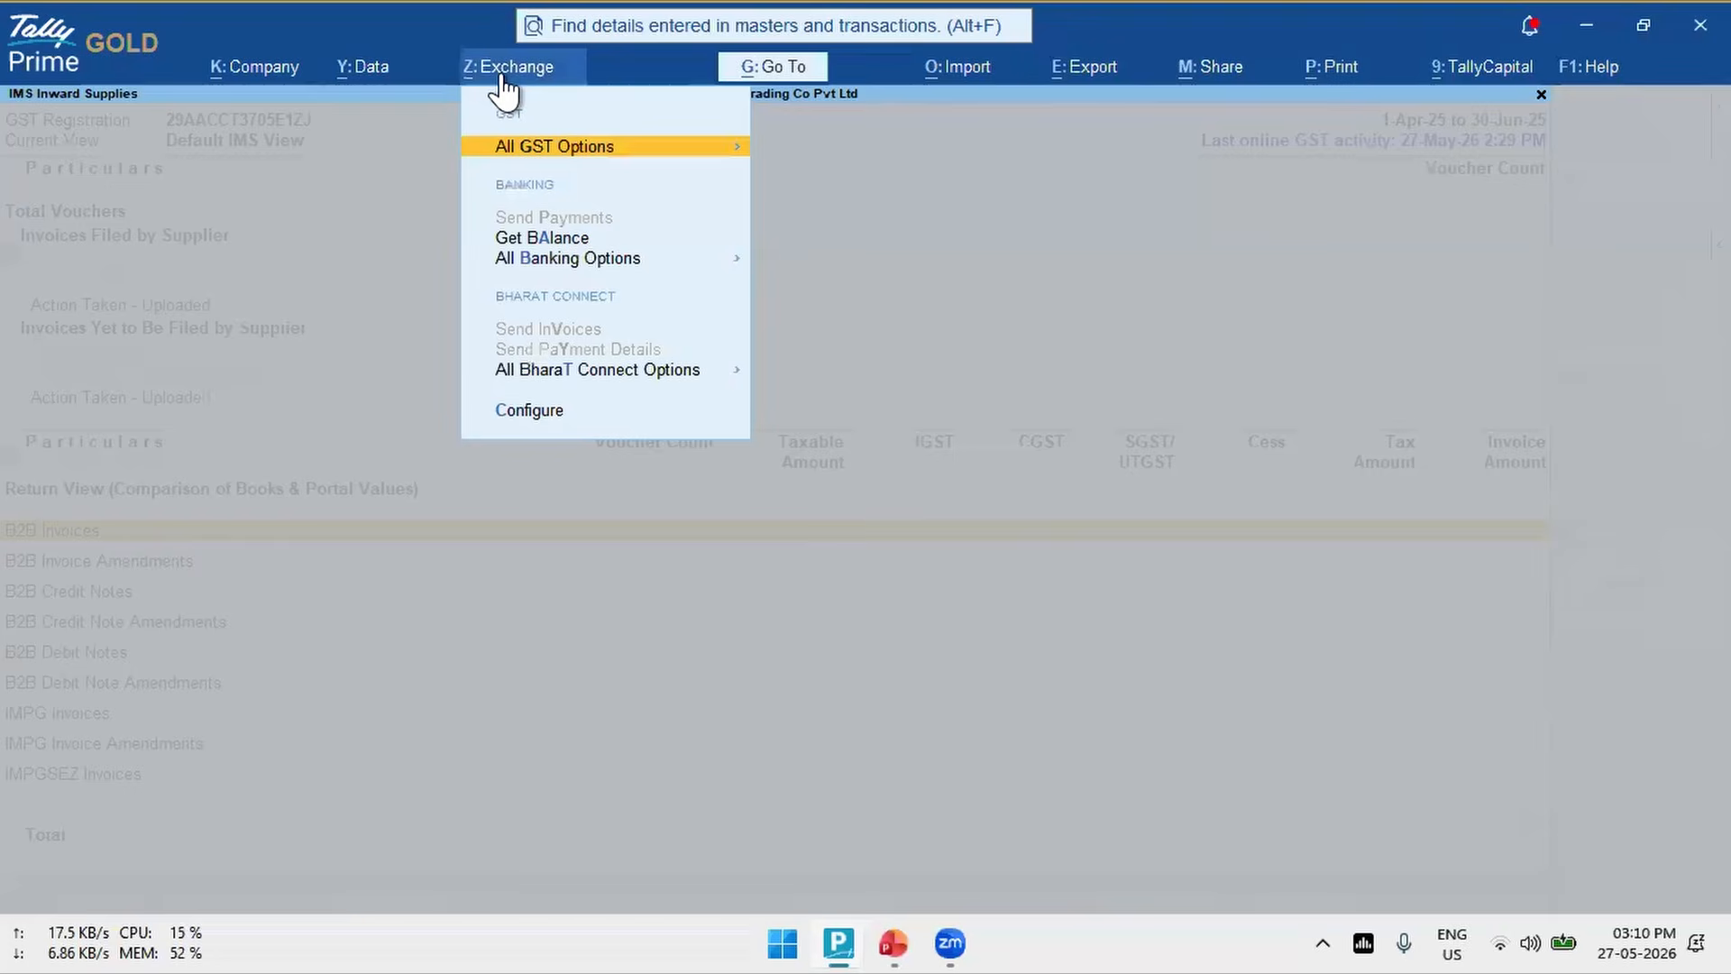
key(Return)
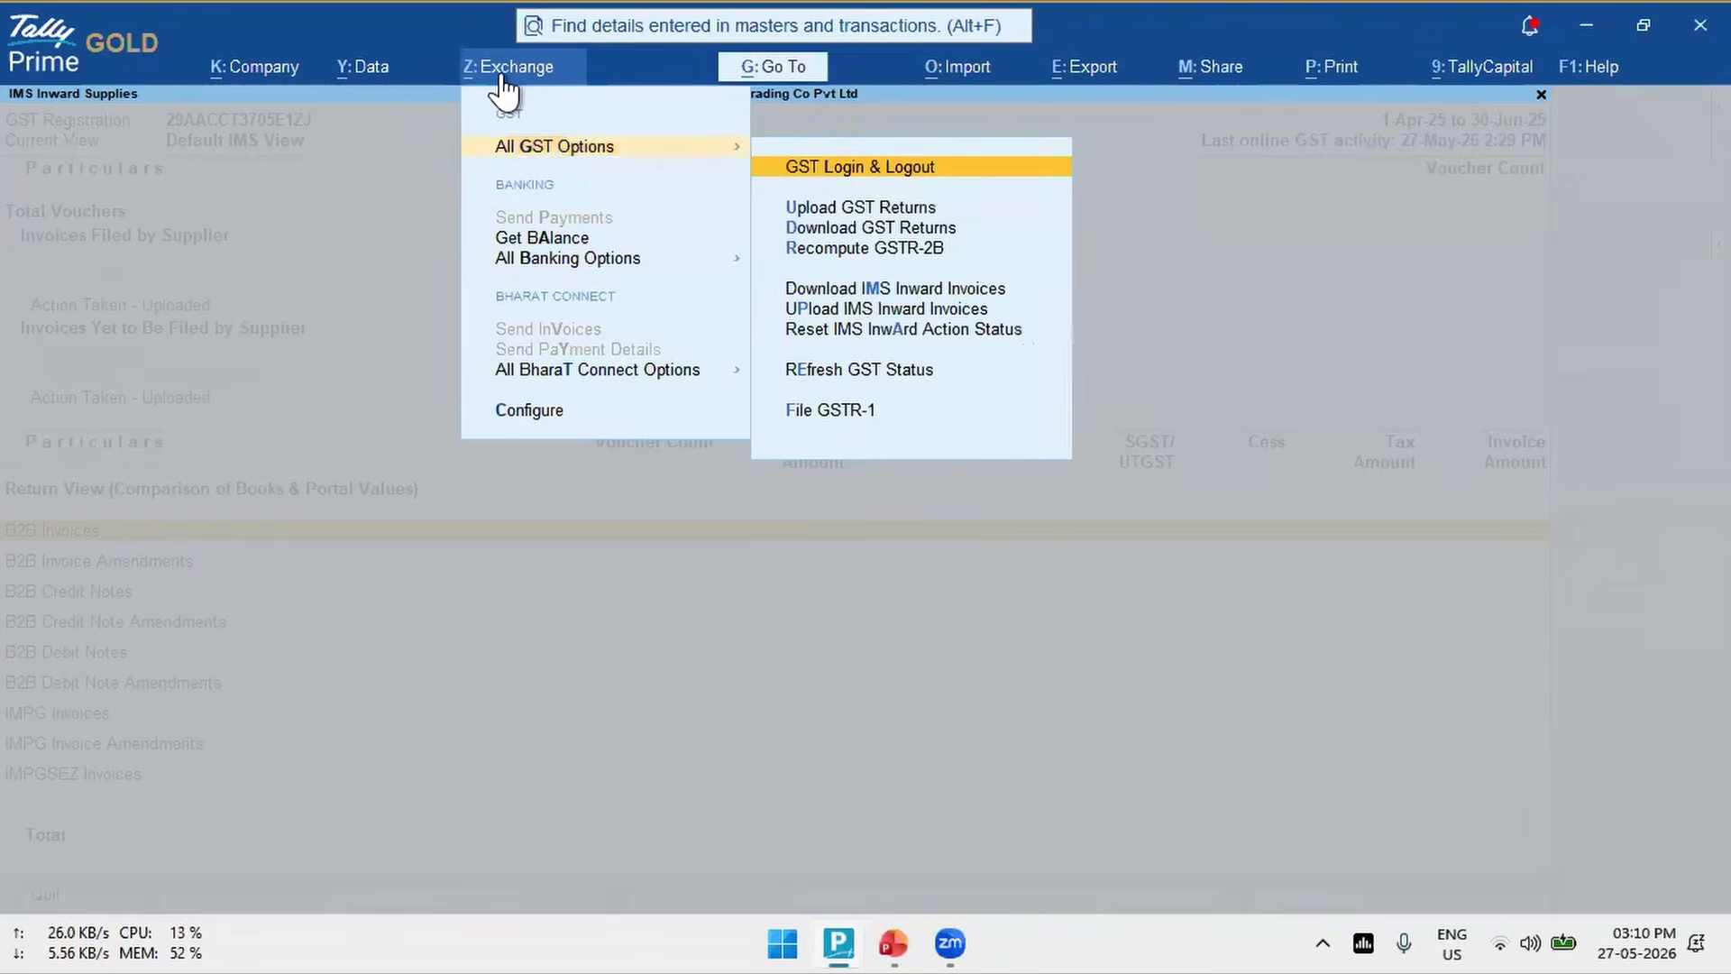
key(Down)
key(Down)
key(Down)
key(Down)
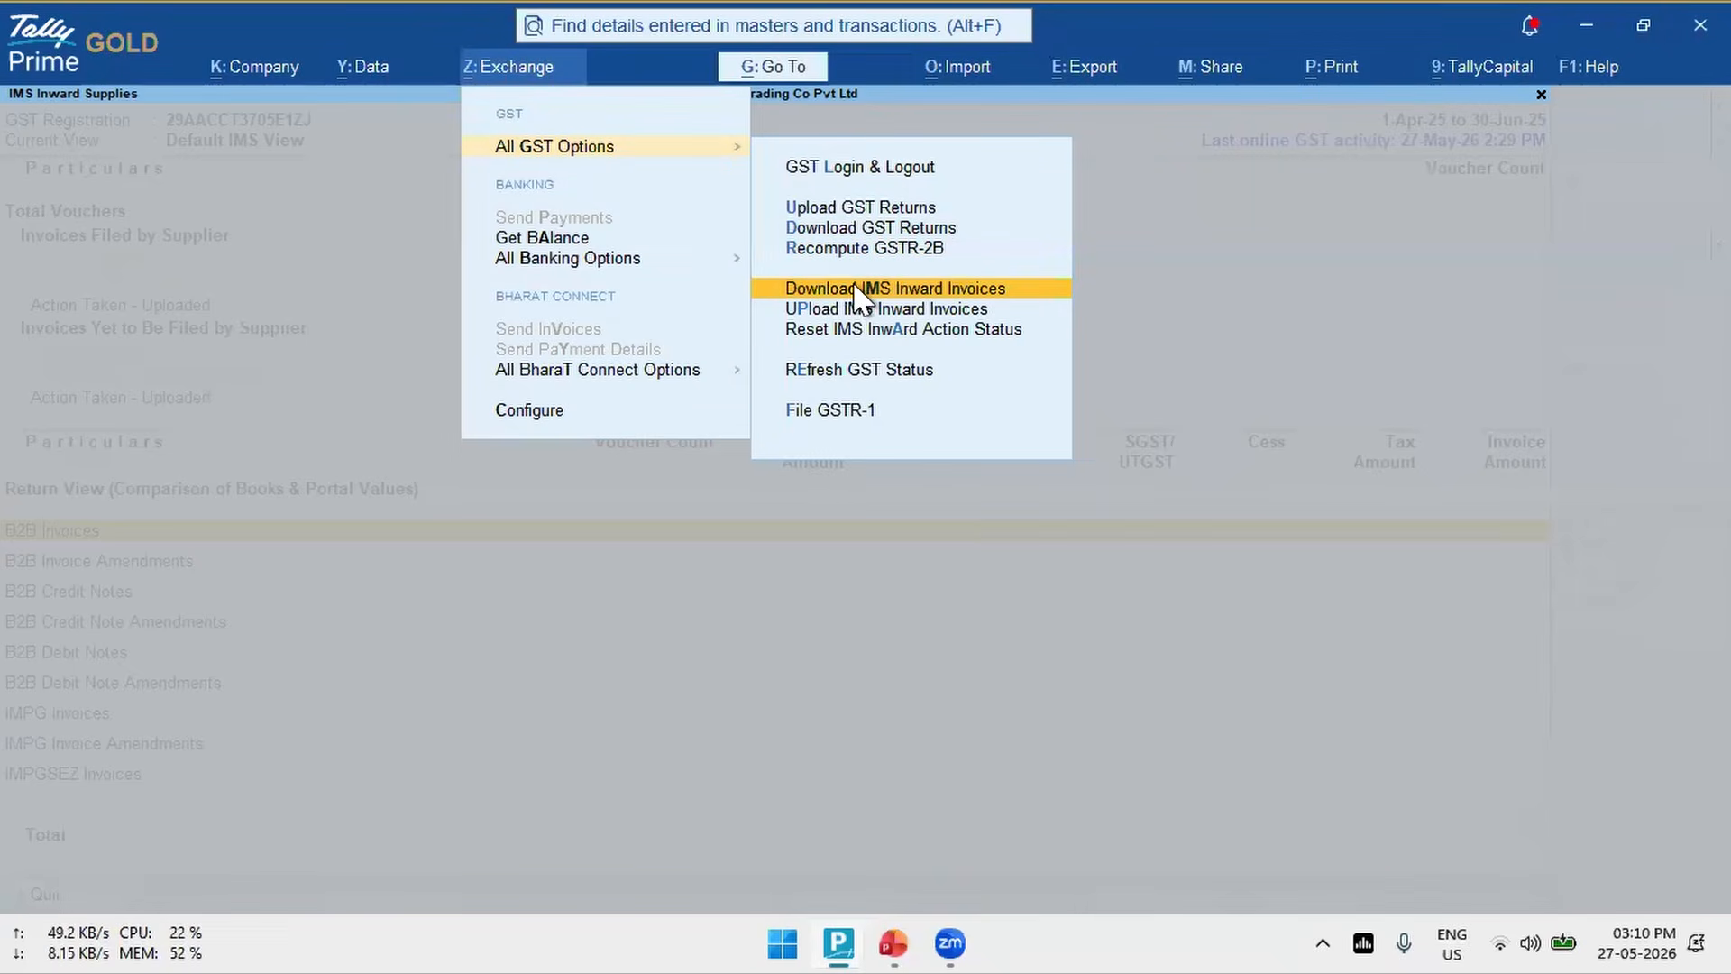
click(987, 290)
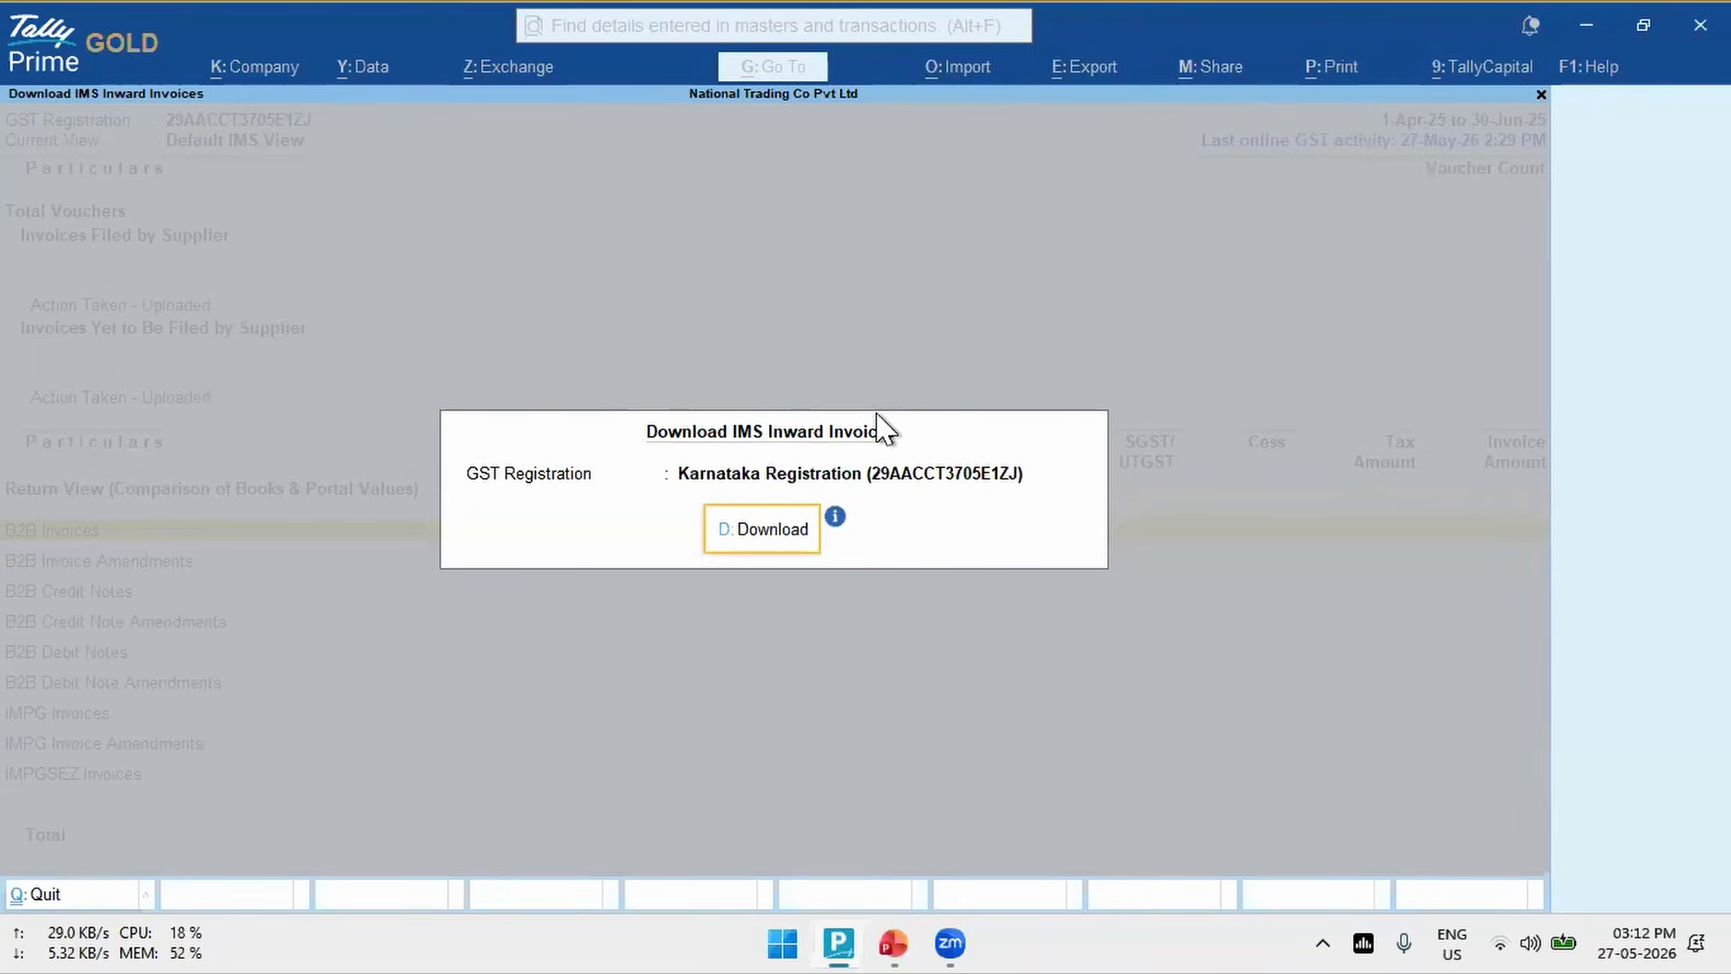
click(739, 541)
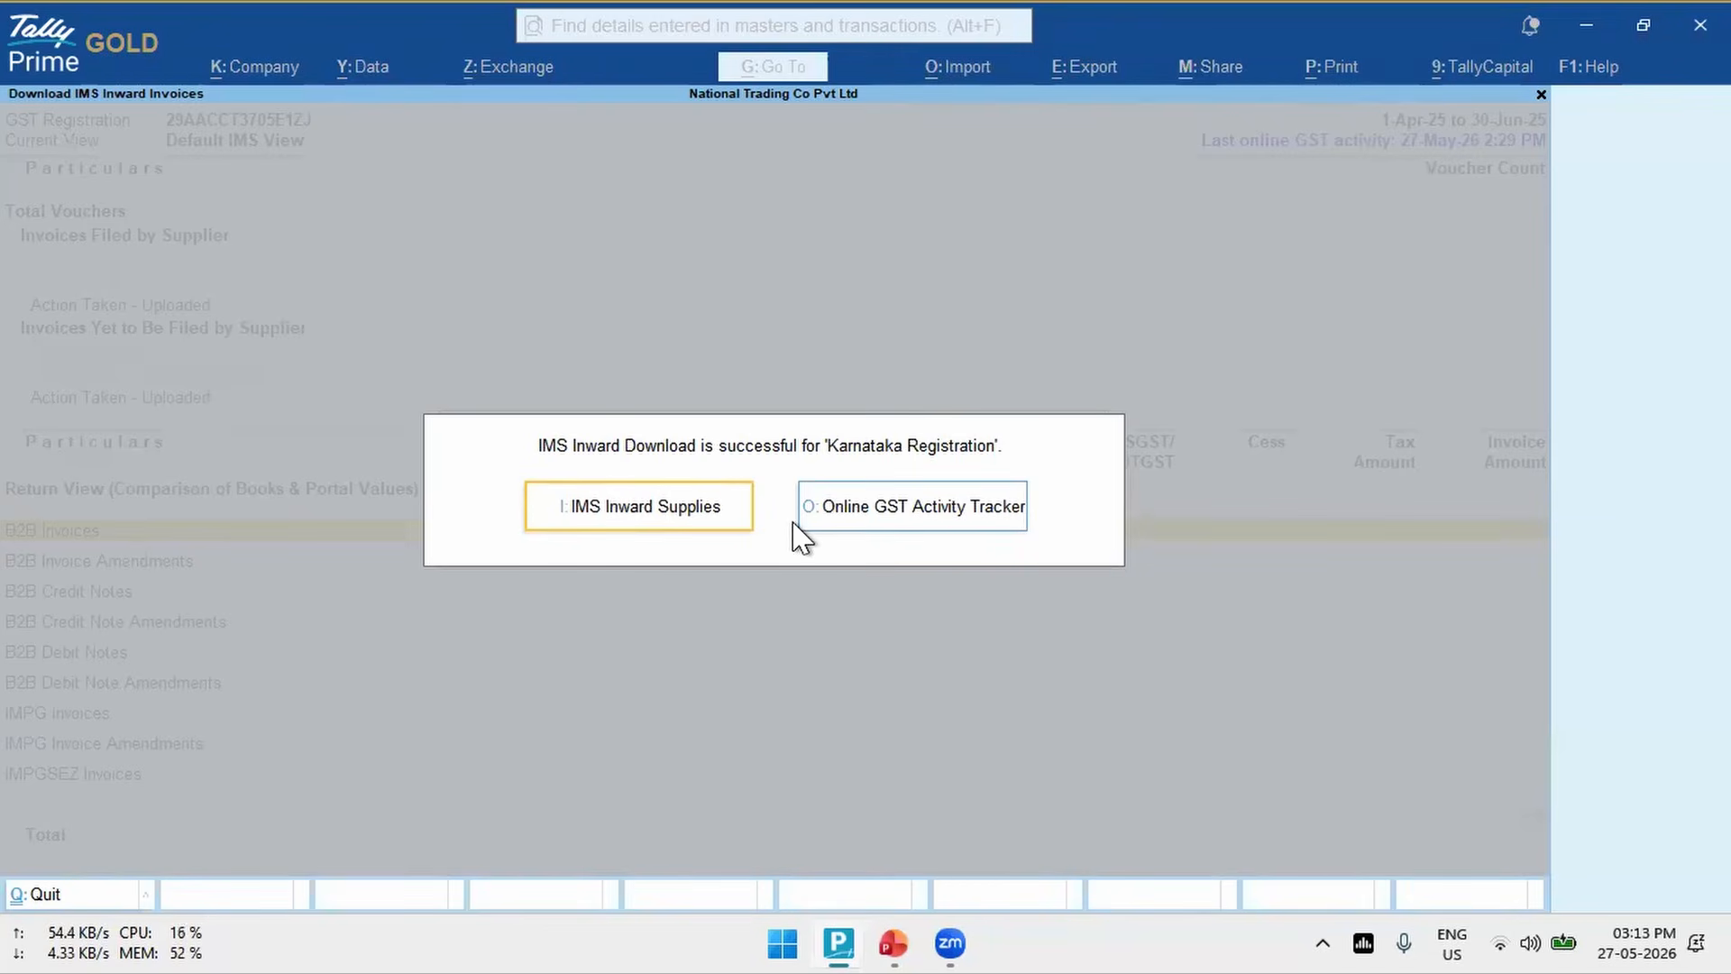
click(646, 527)
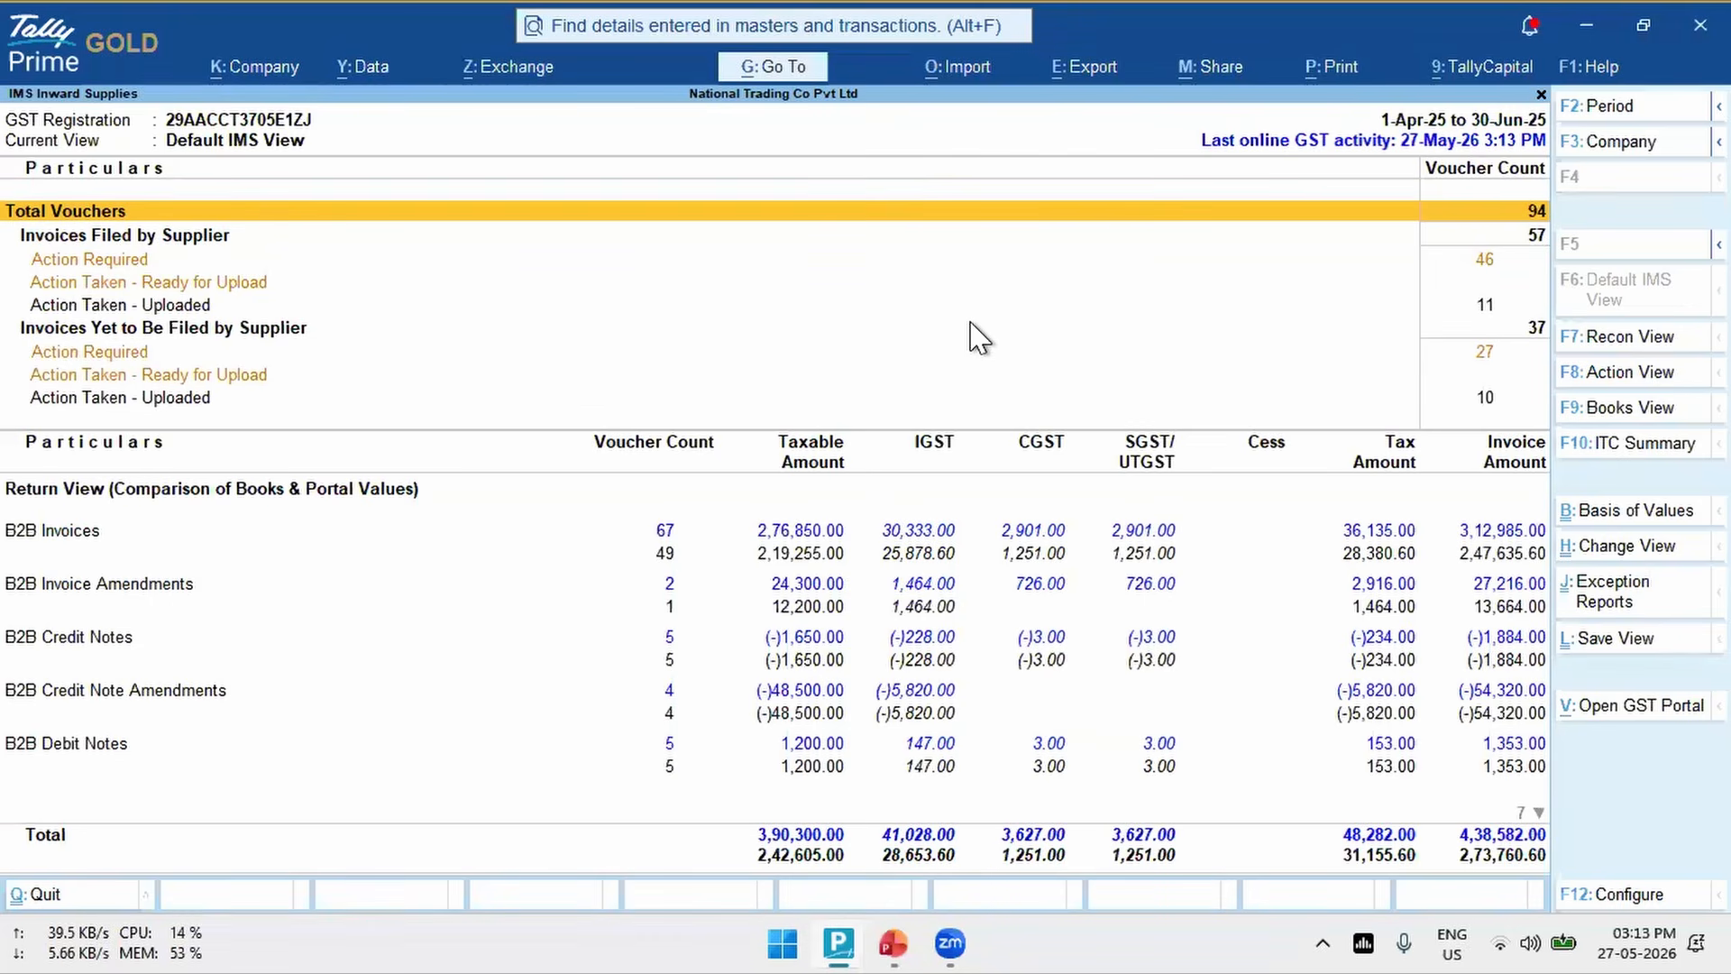
- Examine the inward supplies in Reconciliation View and Action View, going through the Action Required, Accepted, Rejected and Pending groups
click(1631, 341)
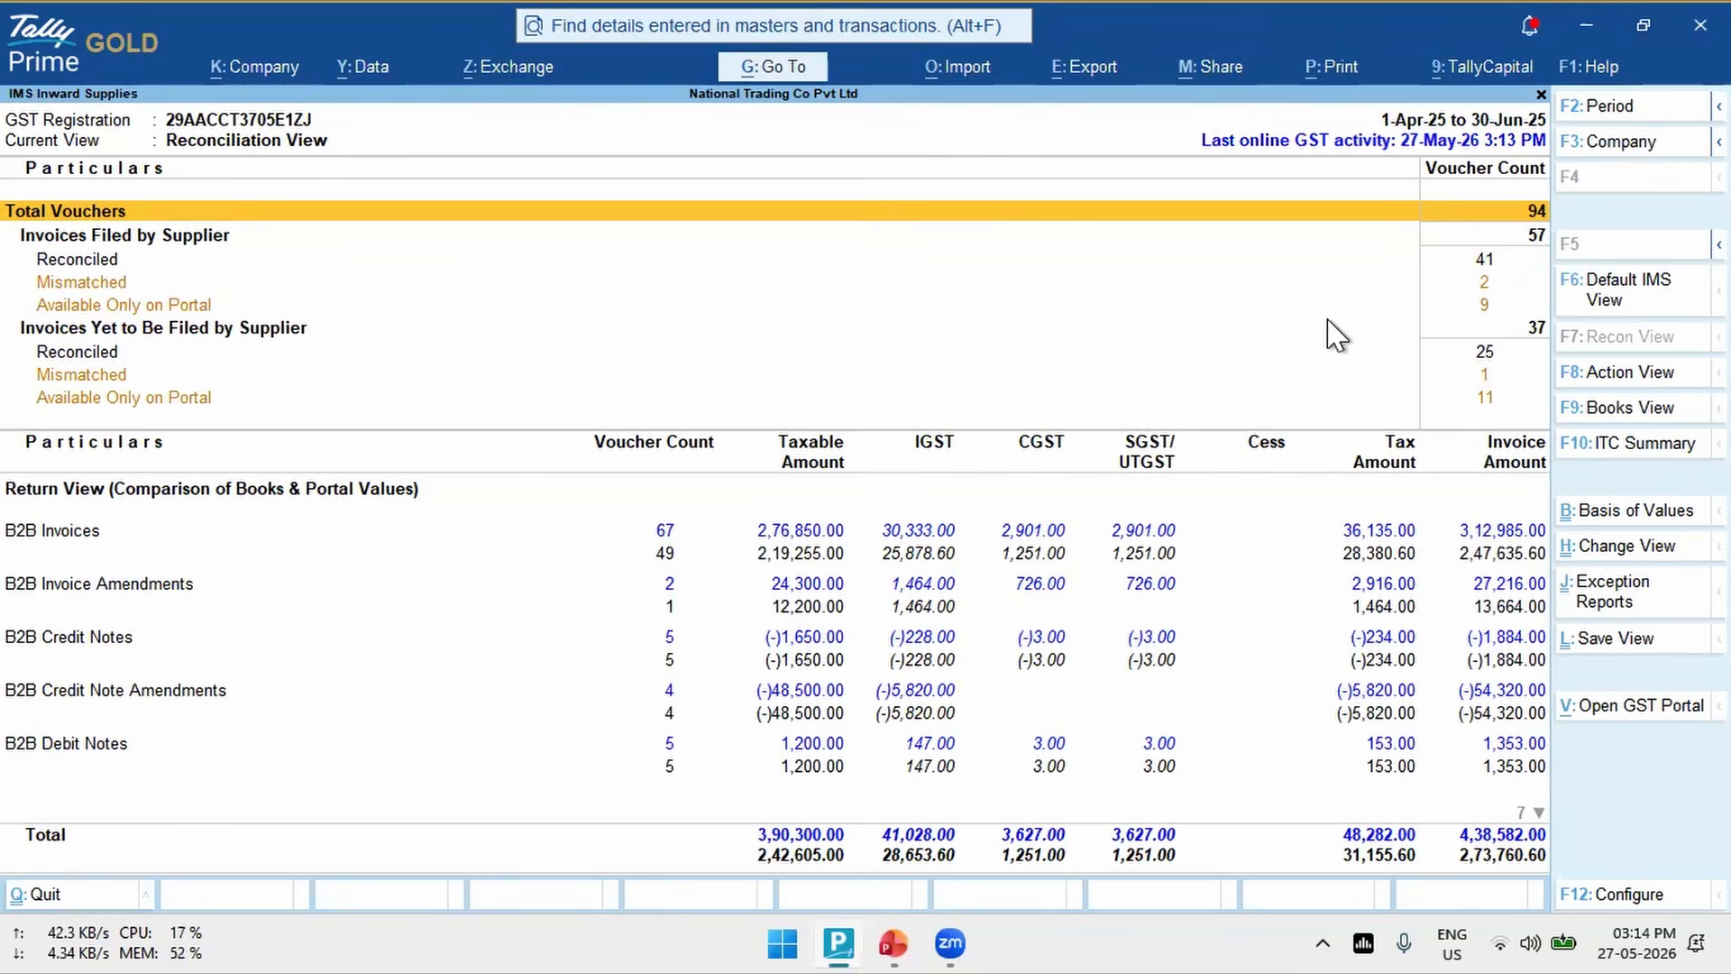
click(1620, 379)
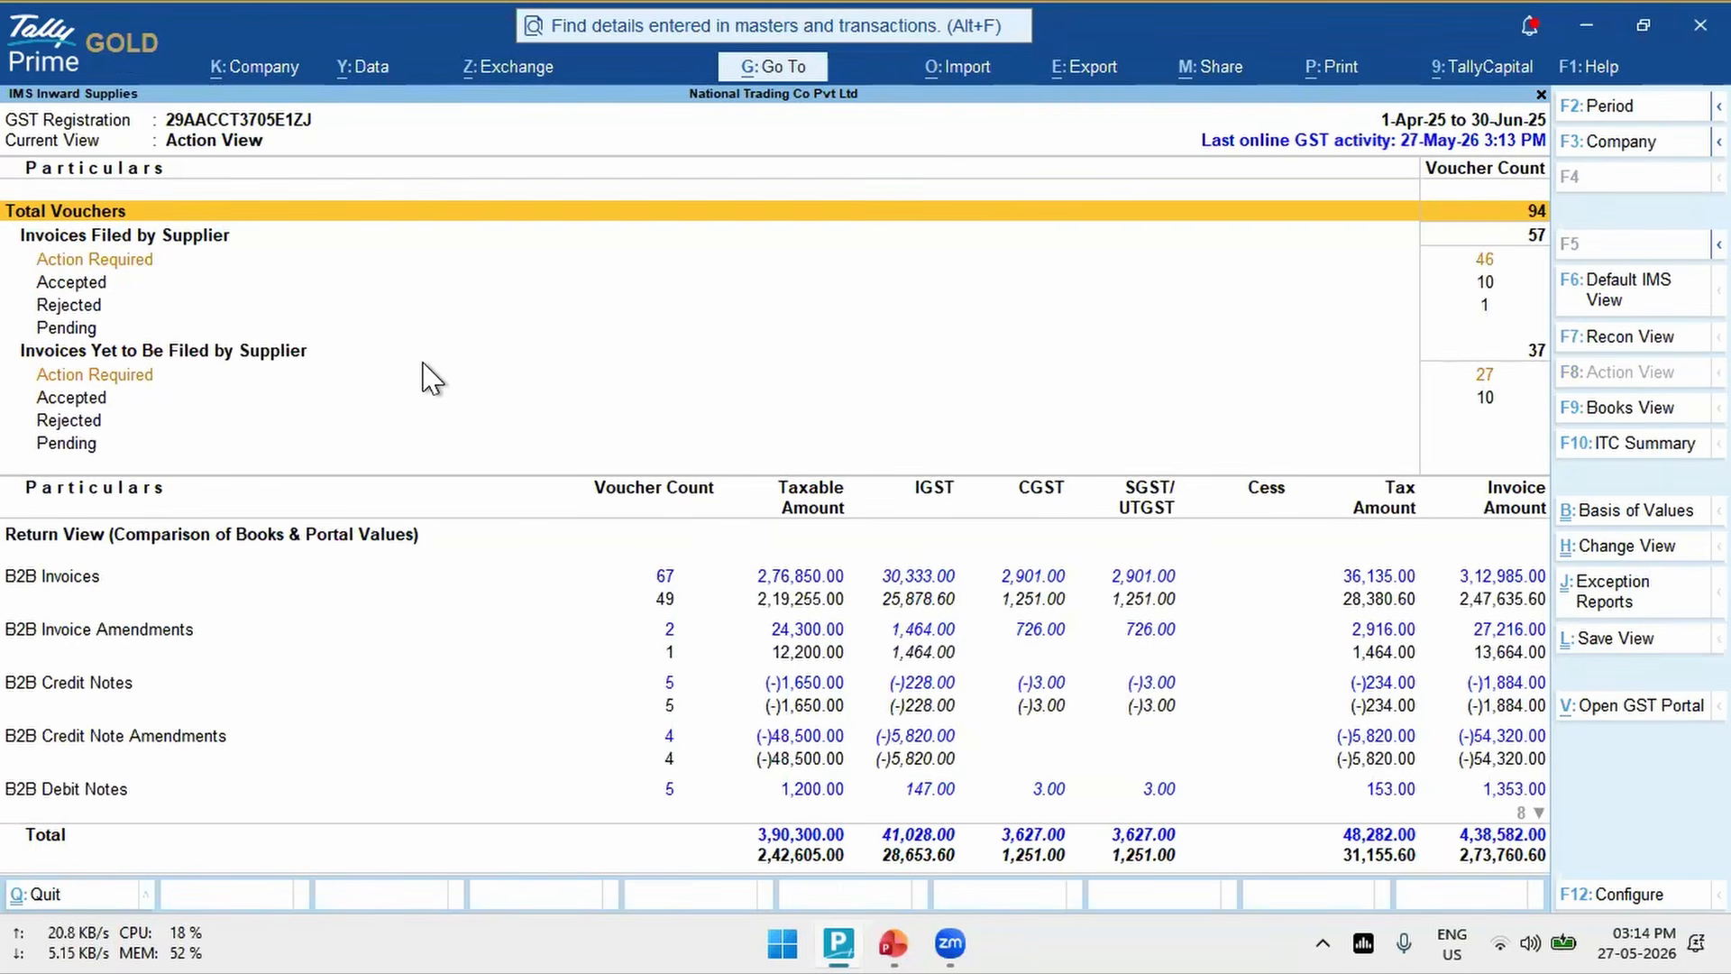
click(93, 276)
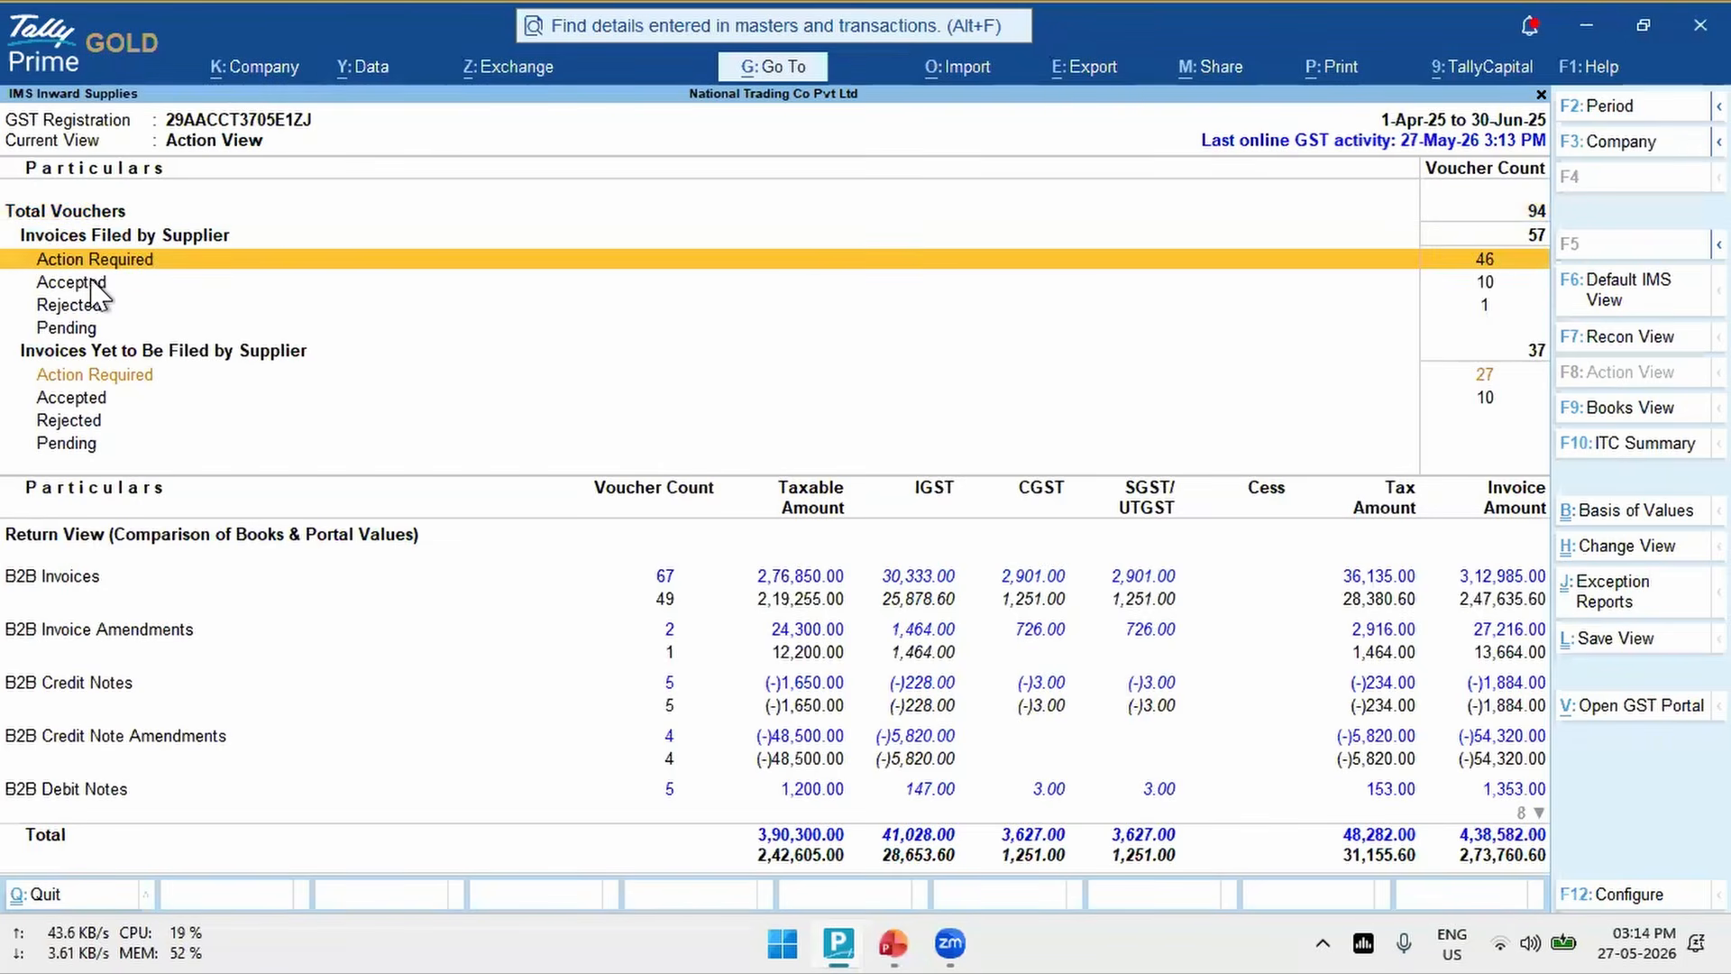
click(89, 286)
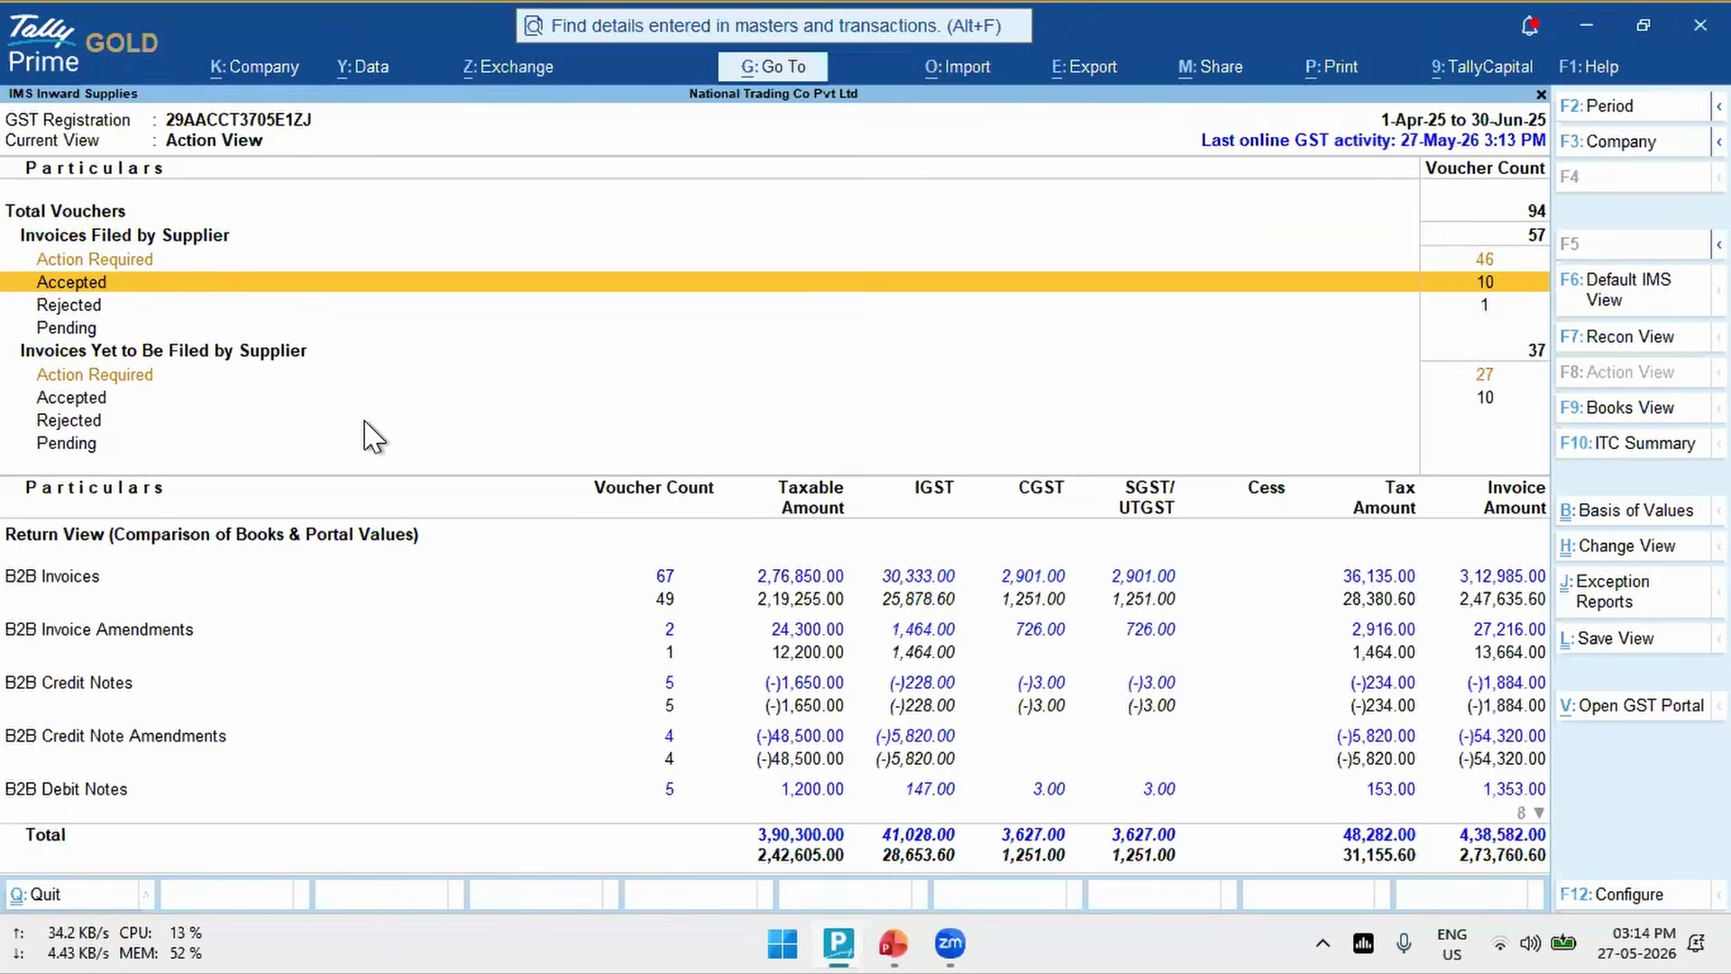
key(Down)
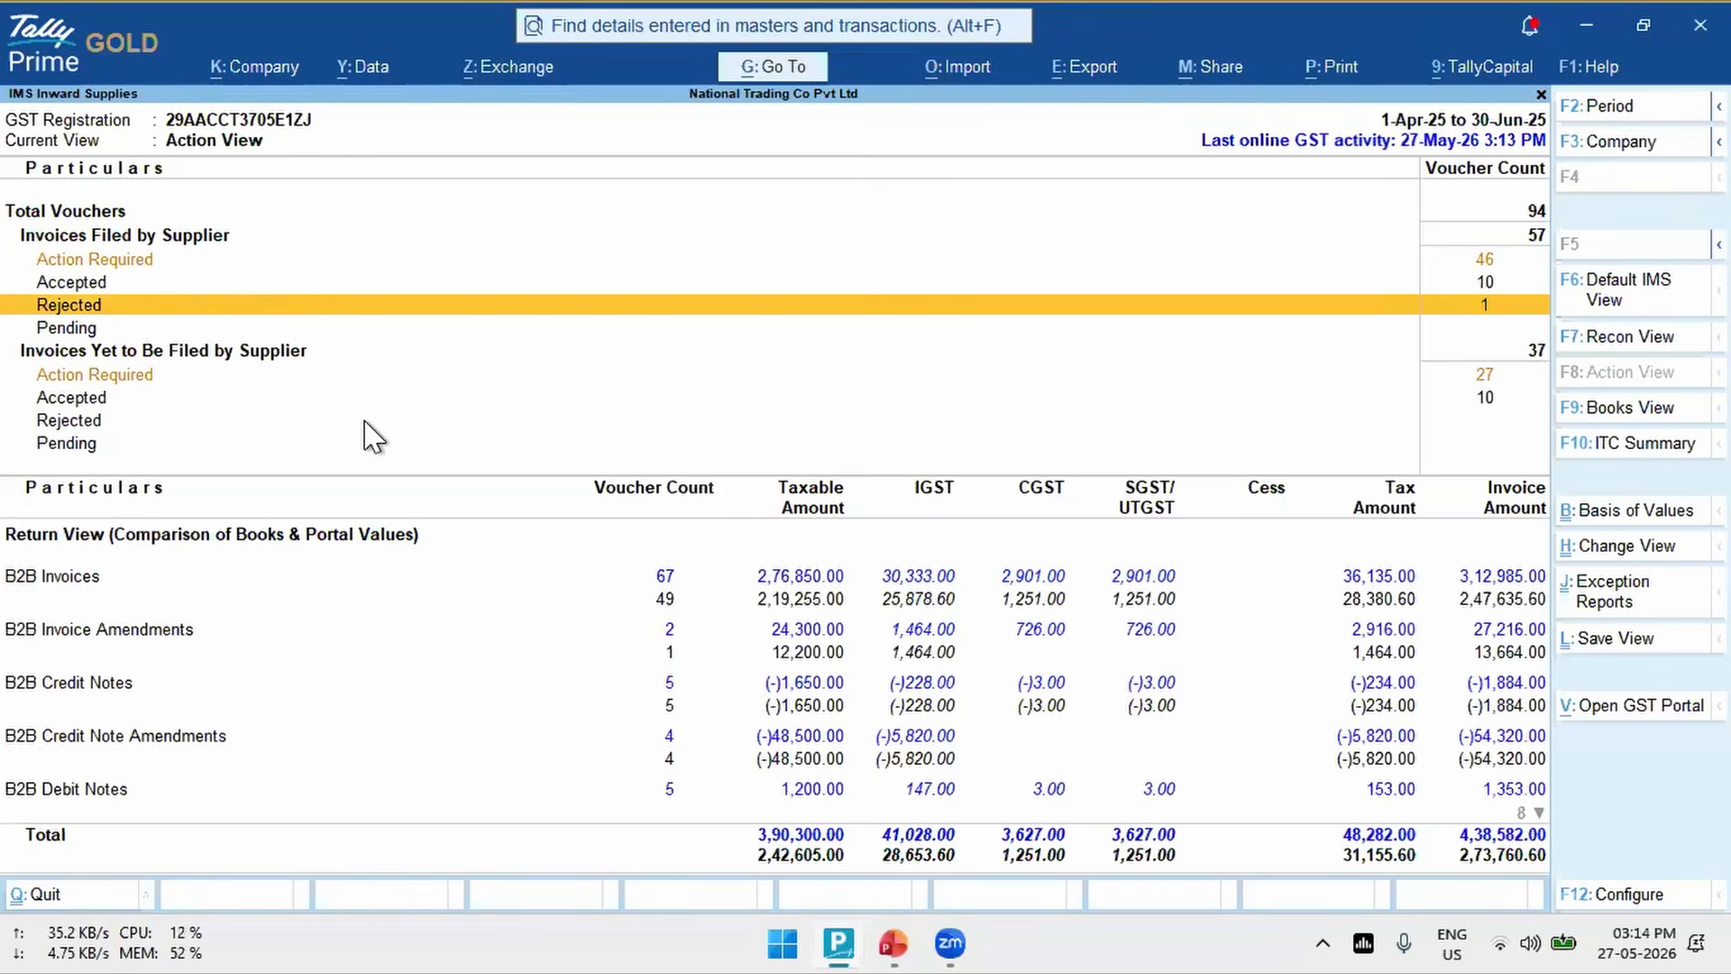
key(Down)
key(Down)
key(Down)
key(Down)
key(Down)
key(Up)
key(Up)
key(Up)
key(Up)
key(Up)
key(Up)
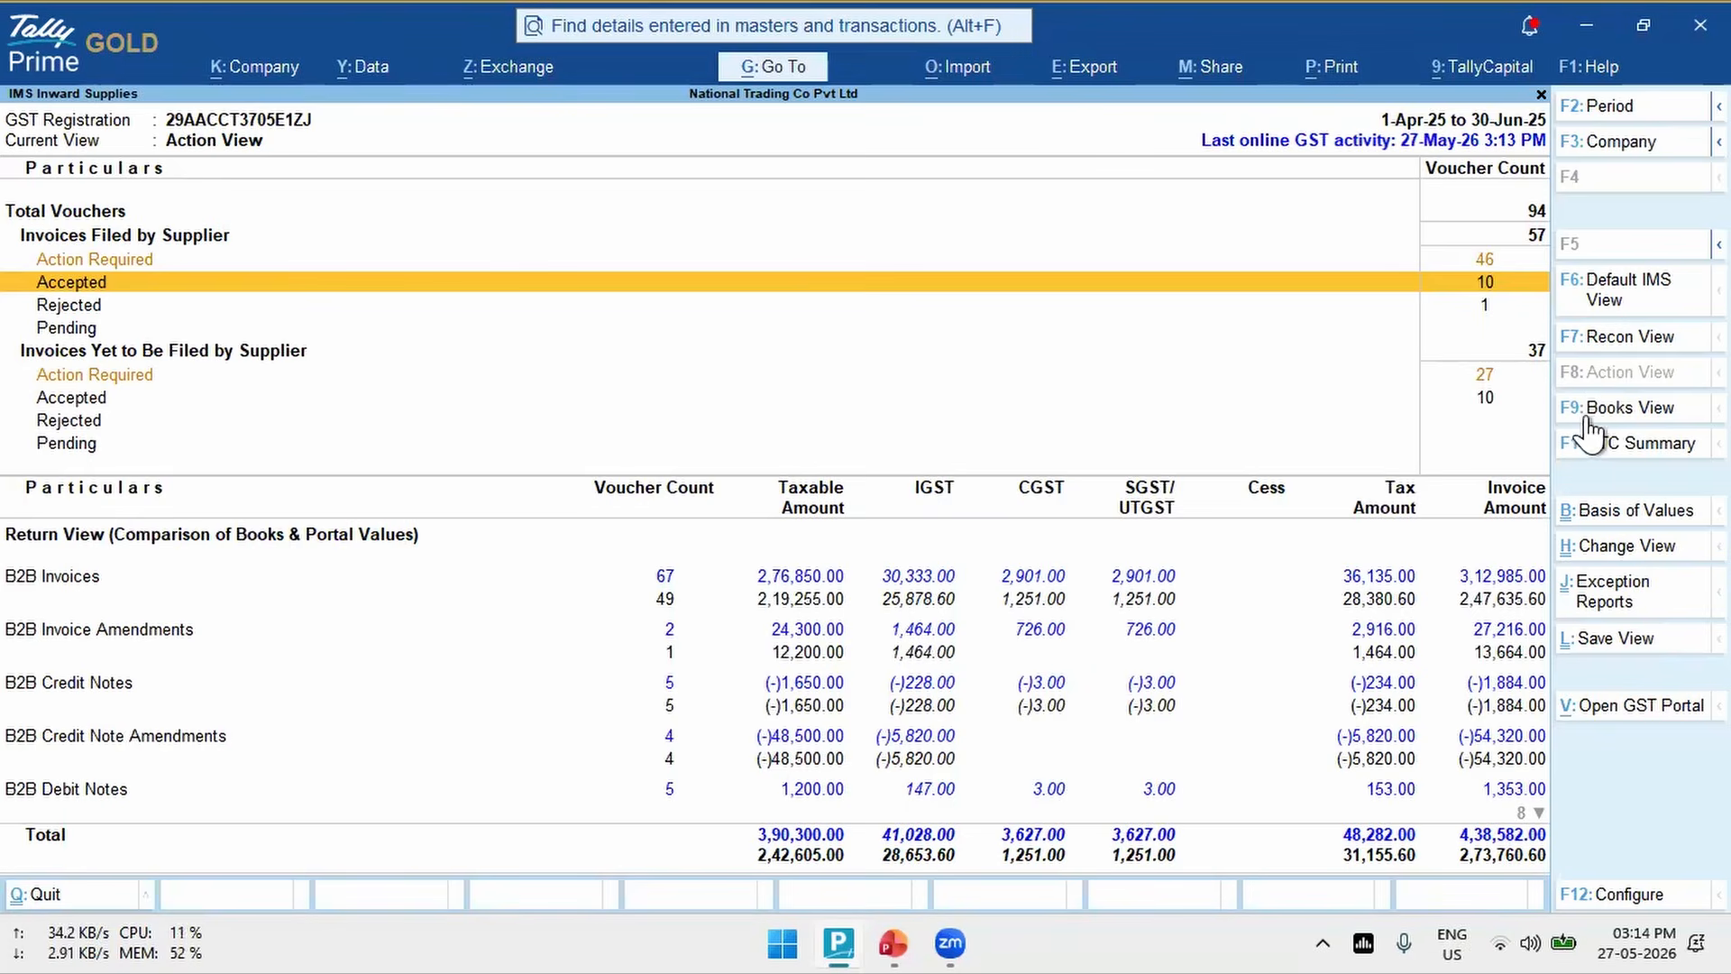
- Switch the report to Books View and examine the Reconciled and Mismatched voucher groups
click(1636, 413)
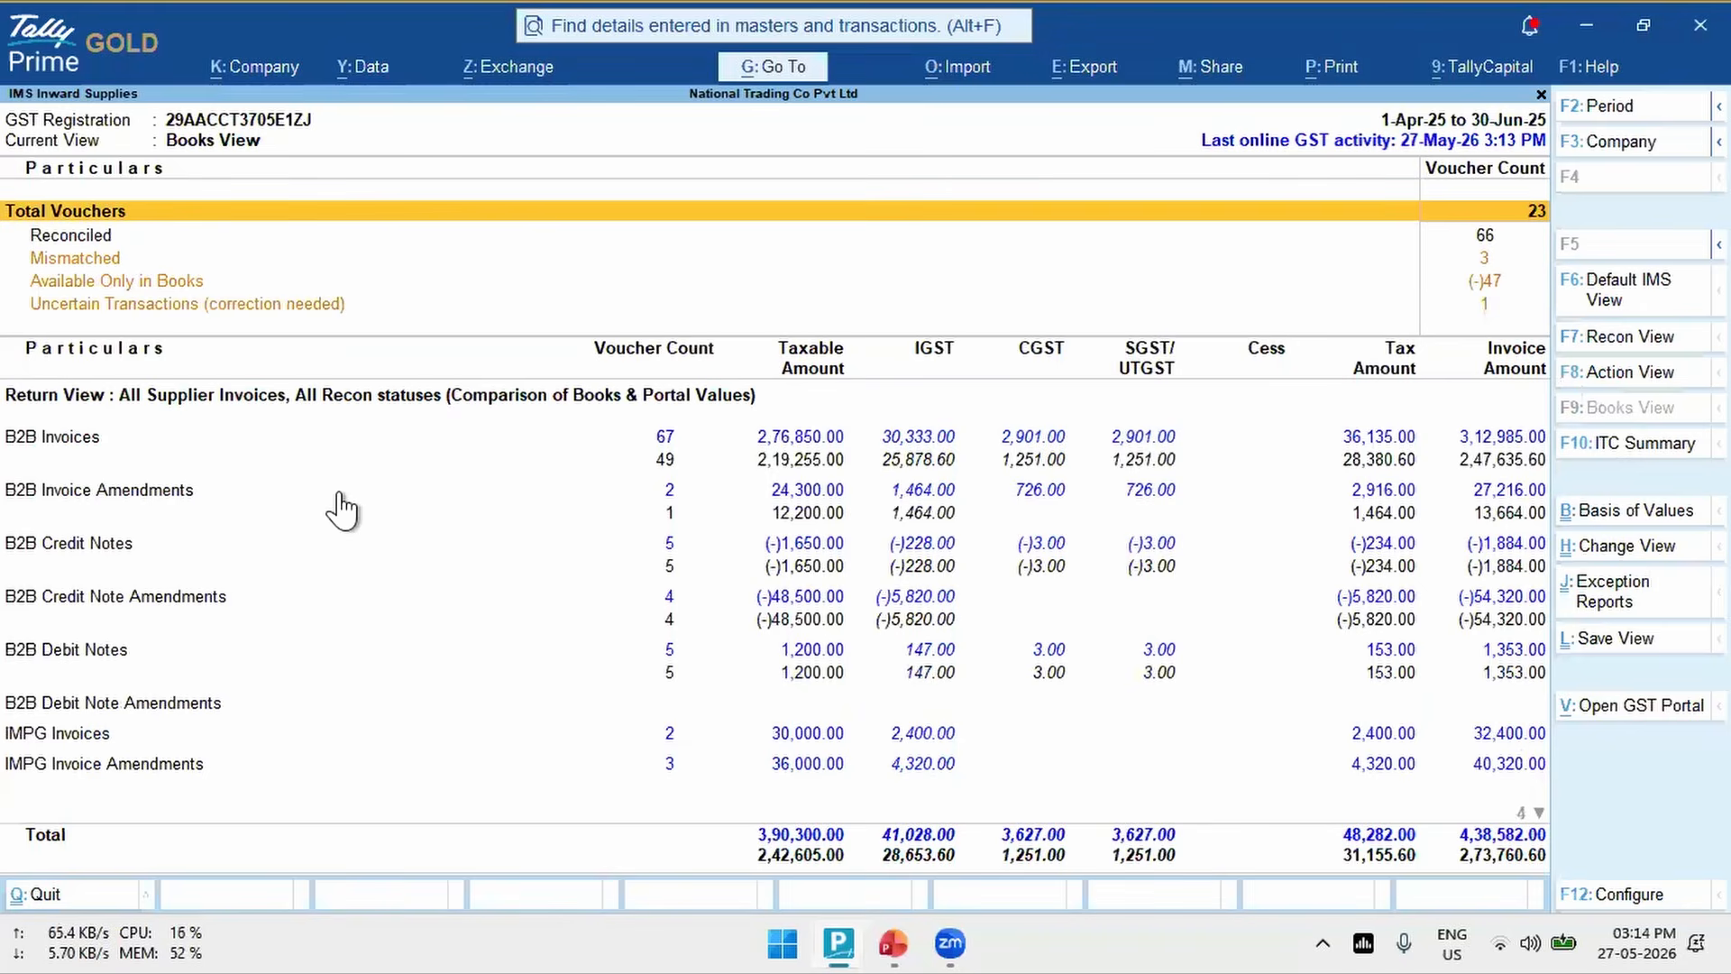
key(Down)
key(Down)
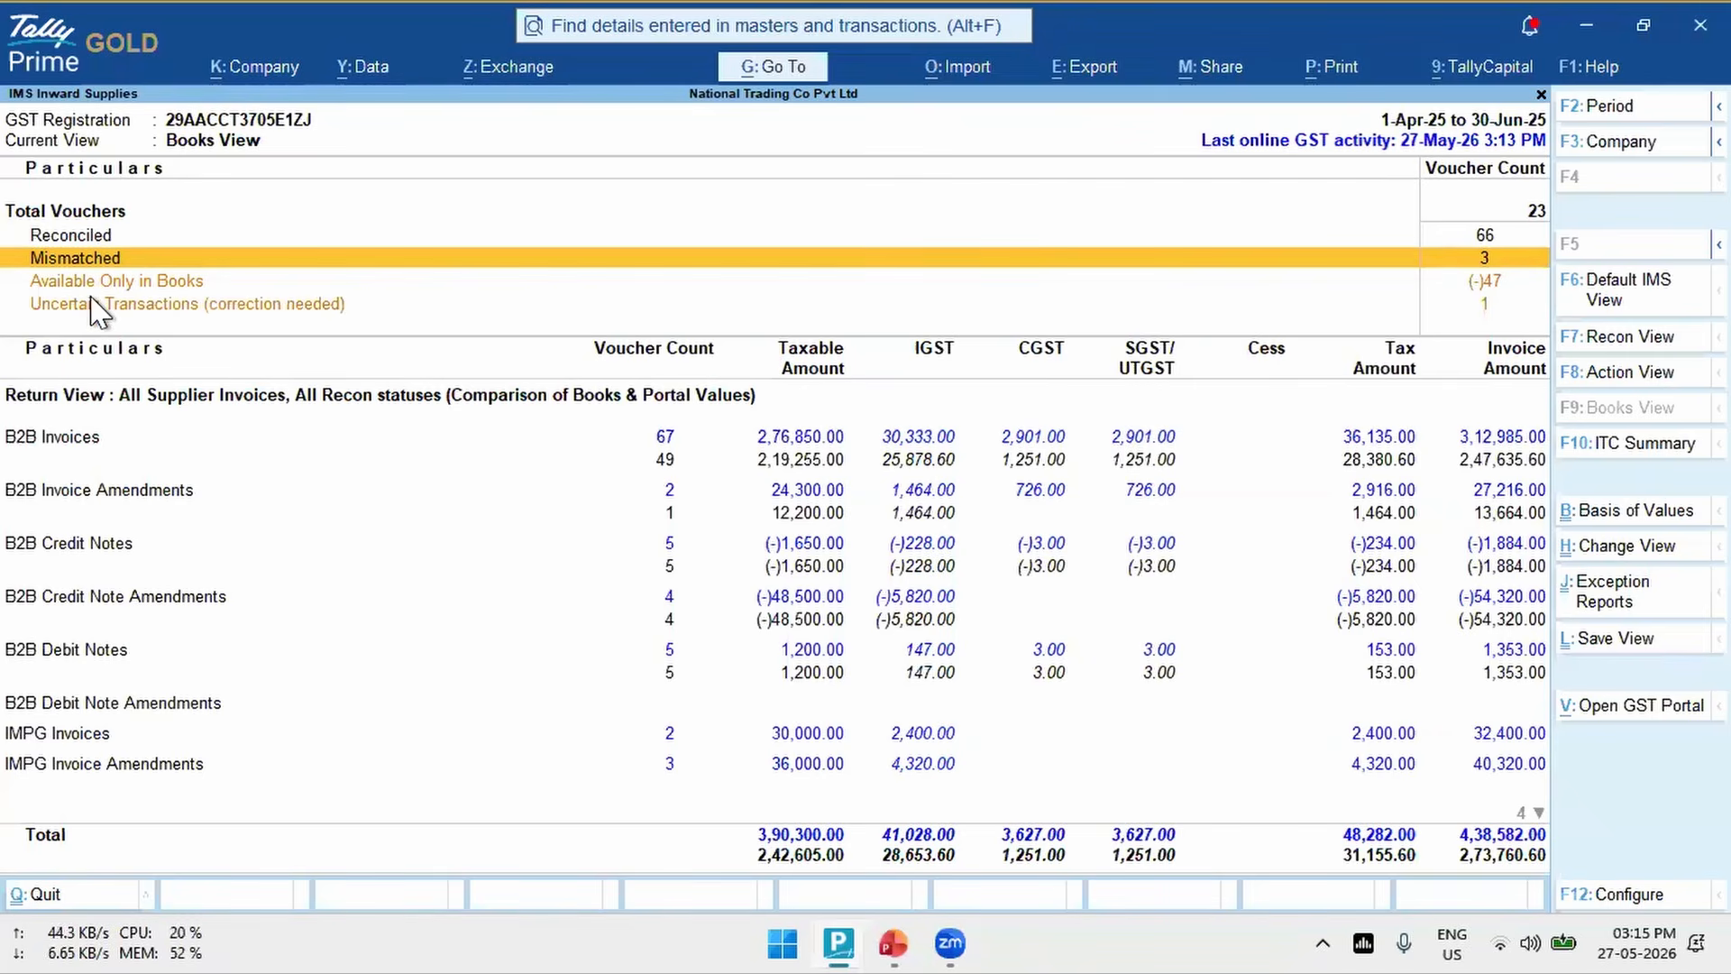
- Return to Default IMS View and examine the action groups for invoices filed and yet to be filed by suppliers
click(1601, 306)
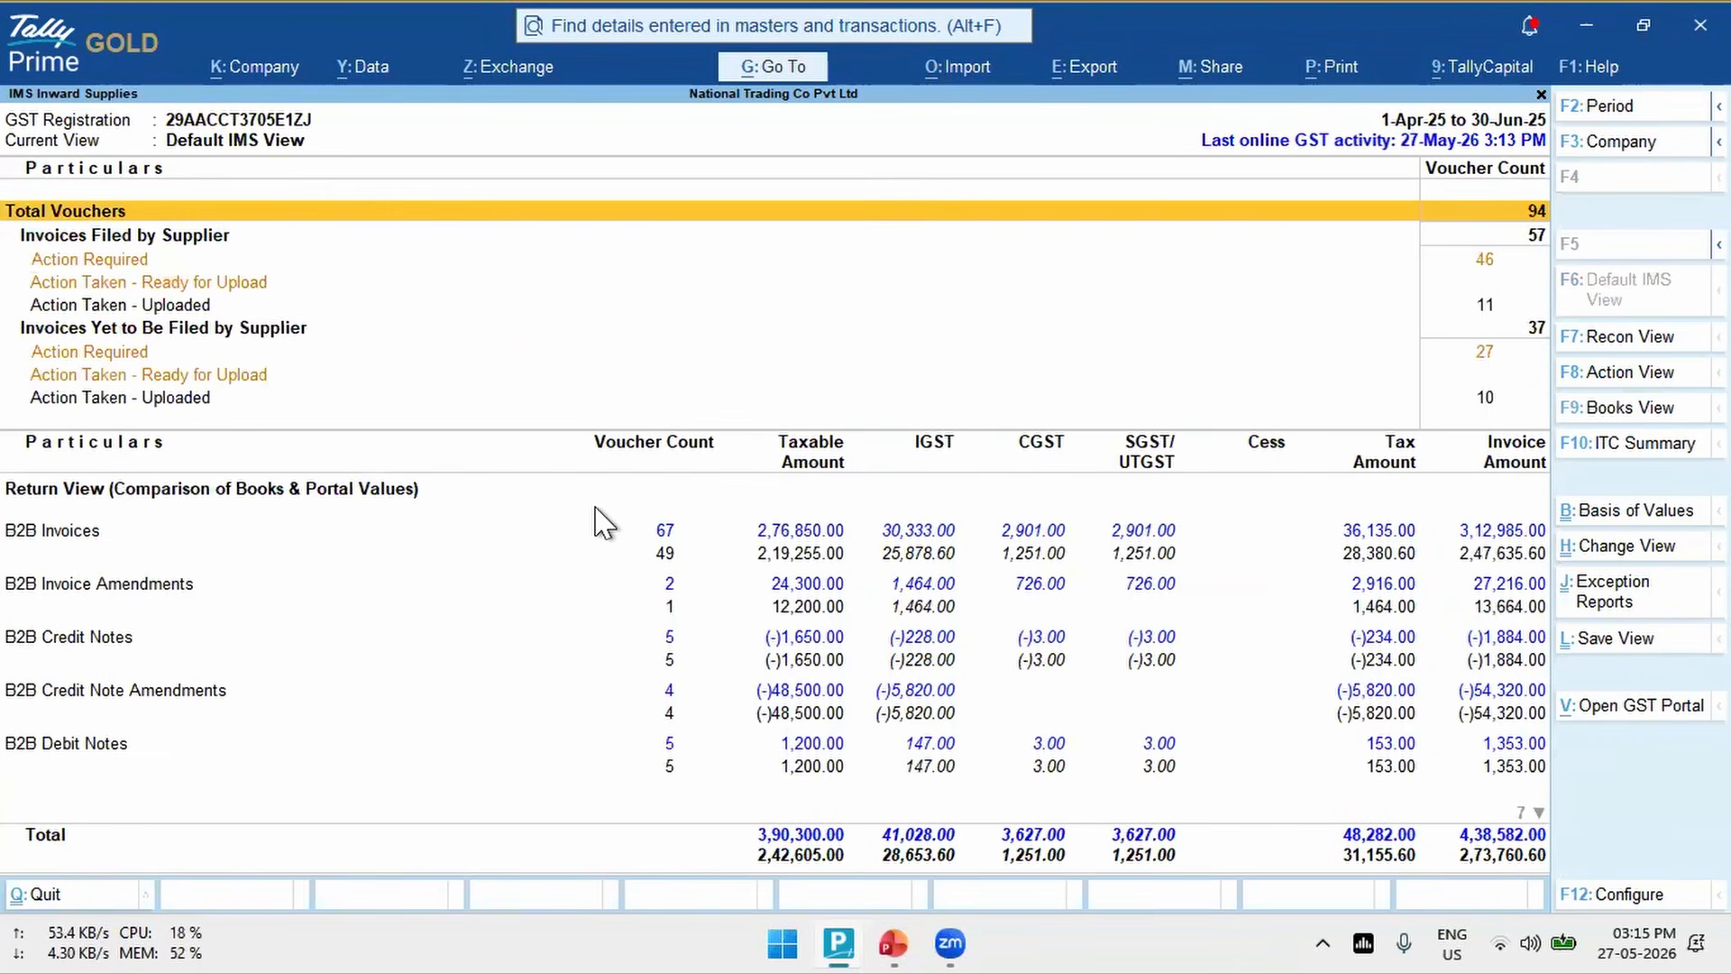
key(Down)
key(Down)
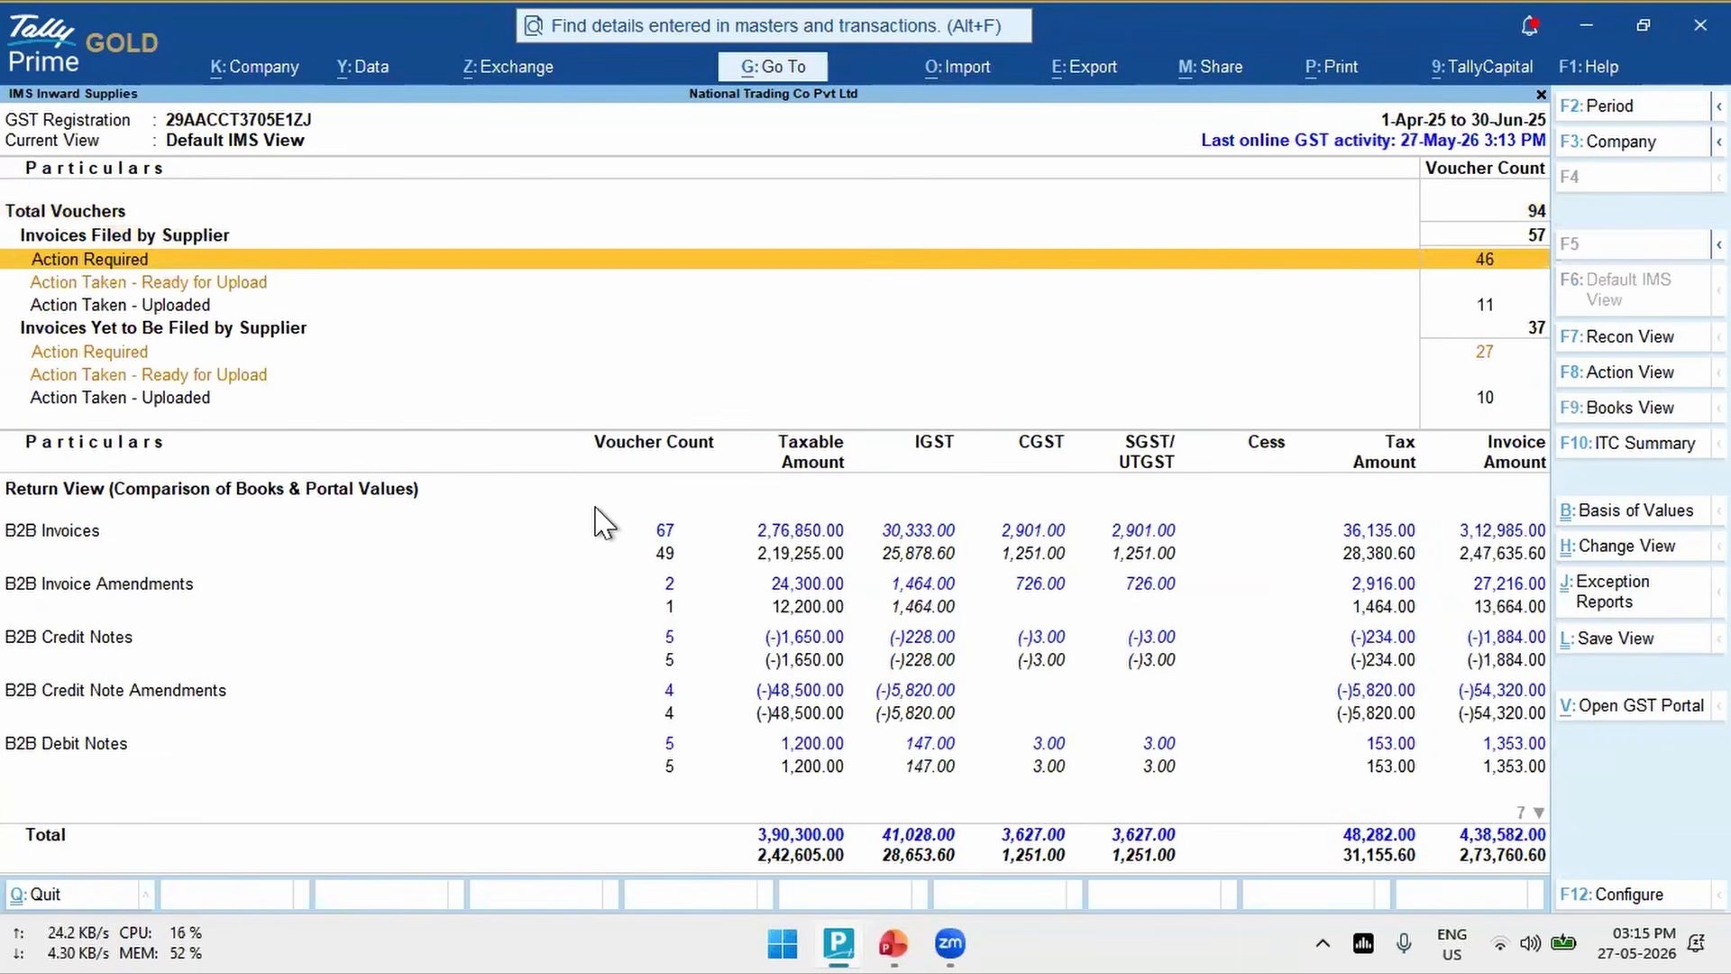
key(Down)
key(Down)
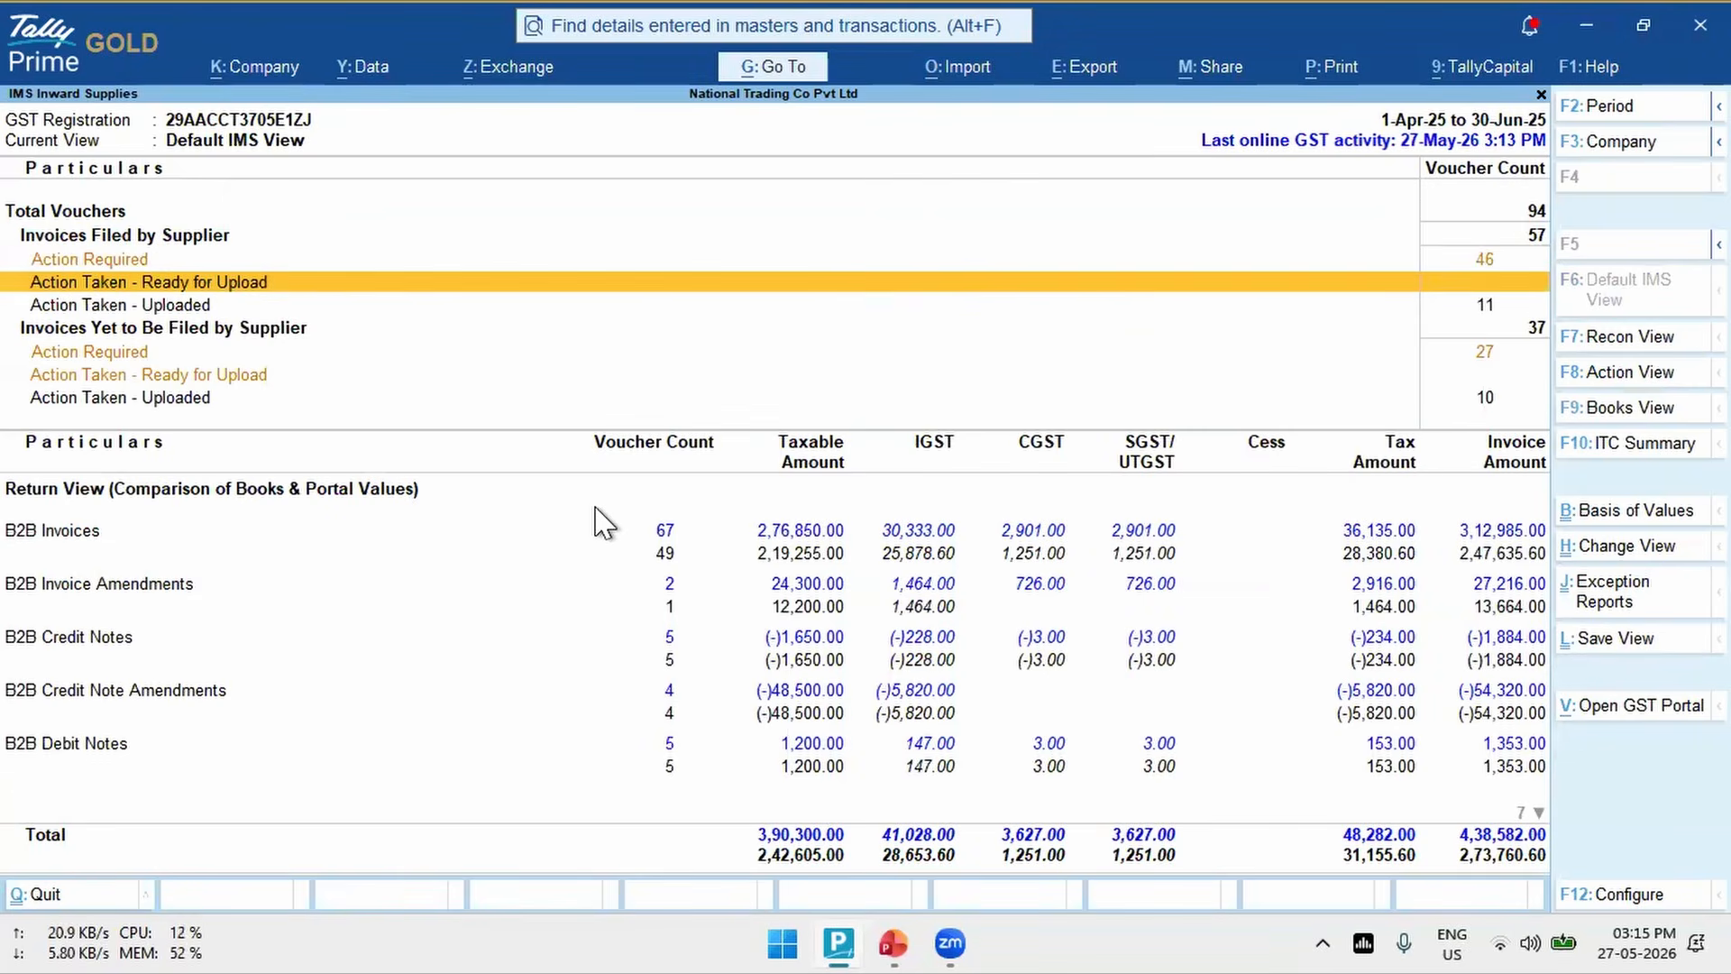
key(Up)
key(Up)
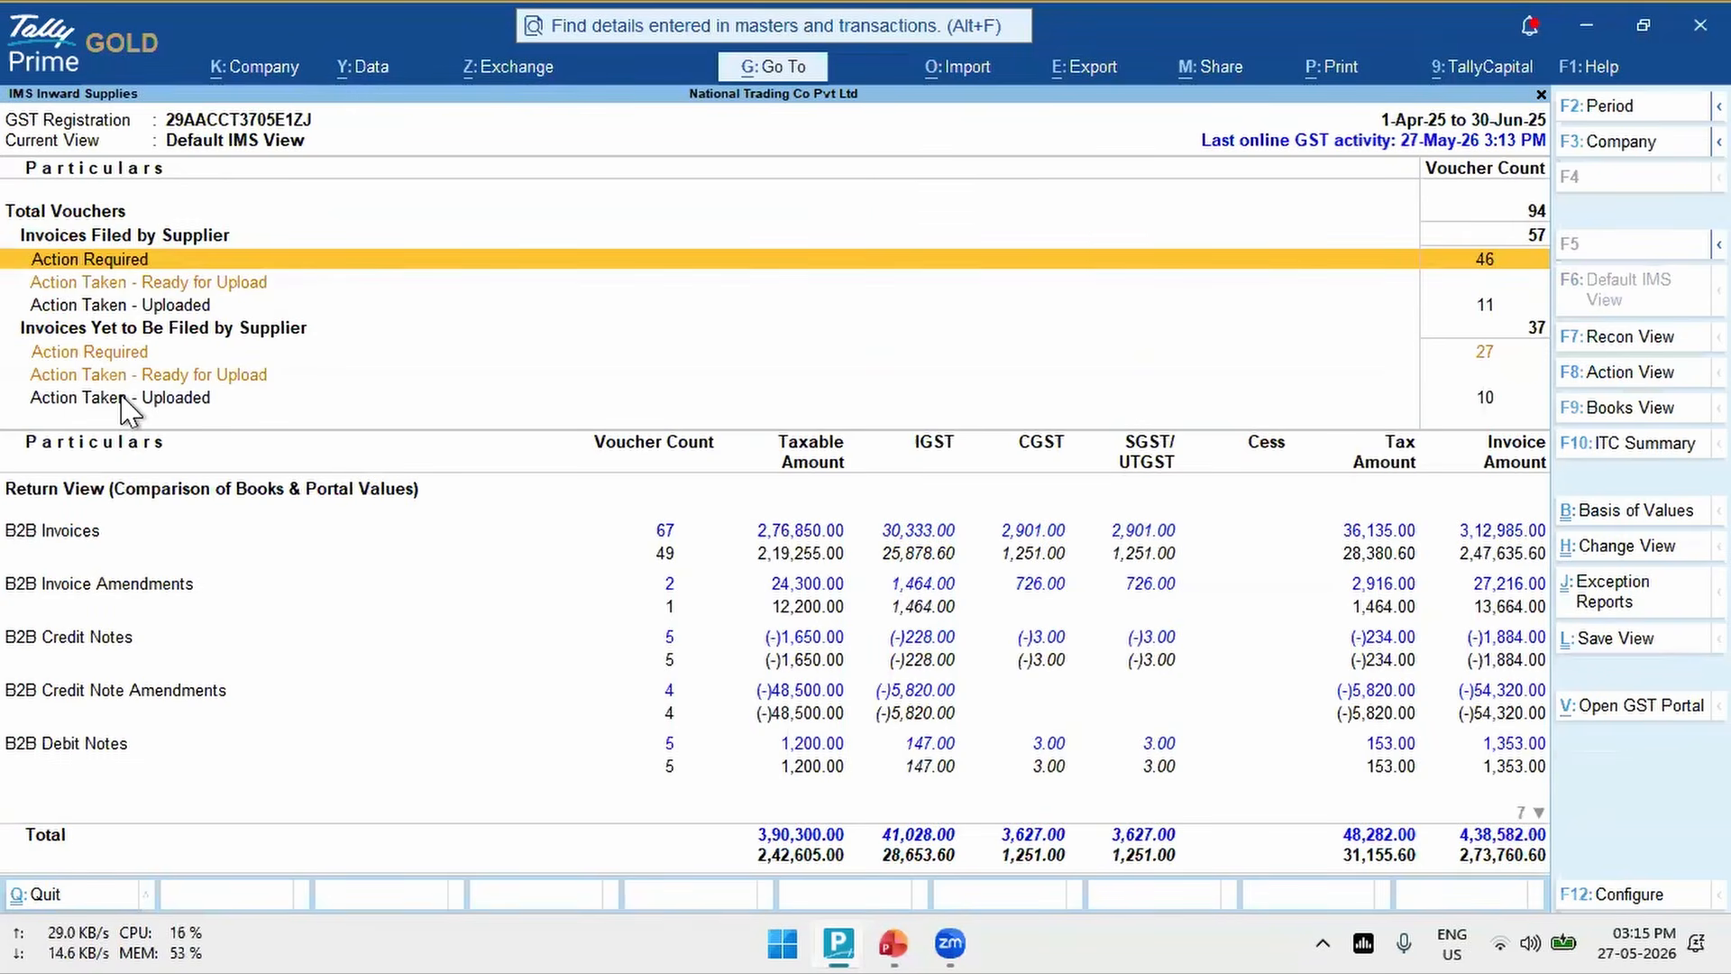
click(129, 235)
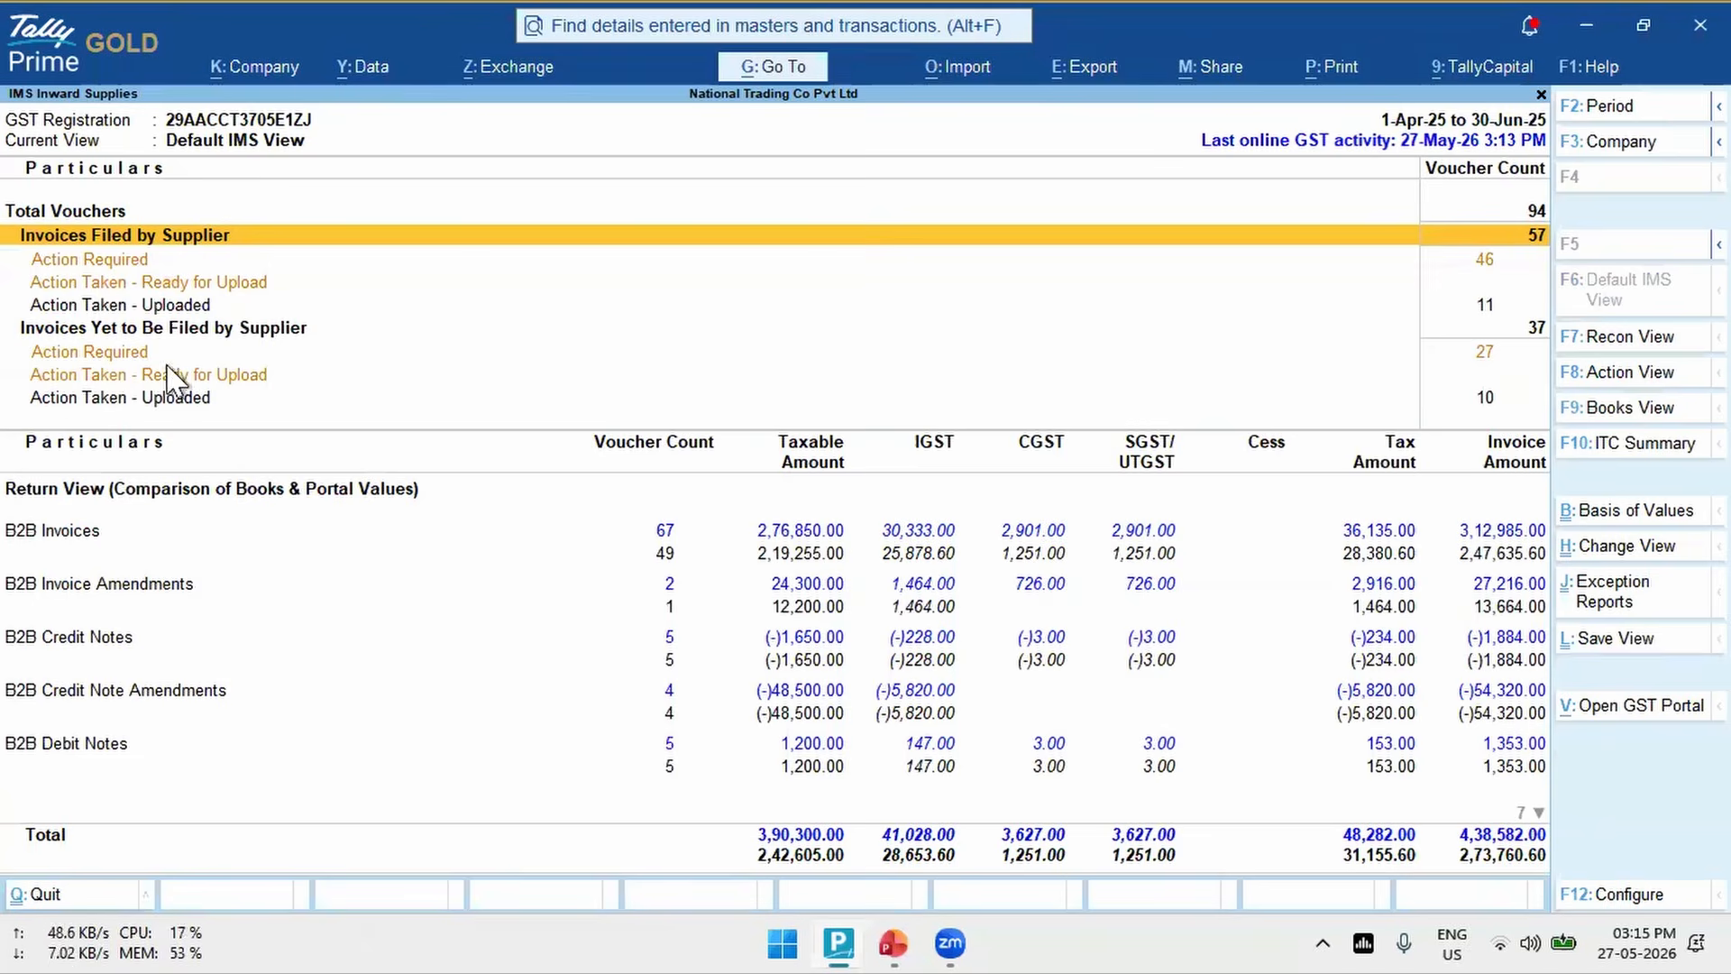
click(125, 330)
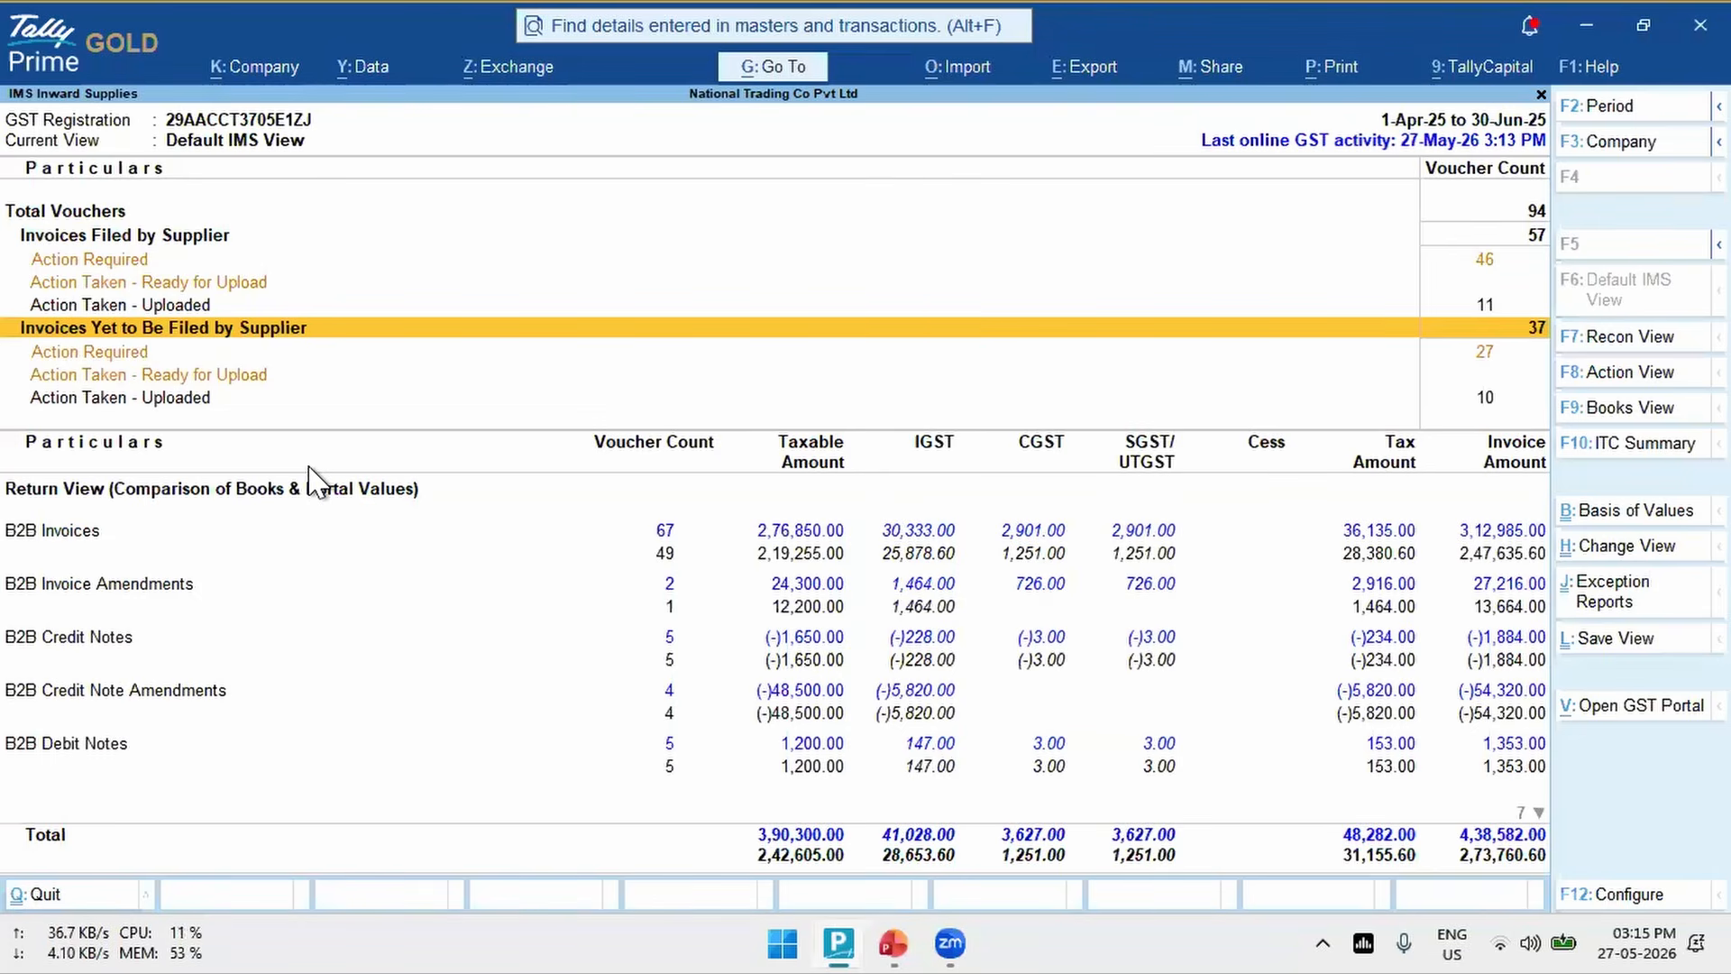
click(136, 236)
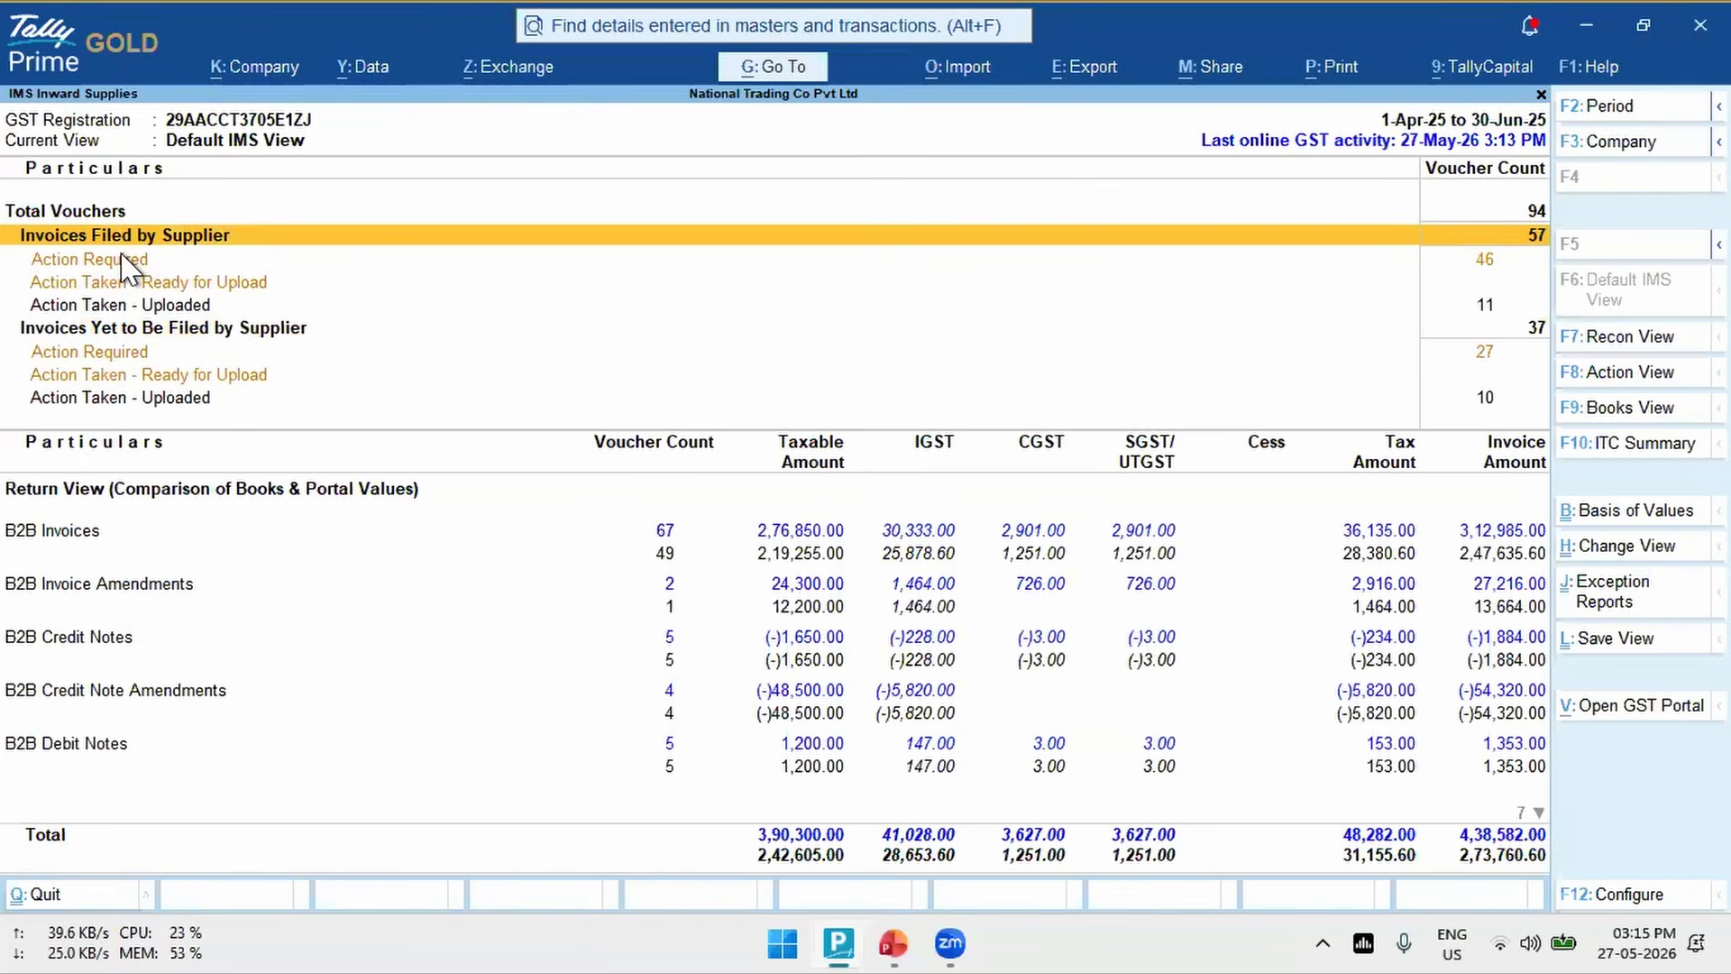
- Go through the Action Required, Ready for Upload and Uploaded groups under filed and yet-to-be-filed invoices, comparing their voucher counts
key(Down)
key(Down)
key(Down)
key(Down)
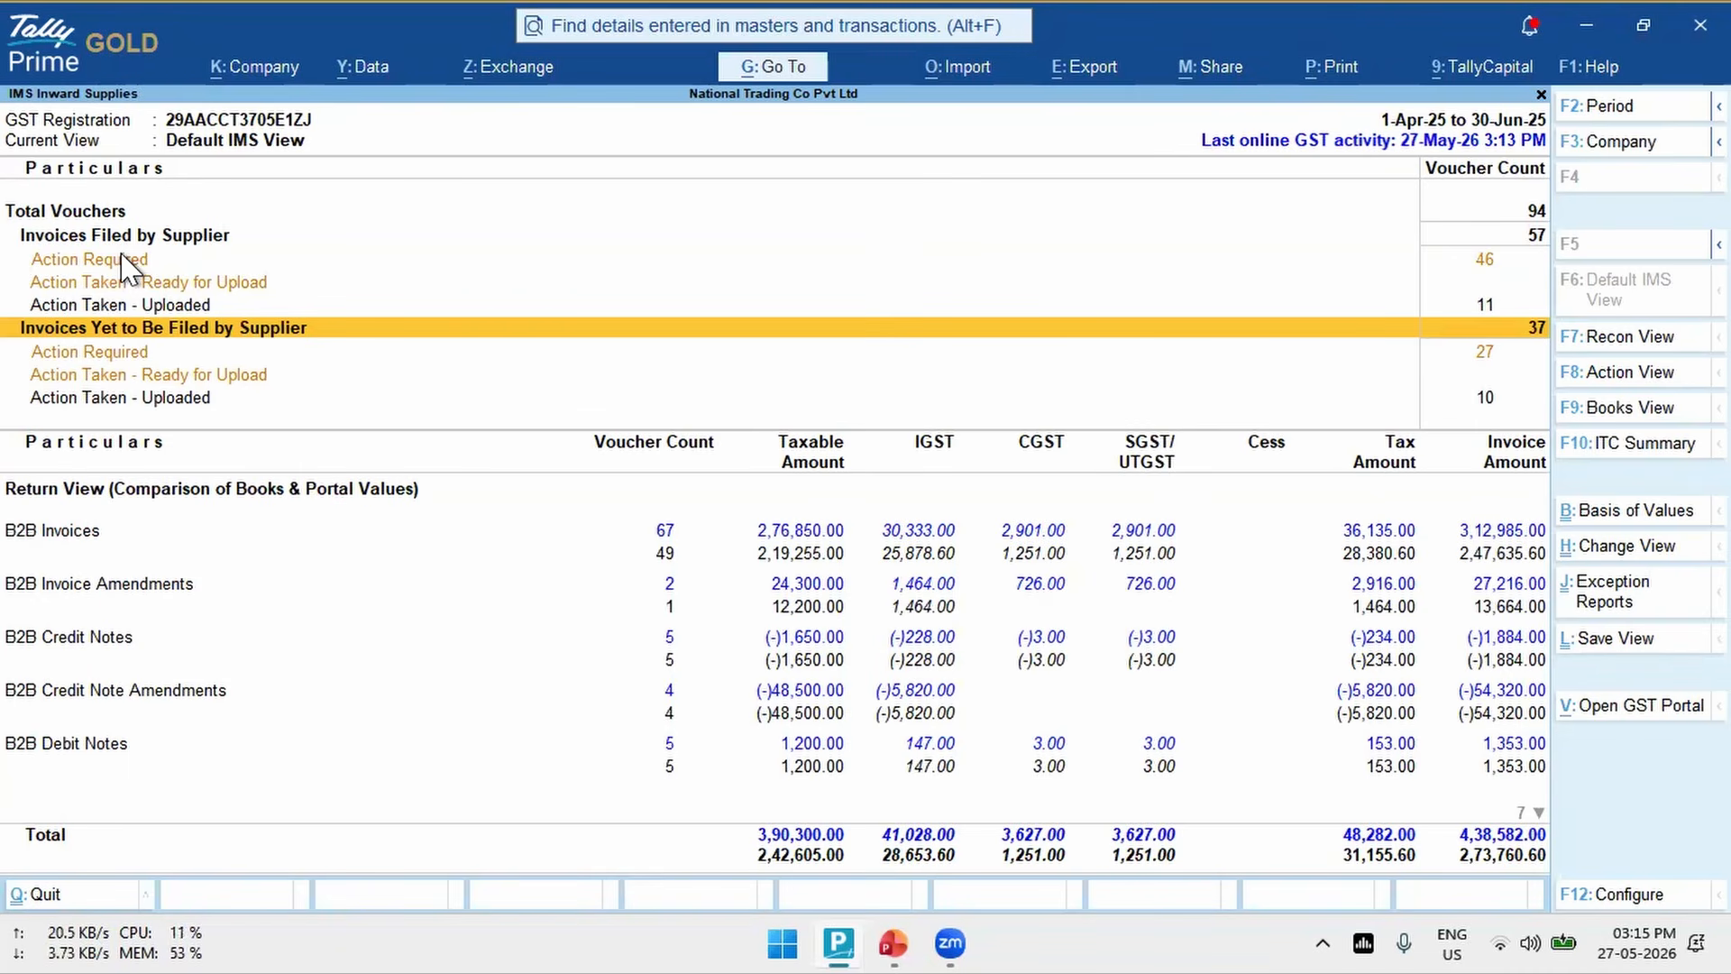
click(124, 261)
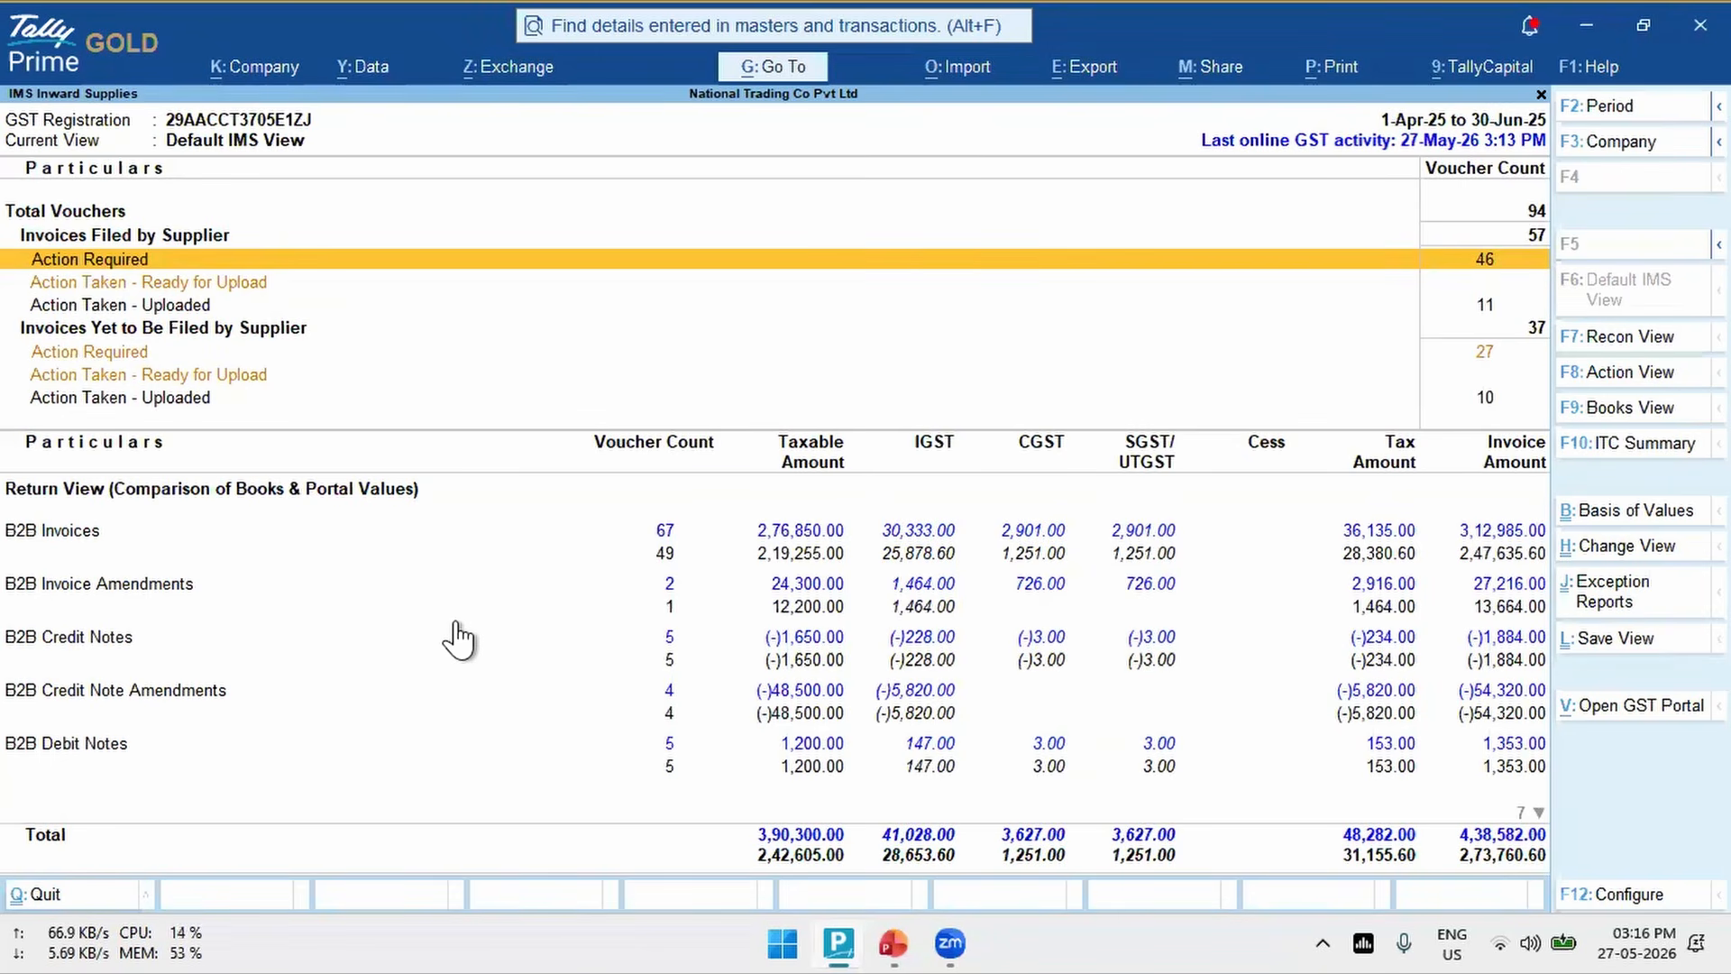
key(Down)
key(Down)
key(Down)
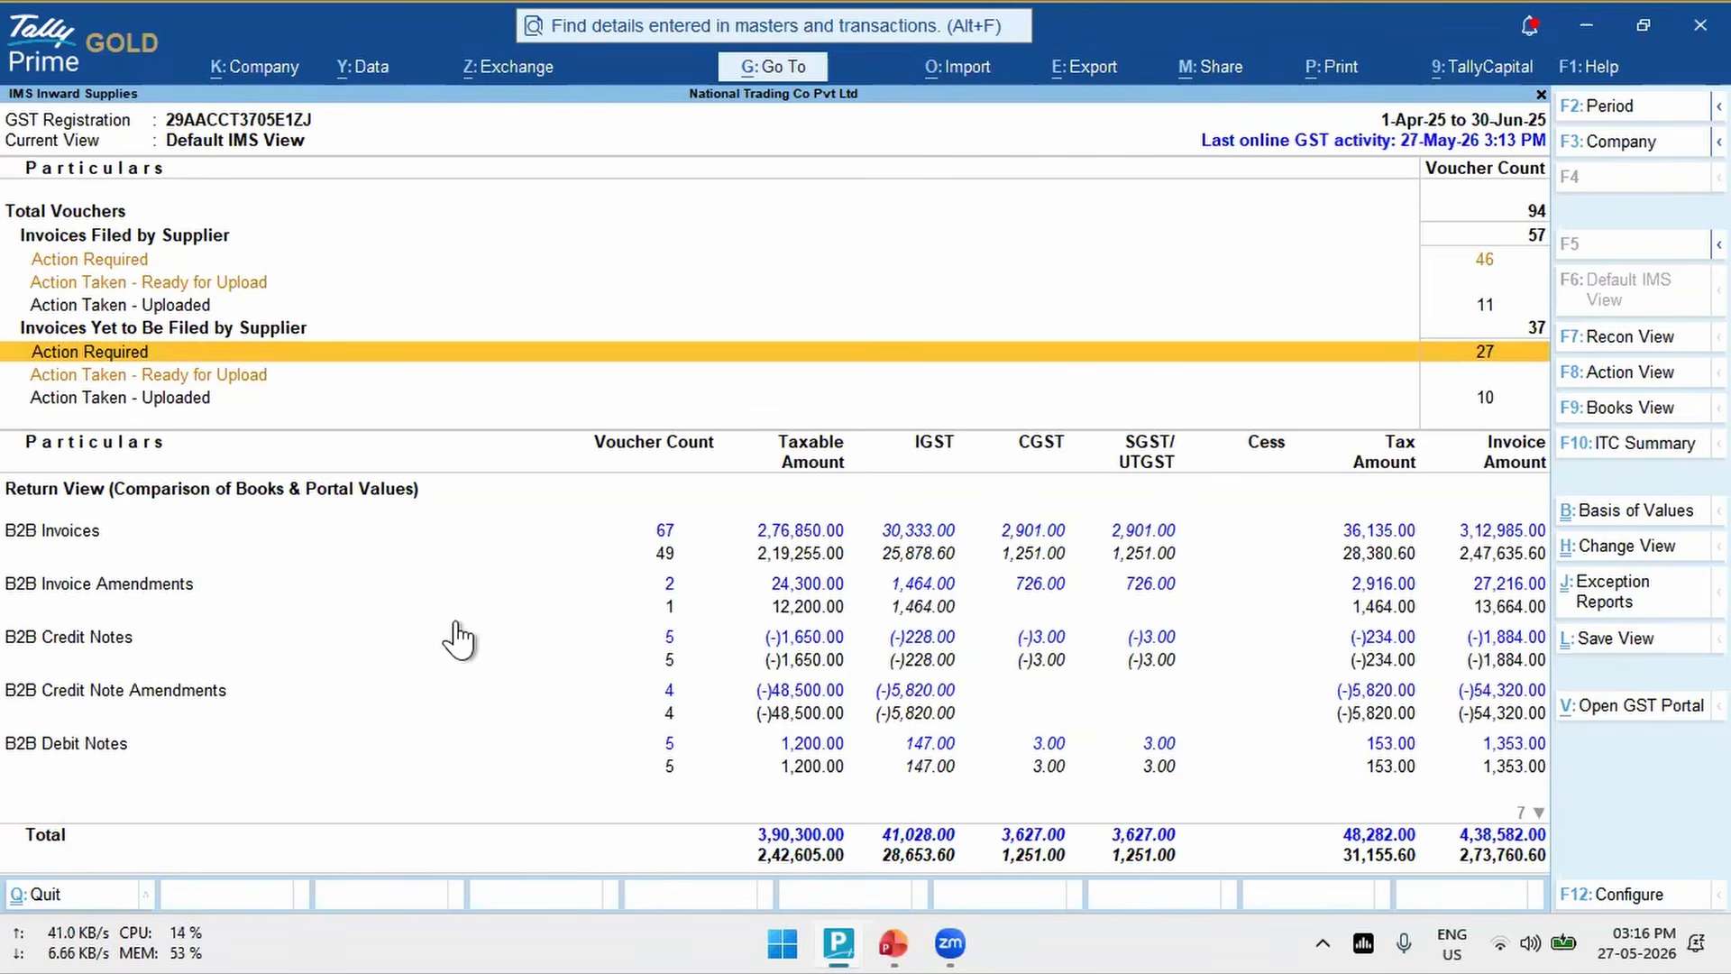
key(Down)
key(Down)
key(Up)
key(Up)
key(Up)
key(Down)
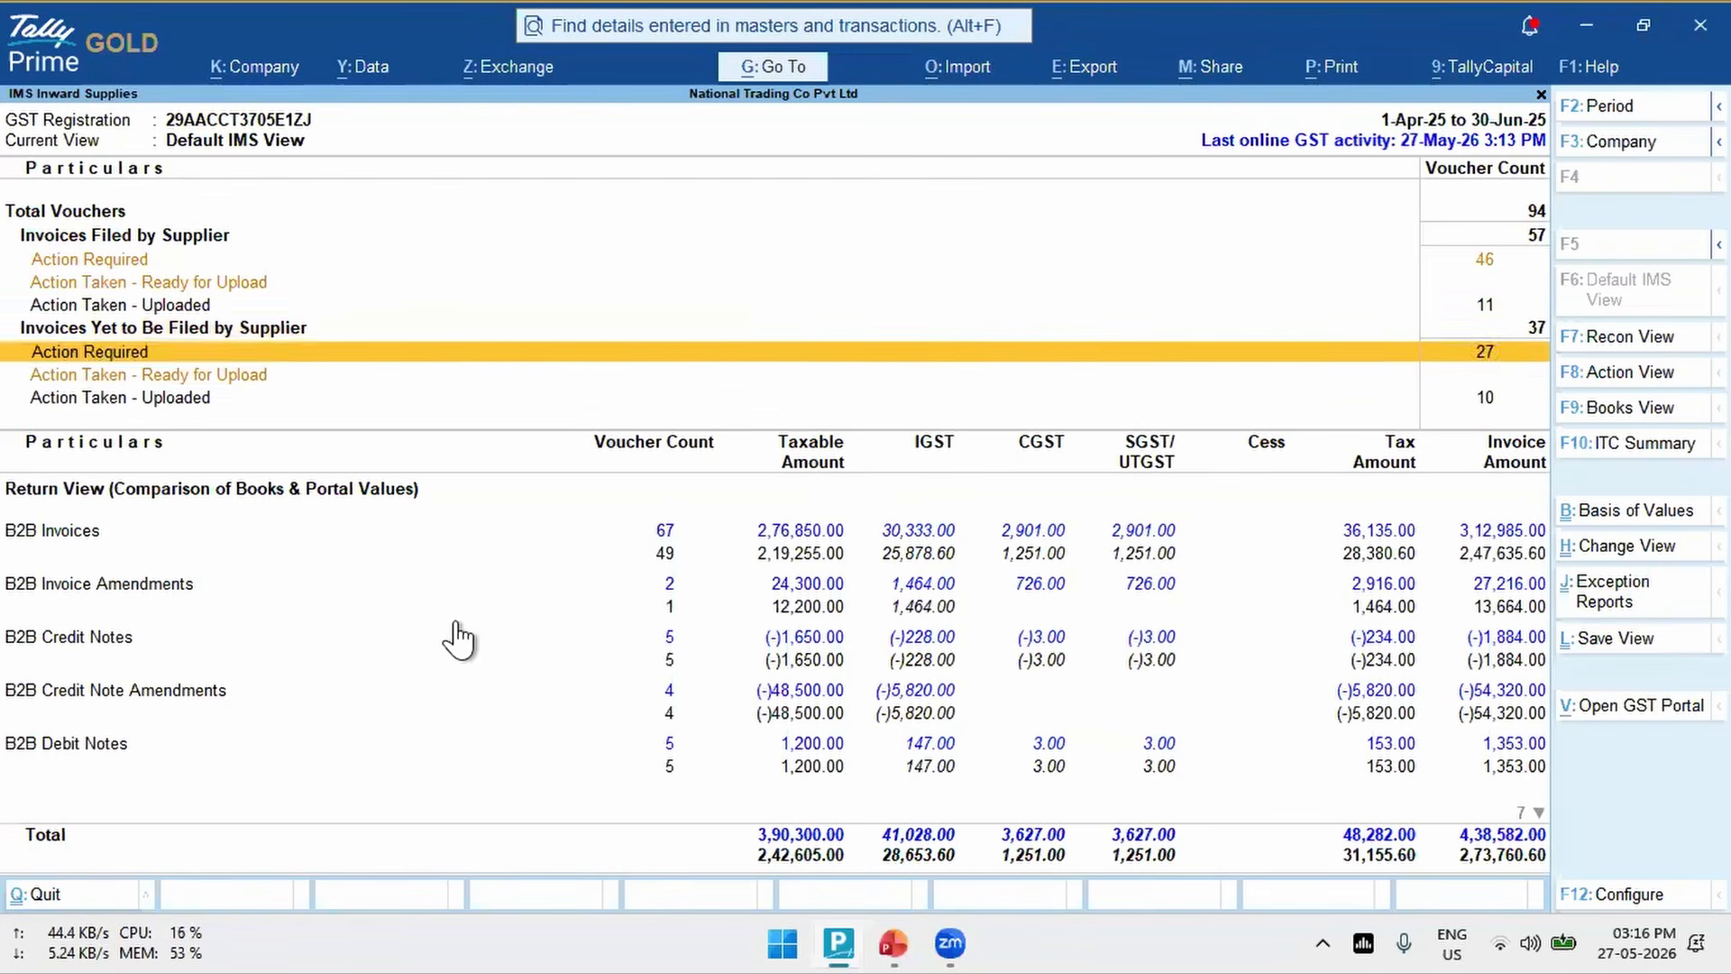
key(Down)
key(Down)
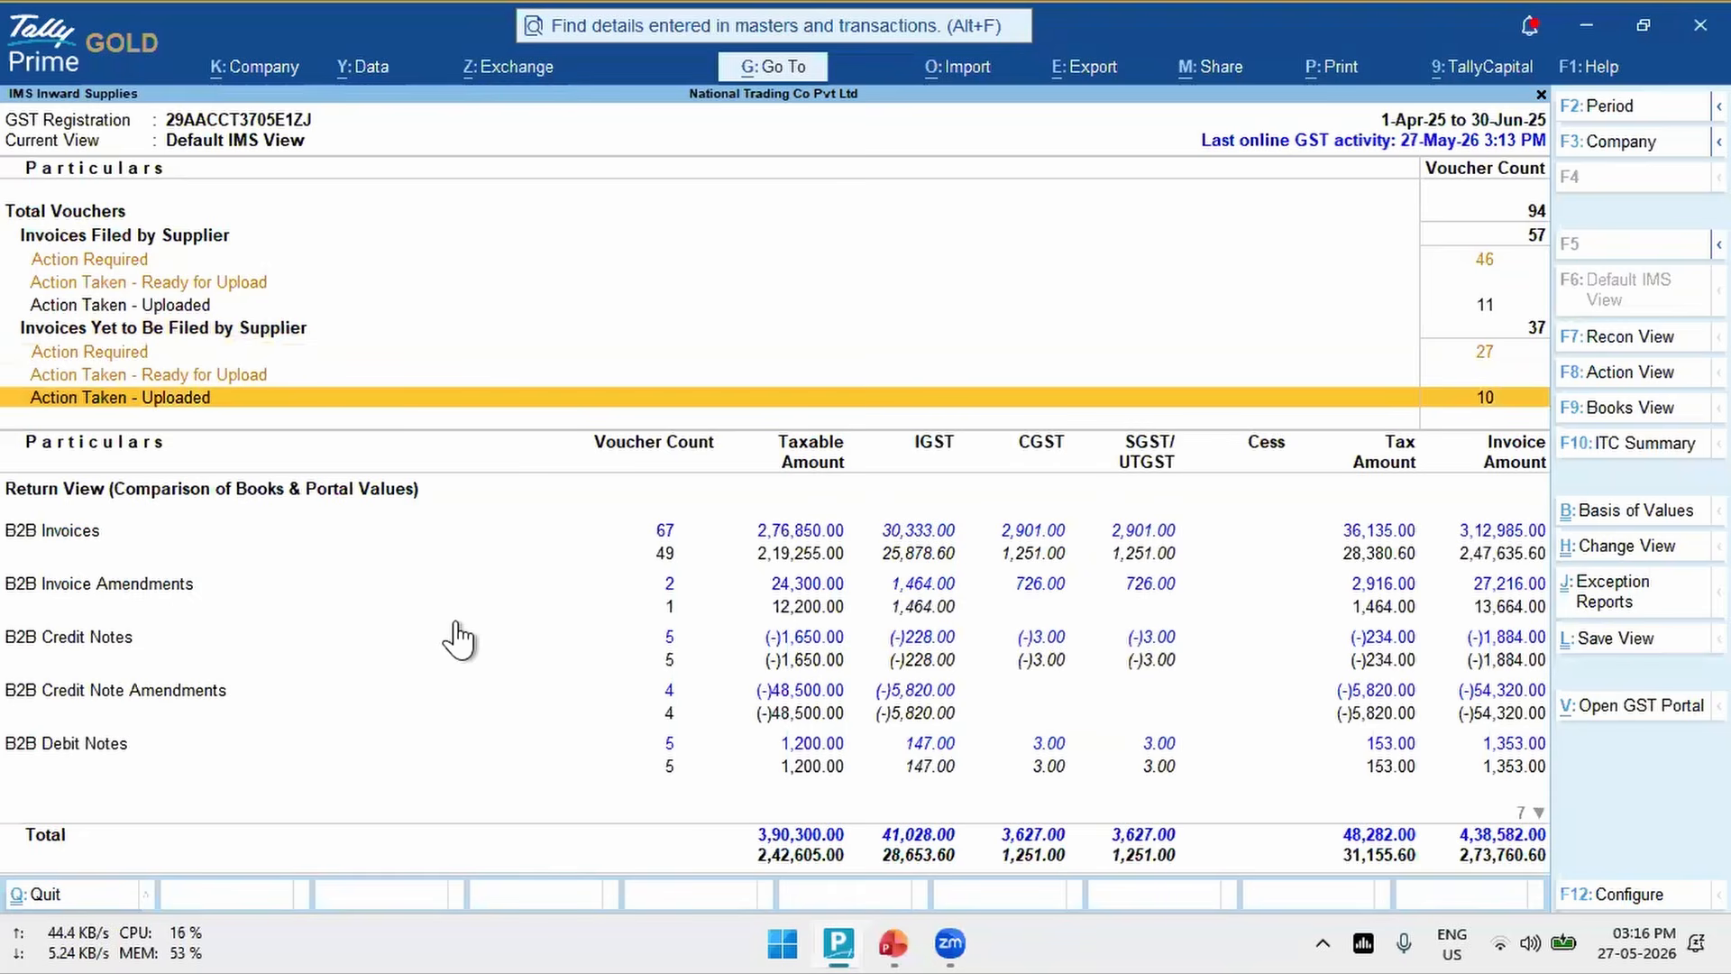
key(Up)
key(Up)
key(Up)
key(Up)
key(Up)
key(Up)
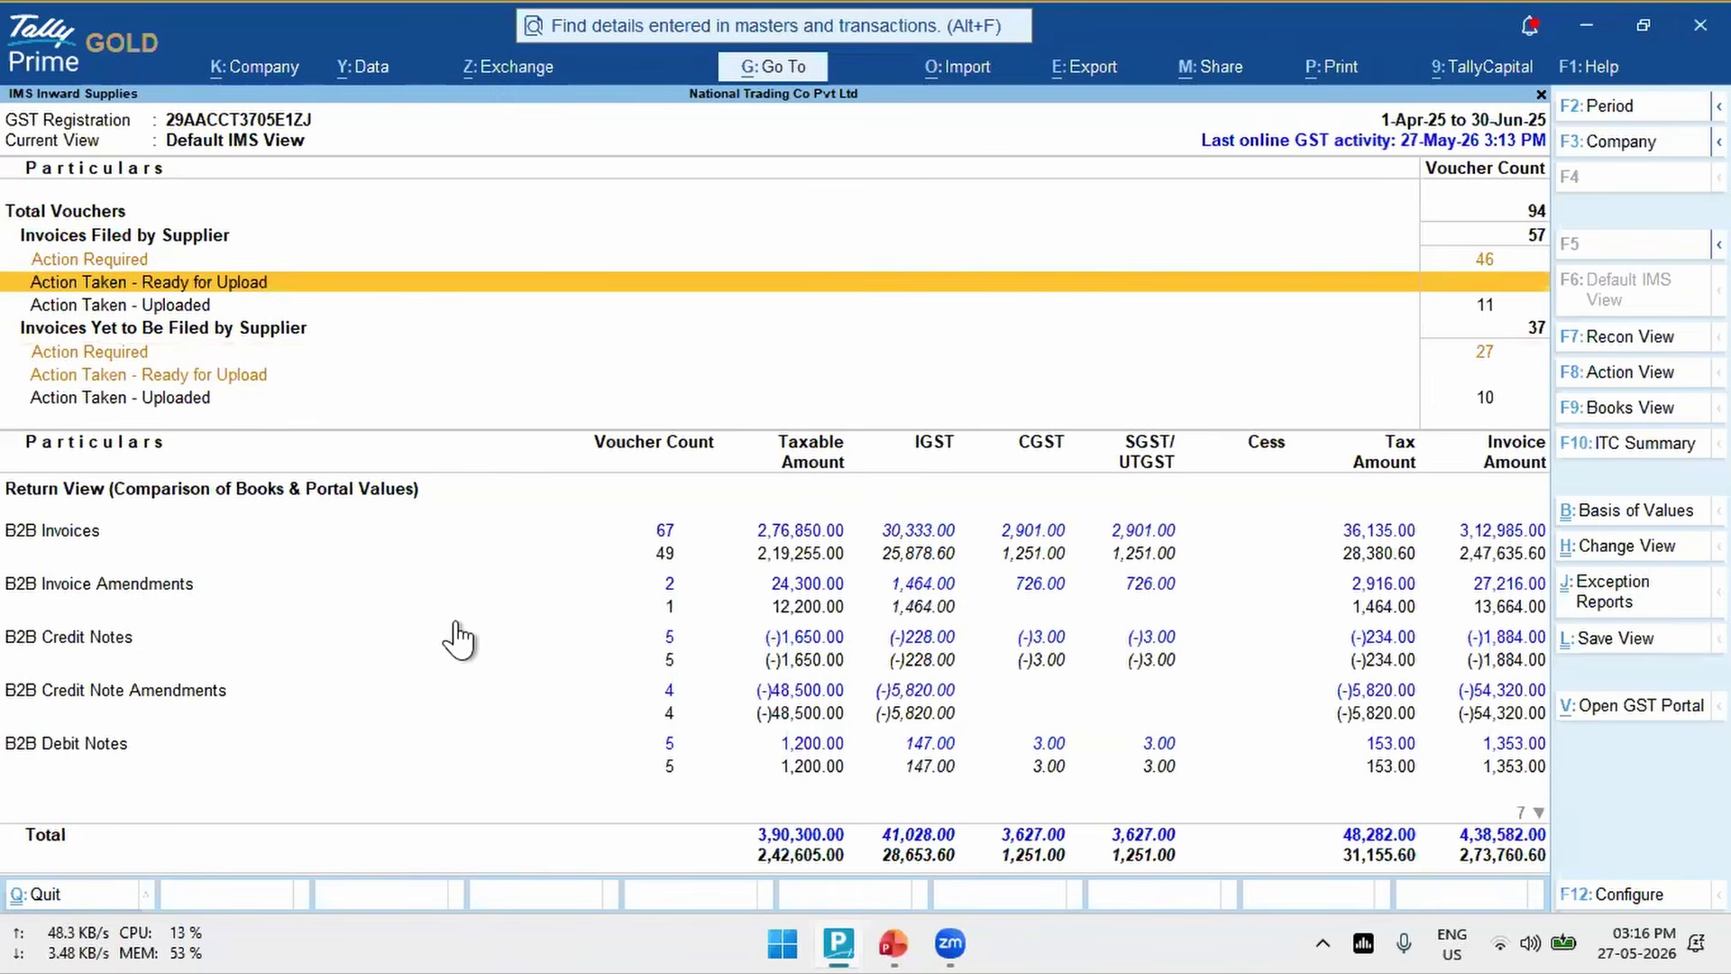
key(Down)
key(Up)
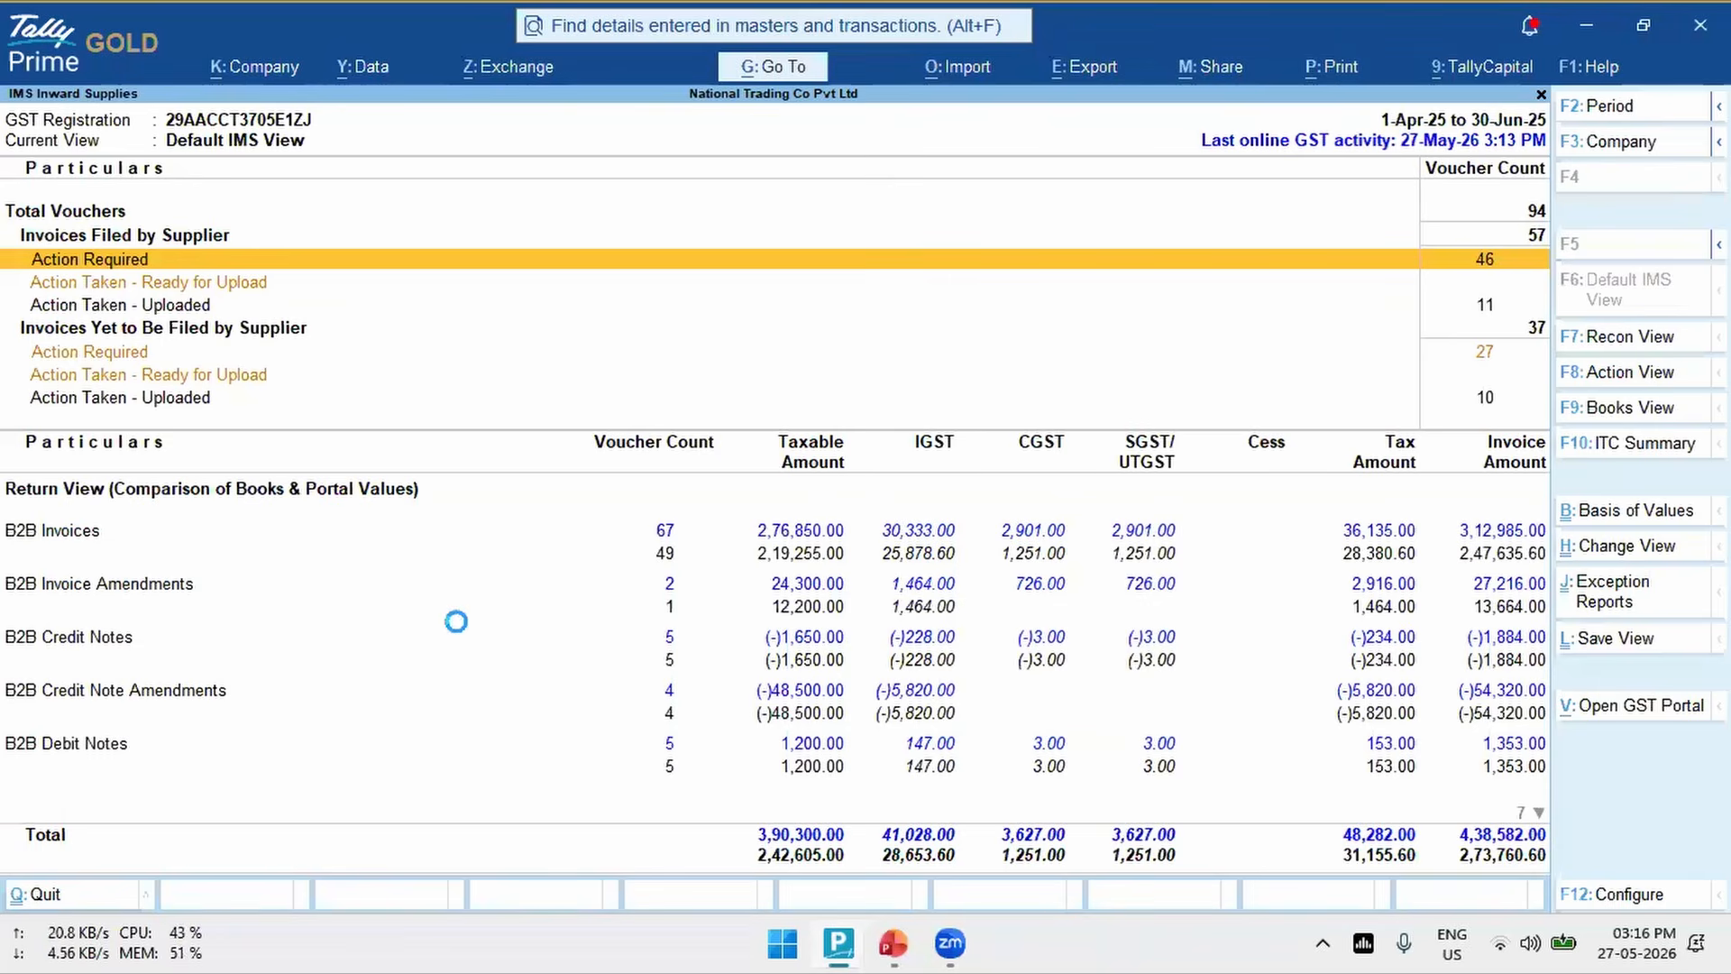
- Open the Action Required vouchers for invoices filed by suppliers and examine the Available Only on Portal, Mismatched and Reconciled groups
key(Return)
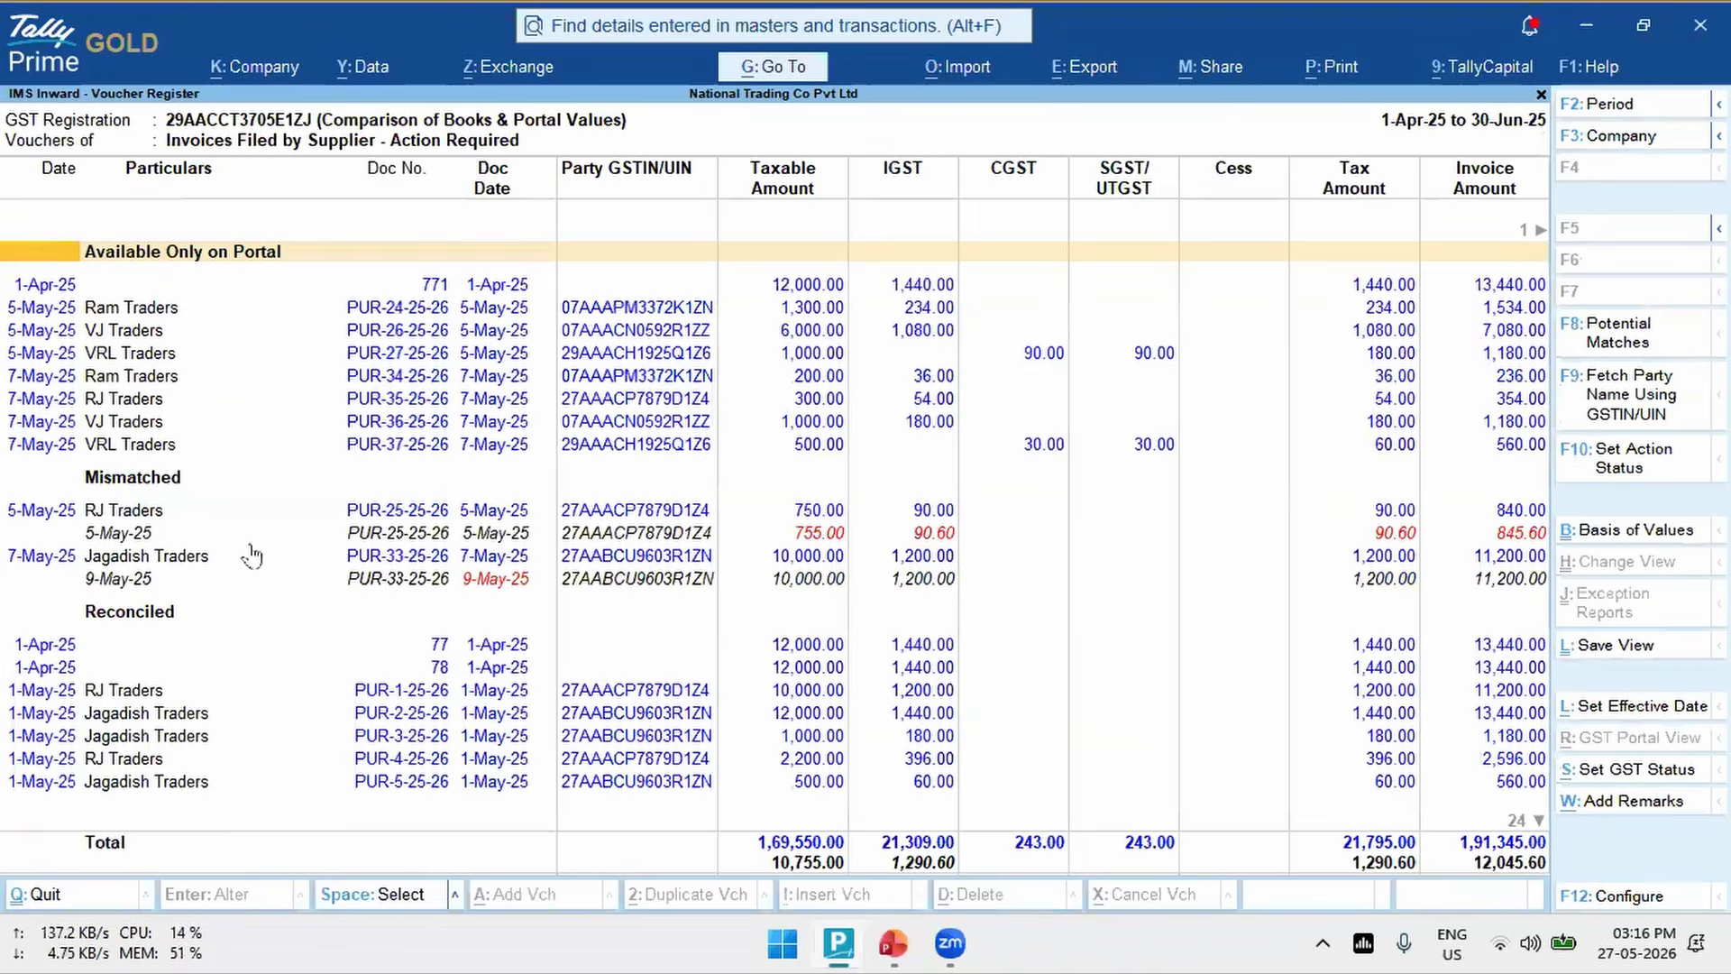
key(Down)
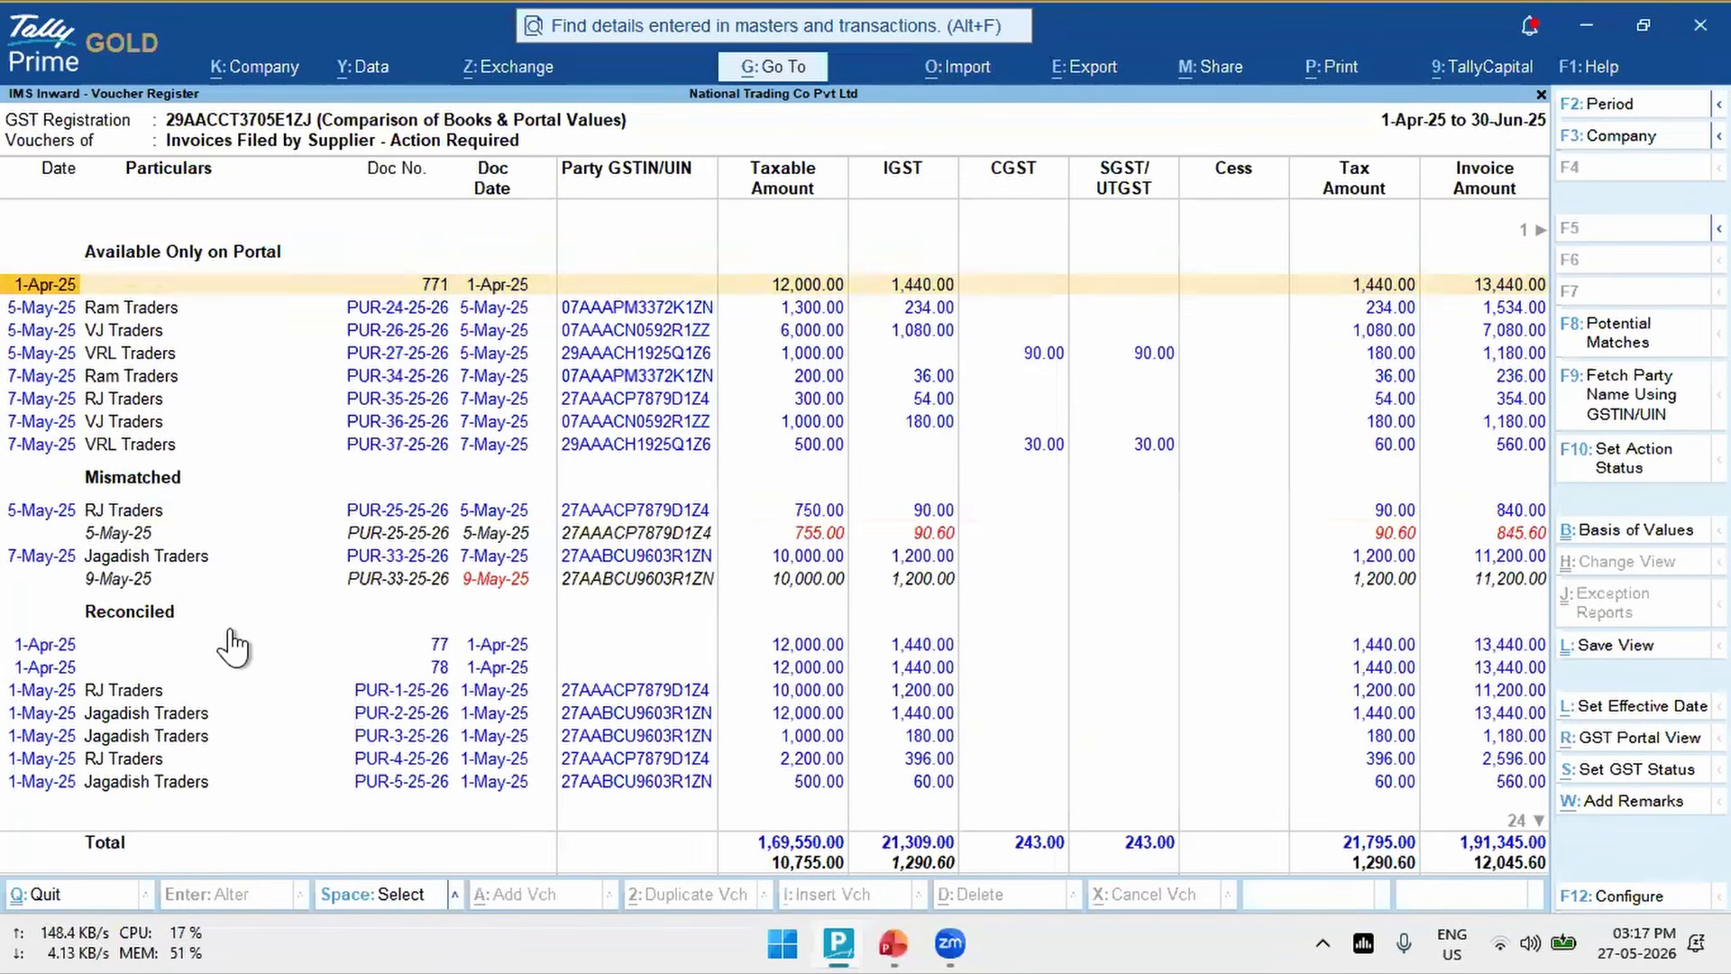
key(Down)
key(Down)
key(Down)
key(Down)
key(Down)
key(Down)
key(Down)
key(Down)
key(Down)
key(Down)
key(Down)
key(Down)
key(Down)
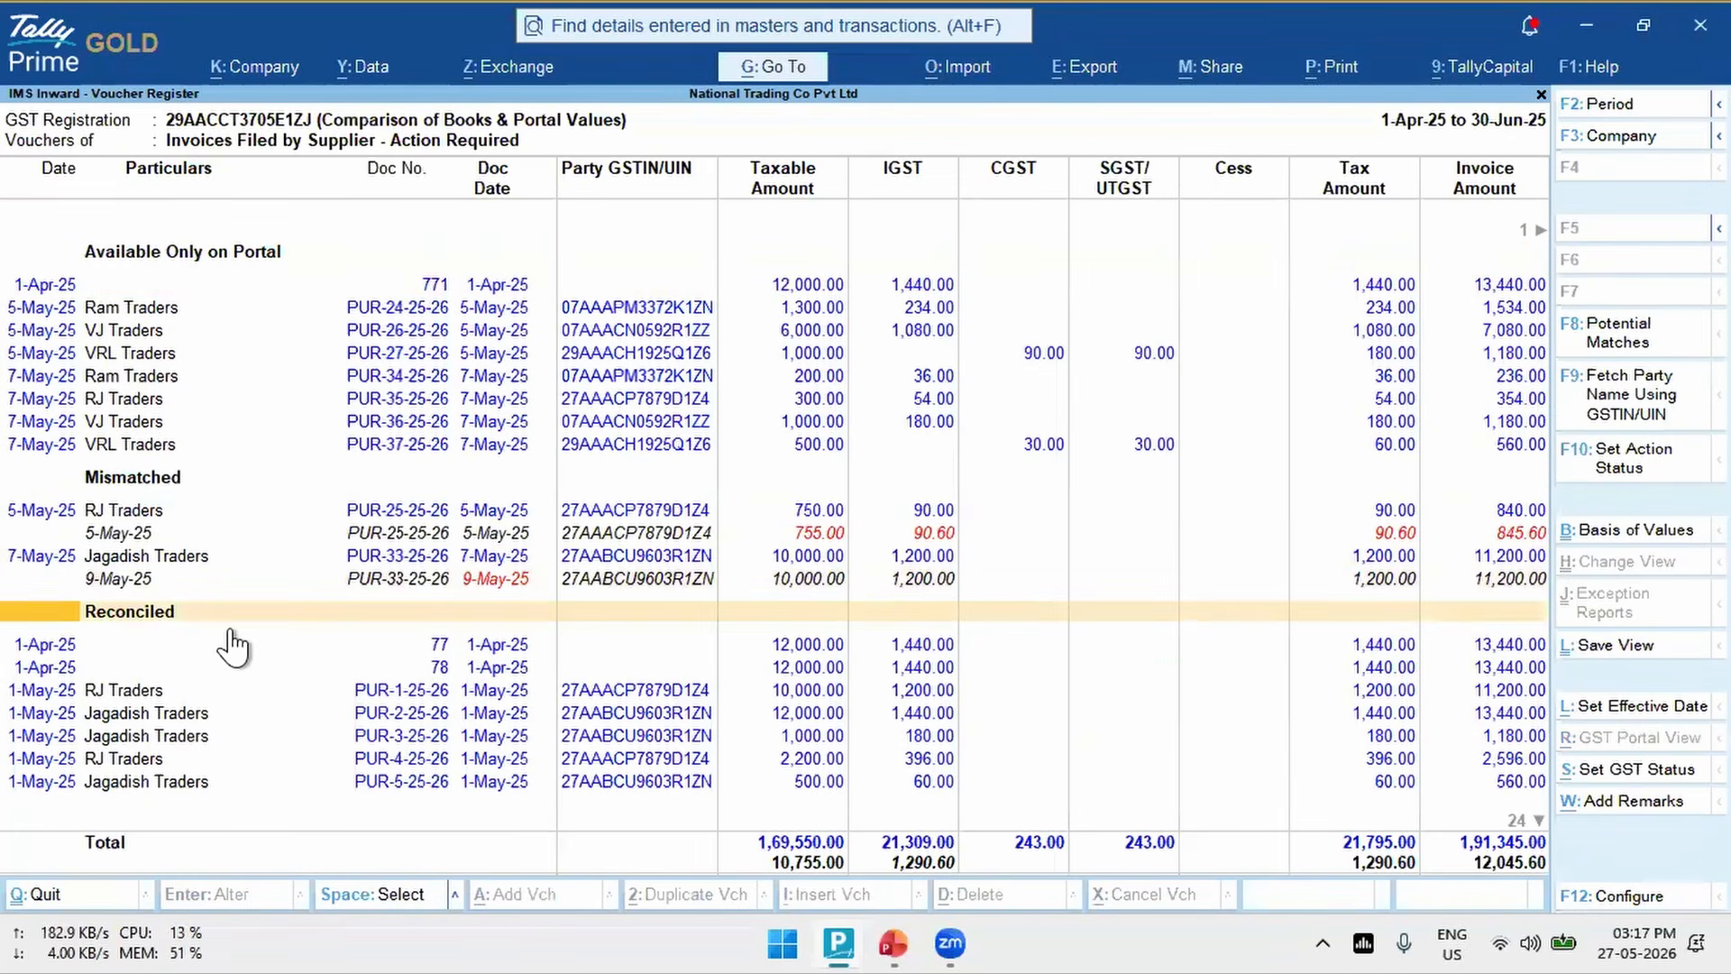
key(Down)
key(Down)
key(Down)
key(Down)
key(Down)
key(Down)
key(Down)
key(Down)
key(Down)
key(Down)
key(Down)
key(Down)
key(Down)
key(Down)
key(Down)
key(Down)
key(Down)
key(Down)
key(Down)
key(Down)
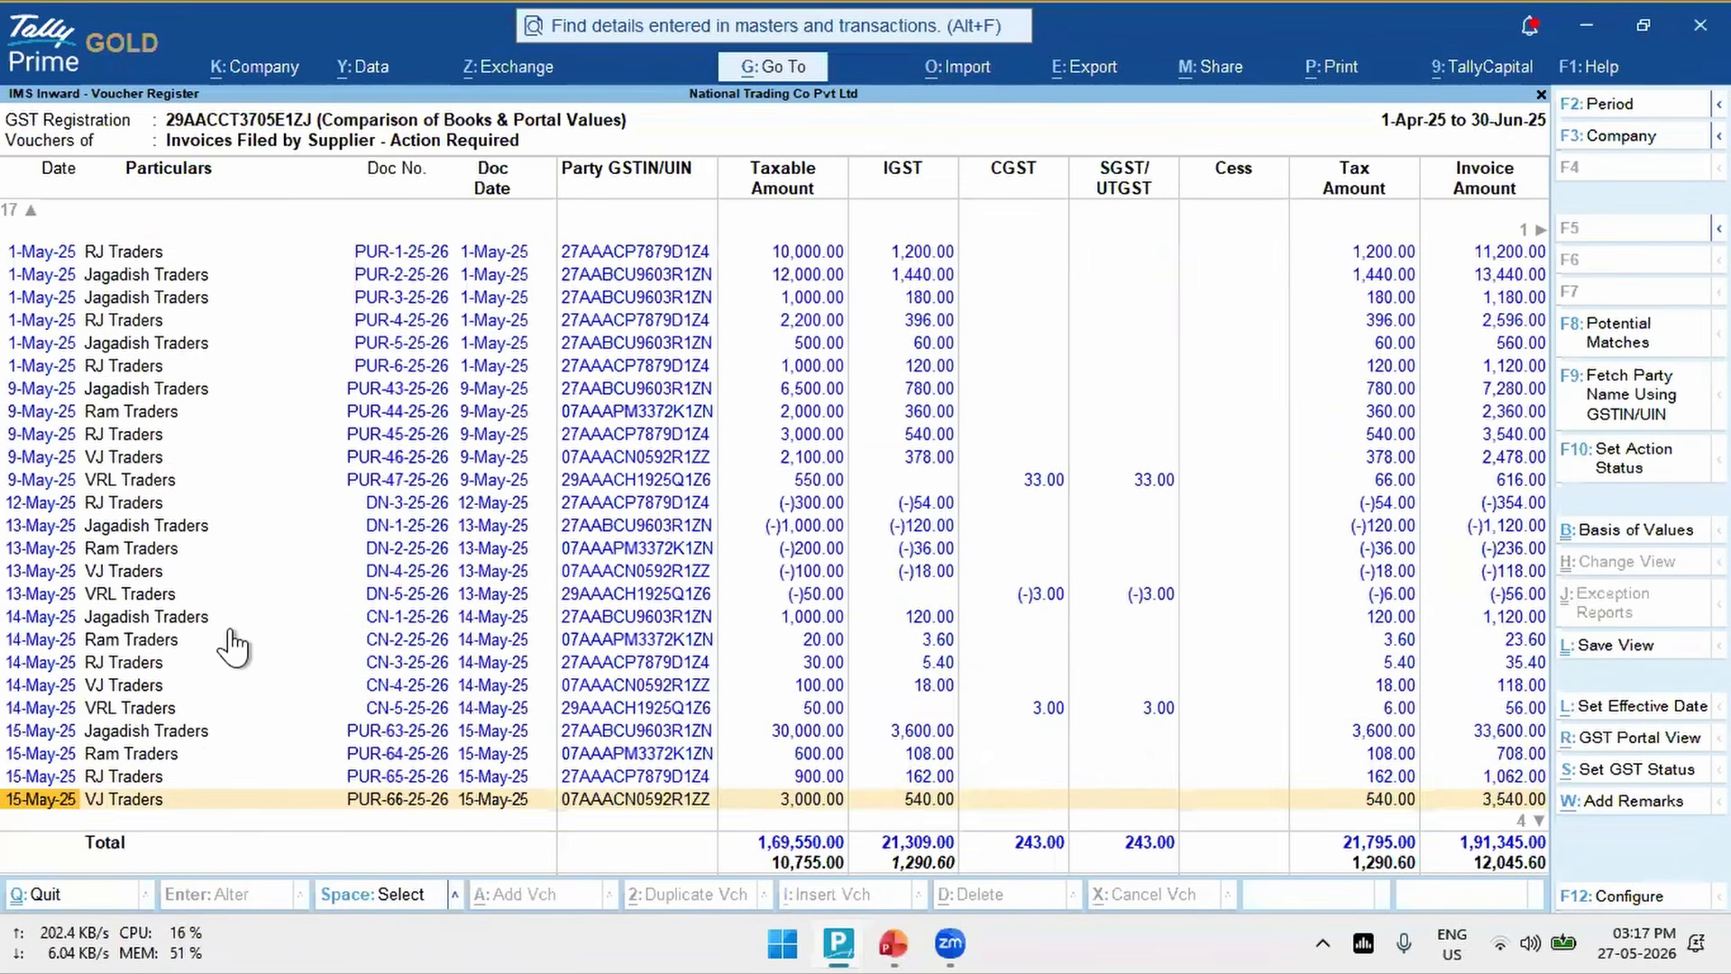
key(Down)
key(Down)
key(Down)
key(Down)
key(Up)
key(Up)
key(Up)
key(Up)
- Check the Mark Reconciled vouchers as Accepted in IMS option in the company's GST registration details, and leave without saving
key(F11)
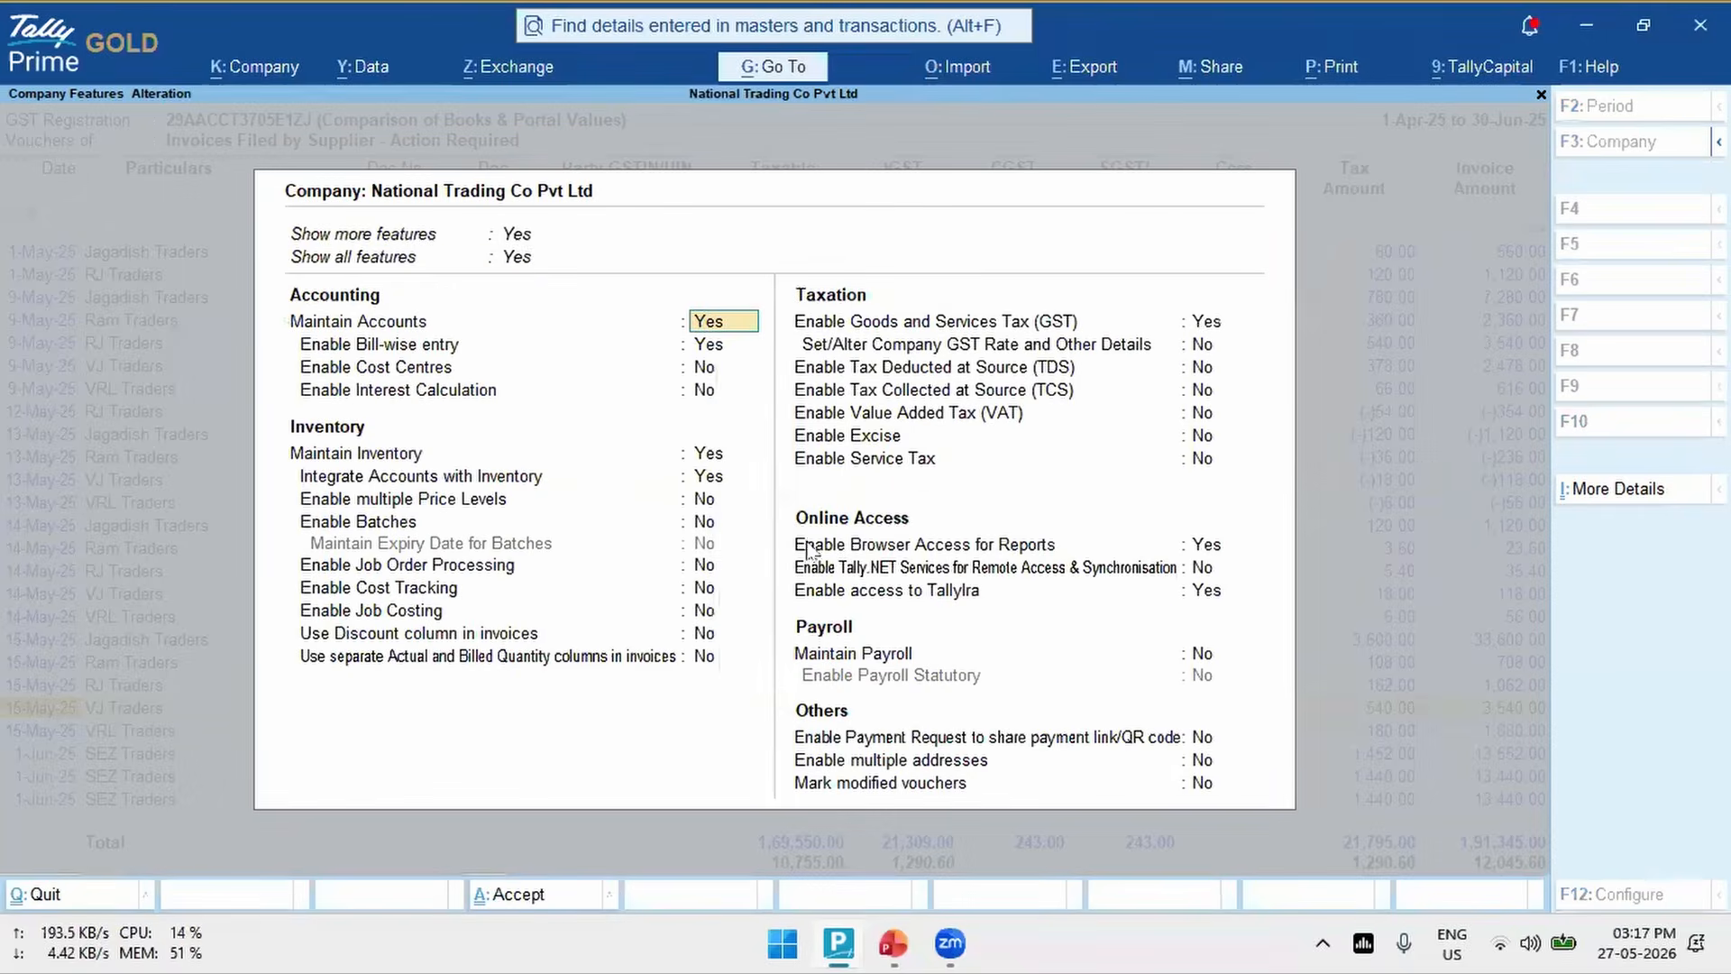
double_click(1201, 323)
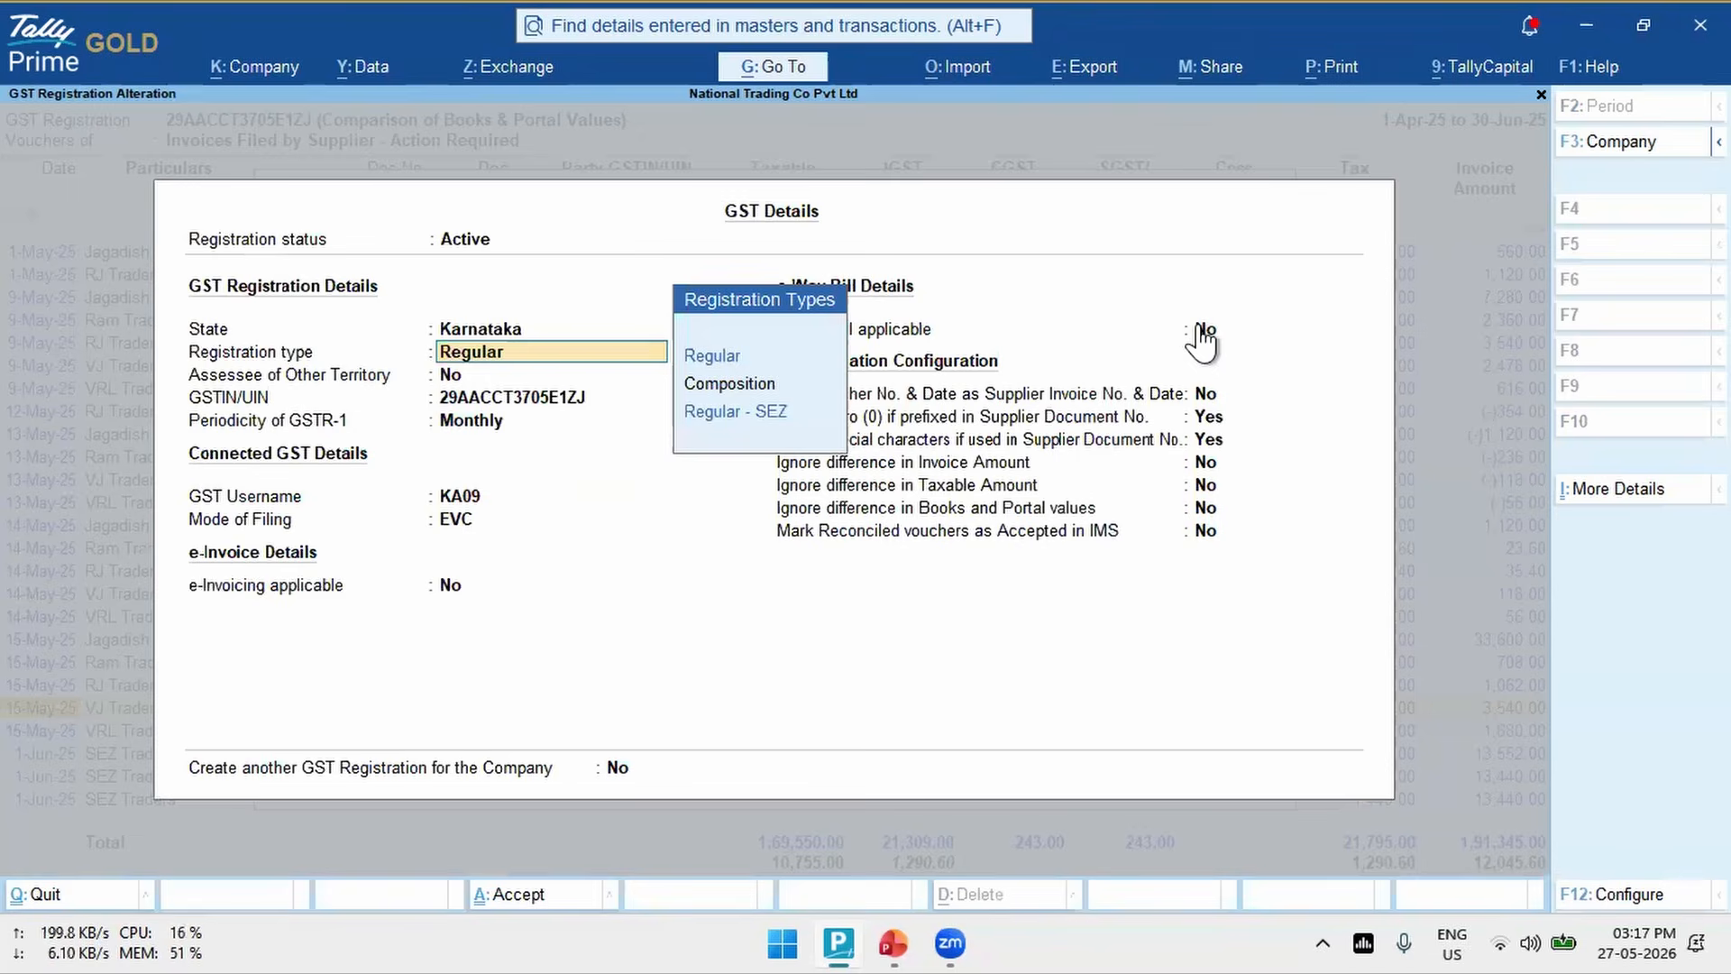
click(1208, 537)
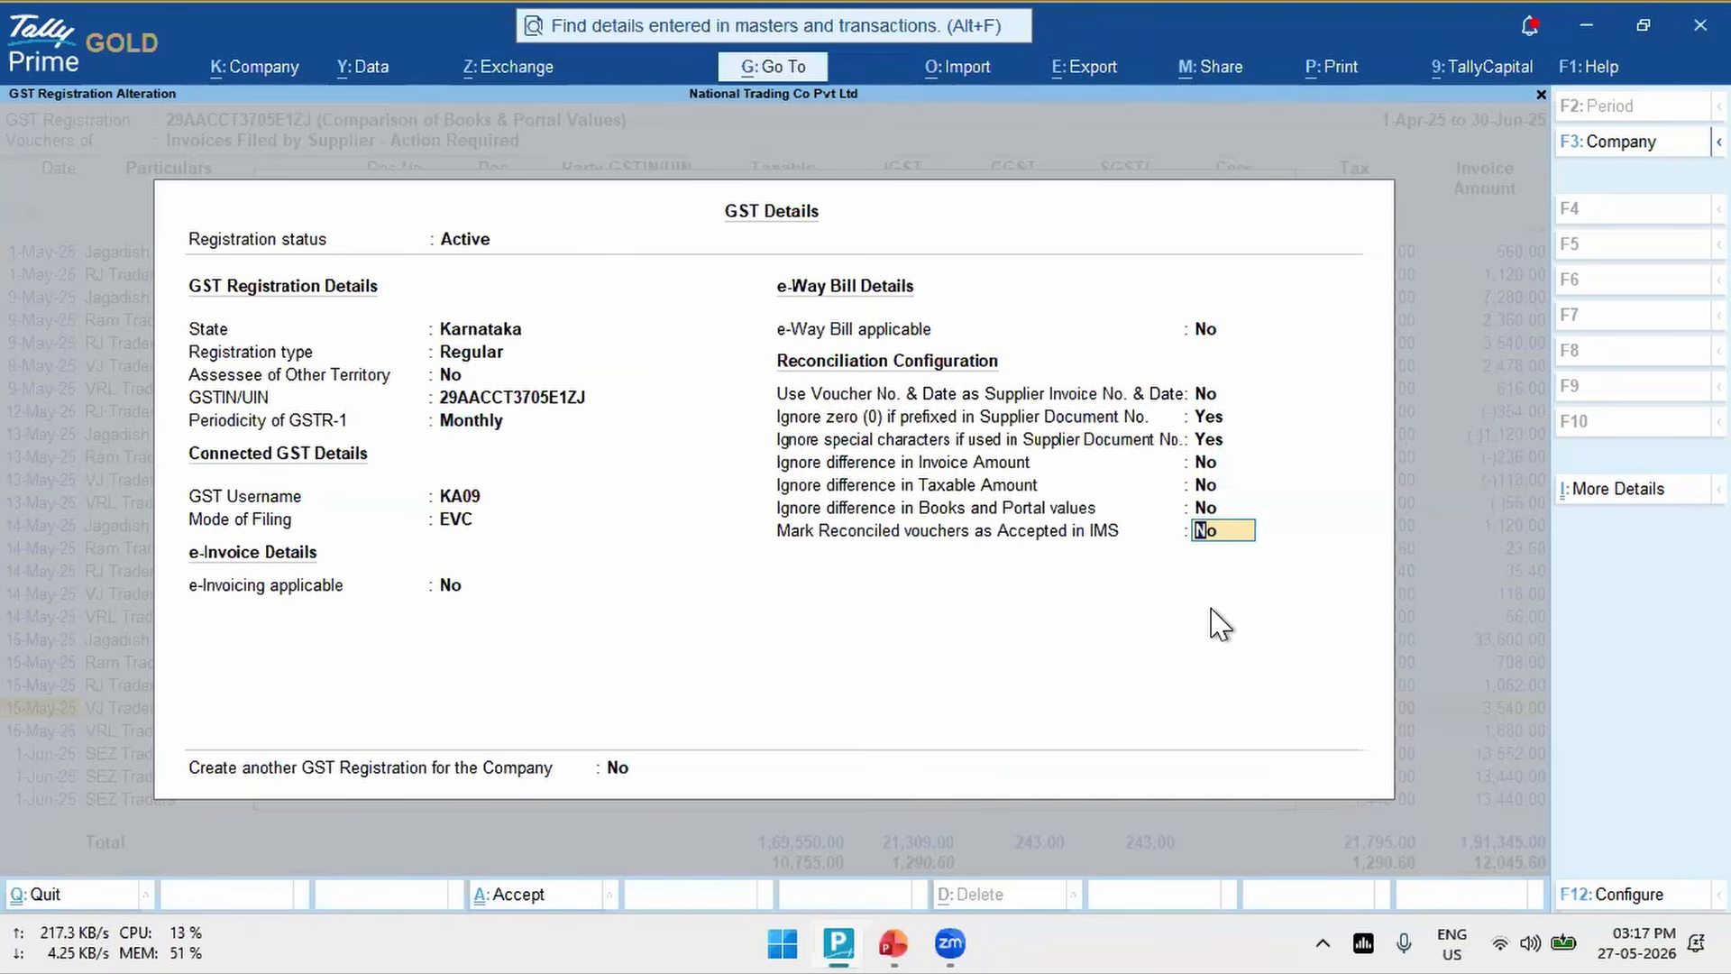
key(BackSpace)
key(Escape)
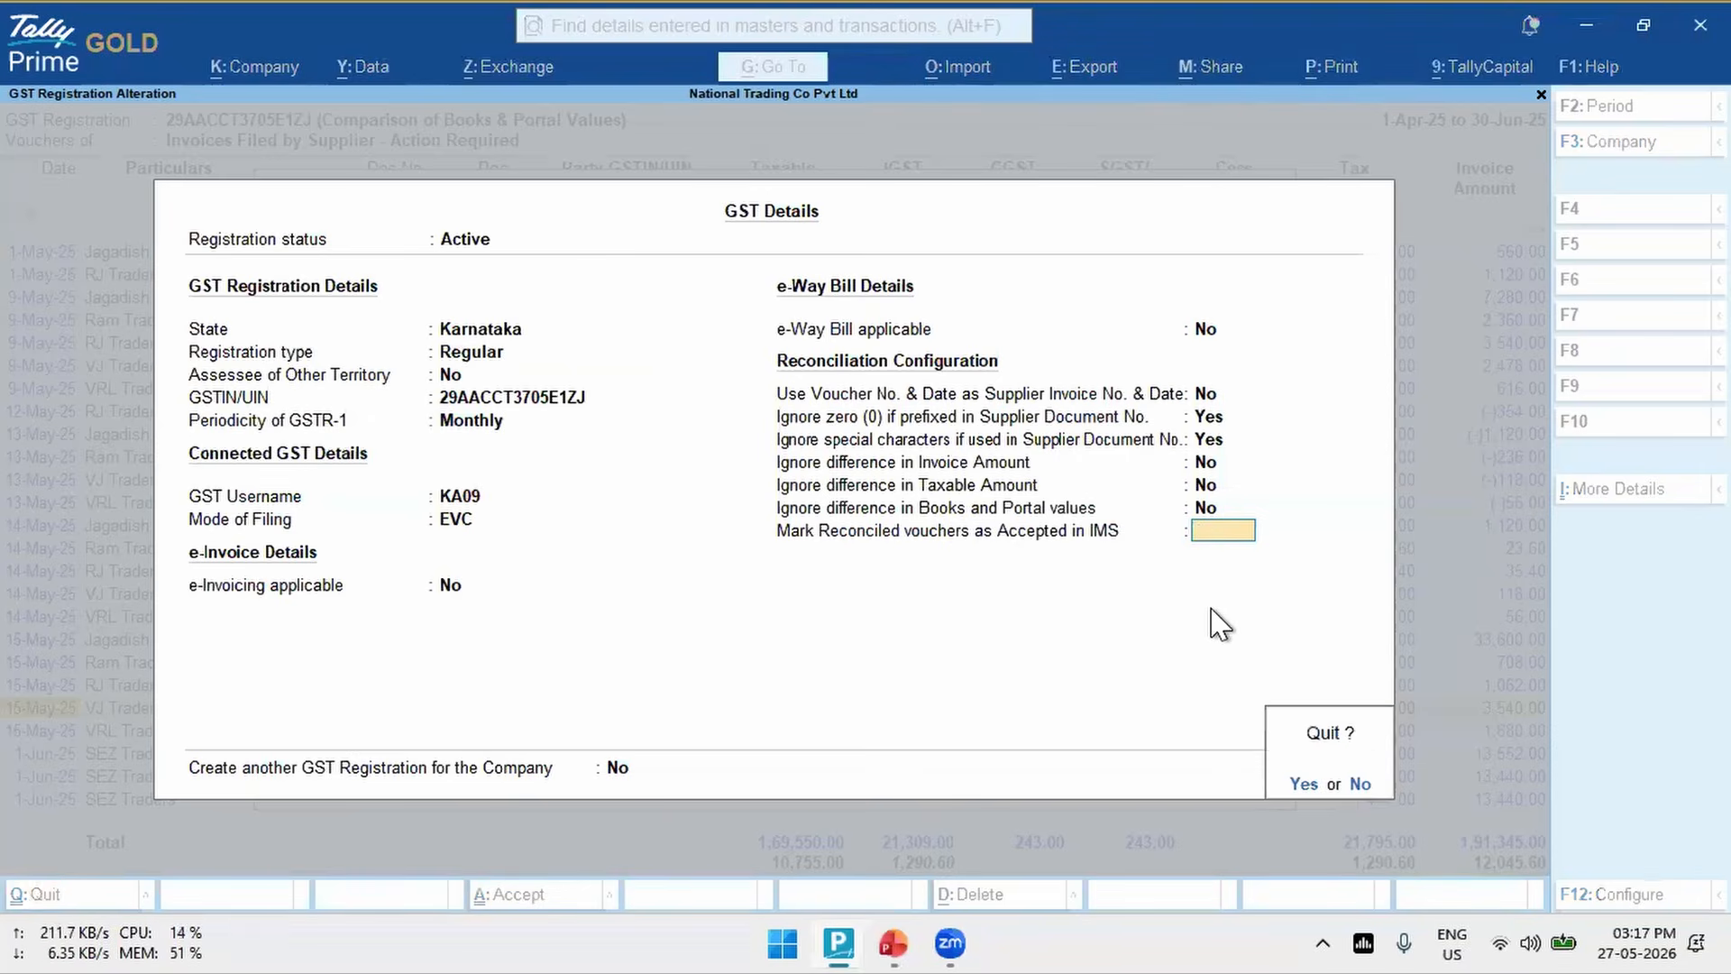
key(y)
key(Escape)
key(y)
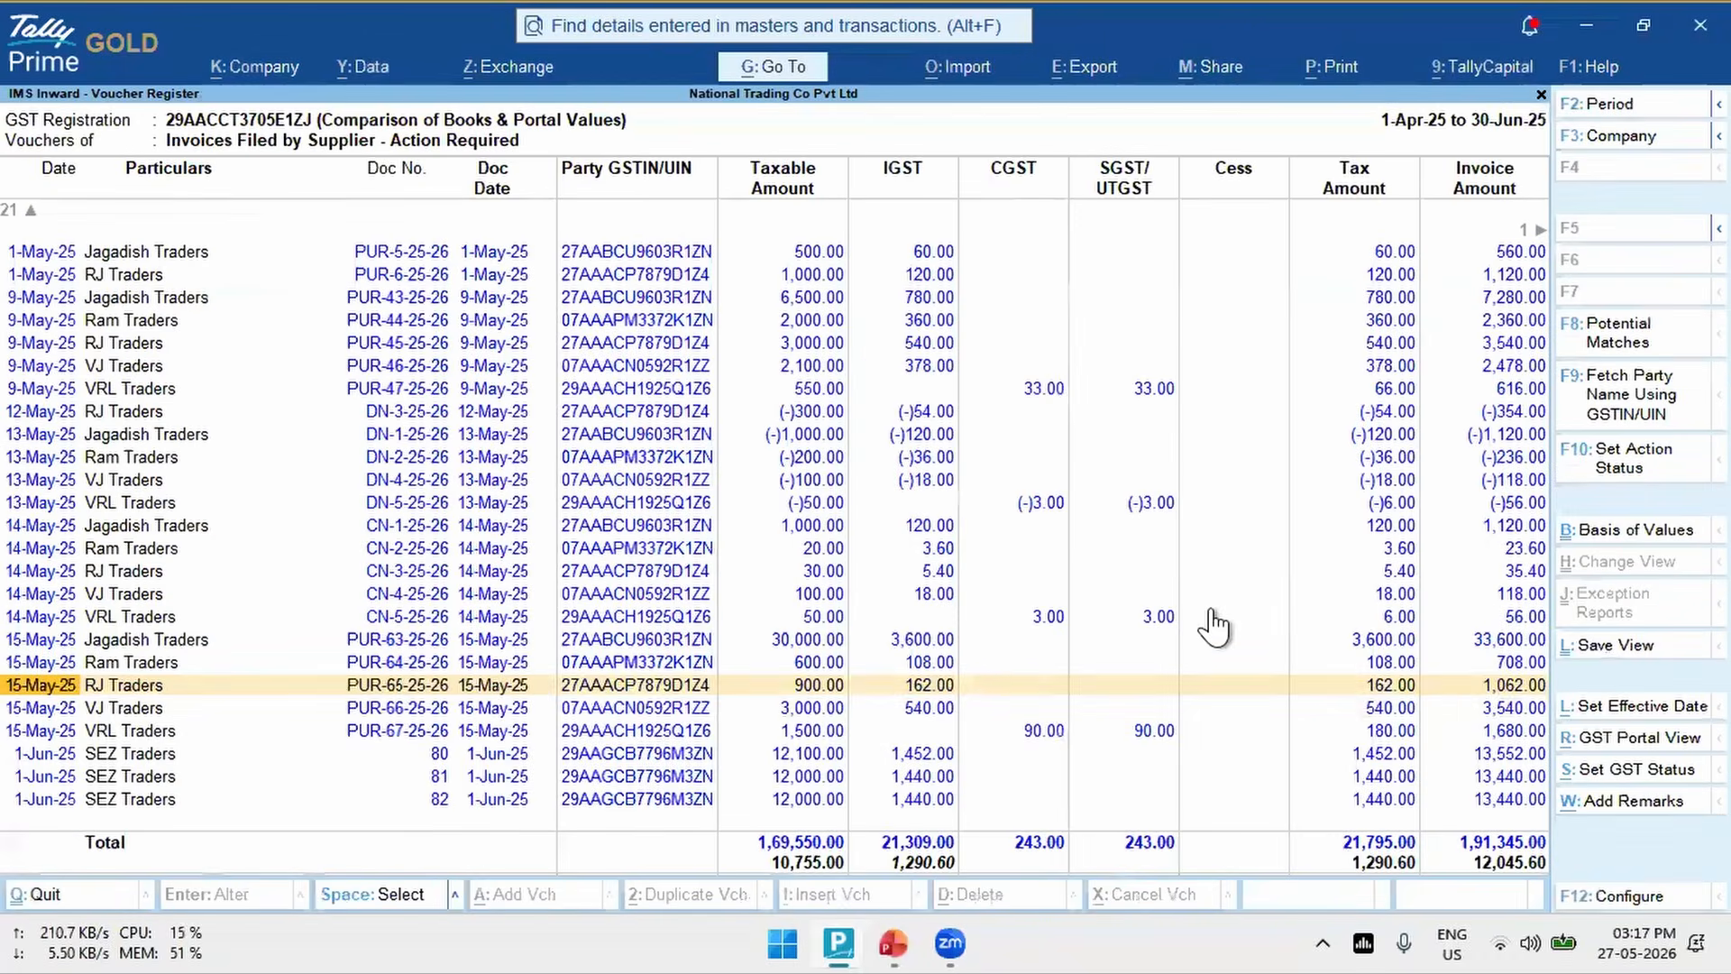
- Set the IMS action to Accepted, without remarks, for the Reconciled vouchers from PUR-3-25-26 through PUR-65-25-26
key(Up)
key(Up)
key(Up)
key(Up)
key(Up)
key(Up)
key(Up)
key(Up)
key(Up)
key(Up)
key(Up)
key(Up)
key(Up)
key(Up)
key(Up)
key(Up)
key(Up)
key(Up)
key(Up)
key(Up)
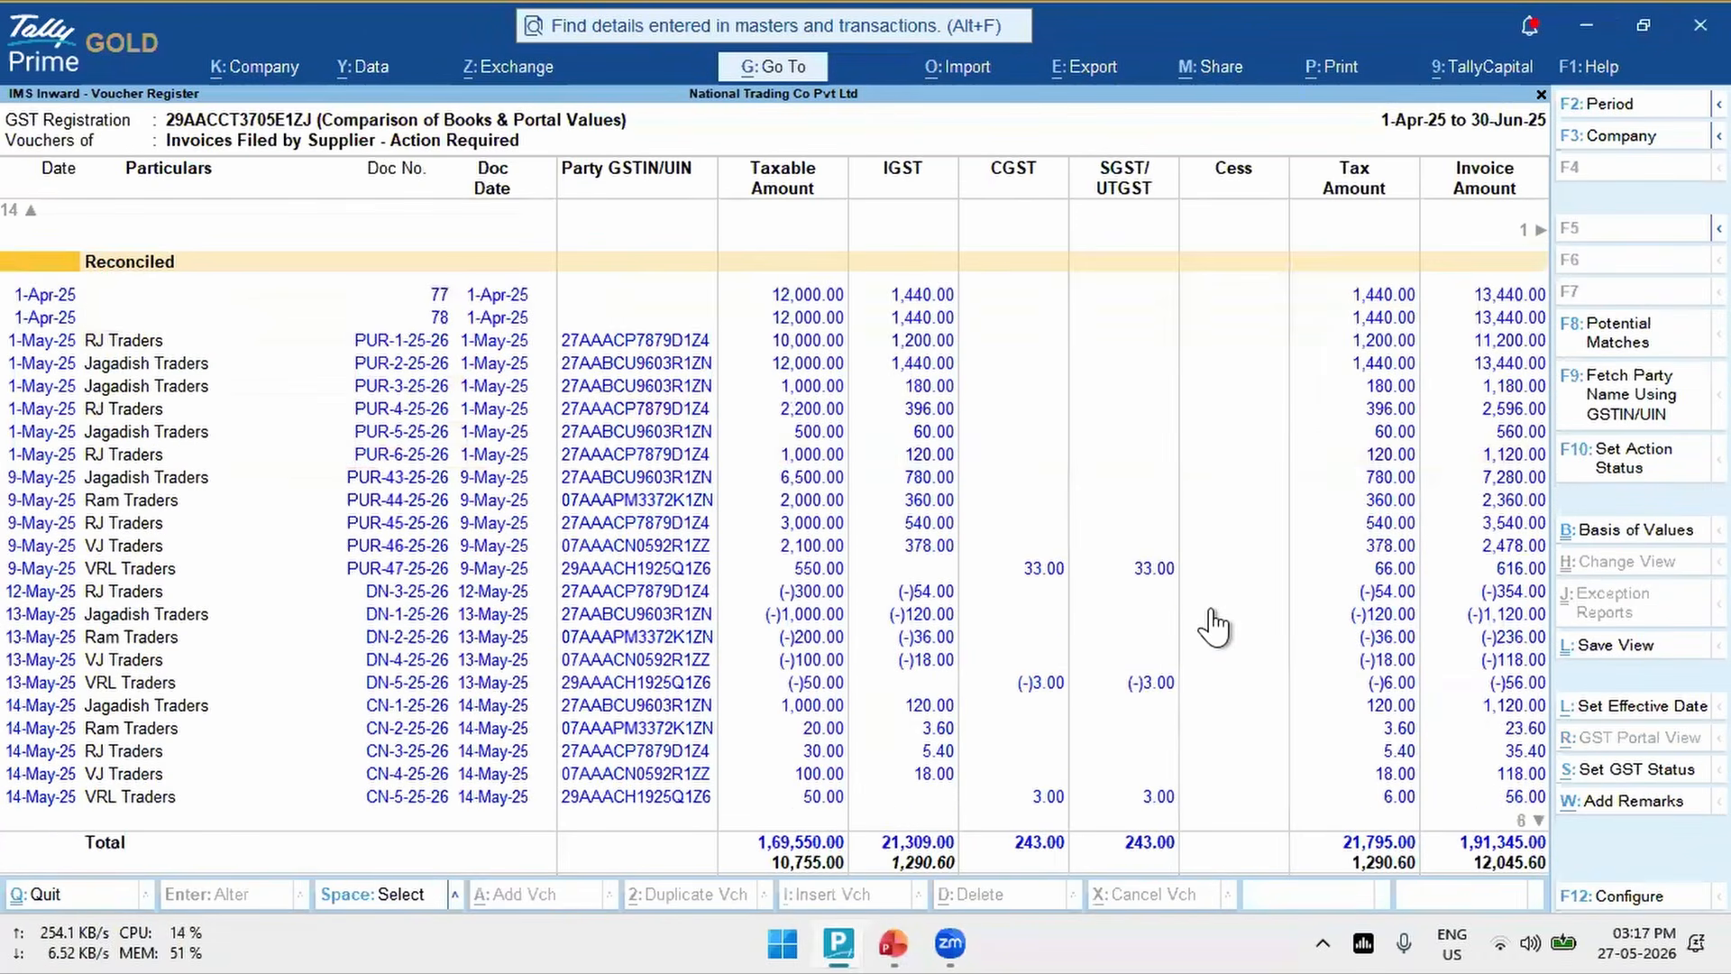
key(Down)
key(Down)
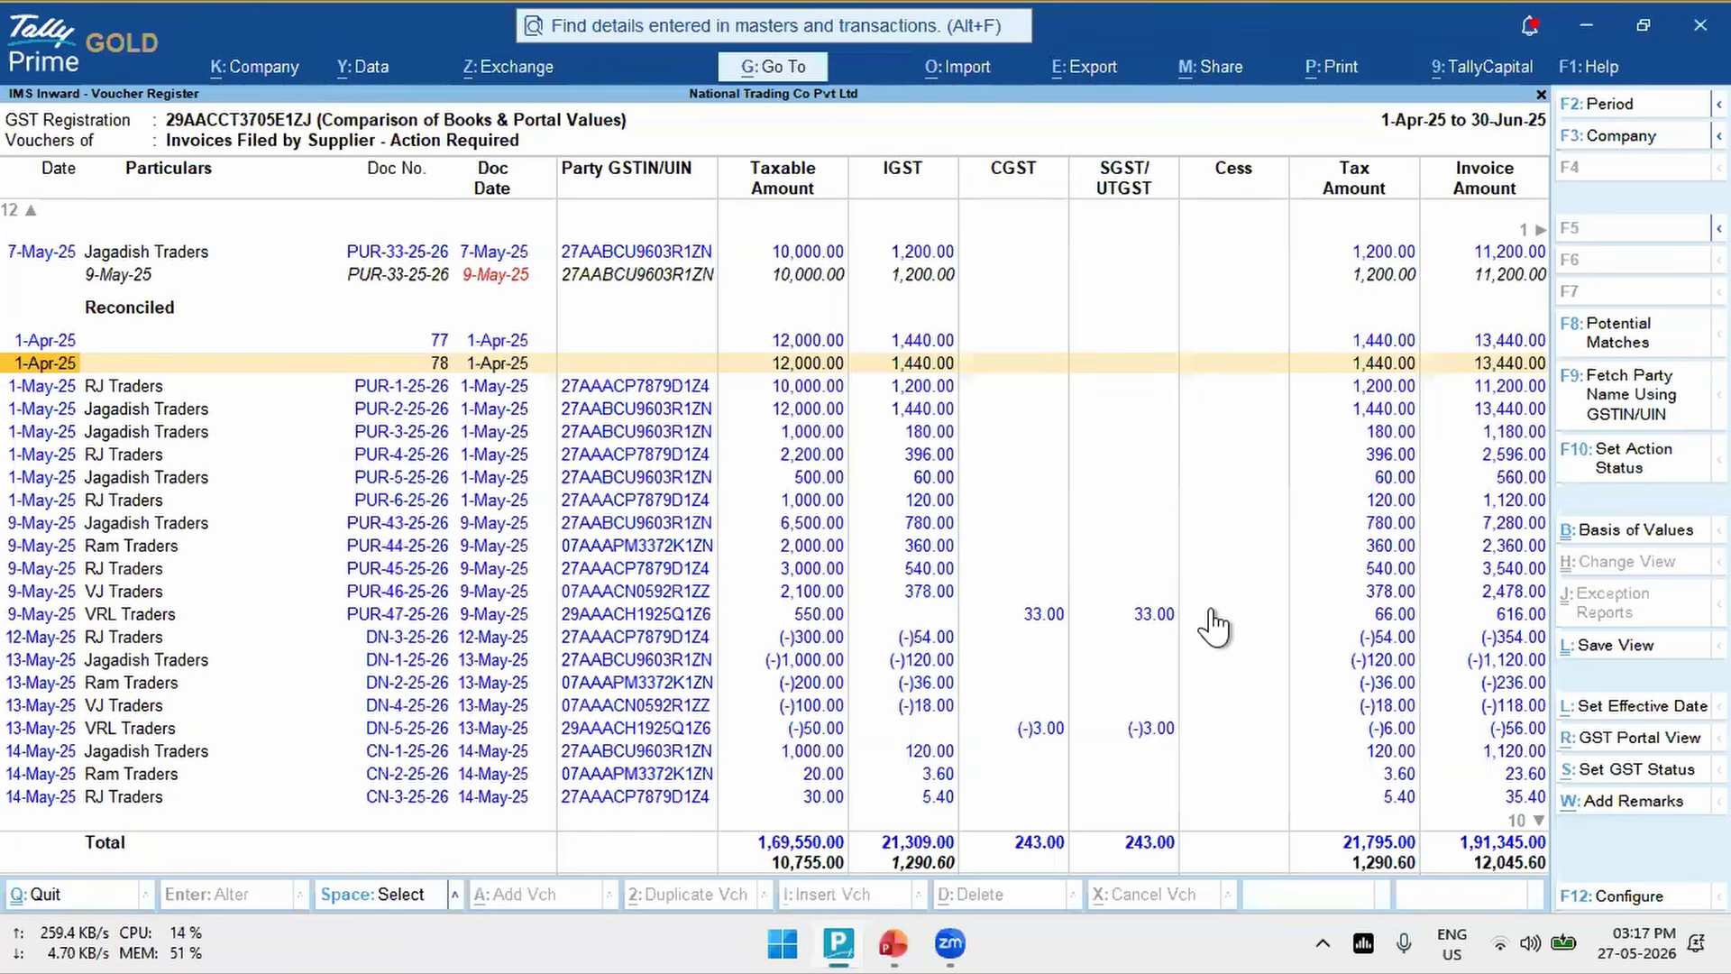
key(Down)
key(Down)
key(Down)
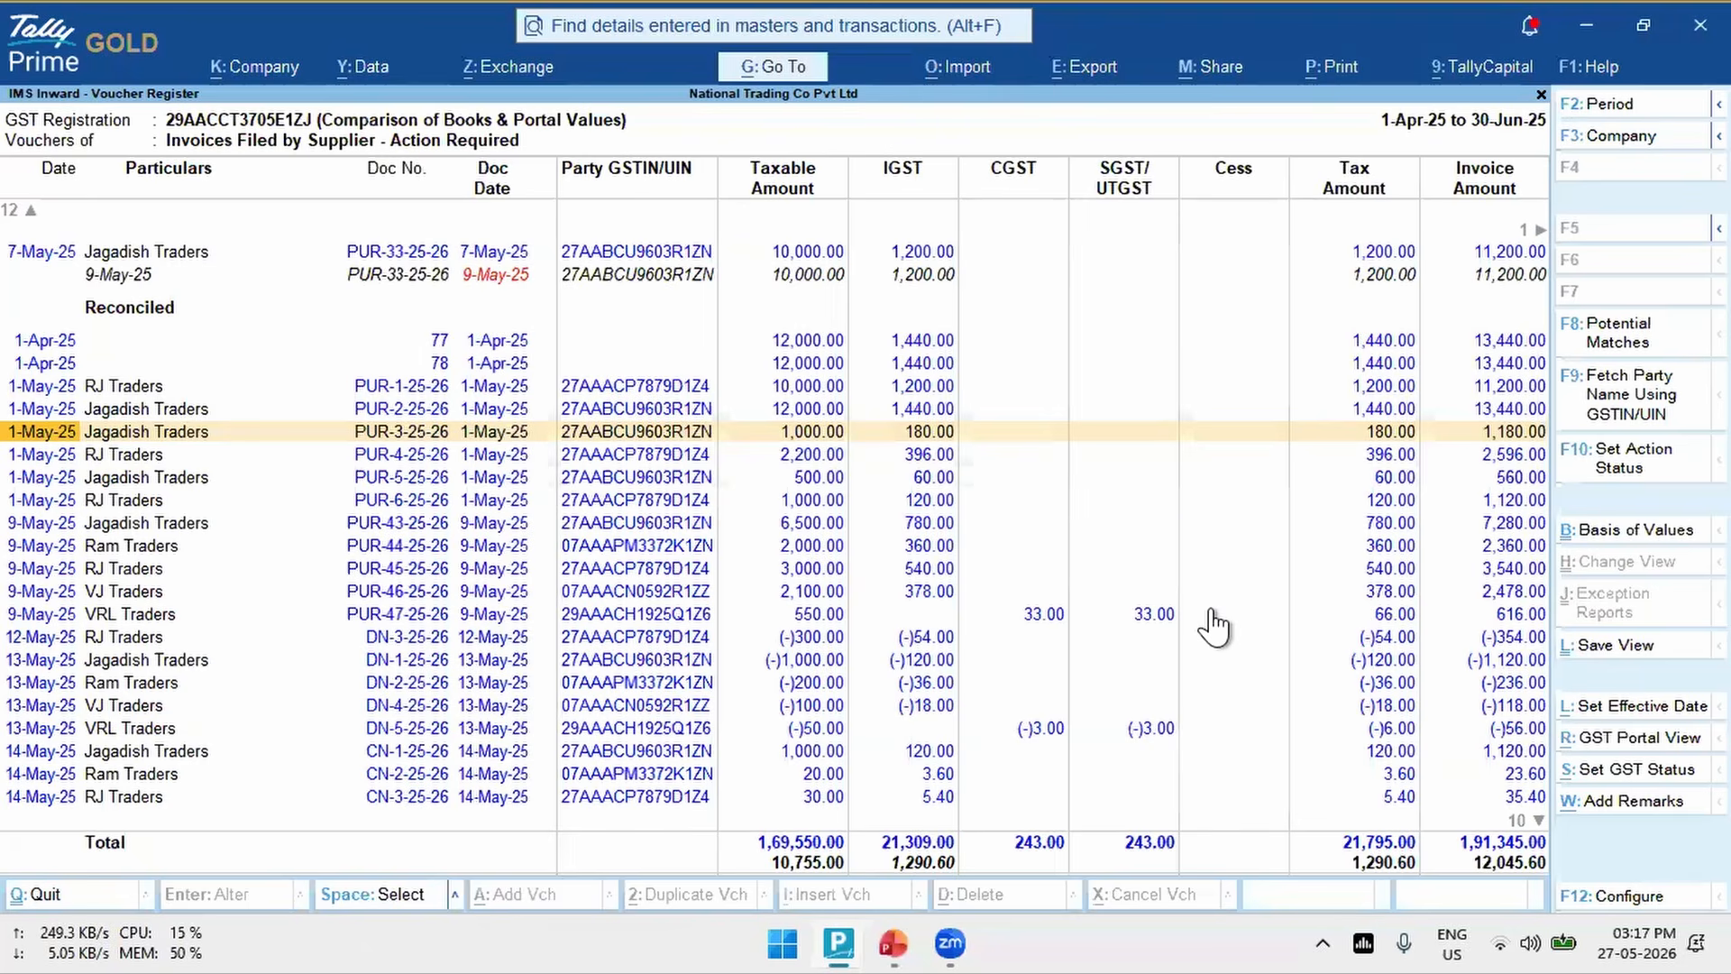
key(shift+Down)
key(shift+Down)
key(shift+Down)
key(shift+Down)
key(shift+Down)
key(shift+Down)
key(shift+Down)
key(shift+Down)
key(shift+Down)
key(shift+Down)
key(shift+Down)
key(shift+Down)
key(shift+Down)
key(shift+Down)
key(shift+Down)
key(shift+Down)
key(shift+Down)
key(shift+Down)
key(shift+Down)
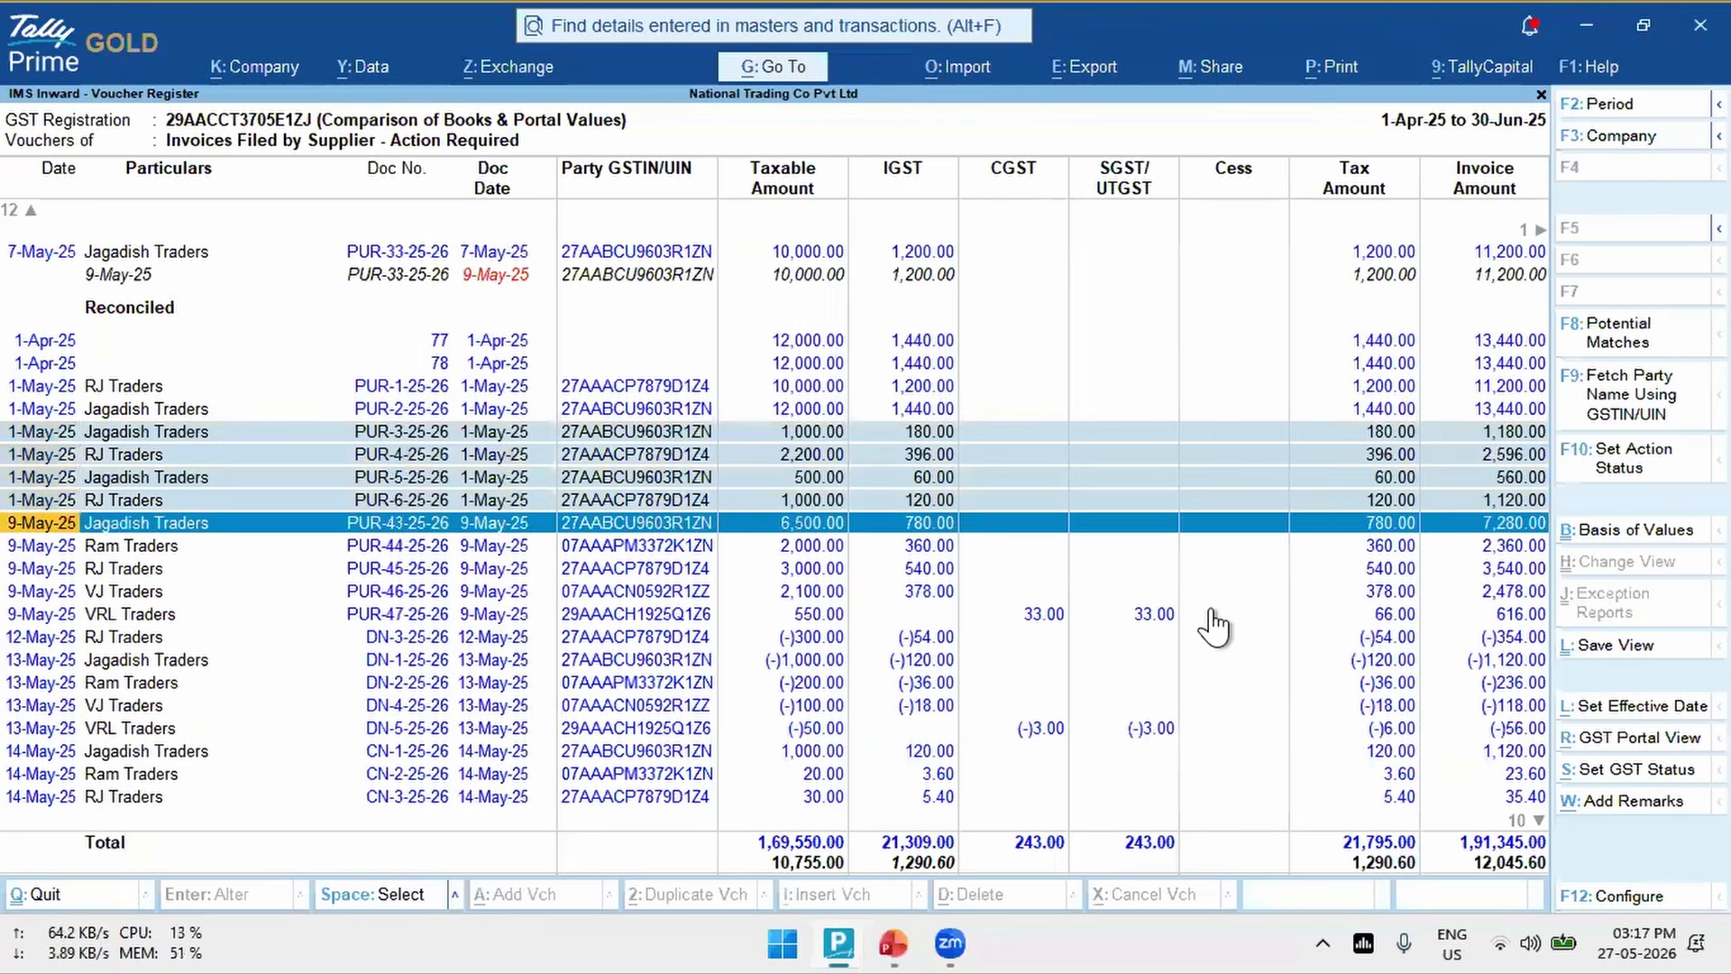
key(shift+Down)
key(shift+Down)
key(shift+Down)
key(shift+Down)
key(shift+Down)
key(shift+Down)
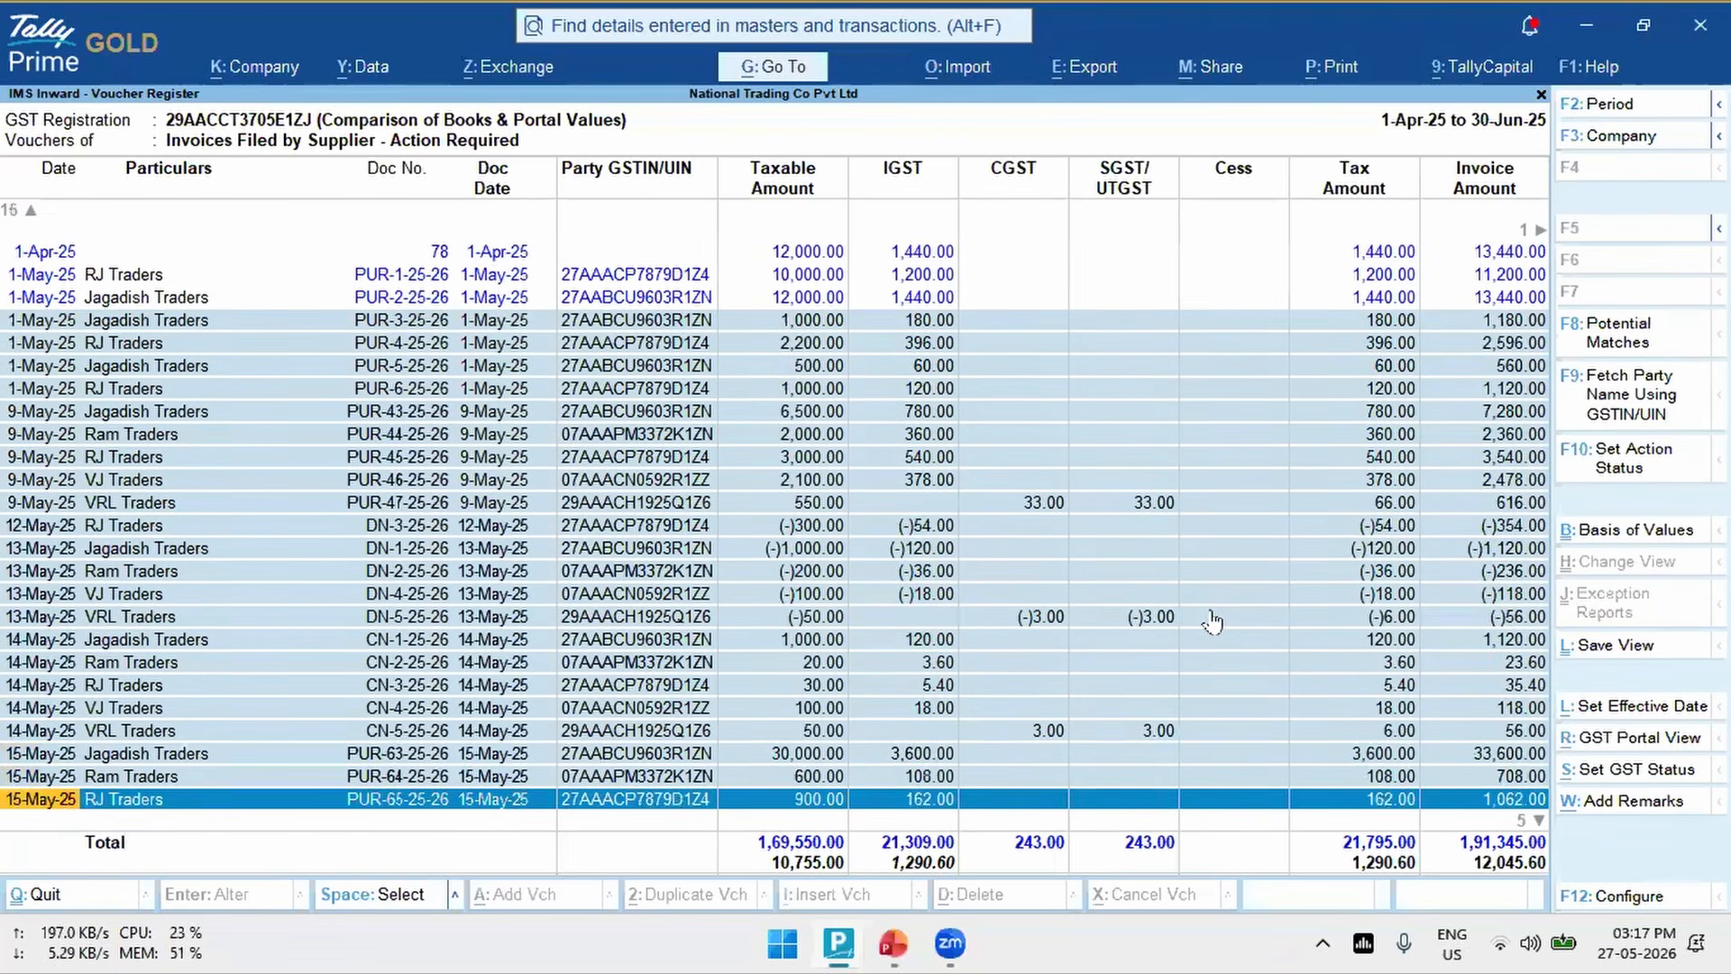
key(shift+Up)
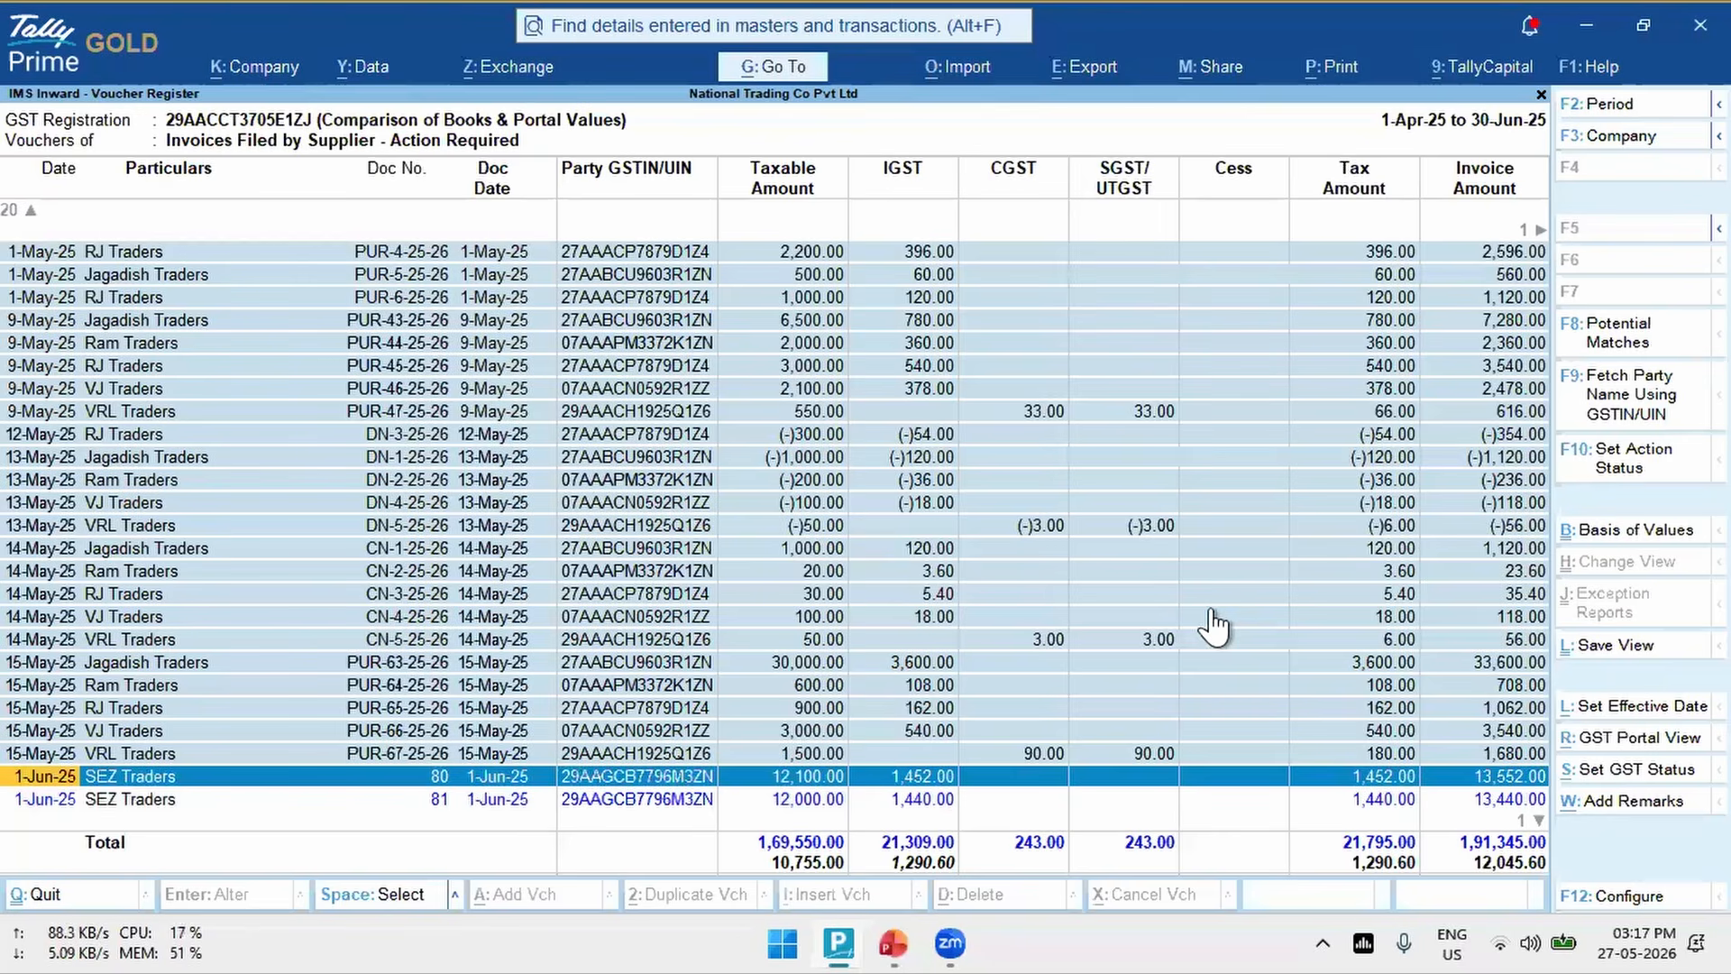
key(shift+Up)
key(shift+Up)
key(shift+Up)
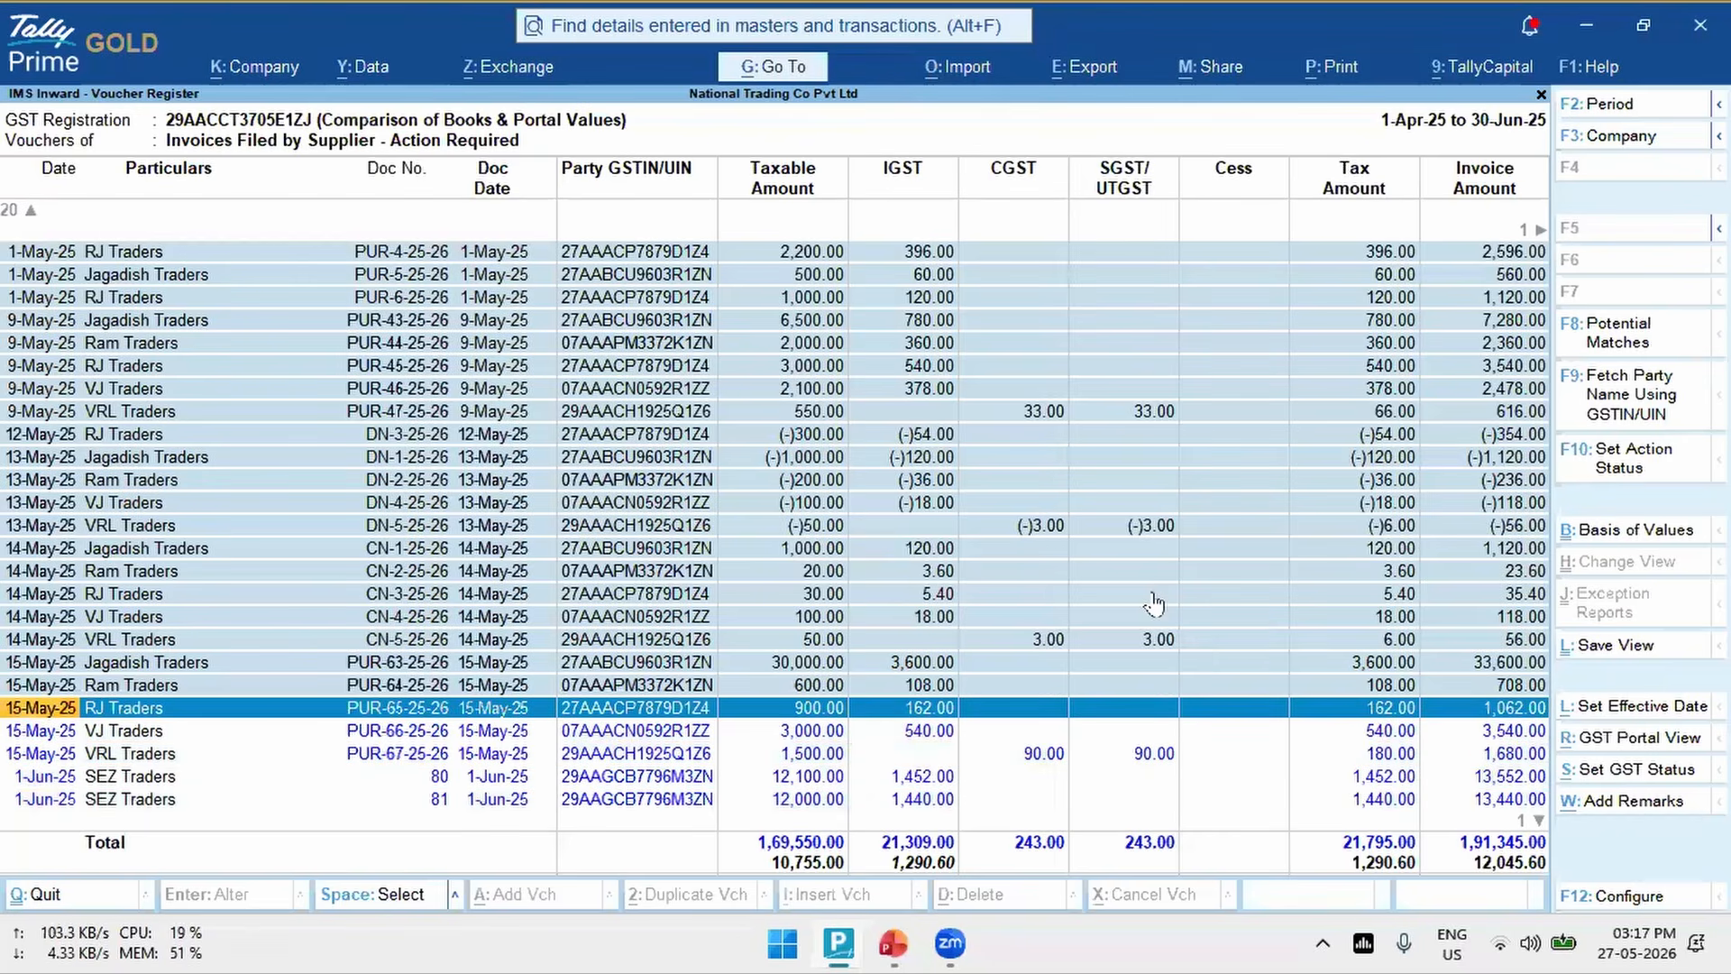
click(1636, 464)
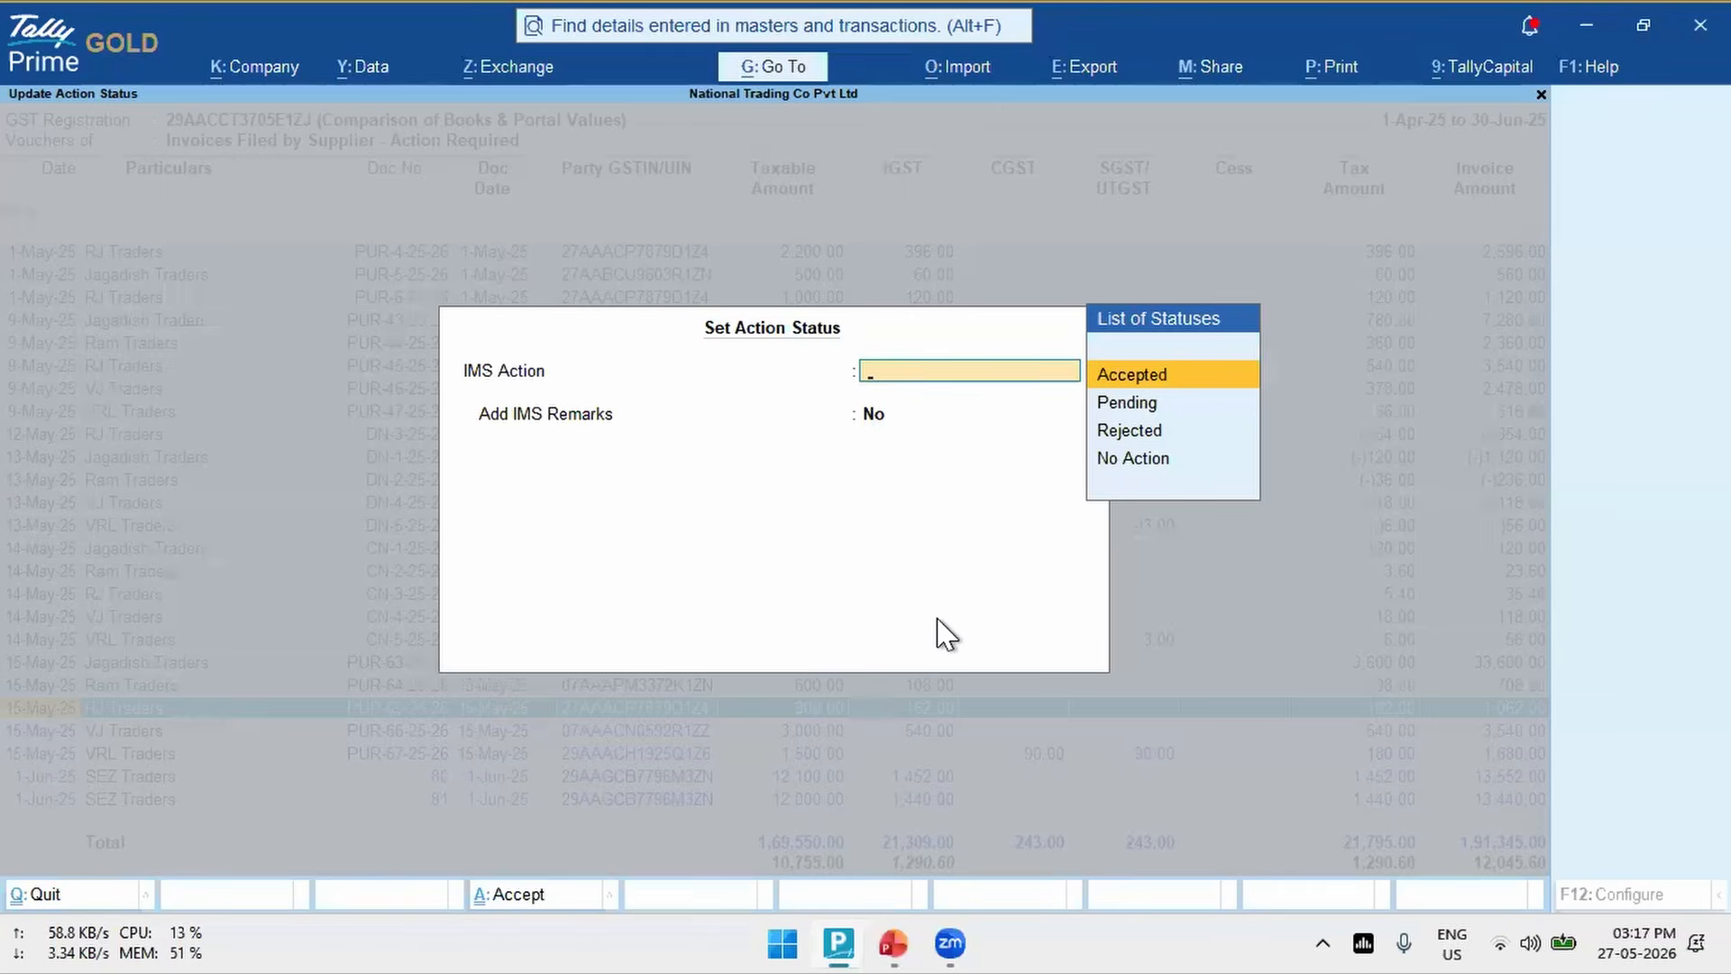
key(Return)
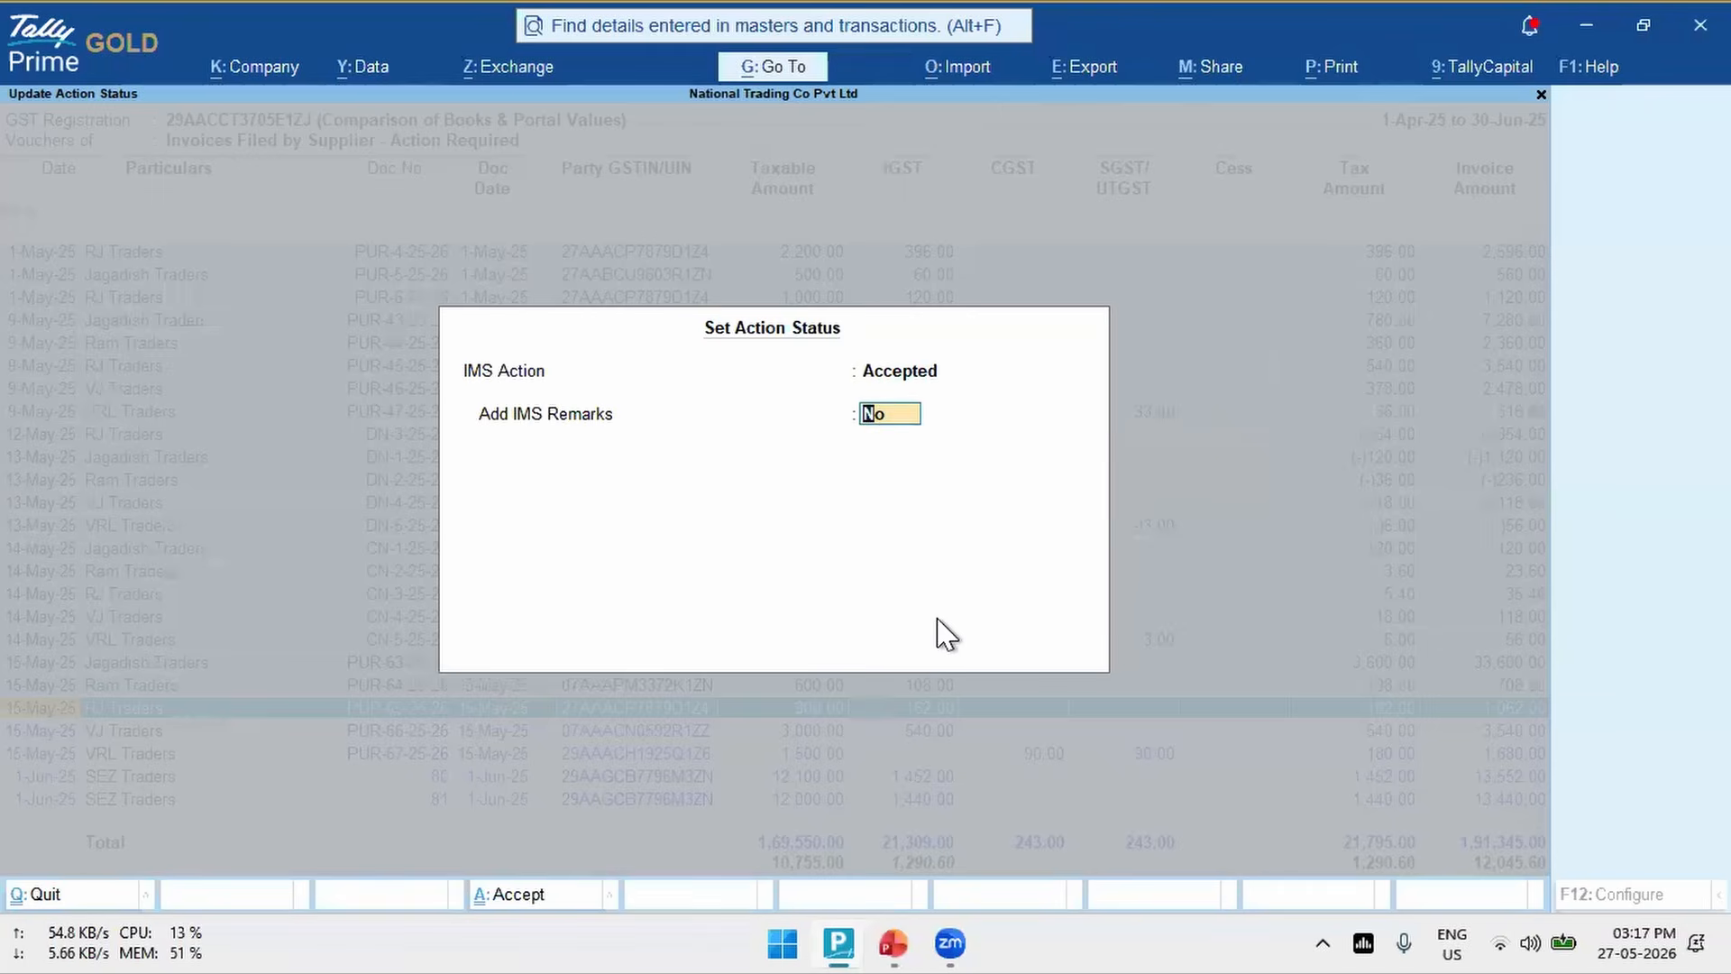
key(Return)
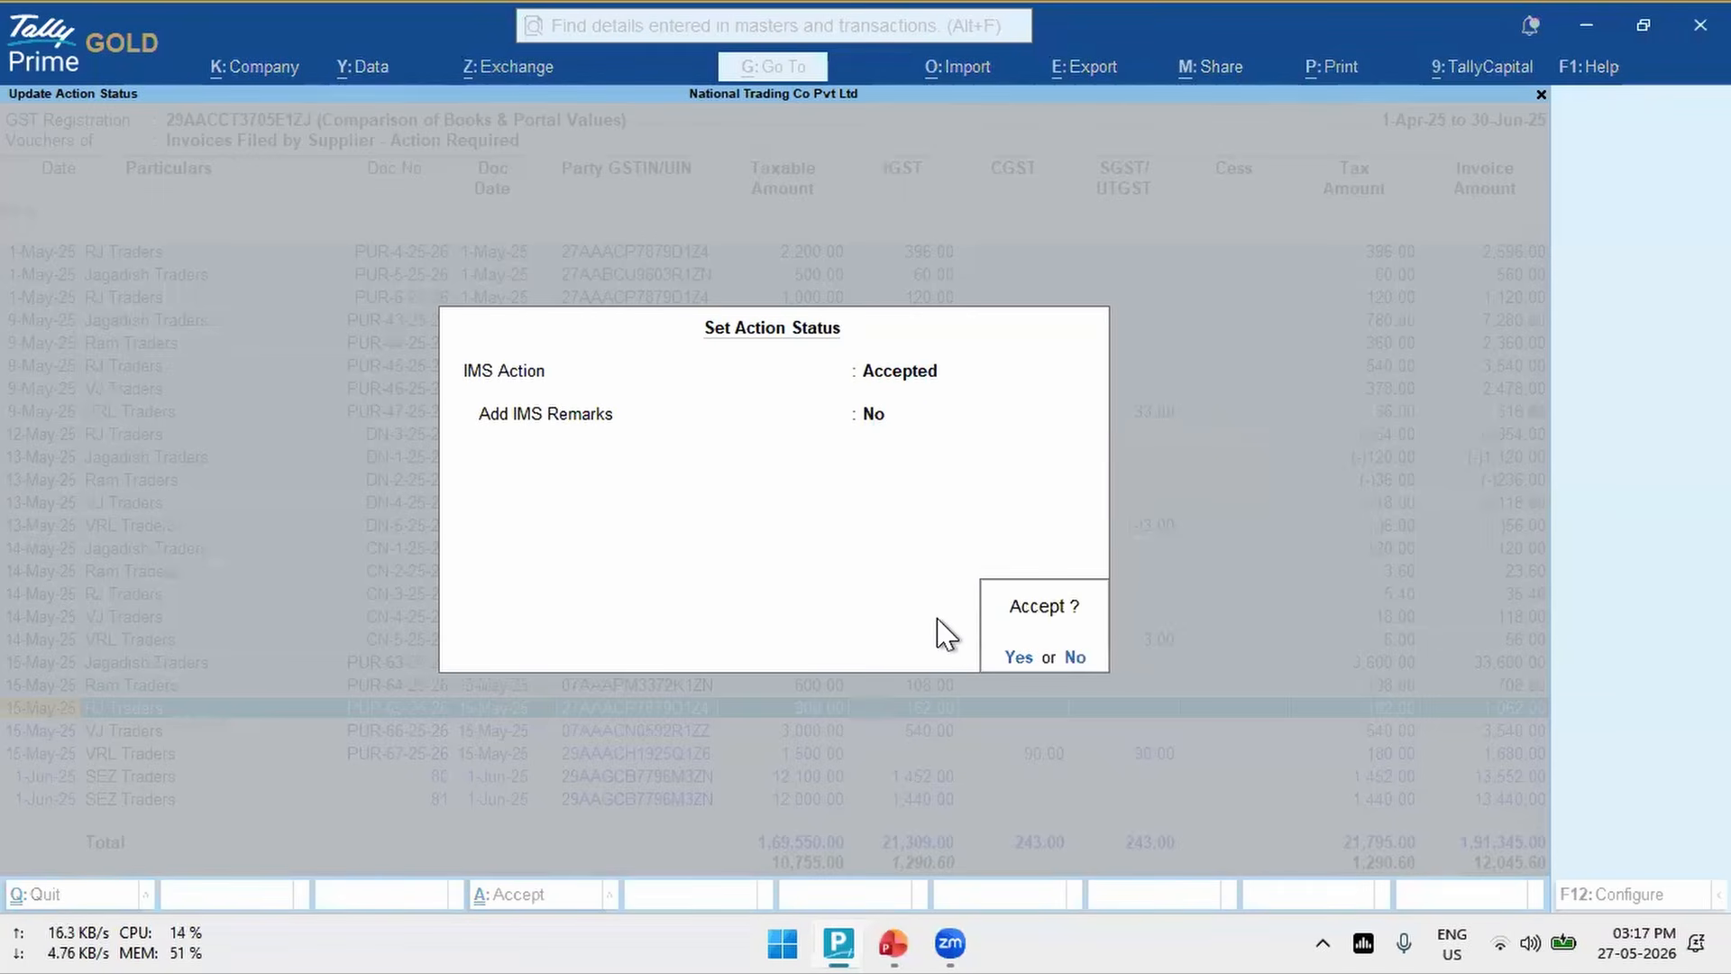
click(1020, 658)
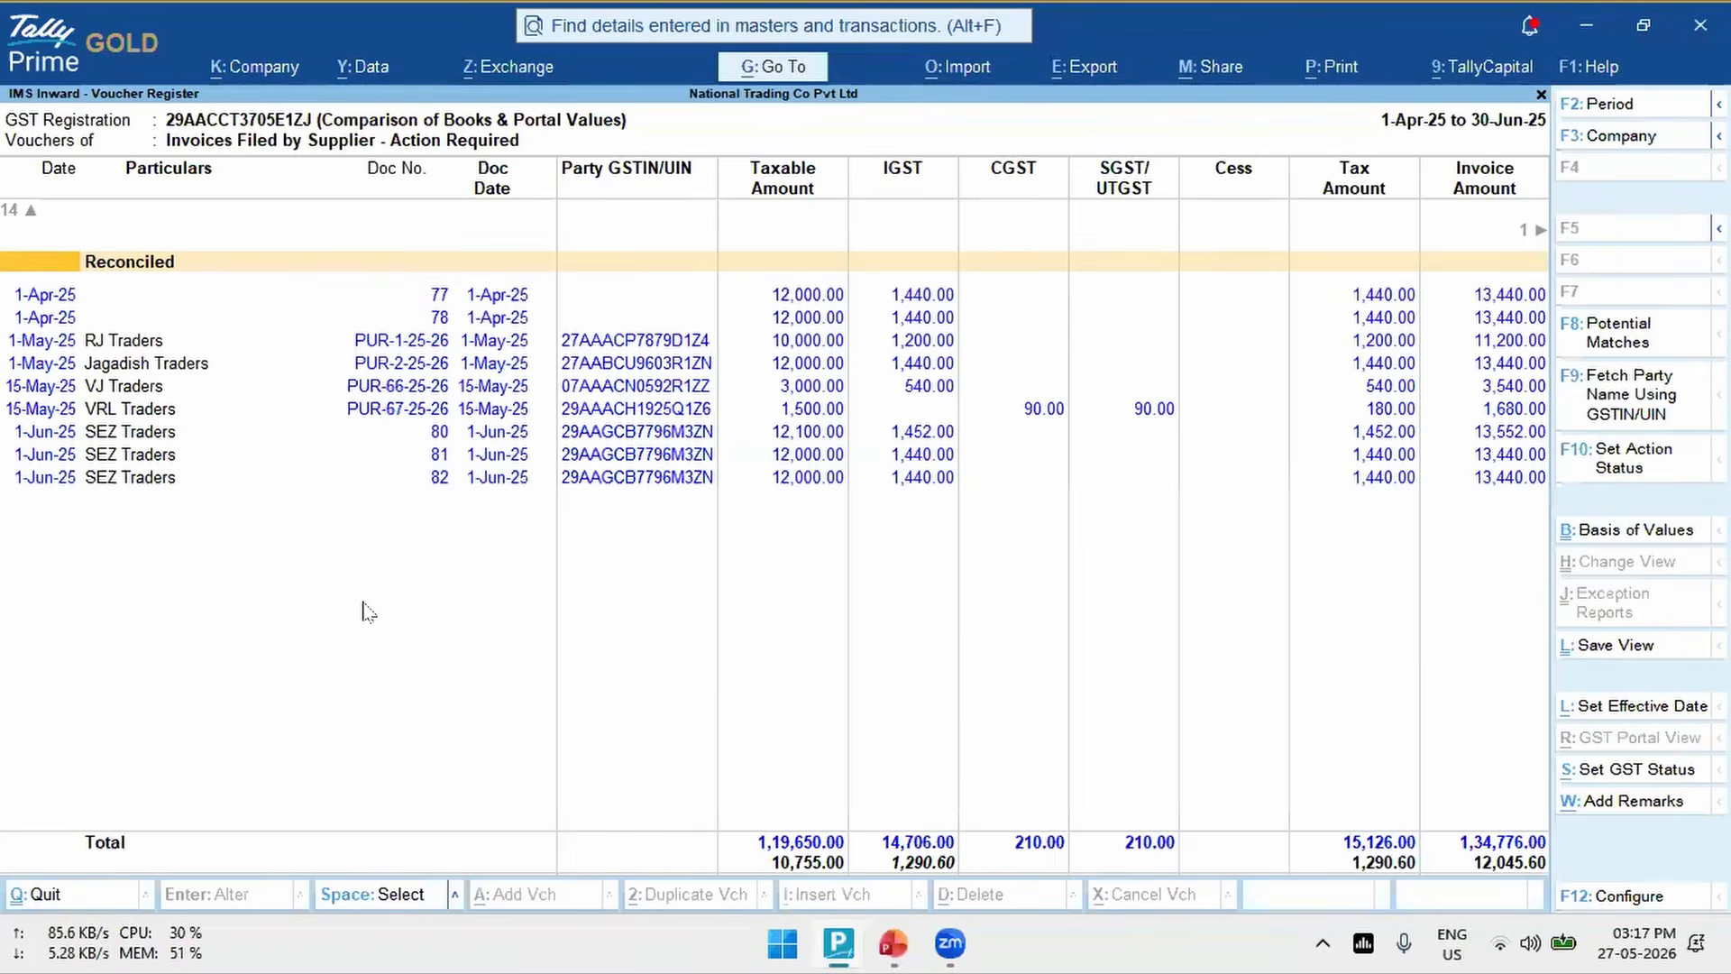
- Review the accepted vouchers under Action Taken - Ready for Upload for invoices filed by suppliers, and return to the IMS Inward Supplies report
key(Escape)
key(Down)
key(Down)
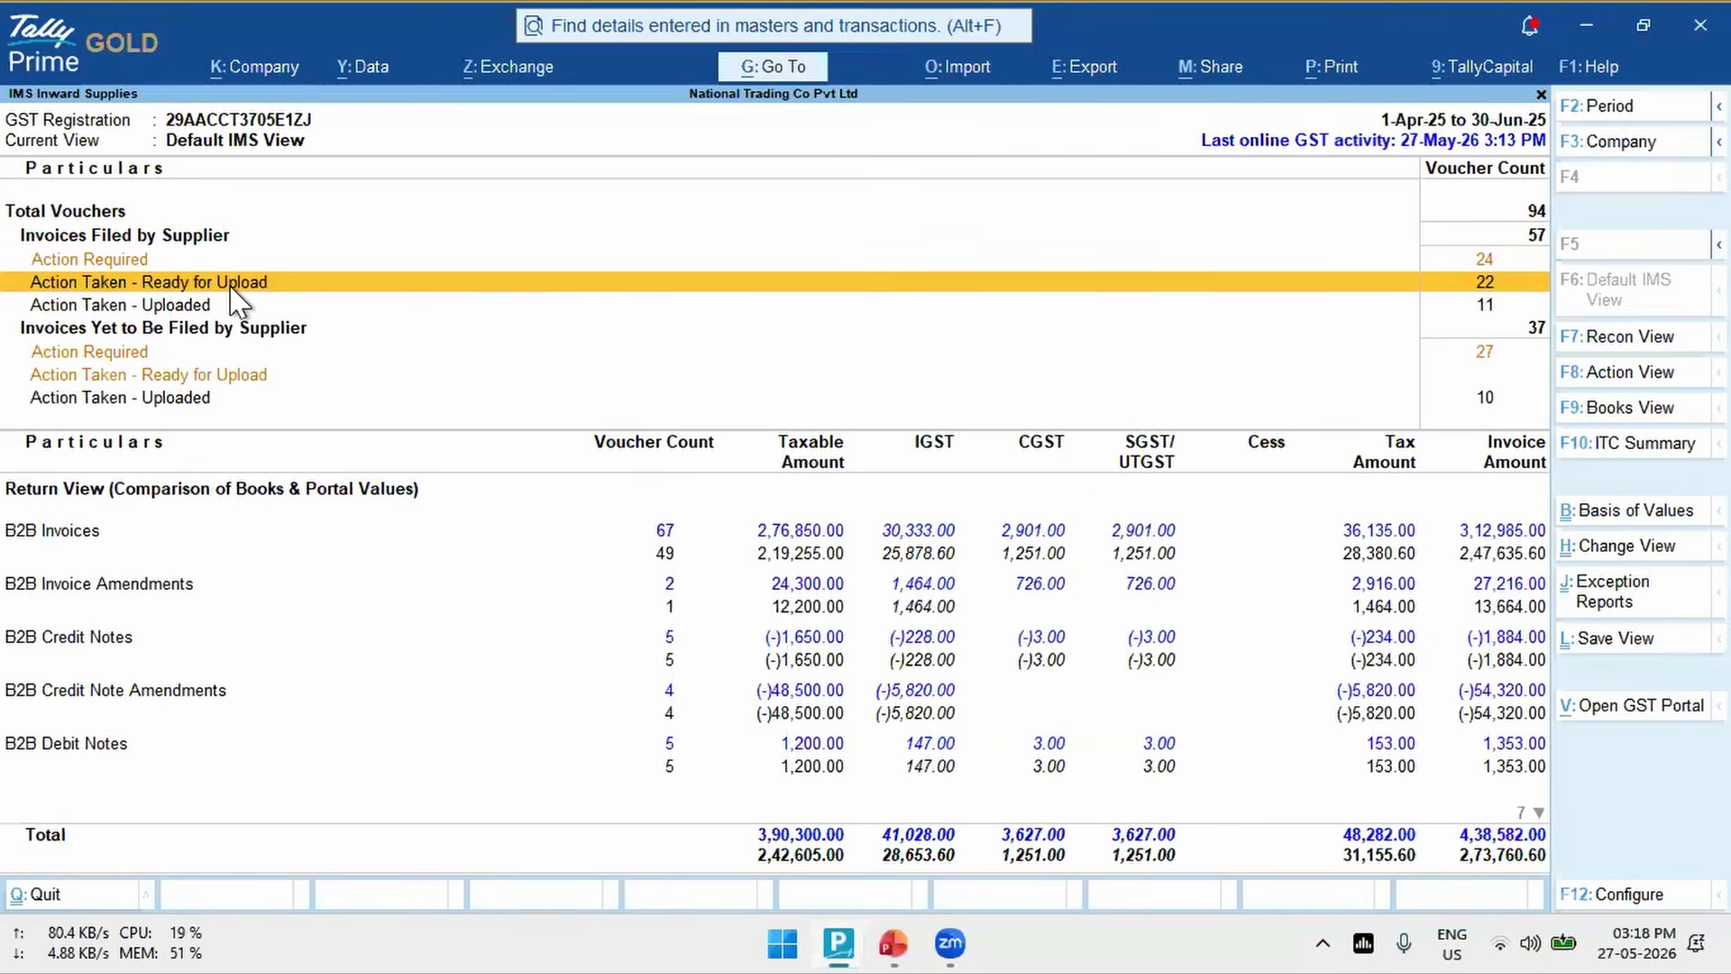
key(Return)
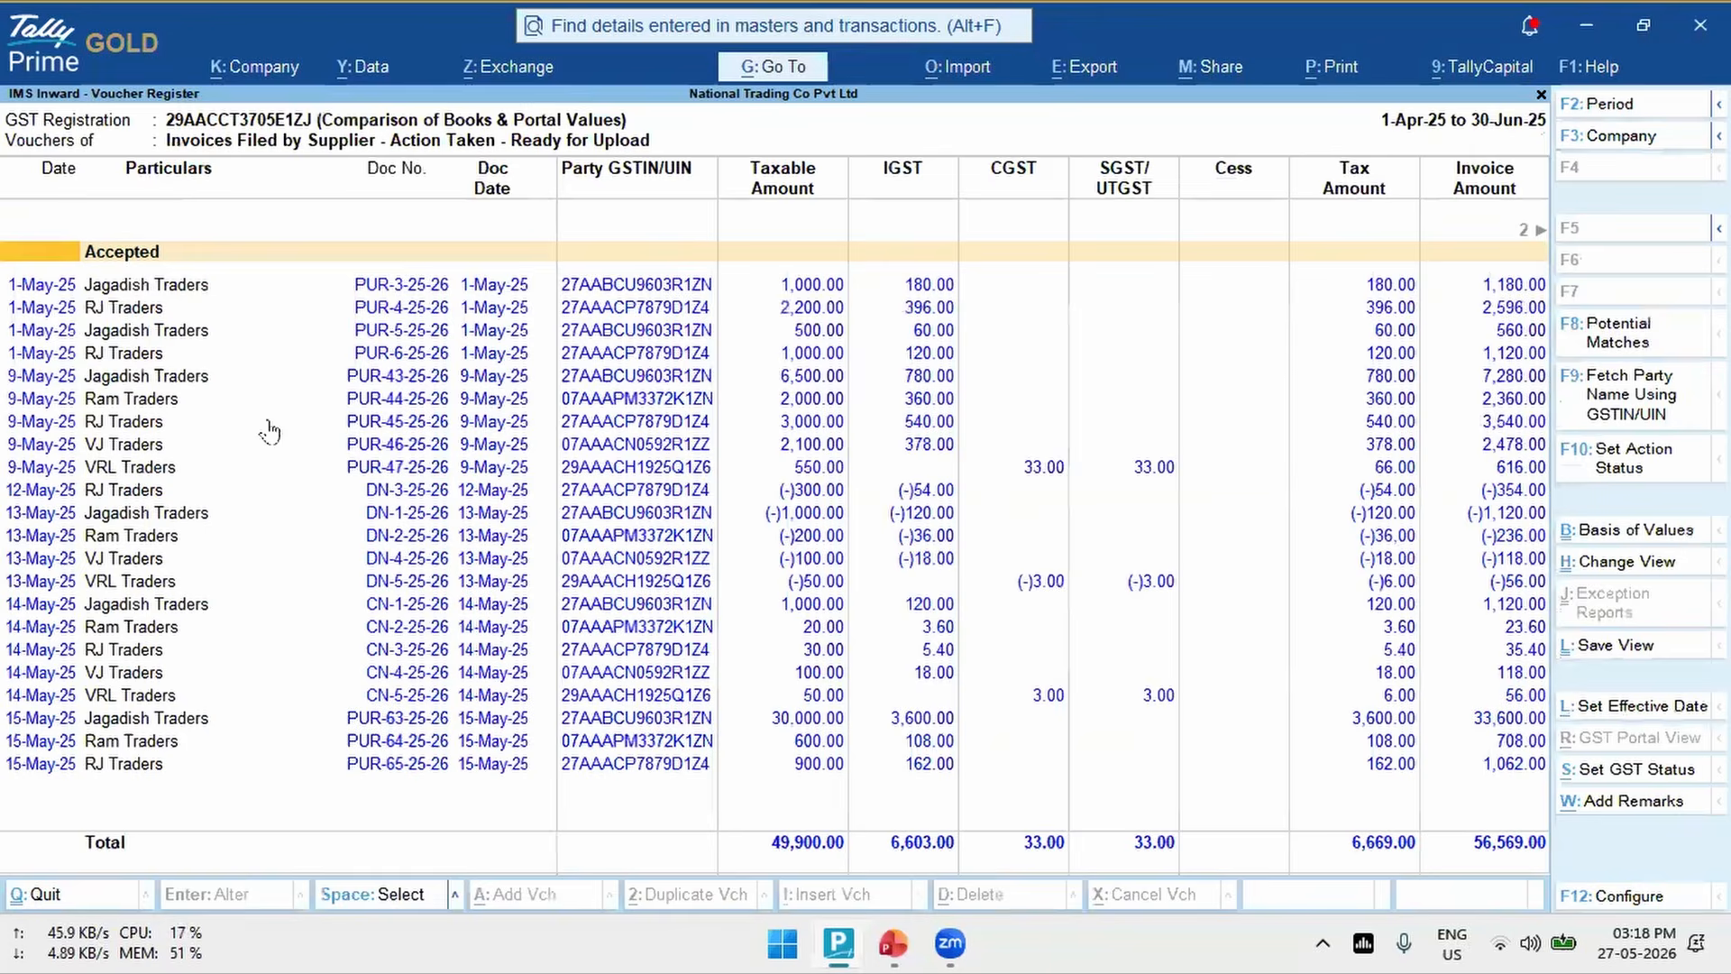
key(Down)
key(Down)
key(Down)
key(Down)
key(Down)
key(Down)
key(Down)
key(Down)
key(Down)
key(Down)
key(Down)
key(Down)
key(Down)
key(Down)
key(Down)
key(Down)
key(Down)
key(Down)
key(Down)
key(Up)
key(Up)
key(Up)
key(Up)
key(Up)
key(Up)
key(Up)
key(Up)
key(Up)
key(Up)
key(Up)
key(Up)
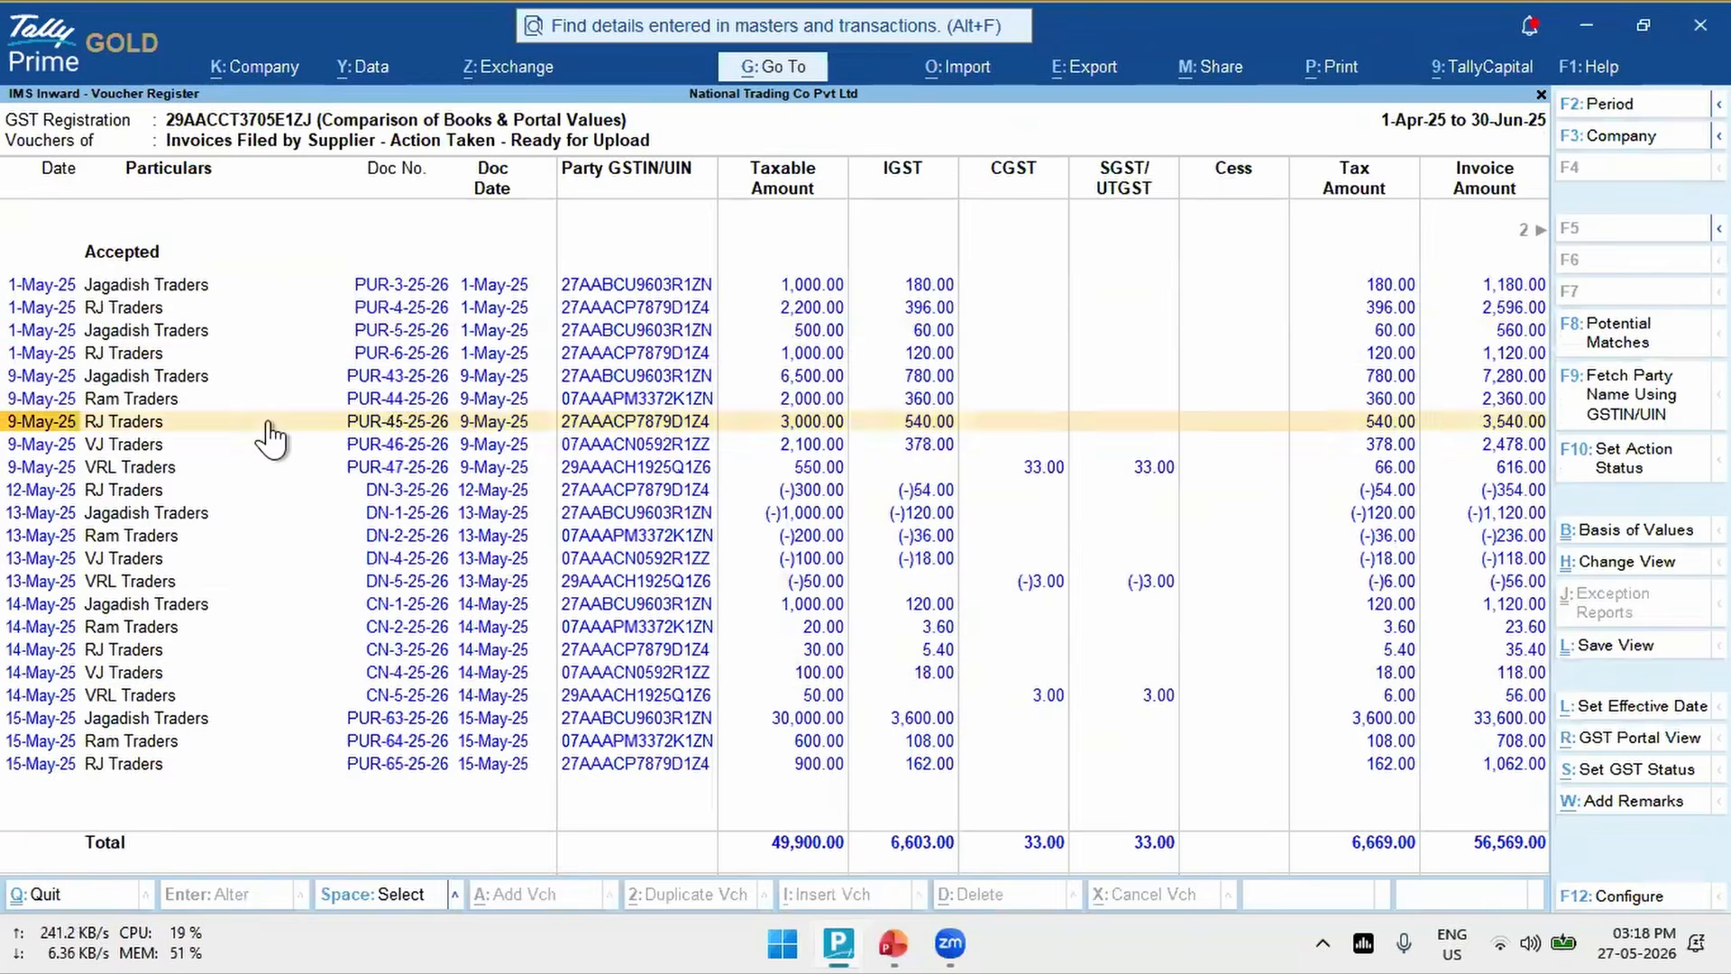
key(Escape)
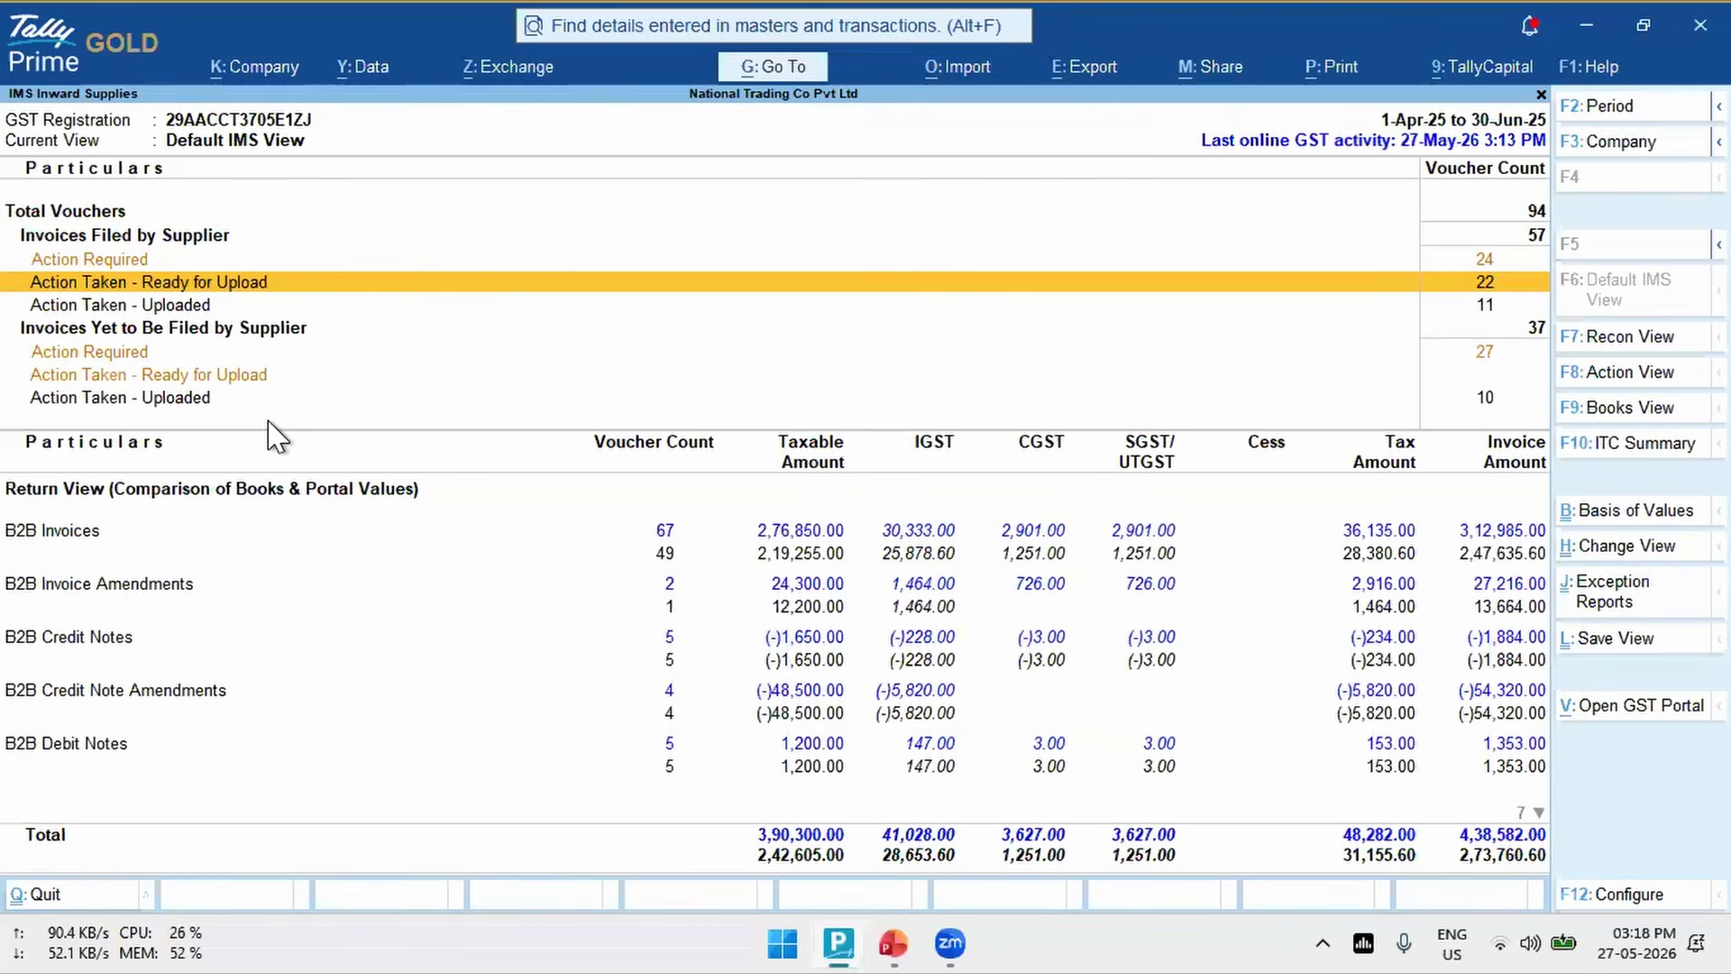
- Reopen the Action Required vouchers filed by suppliers, collapse the Available Only on Portal group and go to mismatched voucher PUR-33-25-26
key(Up)
key(Return)
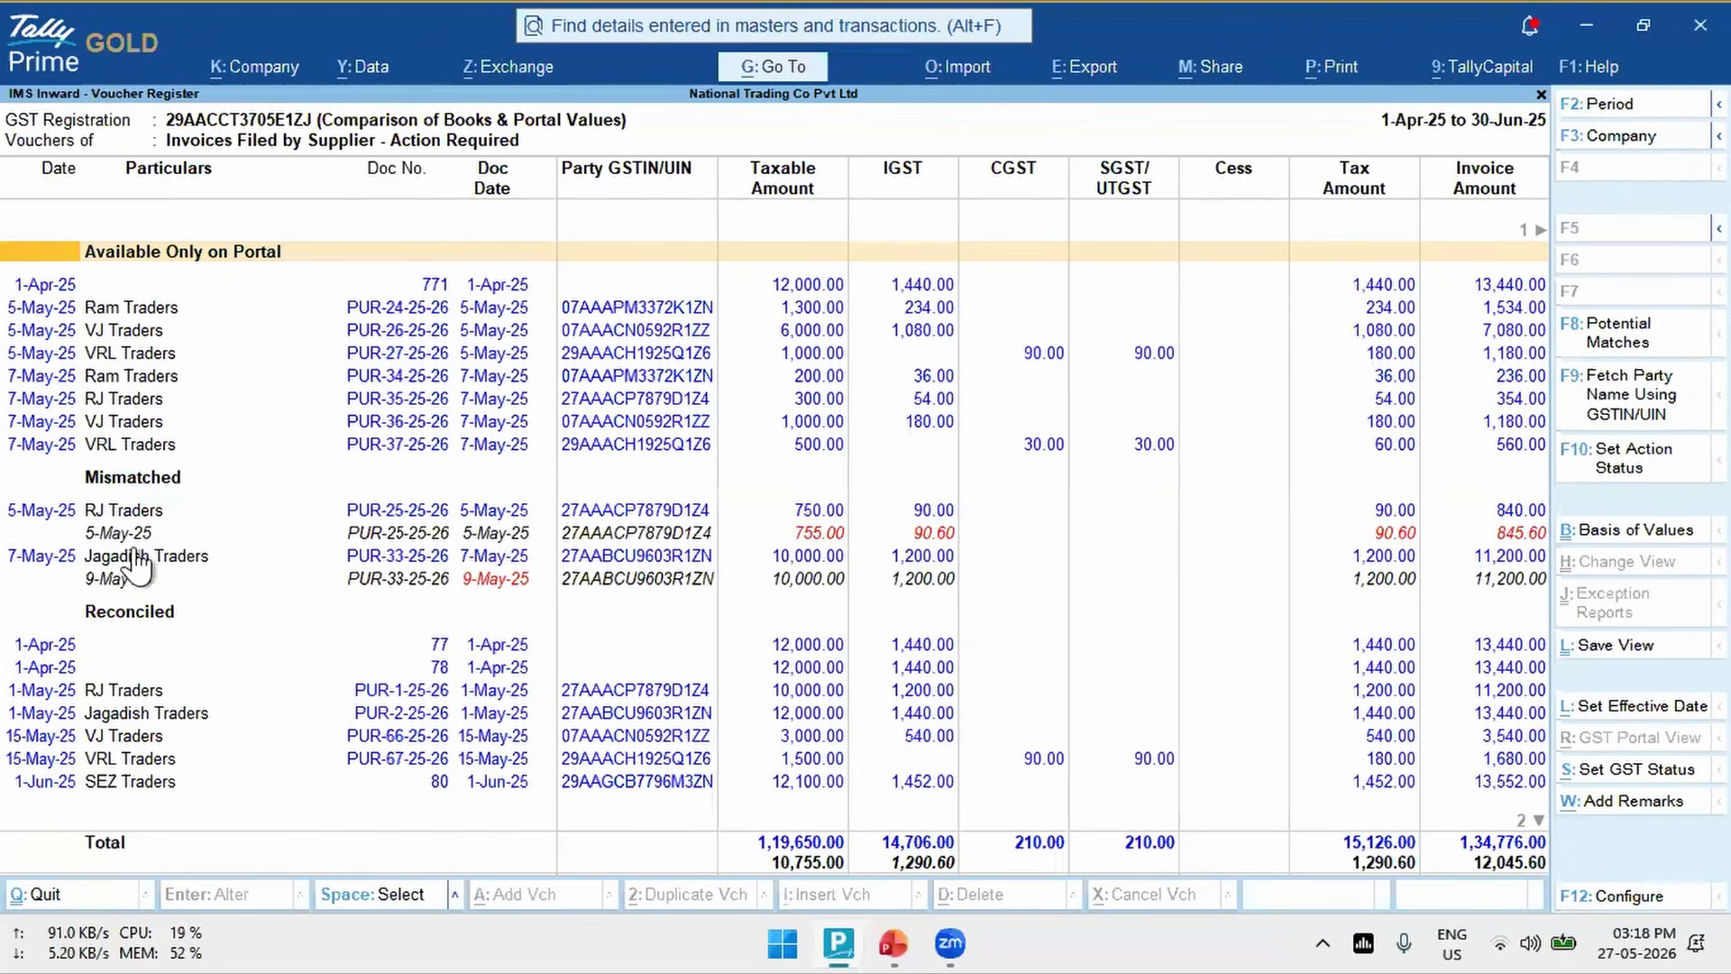
key(Down)
key(Up)
key(shift+Return)
key(Down)
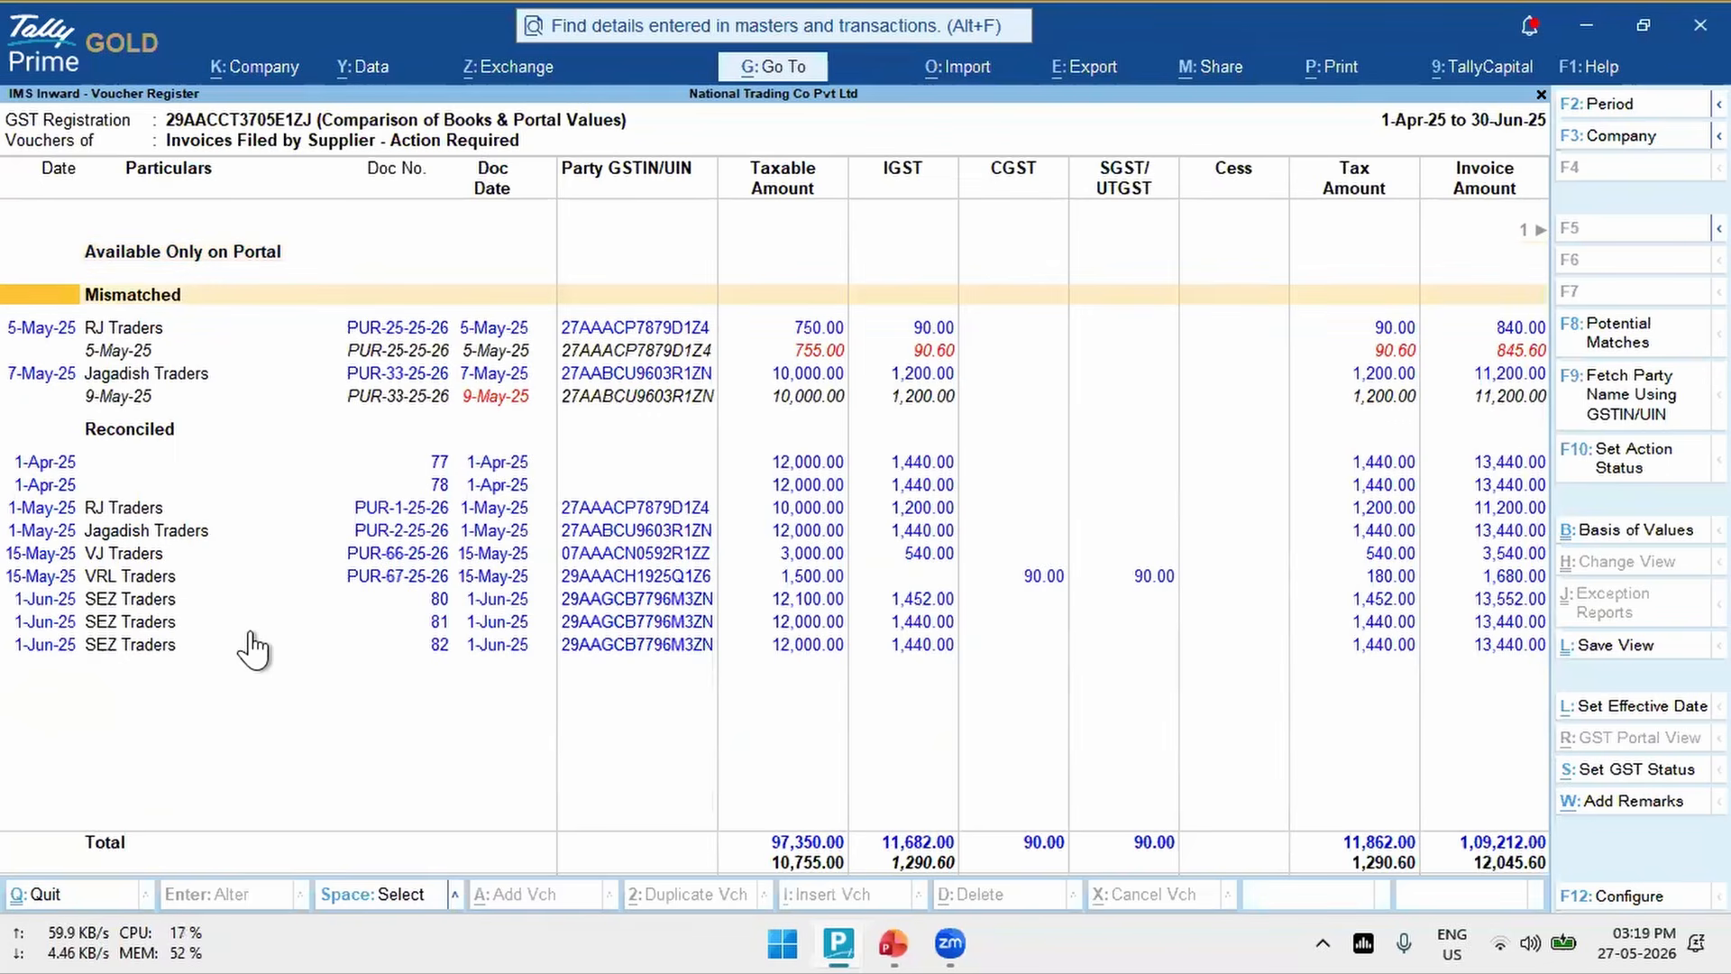
key(Up)
key(shift+Return)
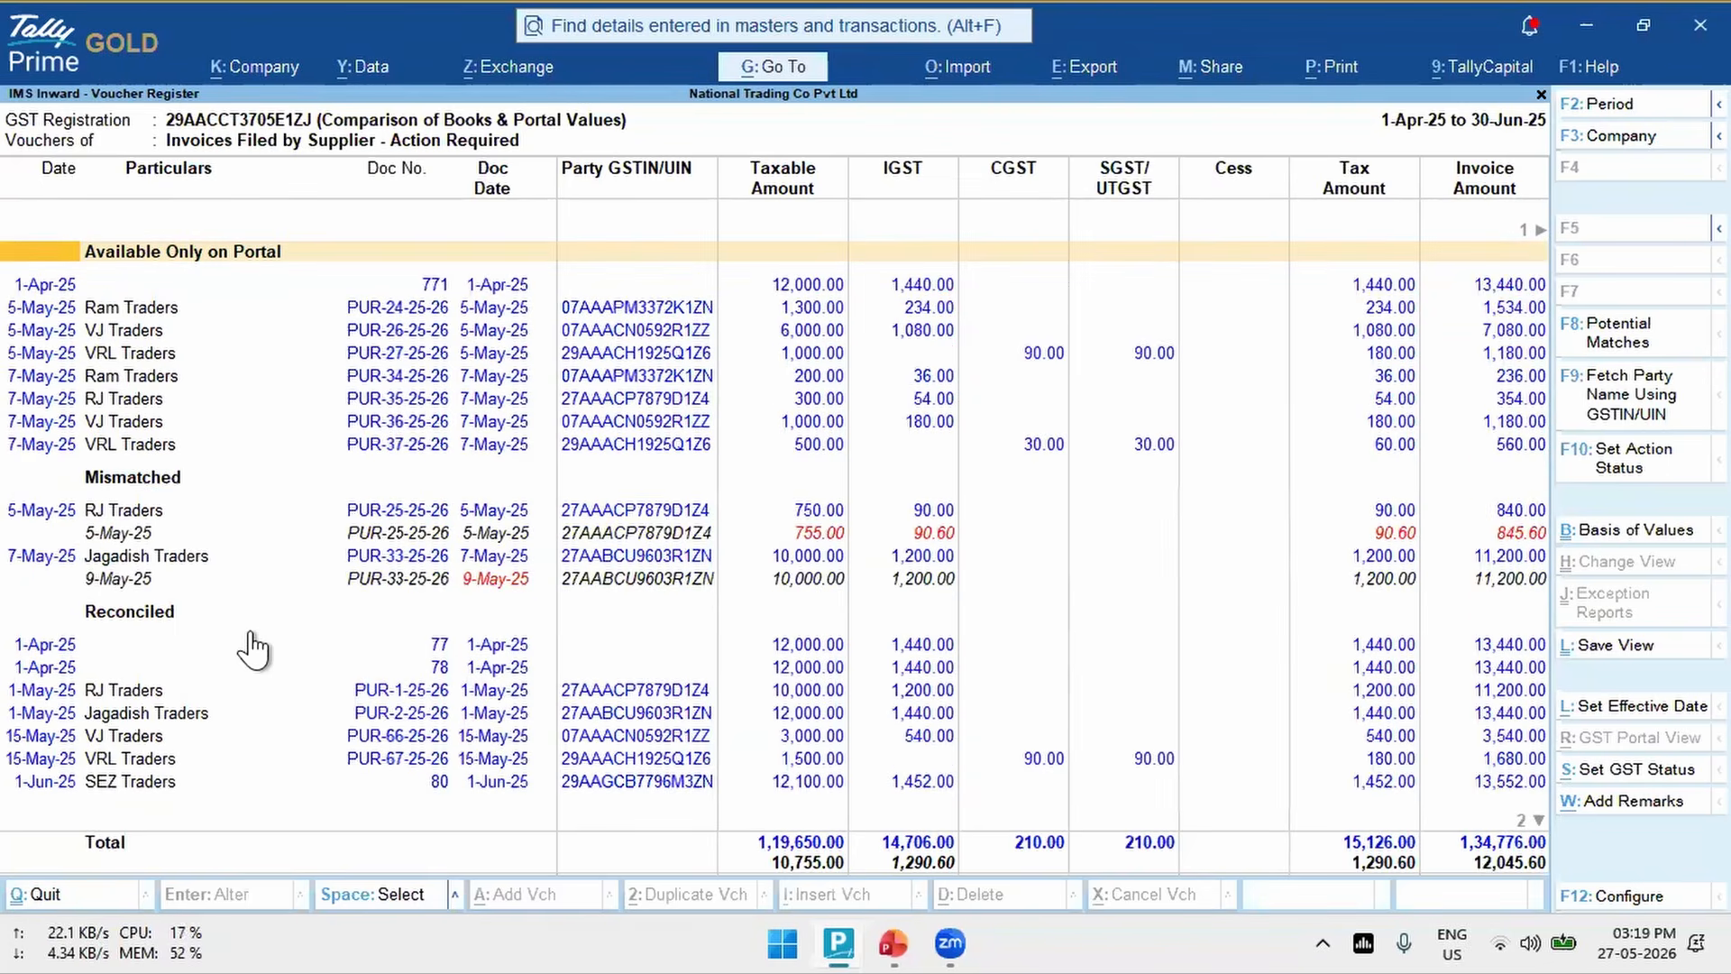
key(shift+Return)
key(Down)
key(Down)
key(Down)
key(Down)
key(Down)
key(Down)
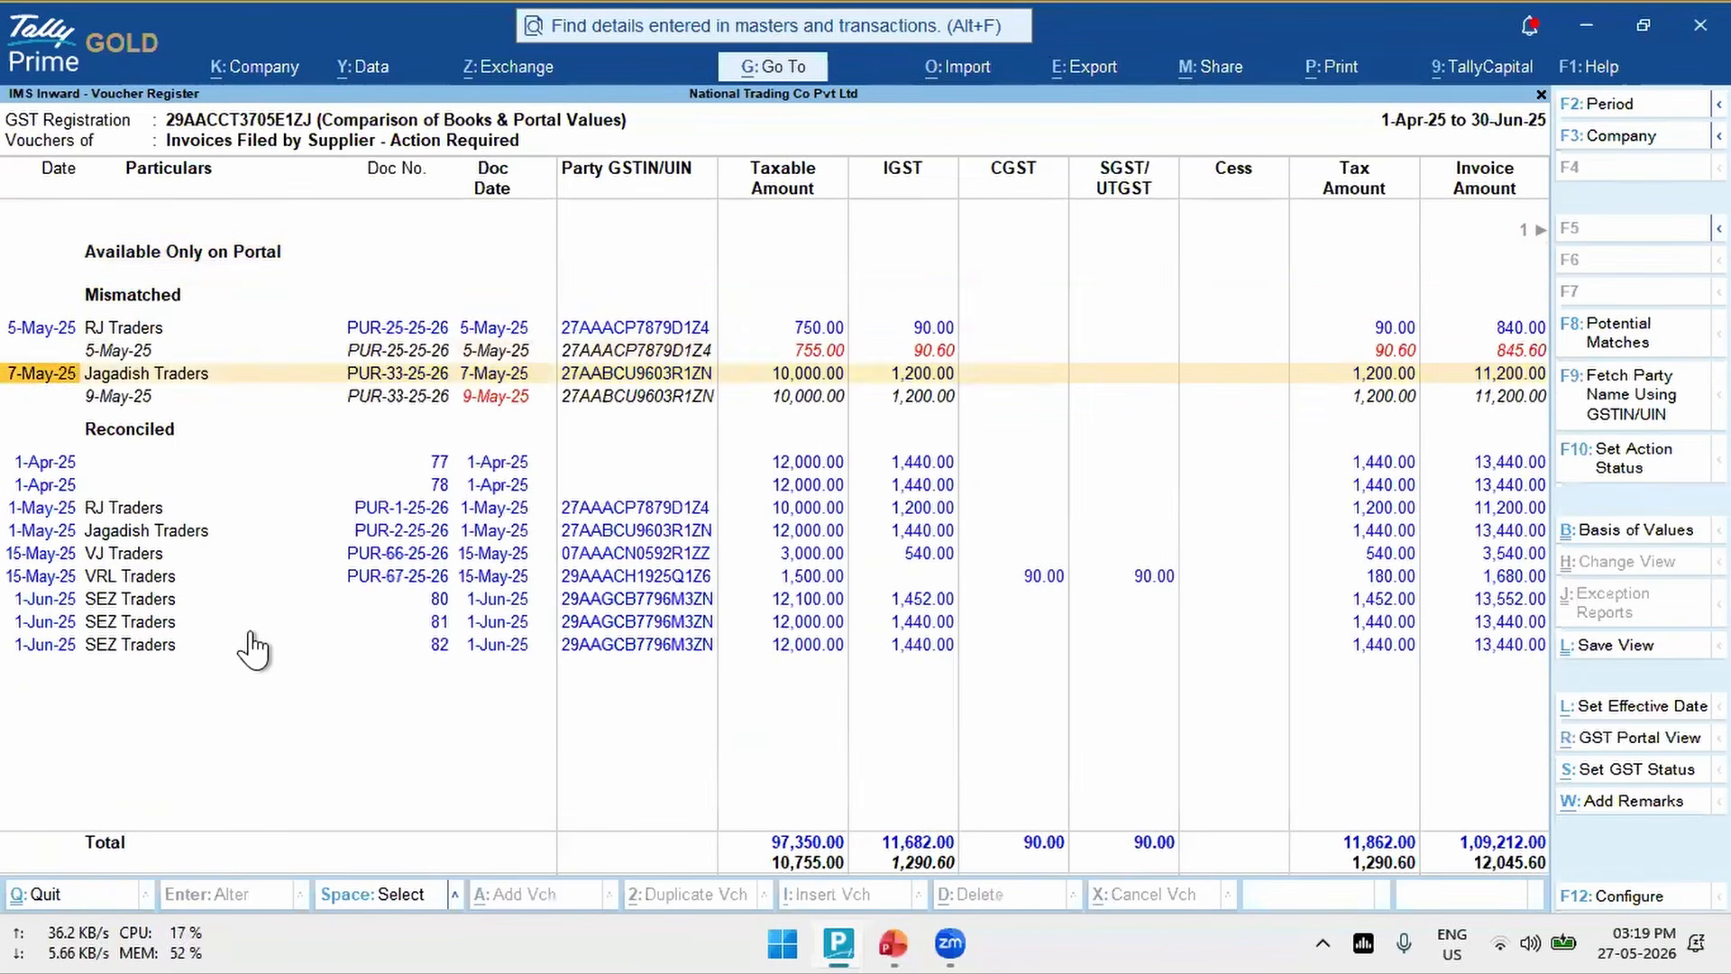
- Set the IMS action of mismatched vouchers PUR-25-25-26 and PUR-33-25-26 to Pending, without an effective date or remarks
key(shift+Return)
key(Up)
key(Up)
key(Up)
key(Up)
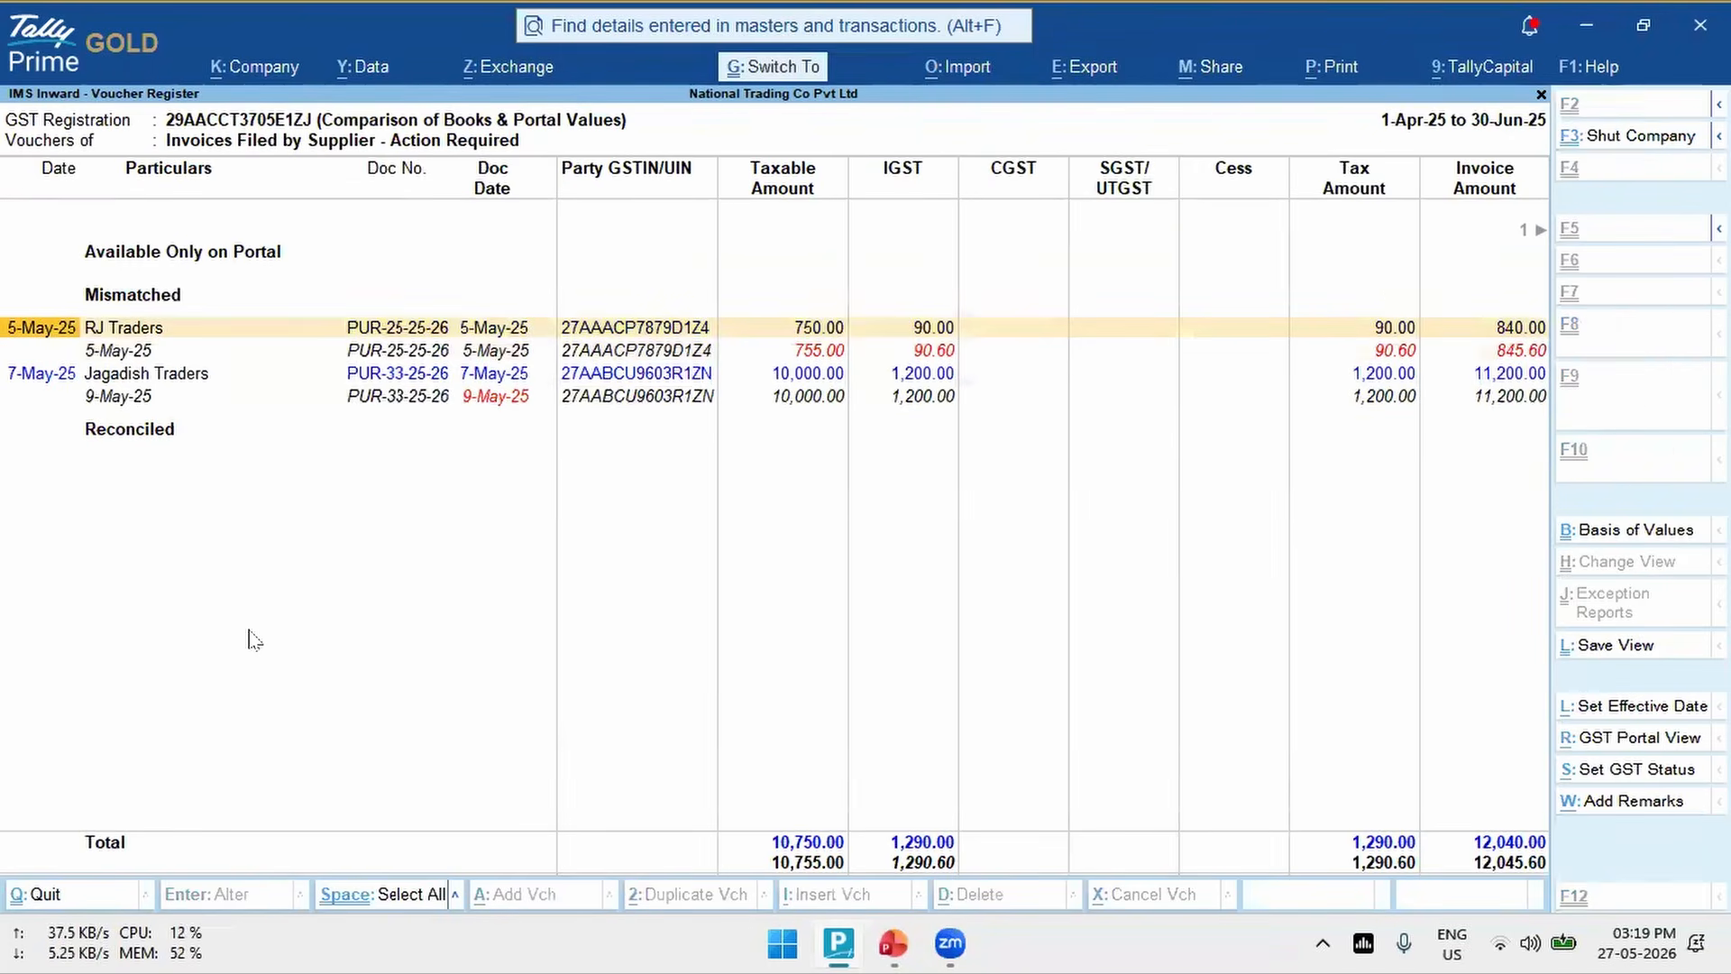
key(ctrl+space)
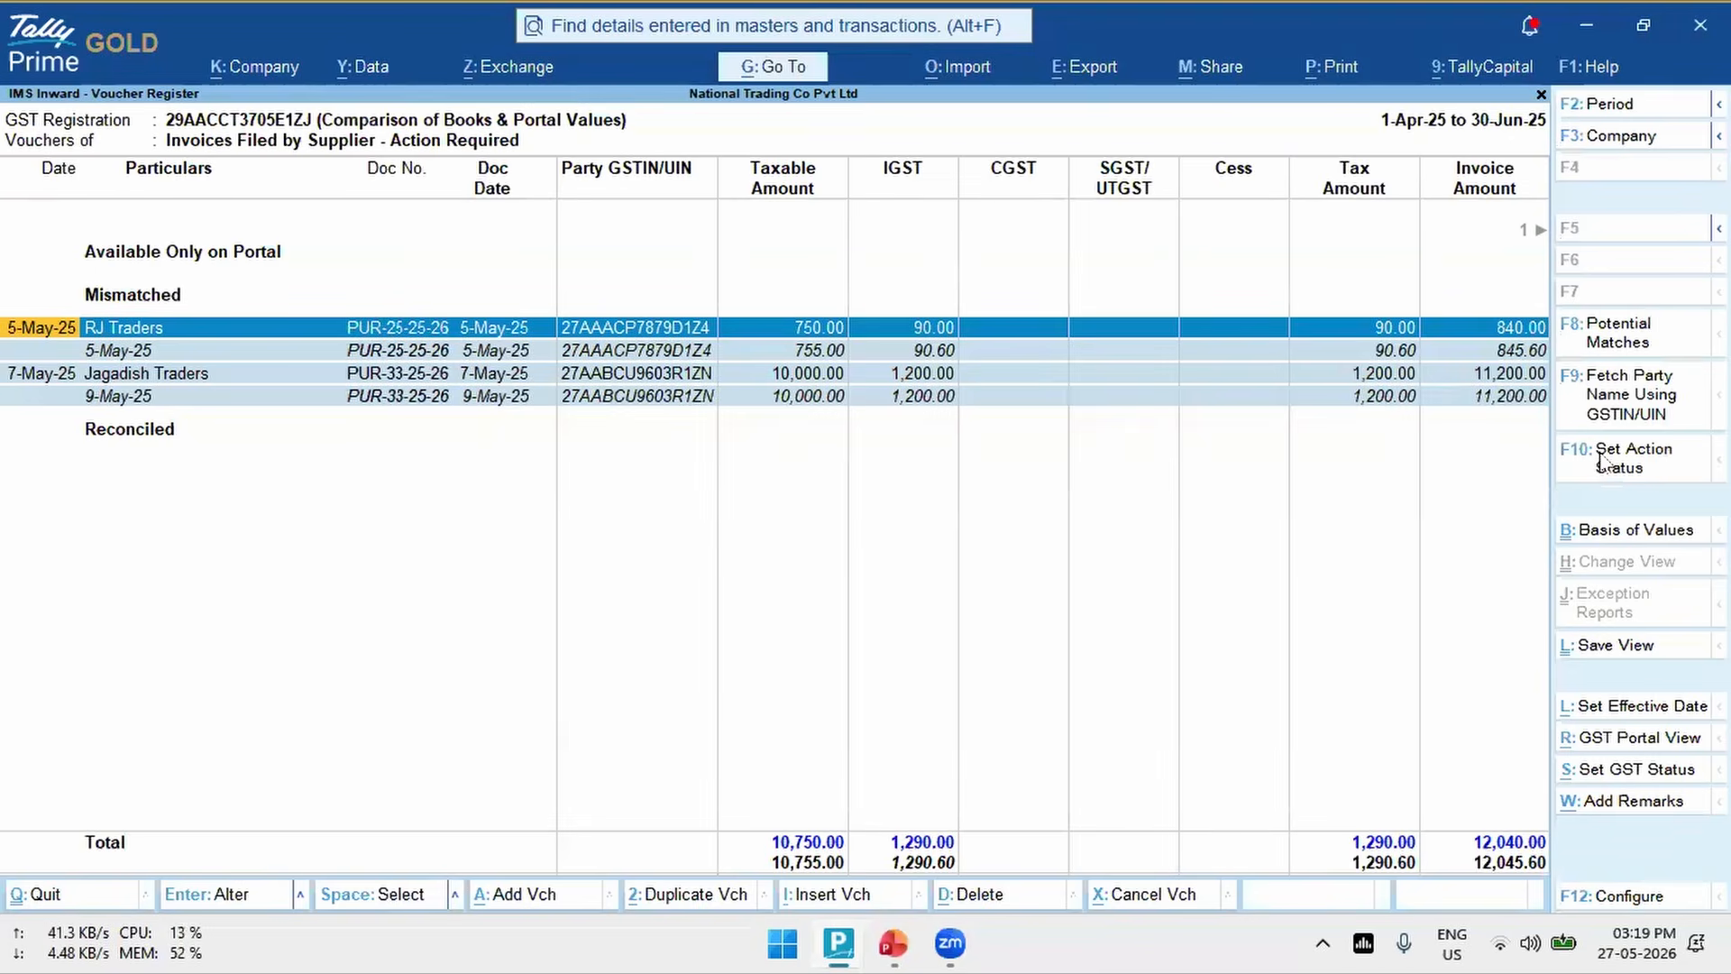
key(F10)
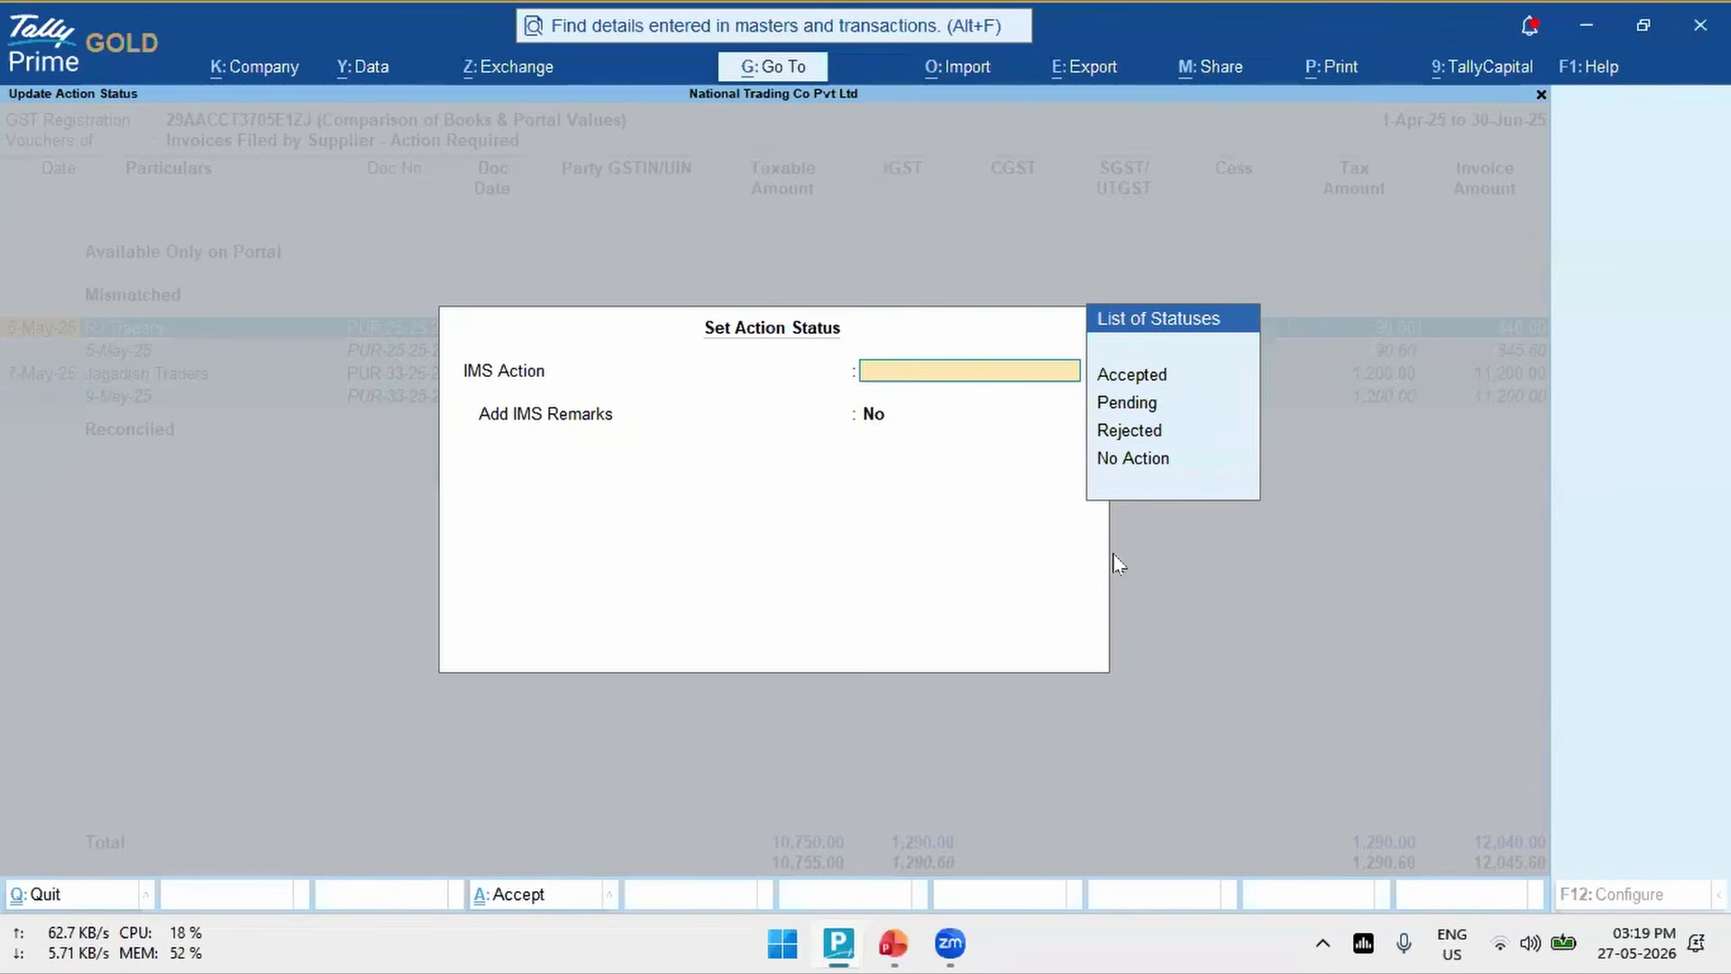
key(Down)
key(Down)
key(Down)
key(Up)
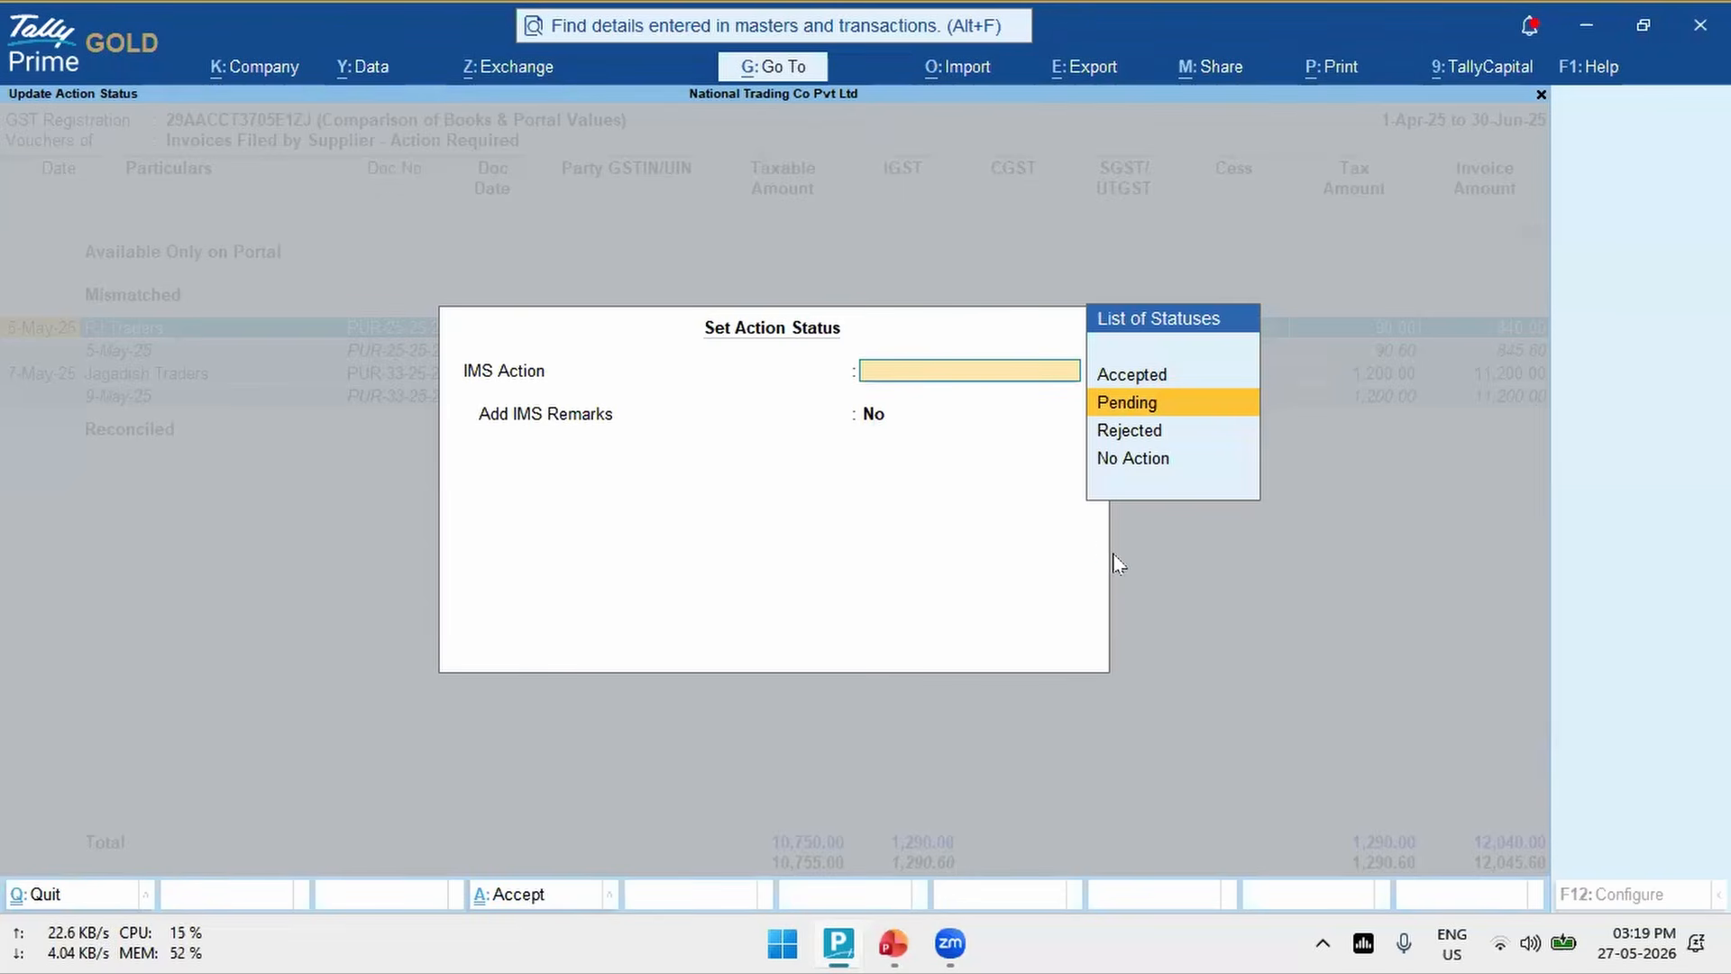
key(Return)
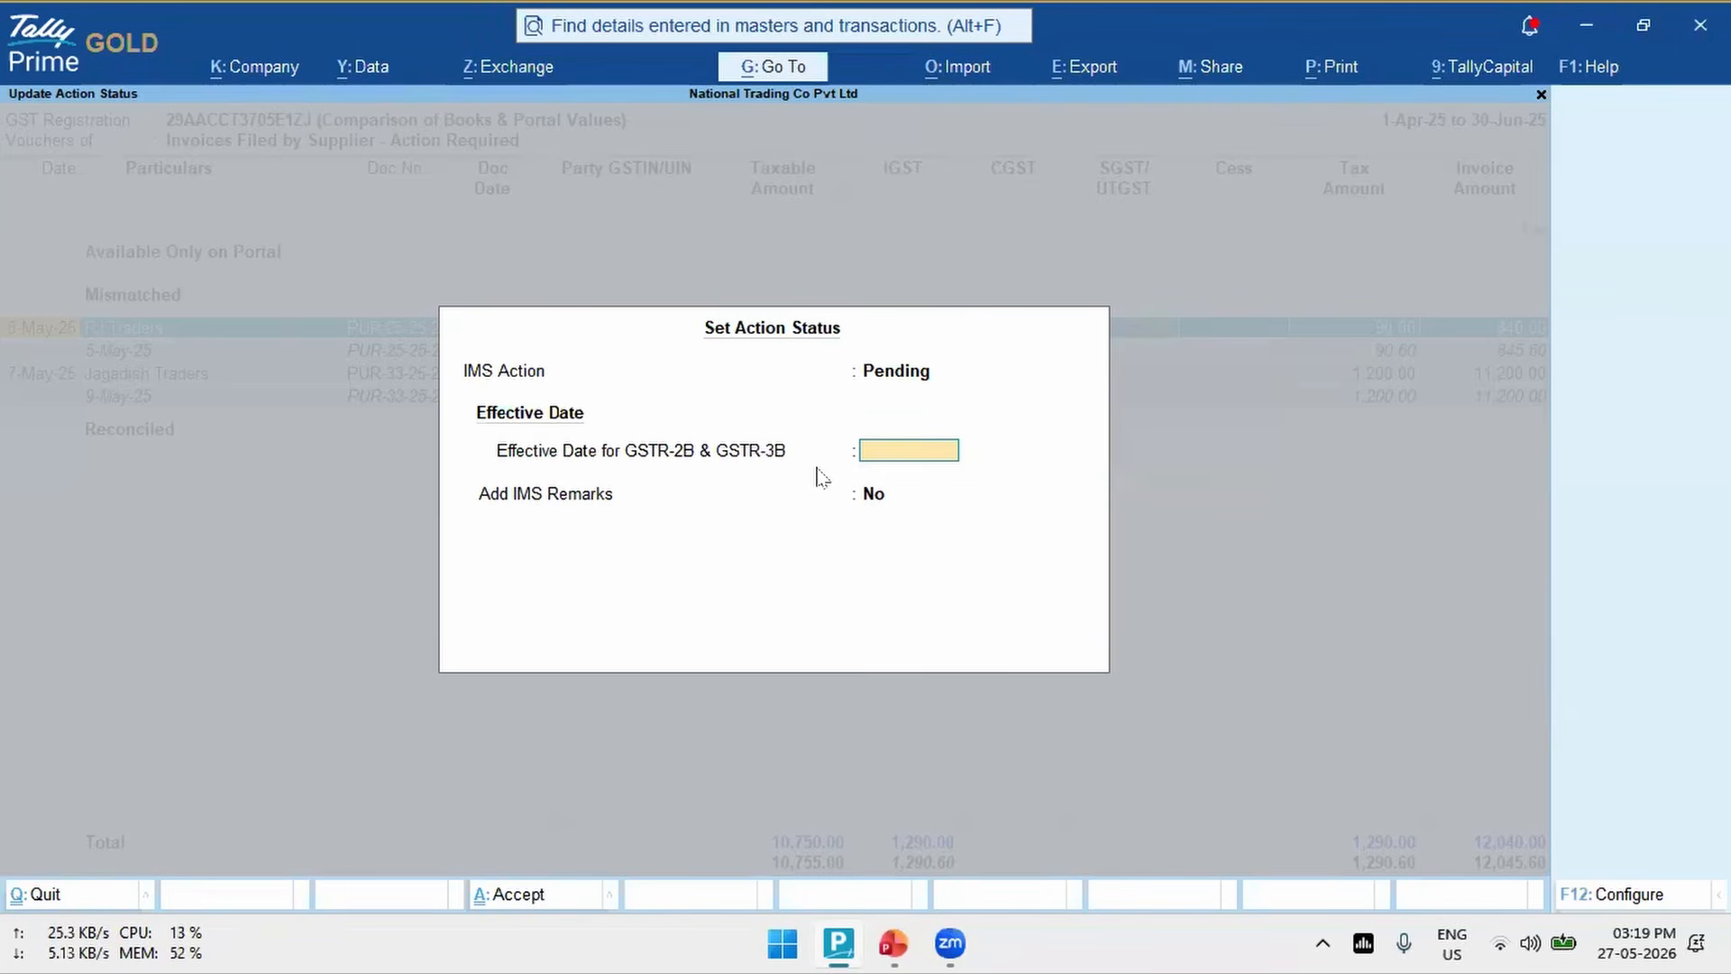
key(Return)
key(Return)
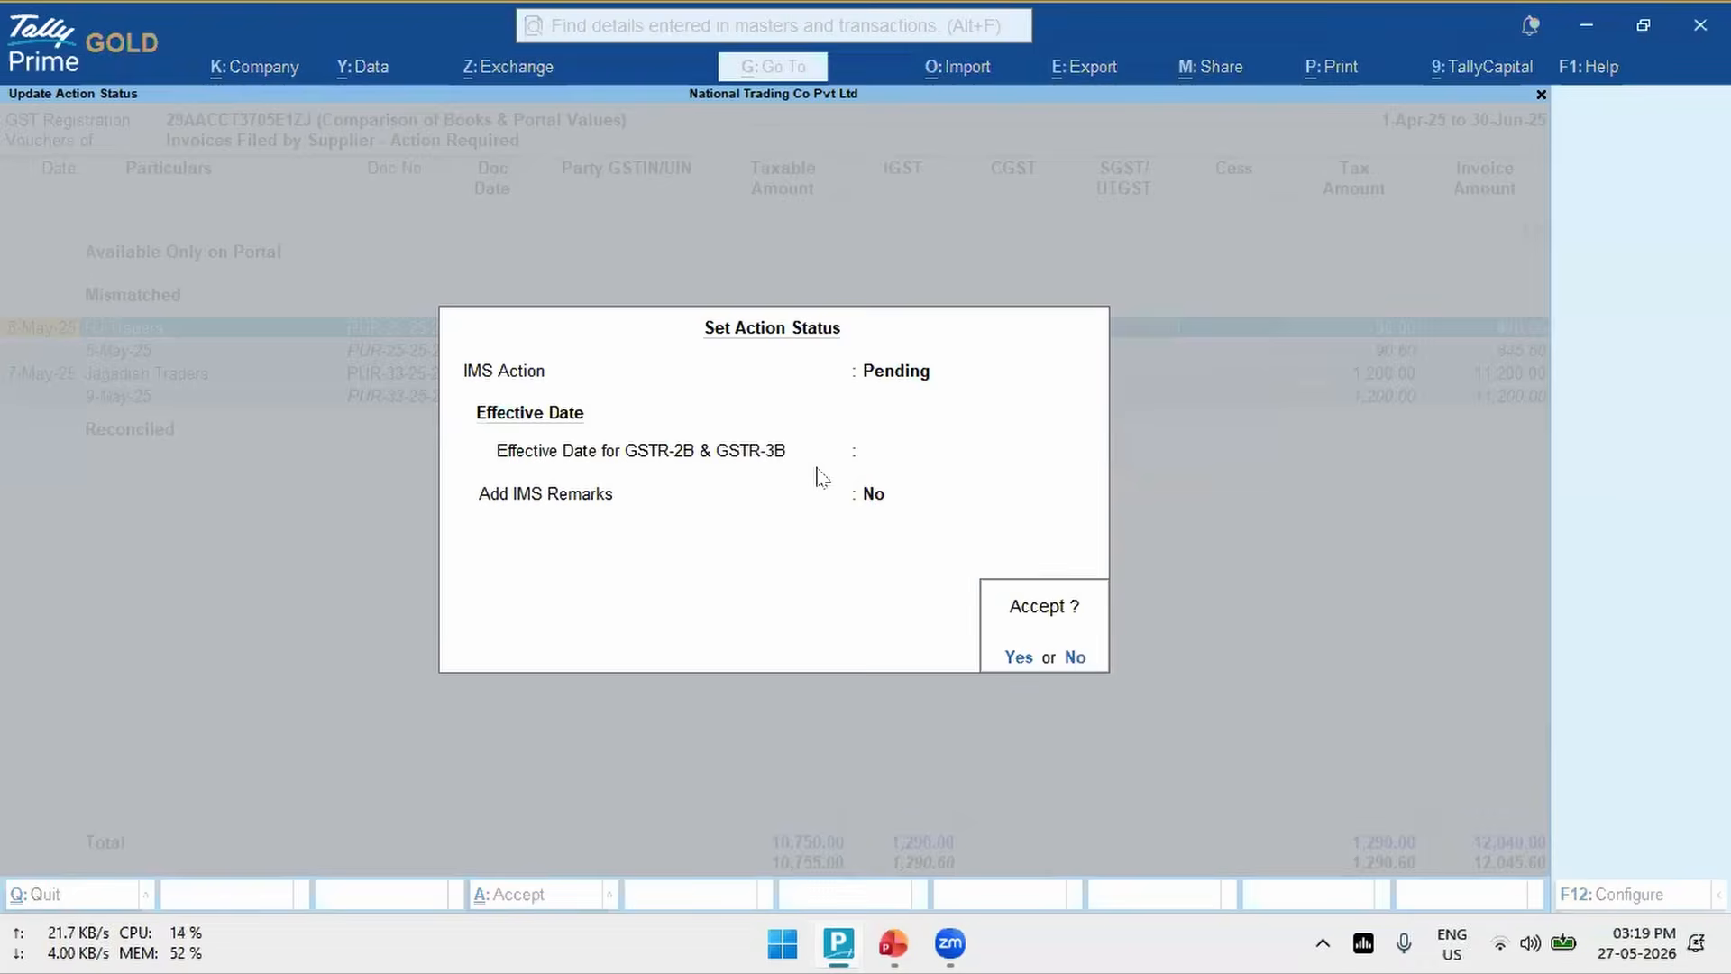
key(Return)
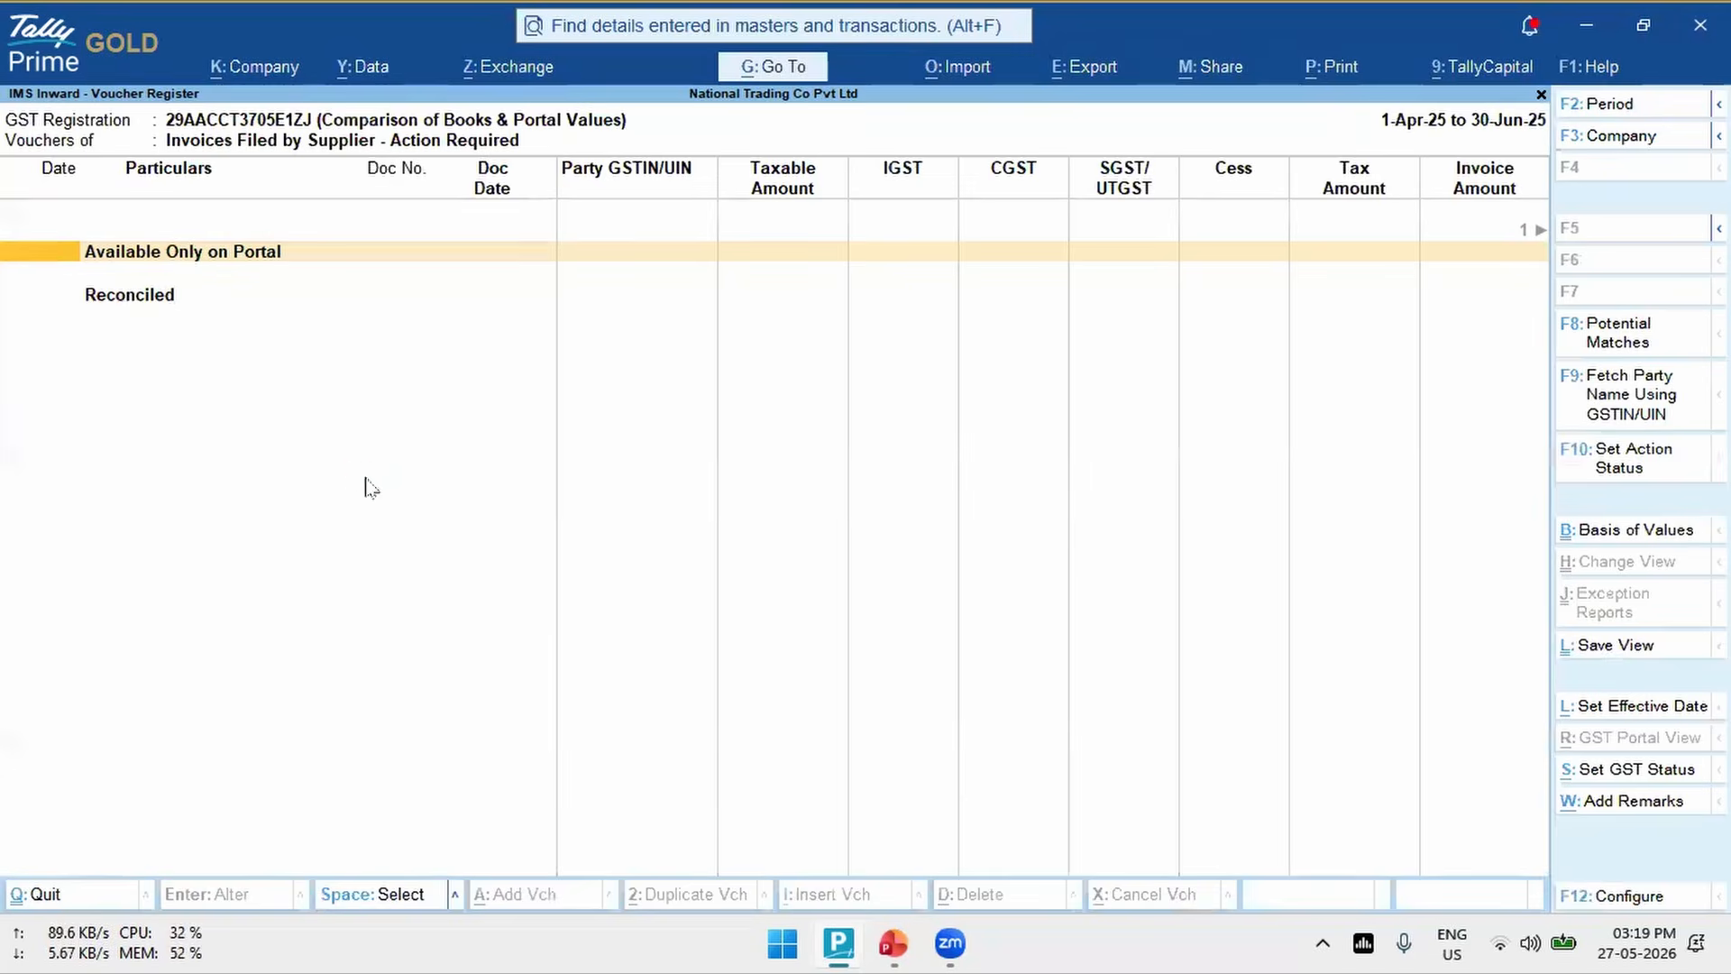
- Expand the Available Only on Portal and Reconciled groups, look through their vouchers, and collapse the Reconciled group again
key(Down)
key(Down)
key(Down)
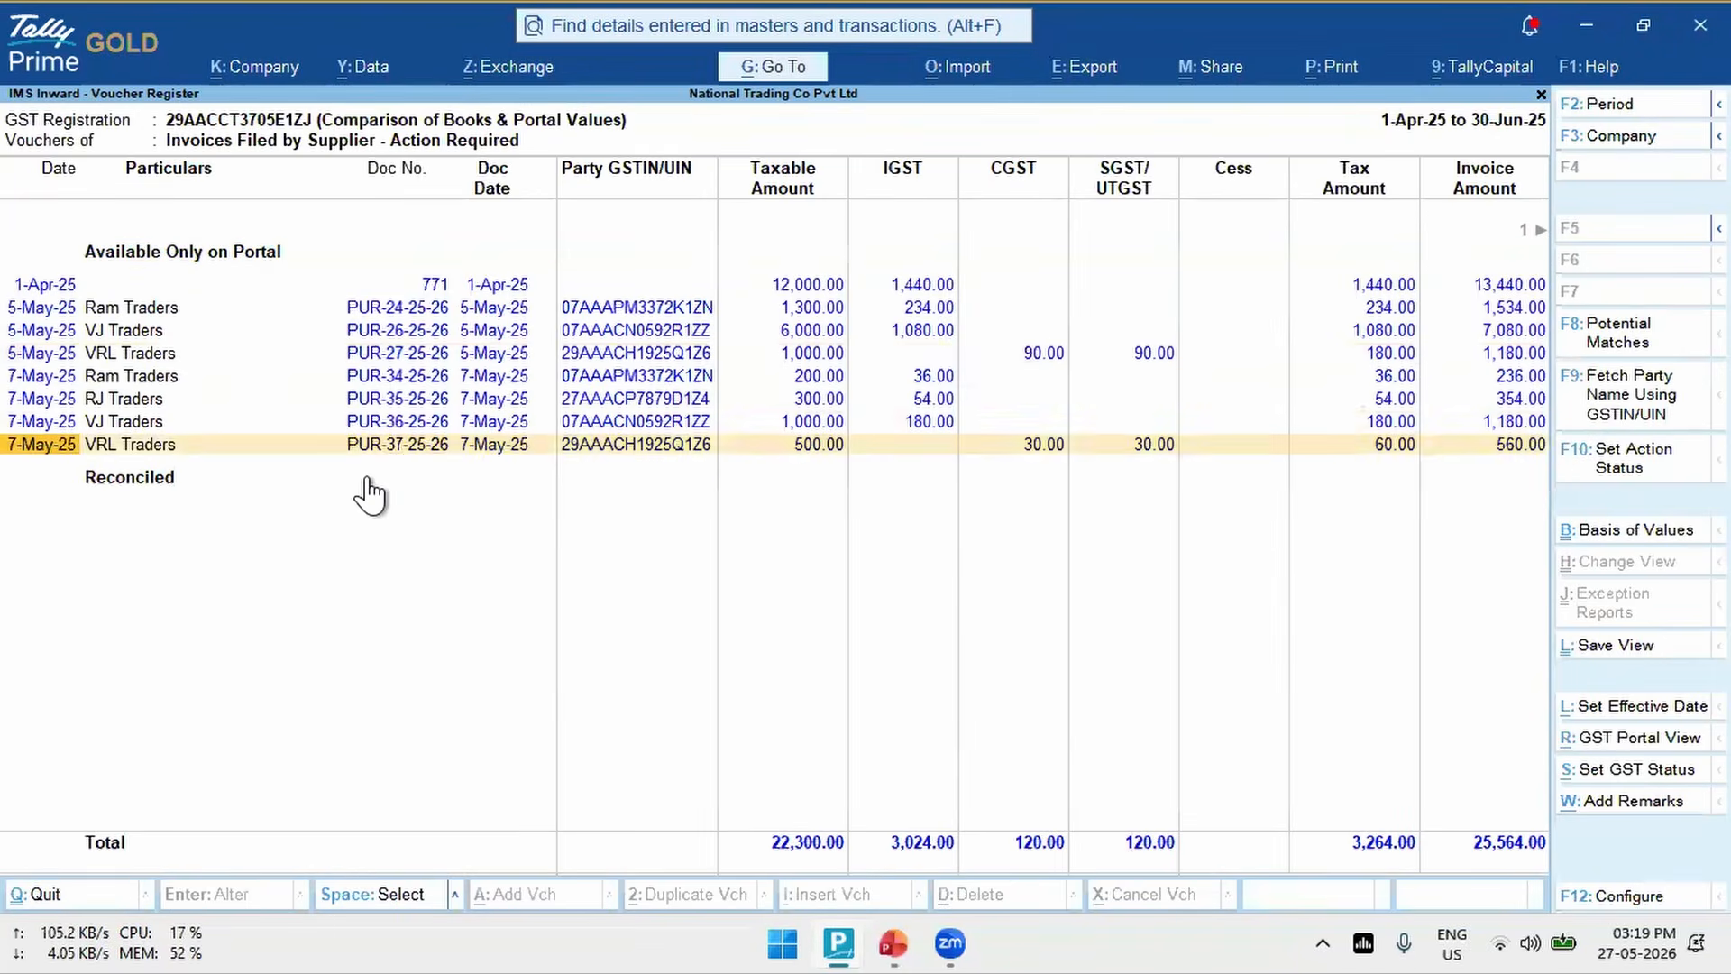
key(Down)
key(Return)
key(Up)
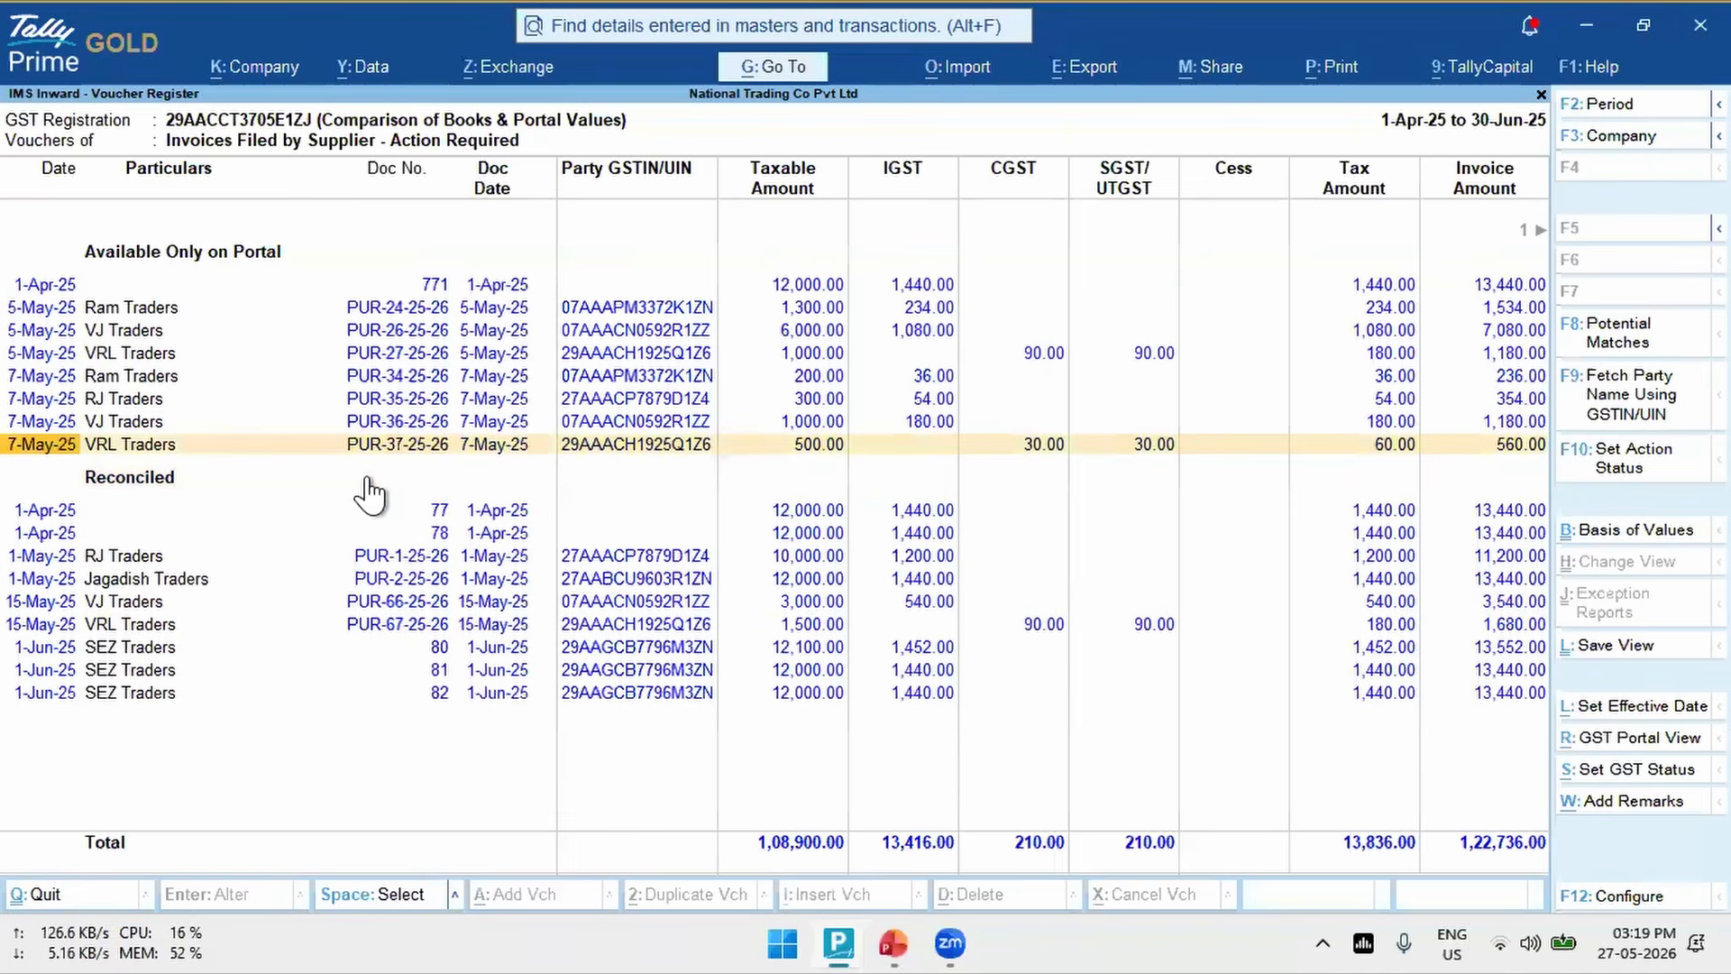
key(Down)
key(Up)
key(Up)
key(Up)
key(Up)
key(Up)
key(Up)
key(Up)
key(Up)
key(Up)
key(Down)
key(Down)
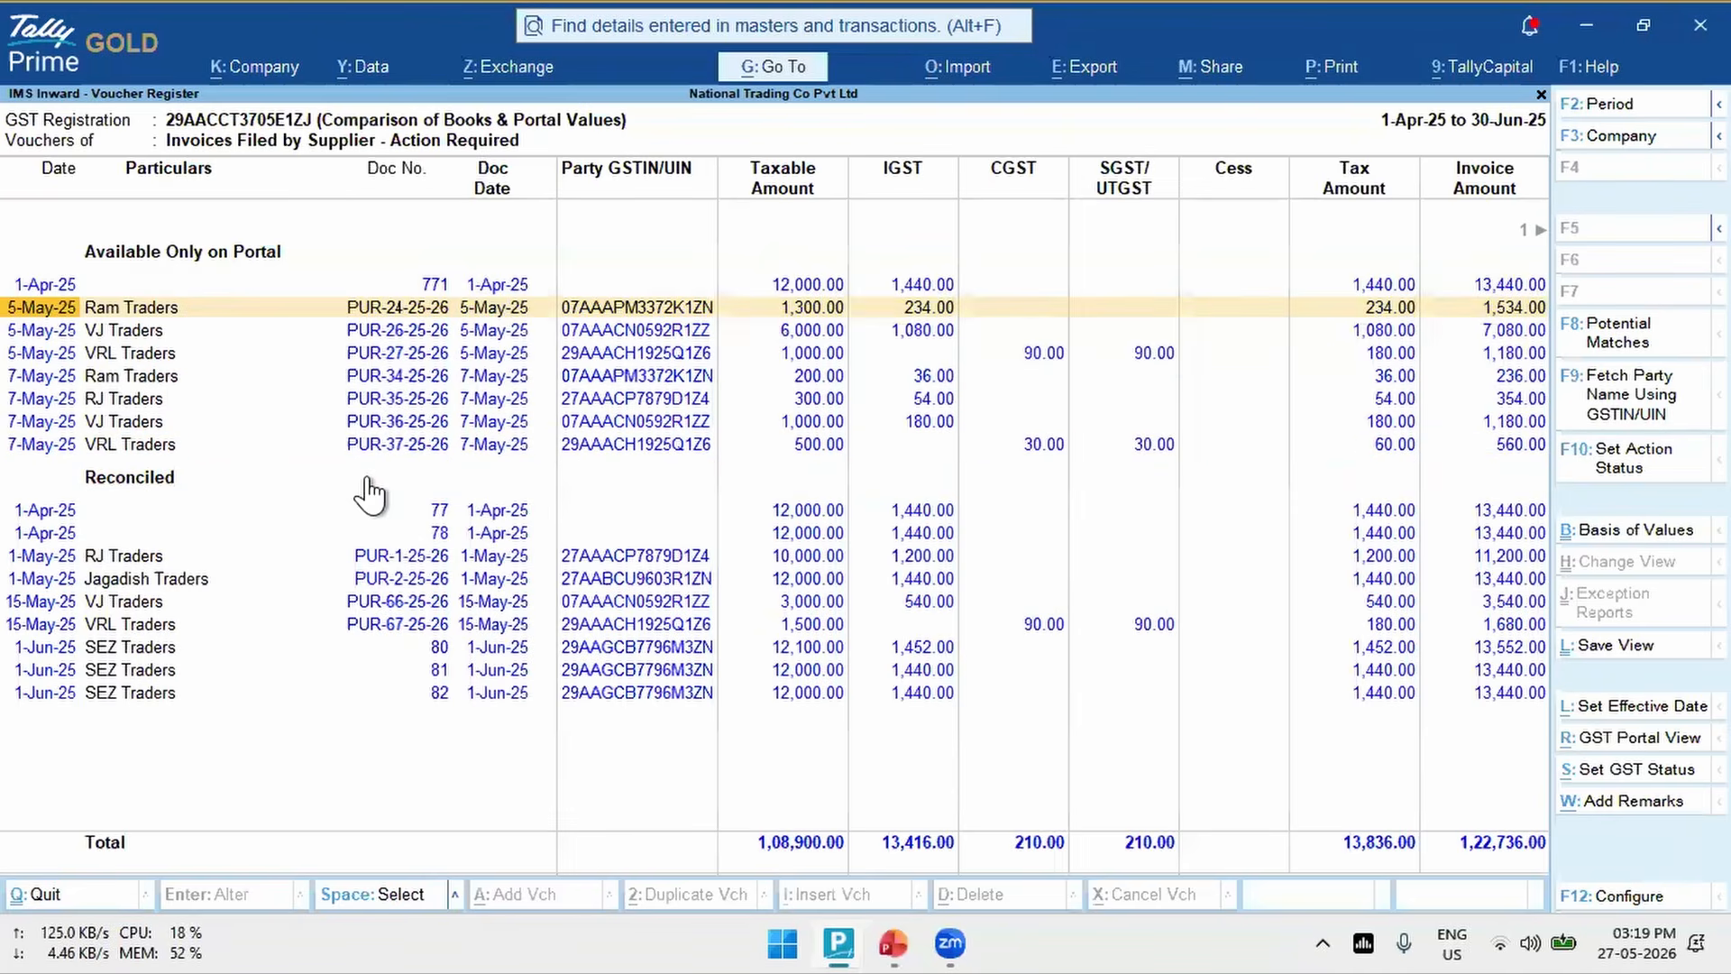
key(Down)
key(Down)
key(Down)
key(Down)
key(Down)
key(Down)
key(Down)
key(Return)
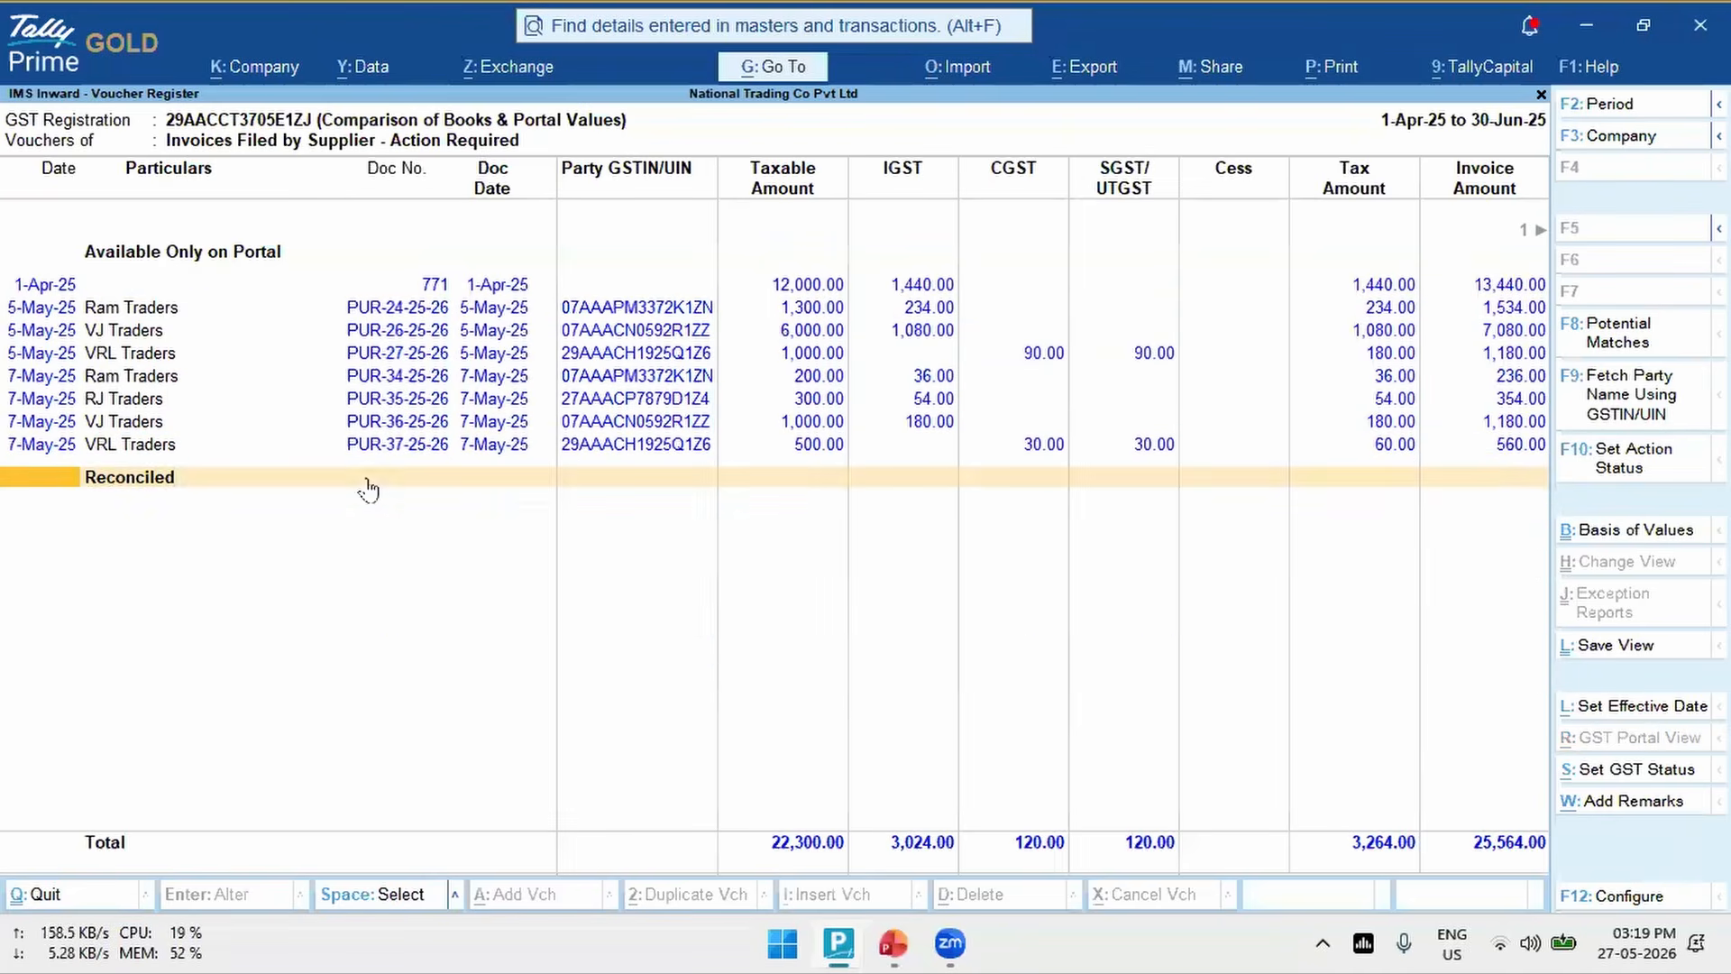
- Review the IMS action choices for portal-only vouchers PUR-34-25-26 to PUR-36-25-26, leave without setting one, and return to the IMS Inward Supplies report
key(Up)
key(shift+Up)
key(shift+Up)
key(shift+Up)
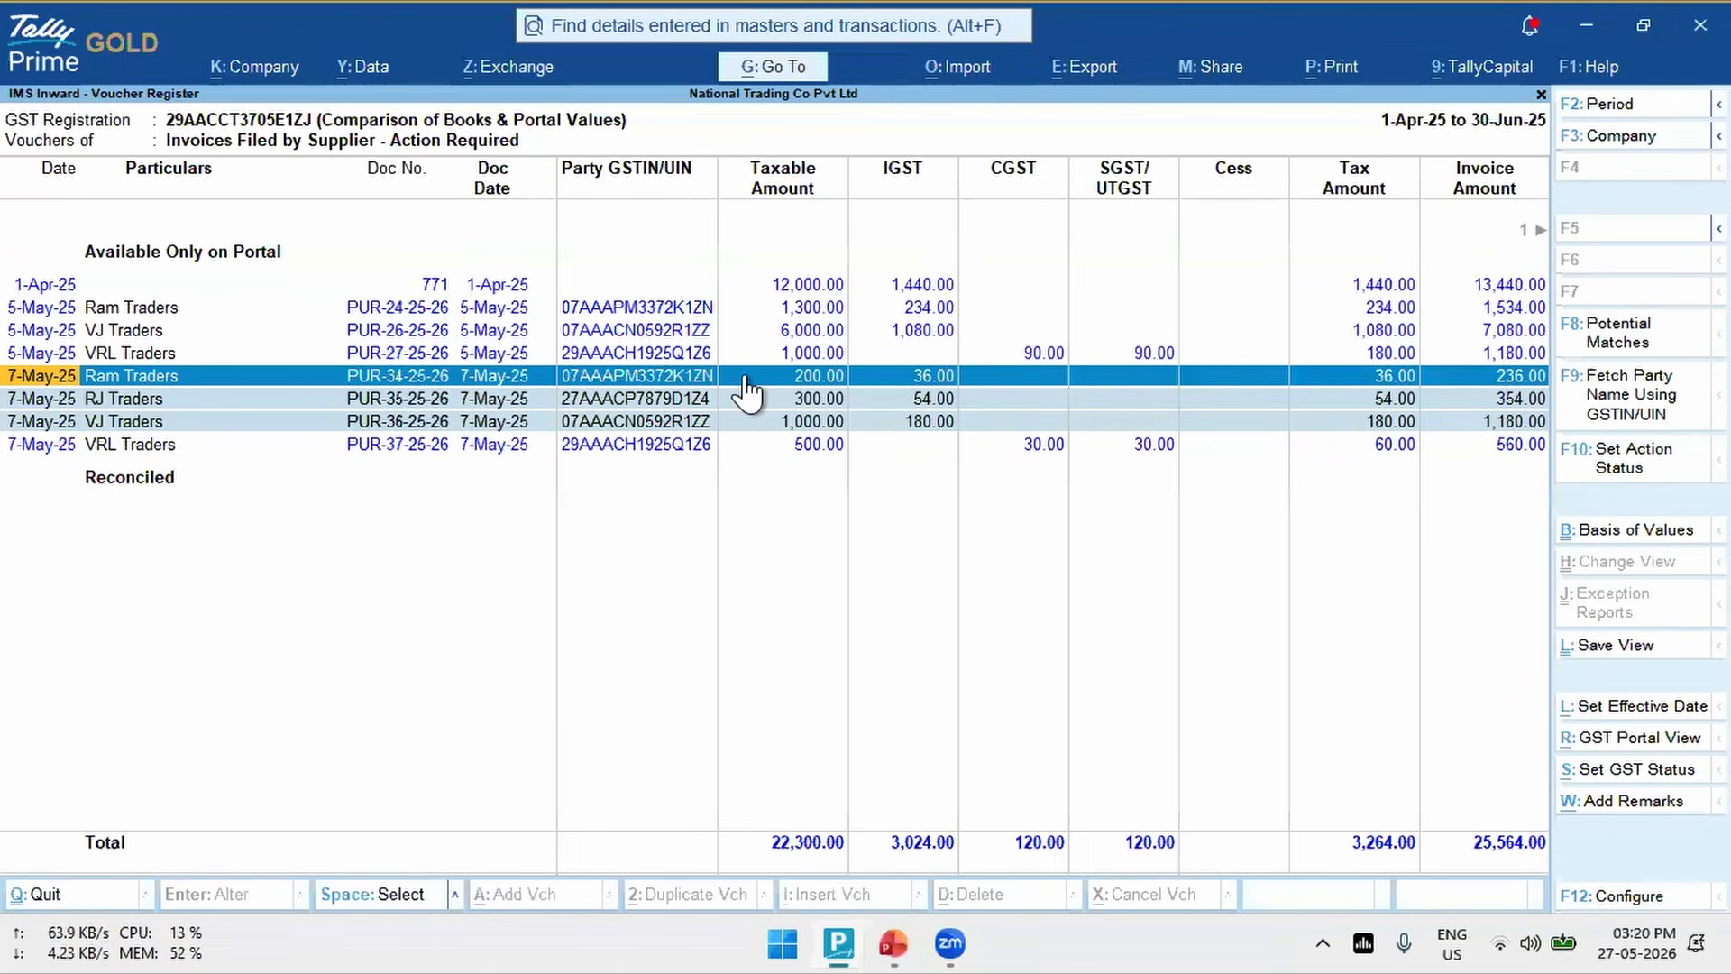
click(1634, 467)
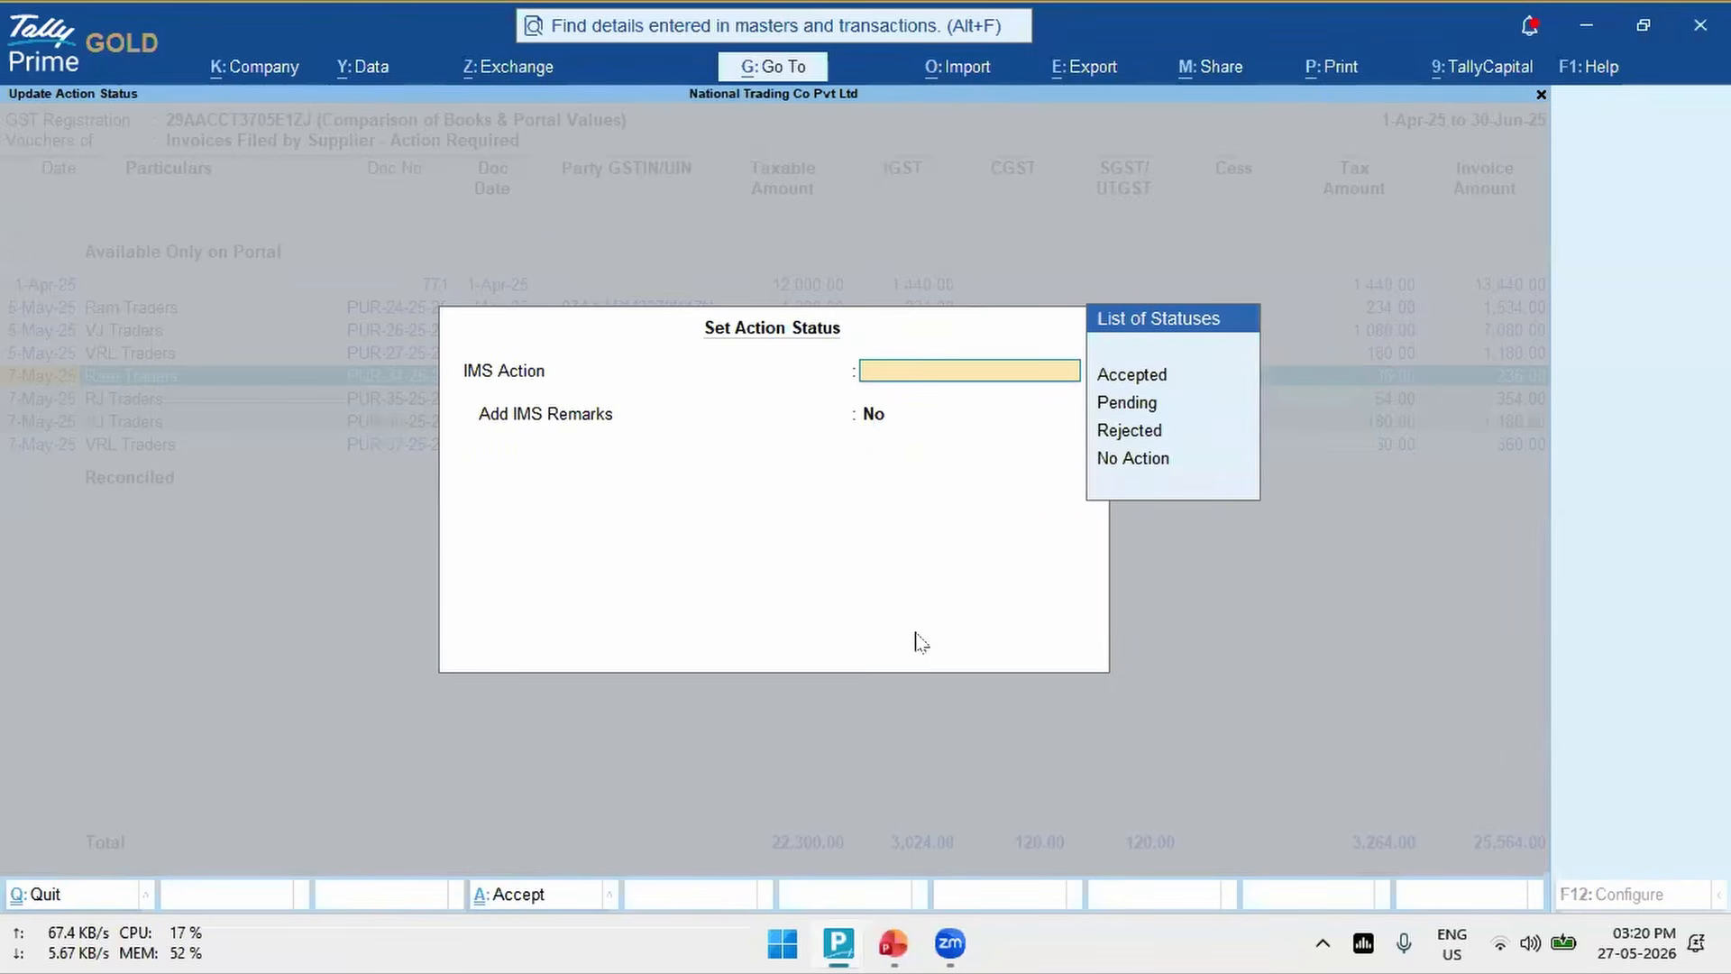
key(Down)
key(Down)
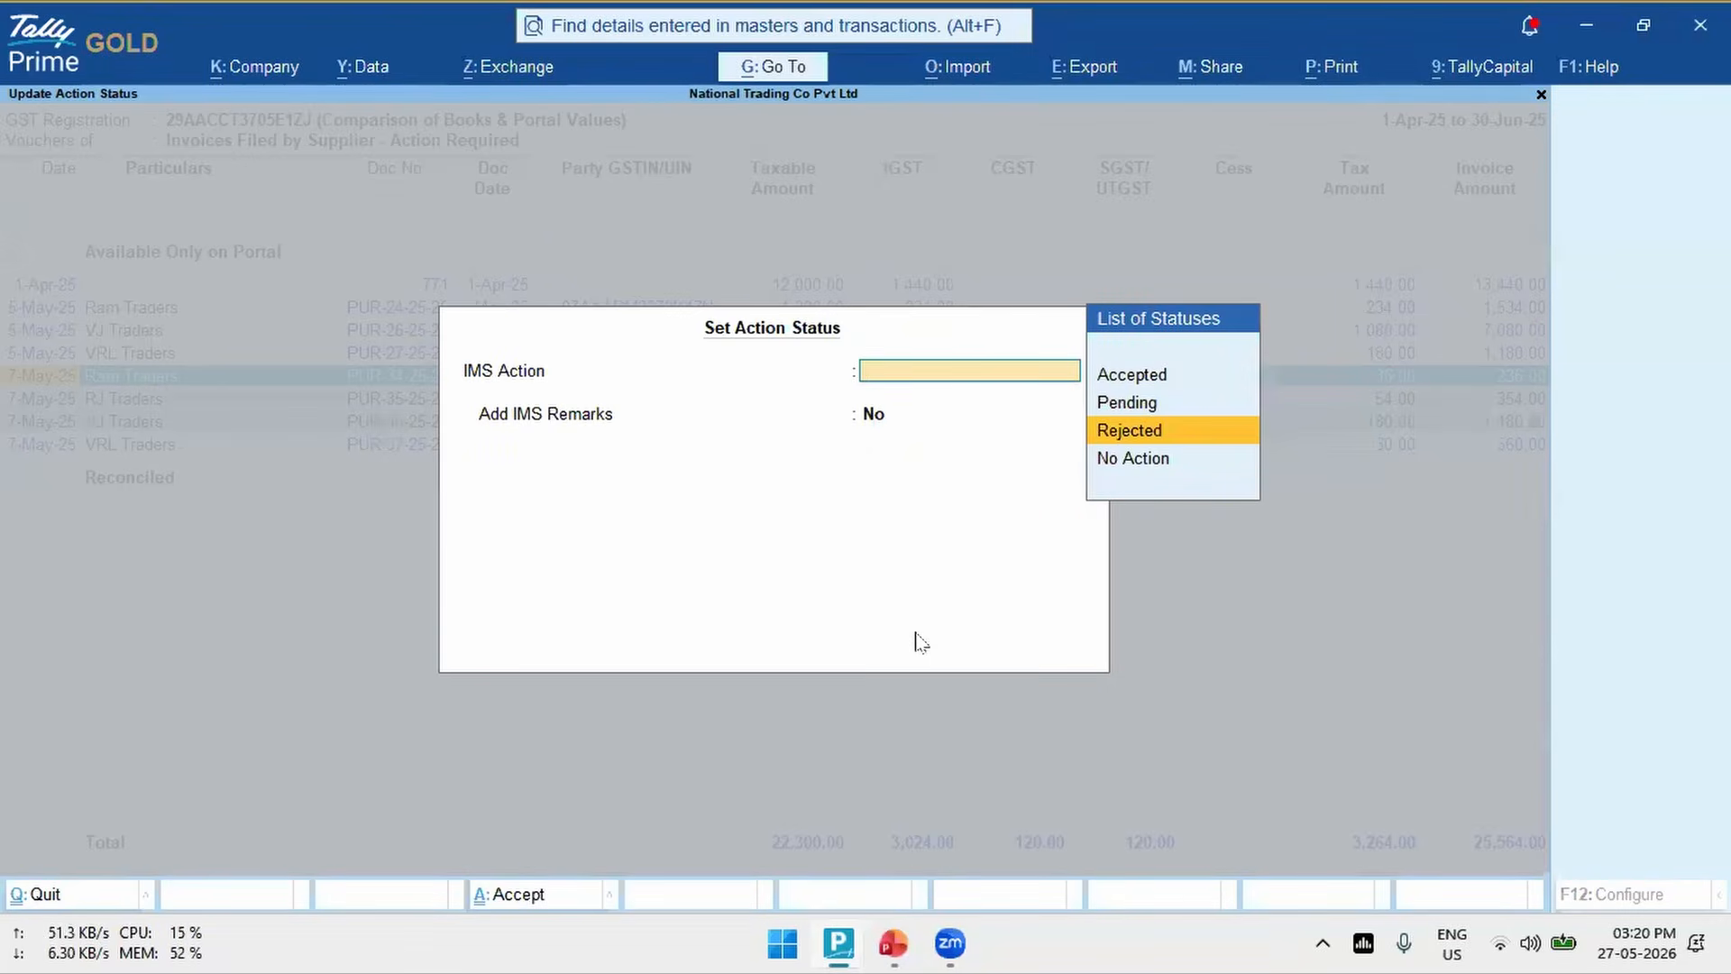
key(Up)
key(Up)
key(Escape)
key(y)
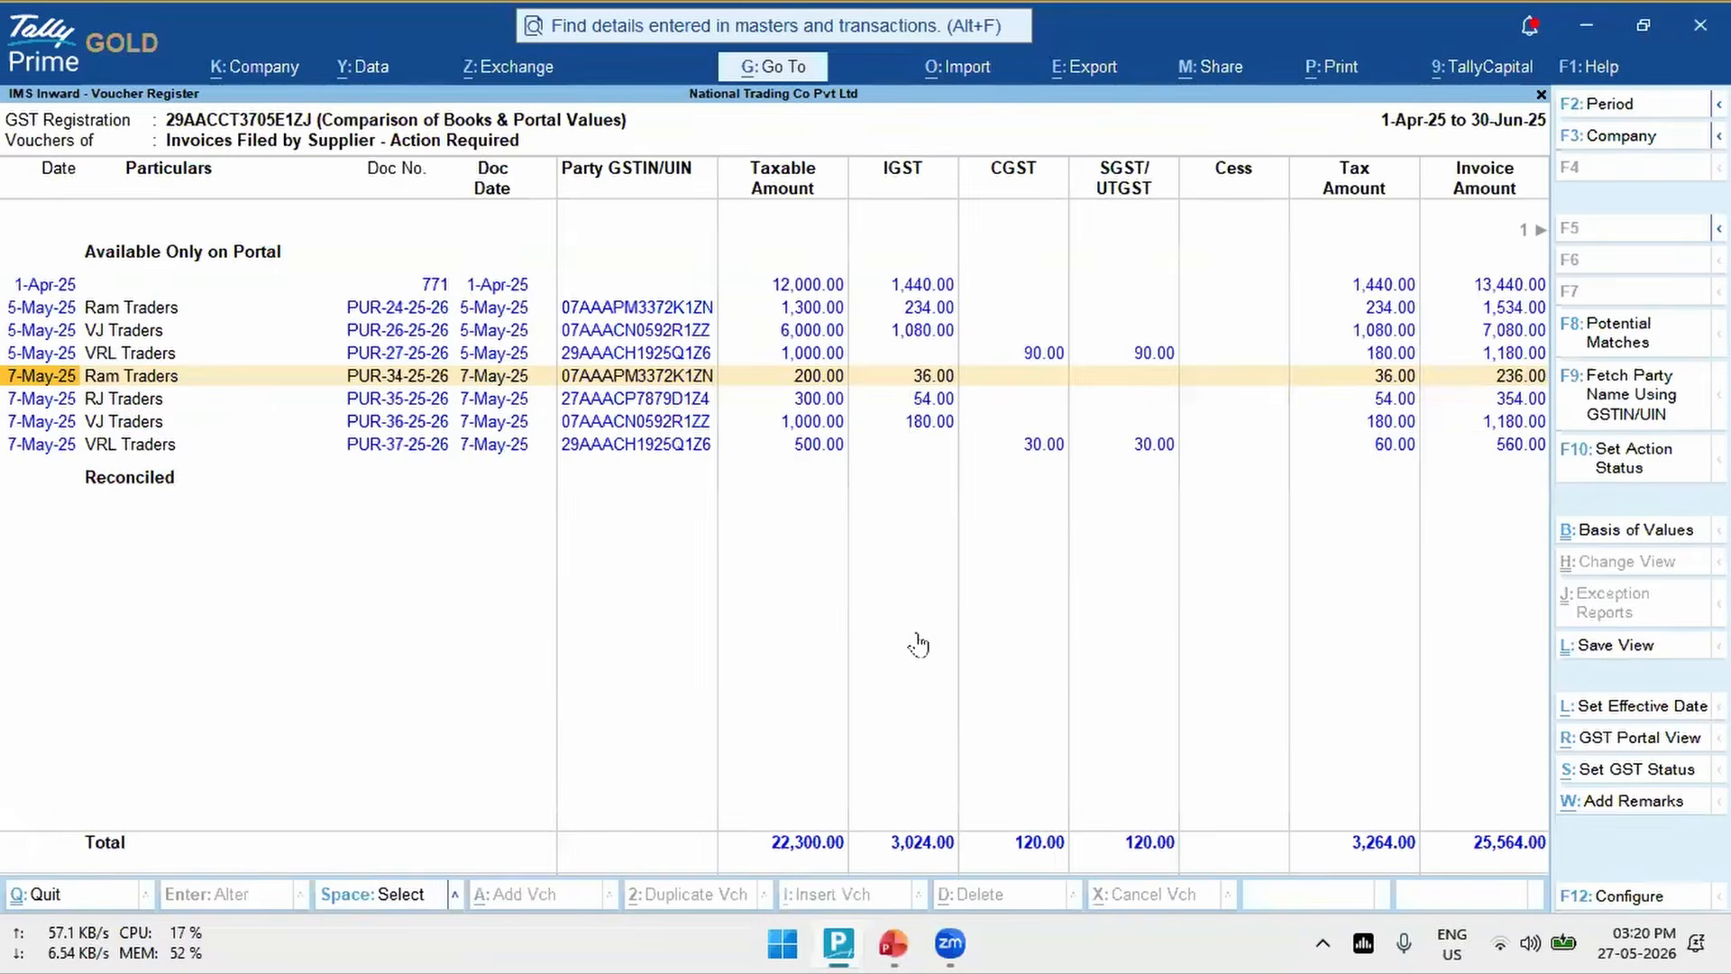
key(Escape)
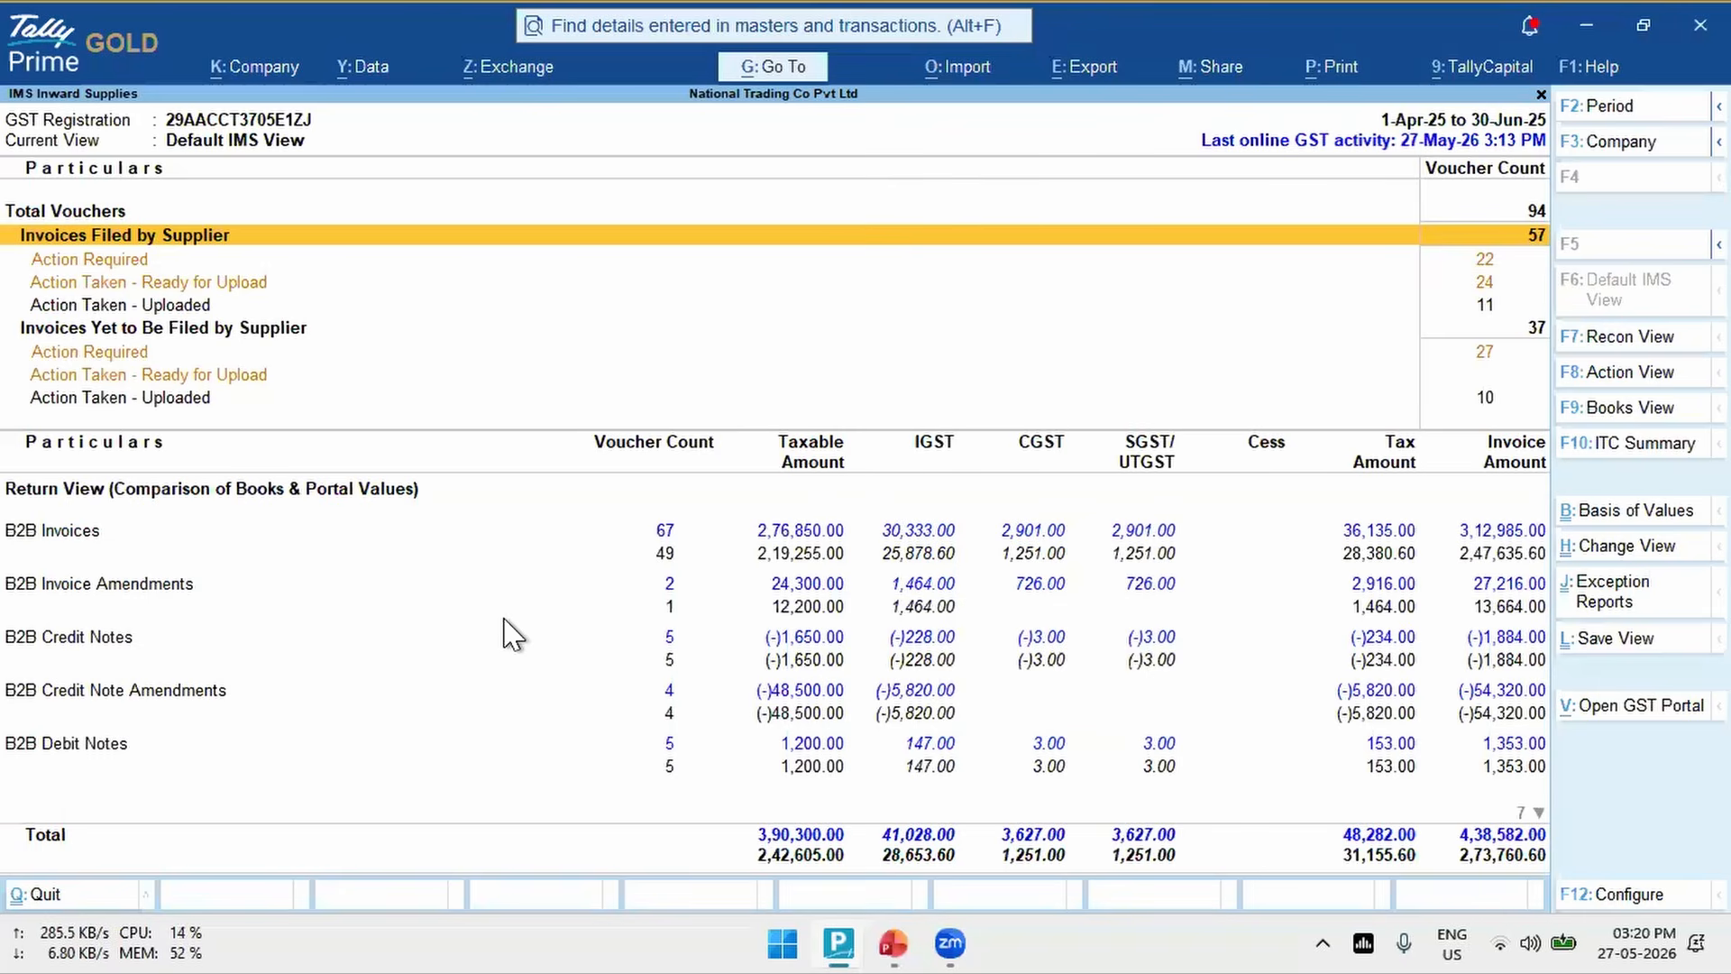
- Open the Action Taken - Ready for Upload vouchers under Invoices Filed by Supplier
key(Down)
key(Down)
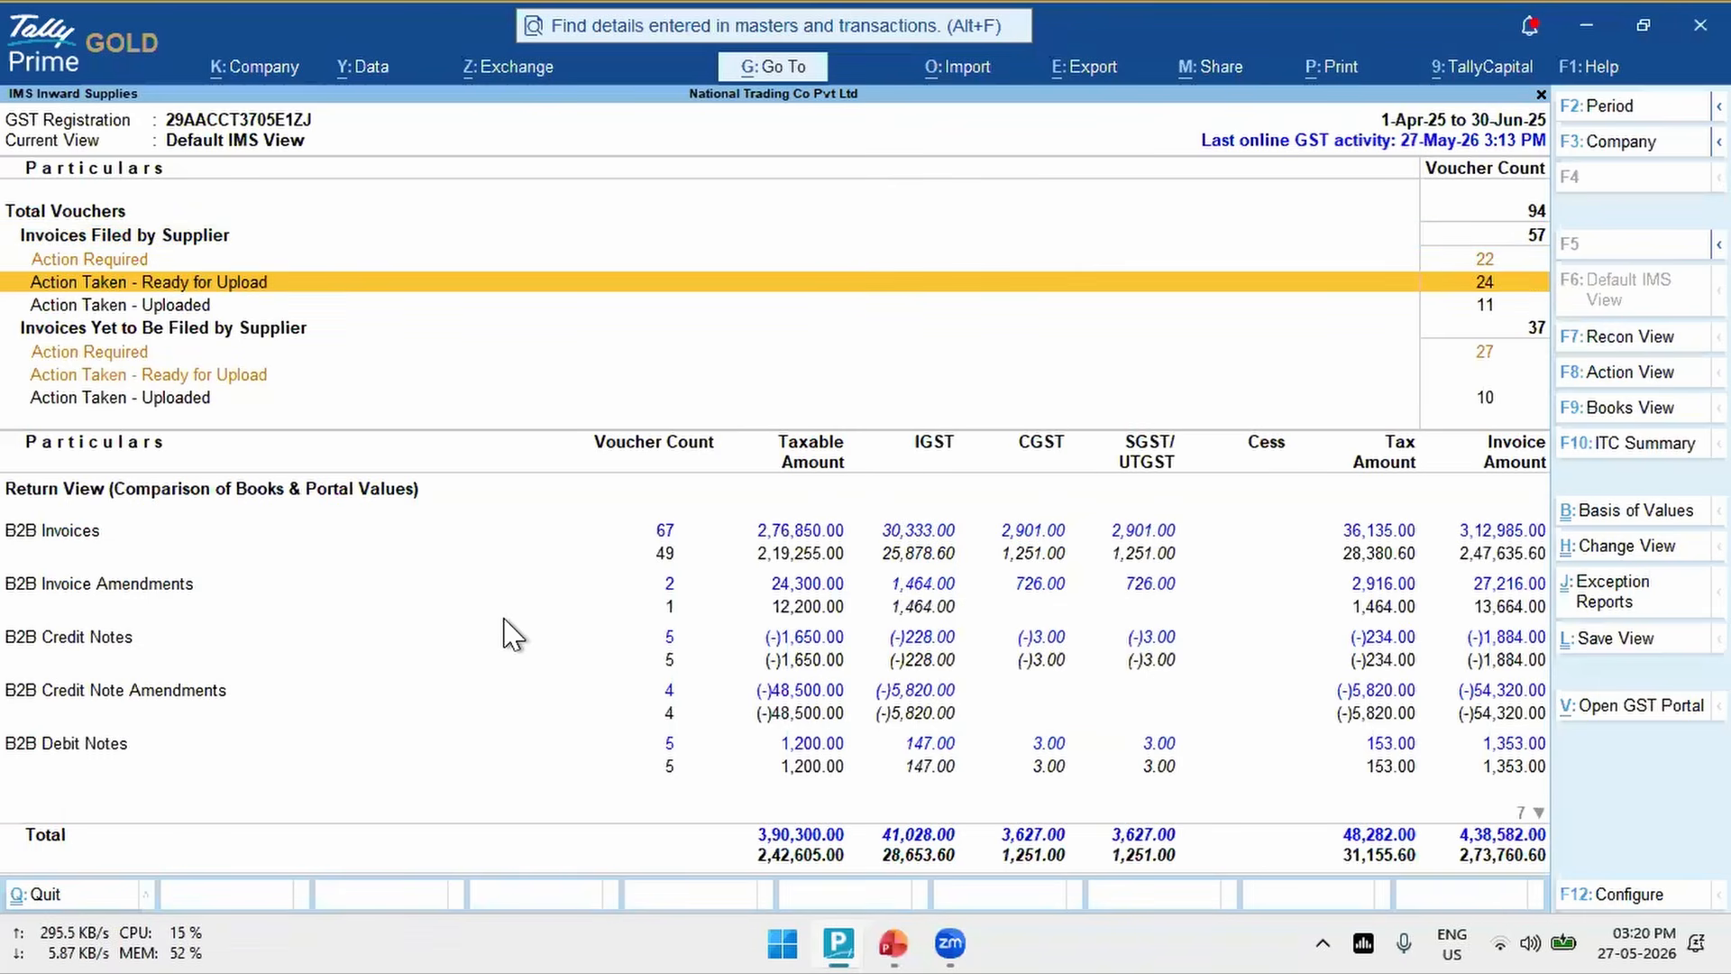
key(Up)
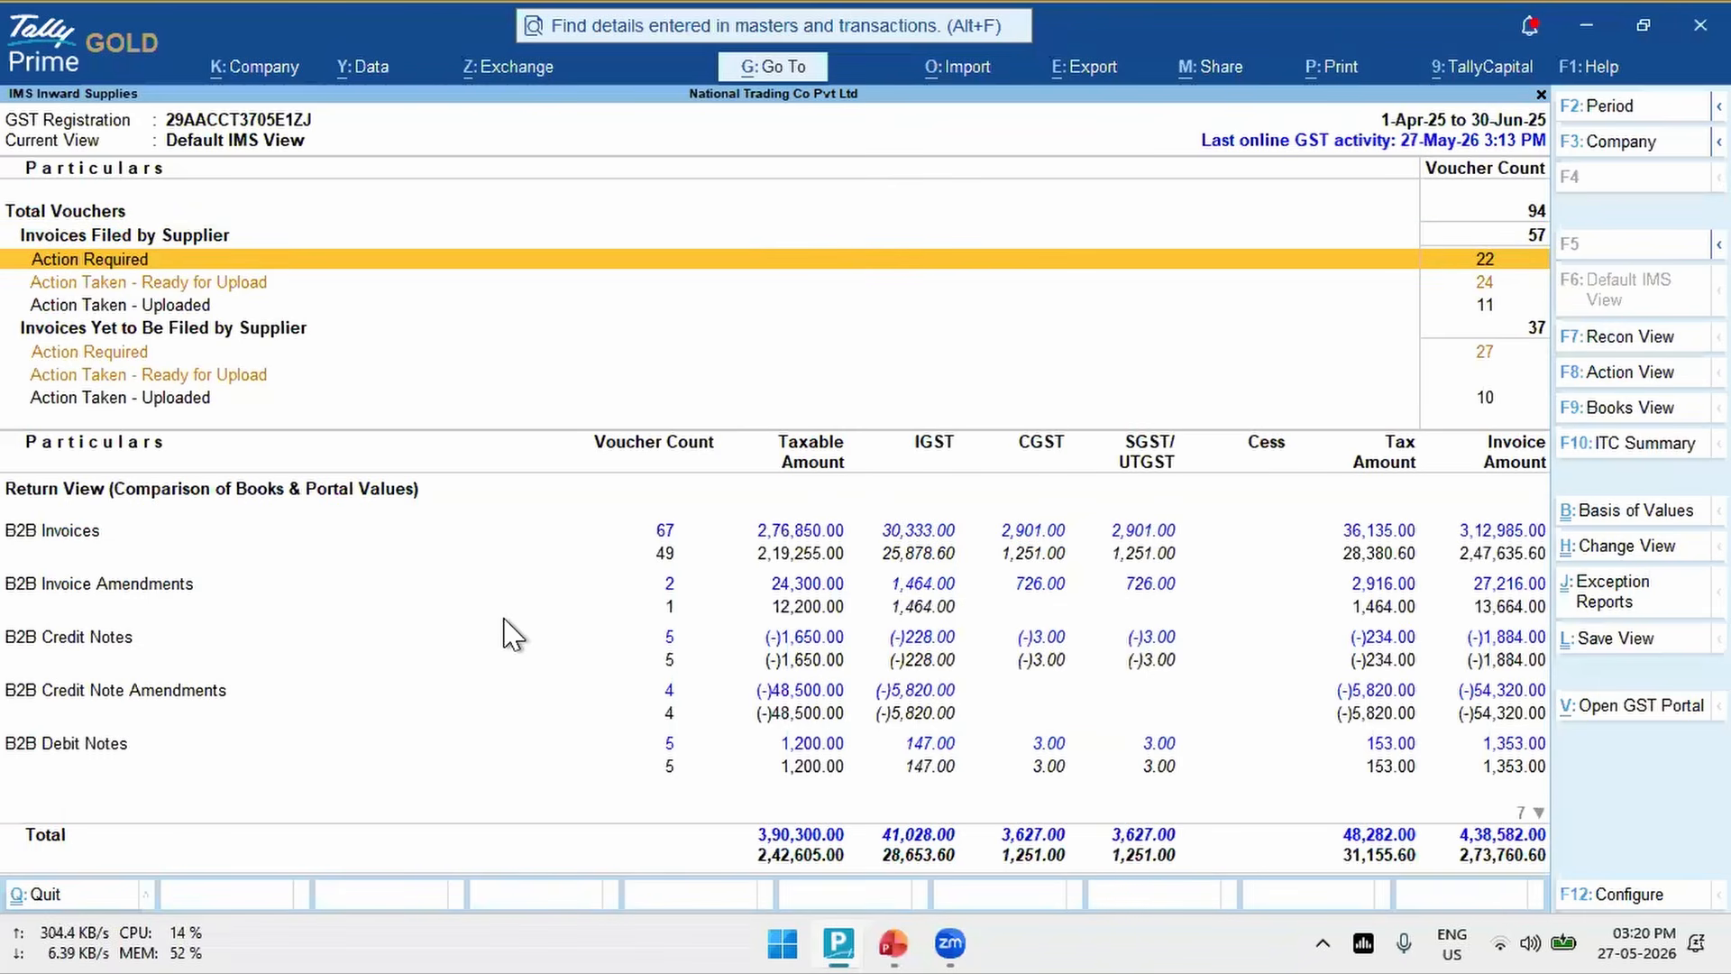
key(Down)
key(Return)
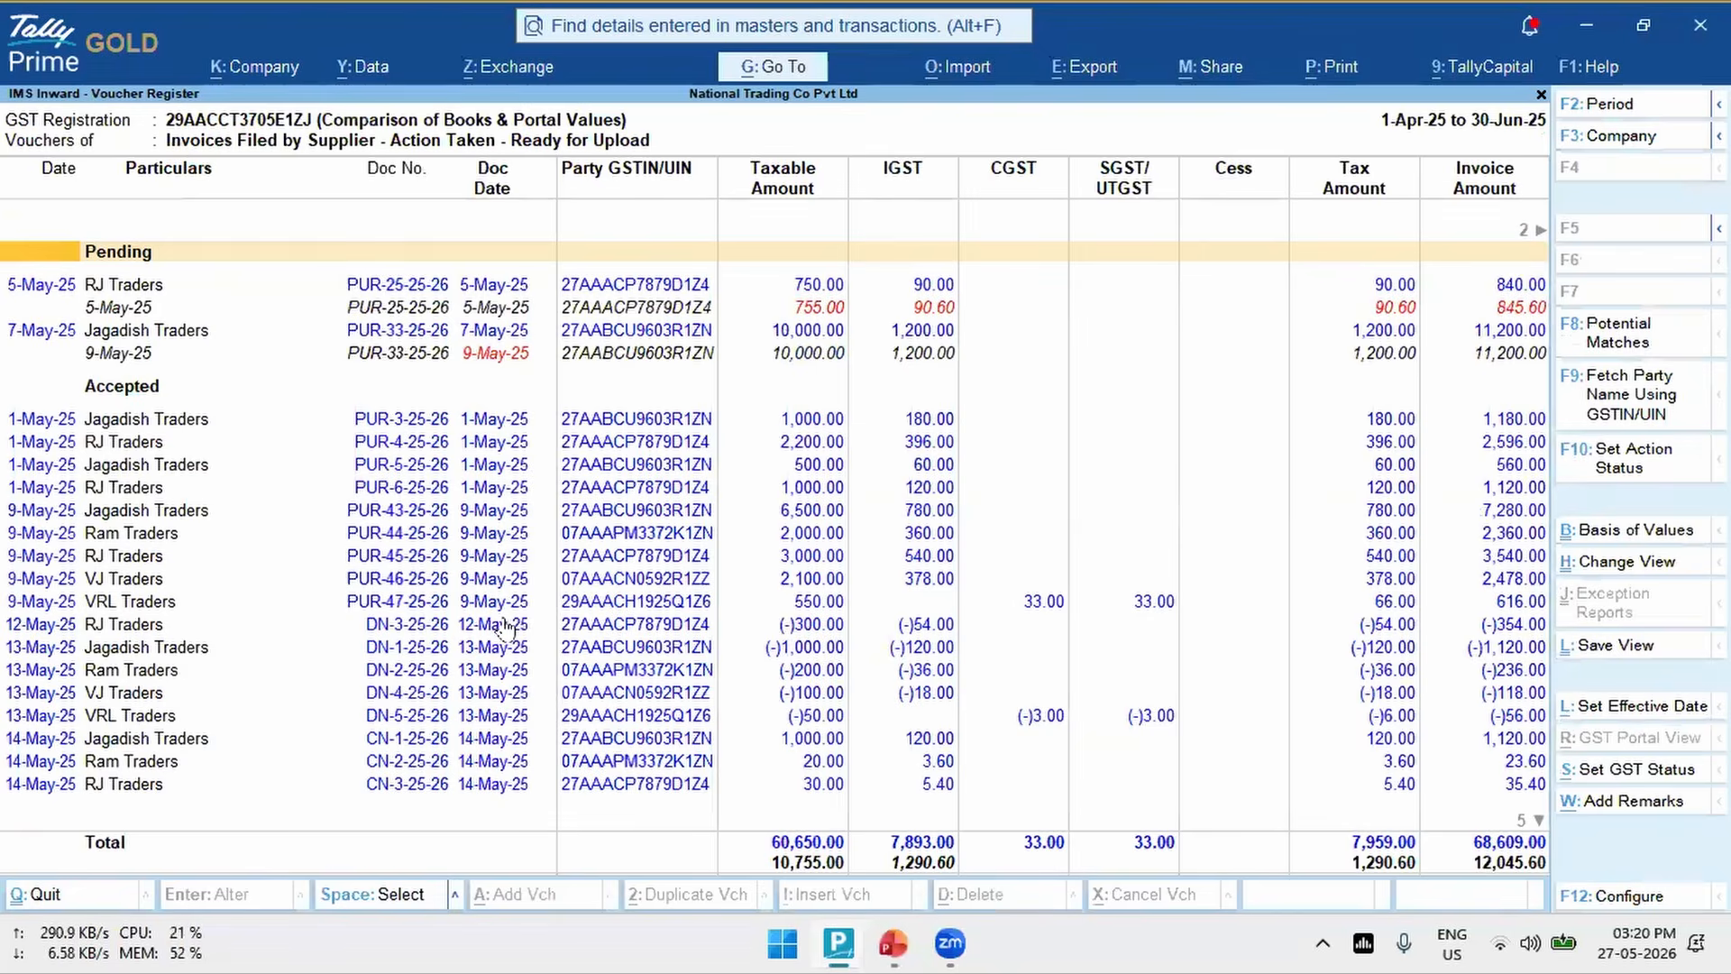
- Reset the IMS action of Pending vouchers PUR-25-25-26 and PUR-33-25-26 to No Action, without remarks
key(Down)
key(space)
key(space)
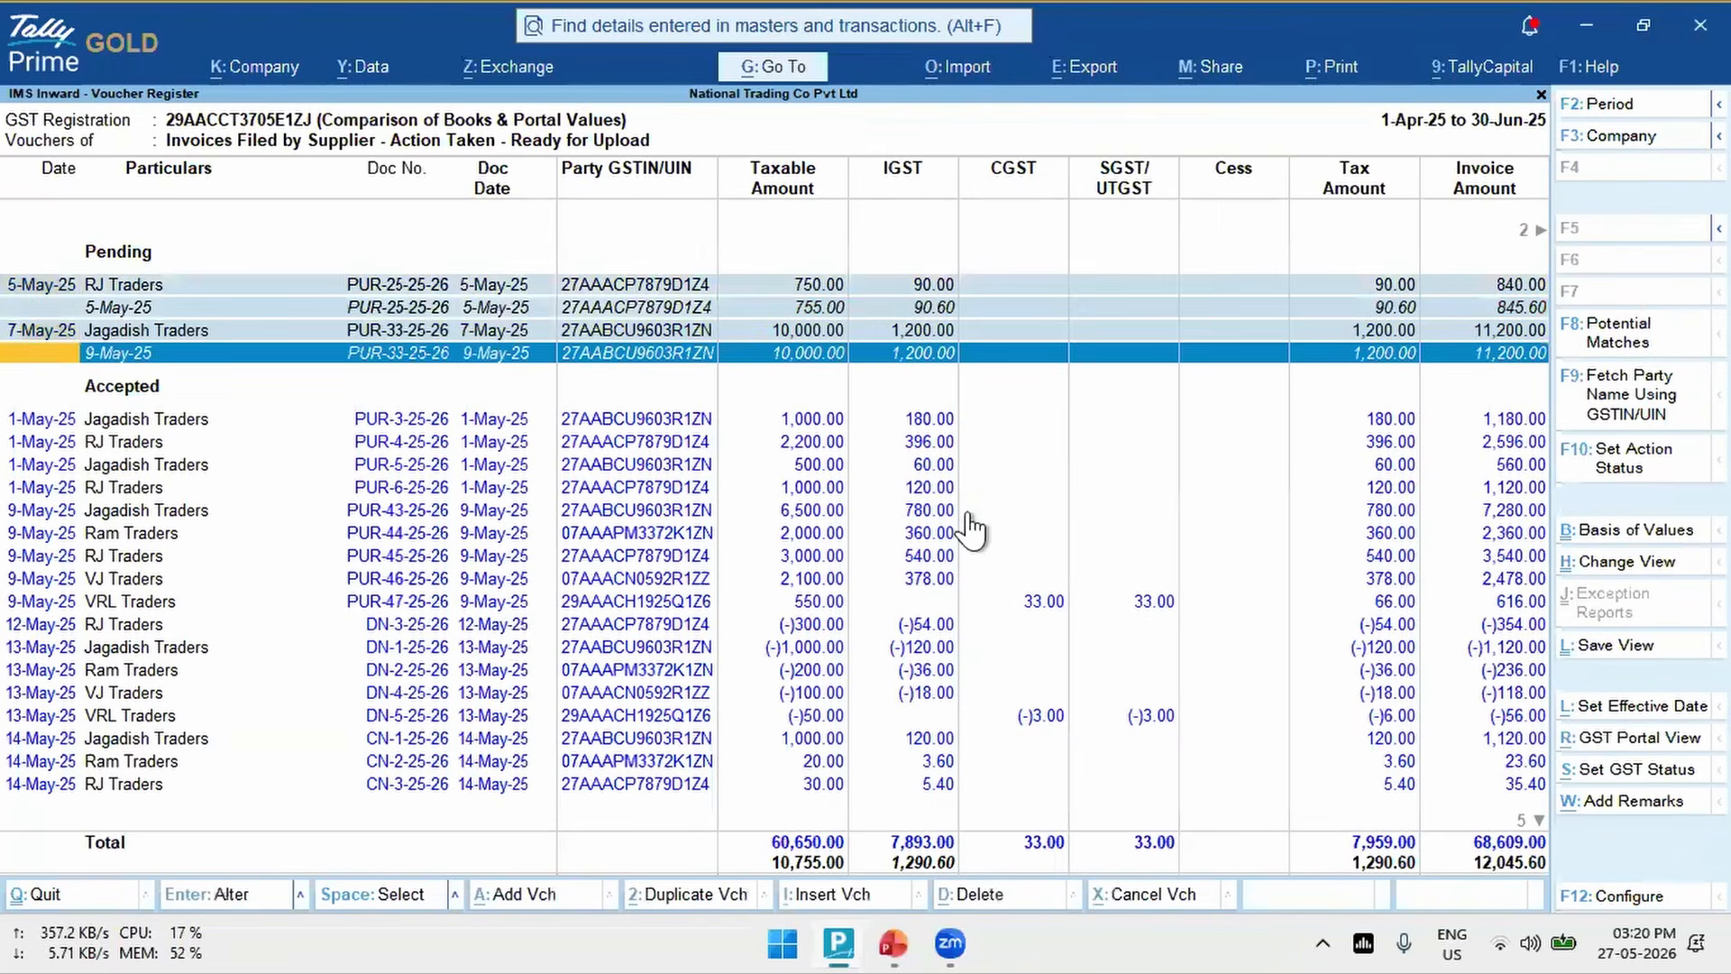
click(1635, 457)
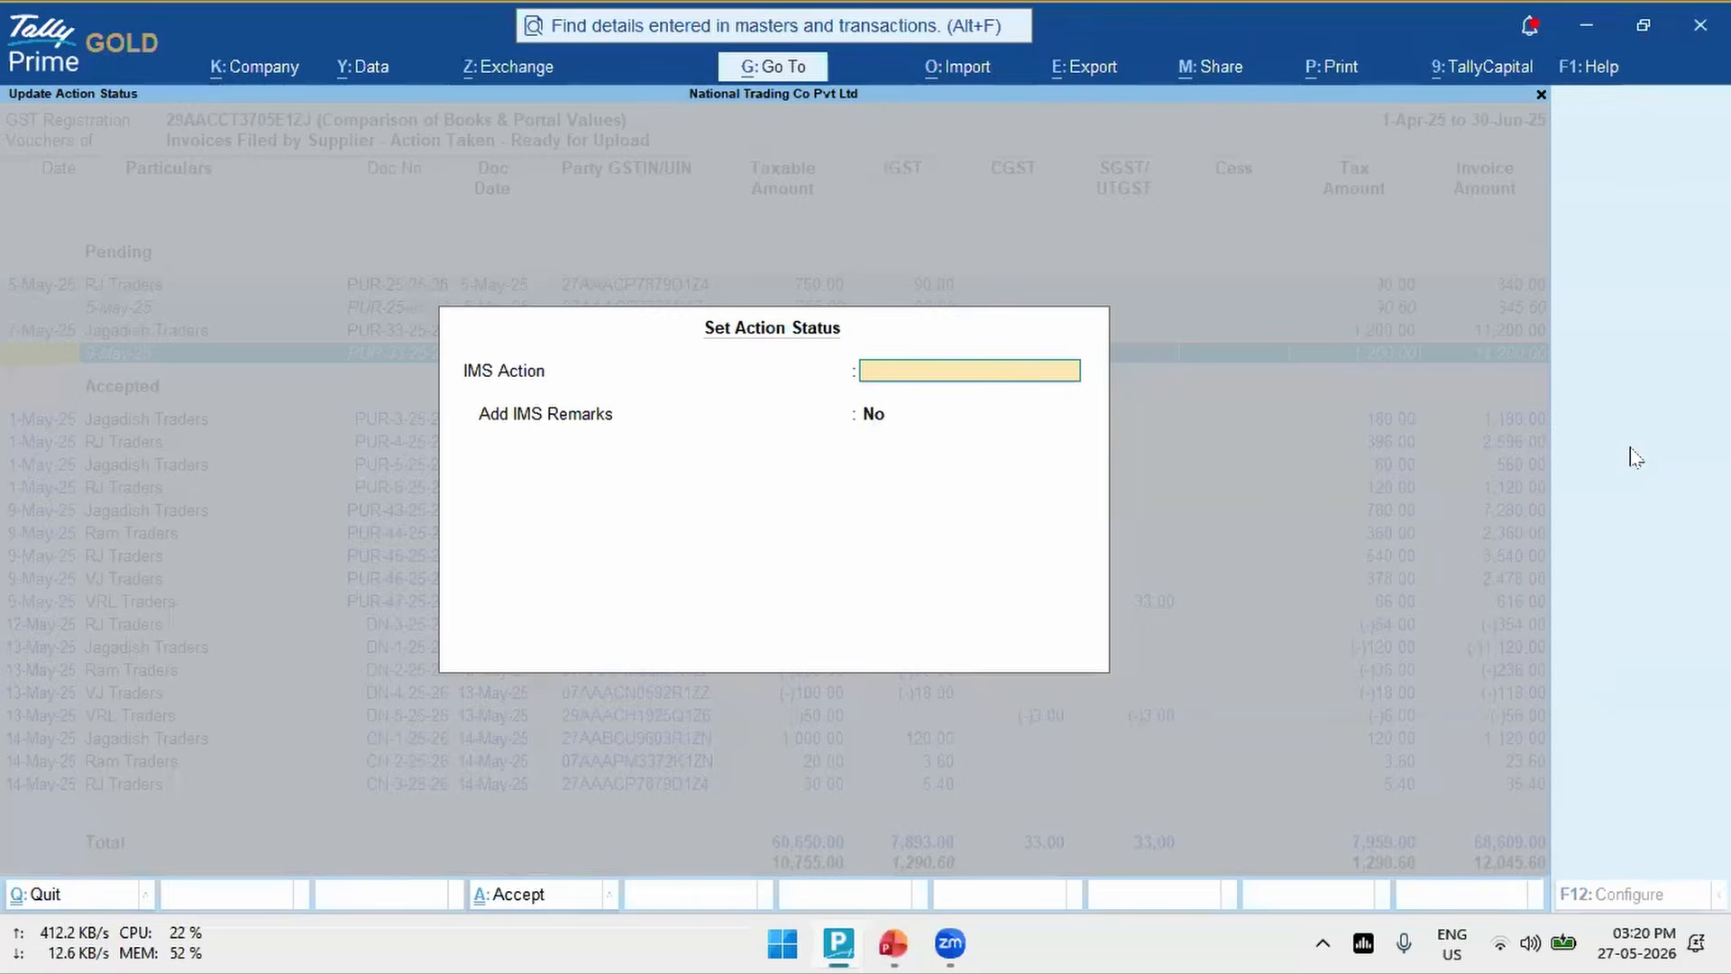
key(Down)
key(Down)
key(Down)
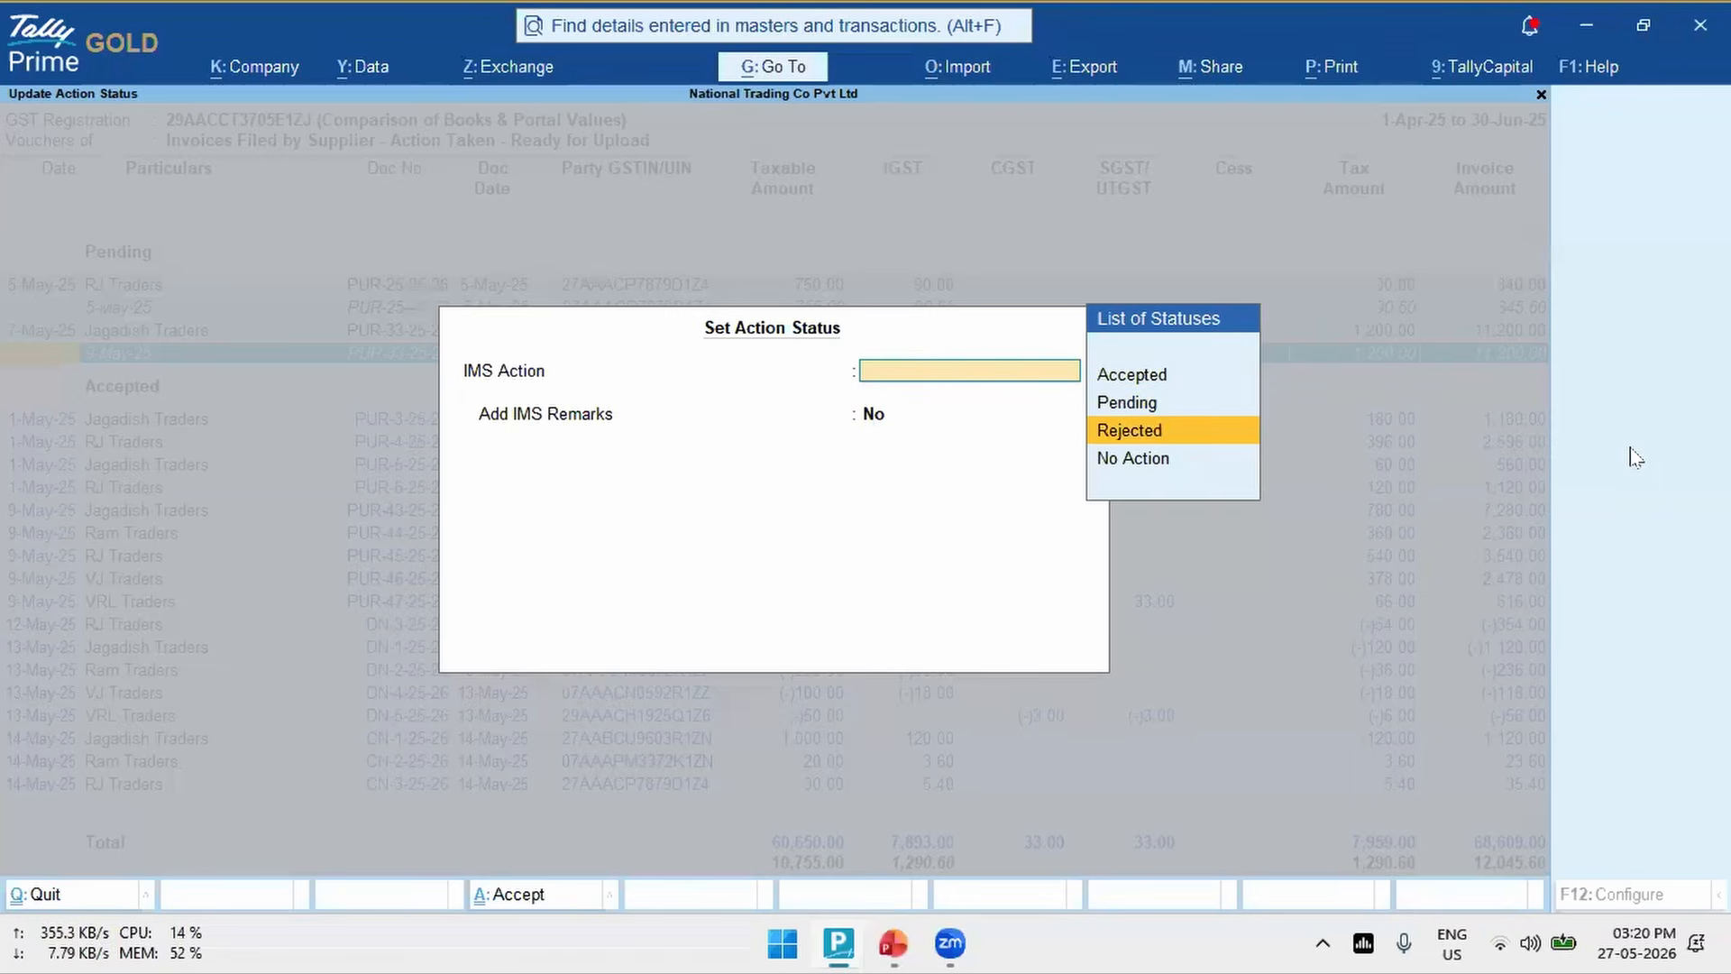
key(Down)
key(Return)
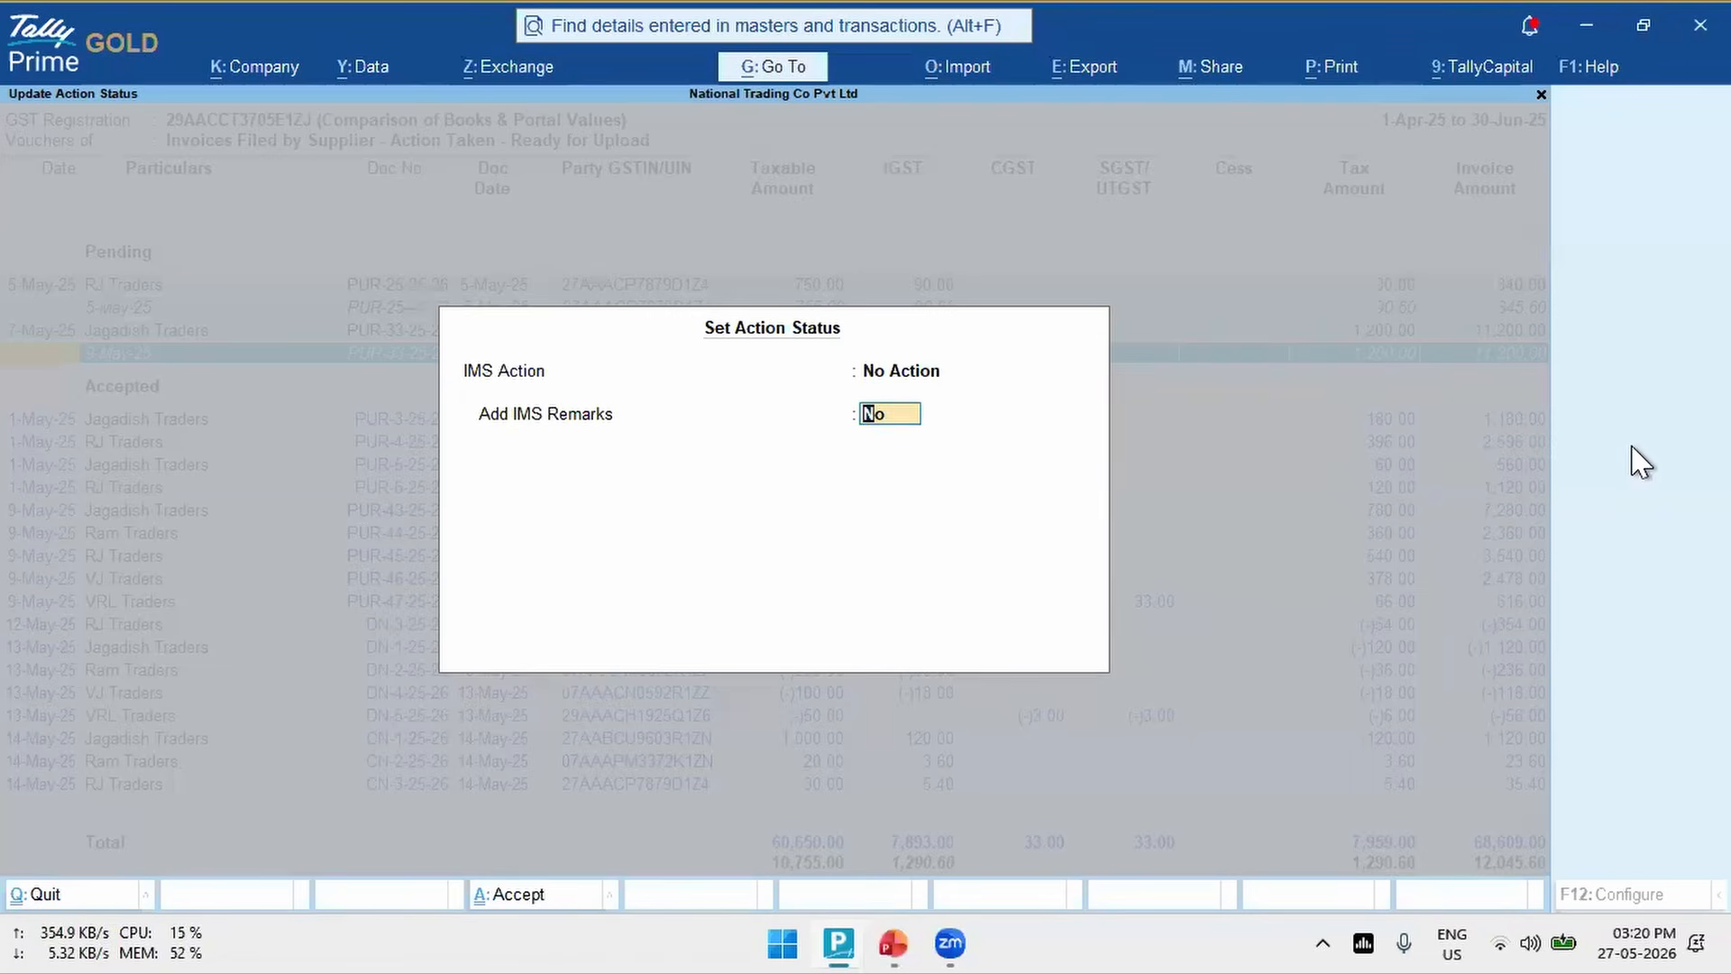
key(Return)
key(Return)
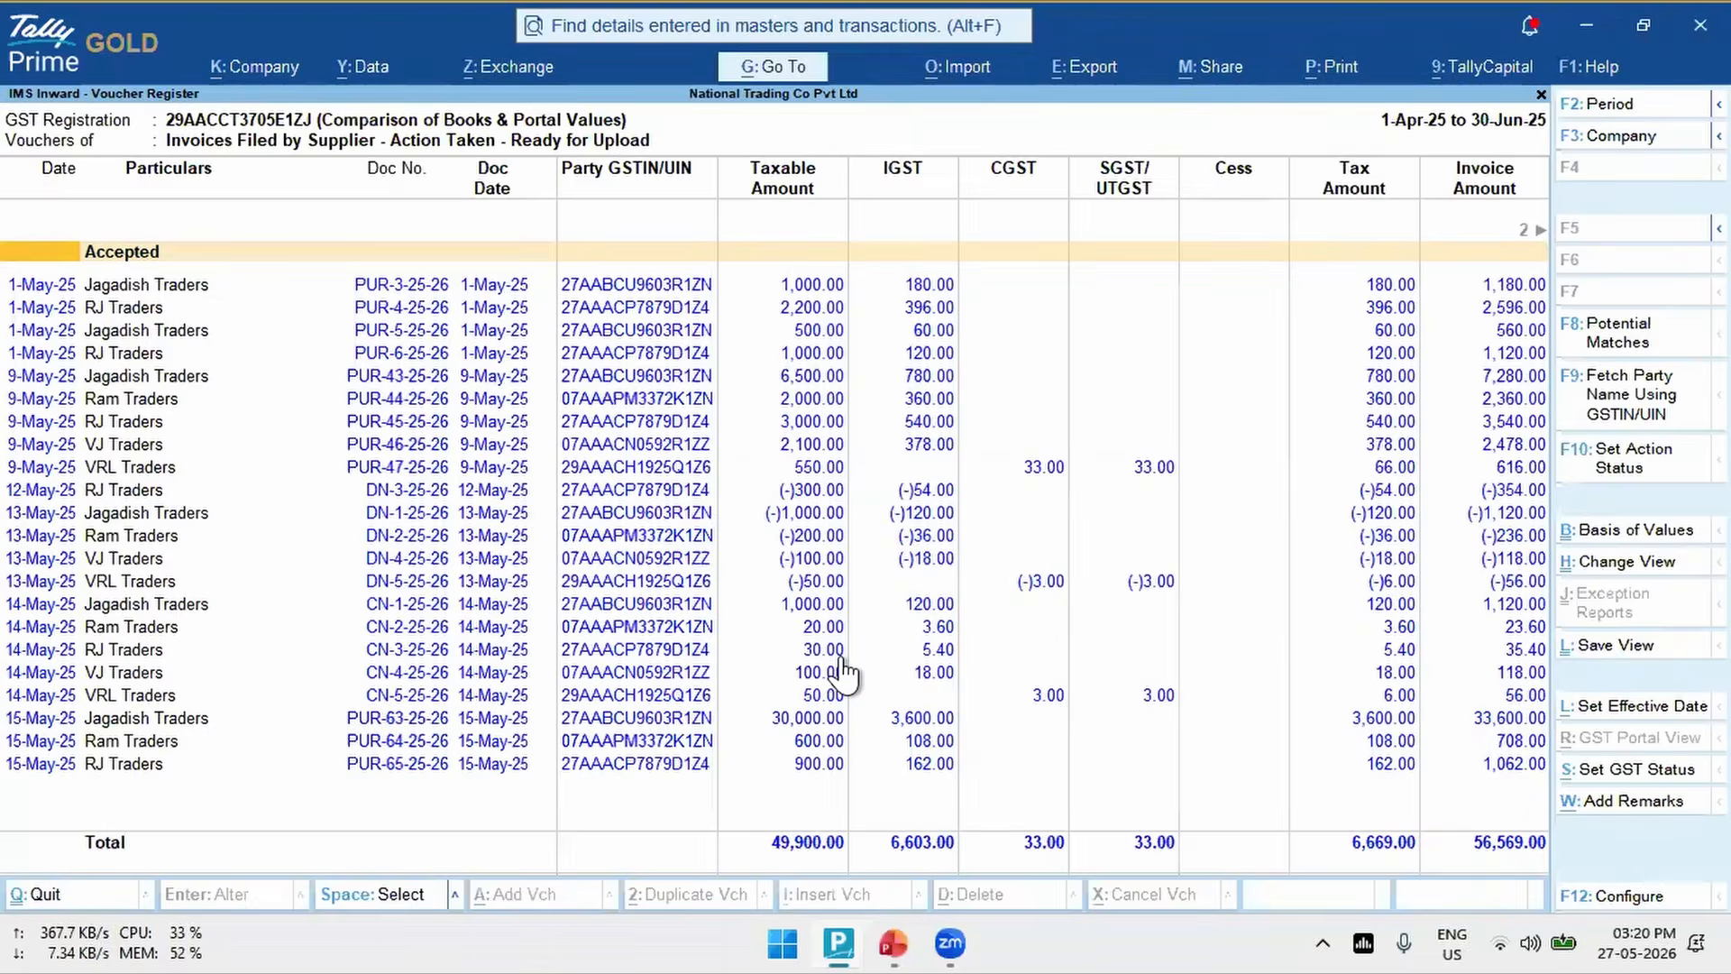
- Return to the Action Required vouchers filed by suppliers and go to the first voucher in the Mismatched group
key(Escape)
key(Down)
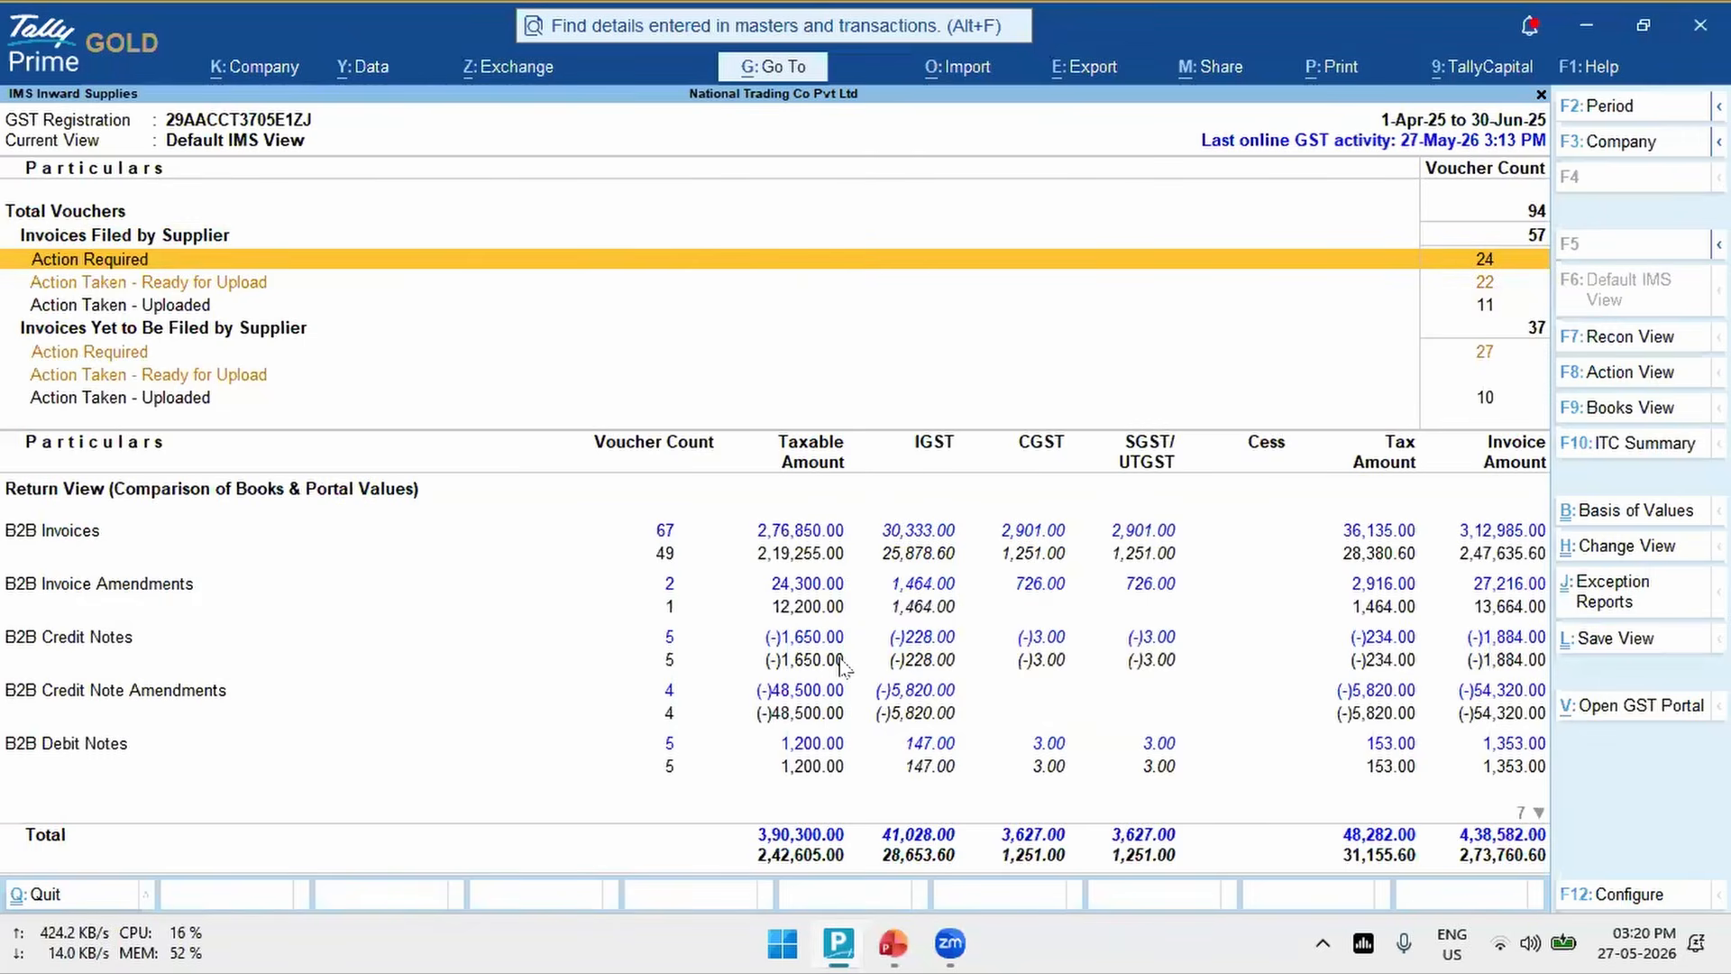
key(Return)
key(Down)
key(Down)
key(Down)
key(Down)
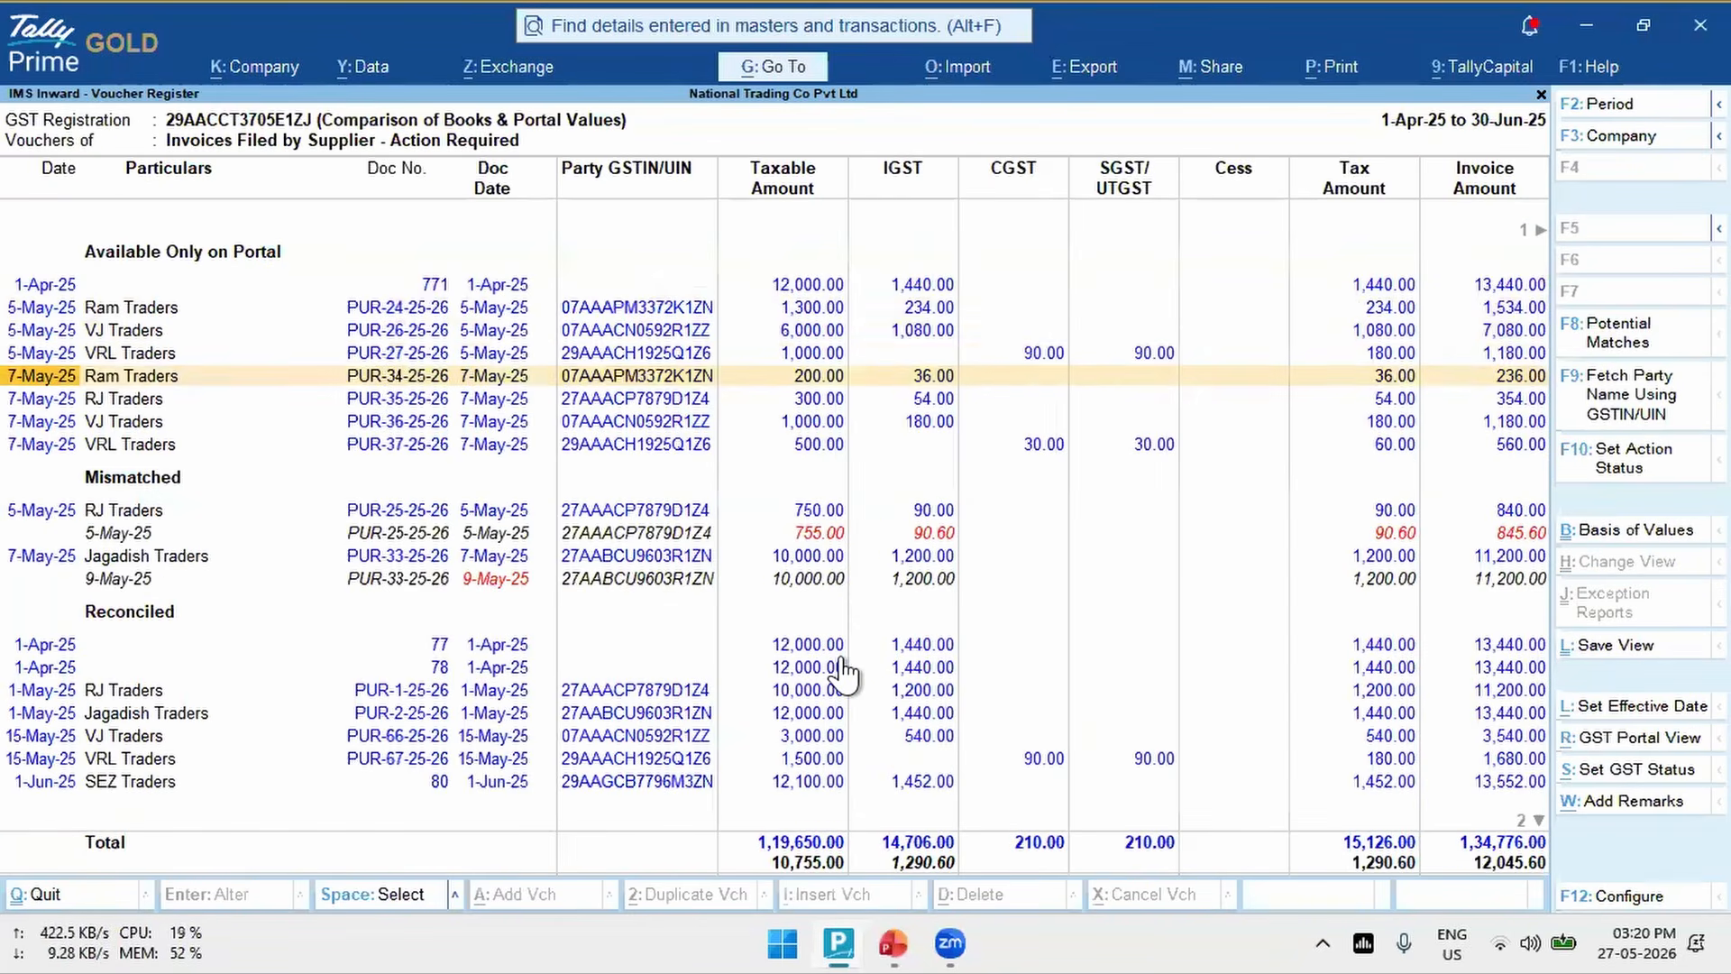
key(Down)
key(Down)
key(Down)
key(Down)
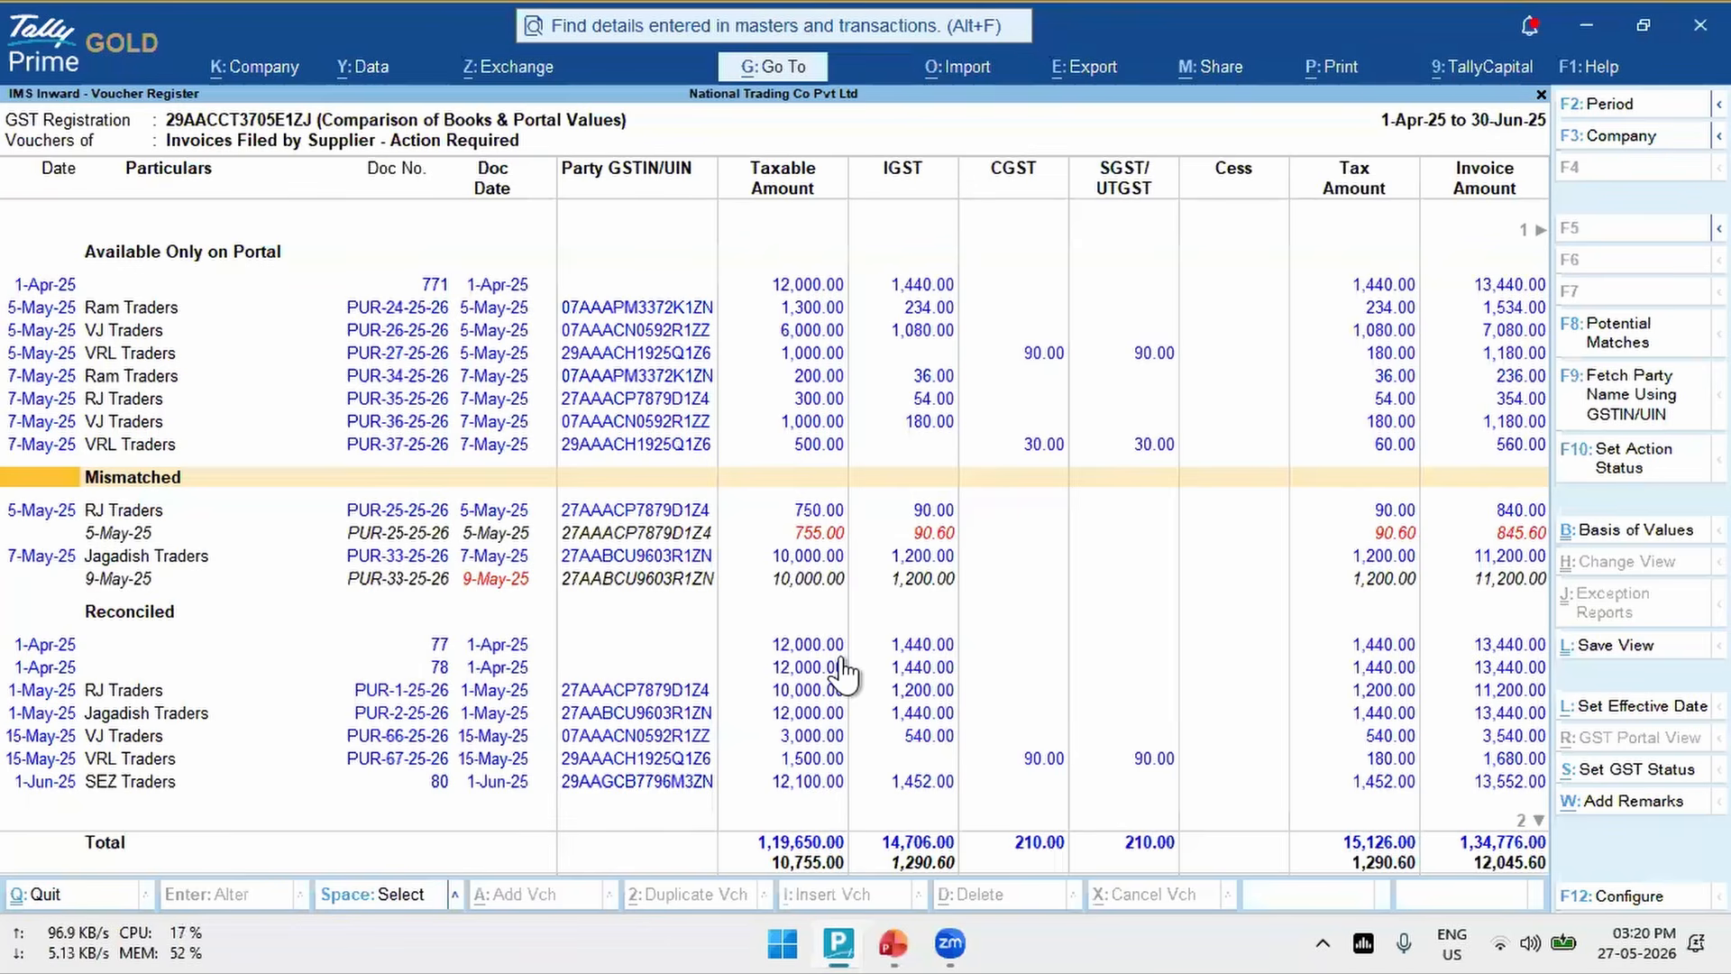
key(Down)
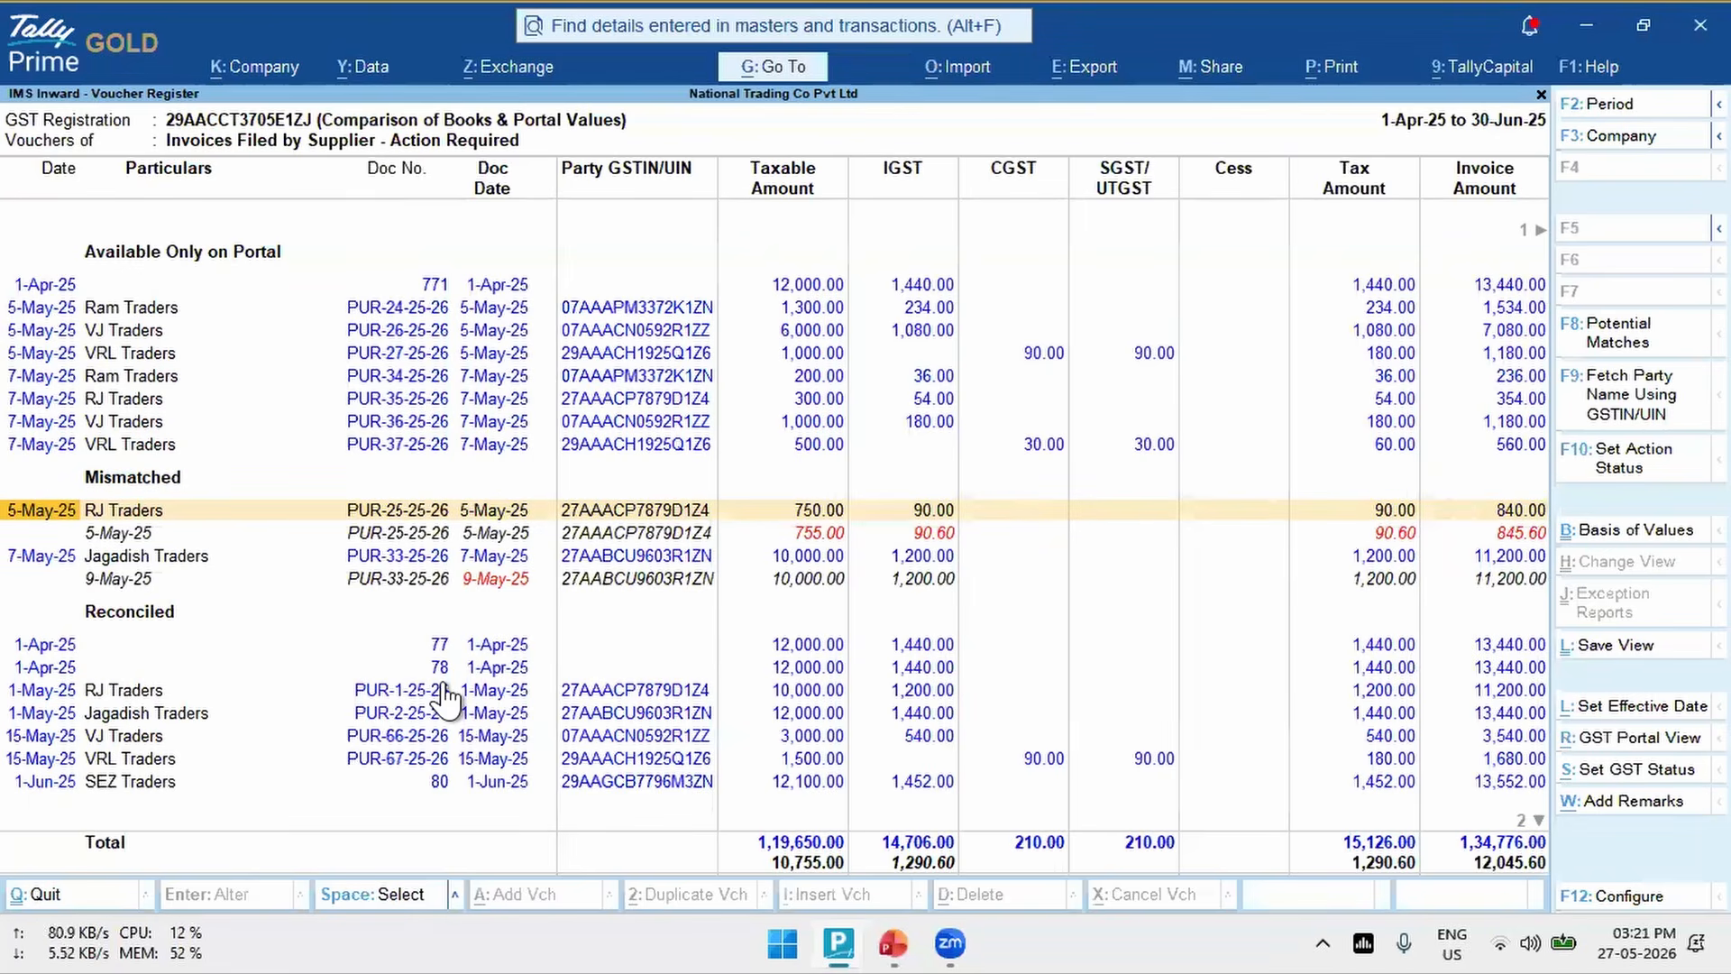
- Compare the books and portal taxable amount and IGST of mismatched voucher PUR-25-25-26
key(Up)
key(Down)
click(683, 539)
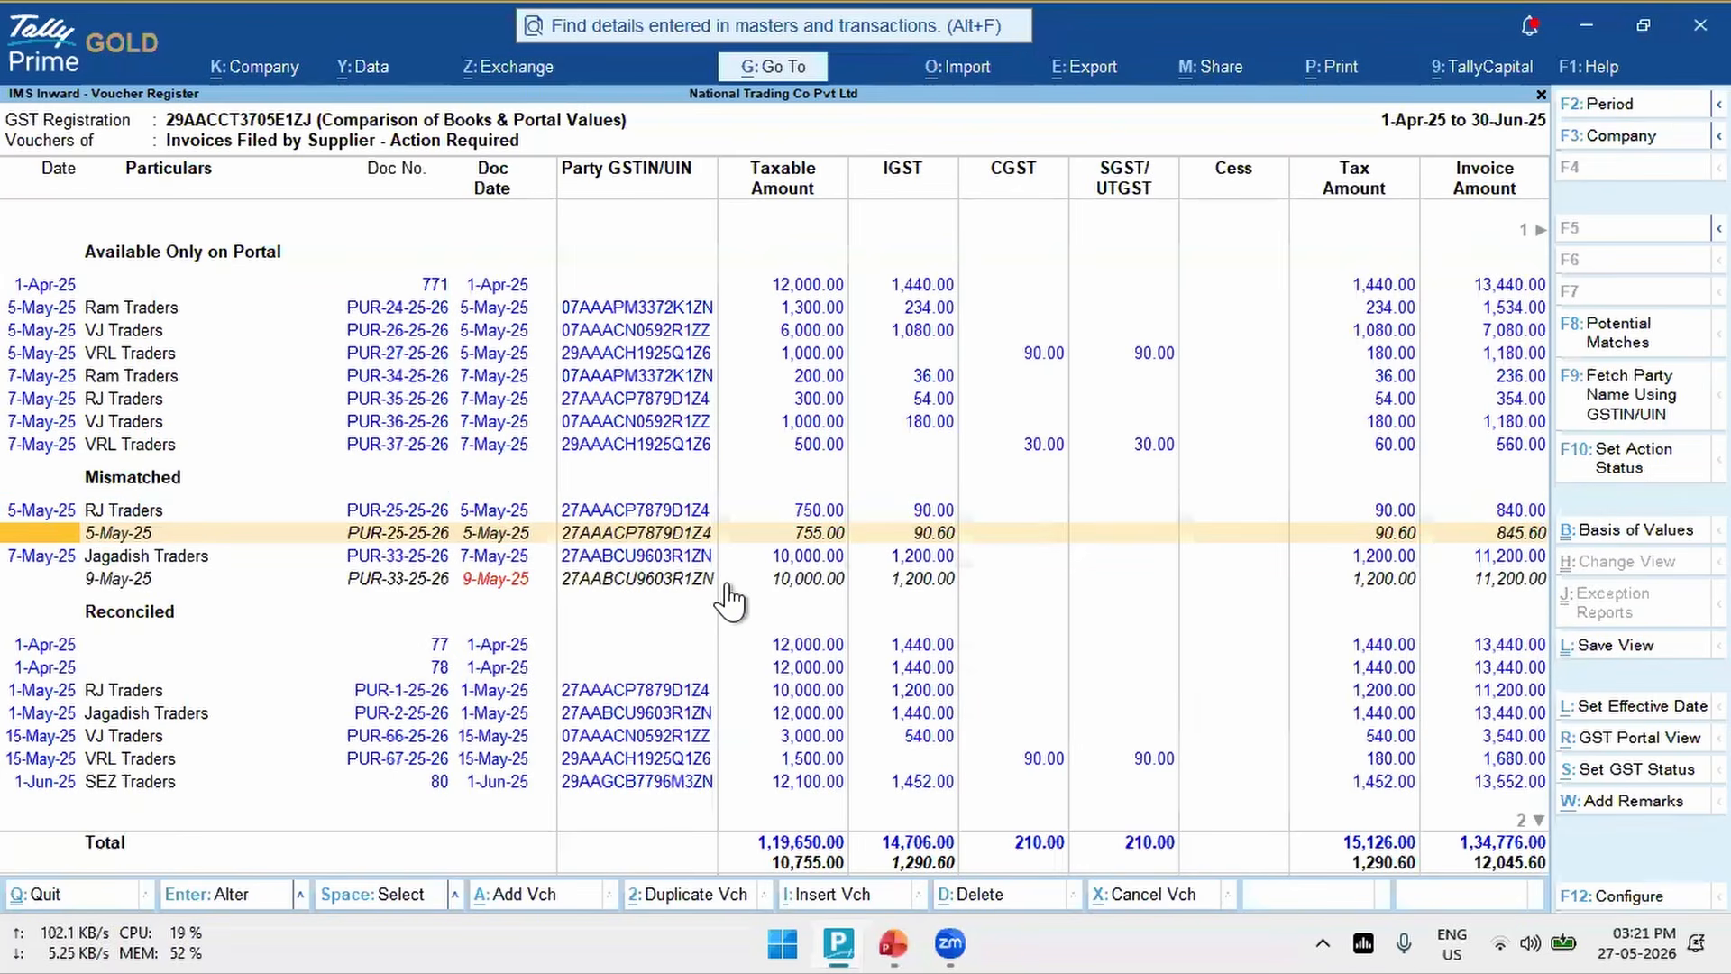
key(Up)
key(Down)
key(Up)
key(Down)
key(Up)
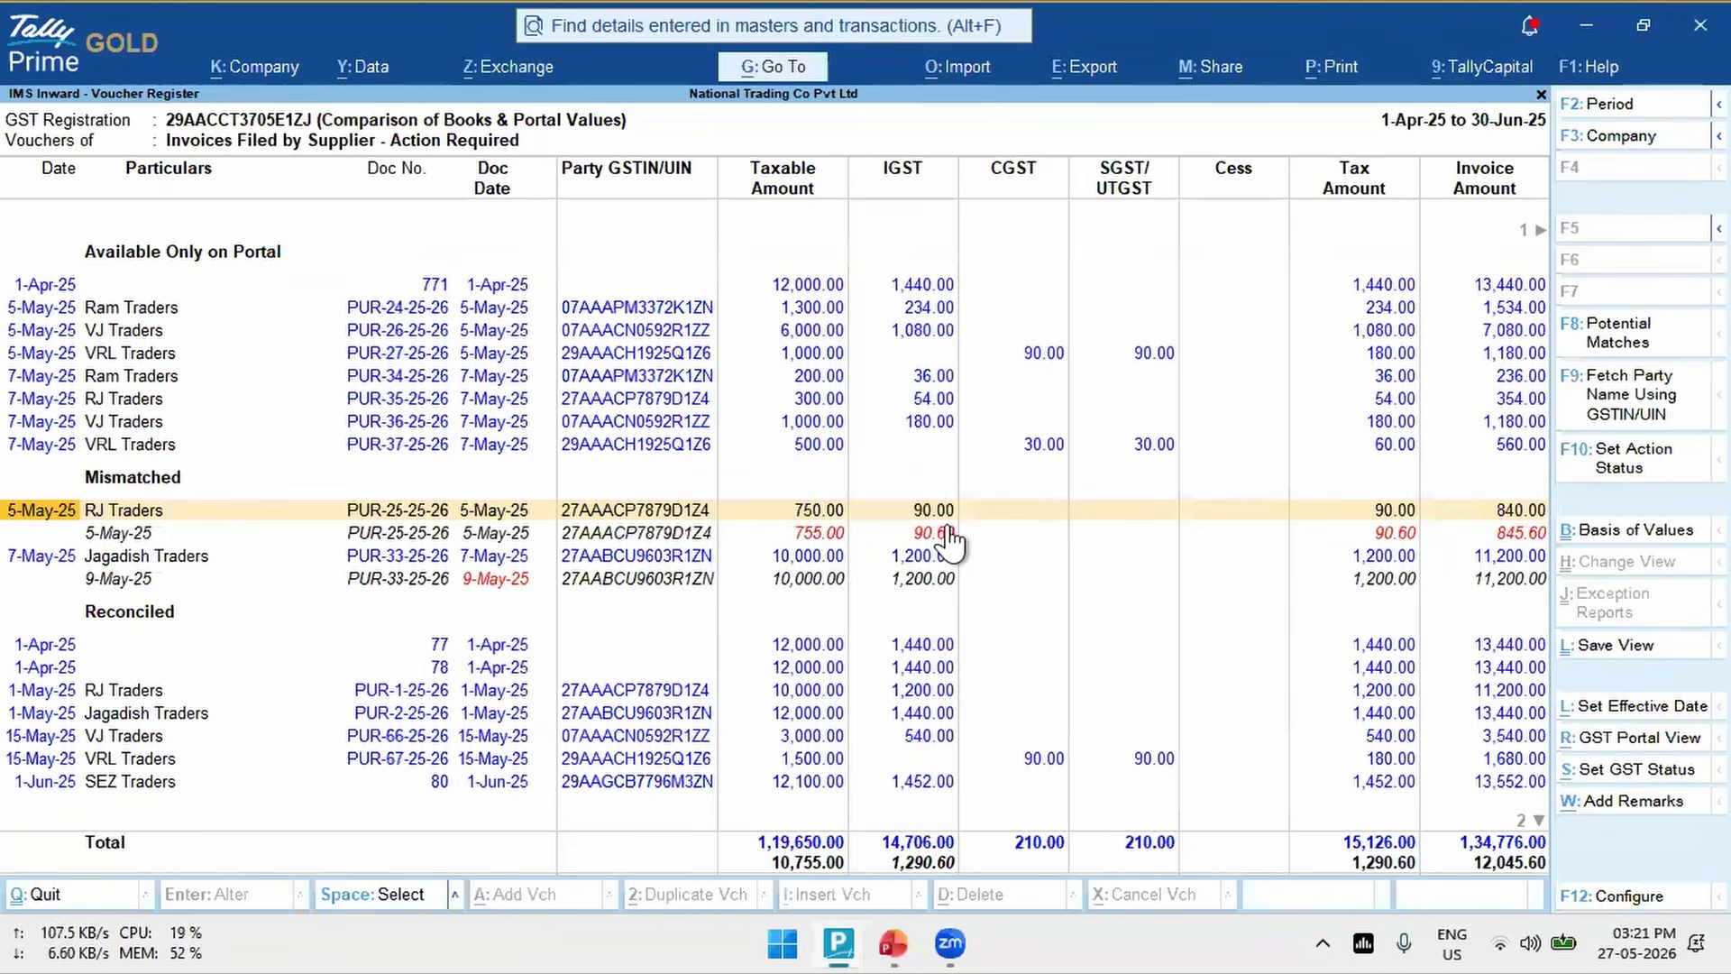
- Compare the books and portal document dates of mismatched voucher PUR-33-25-26
click(480, 581)
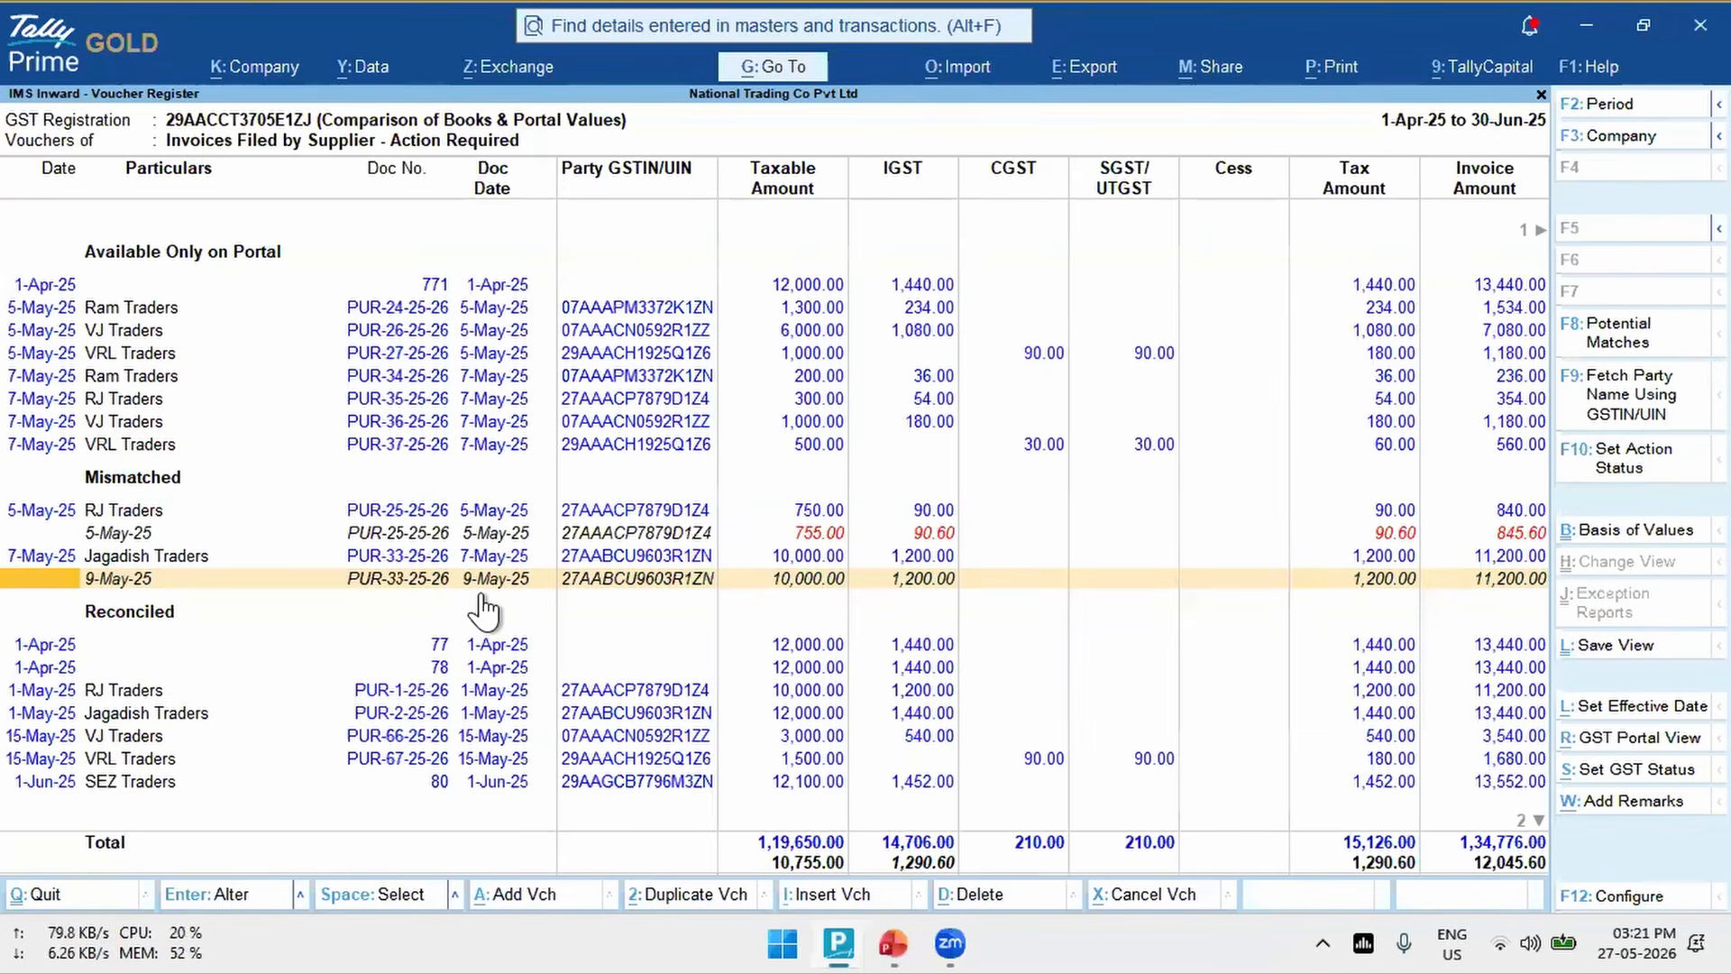
key(Up)
key(Down)
key(Up)
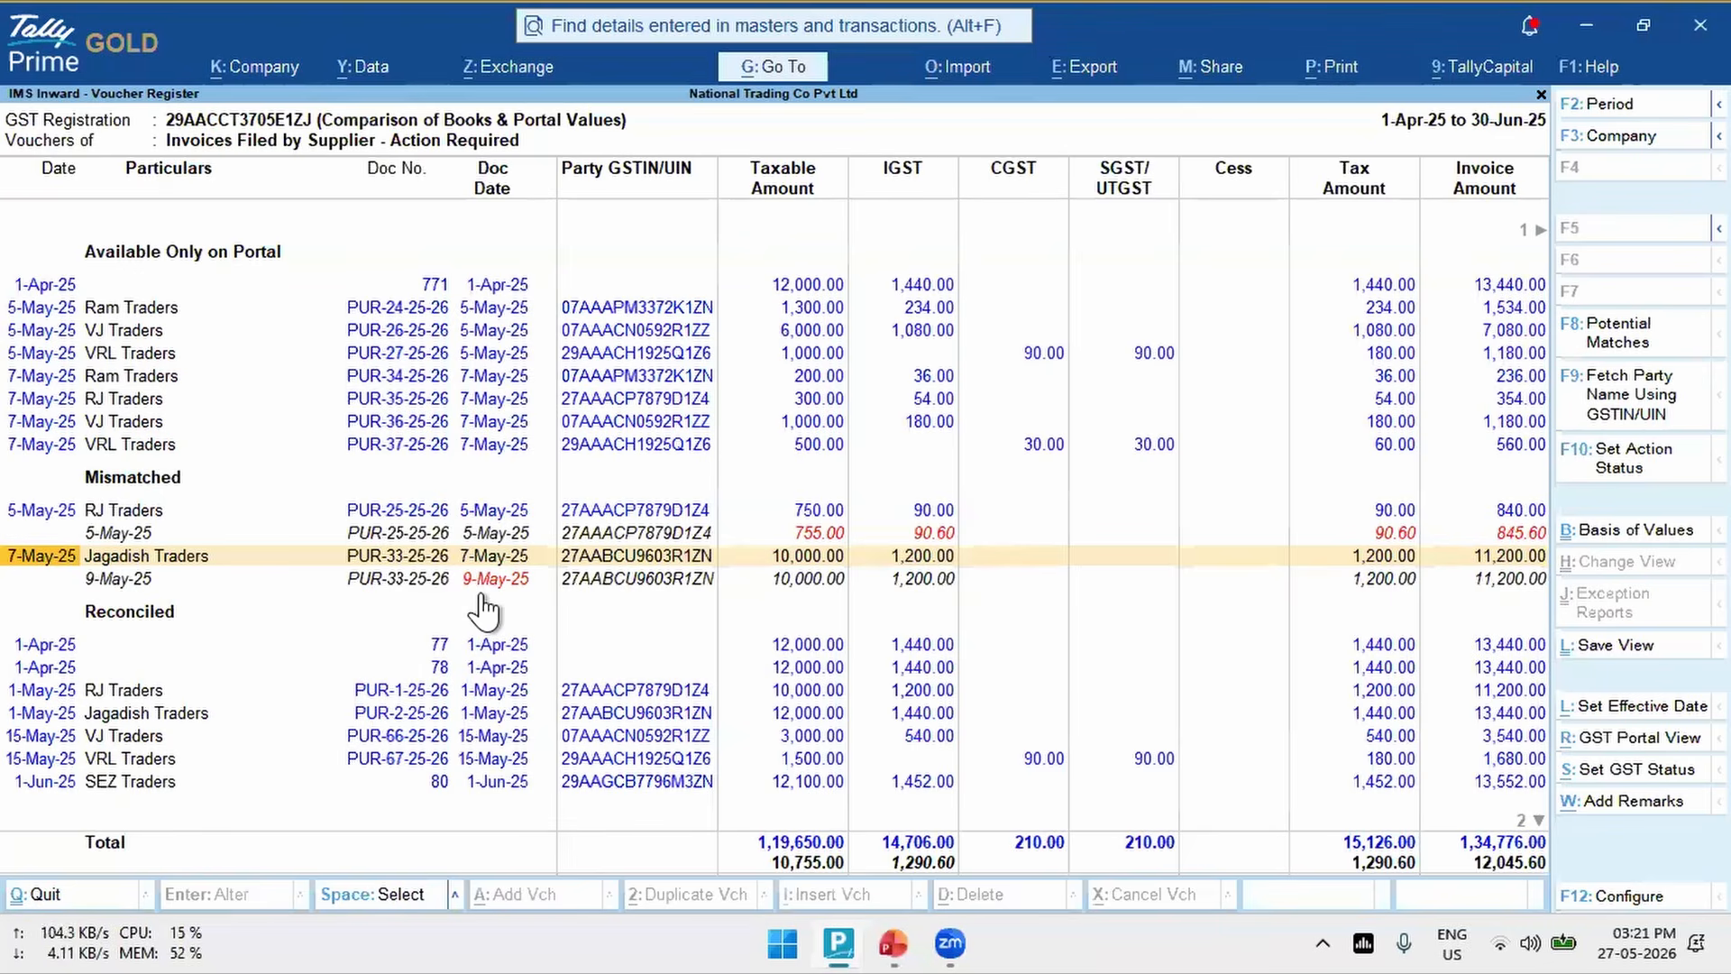
key(Down)
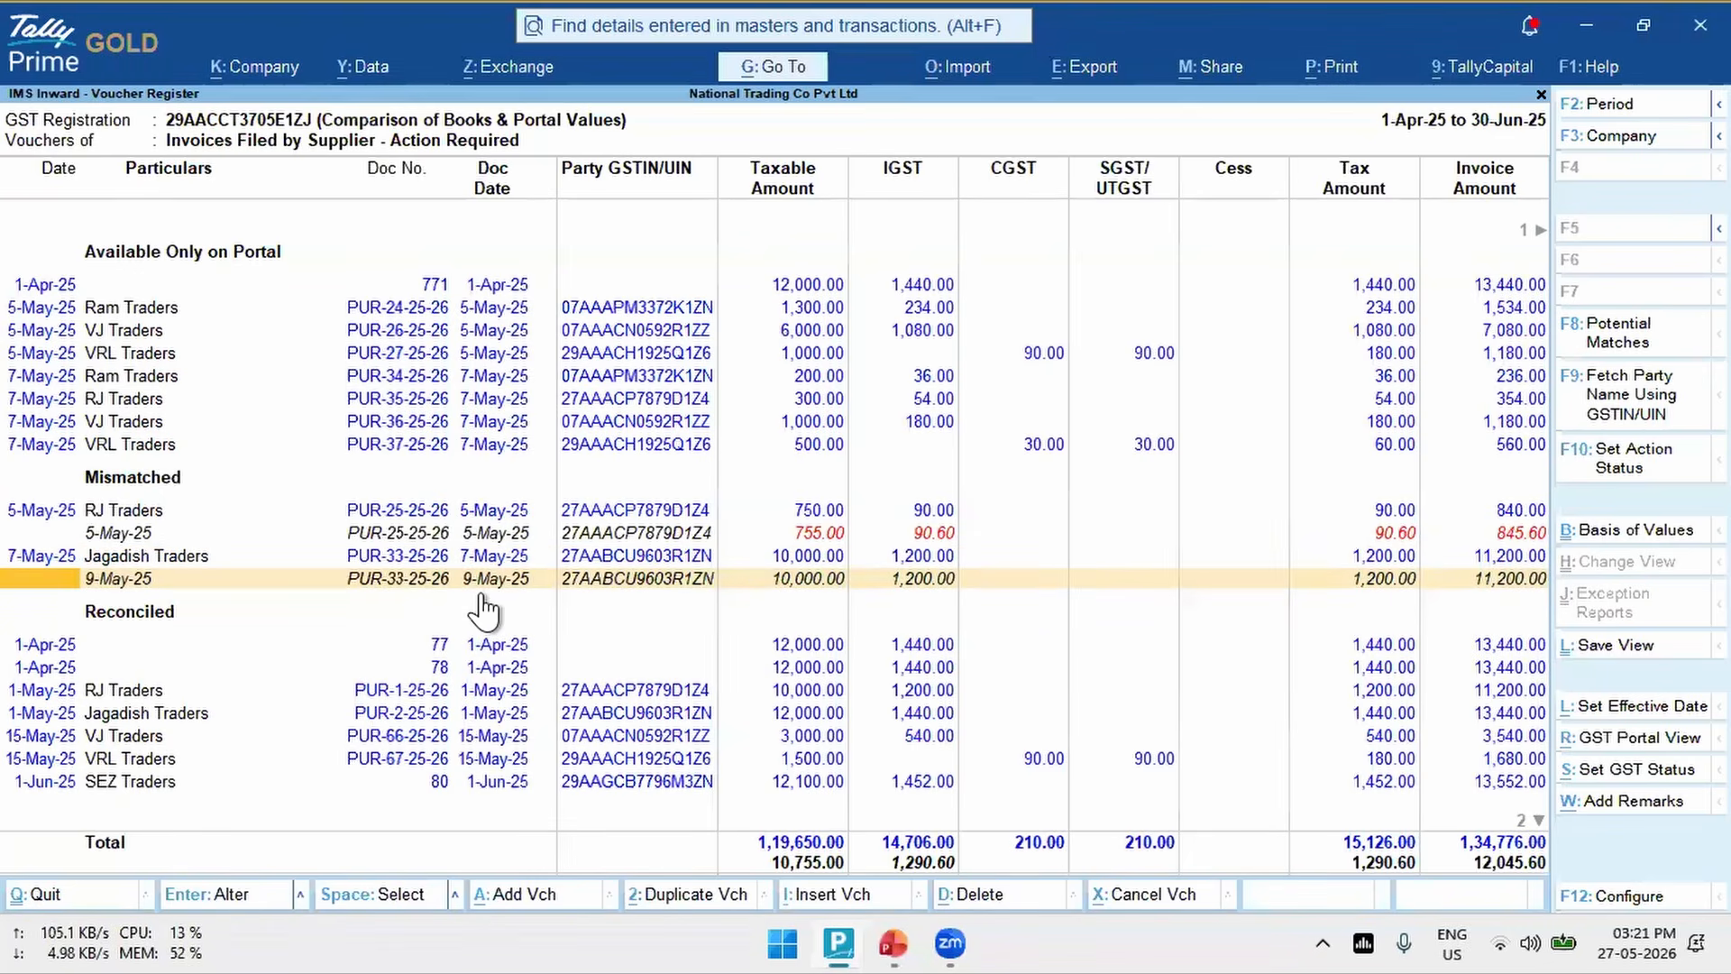
key(Up)
key(Up)
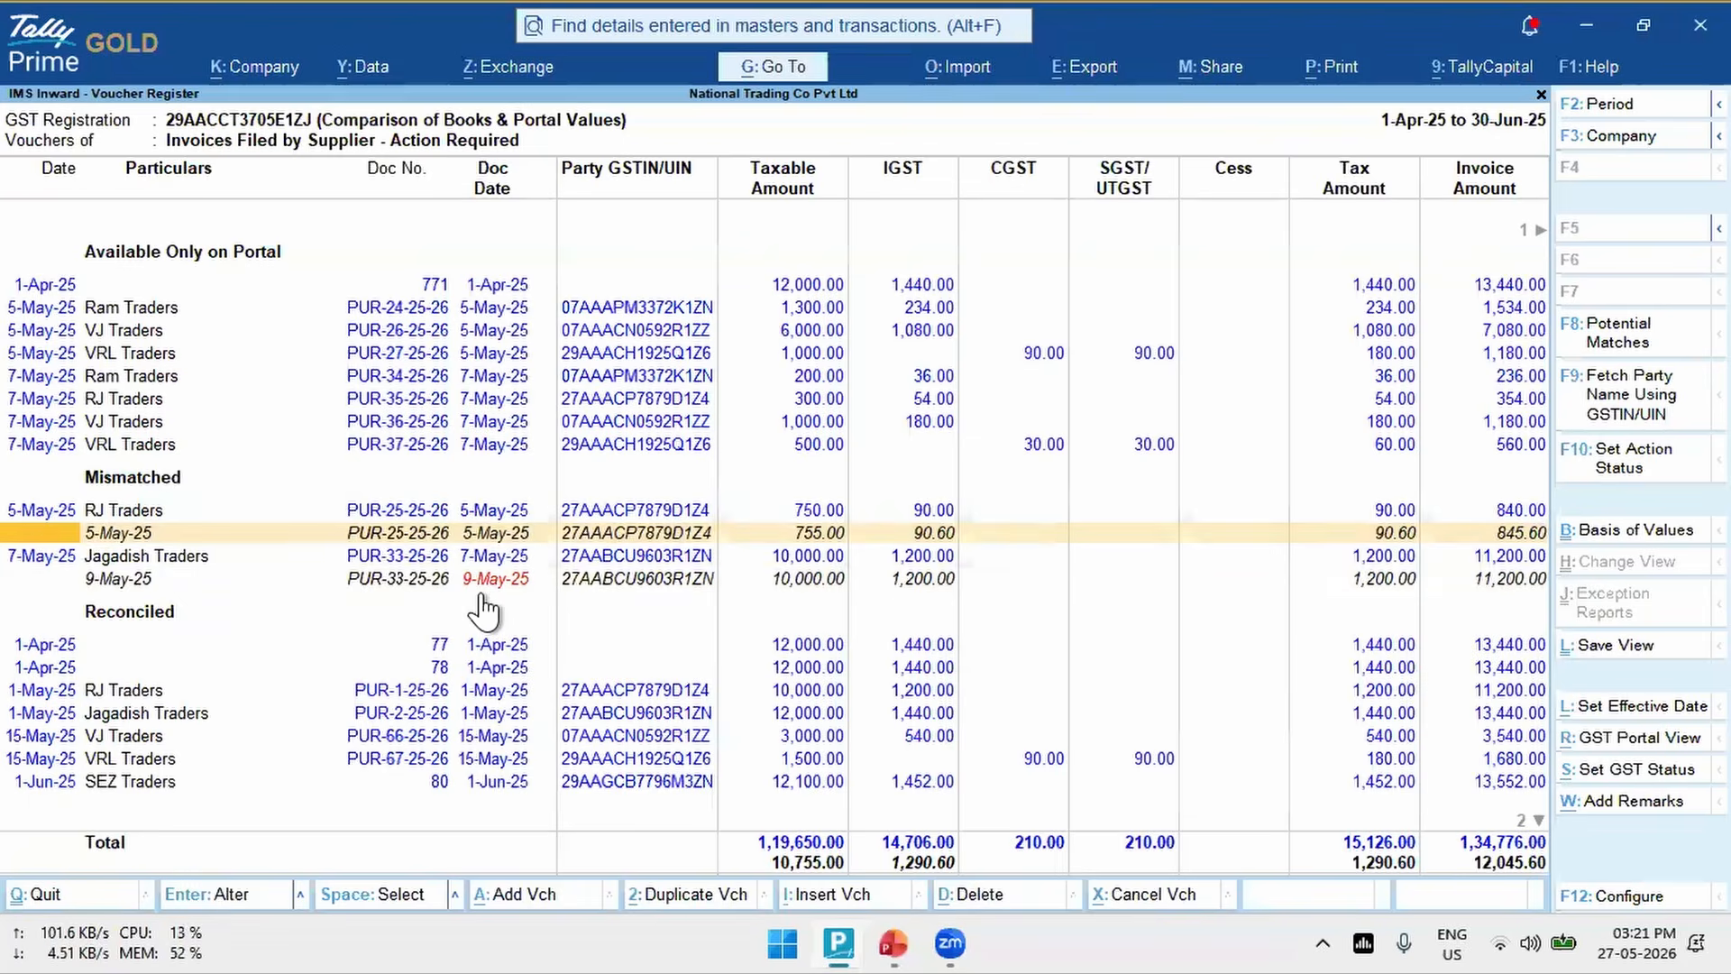
- Set both the voucher date and the supplier invoice date of mismatched purchase PUR-33-25-26 to 7-May-25 and save it
key(Down)
key(Down)
key(Return)
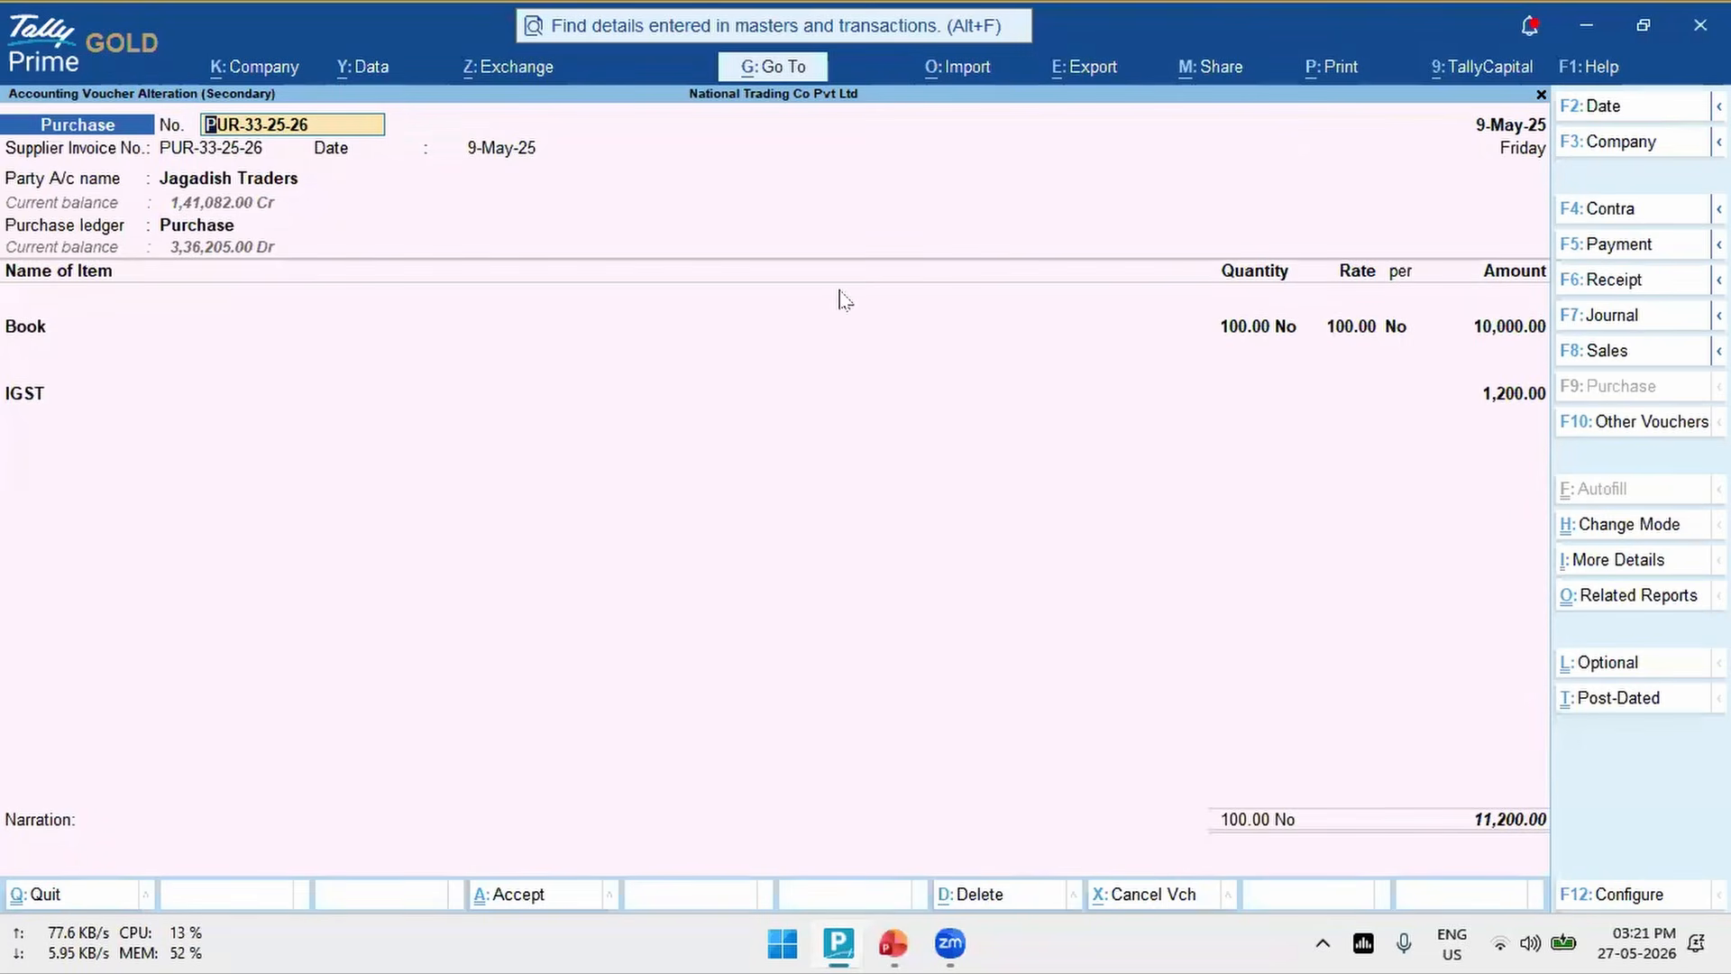
key(F2)
text(7.)
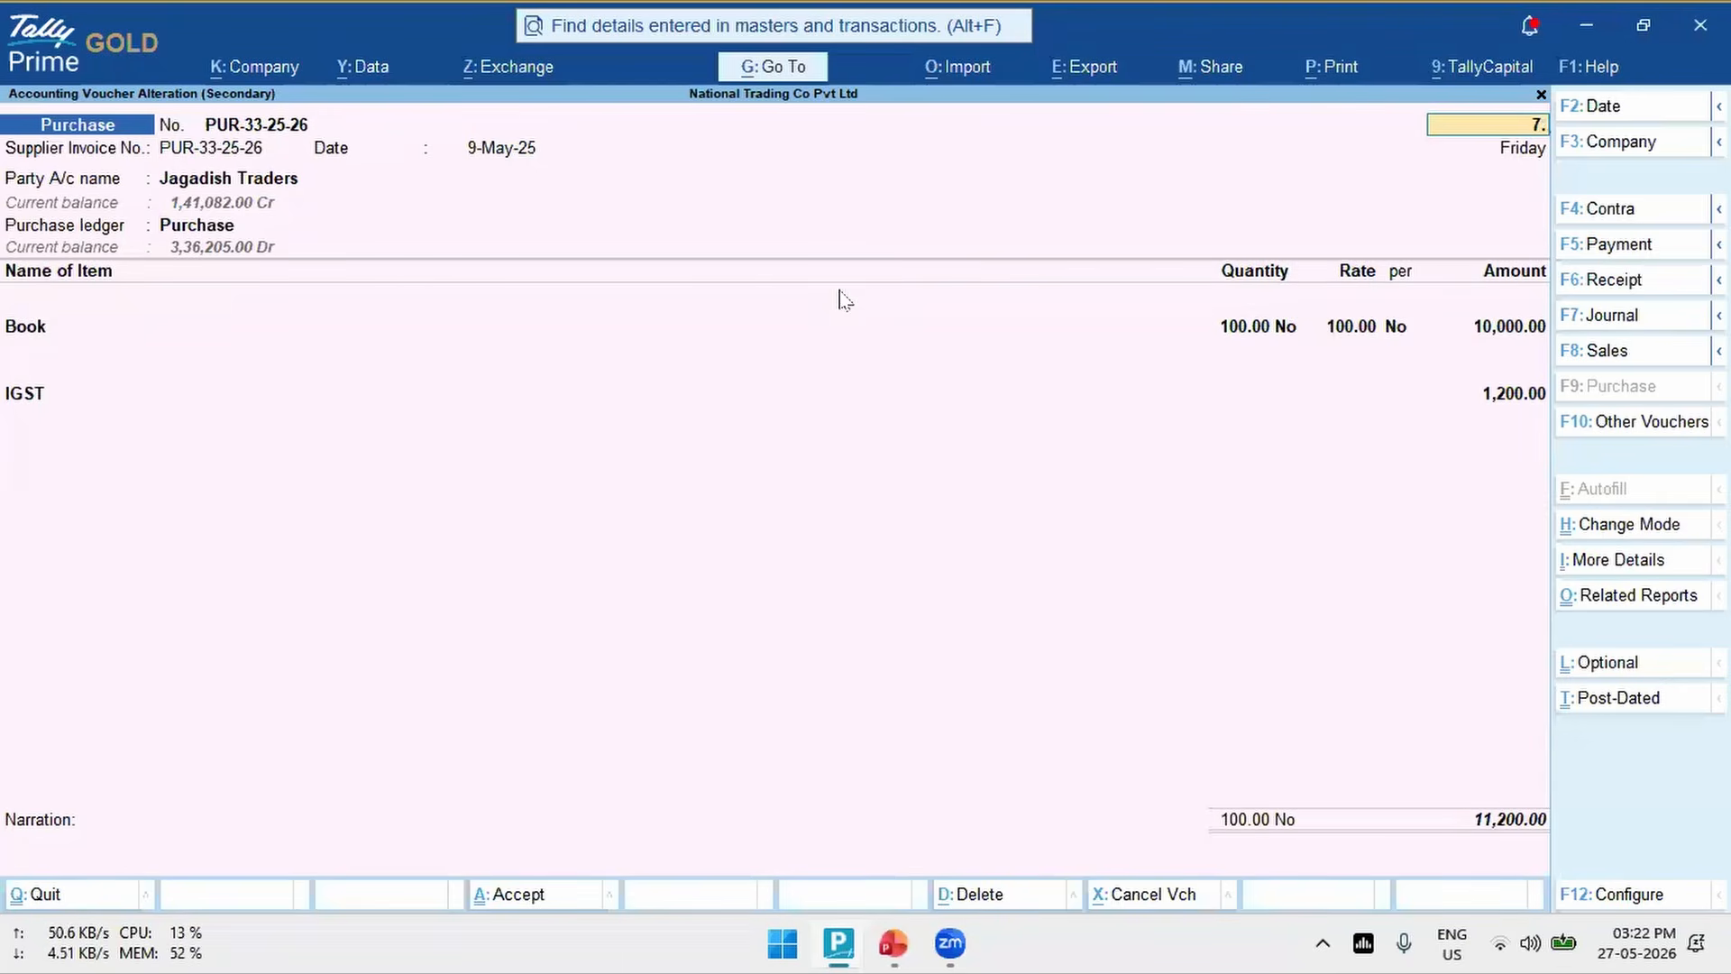
key(Return)
key(Return)
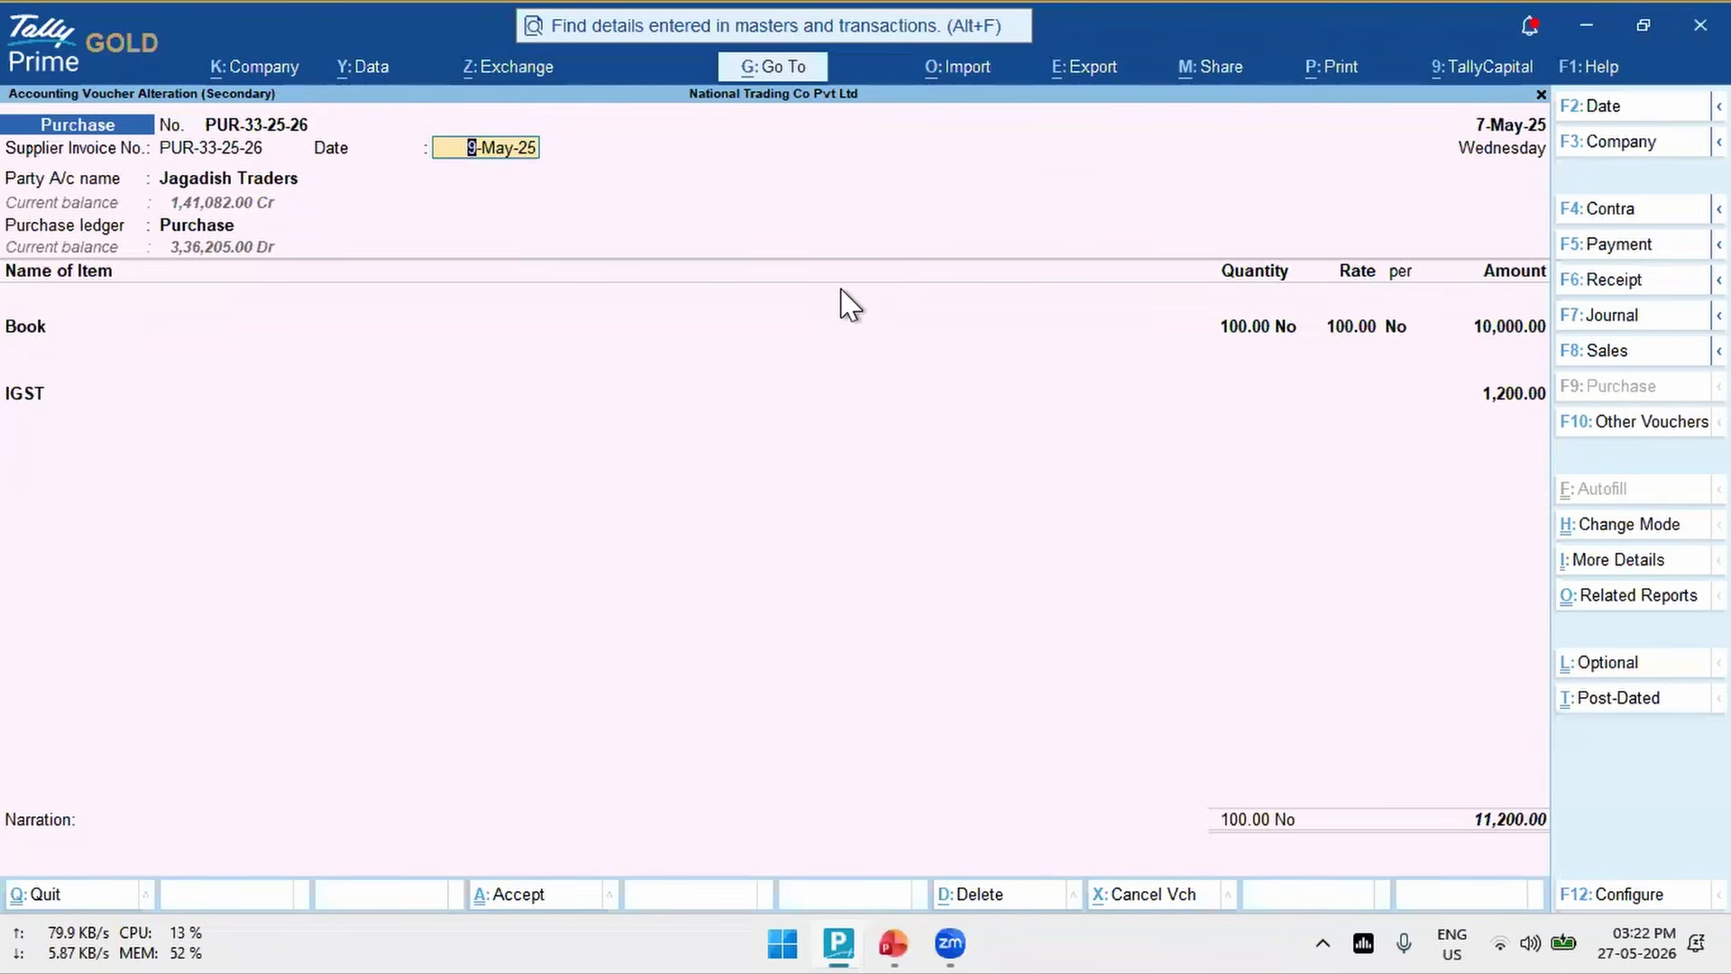
text(7)
key(Return)
key(ctrl)
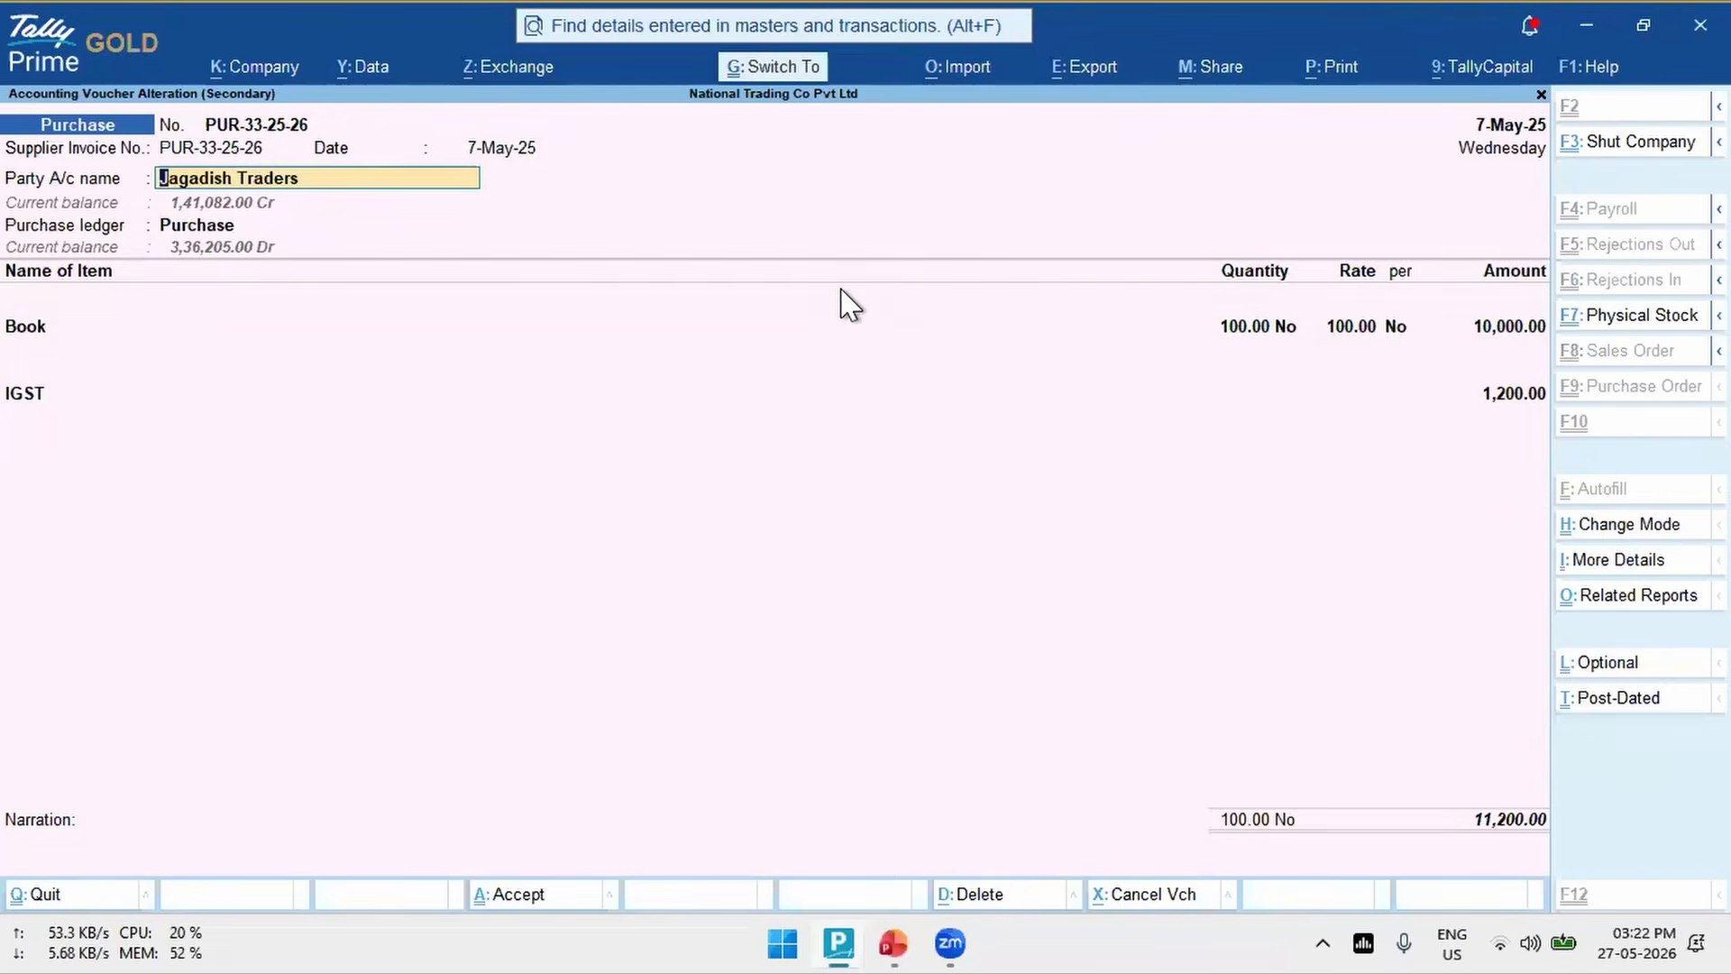
key(ctrl+a)
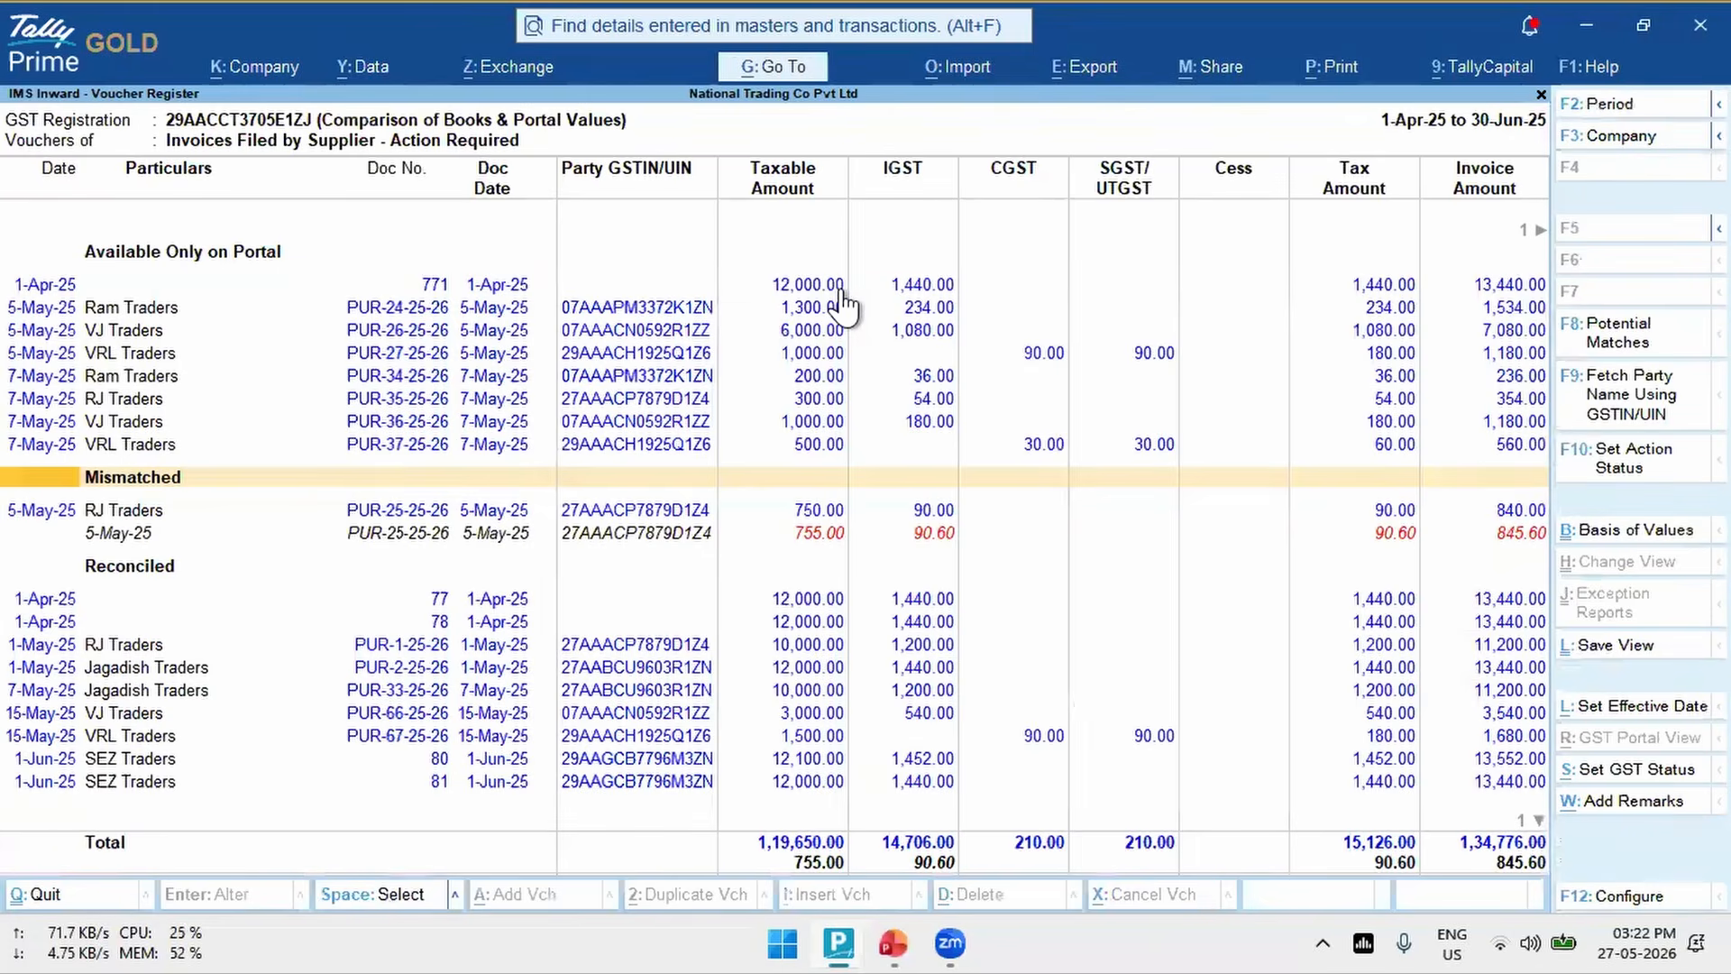
- Compare the portal and books amounts of mismatched RJ Traders voucher PUR-25-25-26
key(Down)
key(Down)
key(Down)
key(Up)
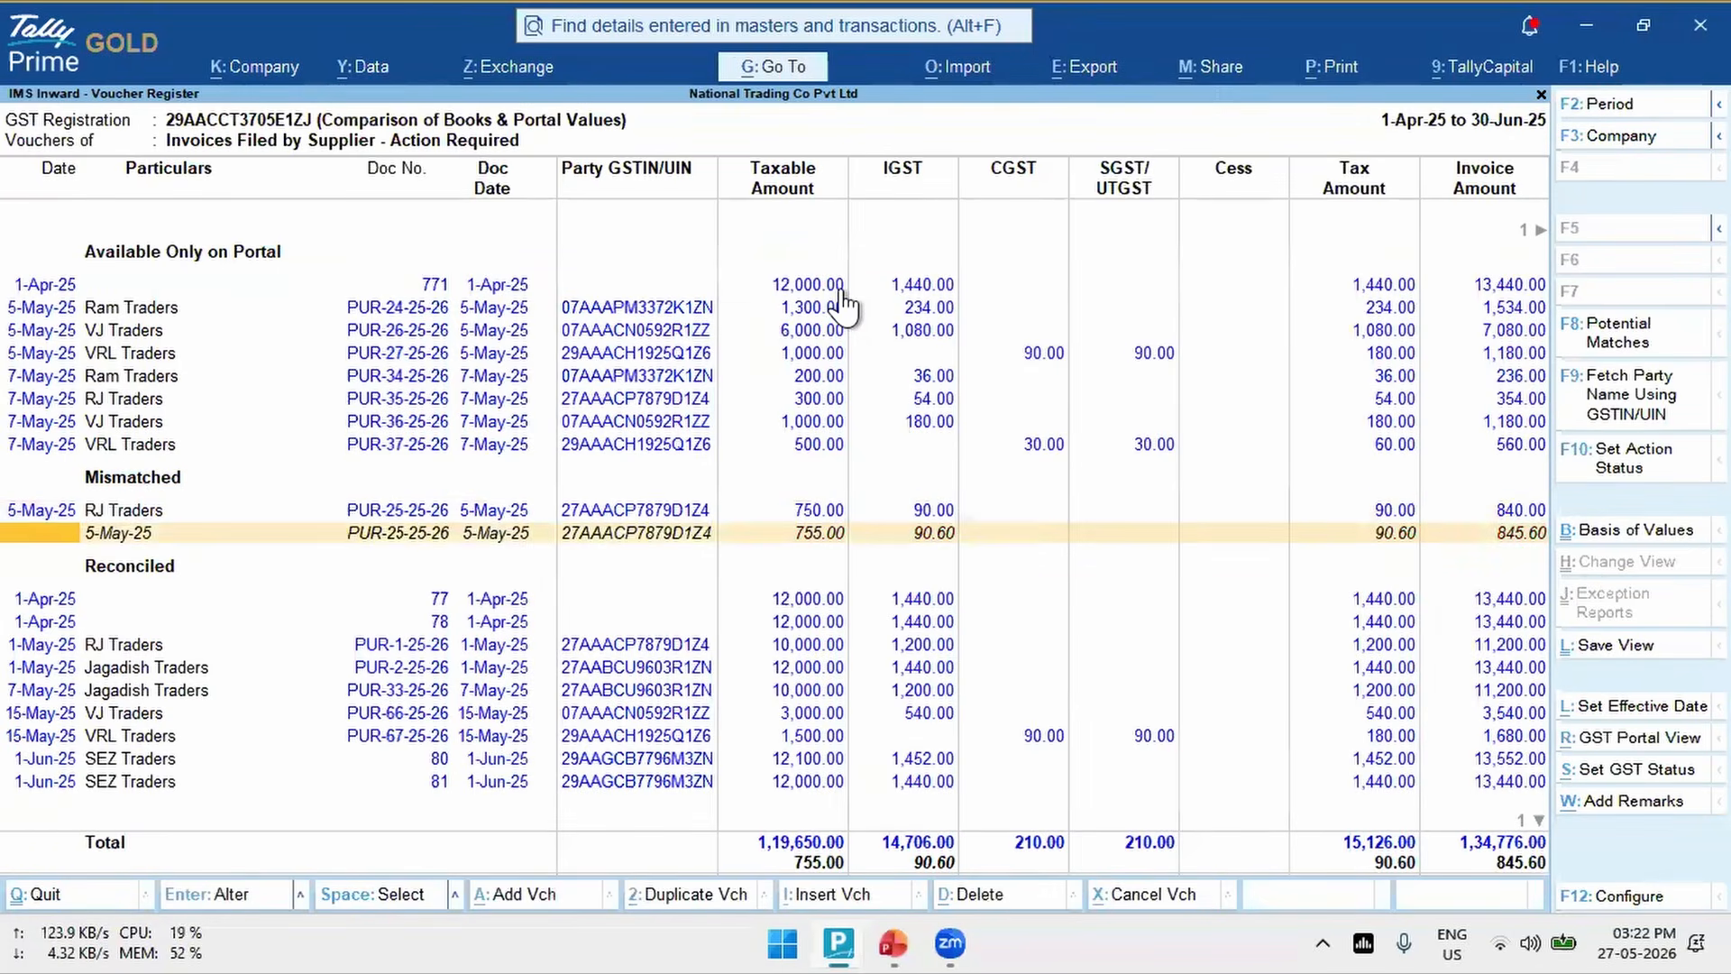
key(Up)
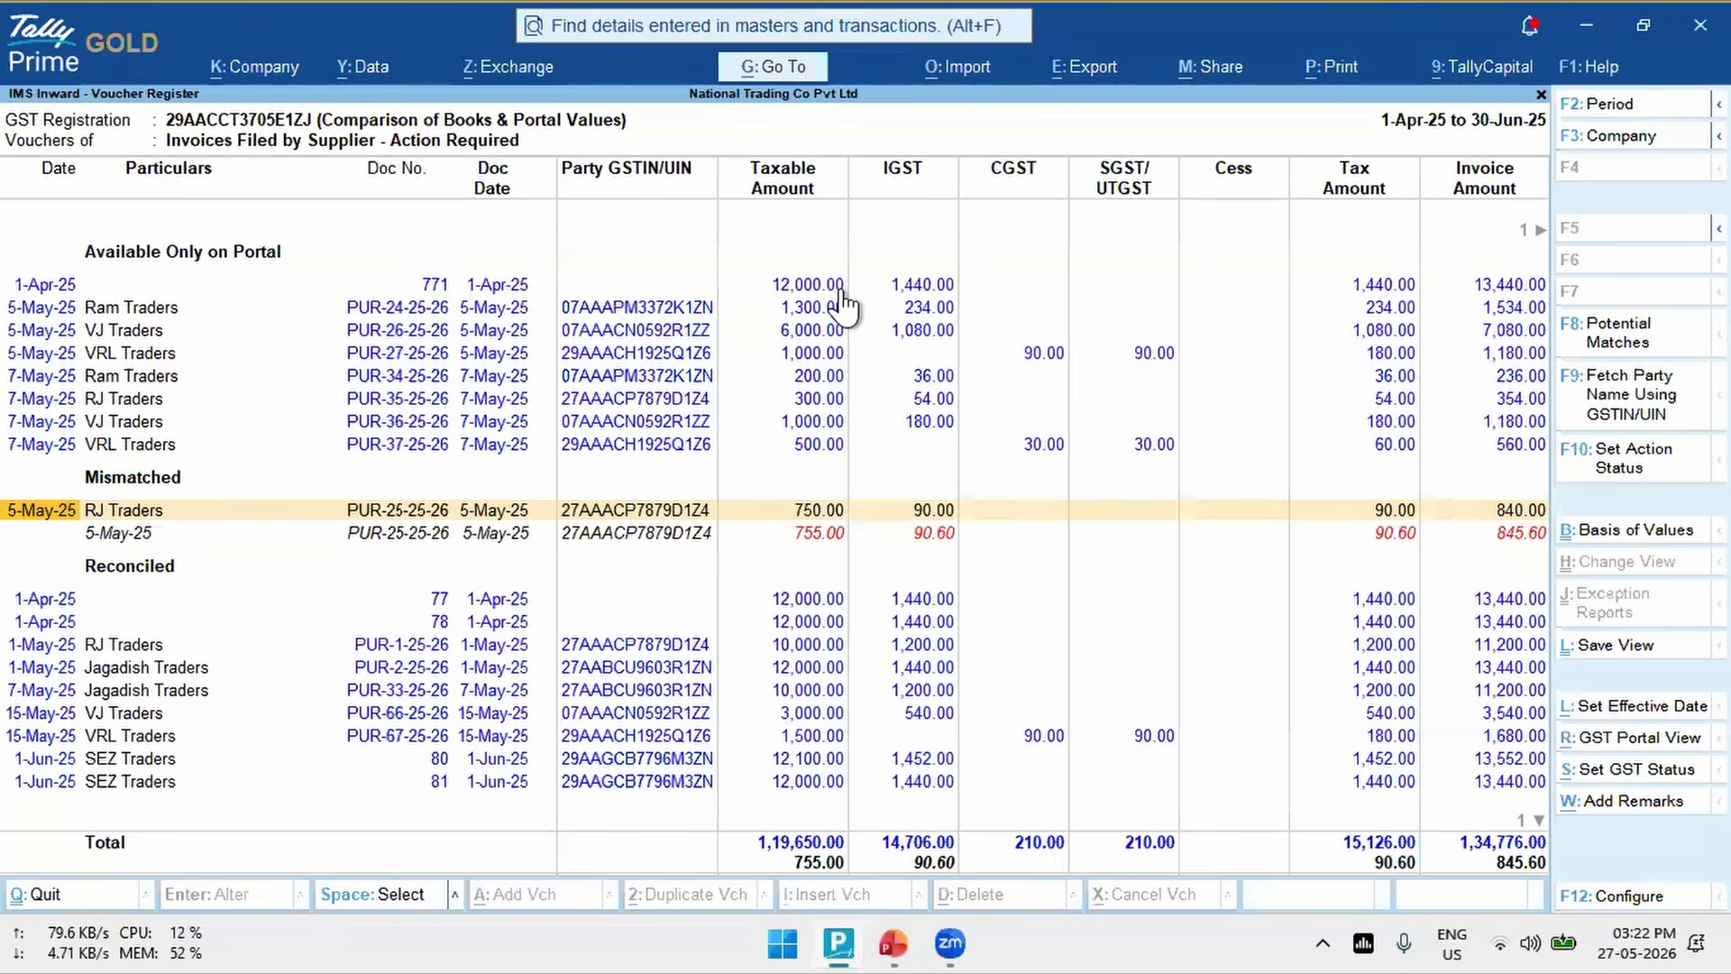
key(Down)
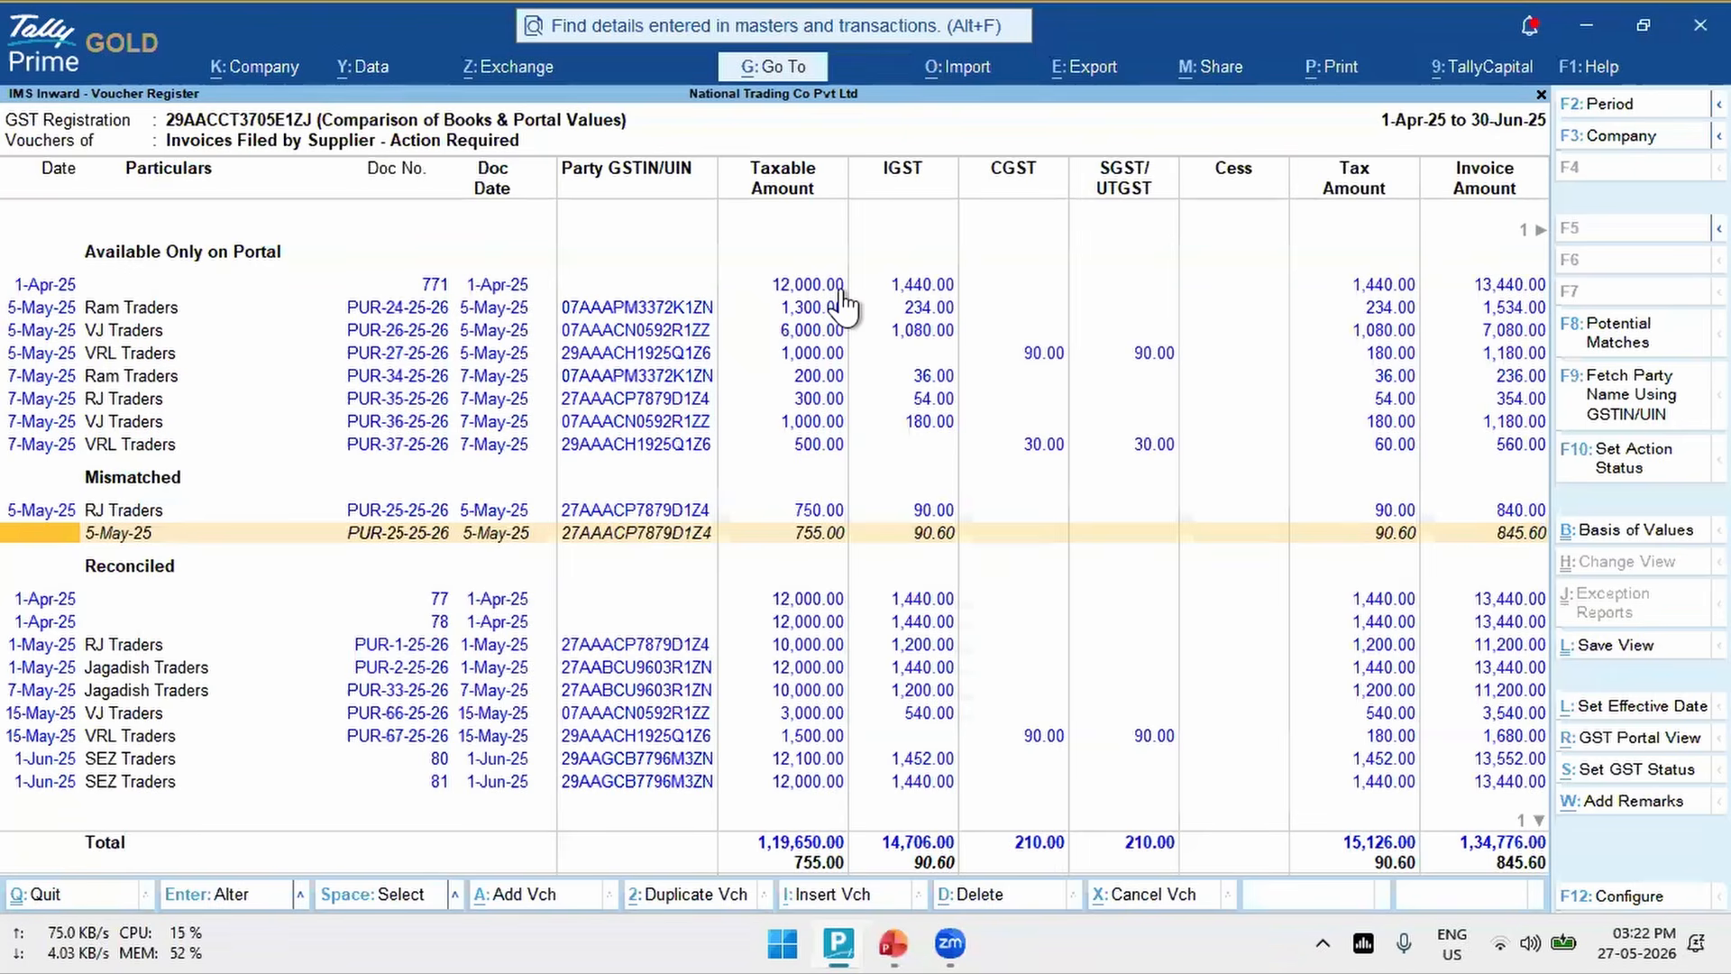
key(Up)
key(Down)
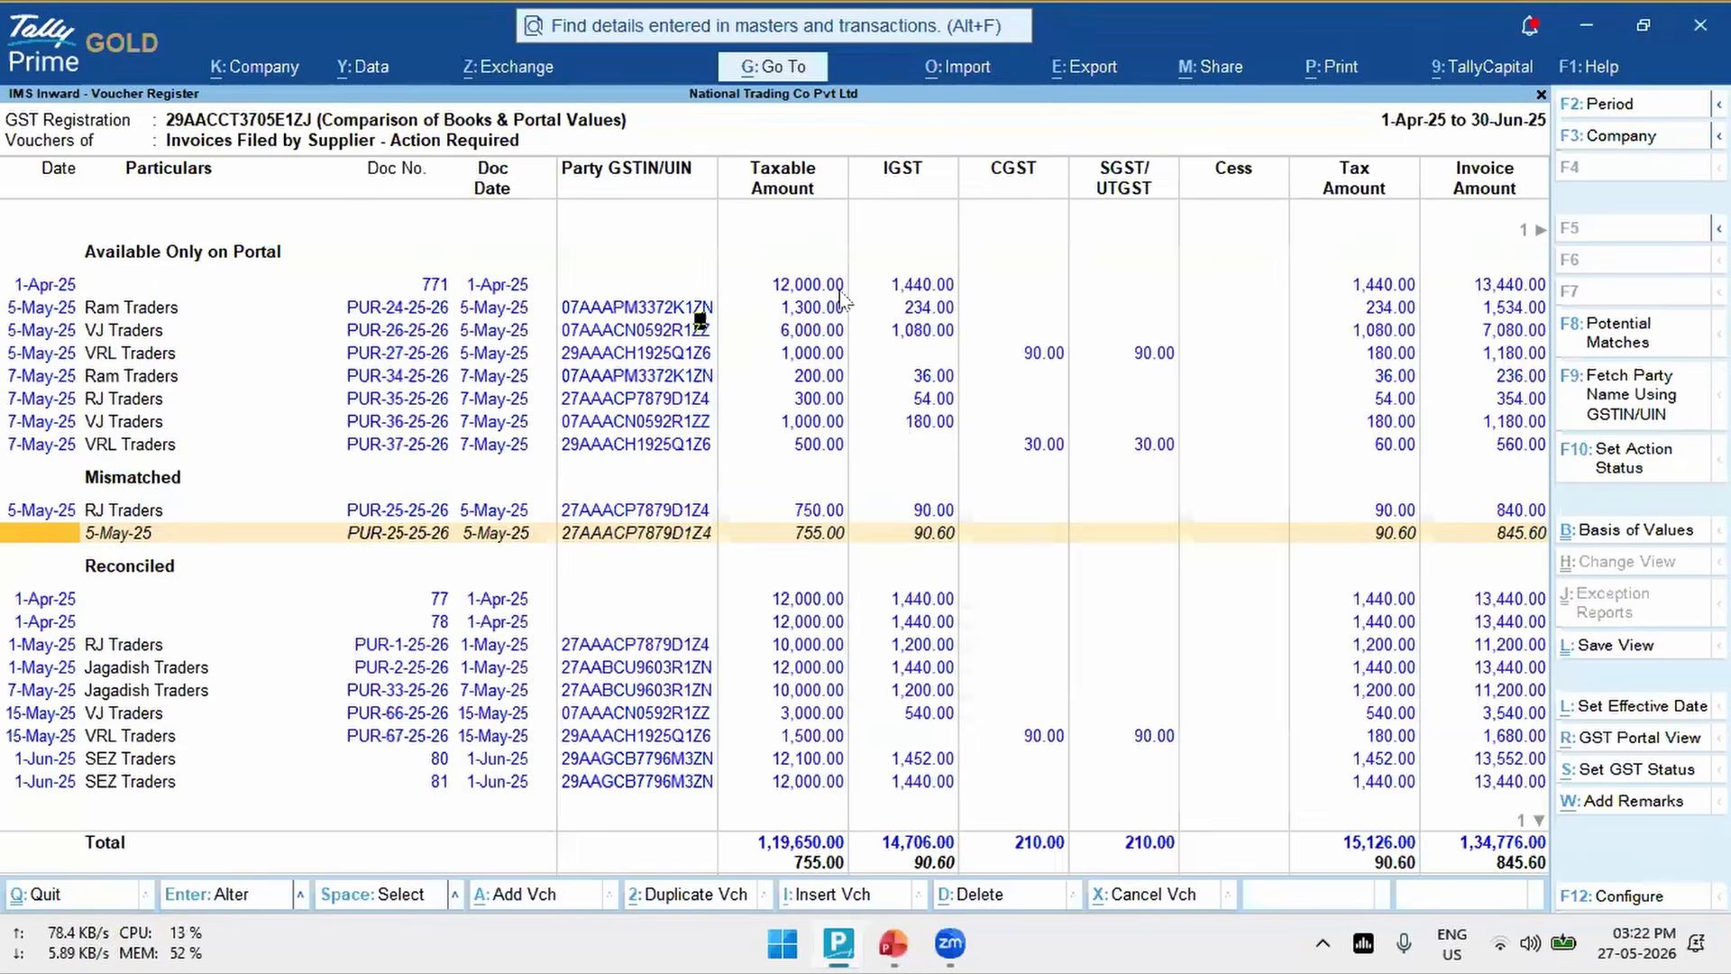
- Check the reconciliation configuration in the company's GST details, including the Mark Reconciled vouchers as Accepted in IMS option
key(F11)
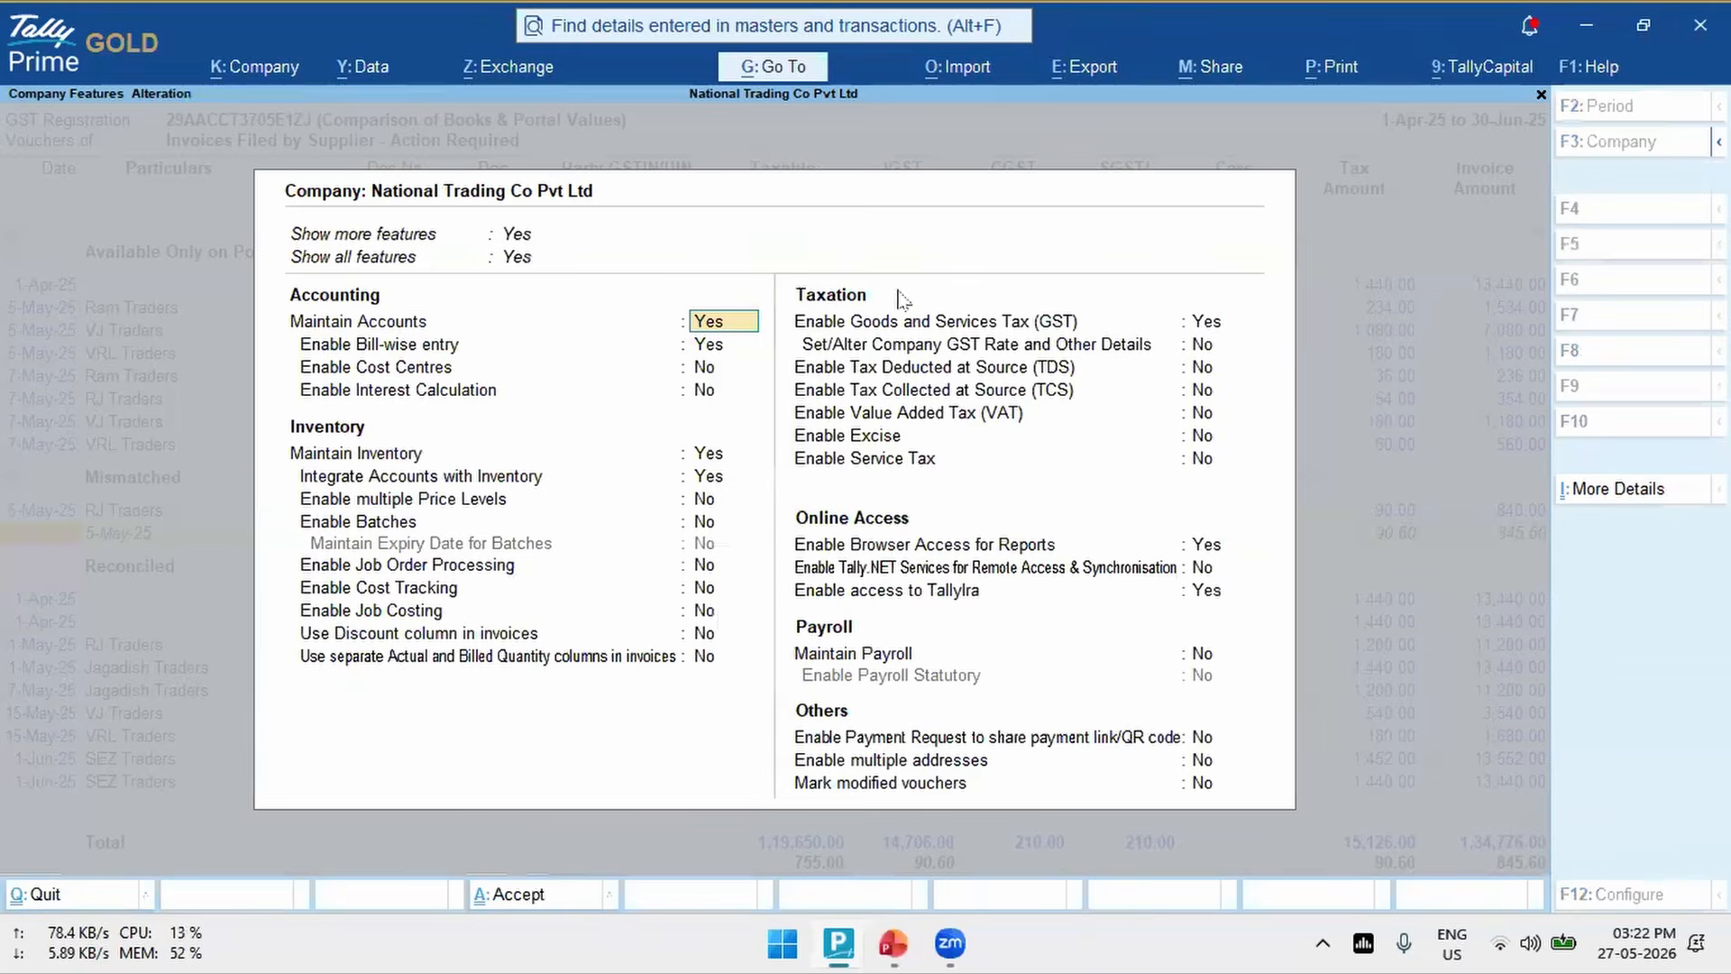
click(1208, 325)
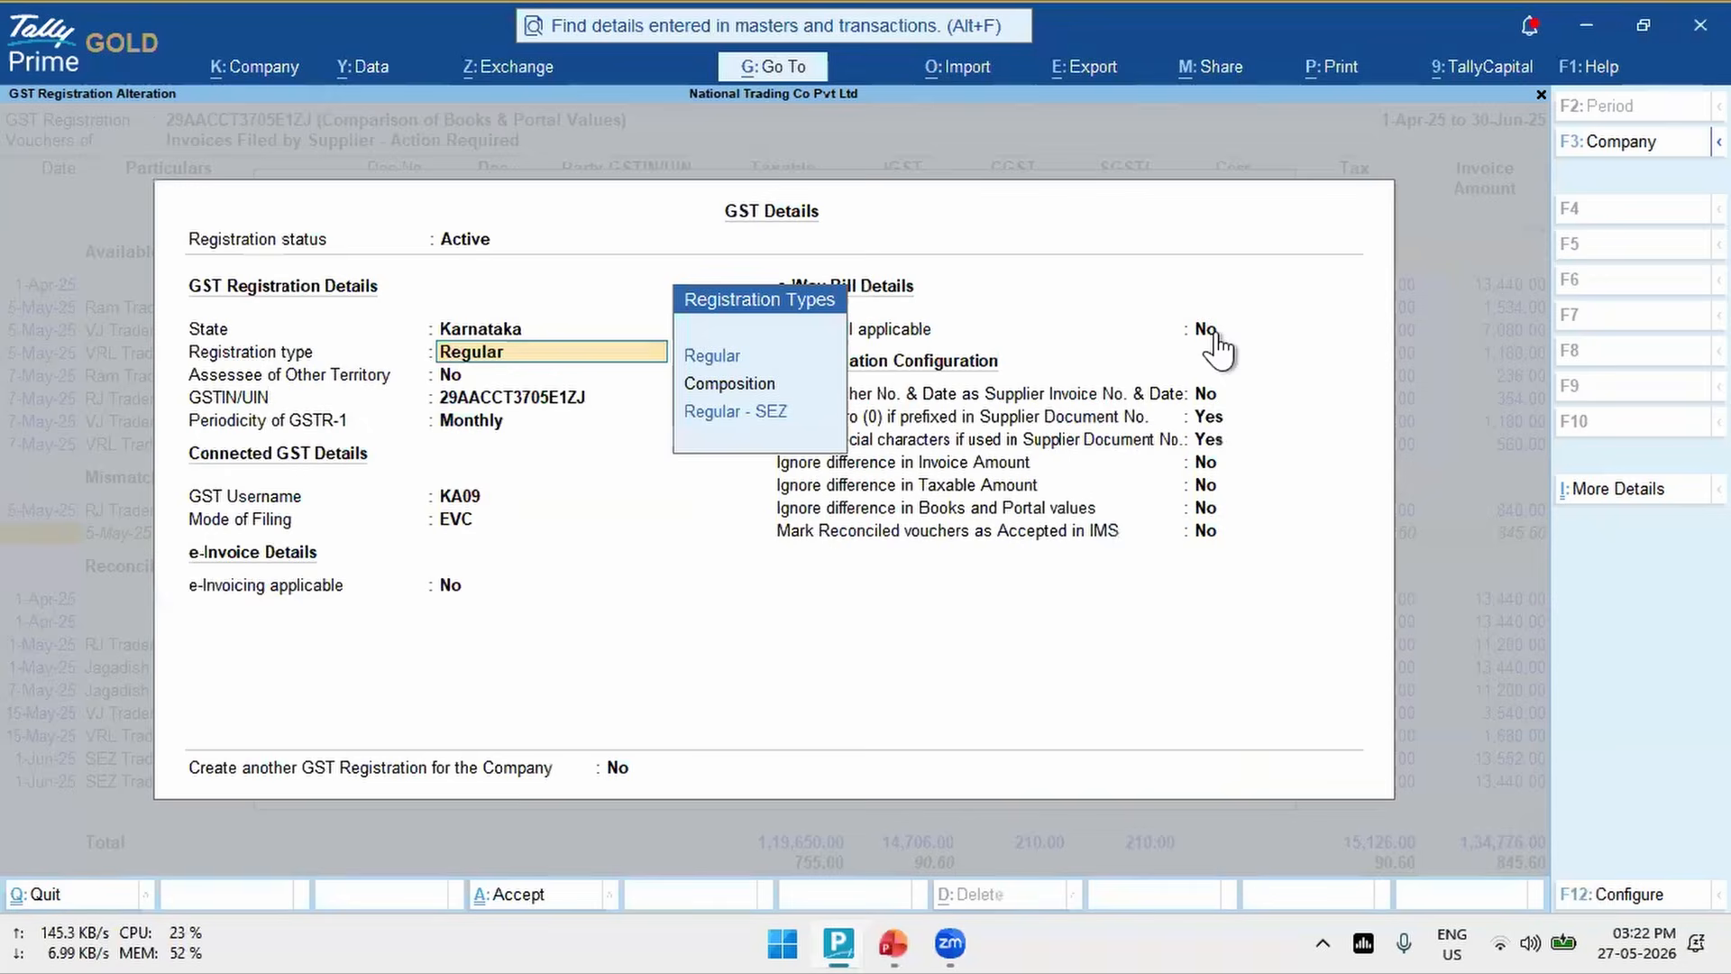
click(1208, 533)
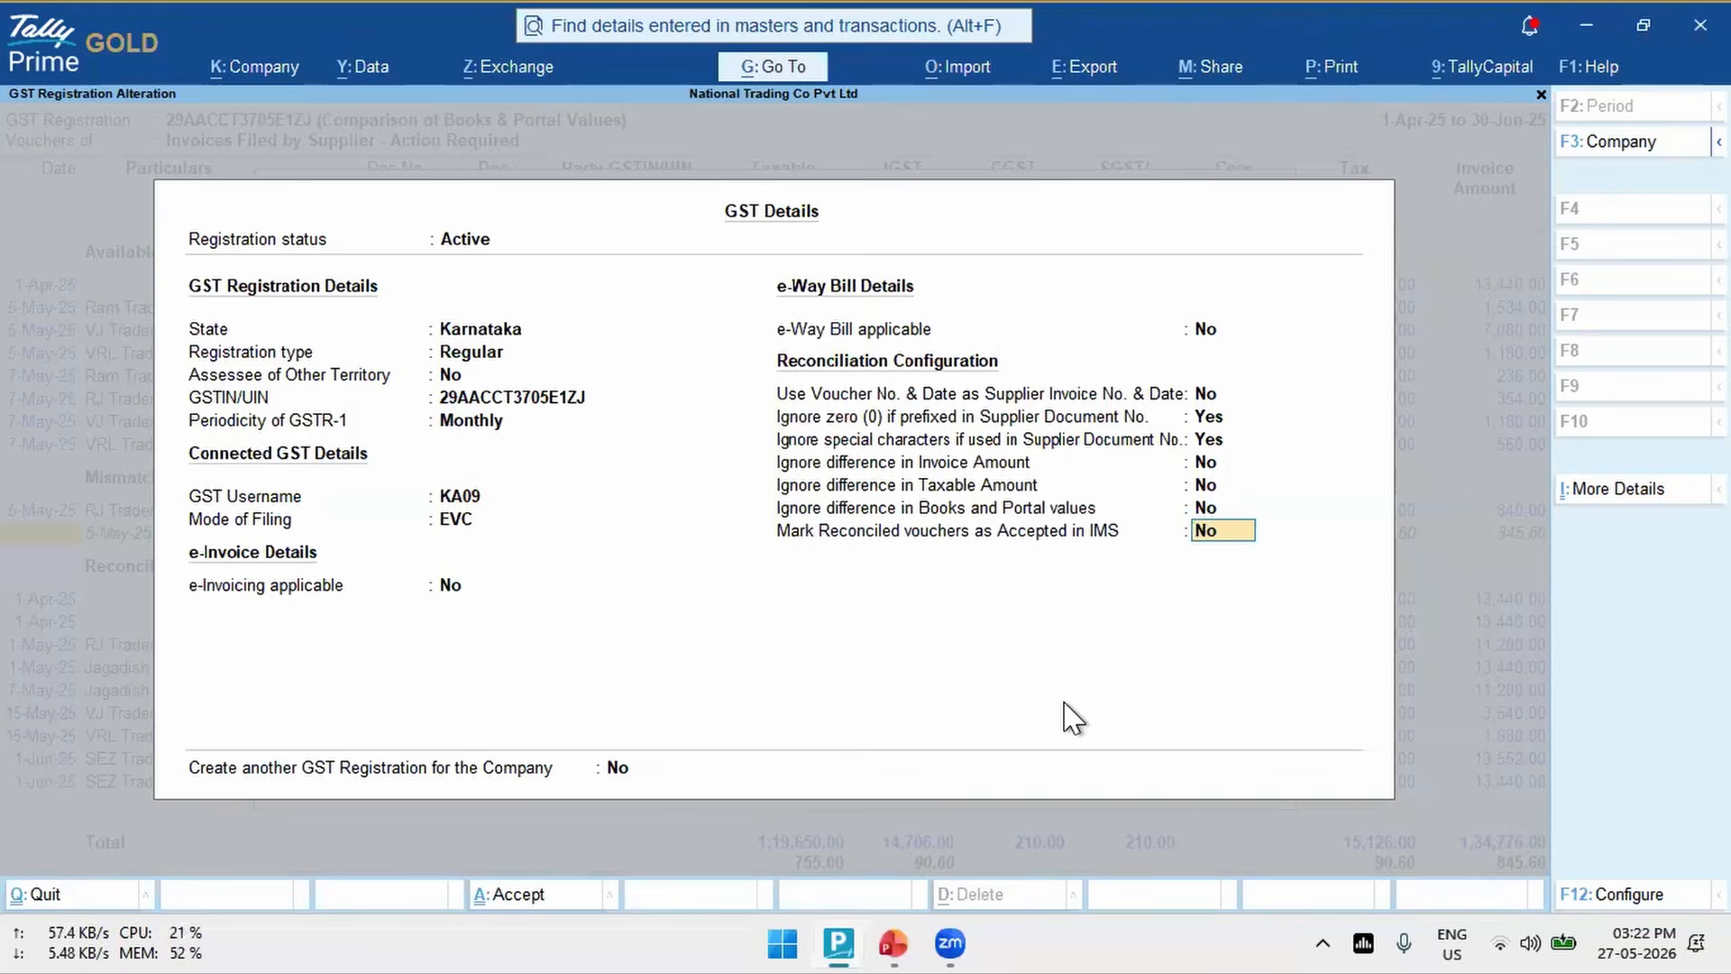
key(ctrl+a)
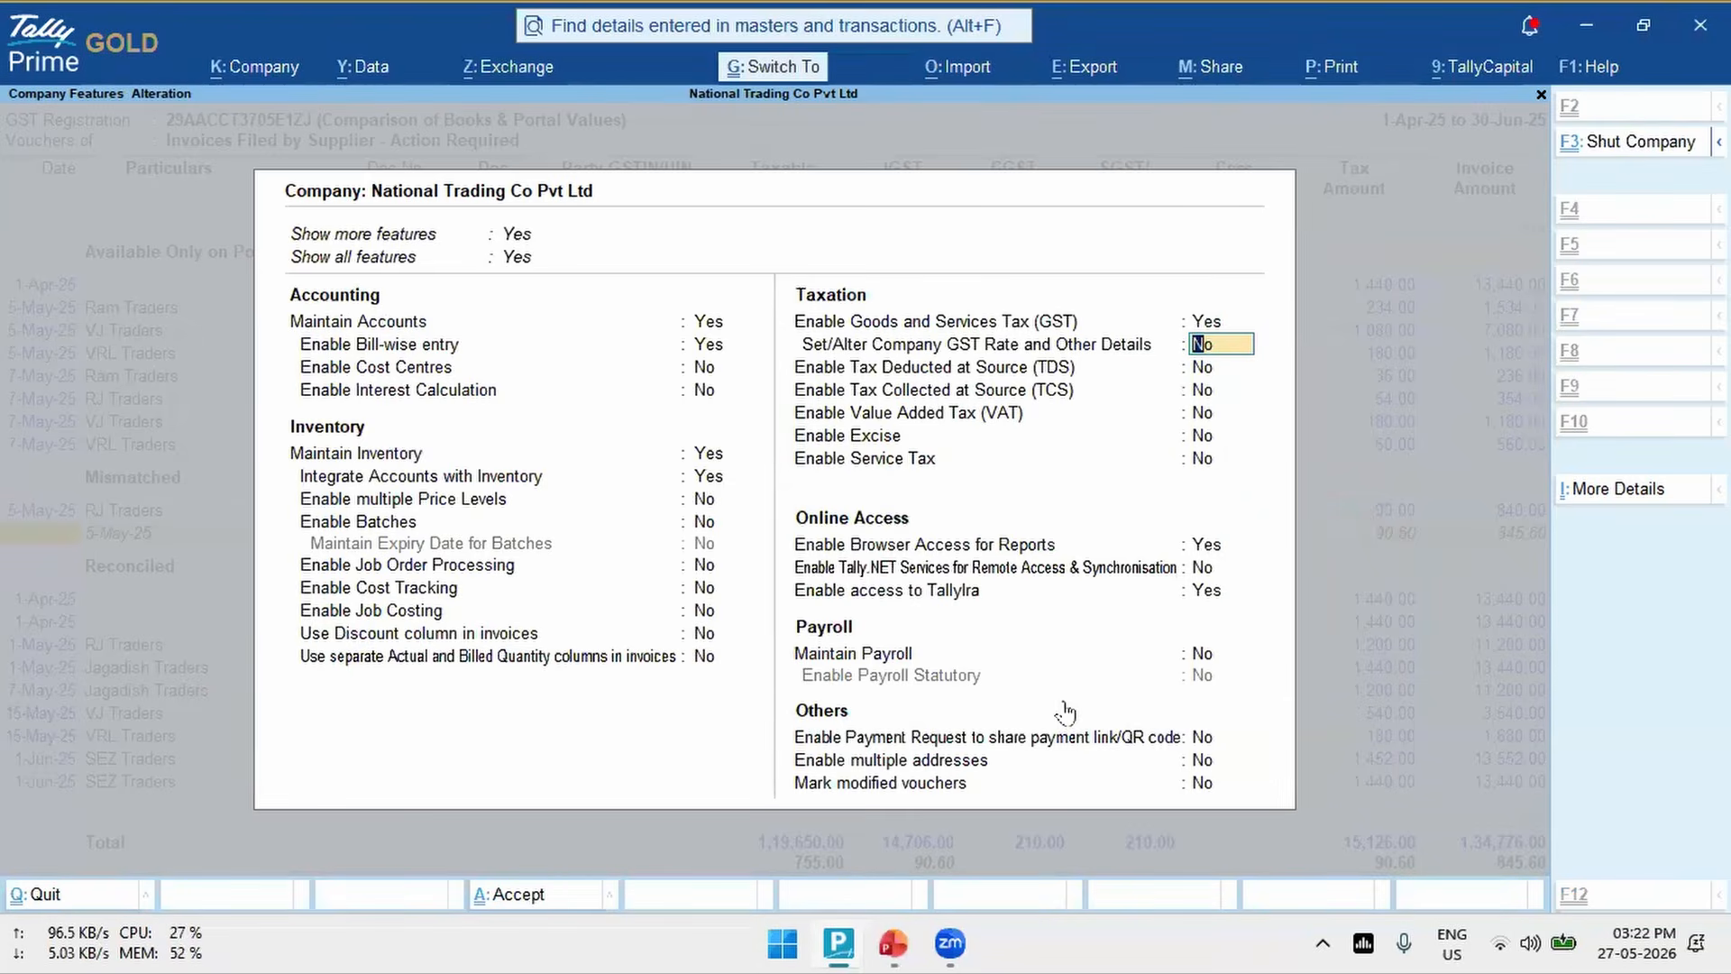
key(ctrl+a)
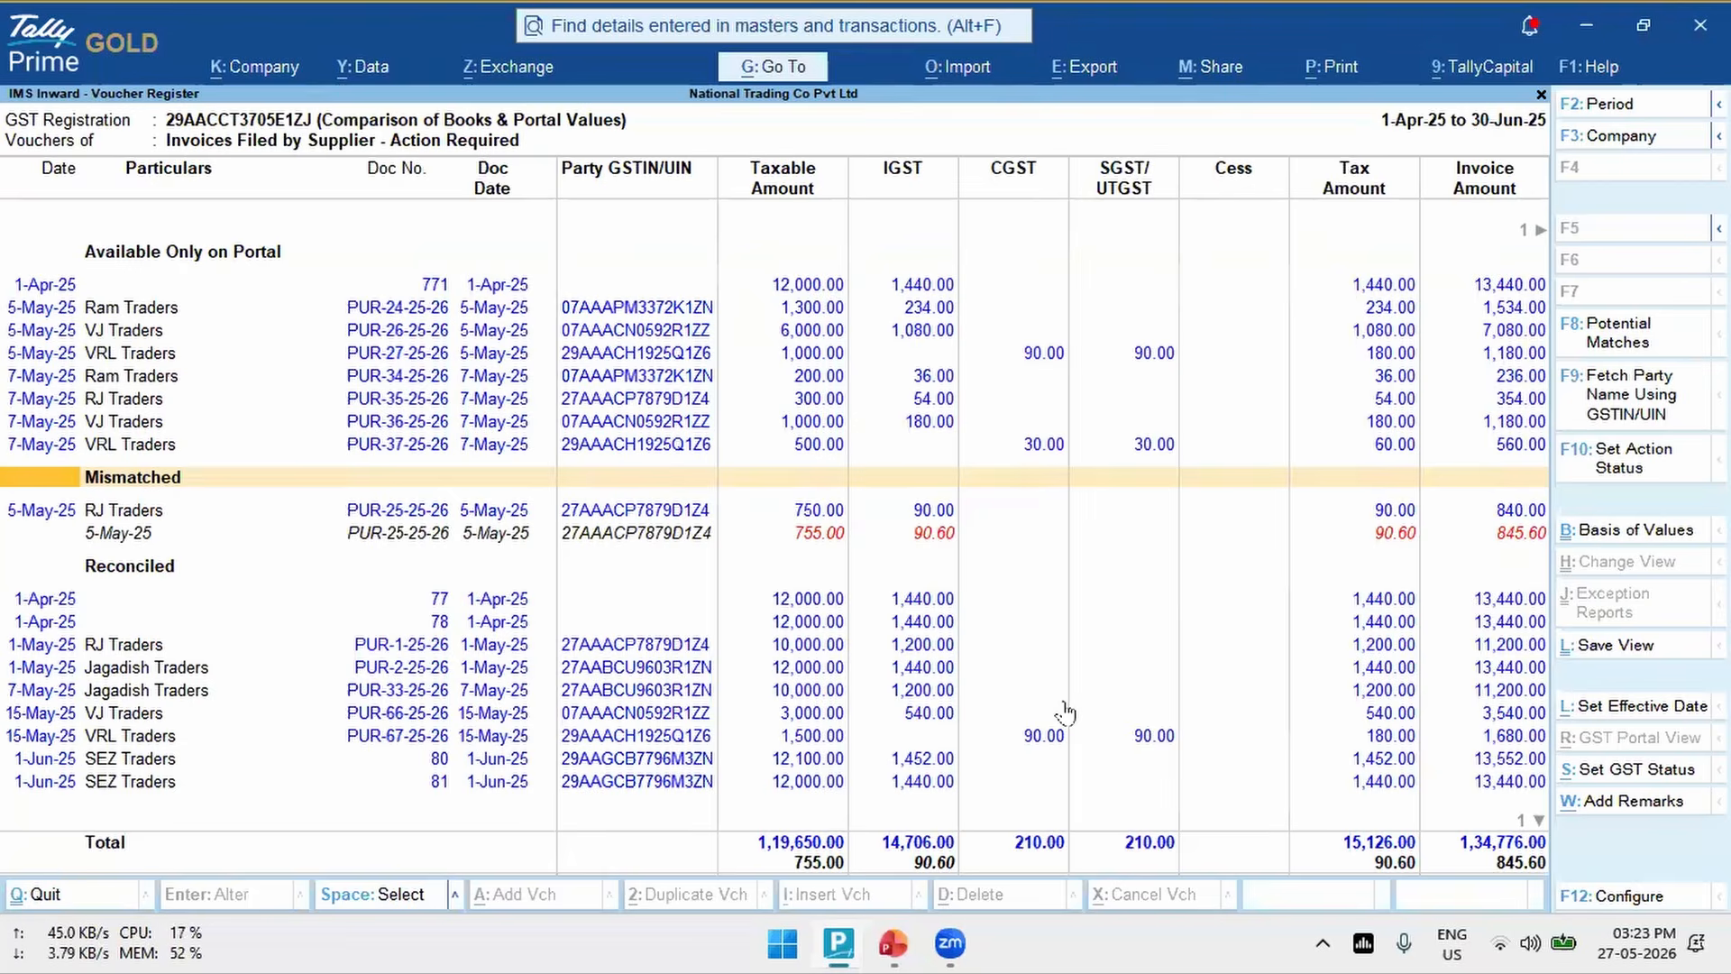
- Review the GST Portal View of mismatched voucher PUR-25-25-26 against its book values
key(Down)
key(alt+r)
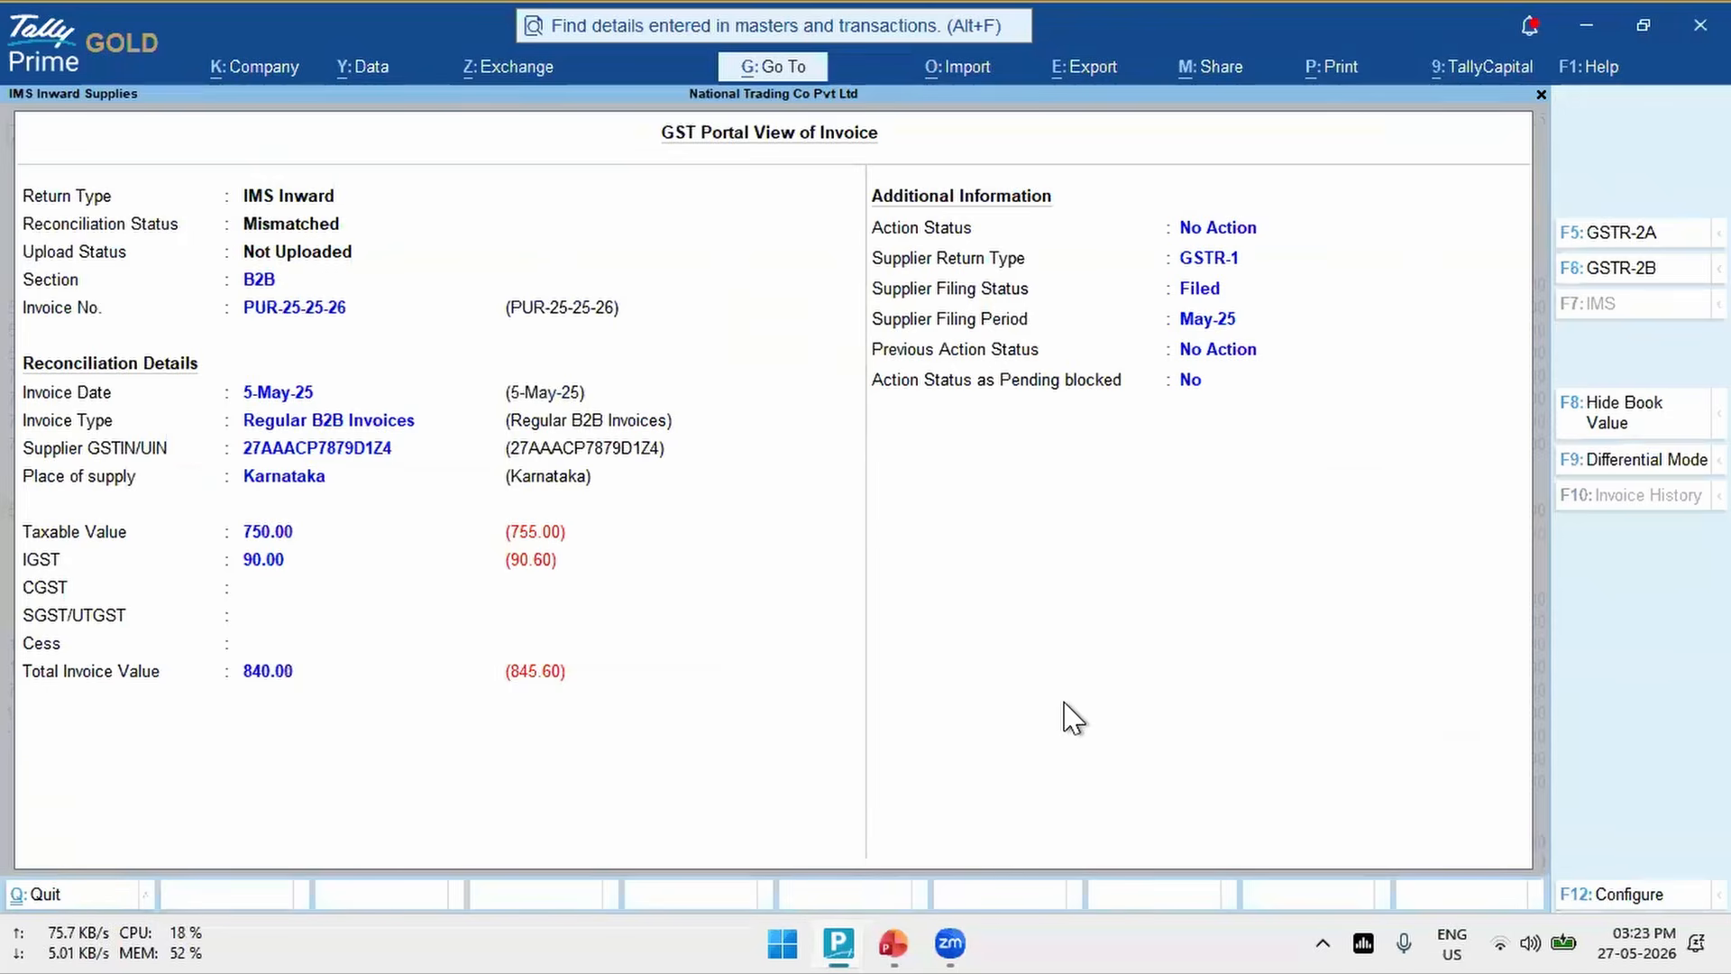
key(Escape)
- Set the Pencils quantity in purchase voucher PUR-25-25-26 to 150 and save the voucher
key(Down)
key(Return)
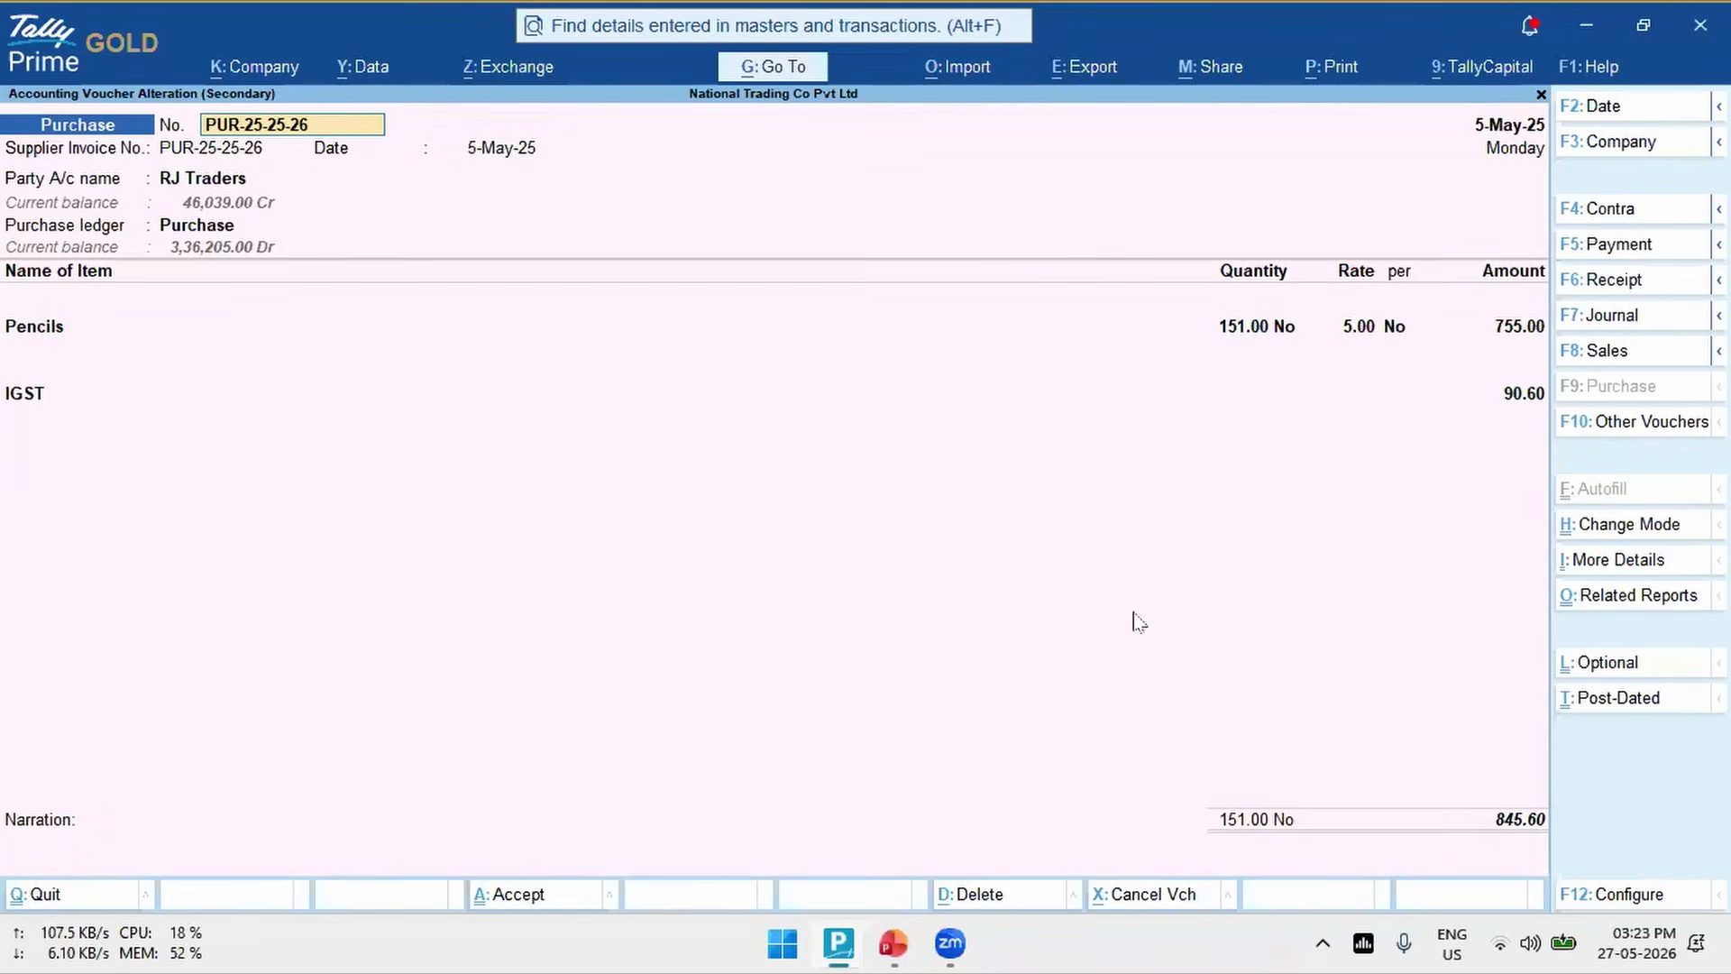
click(1240, 336)
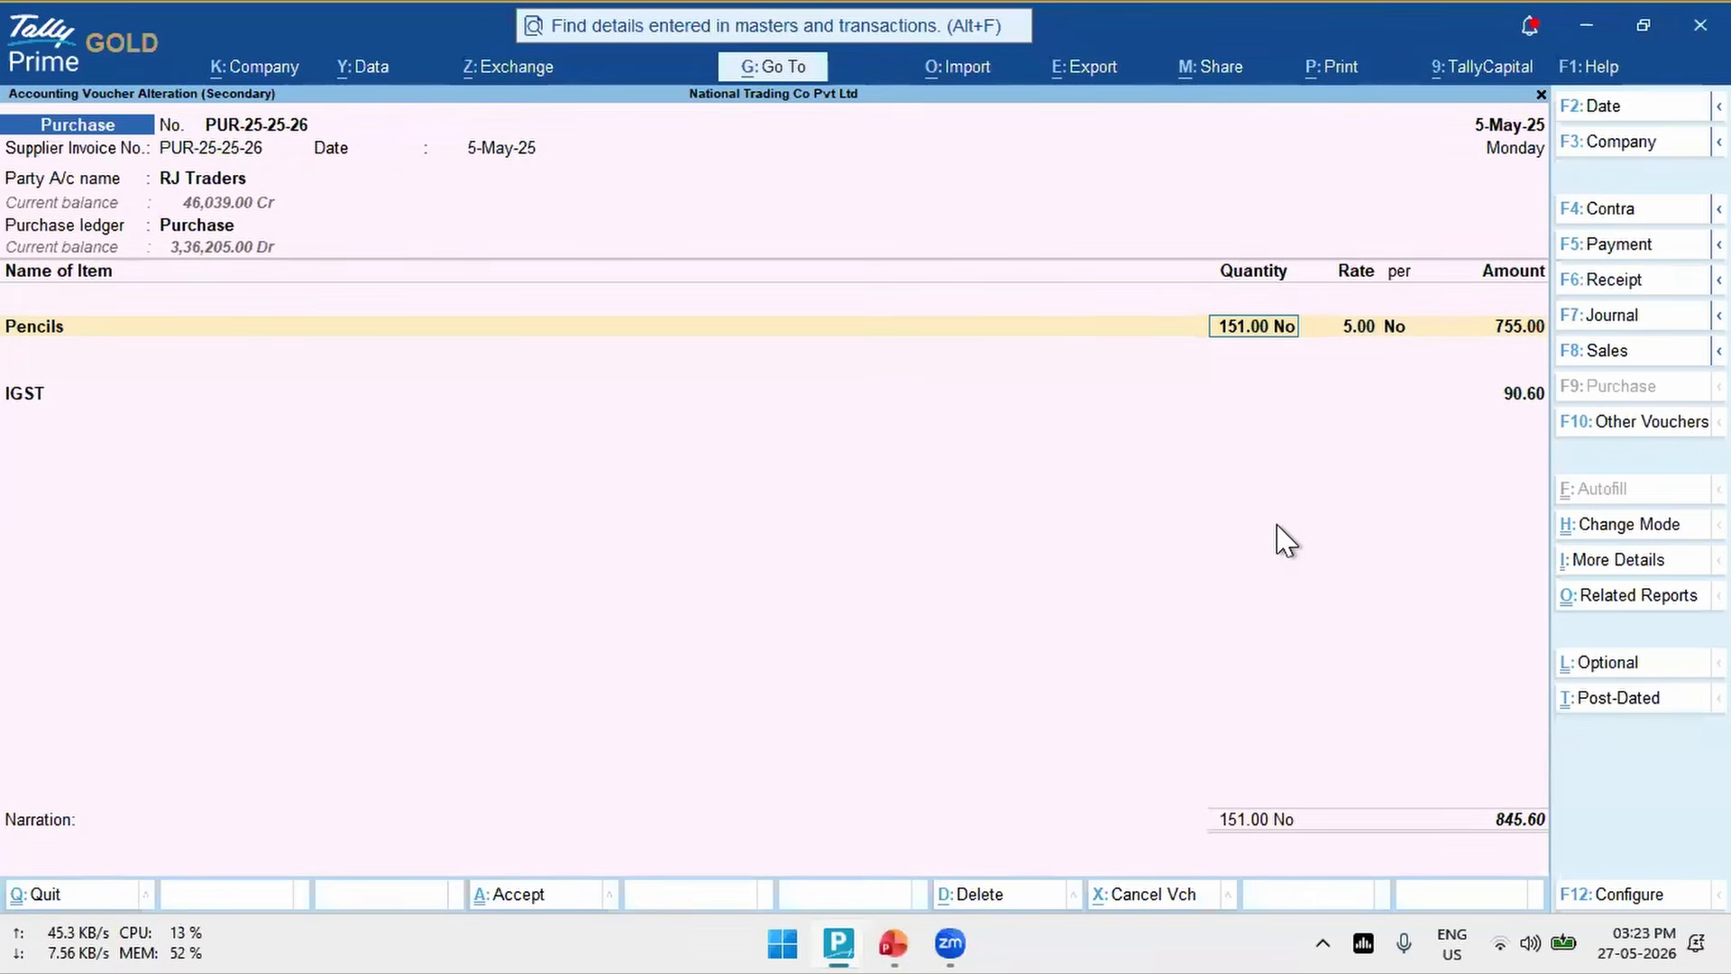
text(1)
key(Return)
key(Return)
key(Return)
key(Return)
key(Return)
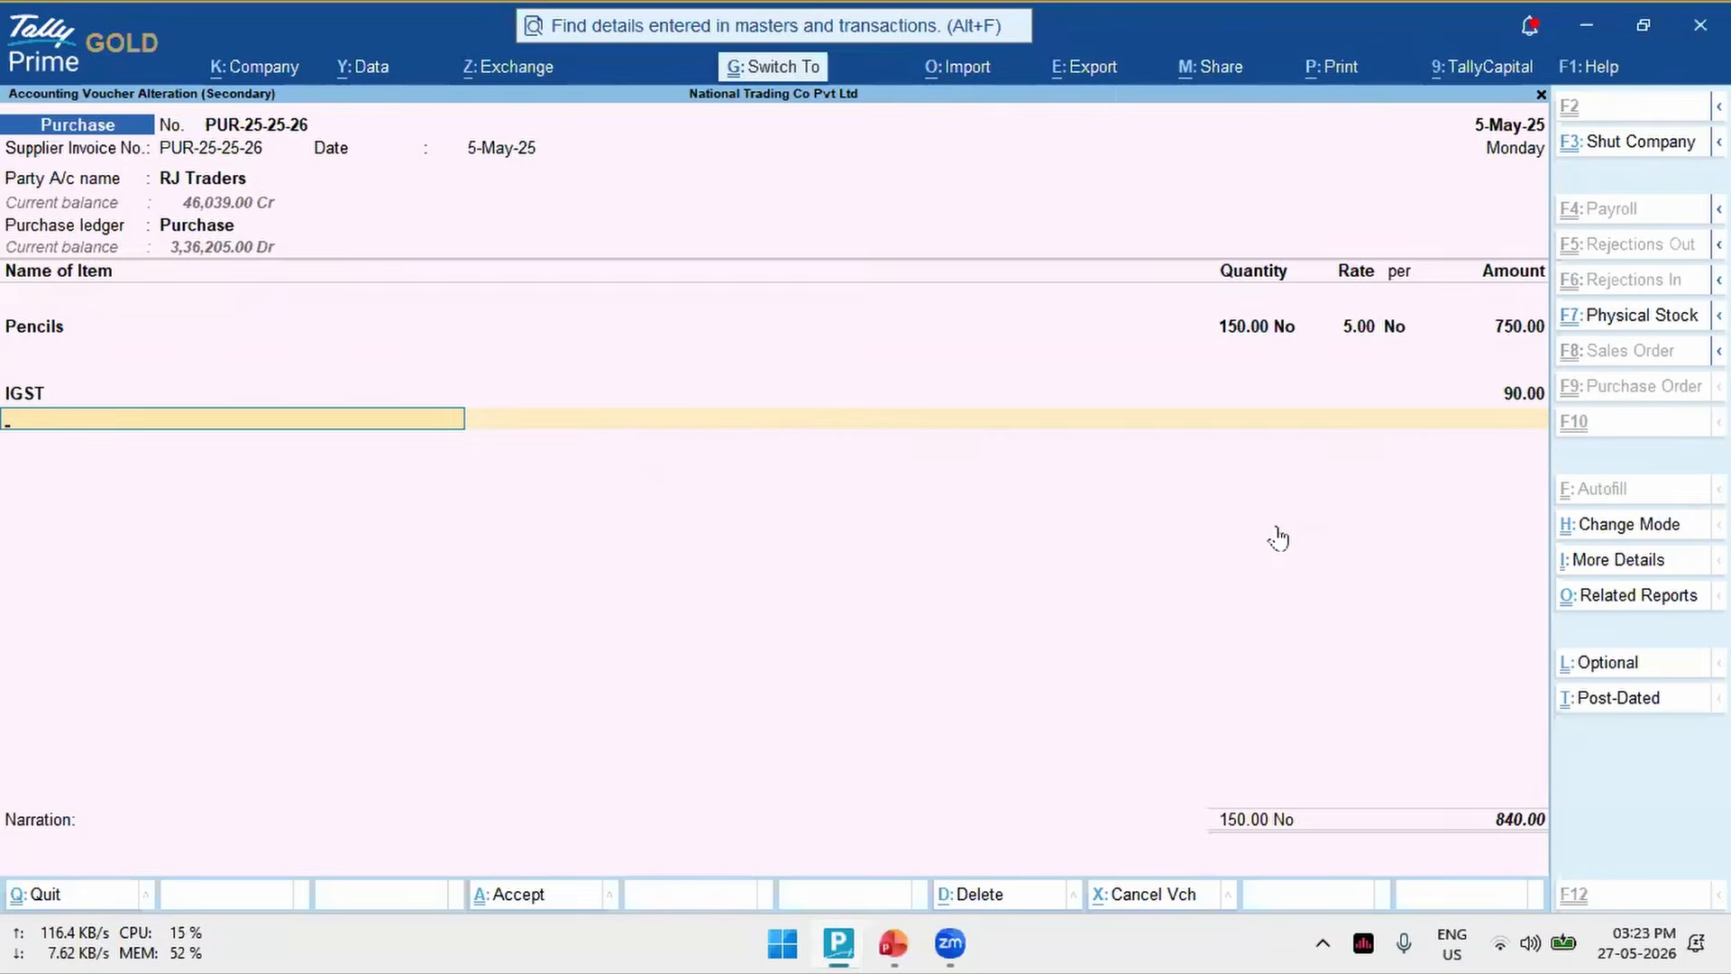
key(ctrl+a)
key(Down)
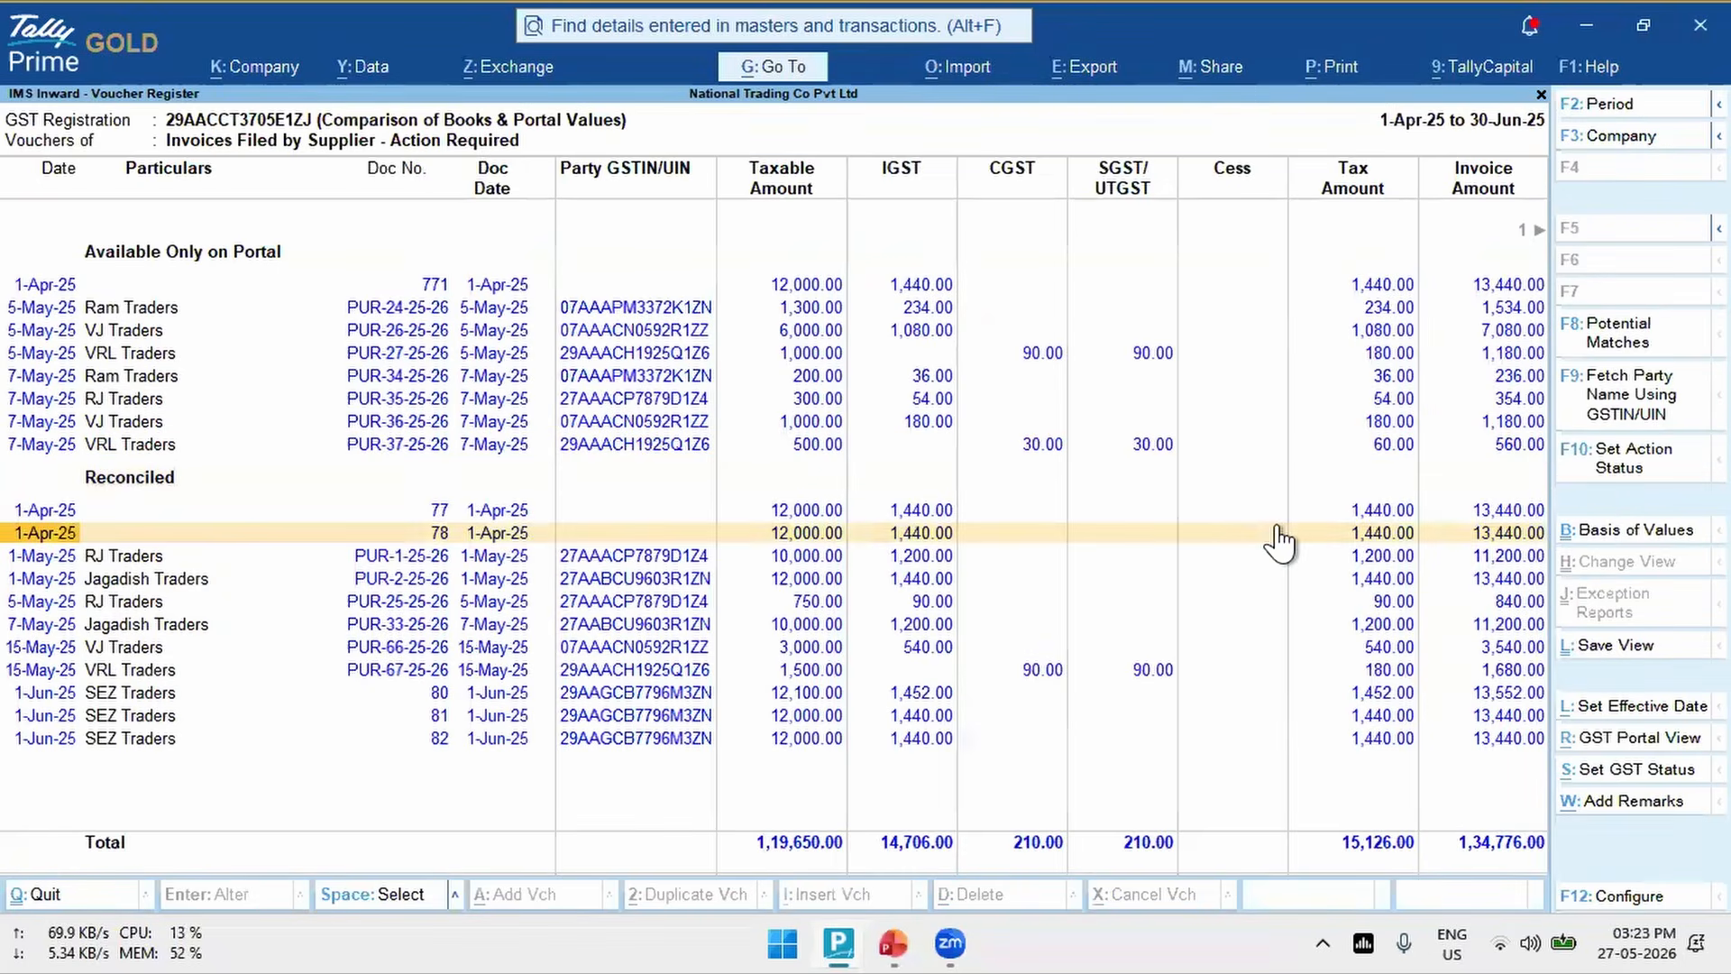
key(Up)
key(Up)
key(Up)
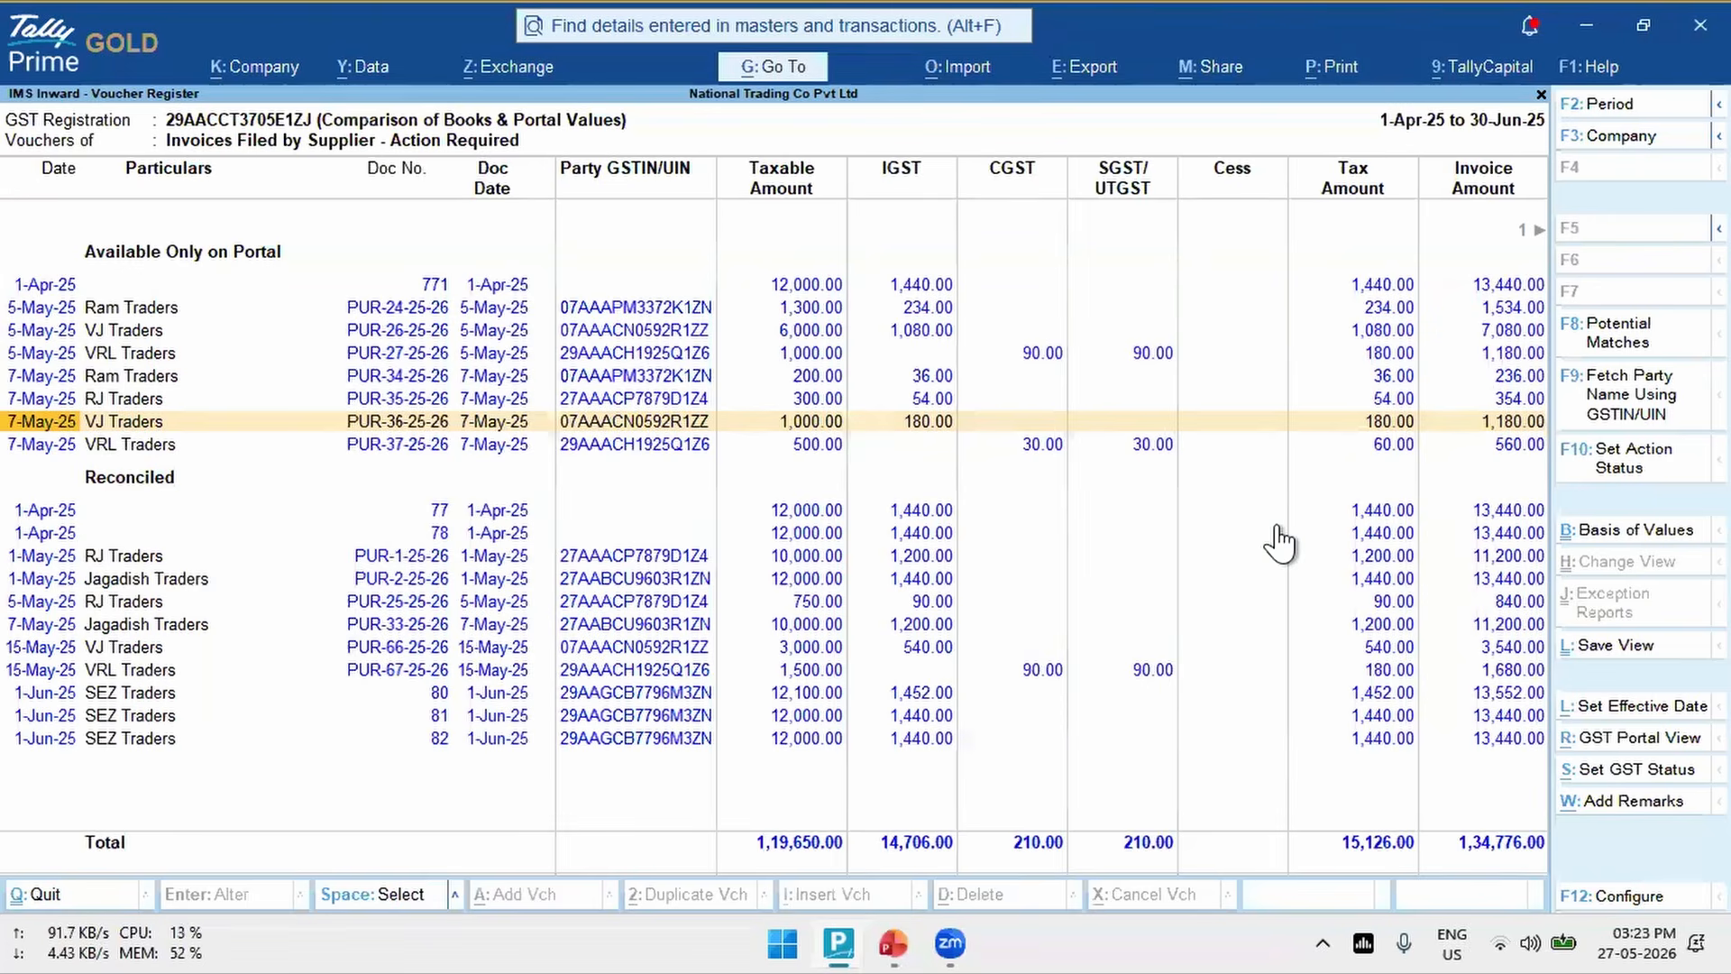
key(Down)
key(Down)
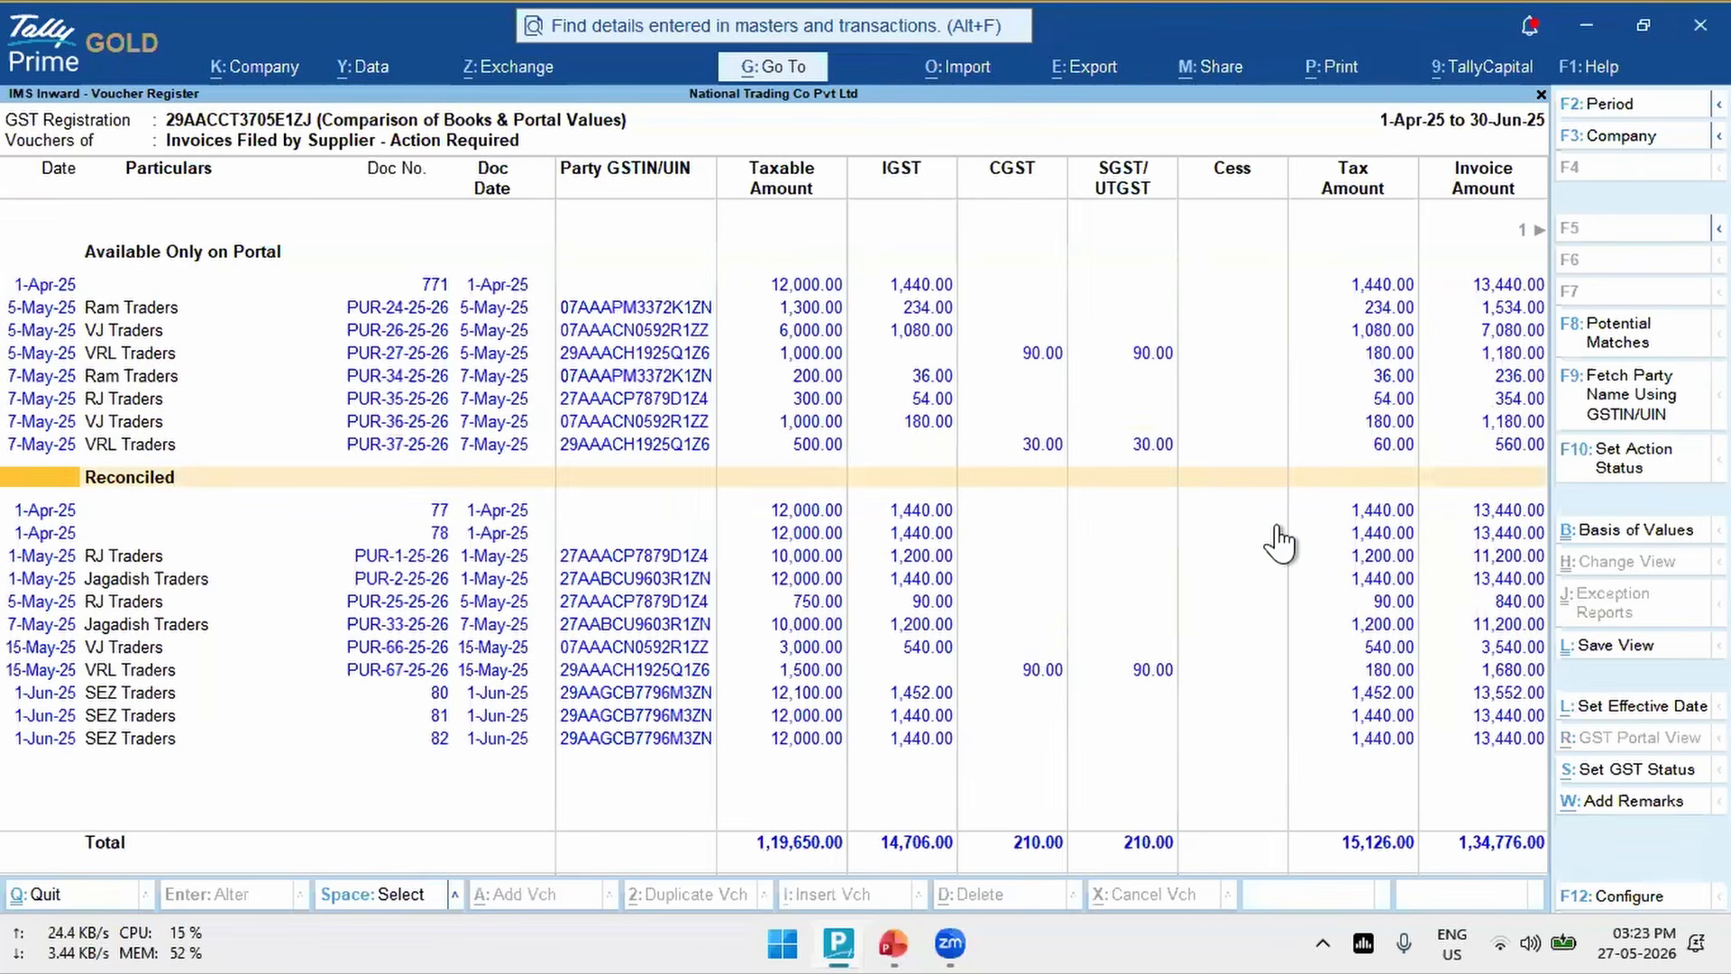
key(Up)
key(shift+Up)
key(shift+Up)
key(shift+Up)
key(shift+Up)
key(shift+Up)
key(shift+Up)
key(shift+Up)
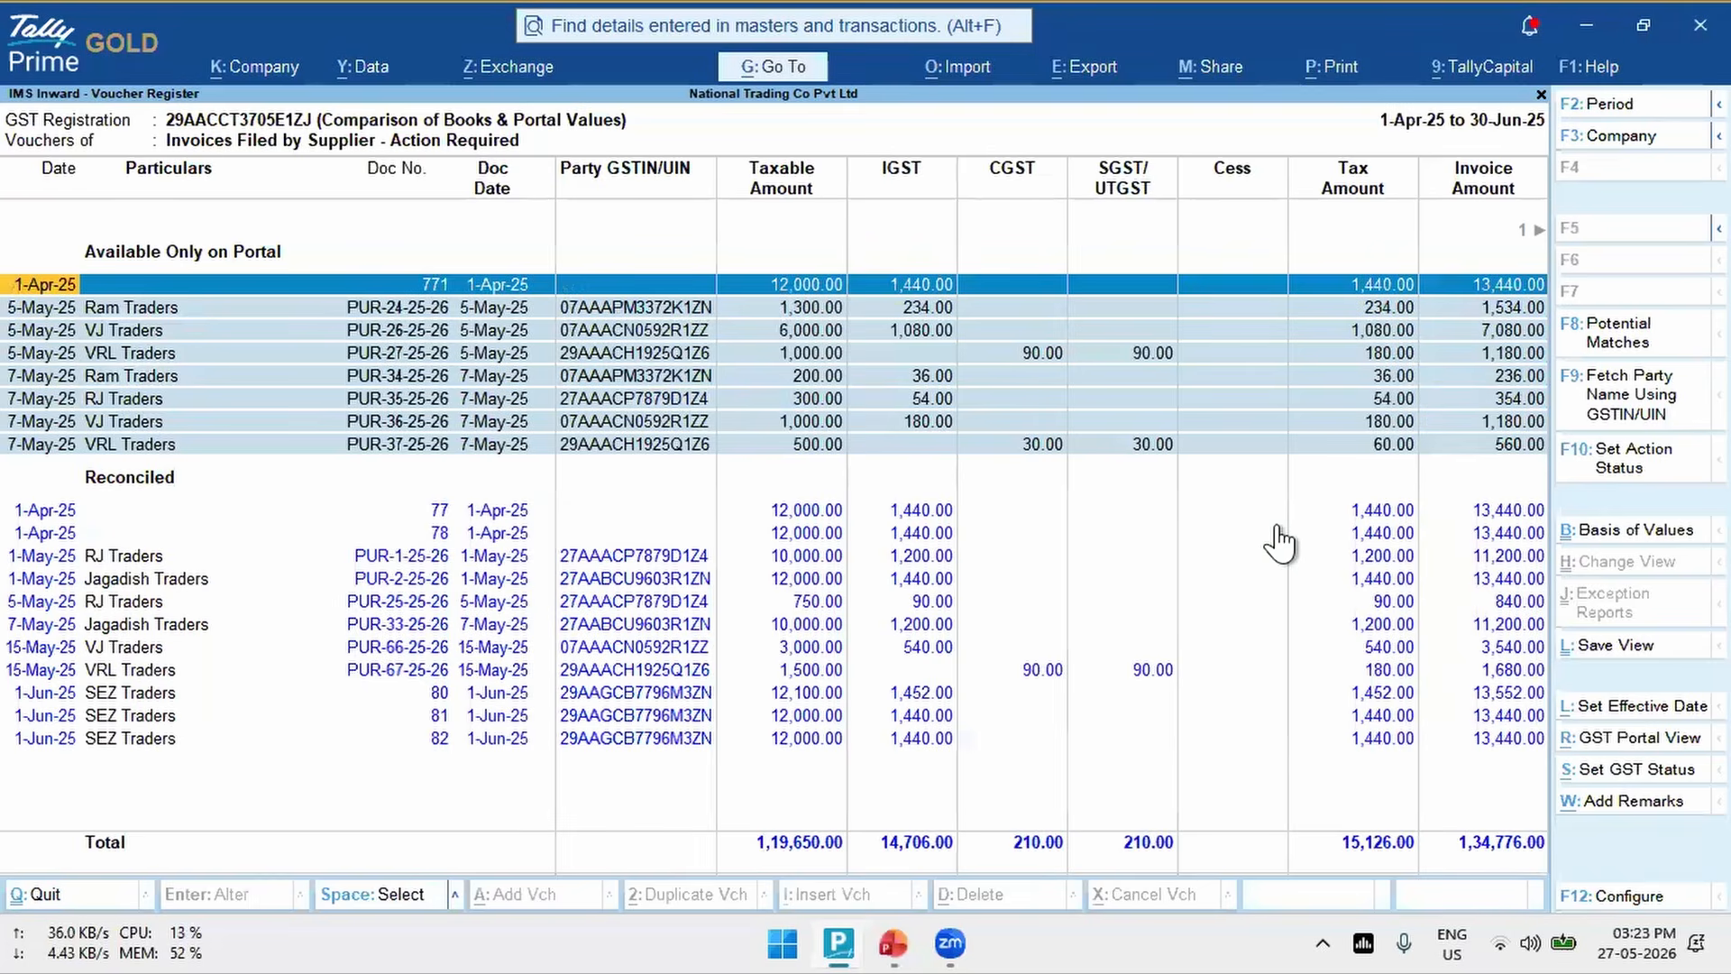
key(F10)
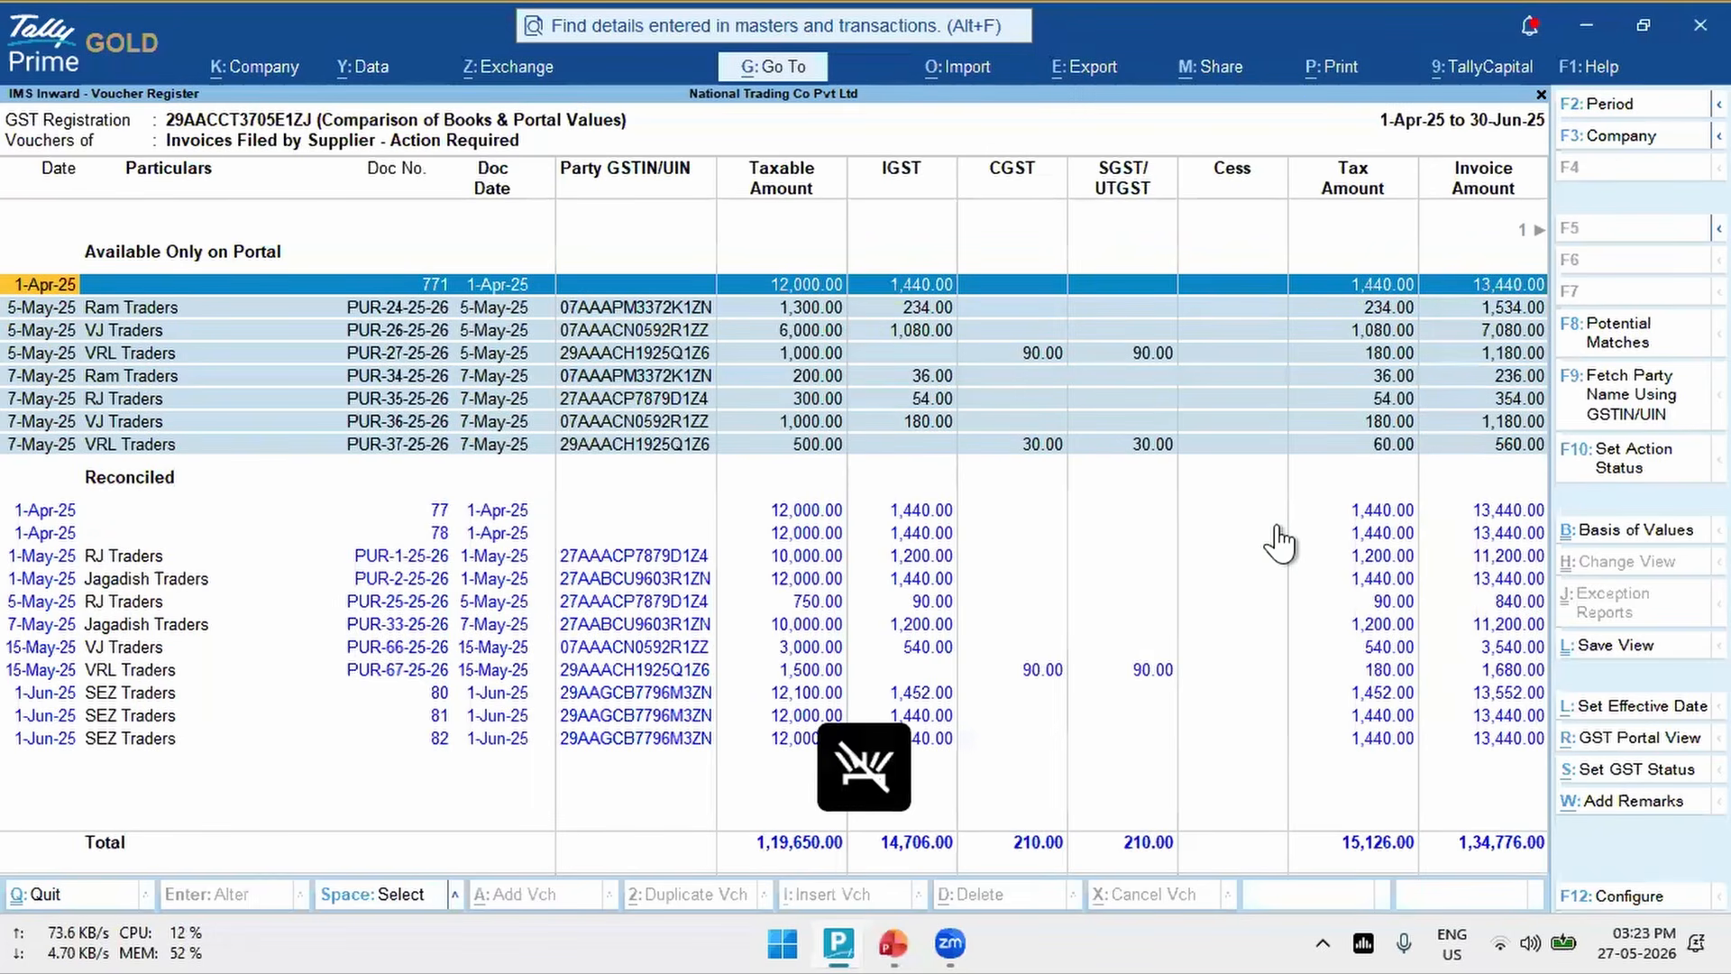
key(ctrl+space)
key(ctrl+space)
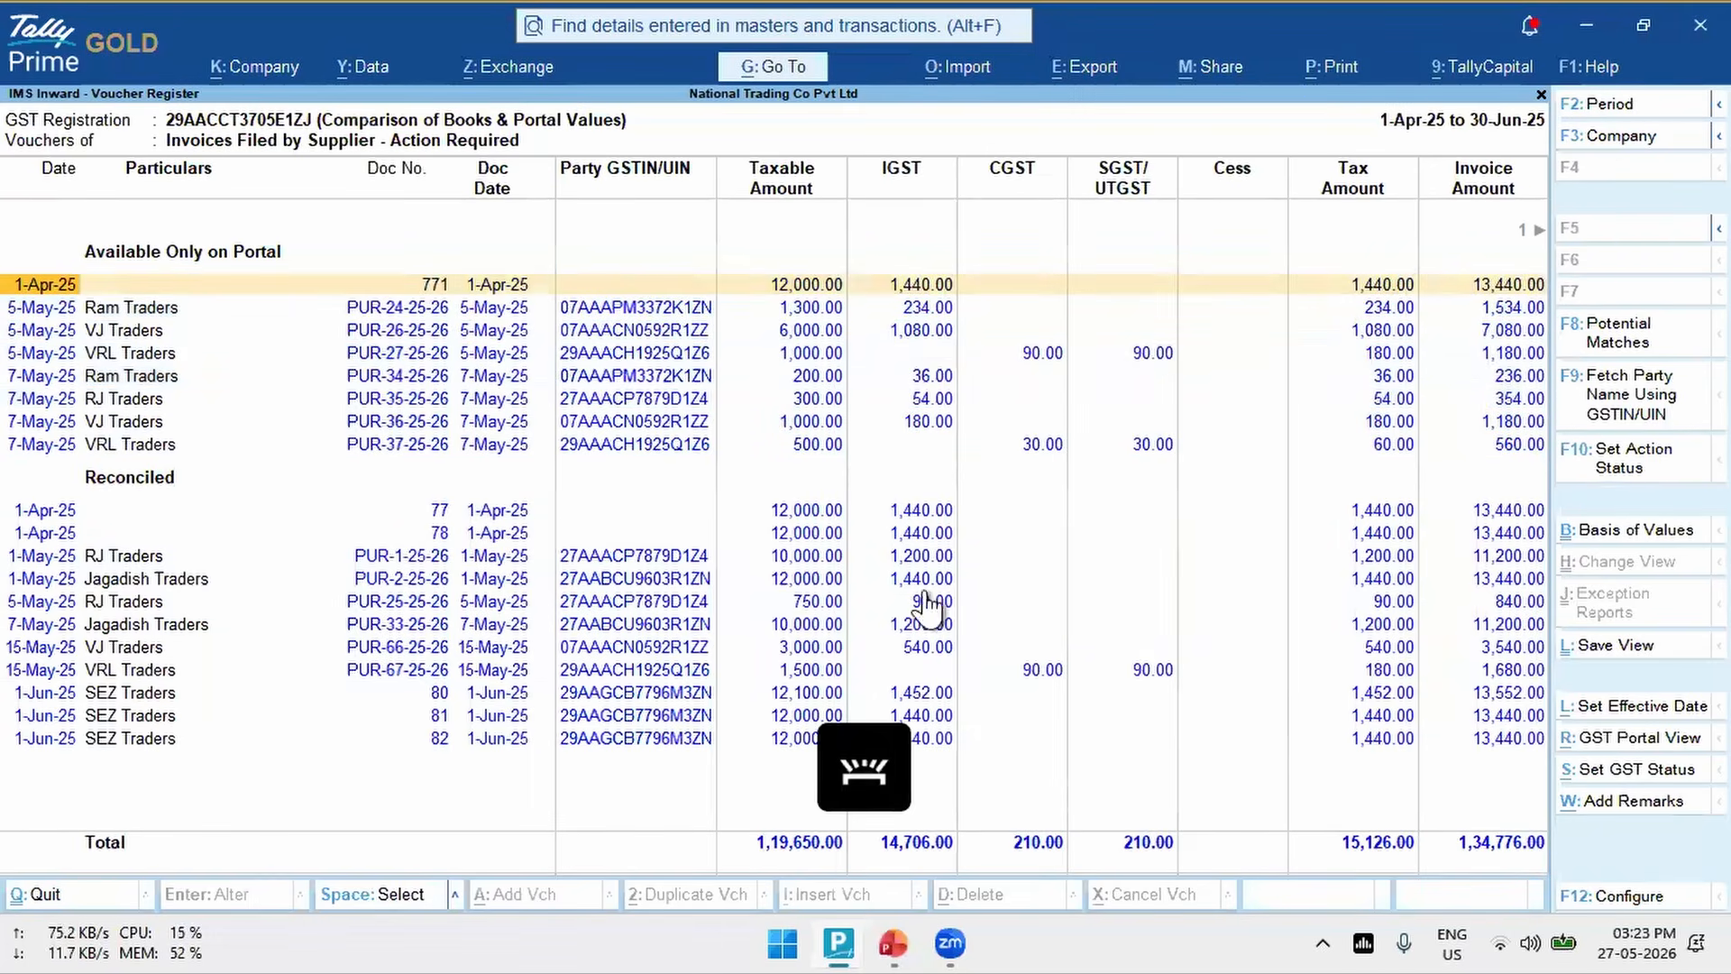
- Go through the Available Only on Portal vouchers and show their Potential Matches for the current IMS period
click(339, 357)
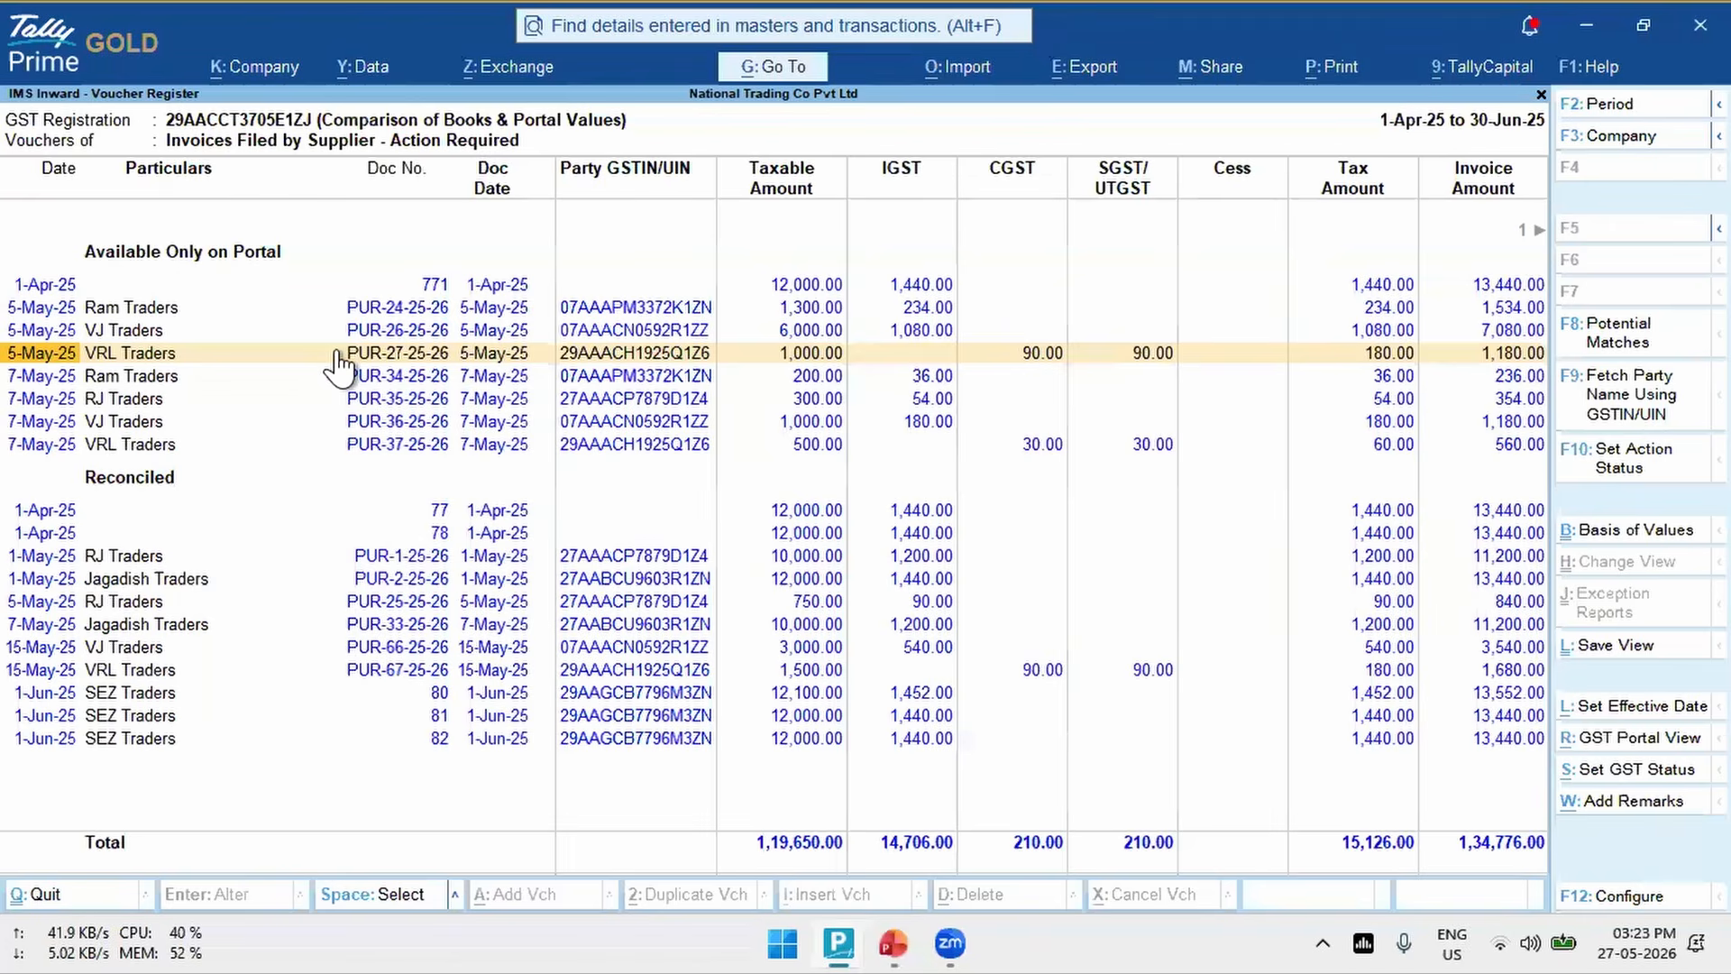
key(Up)
key(Up)
key(Up)
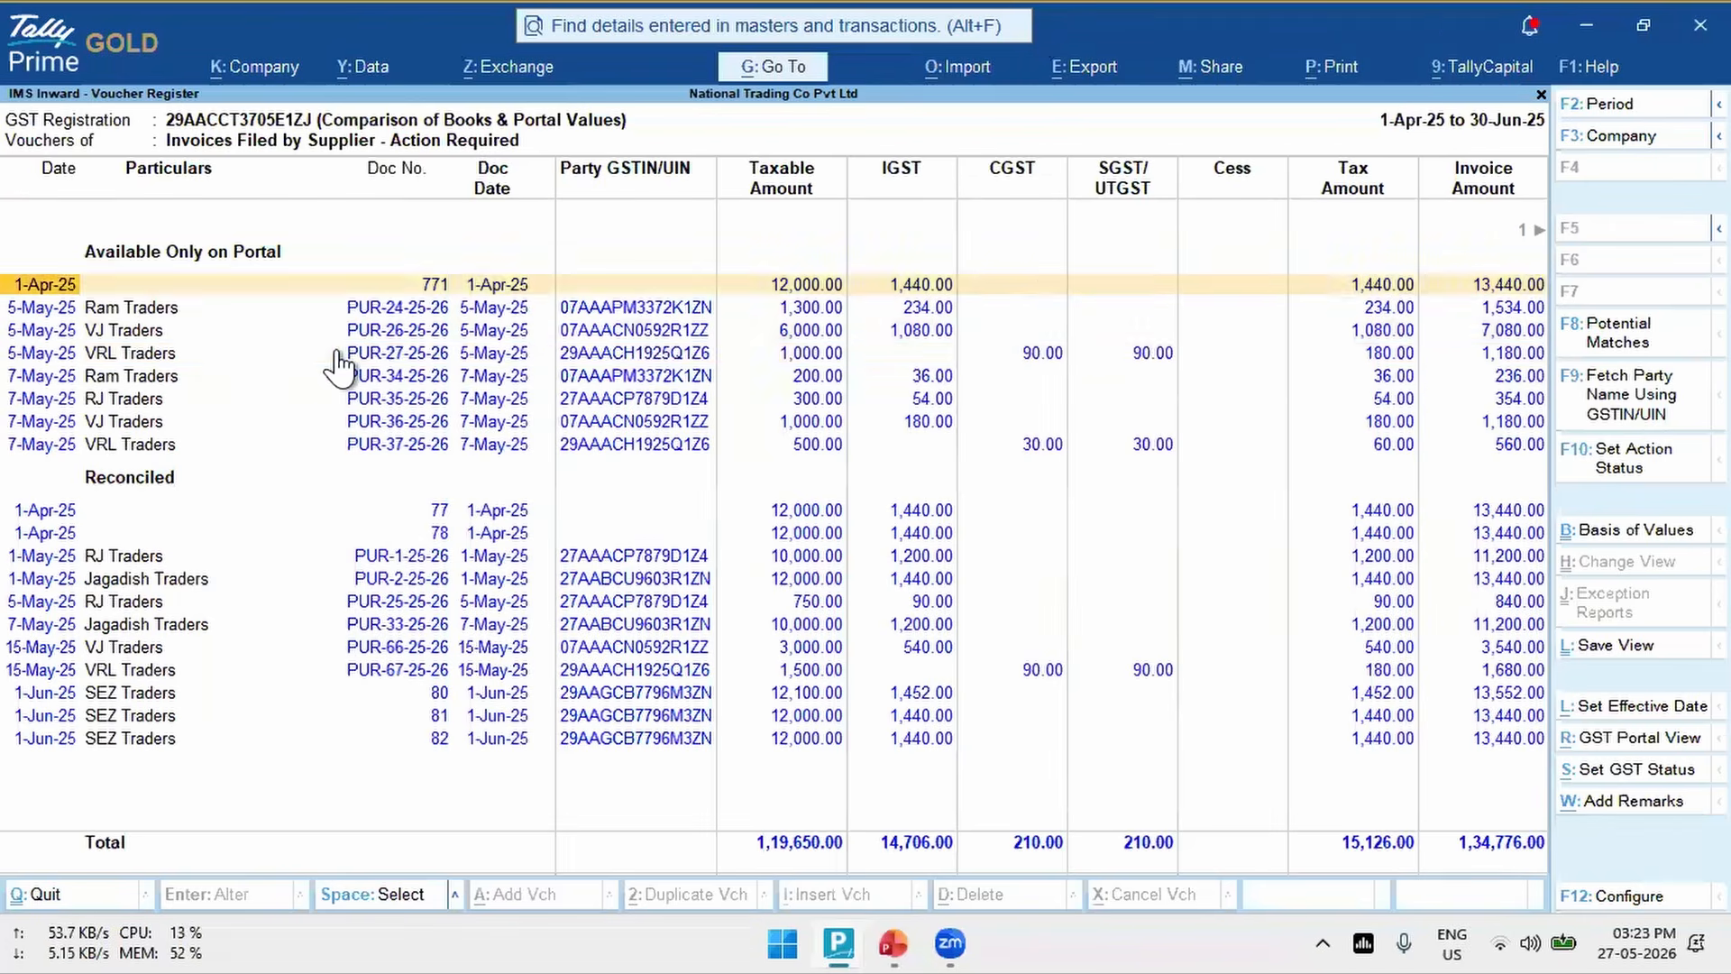
key(Down)
key(Down)
key(Down)
key(Down)
key(Down)
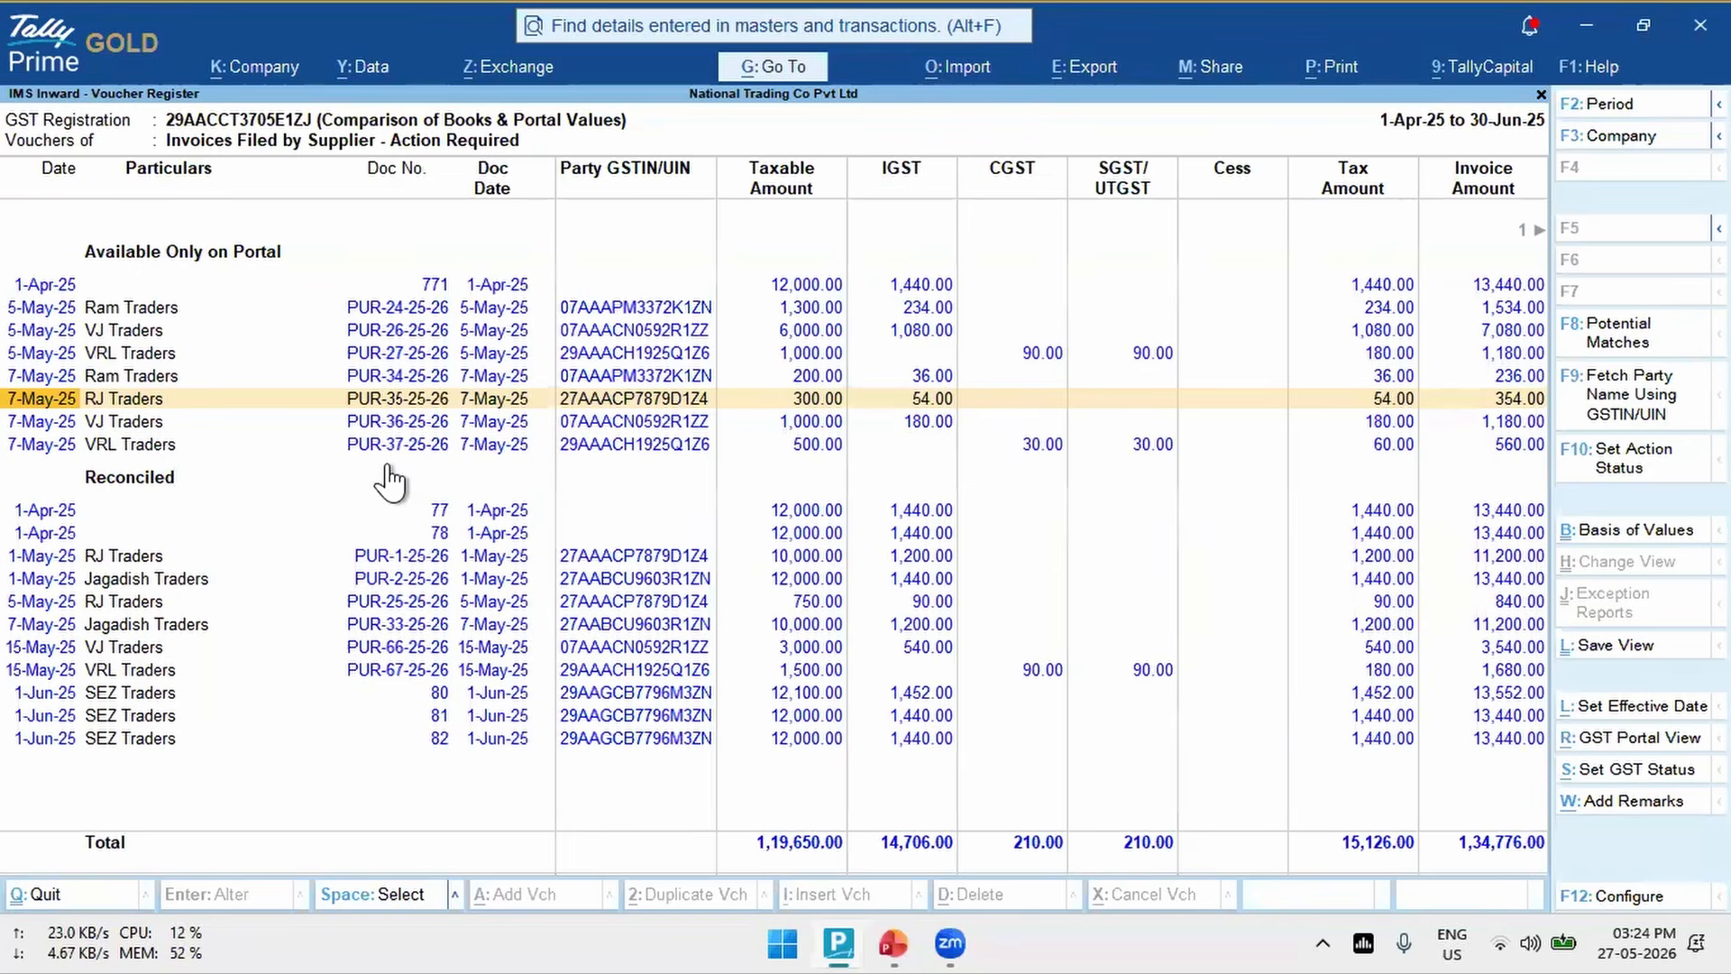
click(1659, 347)
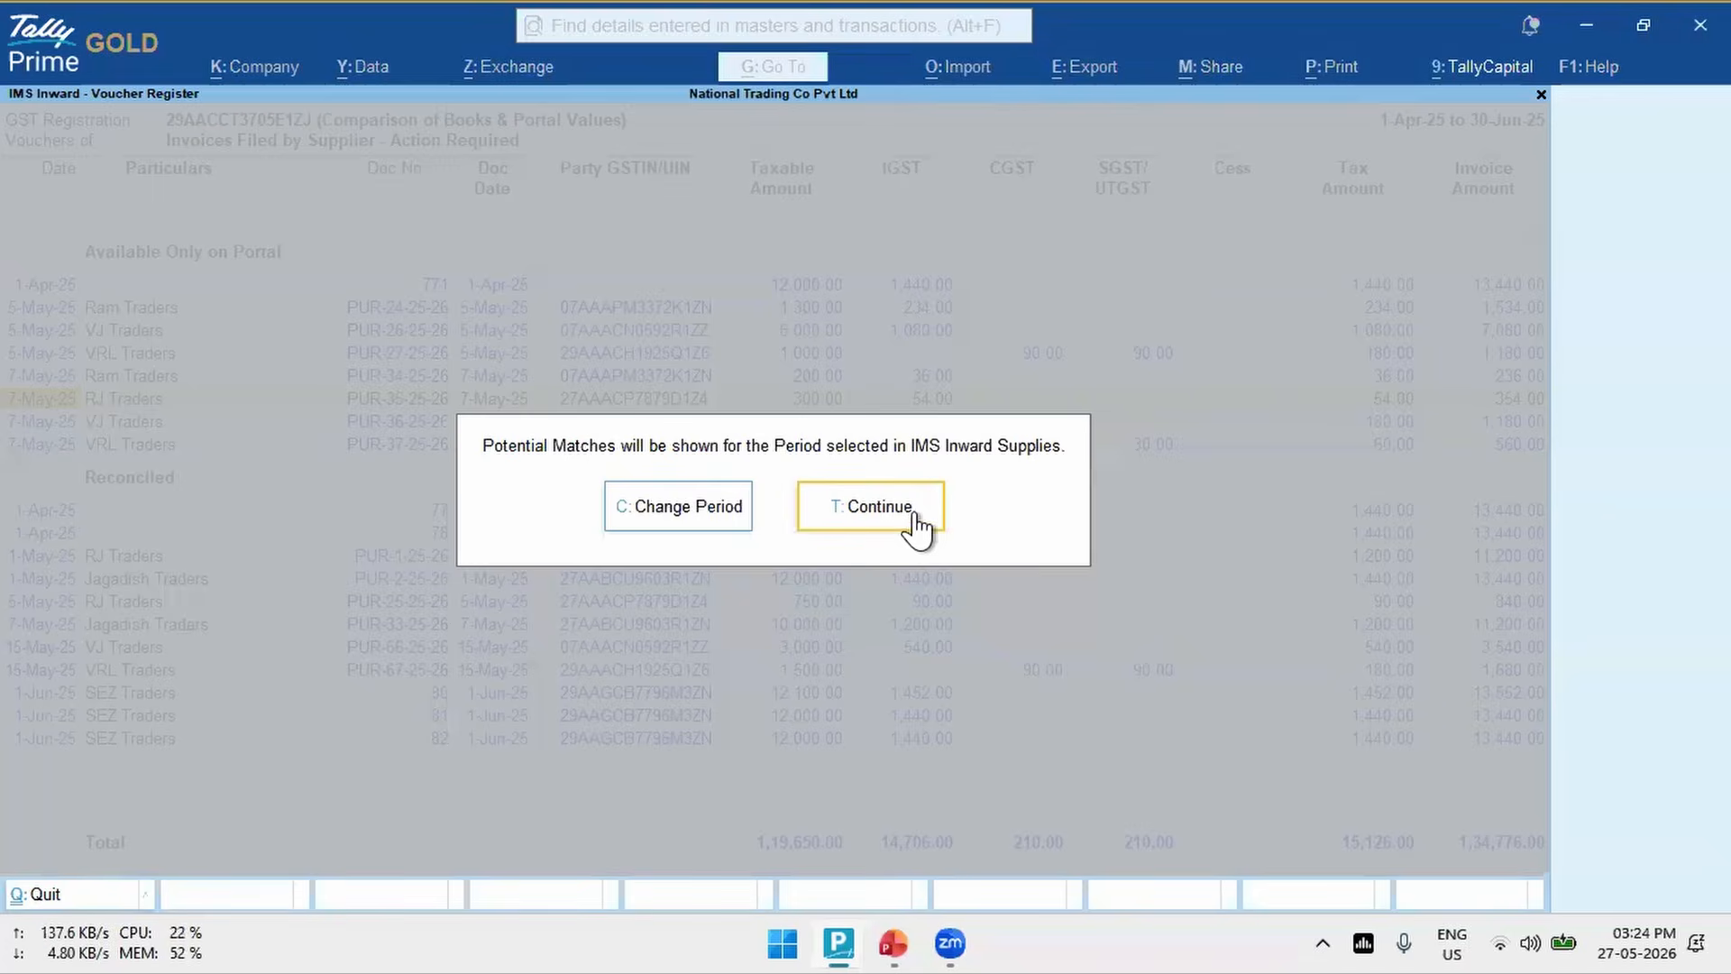
click(867, 521)
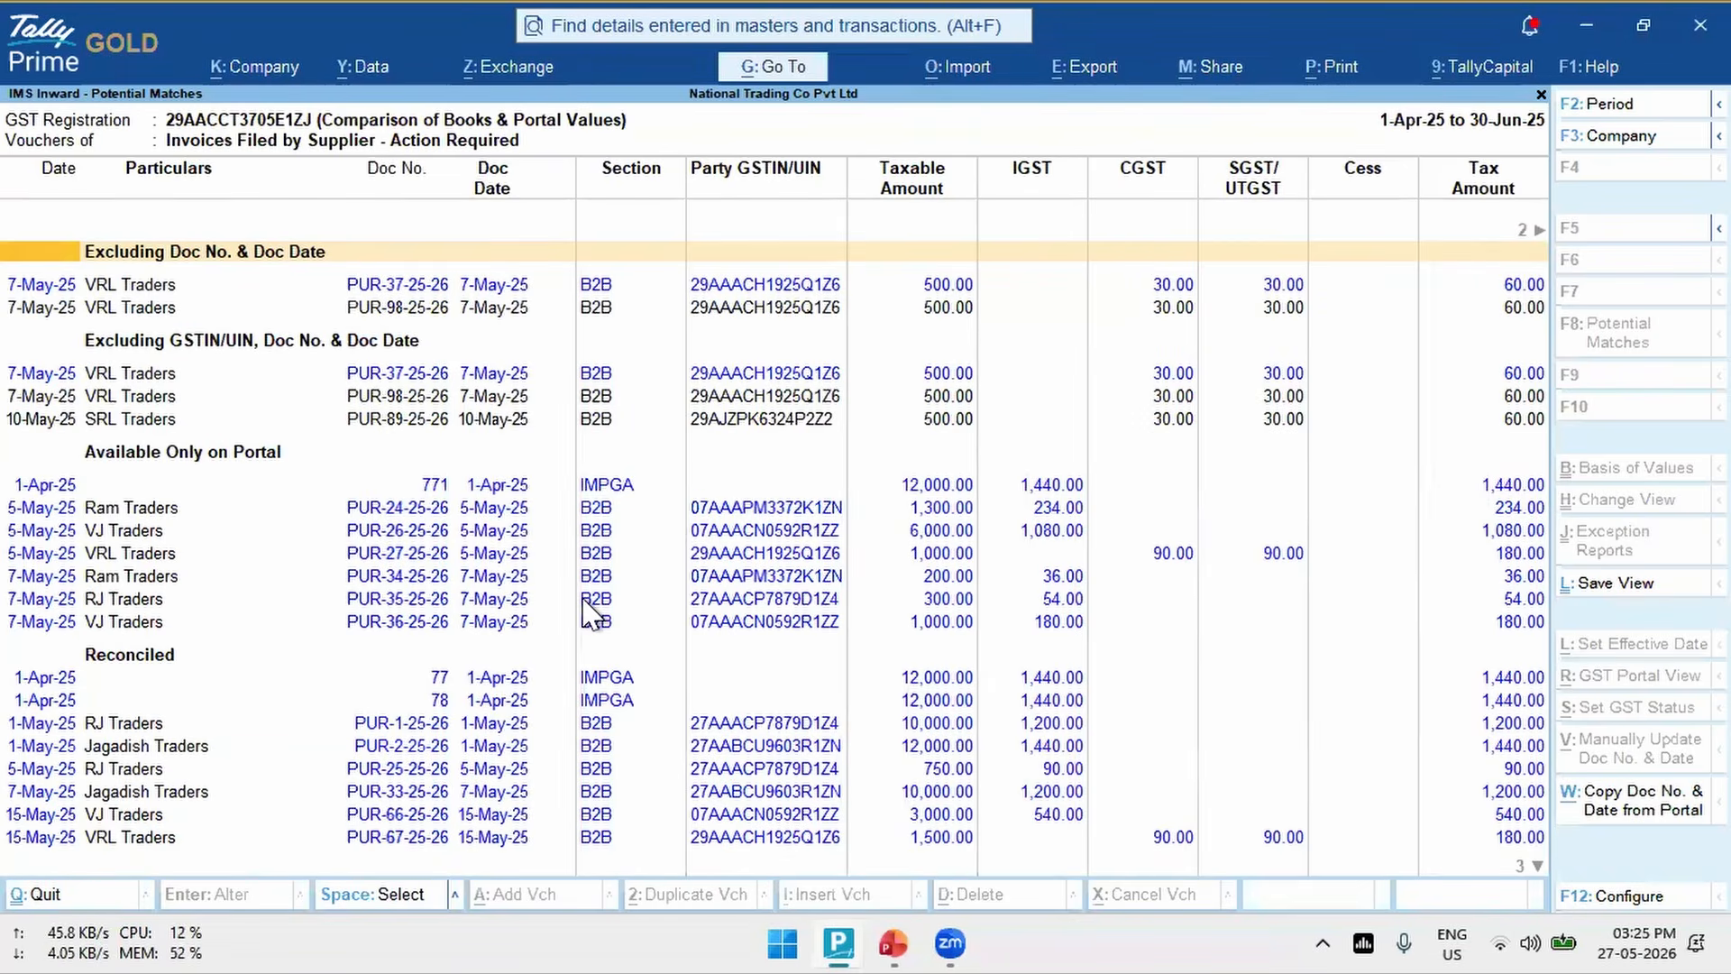
- Examine the potential-match groups Excluding Doc No. & Doc Date and Excluding GSTIN/UIN, Doc No. & Doc Date
key(Down)
key(Down)
key(Down)
key(Down)
key(Down)
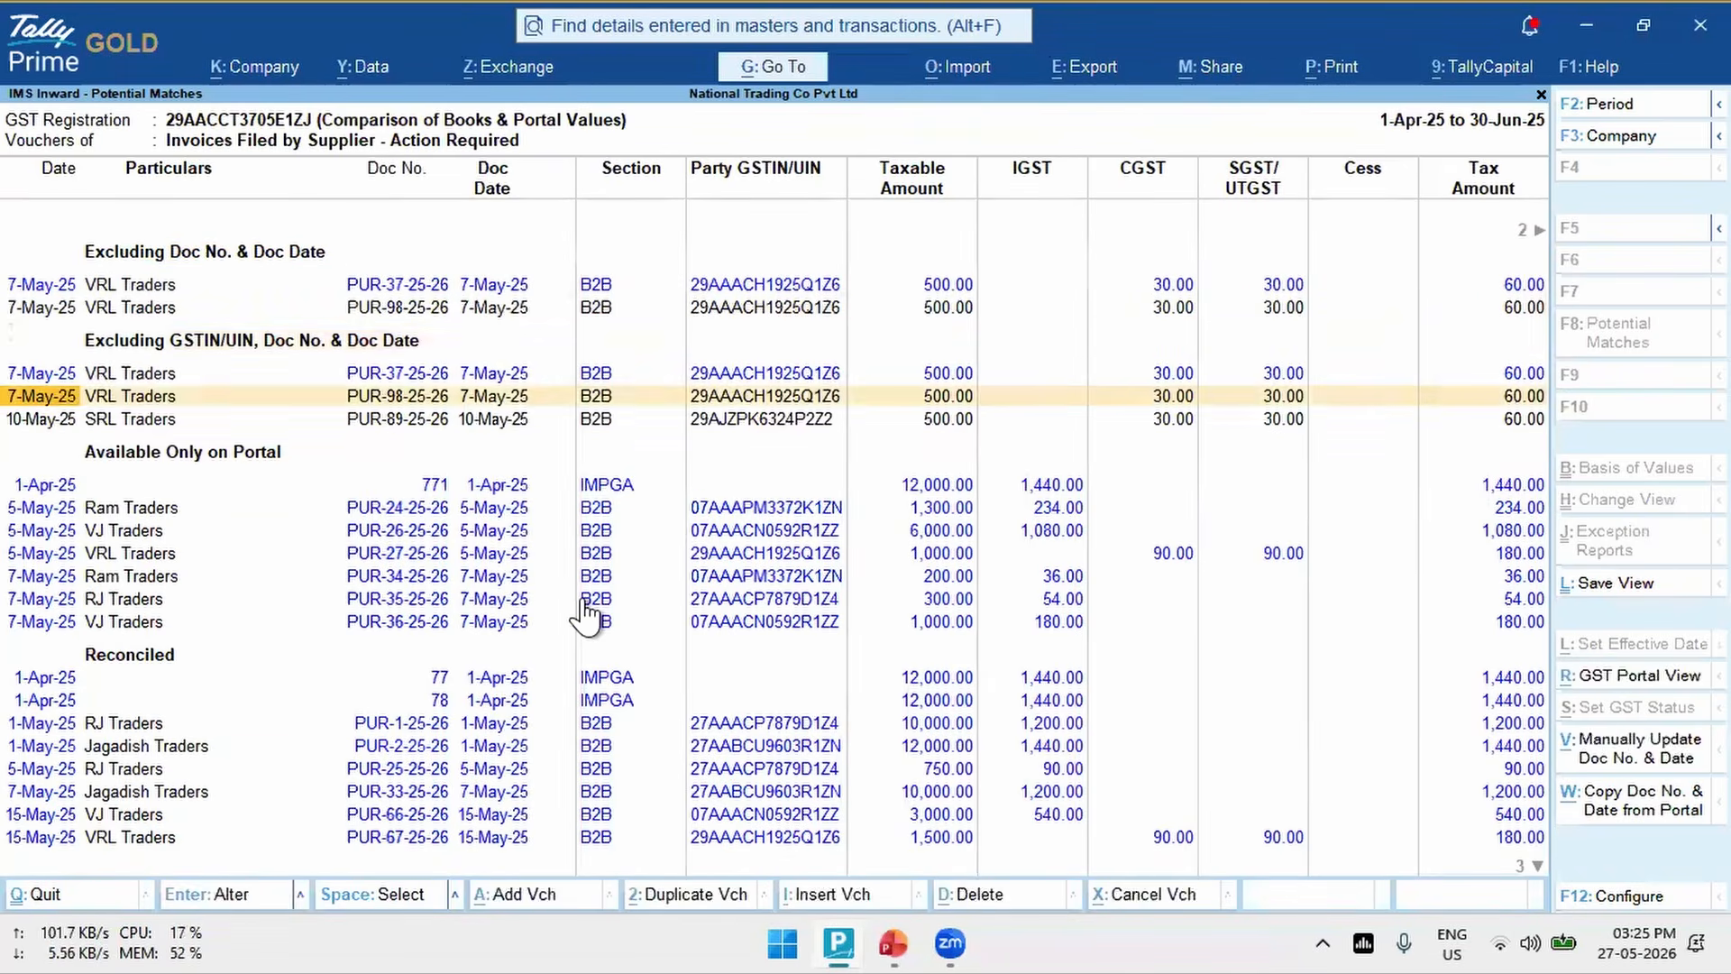
key(Up)
key(Up)
key(Up)
key(Up)
key(Down)
key(Down)
key(Down)
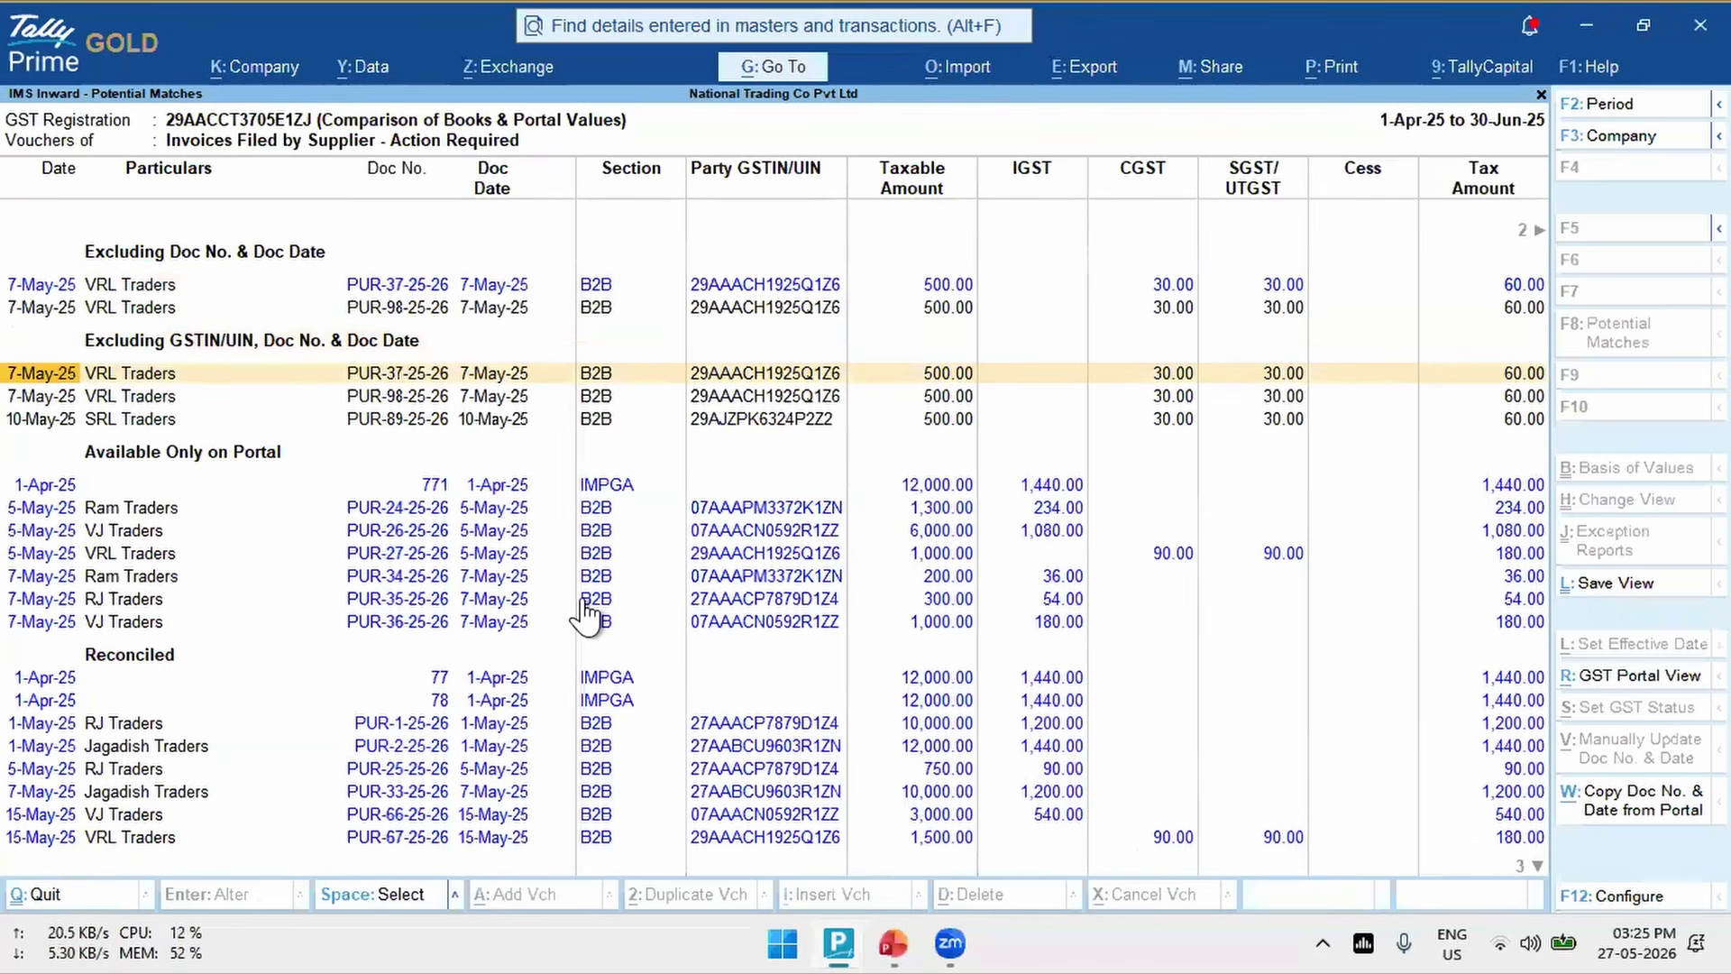
- Compare portal voucher PUR-37-25-26 with book voucher PUR-98-25-26 in the group Excluding Doc No. & Doc Date
key(Up)
key(Up)
key(Up)
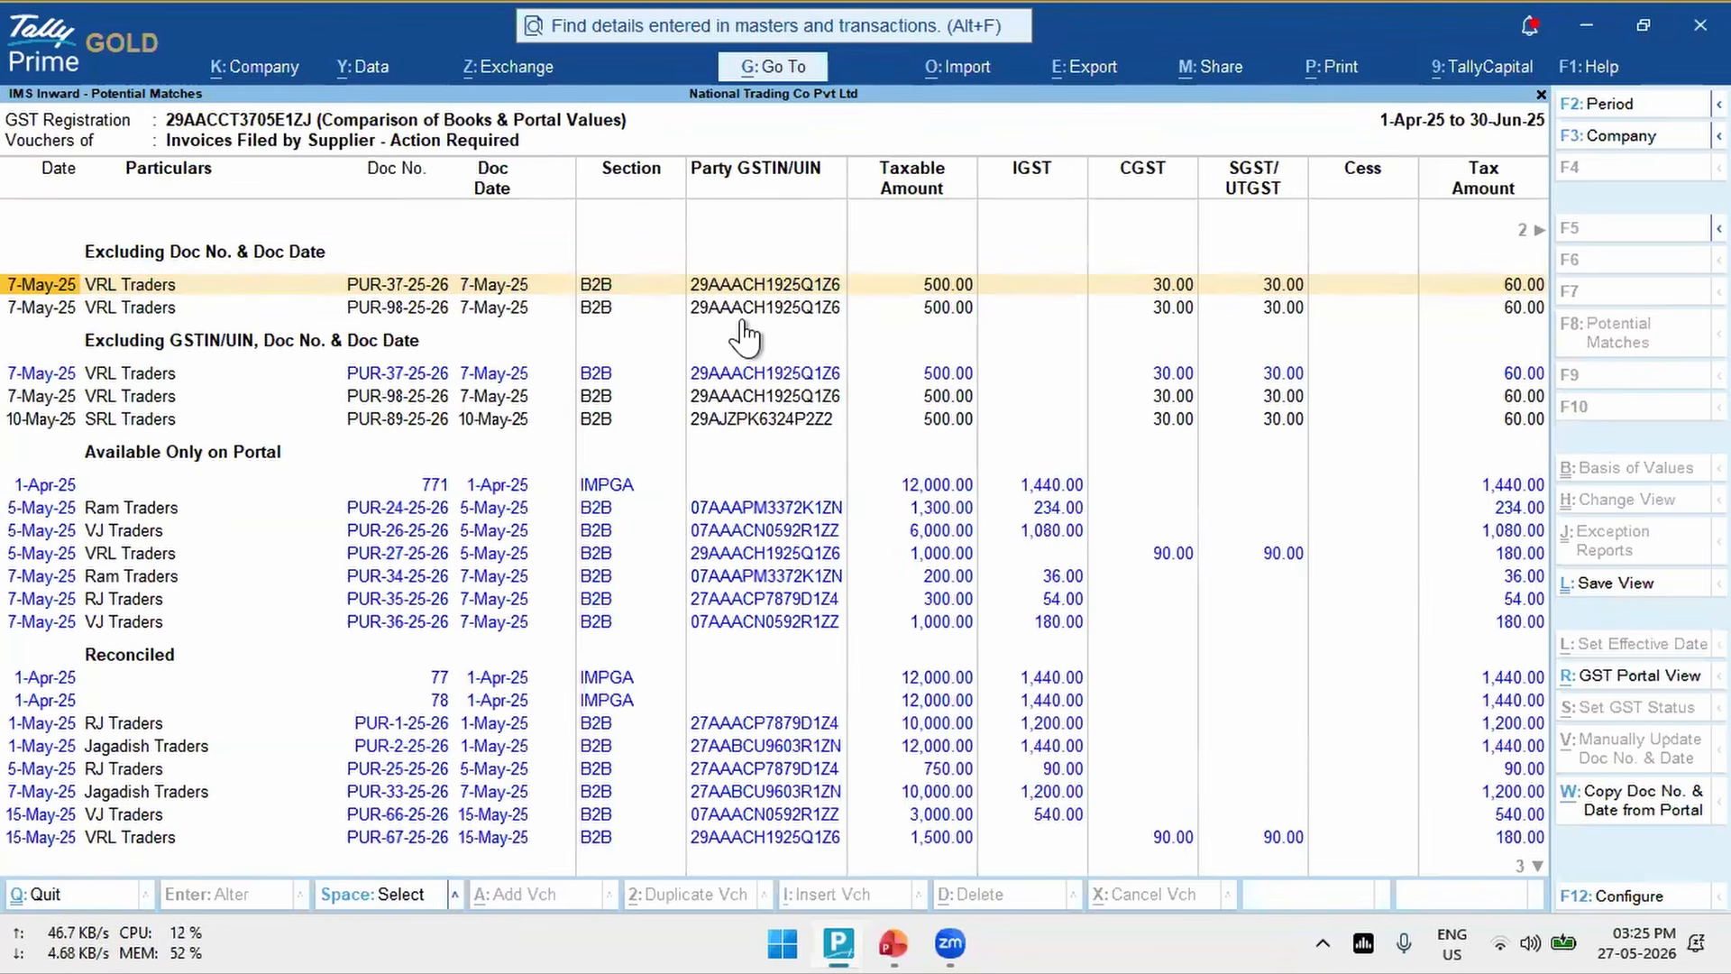
click(398, 310)
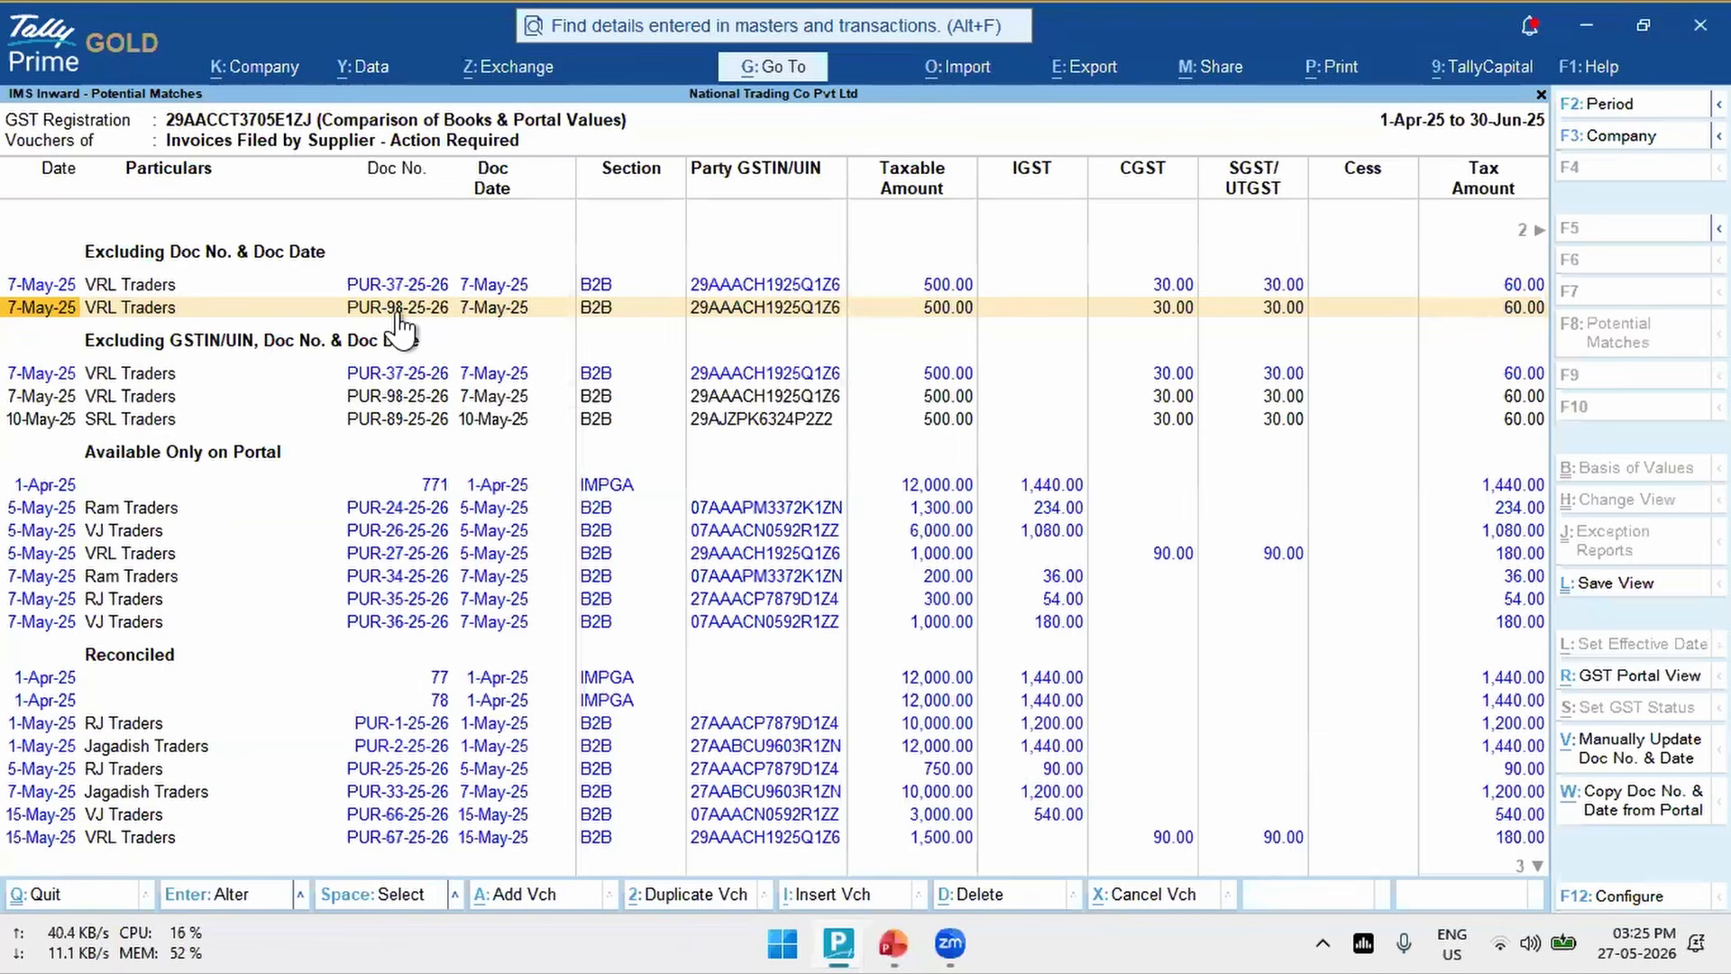
- Compare portal voucher PUR-37-25-26 with its candidate book vouchers in the group Excluding GSTIN/UIN, Doc No. & Doc Date
key(Down)
key(Down)
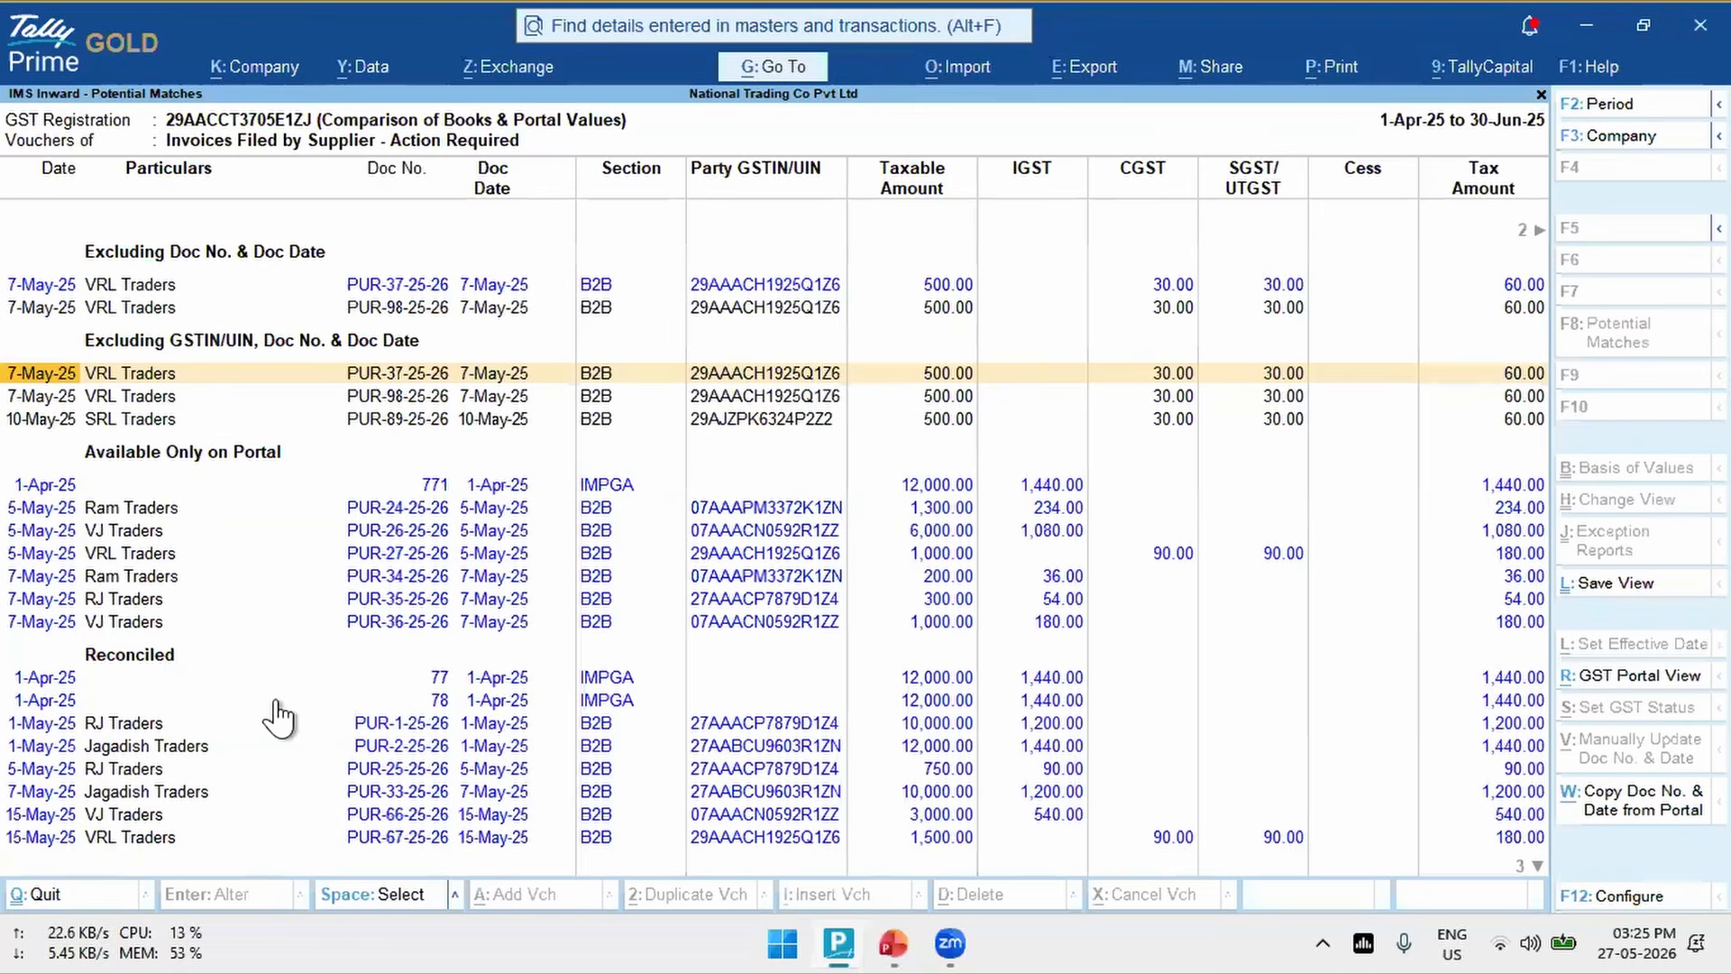
key(Down)
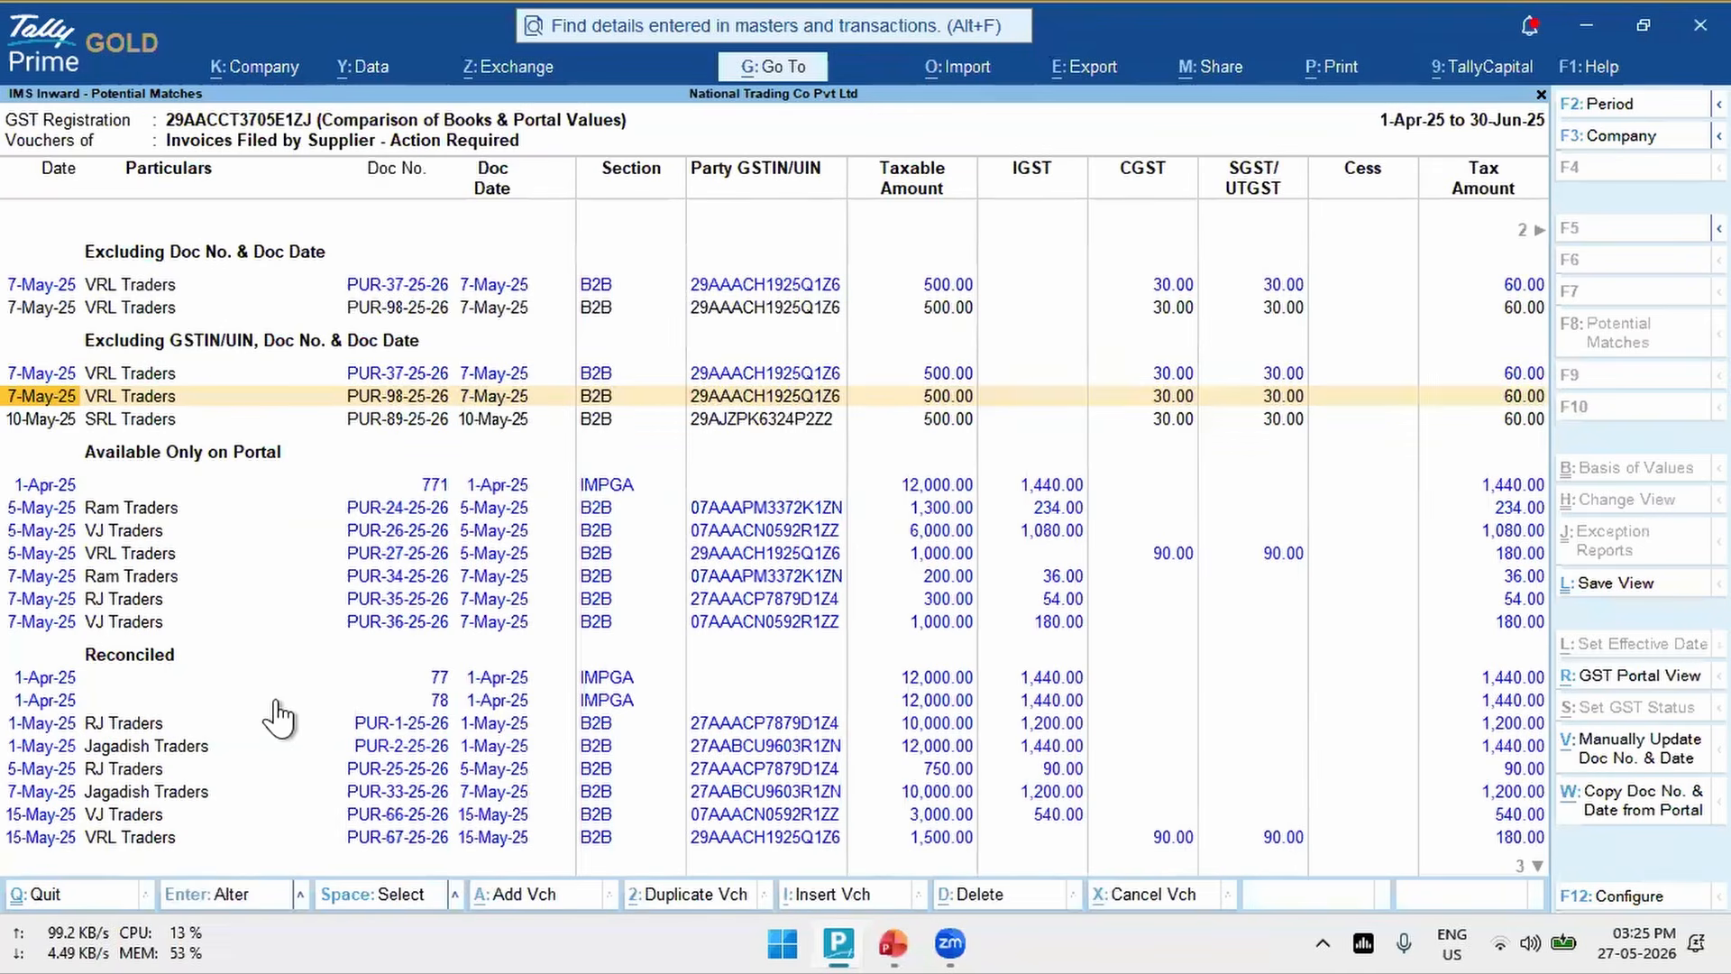
- Show the manual Supplier's Doc No. & Date update for VRL Traders book voucher PUR-98-25-26 and close it without changes
key(Up)
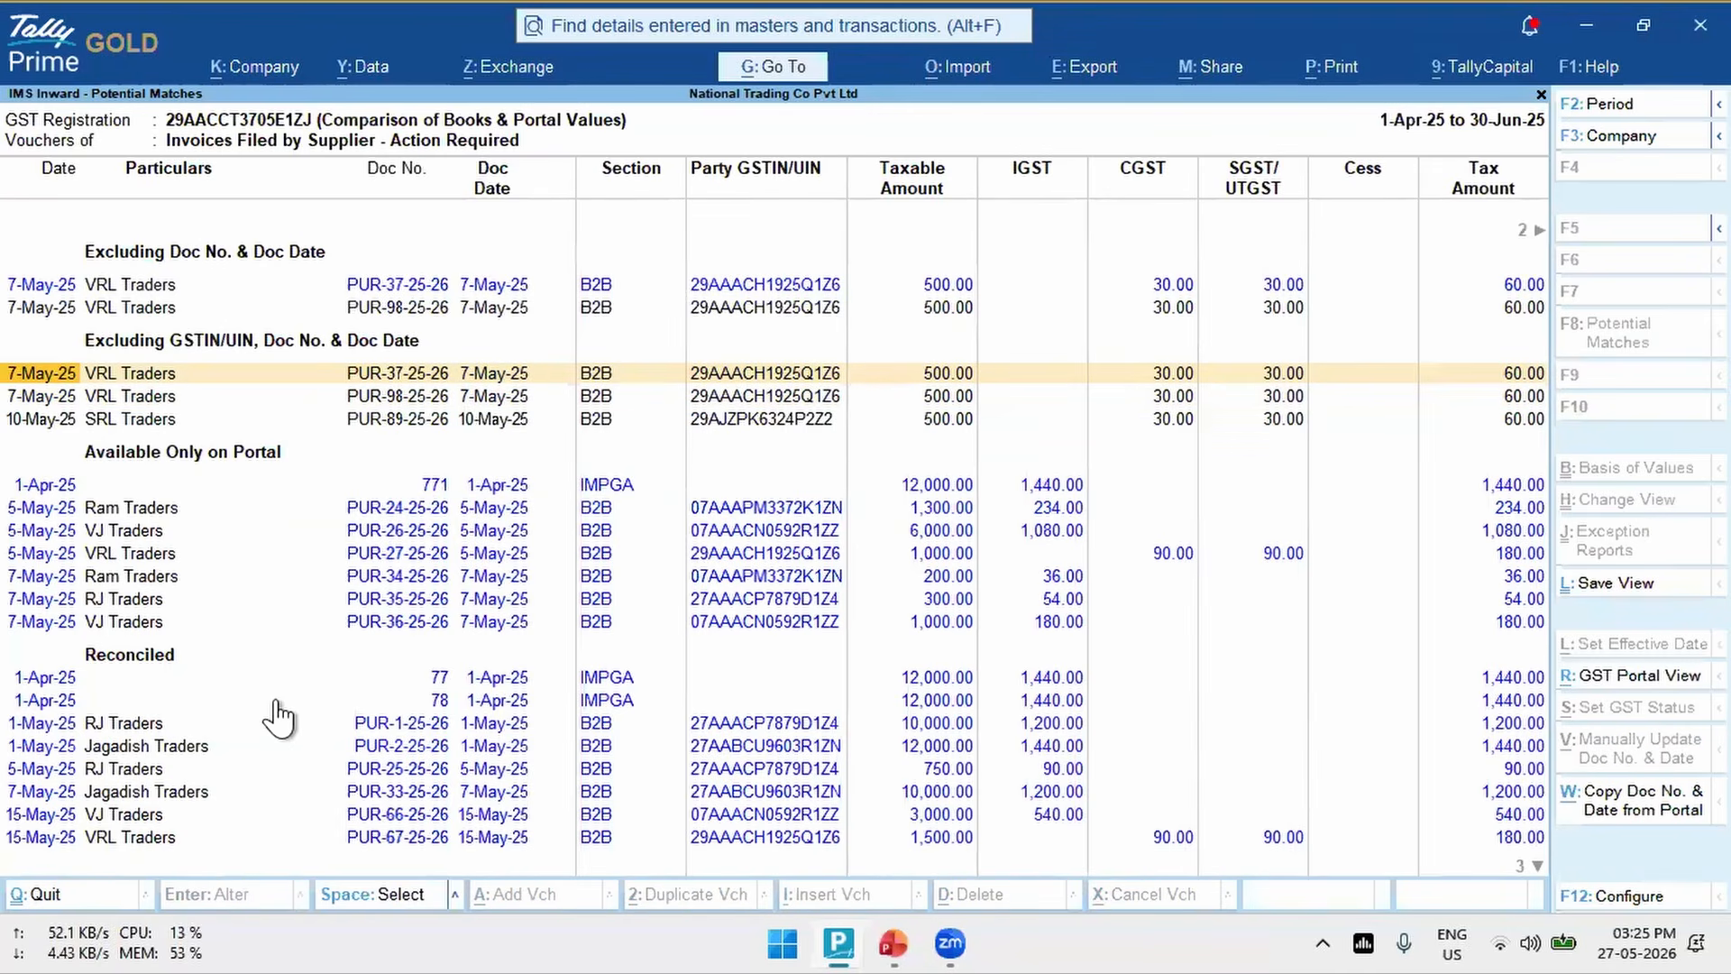
key(Down)
key(Down)
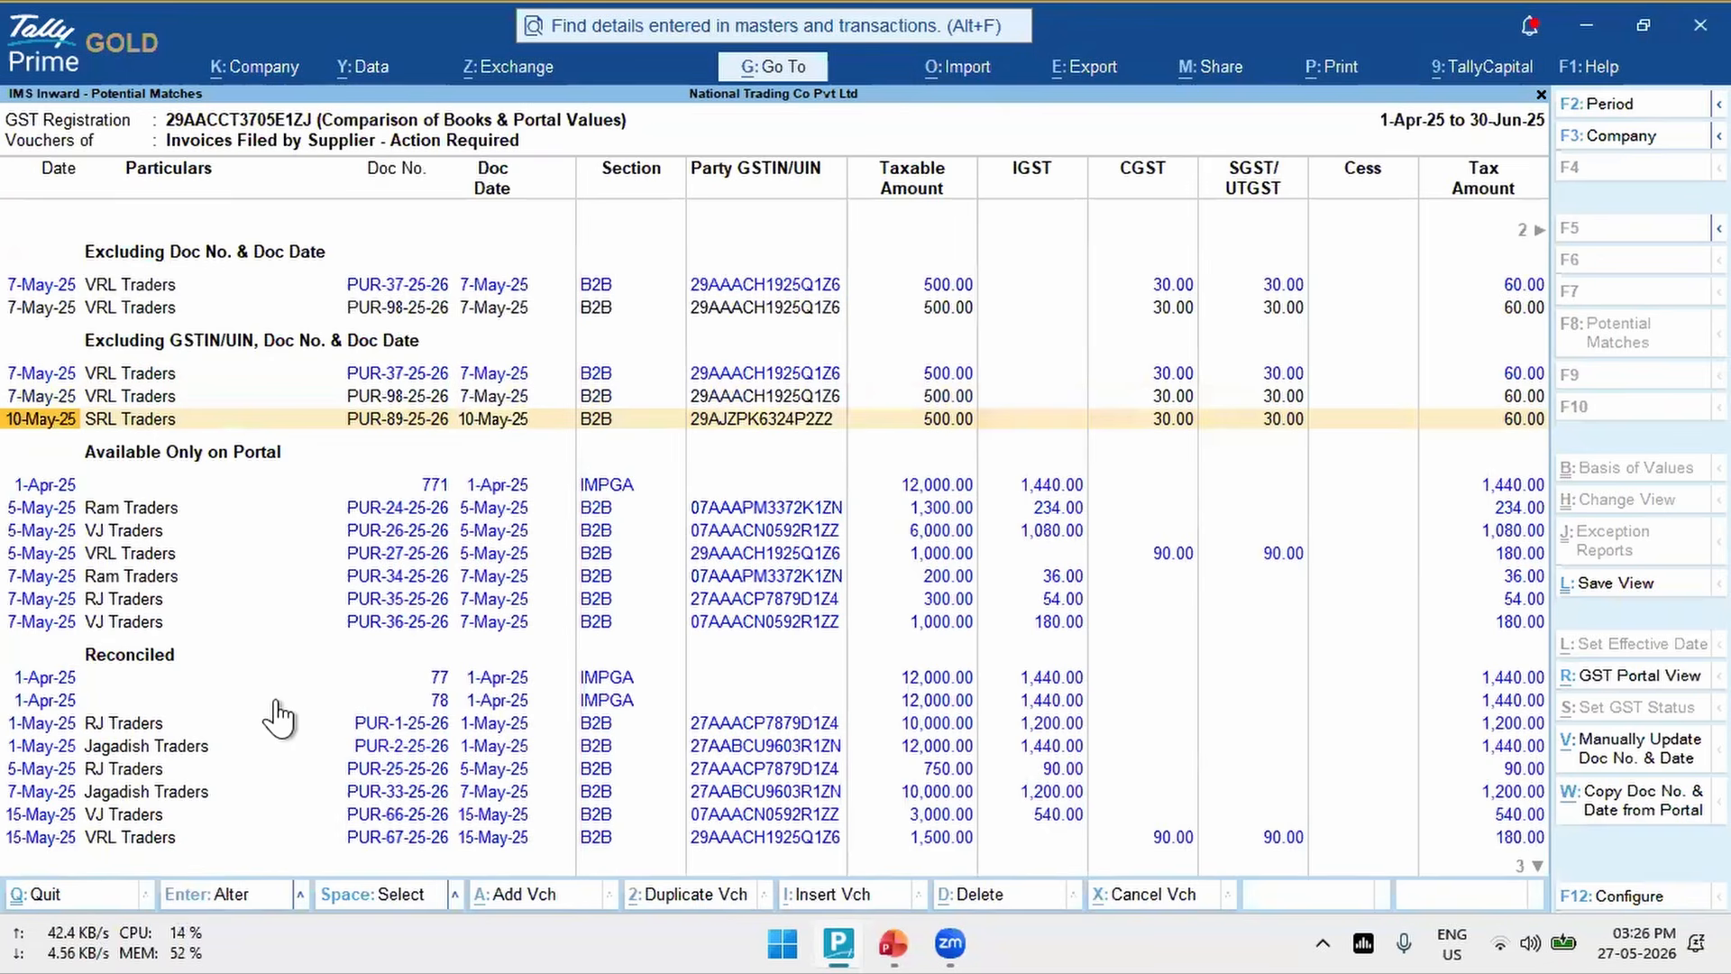
key(Up)
key(space)
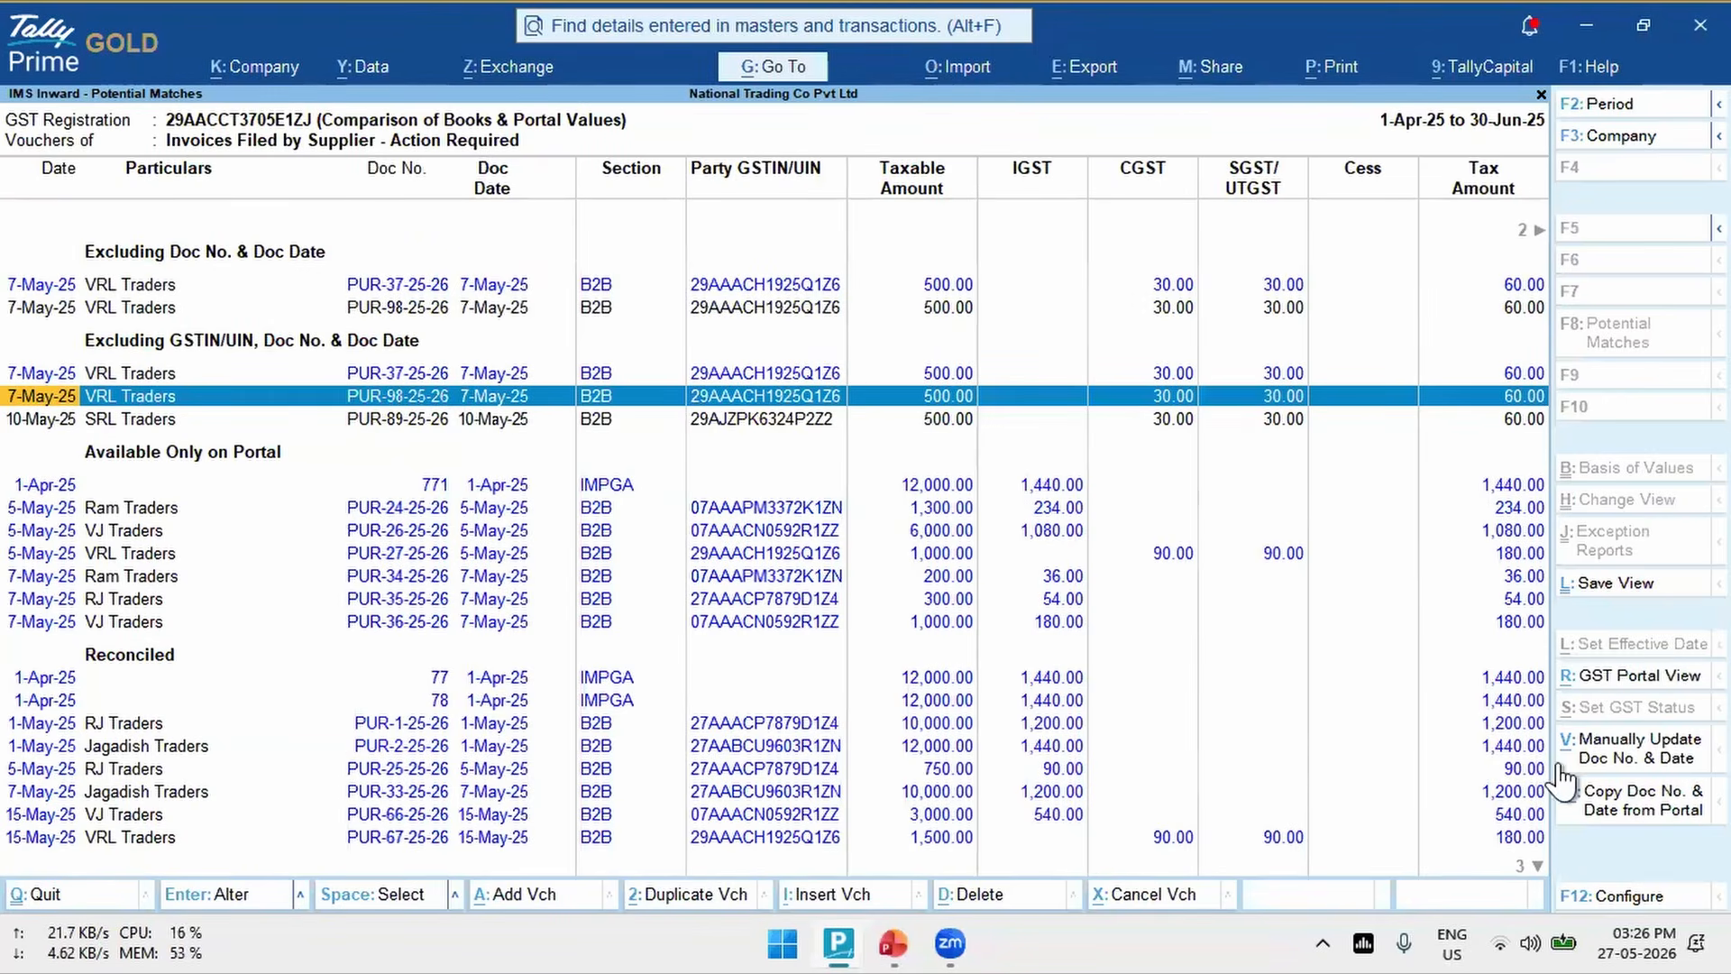
click(1667, 764)
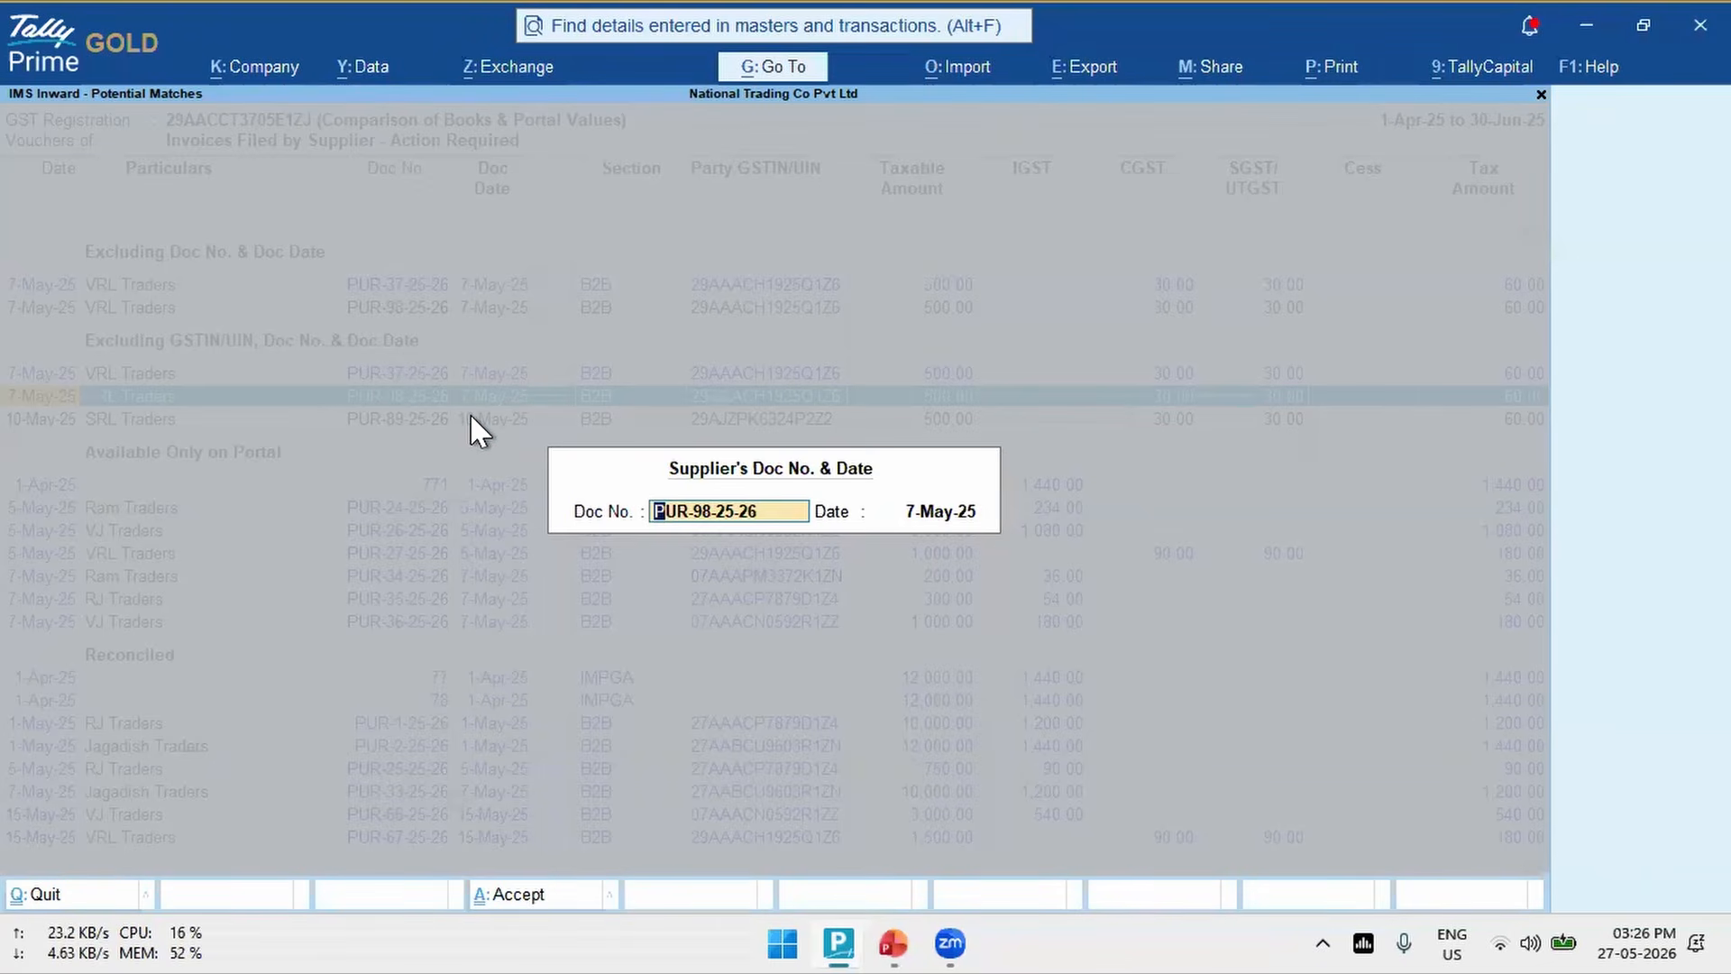
key(BackSpace)
key(Escape)
key(Return)
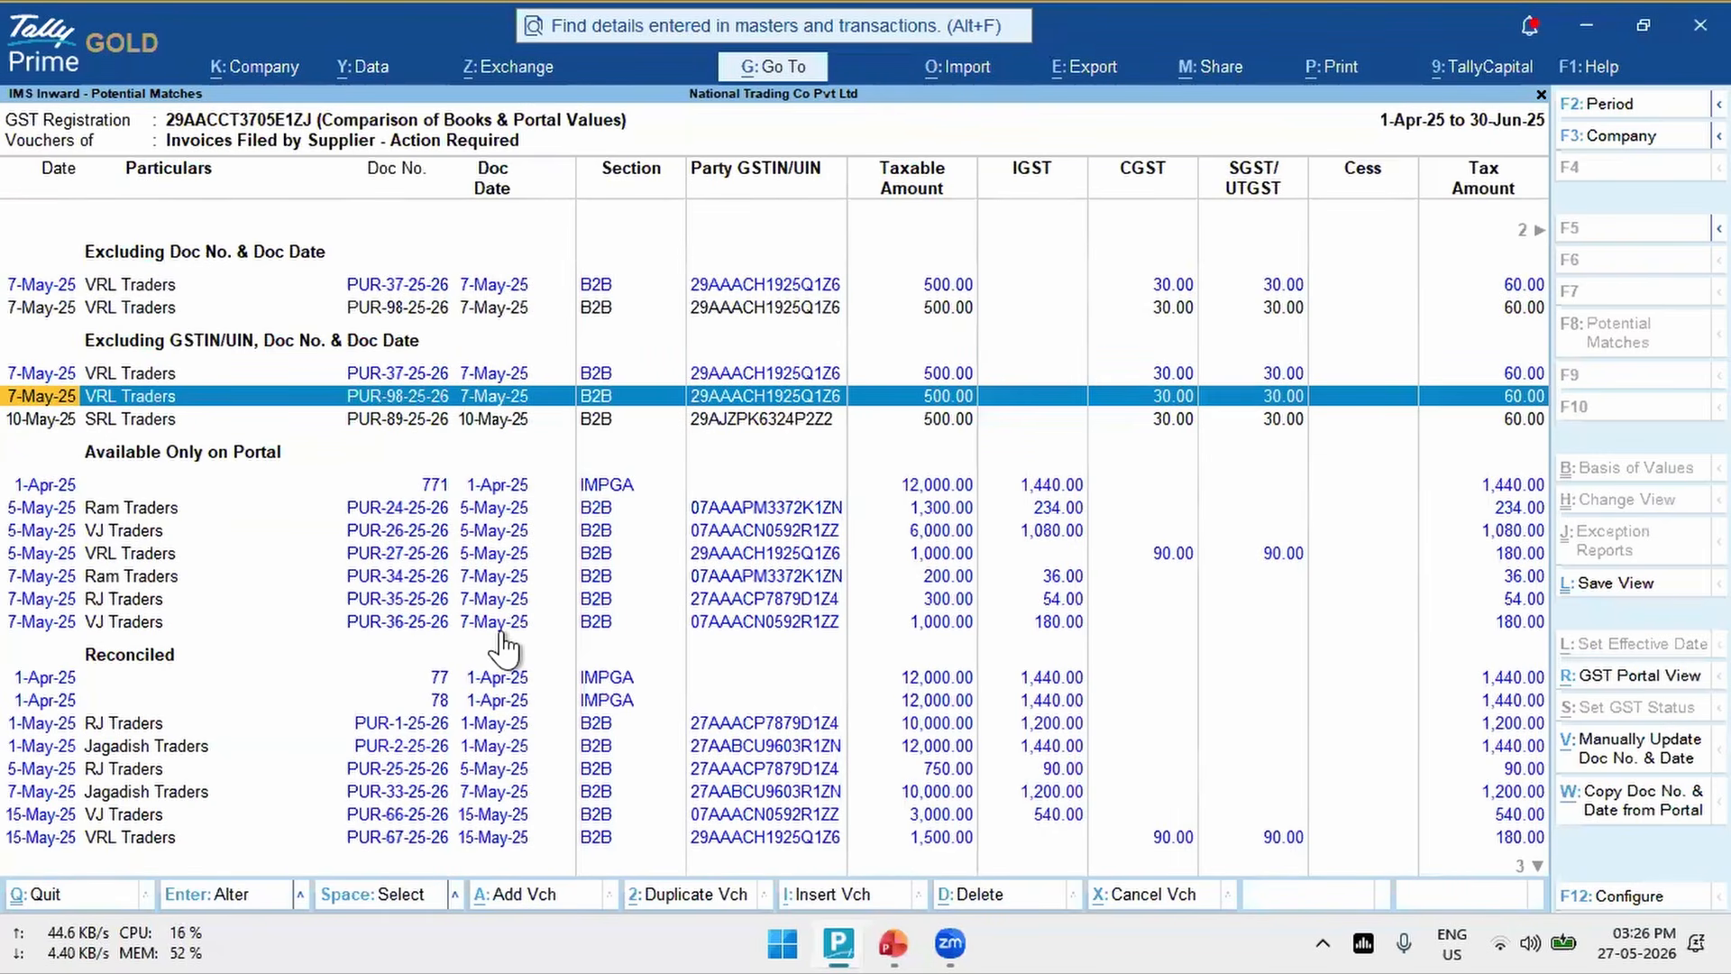
- Compare candidate book vouchers PUR-98-25-26 and PUR-89-25-26 in the group Excluding GSTIN/UIN, Doc No. & Doc Date
key(space)
key(Down)
key(Up)
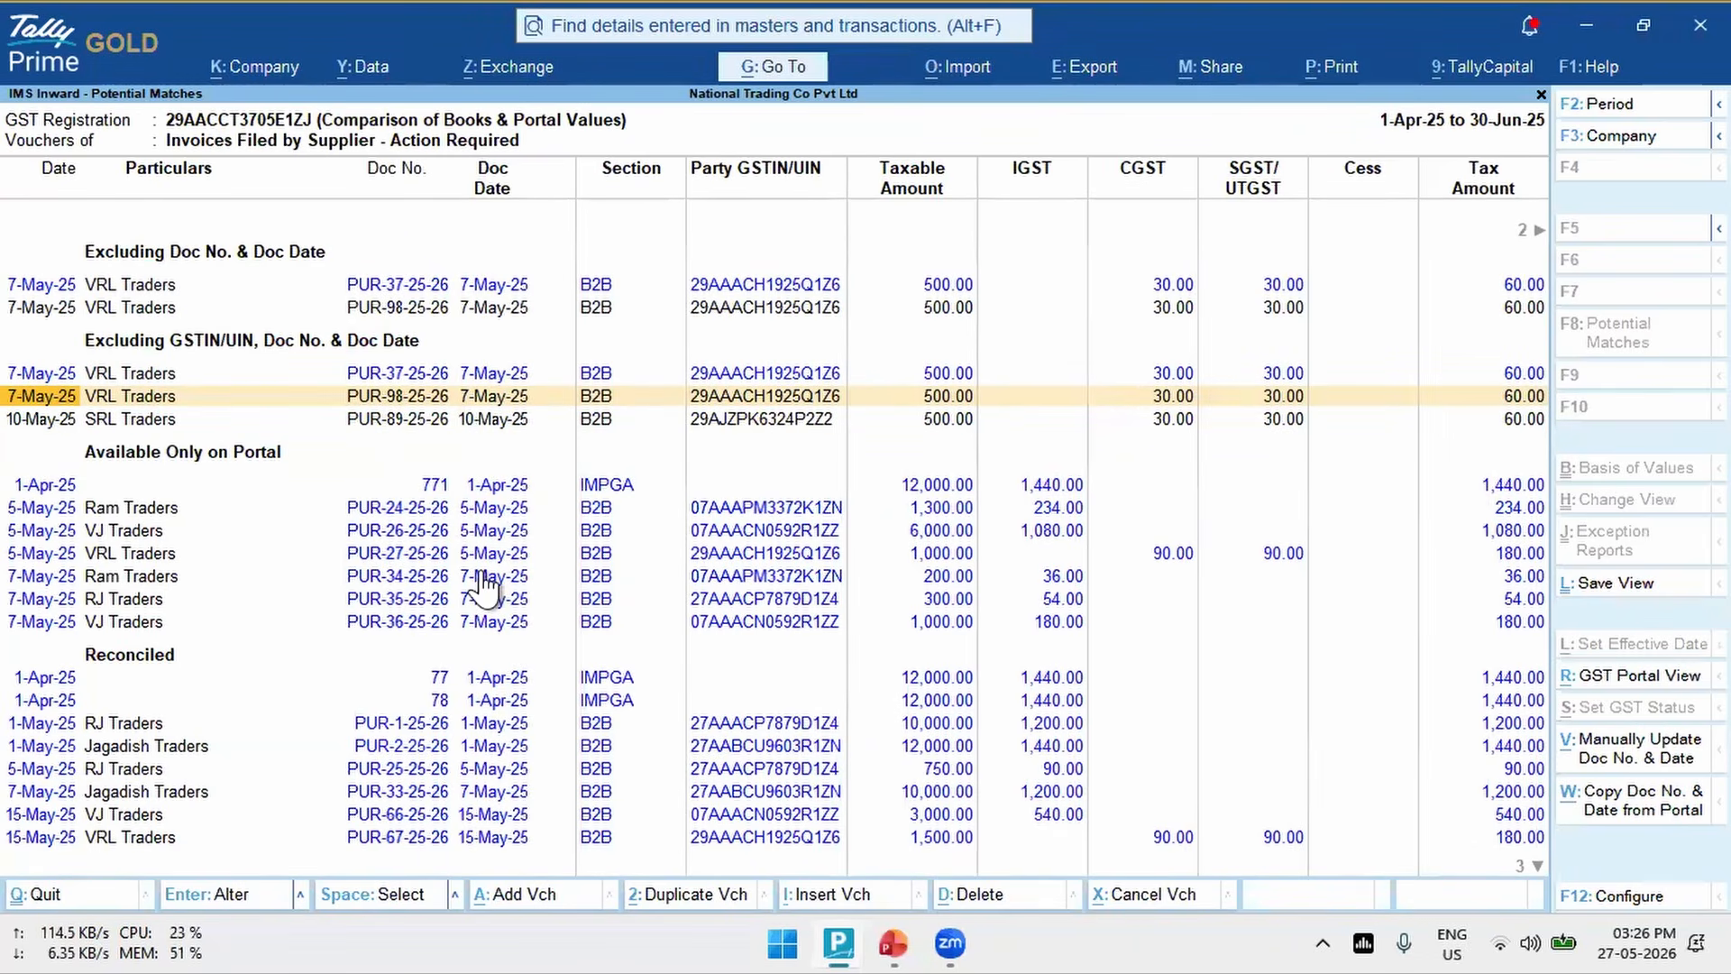
key(Up)
key(Down)
key(Down)
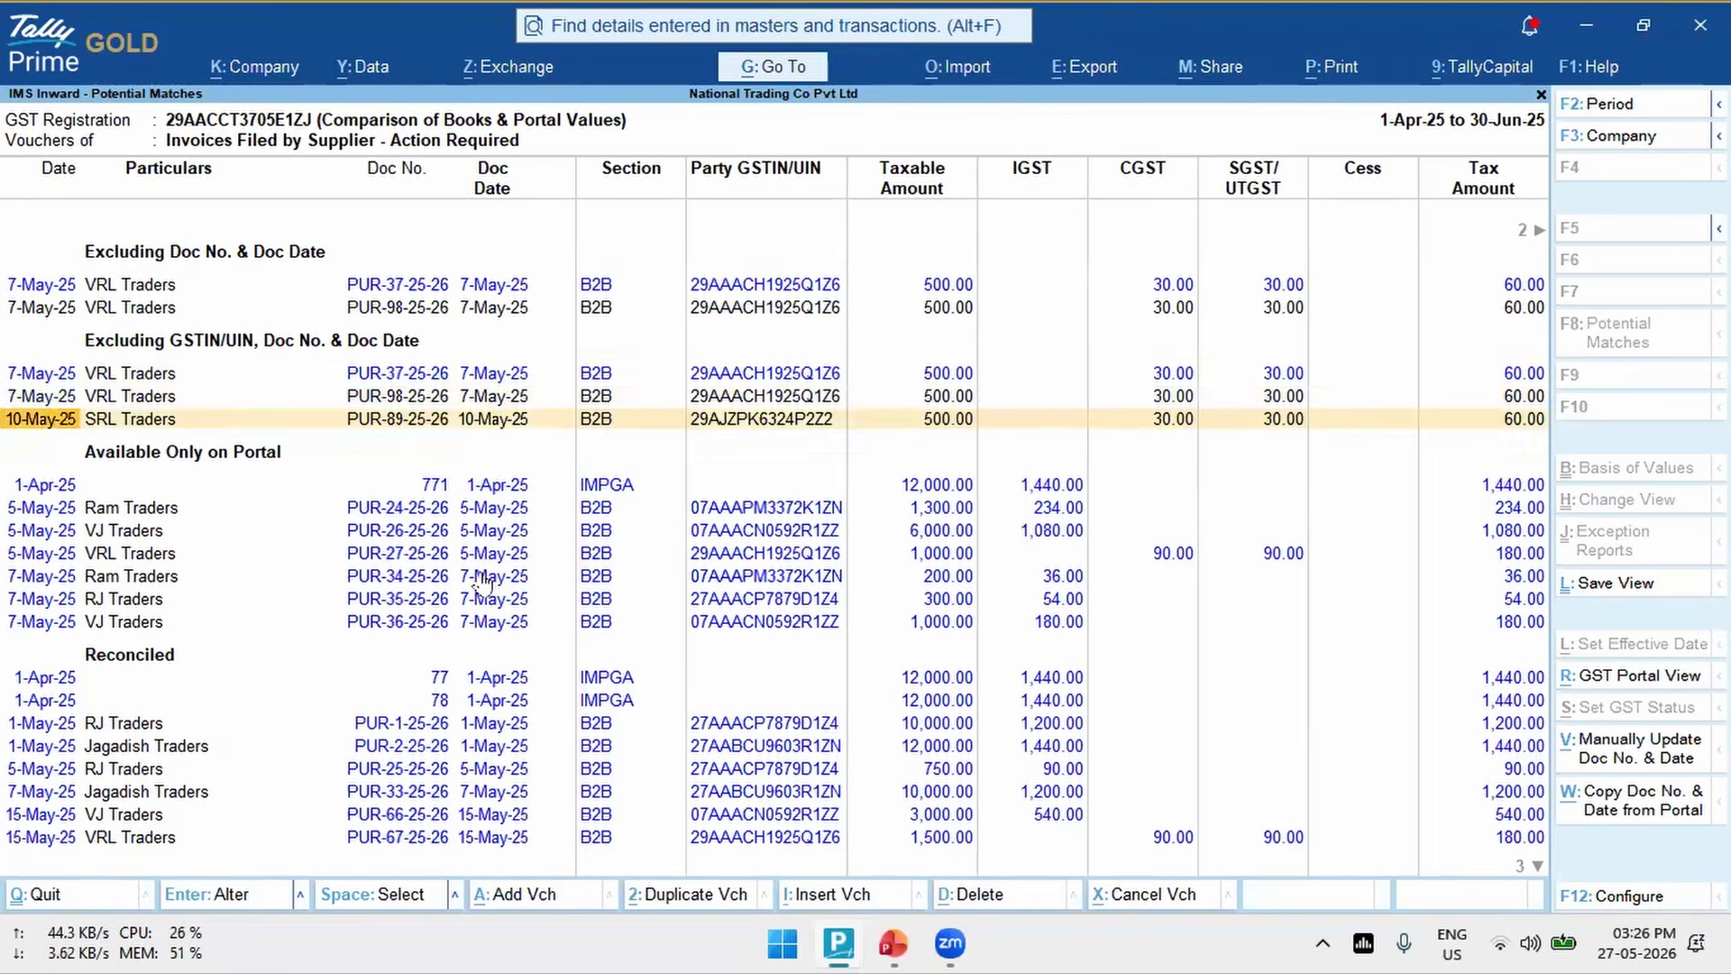
key(Up)
key(Down)
key(Up)
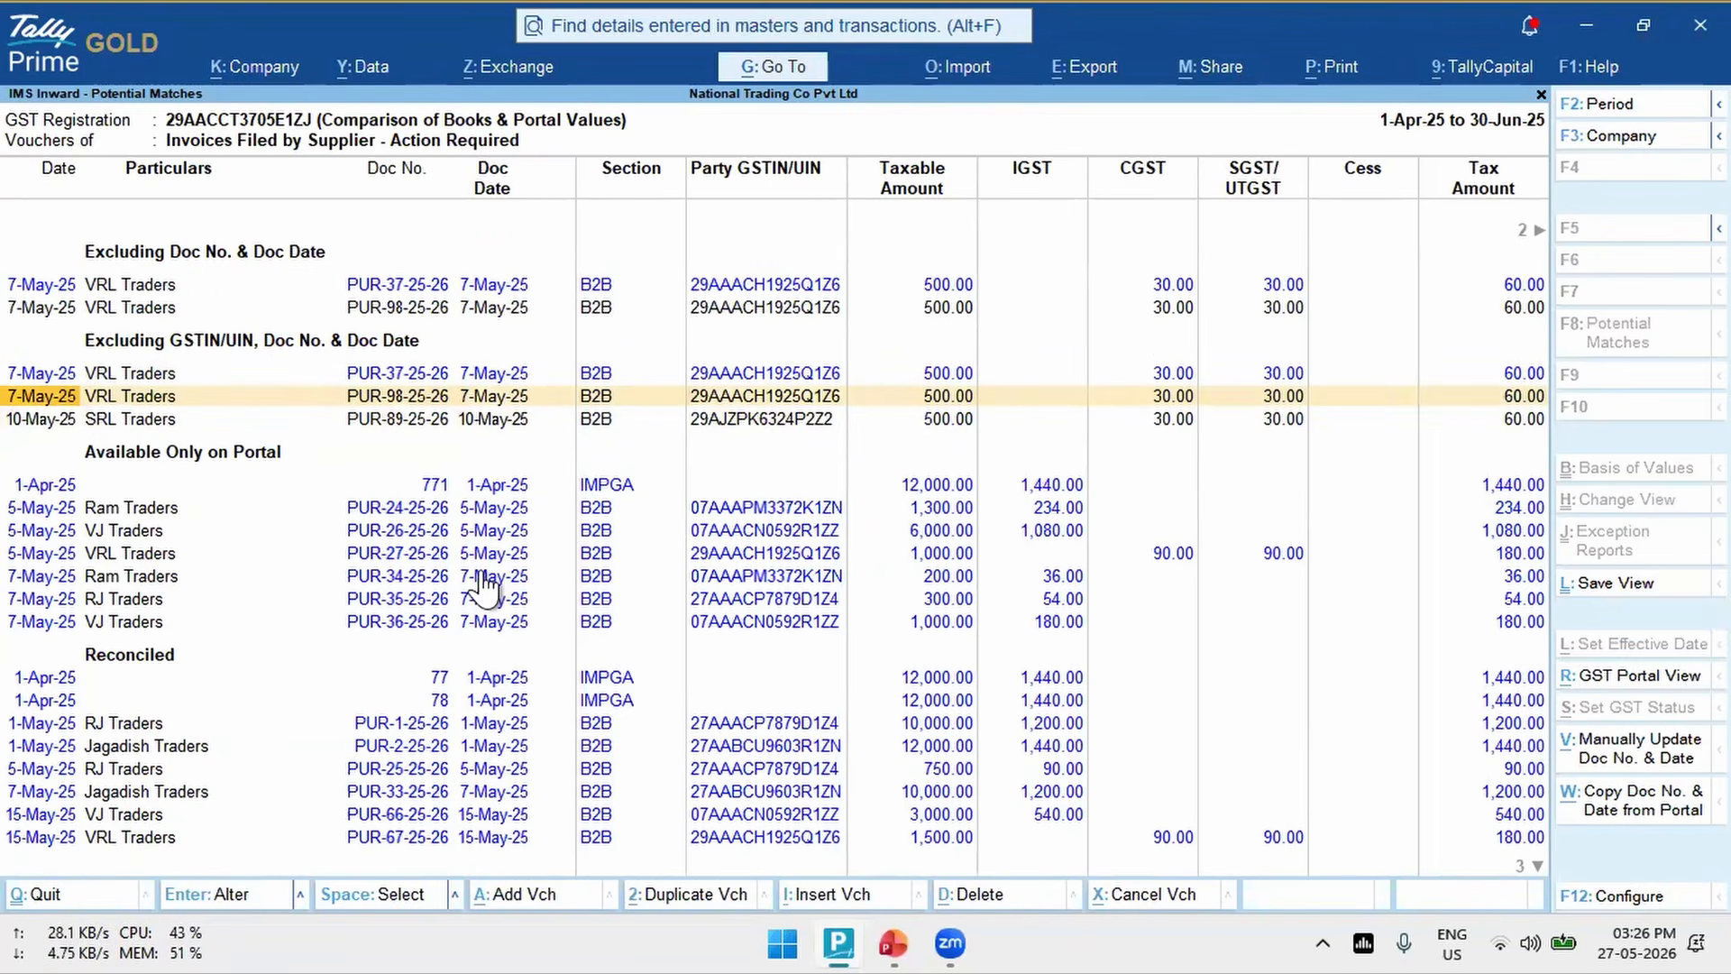
- Copy the Doc No. and Doc Date from the portal to VRL Traders book voucher PUR-98-25-26
key(space)
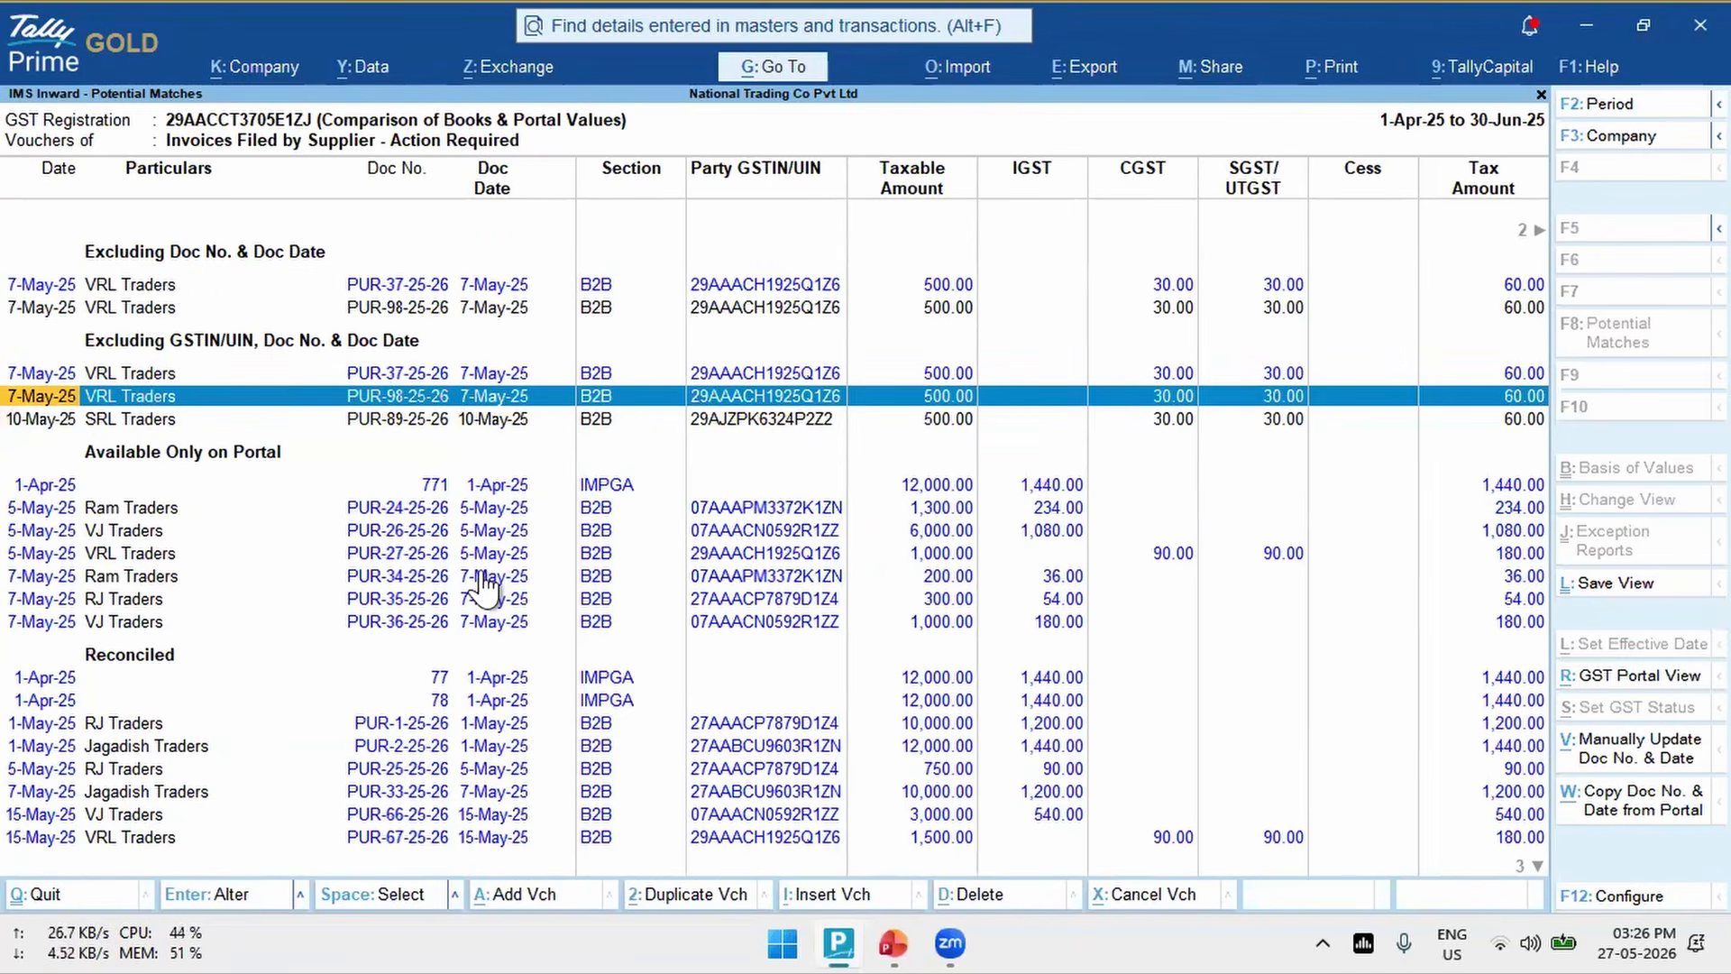
click(1658, 825)
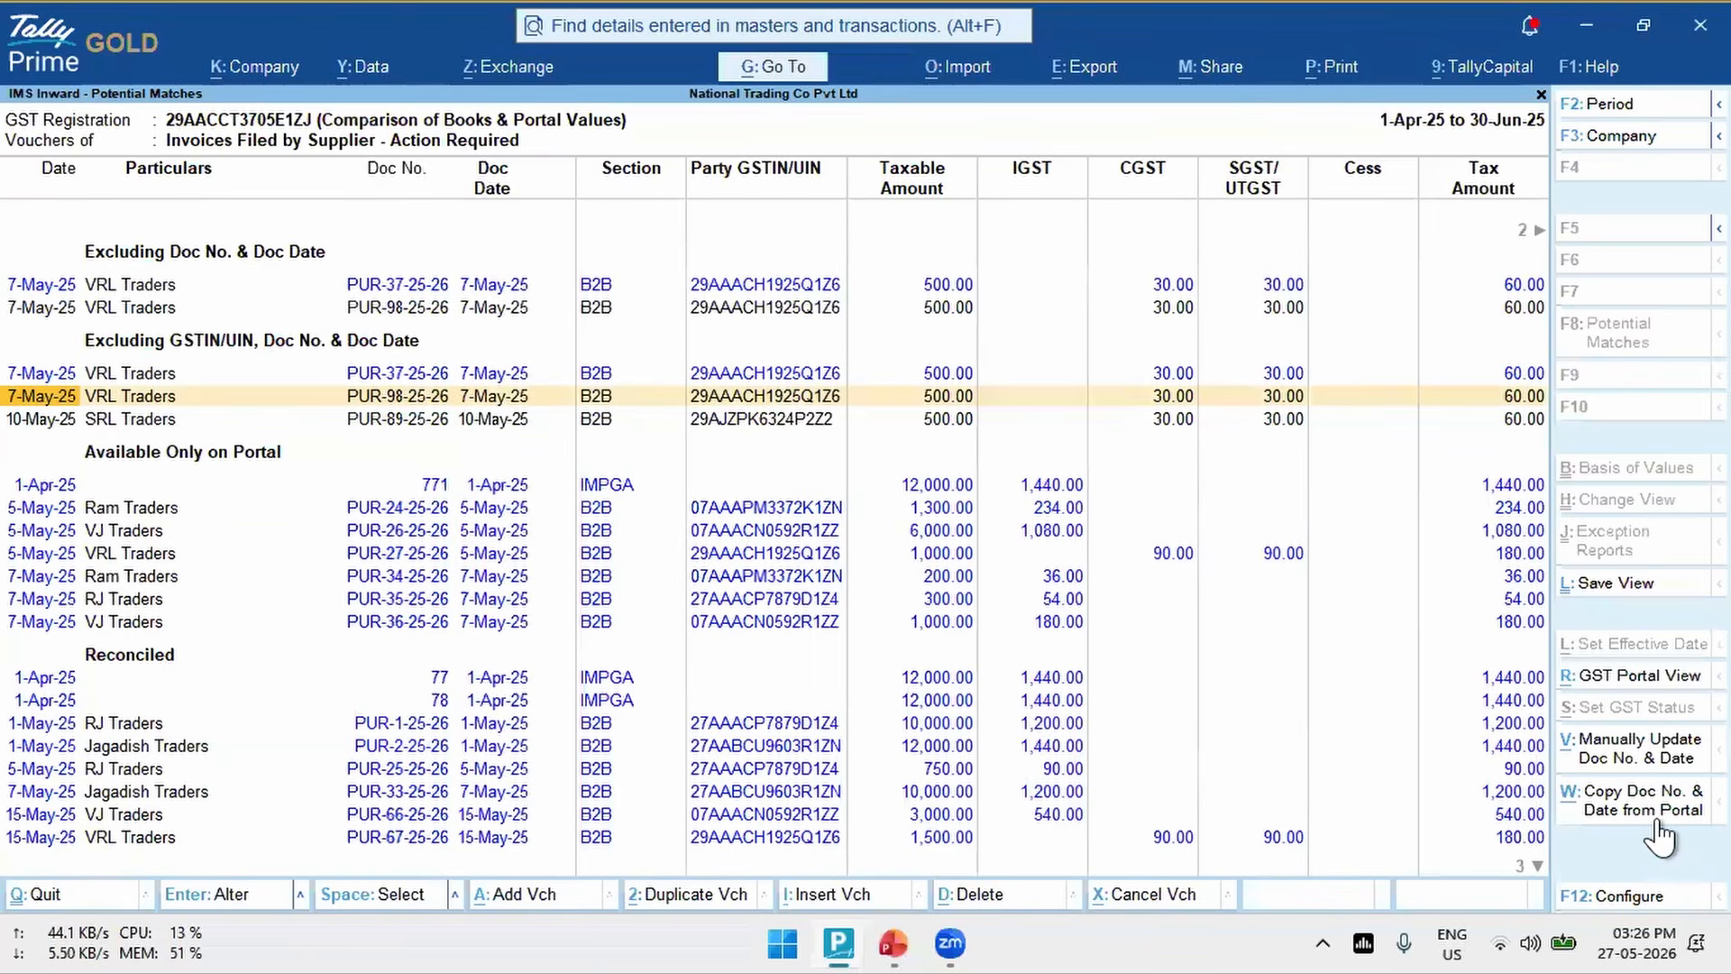
key(Down)
key(Up)
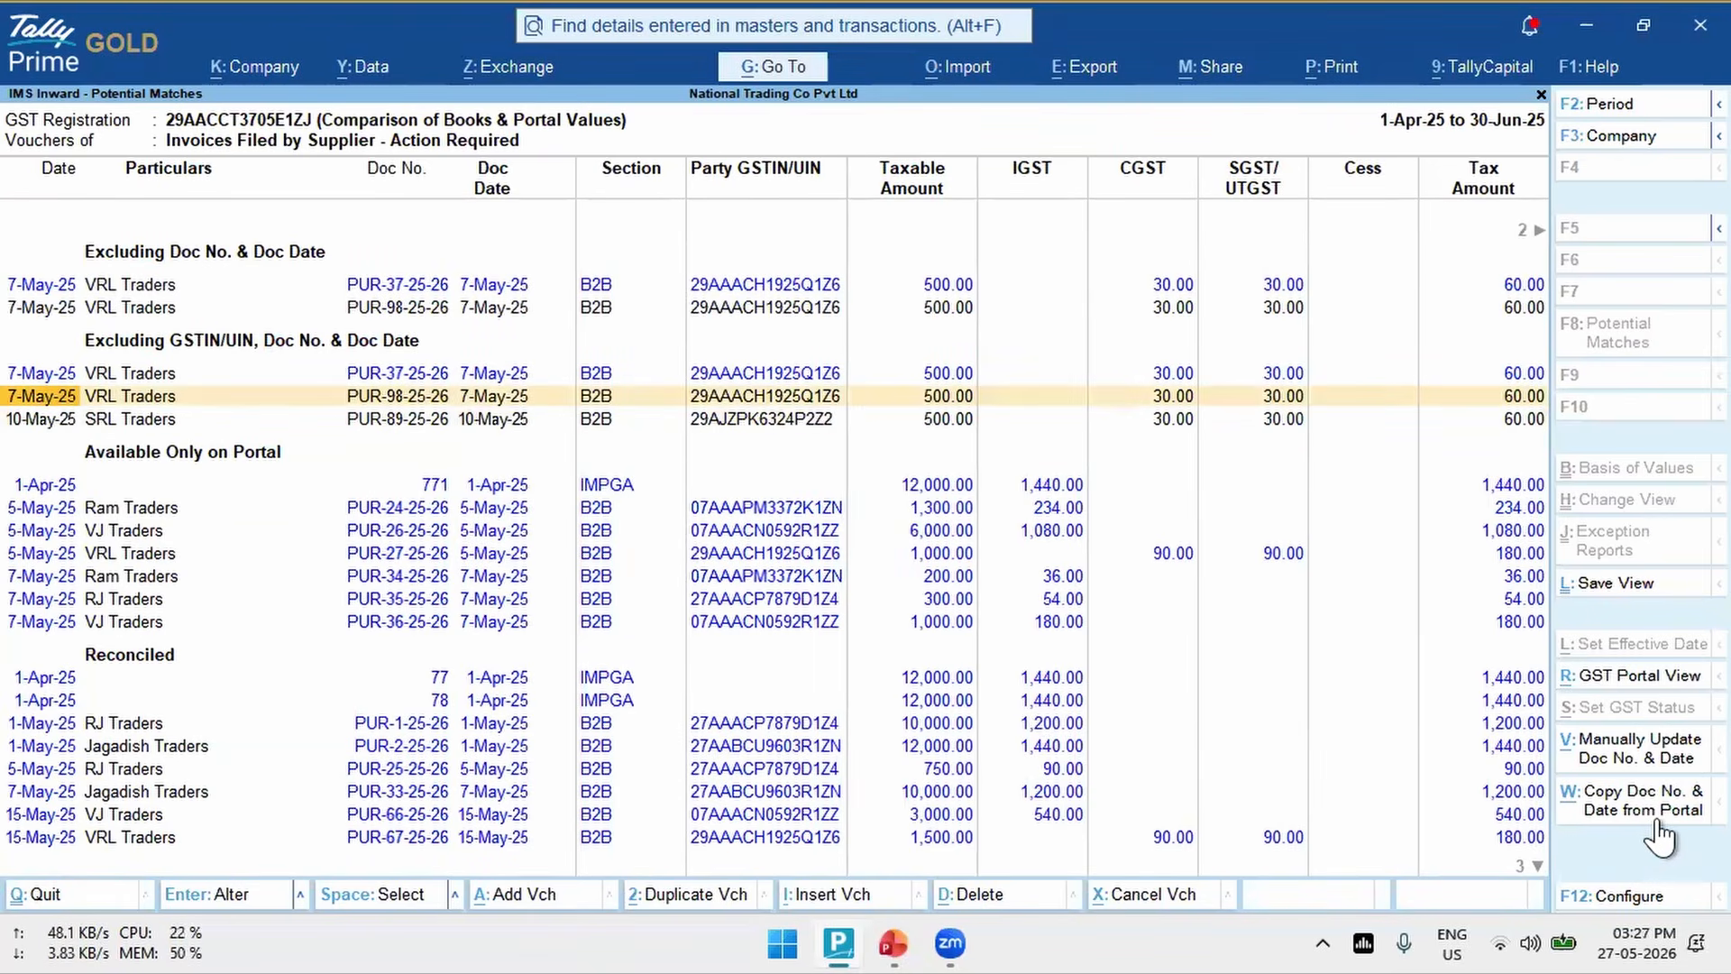
key(space)
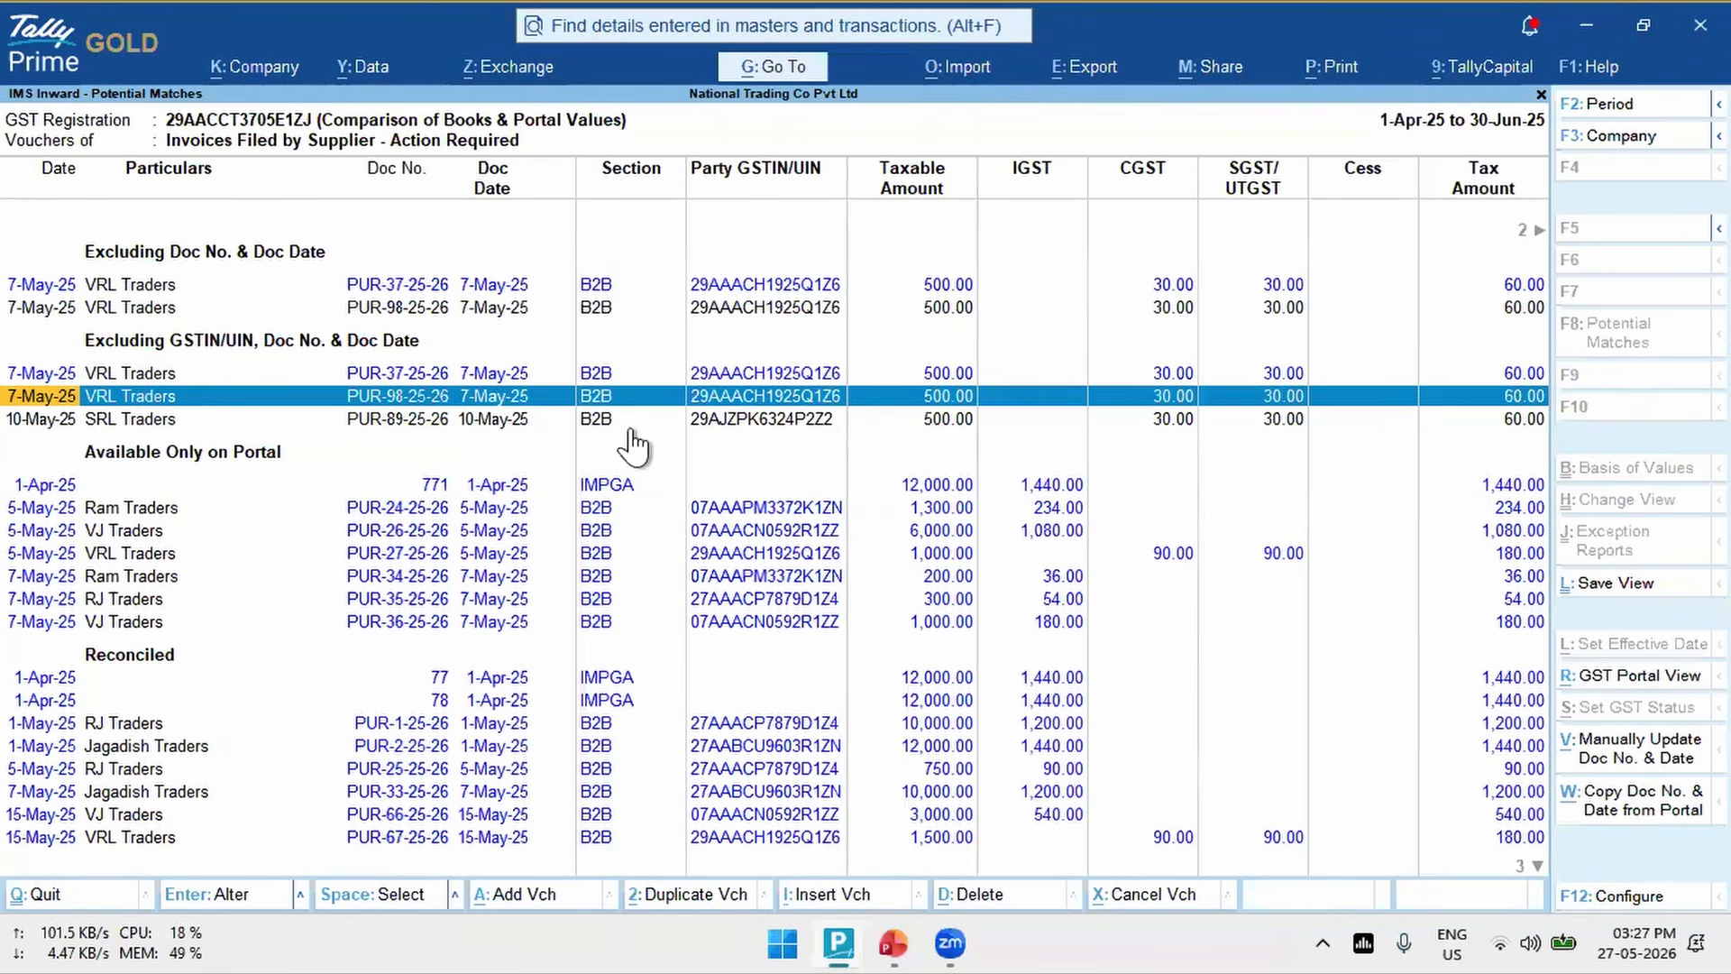
click(1623, 821)
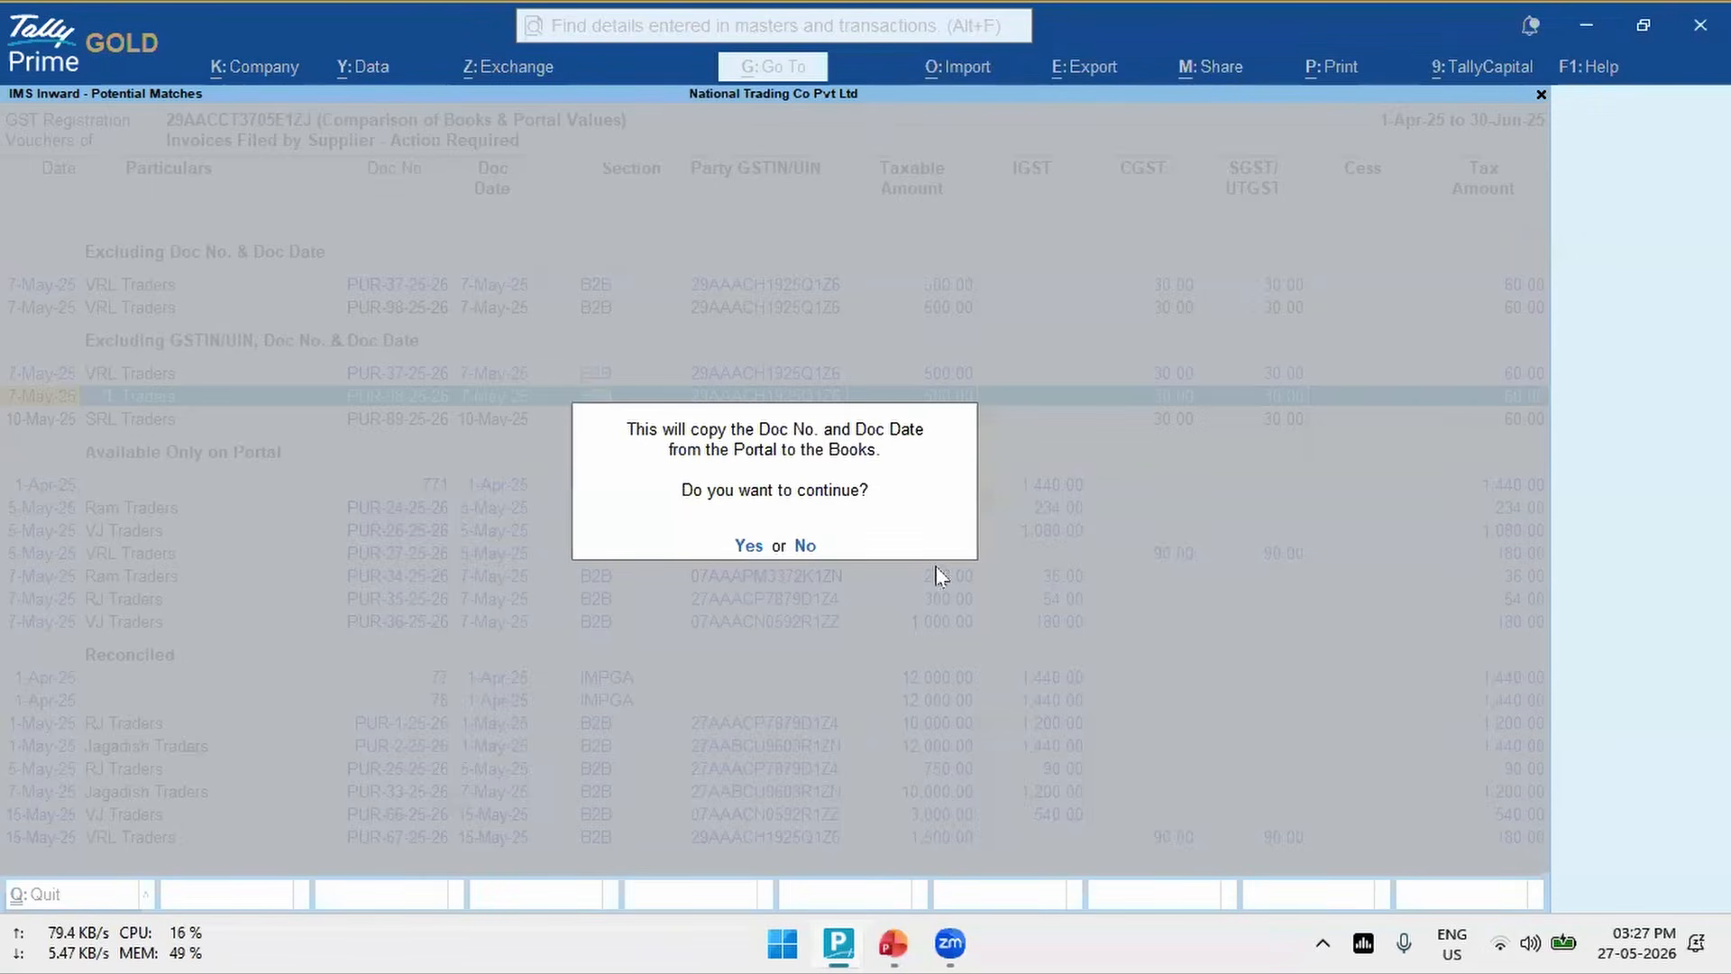
click(748, 546)
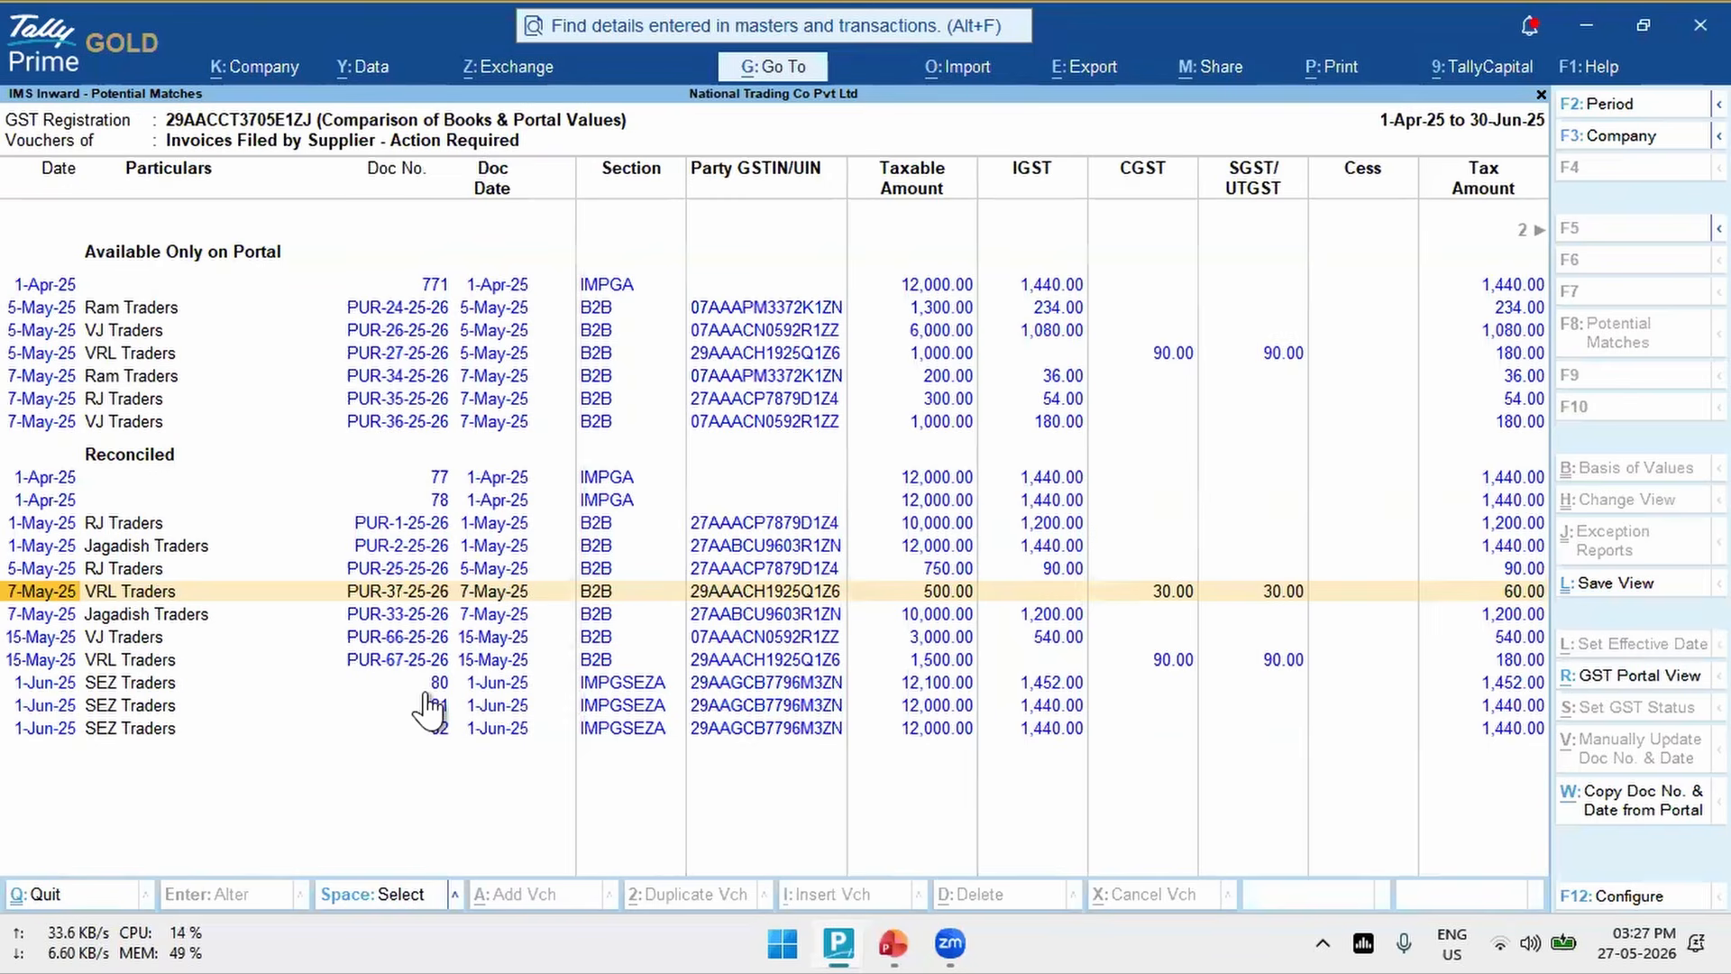
- Review the remaining Available Only on Portal vouchers, including PUR-27-25-26 and PUR-34-25-26, and return to the IMS Inward Supplies report
key(Up)
key(Up)
key(Up)
key(Up)
key(Up)
key(Up)
key(Up)
key(Up)
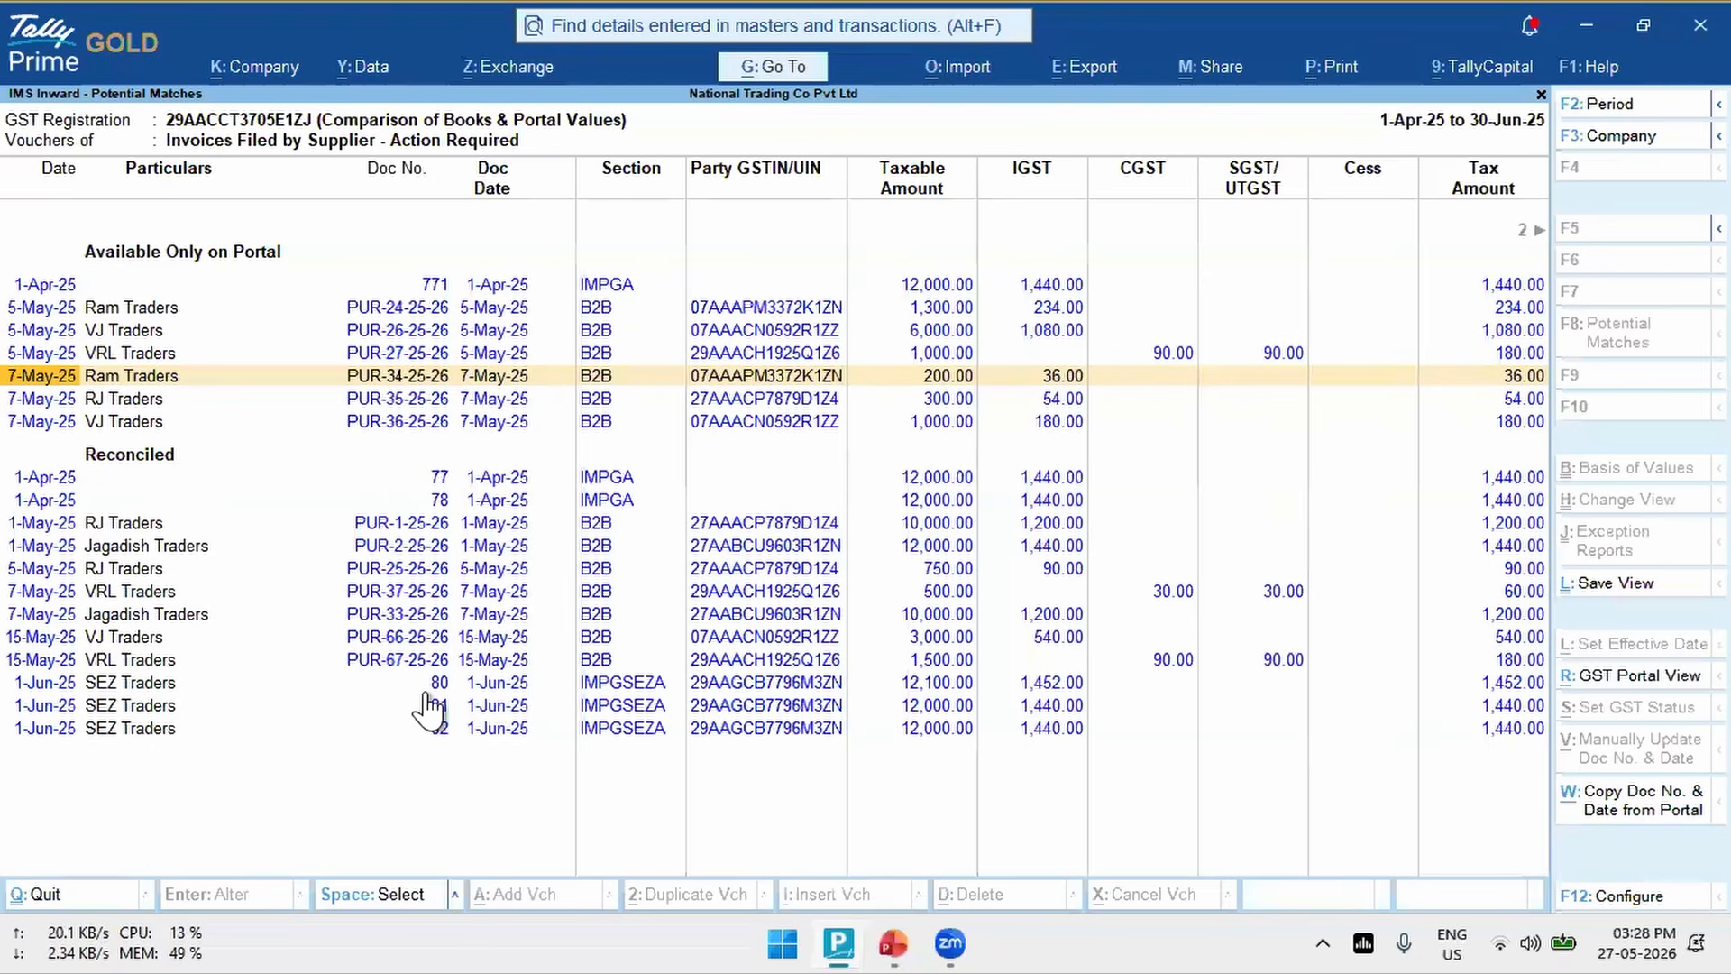
key(Up)
key(Down)
key(Up)
key(Down)
click(185, 356)
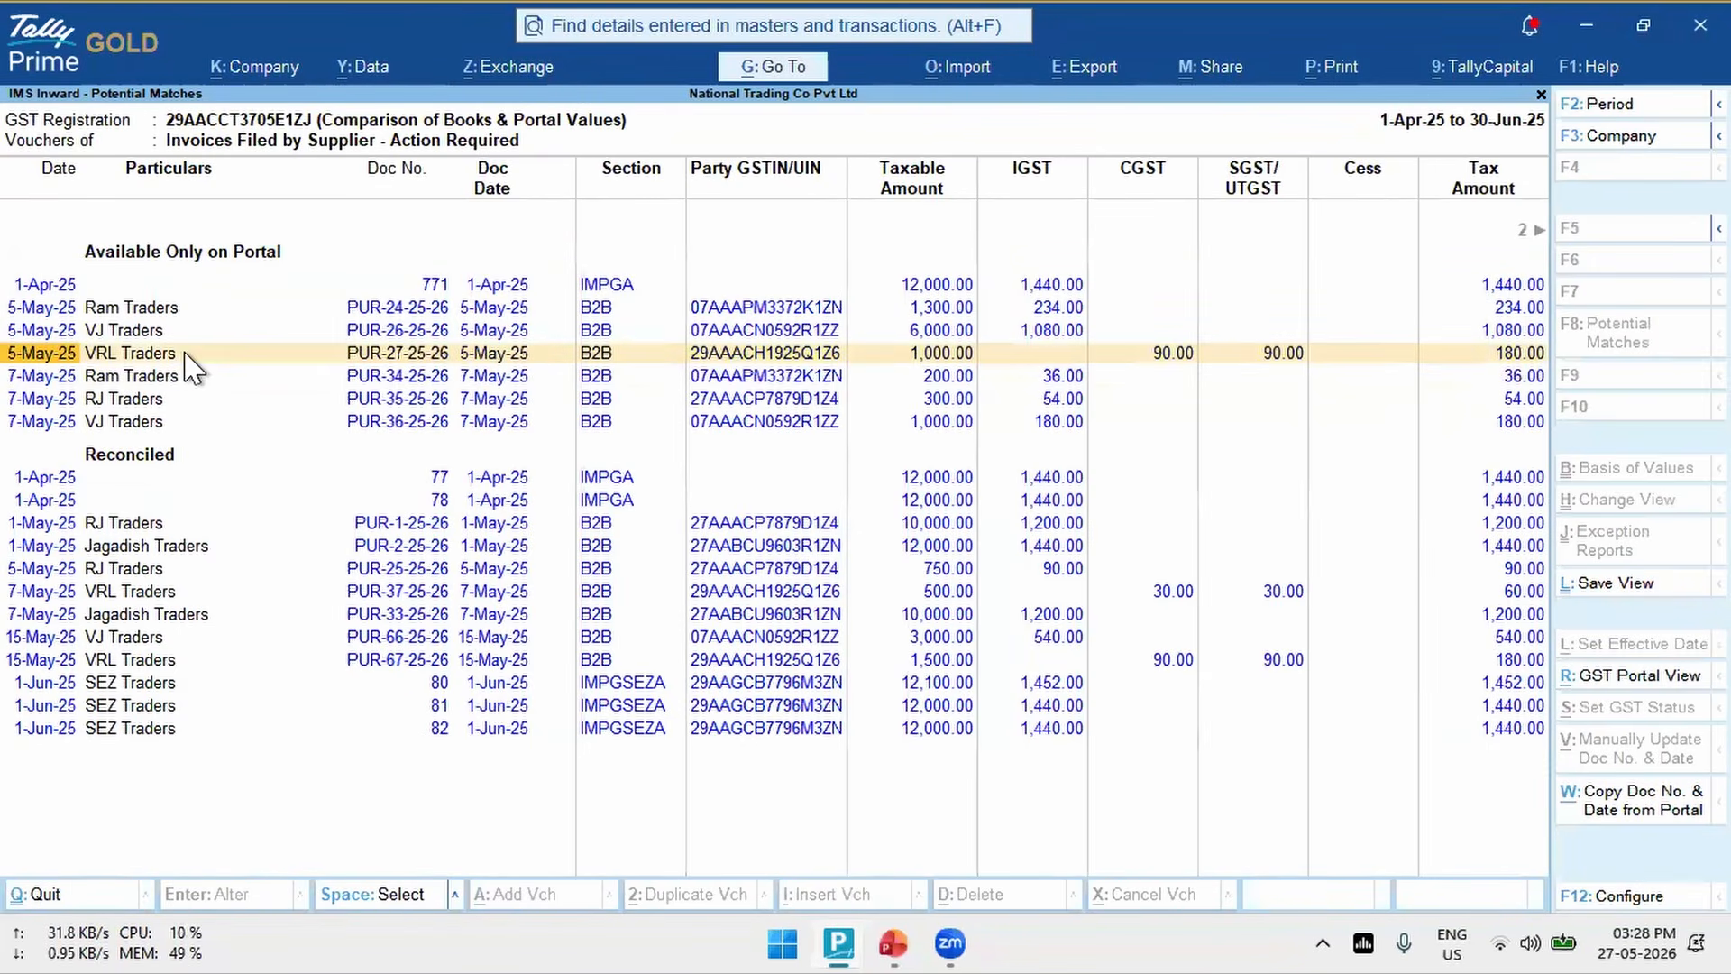
key(Down)
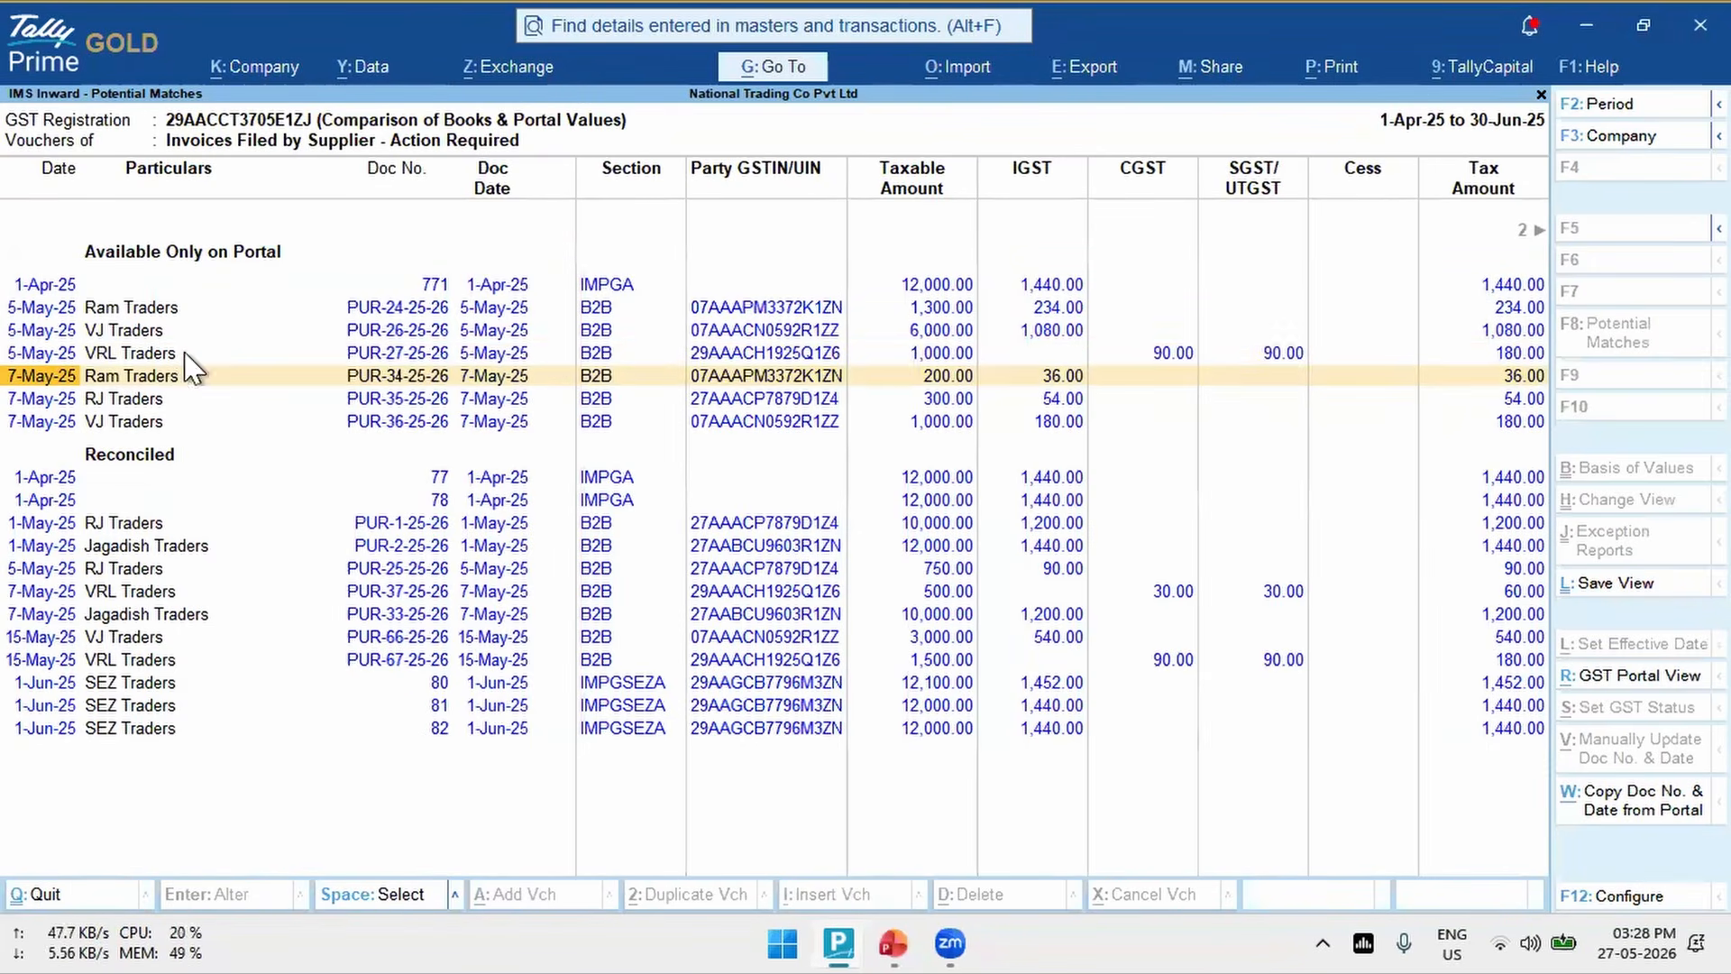
key(ctrl+r)
key(Escape)
key(Escape)
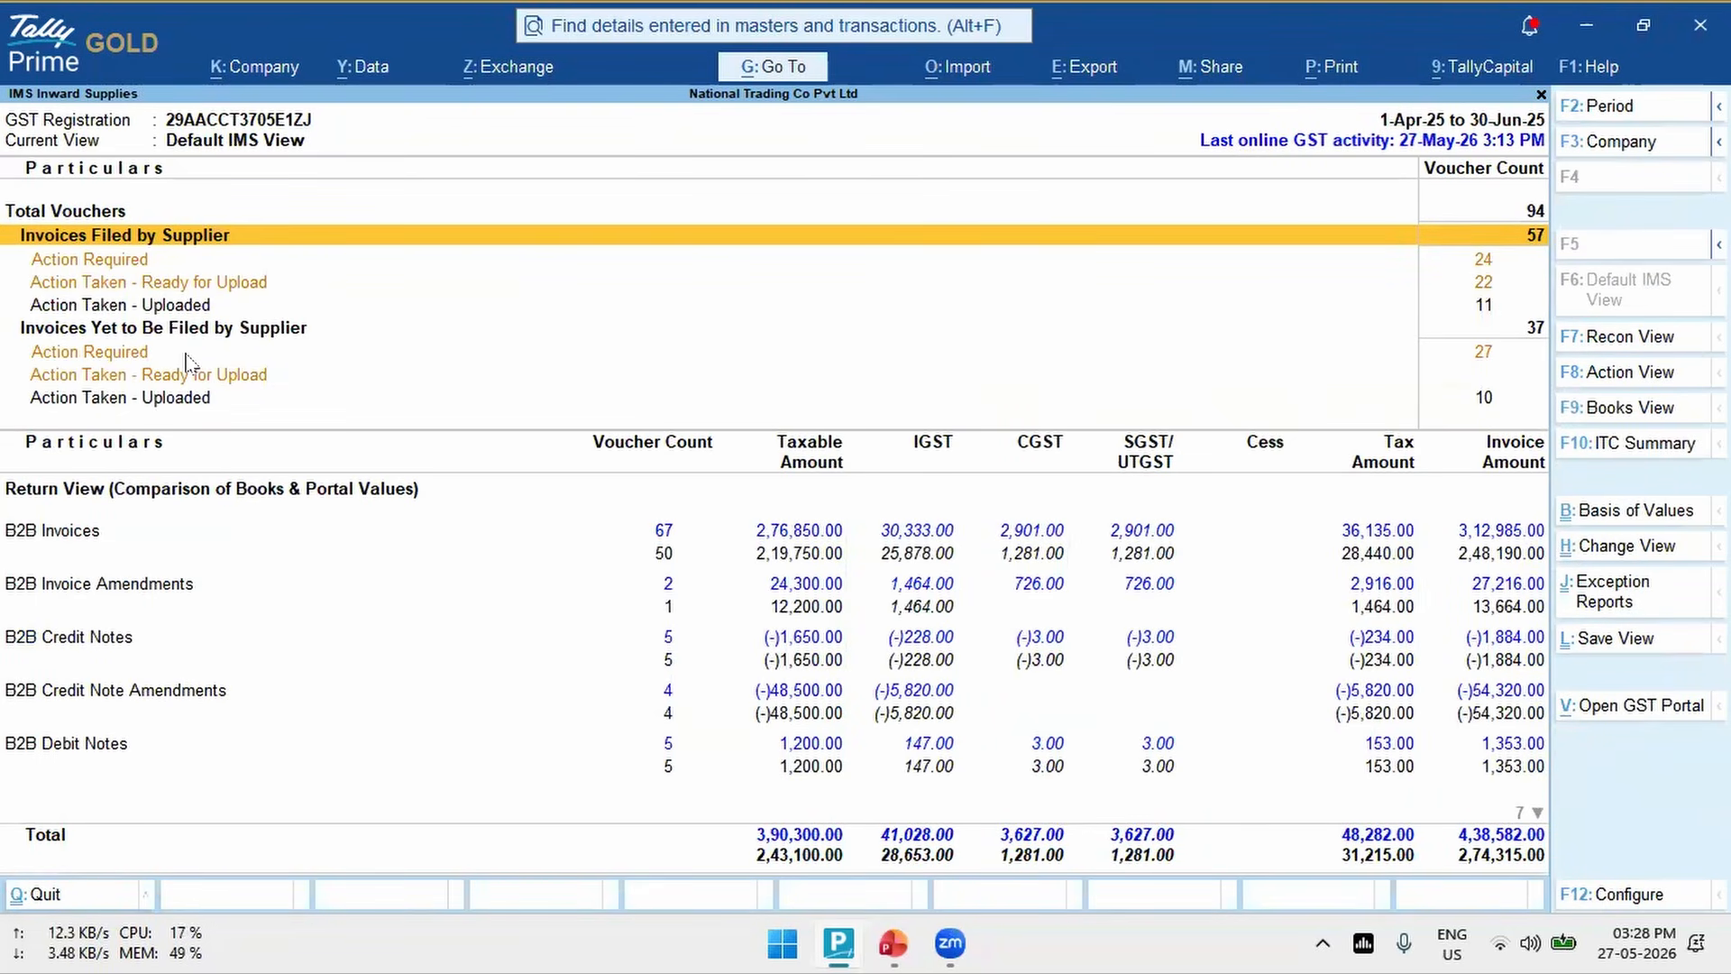
- Open the party-wise B2B Invoices summary and drill down to the VJ Traders vouchers
key(Down)
key(Down)
key(Down)
key(Down)
key(Down)
key(Down)
key(Down)
key(Down)
key(Down)
key(Up)
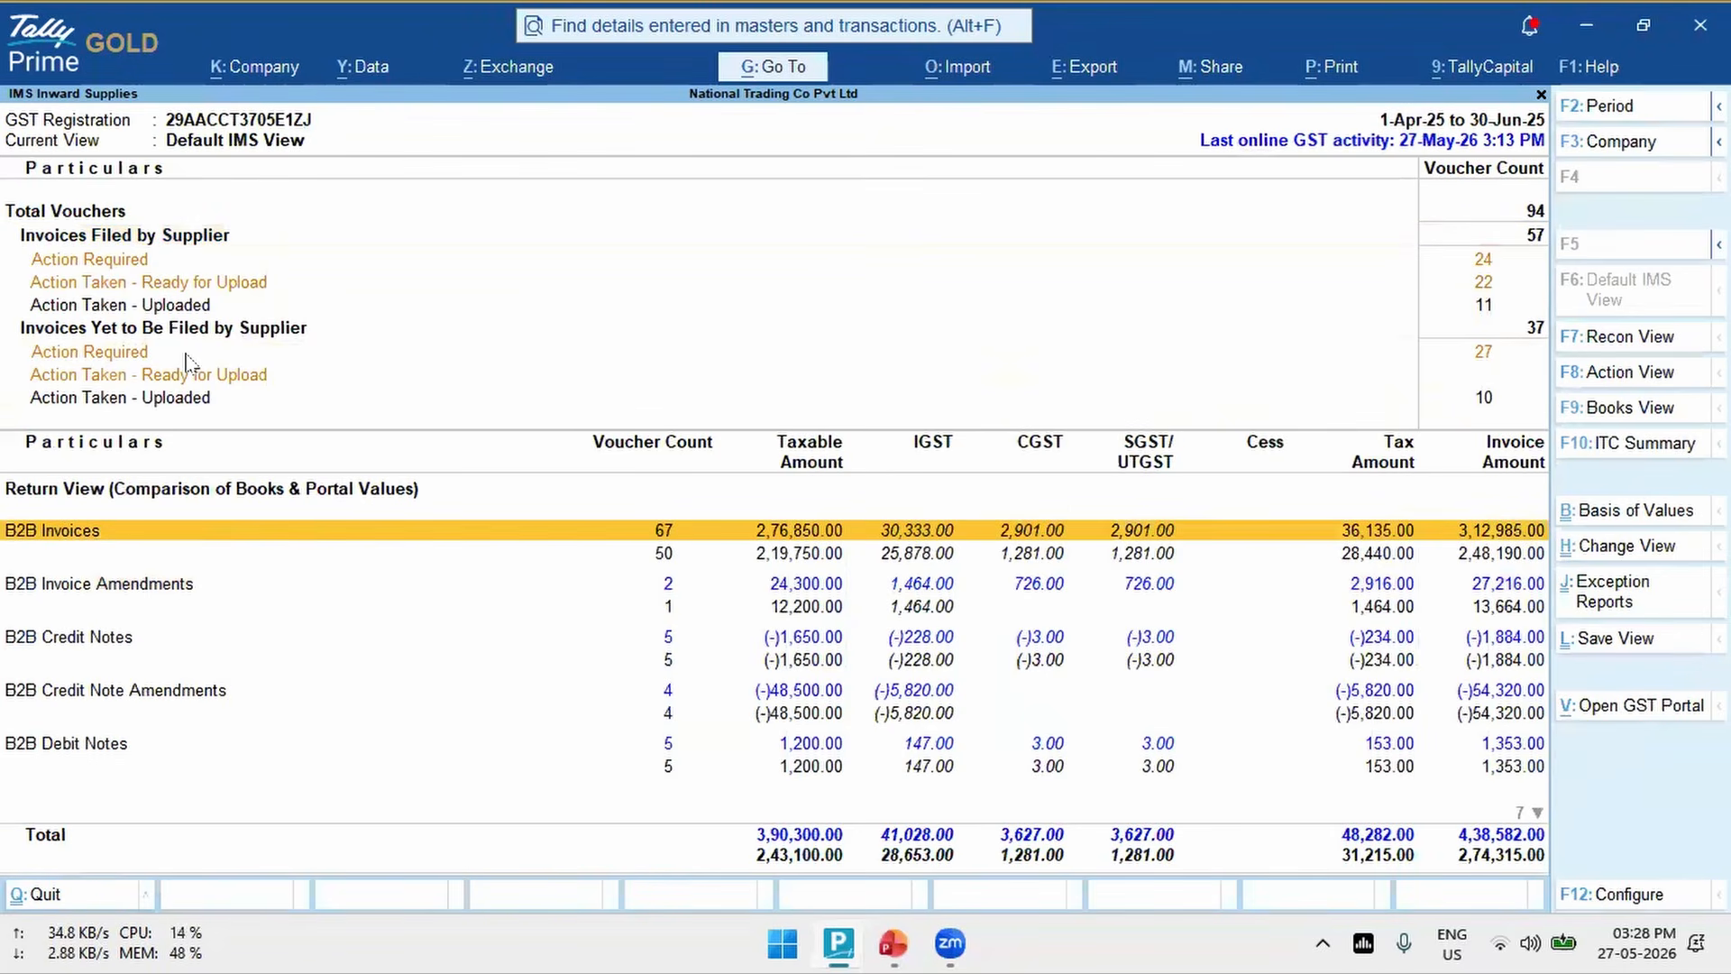
key(Return)
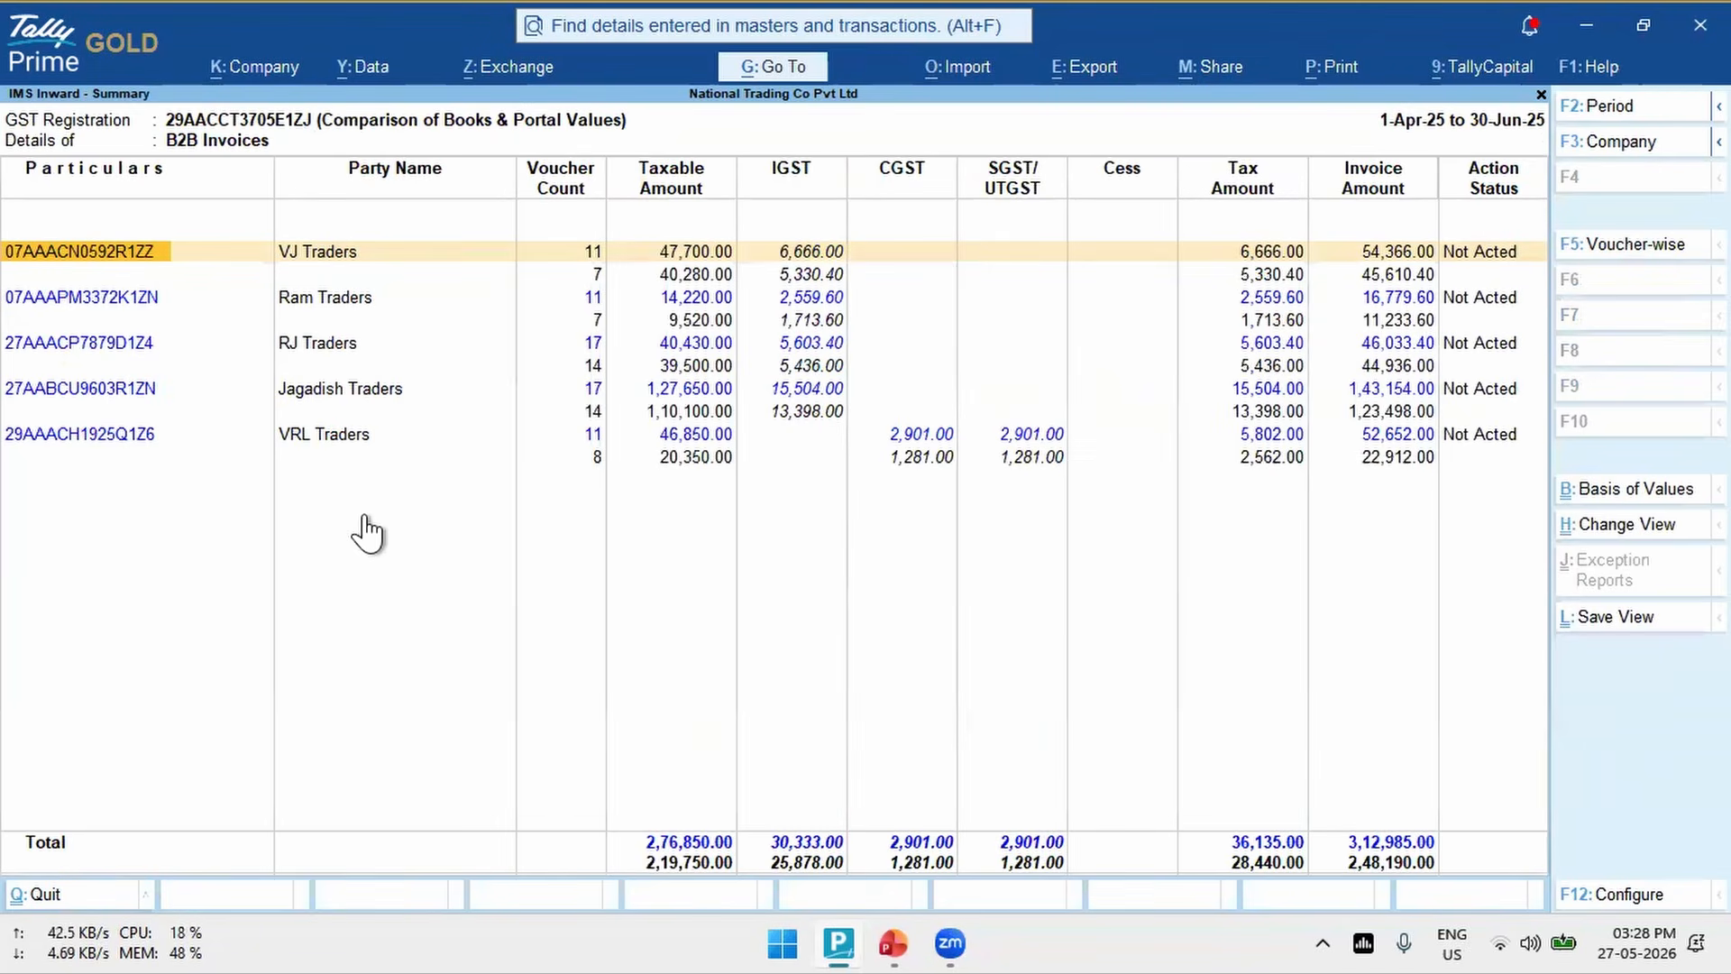
key(Right)
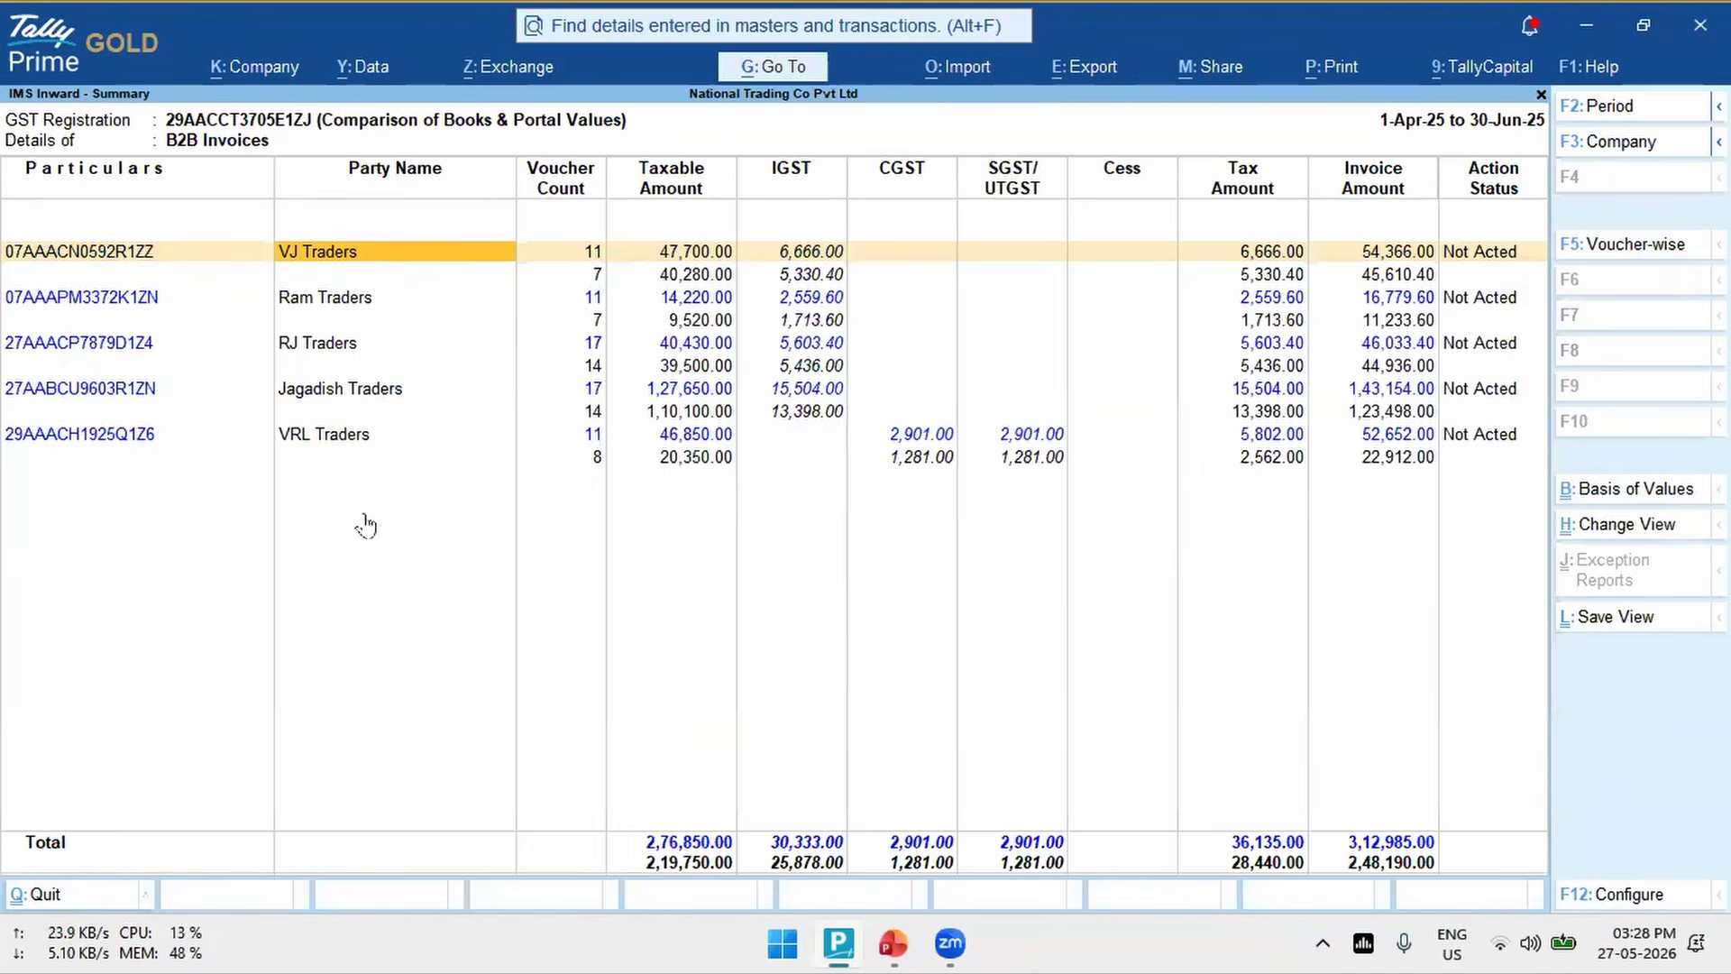
key(Return)
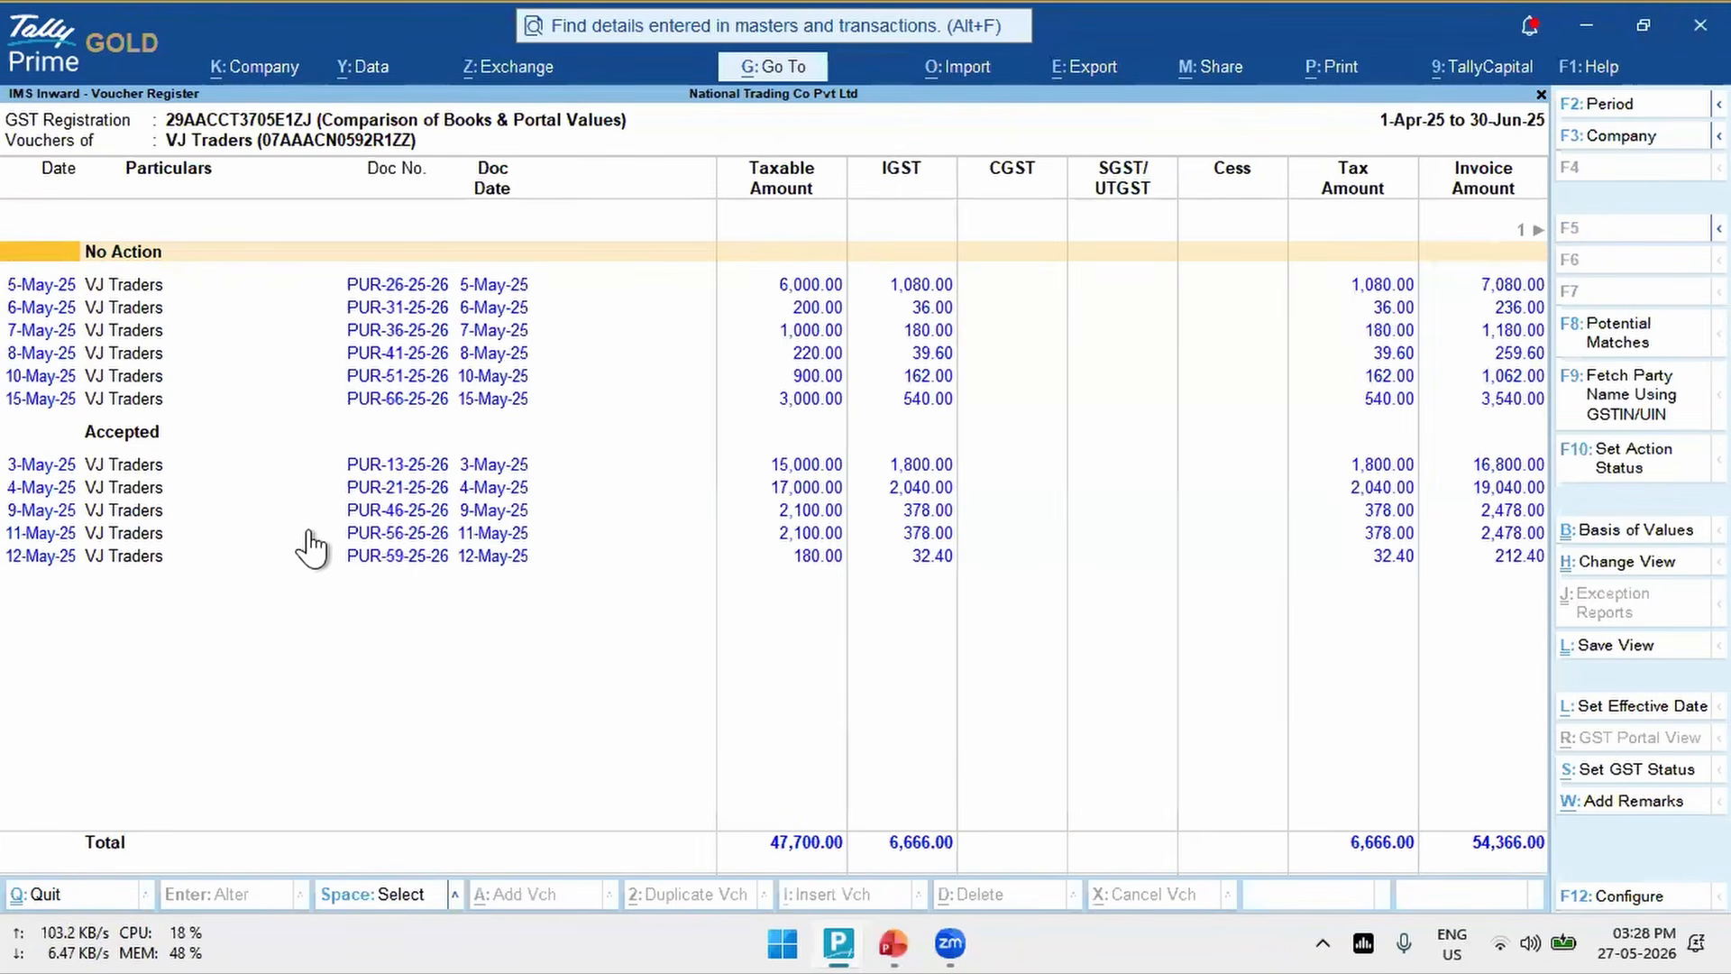
- Go through VJ Traders' No Action vouchers and return to the IMS Inward Supplies report
key(Down)
key(Down)
key(Down)
key(Down)
key(Up)
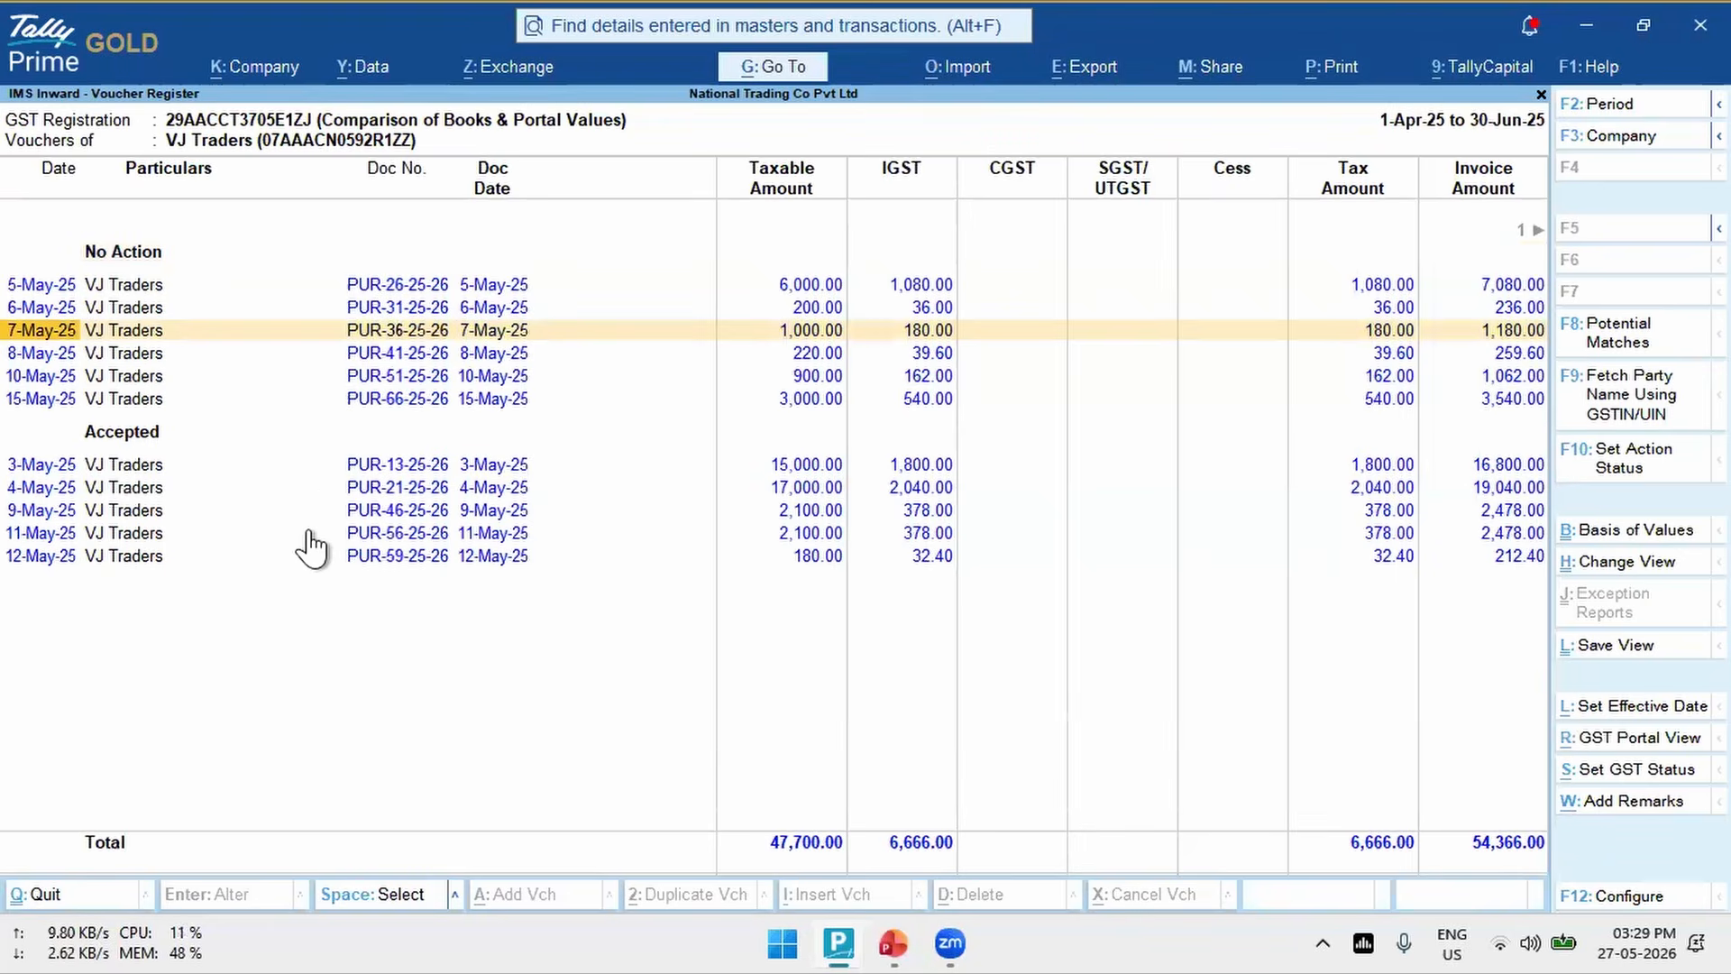
key(Escape)
key(Escape)
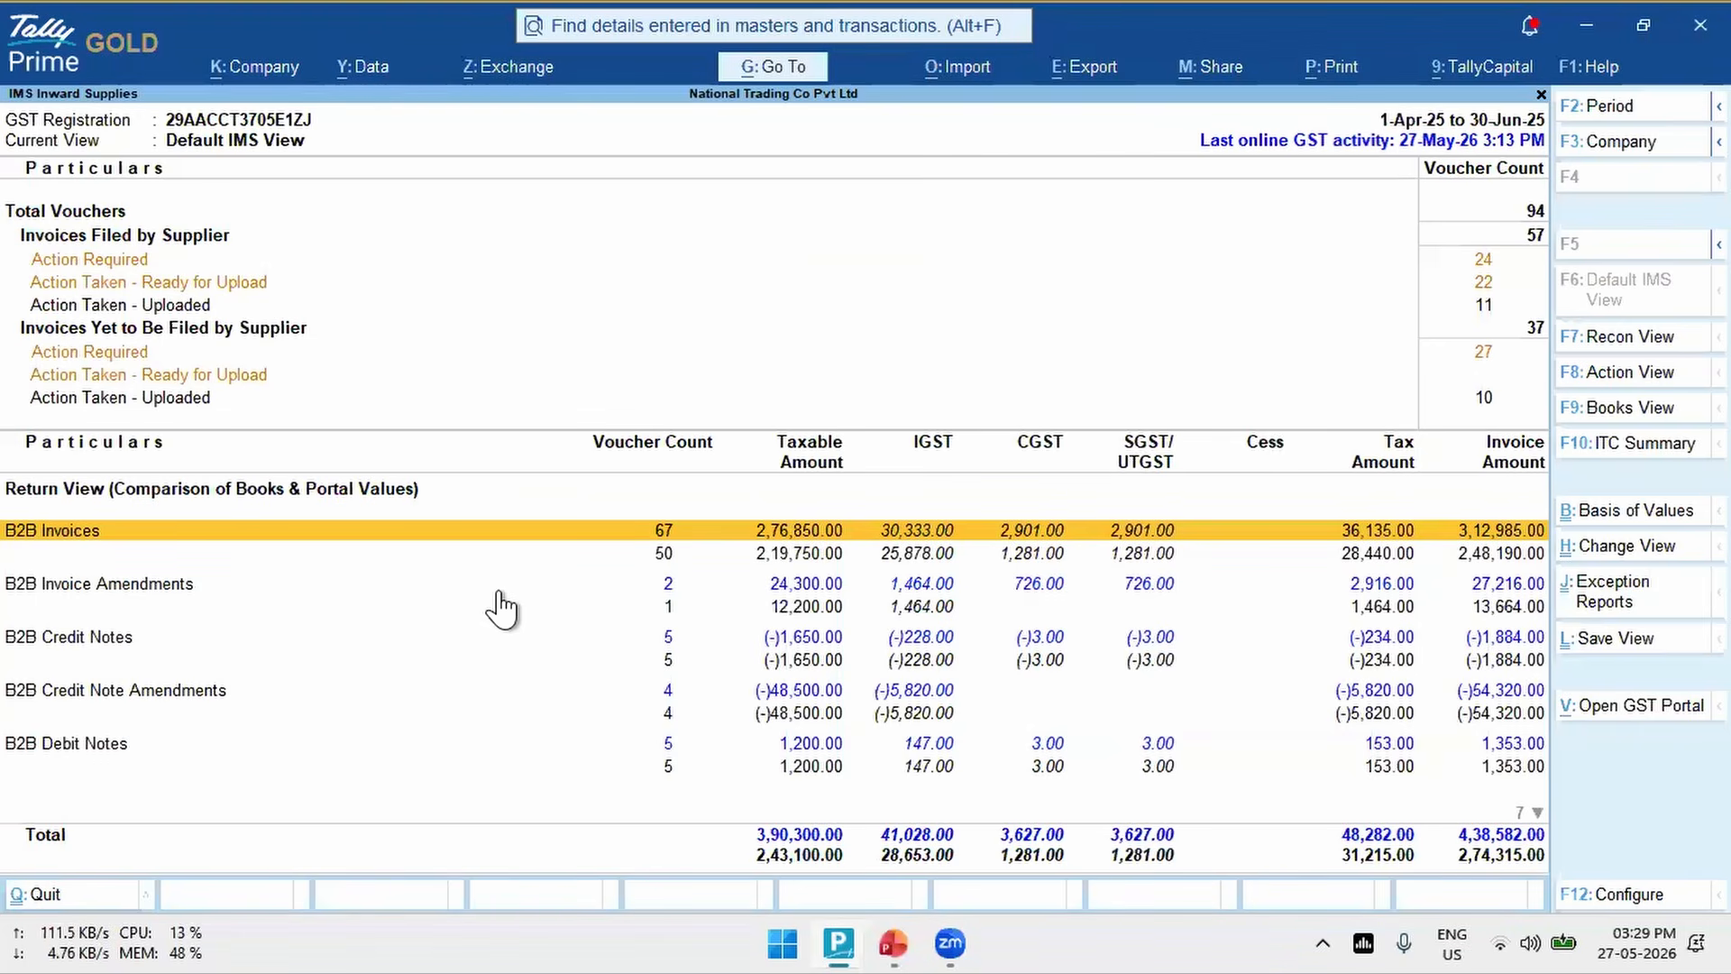
- Open the Upload IMS Inward Invoices screen from the GST exchange options
click(499, 66)
key(Return)
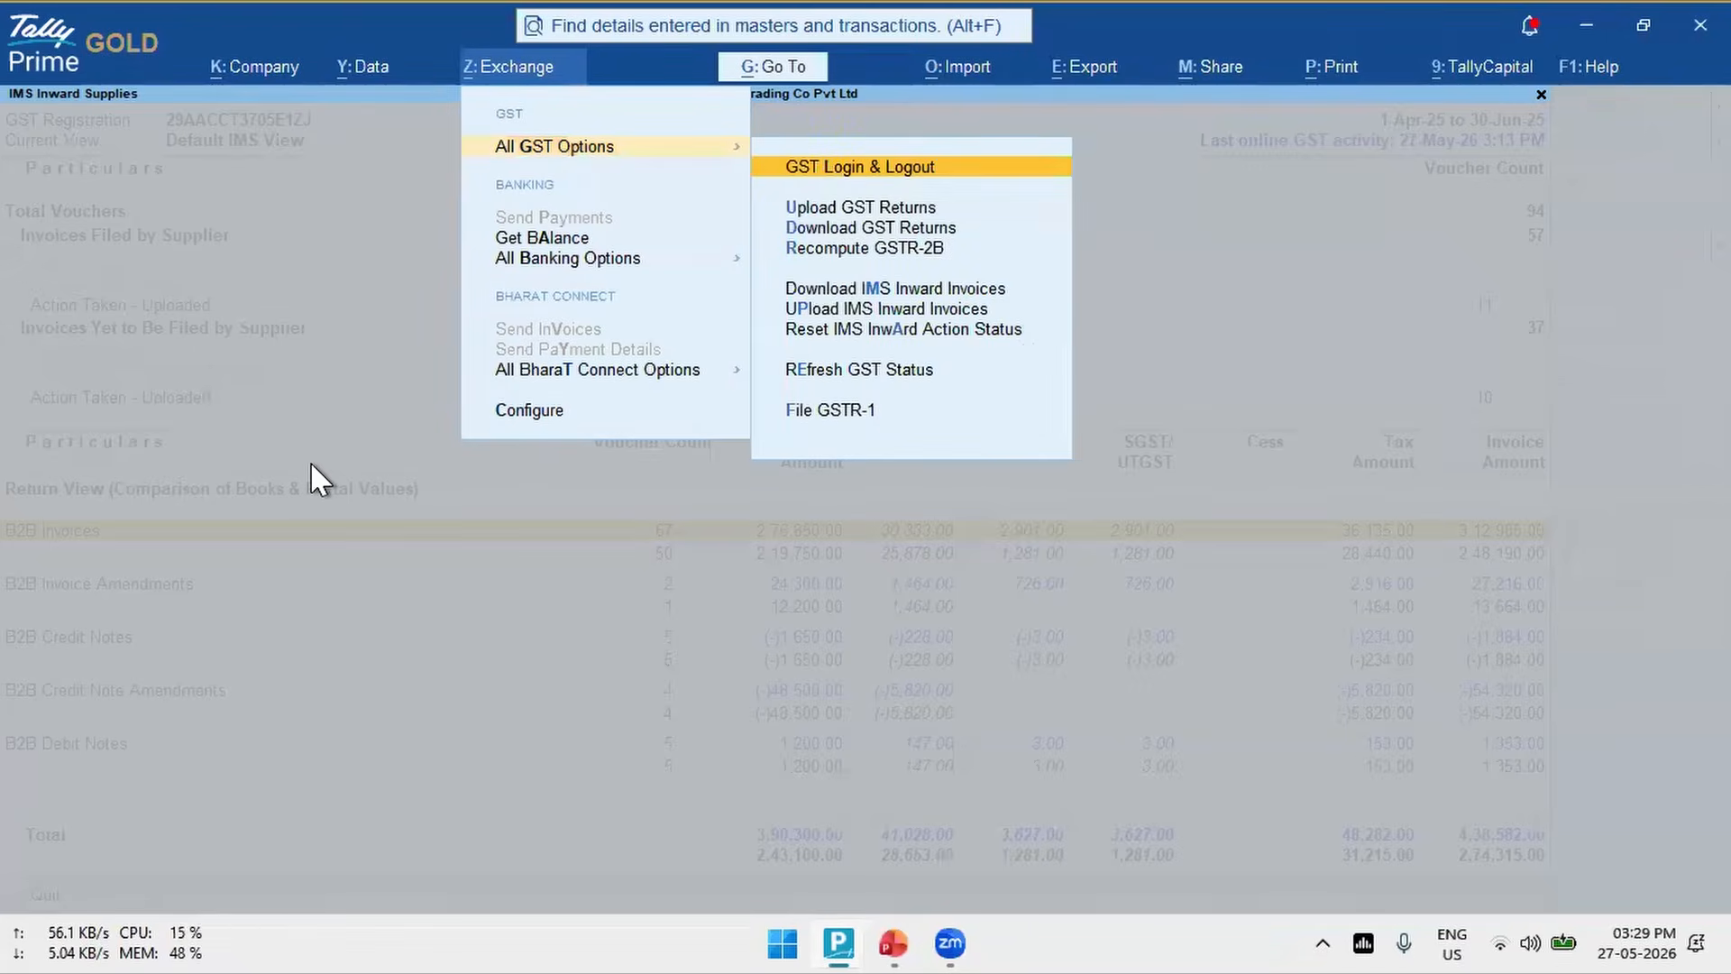
key(Down)
key(Down)
key(Down)
key(Down)
key(Down)
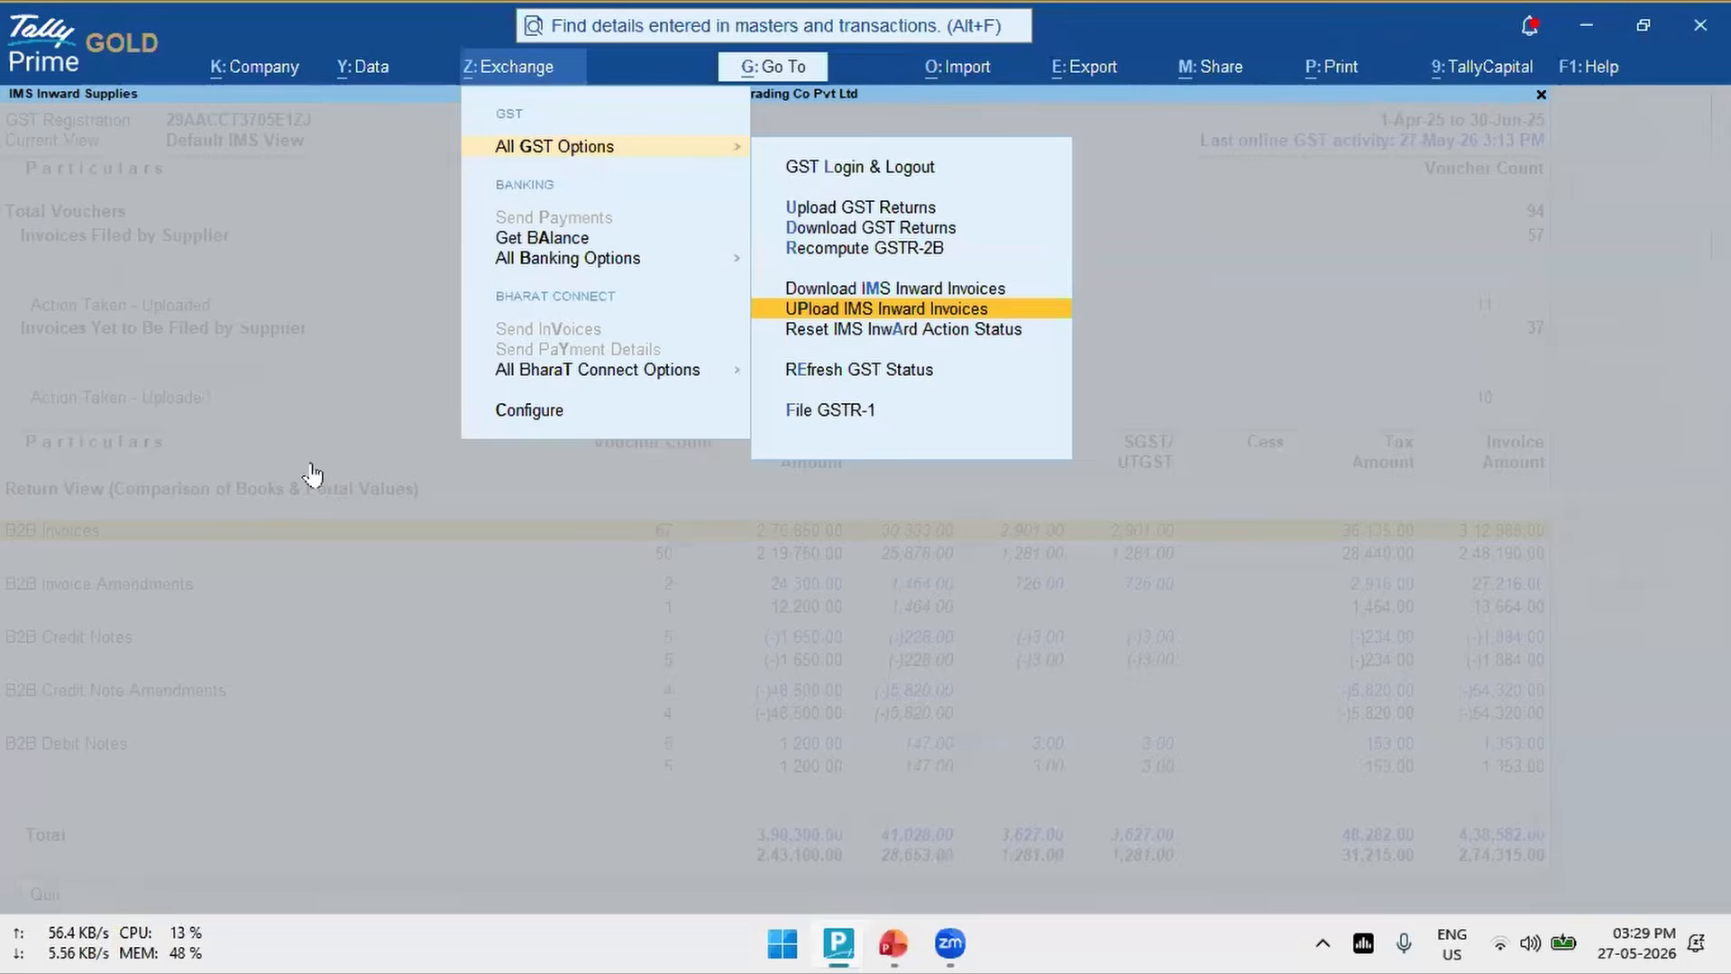
key(Return)
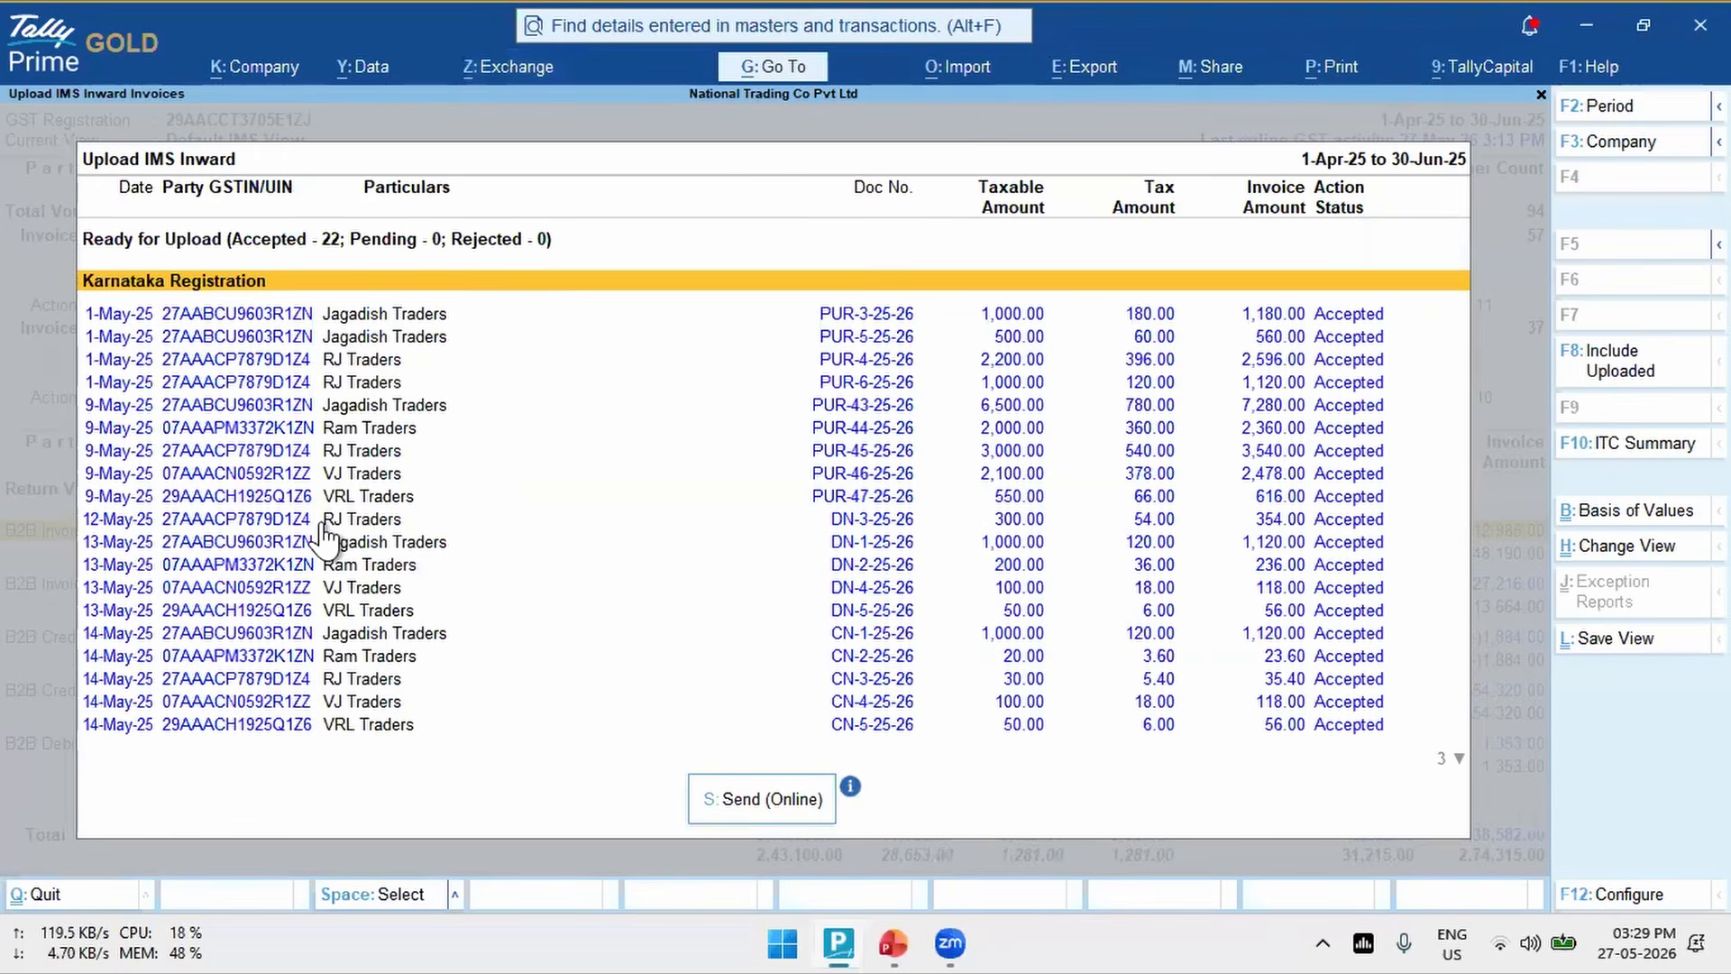
- Review the Karnataka Registration vouchers ready for upload and close the list without sending them
key(Down)
key(Down)
key(Down)
key(Down)
key(Down)
key(Down)
key(Down)
key(Down)
key(Down)
key(Down)
key(Down)
key(Down)
key(Down)
key(Down)
key(Down)
key(Down)
key(Down)
key(Down)
key(Down)
key(Down)
key(Down)
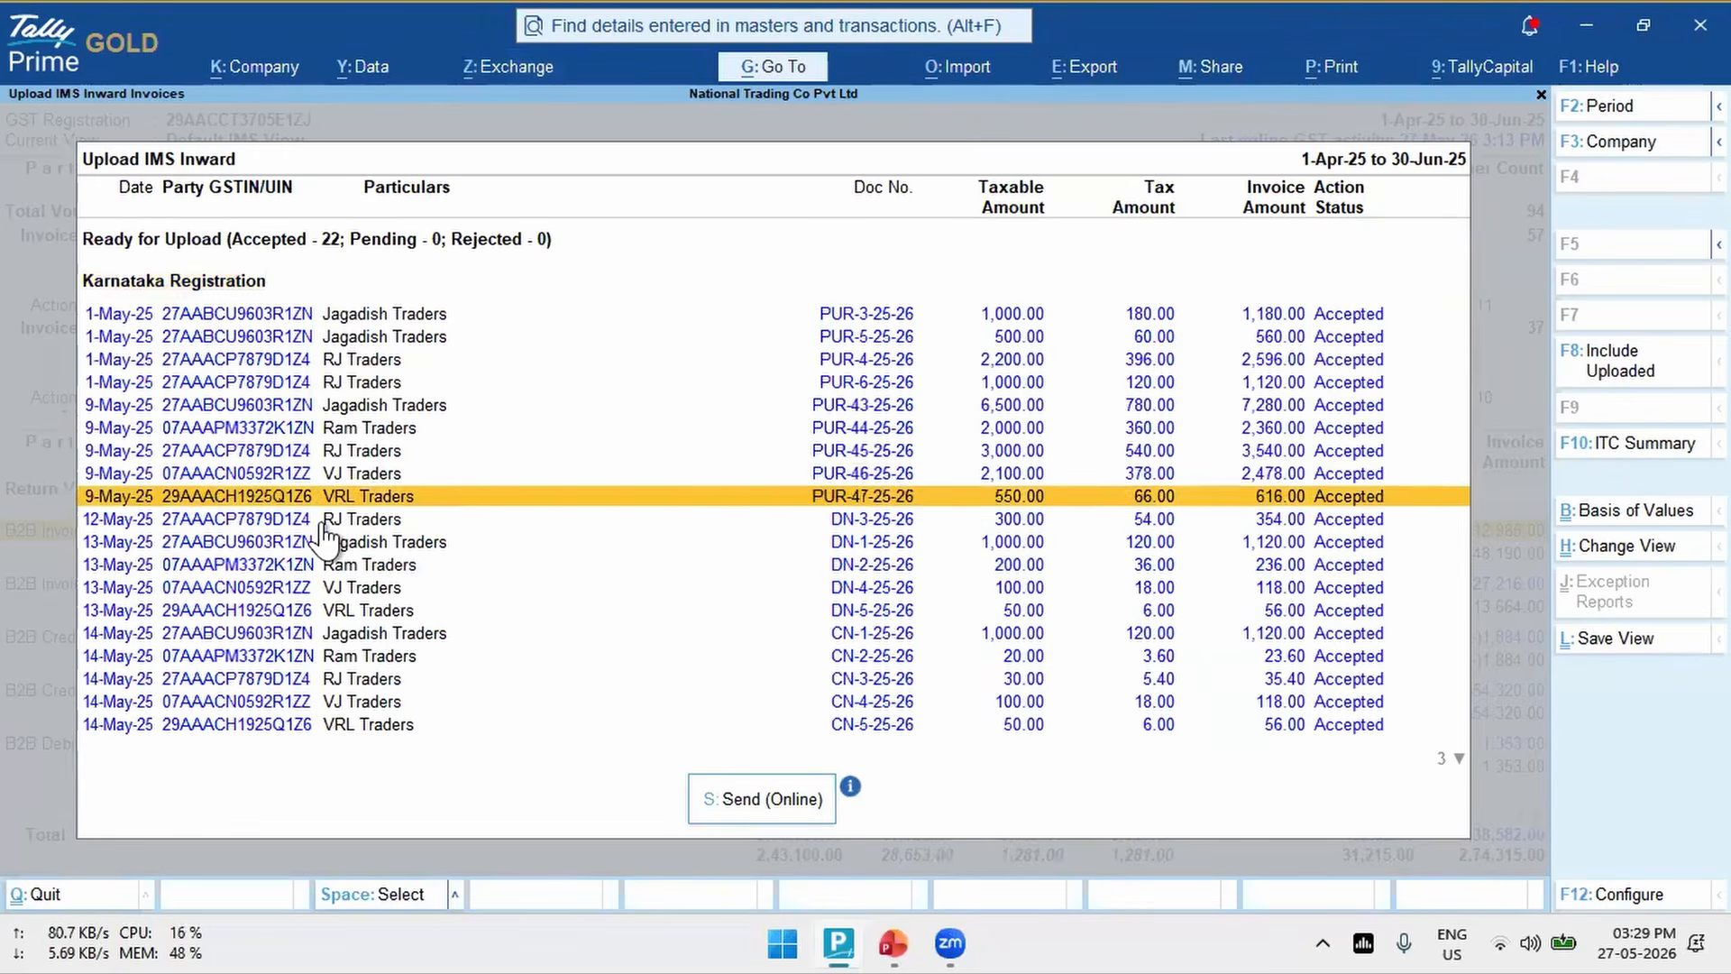
key(Up)
key(Up)
key(Up)
key(Up)
key(Up)
key(Up)
key(Up)
key(Up)
key(Up)
key(Up)
key(Up)
key(Up)
key(Up)
key(Up)
key(Up)
key(Up)
key(Up)
key(Up)
key(Up)
key(Up)
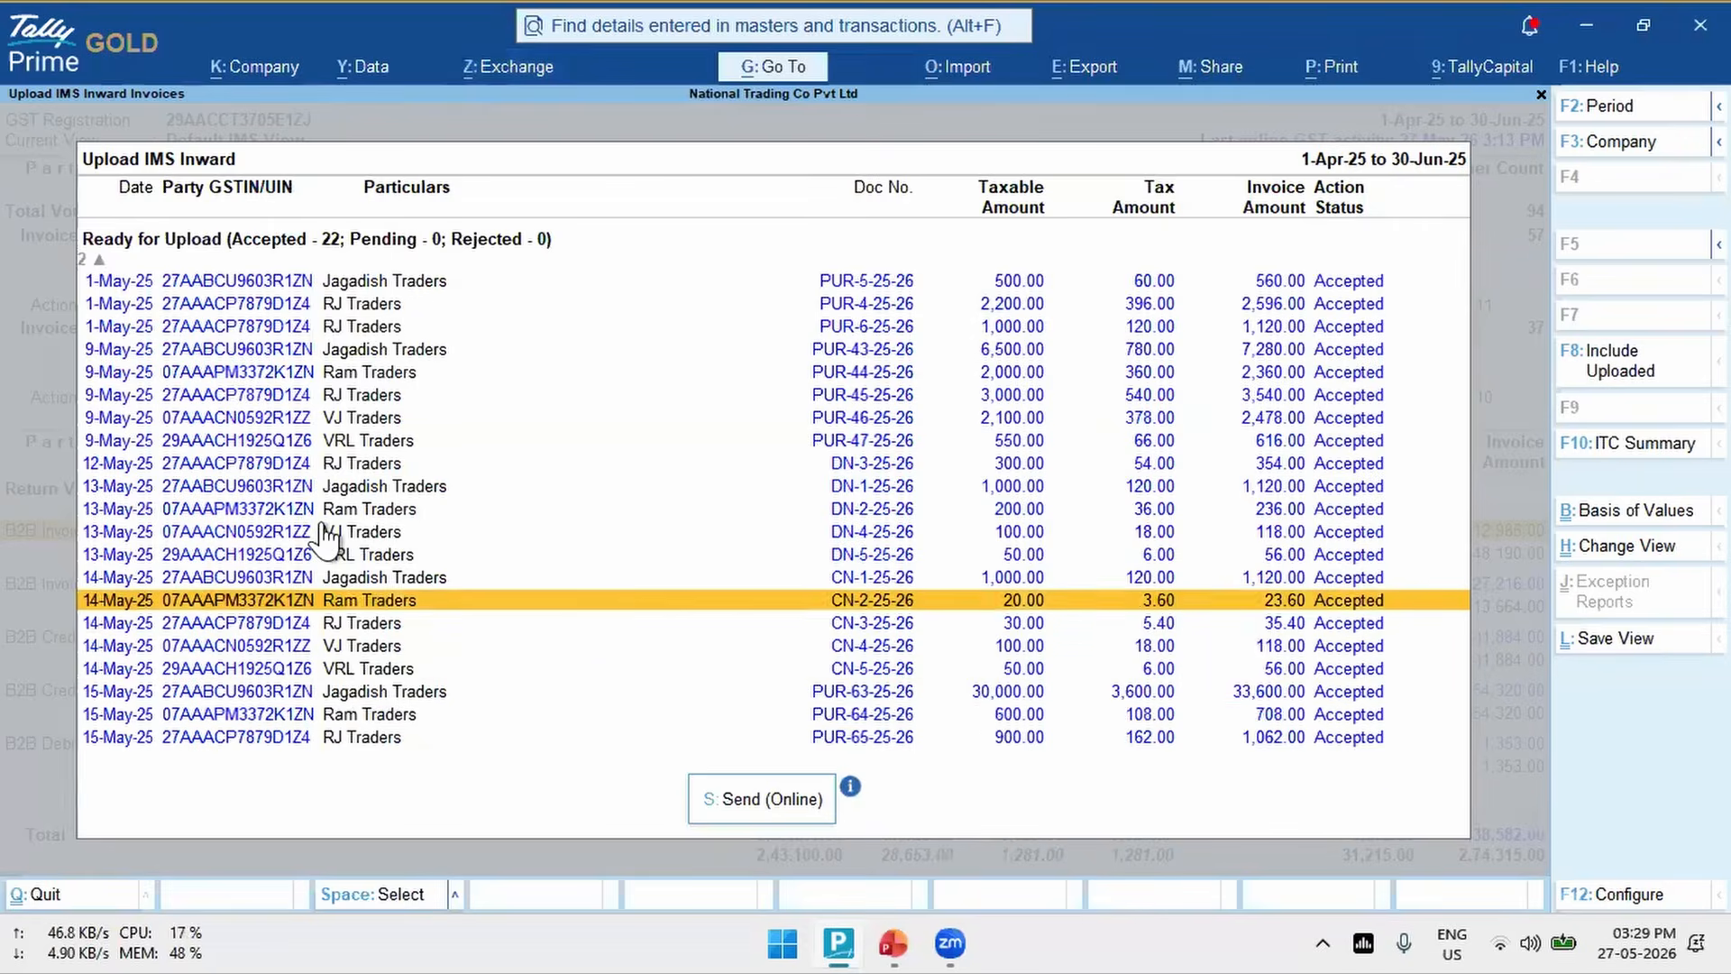
key(Escape)
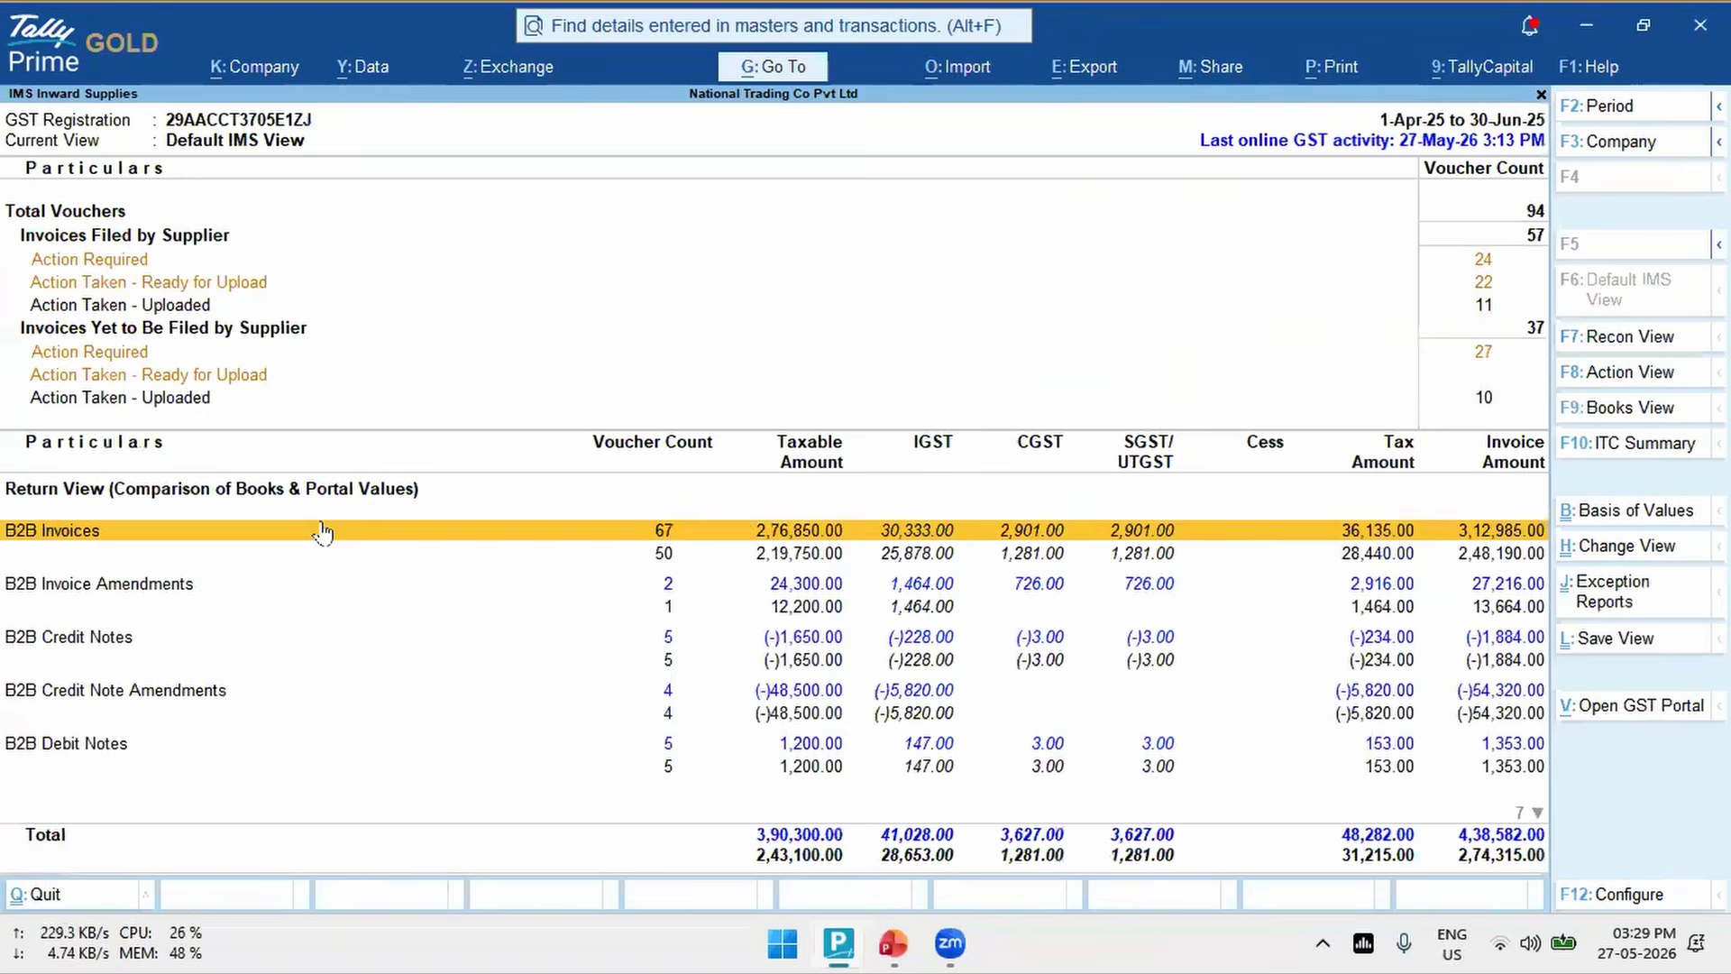
- Open the Action Required vouchers under Invoices Filed by Supplier after a brief look at Action Taken - Ready for Upload
key(Up)
key(Up)
key(Up)
key(Up)
key(Up)
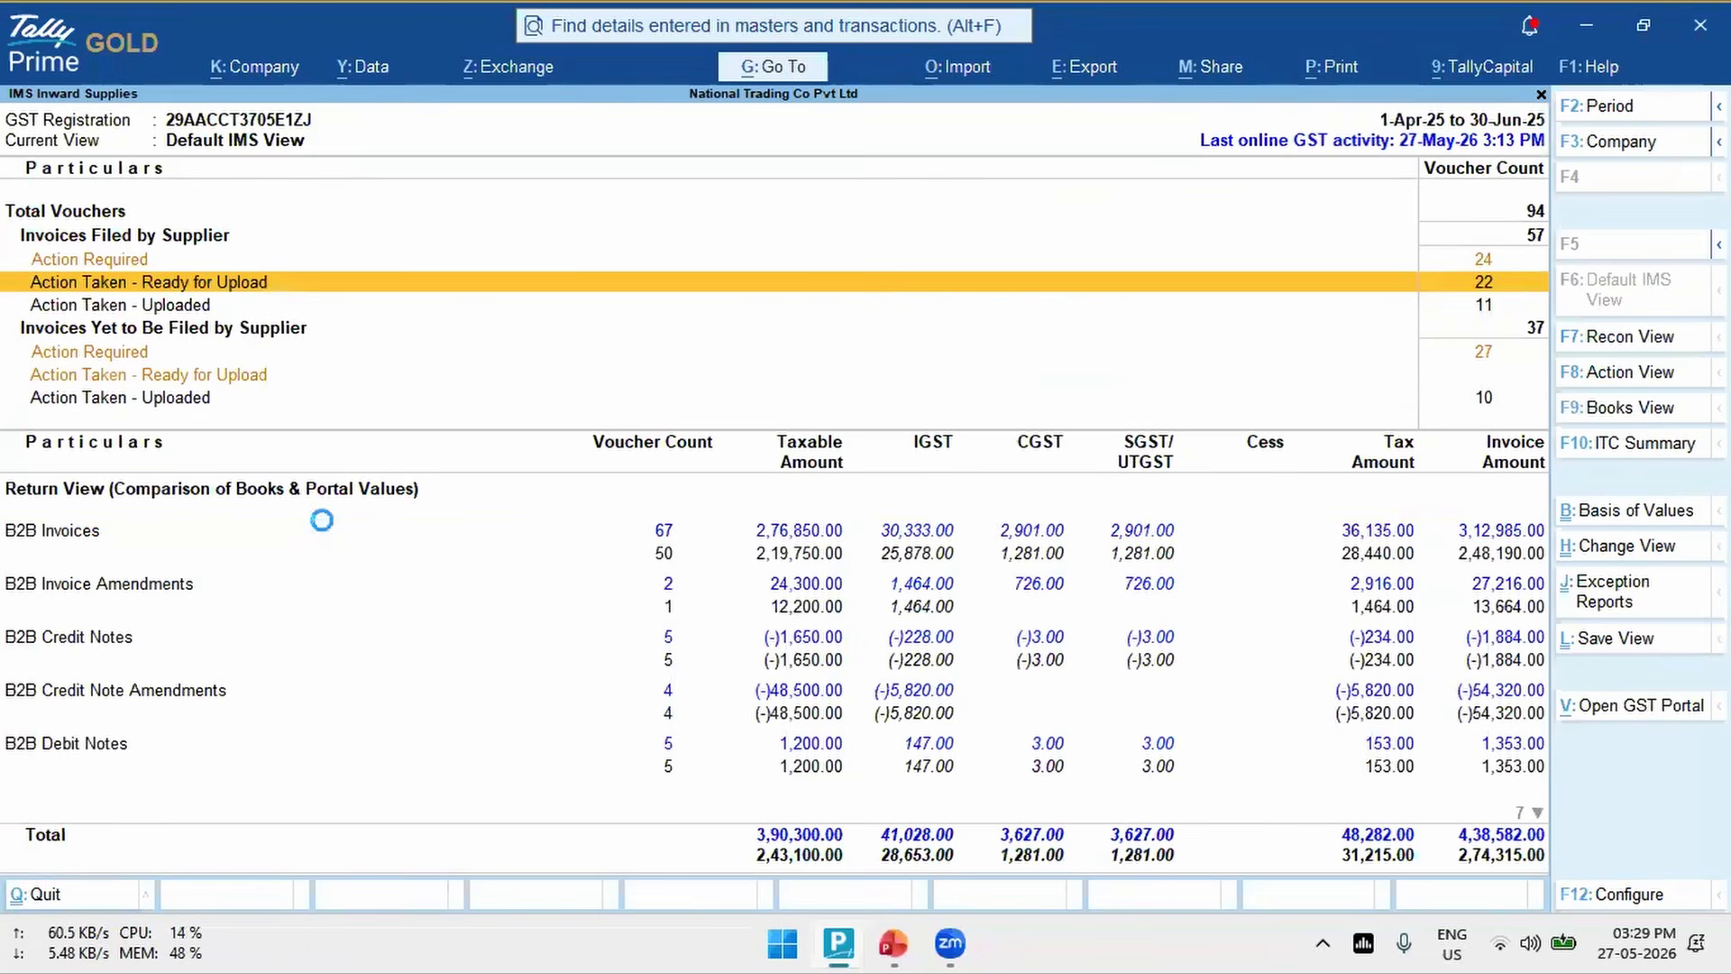
key(Return)
key(Escape)
key(Up)
key(Return)
- Set the IMS action to Rejected, without remarks, for the three portal-only vouchers dated 5-May-25 and Ram Traders' 7-May-25 voucher
key(Down)
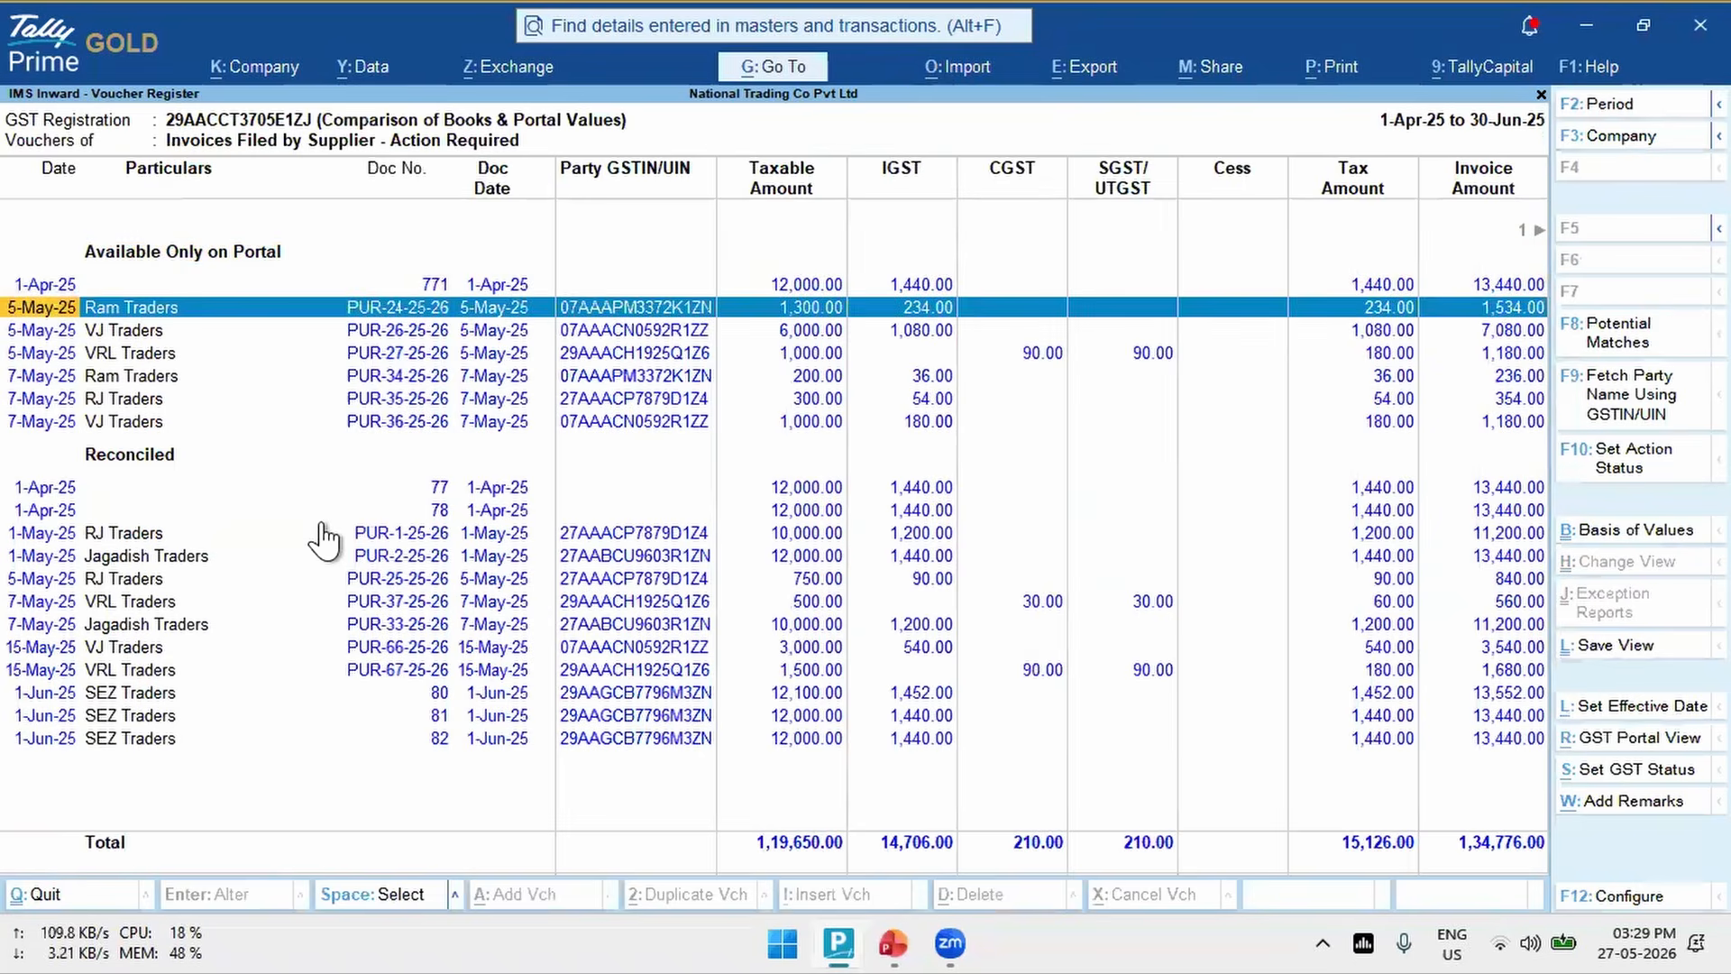
key(space)
key(space)
key(space)
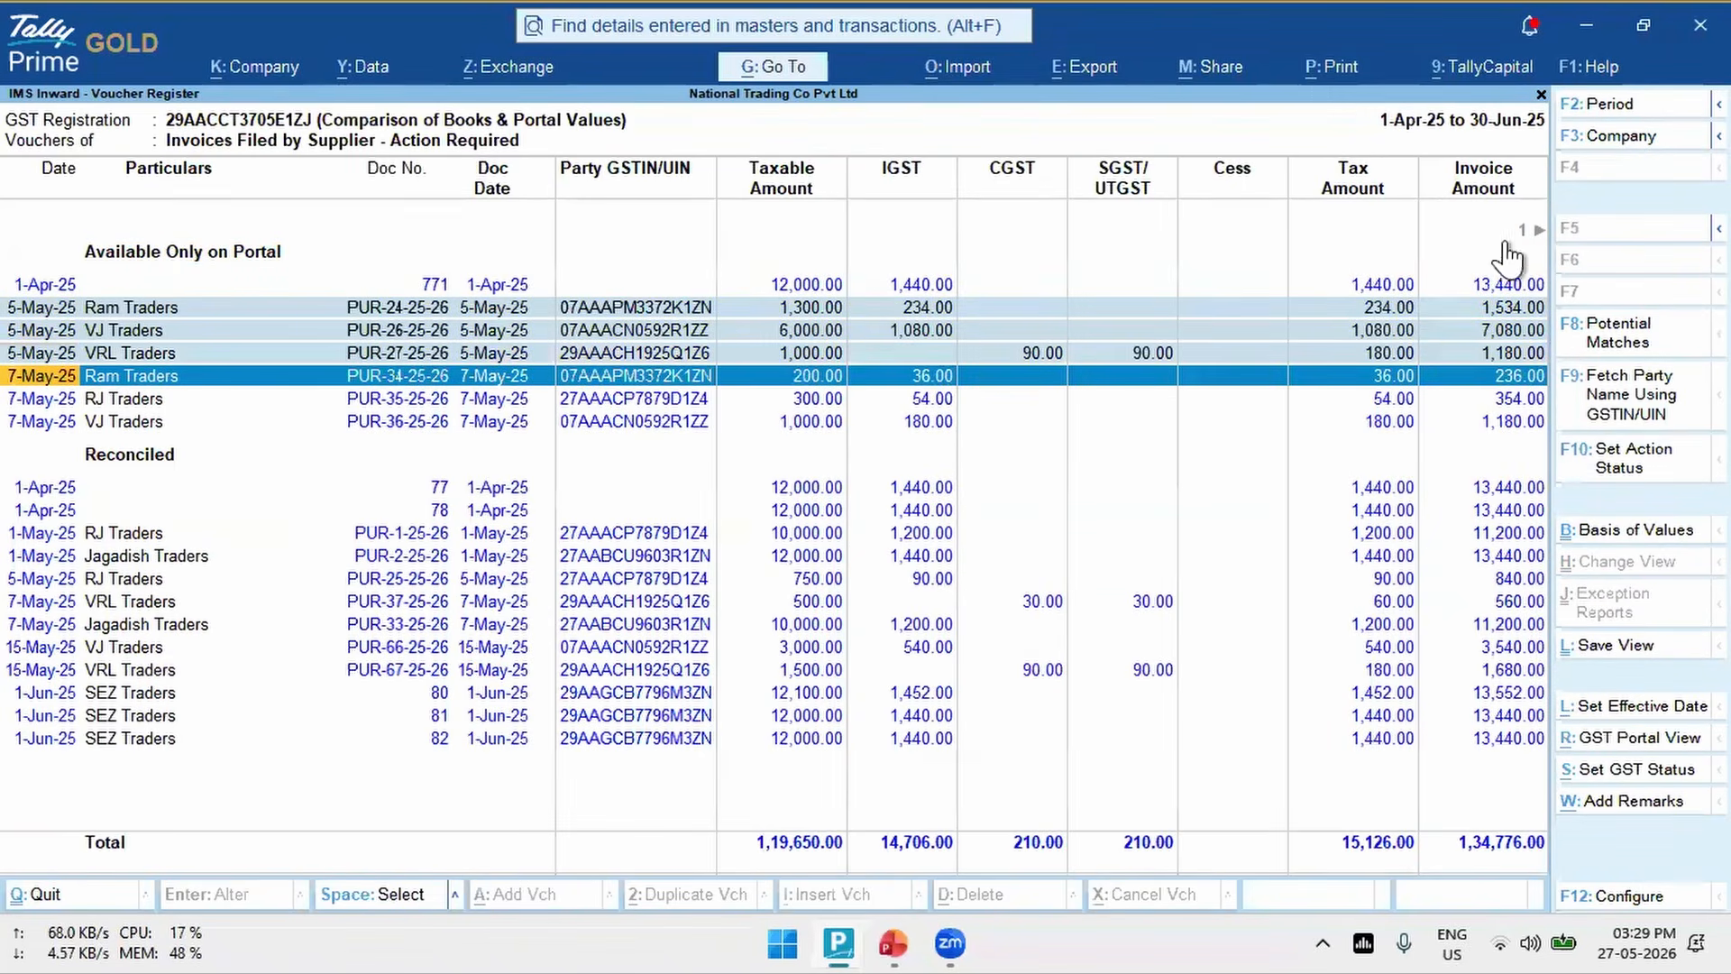
click(1616, 467)
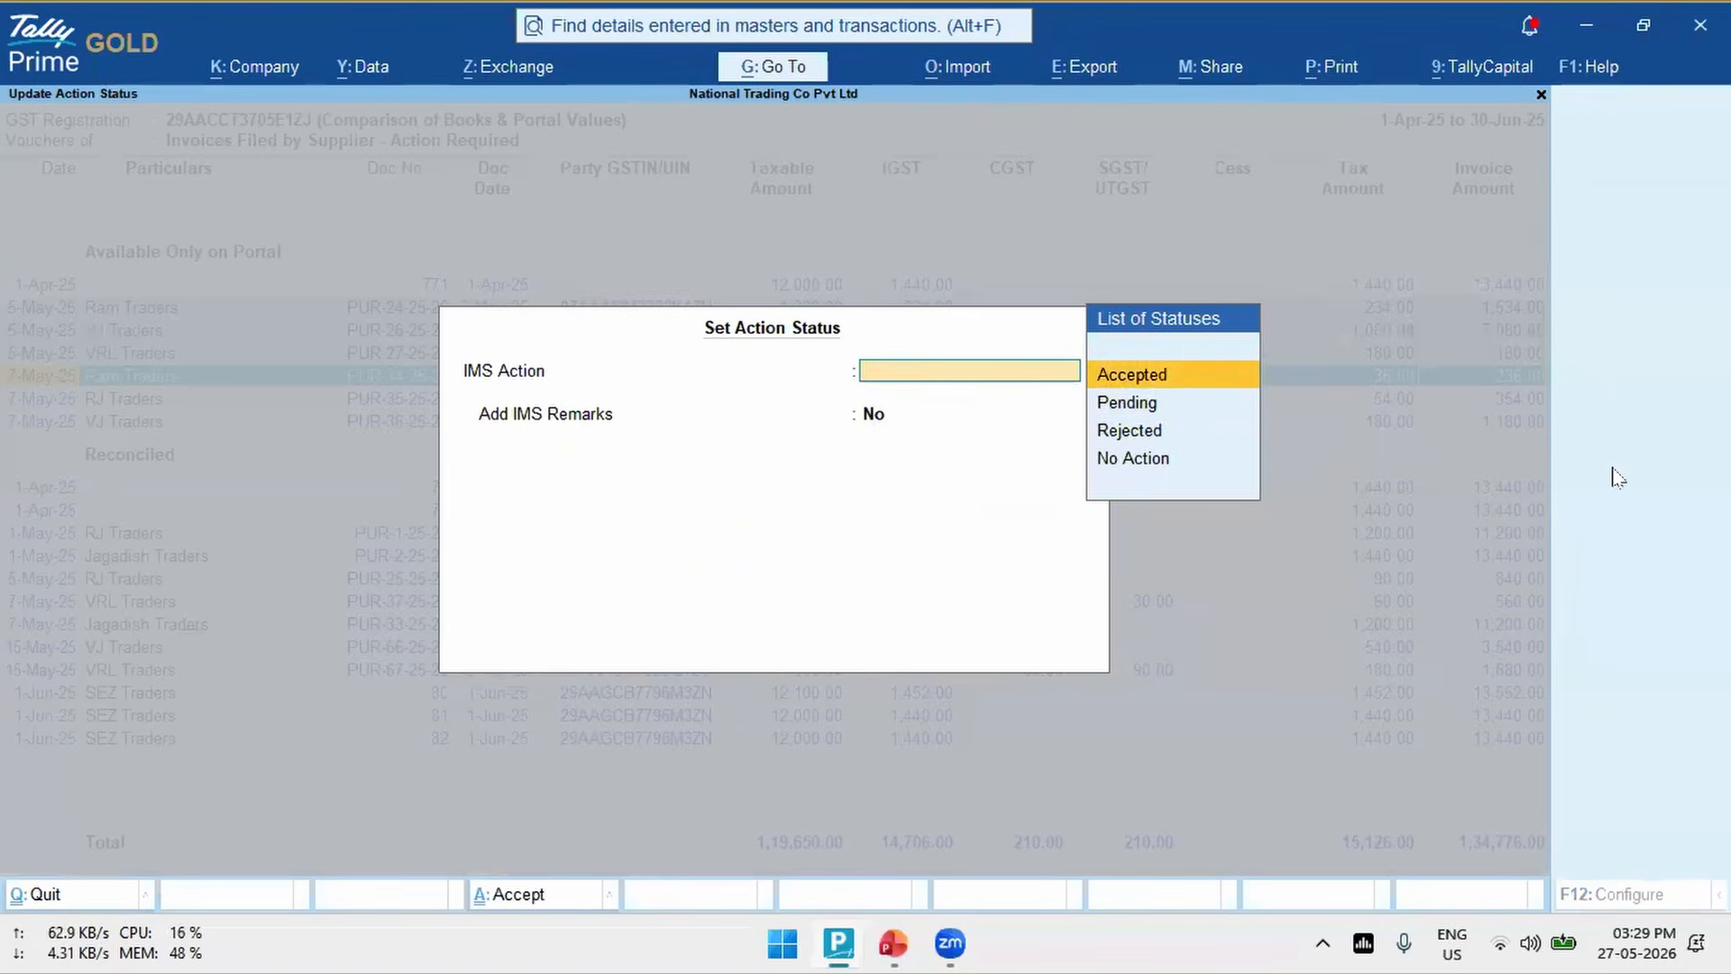
key(Down)
key(Down)
key(Return)
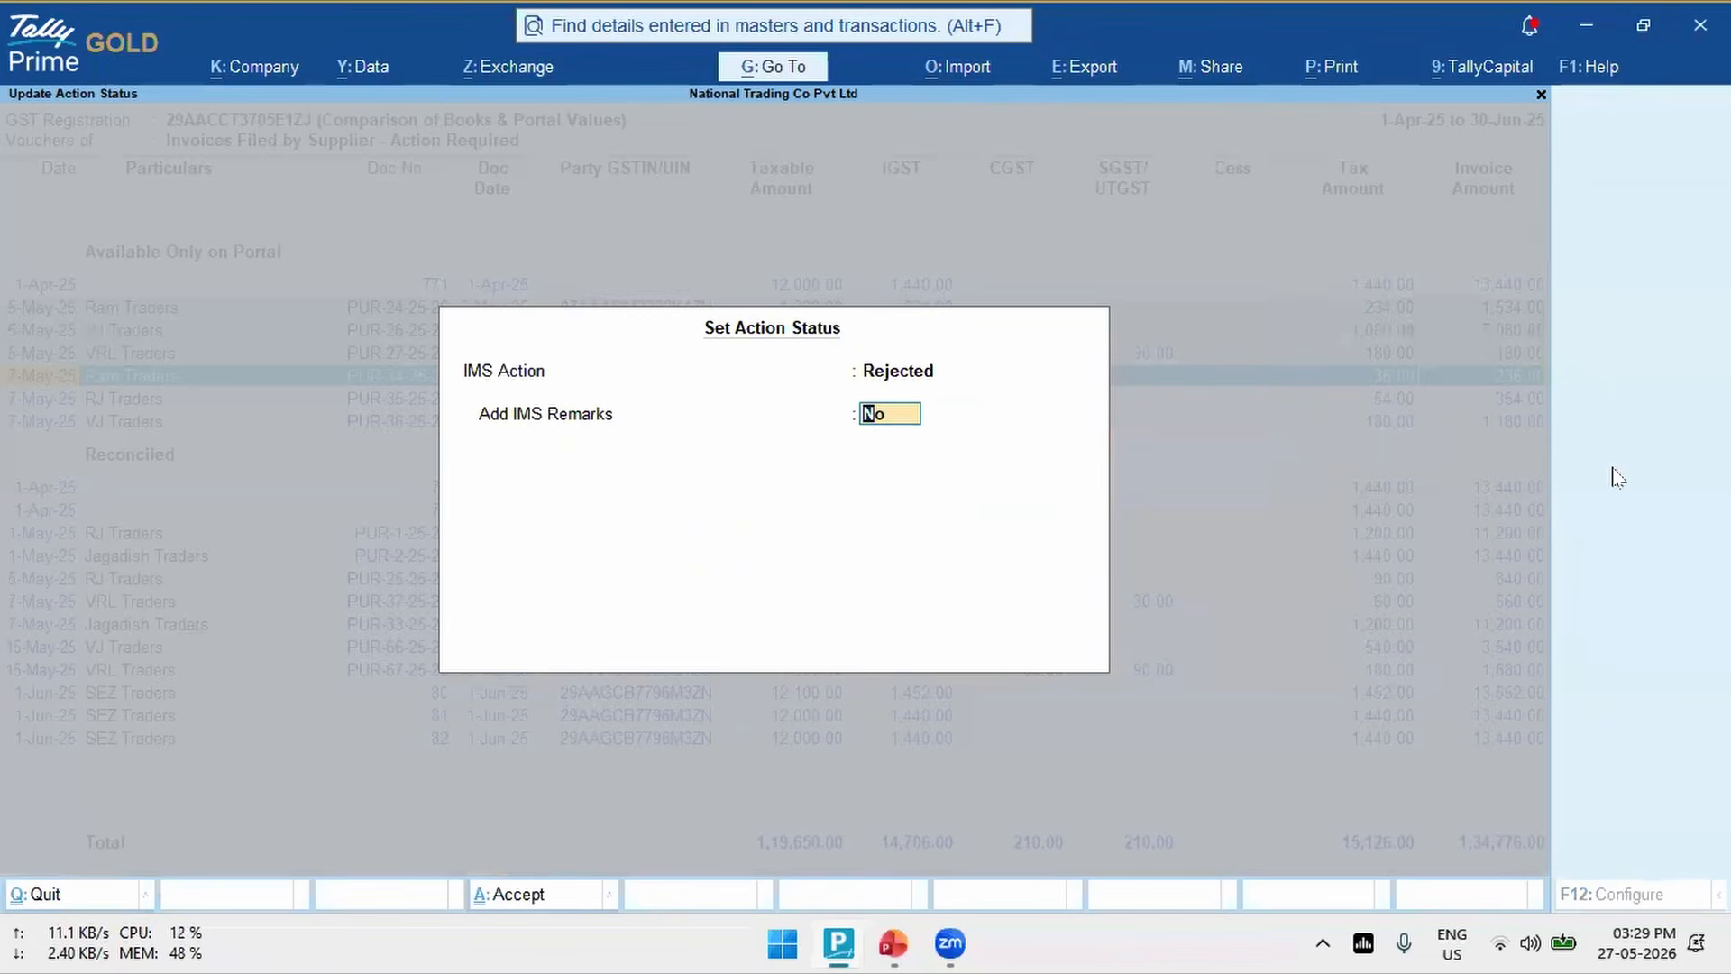
key(Return)
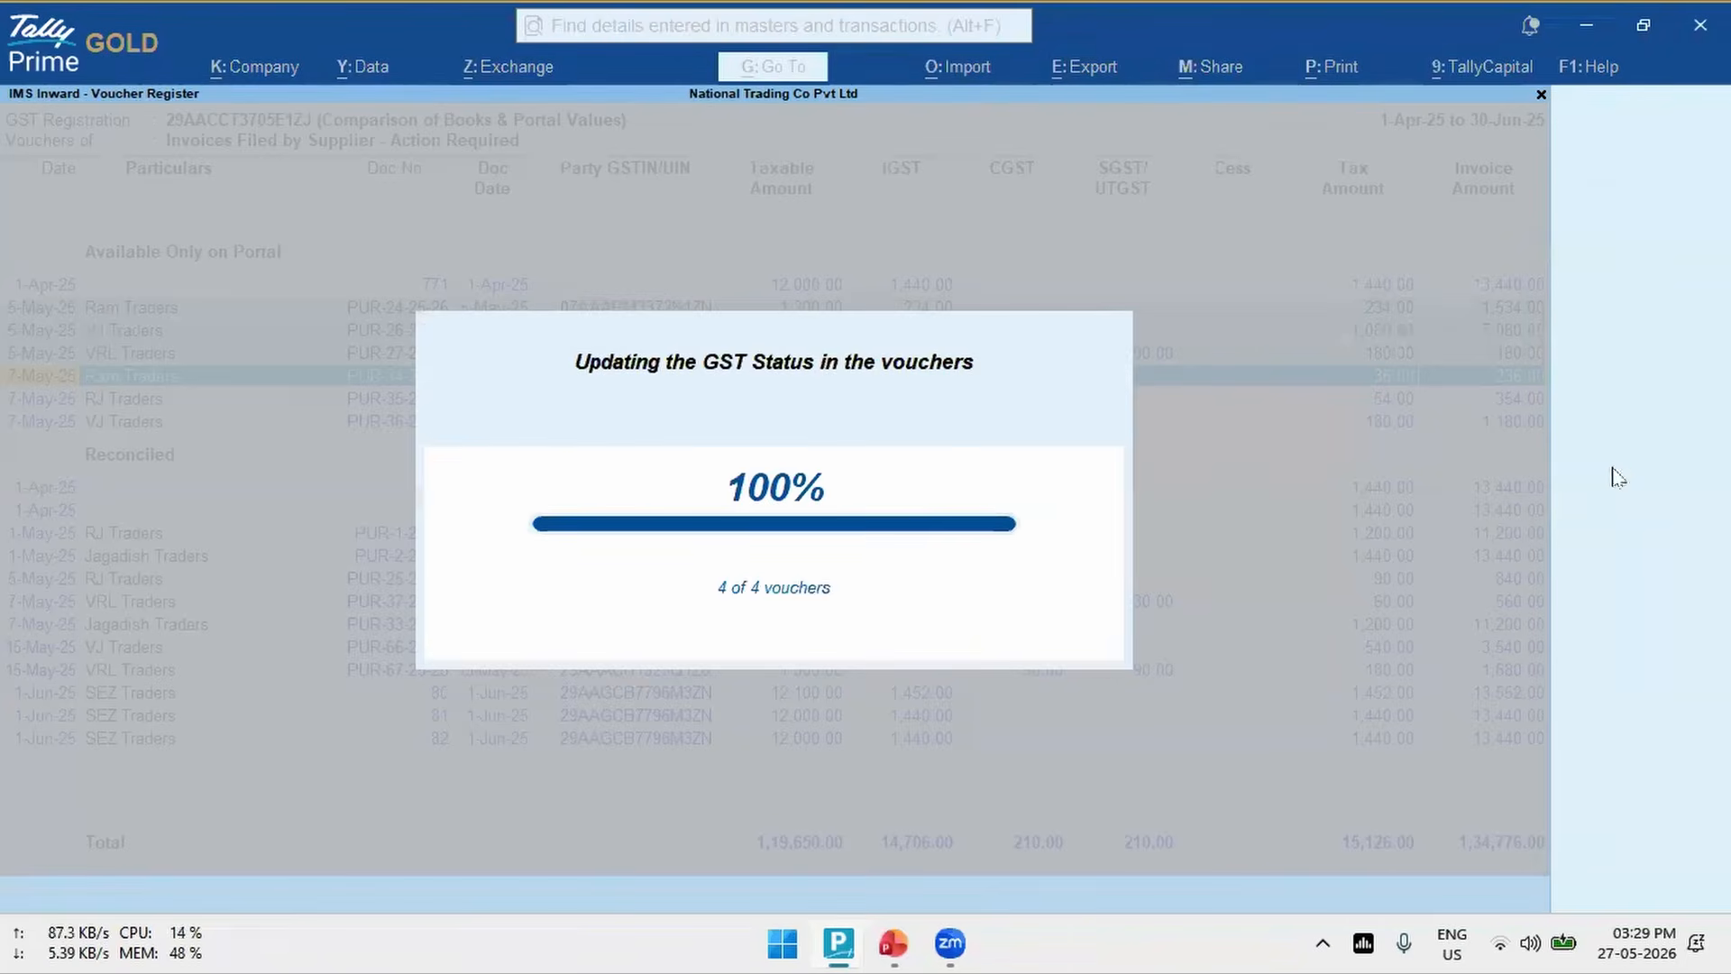
- Set the IMS action to Pending, without remarks, for the portal-only 7-May-25 vouchers of RJ Traders and VJ Traders
key(Down)
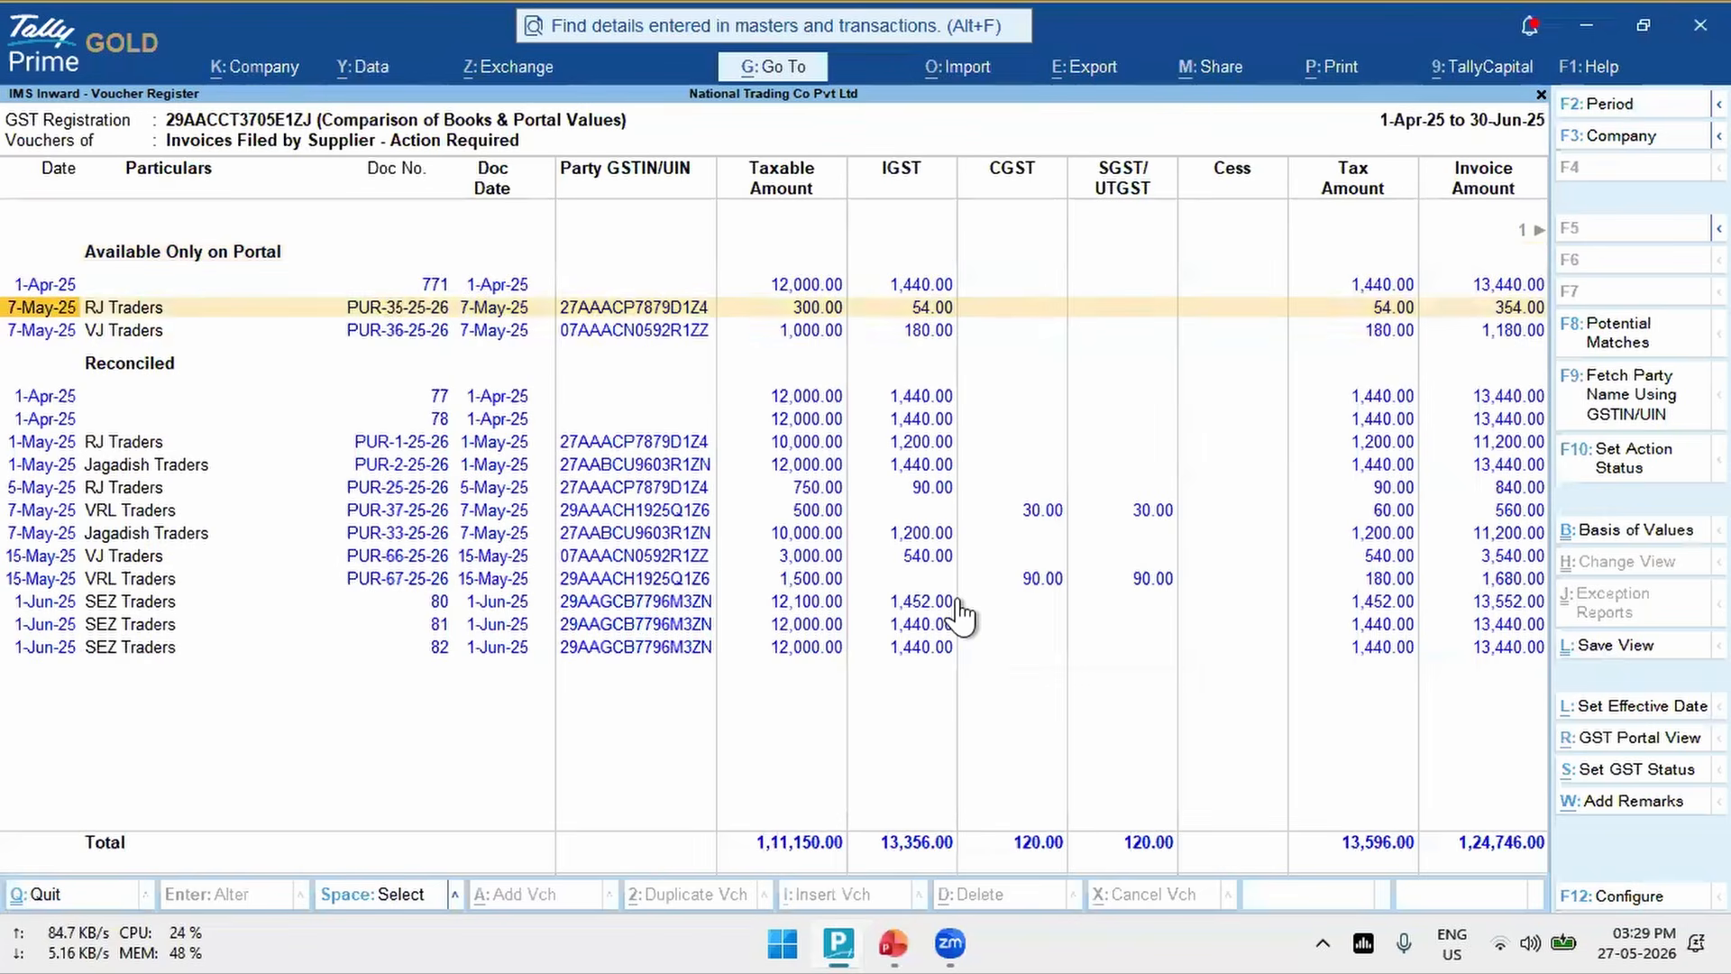
key(shift+Down)
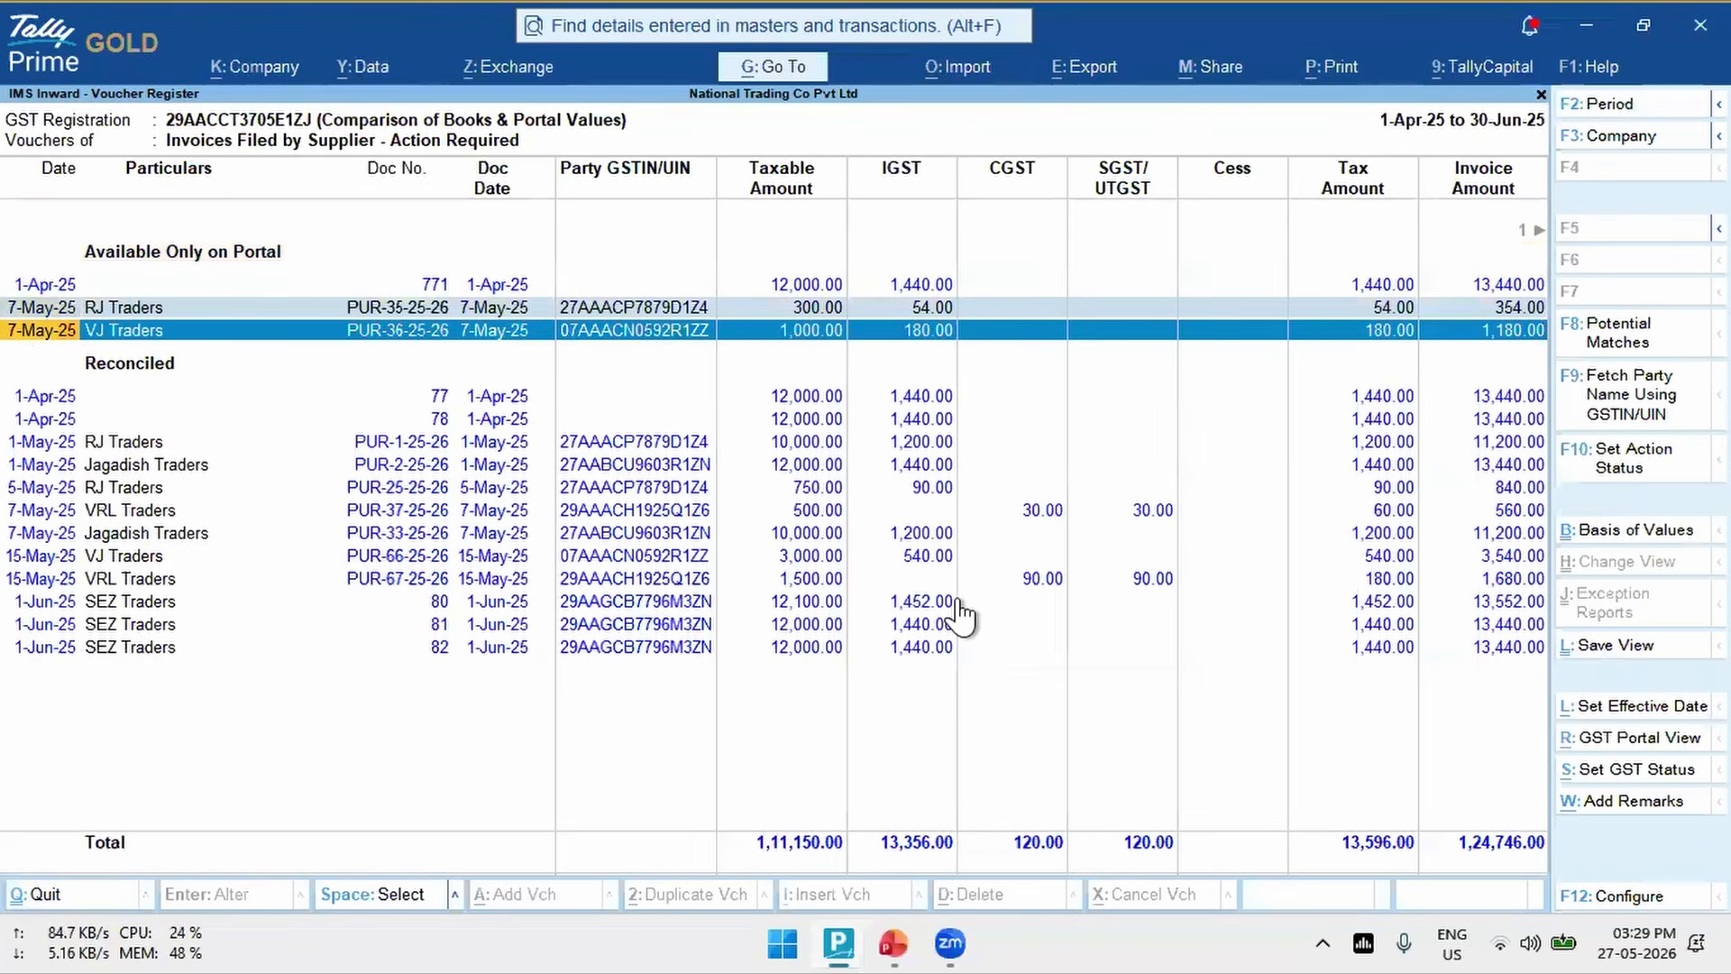
click(1646, 474)
key(Down)
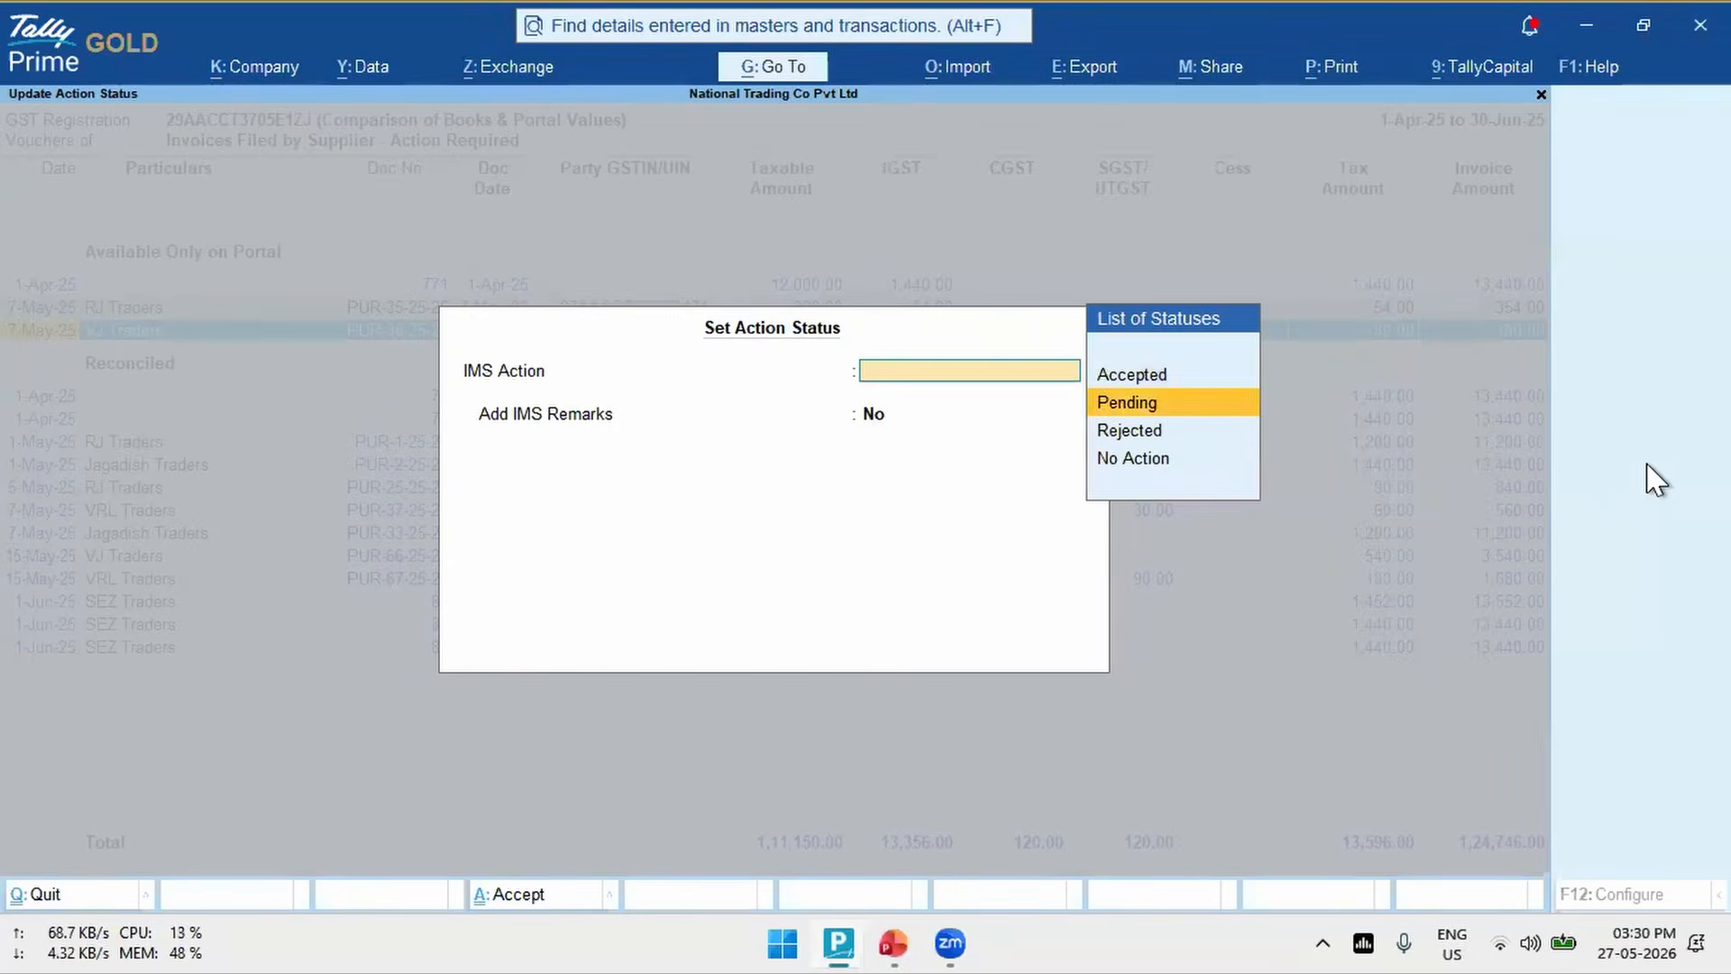
key(Return)
- Return to the IMS Inward Supplies report and open Upload IMS Inward Invoices from the GST exchange options
key(Return)
key(Return)
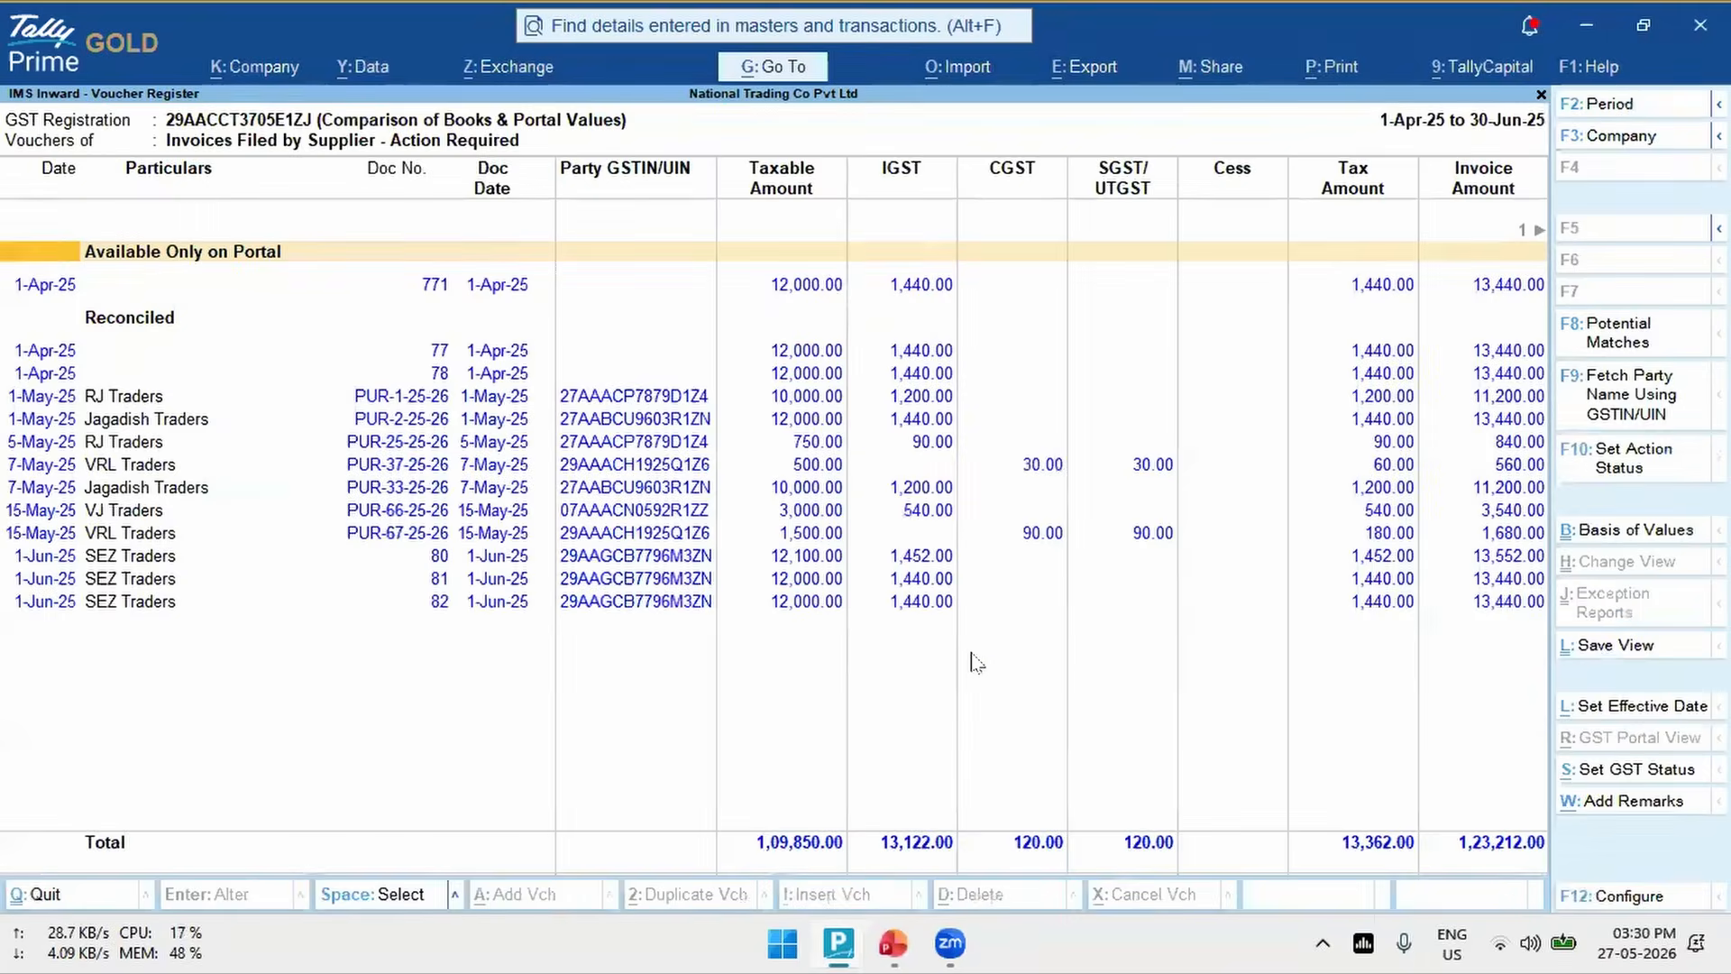
key(Escape)
key(alt+z)
key(Return)
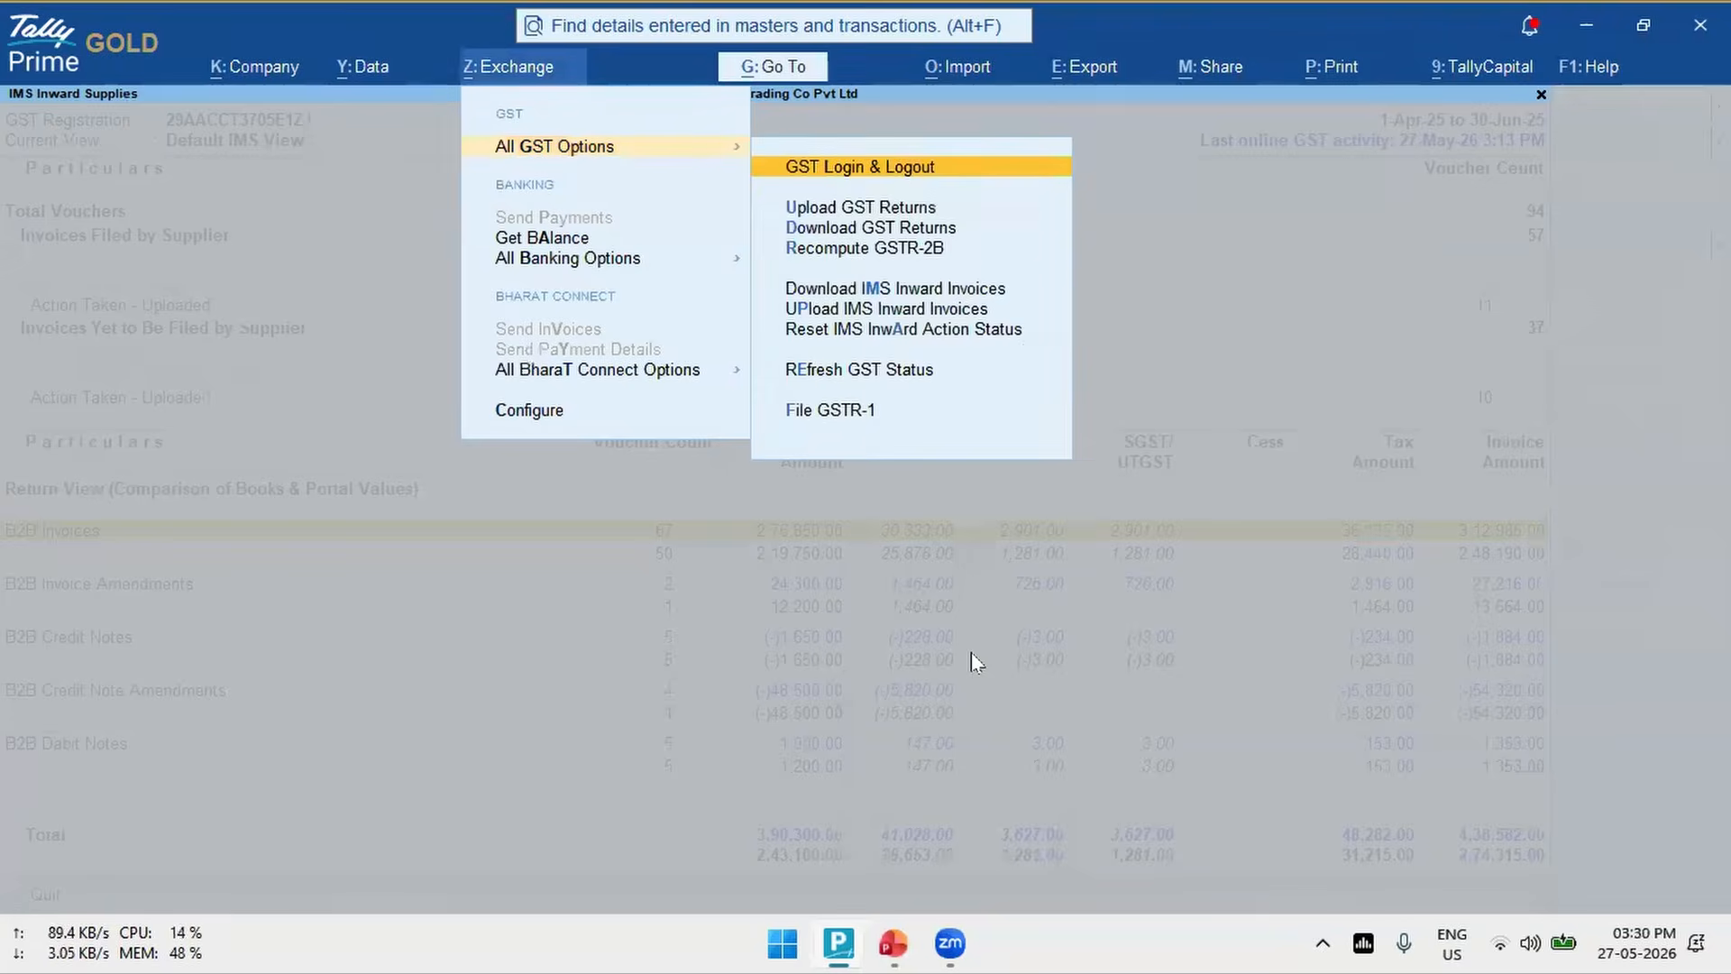
key(Down)
key(Down)
- Examine the Karnataka Registration vouchers ready for upload and their Accepted, Rejected and Pending action statuses
key(Down)
key(Down)
key(Down)
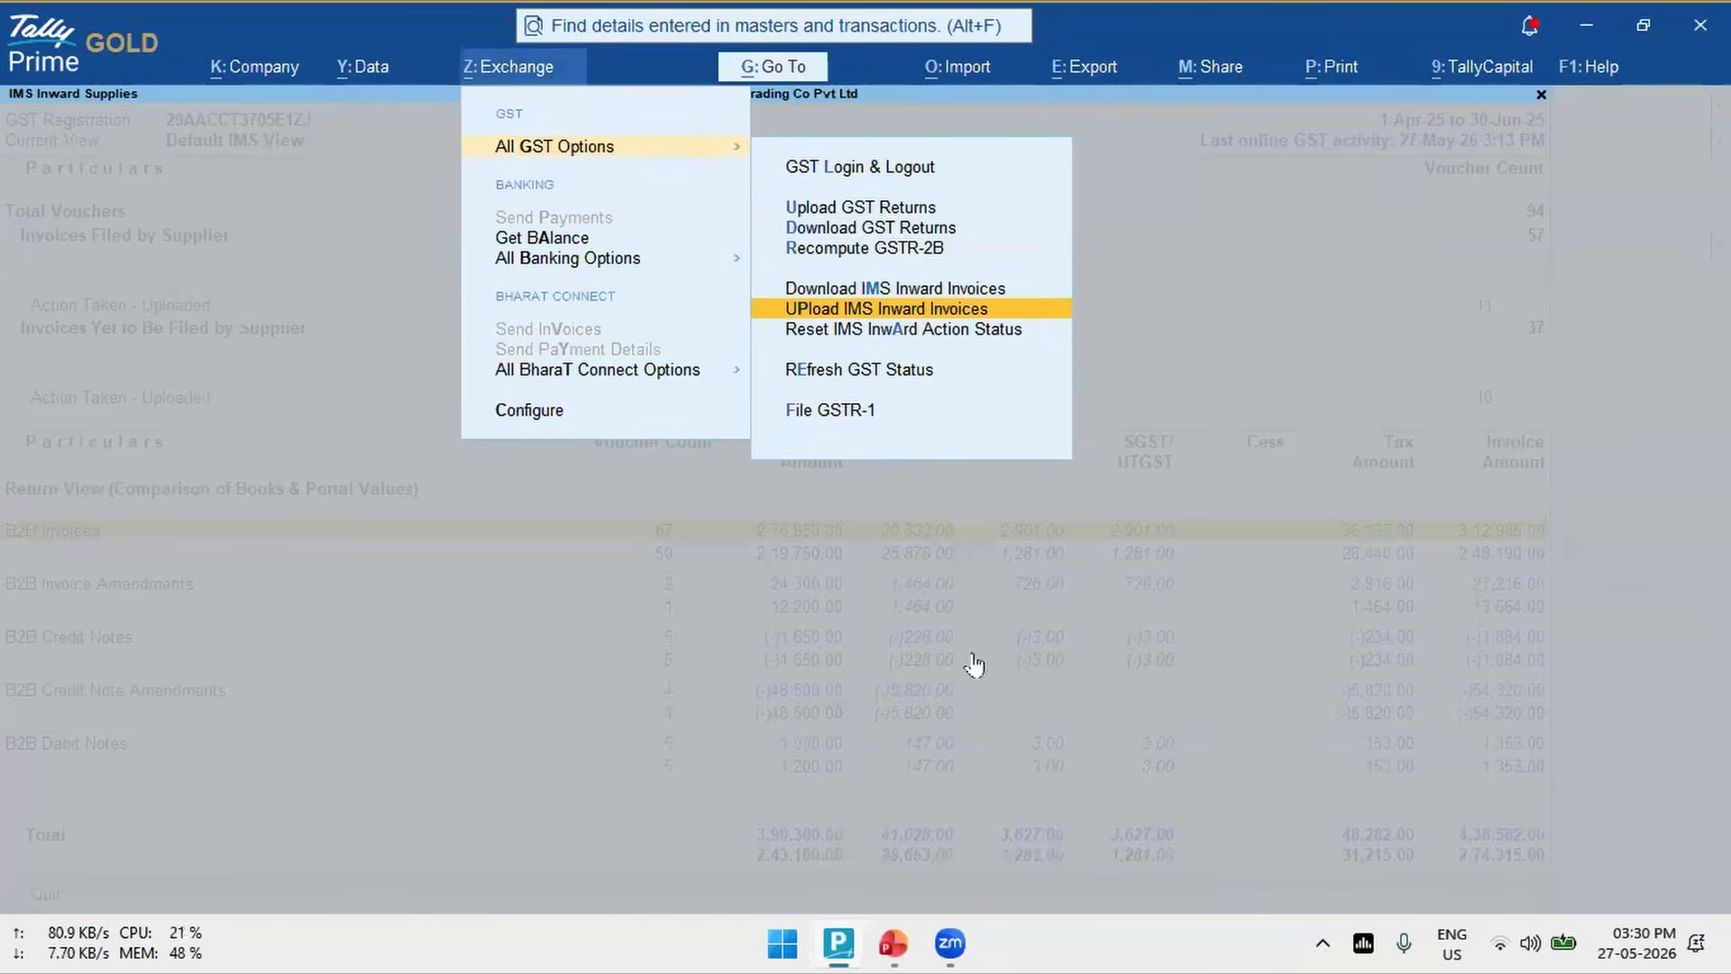
key(Return)
key(Down)
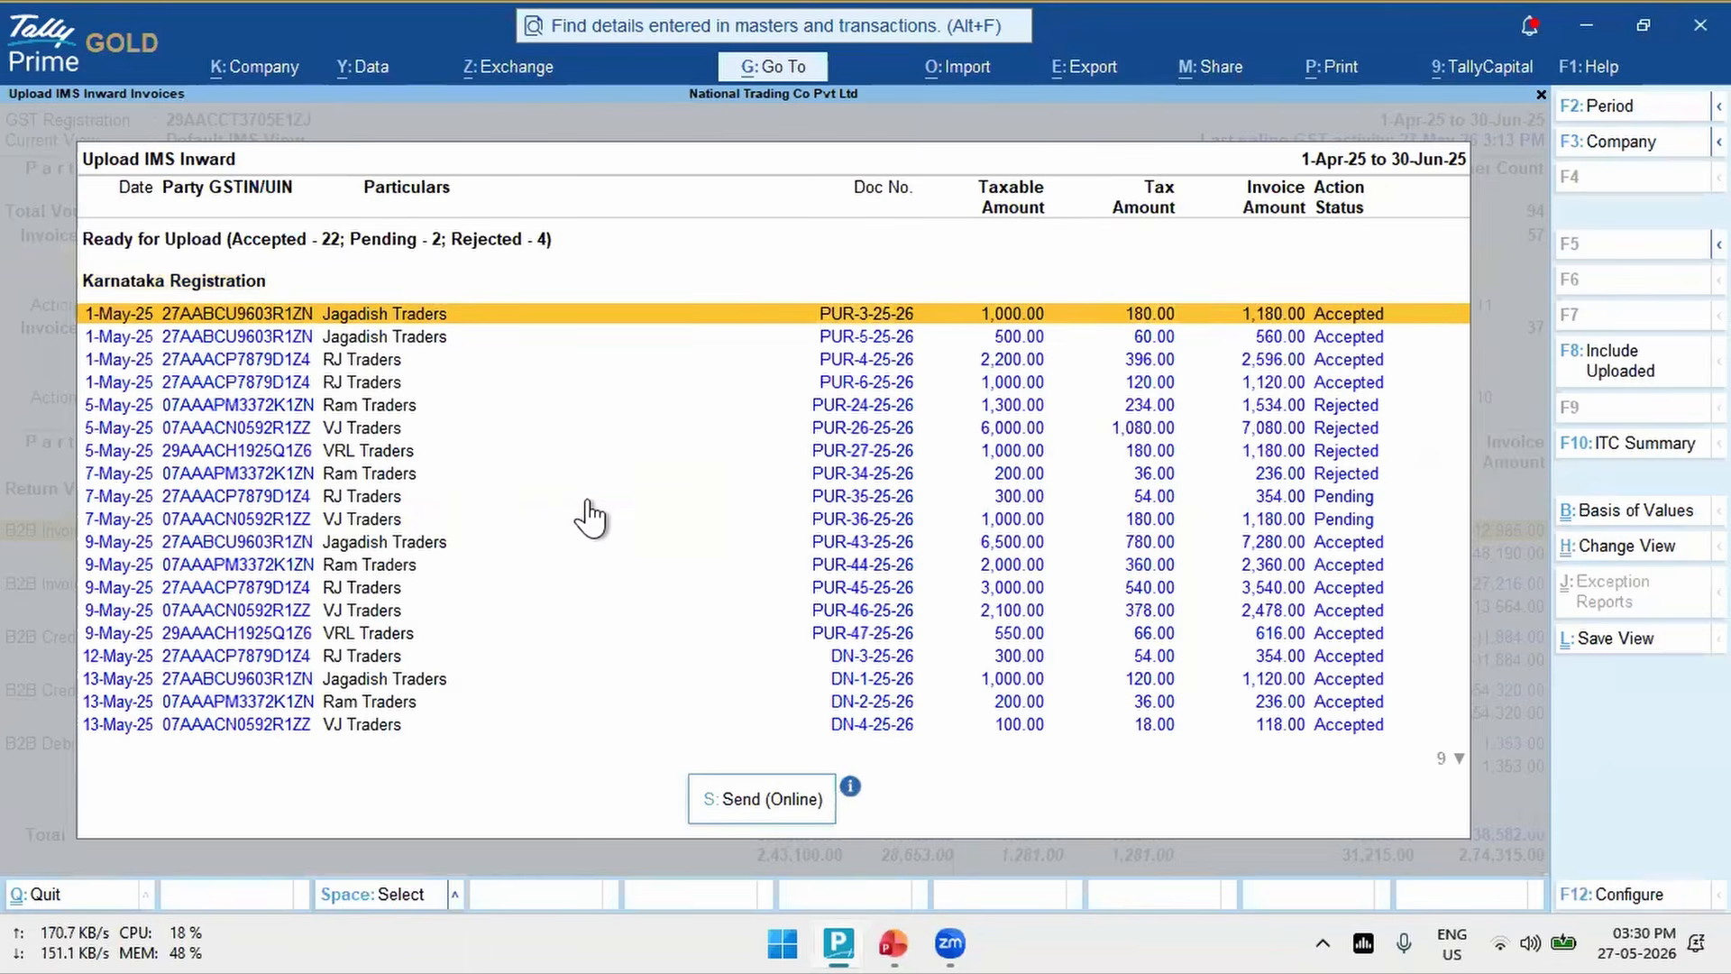
key(Down)
key(Down)
key(Down)
key(Down)
key(Down)
key(Down)
key(Down)
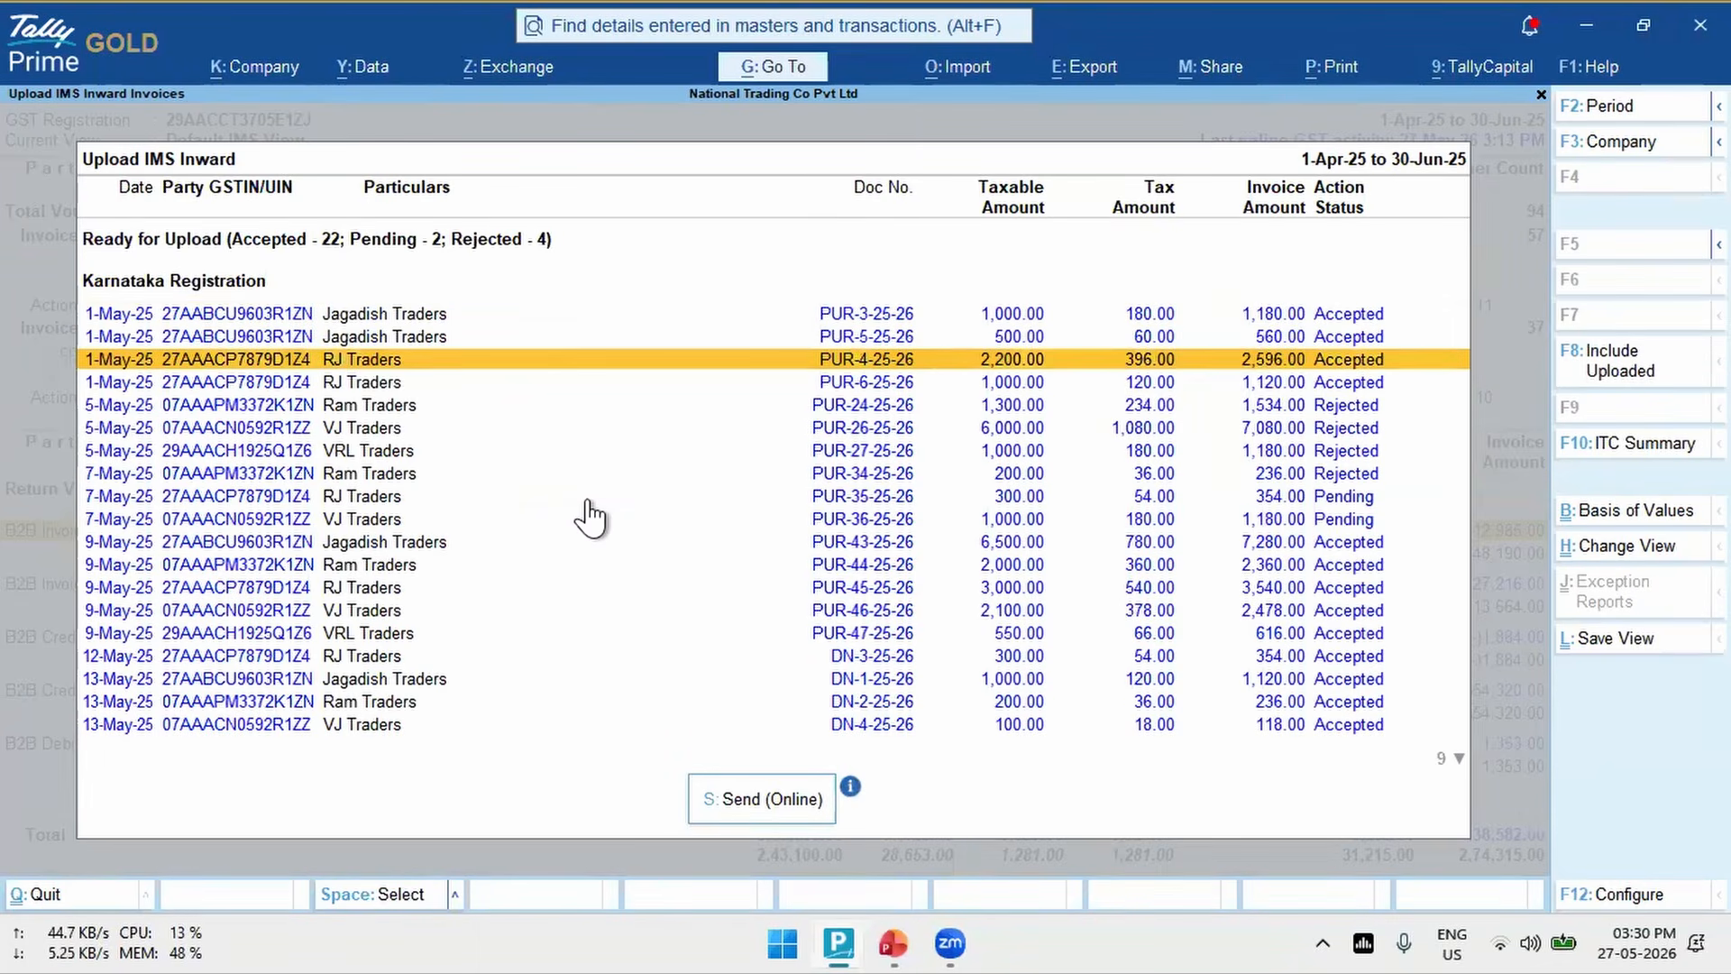
key(Down)
key(Down)
key(Down)
key(Down)
key(Down)
key(Down)
key(Down)
key(Down)
key(Down)
key(Down)
key(Down)
key(Down)
key(Down)
key(Down)
key(Down)
key(Down)
key(Down)
key(Down)
key(Down)
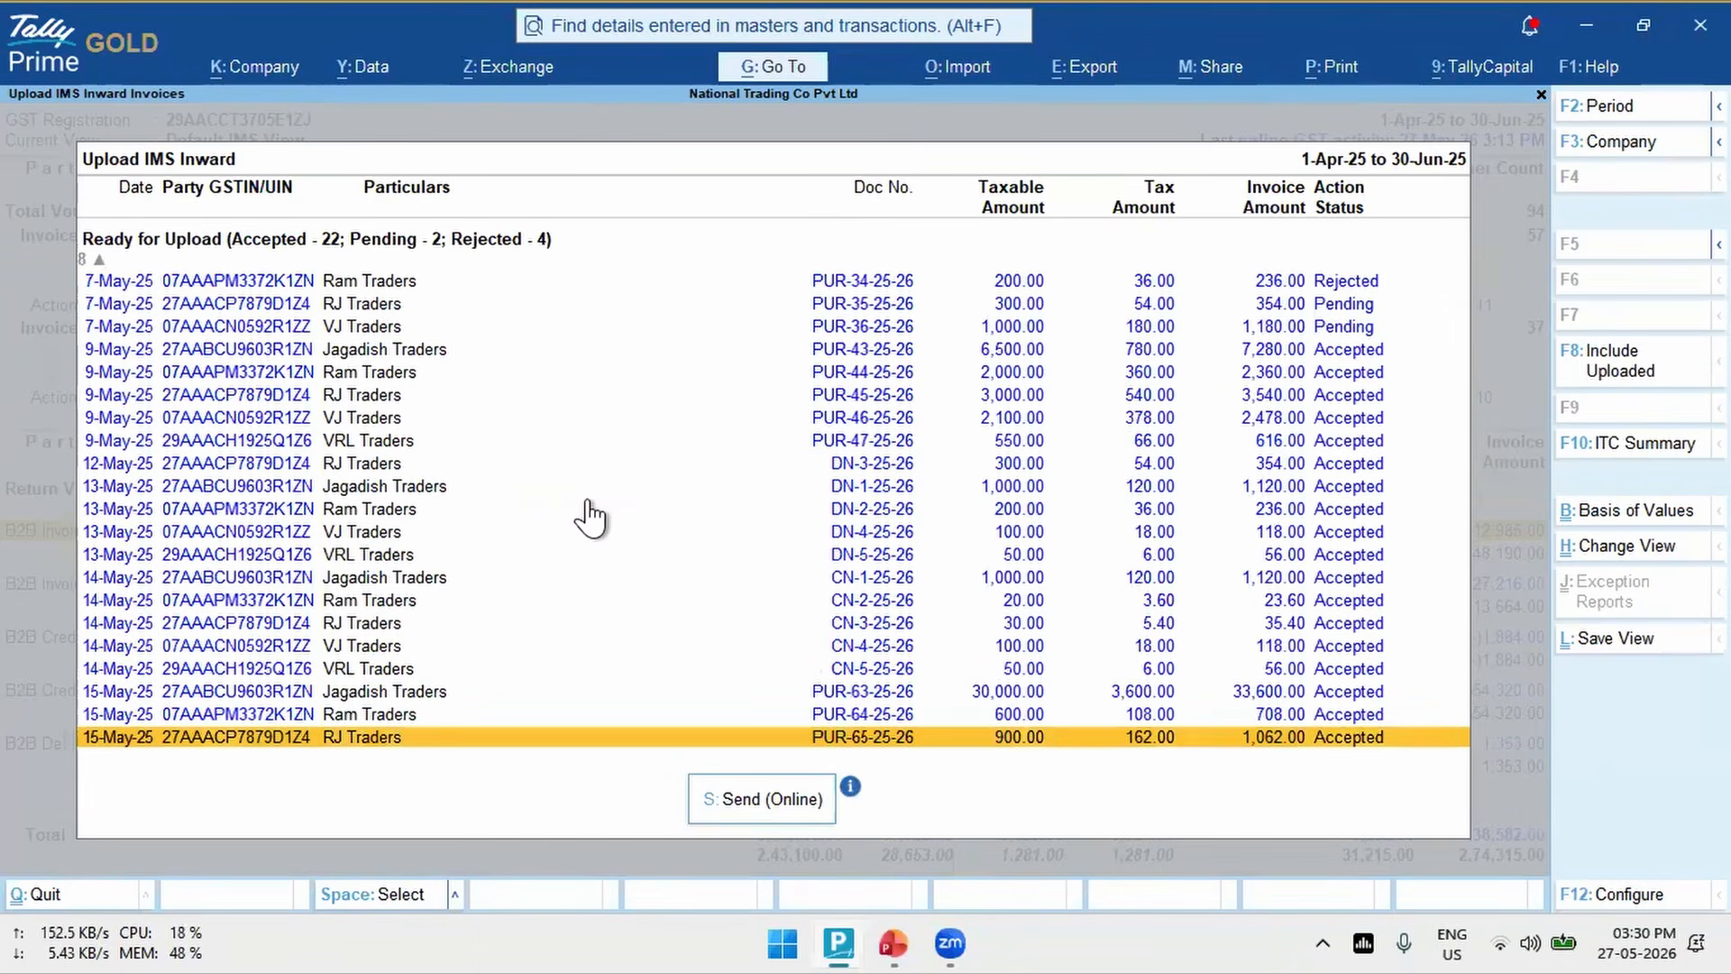
key(Up)
key(Up)
key(Up)
key(Up)
key(Up)
key(Up)
key(Up)
key(Up)
key(Up)
key(Up)
key(Up)
key(Up)
key(Up)
key(Up)
key(Up)
key(Up)
key(Up)
key(Up)
key(Up)
key(Up)
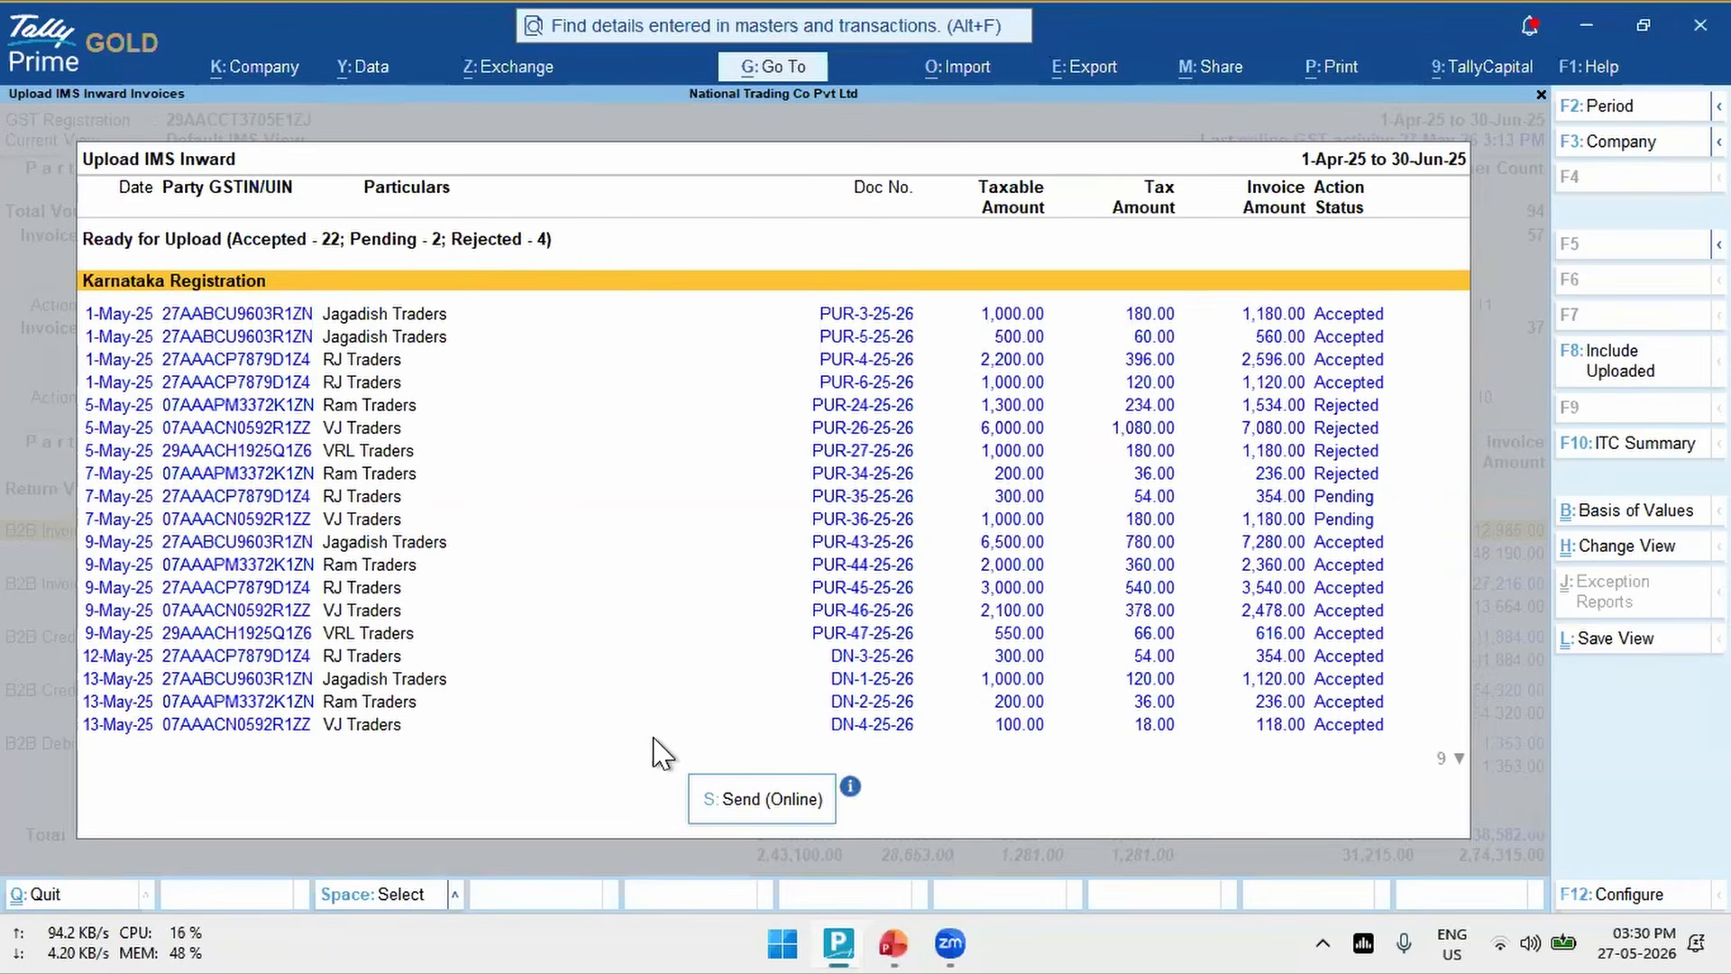
- Send the Karnataka Registration vouchers online and agree to update their IMS action status in the GST portal
click(754, 805)
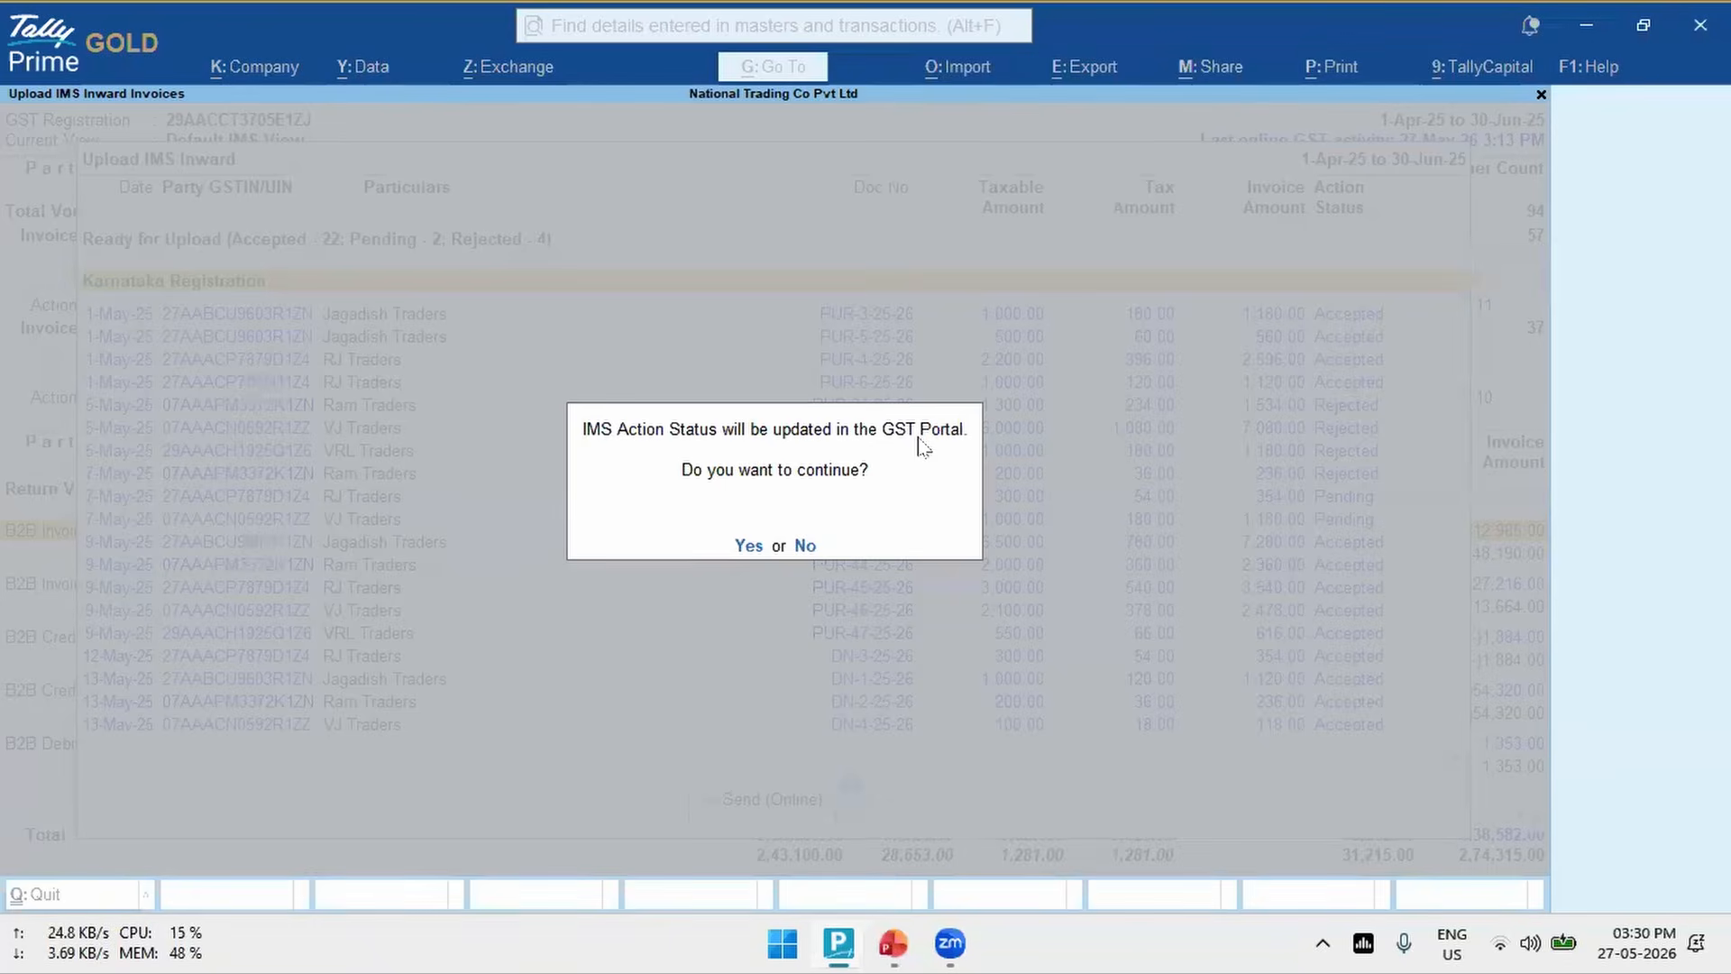
click(749, 546)
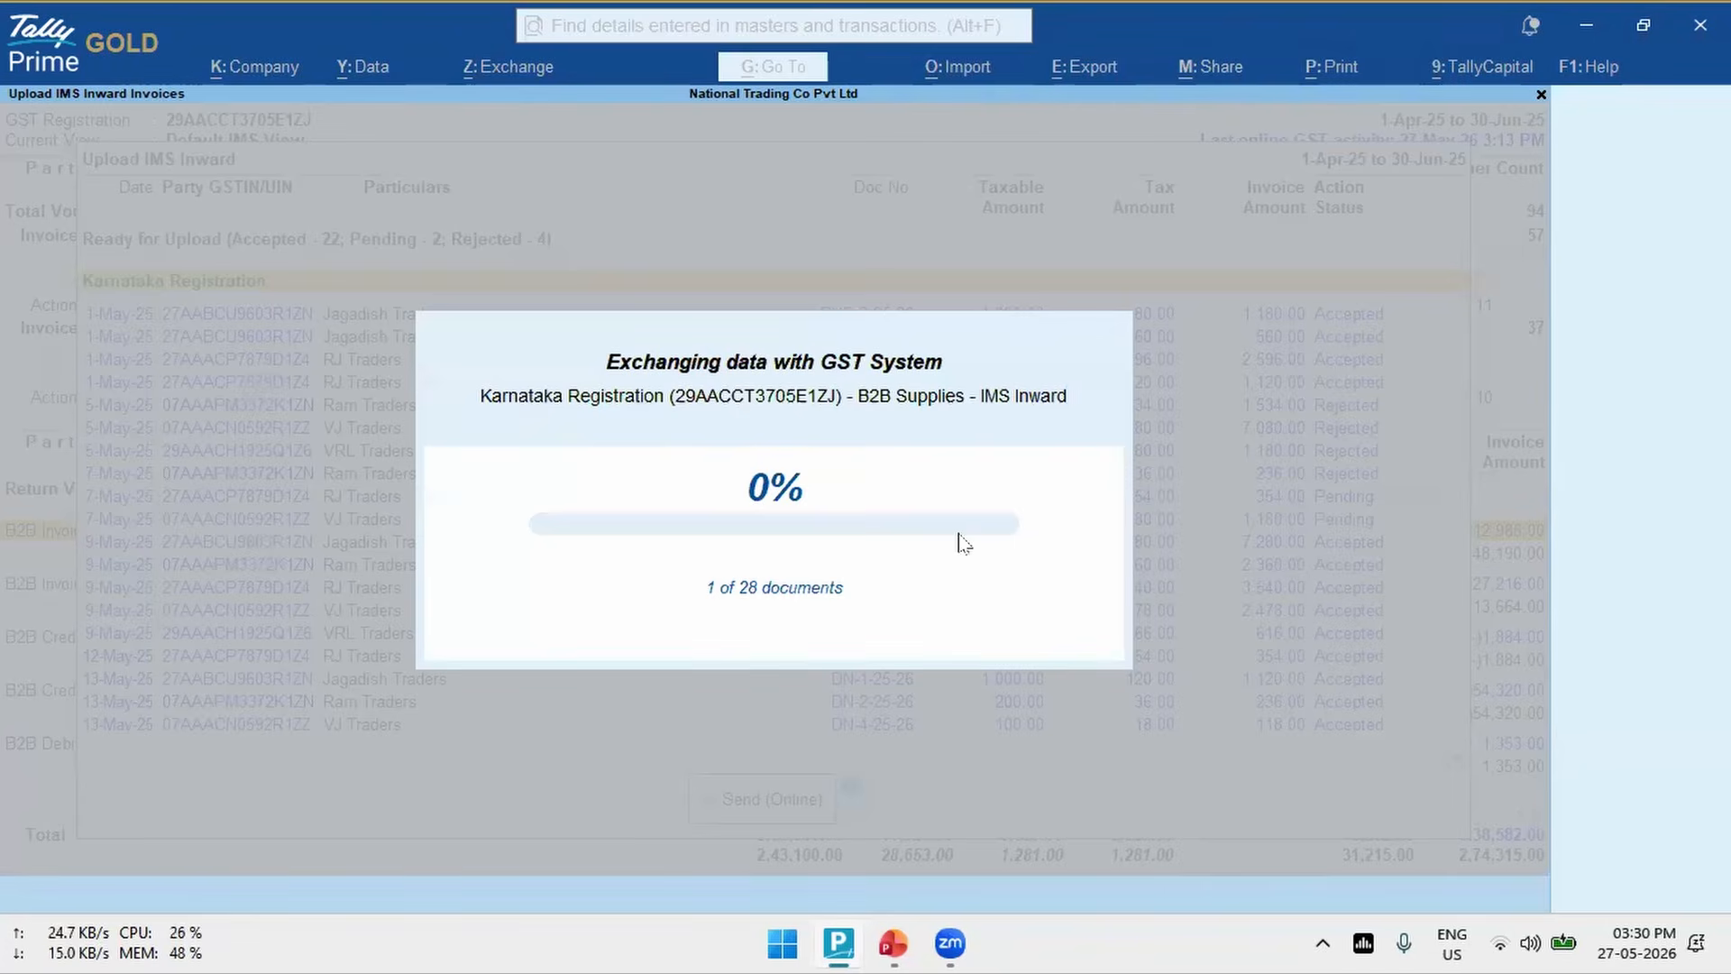
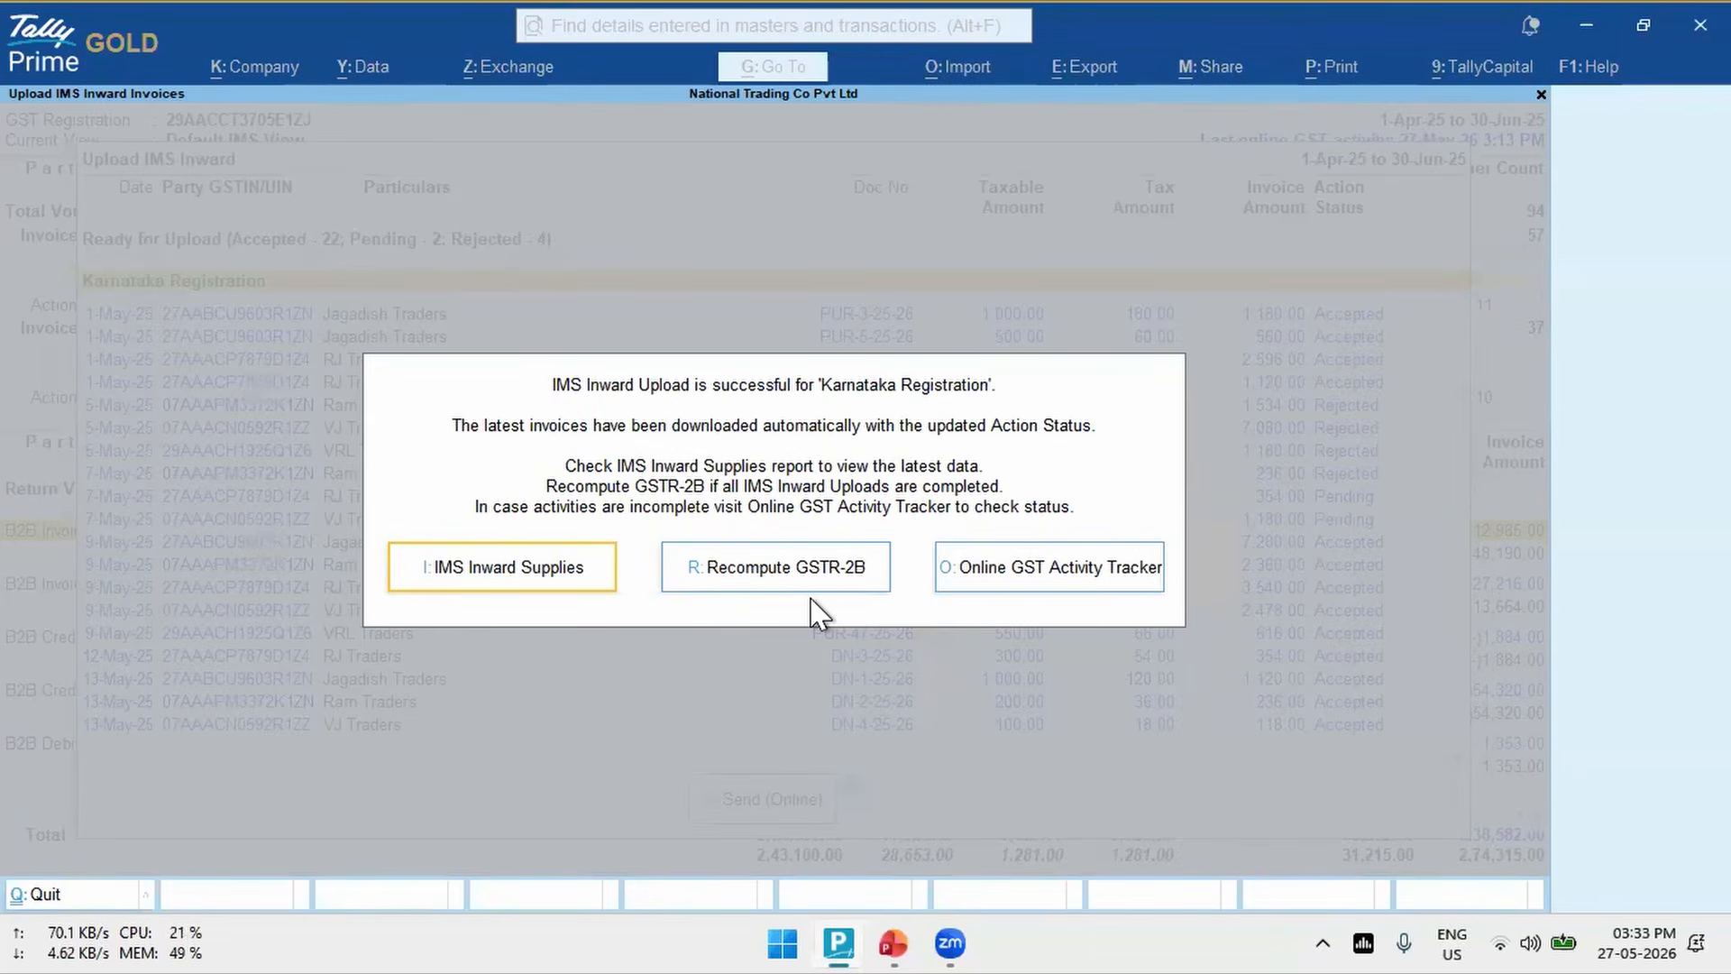
- Open the IMS Inward Supplies report after the upload and check the Action Required row under Invoices Filed by Supplier
click(534, 579)
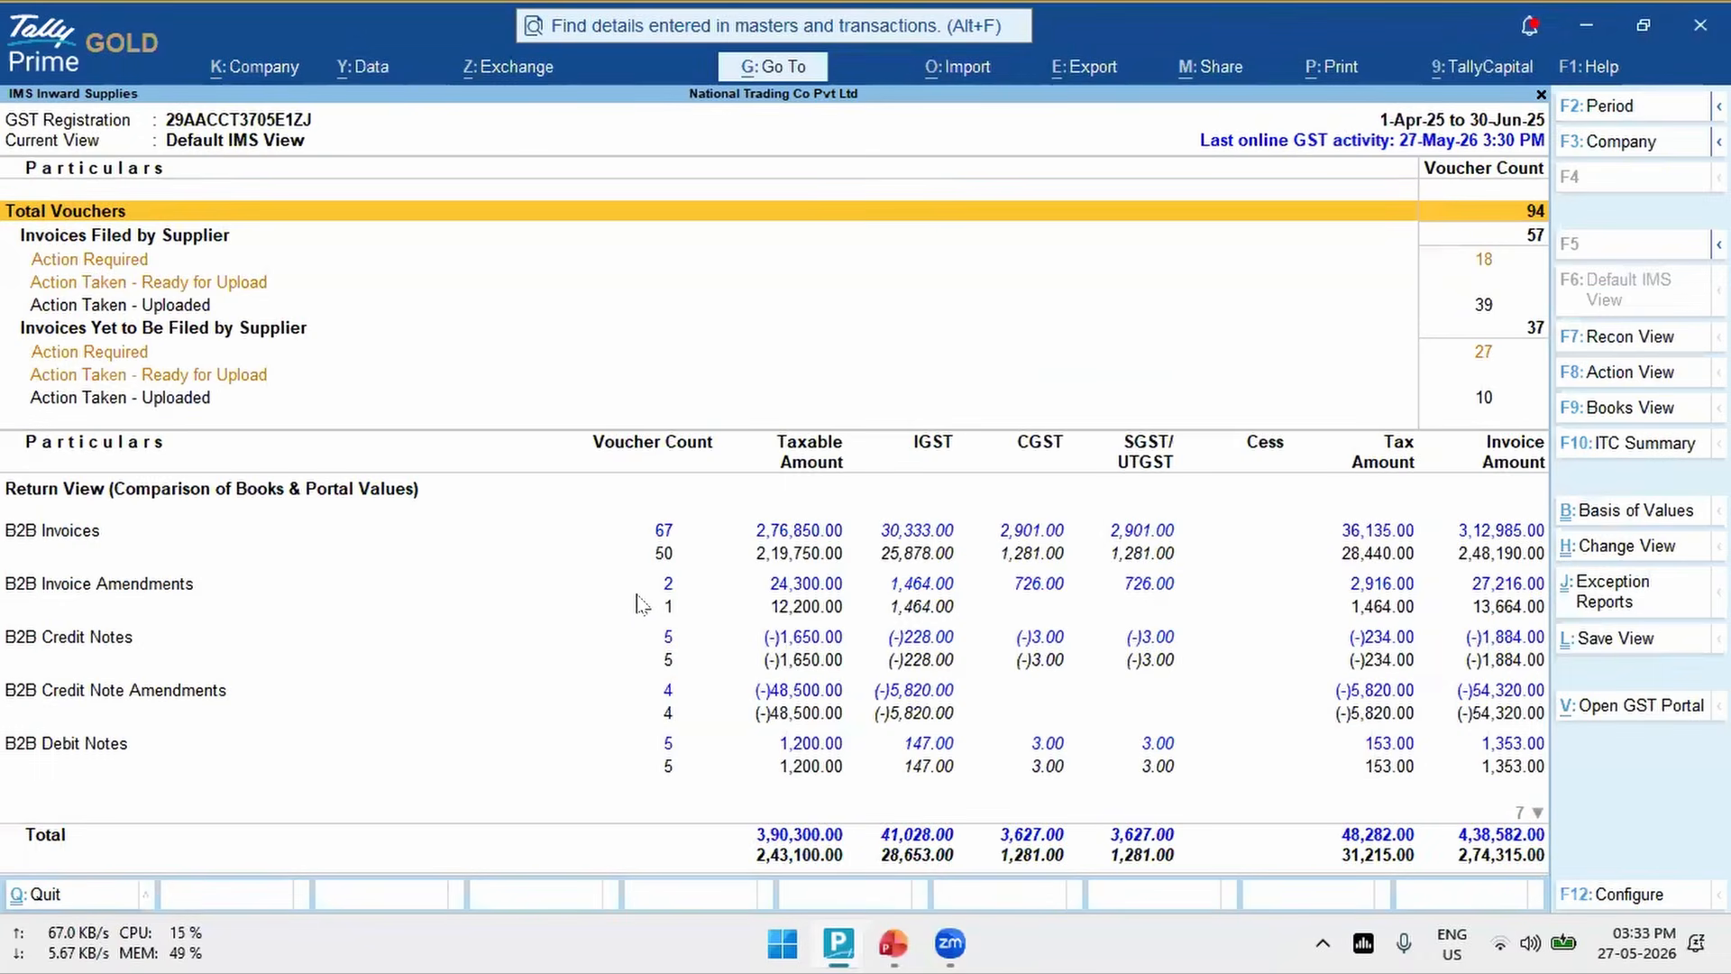
key(Down)
key(Down)
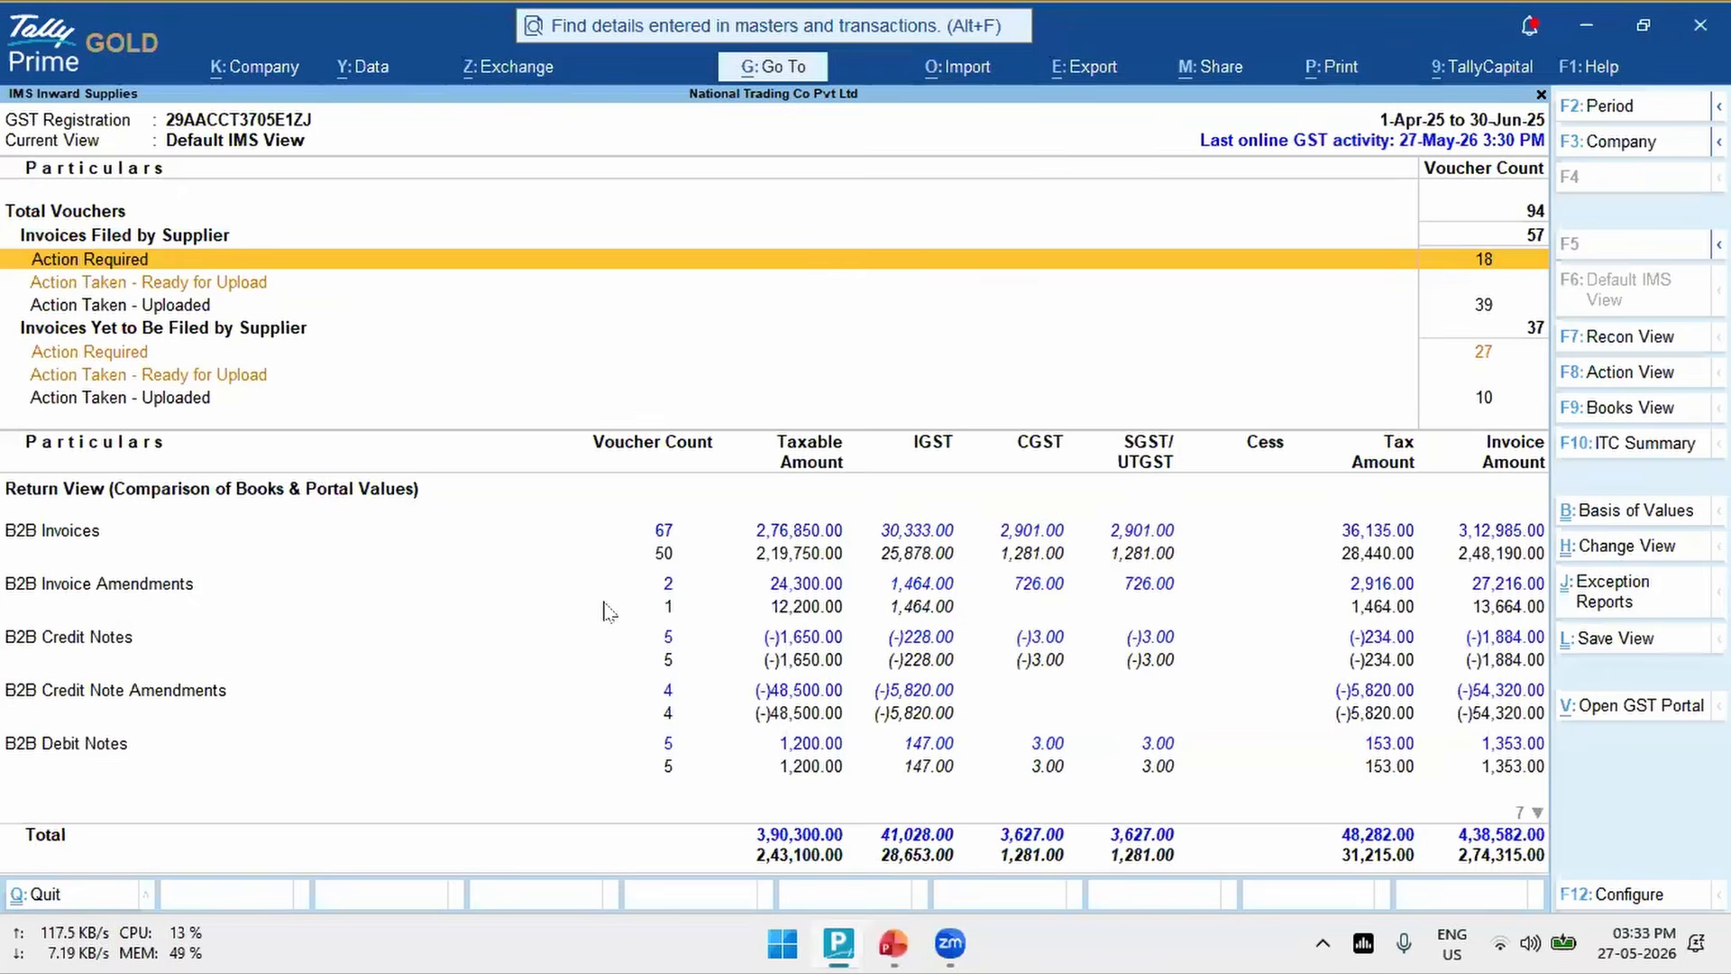
key(Return)
key(Escape)
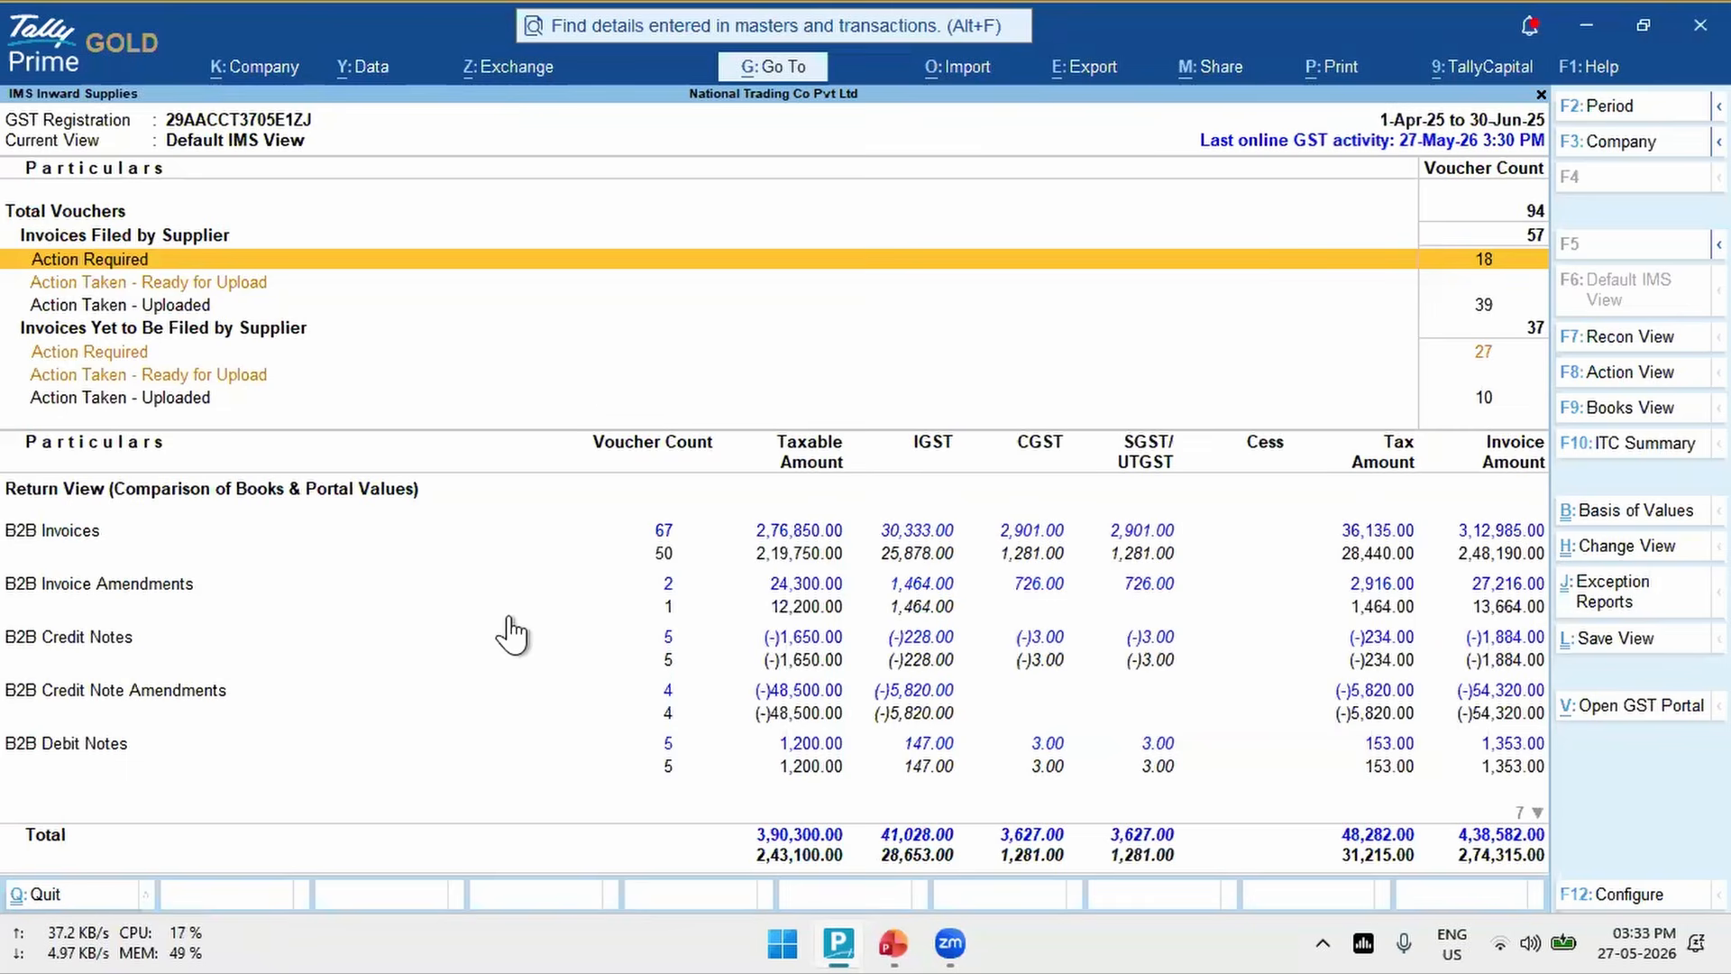
- Recompute GSTR-2B online for the Karnataka Registration, return period Apr-25, and proceed to the GSTR-2B download
key(alt+z)
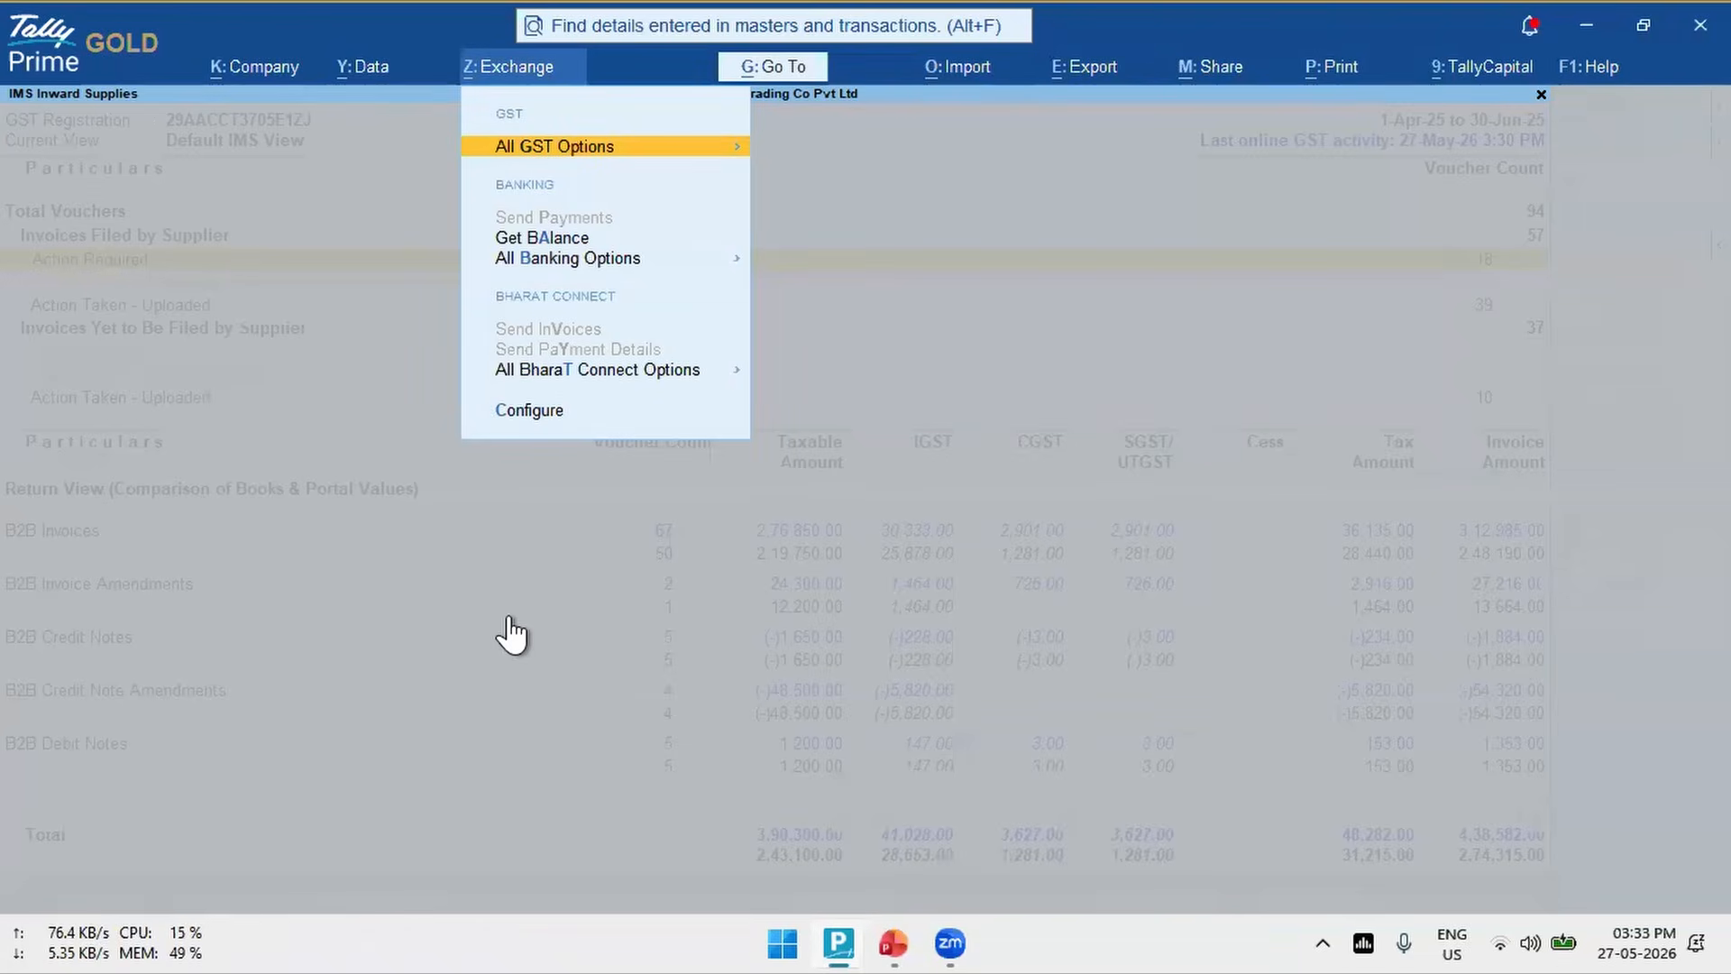
key(Return)
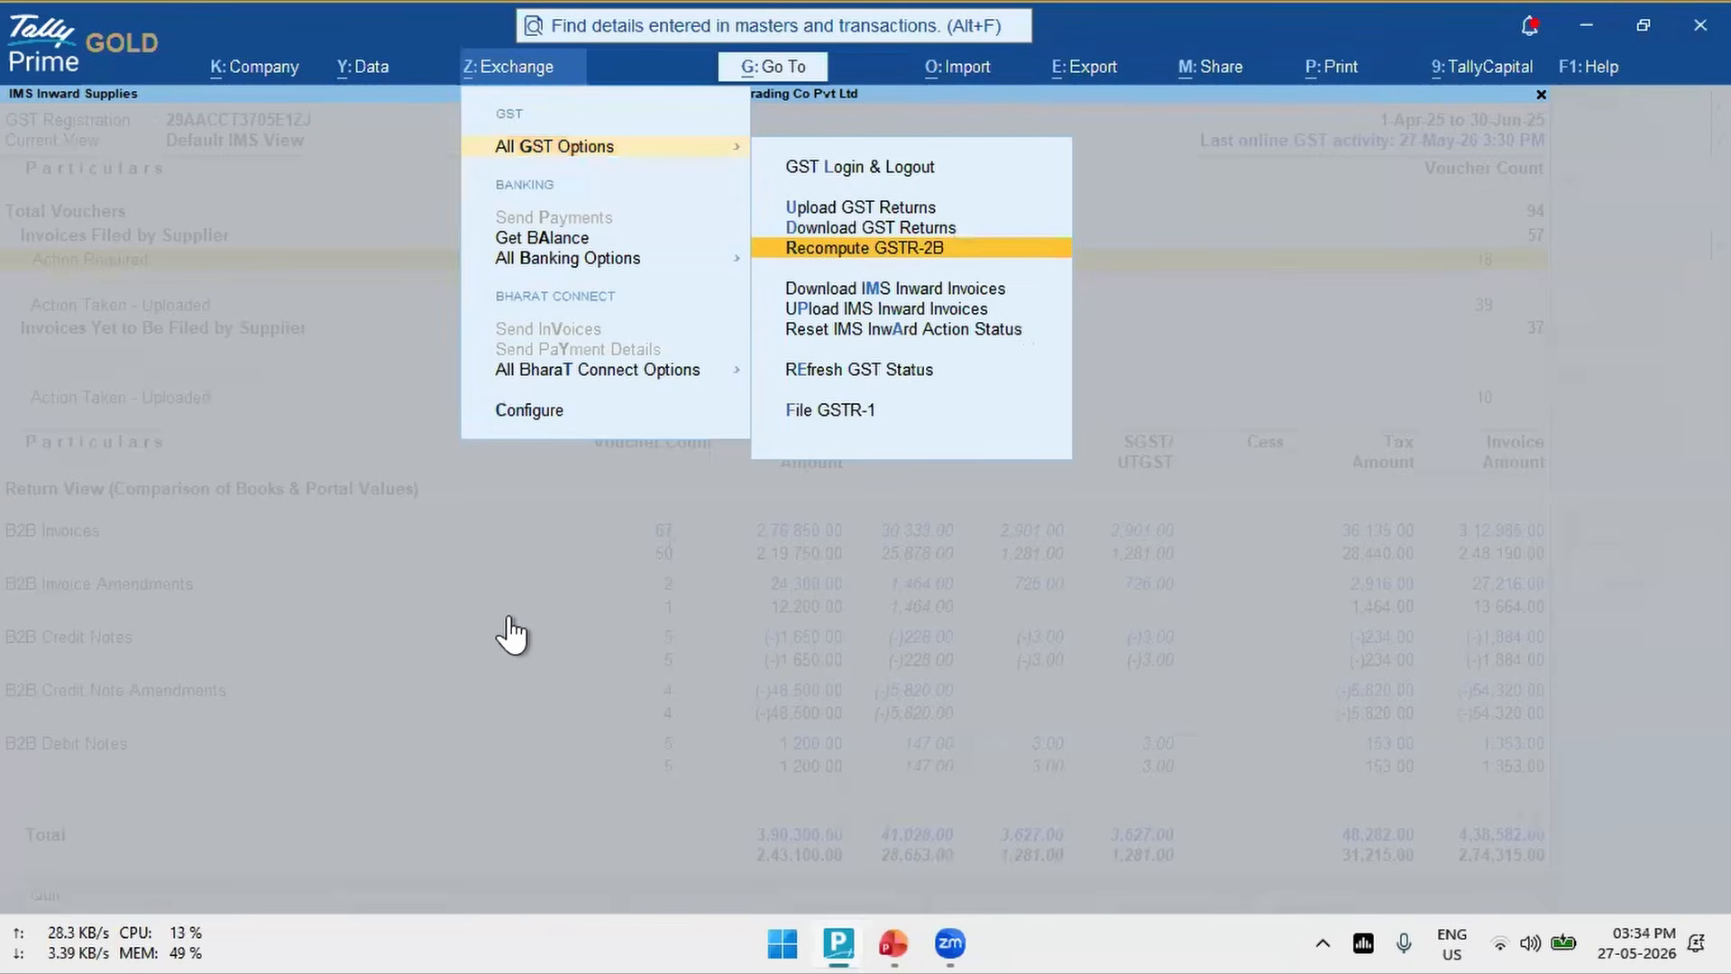
click(863, 255)
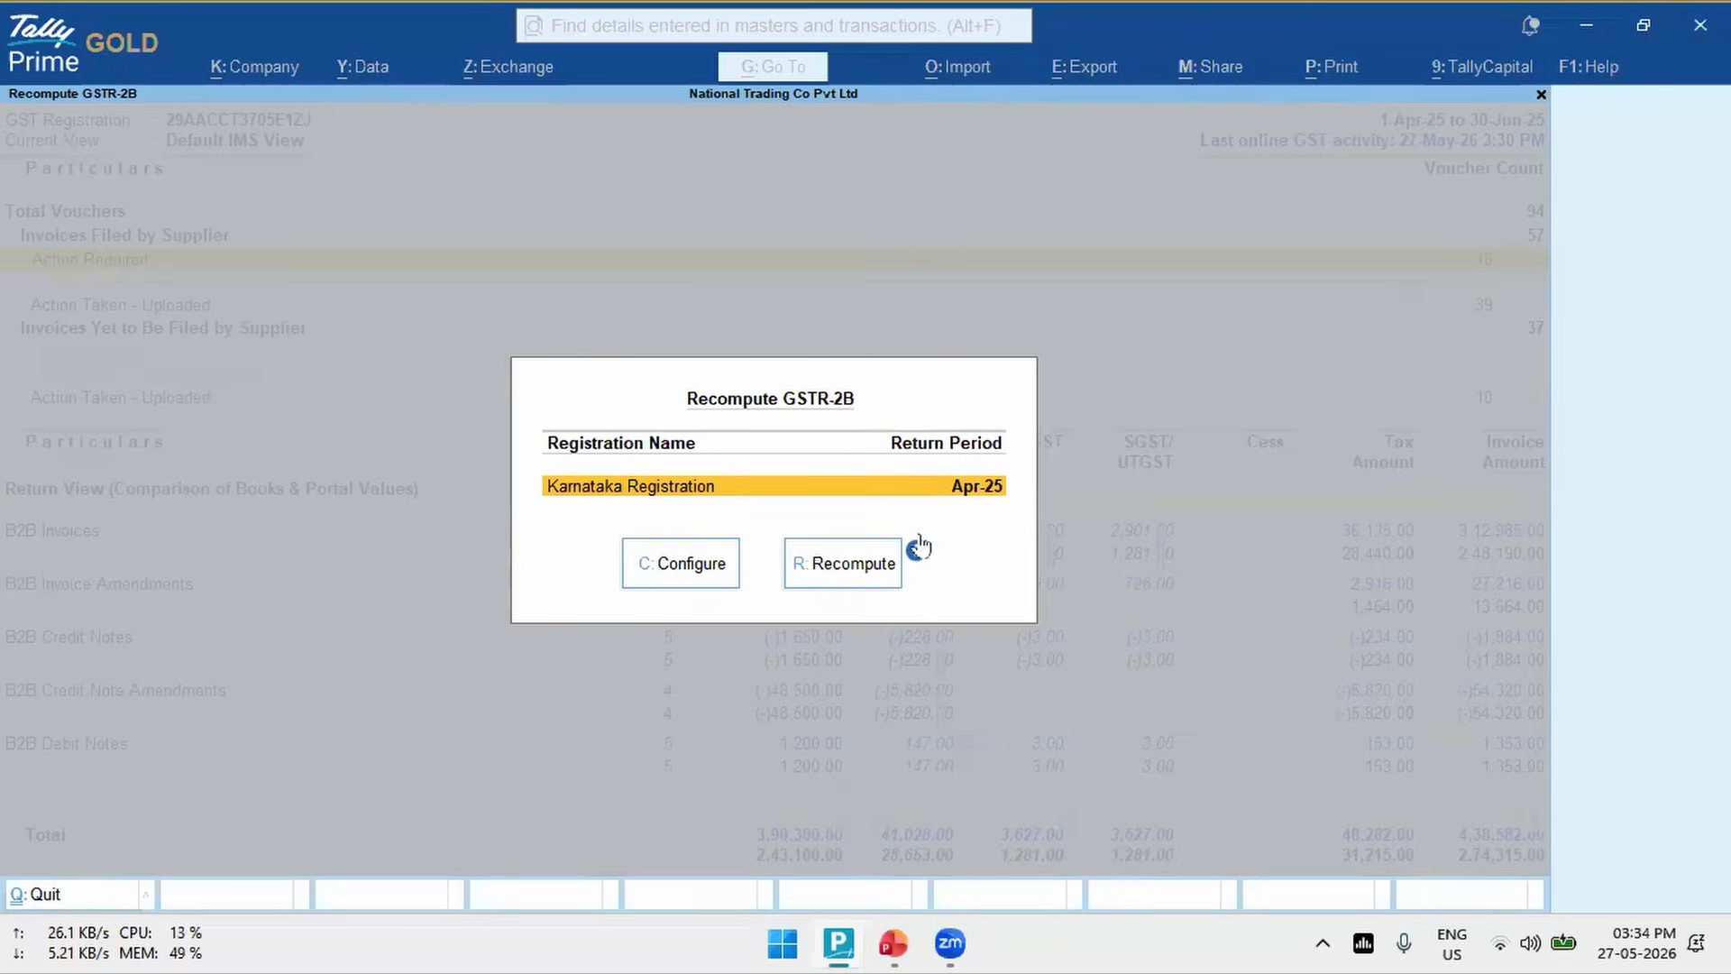
click(861, 568)
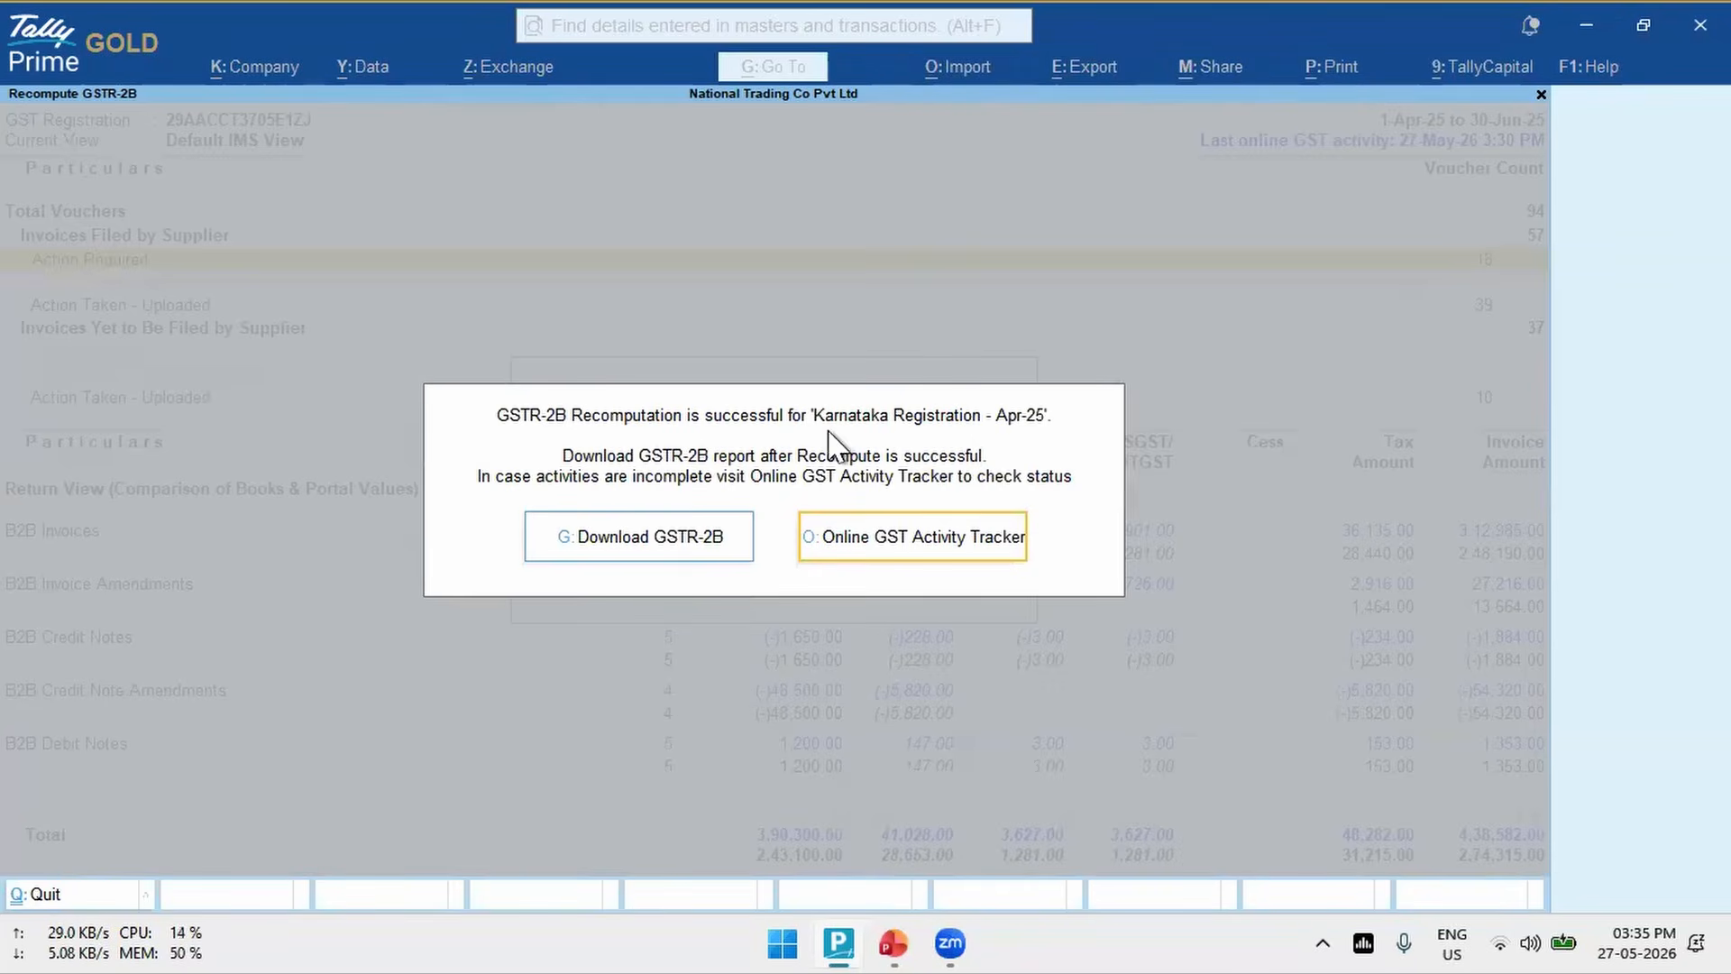
click(662, 556)
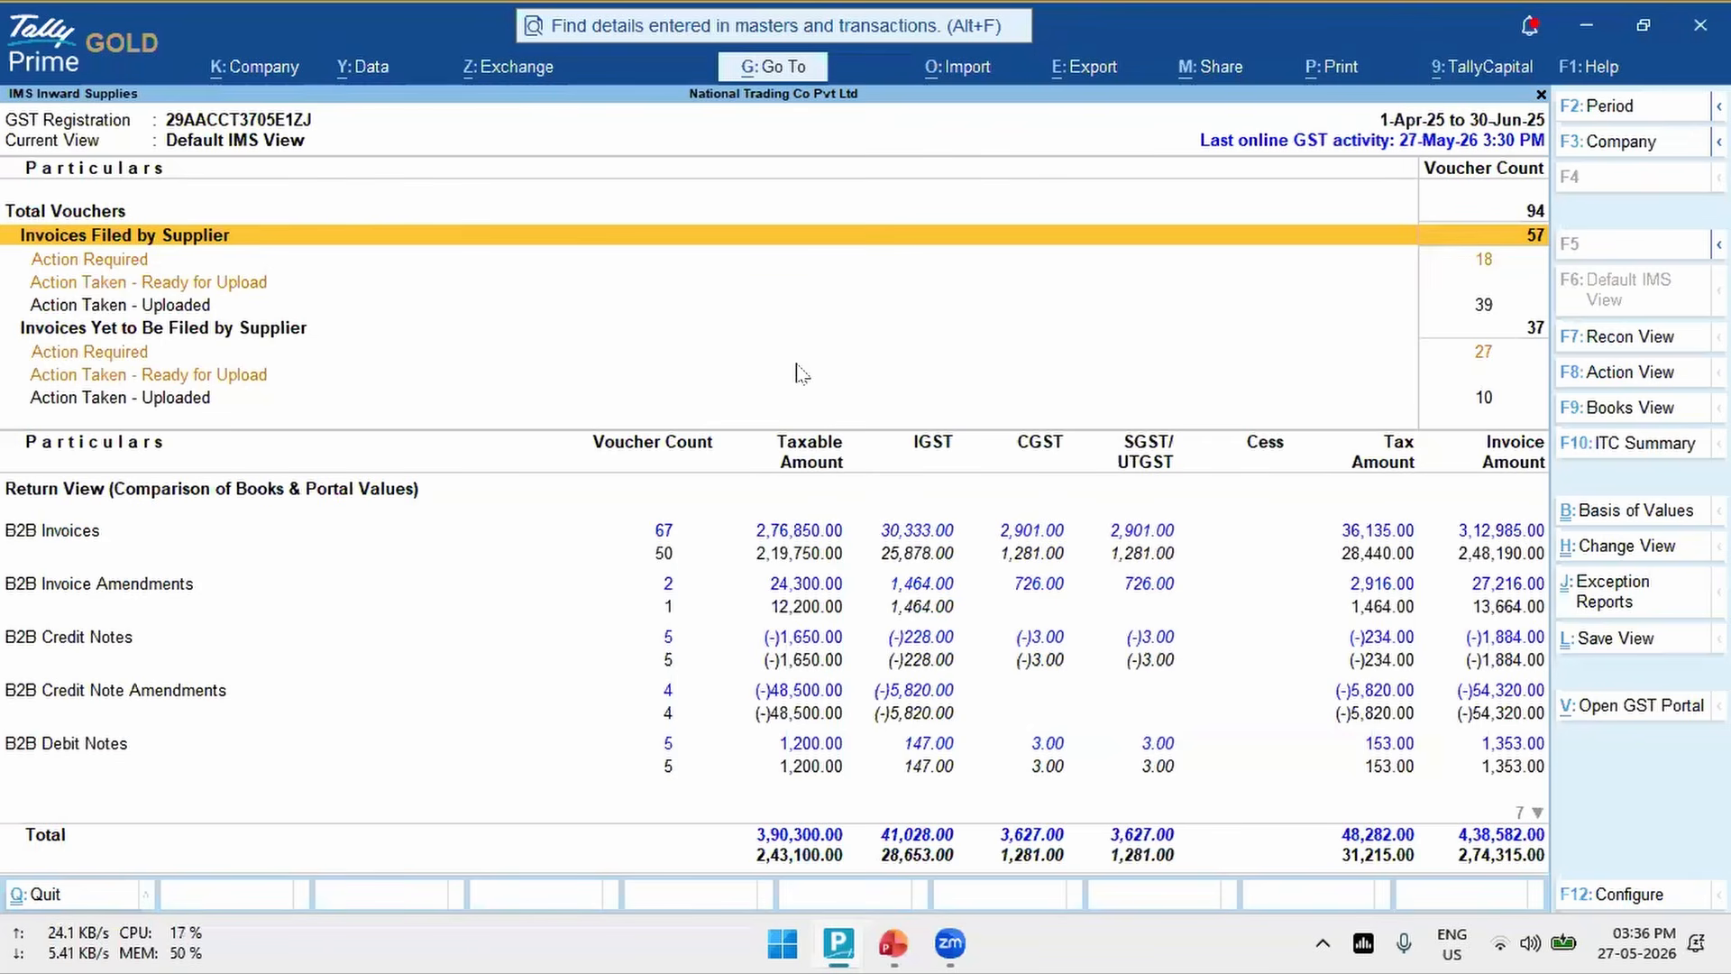
- Examine the Available, Pending and Rejected ITC categories in the IMS ITC Summary, and return to IMS Inward Supplies
click(1632, 455)
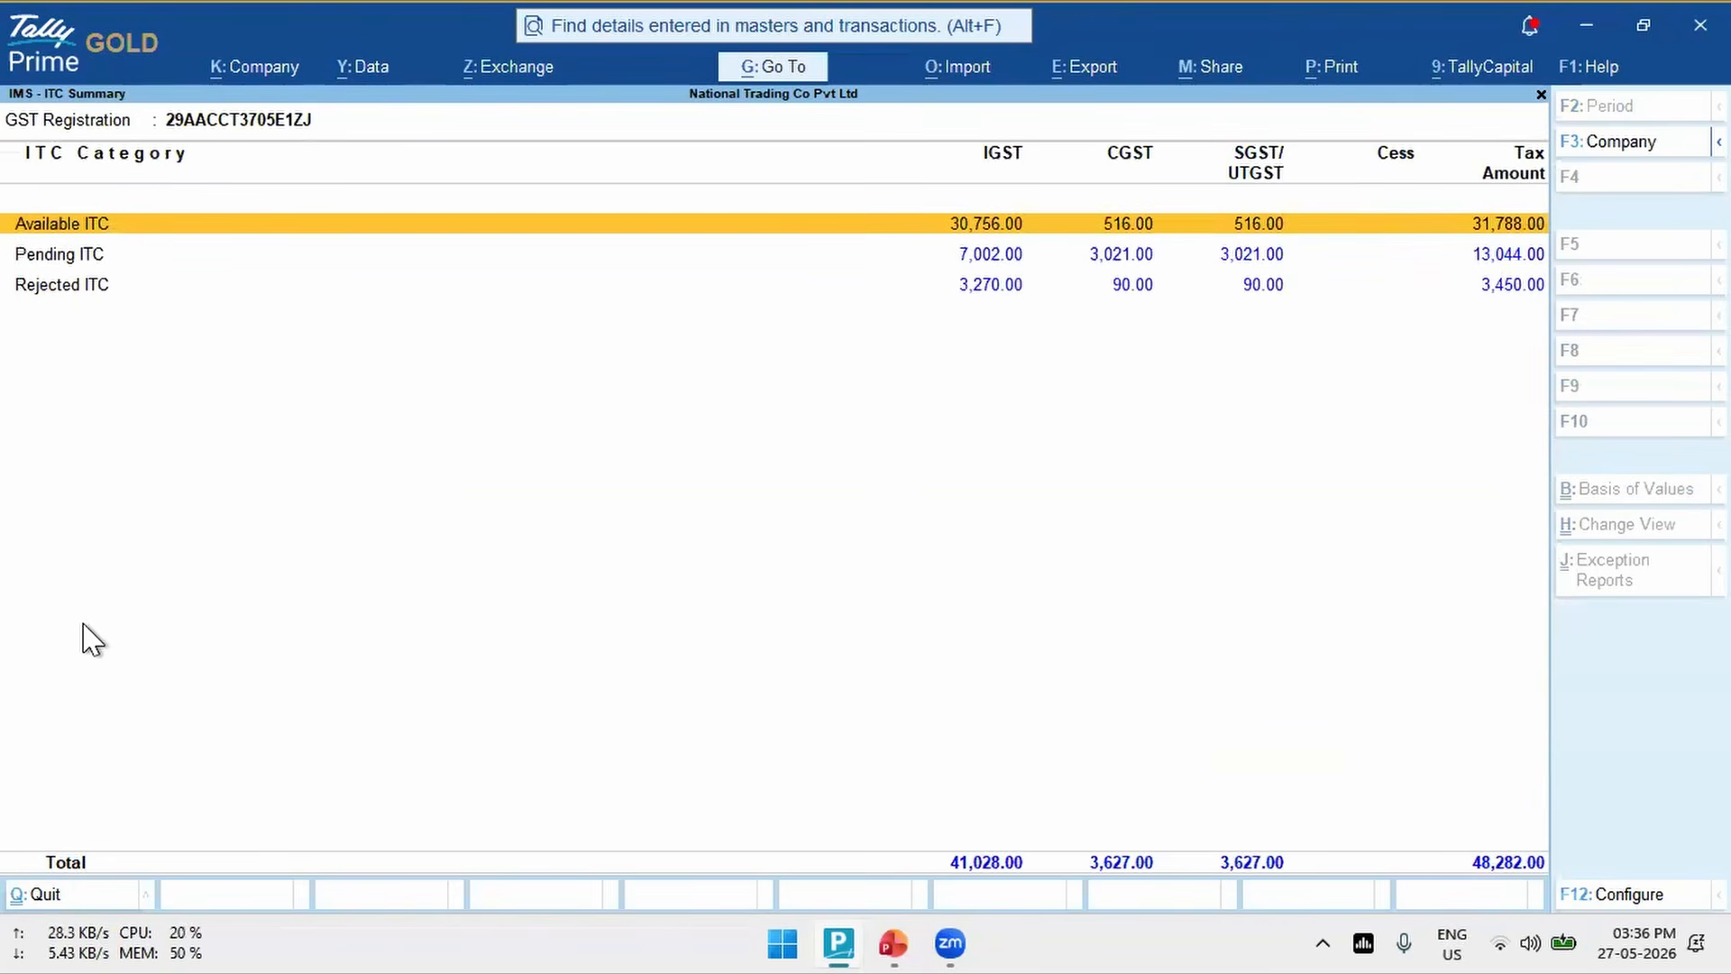
key(Down)
key(Down)
key(Up)
key(Up)
key(Down)
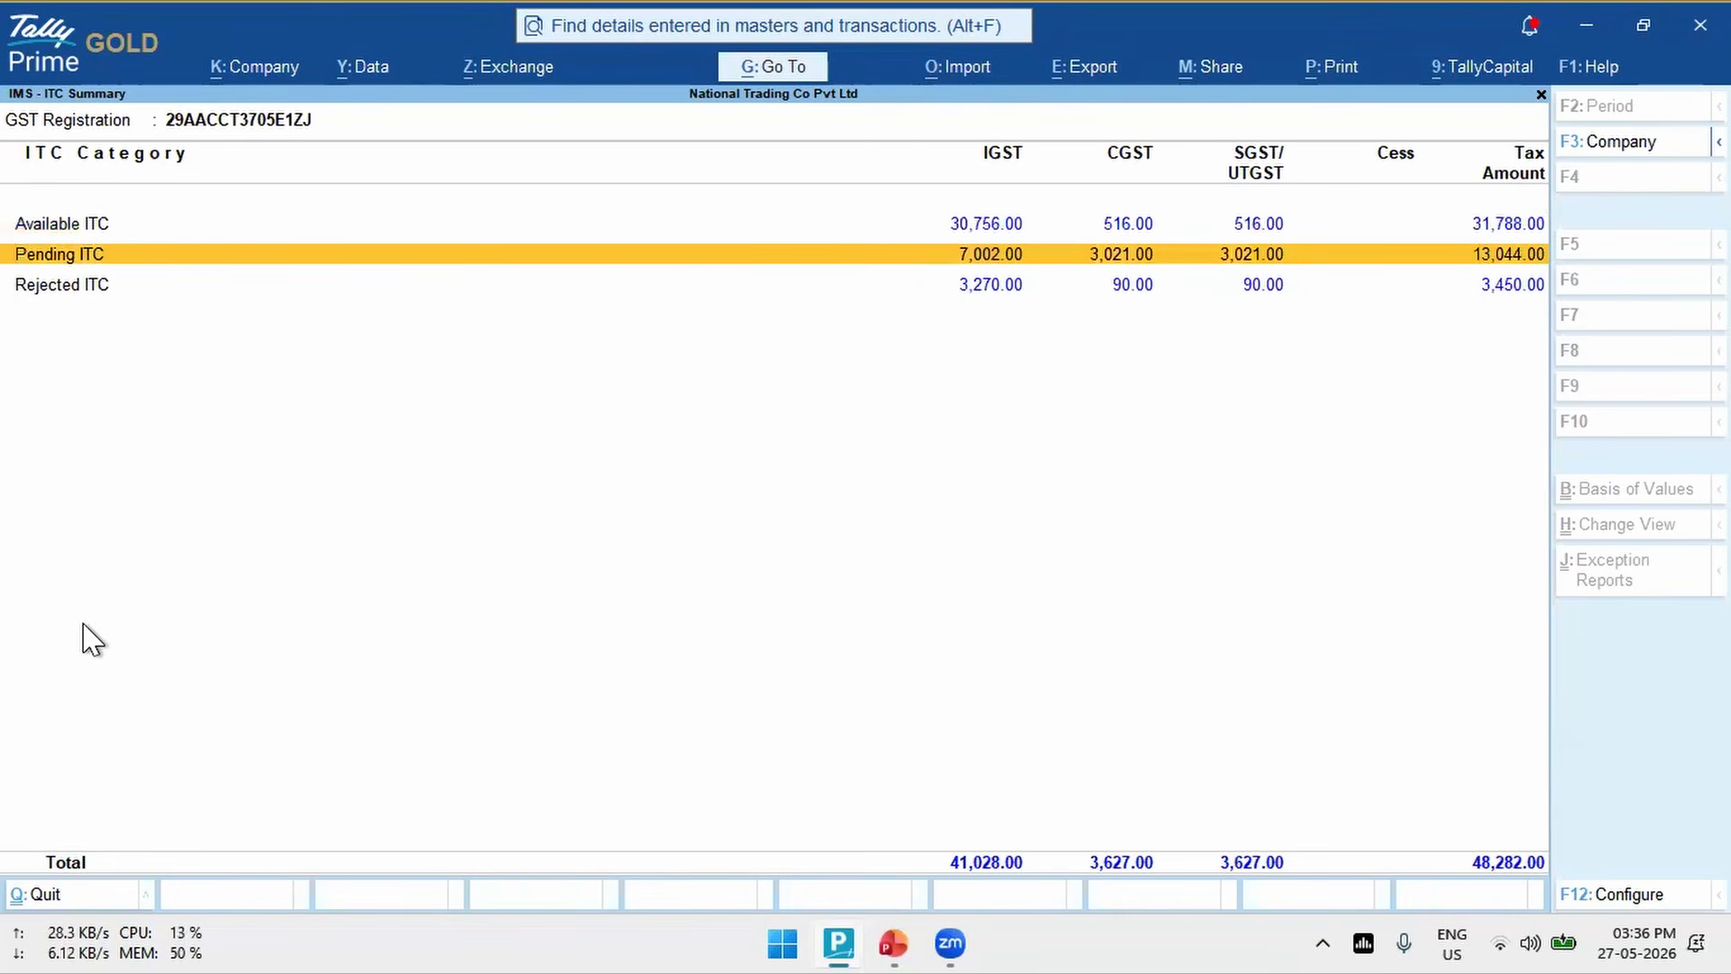
key(Down)
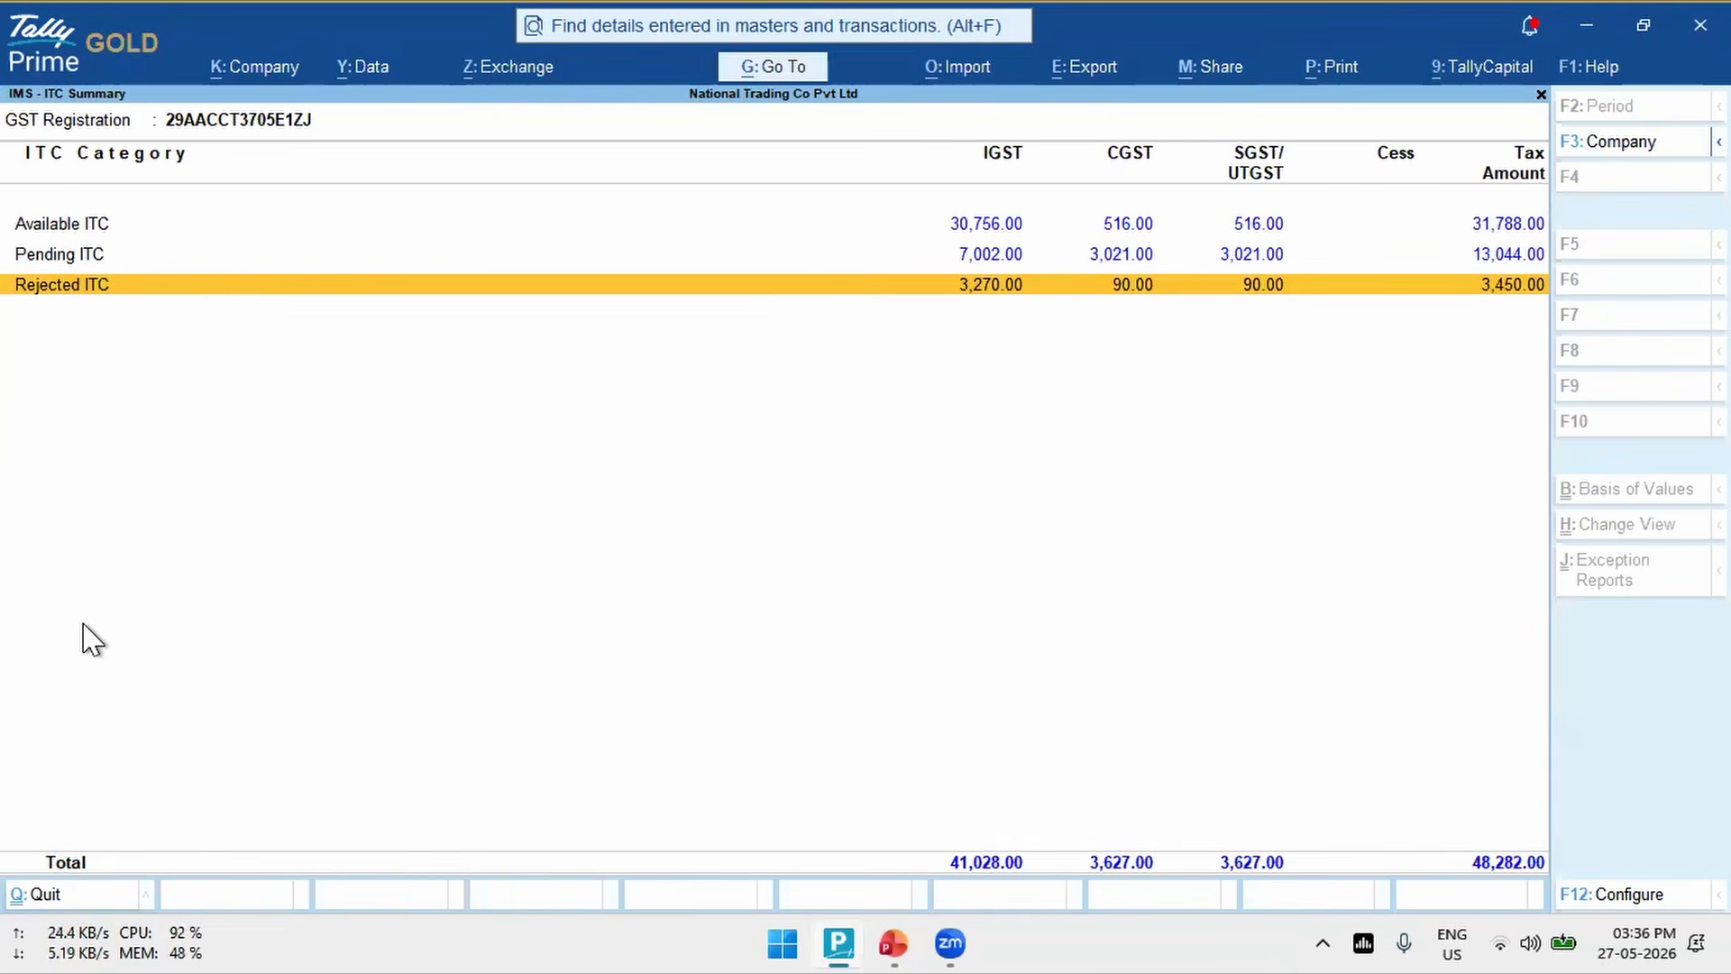
key(Up)
key(Up)
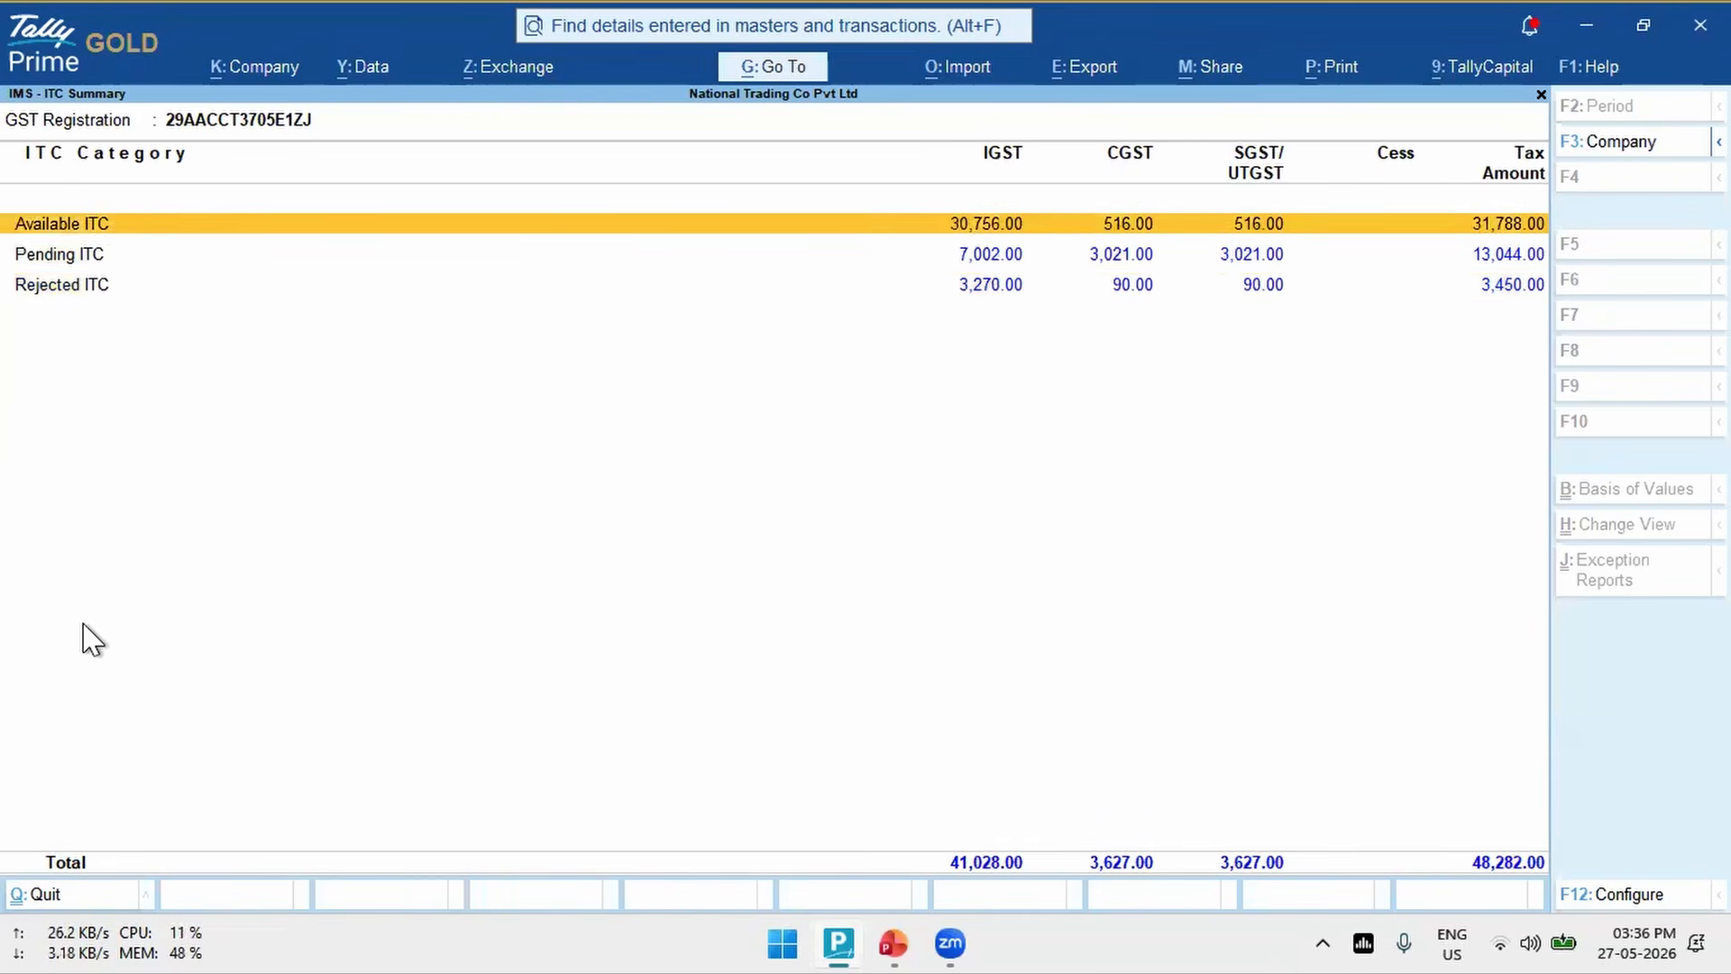
key(Down)
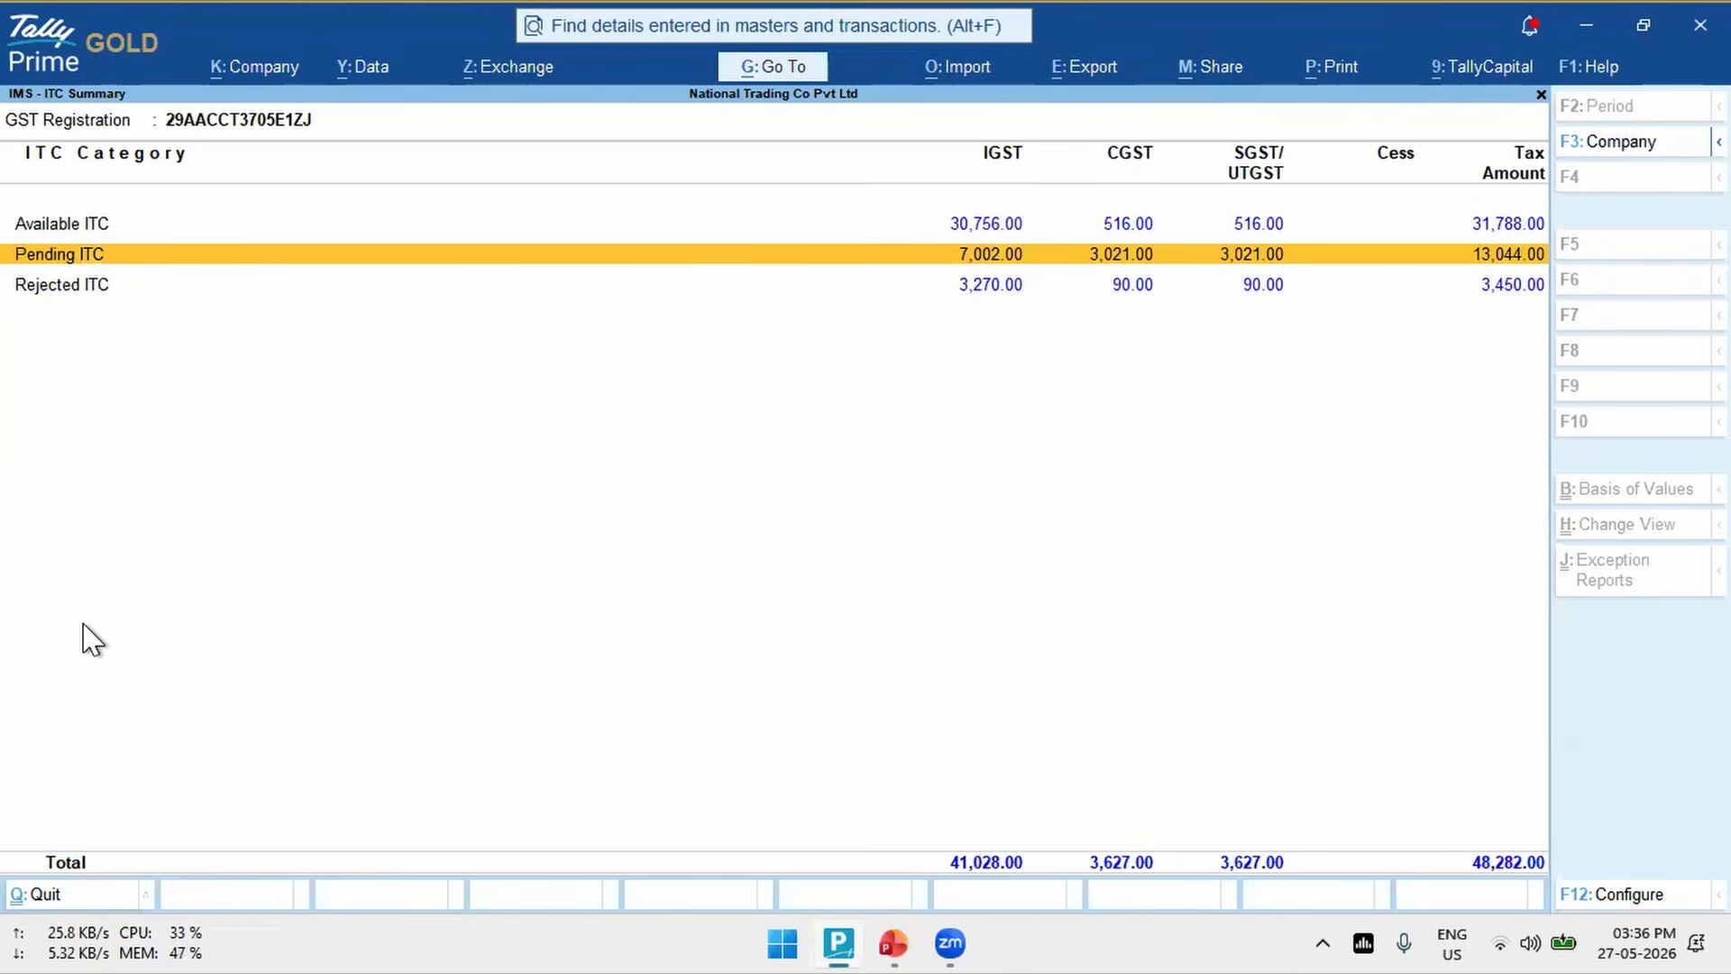
key(Escape)
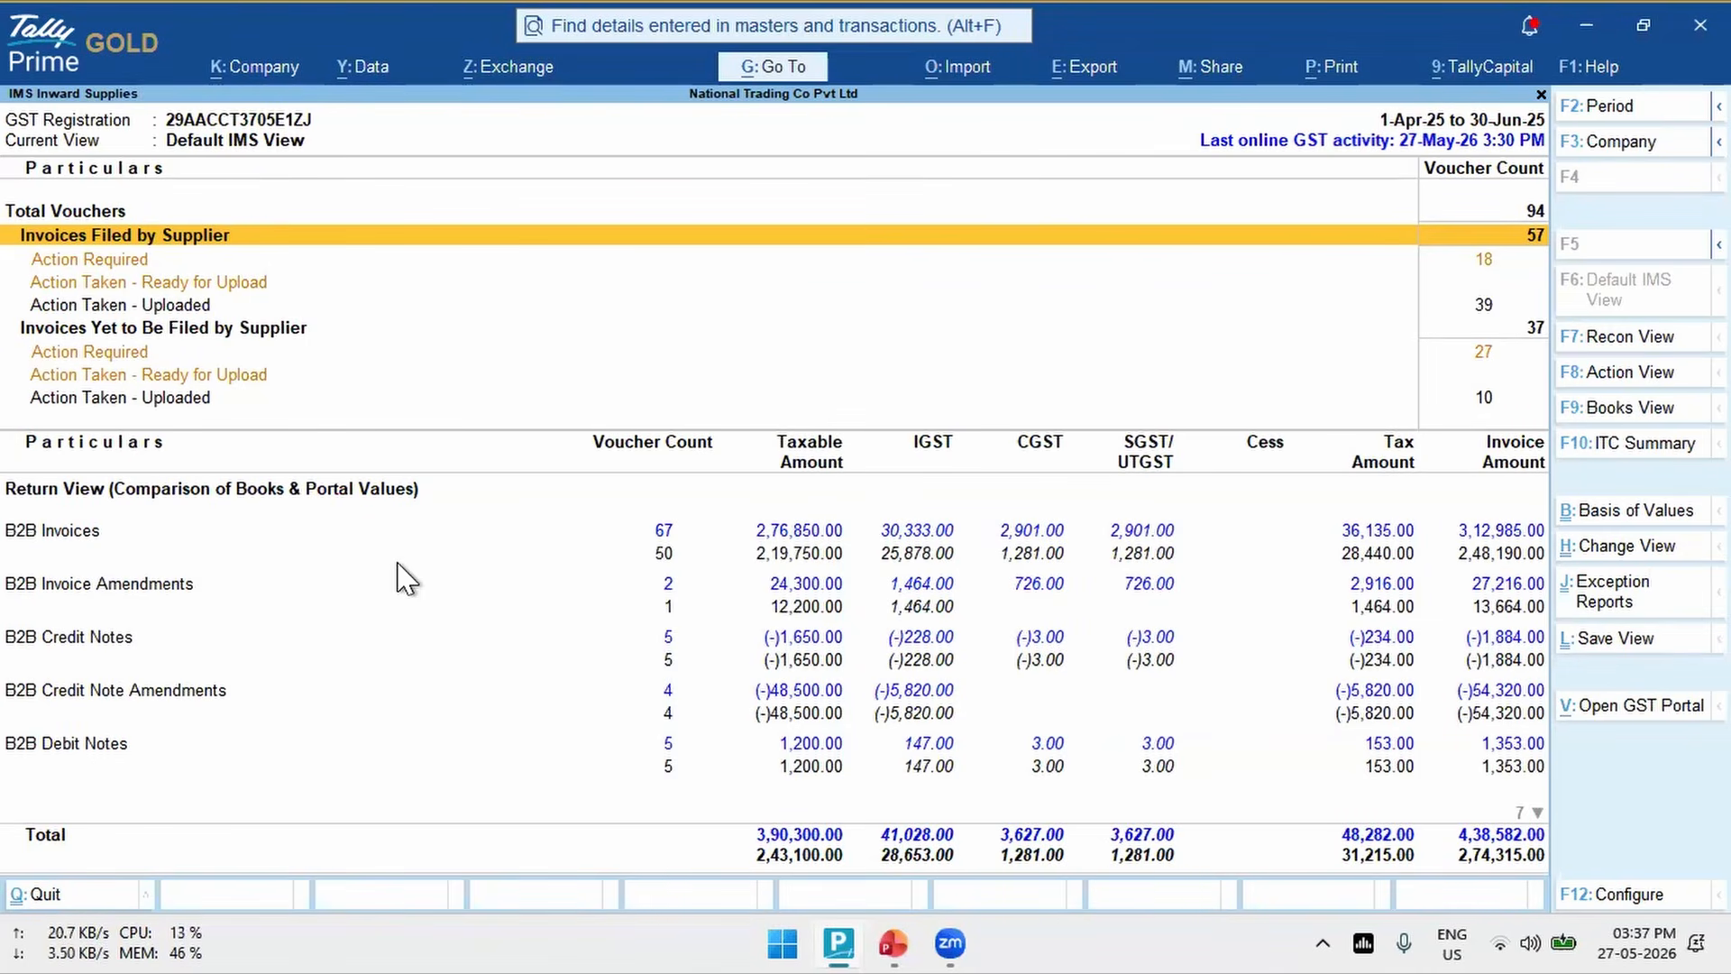
- Open Reset GSTN Data from the troubleshooting options and choose IMS Inward as the return type
click(1588, 67)
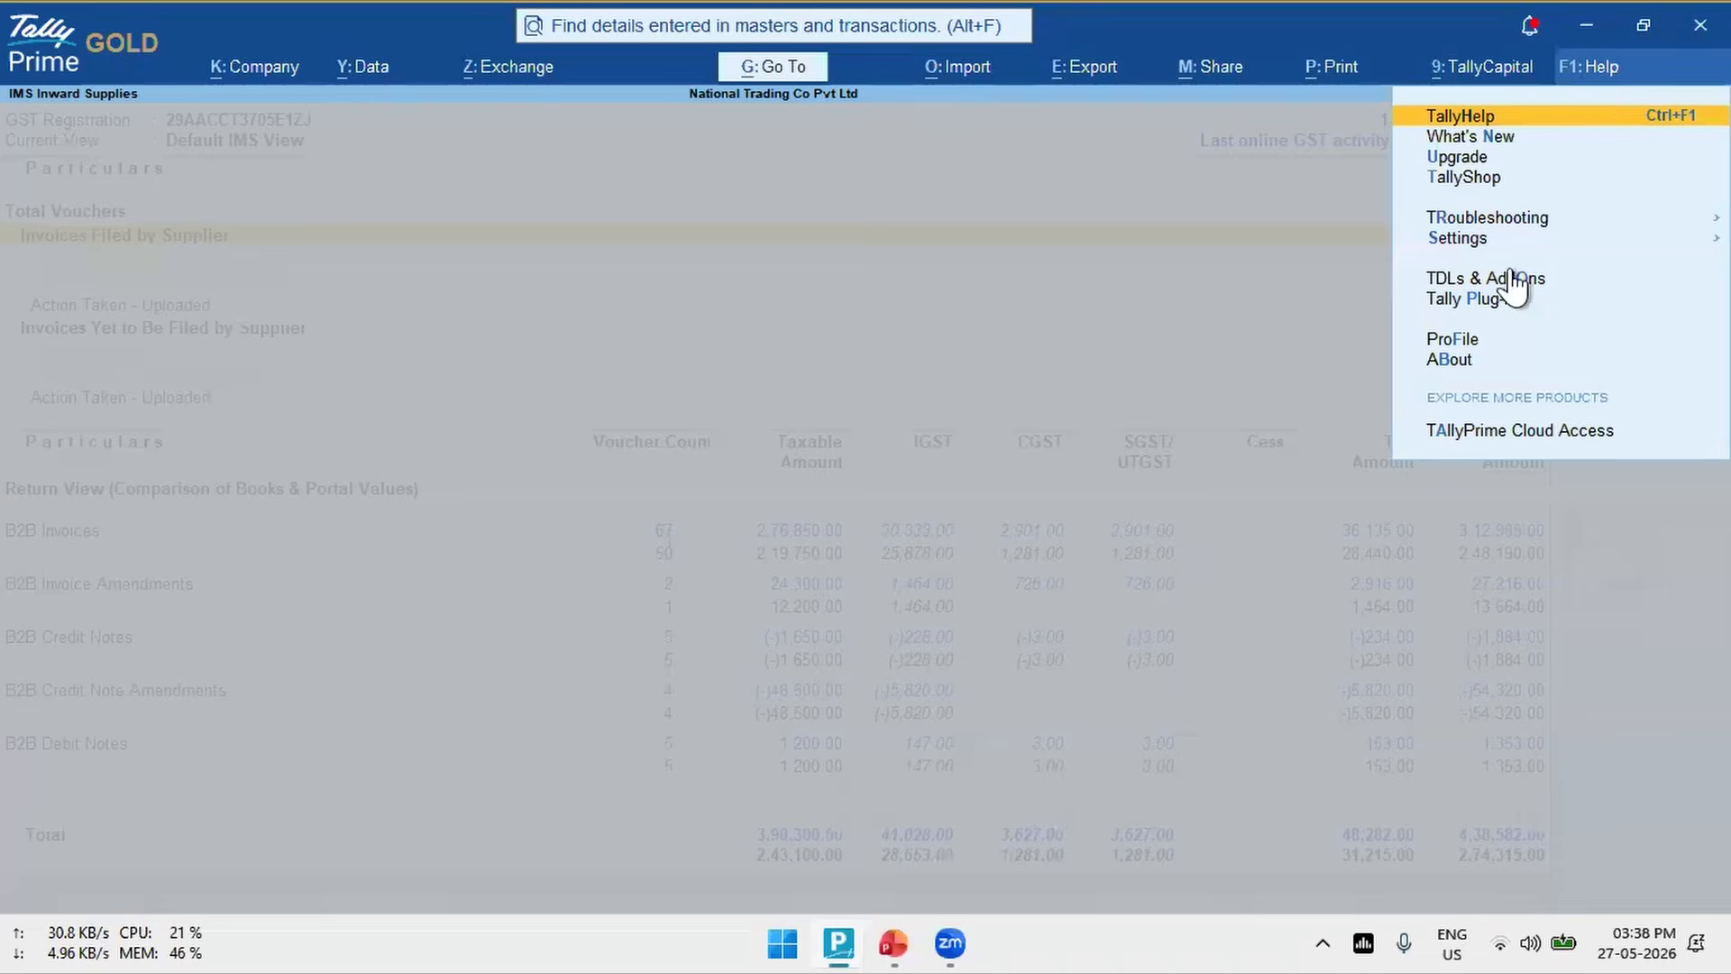
click(1517, 219)
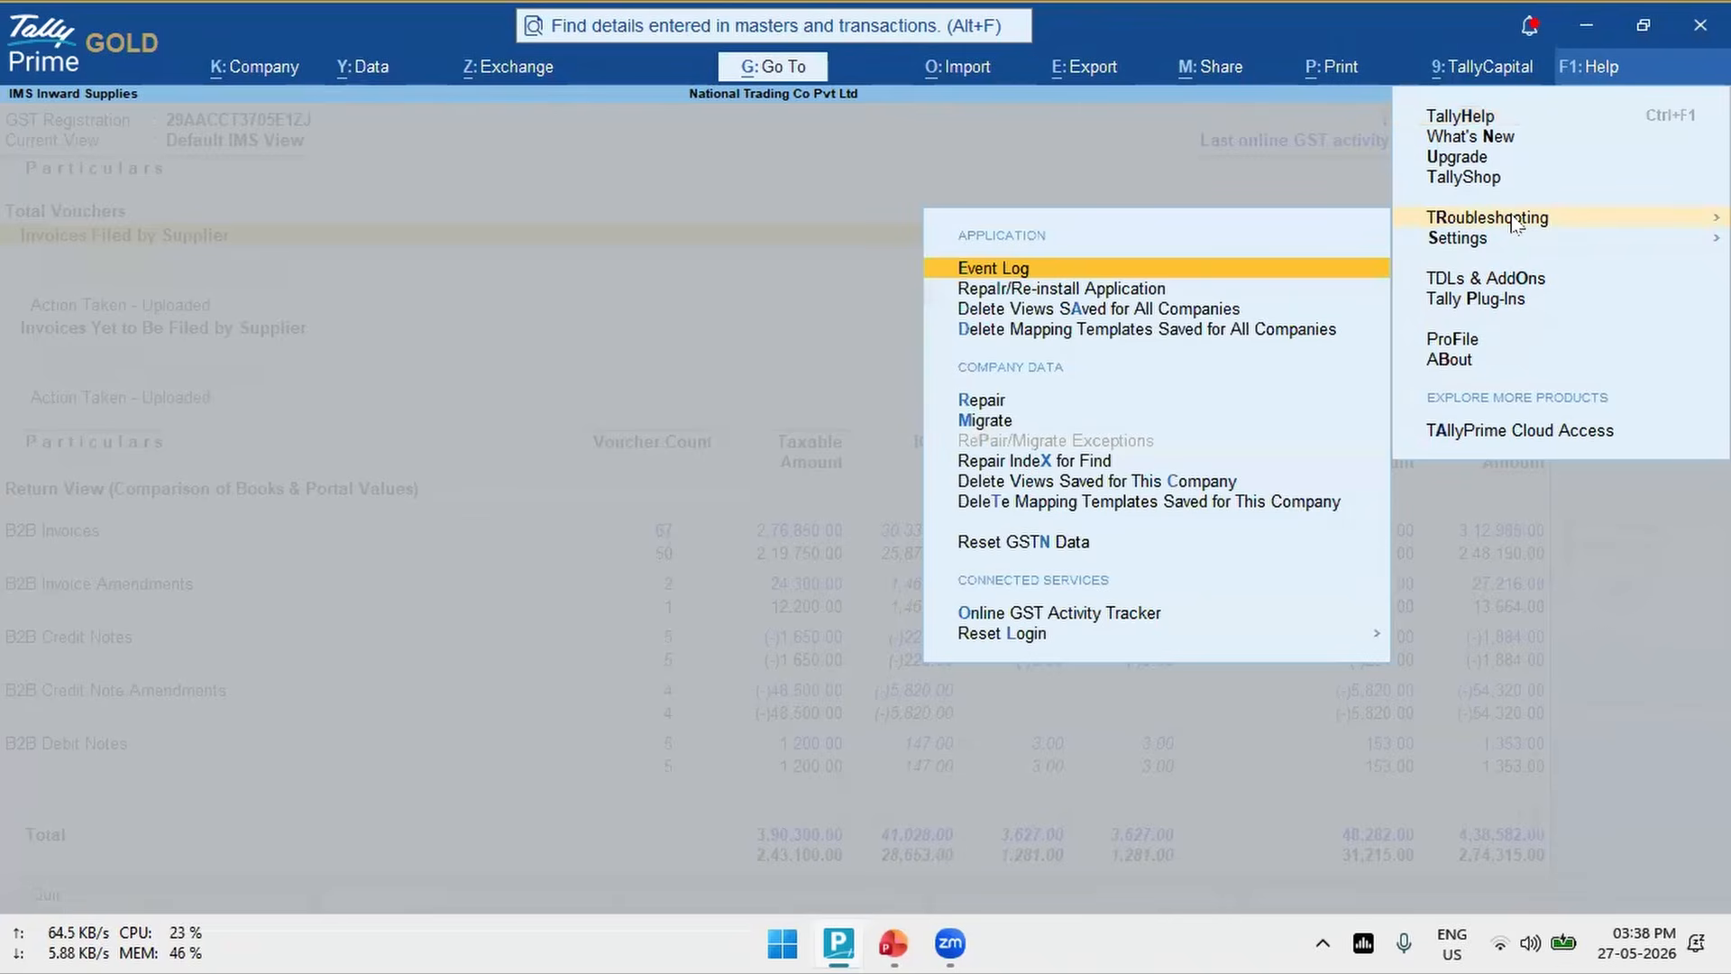
click(991, 543)
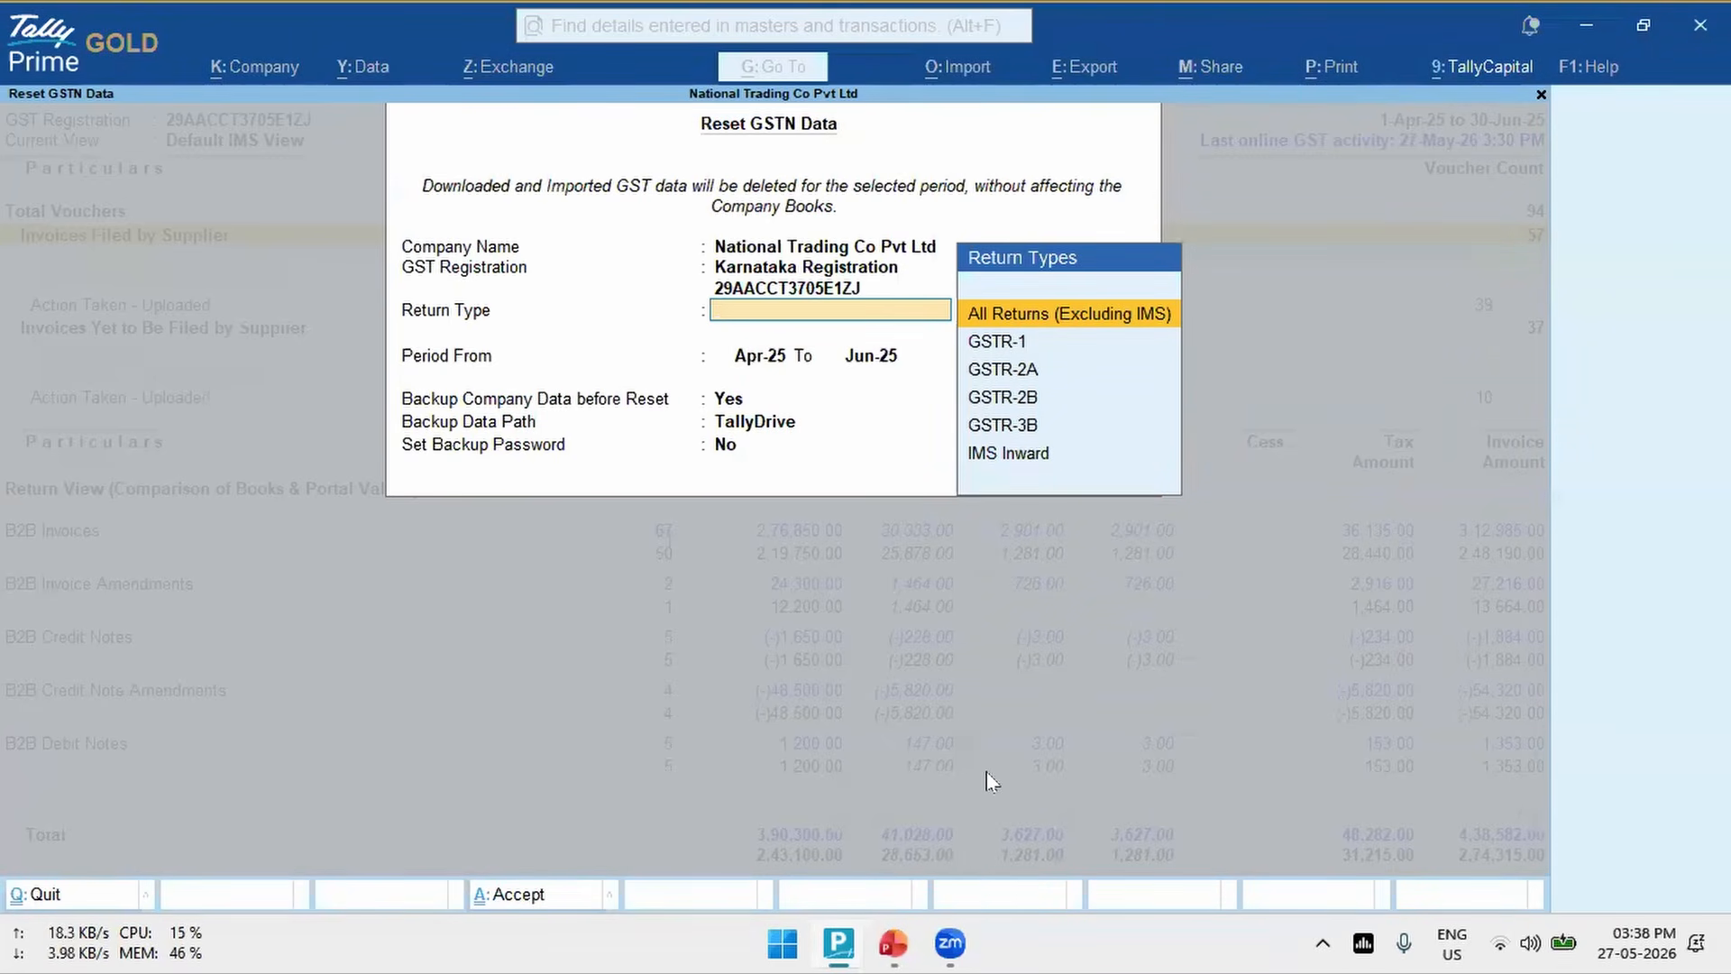
key(Down)
key(Down)
key(Down)
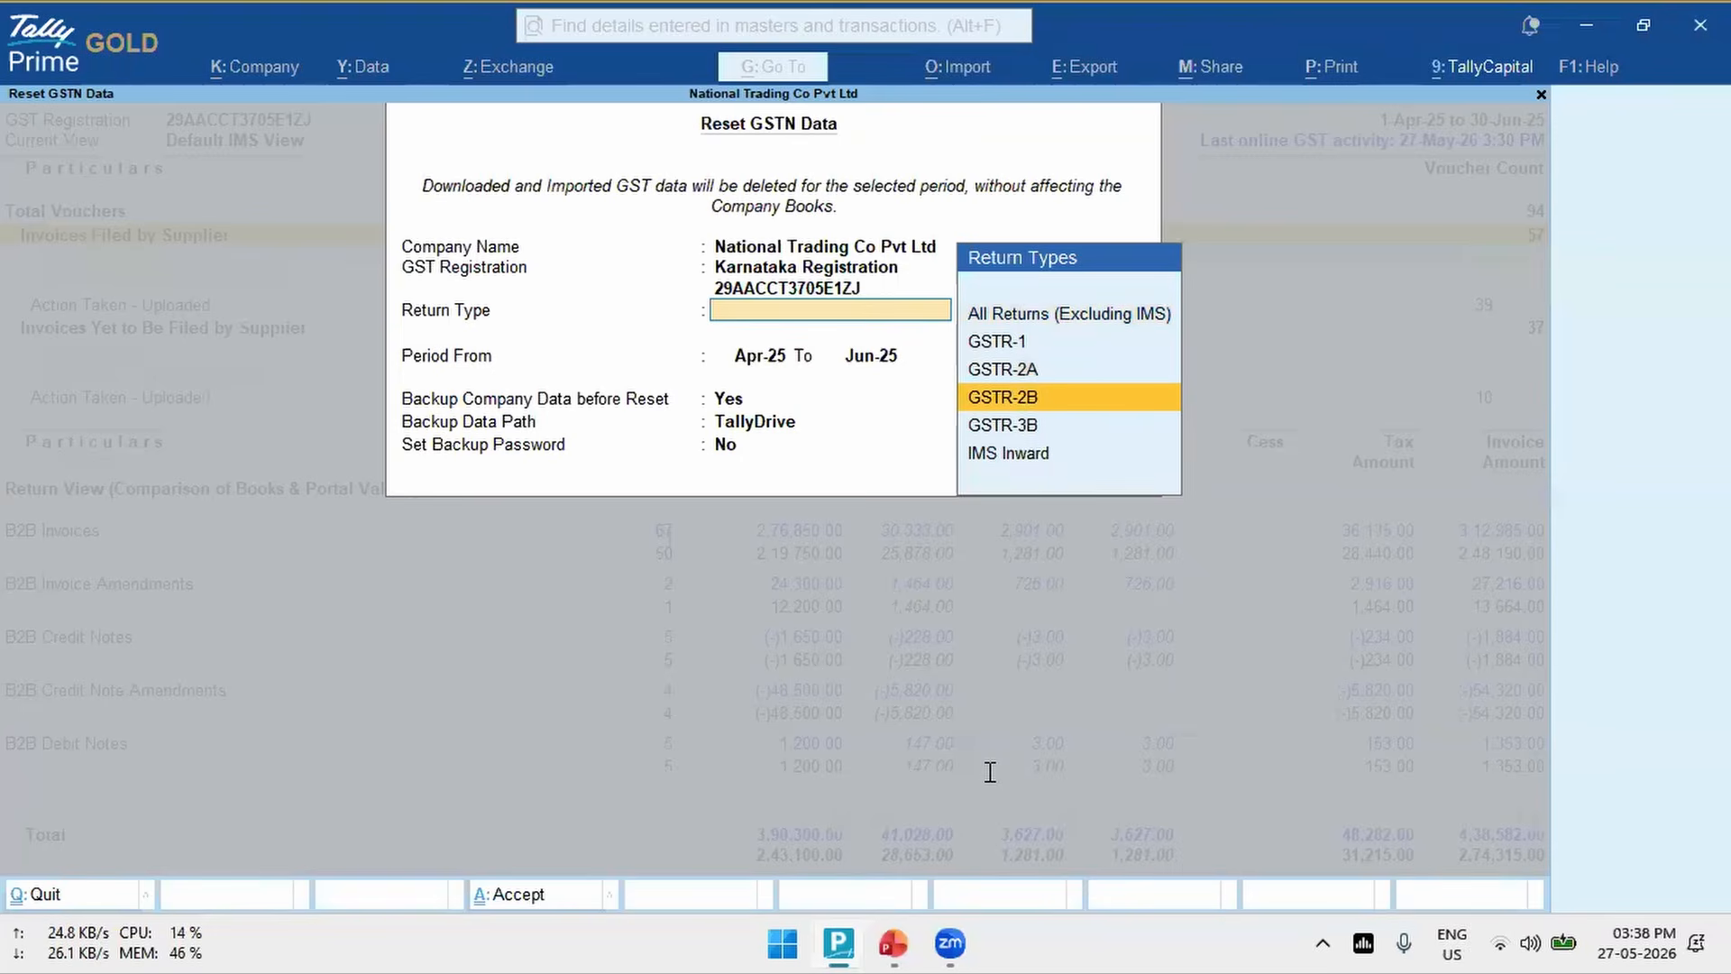
key(Down)
key(Down)
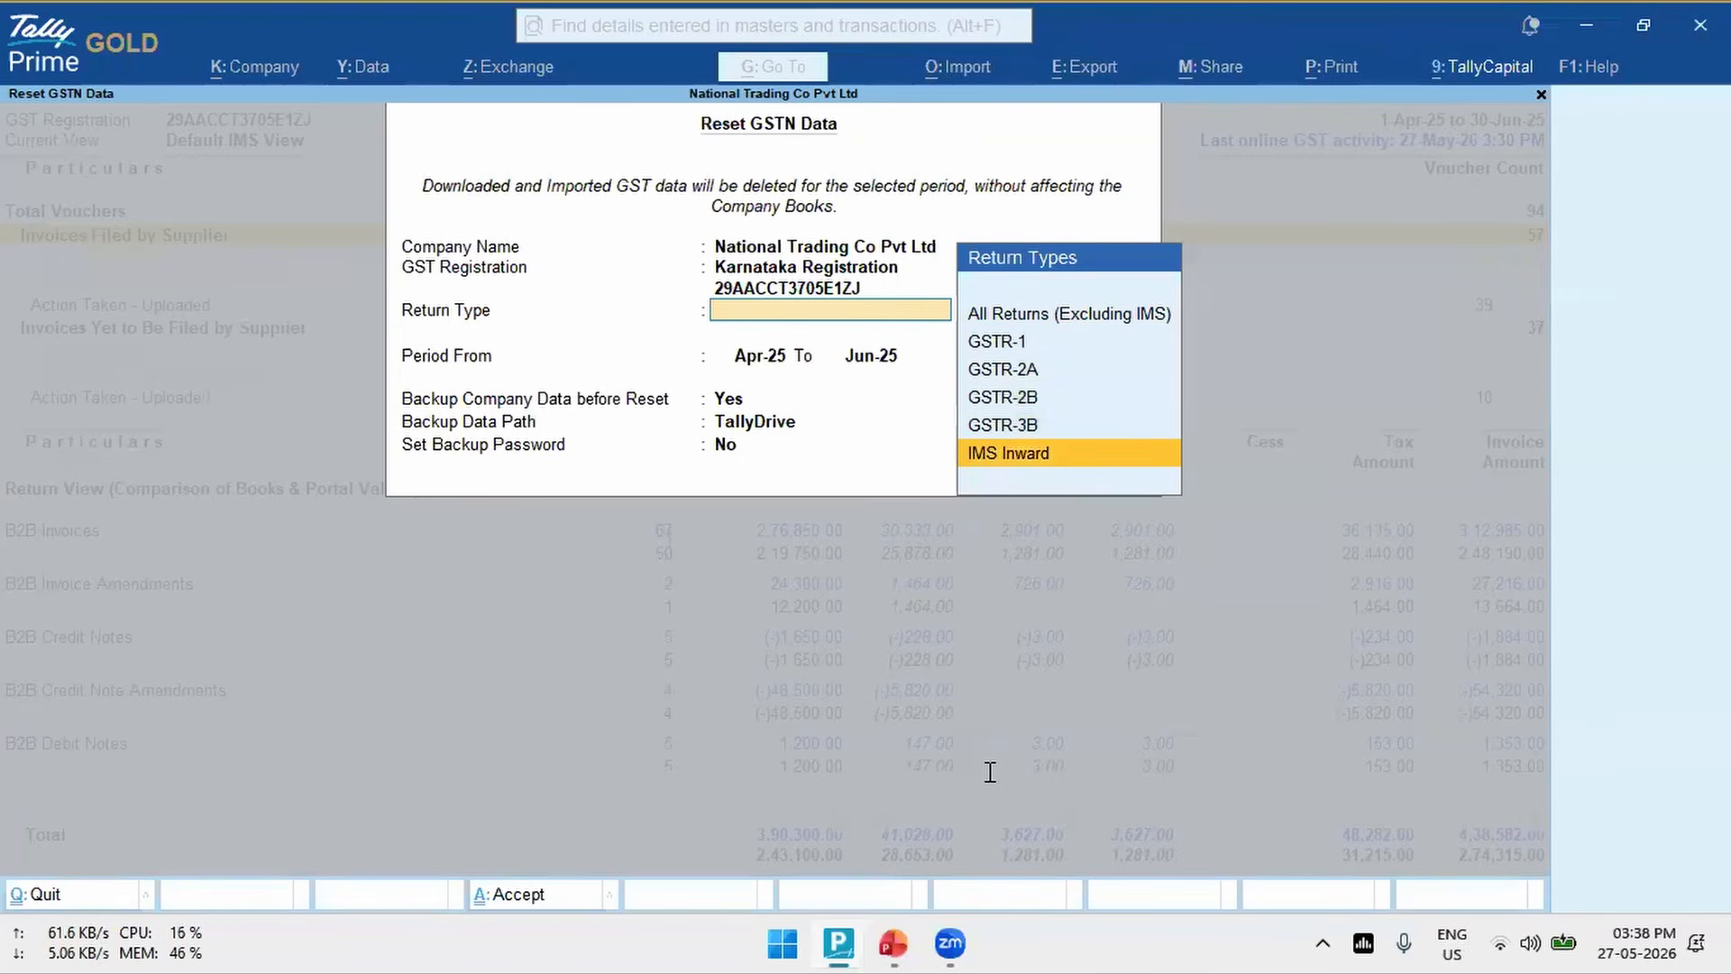
click(1041, 458)
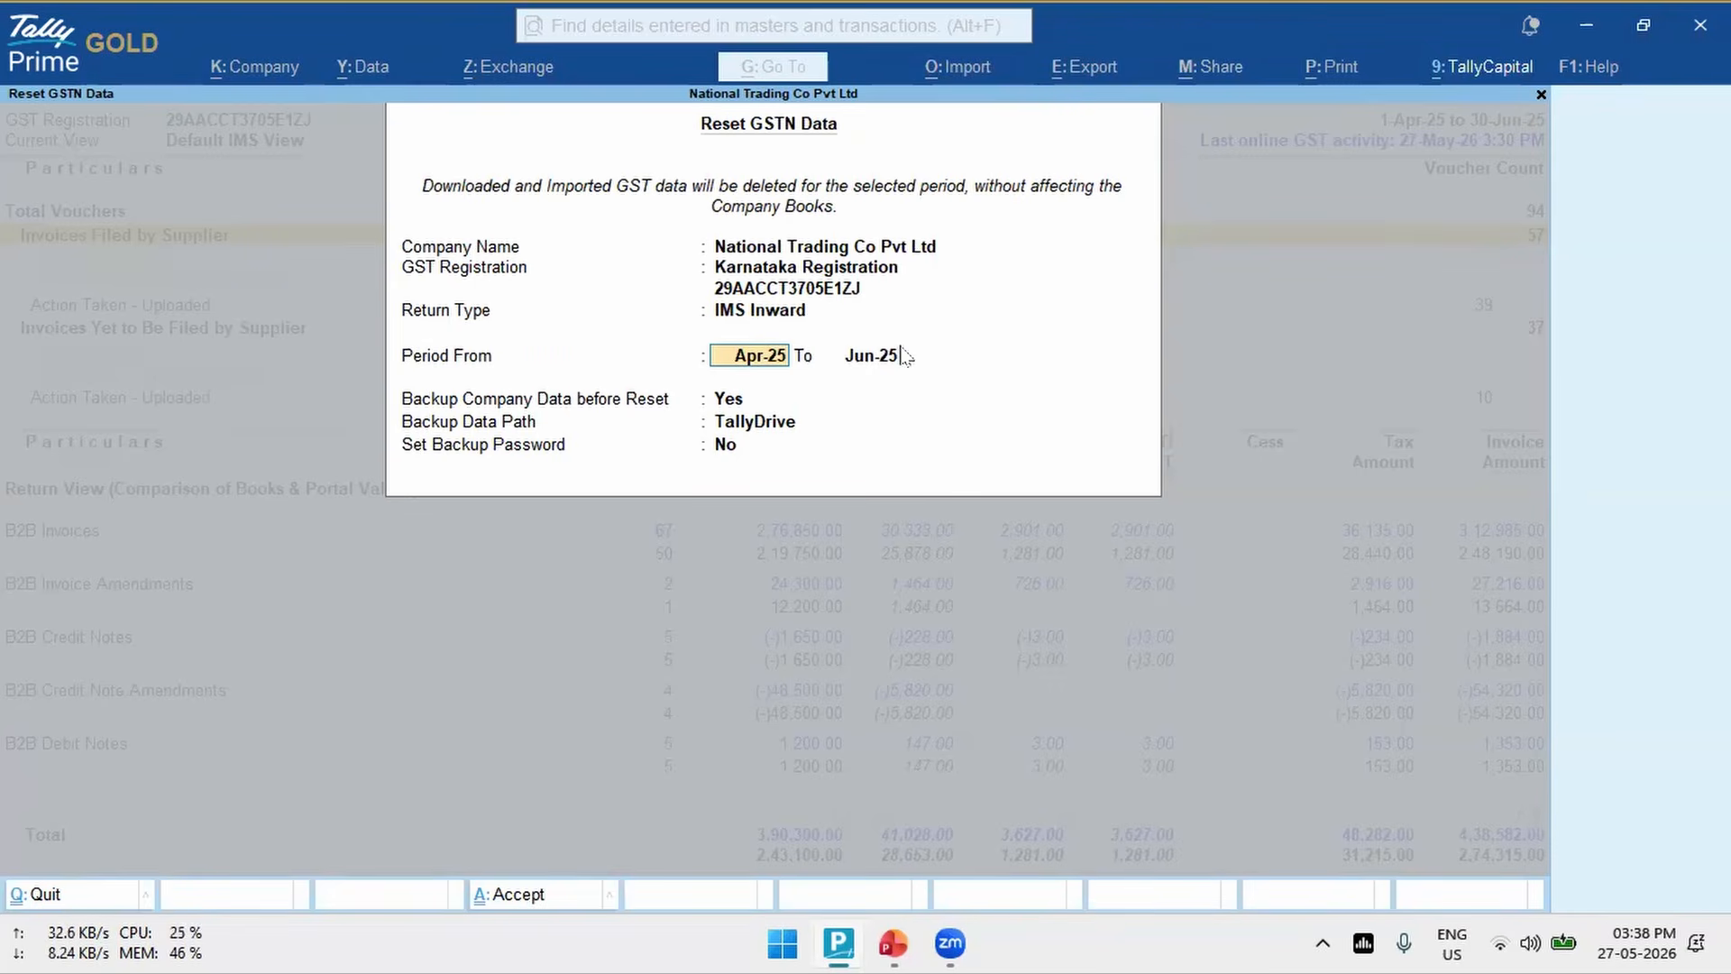
- Keep the Apr-25 to Jun-25 period, set the company data backup before reset to No, and decline and close the GSTN data reset
key(Return)
key(Return)
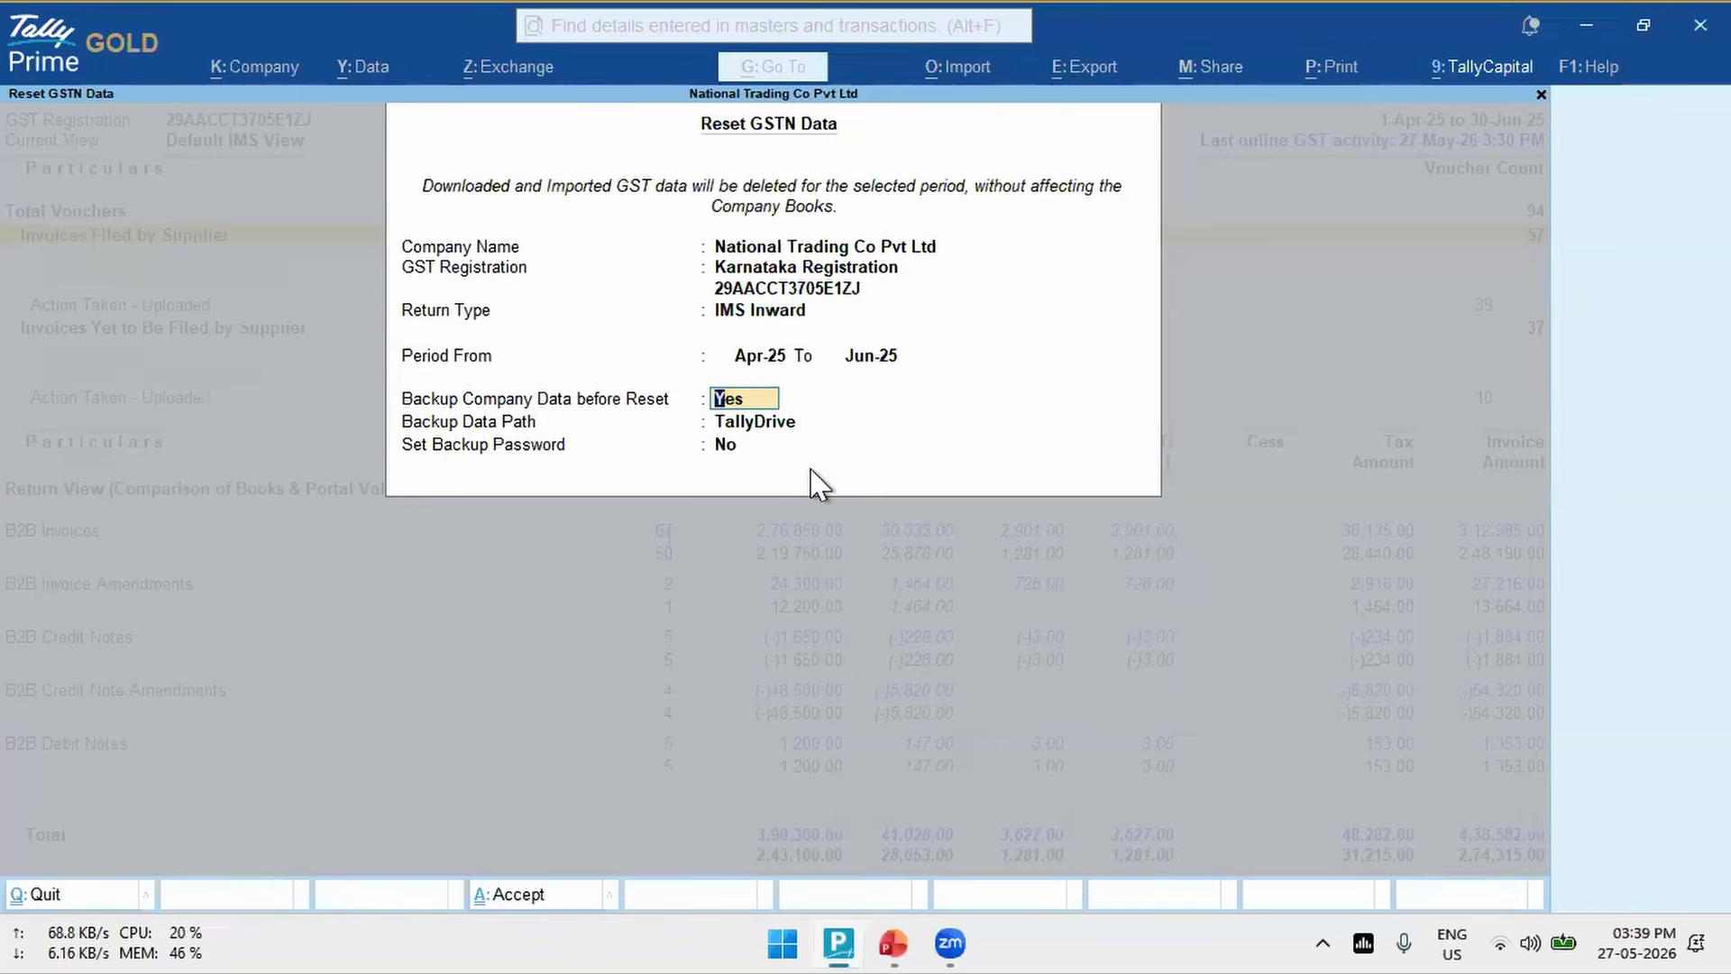
text(no)
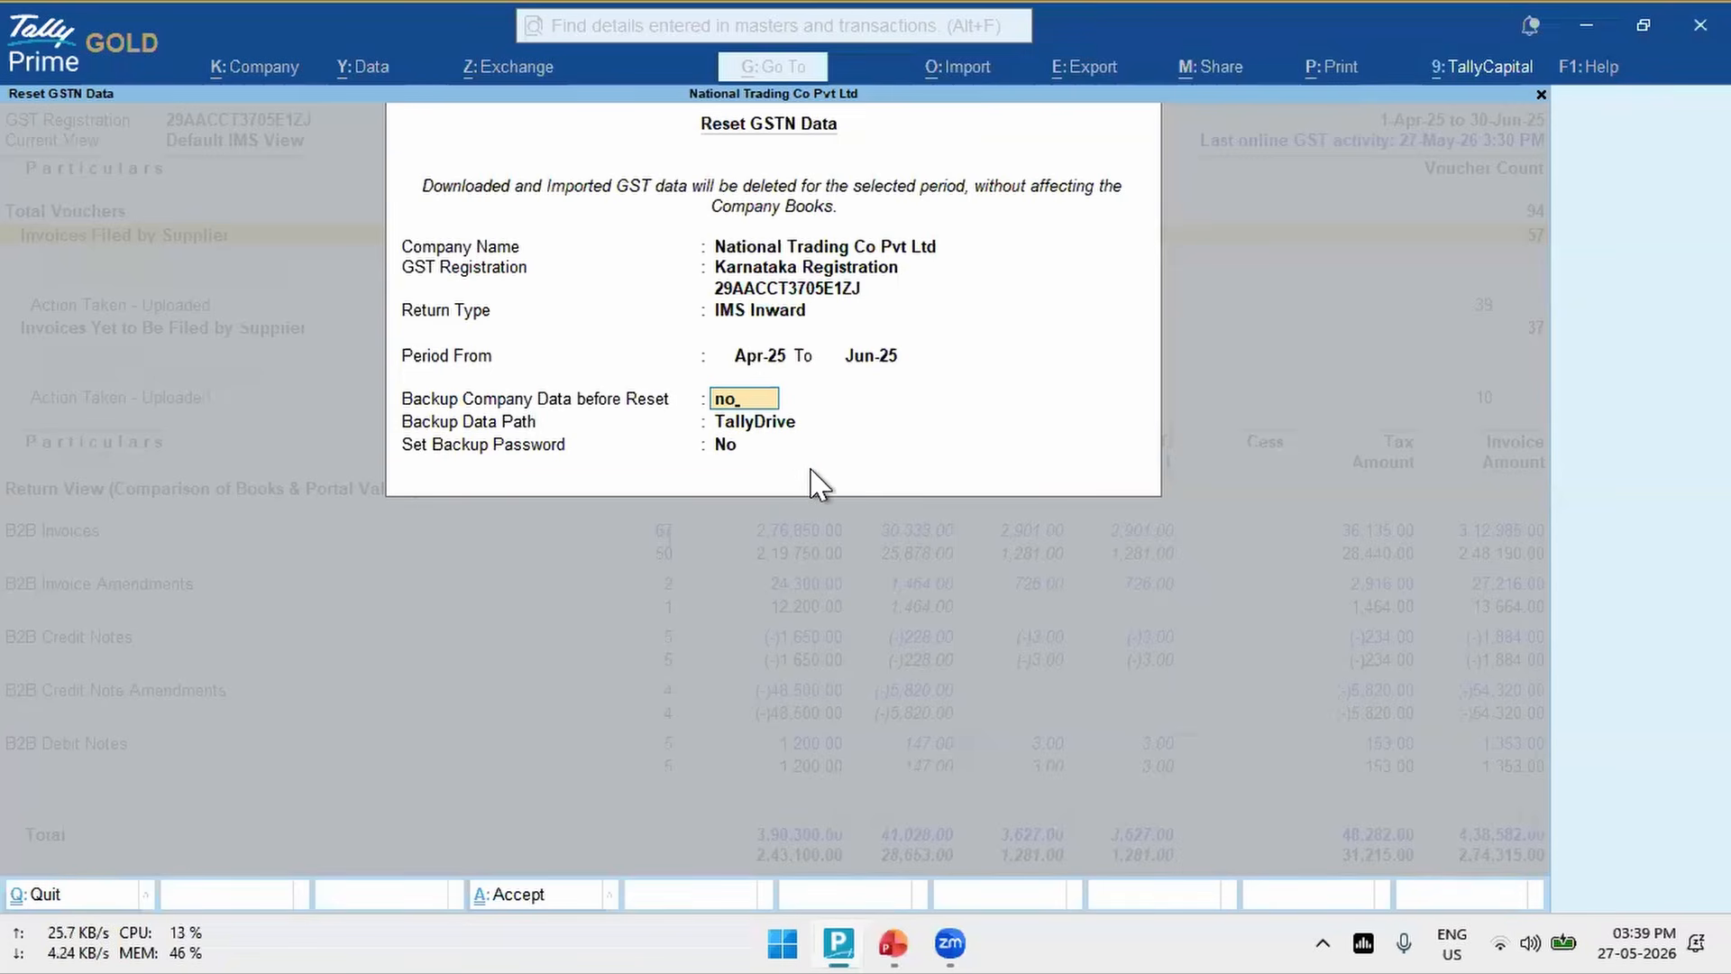
key(Return)
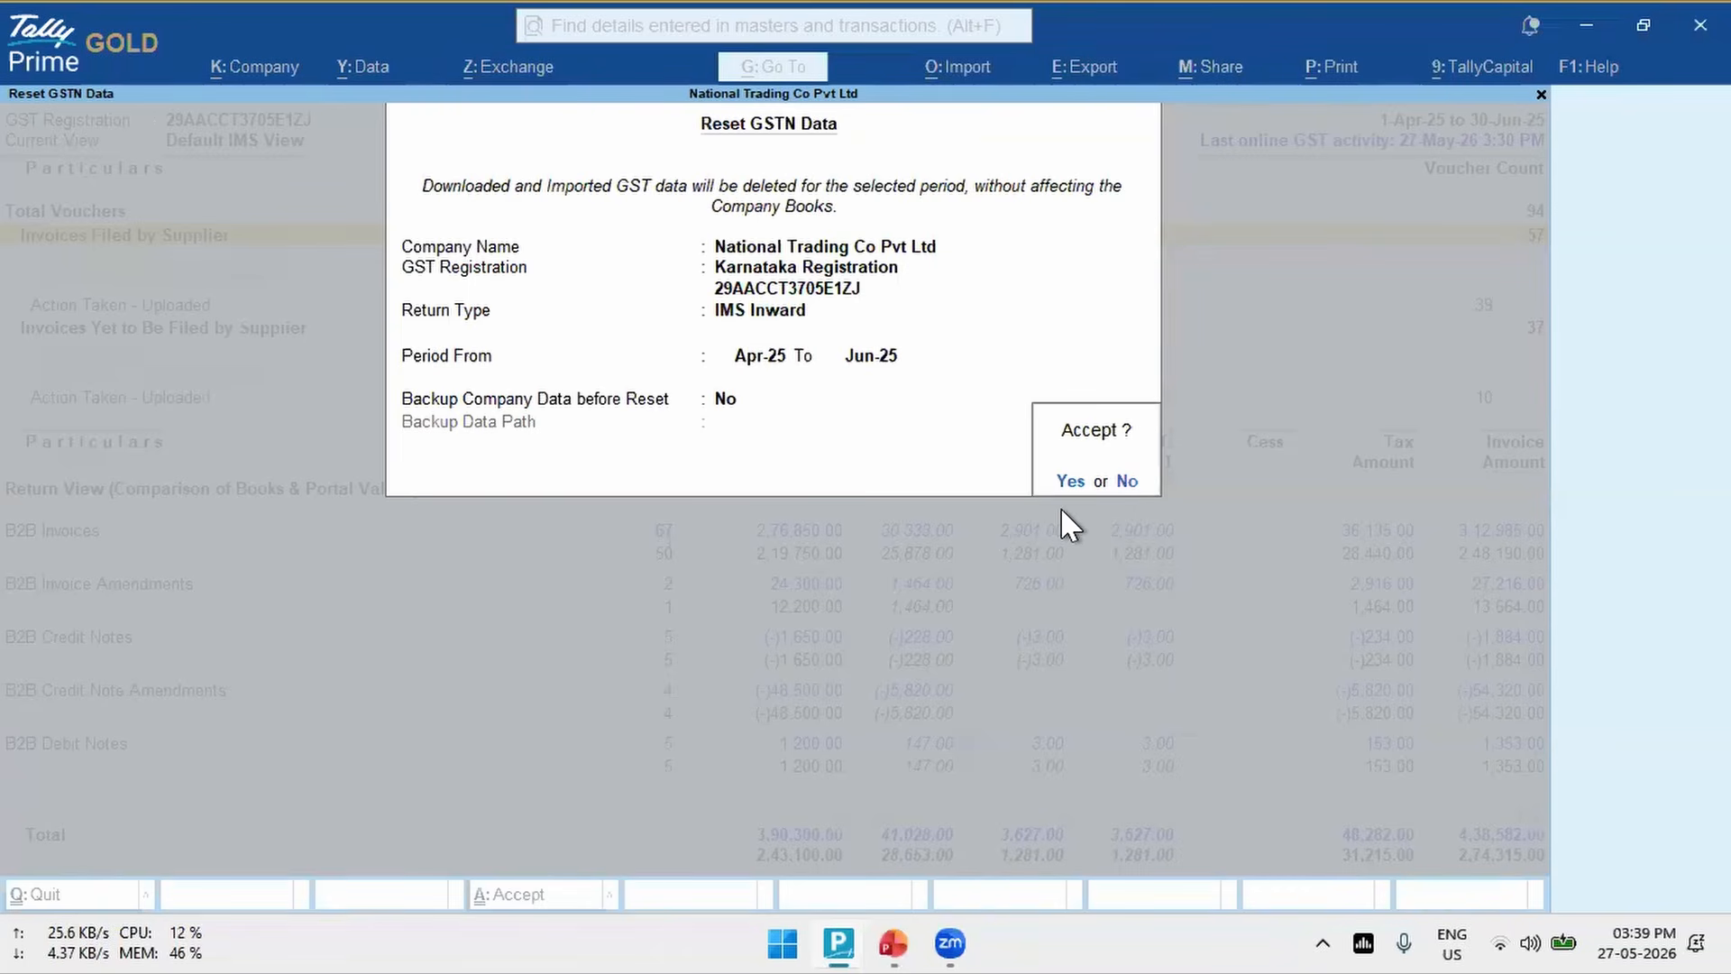
click(1125, 482)
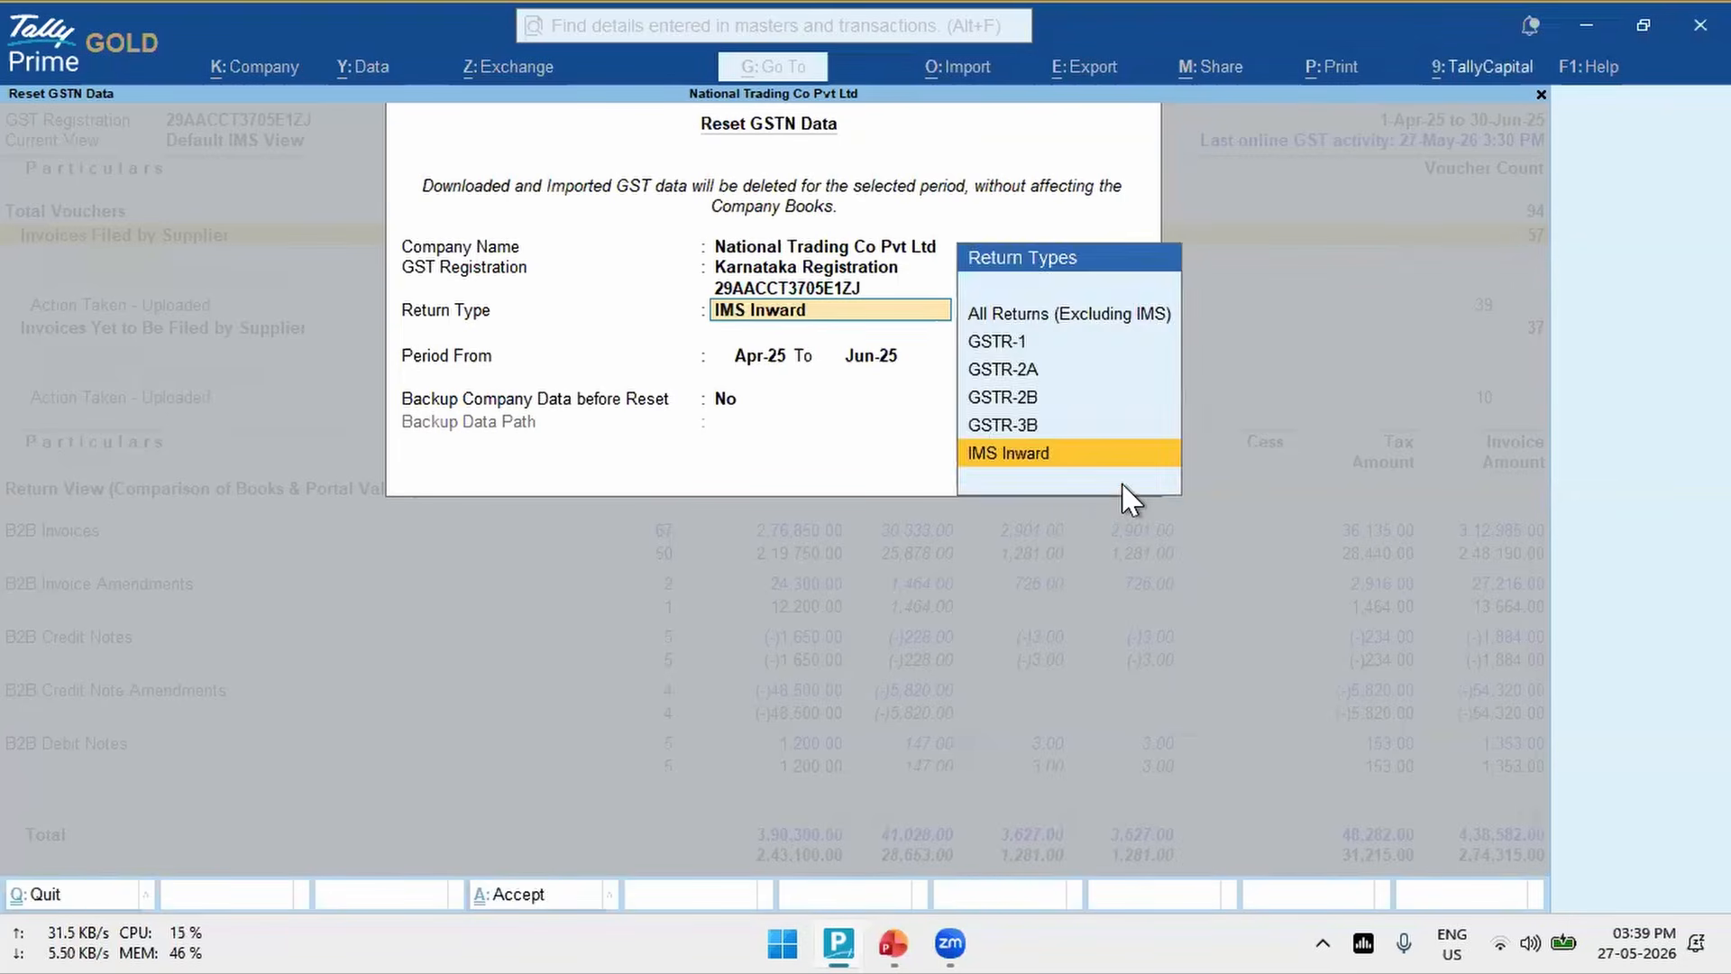
key(Escape)
key(Return)
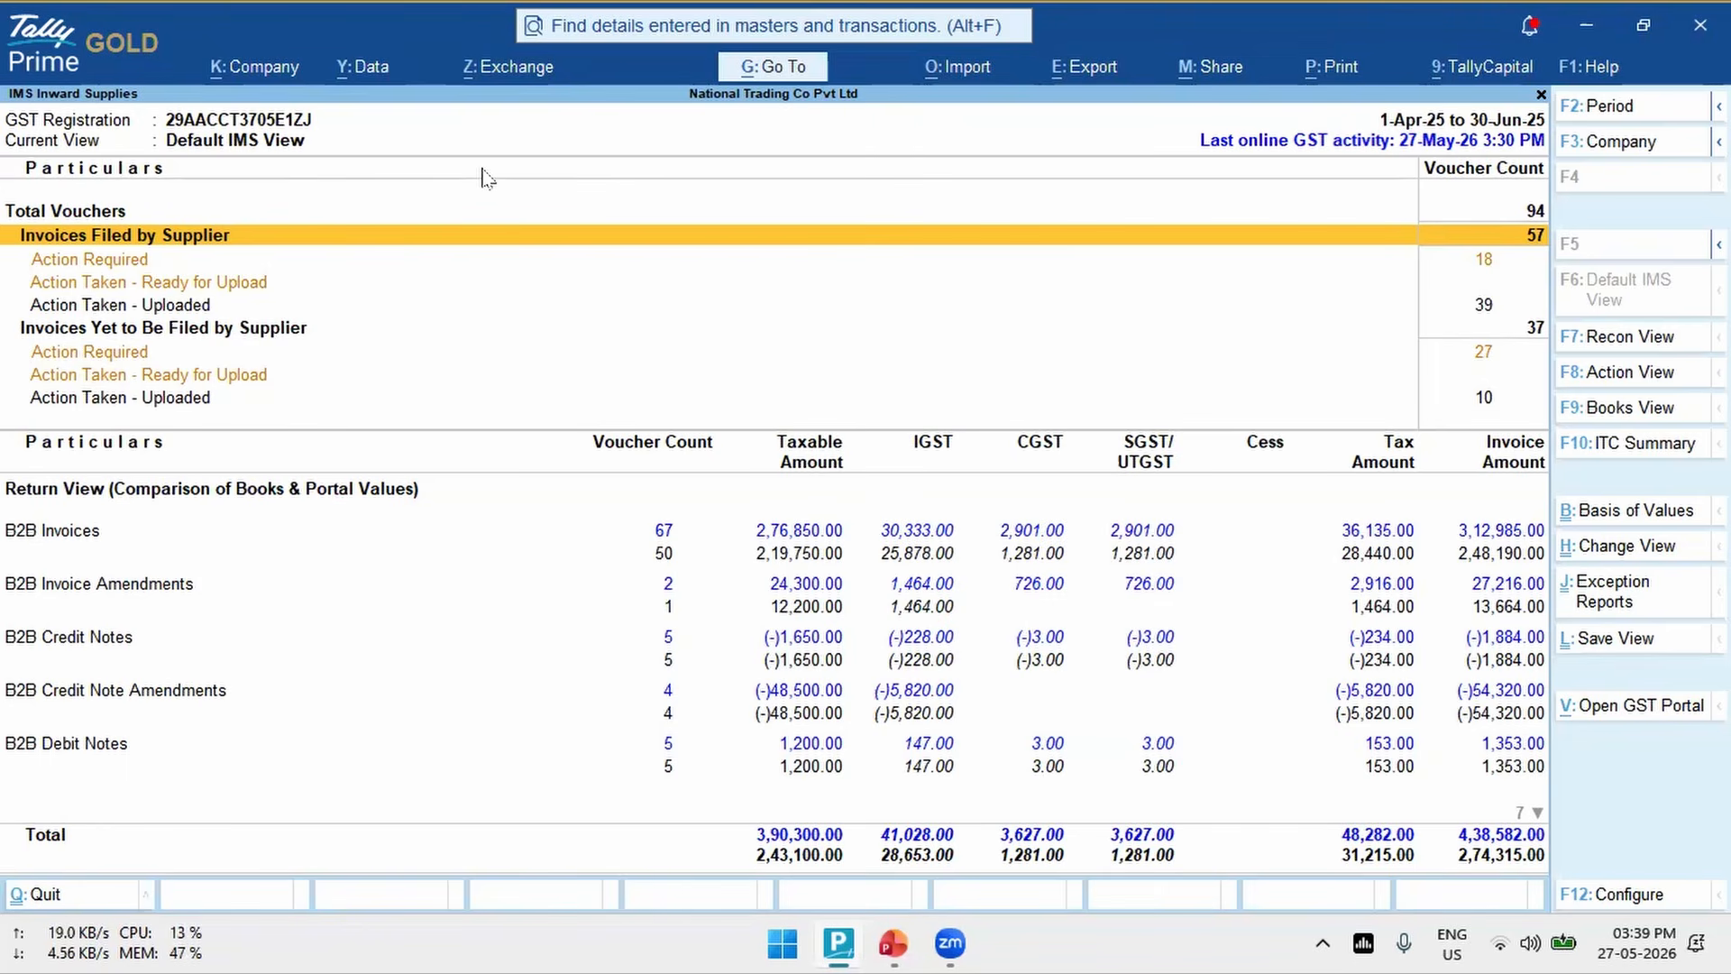
- Reset the IMS inward action status of all Karnataka Registration invoices to No Action through the GST exchange options
click(499, 80)
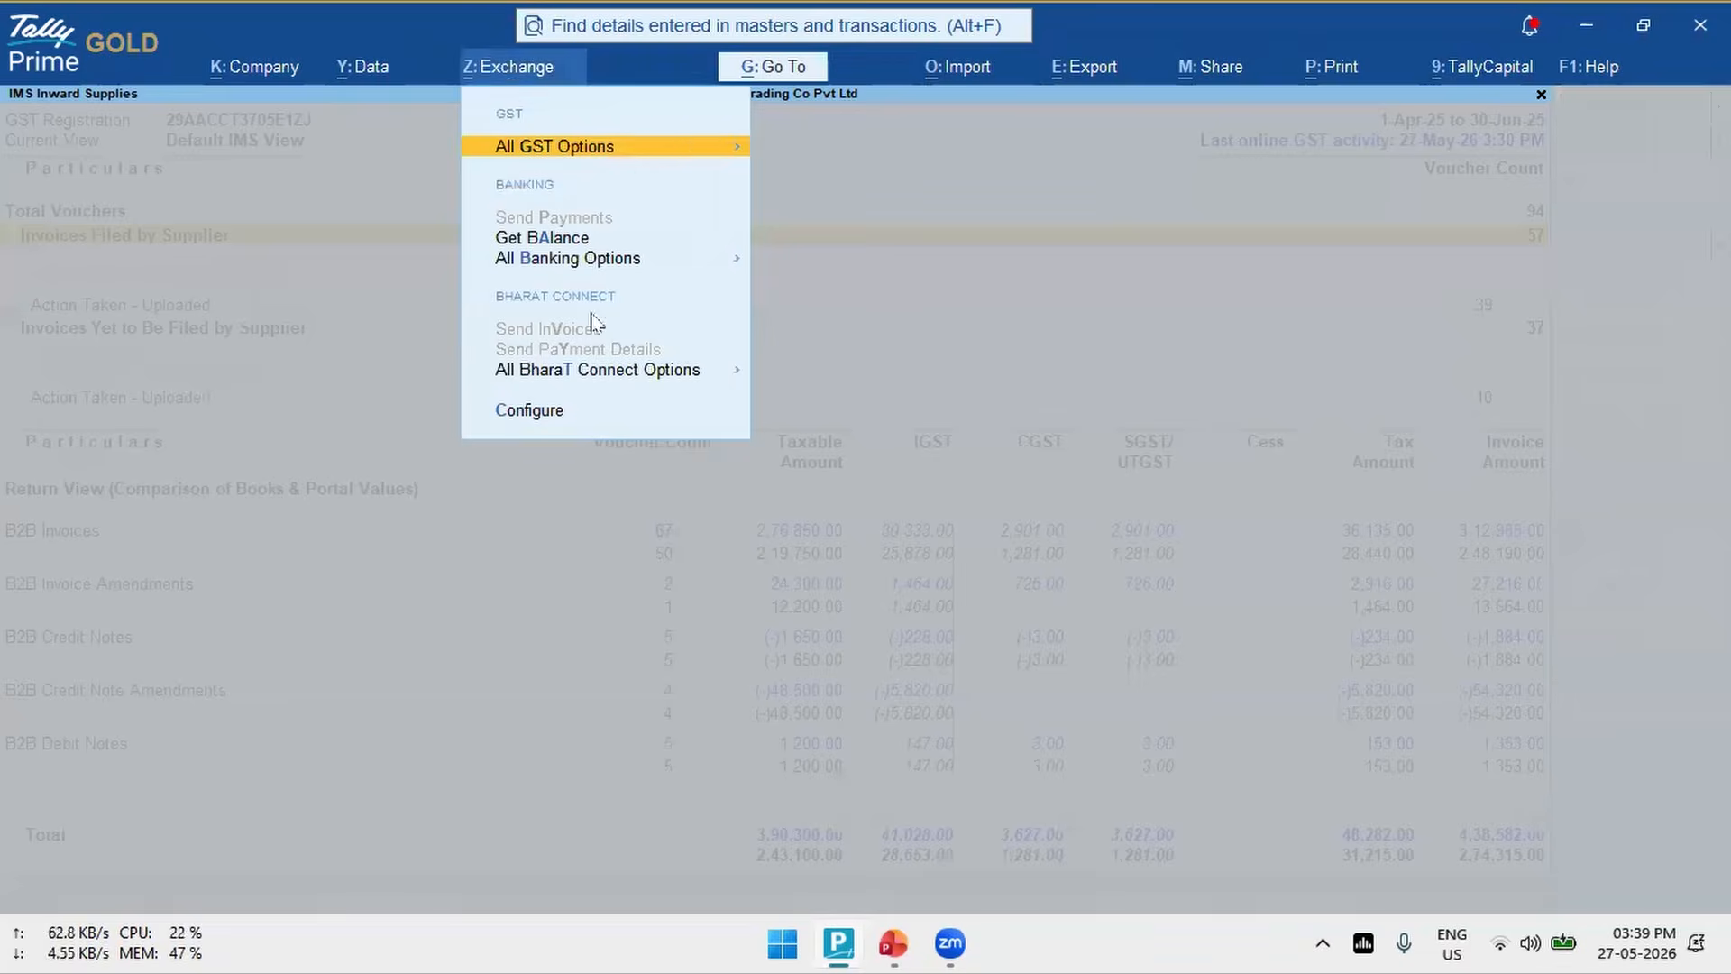
click(672, 151)
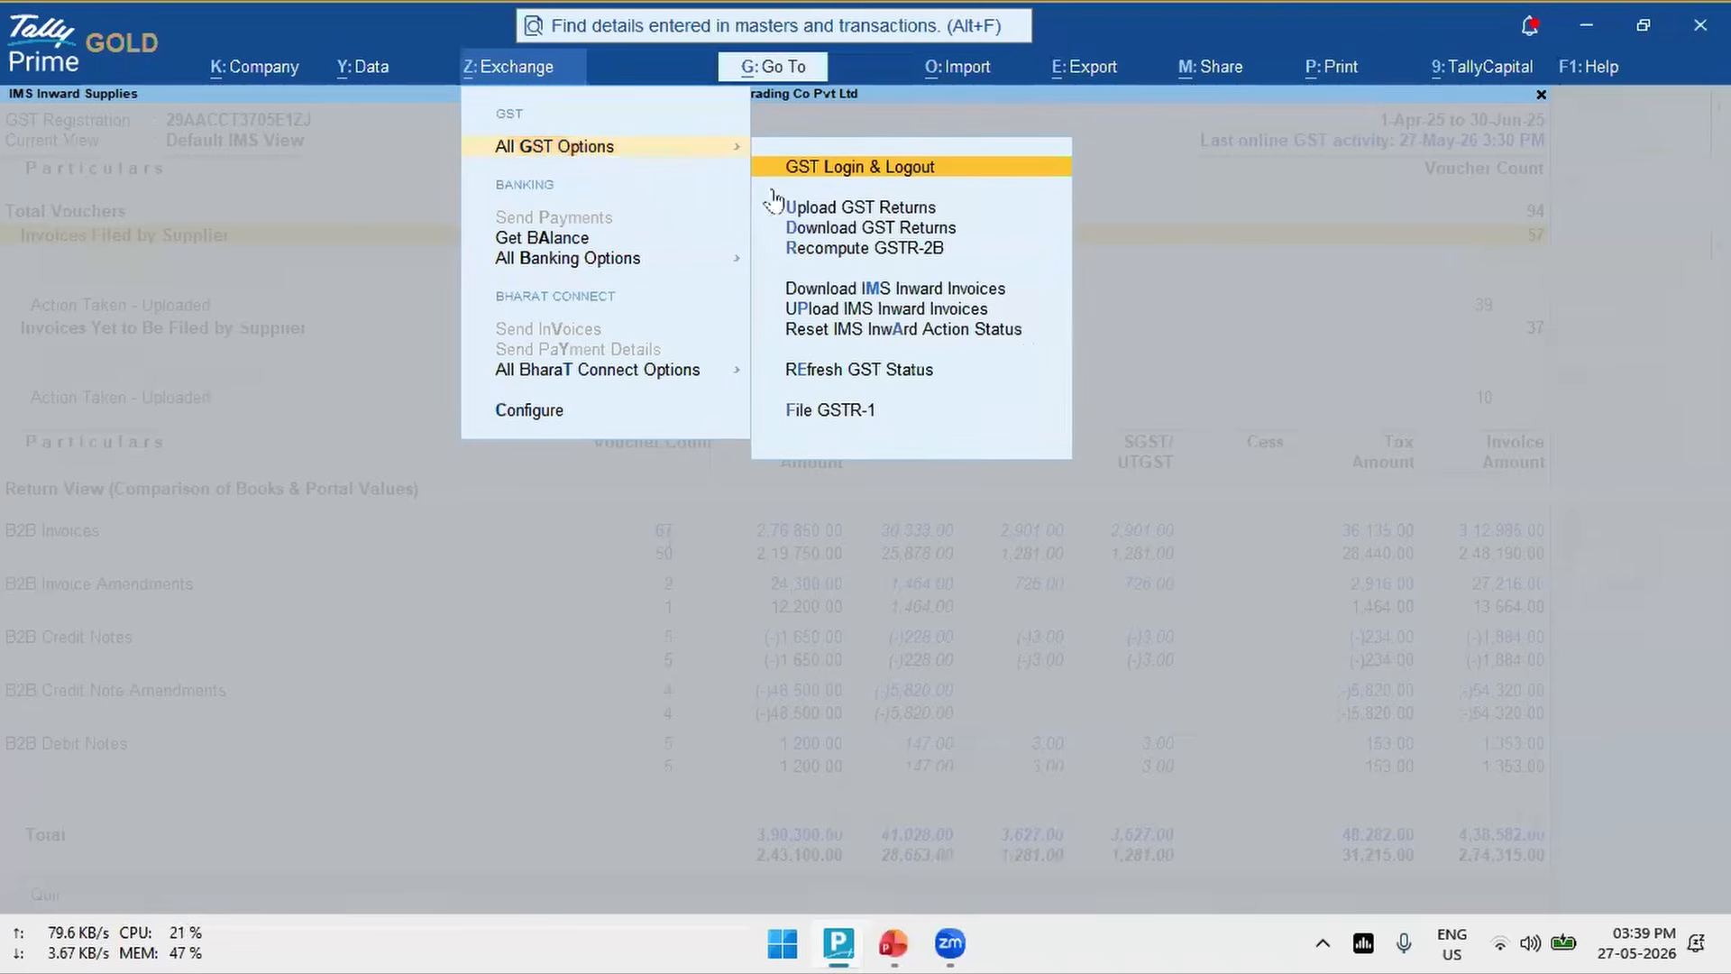
click(925, 331)
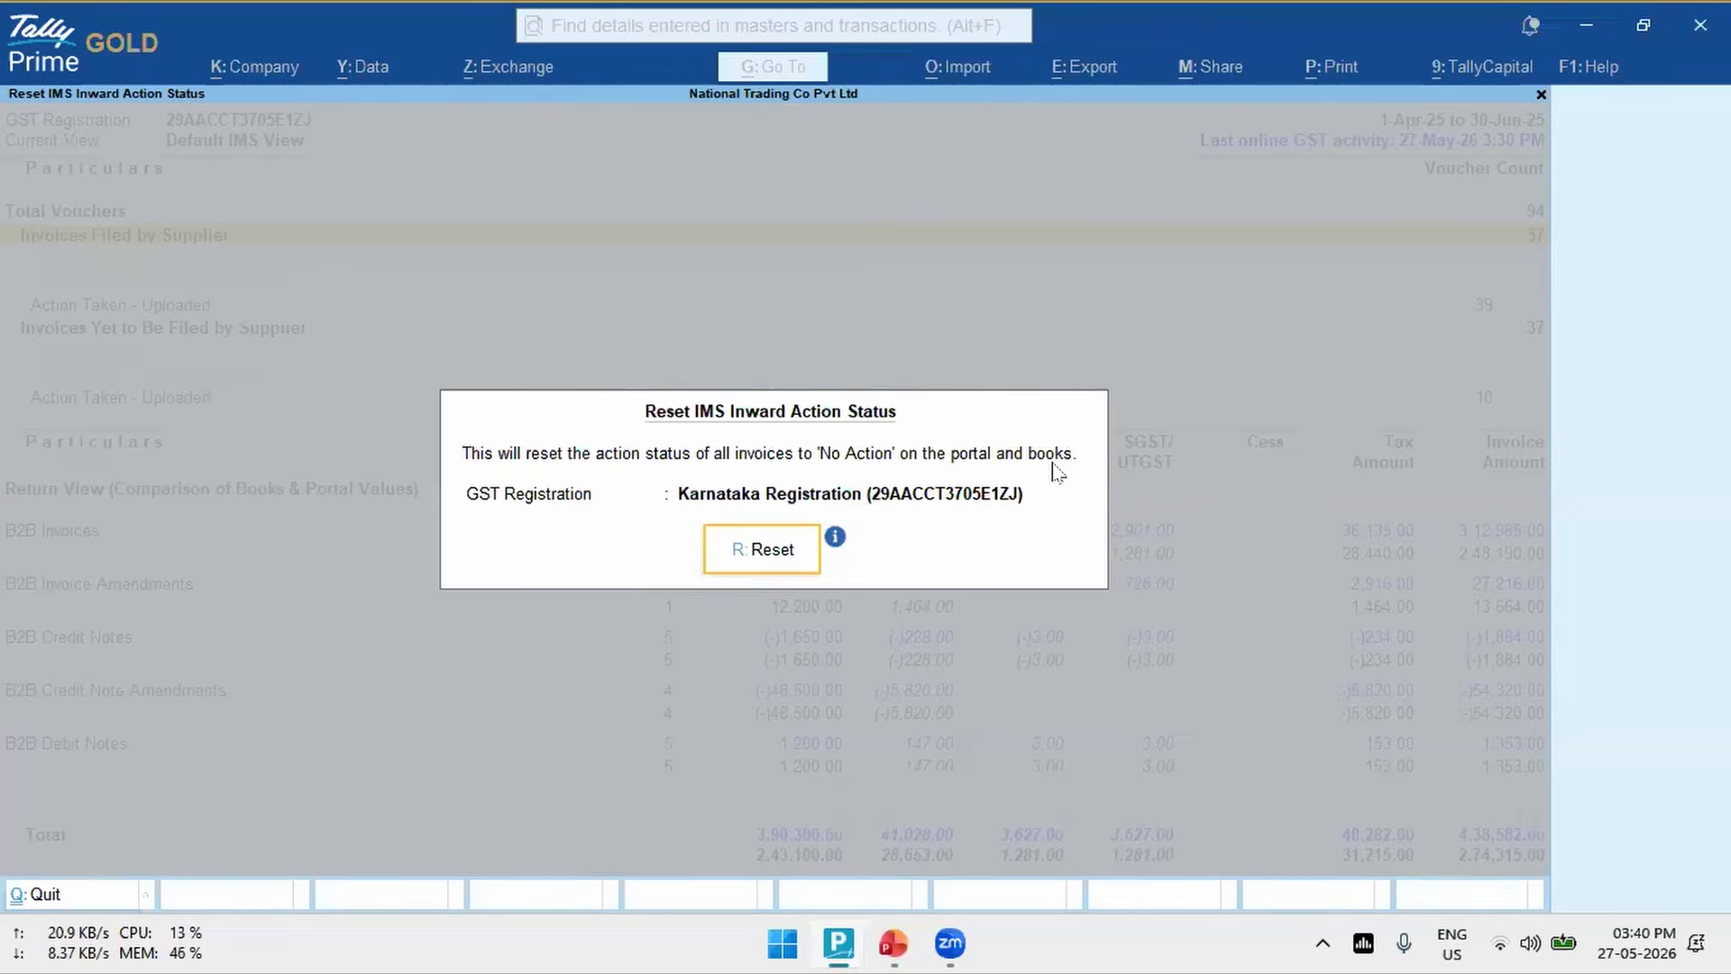
click(758, 559)
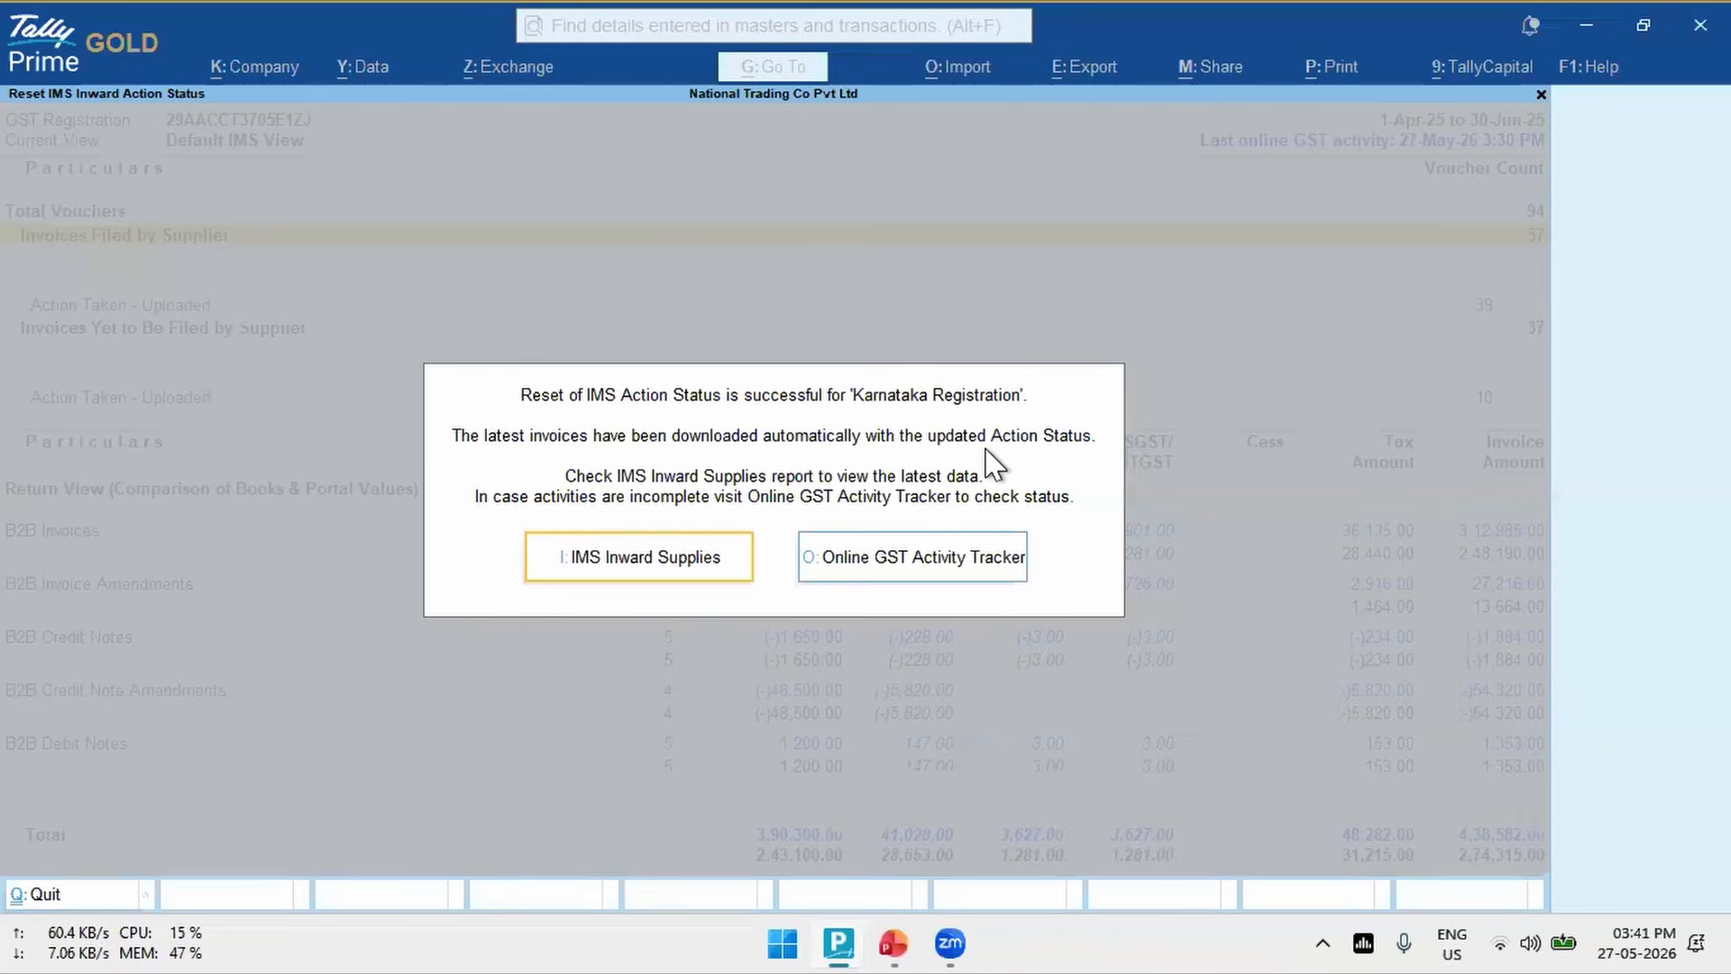
- Open the IMS Inward Supplies report and compare the Action Required, Ready for Upload and Uploaded counts for invoices filed by suppliers
click(604, 561)
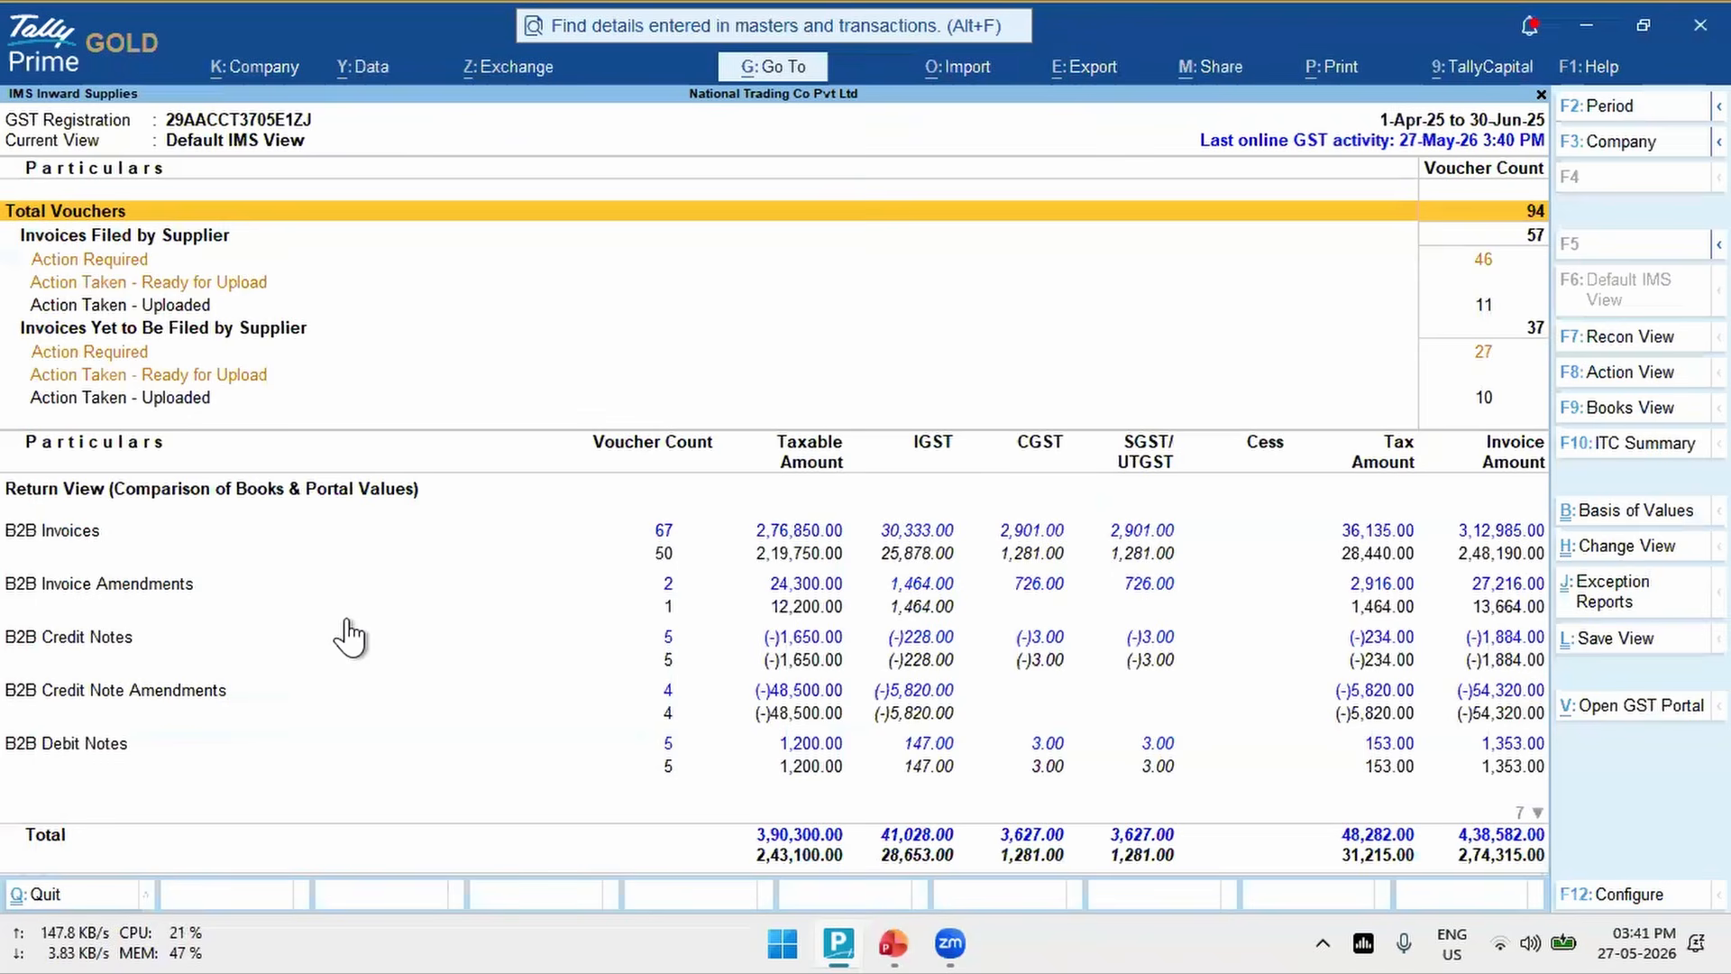
key(Down)
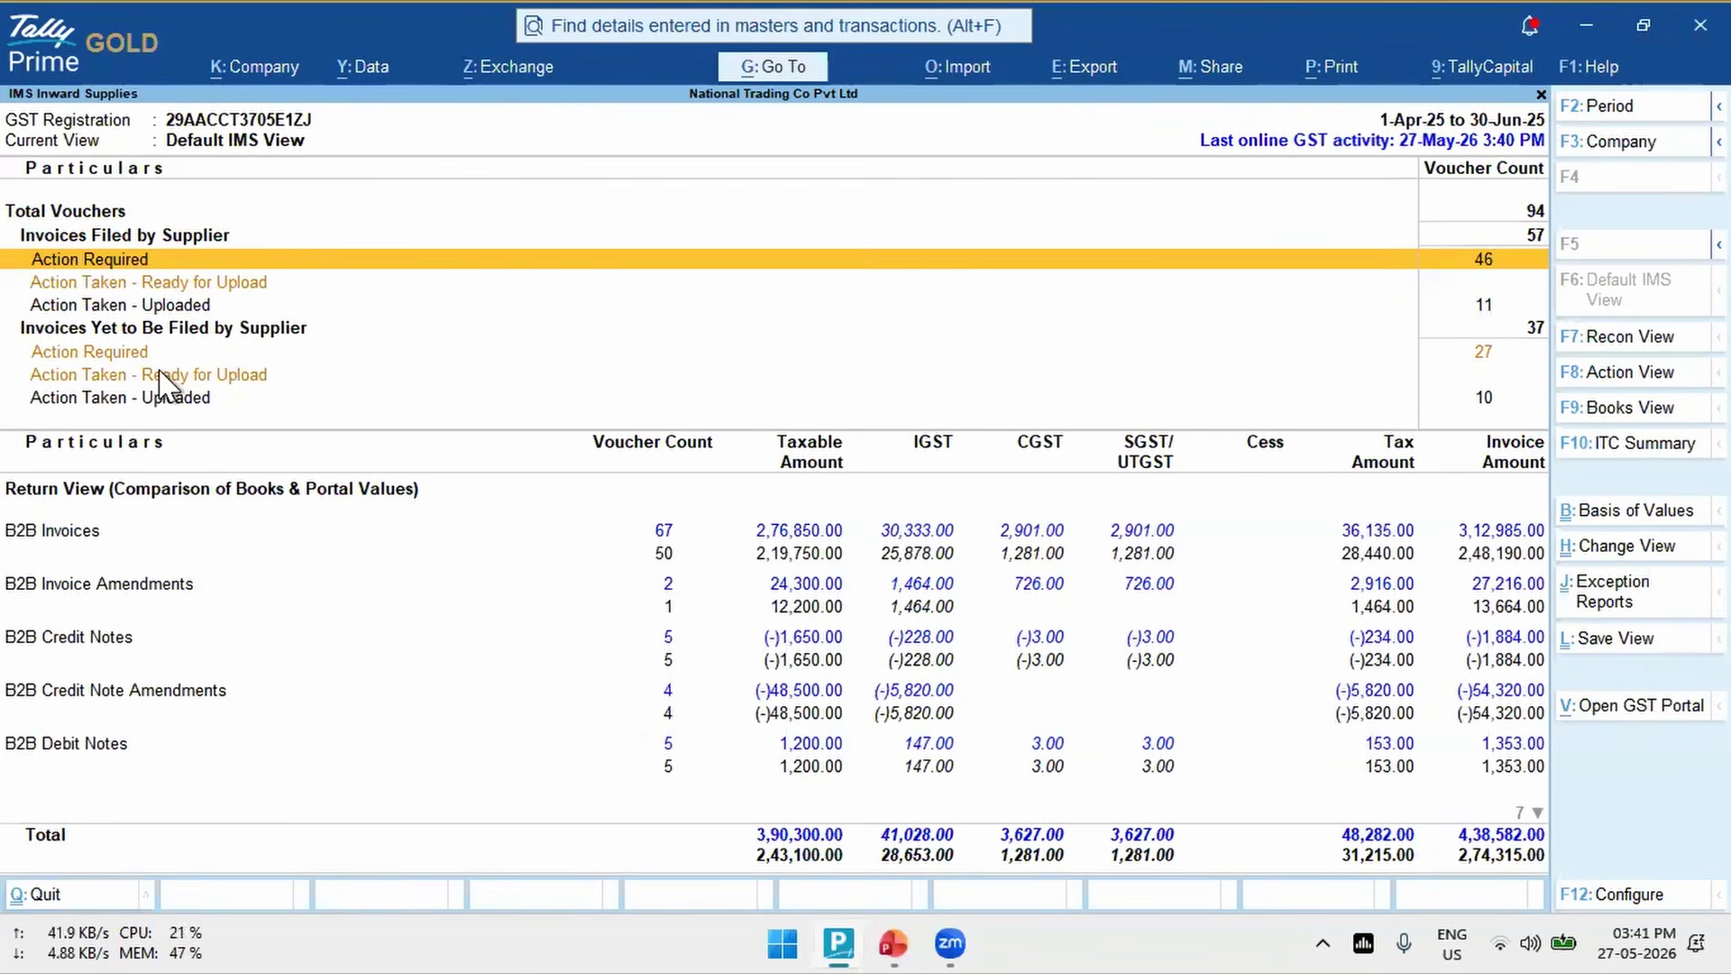
key(Down)
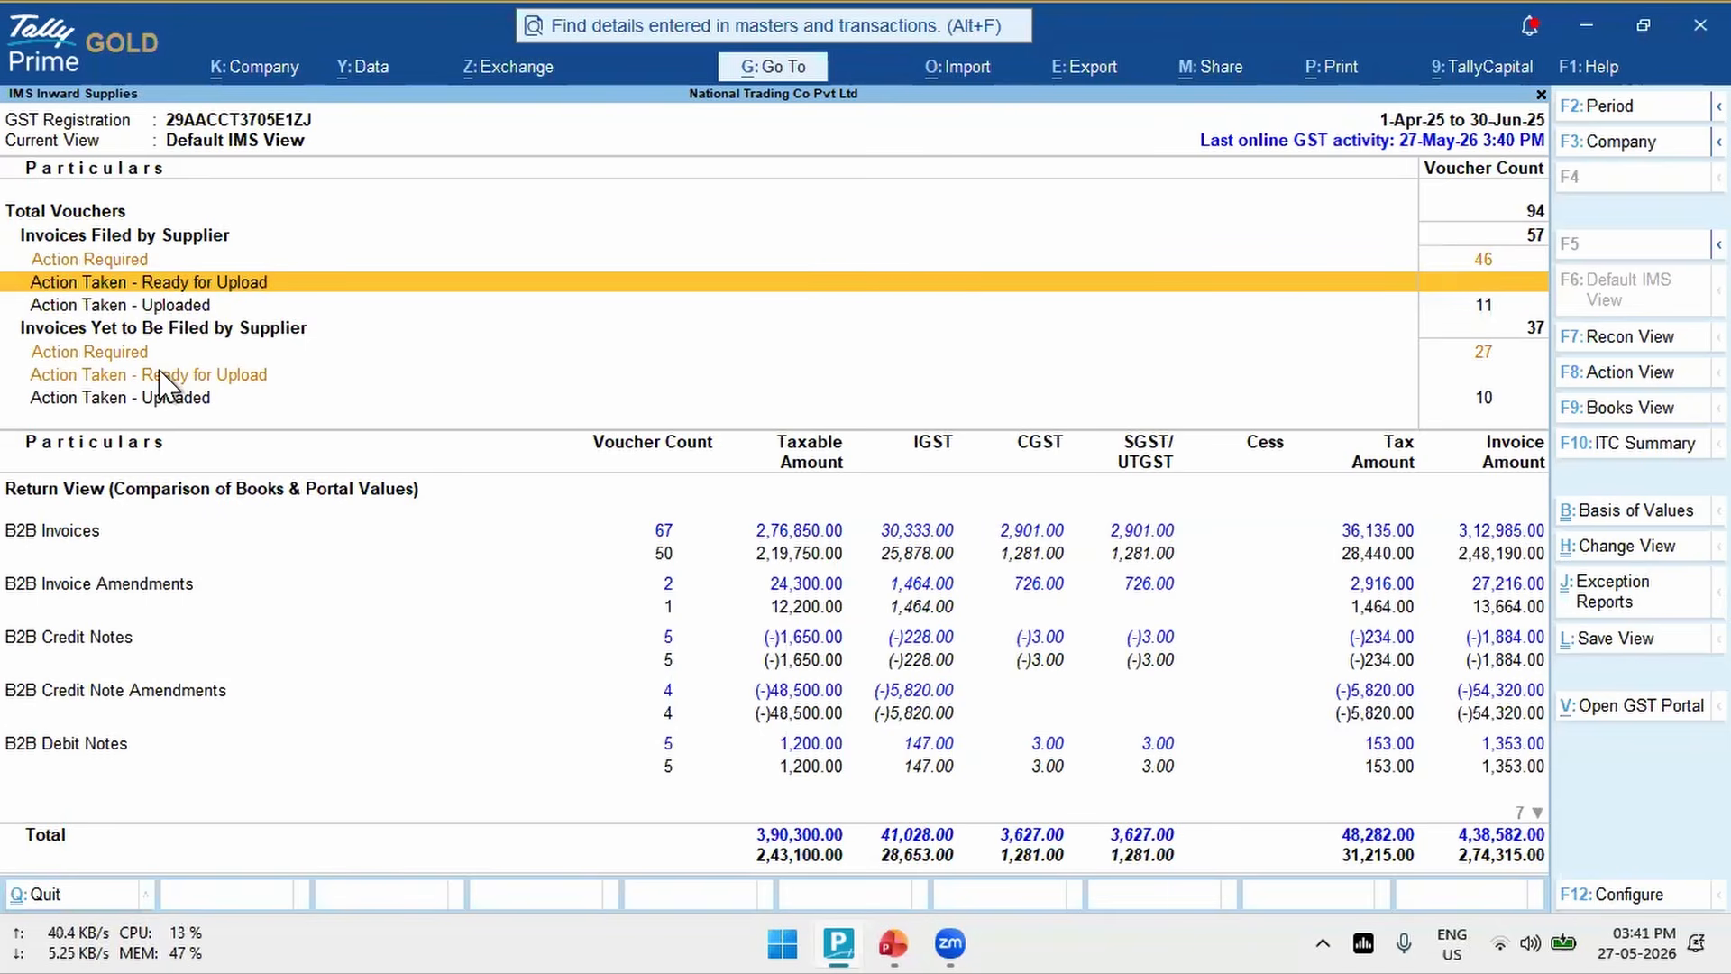
key(Down)
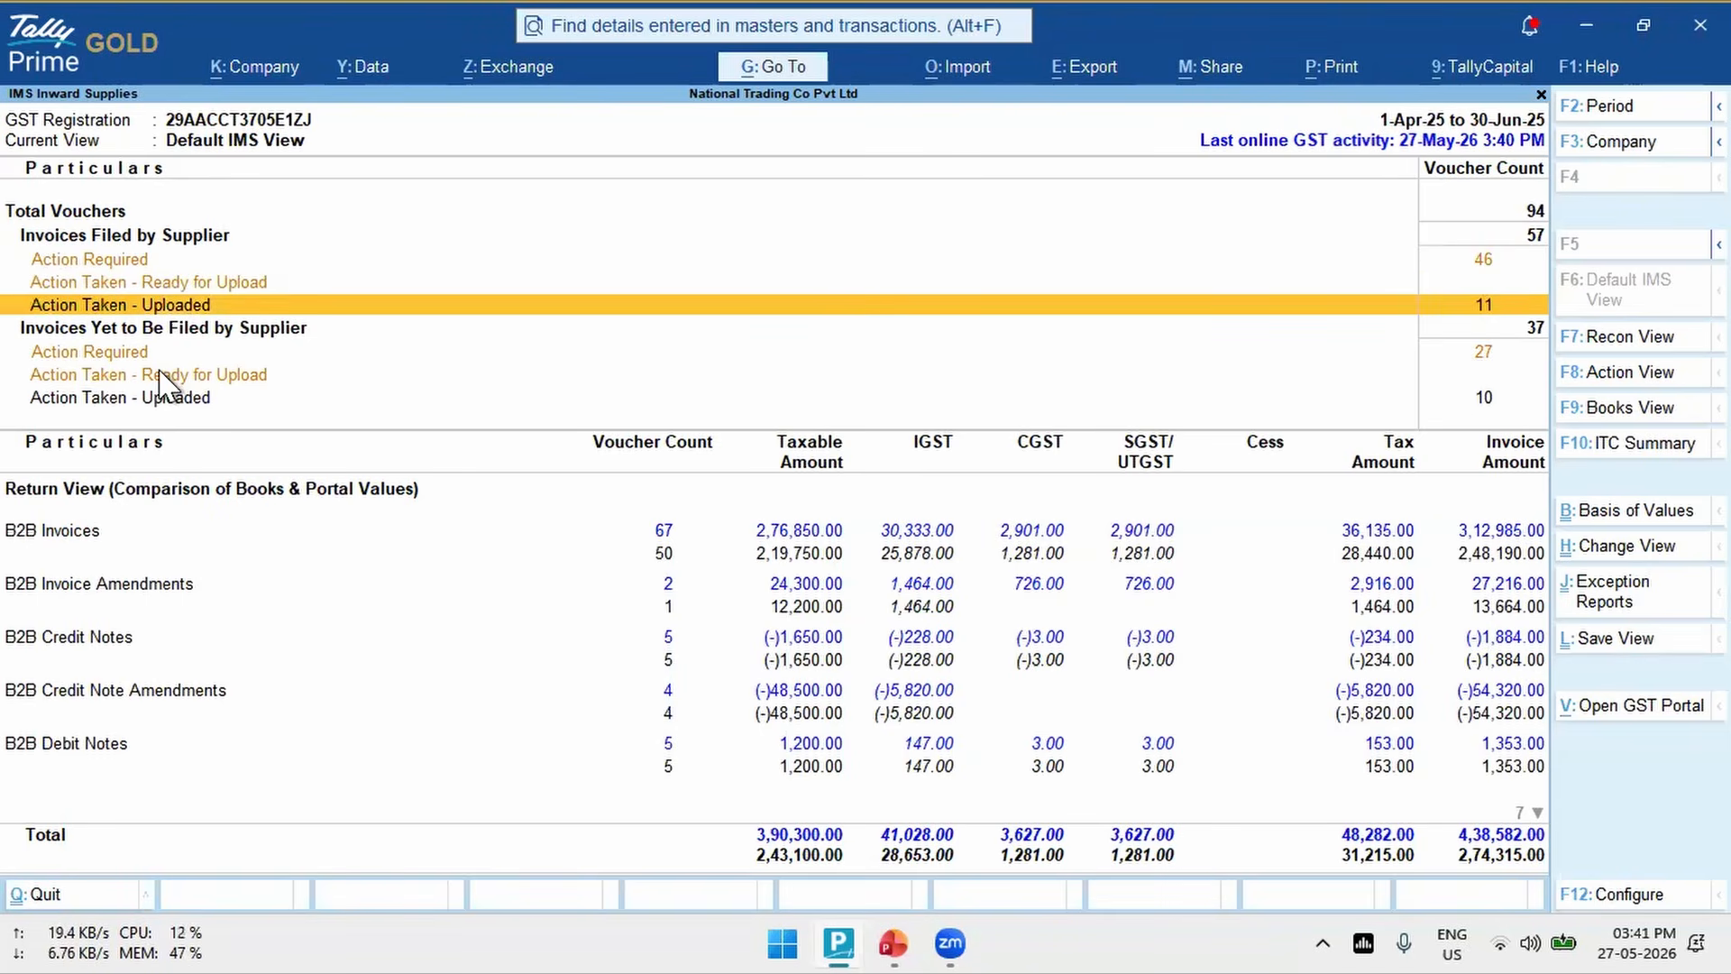
key(Up)
key(Up)
key(Down)
key(Down)
key(Up)
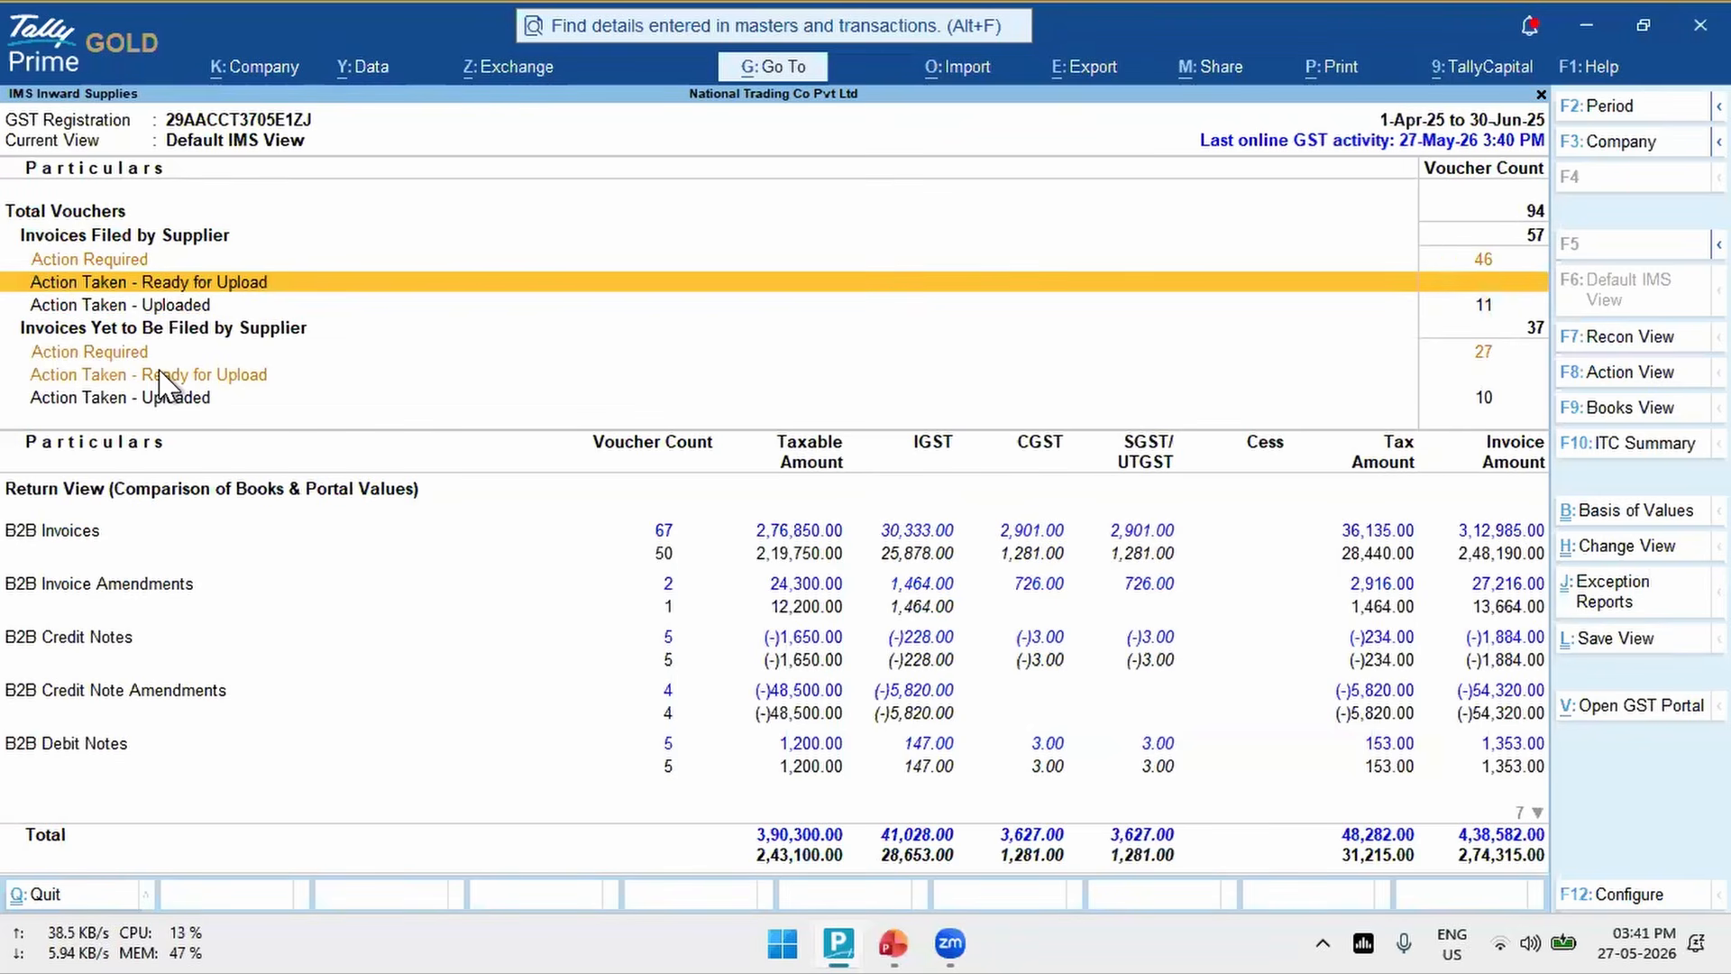
key(Up)
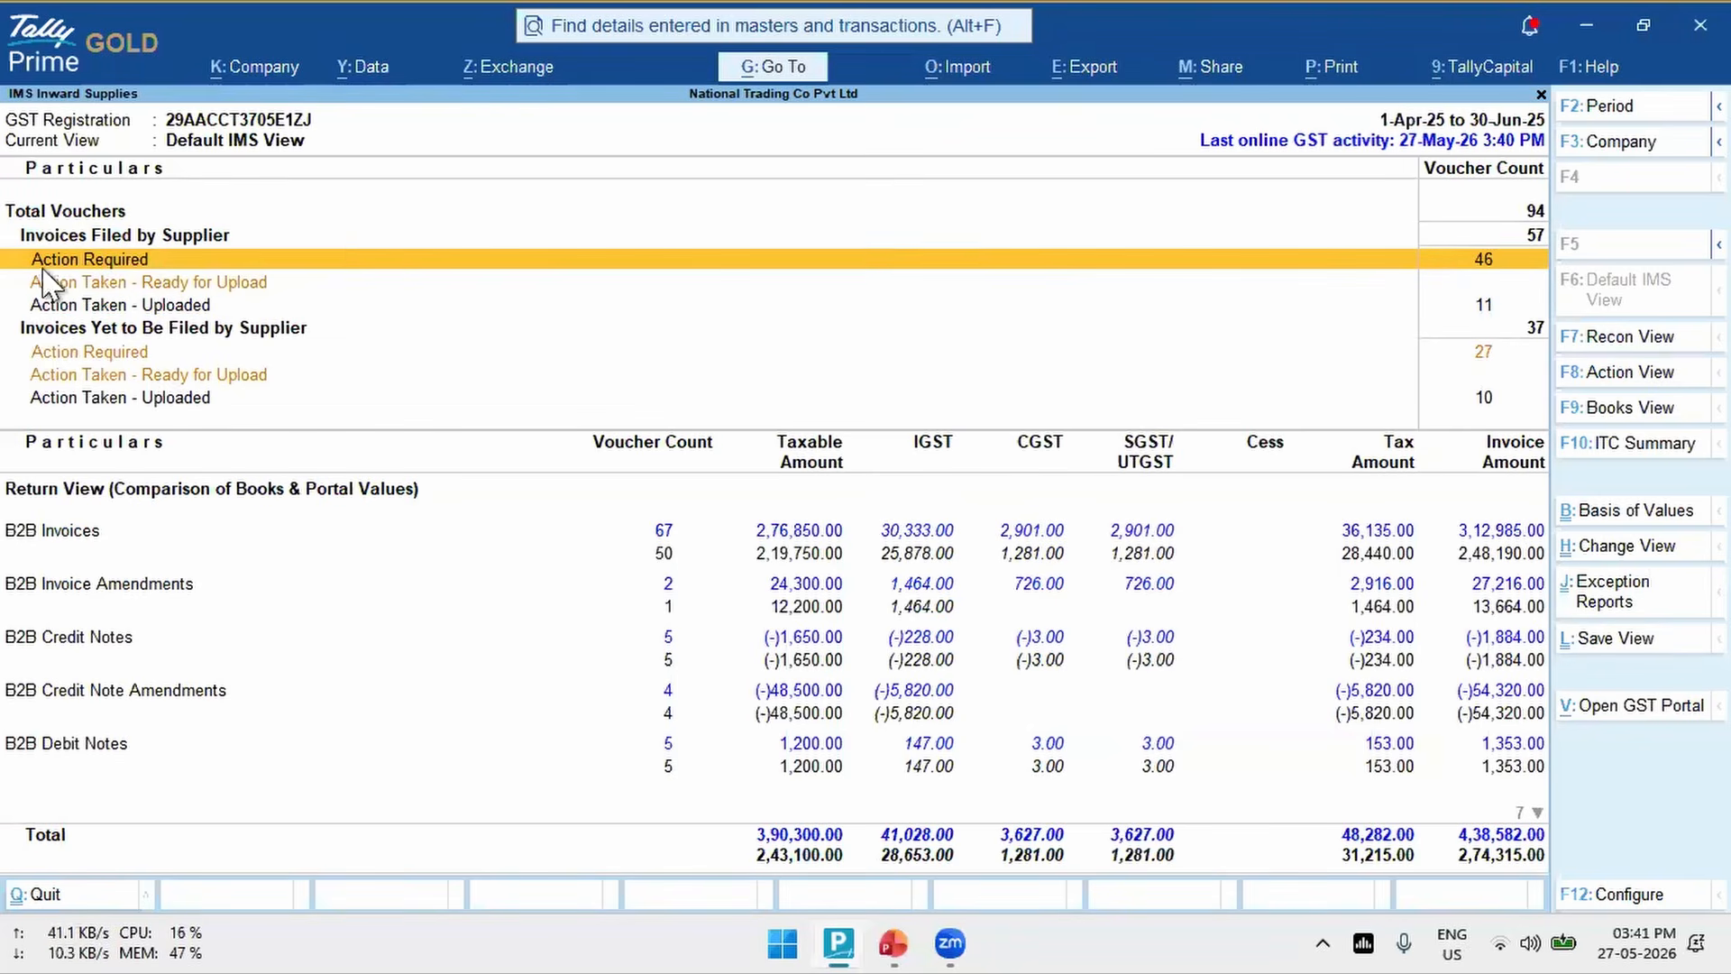
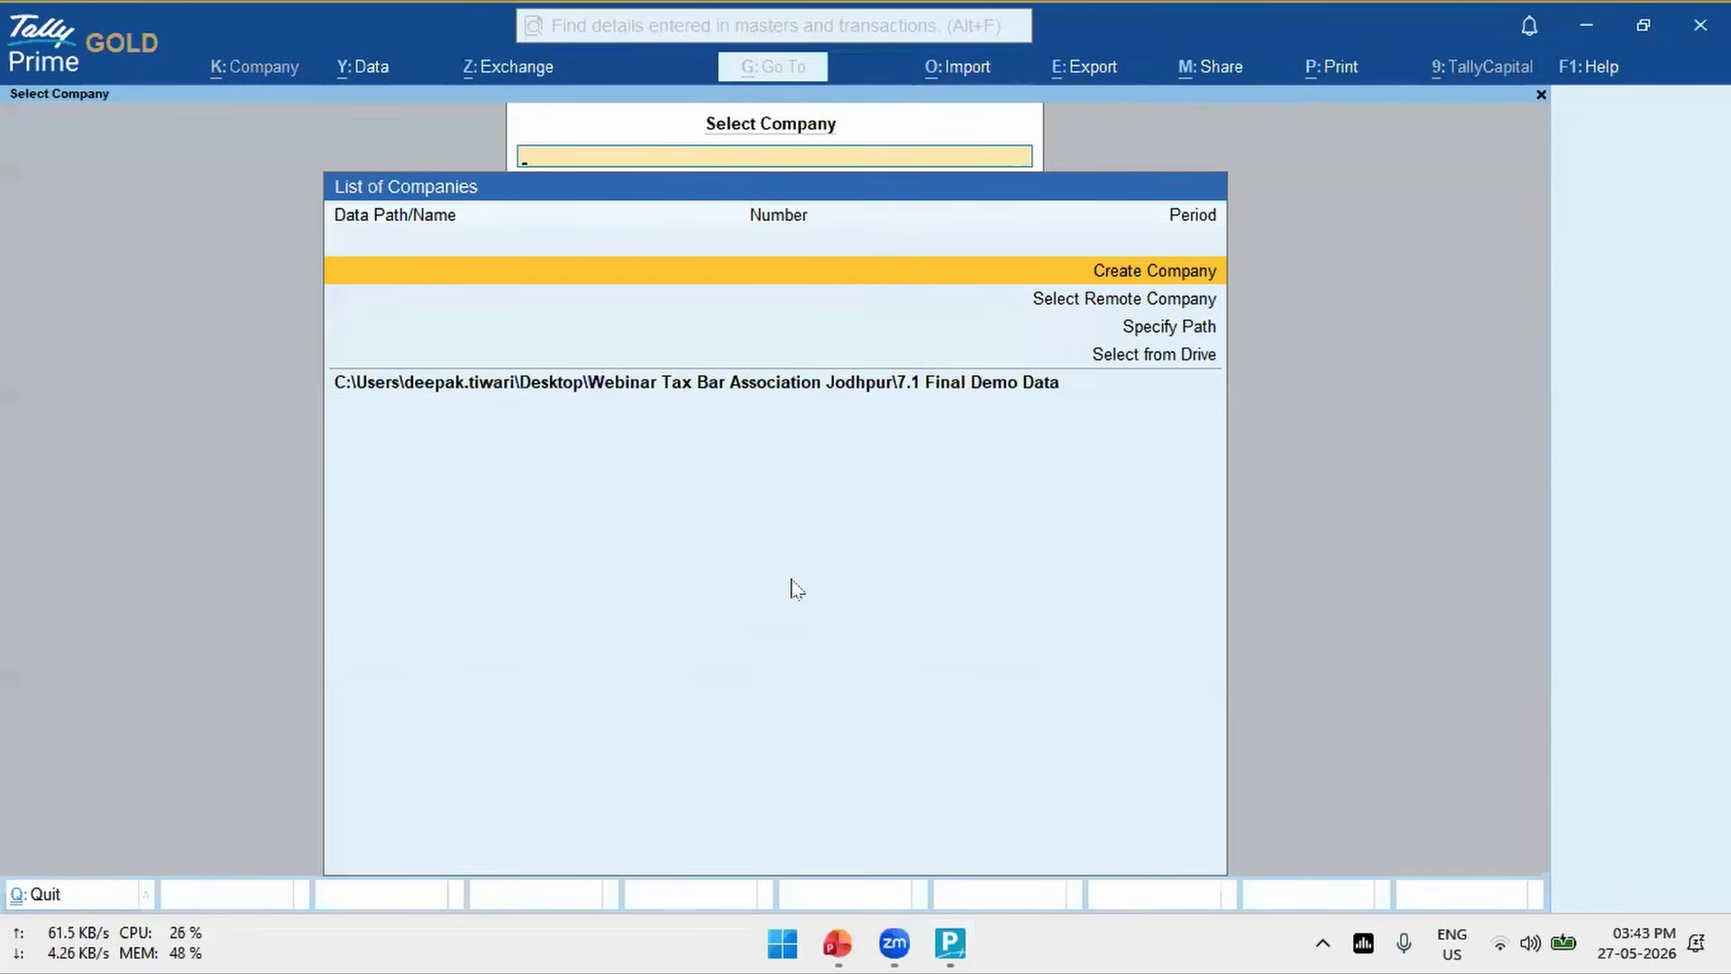
- Browse the company data location to the IMS Demo Latest folder on the Desktop
key(Down)
key(Down)
key(Down)
key(Return)
key(Down)
key(Down)
key(Down)
key(Down)
key(Return)
key(Down)
key(Down)
key(Down)
key(Down)
key(Down)
key(Down)
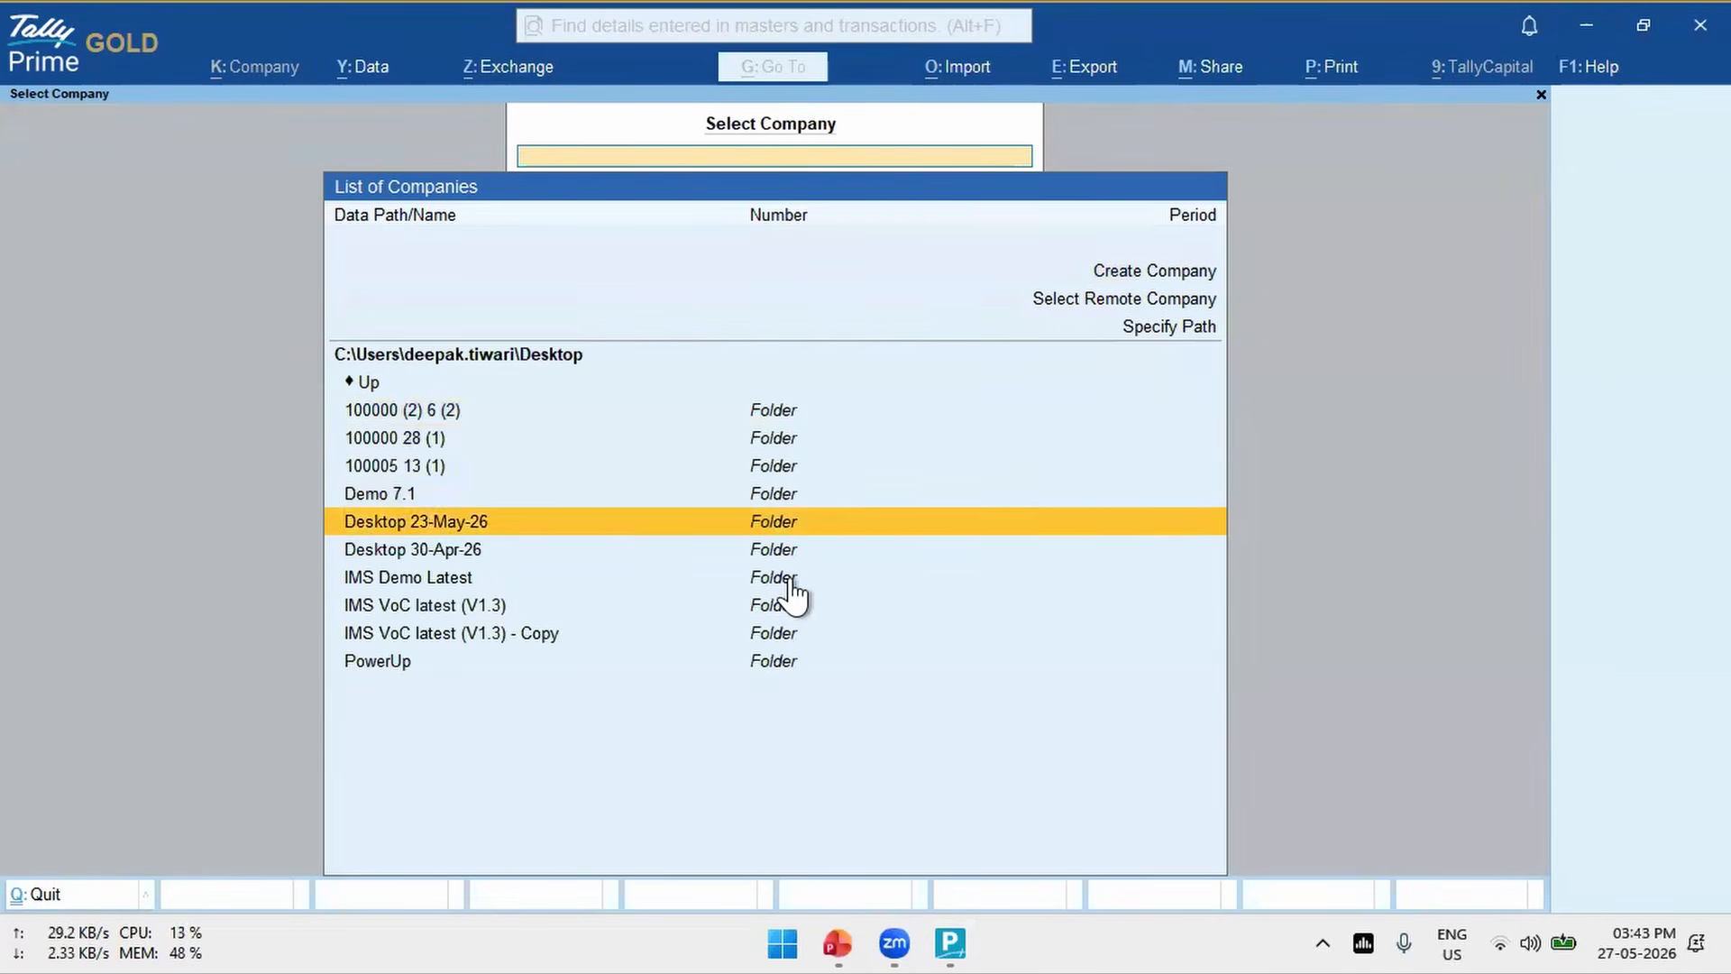
key(Return)
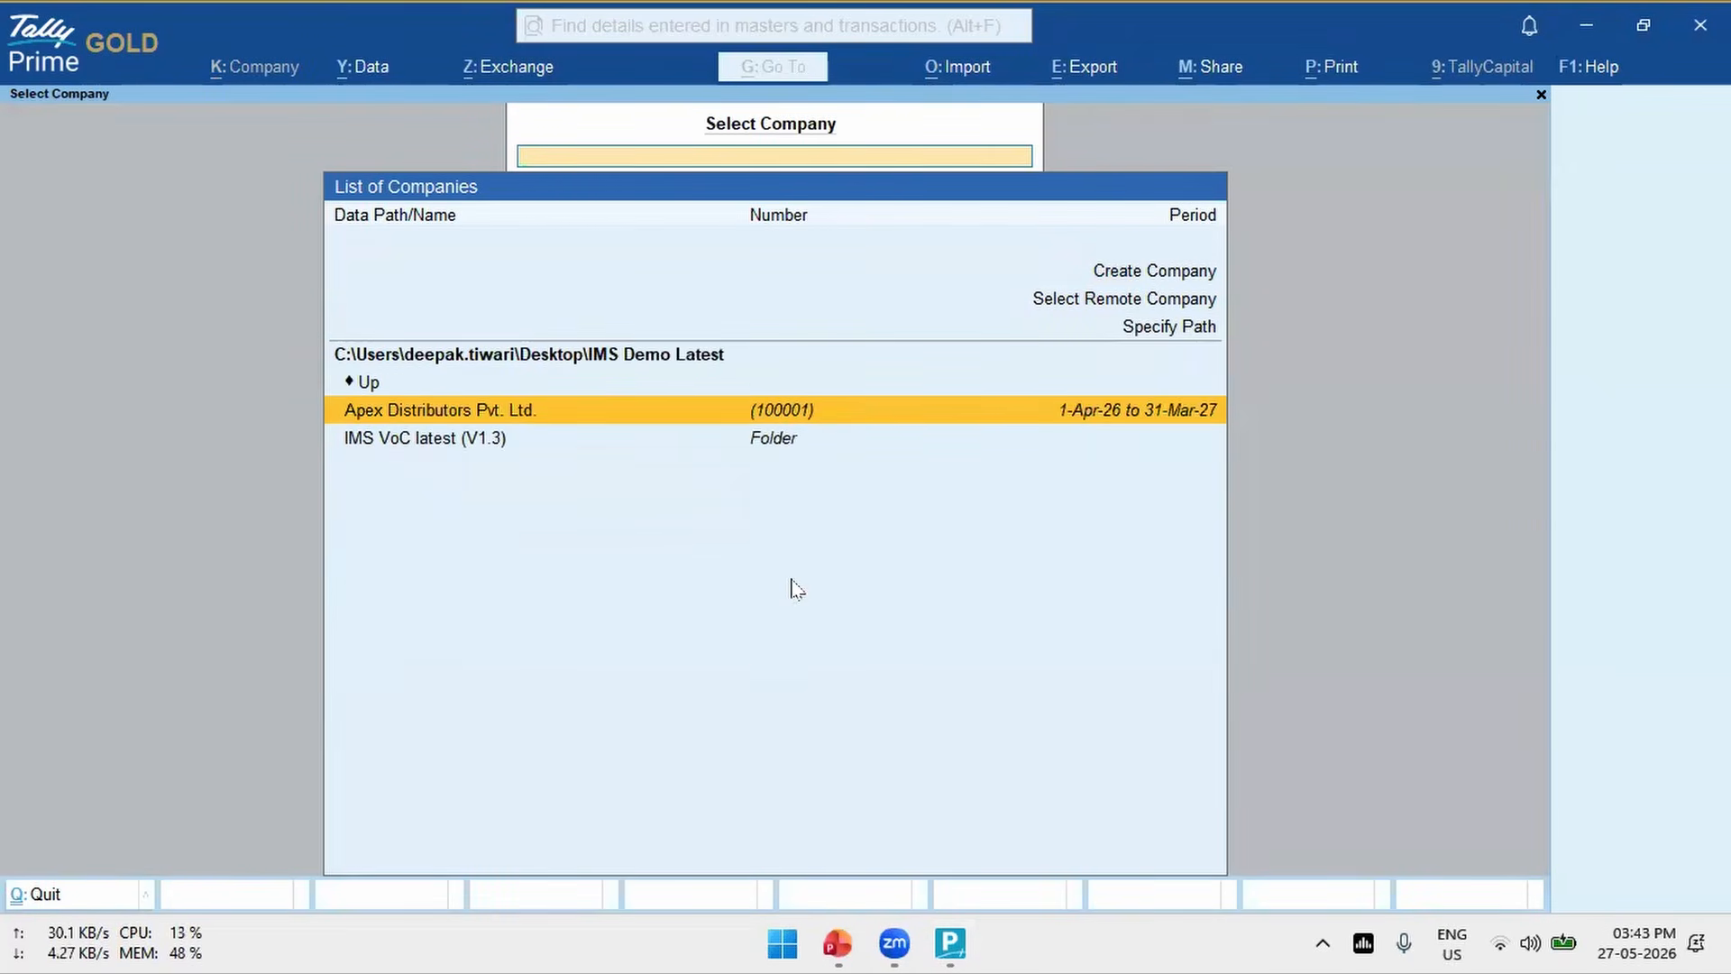
- Load the company National Trading Co Pvt Ltd from the IMS VoC latest (V1.3) folder
key(Down)
key(Return)
key(Return)
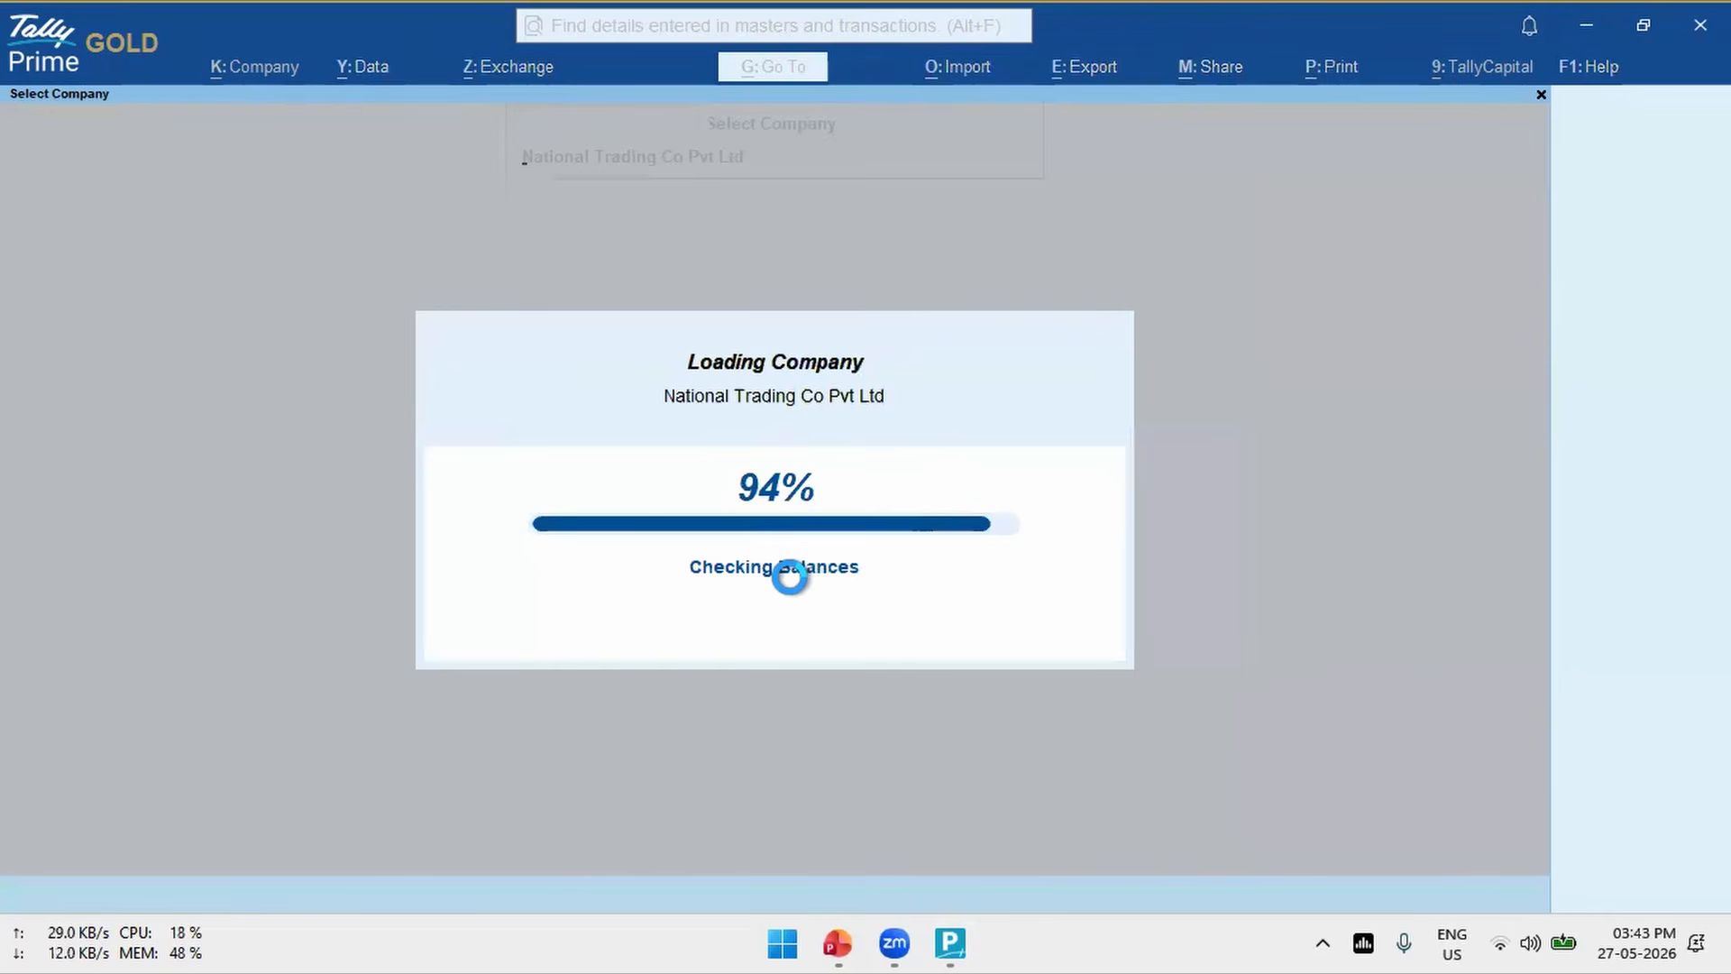
- Download the IMS inward invoices for Karnataka Registration through the GST exchange options and close the completion message
key(alt+z)
key(Return)
key(Down)
key(Down)
key(Down)
key(Down)
key(Return)
key(Return)
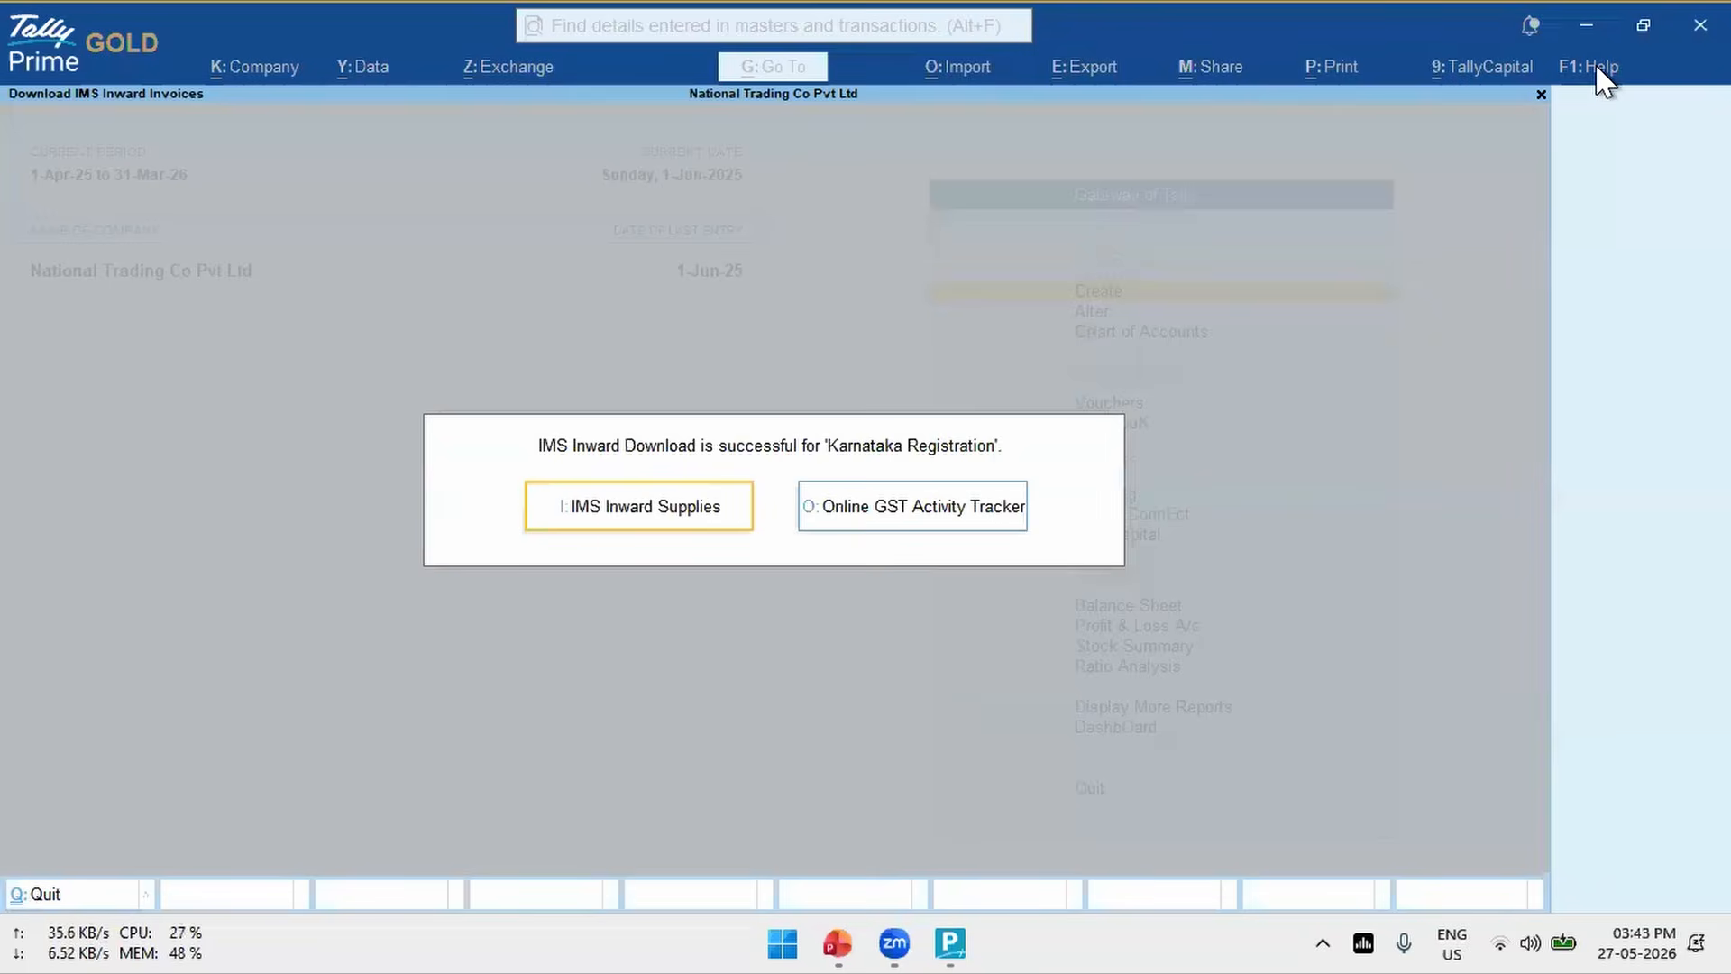
key(Escape)
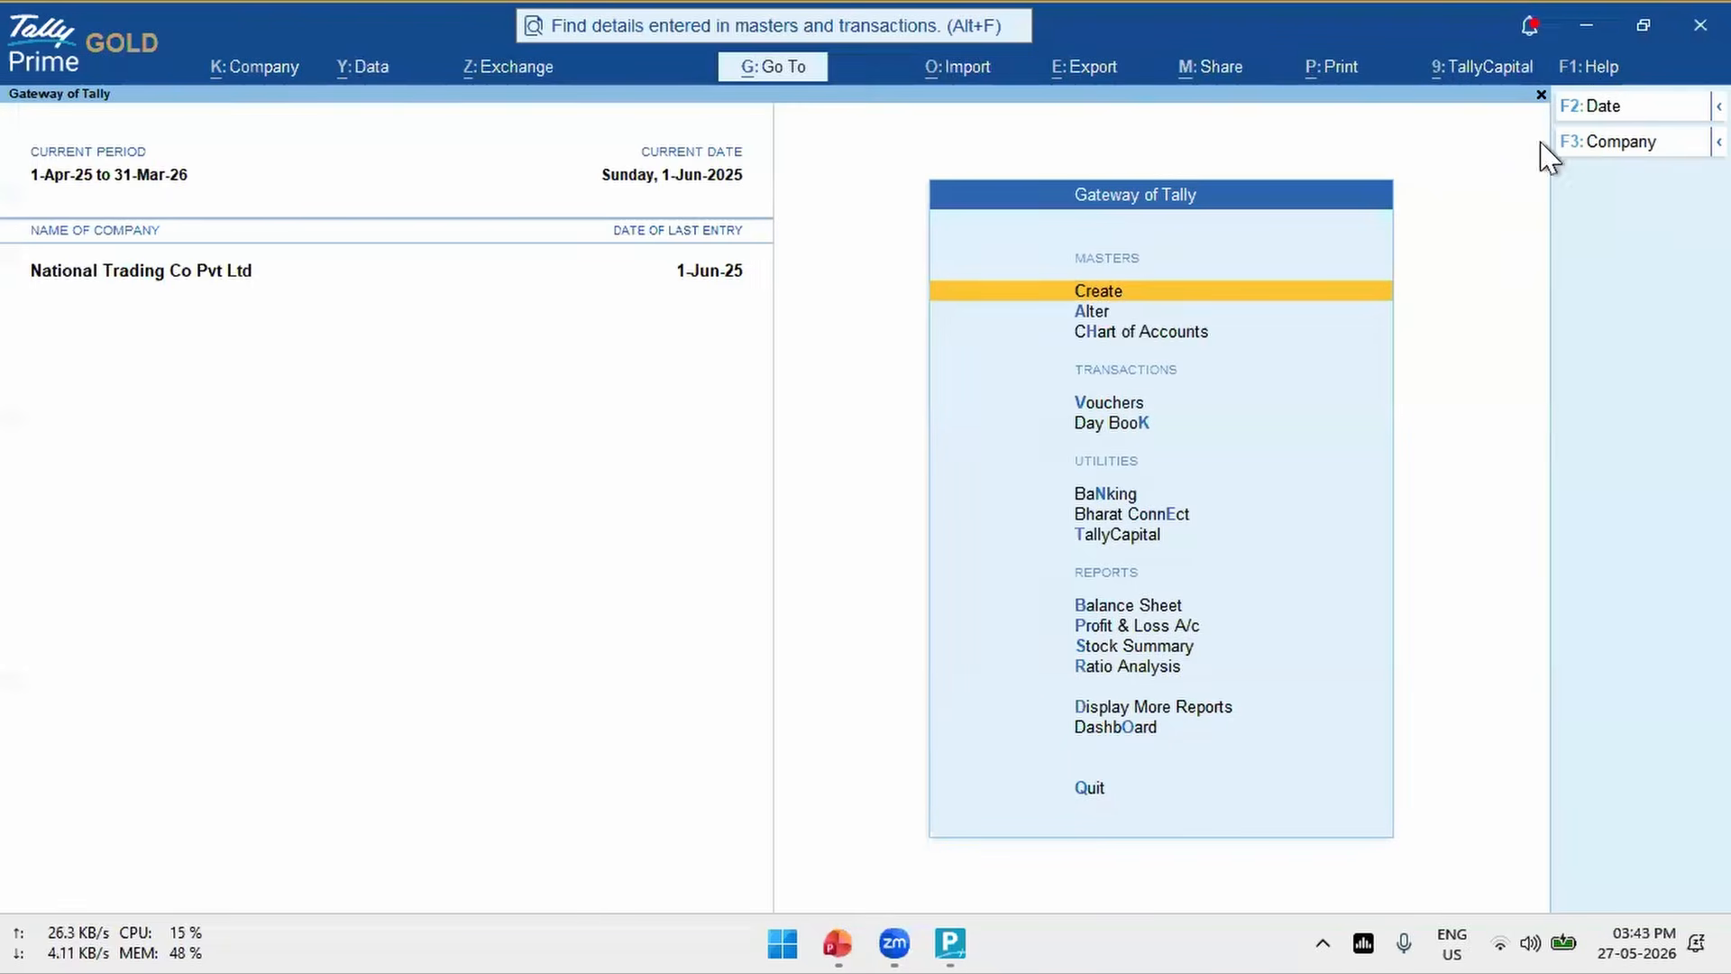
- Bring up the Reset Login choices in the troubleshooting options
click(1587, 65)
key(Down)
key(Down)
key(Down)
key(Down)
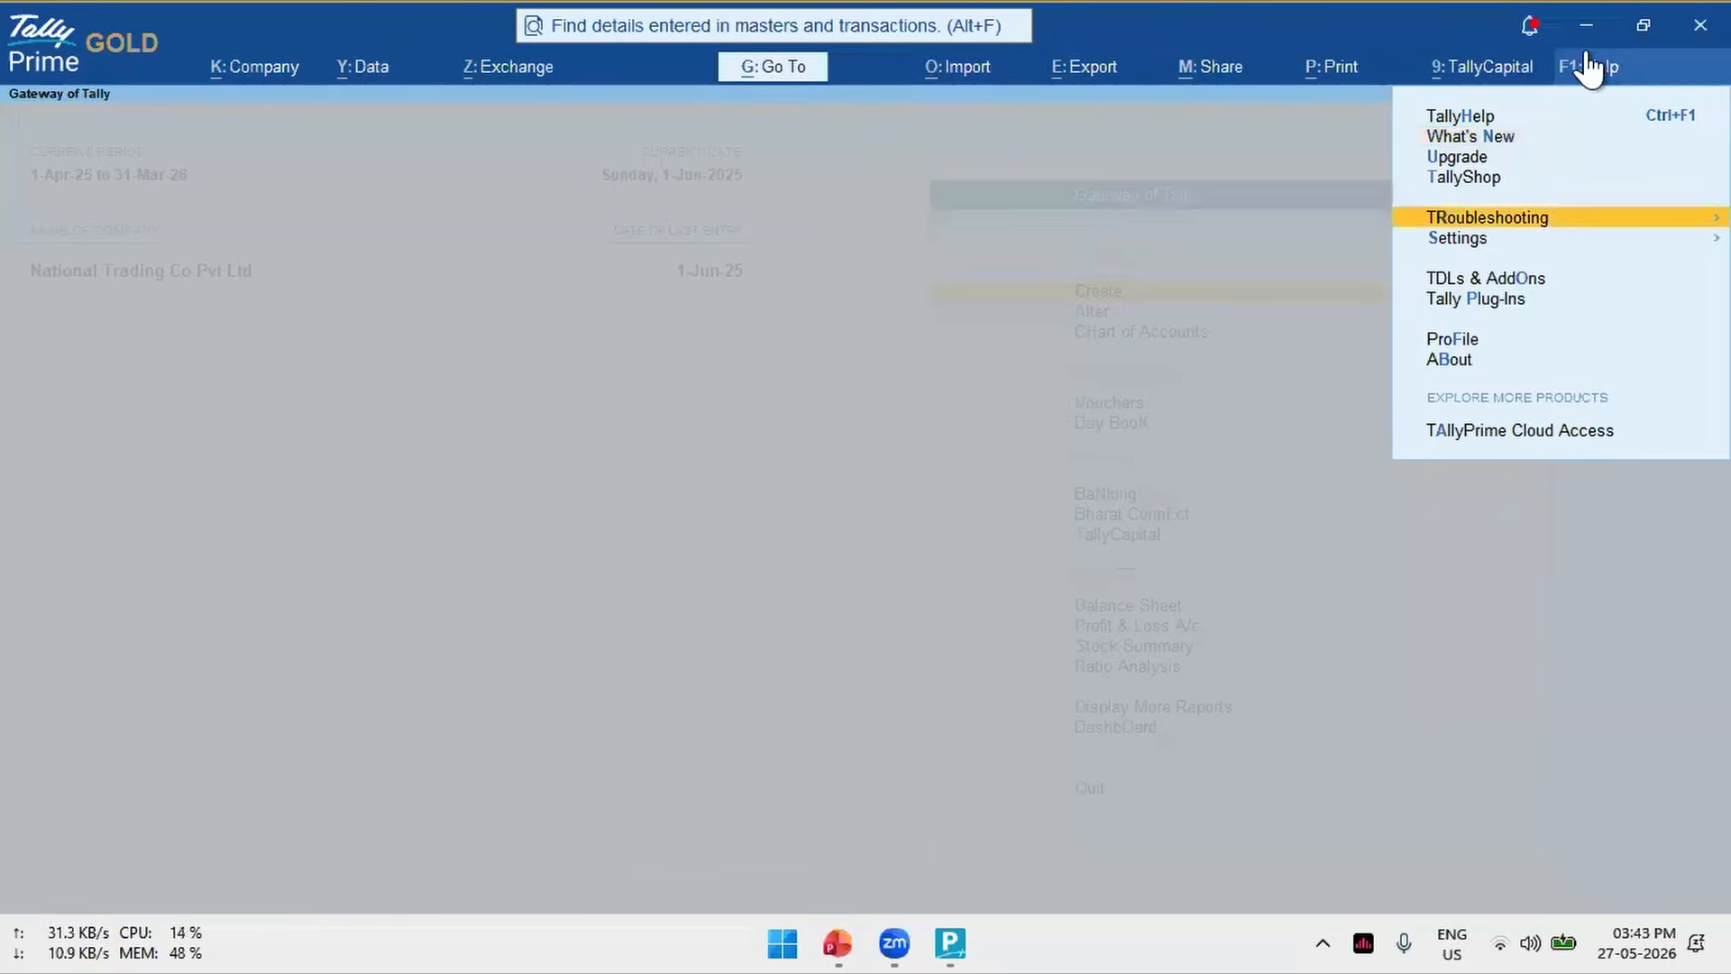
key(Return)
key(Down)
- Choose Reset GST Login and confirm resetting the GST login details and clearing the sessions
key(Down)
key(Down)
key(Down)
key(Down)
key(Down)
key(Down)
key(Down)
key(Down)
key(Down)
key(Down)
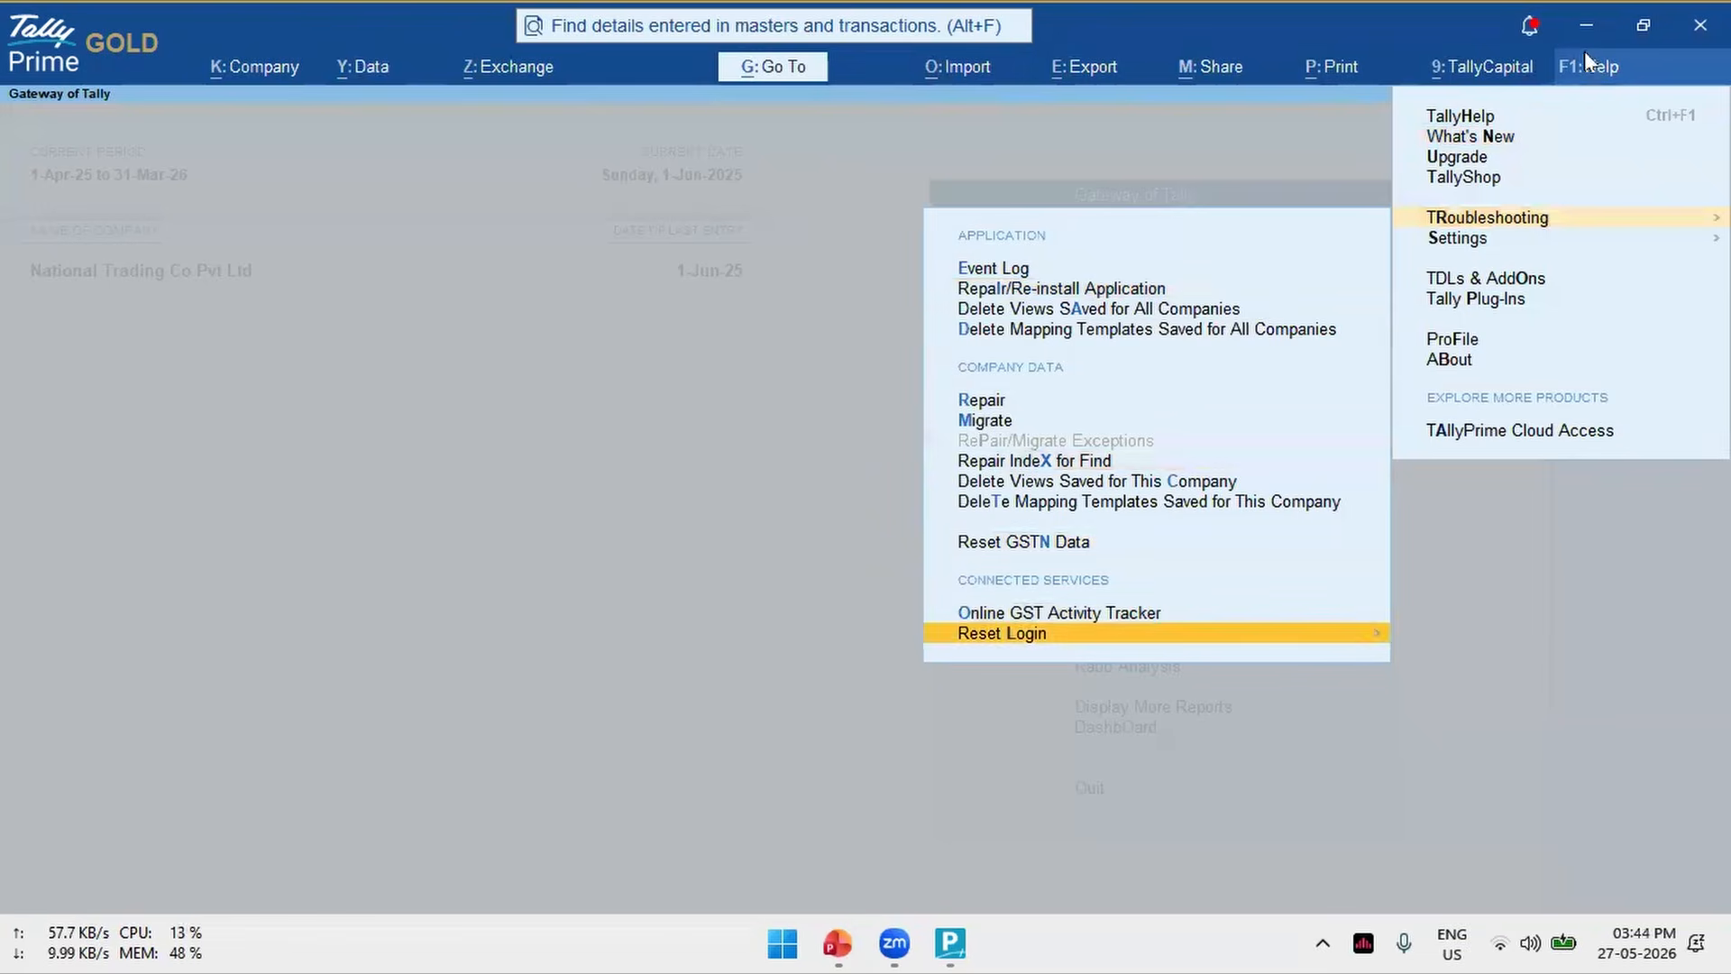
key(Return)
key(Down)
key(Up)
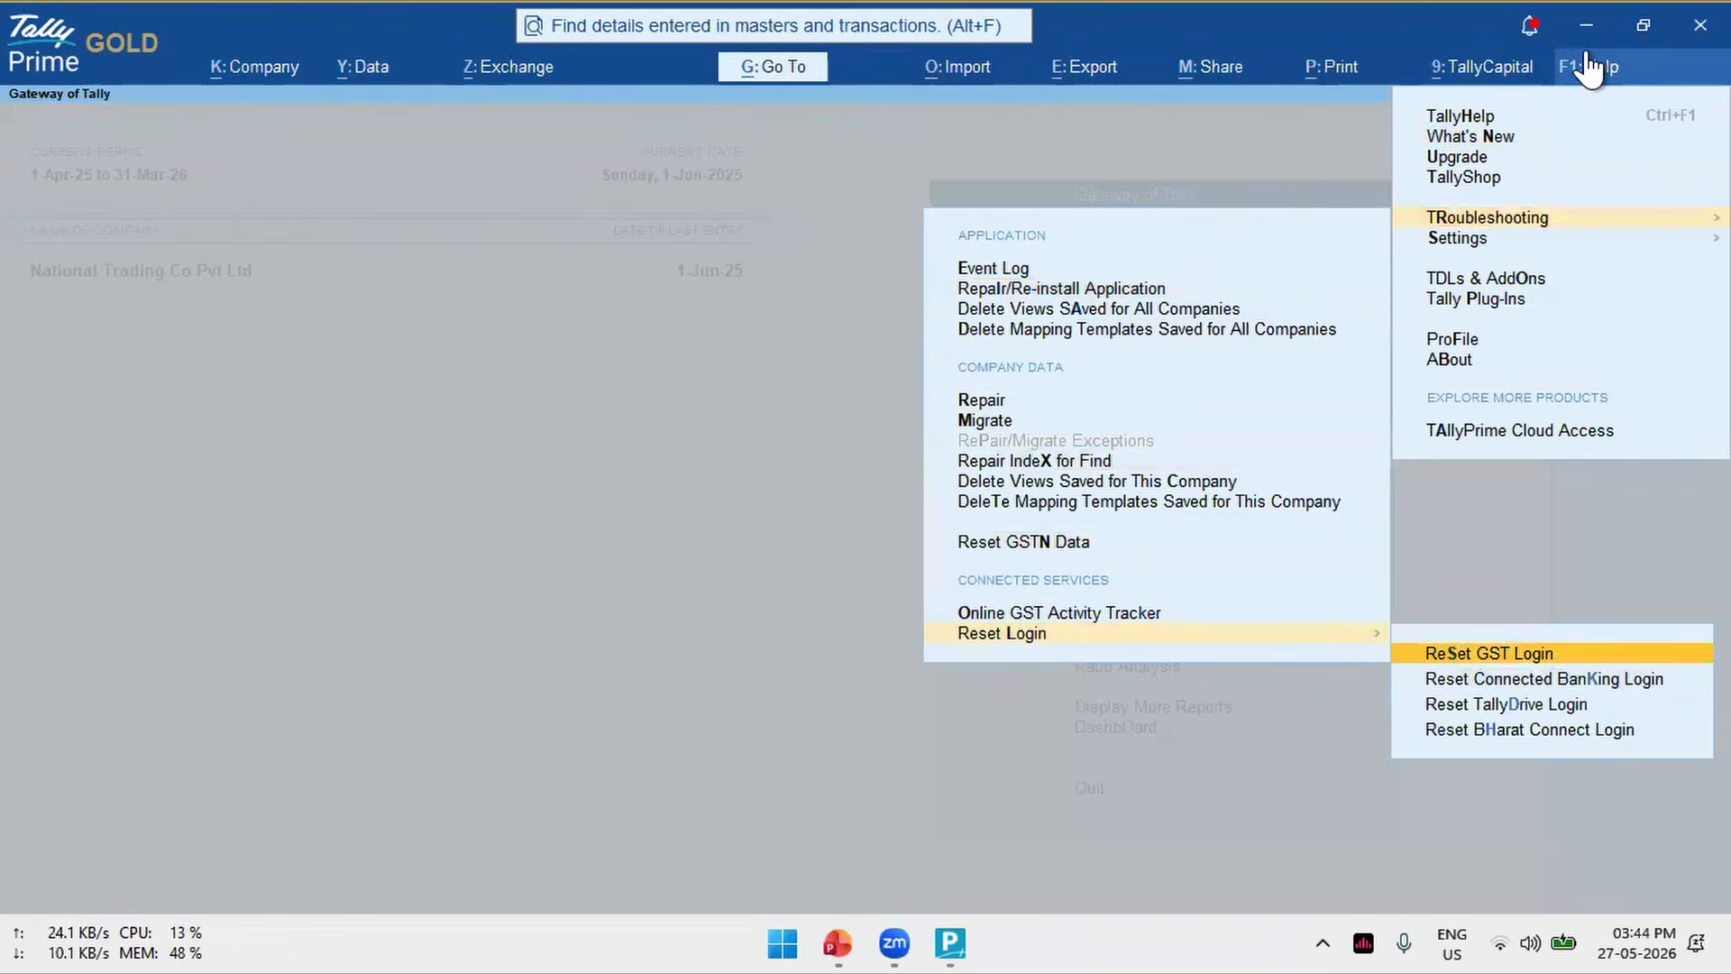
key(Return)
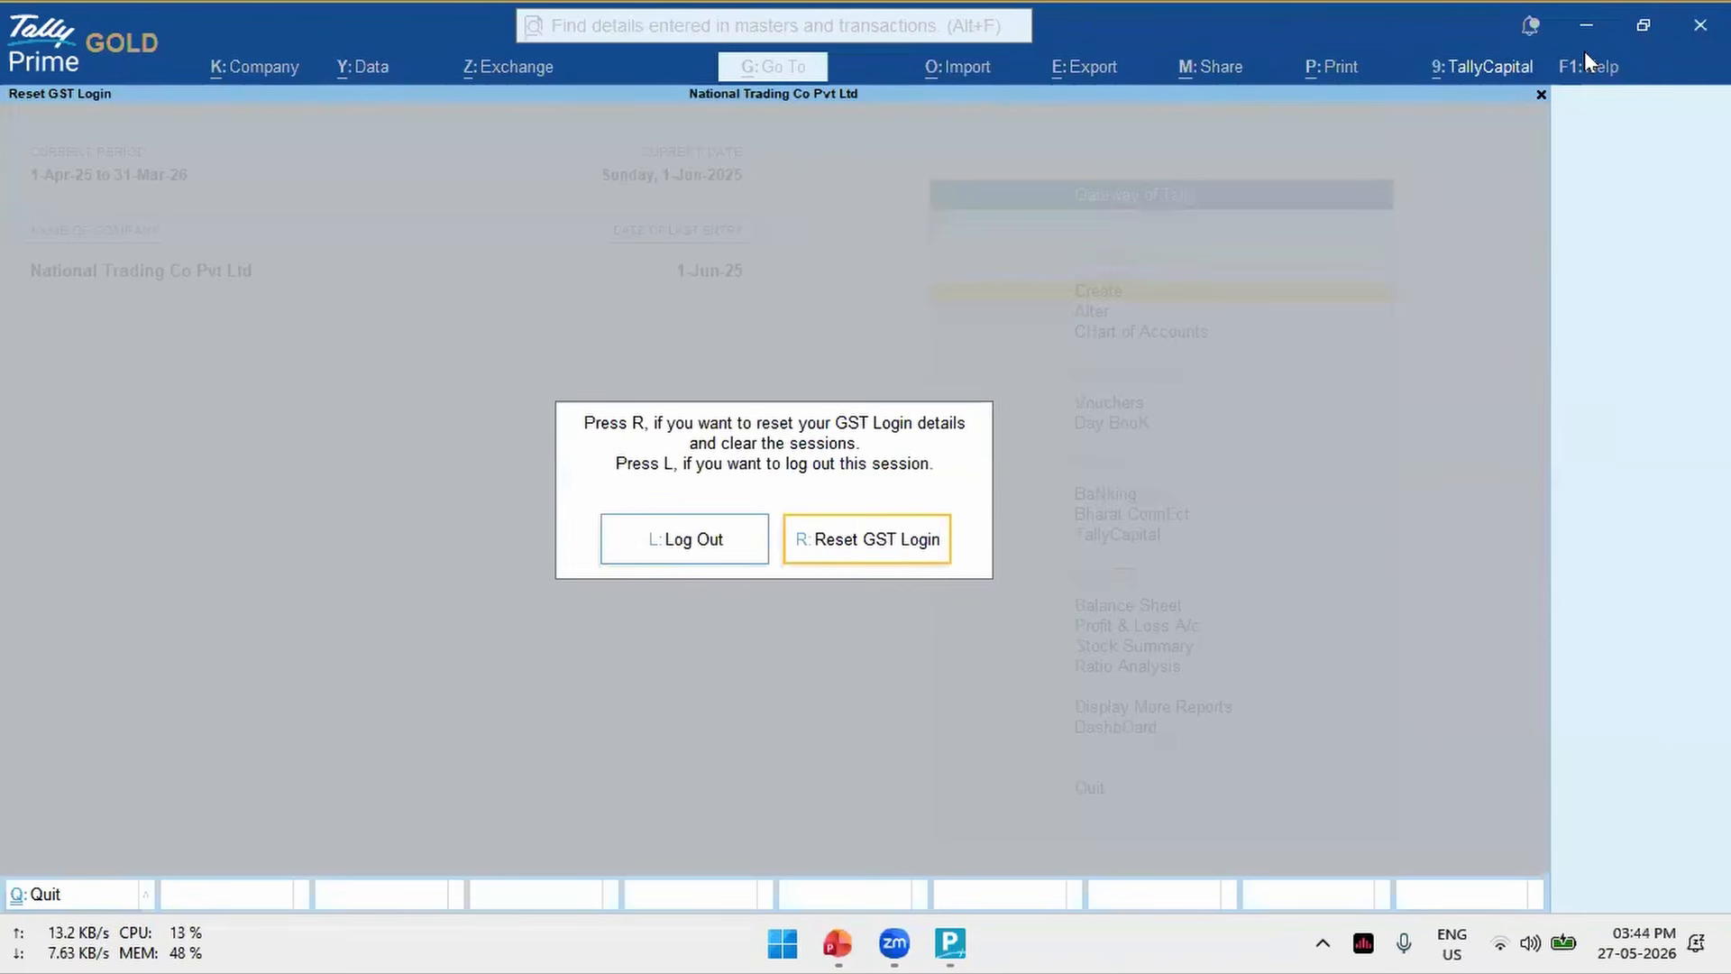
key(Left)
key(Right)
key(Return)
- Start downloading the IMS inward invoices for Karnataka Registration and dismiss the GST login OTP request
key(Return)
key(alt+z)
key(Return)
key(Down)
key(Down)
key(Down)
key(Down)
key(Return)
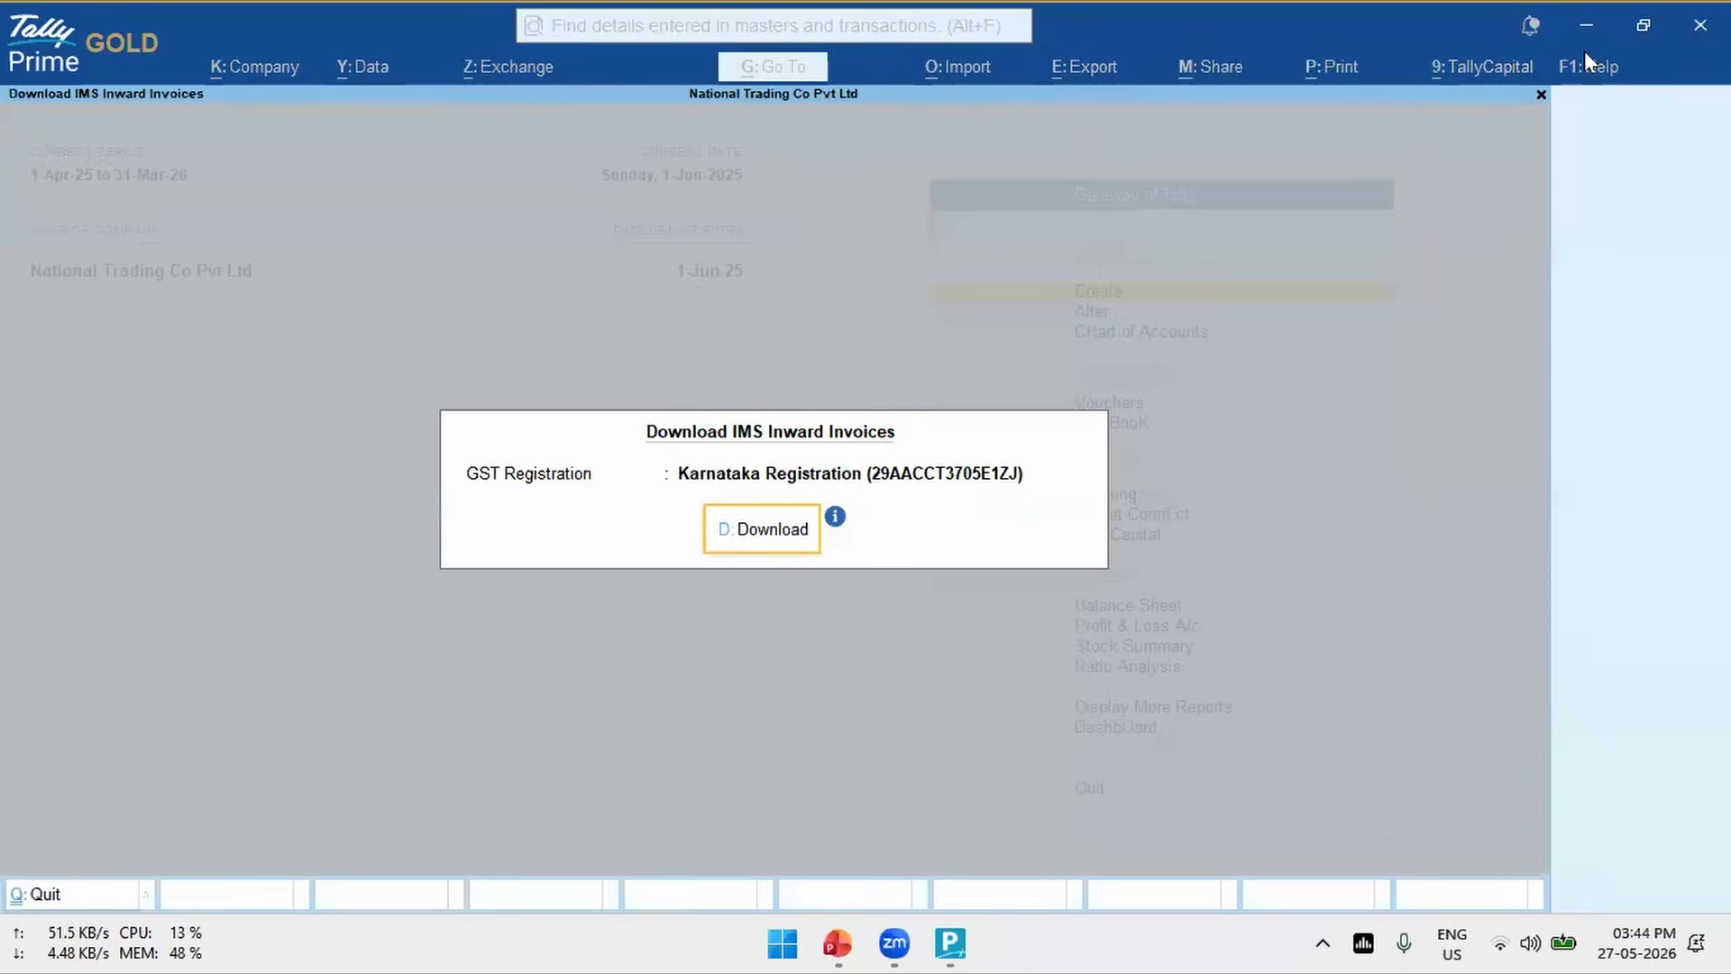
key(Return)
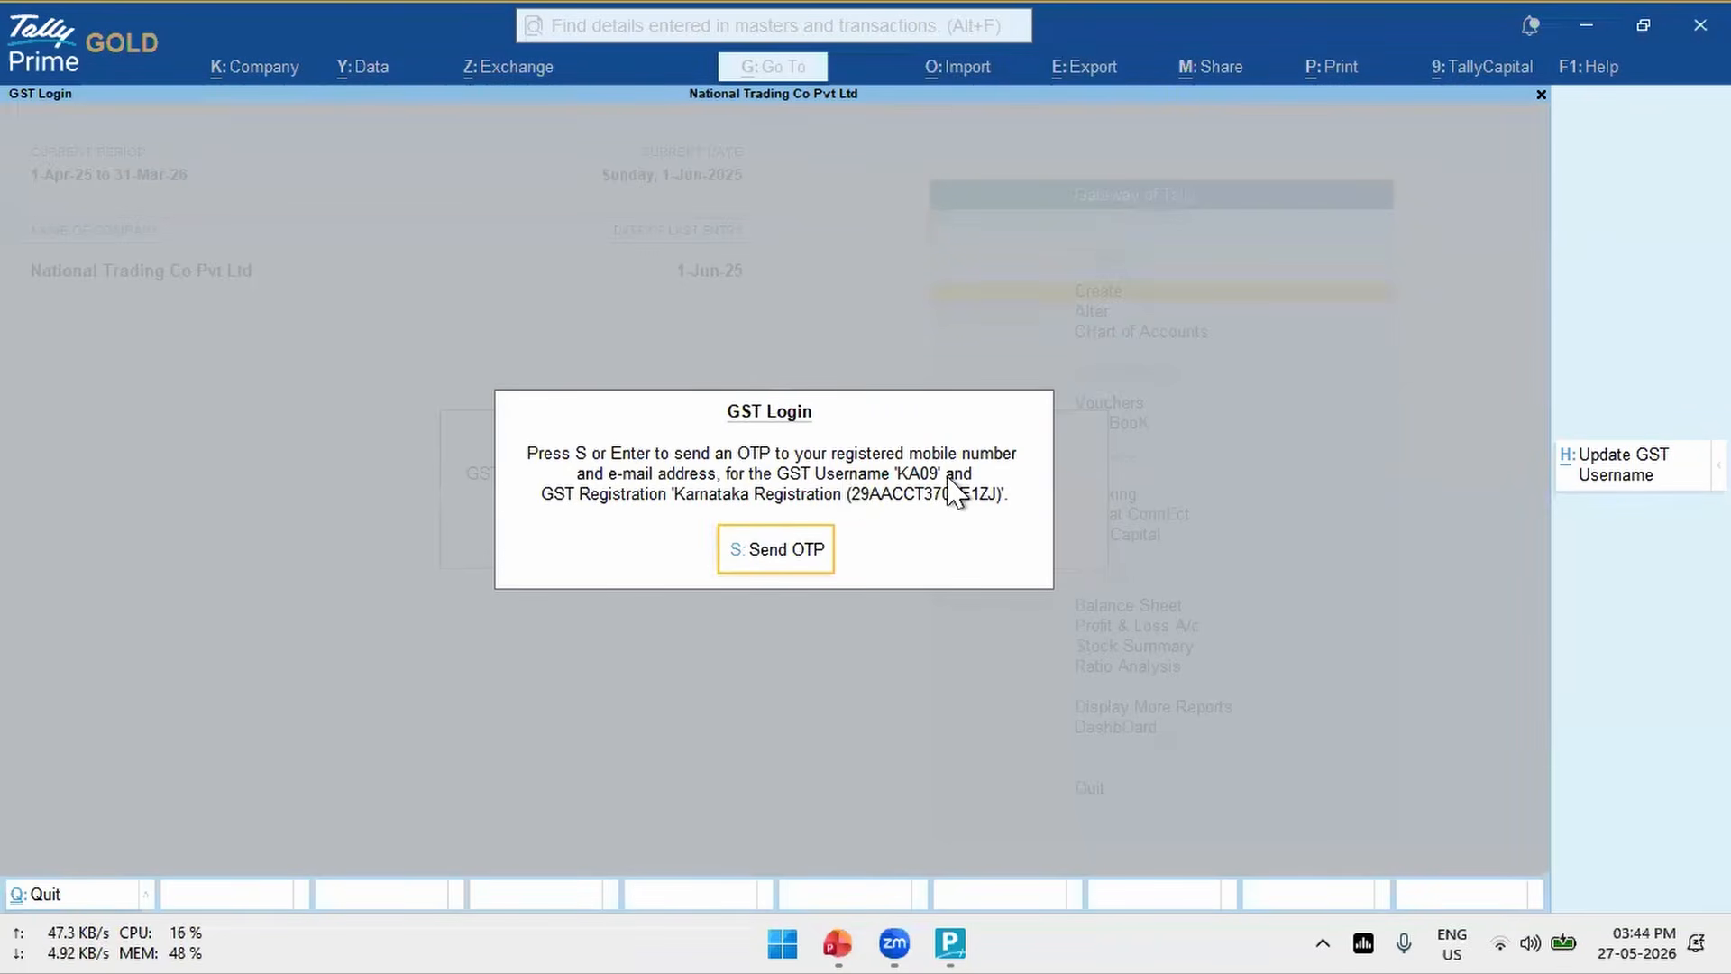
key(Escape)
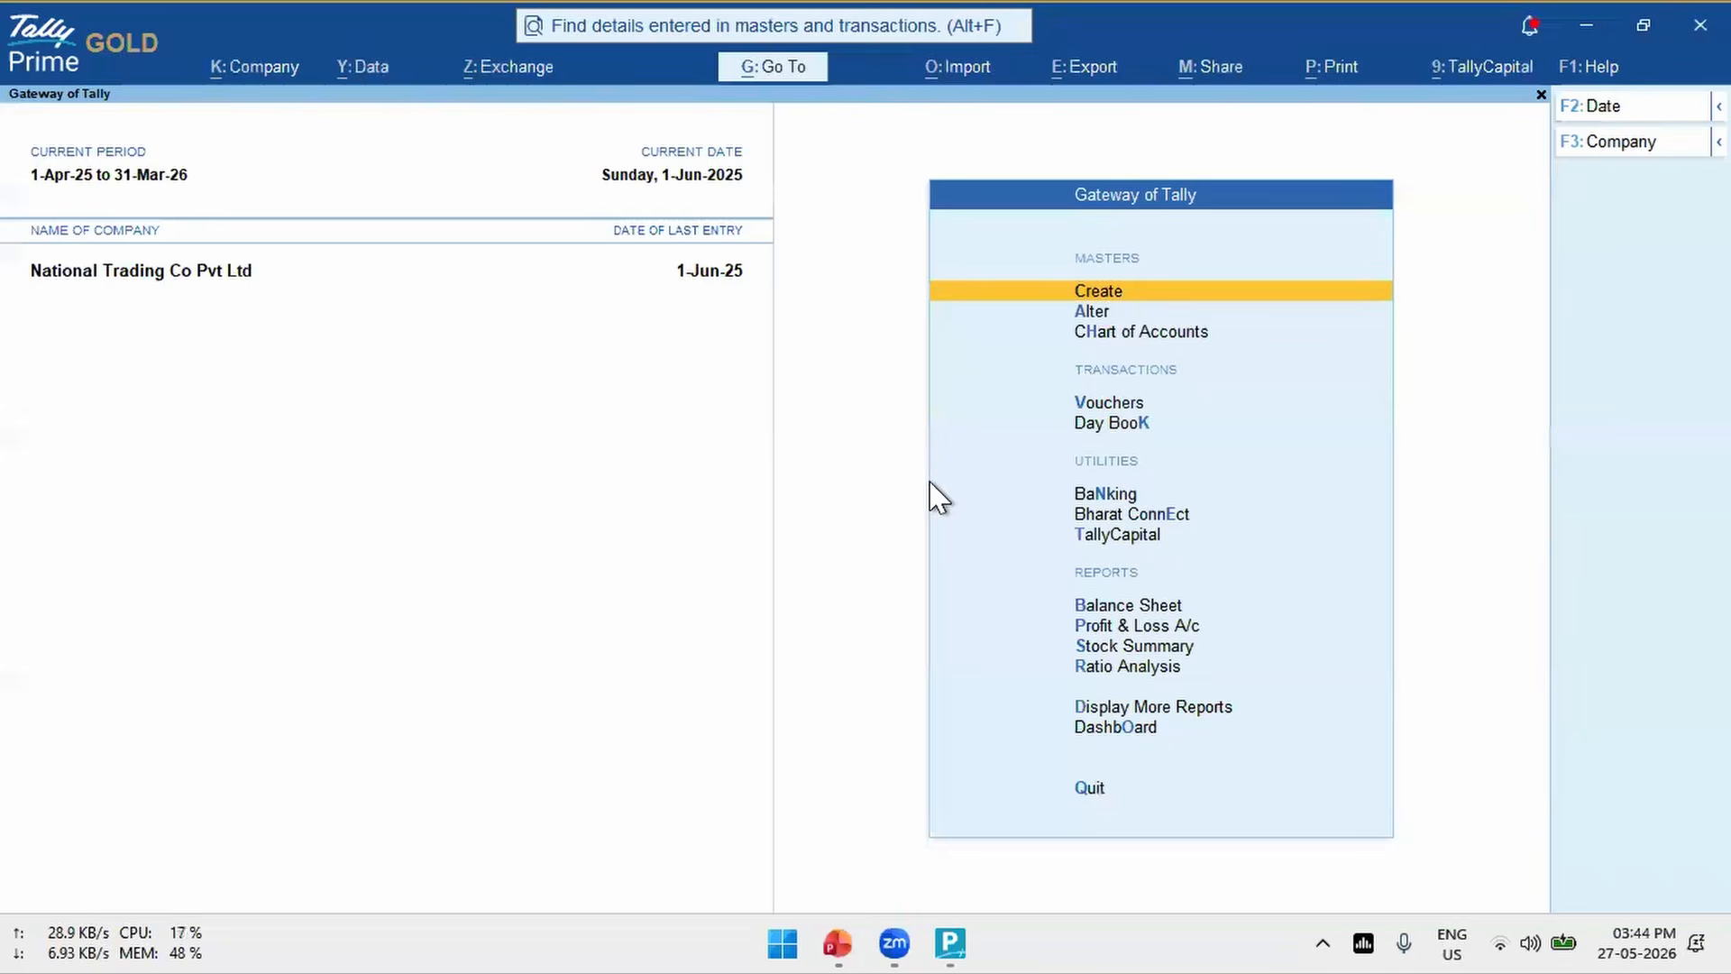
- Examine the connected GST username in the company's GST registration details, then quit the company features without changing anything
key(F11)
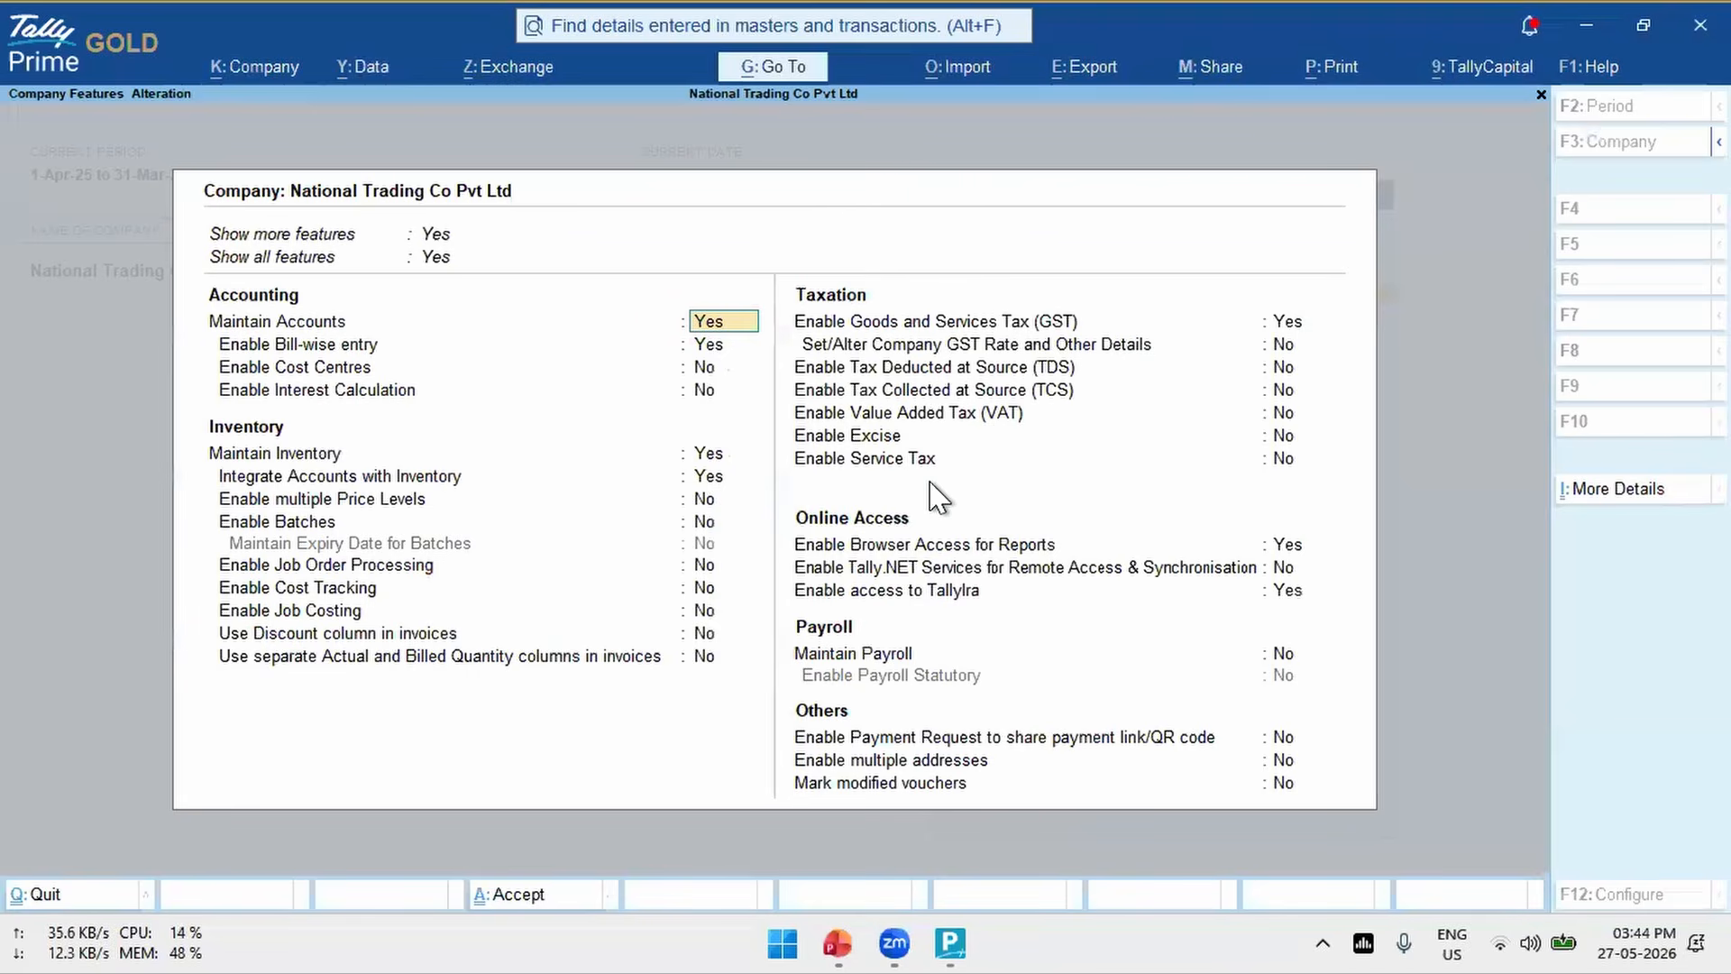
click(1274, 323)
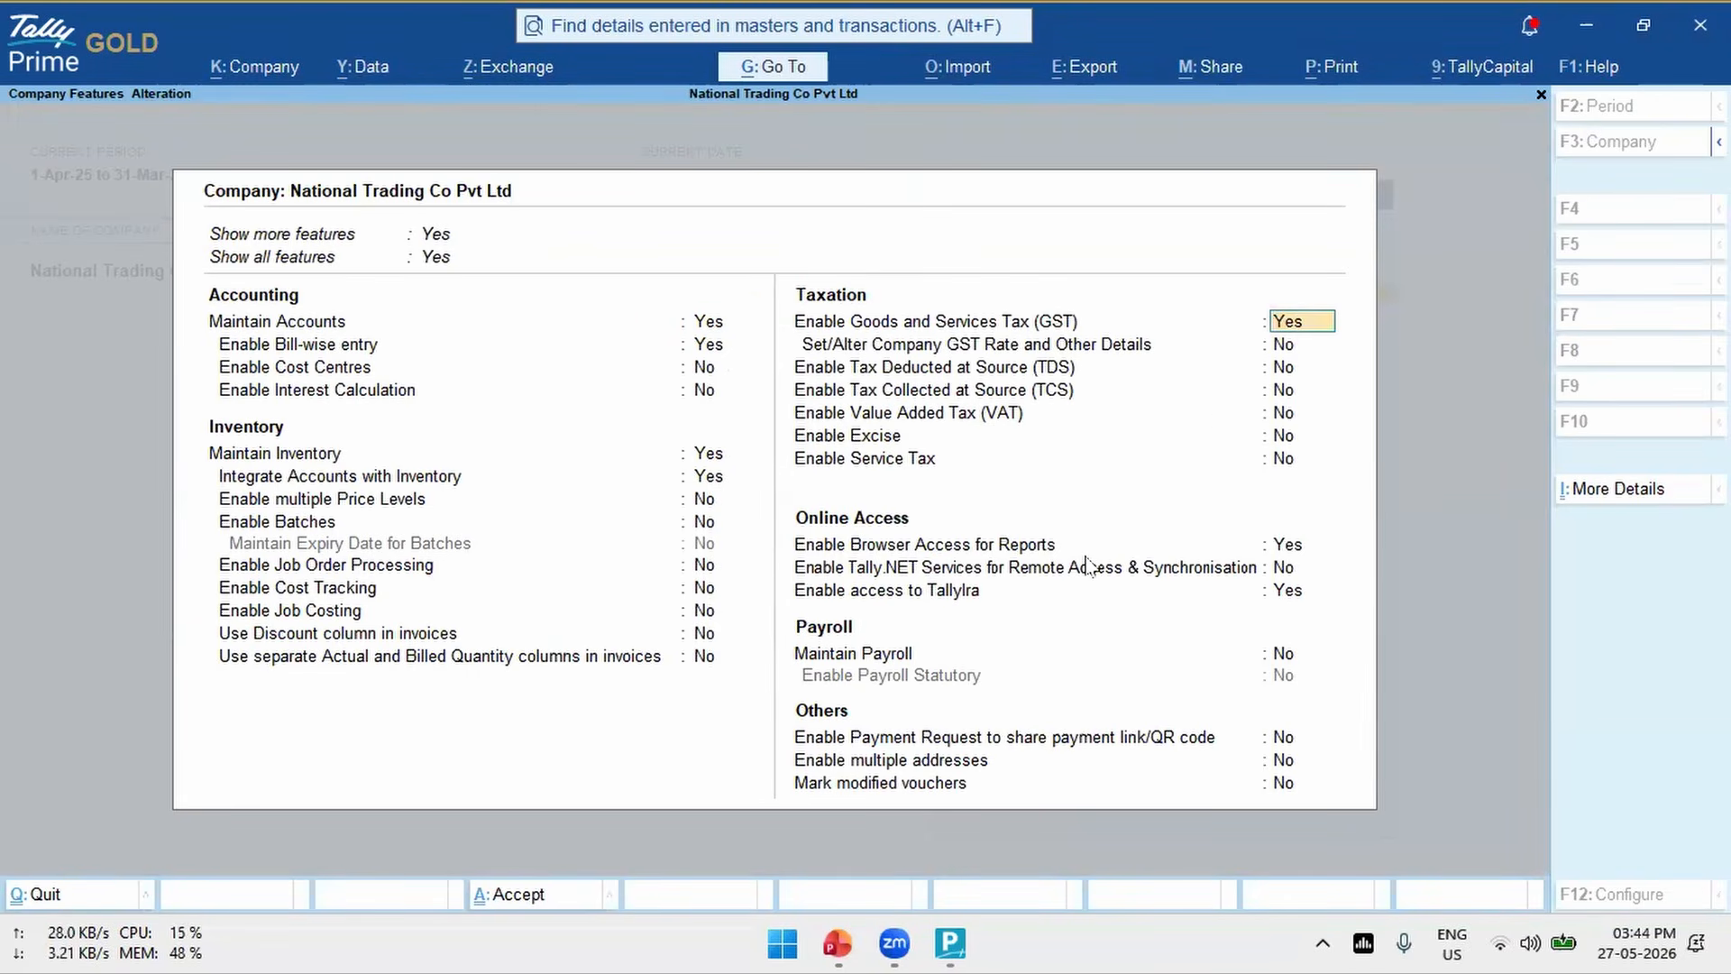
key(Return)
key(Return)
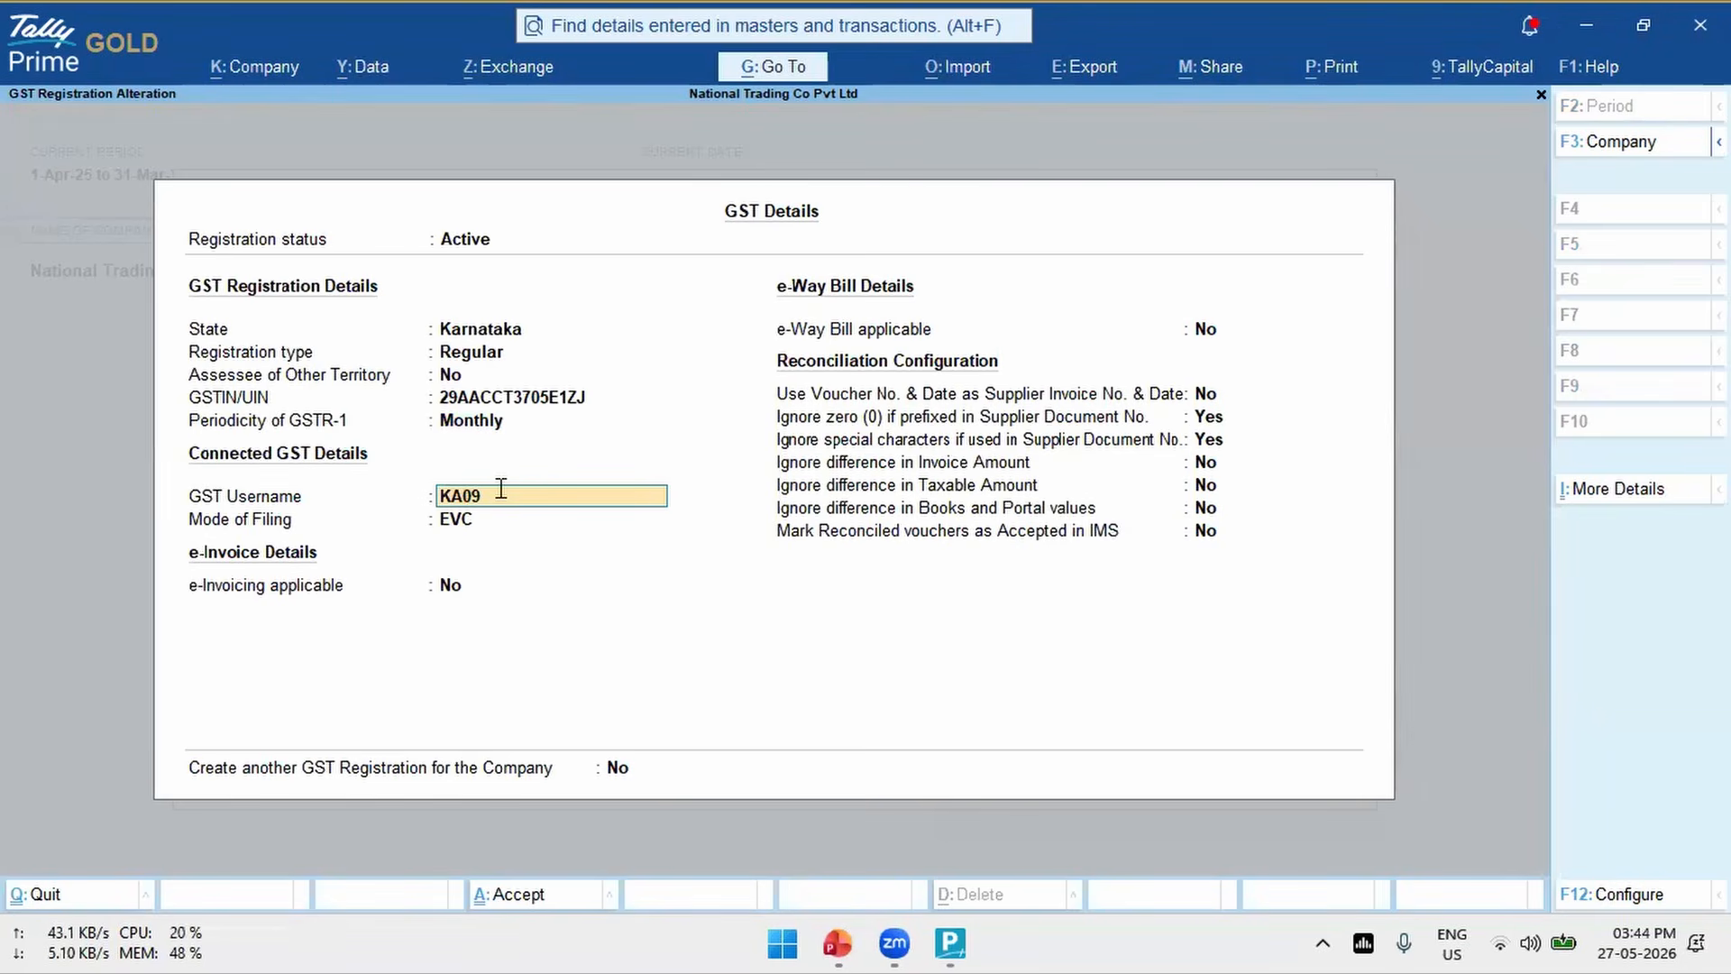
click(442, 497)
key(Escape)
key(Escape)
key(y)
key(Escape)
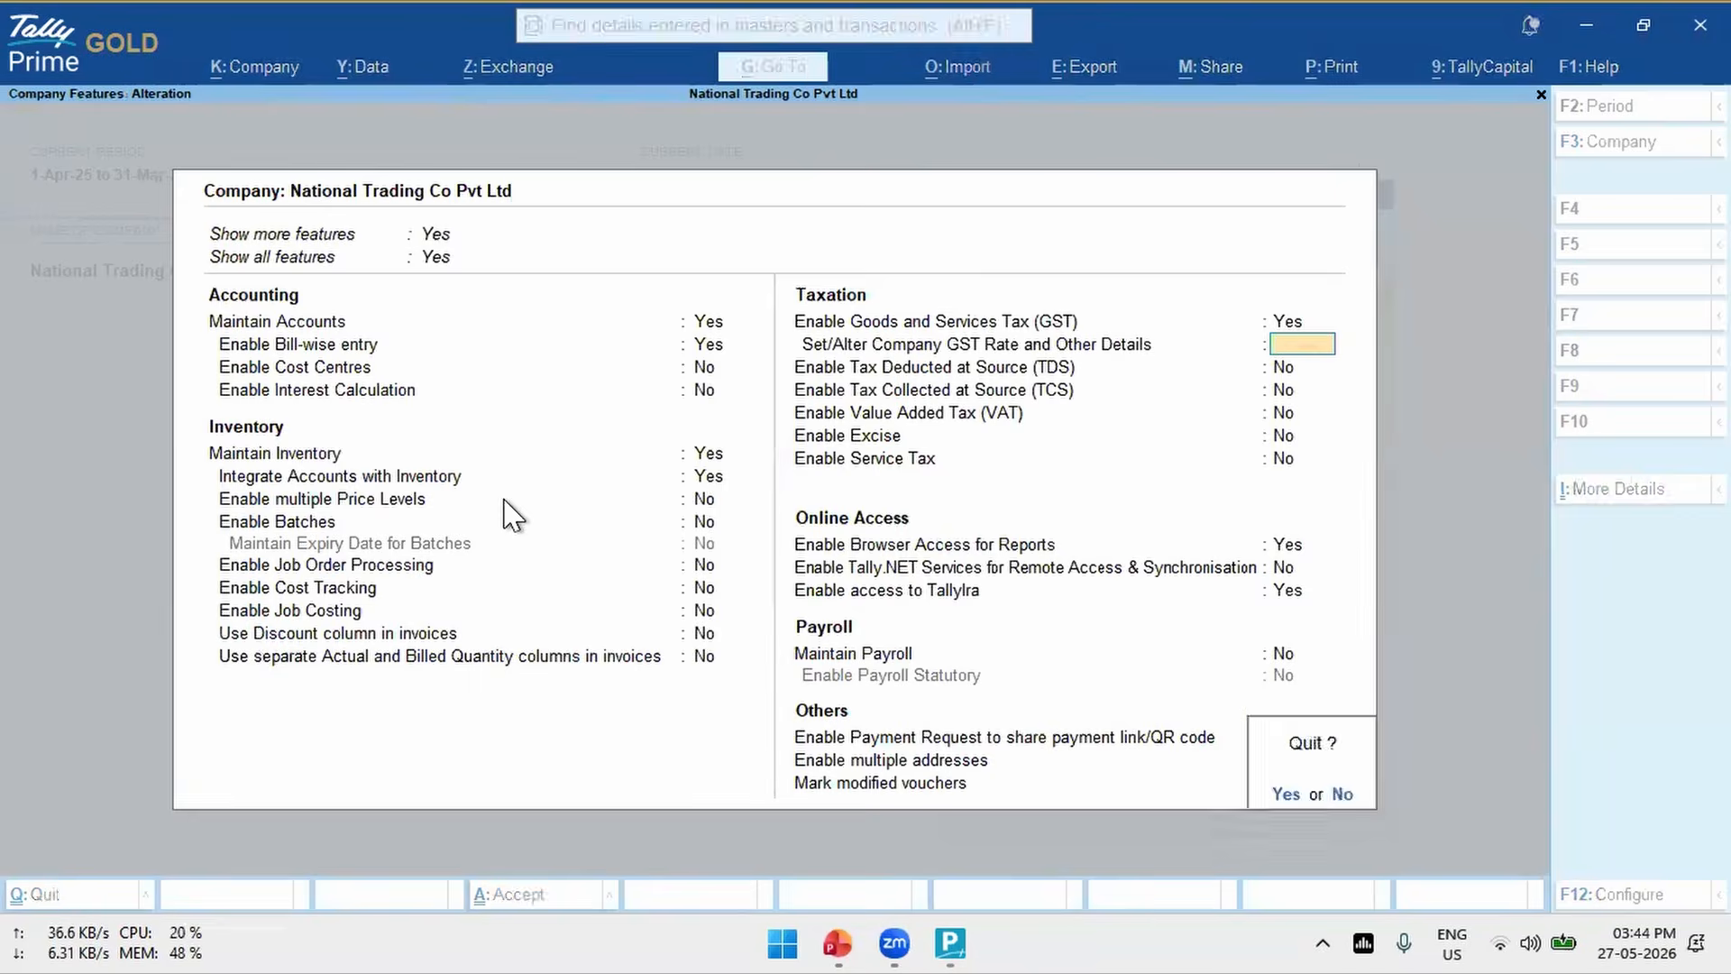
key(y)
- Download the IMS inward invoices for Karnataka Registration, requesting the GST login OTP and entering the received code
key(alt+z)
key(Return)
key(Down)
key(Down)
key(Down)
key(Return)
key(Return)
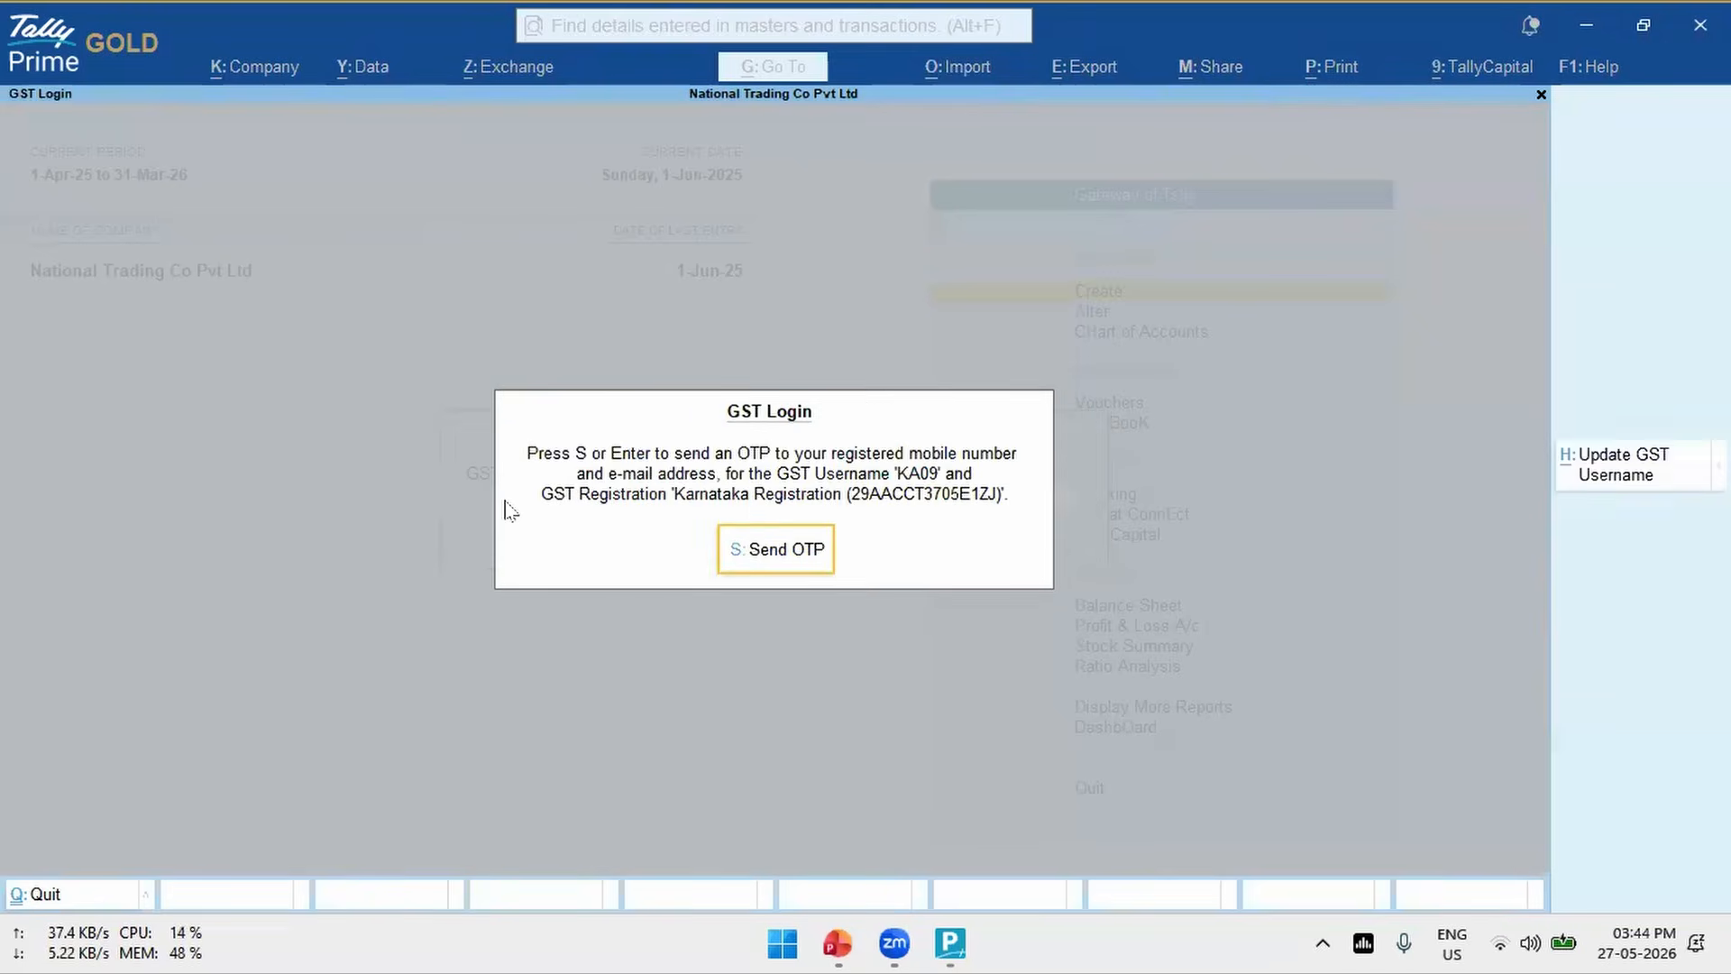
click(791, 563)
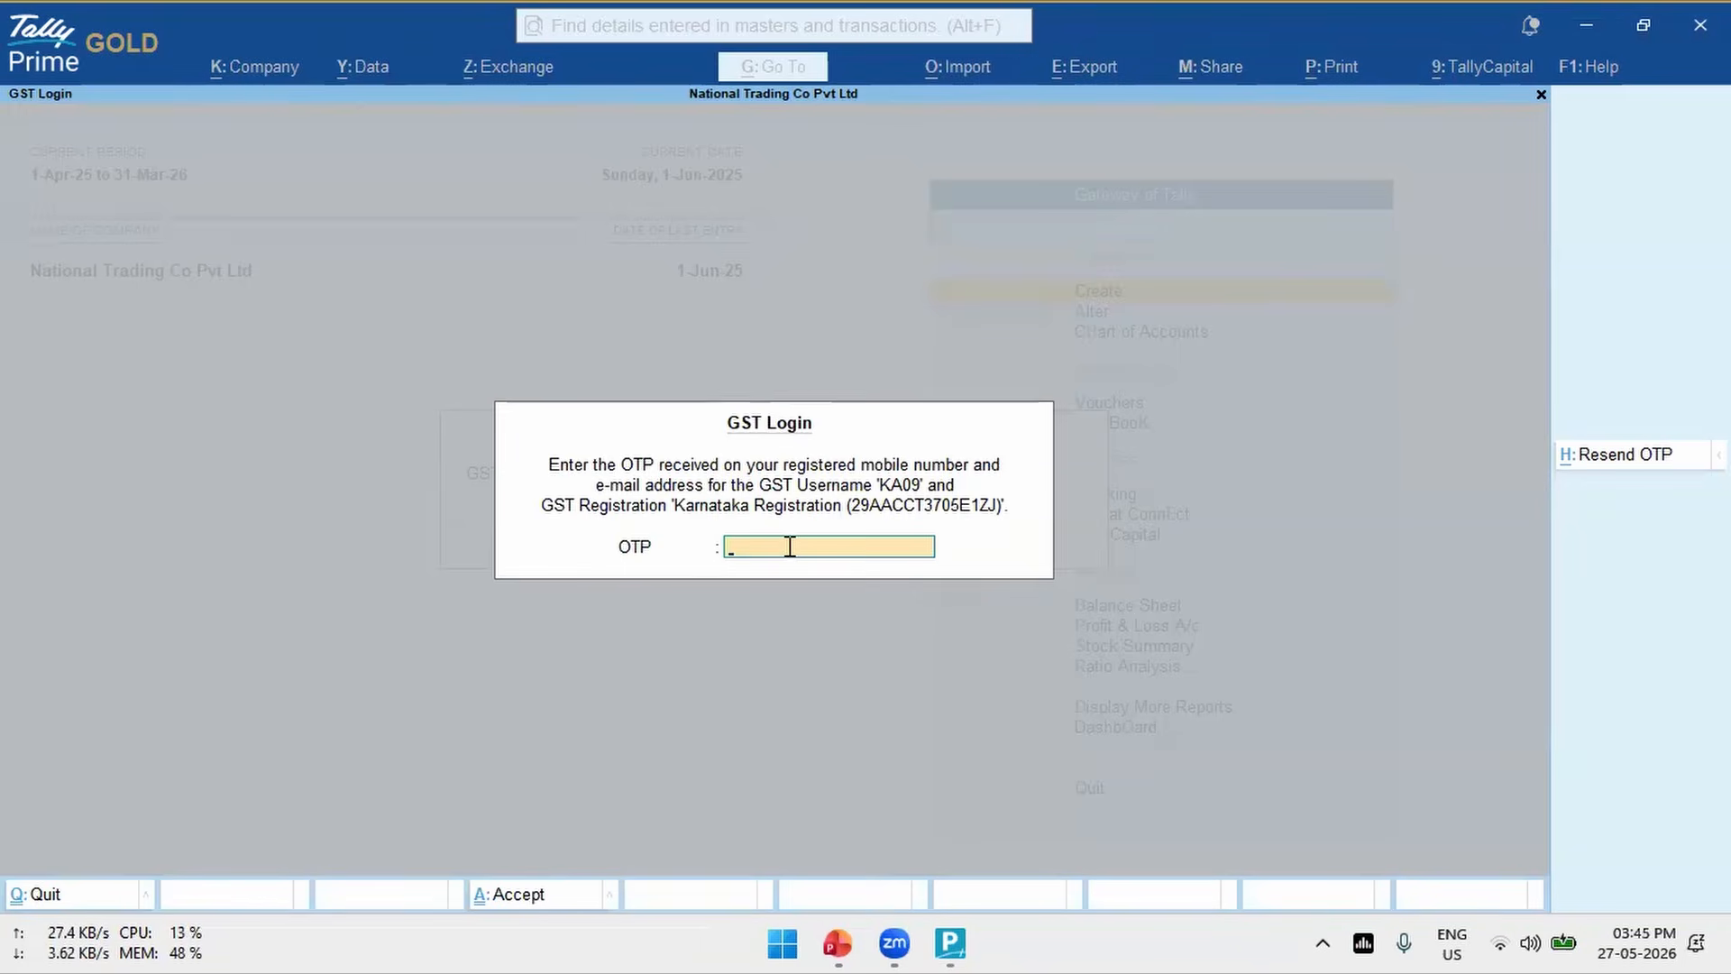
key(Return)
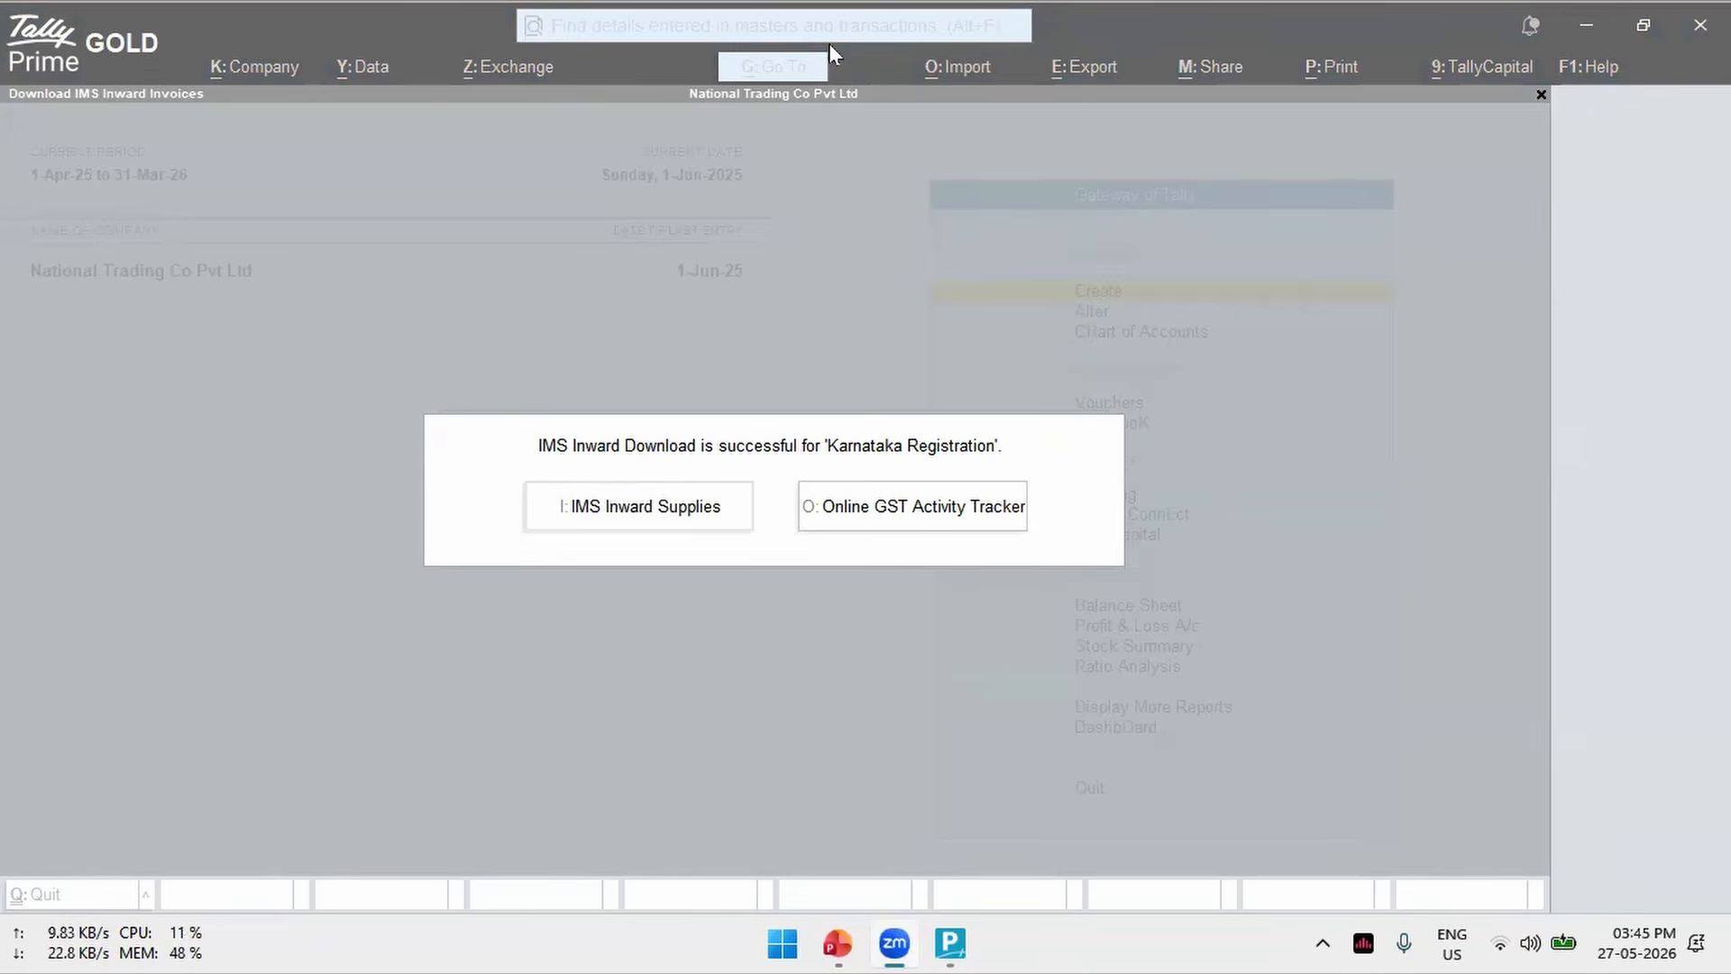
click(495, 658)
click(948, 139)
click(316, 350)
click(401, 455)
- Open Reset GSTN Data for National Trading Co Pvt Ltd from the troubleshooting options
key(F1)
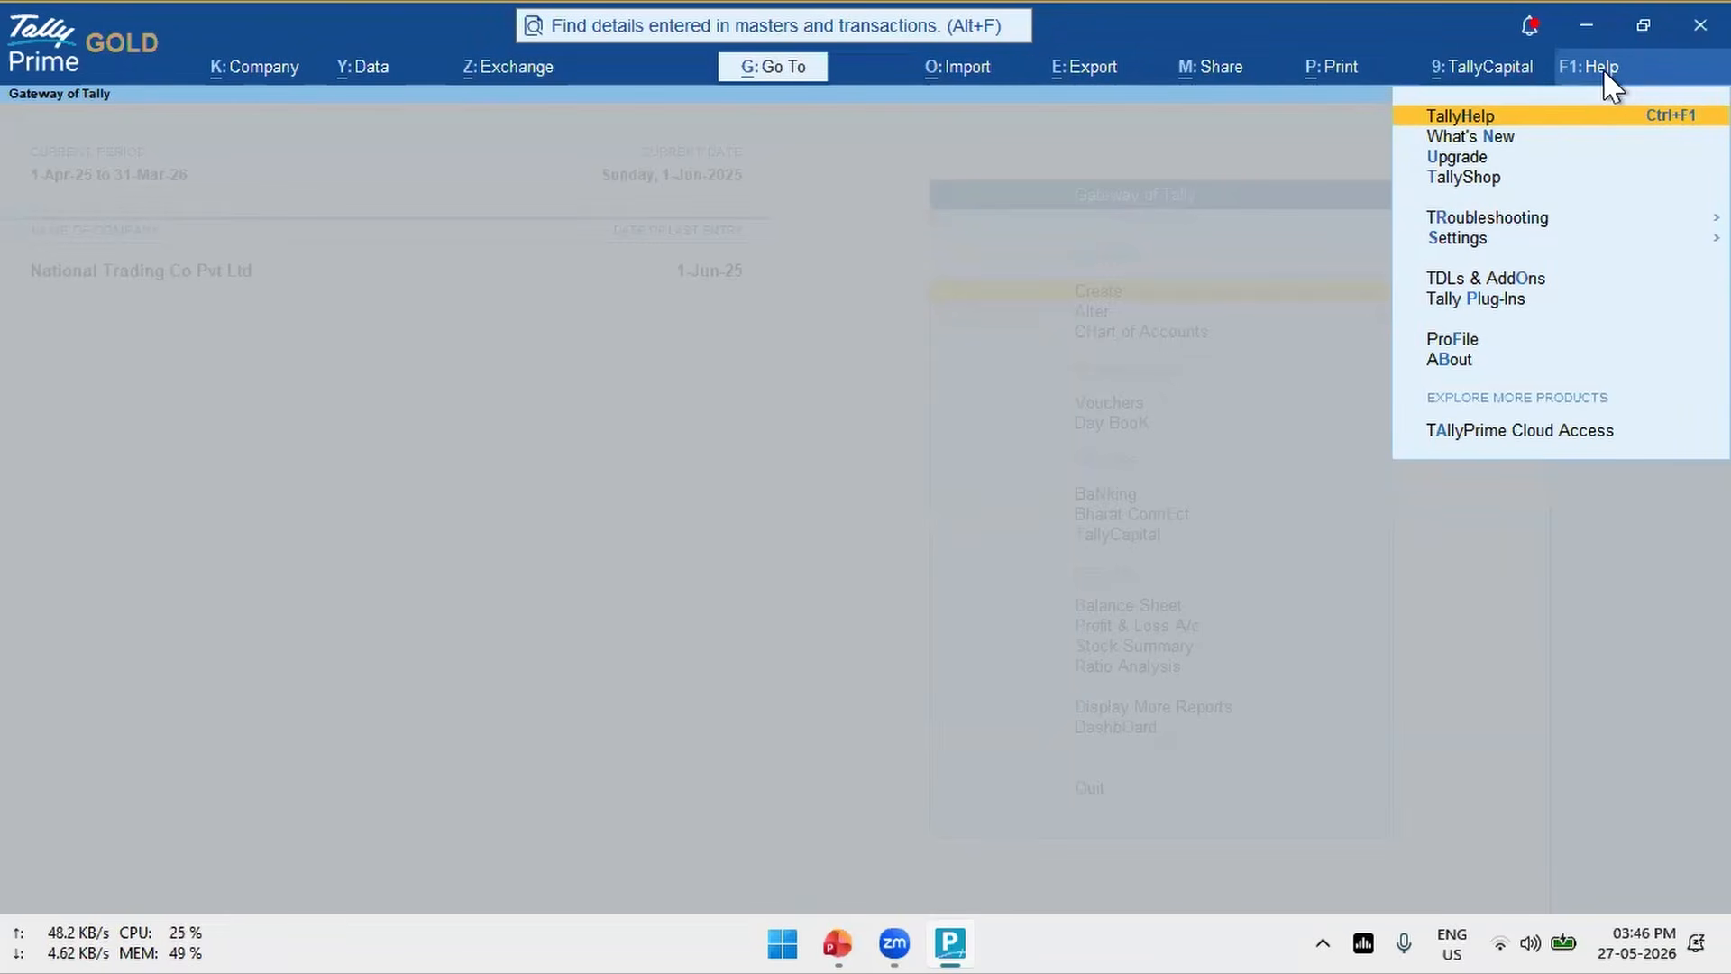
key(Down)
key(Down)
key(Down)
key(Down)
key(Return)
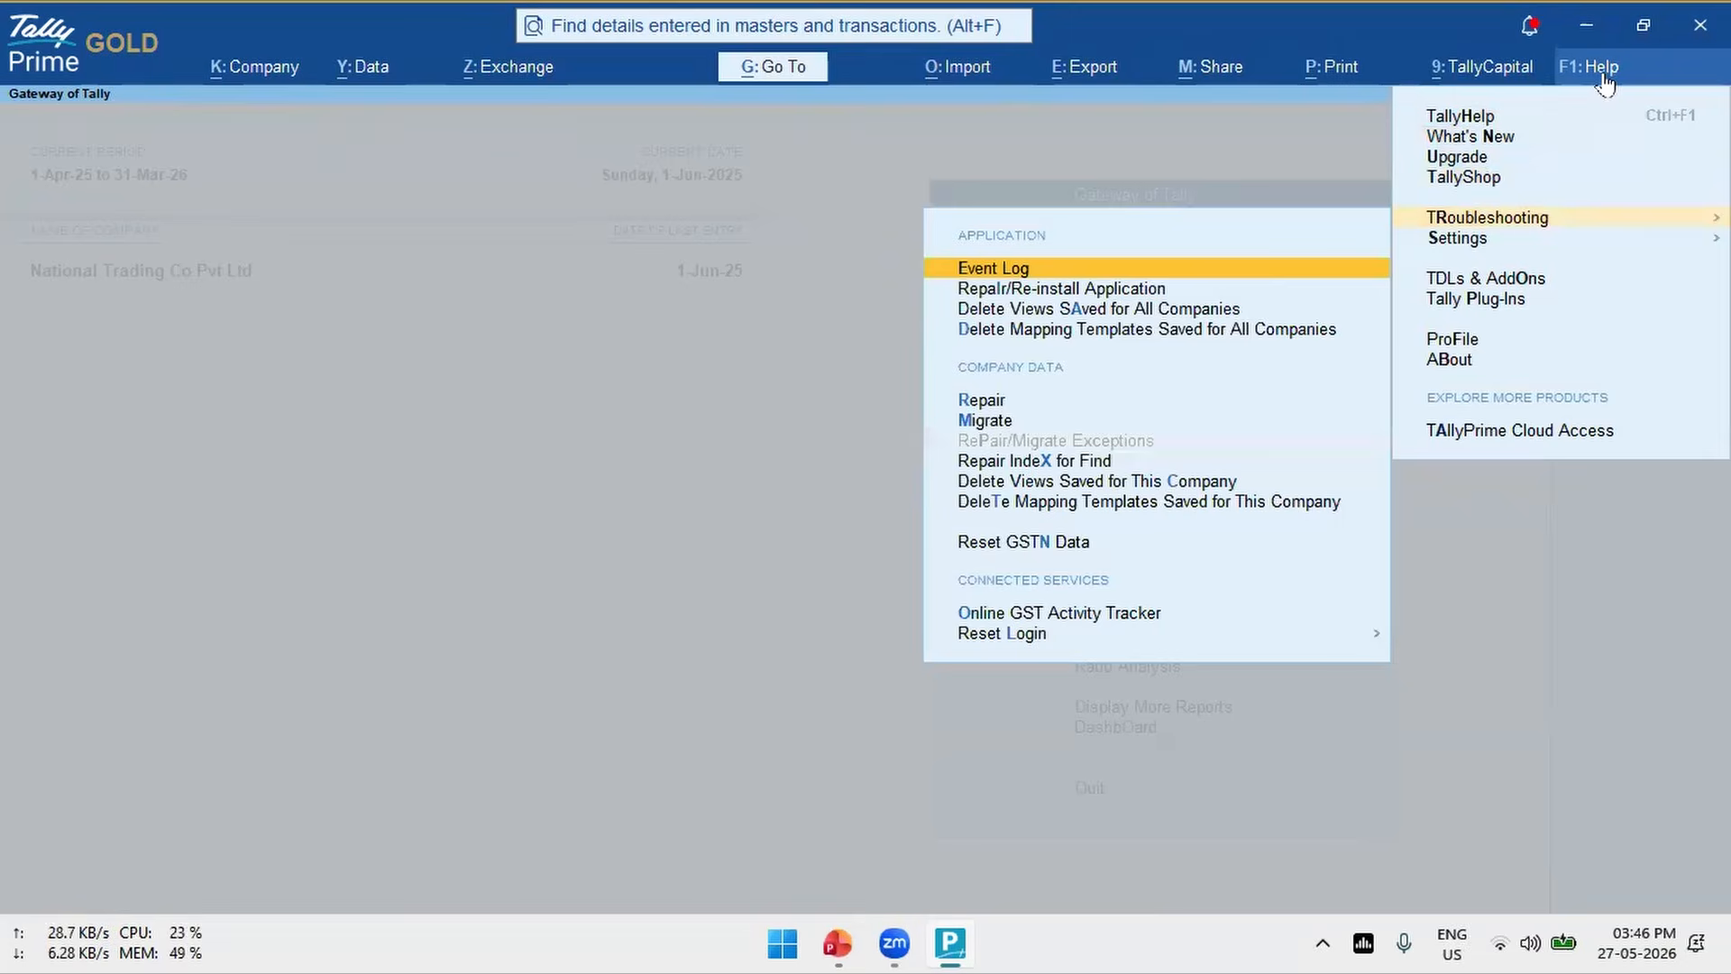
key(Down)
key(Down)
key(Down)
key(Down)
key(Down)
key(Down)
key(Down)
key(Down)
key(Down)
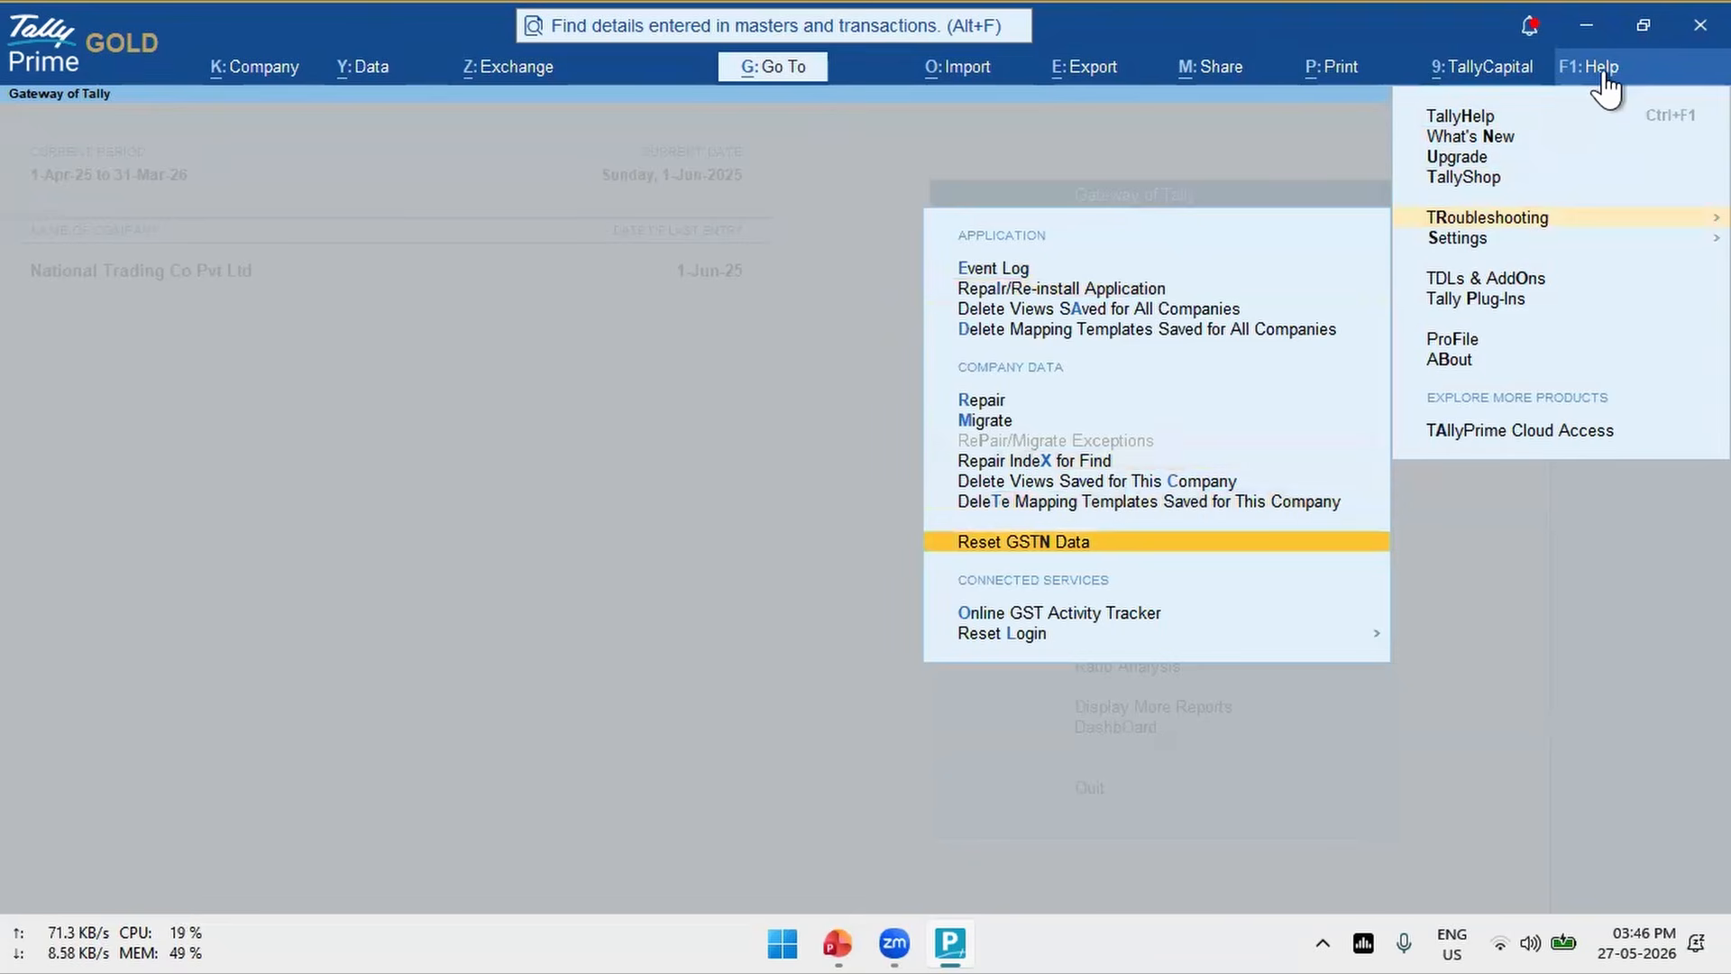
click(1049, 543)
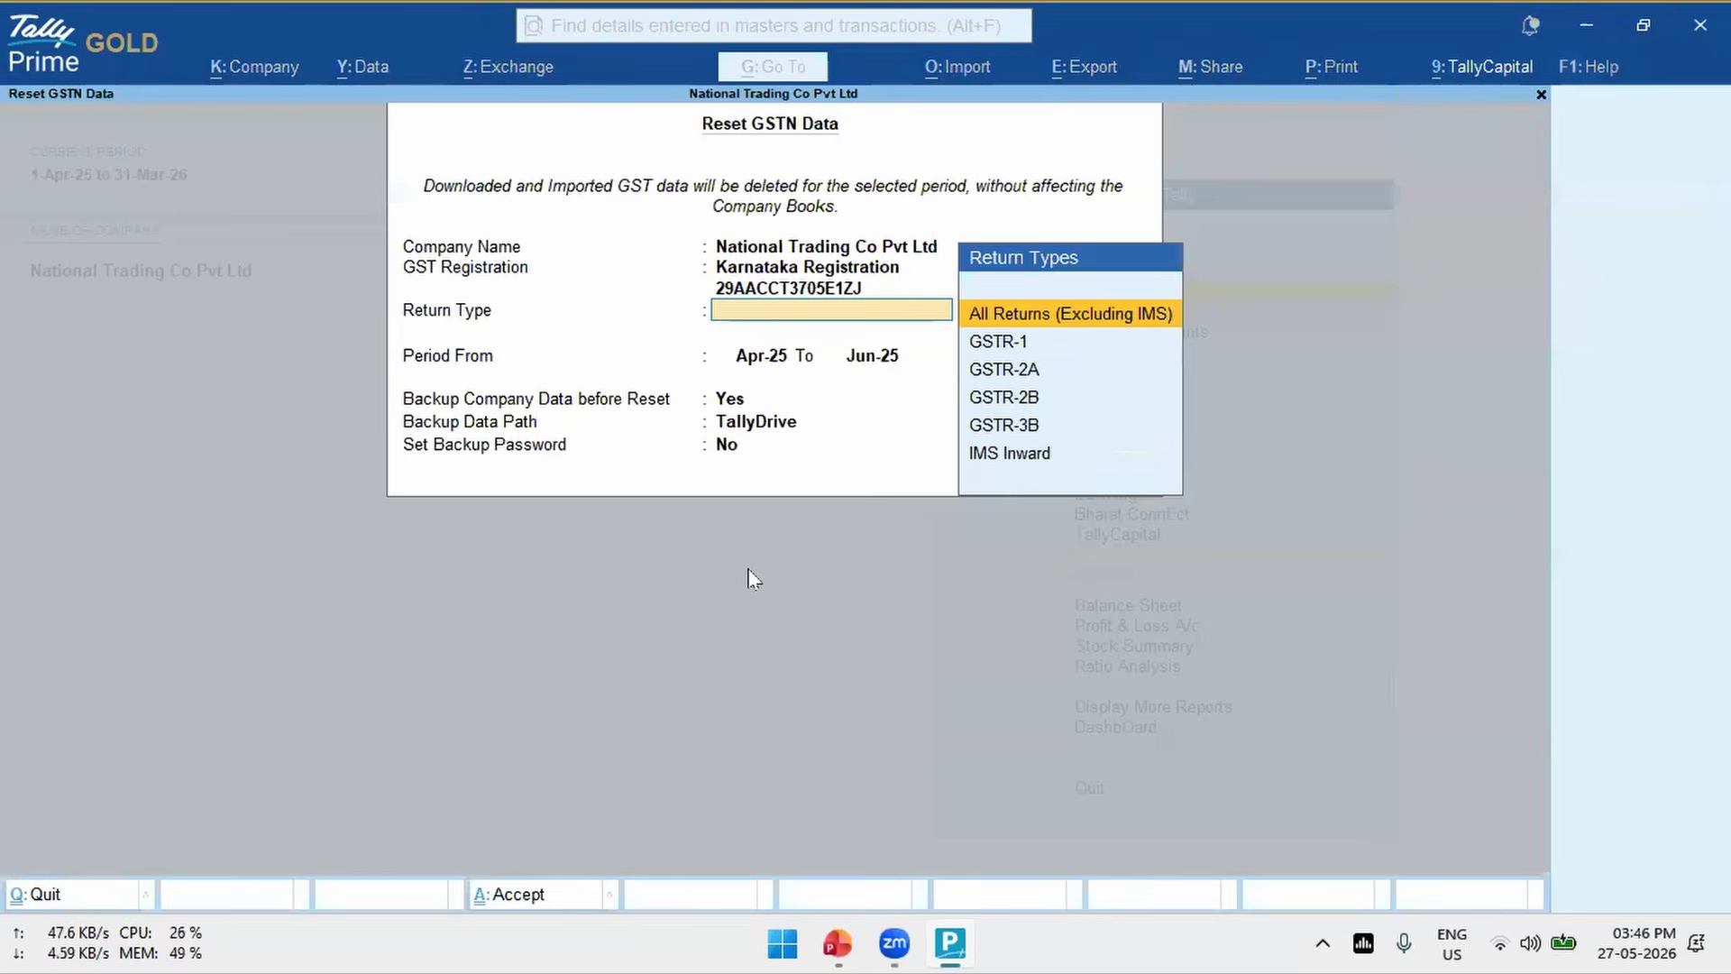
- Look through the return types for the GSTN data reset and choose IMS Inward
key(Down)
key(Down)
key(Down)
key(Down)
key(Down)
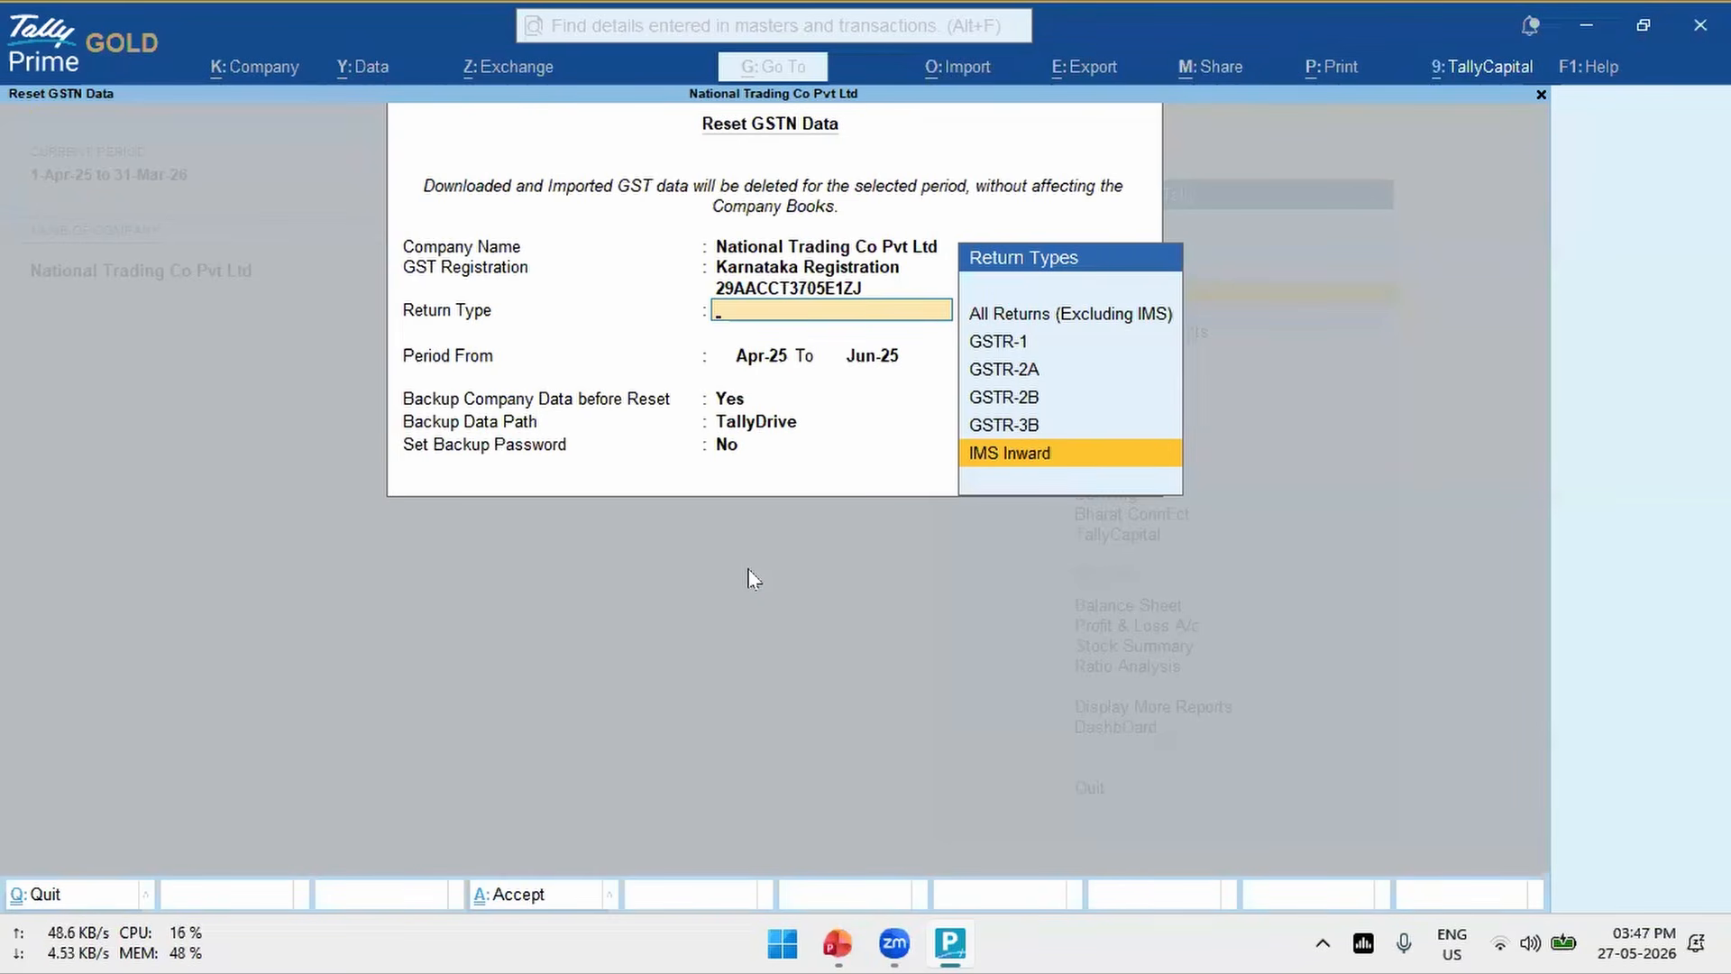
key(Up)
key(Up)
key(Up)
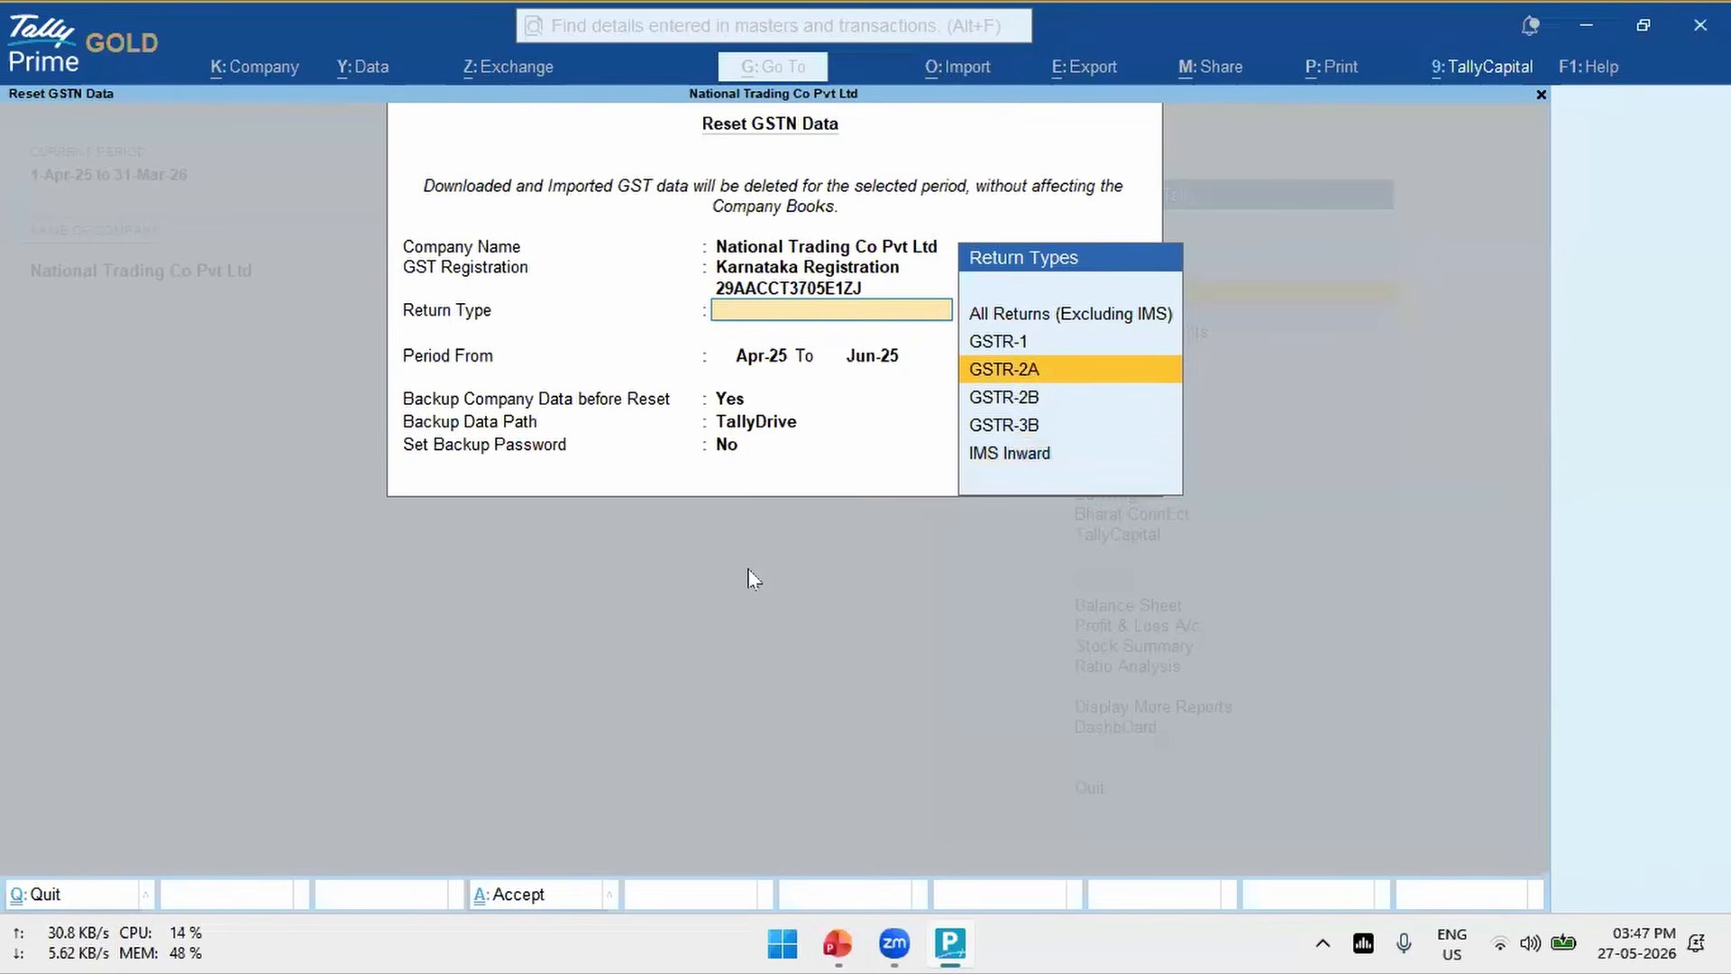
key(Down)
key(Down)
key(Down)
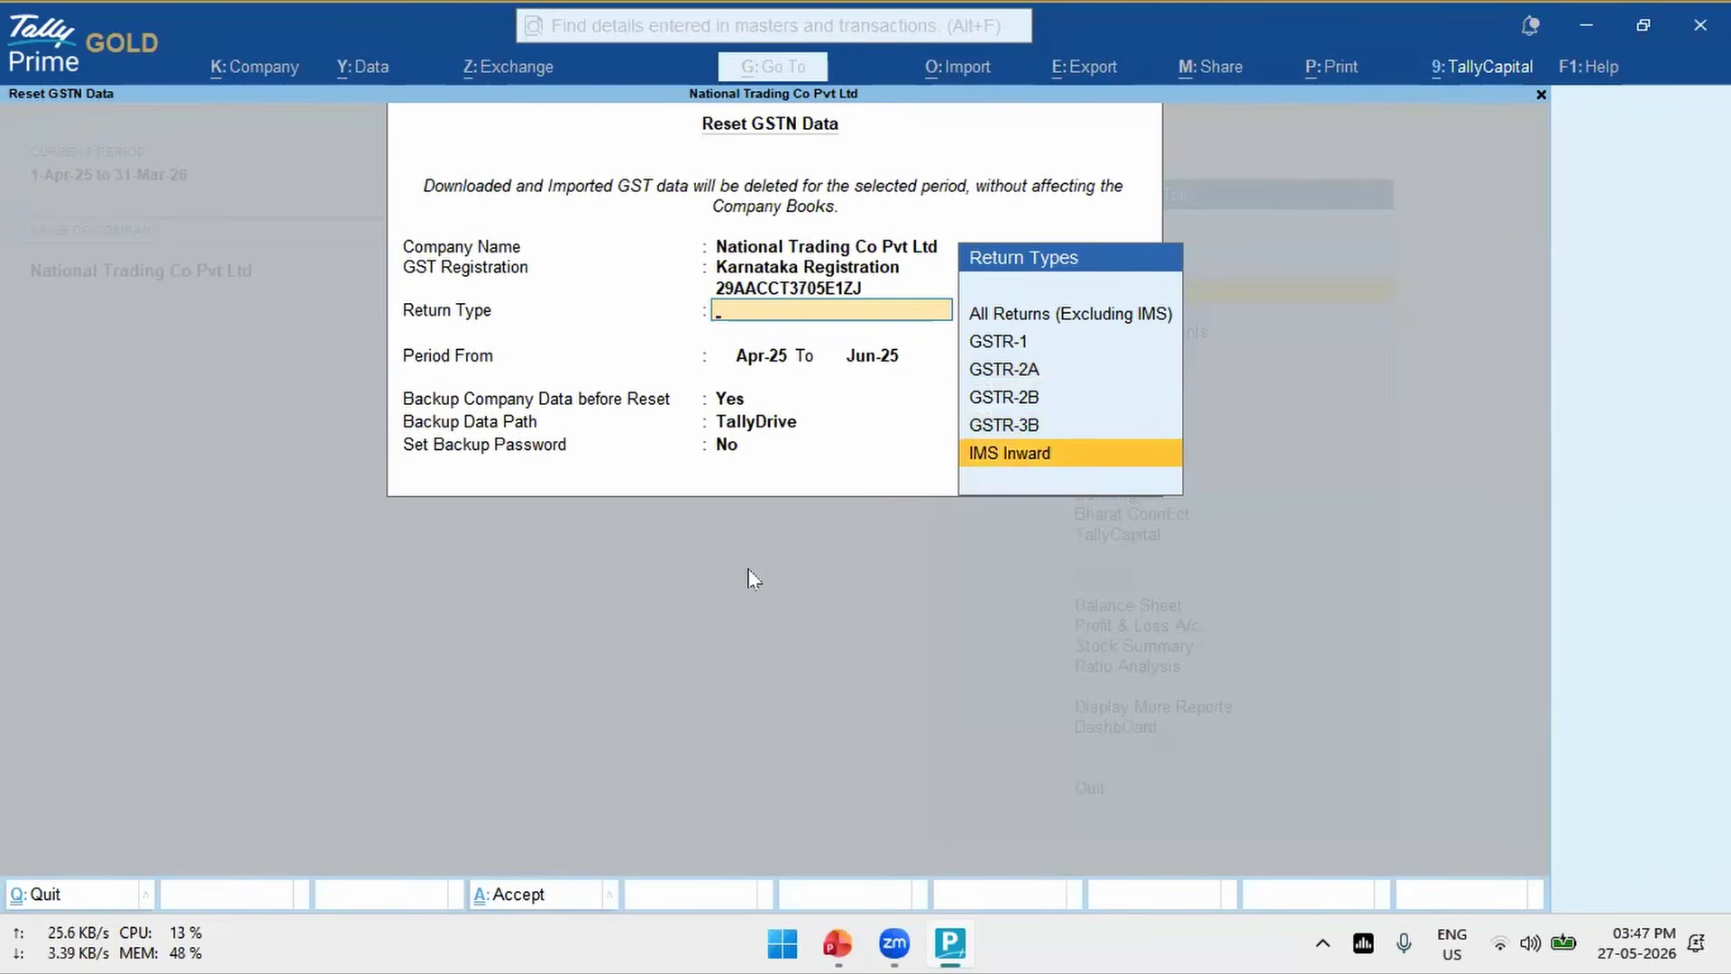
key(Return)
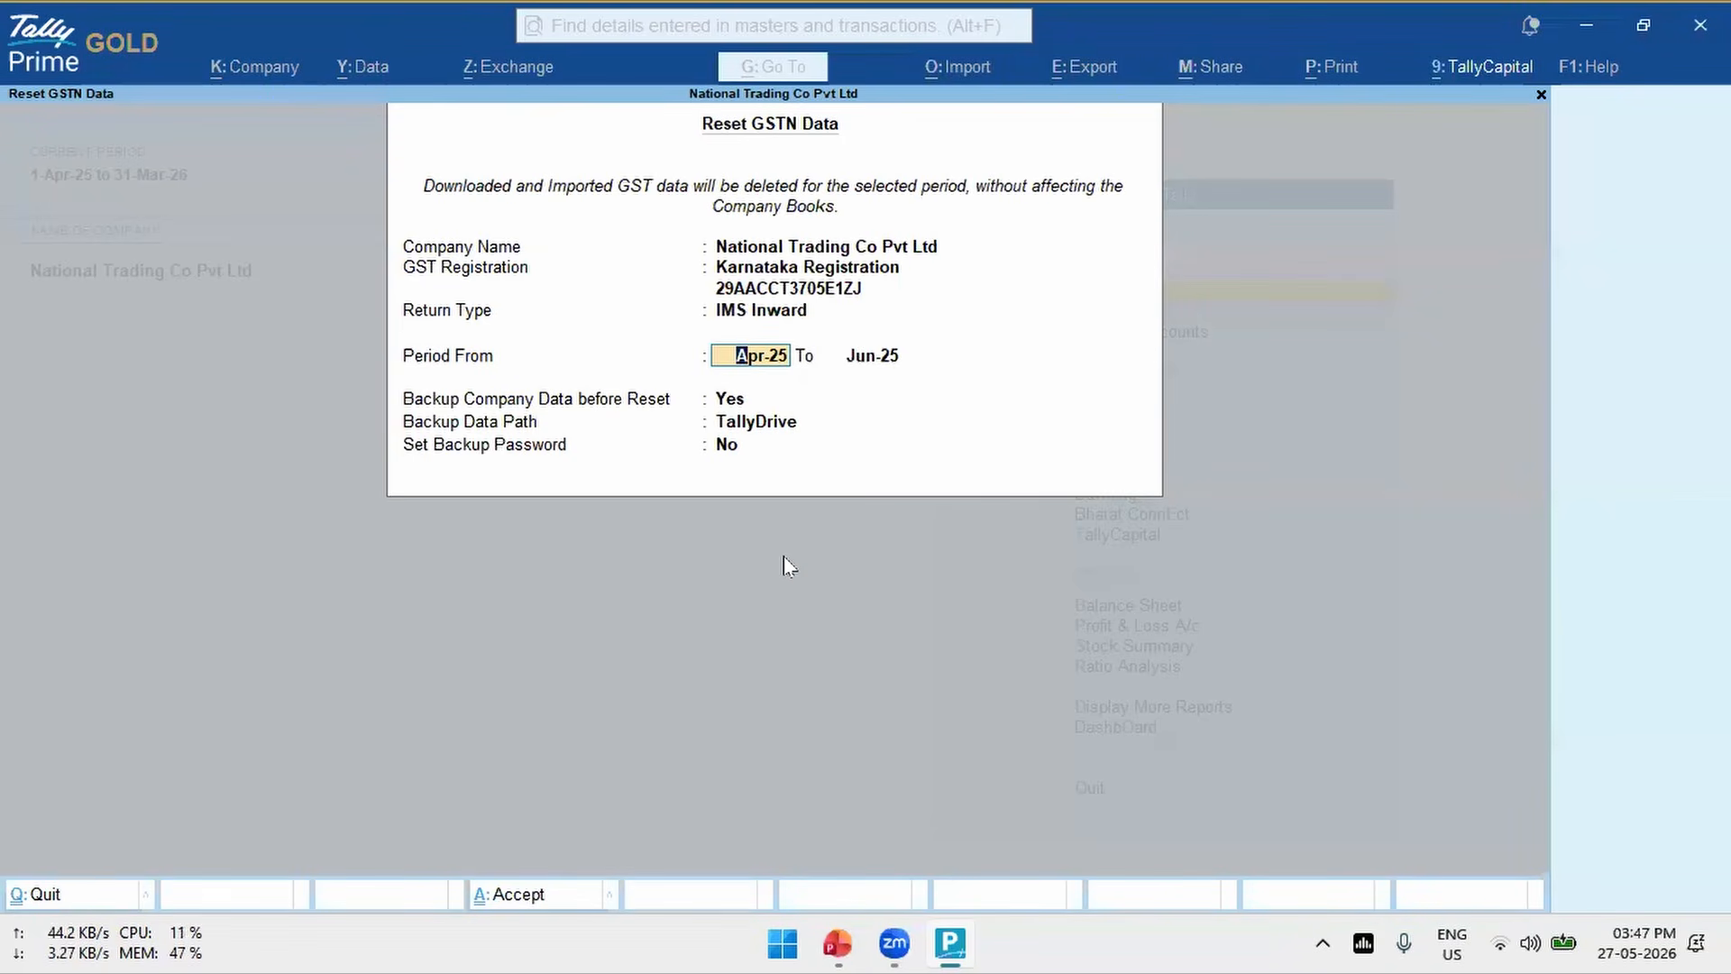
- Keep the Apr-25 to Jun-25 period, set the company data backup to No, and close the GSTN data reset without accepting it
key(Return)
key(Return)
text(n)
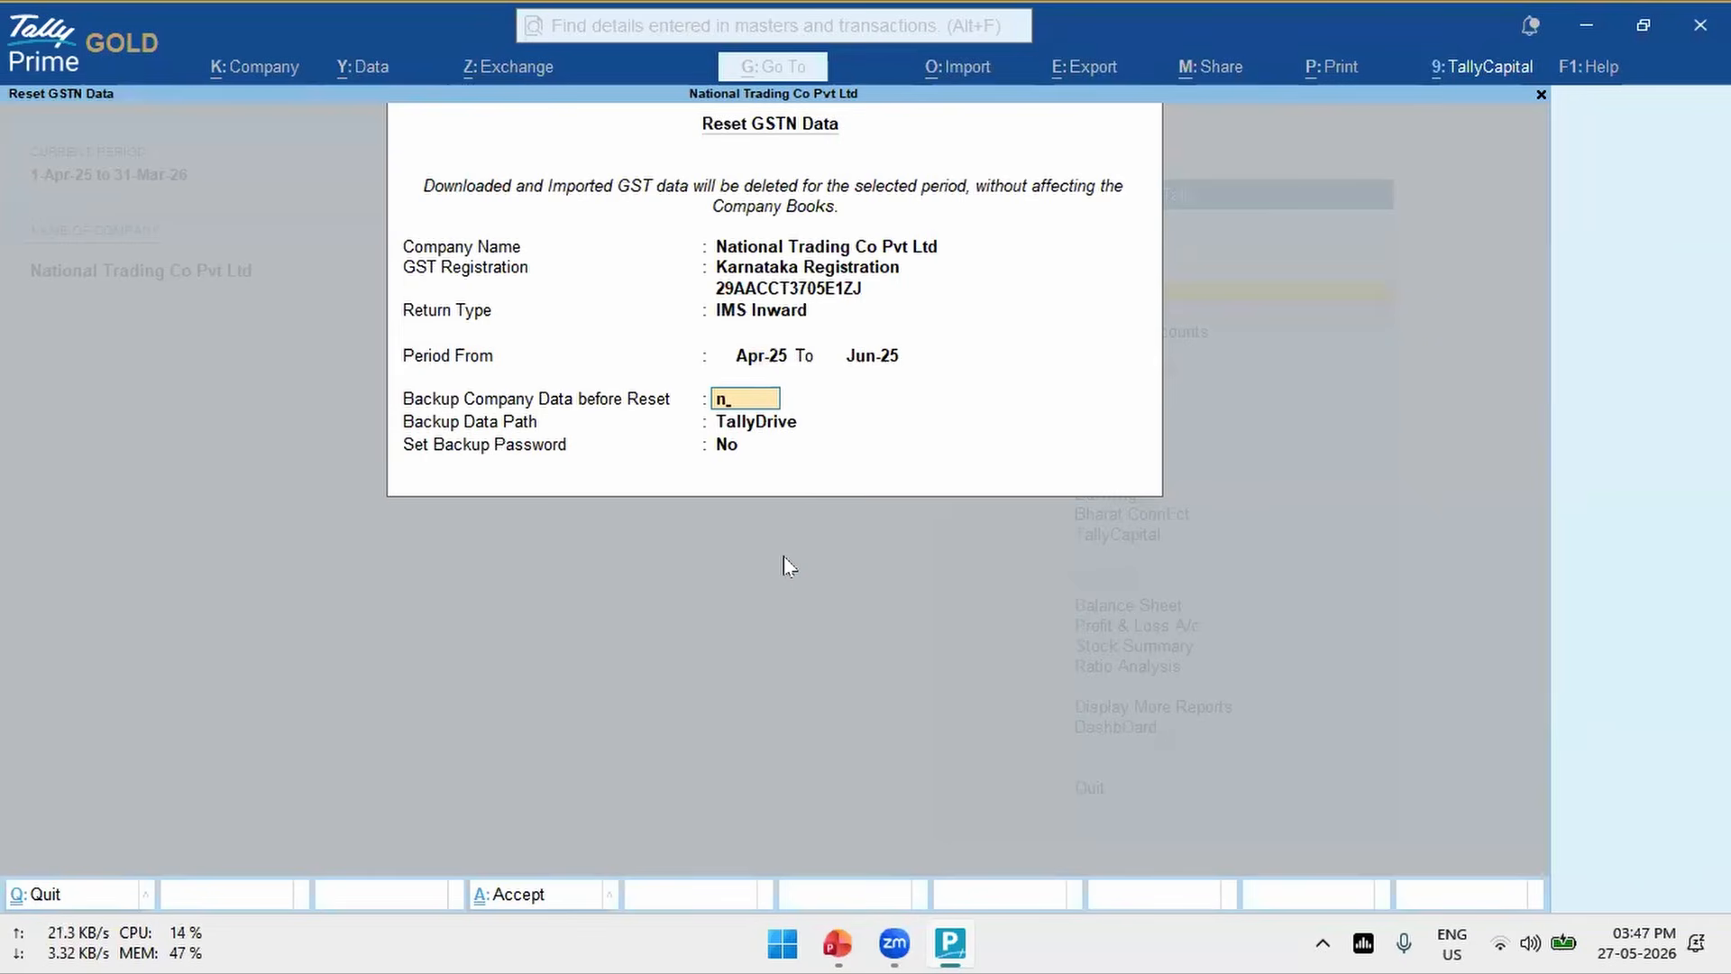
key(Return)
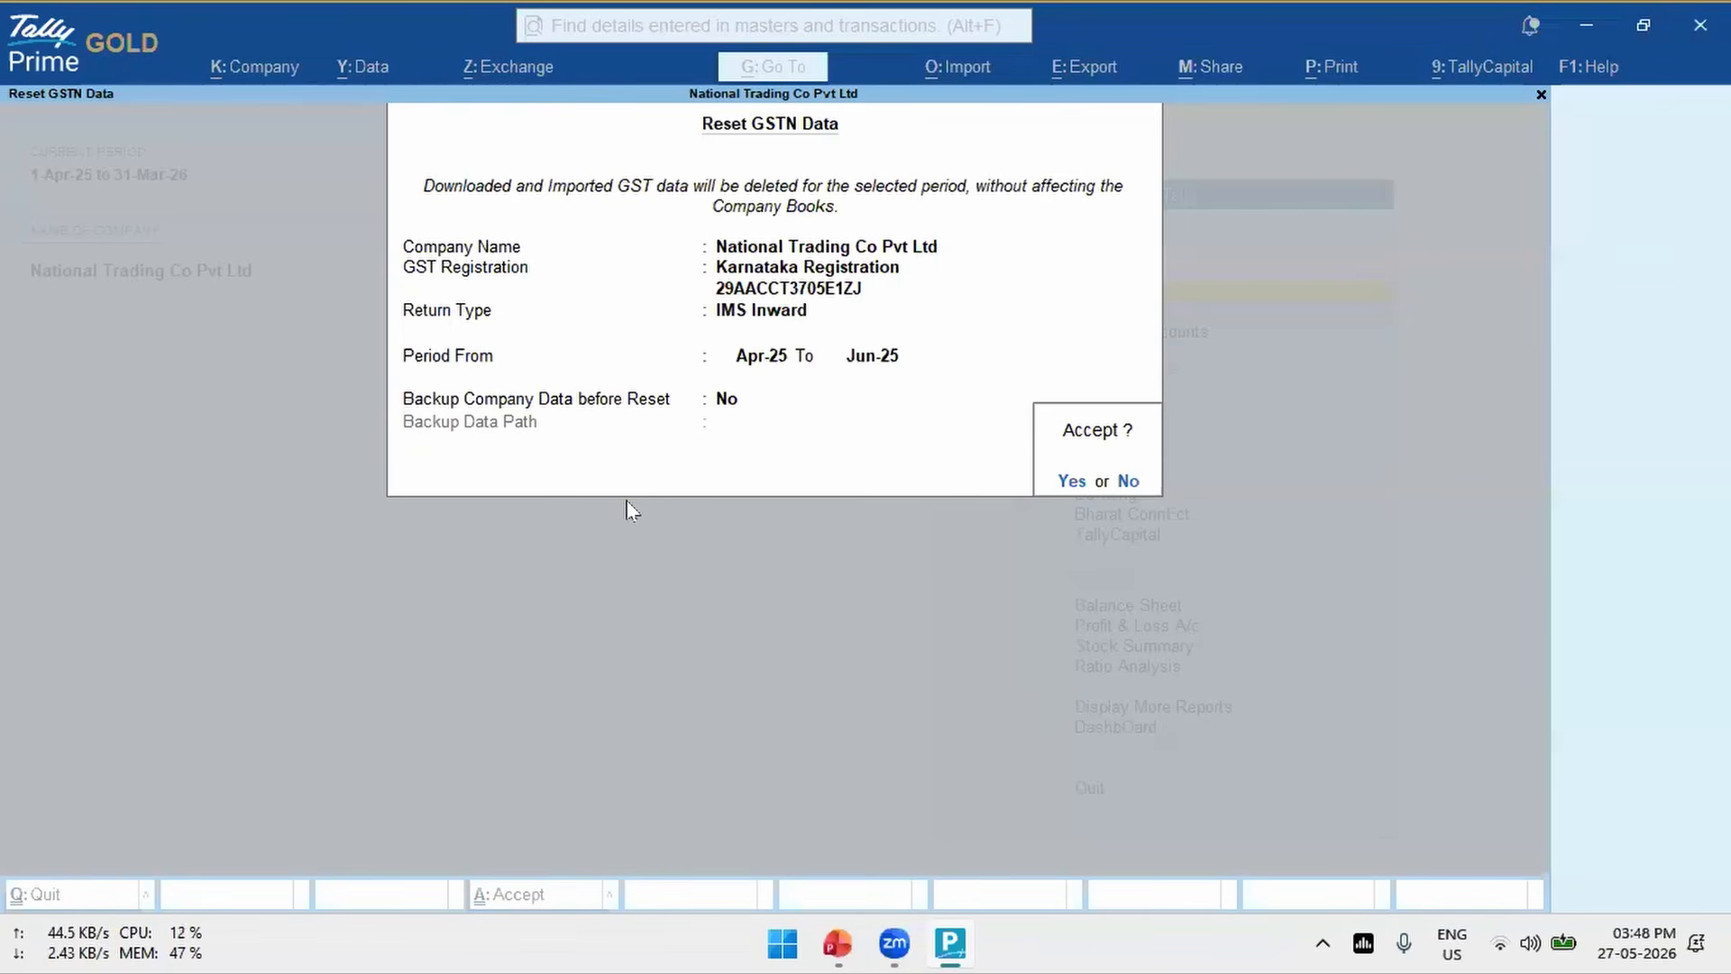
key(Escape)
key(Escape)
key(Return)
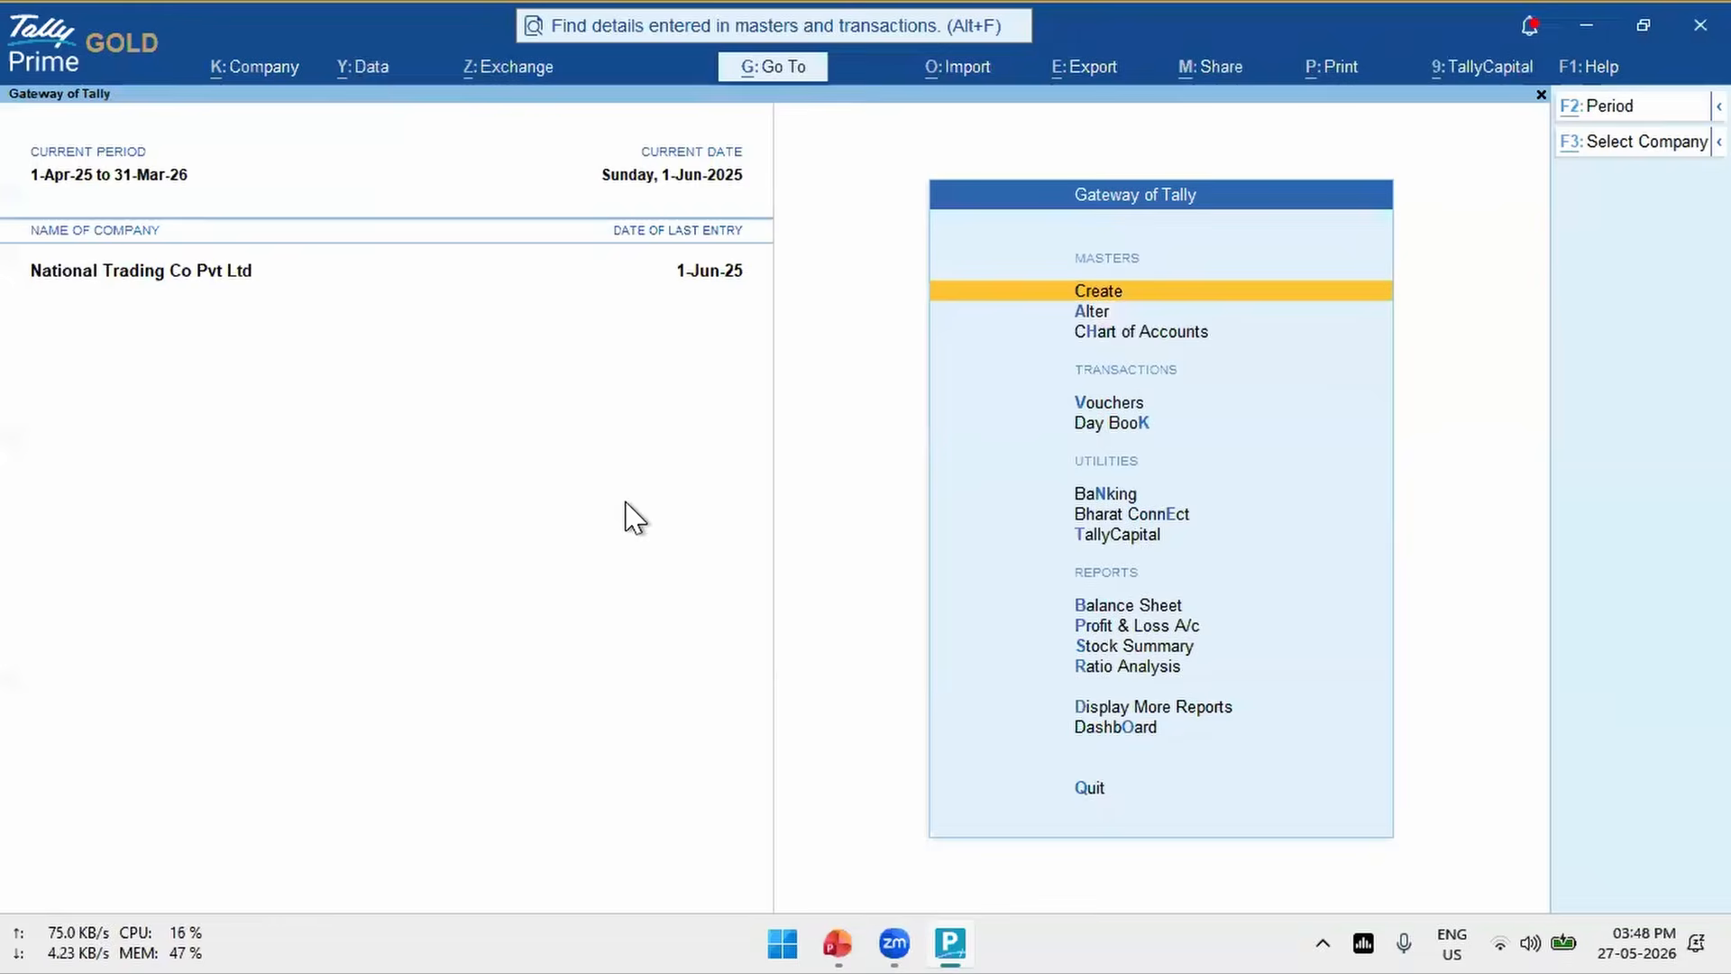
- Reset the IMS inward action status of all invoices under Karnataka Registration to No Action on the portal and books
key(alt+z)
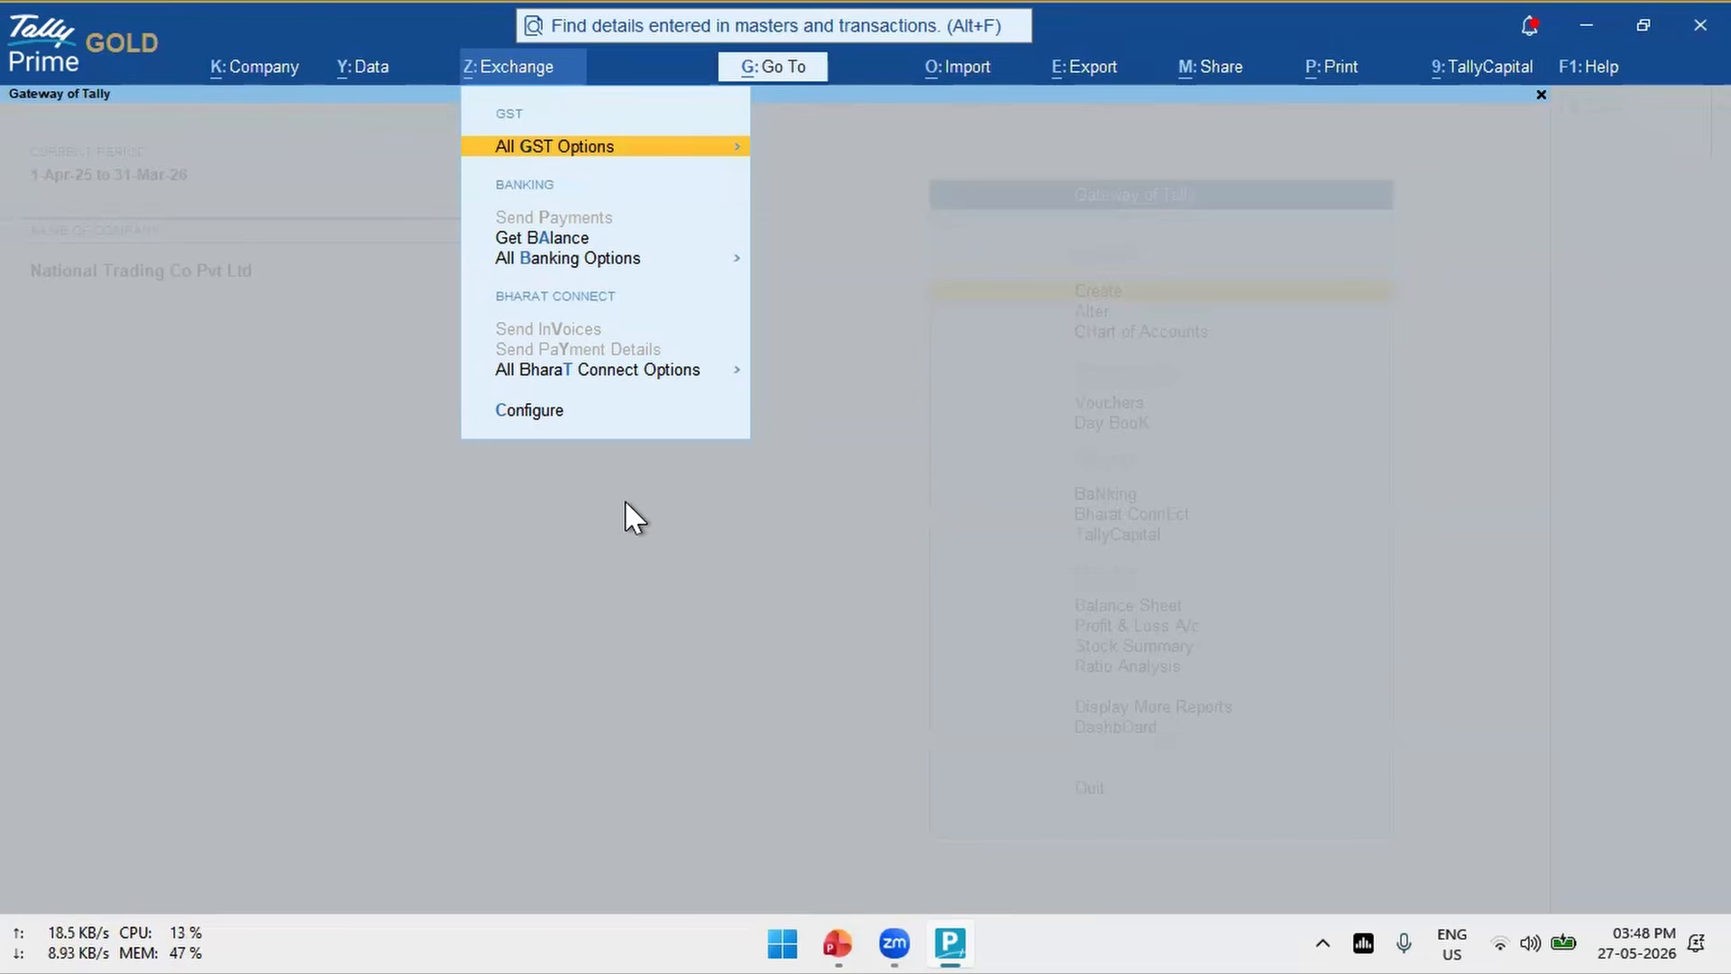
key(Return)
key(Down)
key(Down)
key(Down)
key(Down)
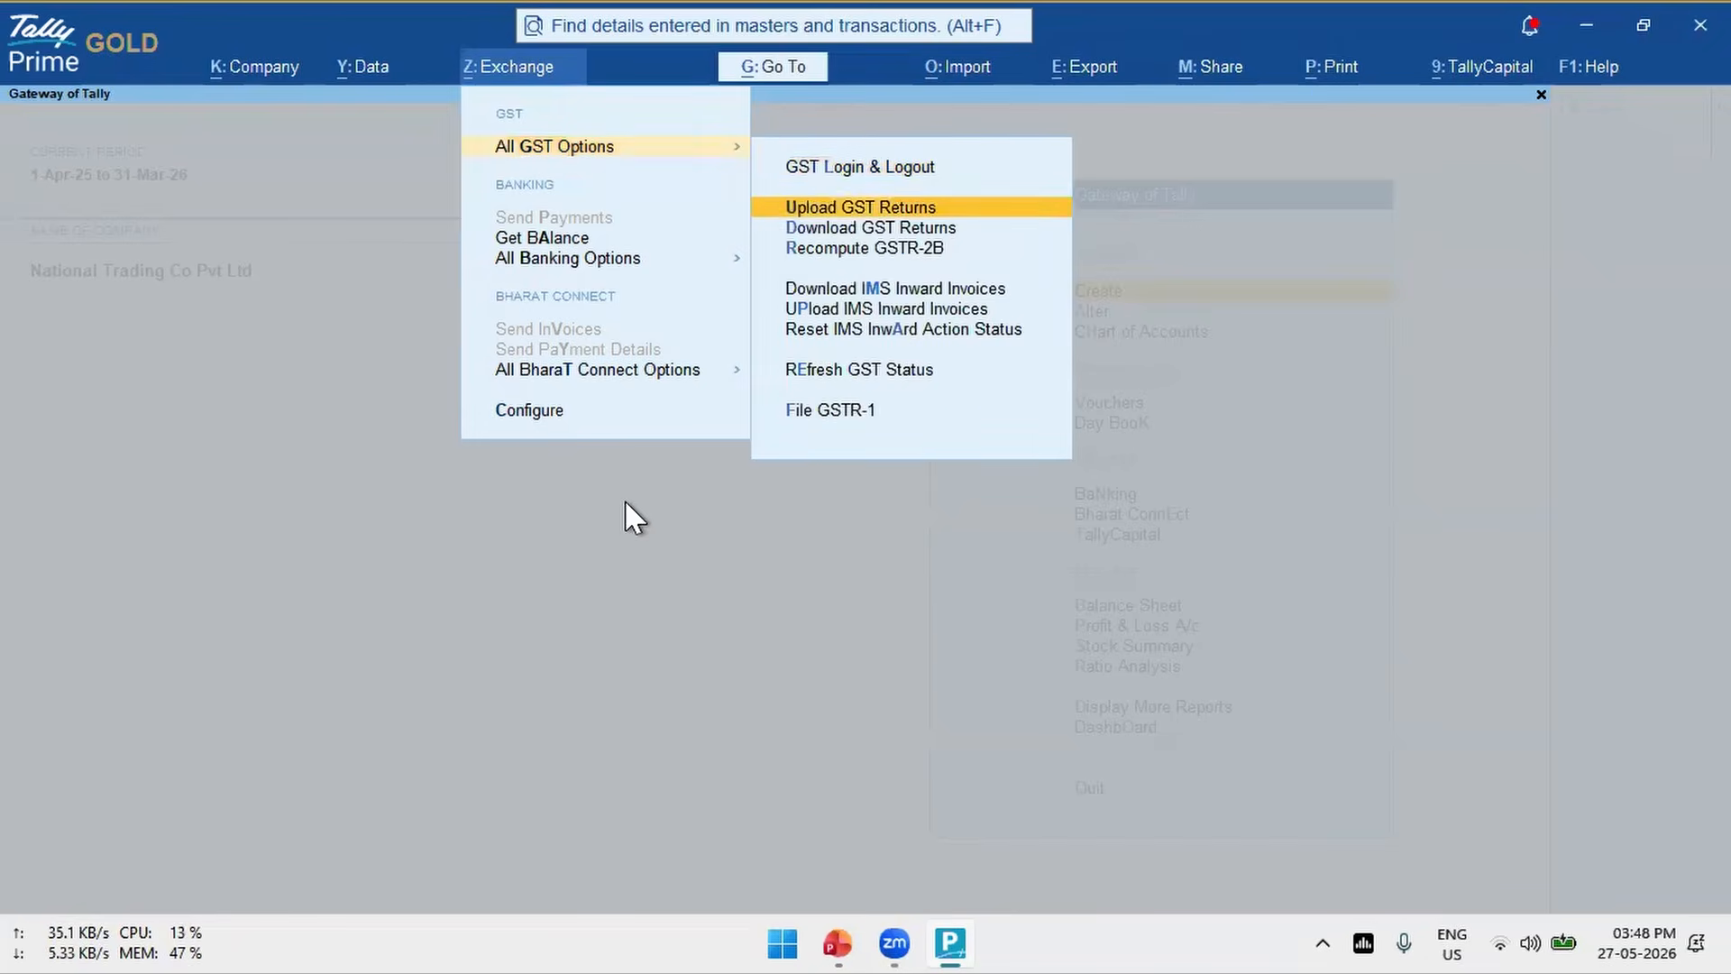
key(Down)
key(Down)
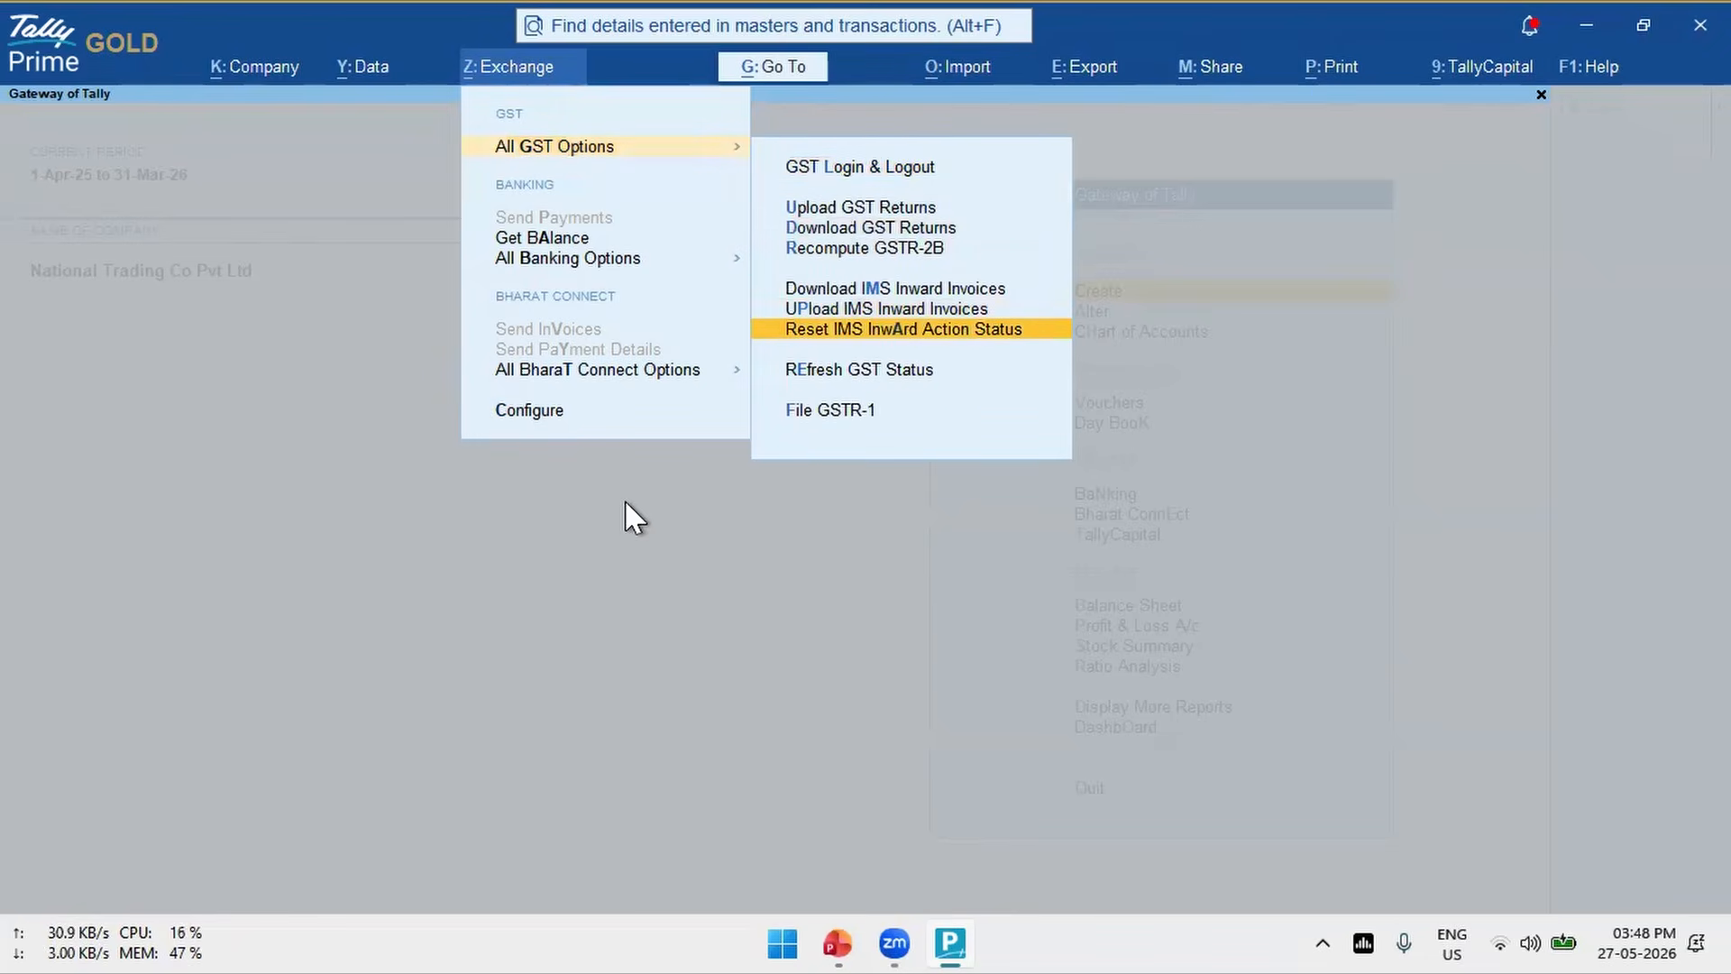
key(Return)
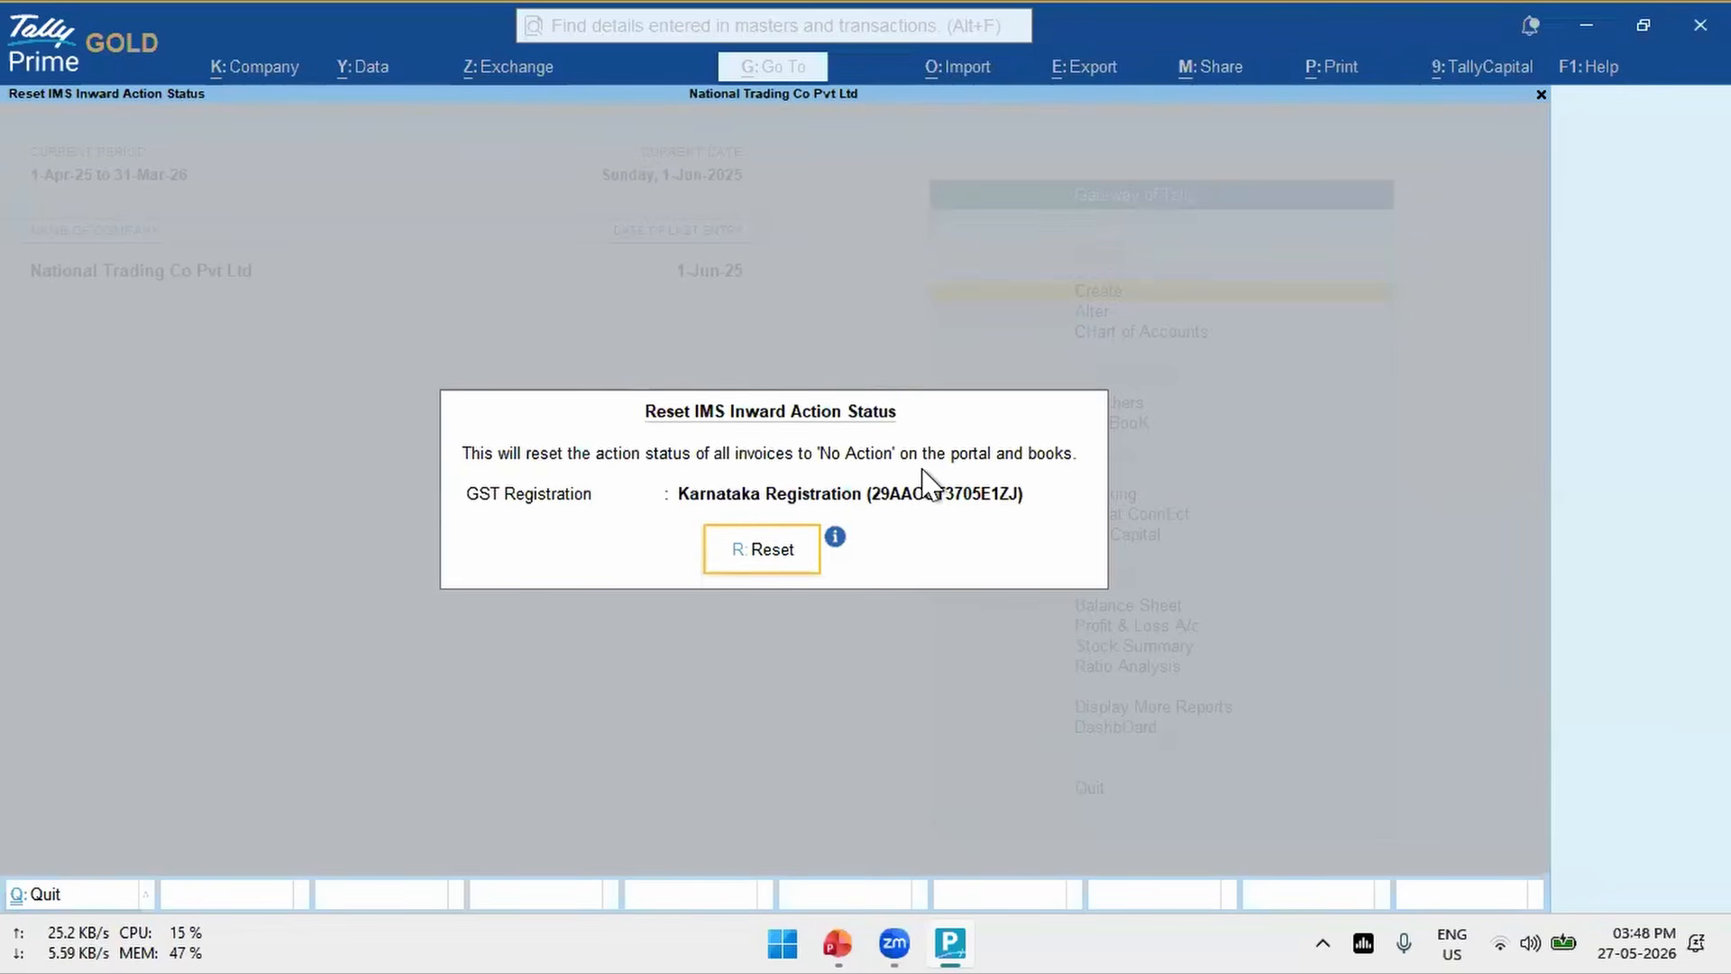
click(732, 570)
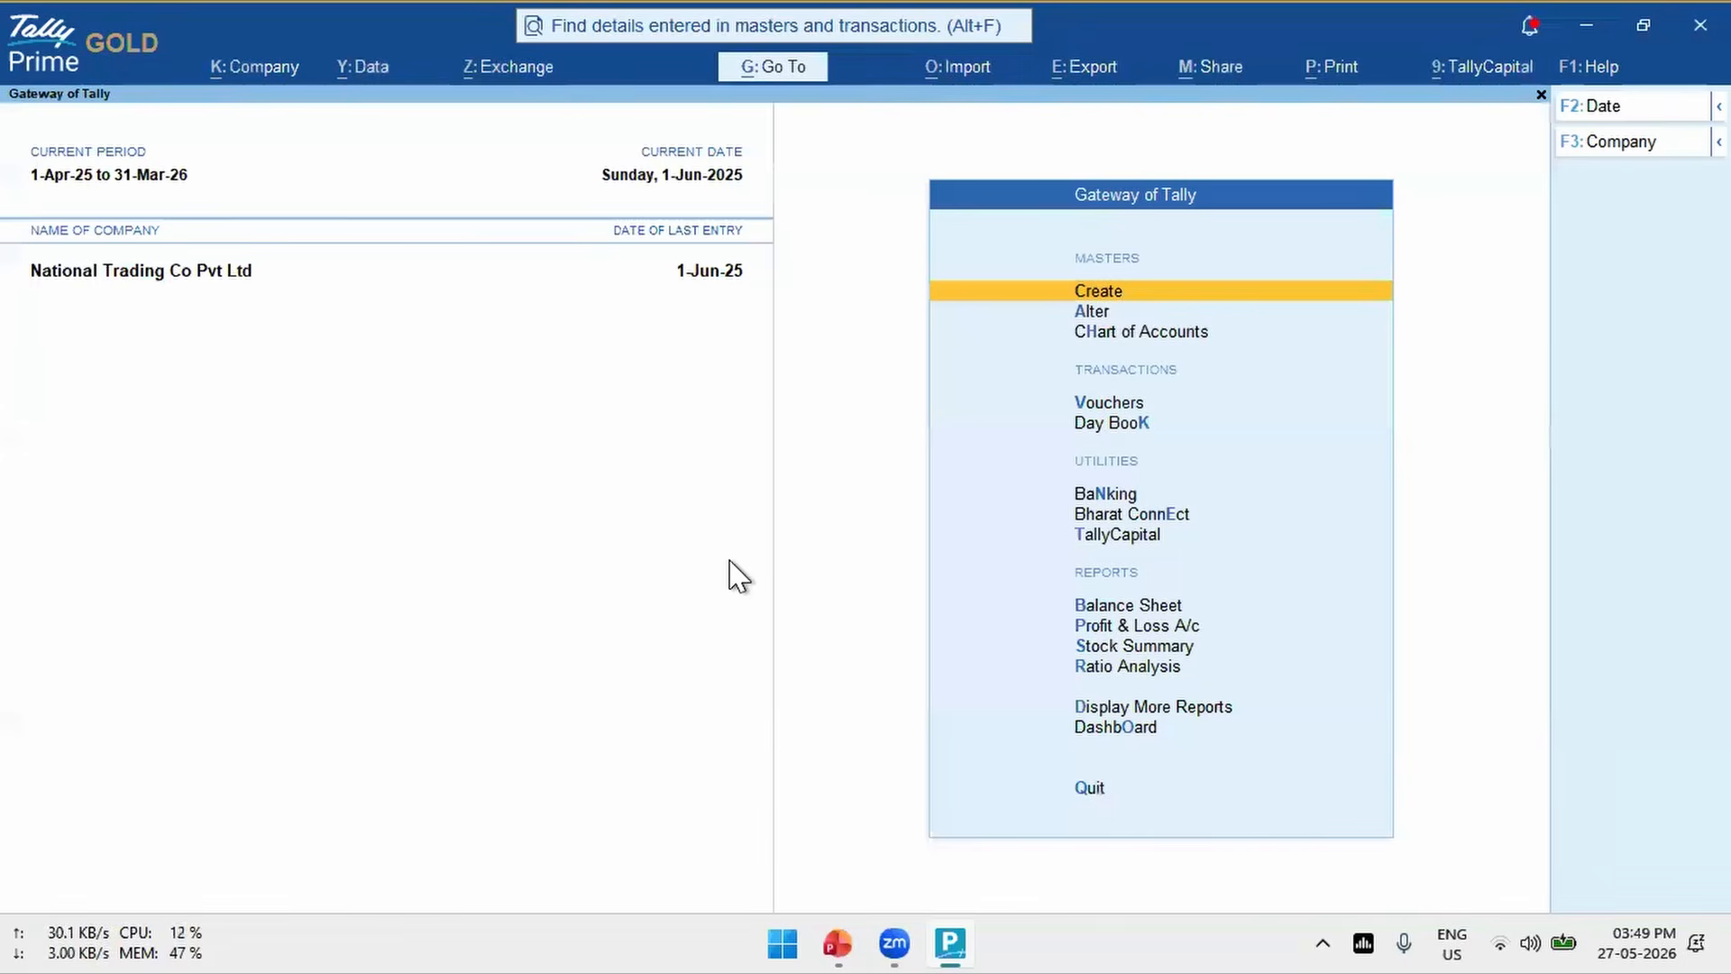
- Open the Invoice Management System report and drill into the supplier-filed invoices under Action Required
key(alt+g)
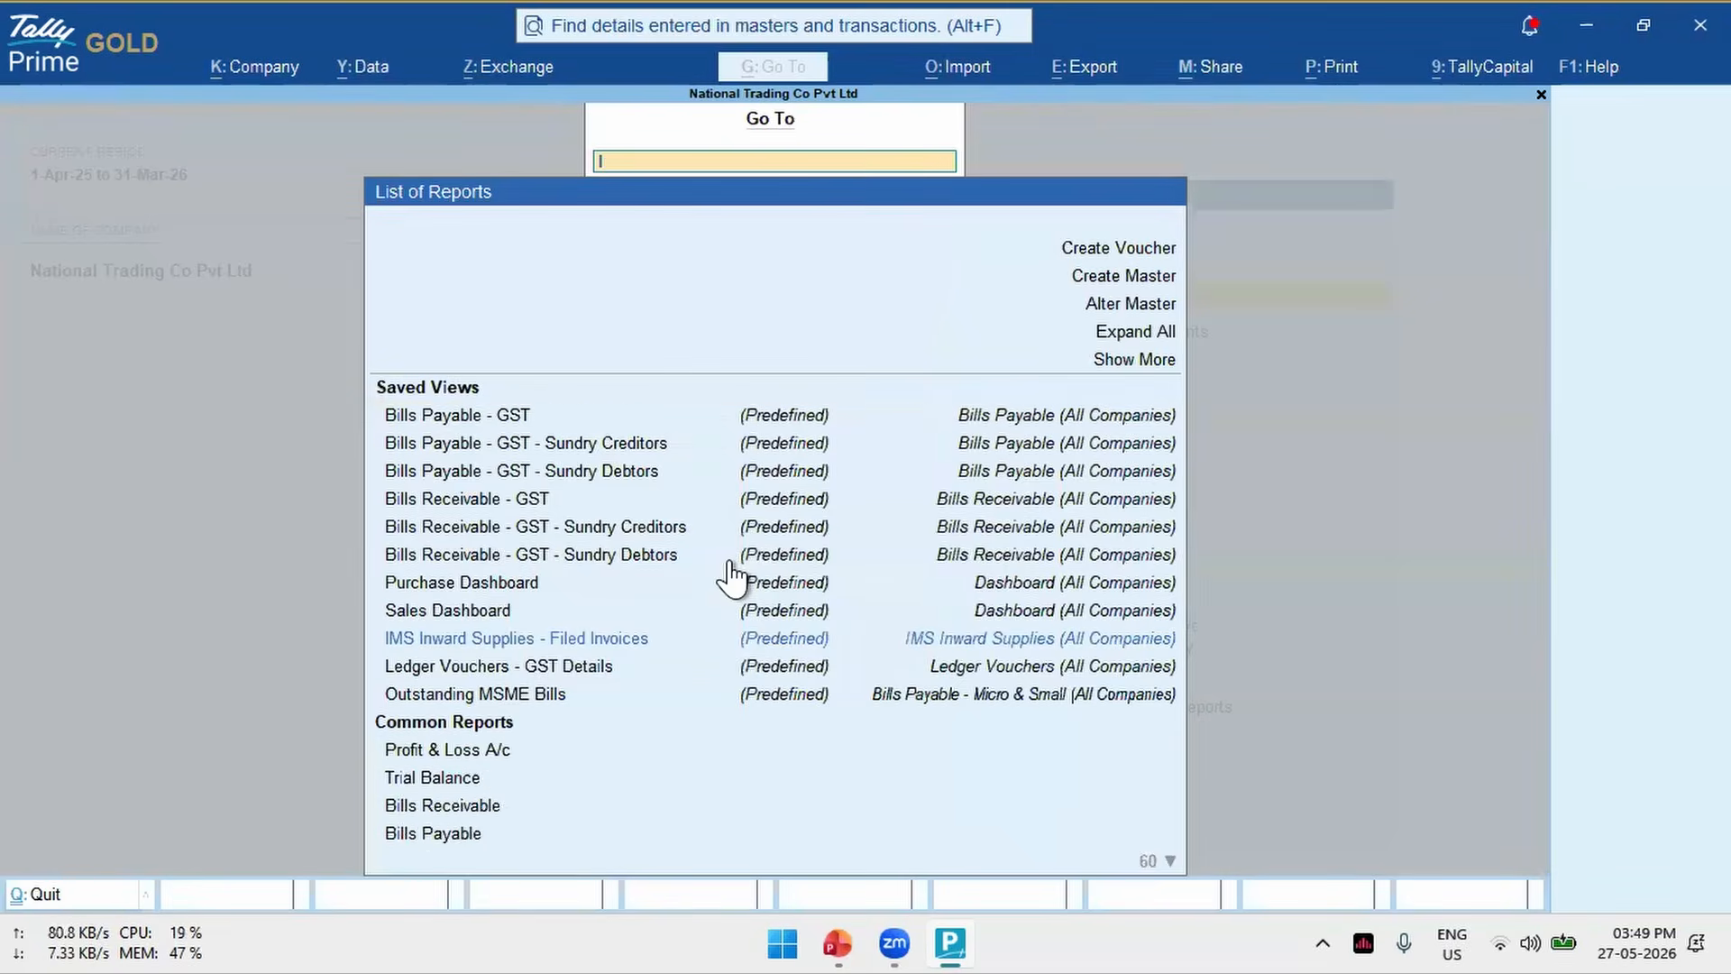
text(Ims)
key(Down)
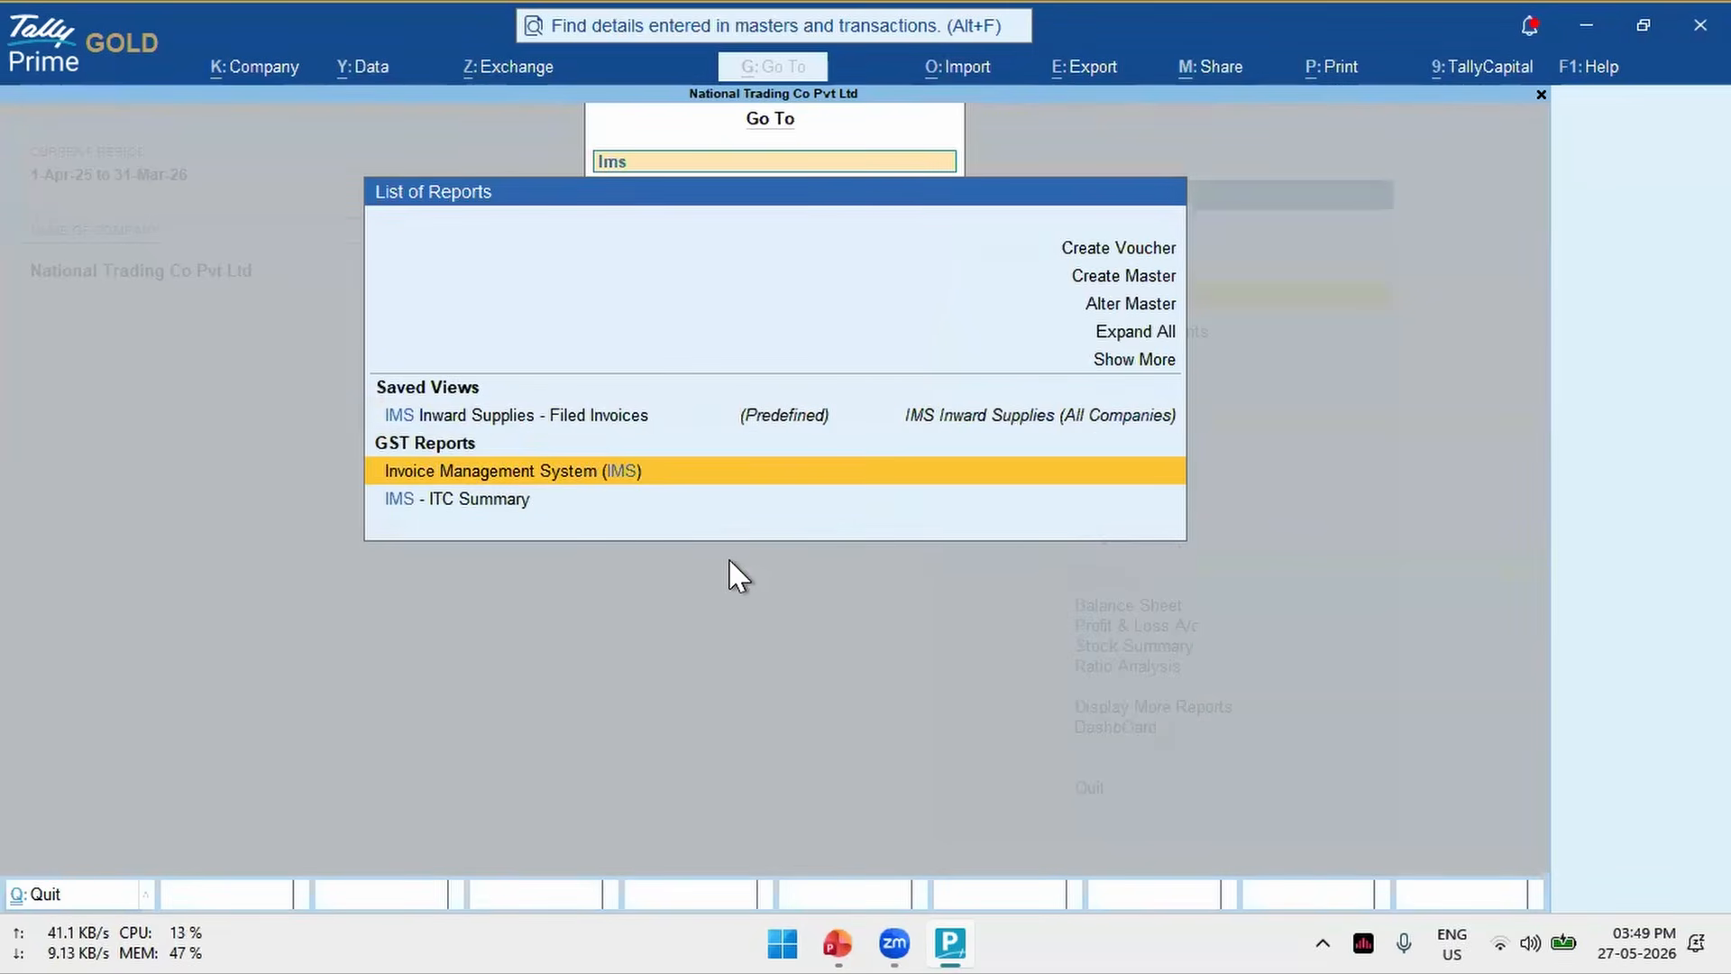
key(Return)
key(Down)
key(Down)
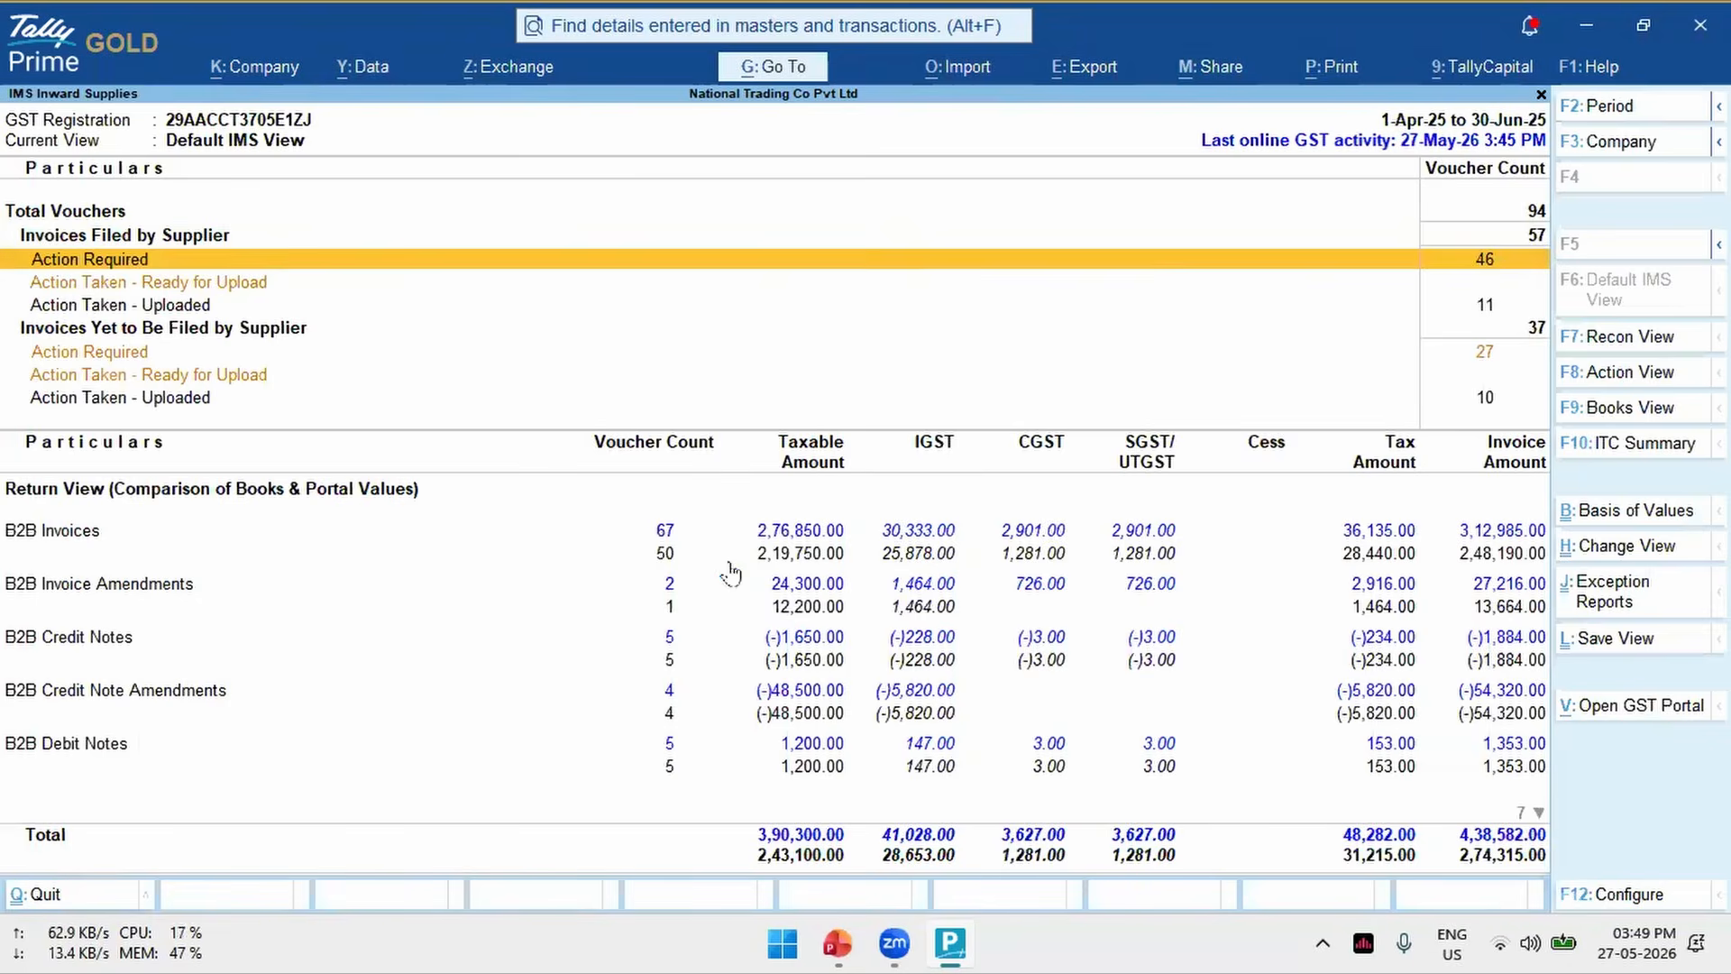
key(Return)
- Select invoices PUR-26-25-26, PUR-27-25-26 and PUR-34-25-26 in the Available Only on Portal section
key(Down)
key(Down)
key(Down)
key(Down)
key(Up)
key(space)
key(space)
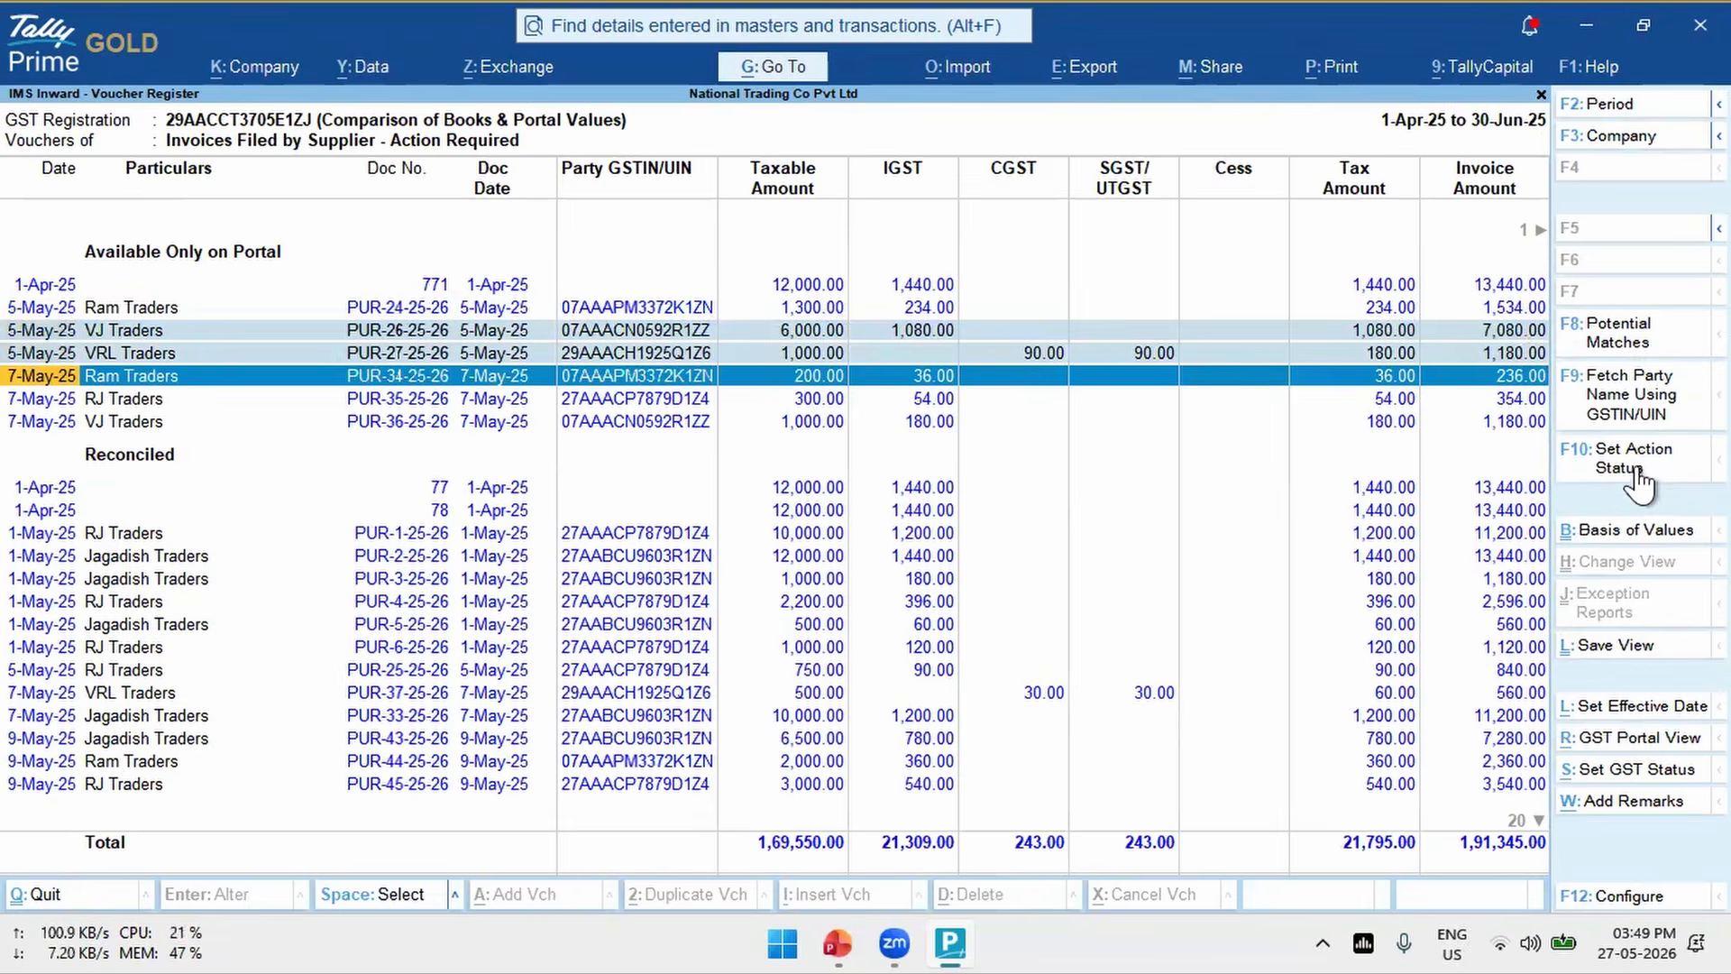
- Try the Rejected and Pending IMS actions on the selected invoices, and close the action status form without accepting it
key(F10)
key(Down)
key(Down)
key(Return)
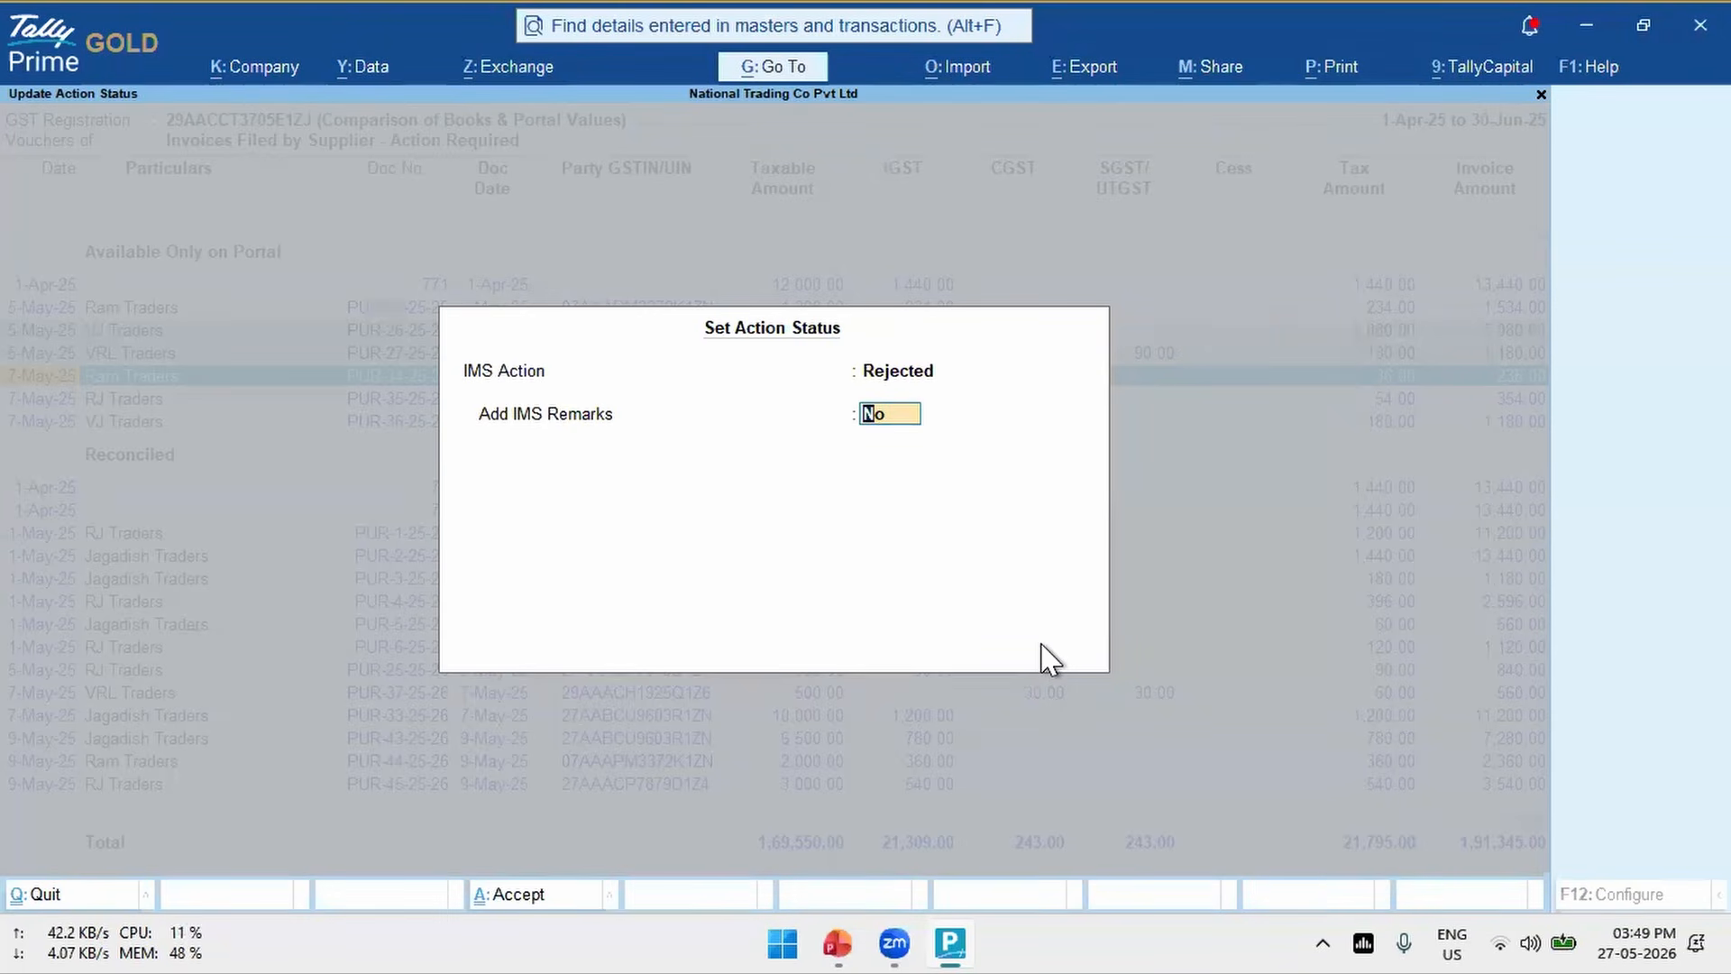
key(BackSpace)
key(Up)
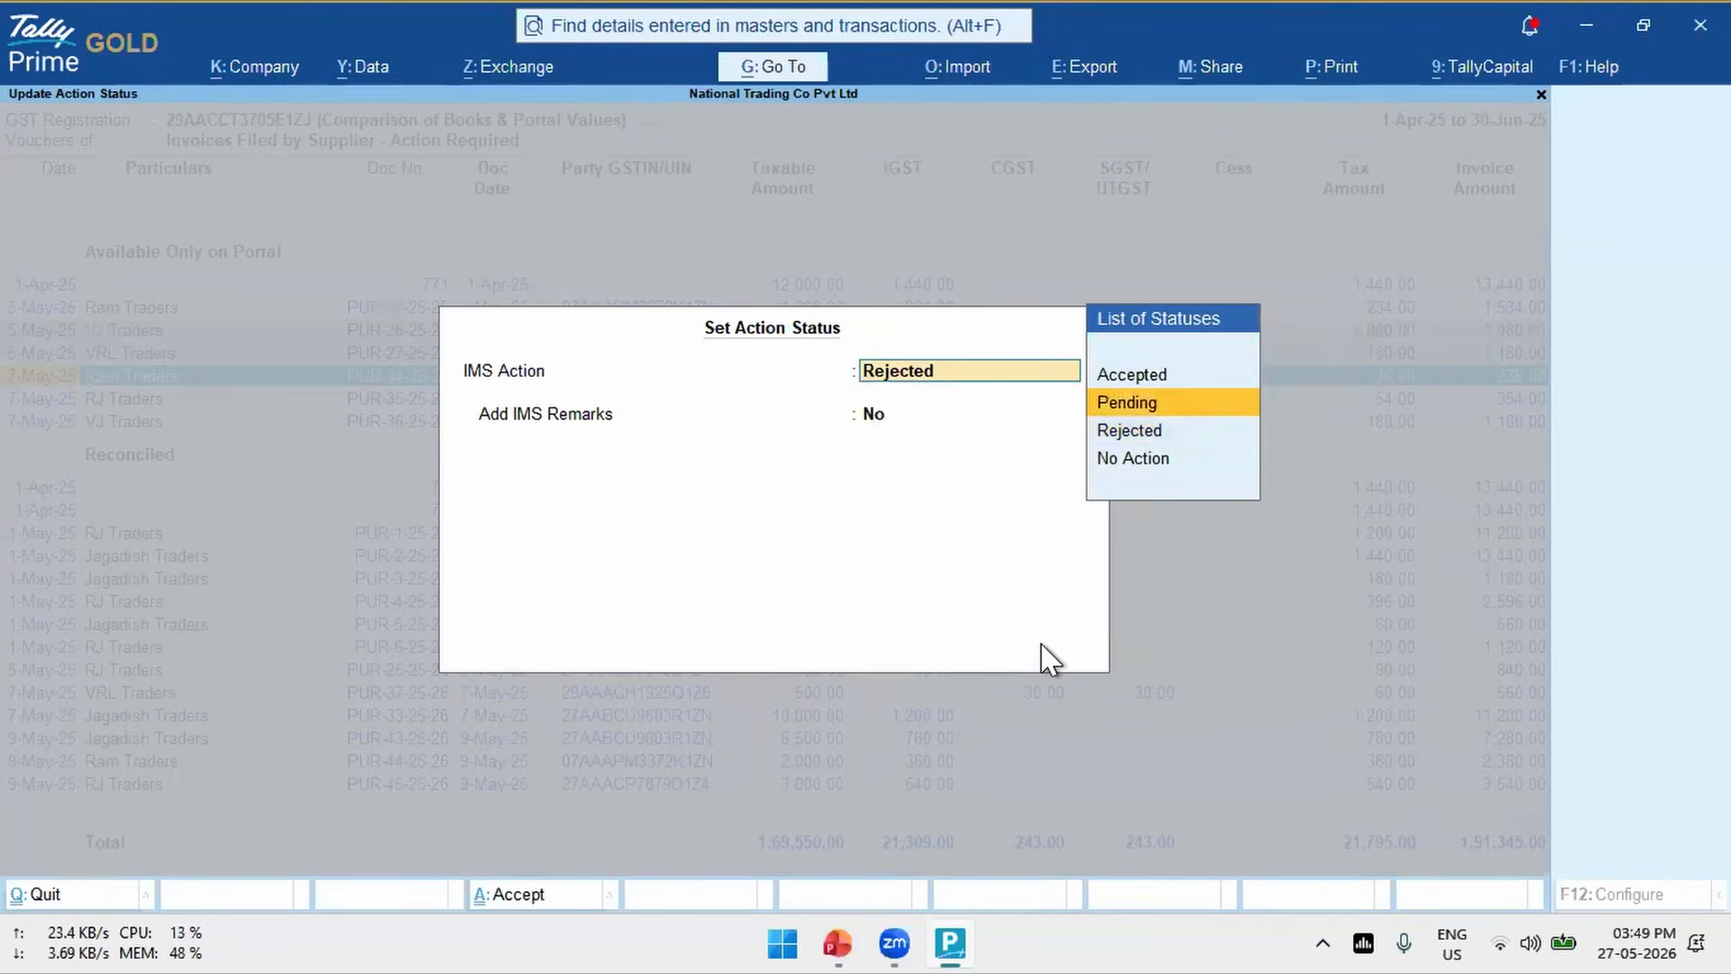
key(Return)
key(BackSpace)
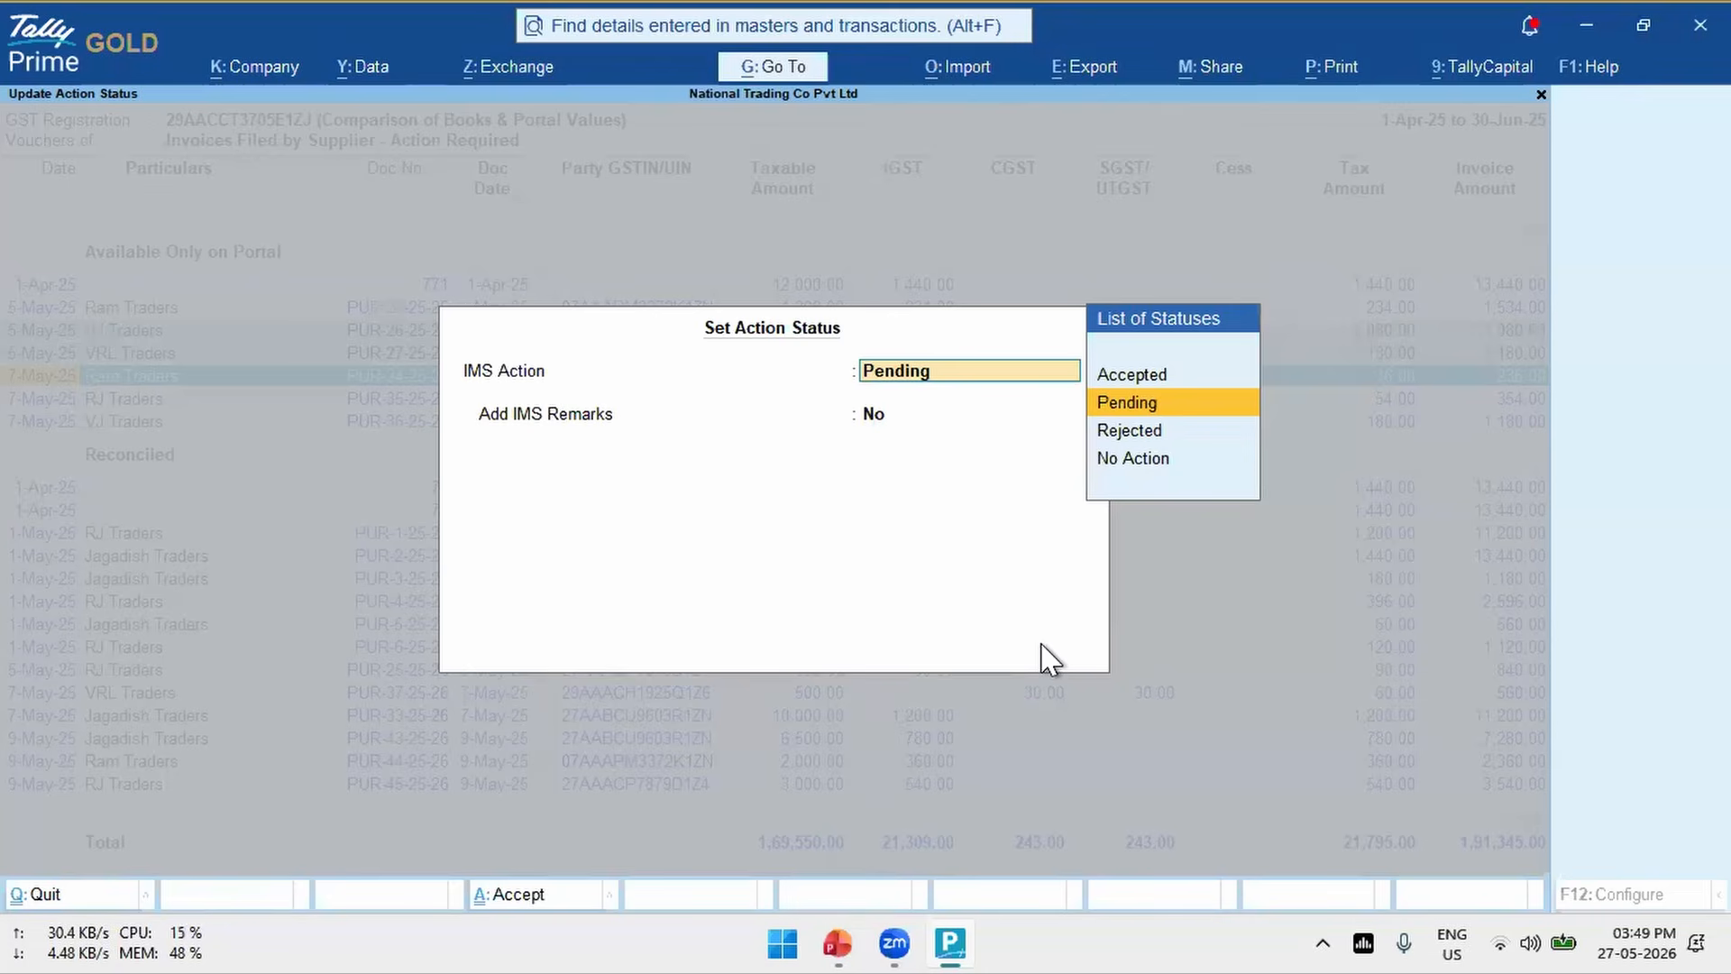
key(BackSpace)
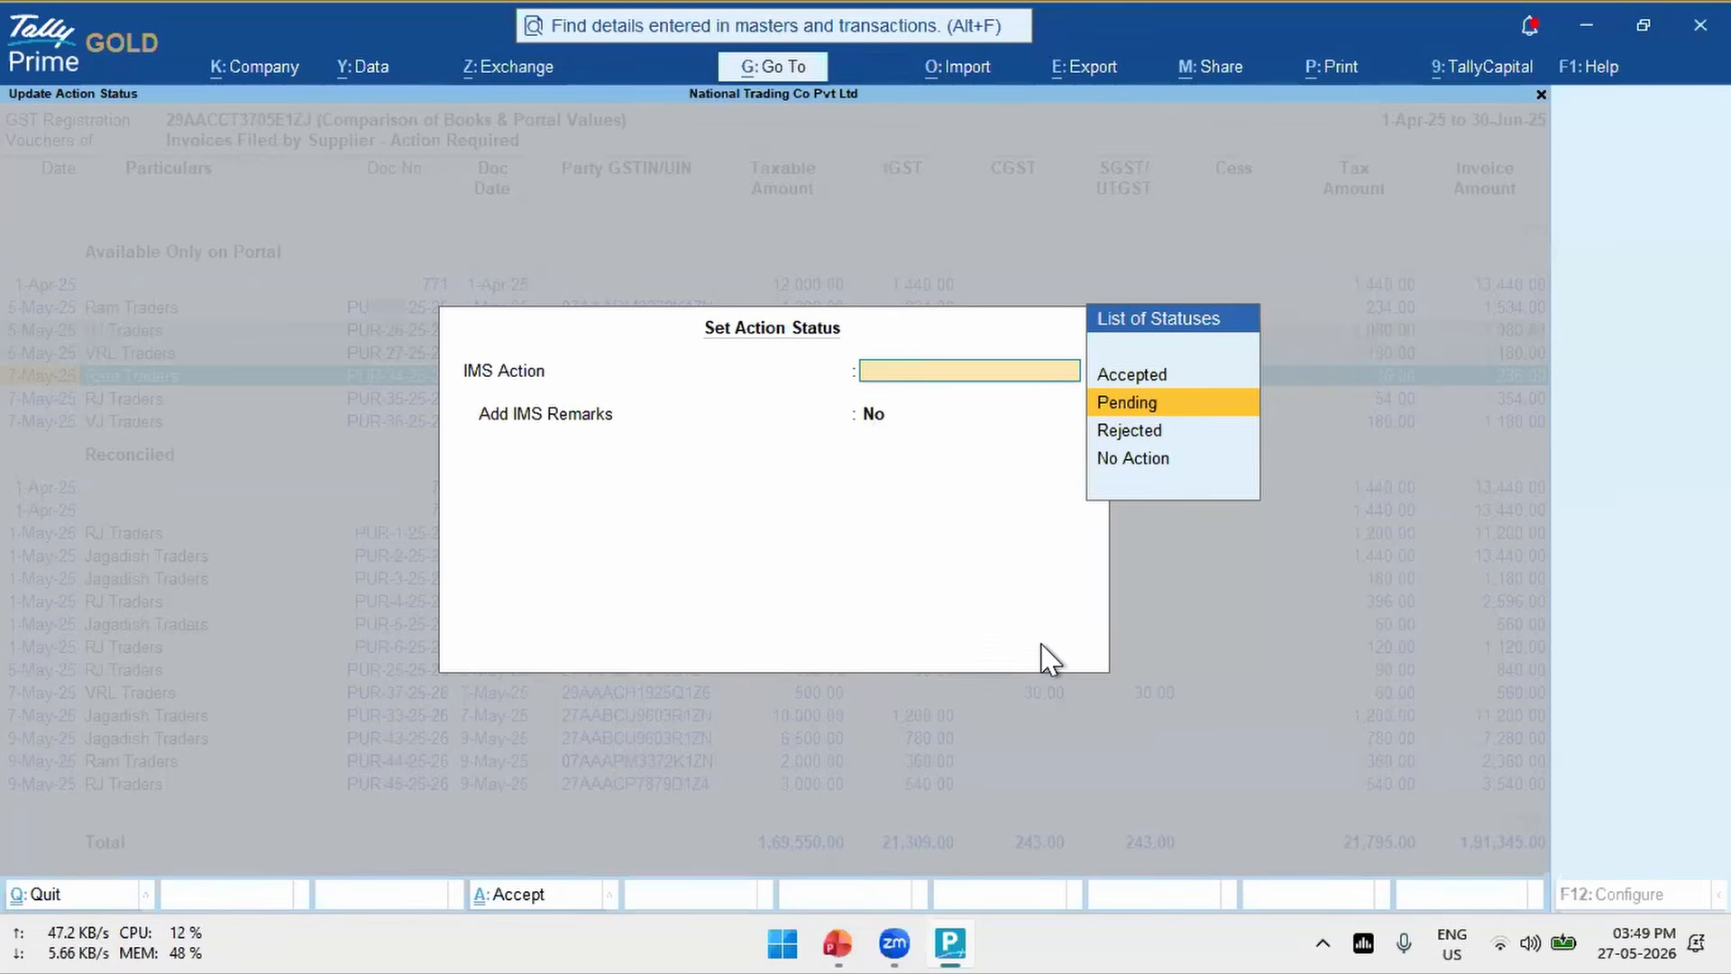
key(Down)
key(Escape)
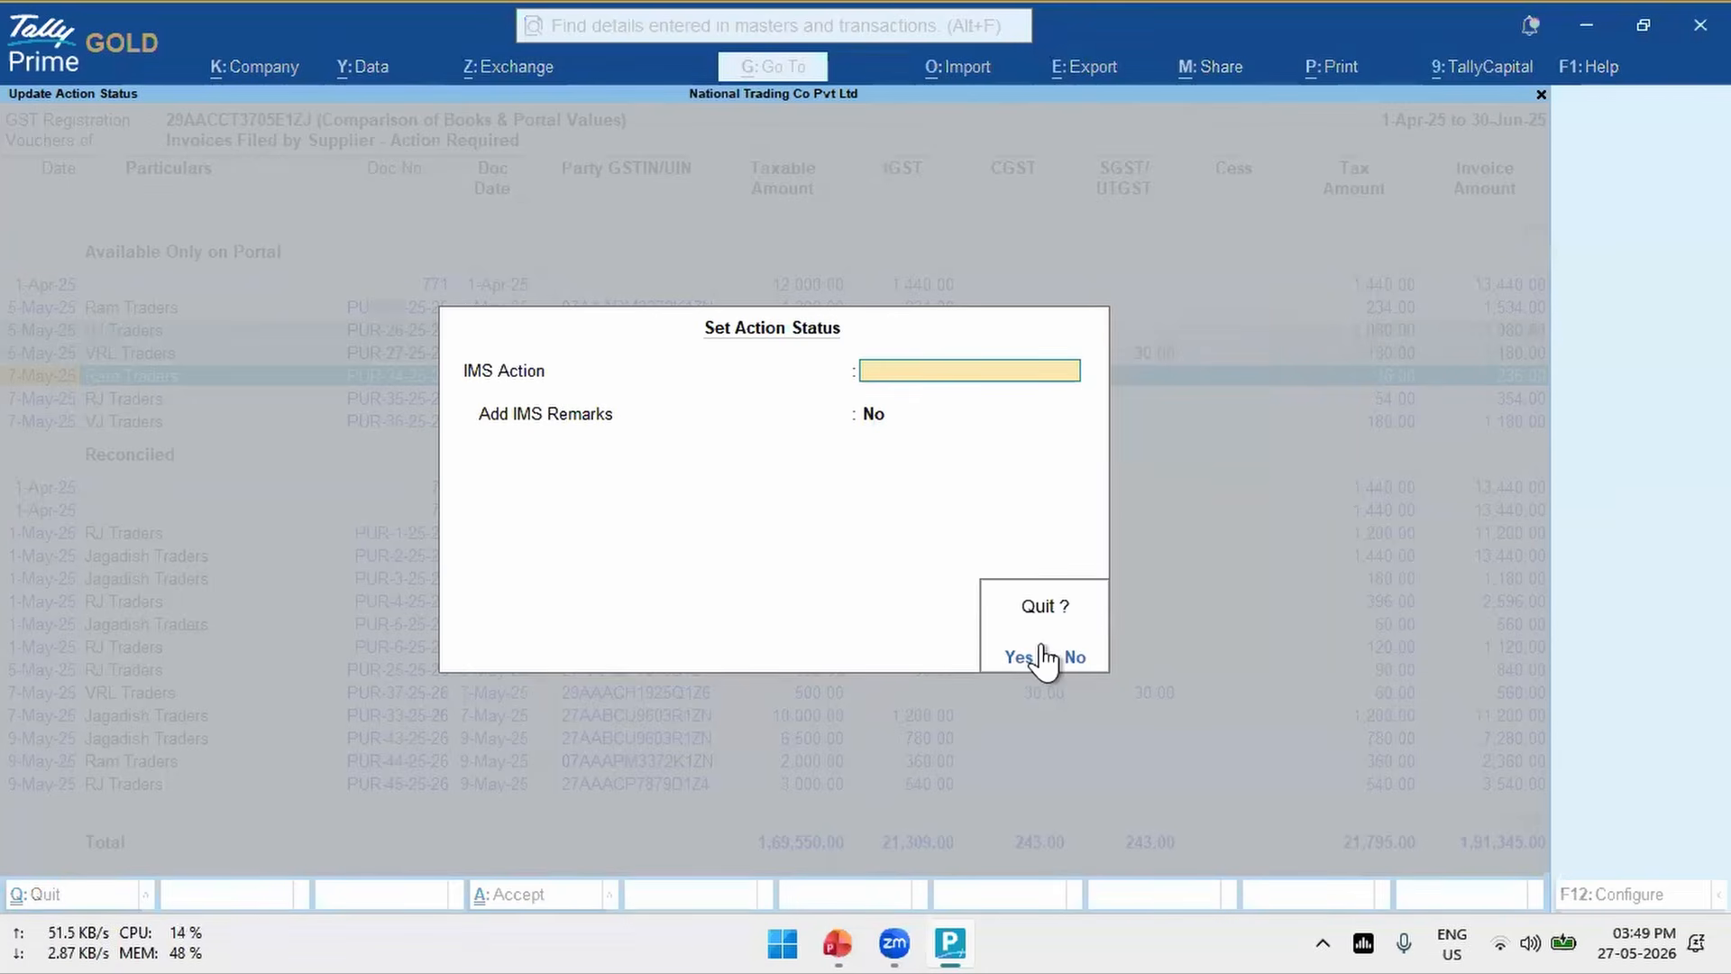
key(Return)
- Clear the selection of the three portal-only invoices in the voucher register
key(space)
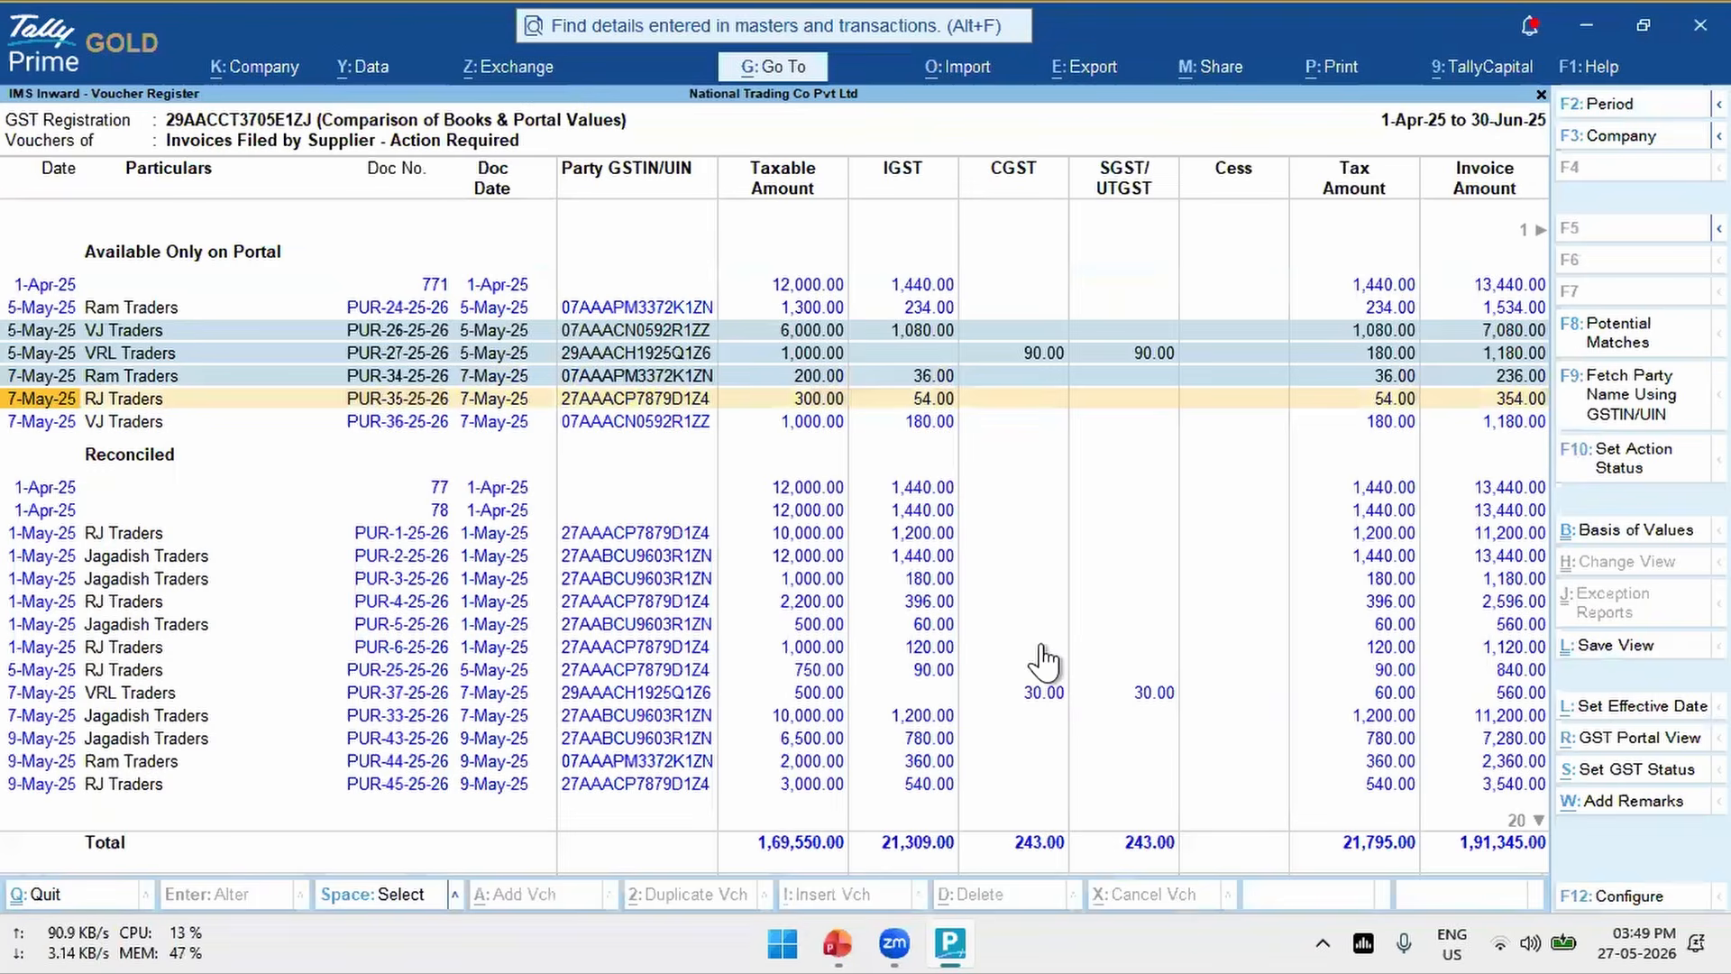
key(Up)
key(Up)
key(Up)
key(Down)
key(Down)
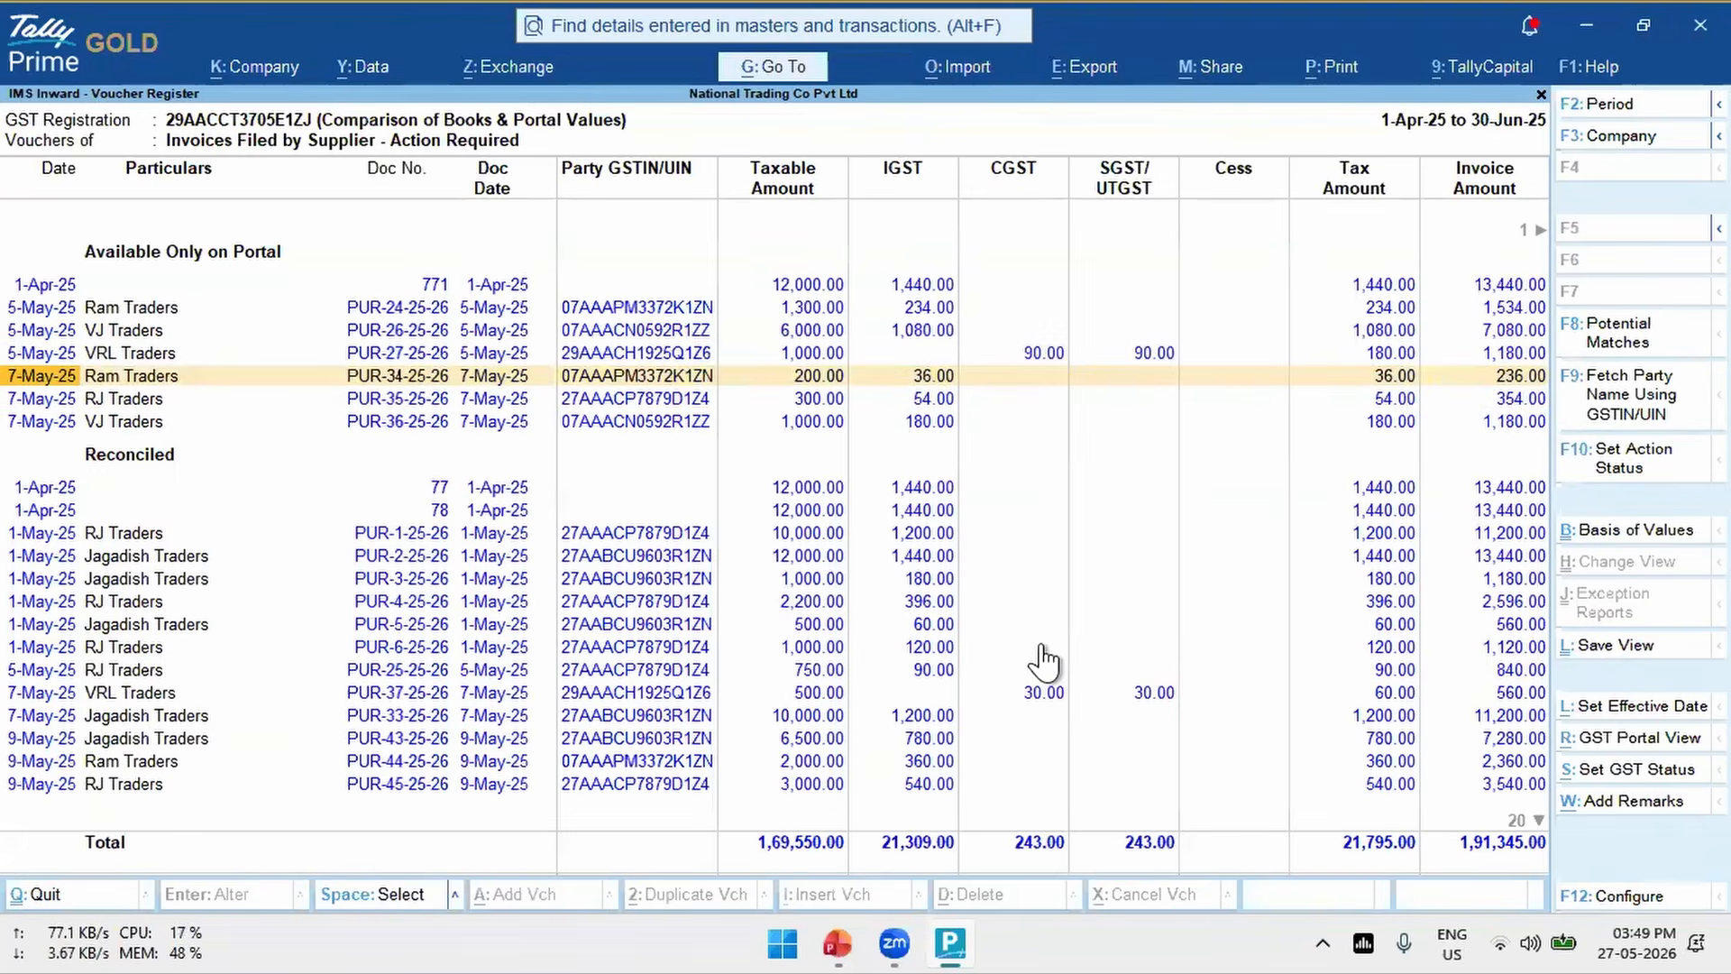
- View IMS Inward Supplies in the Reconciliation View and return to the Gateway of Tally
key(Escape)
click(1662, 342)
key(Down)
key(Down)
key(Up)
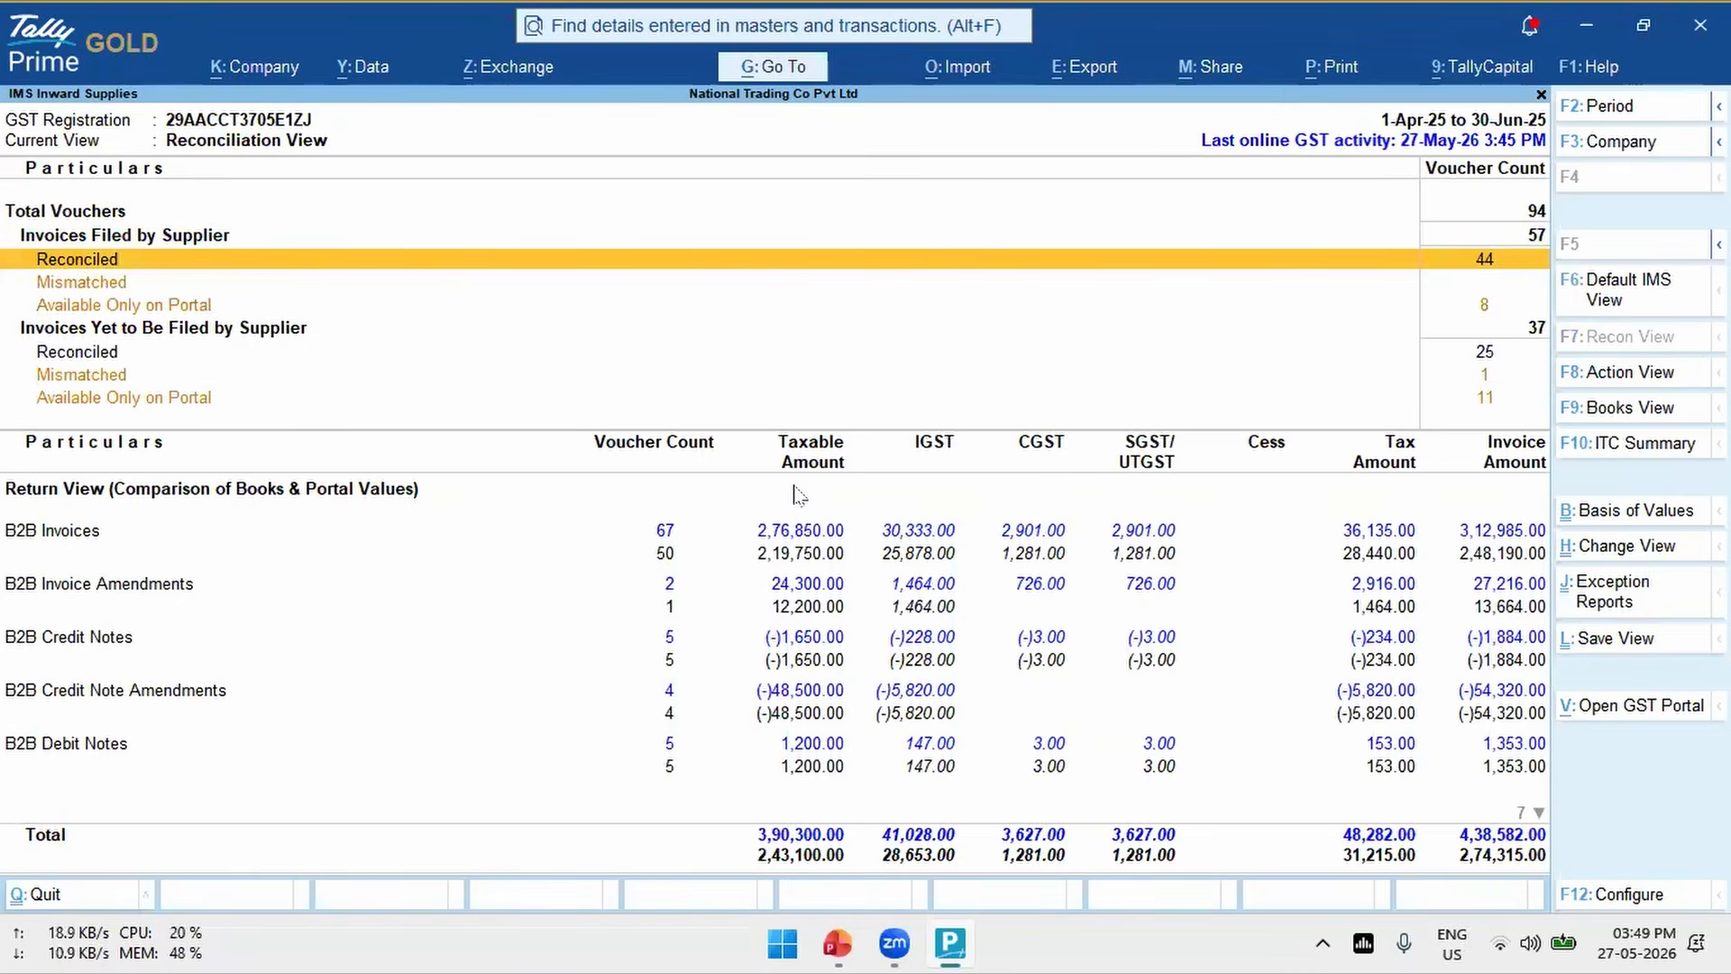
key(Escape)
key(Escape)
key(Escape)
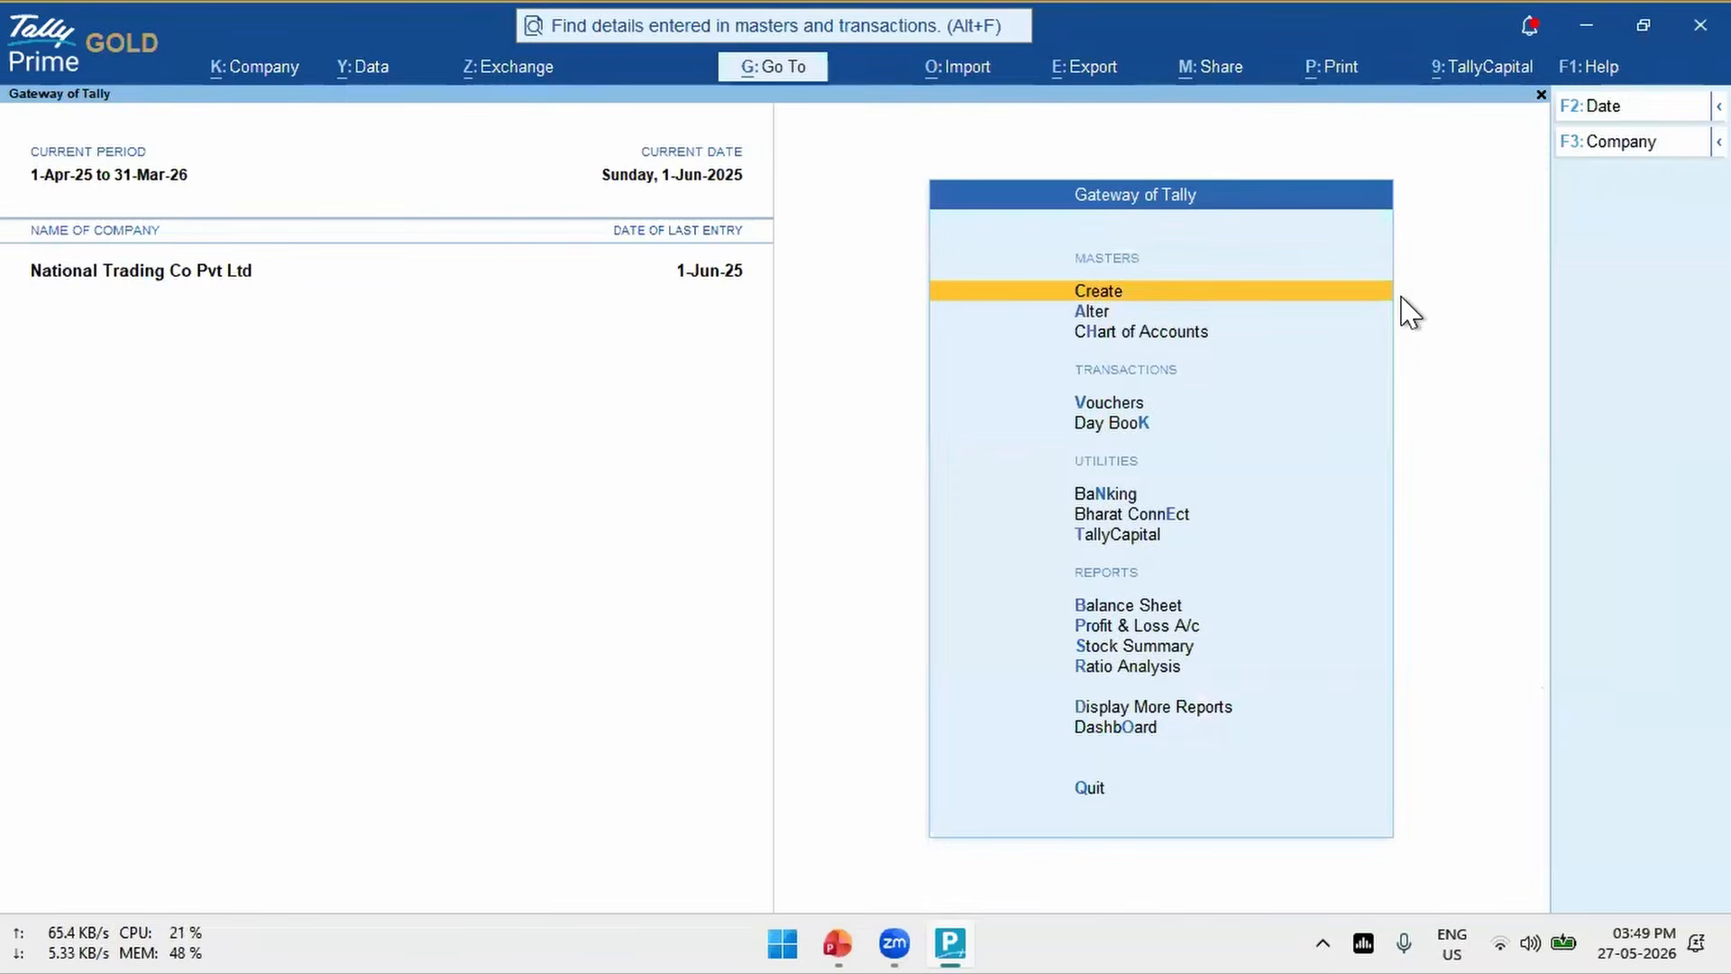
key(alt+g)
text(ims)
key(BackSpace)
key(BackSpace)
key(BackSpace)
key(Escape)
- Look through the GST exchange options for the IMS inward invoices and close them
key(alt+z)
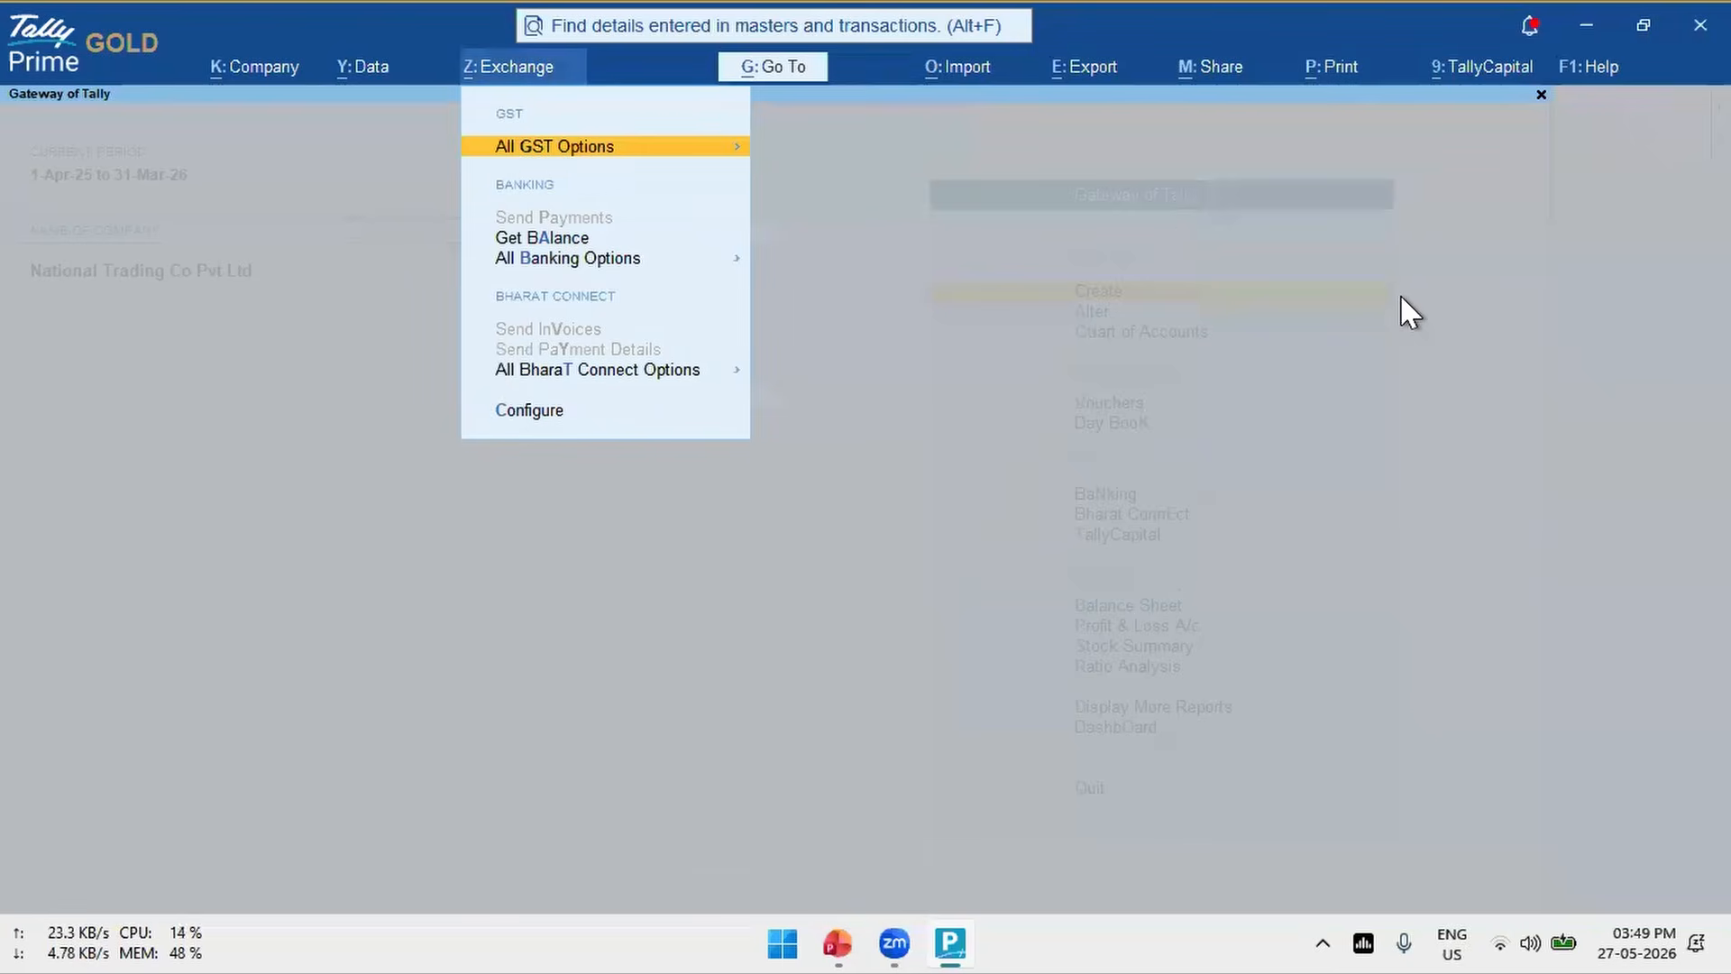
key(Return)
key(Down)
key(Down)
key(Down)
key(Down)
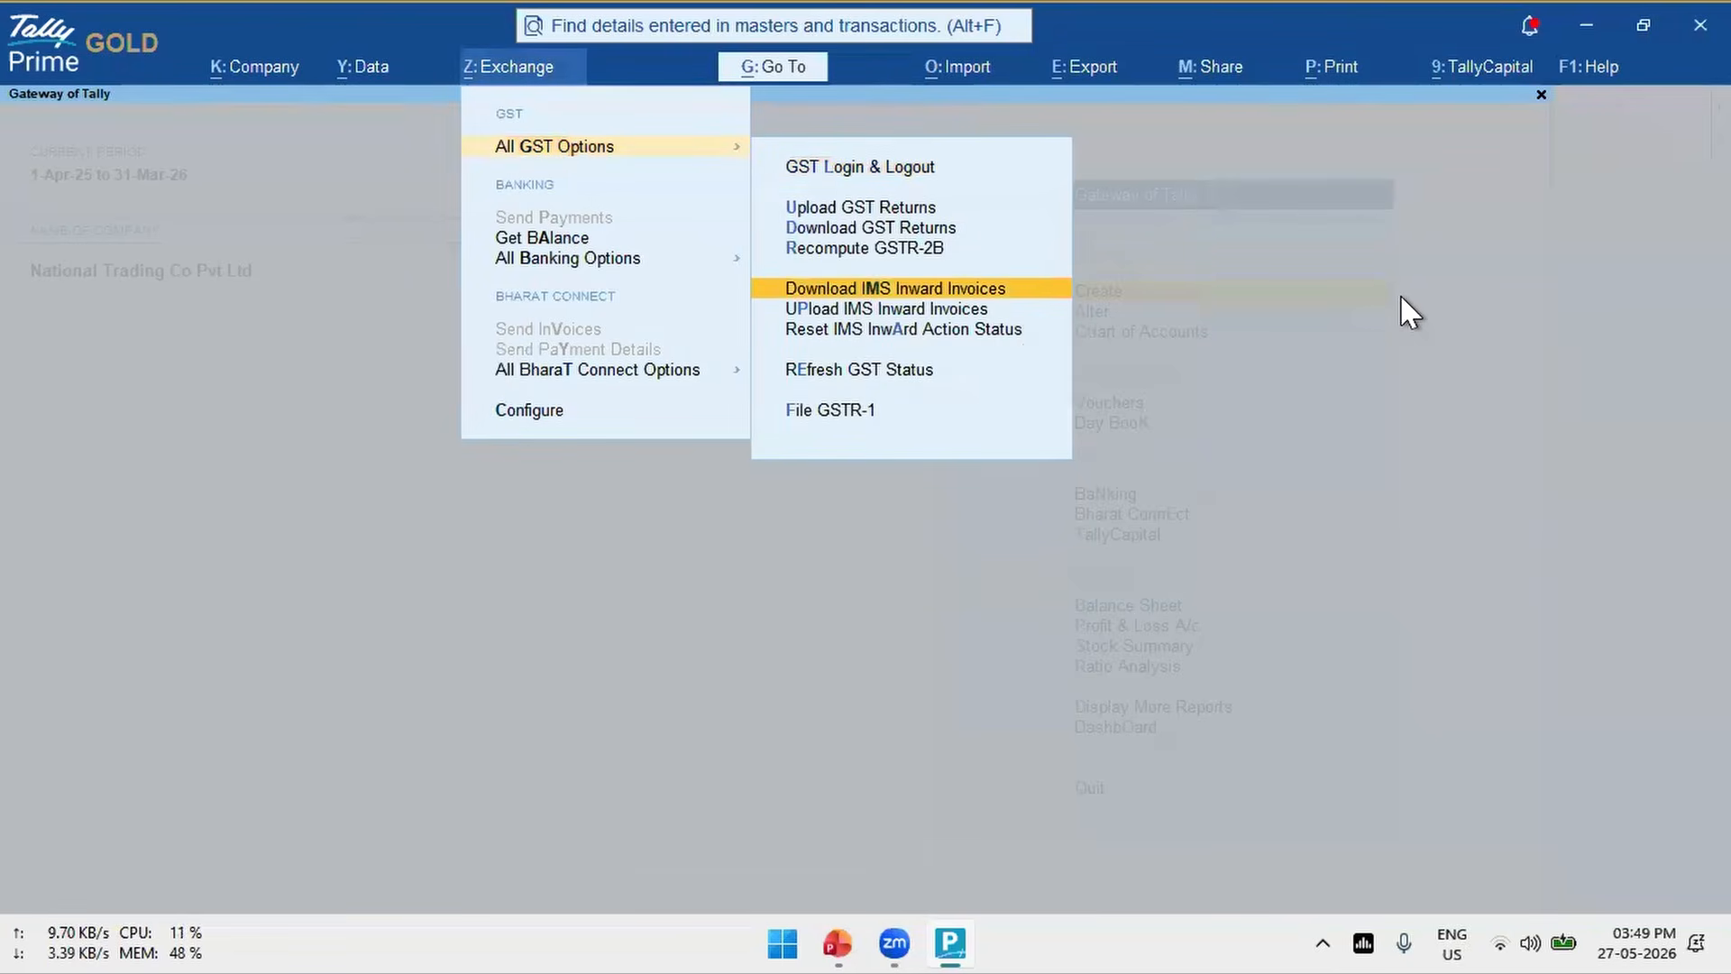
key(Escape)
key(Escape)
- Reopen the Invoice Management System report and list the supplier-filed invoices that require action
key(alt+g)
text(Ims)
key(Down)
key(Down)
key(Down)
key(Up)
key(Return)
key(Down)
key(Down)
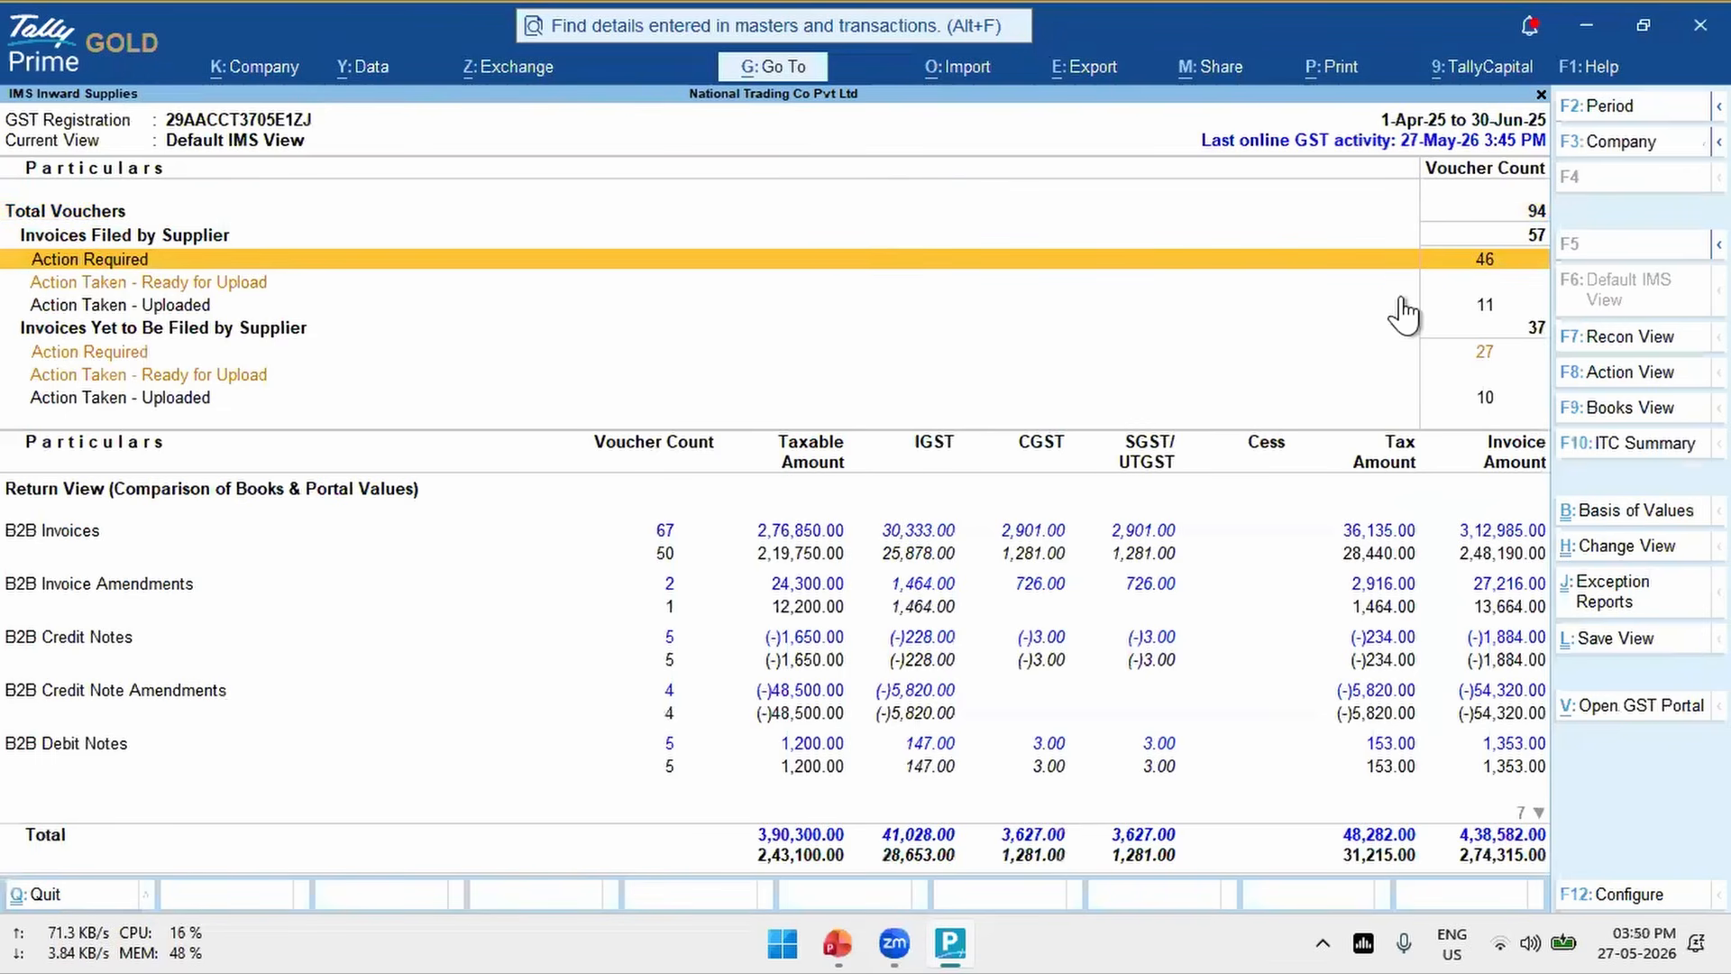
key(Return)
- Select the reconciled invoices PUR-5-25-26 and PUR-25-25-26 in the voucher register
key(Down)
key(Down)
key(Down)
key(Down)
key(Down)
key(Down)
key(Down)
key(Down)
key(Down)
key(Down)
key(Down)
key(Down)
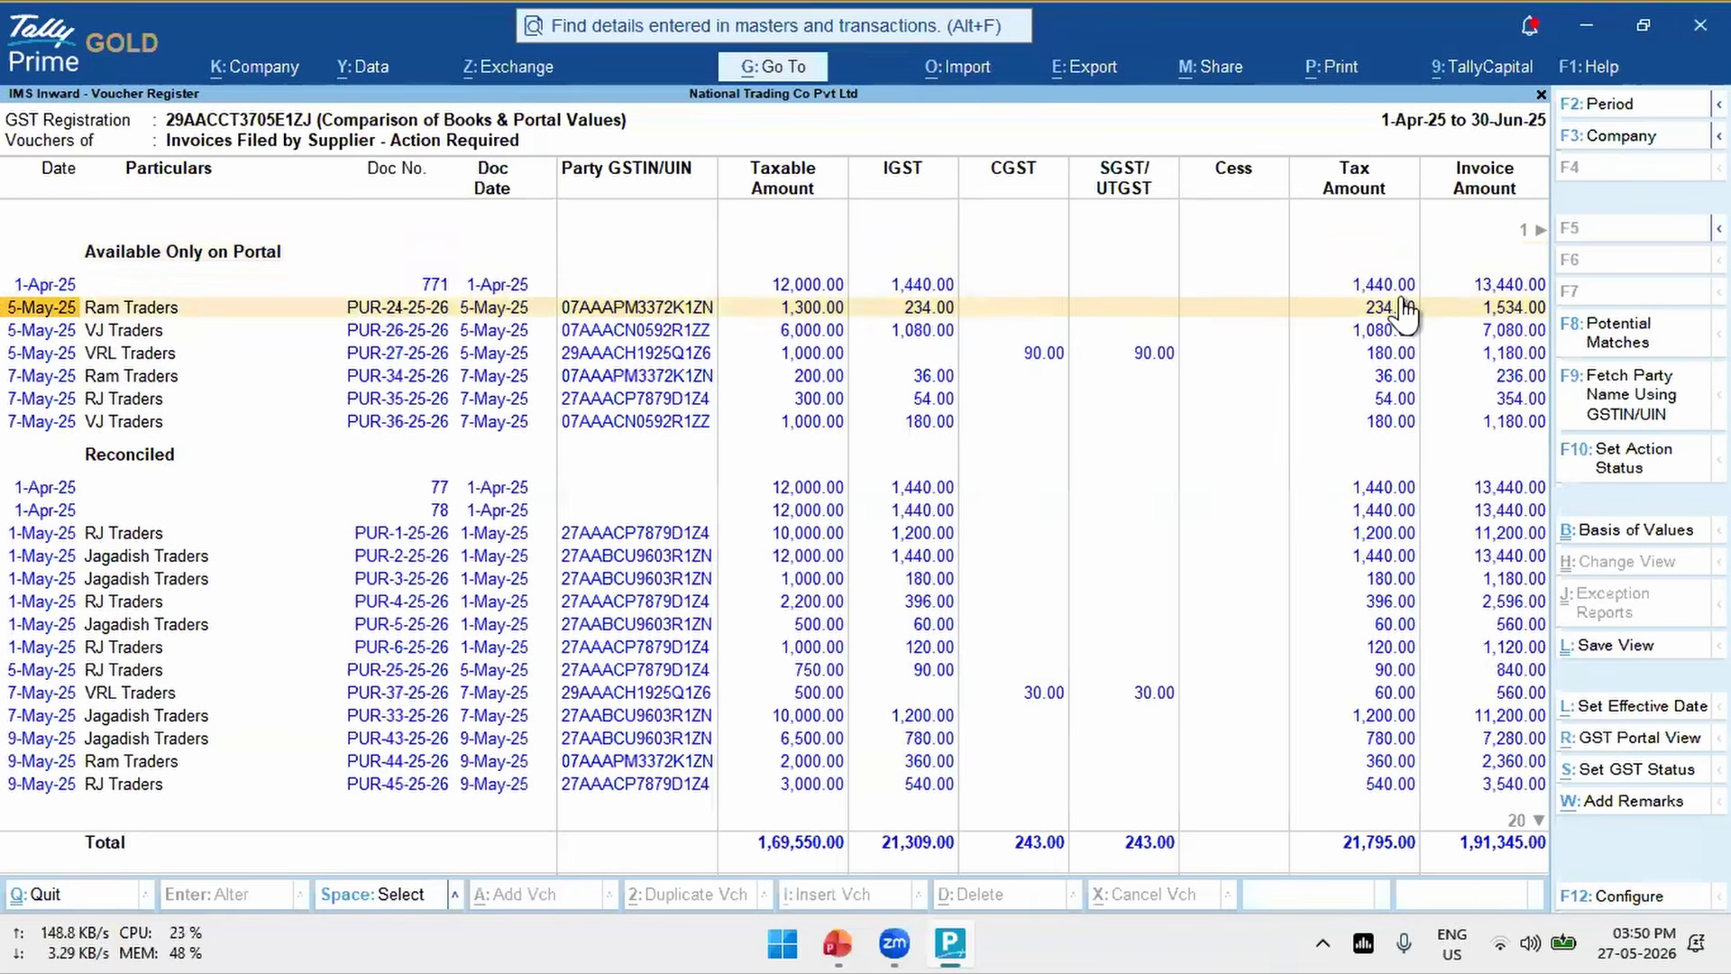
key(Down)
key(Down)
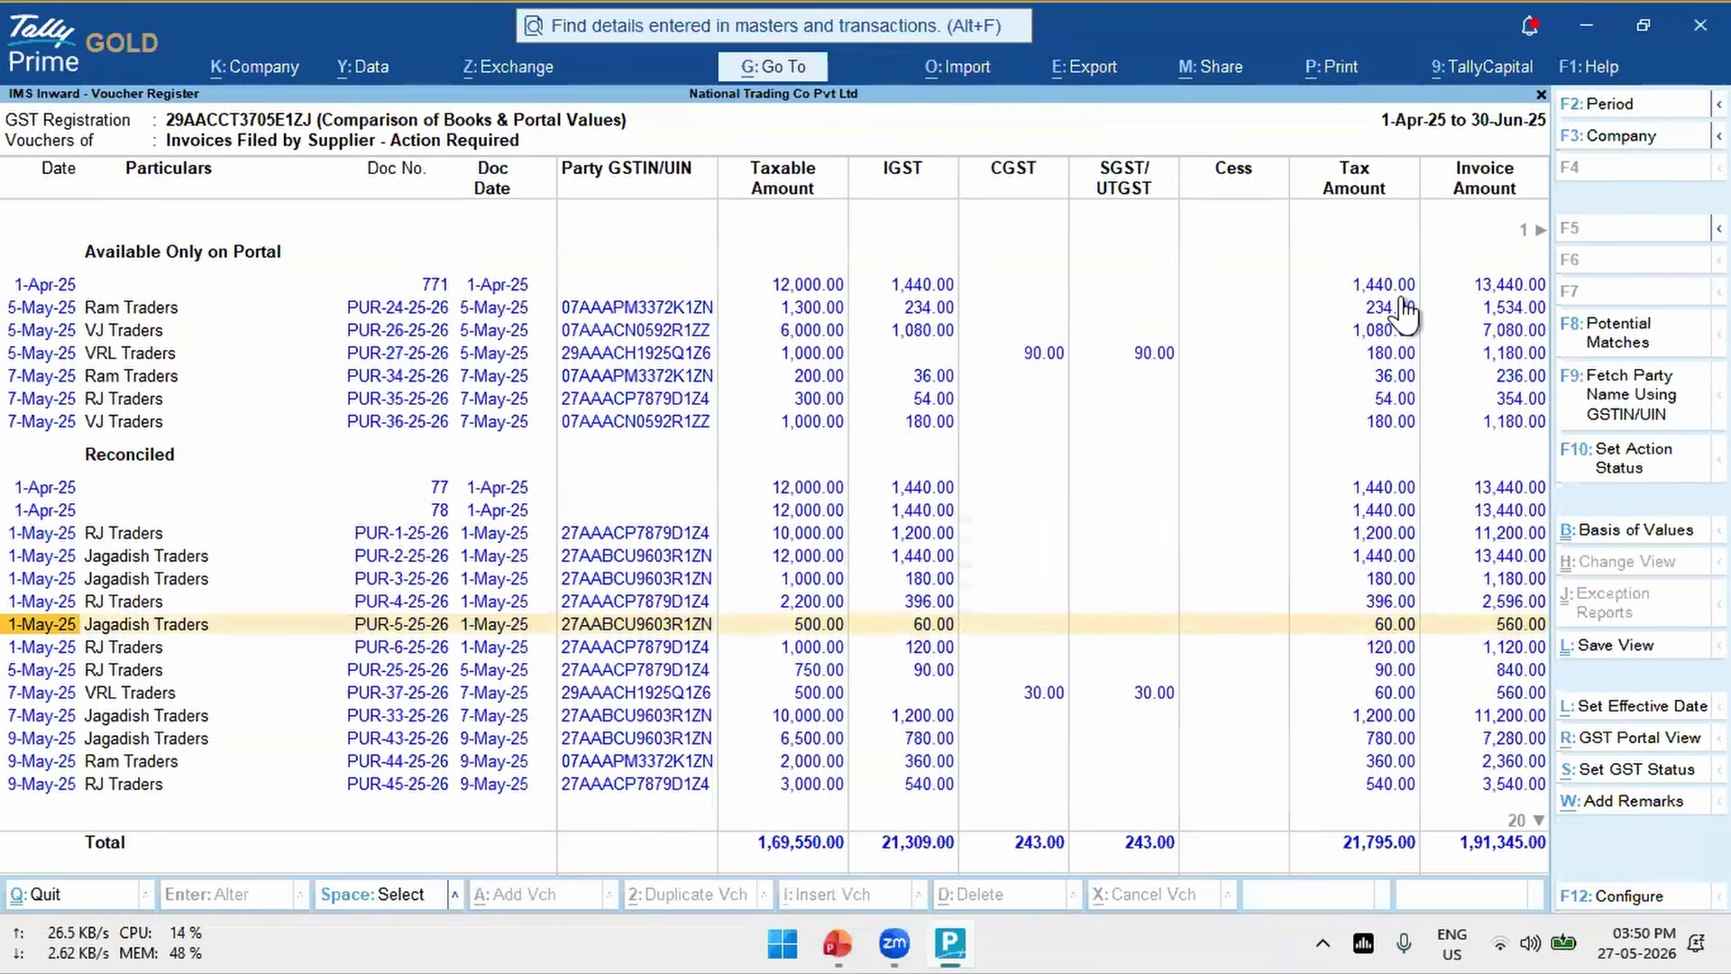
key(space)
key(Down)
key(Down)
key(space)
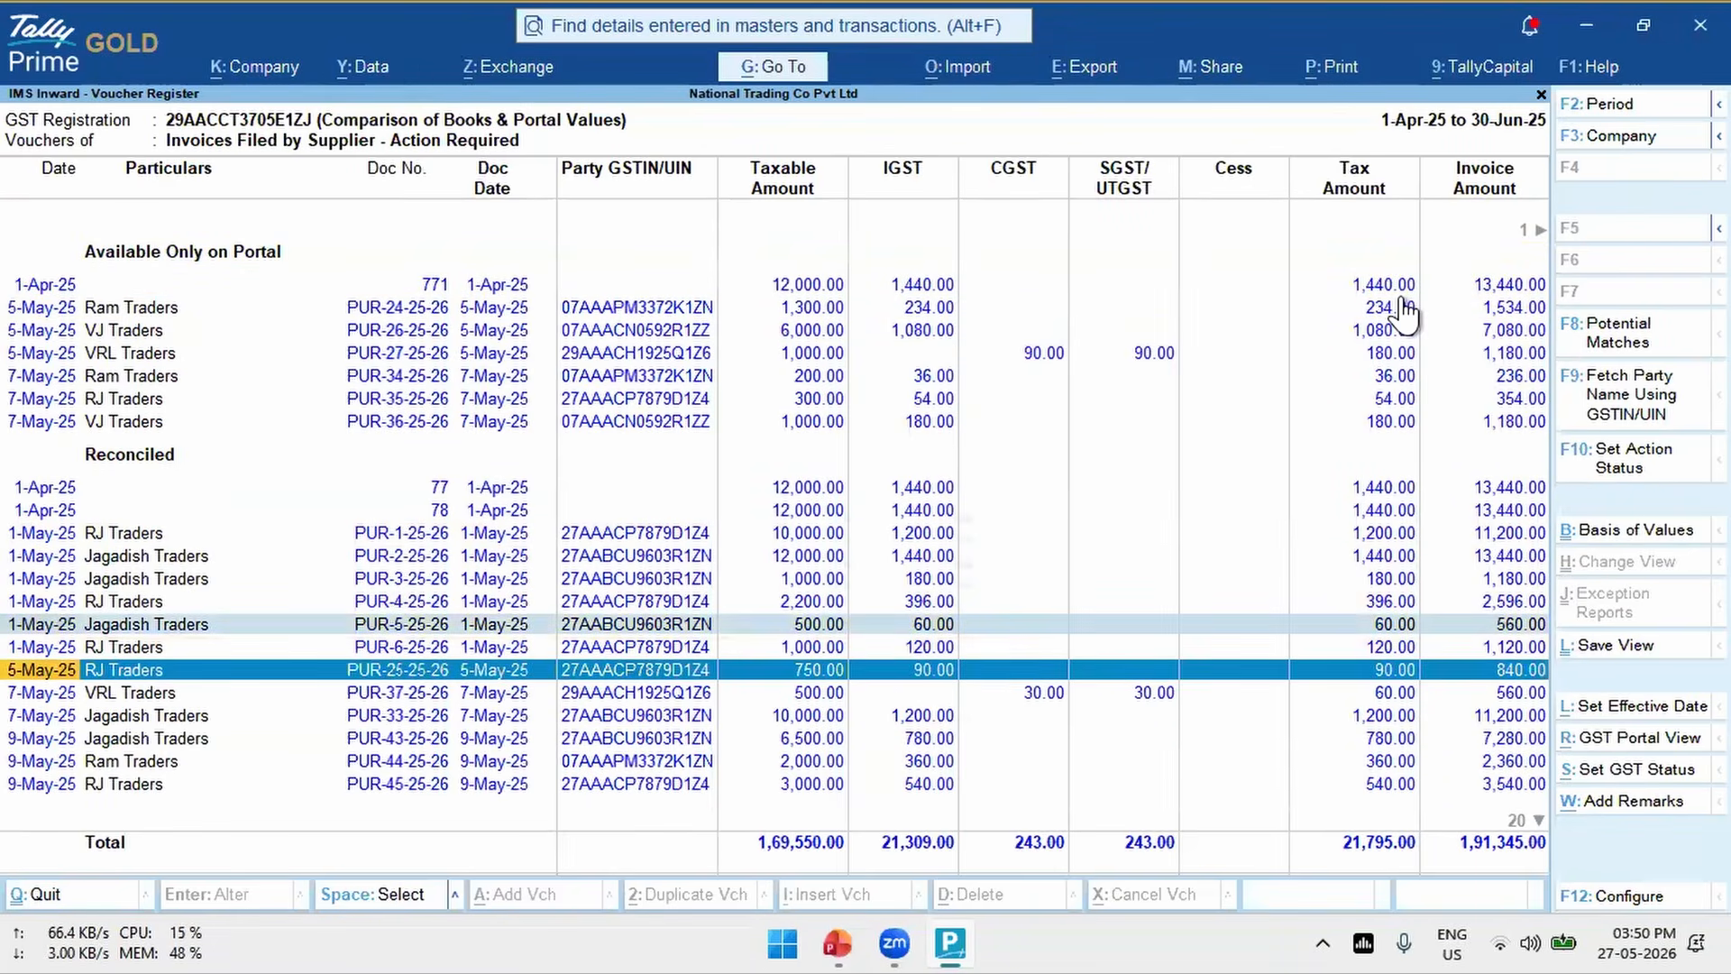
- Open the action status form for the two reconciled invoices and try the Pending and Rejected IMS actions
click(1641, 475)
key(Down)
key(Return)
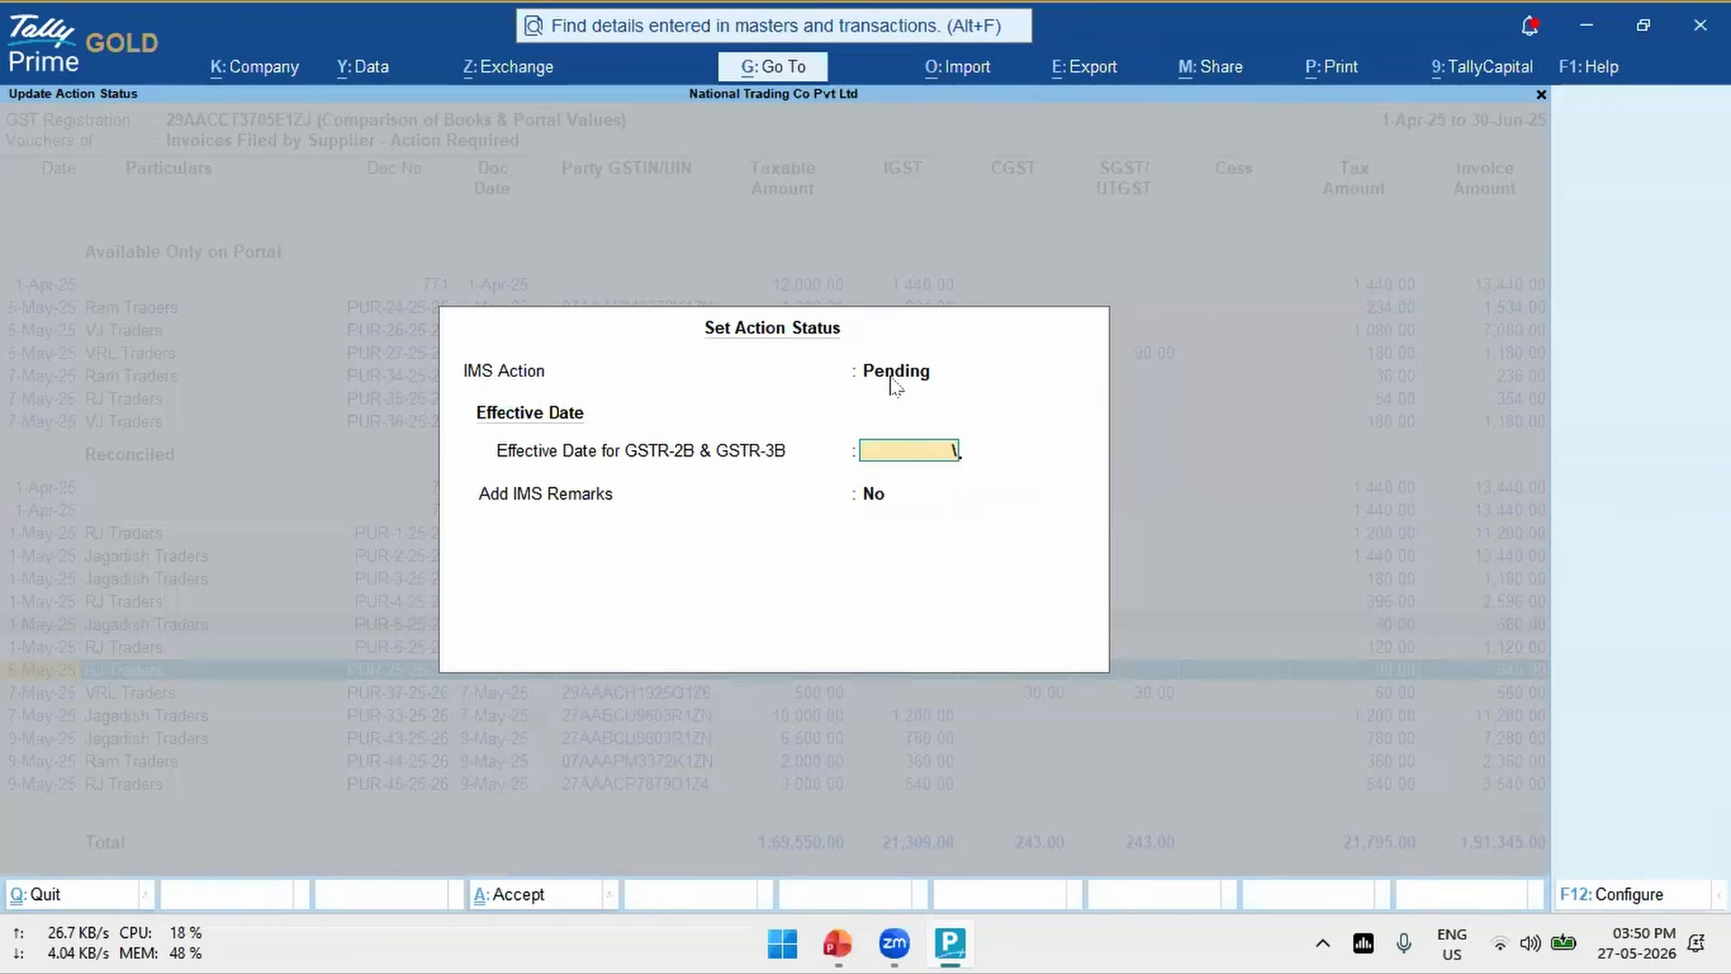
click(867, 368)
key(Down)
key(Return)
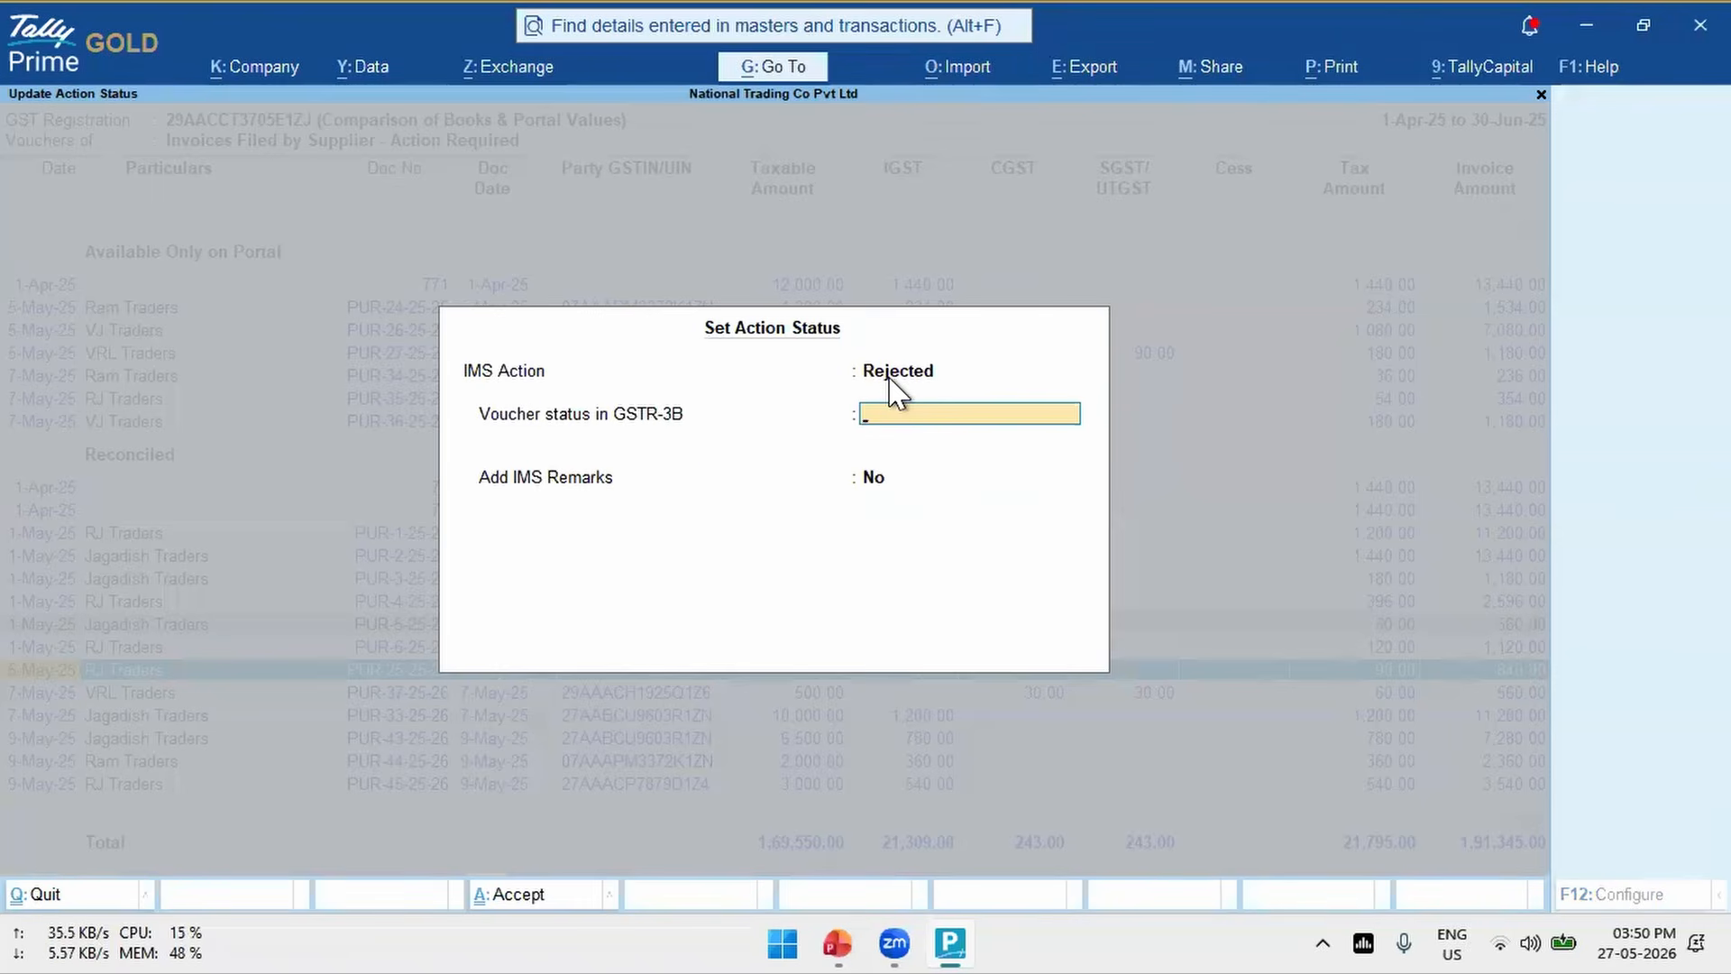
- Switch the IMS action back to Pending, examine its effective date field, and close the form without accepting it
click(891, 373)
key(Up)
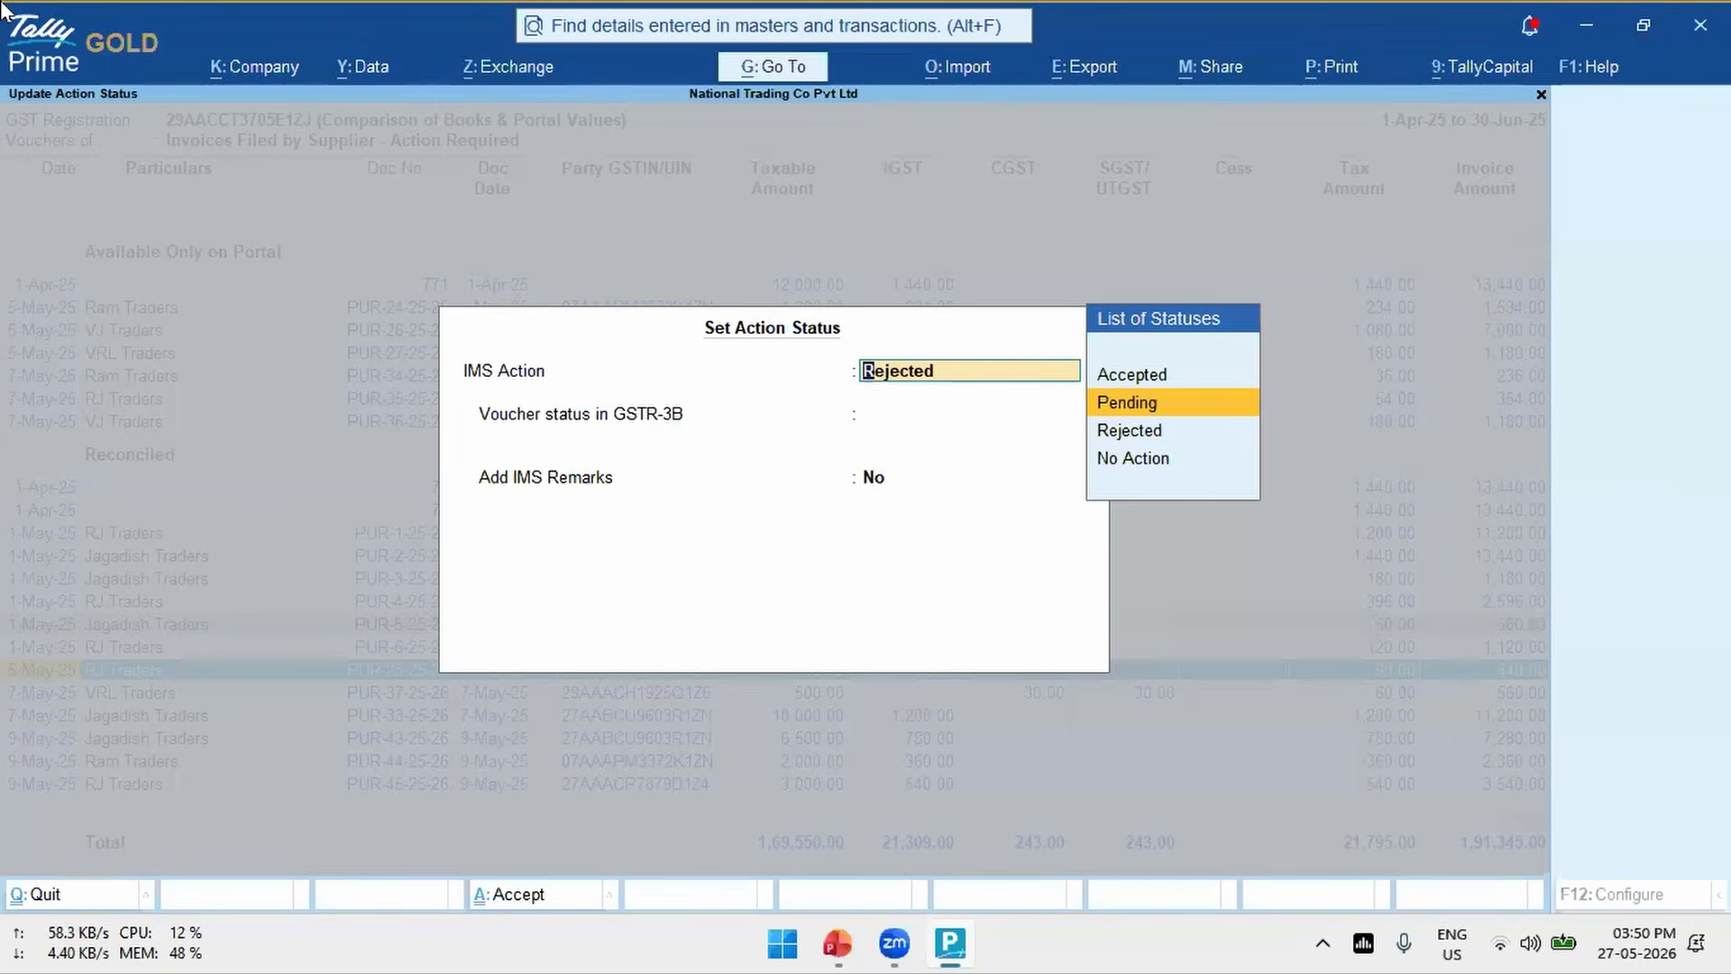
key(Return)
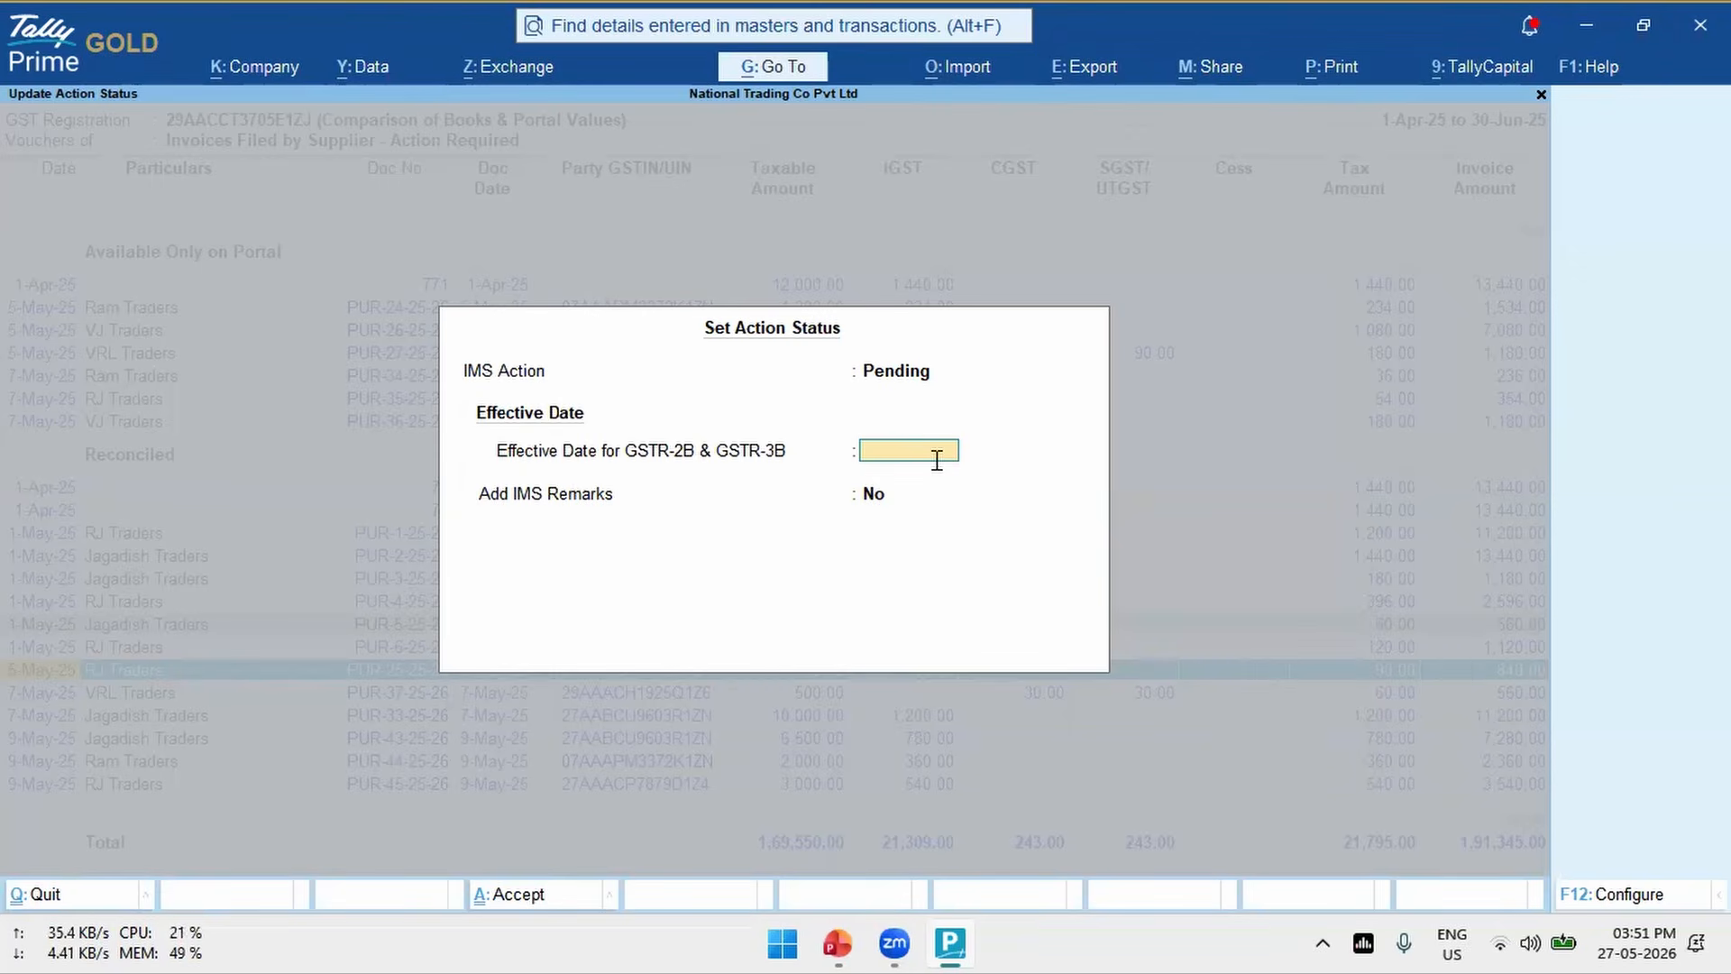
key(BackSpace)
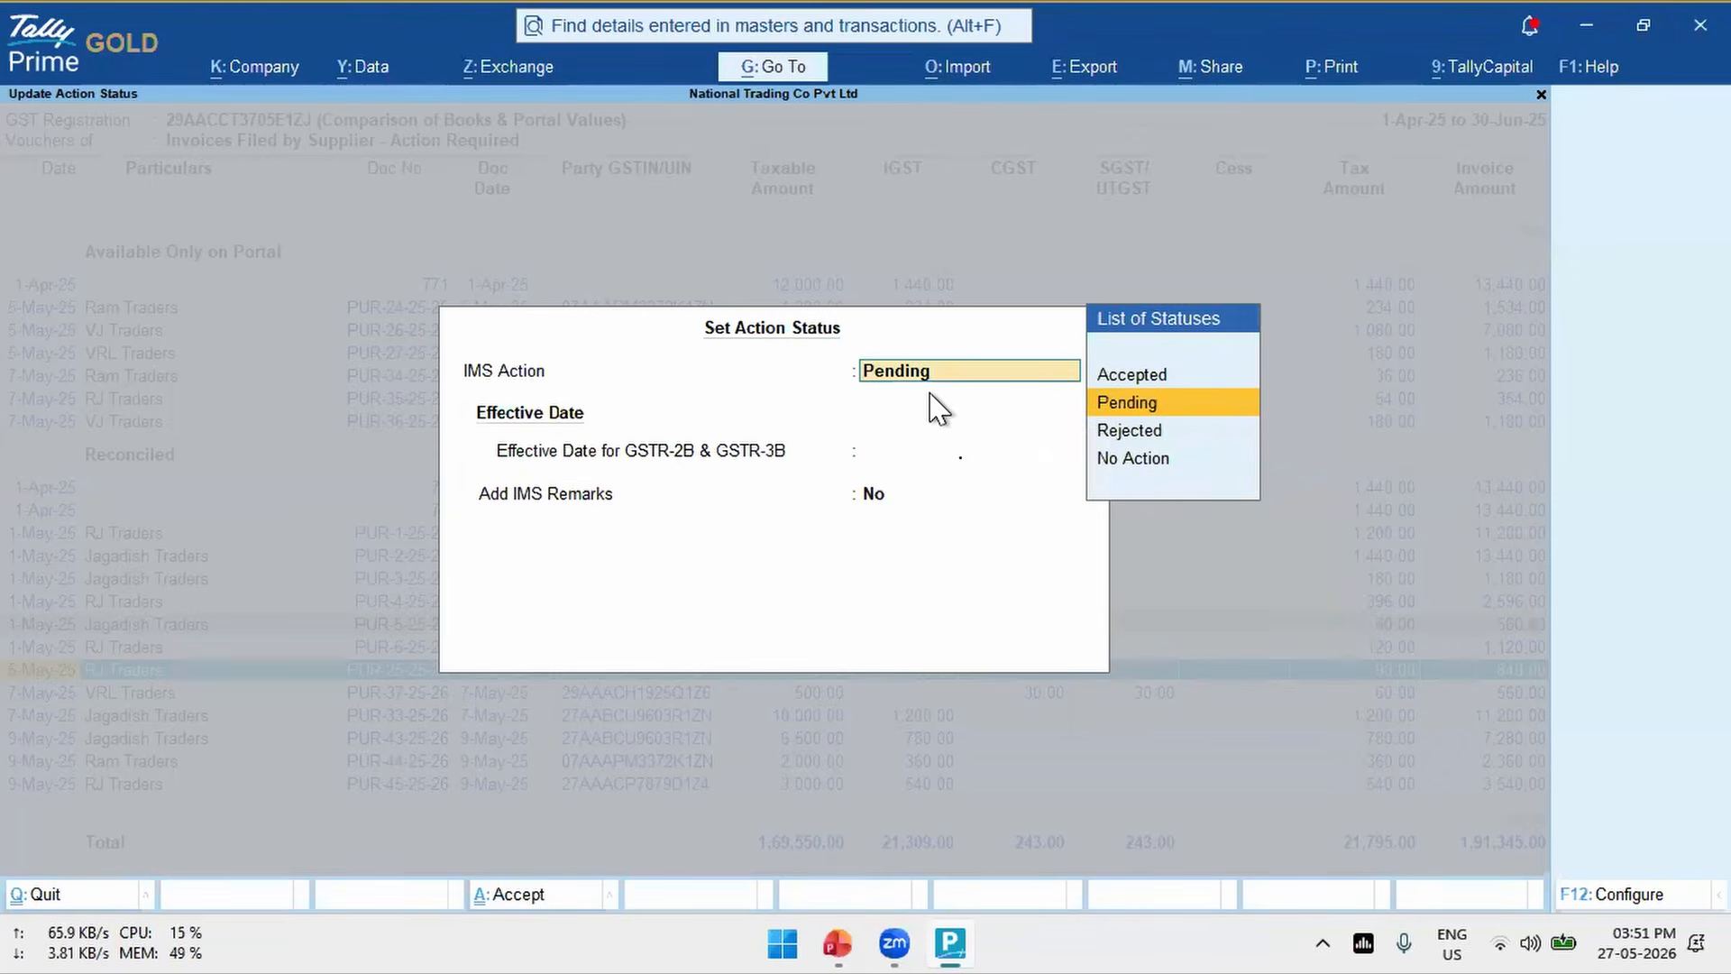
key(Return)
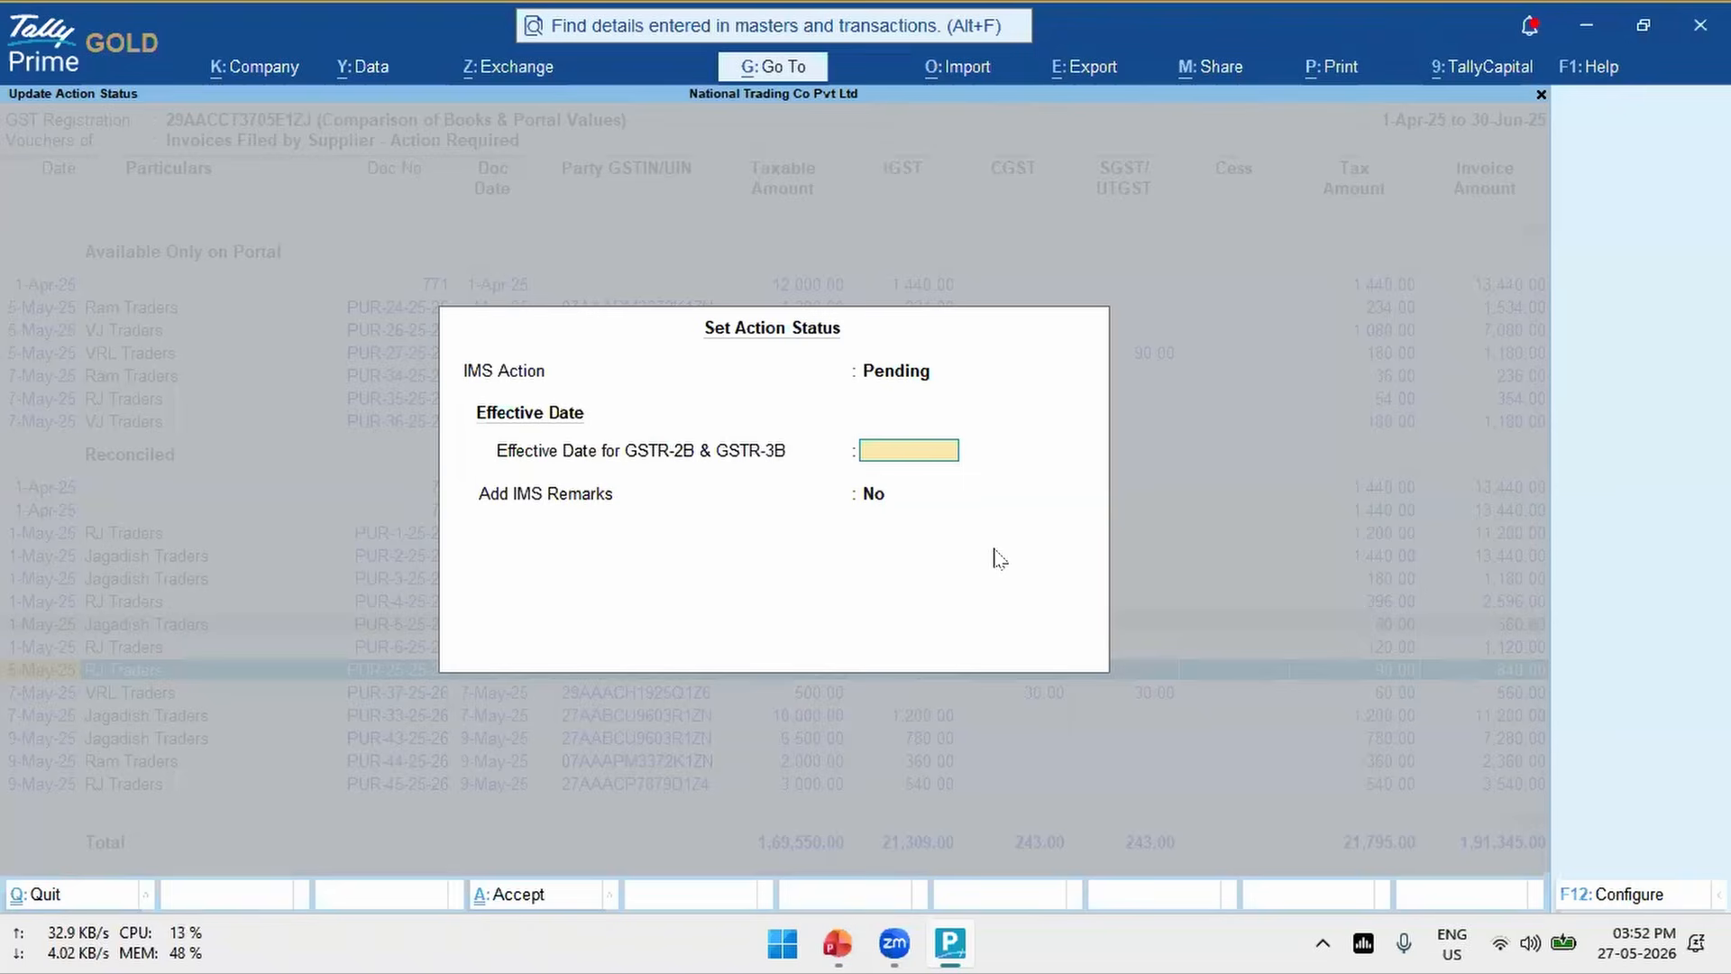
key(Up)
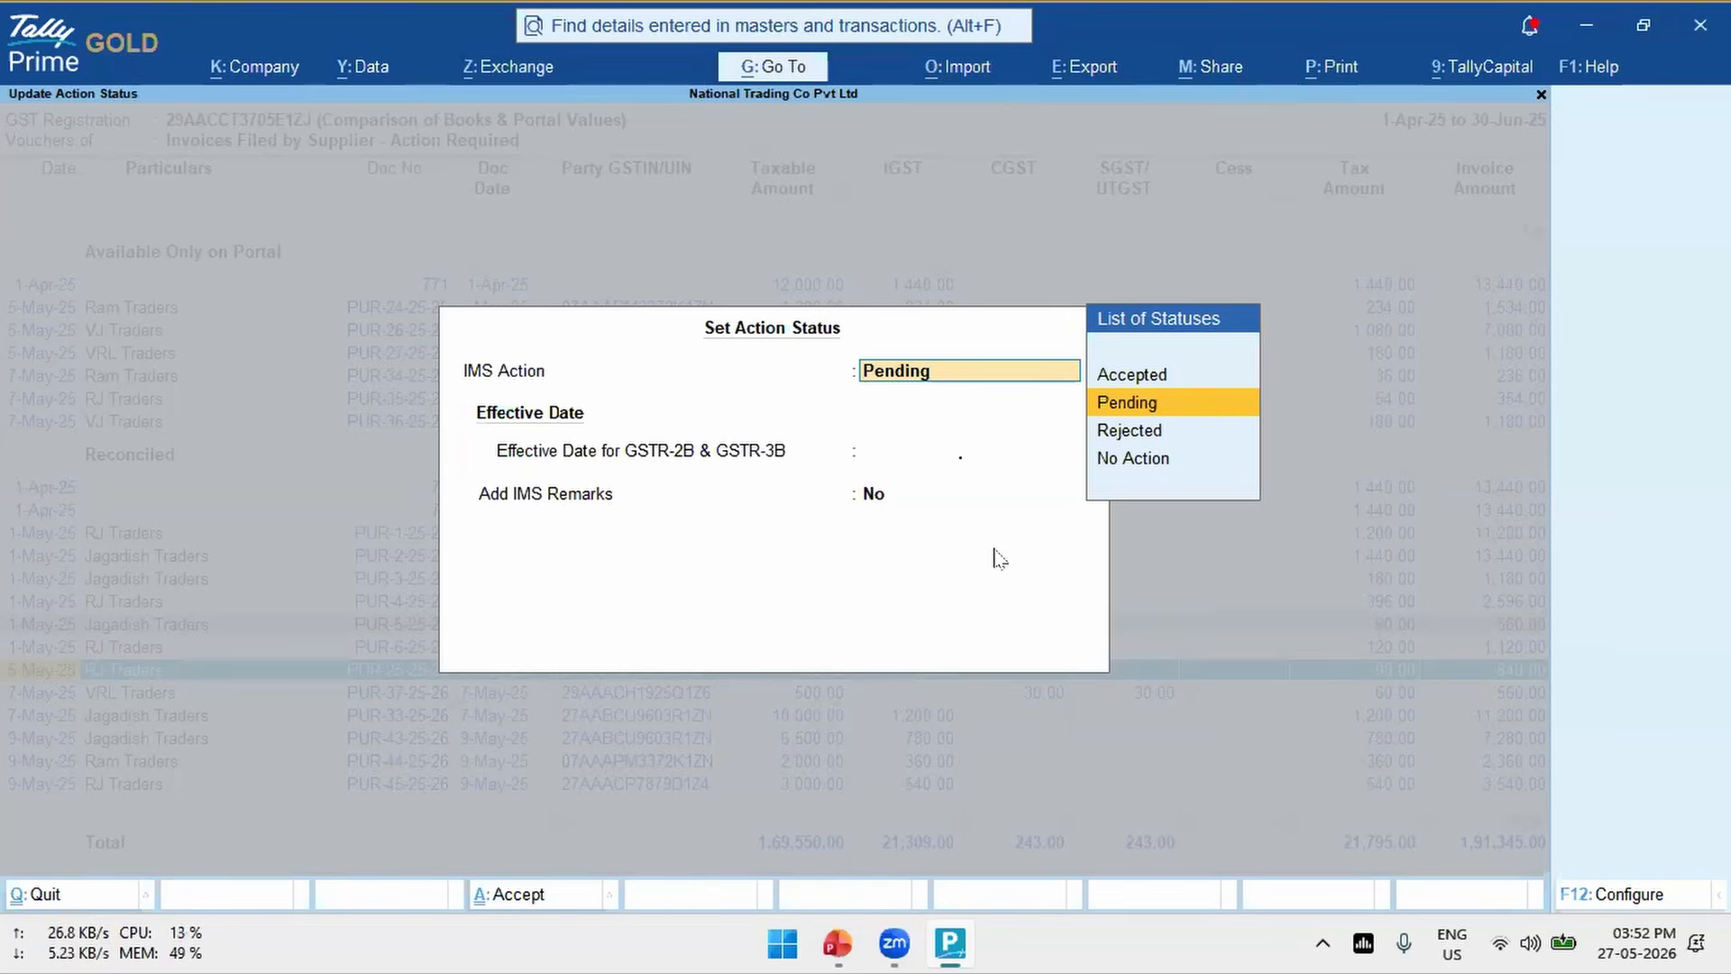
key(BackSpace)
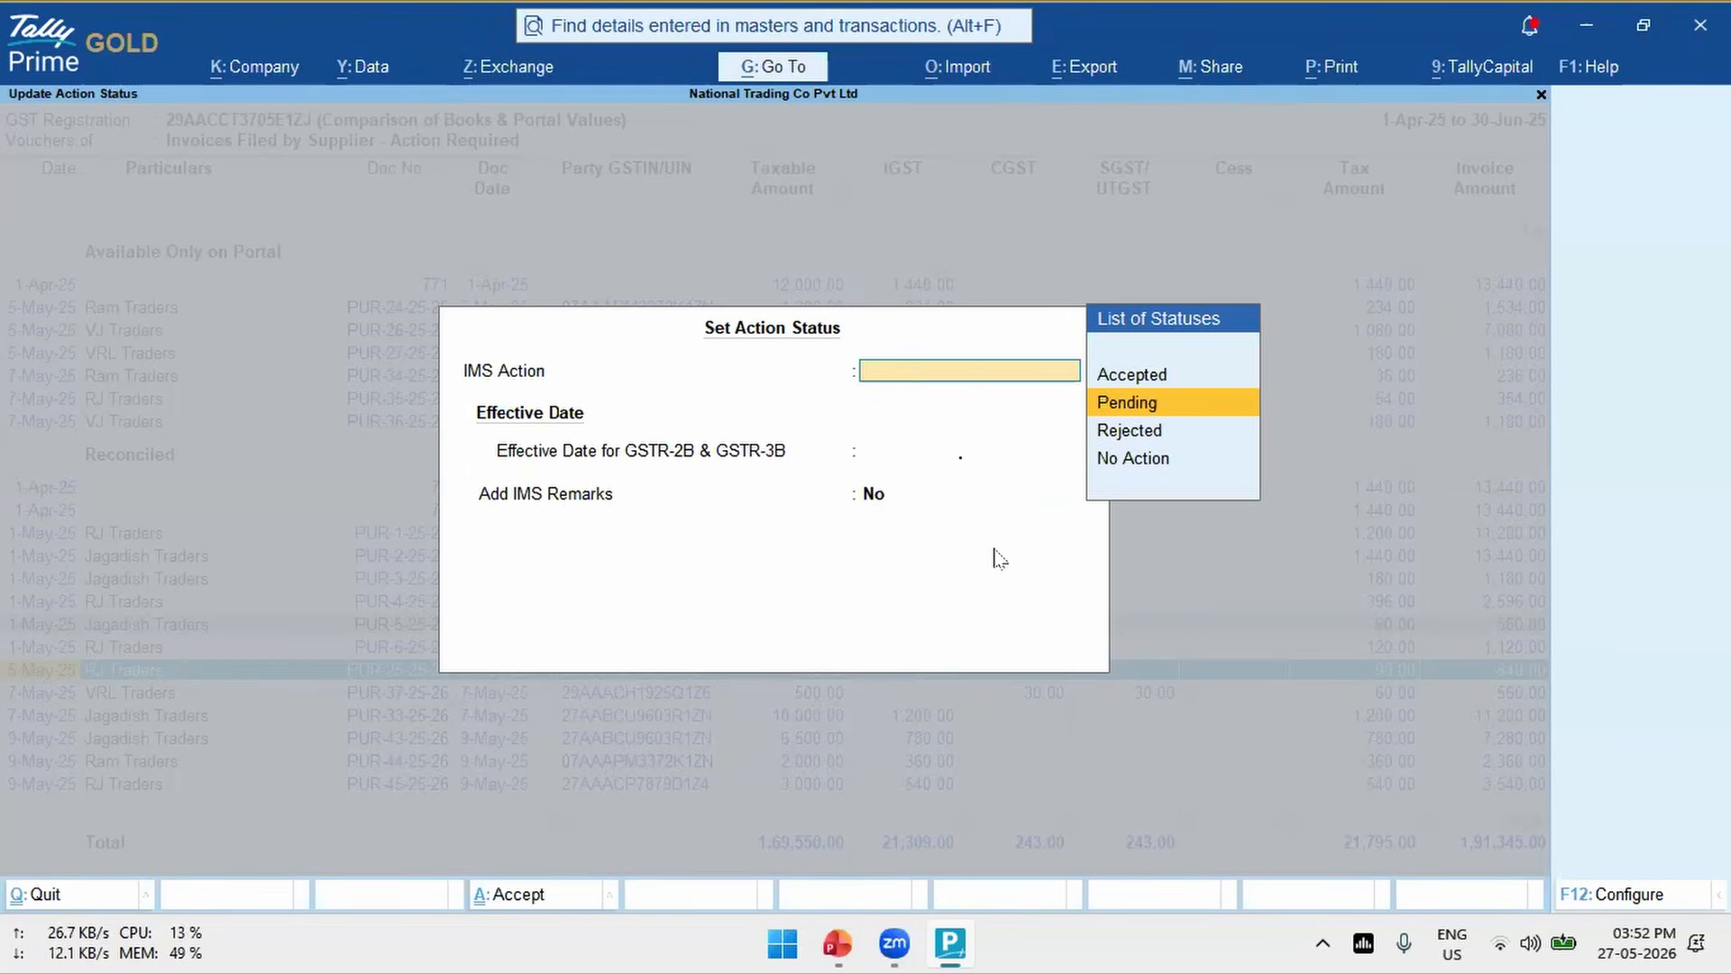
key(Escape)
key(Return)
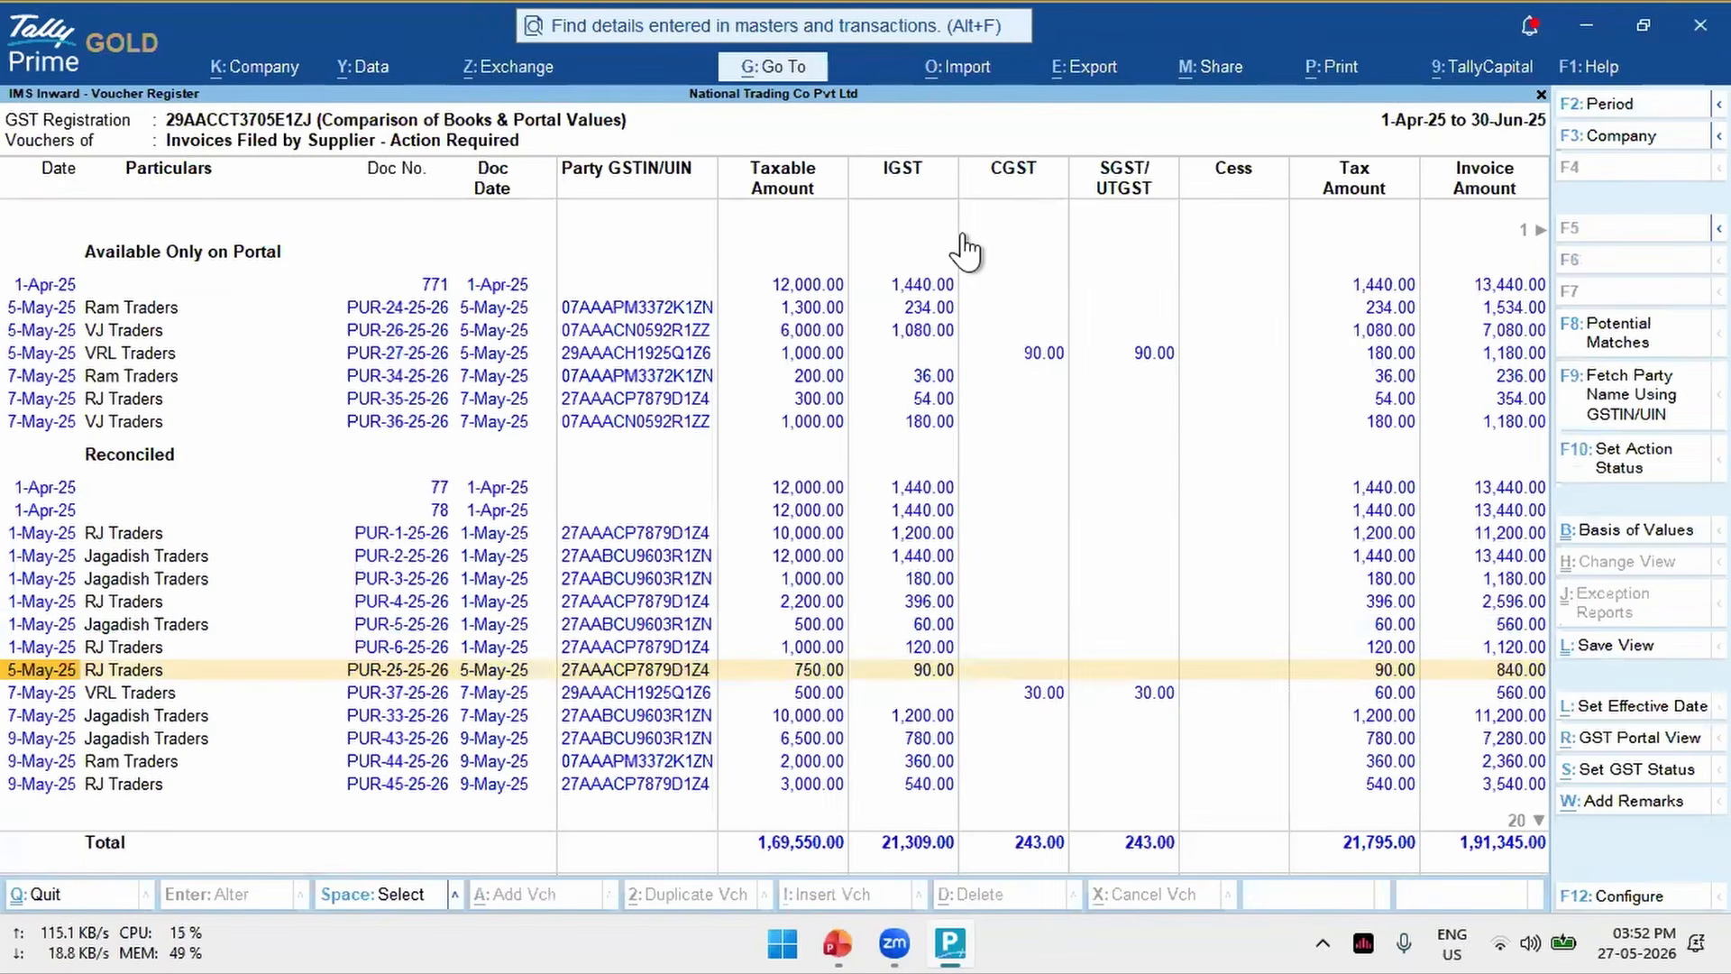
- Leave the IMS report and open the GST registration details from the company features of National Trading Co Pvt Ltd
key(Escape)
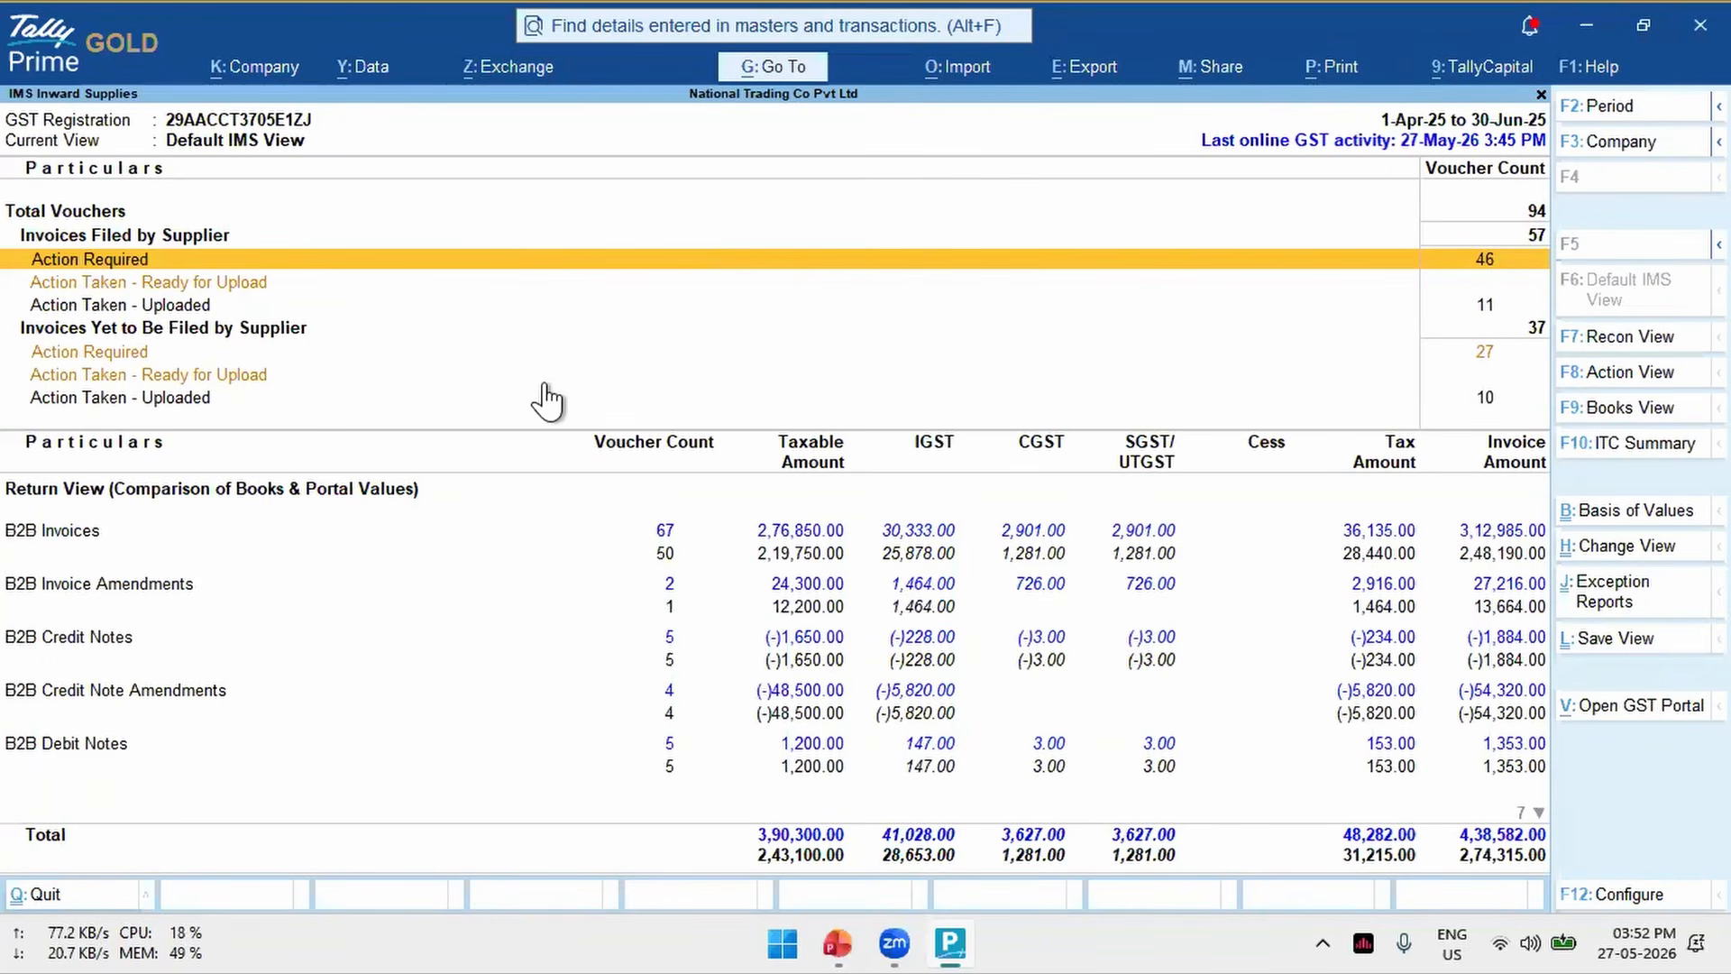
key(F12)
key(Escape)
key(Escape)
key(F11)
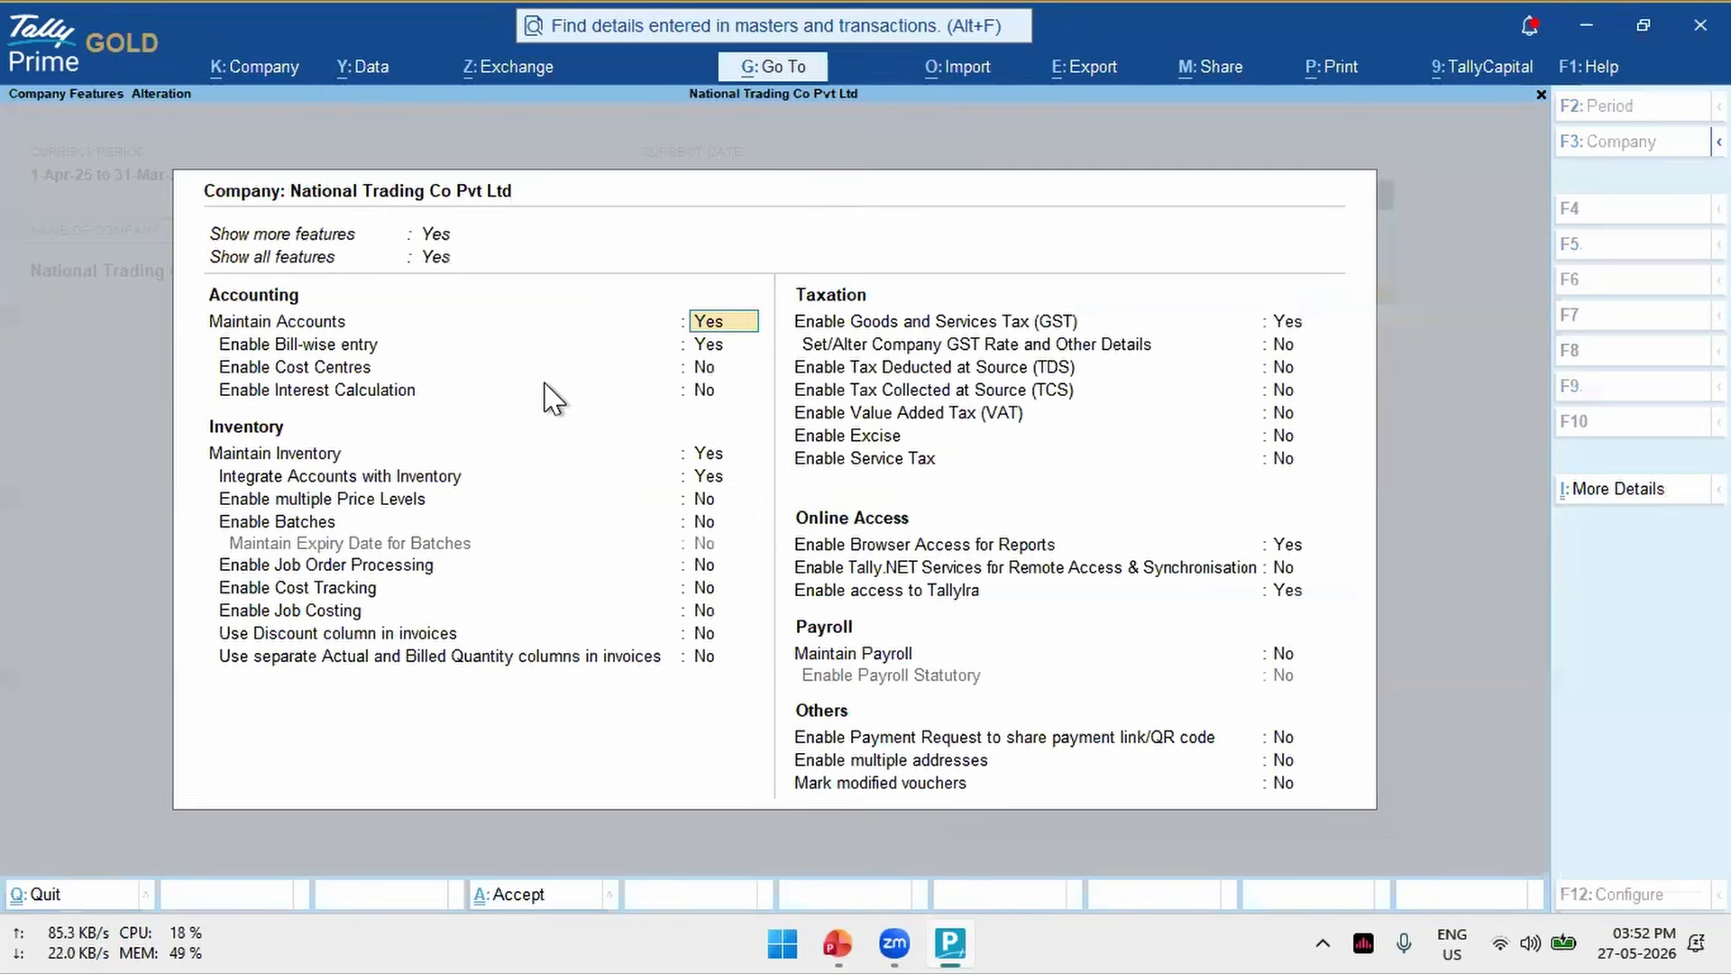
click(1287, 323)
key(Return)
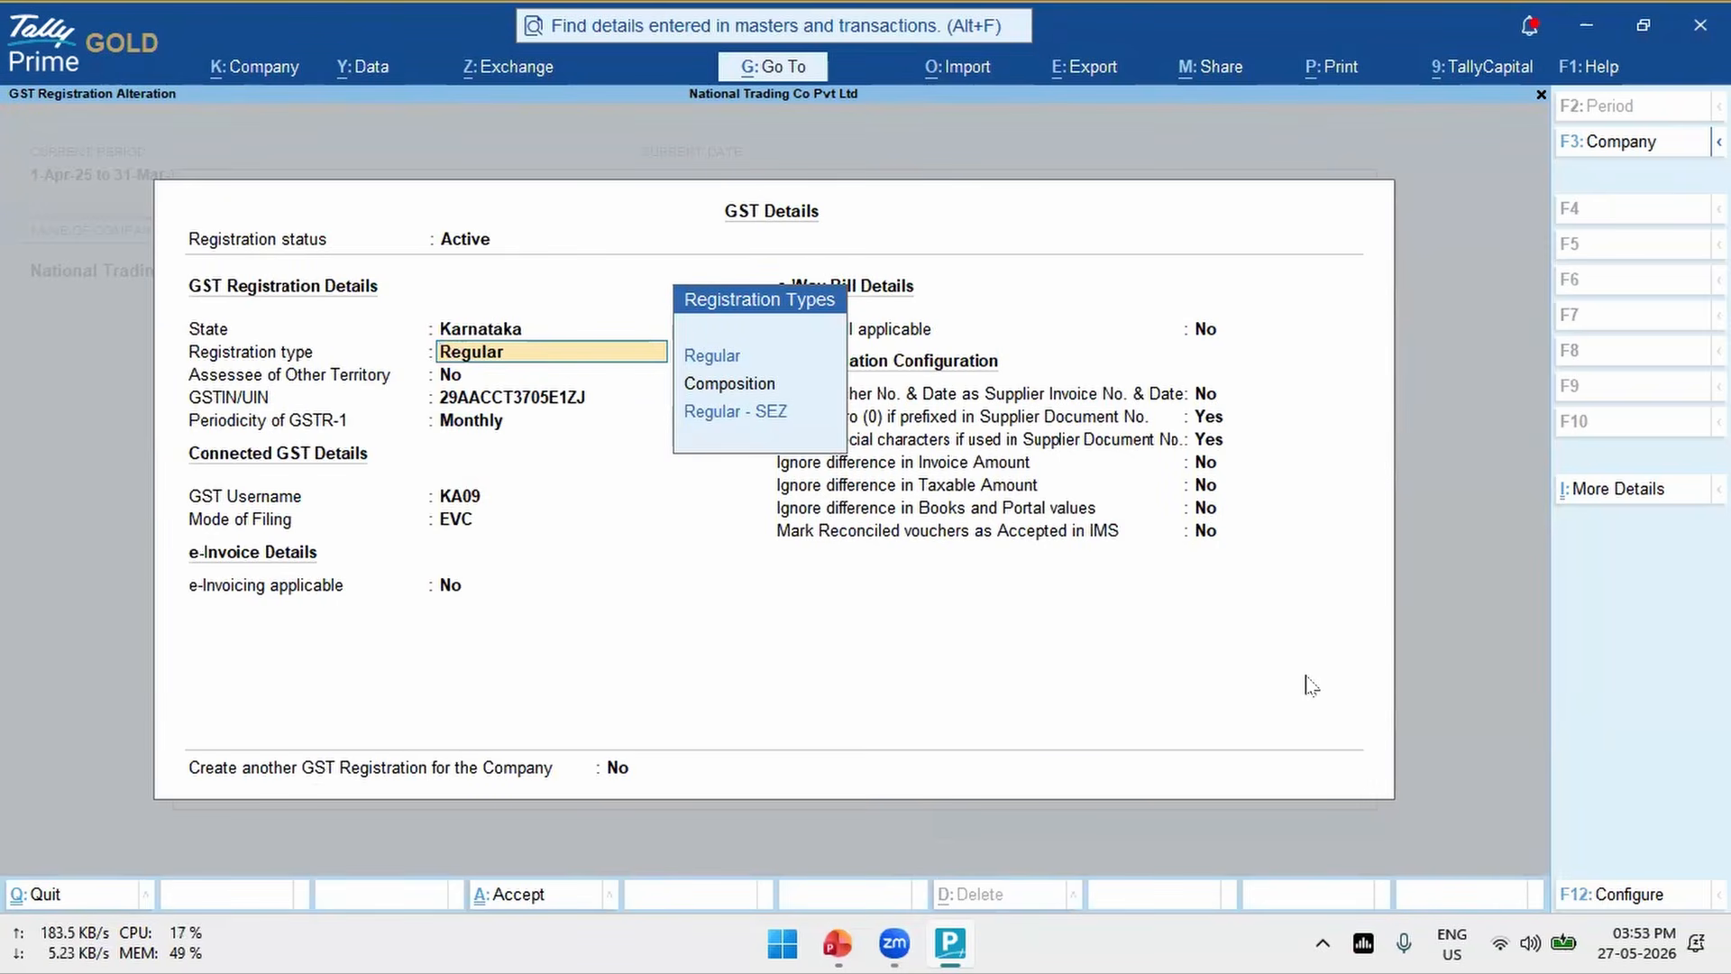
- Review the reconciliation options in the GST details configuration, and close the company features without changing any settings
click(1632, 896)
key(Down)
key(Down)
key(Down)
key(Down)
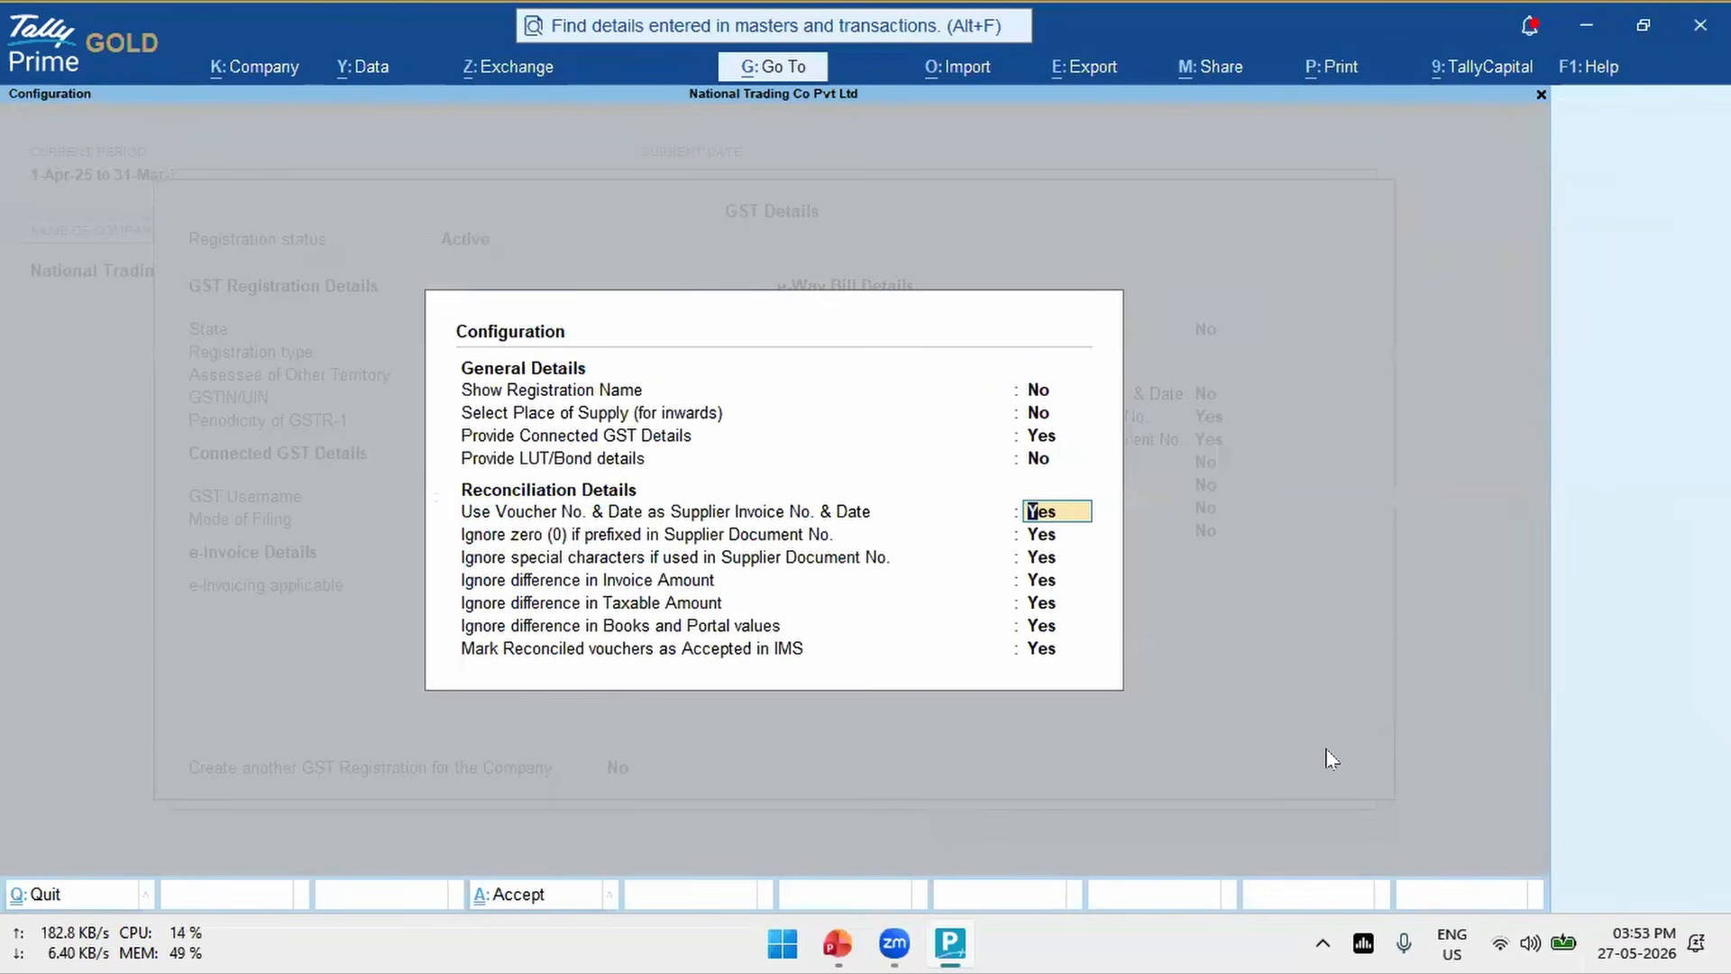
key(Escape)
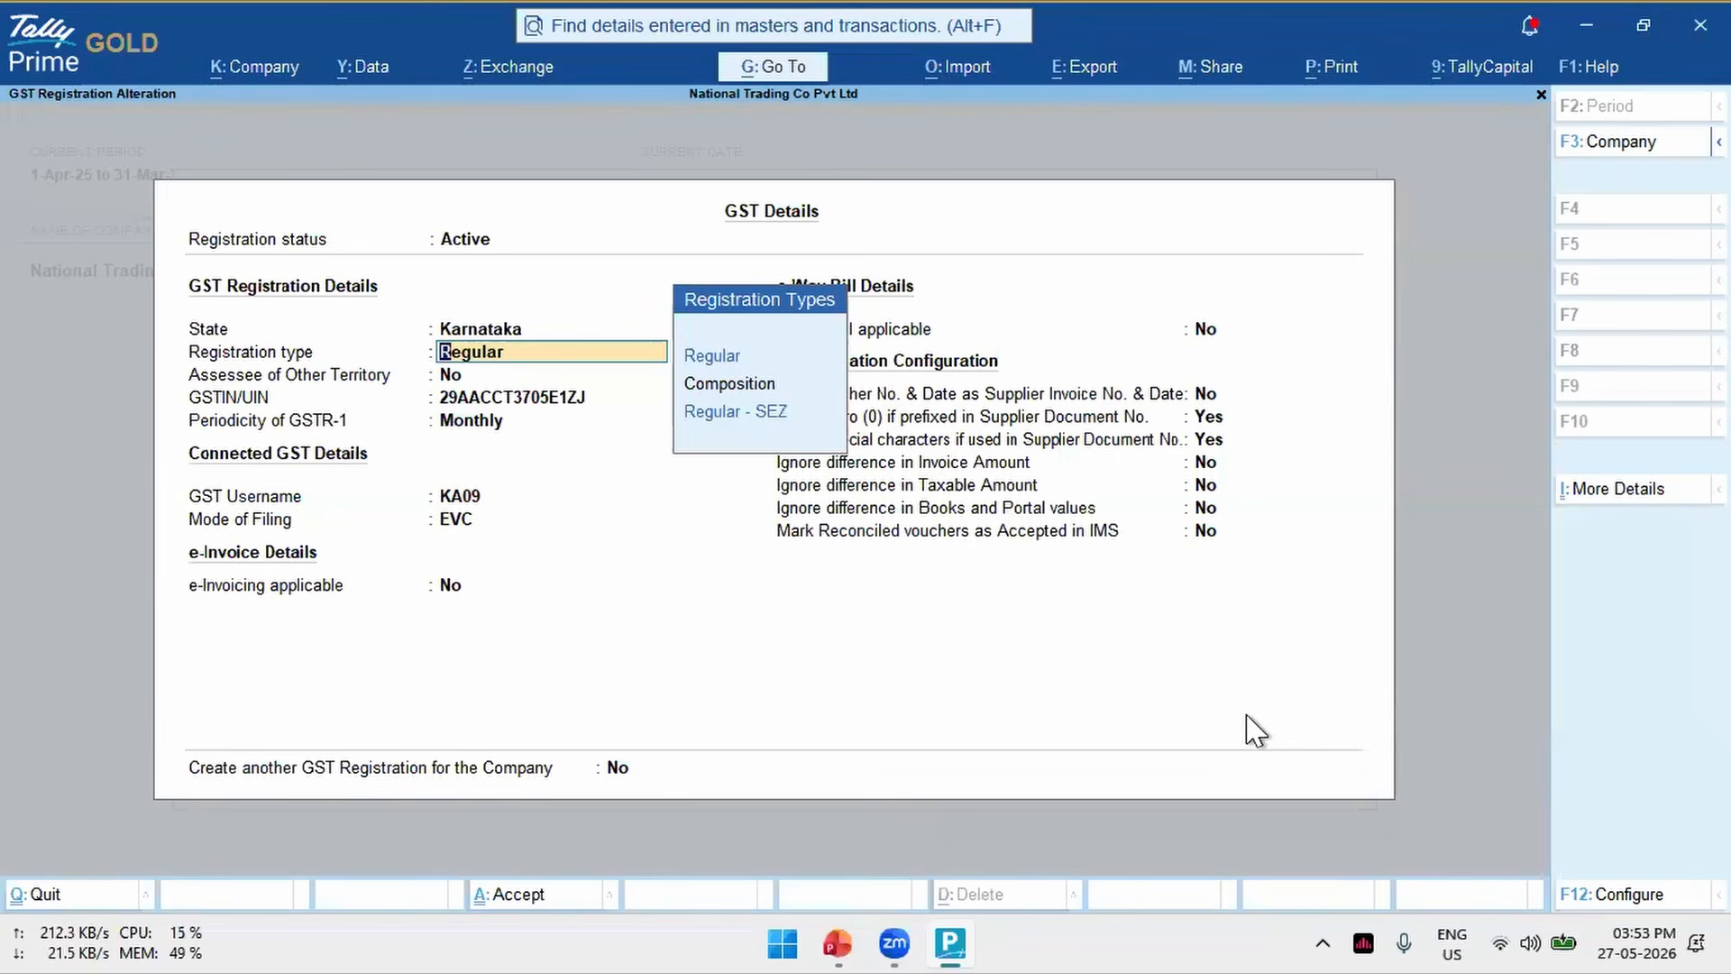
key(ctrl+a)
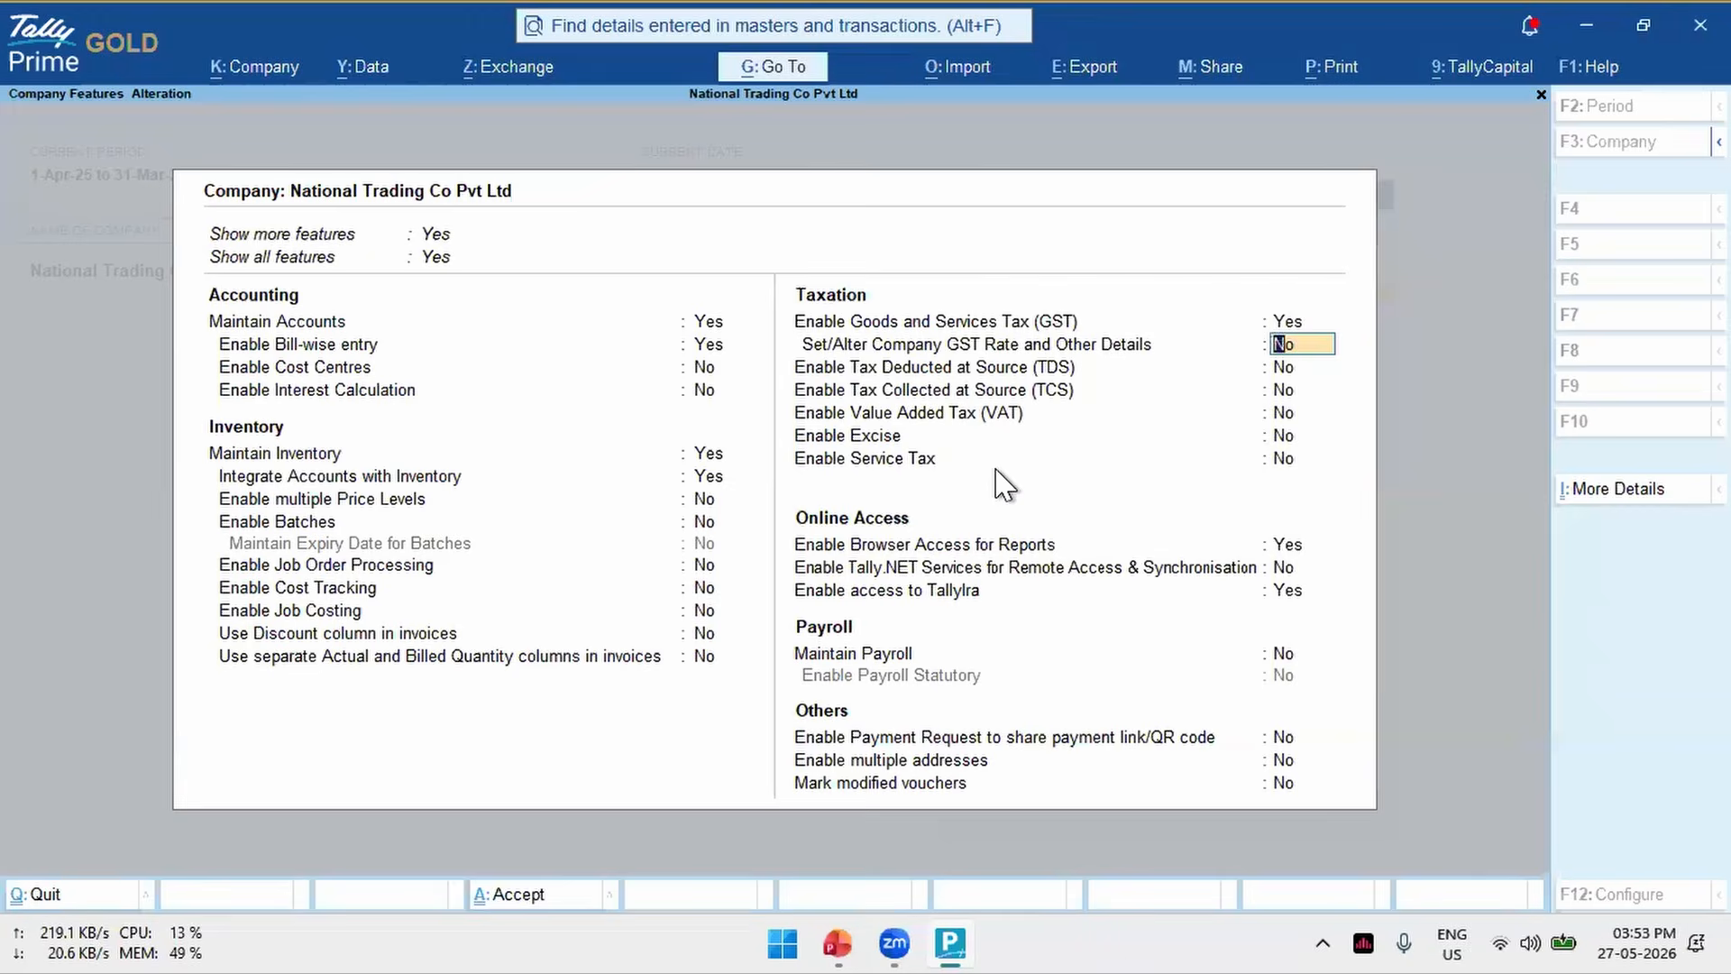
key(Escape)
key(y)
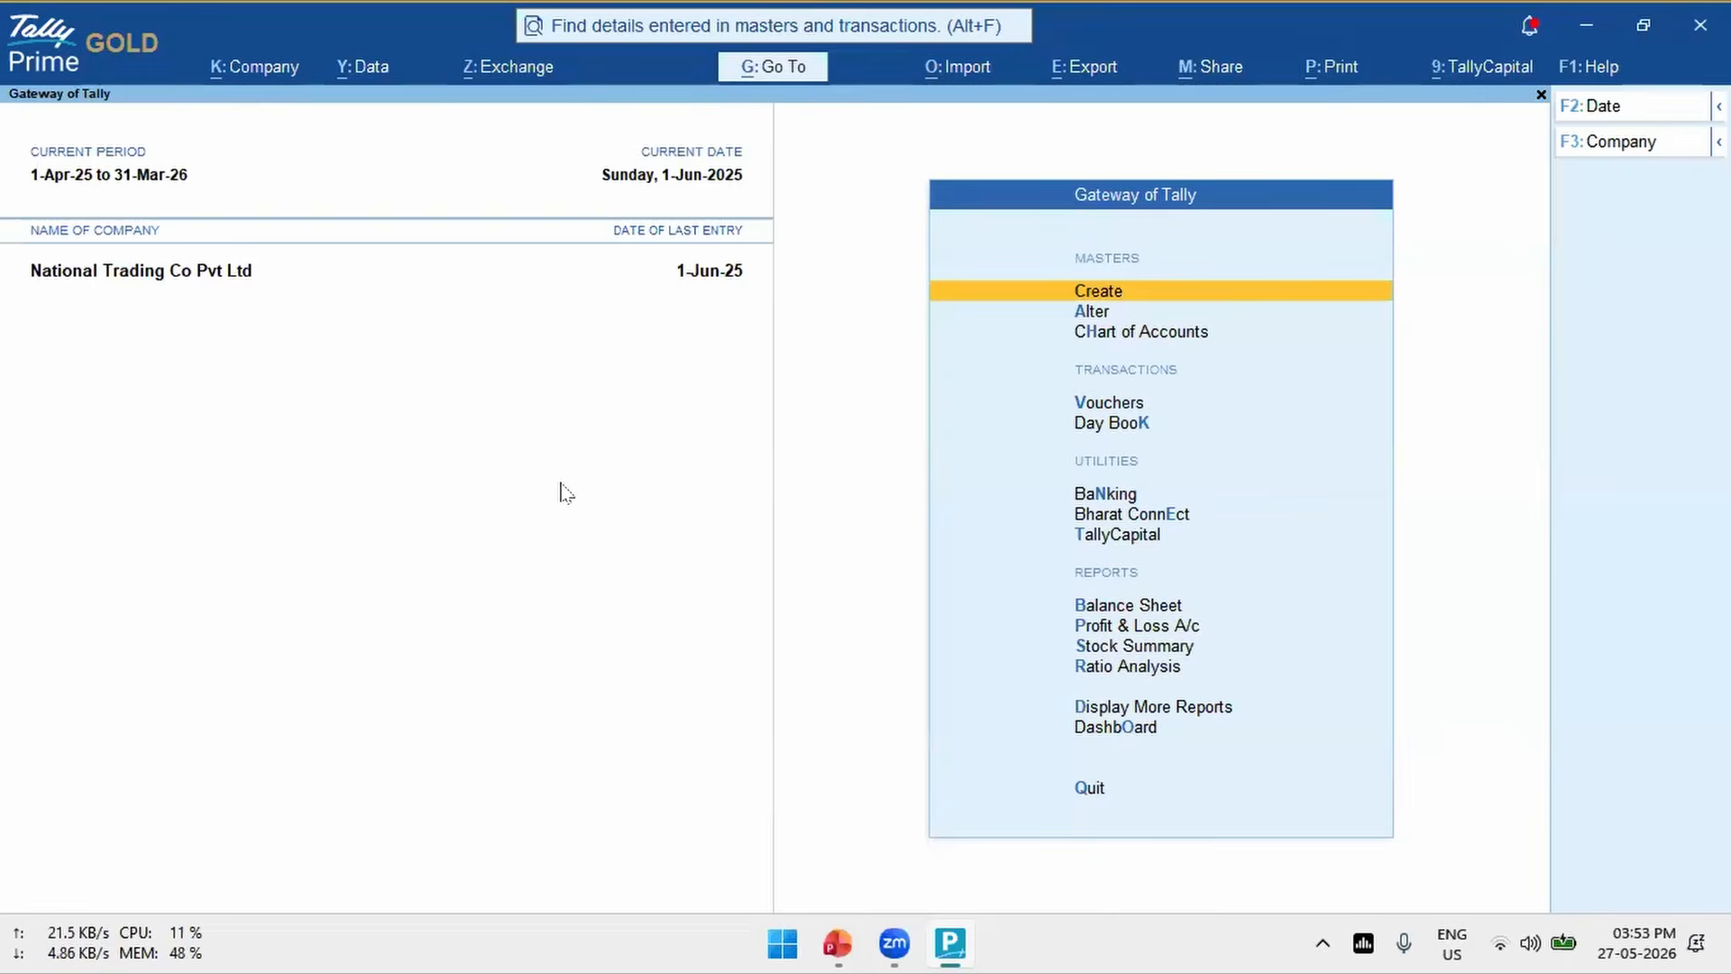
- Shut National Trading Co Pvt Ltd and open the company Apex Distributors Pvt. Ltd
key(alt+k)
key(Down)
key(Down)
key(Down)
key(Down)
key(Return)
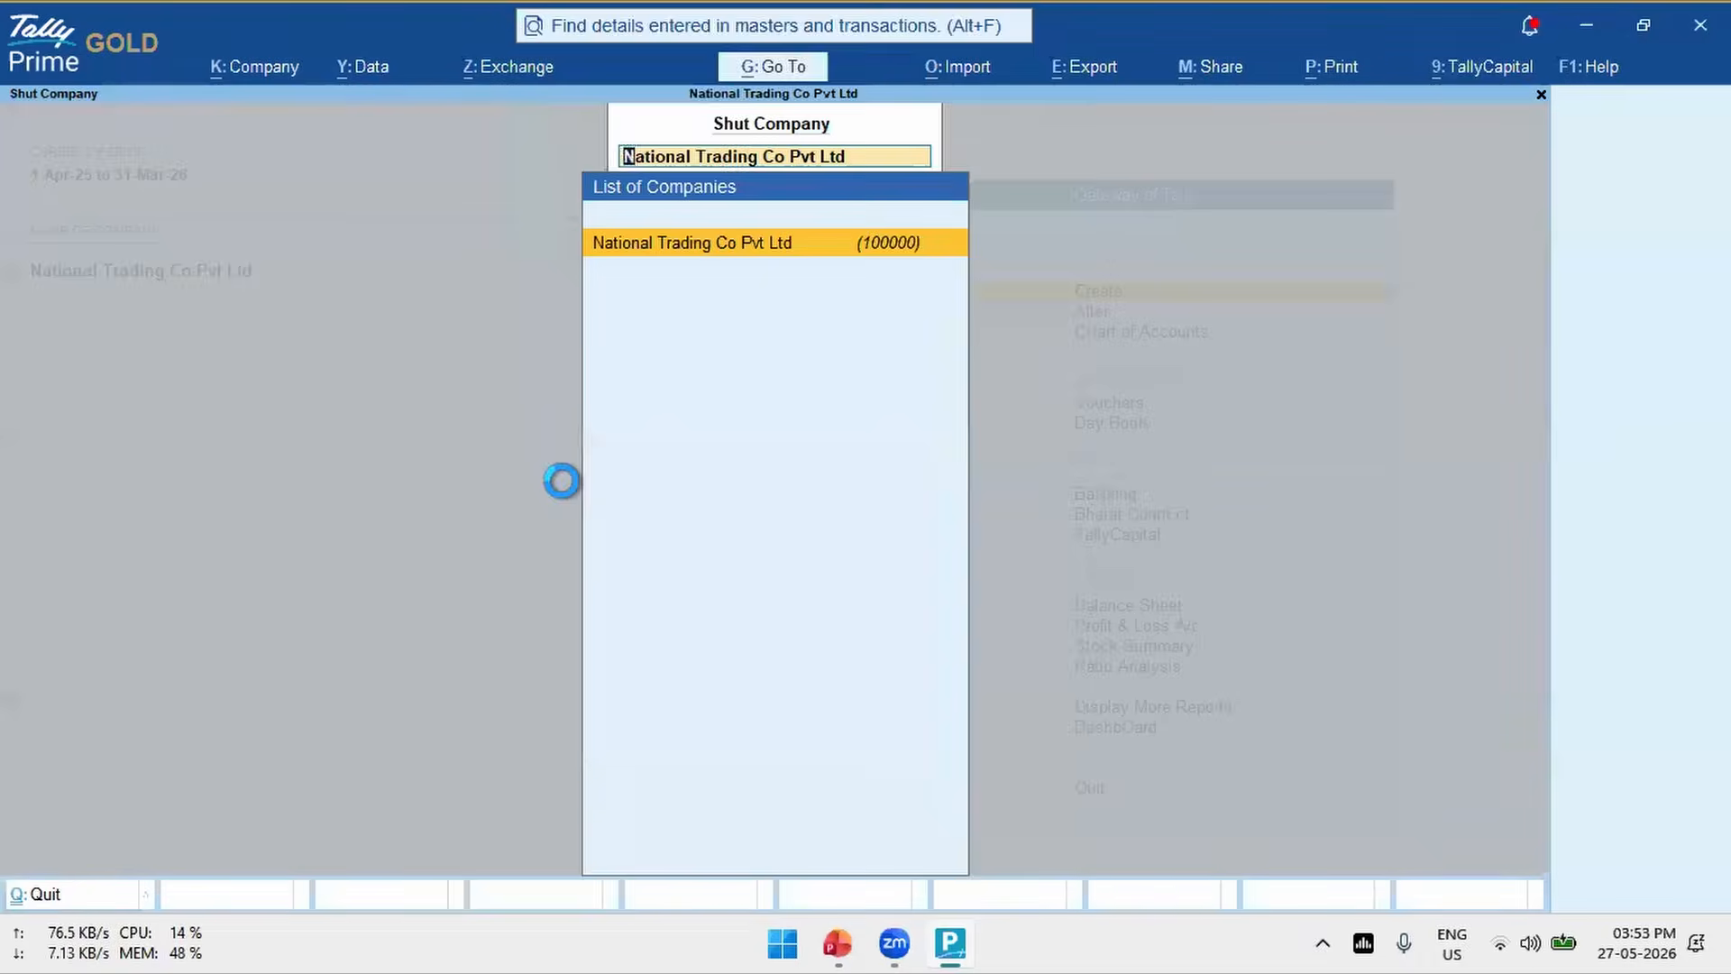
key(Return)
key(Up)
key(Return)
key(Down)
key(Return)
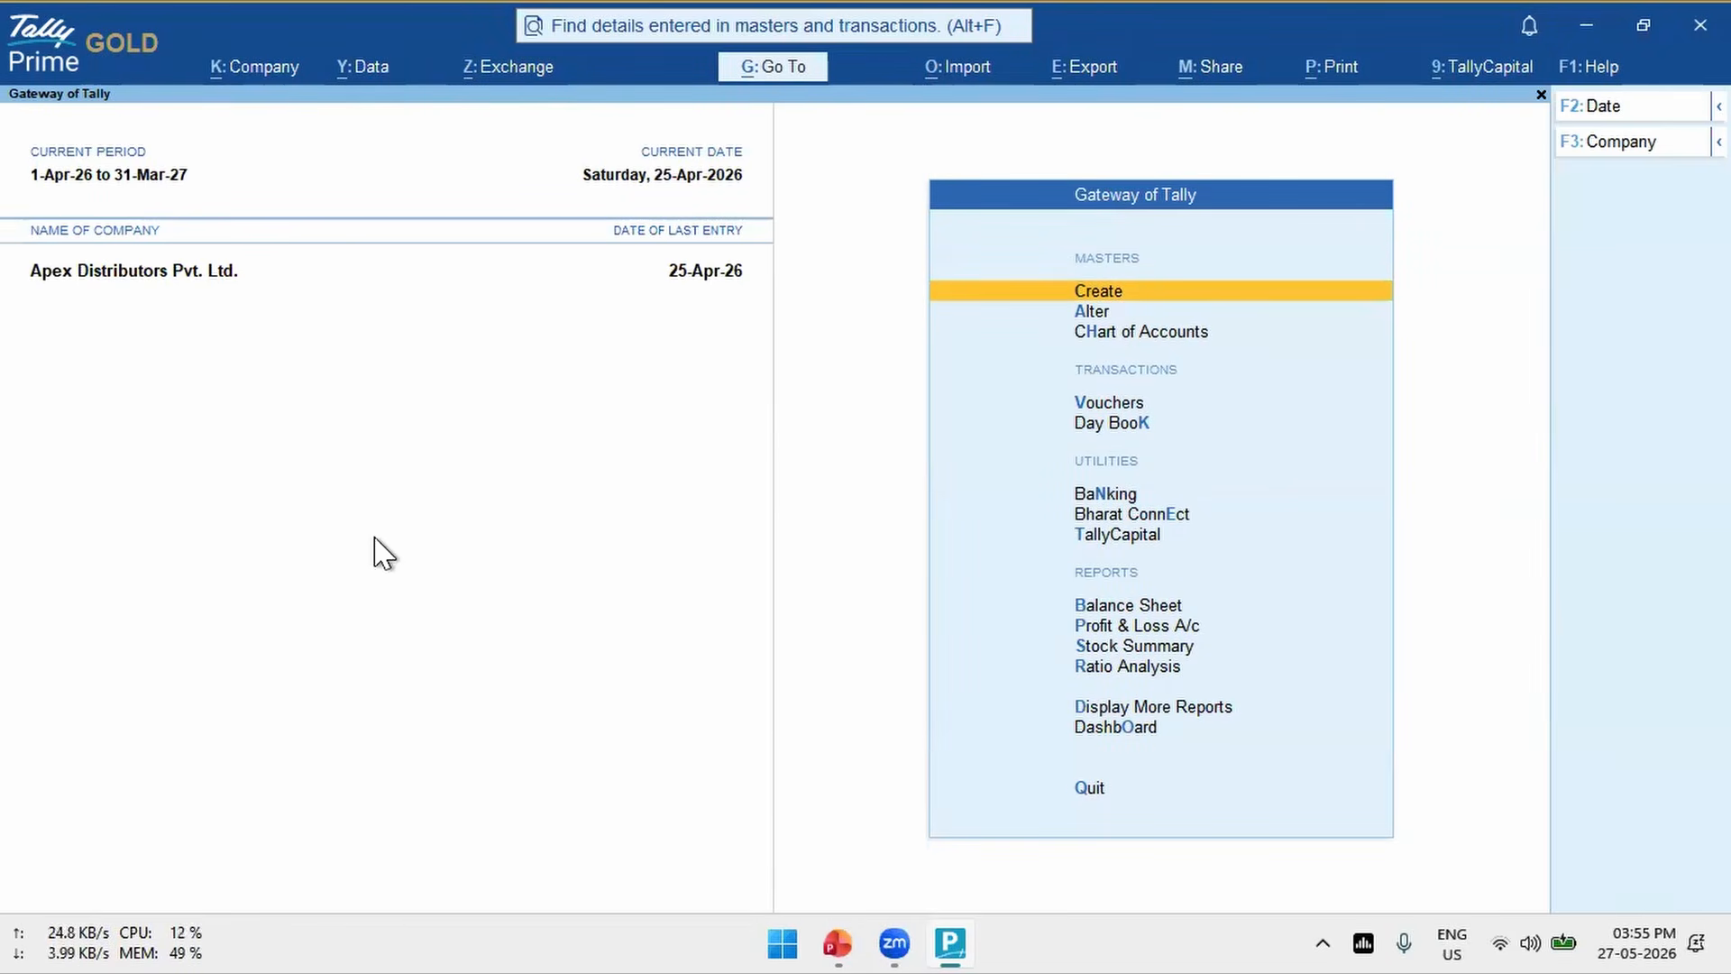
- Start creating a new stock item named Item 1 in the inventory masters
key(Down)
key(Up)
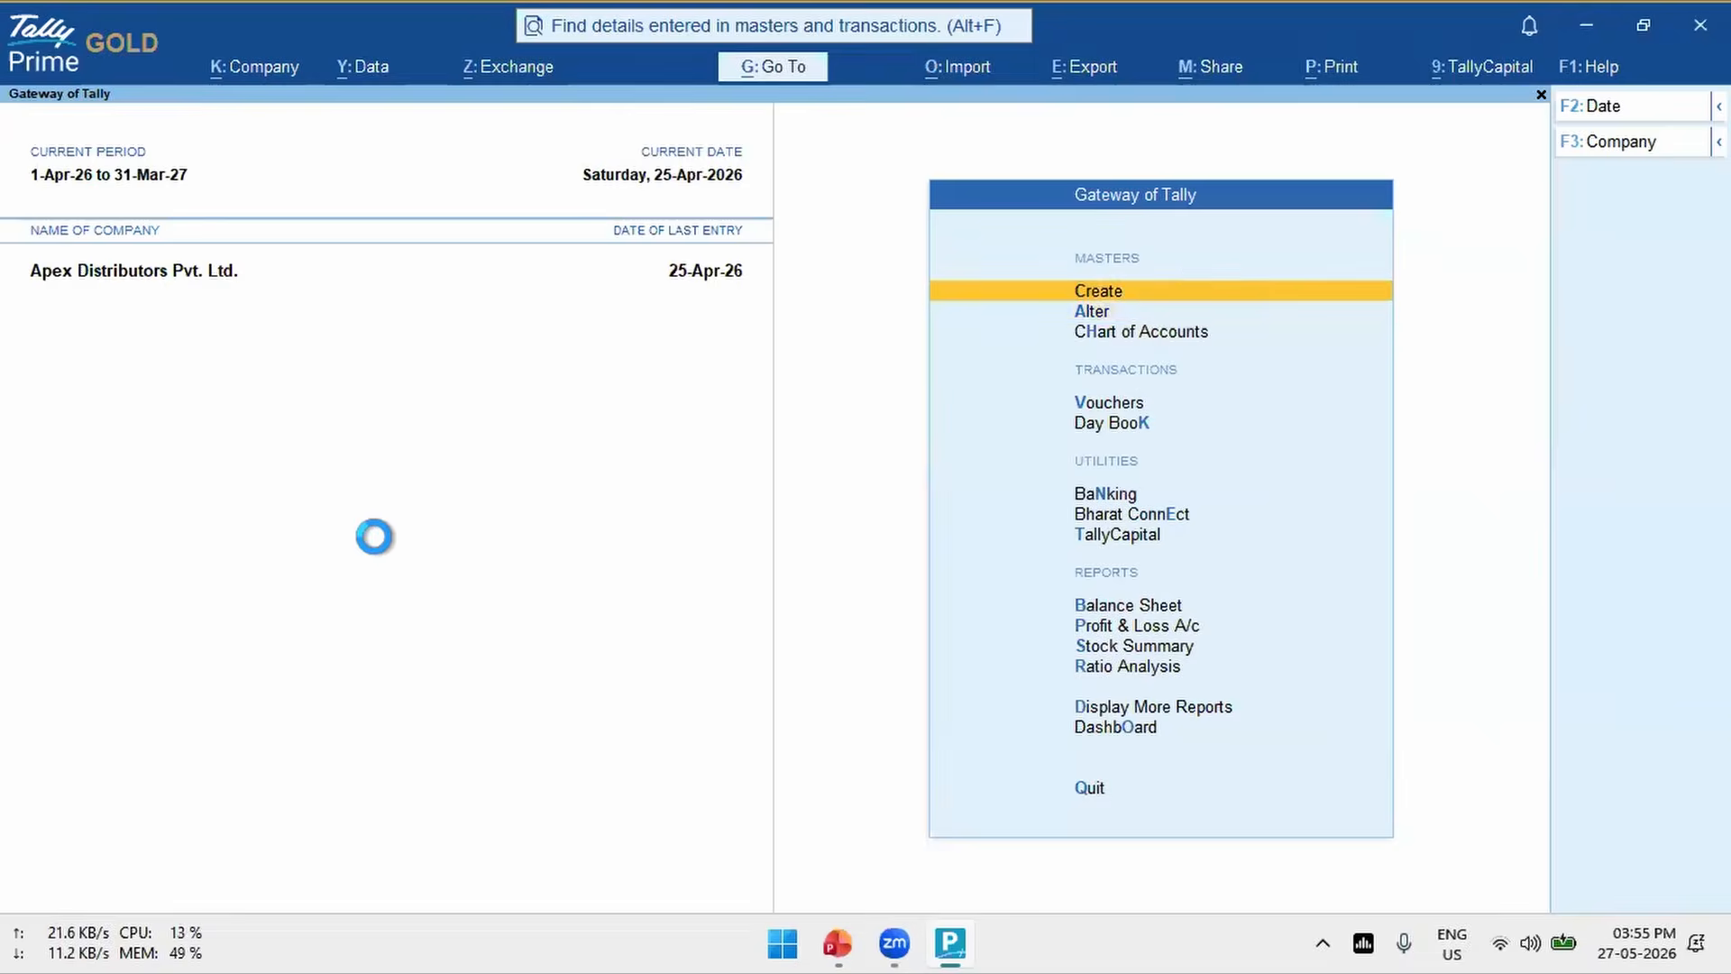
key(Return)
key(Down)
key(Down)
key(Down)
key(Down)
key(Down)
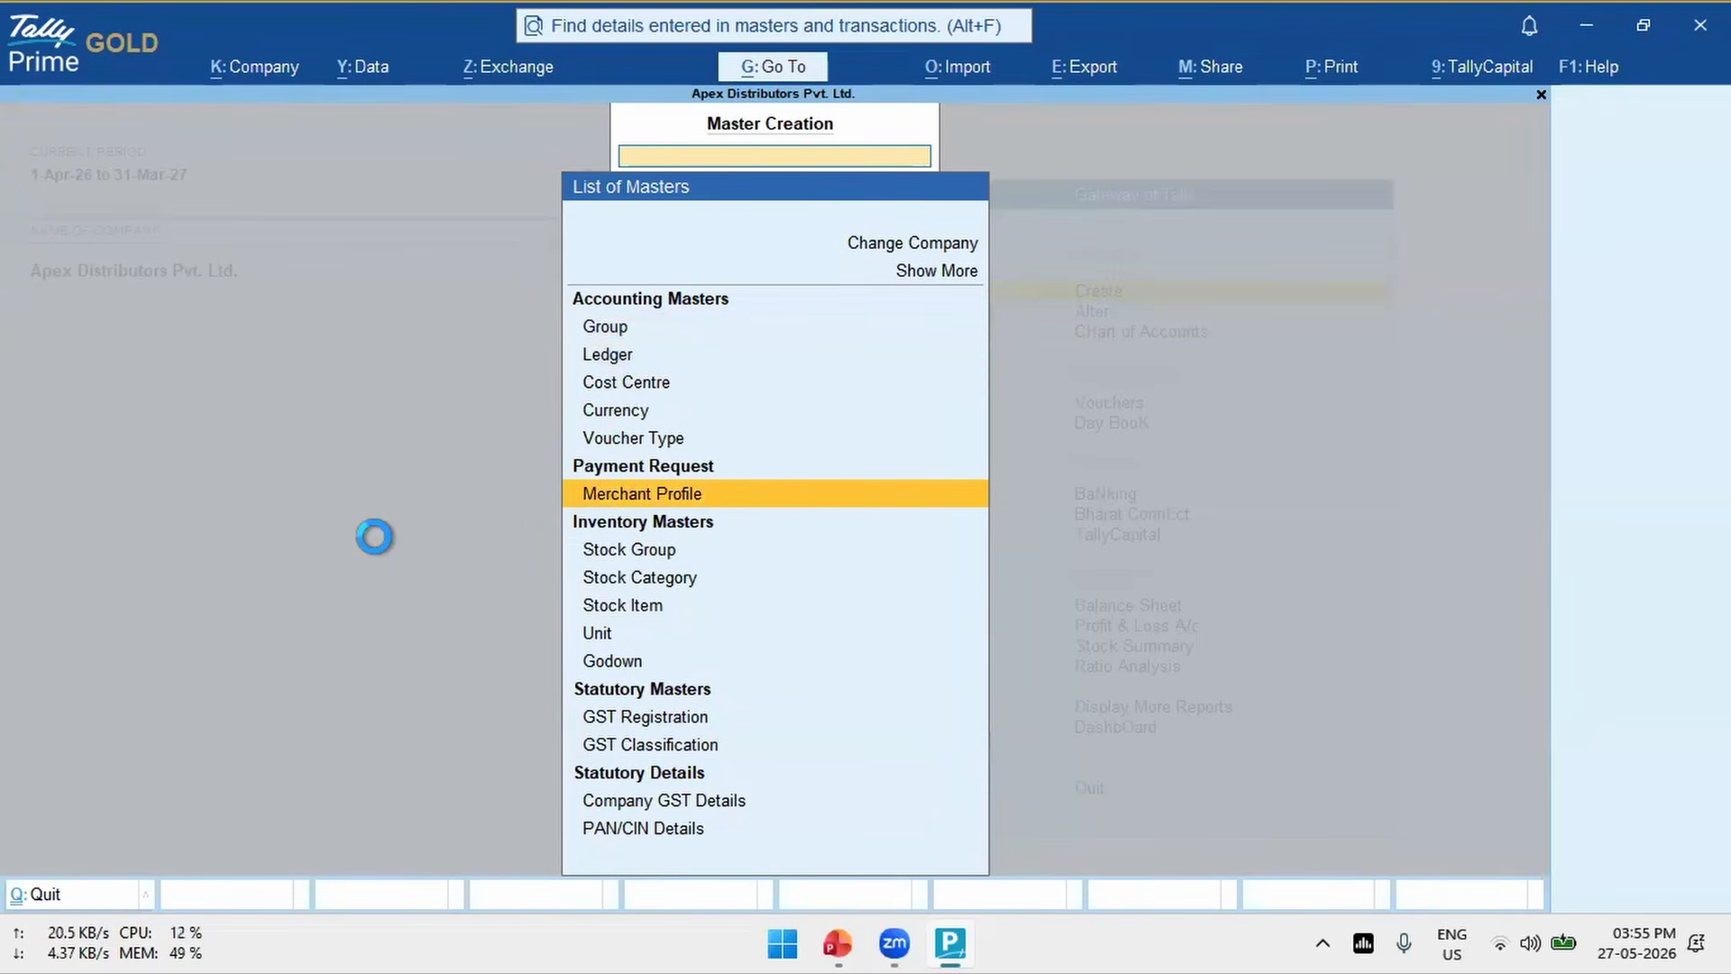
key(Down)
key(Down)
key(Down)
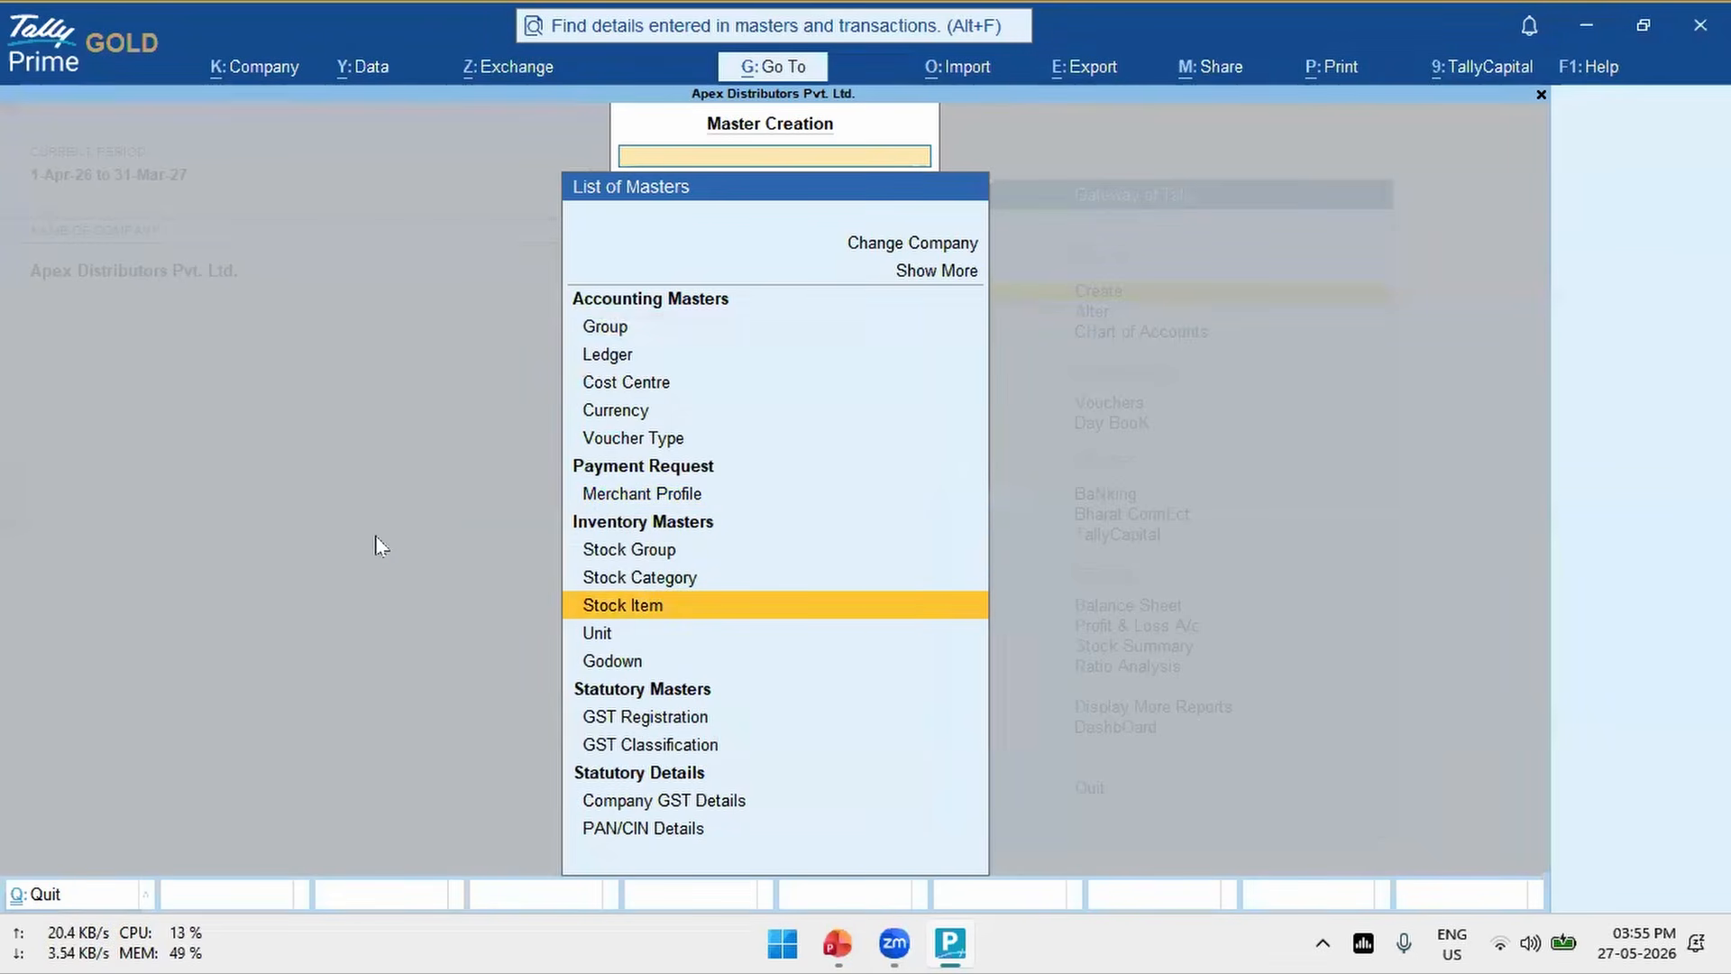
key(Return)
text(Item 1)
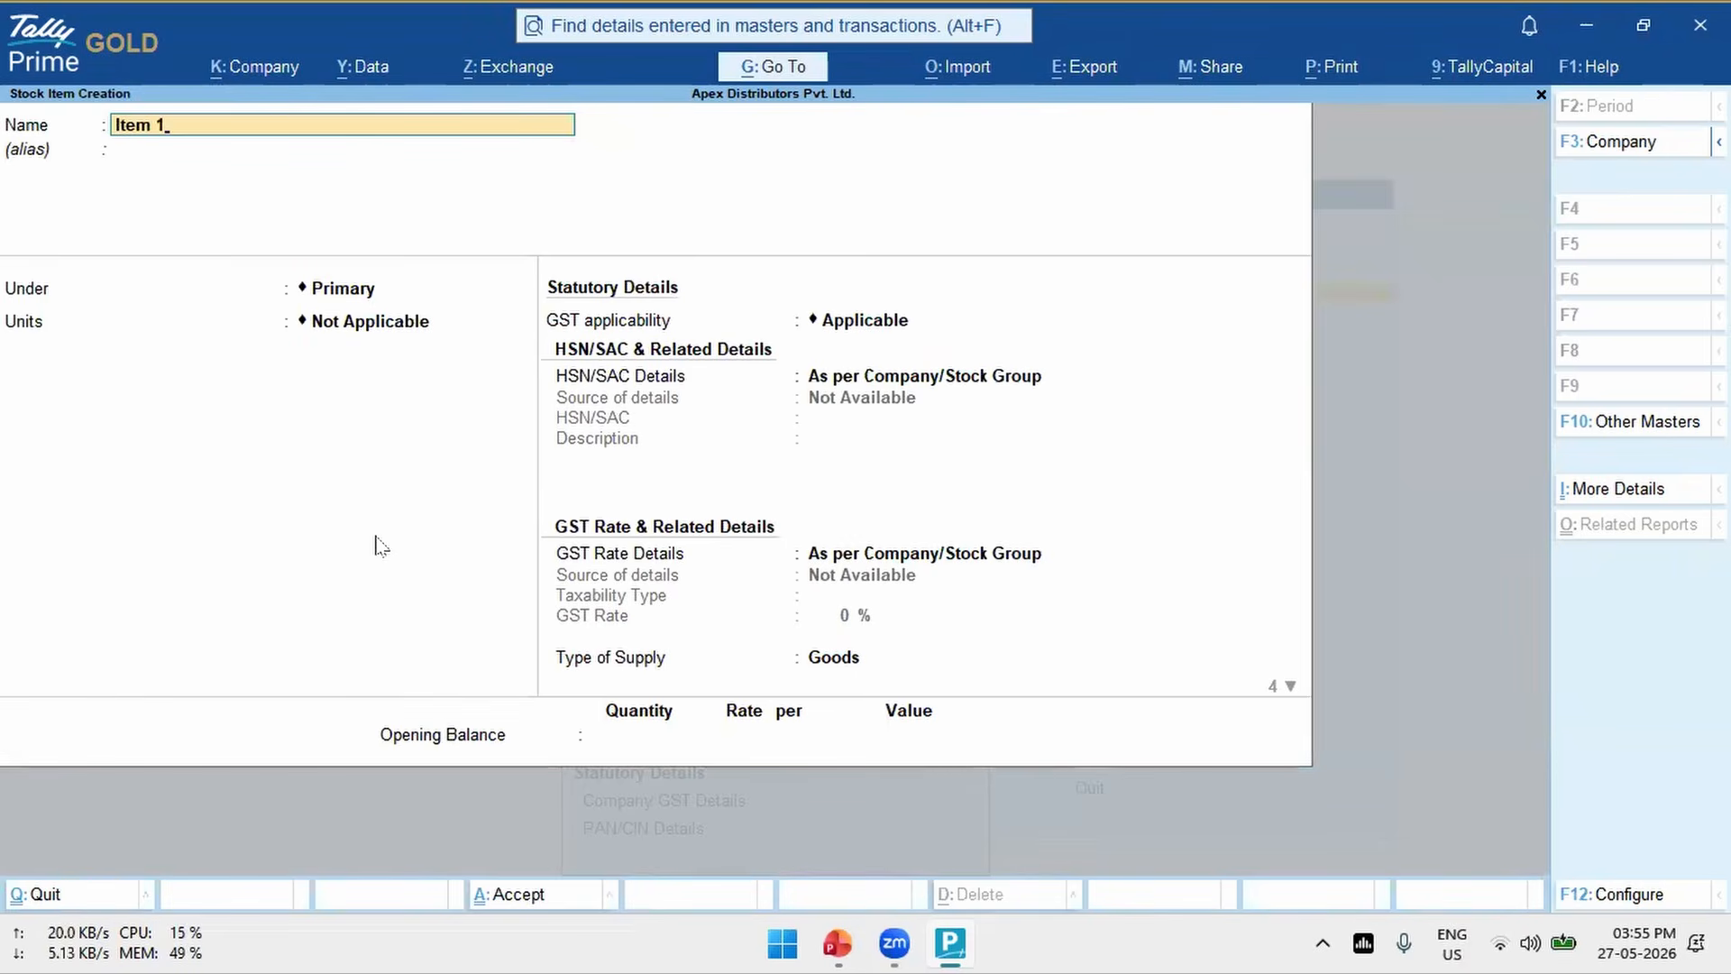
- Set the stock item's units to nos. and its HSN/SAC details to Specify Details Here
key(Return)
key(Return)
key(Down)
key(Return)
key(Return)
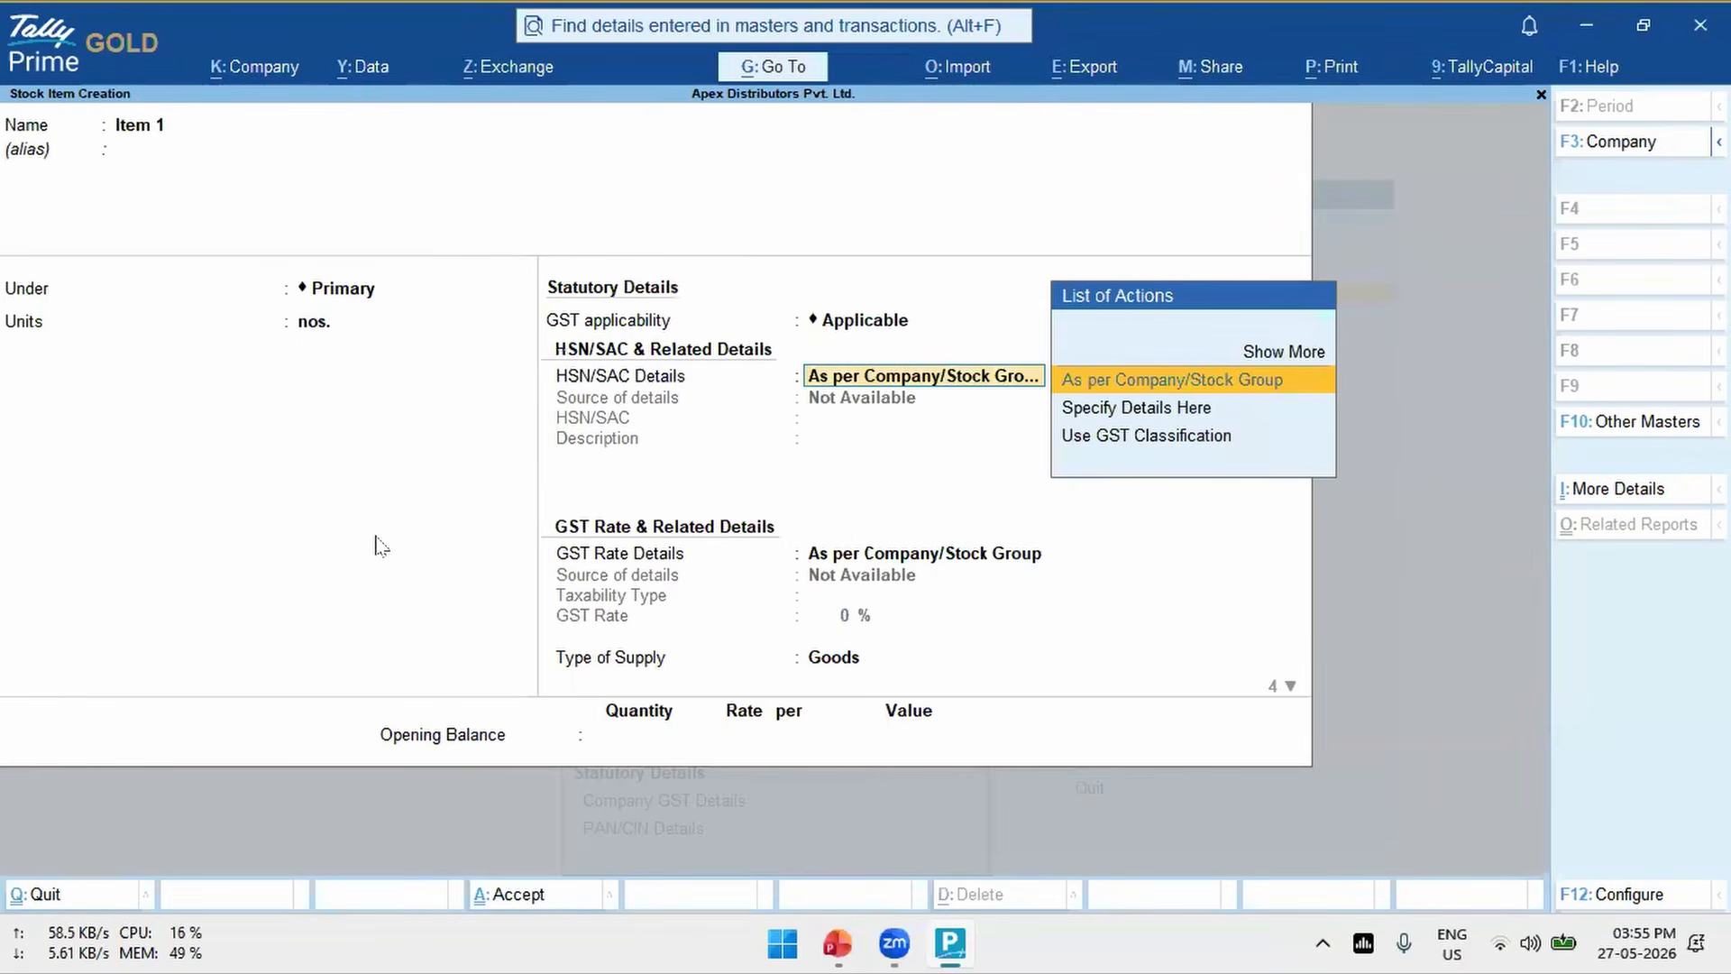
key(Down)
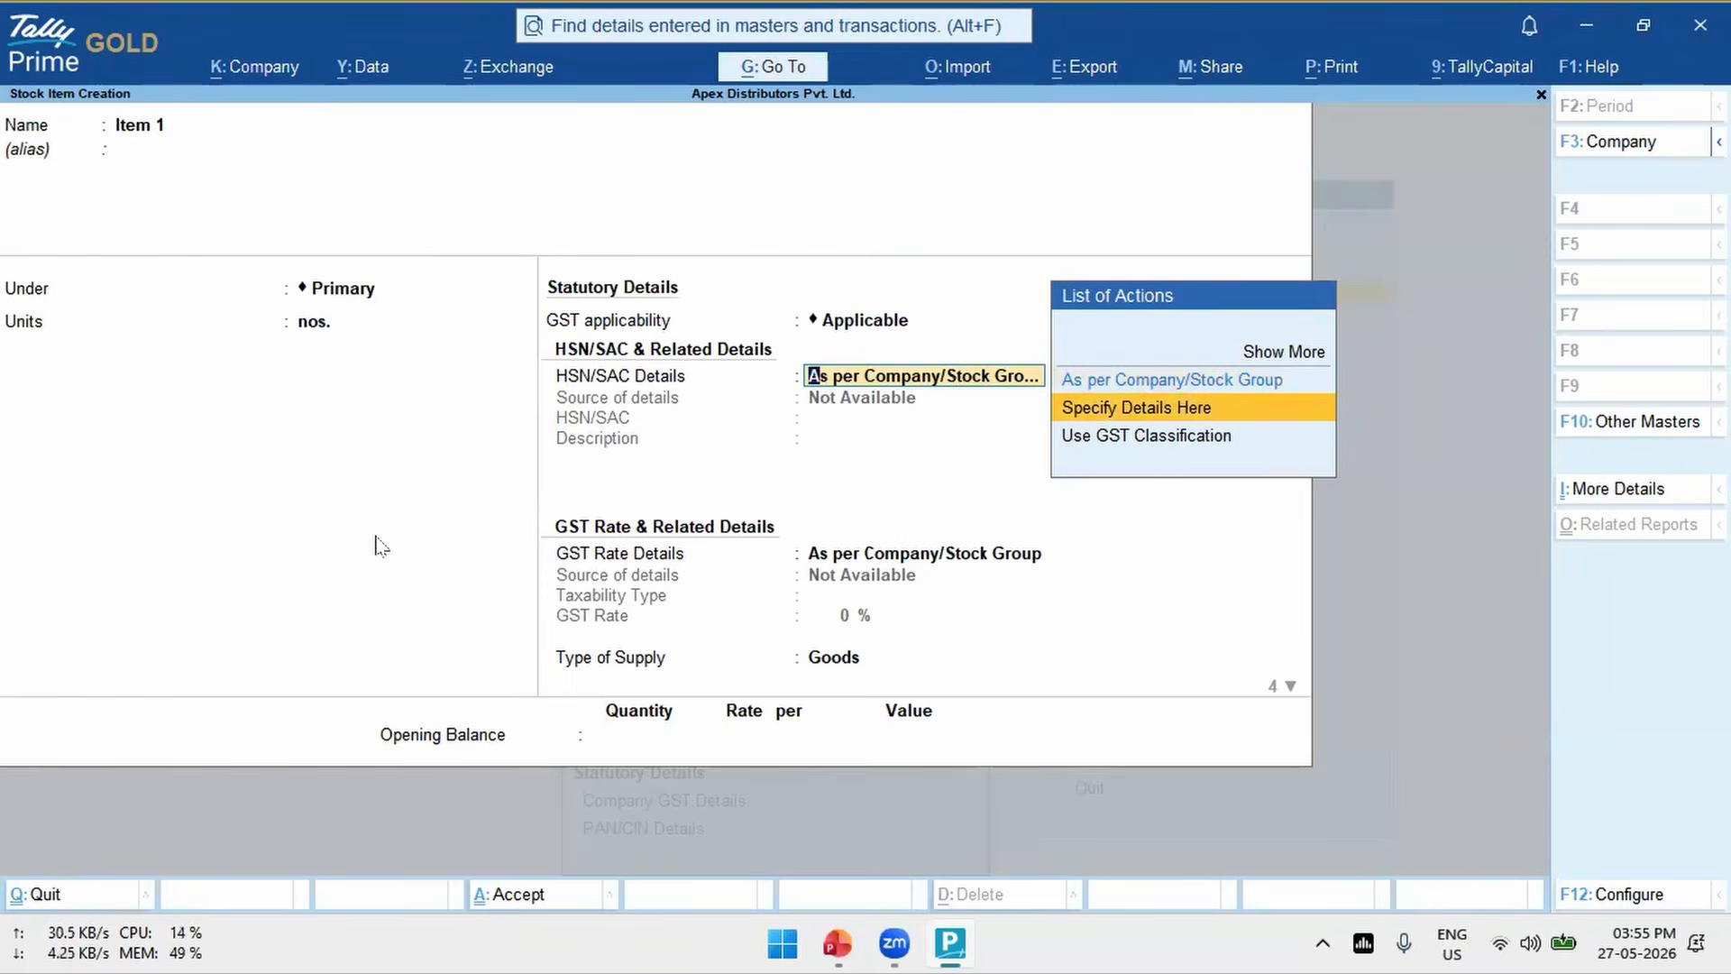
key(Return)
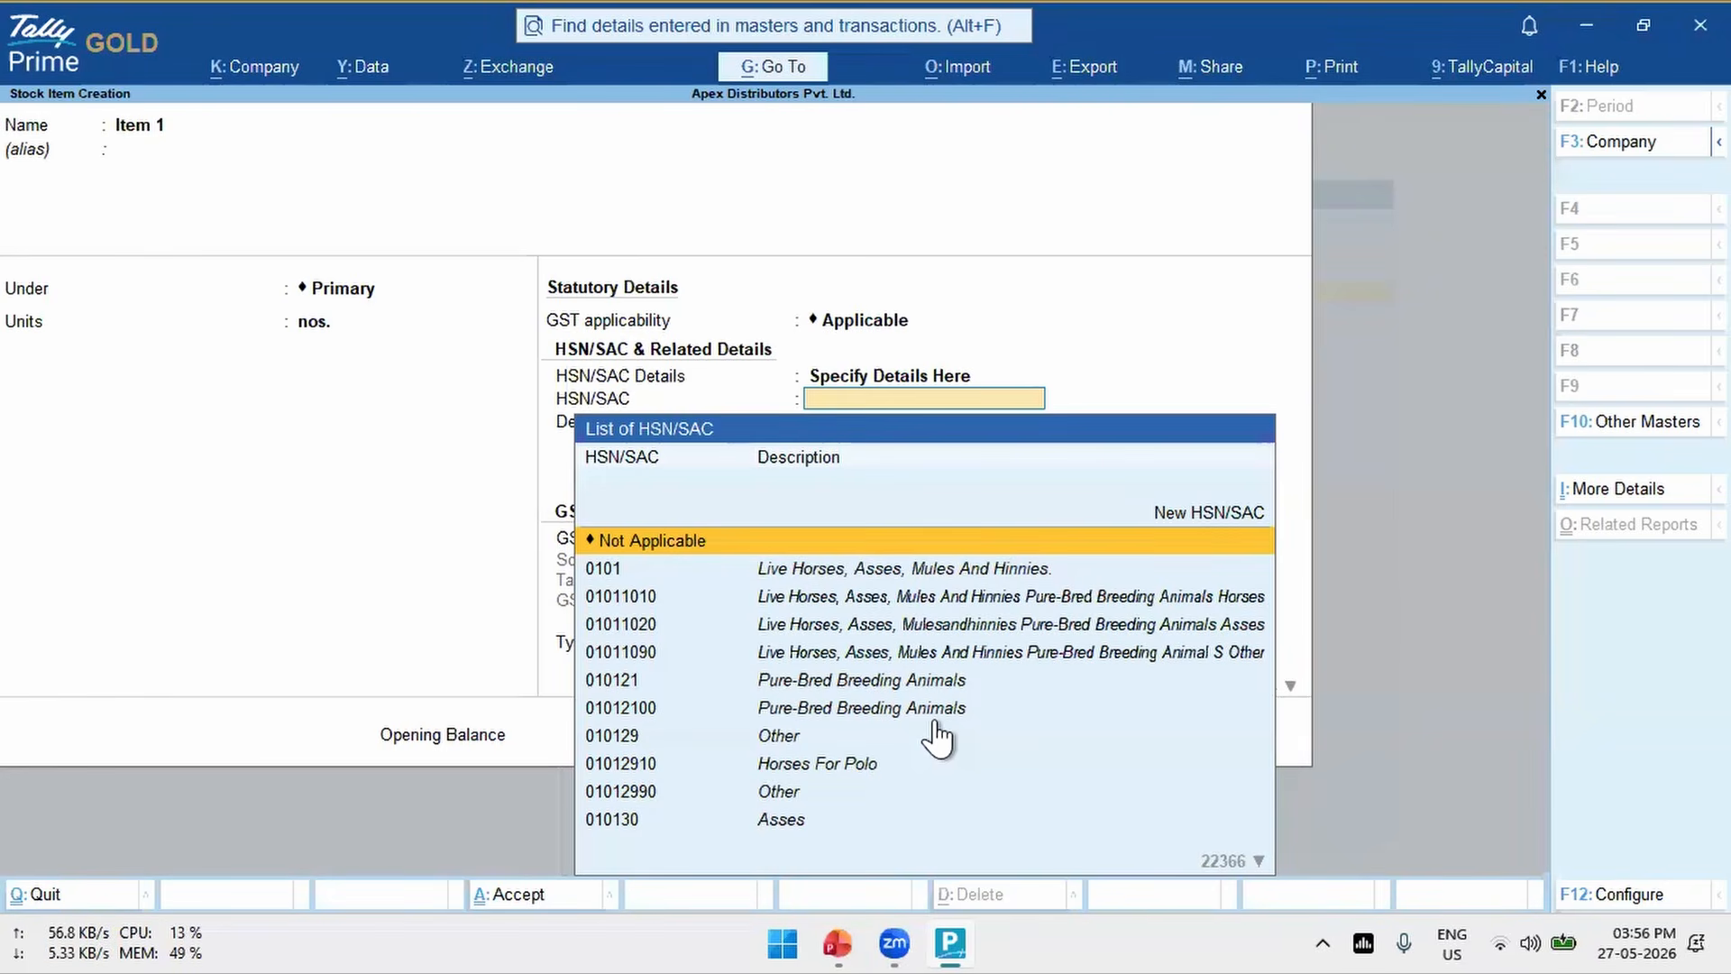
- Search the stock item's HSN/SAC list for codes containing 78, 789, 7890 and 788
text(785)
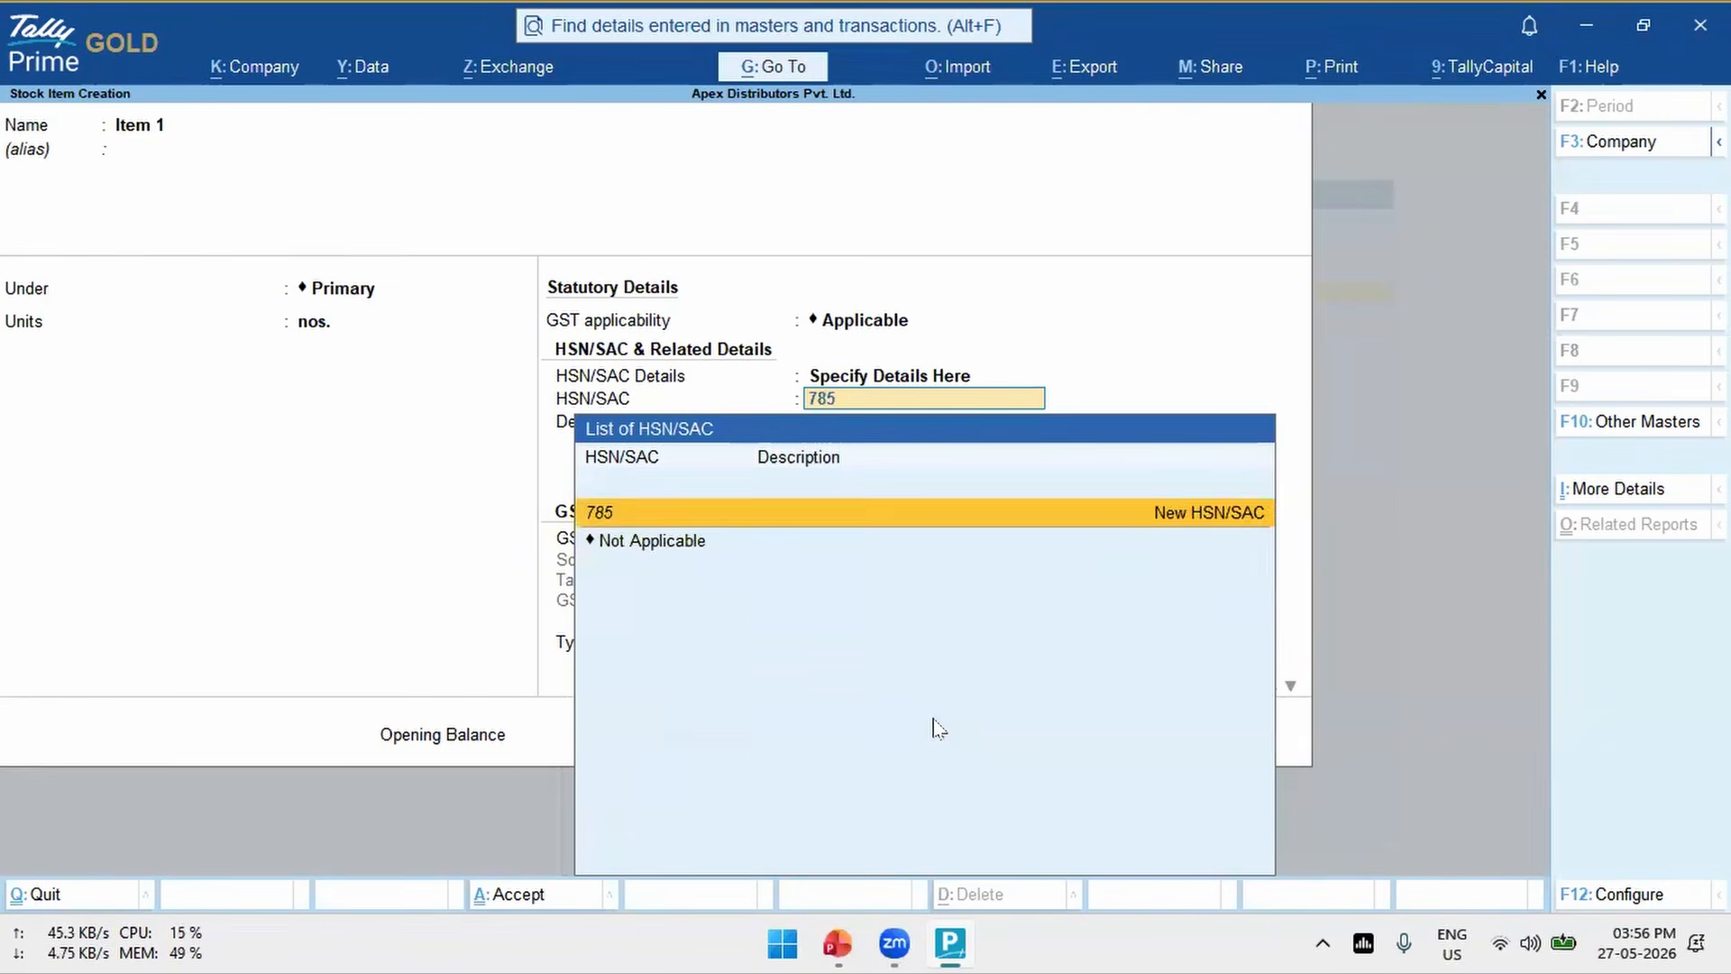
key(BackSpace)
text(9)
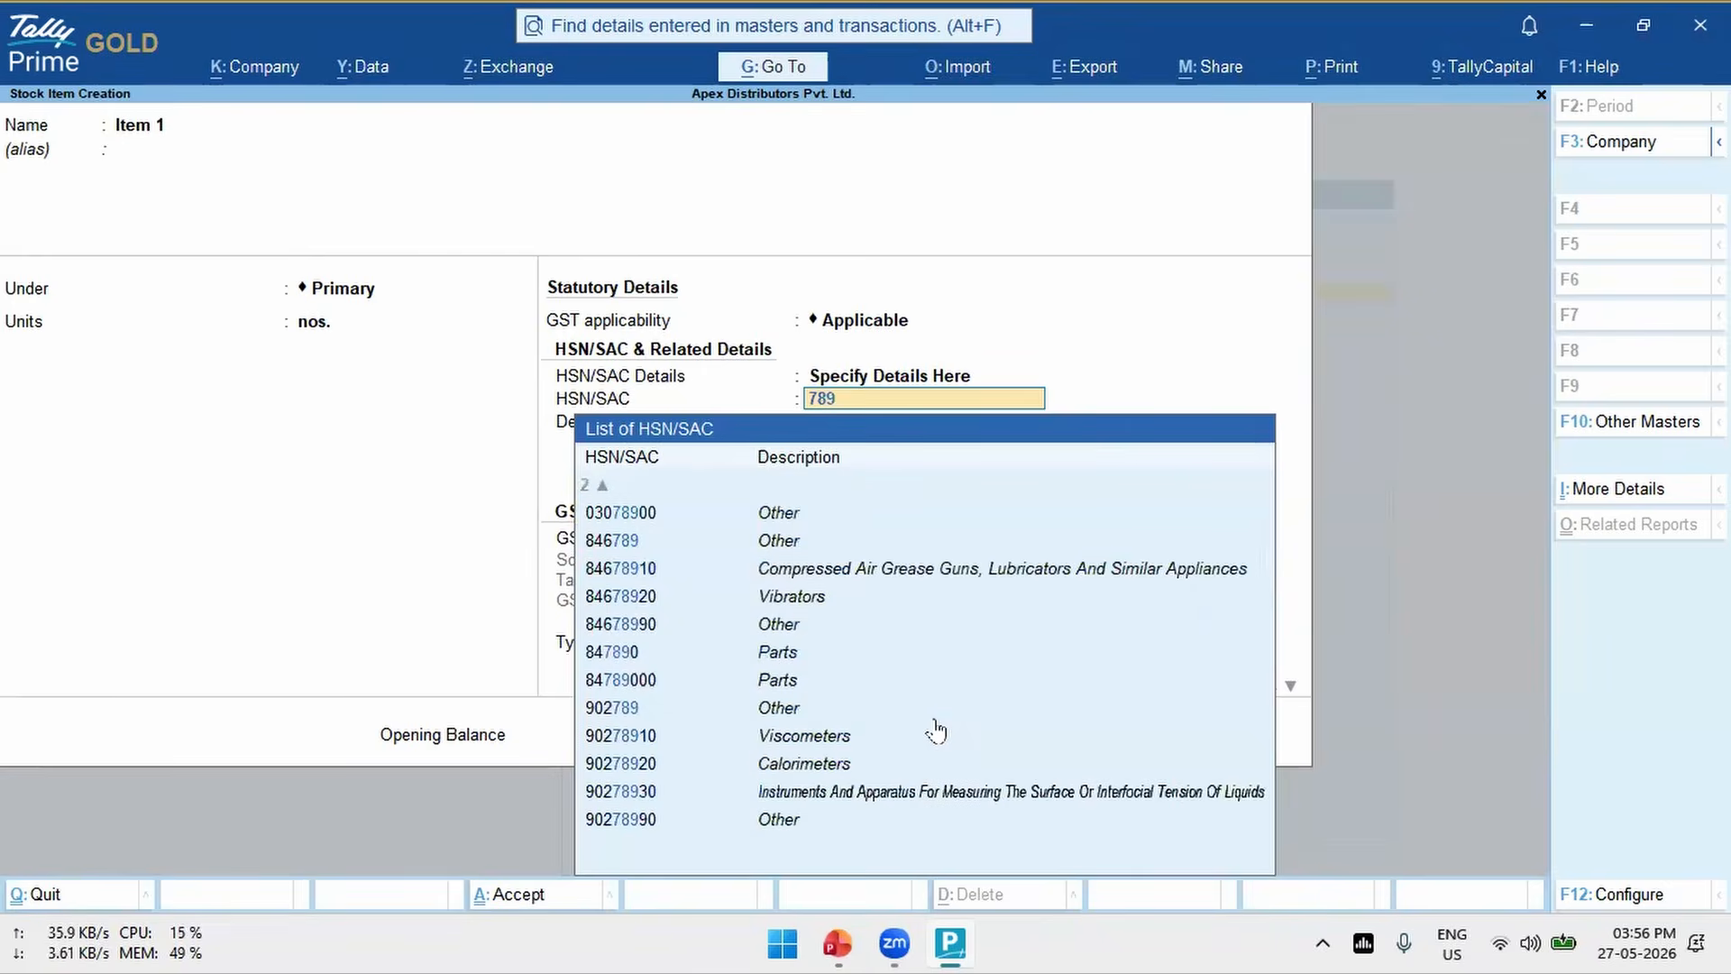
text(0)
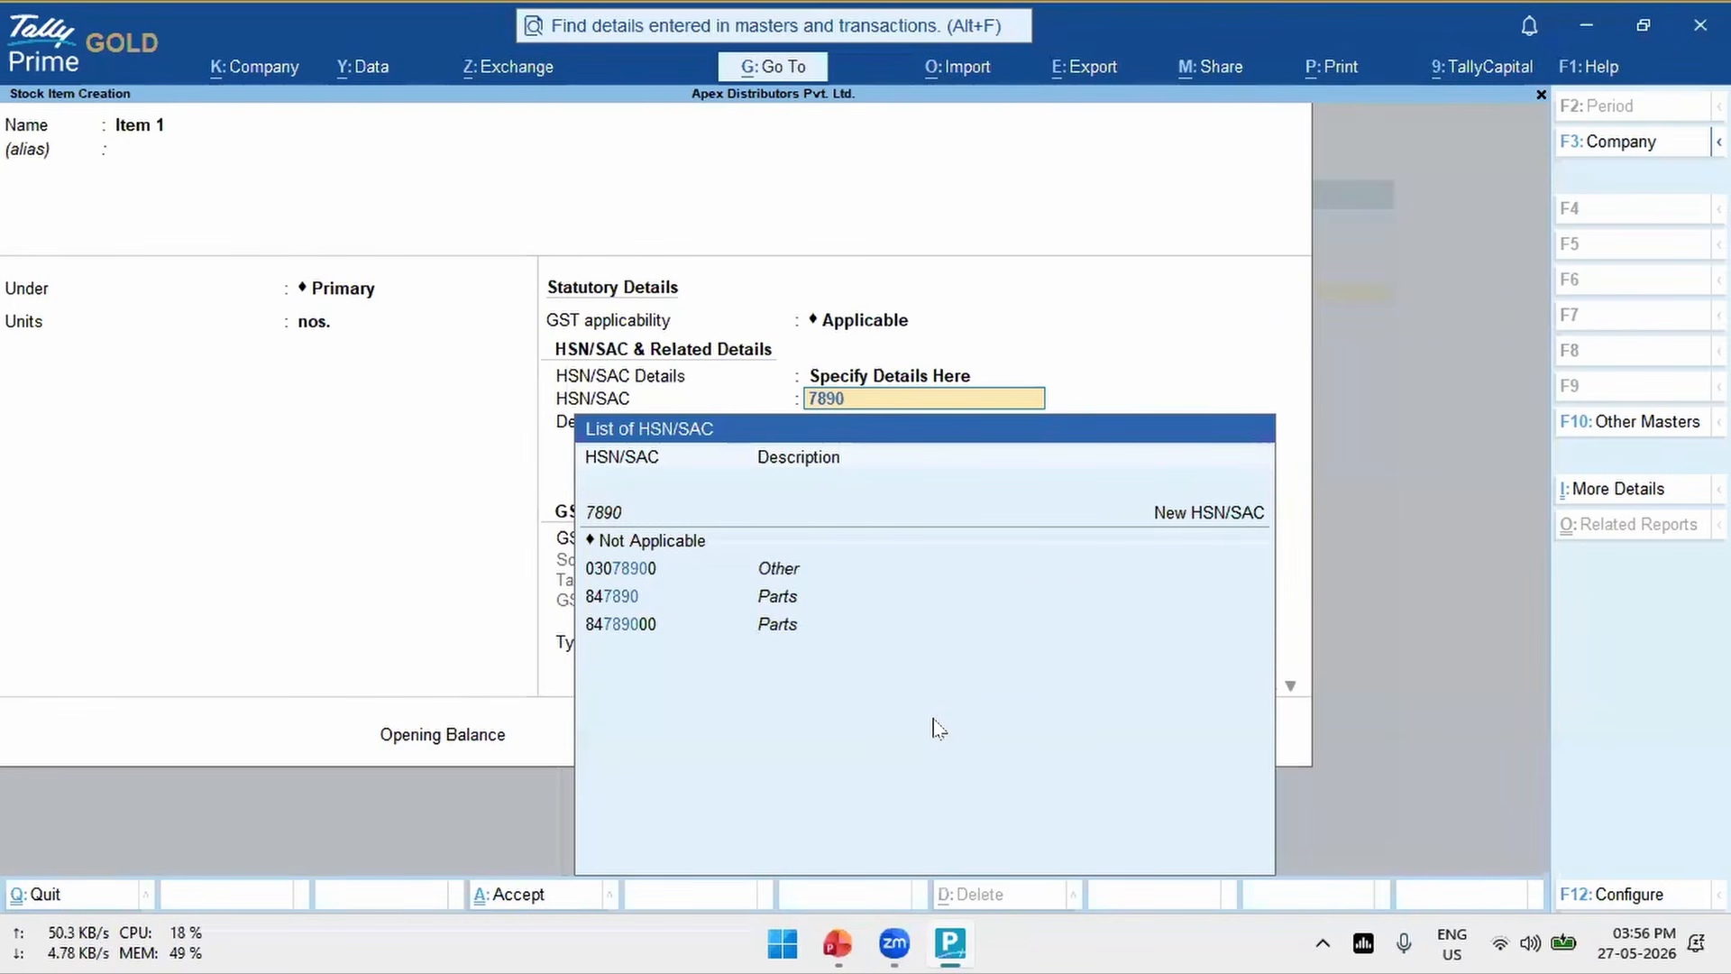
key(BackSpace)
key(BackSpace)
text(0)
key(BackSpace)
text(8)
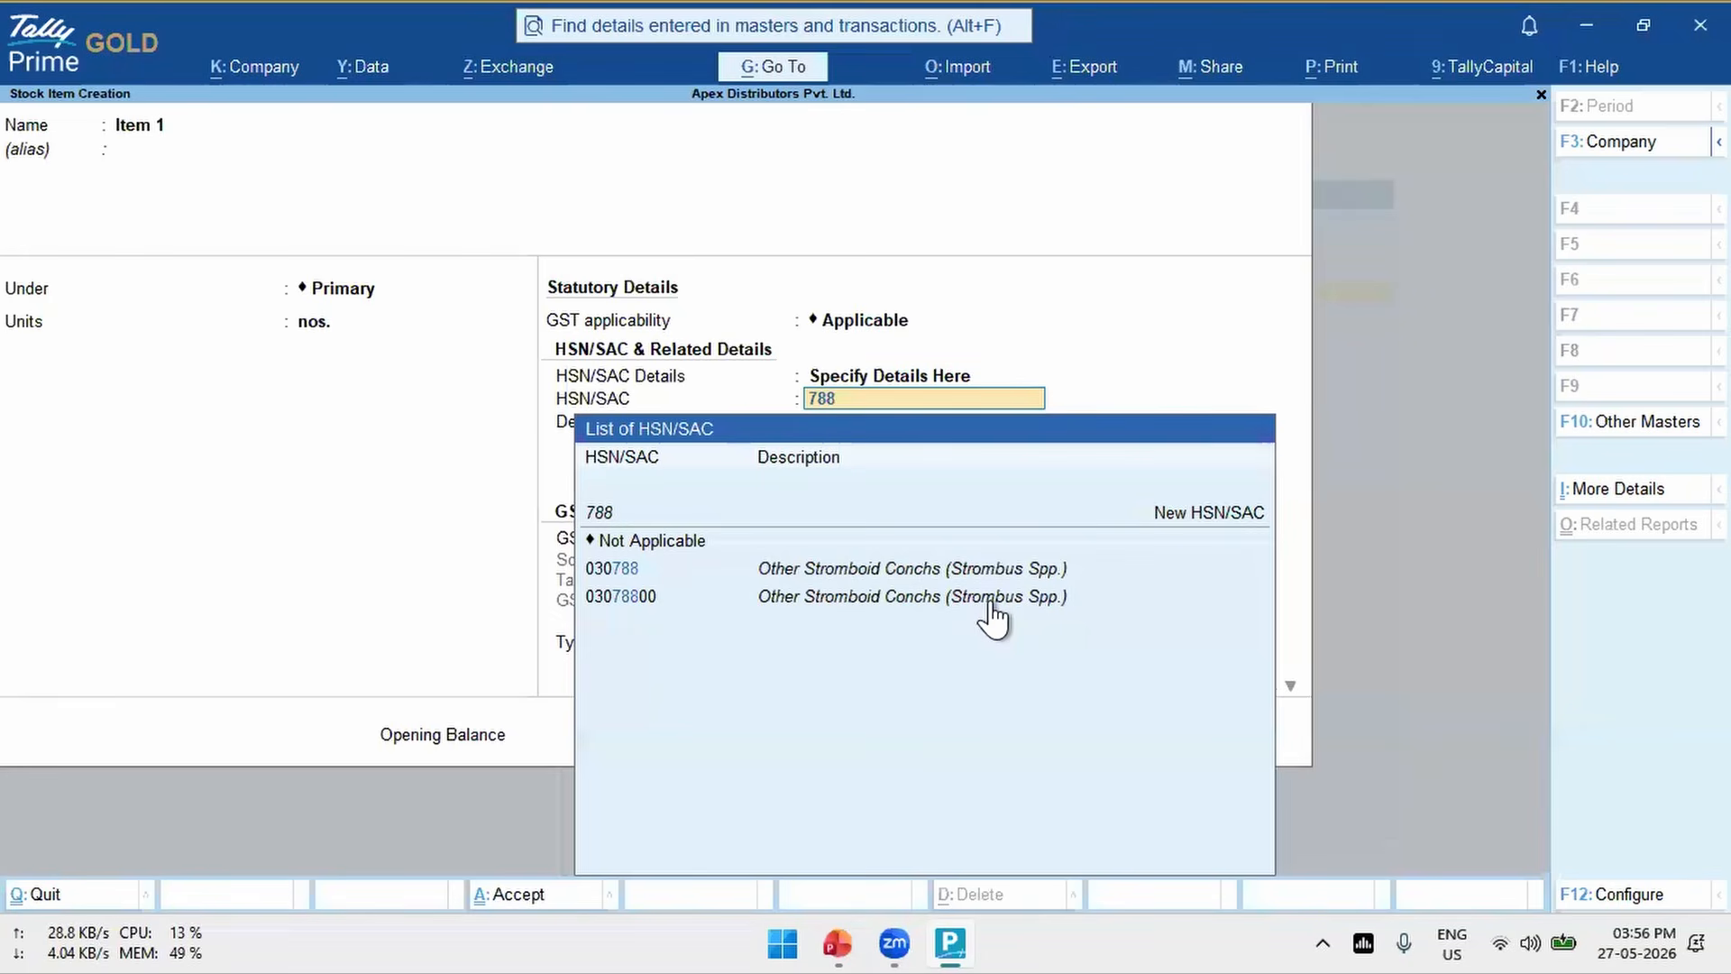
- Search the HSN/SAC list for codes containing 897, and clear the search text
key(BackSpace)
key(BackSpace)
key(BackSpace)
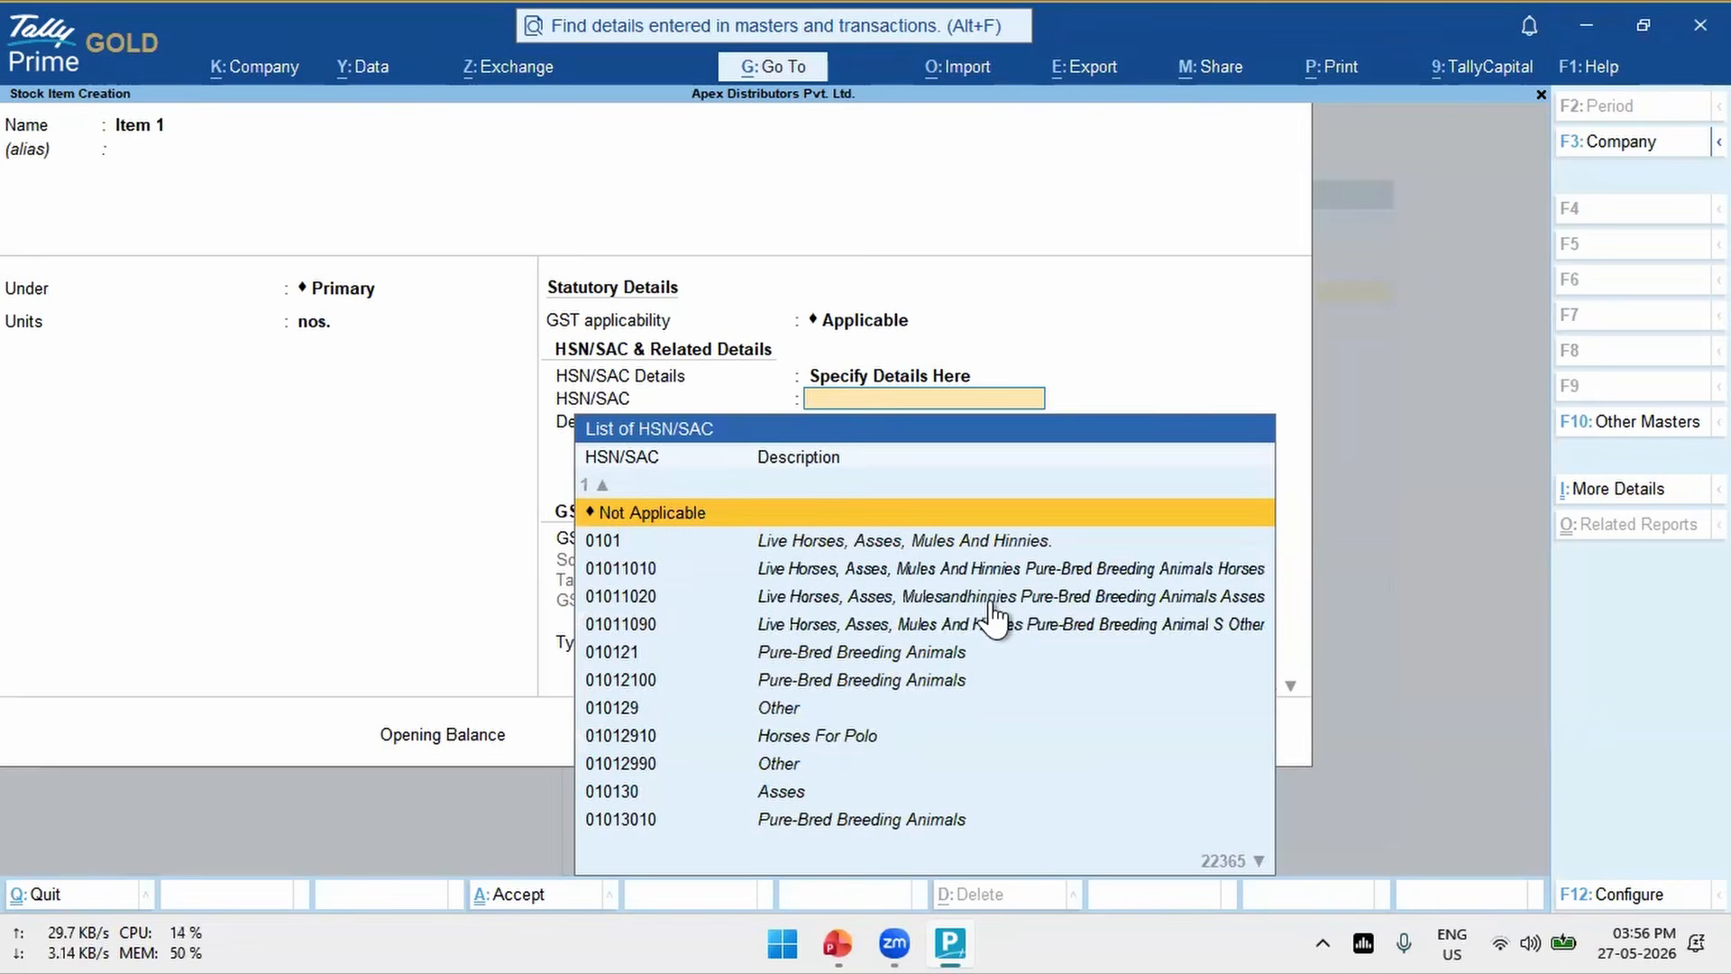
text(897)
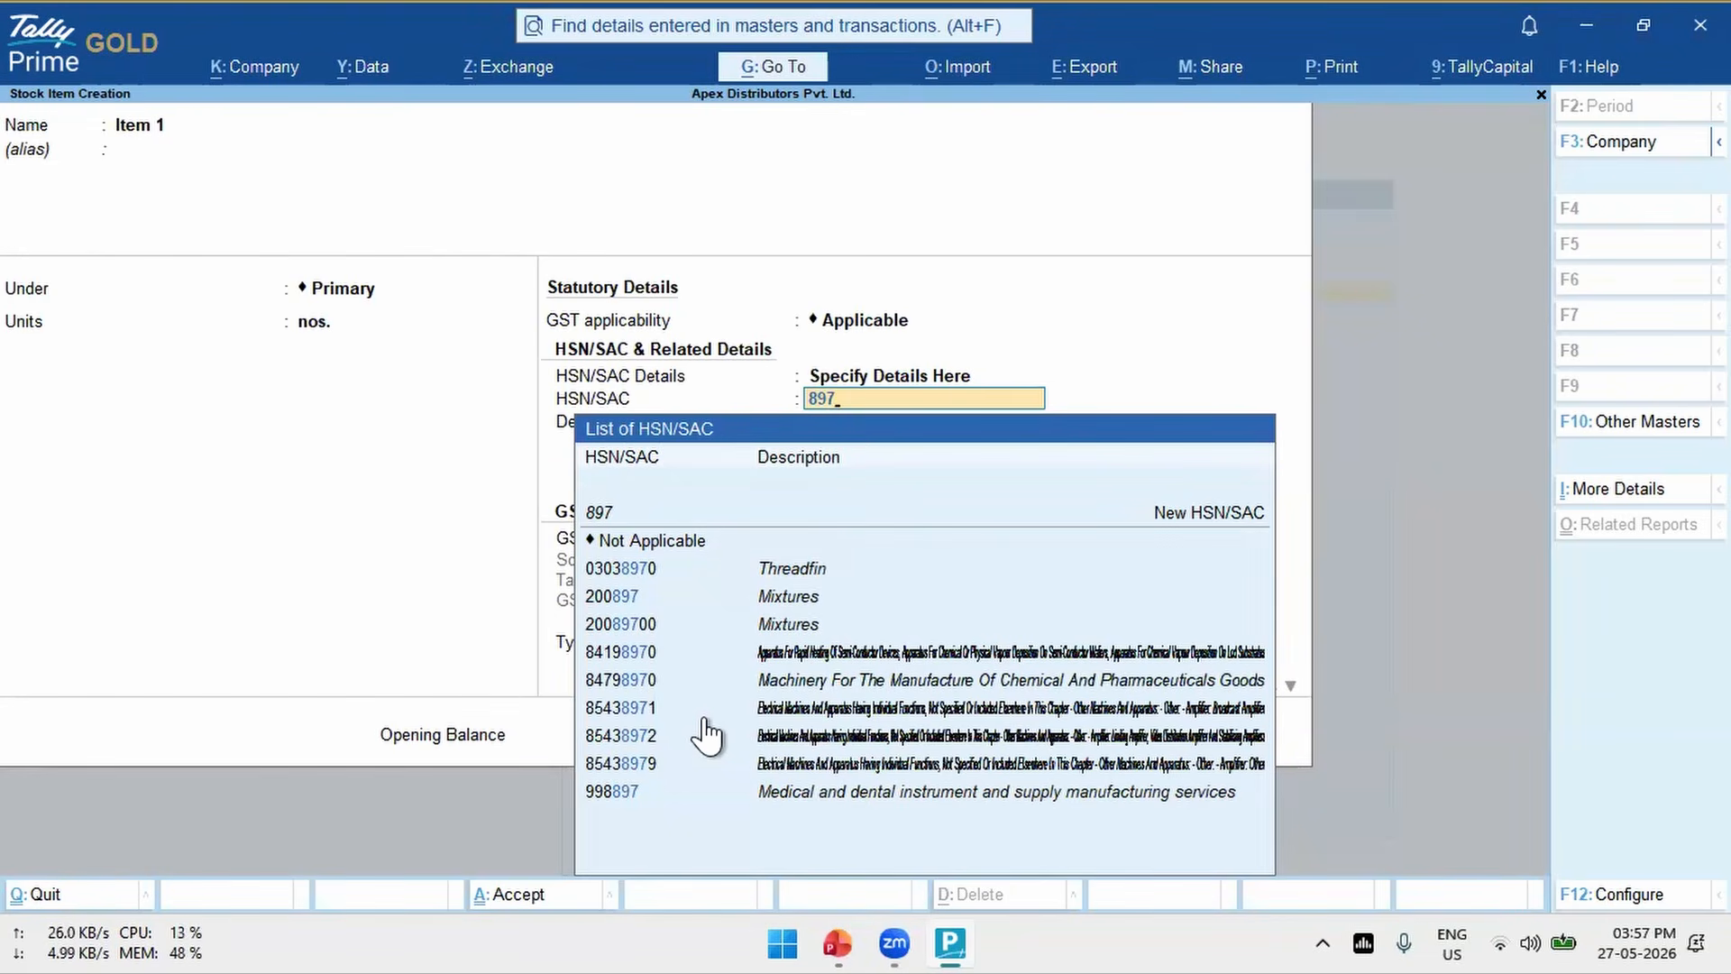
key(BackSpace)
key(BackSpace)
key(BackSpace)
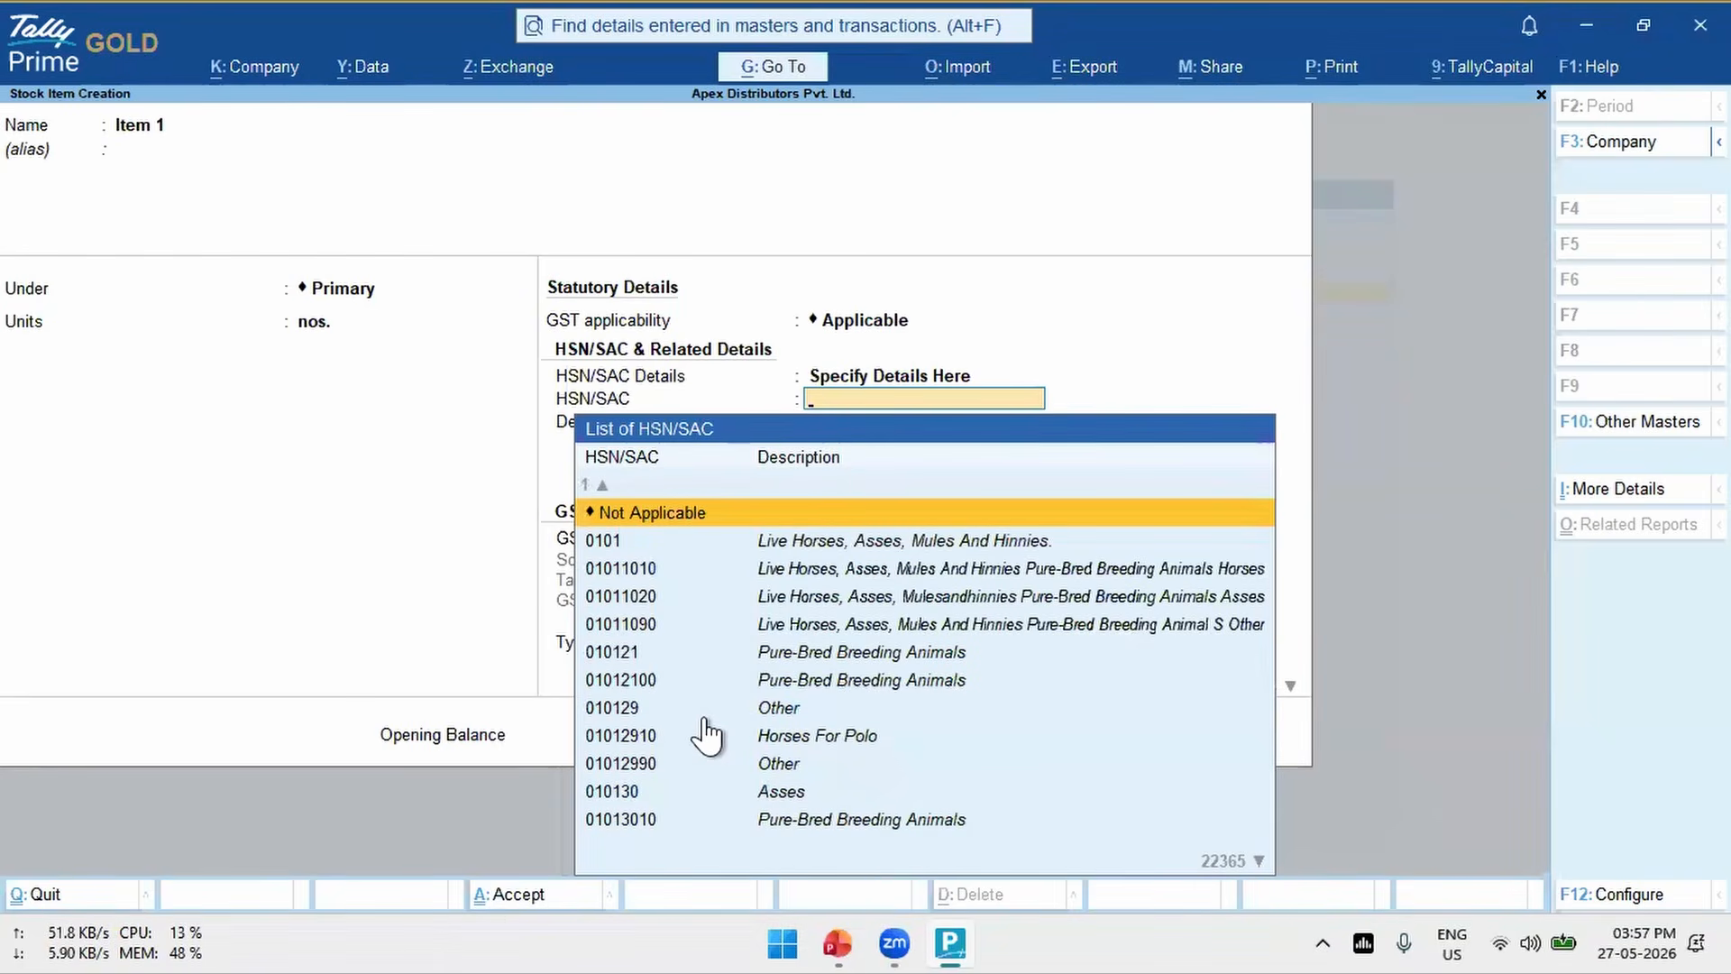
- Search the HSN/SAC list by the description Speaker and look through the matching codes
text(Speak)
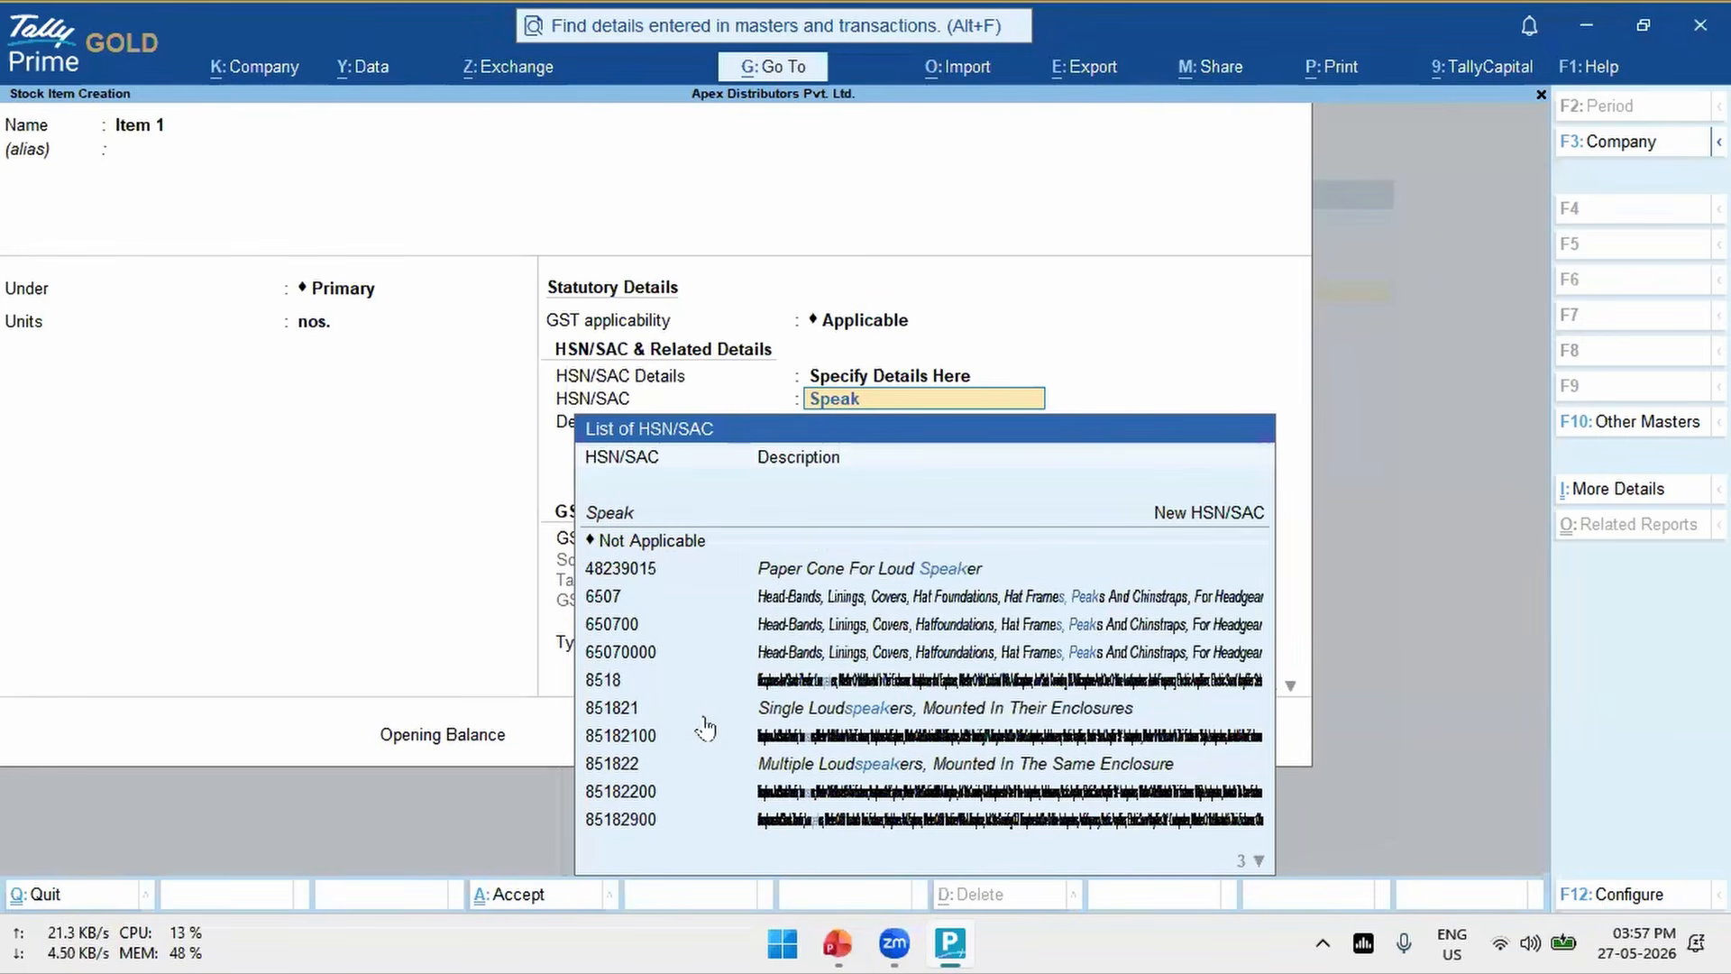
text(er)
key(Down)
key(Down)
key(Down)
key(Down)
key(Down)
key(Down)
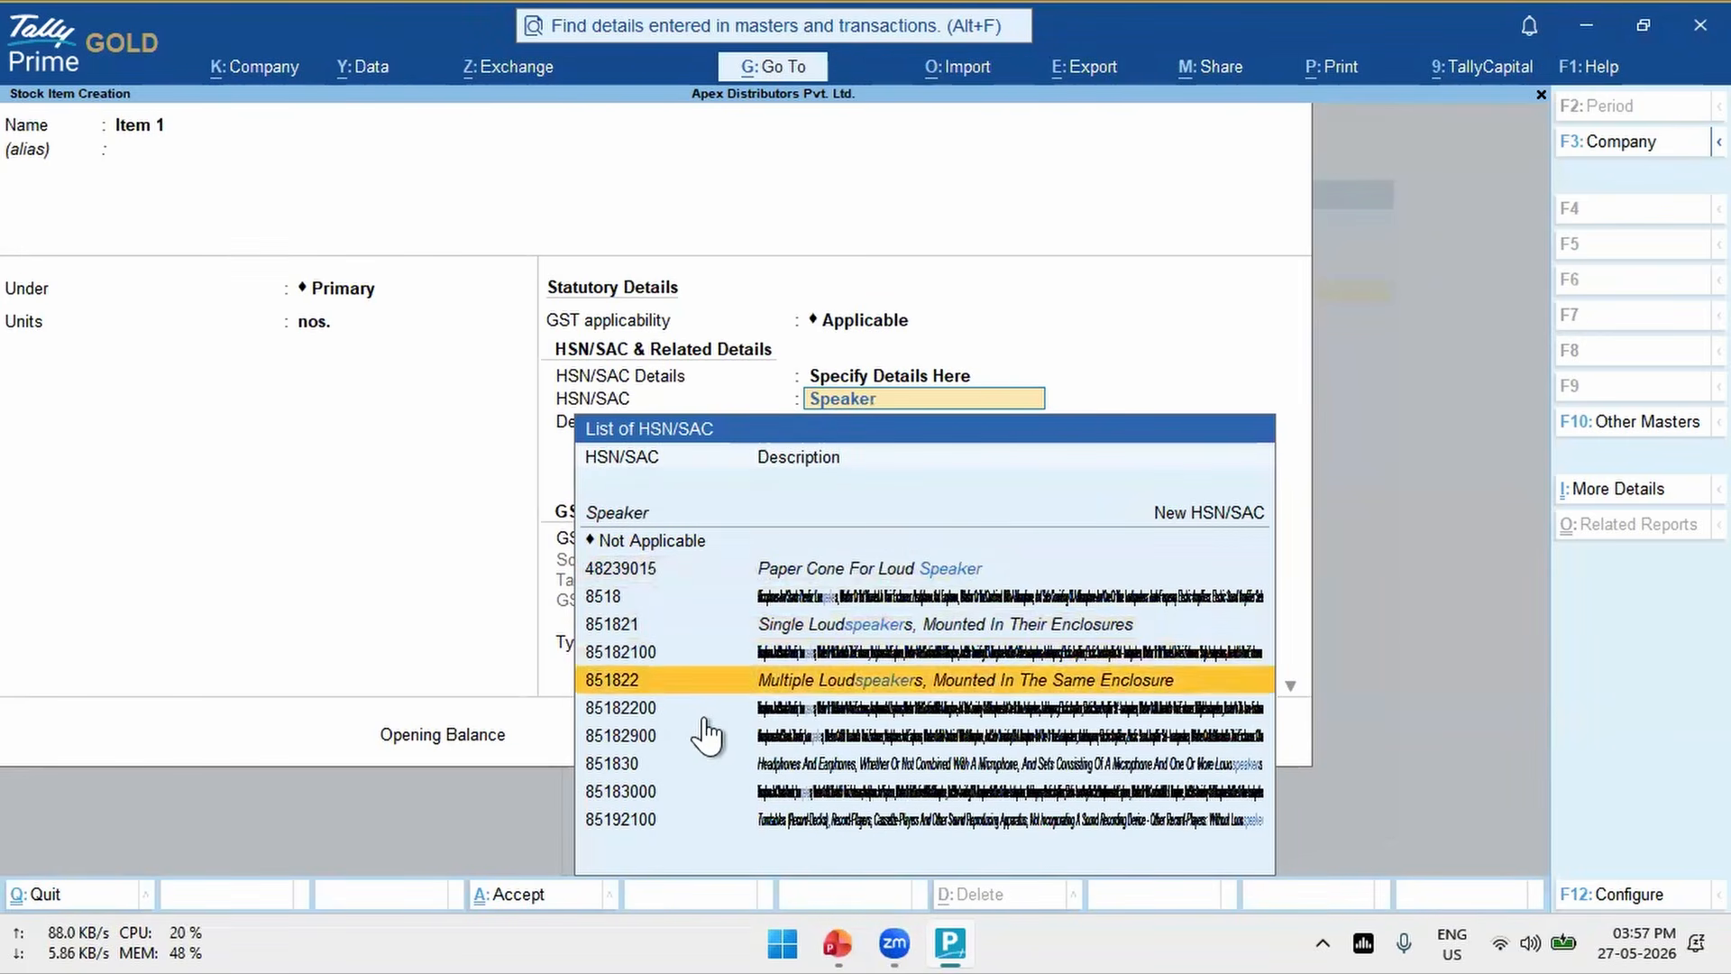
key(Up)
key(Up)
key(Up)
key(Up)
key(Up)
key(Up)
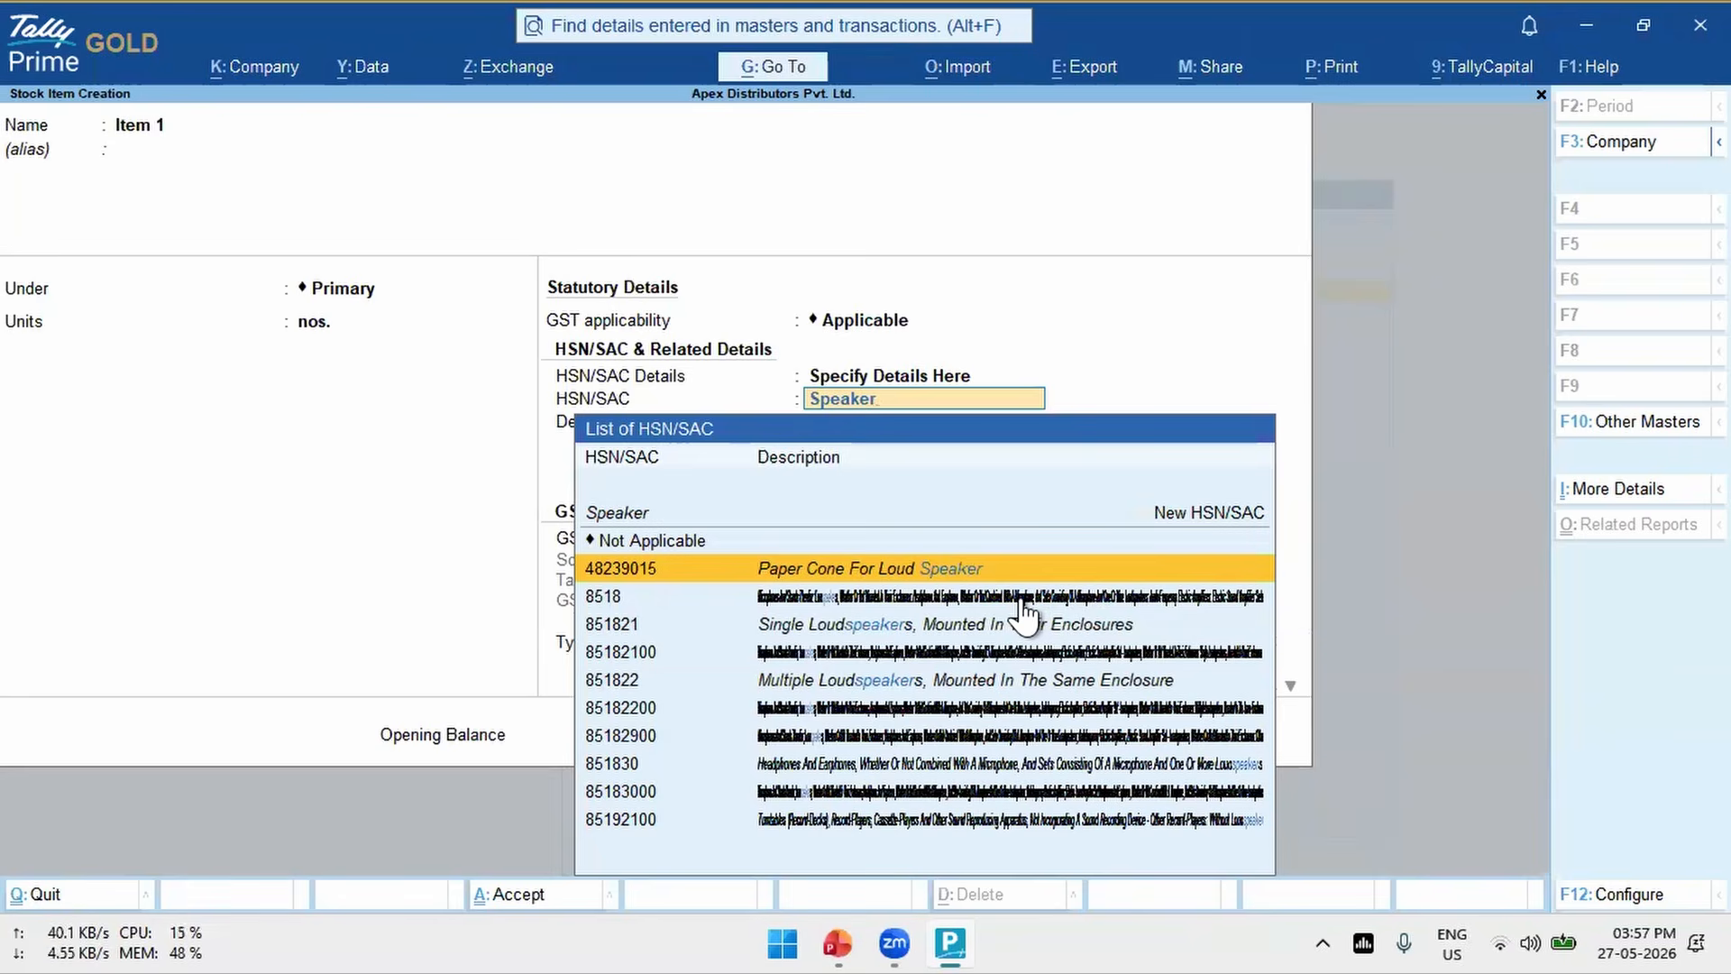
- Assign HSN/SAC code 851821, Single Loudspeakers, Mounted In Their Enclosures, to Item 1 and accept its description
click(814, 597)
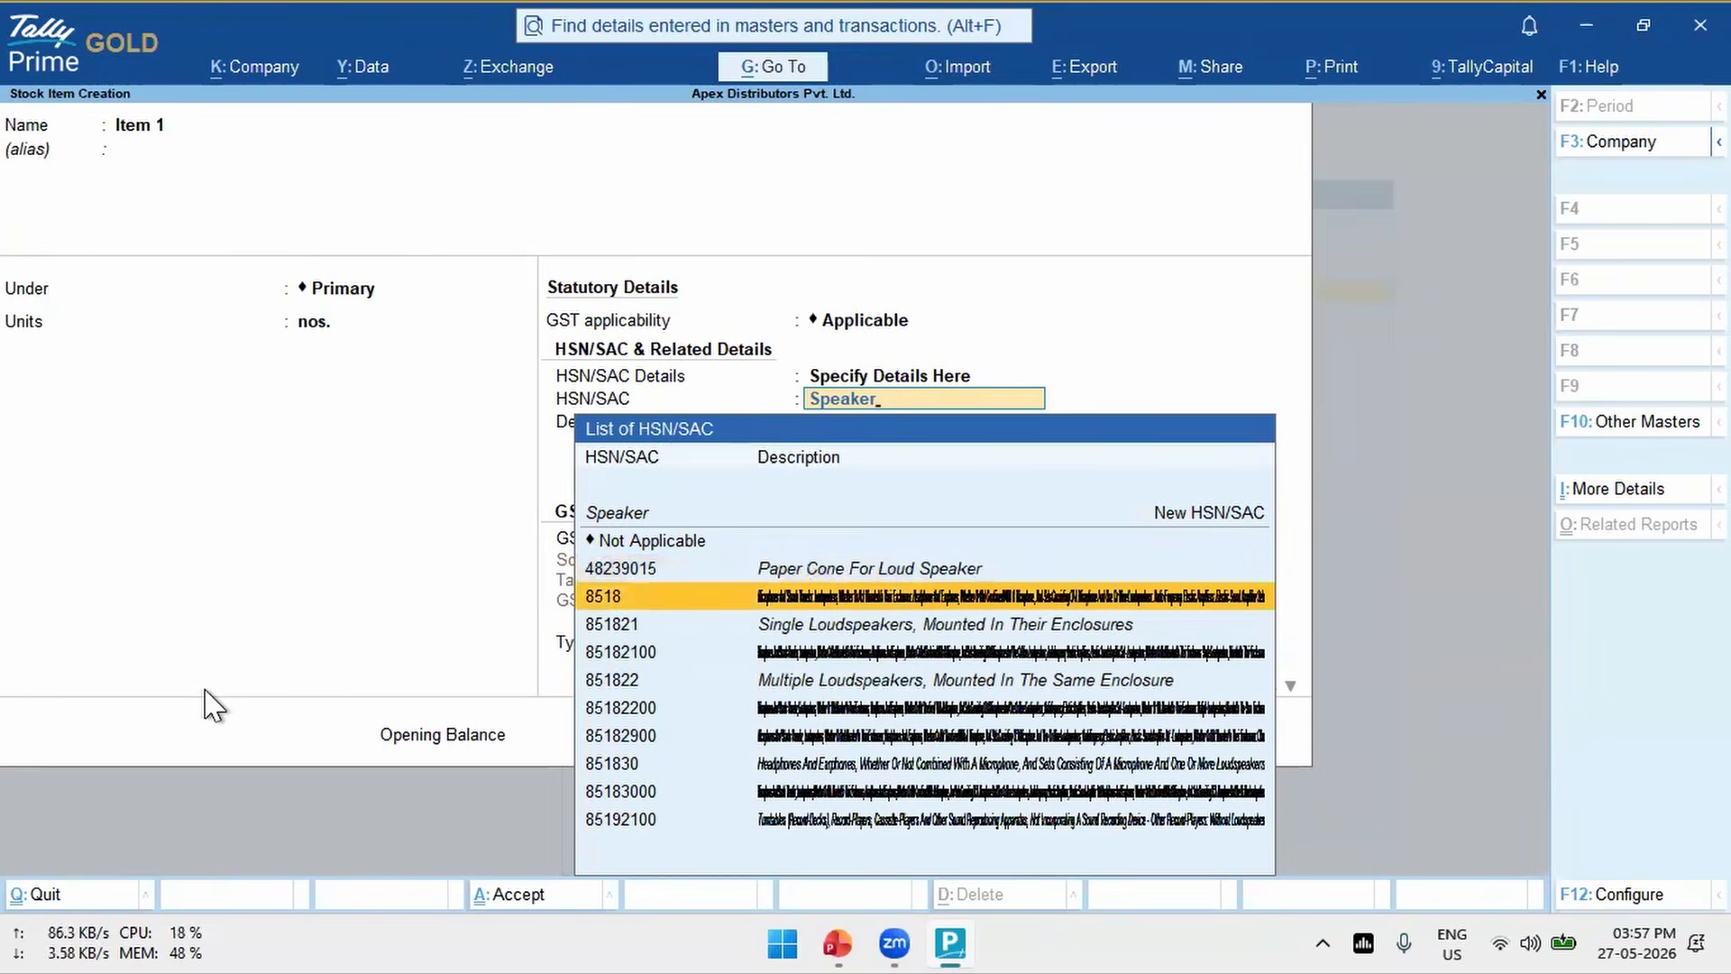
key(Down)
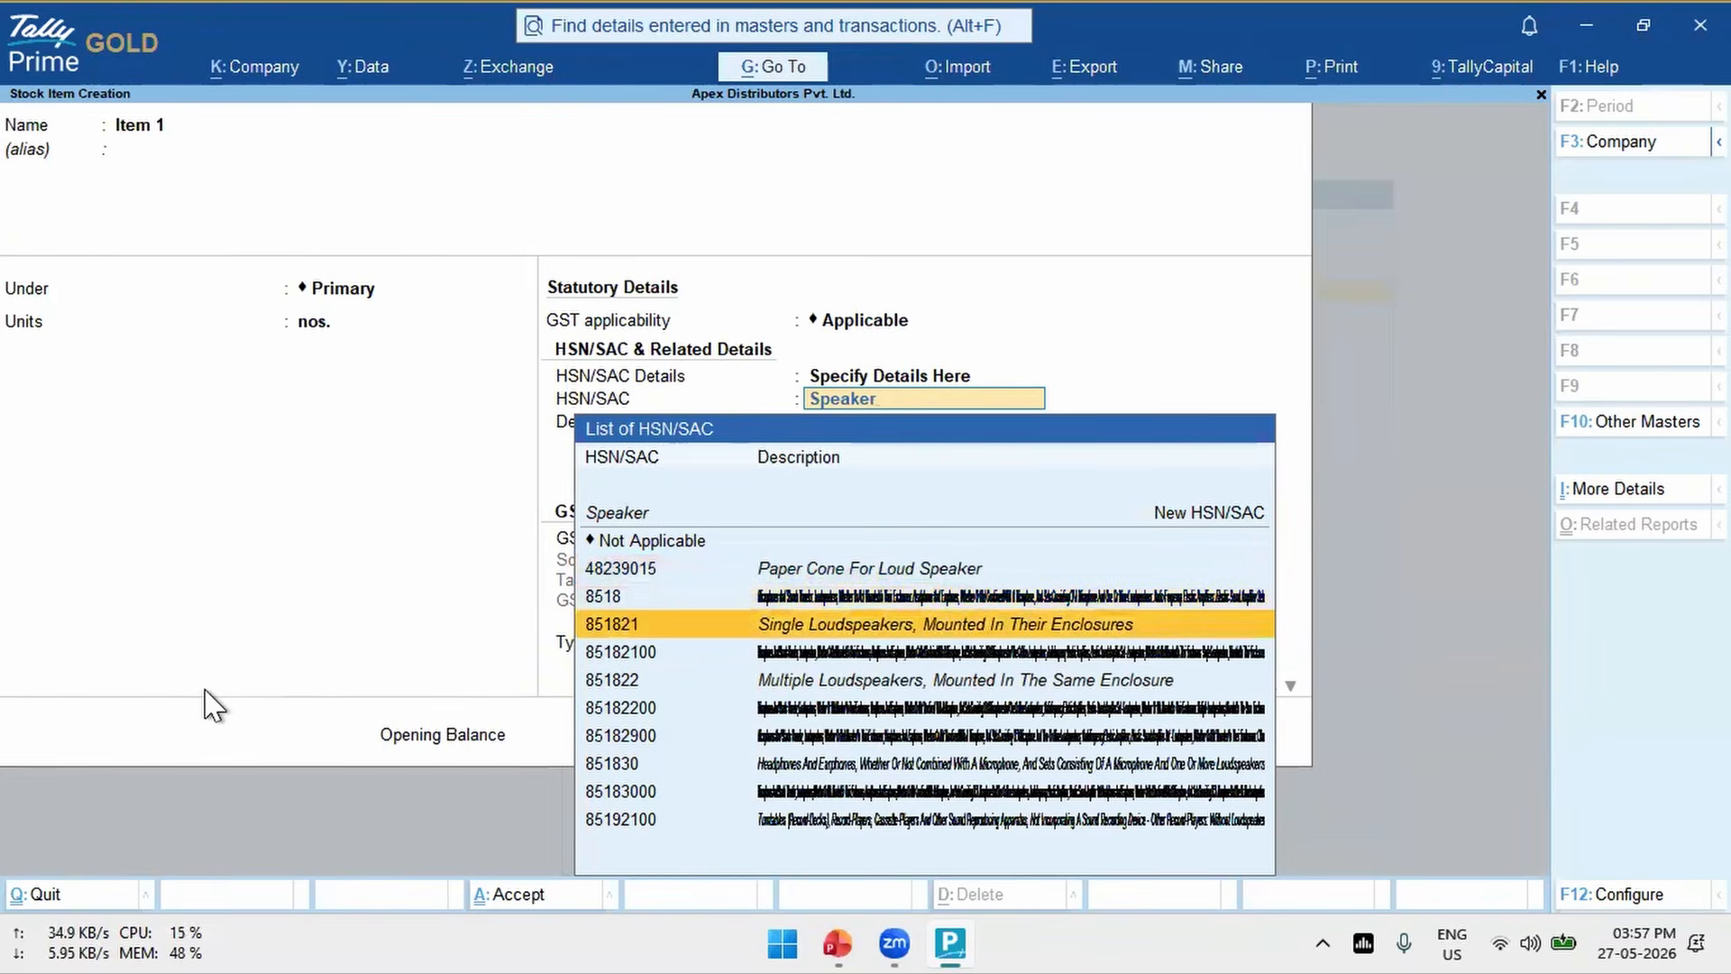
key(Return)
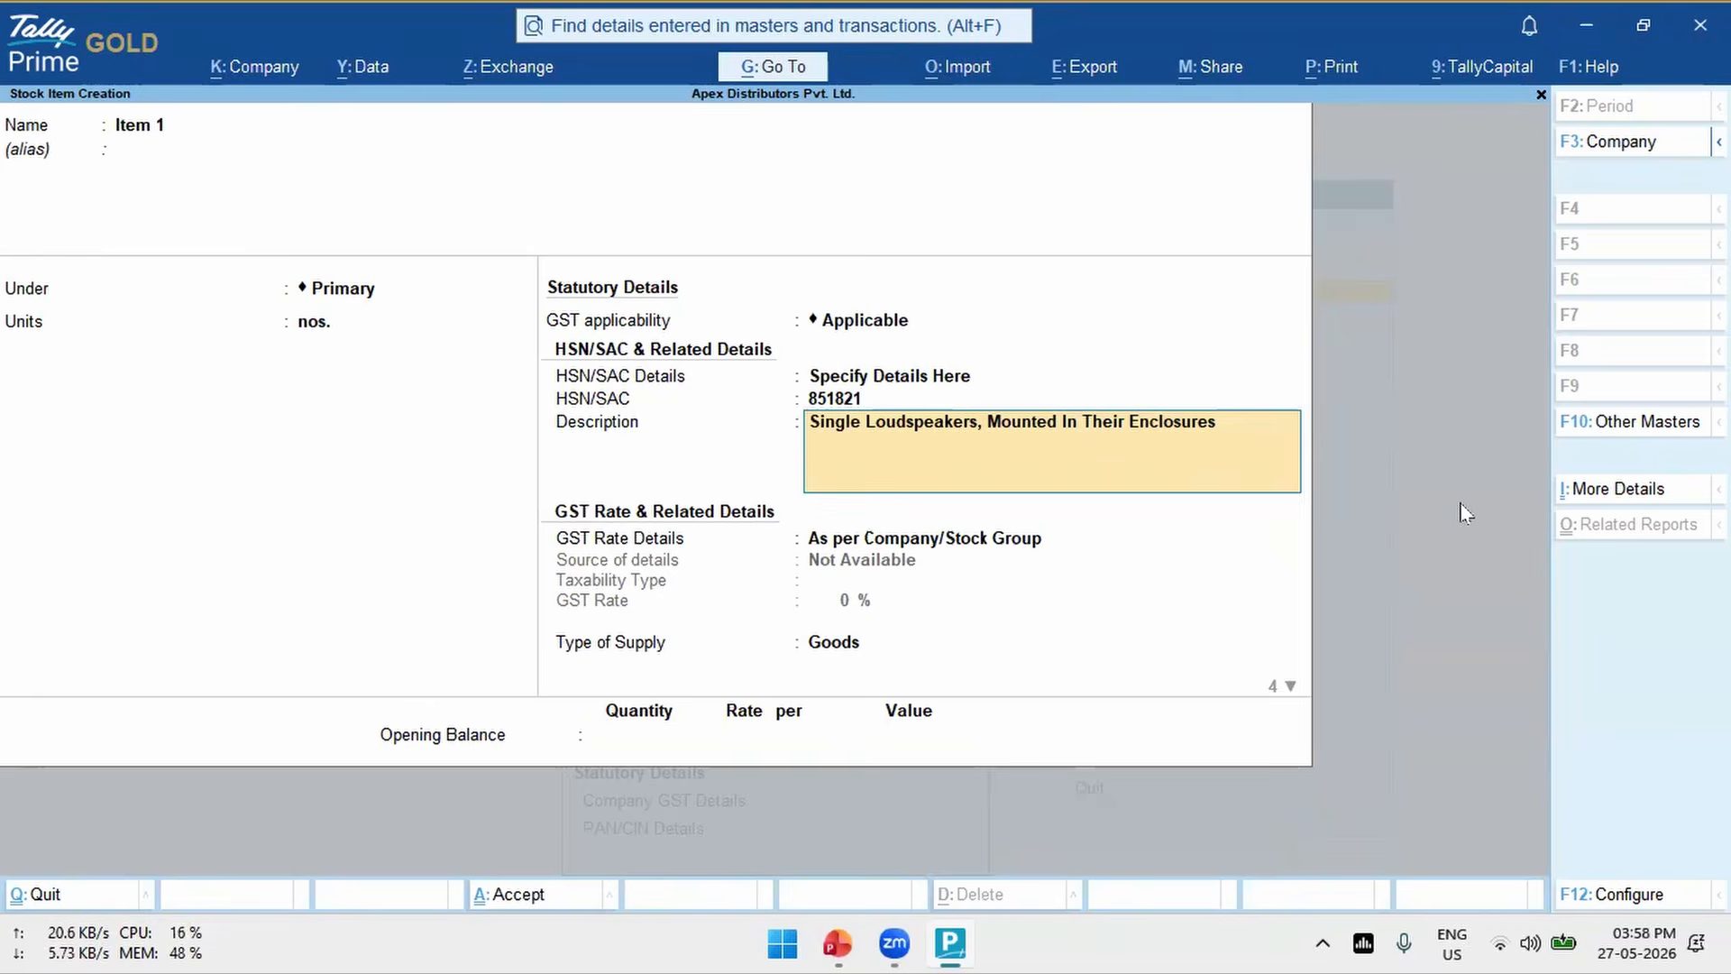
key(Return)
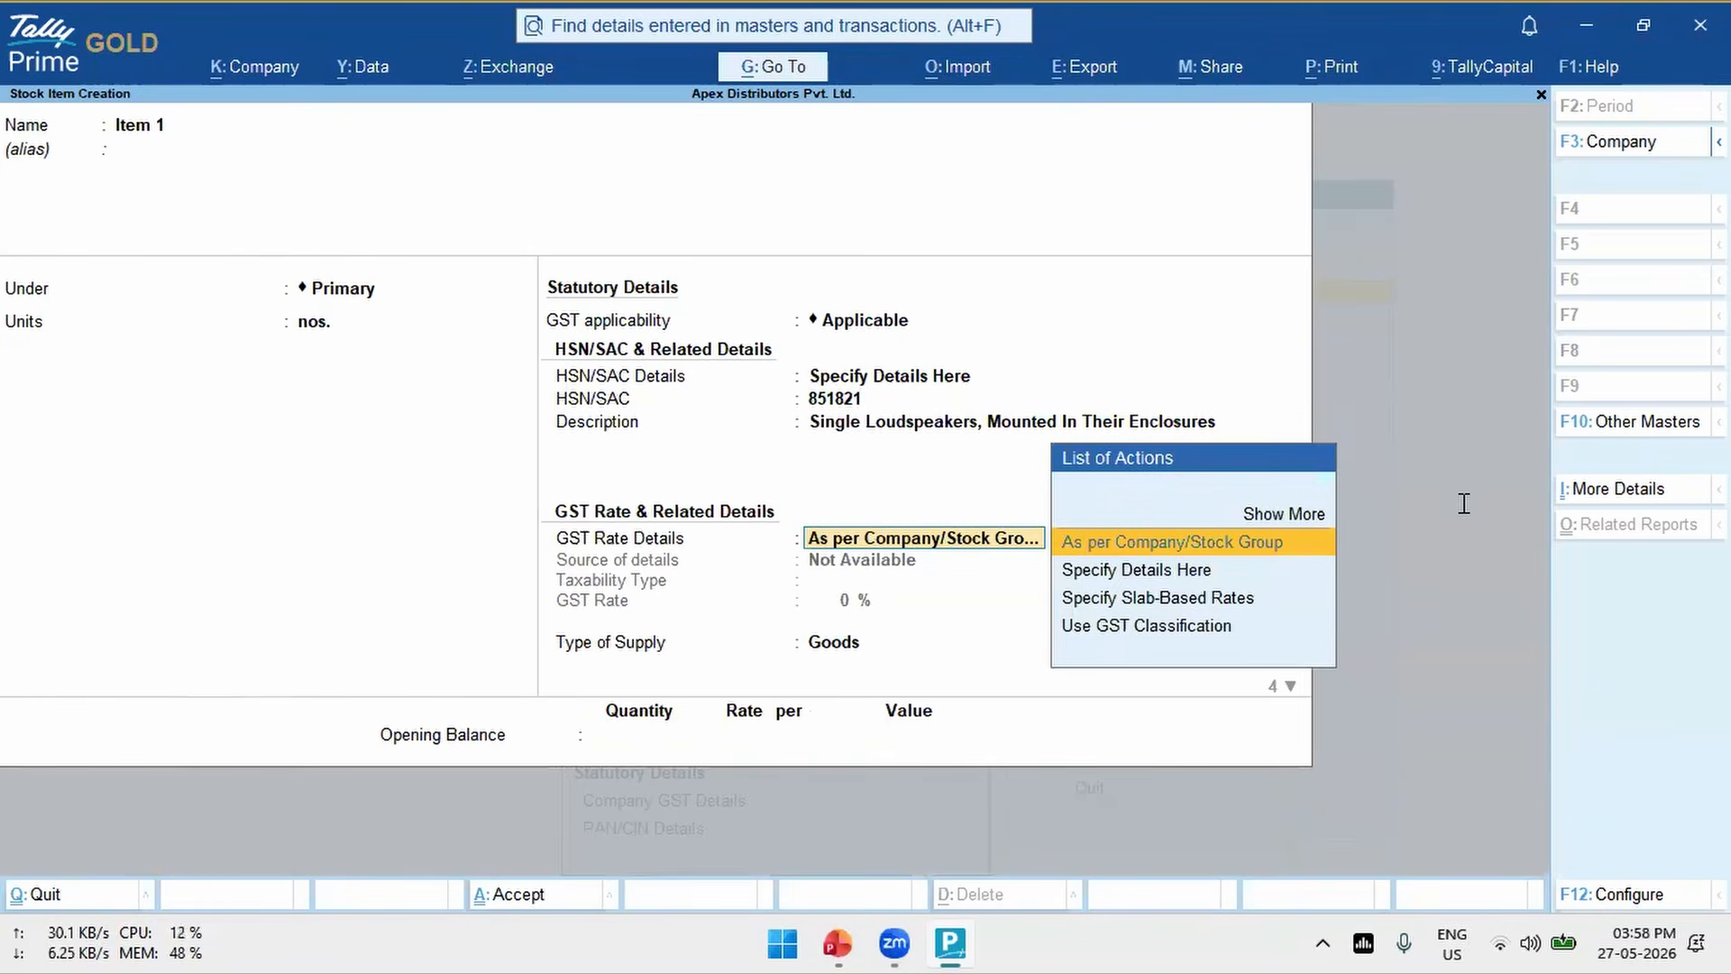
- Leave the GST rate options and quit the Item 1 stock item creation without saving
key(Down)
key(Escape)
key(Escape)
key(Return)
- Start creating a new ledger named Exp. under Indirect Expenses, leaving its type of ledger as Not Applicable
key(Up)
key(Up)
key(Up)
key(Up)
key(Up)
key(Up)
key(Up)
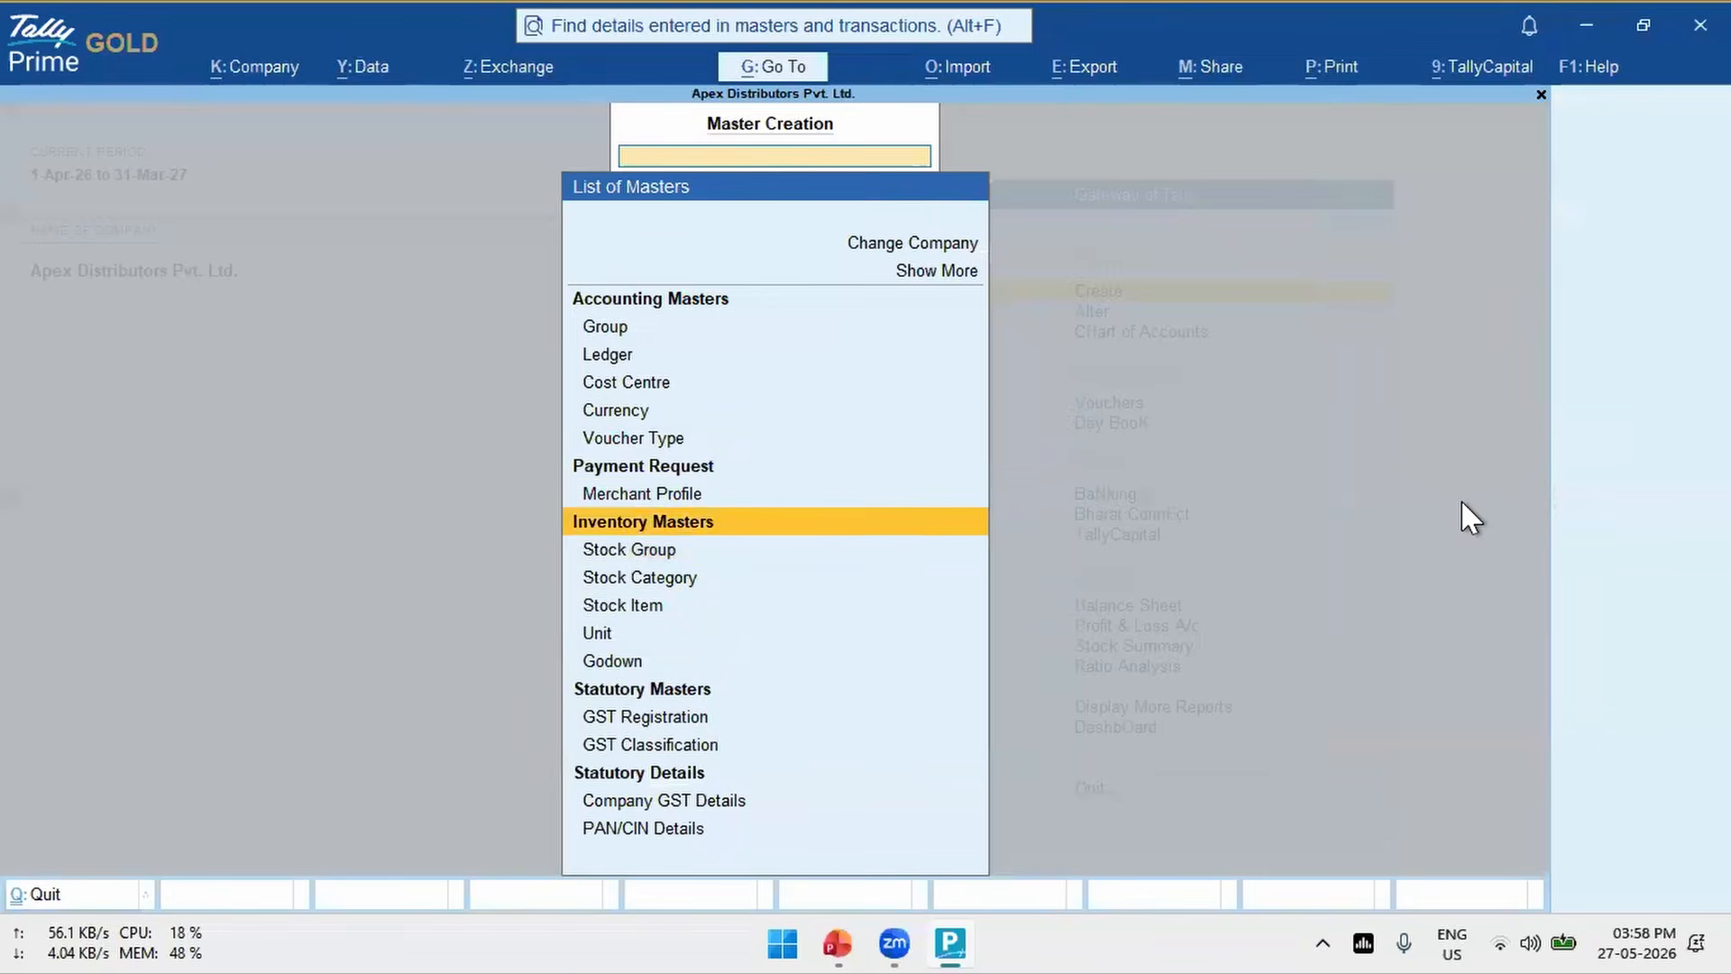
key(Return)
text(Exs)
key(BackSpace)
text(p.)
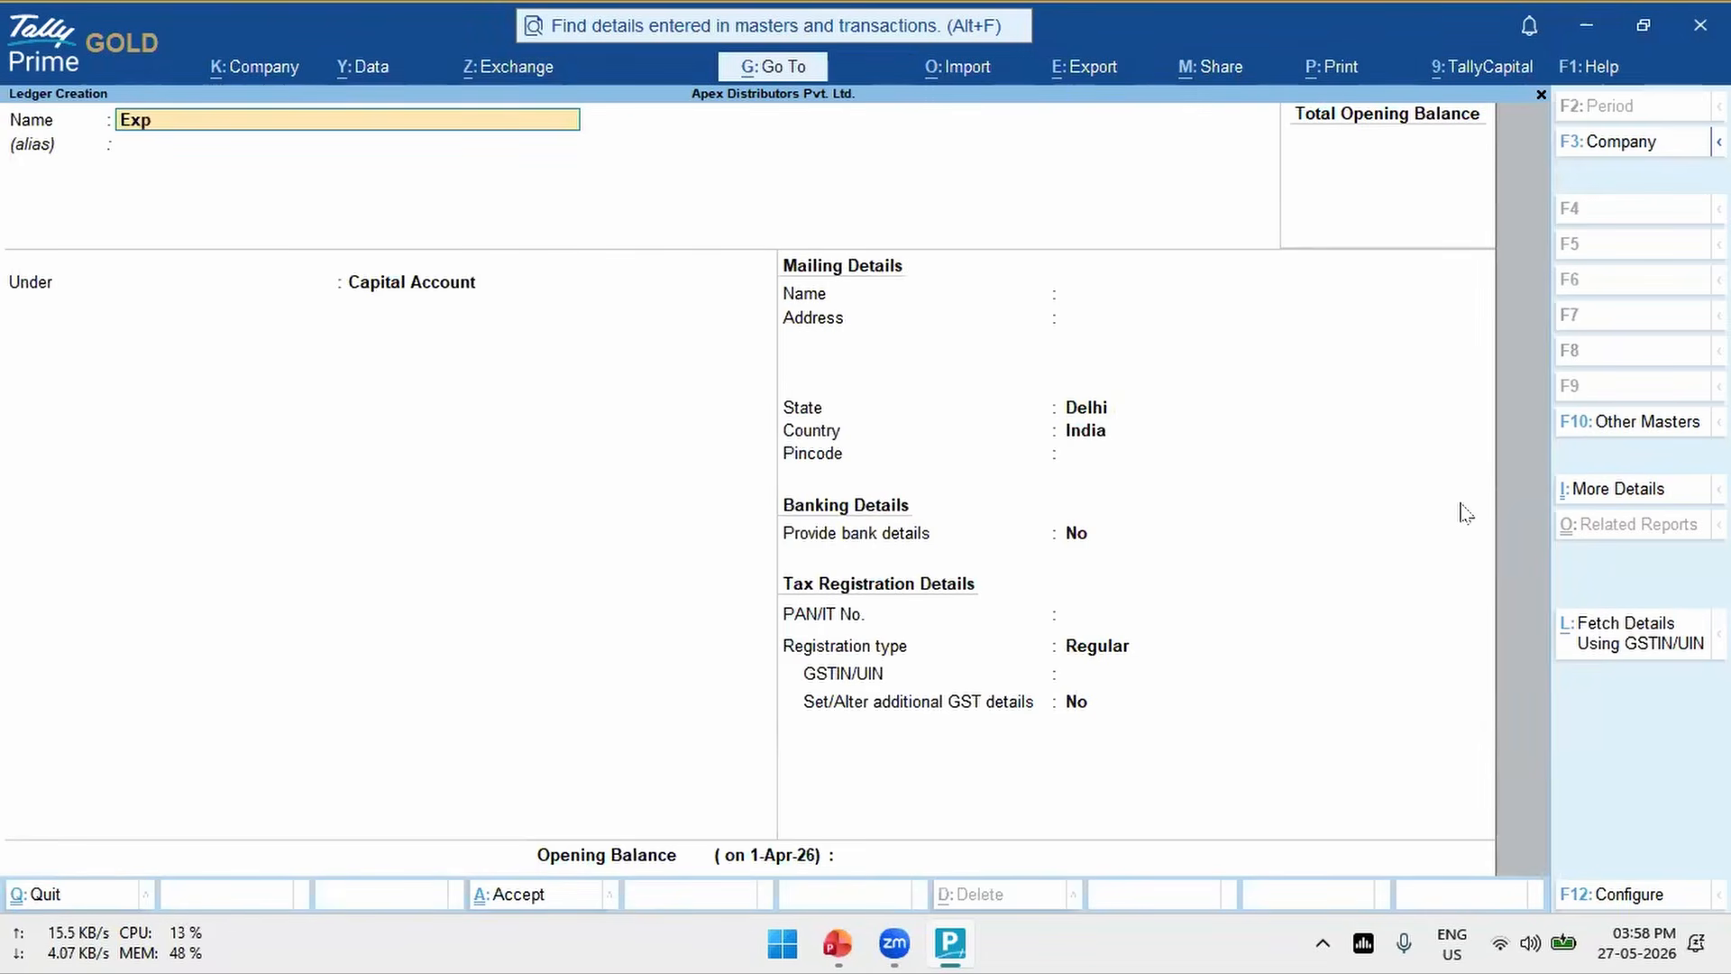
key(Return)
key(Return)
text(Ind)
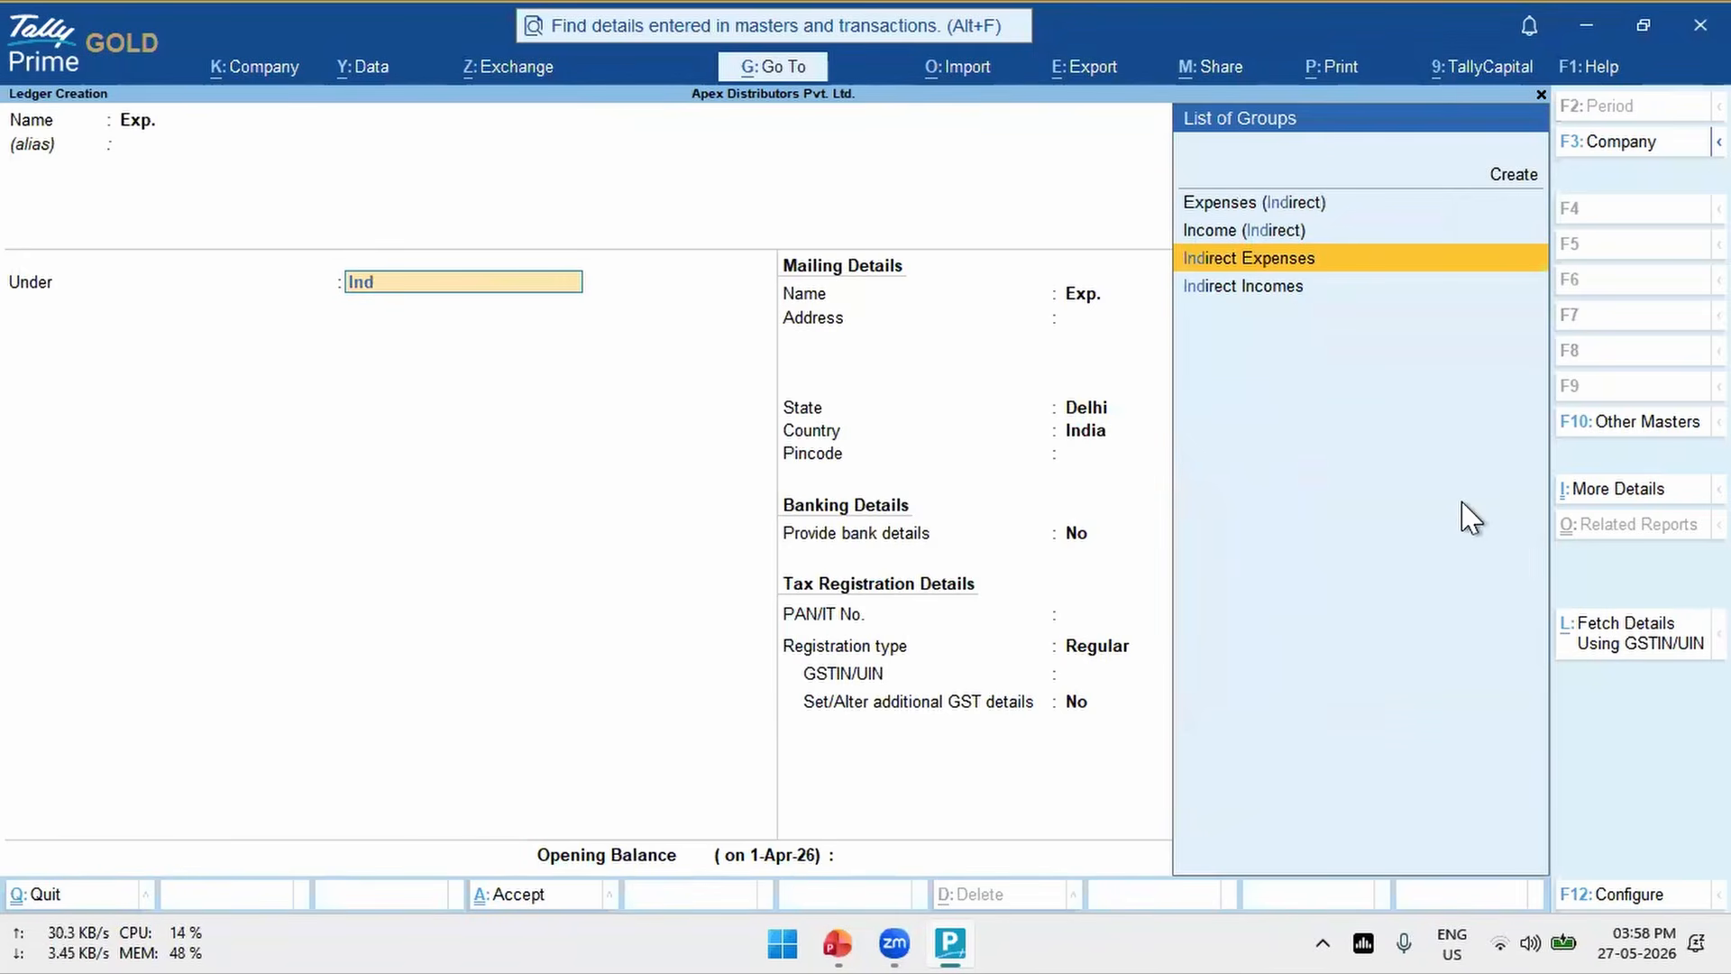
key(Return)
key(Return)
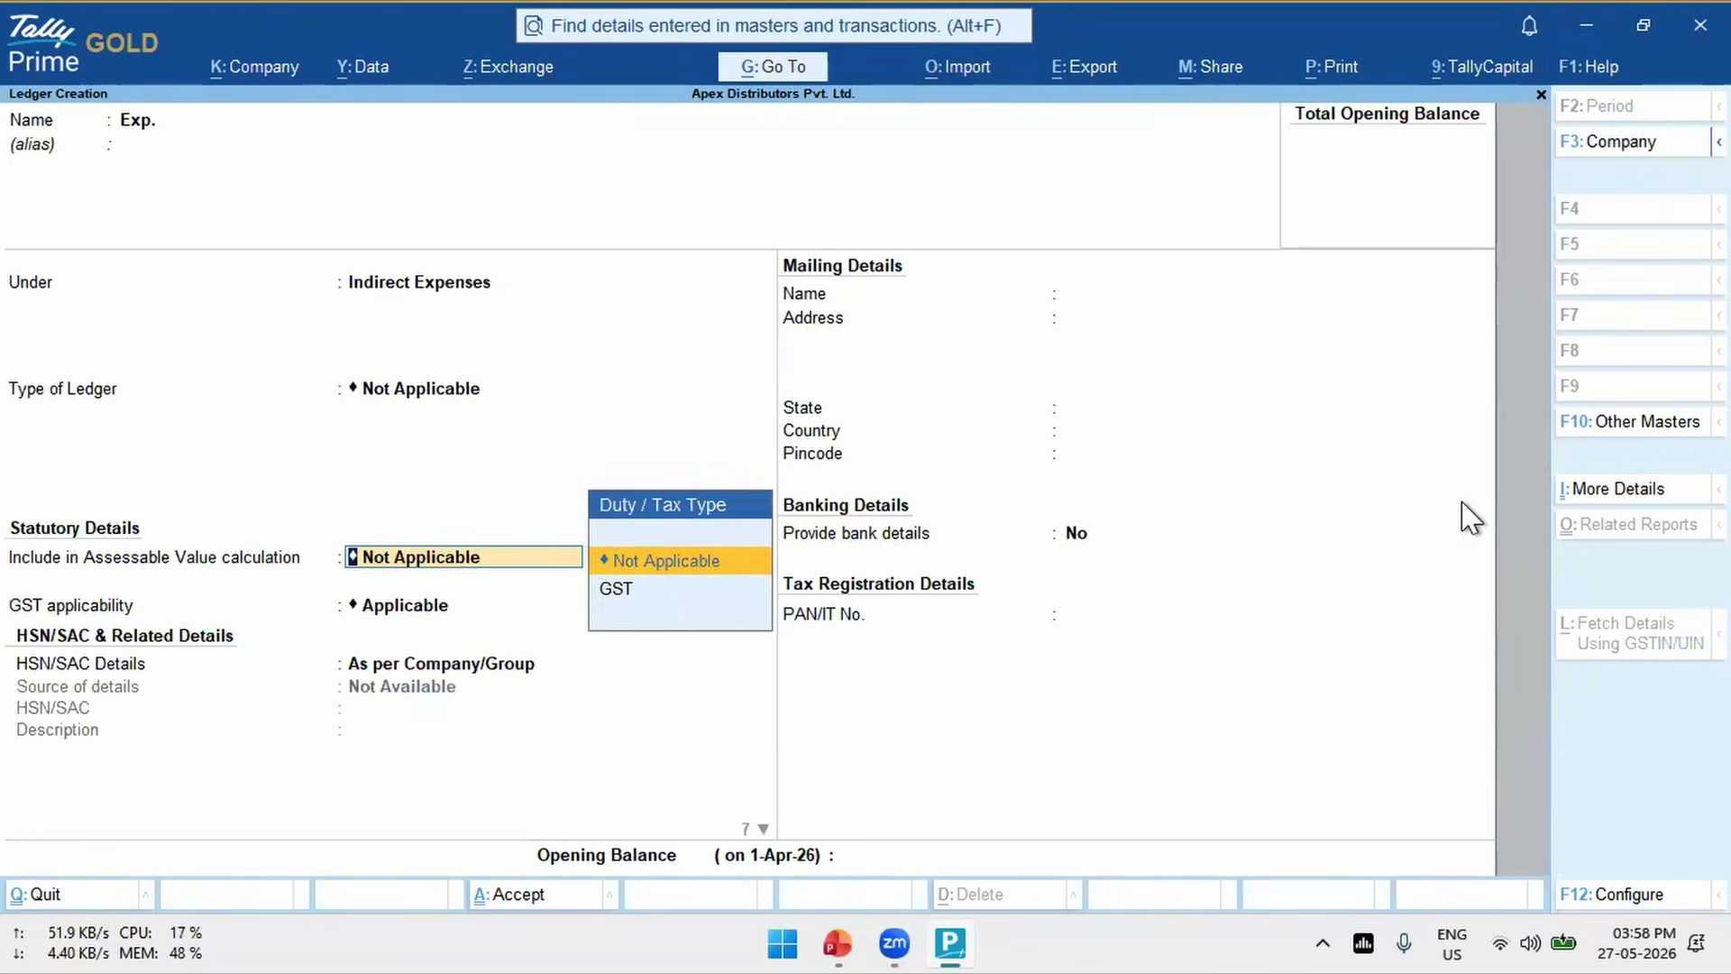
- Keep the ledger's GST applicability as Applicable and set its HSN/SAC details to Specify Details Here
key(Return)
key(Return)
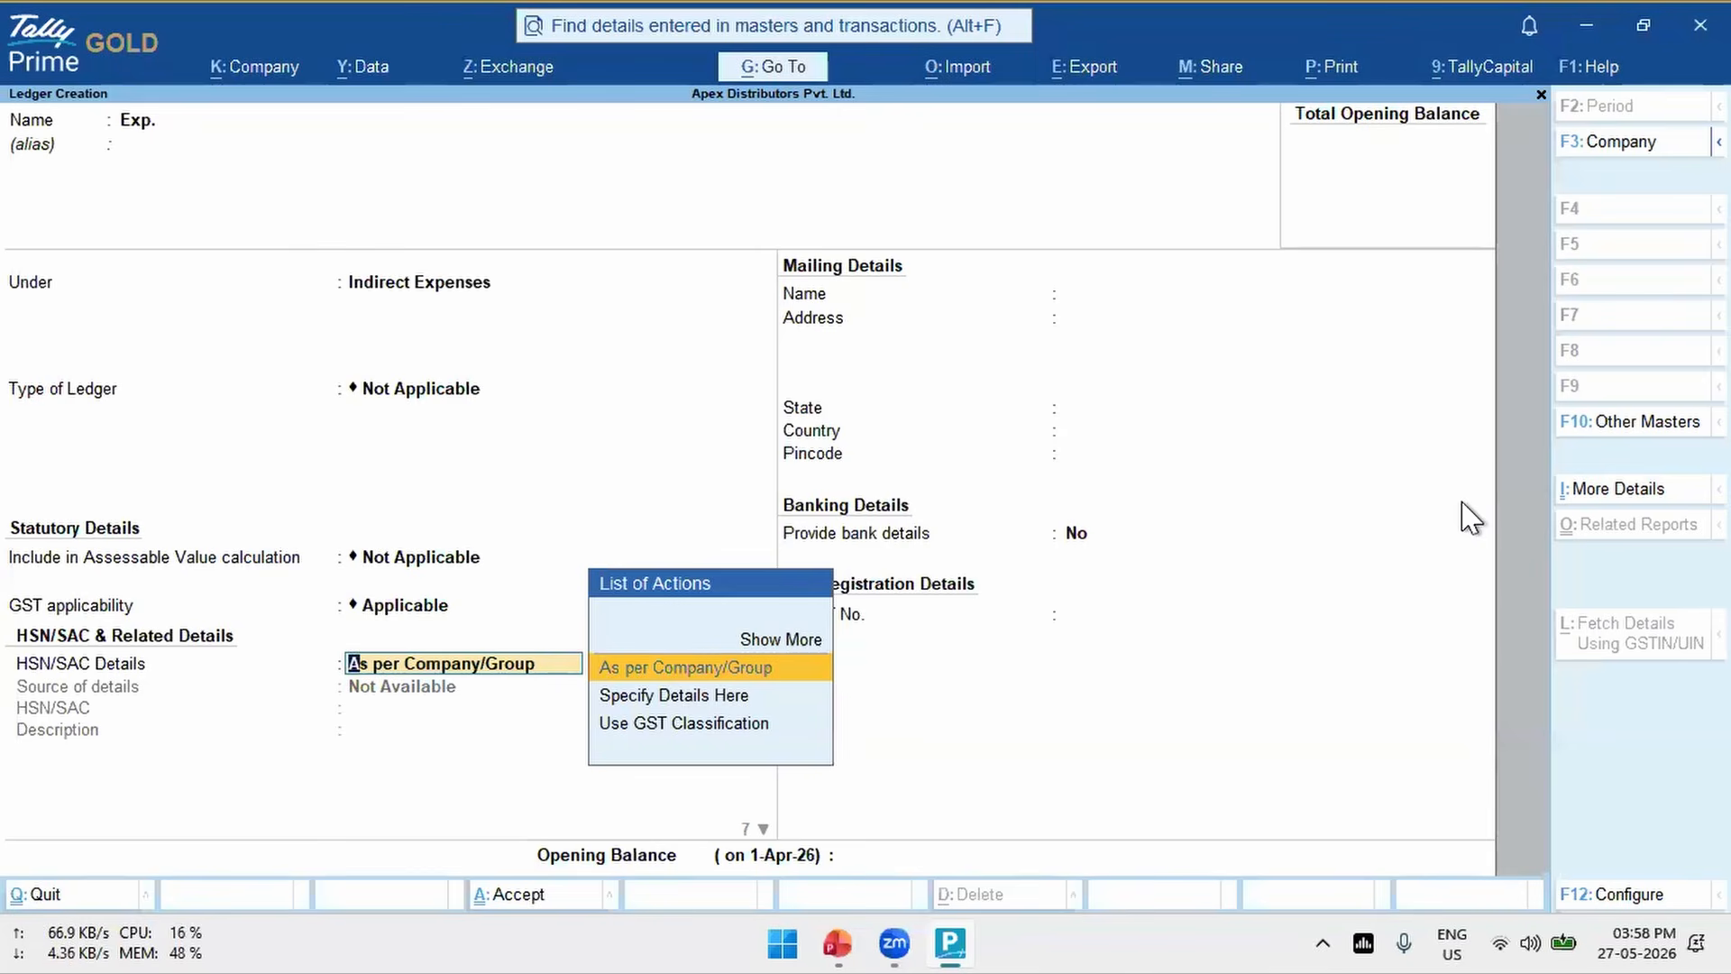
key(Down)
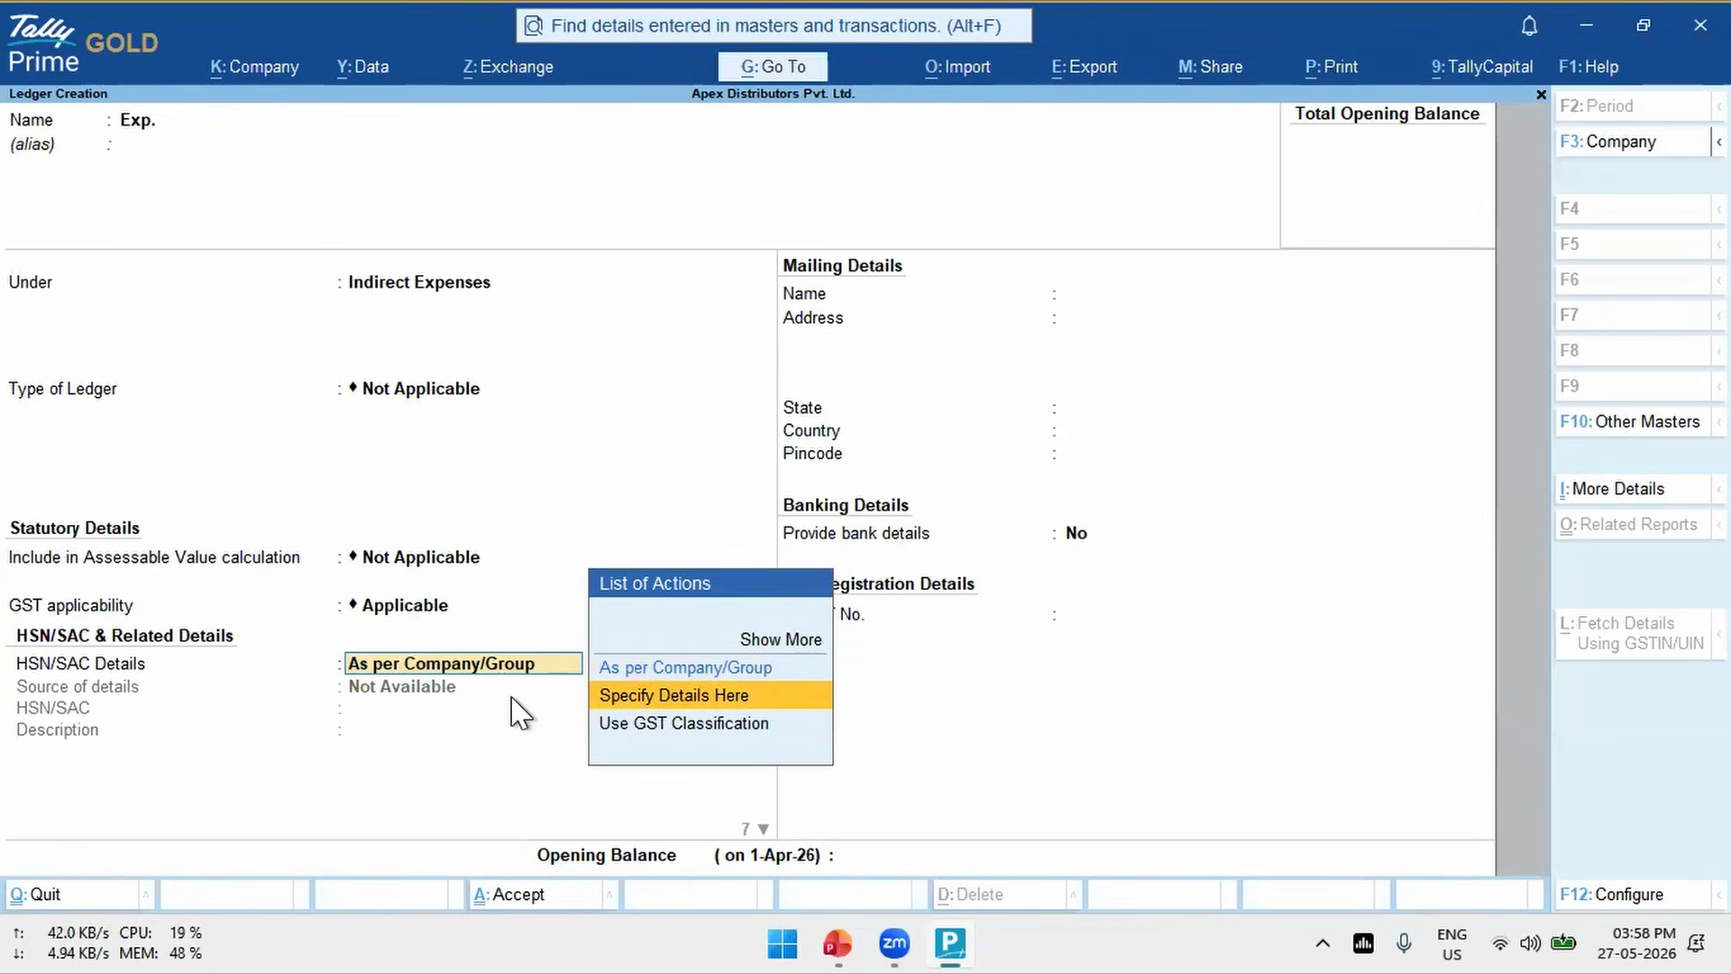
key(Return)
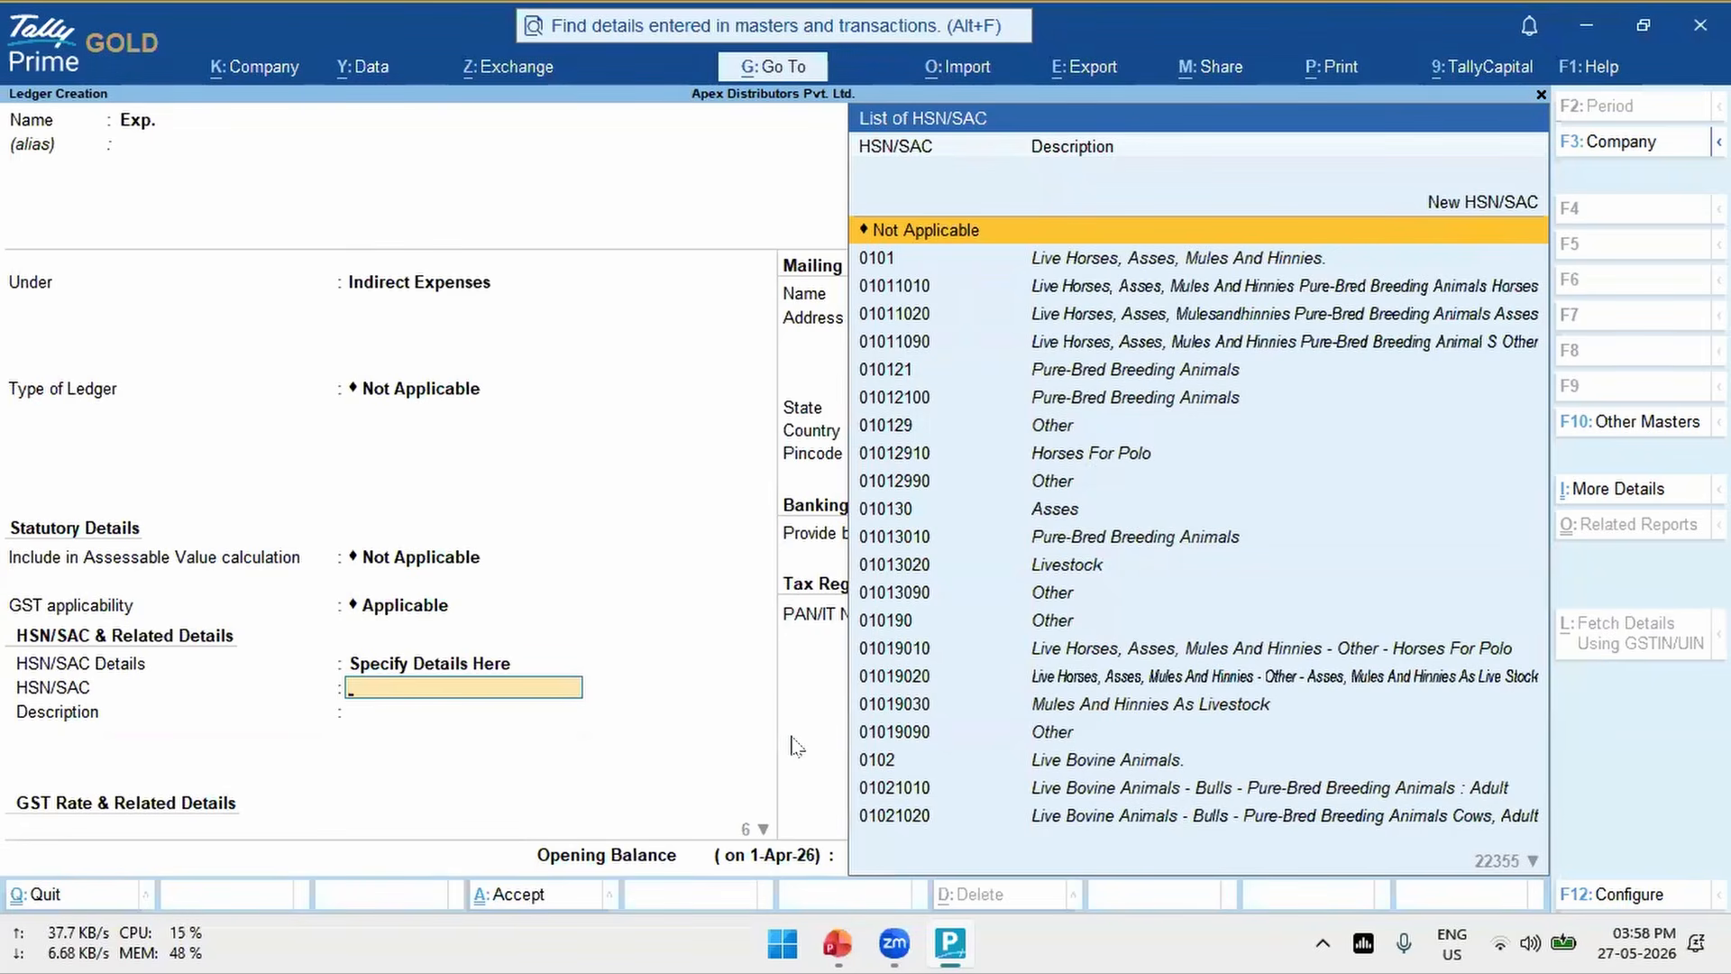
- Filter the ledger's HSN/SAC list by 99 and look through the construction service codes
text(99)
key(Down)
key(Down)
key(Down)
key(Down)
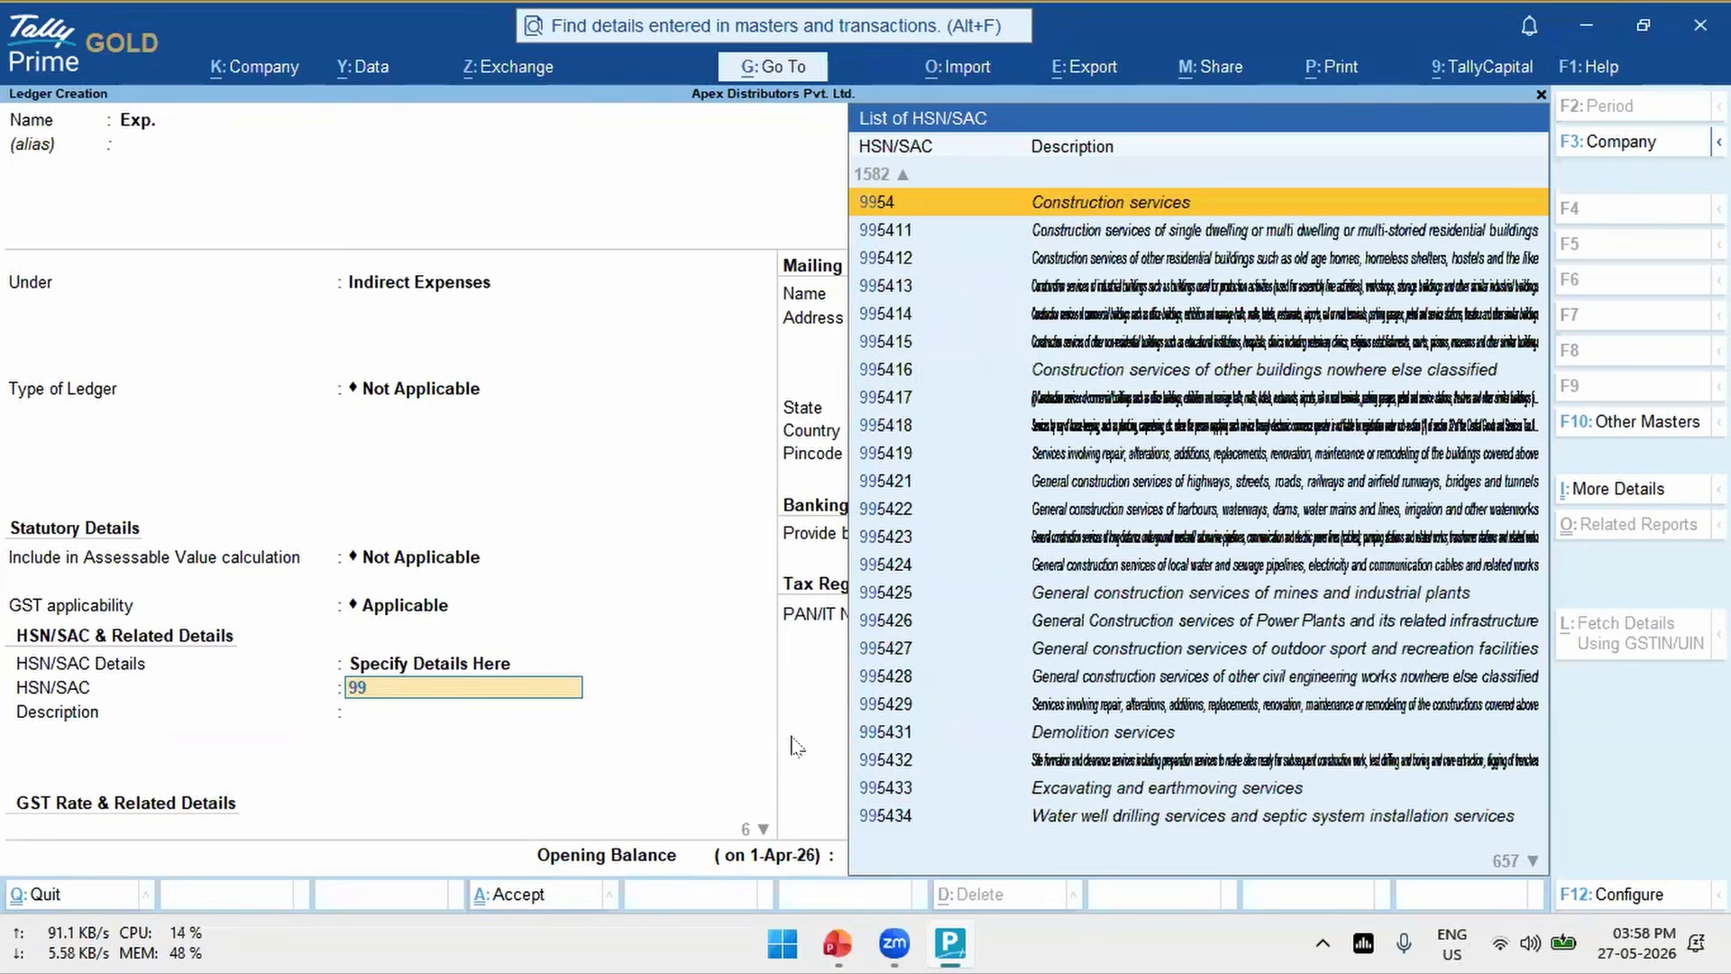
key(Down)
key(Down)
key(Down)
key(Down)
key(Down)
key(Down)
key(Down)
key(Down)
key(Down)
key(Down)
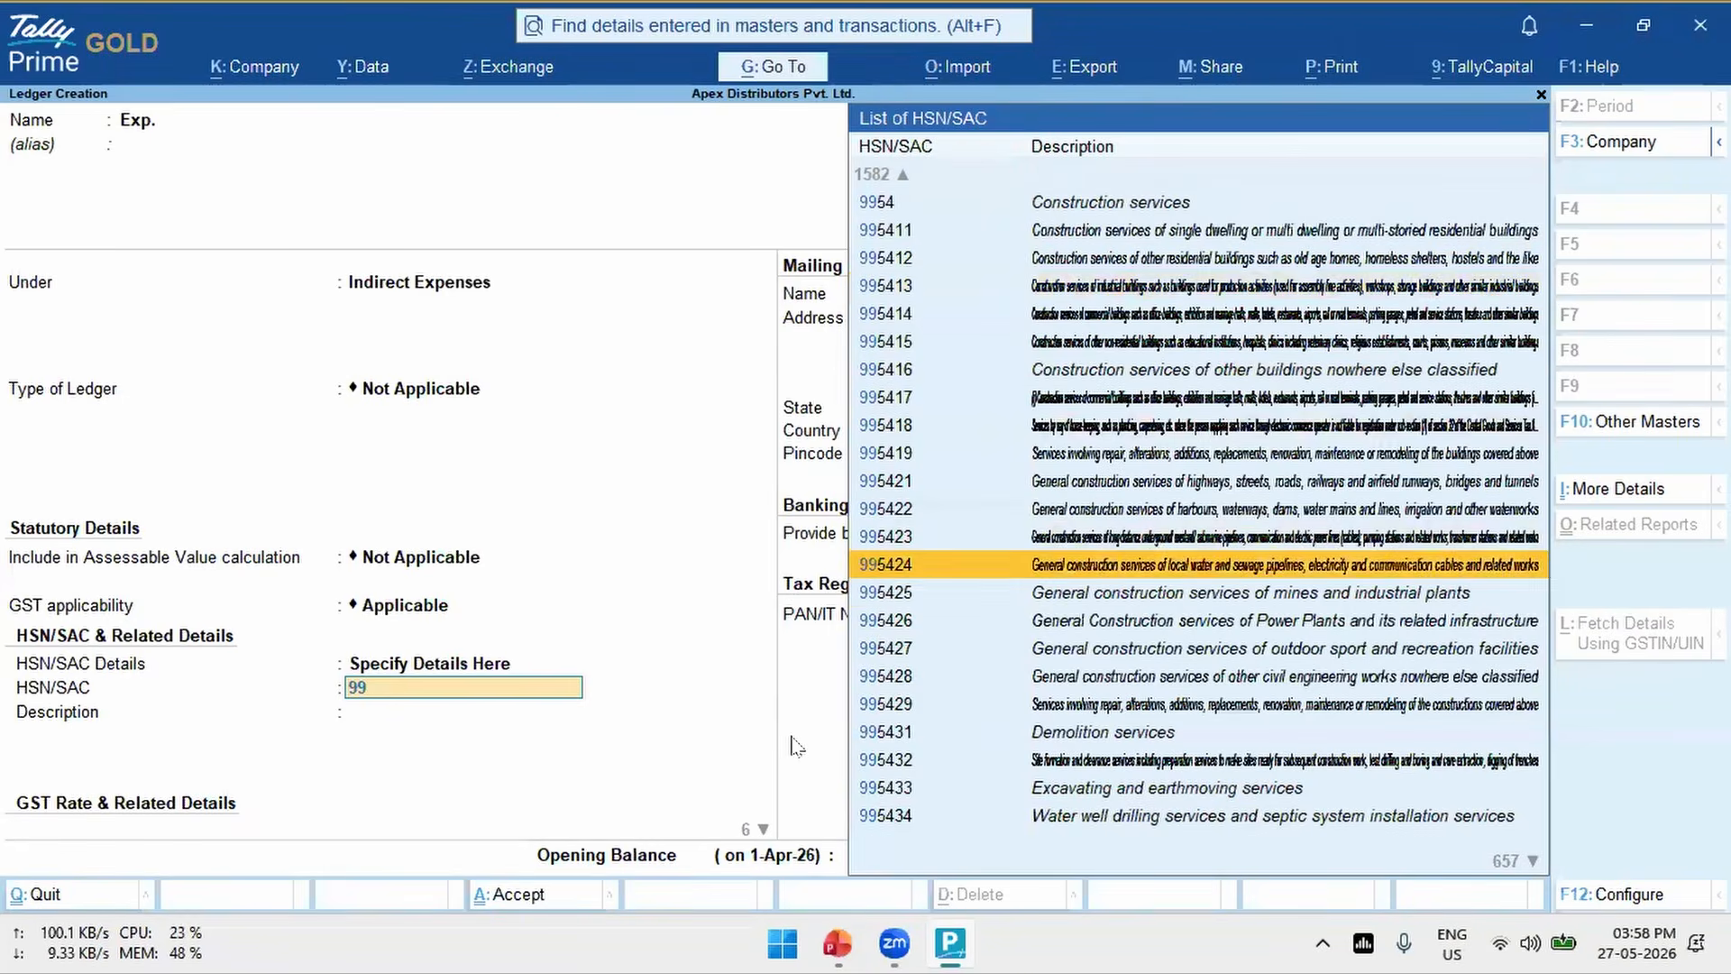
key(Down)
key(Down)
- Quit the Exp. ledger creation without saving and return to the Gateway of Tally
key(Escape)
key(Escape)
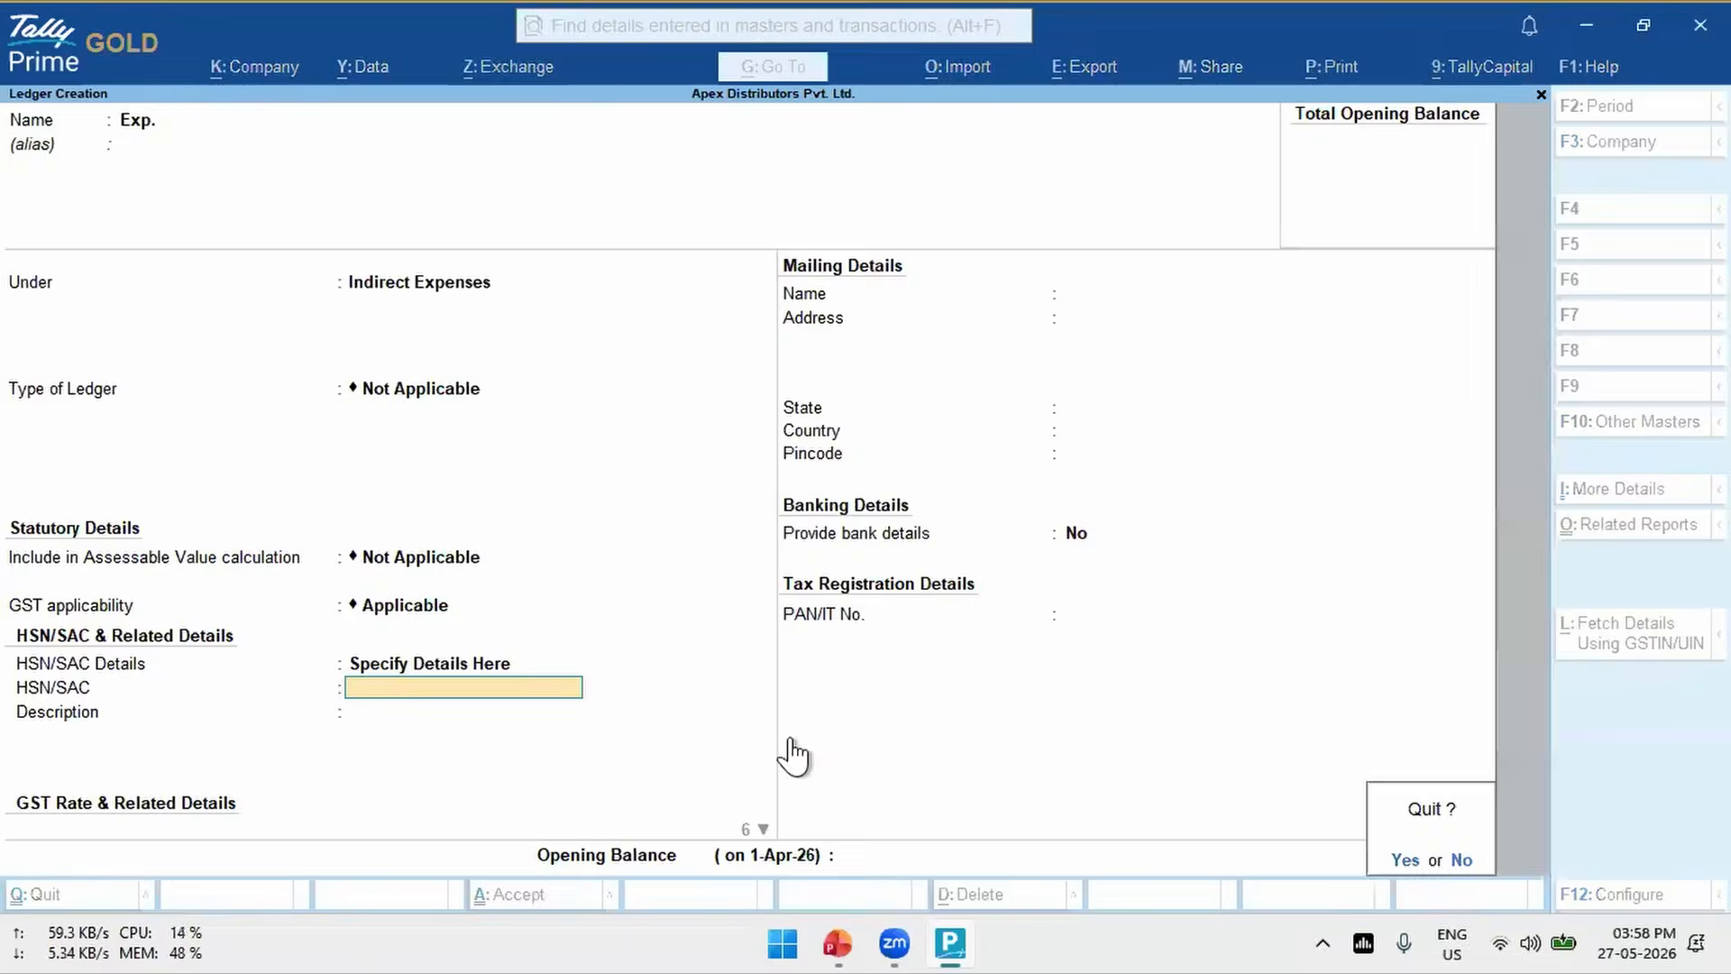
key(y)
key(Escape)
key(Escape)
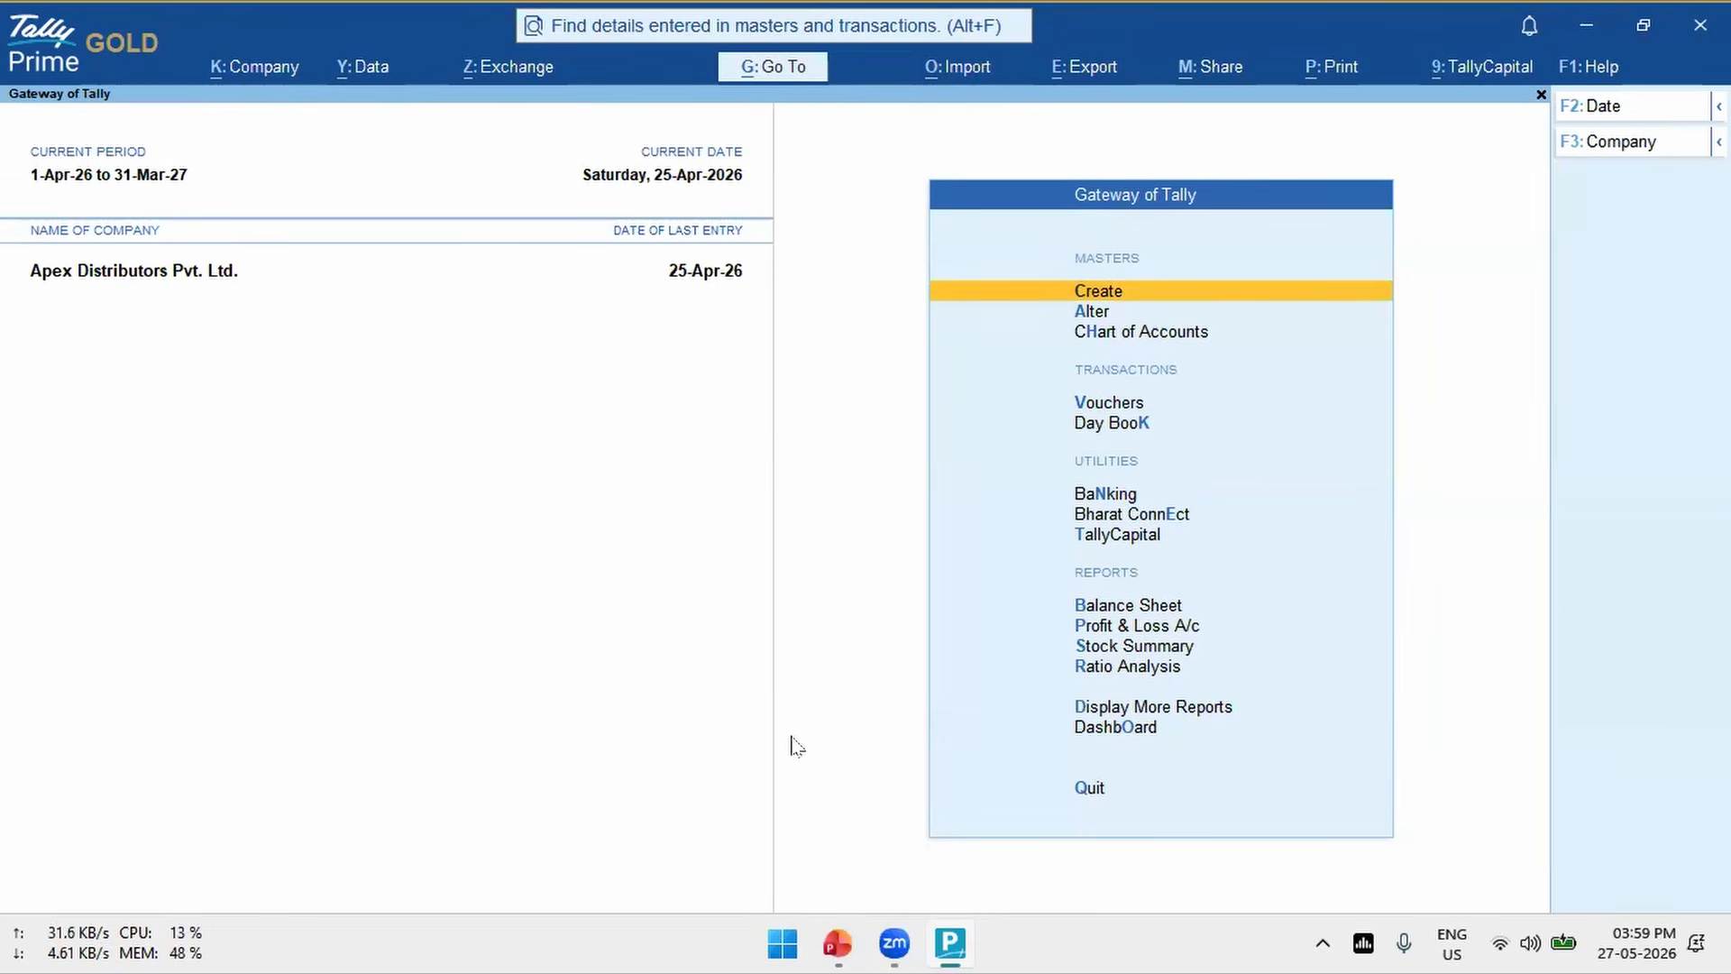
- Find and open the GSTR-1 report for the company
key(alt+g)
text(Gstr)
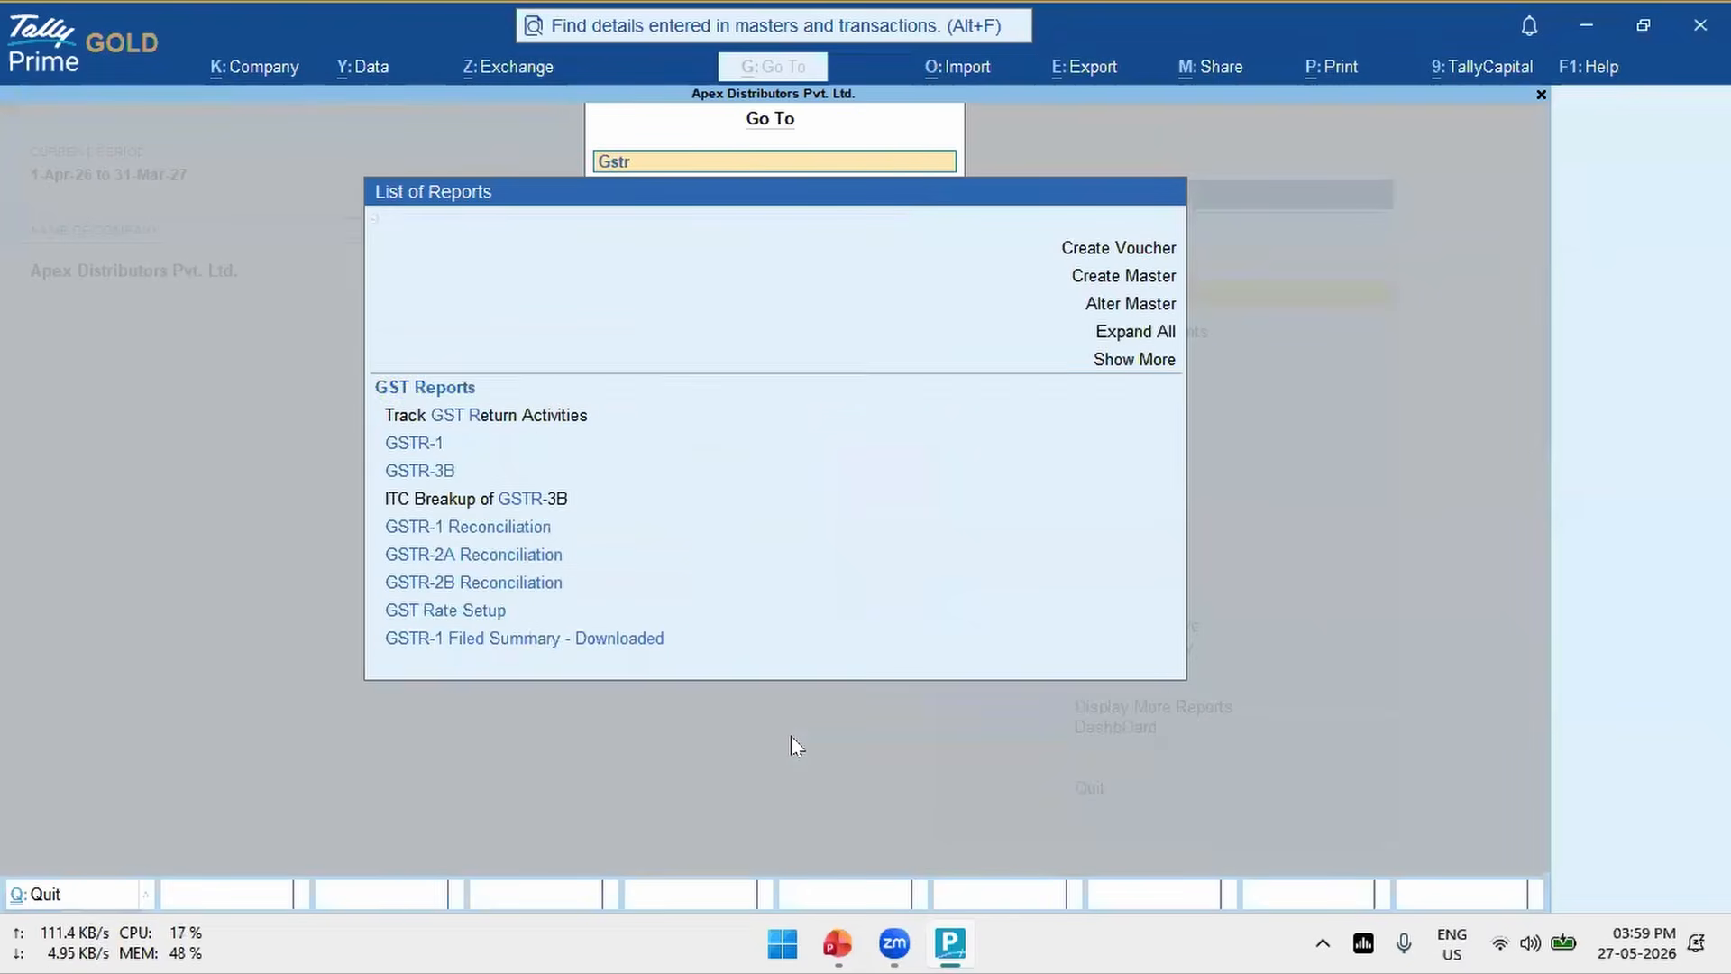
key(Down)
key(Down)
key(Down)
key(Return)
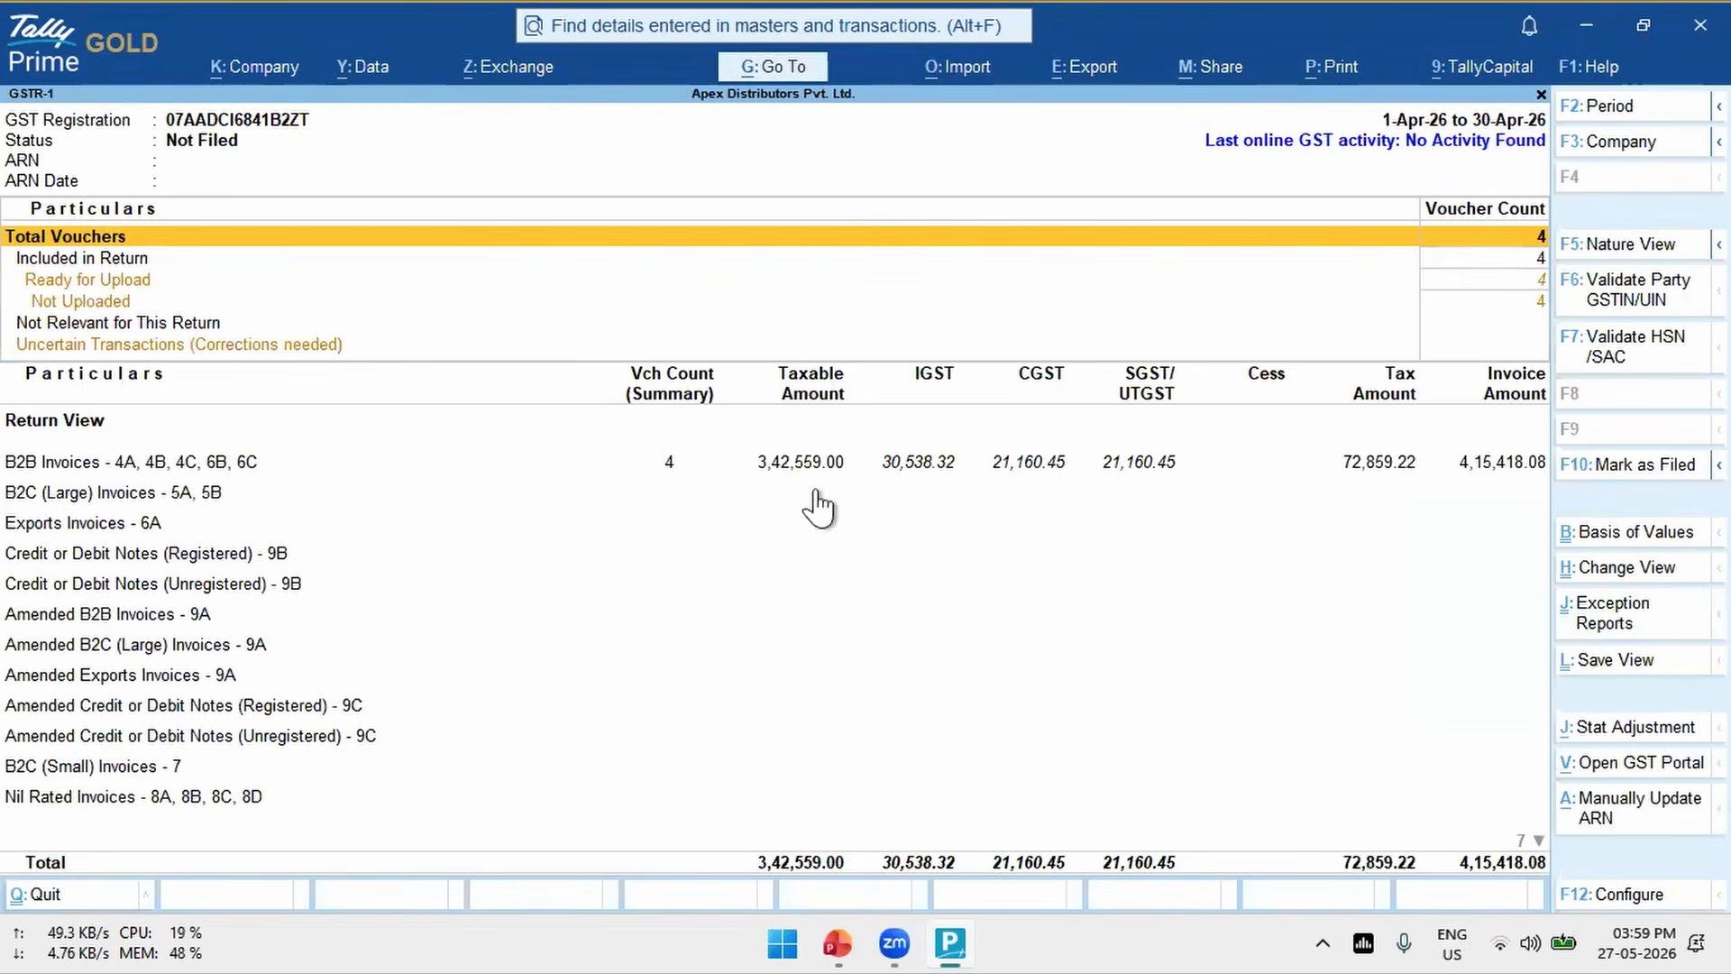
- Validate the HSN/SAC codes in GSTR-1, check the invalid Air Fryer entry, and return to the report
click(1627, 356)
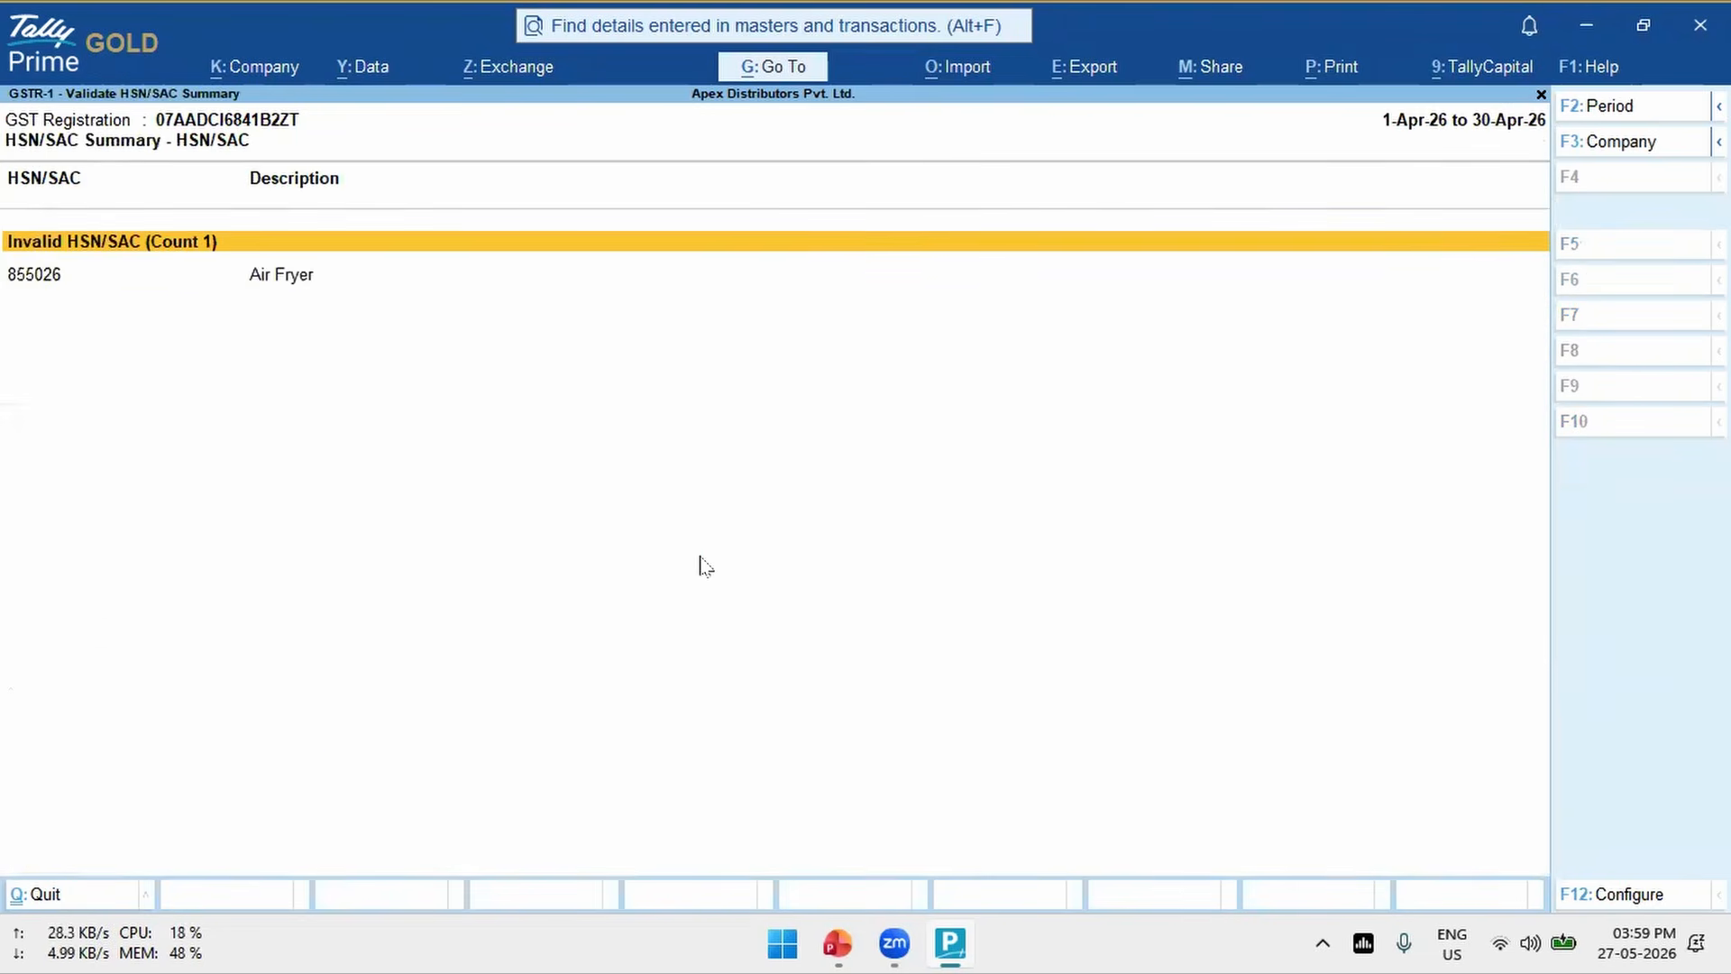
key(Down)
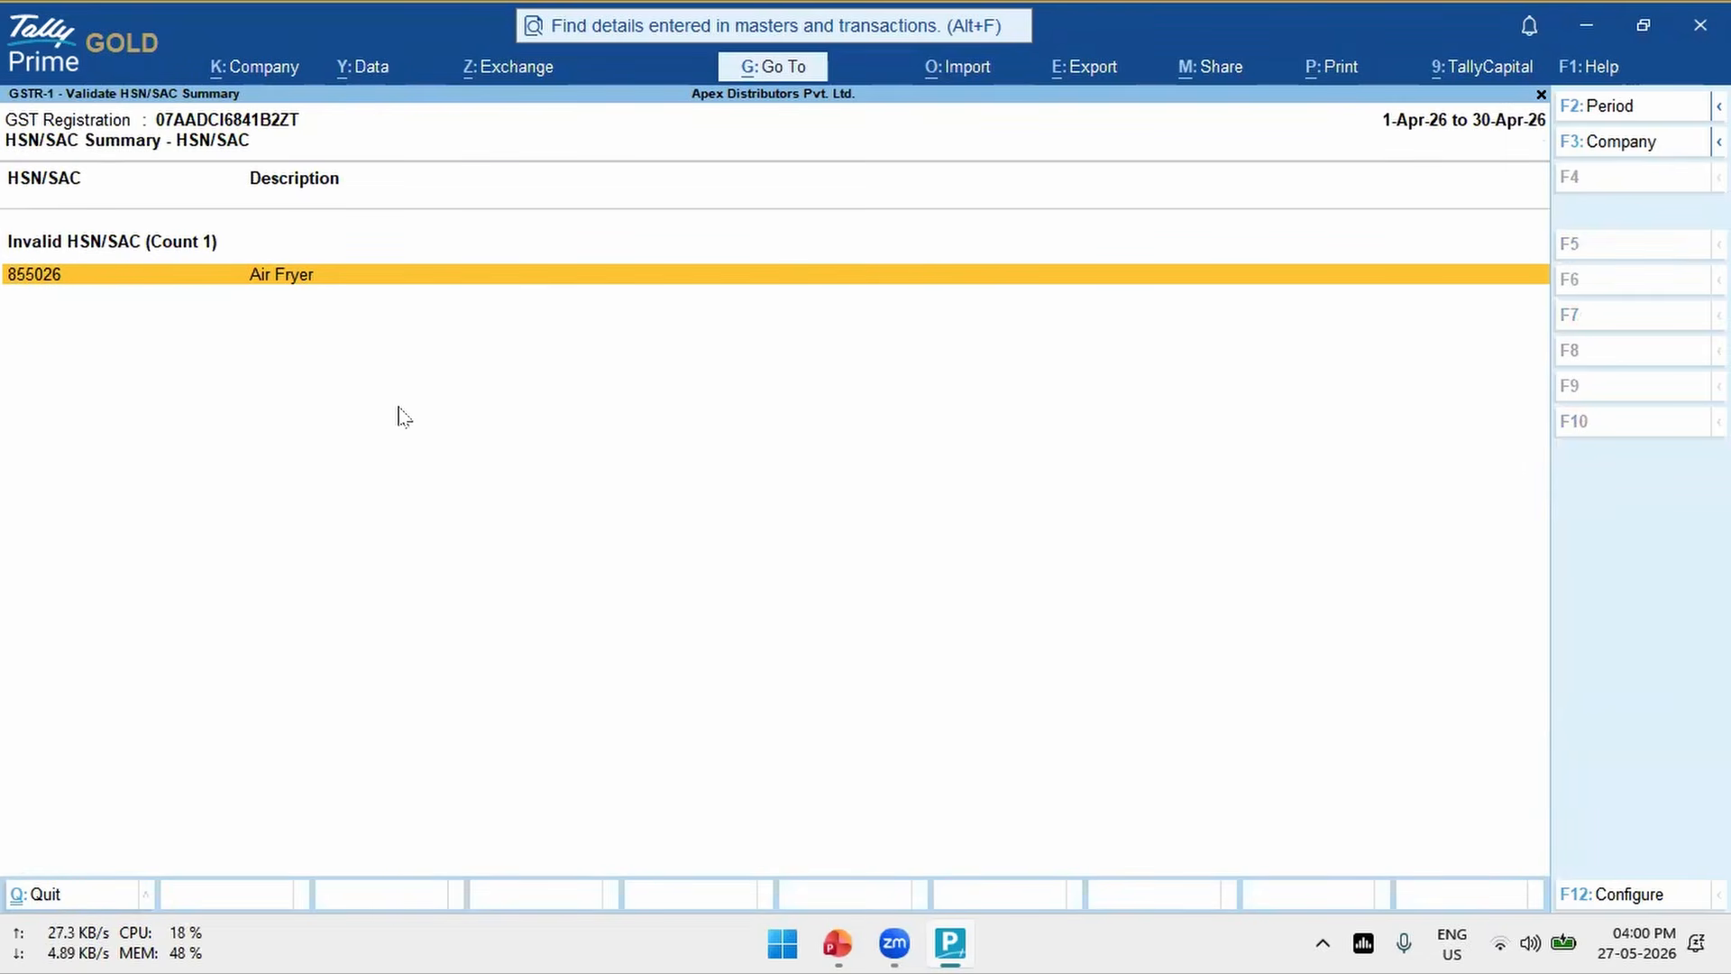
key(Escape)
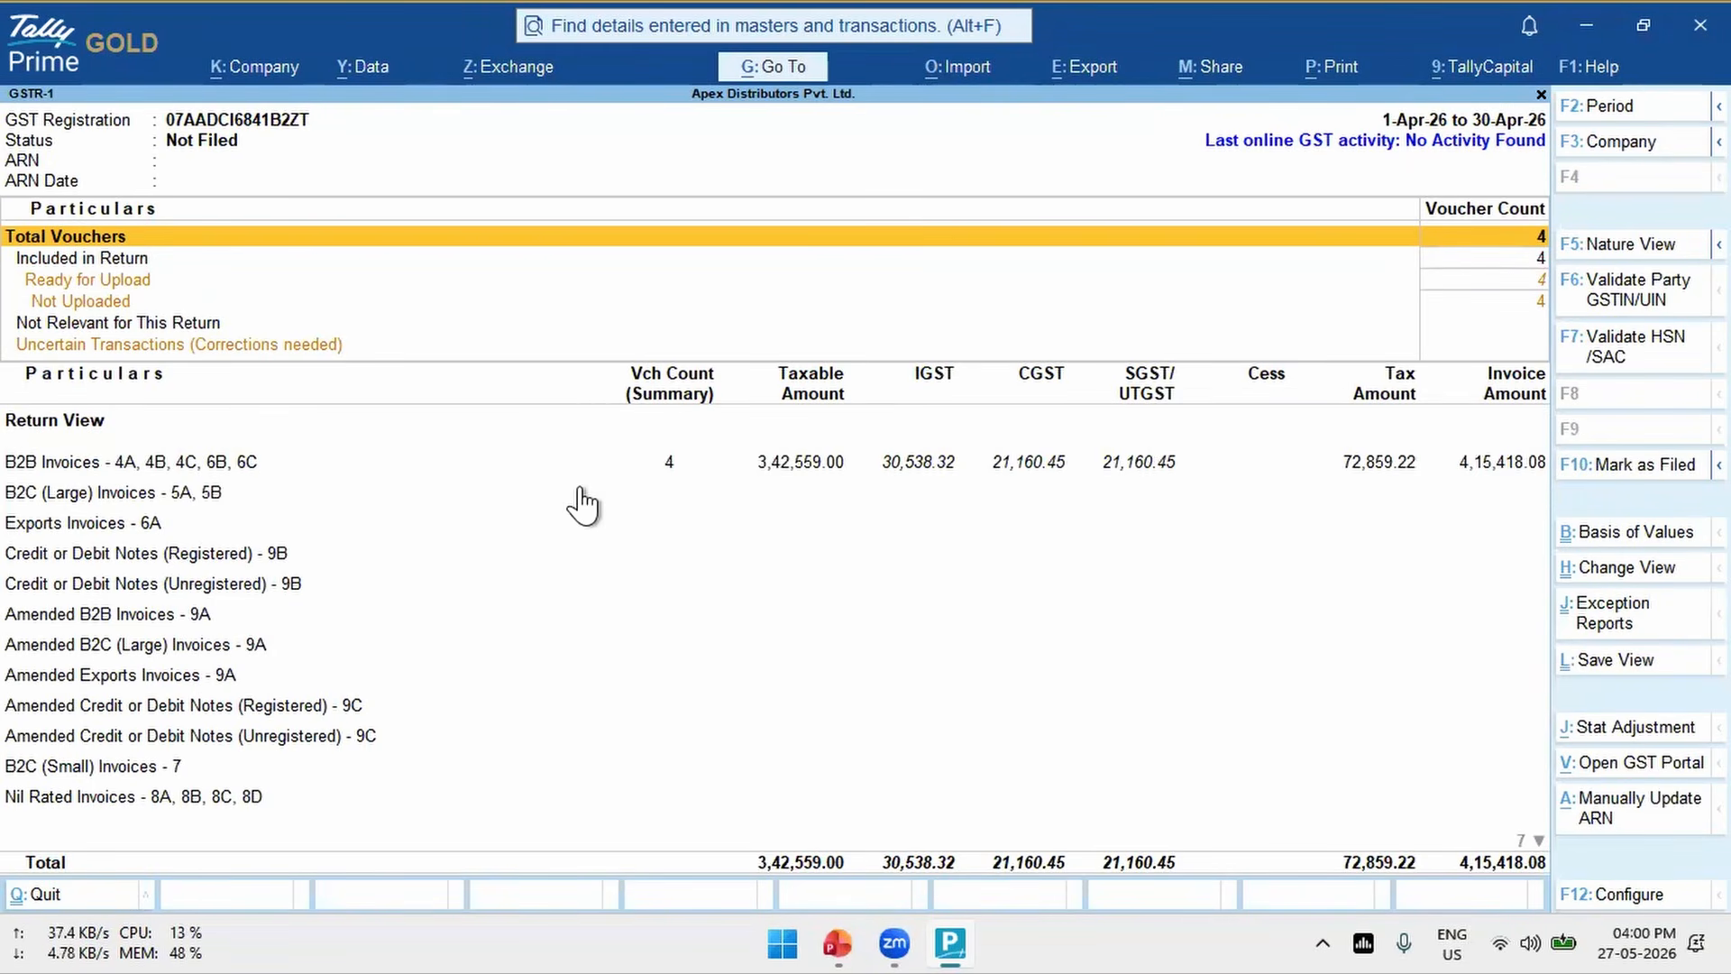
key(Down)
key(Down)
key(Down)
key(Down)
key(Down)
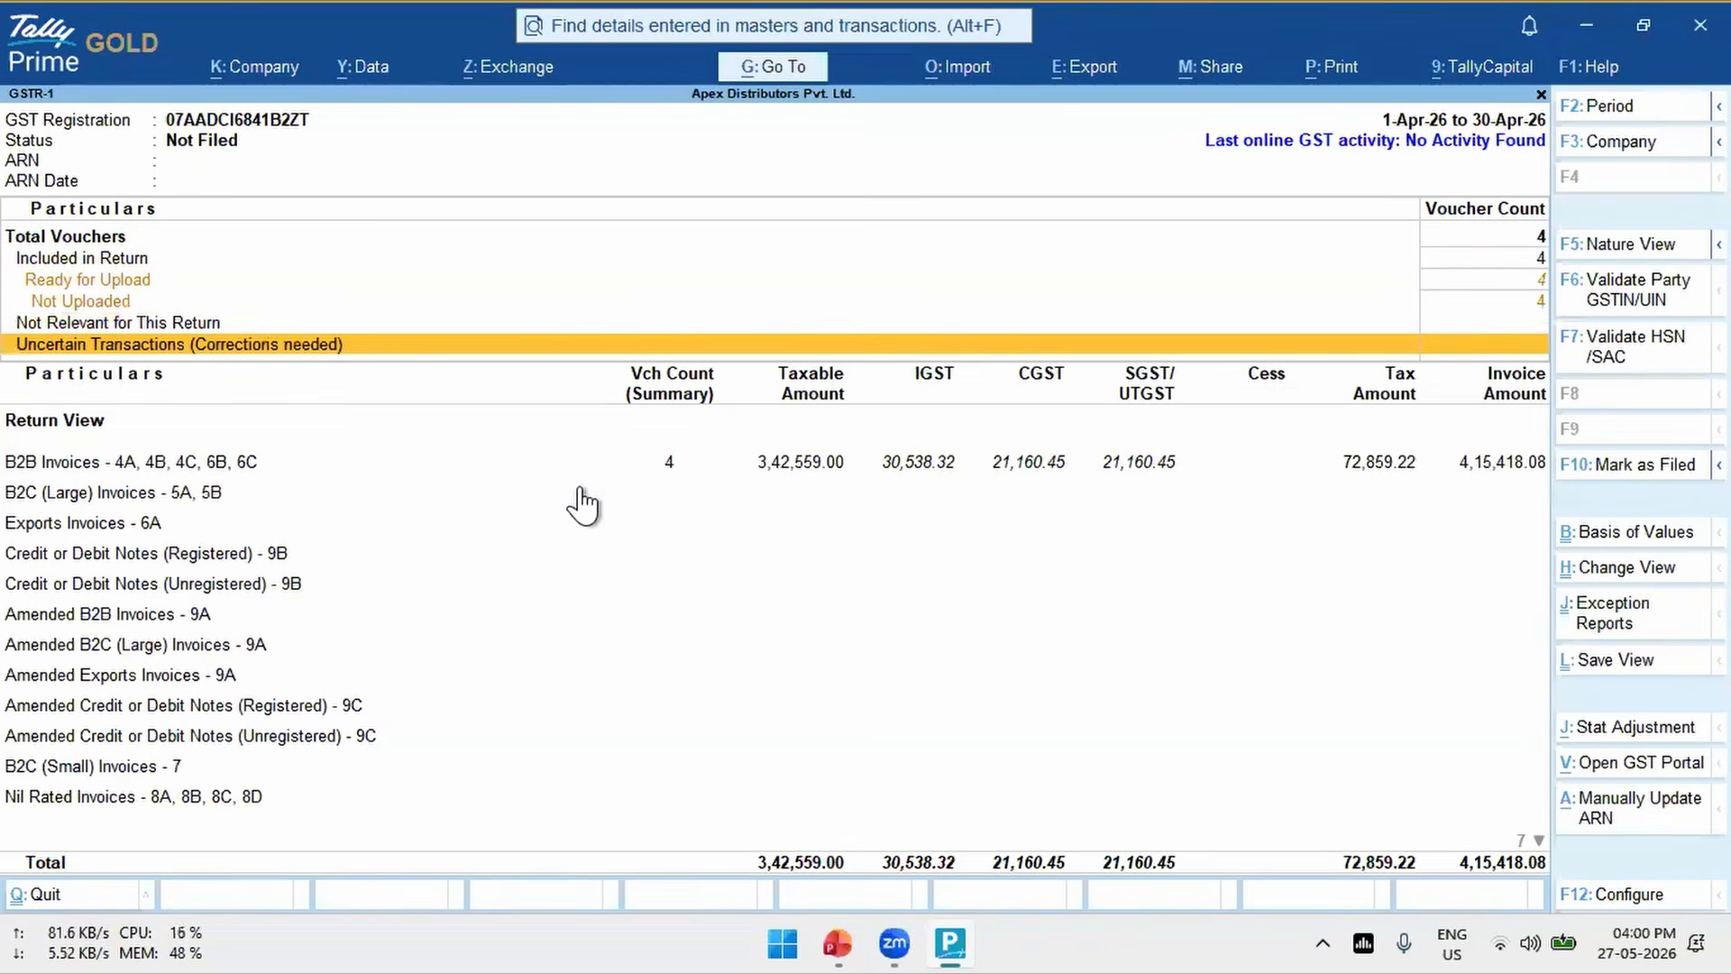
- Accept the GST registration details in the company features and open the company GST rate details at the minimum HSN/SAC length options
key(F11)
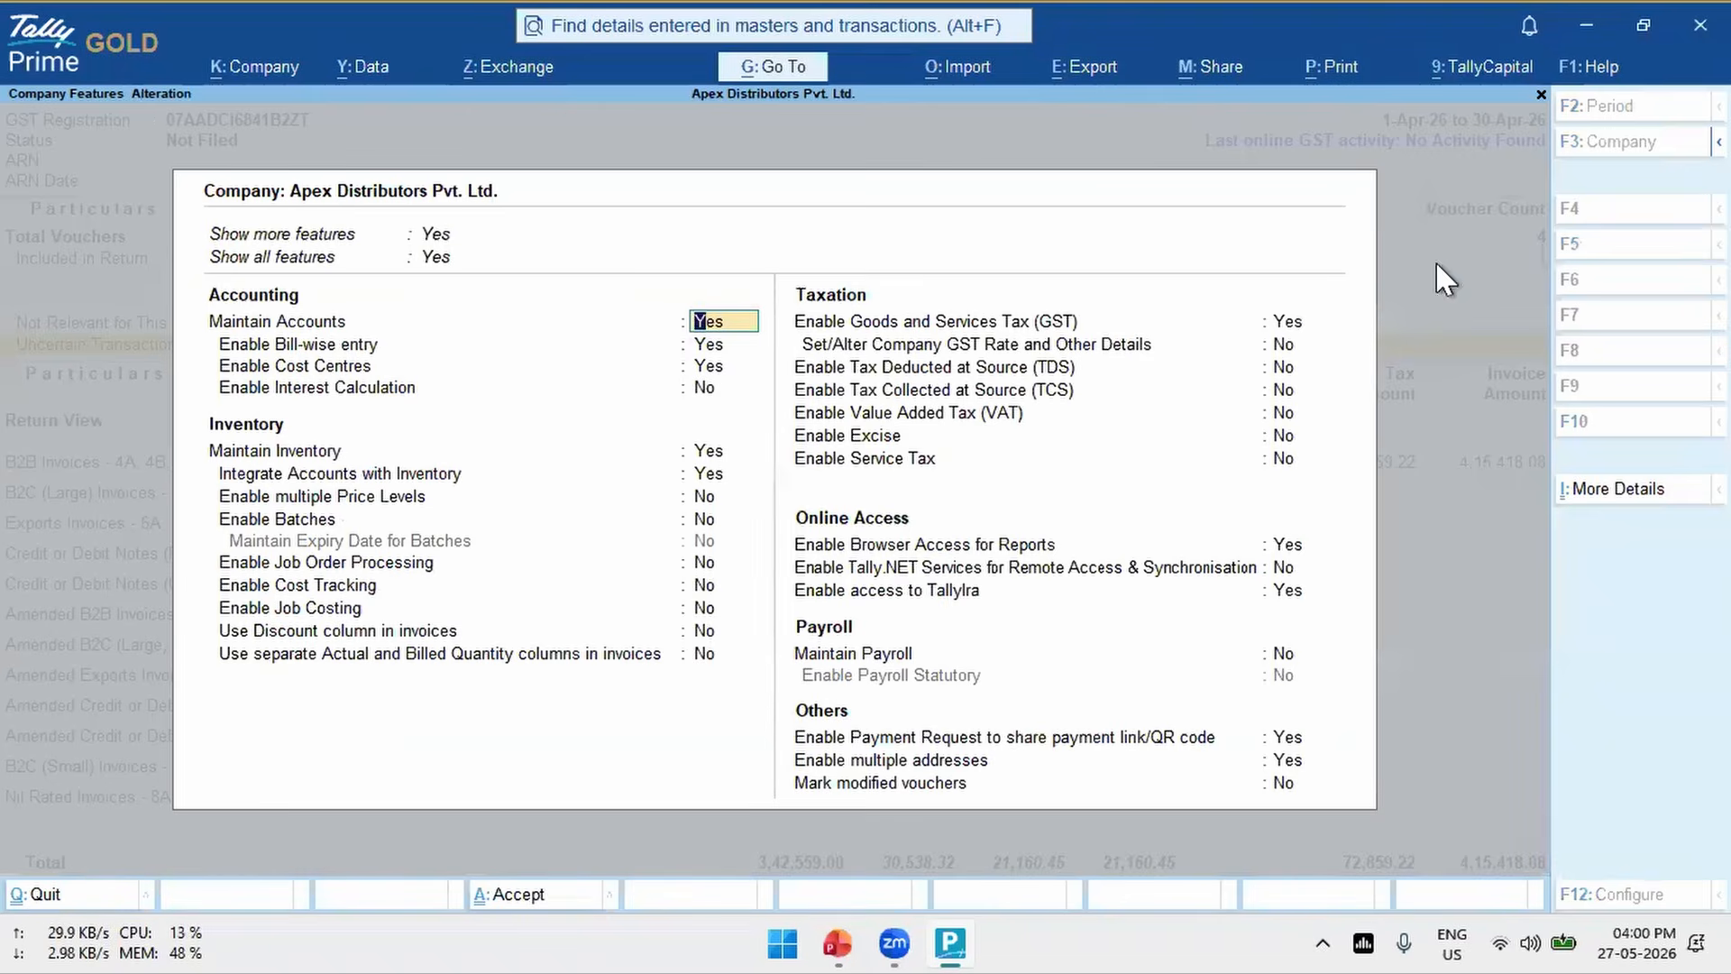
click(1289, 323)
click(1290, 323)
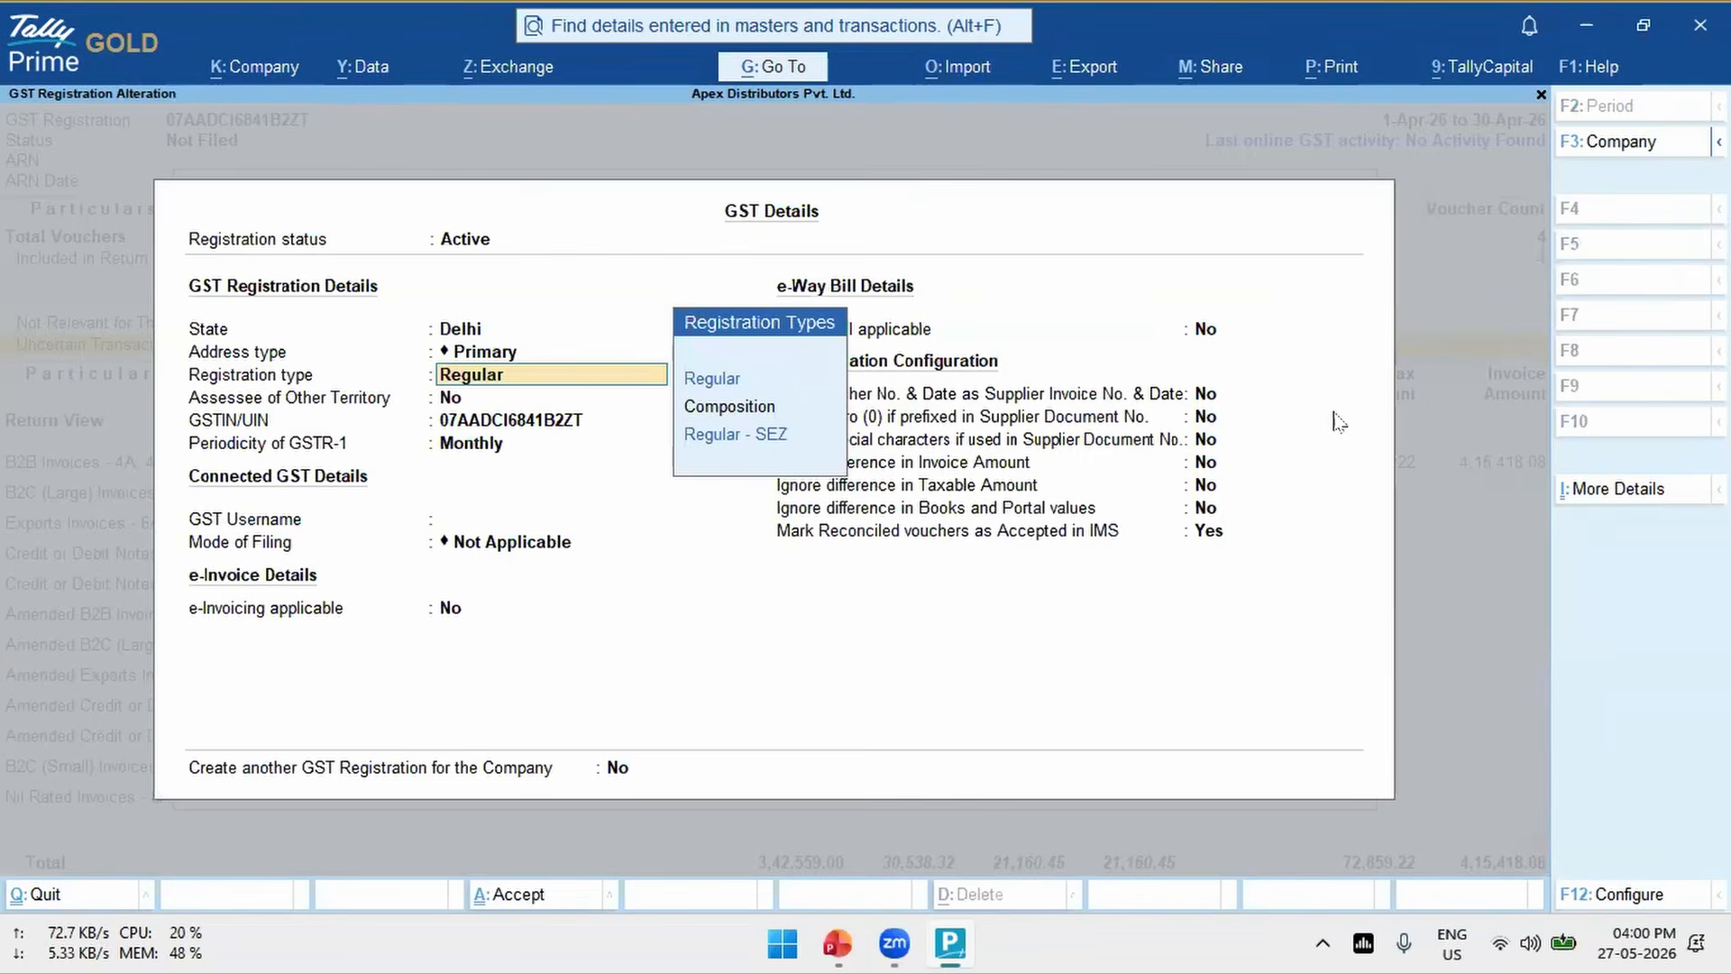
key(ctrl+a)
text(y)
key(Return)
key(Return)
key(Return)
key(Return)
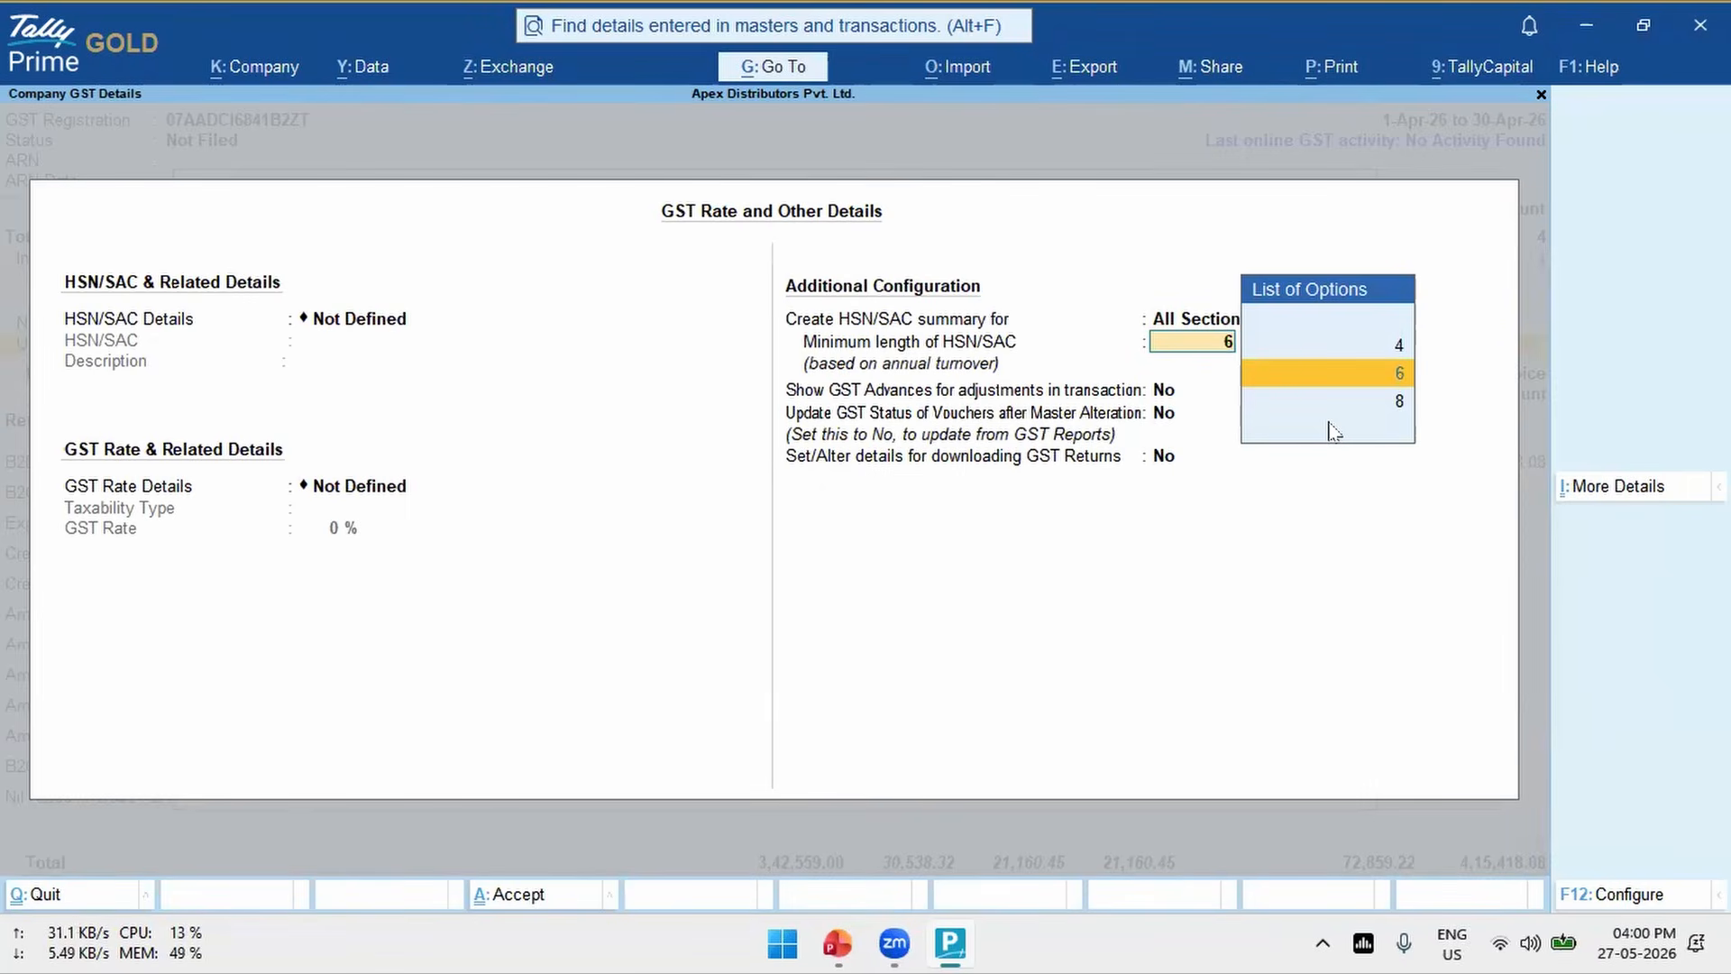
- Quit the company GST rate details and the company features without saving, back to GSTR-1
key(BackSpace)
key(Escape)
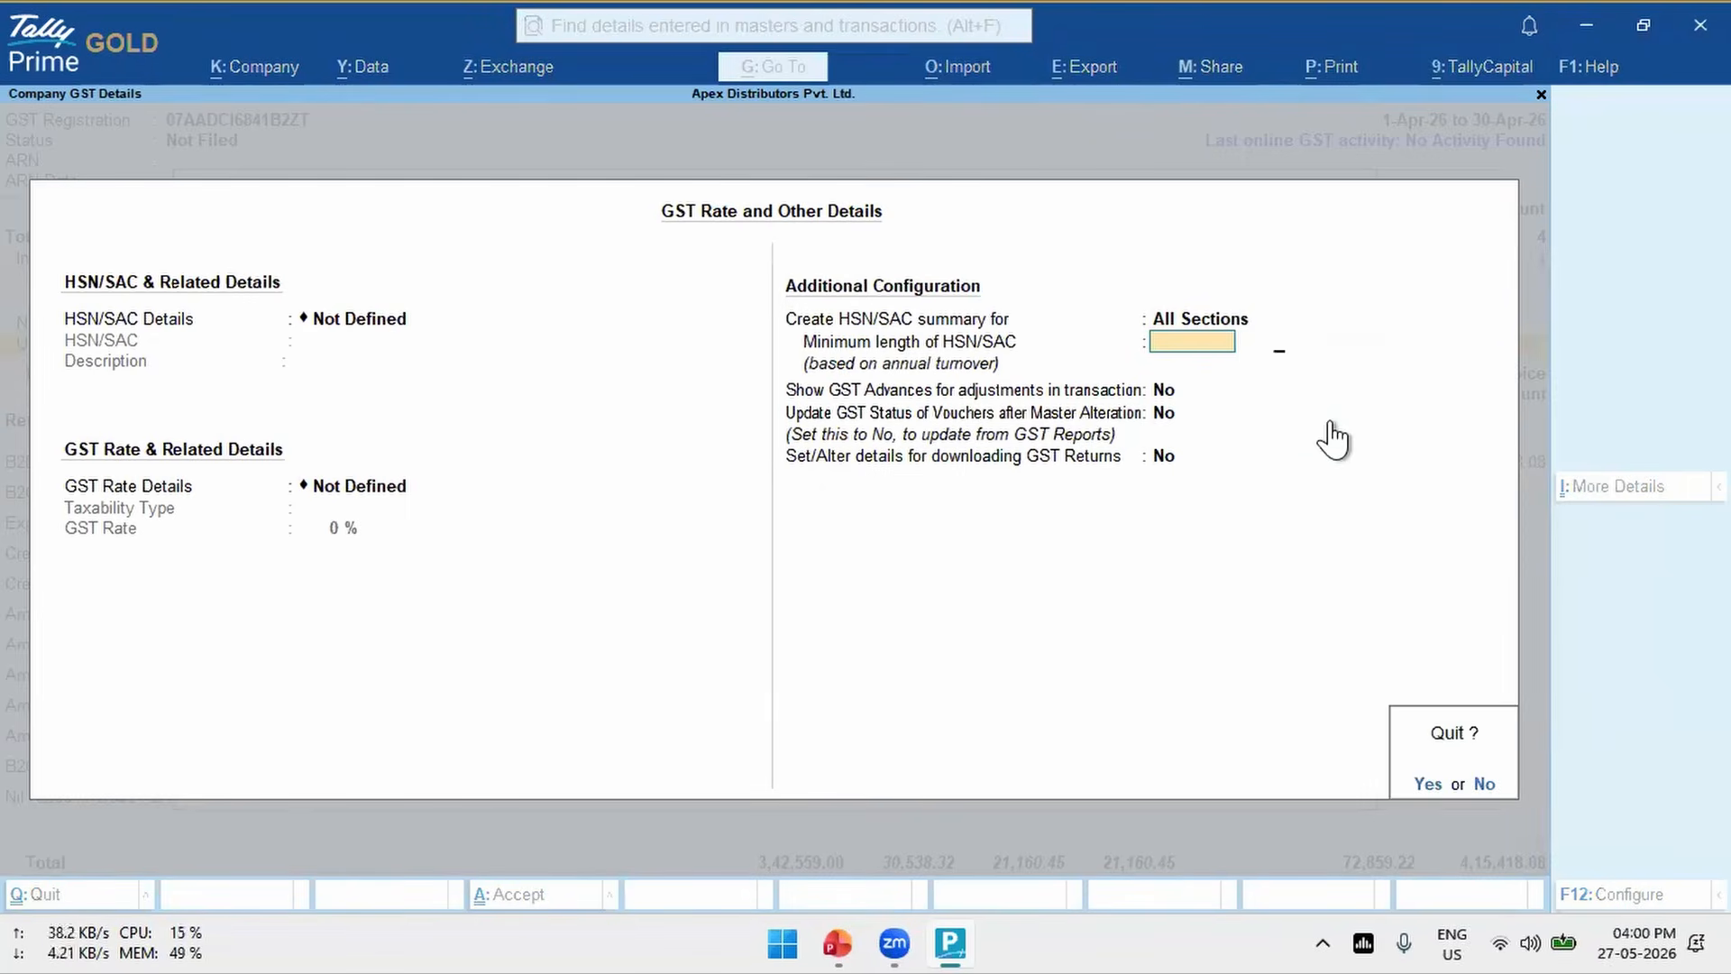
key(y)
key(Escape)
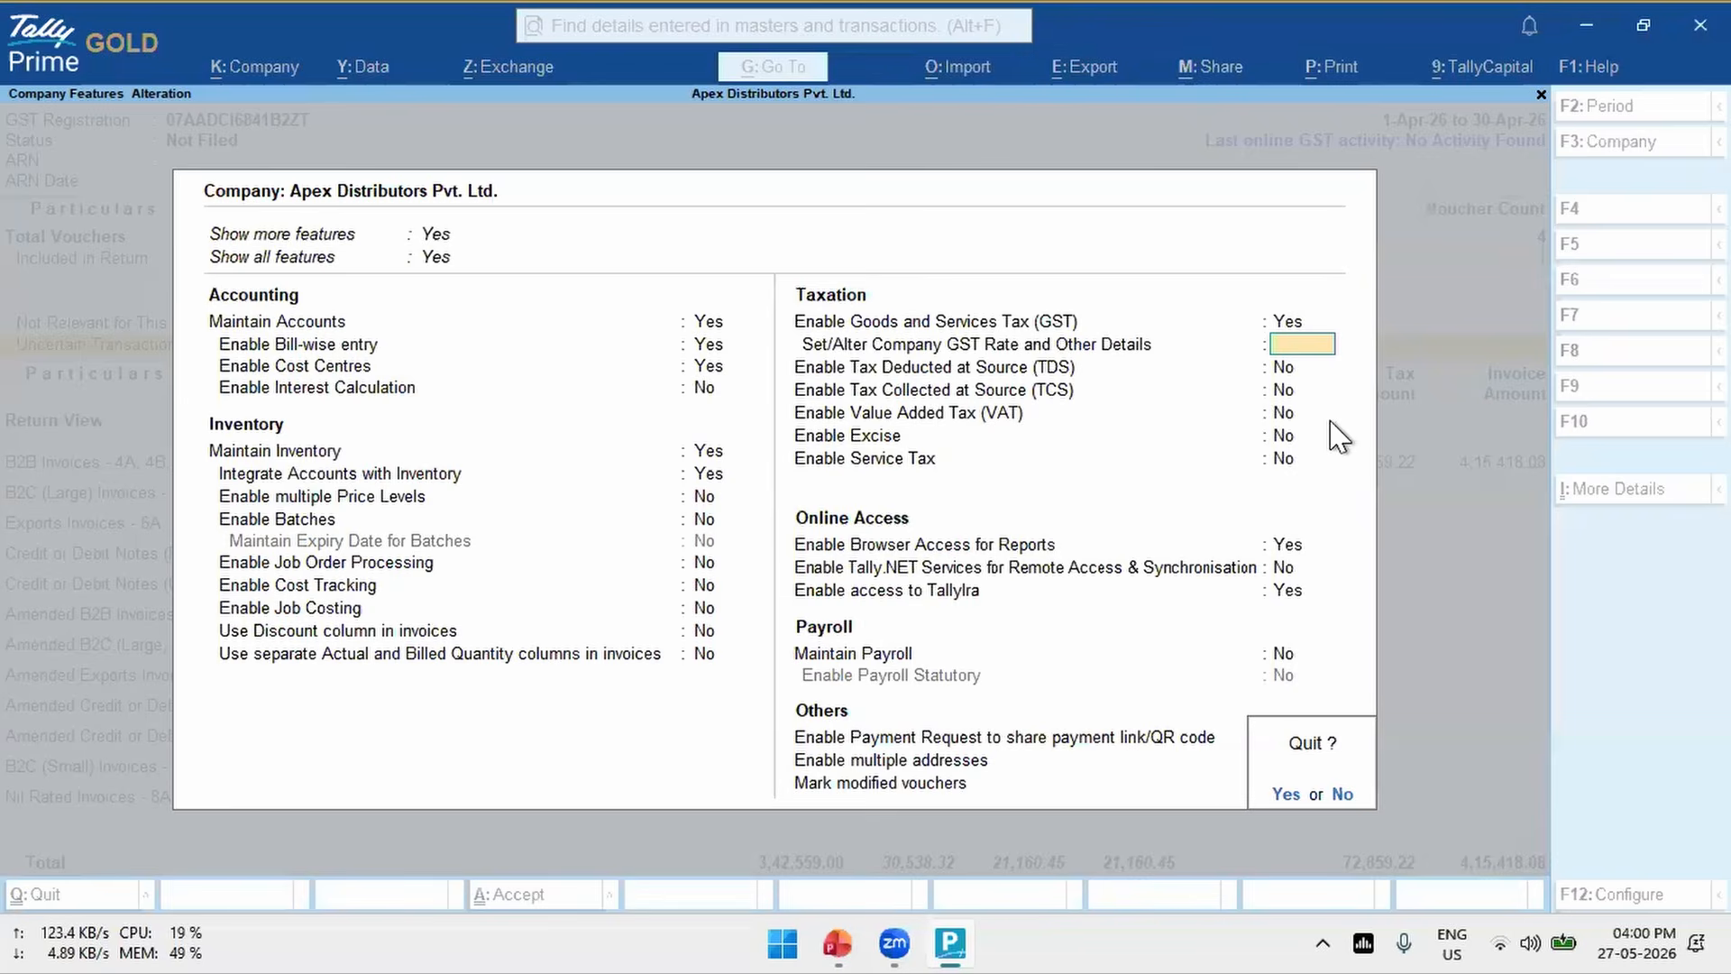
key(y)
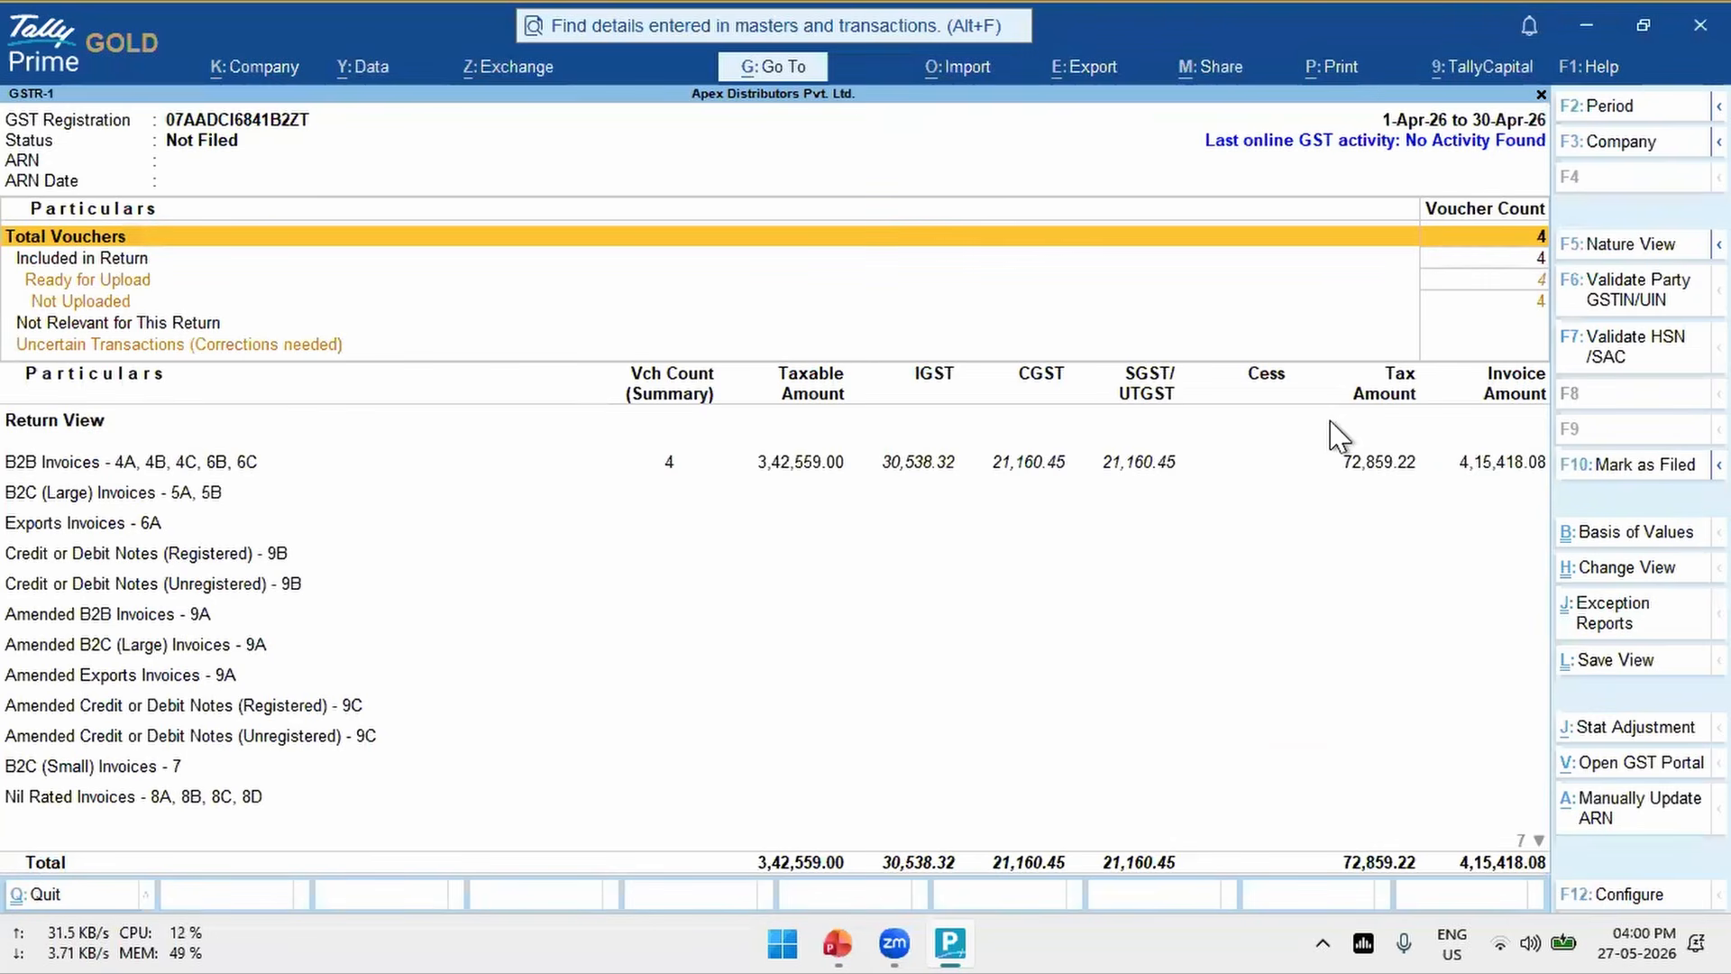
- Validate the GSTR-1 HSN/SAC codes again, view the air fryer's vouchers under code 855026, and return to the invalid code list
click(1594, 360)
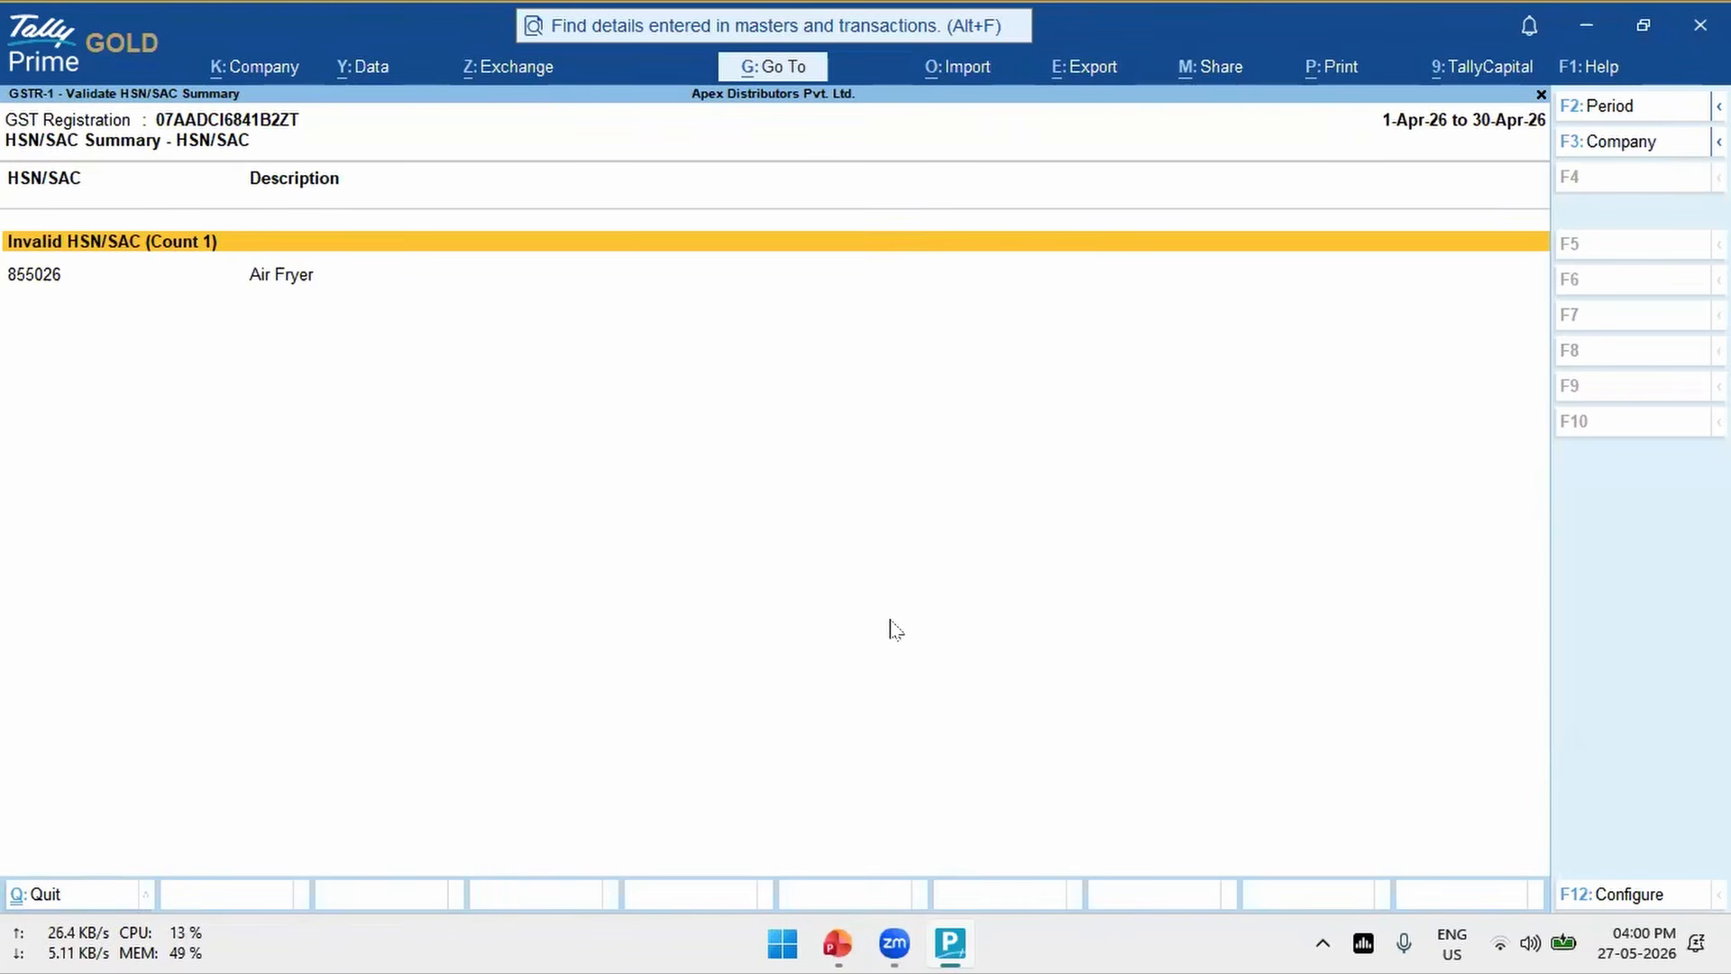
key(Down)
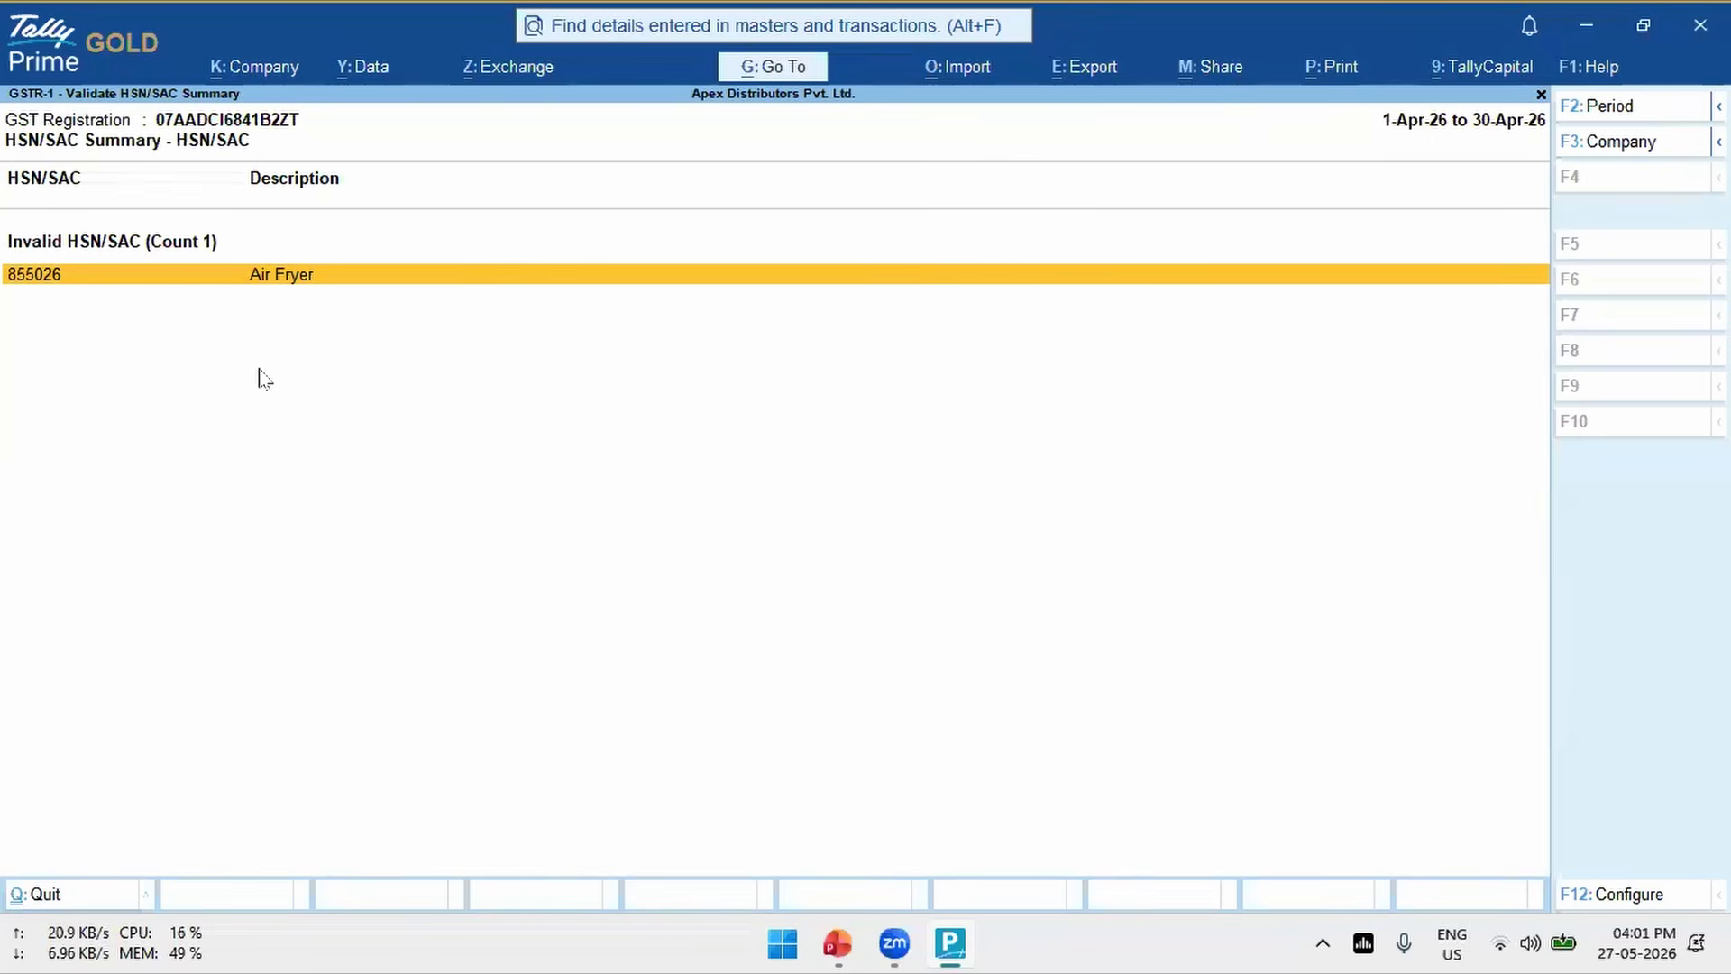
key(Return)
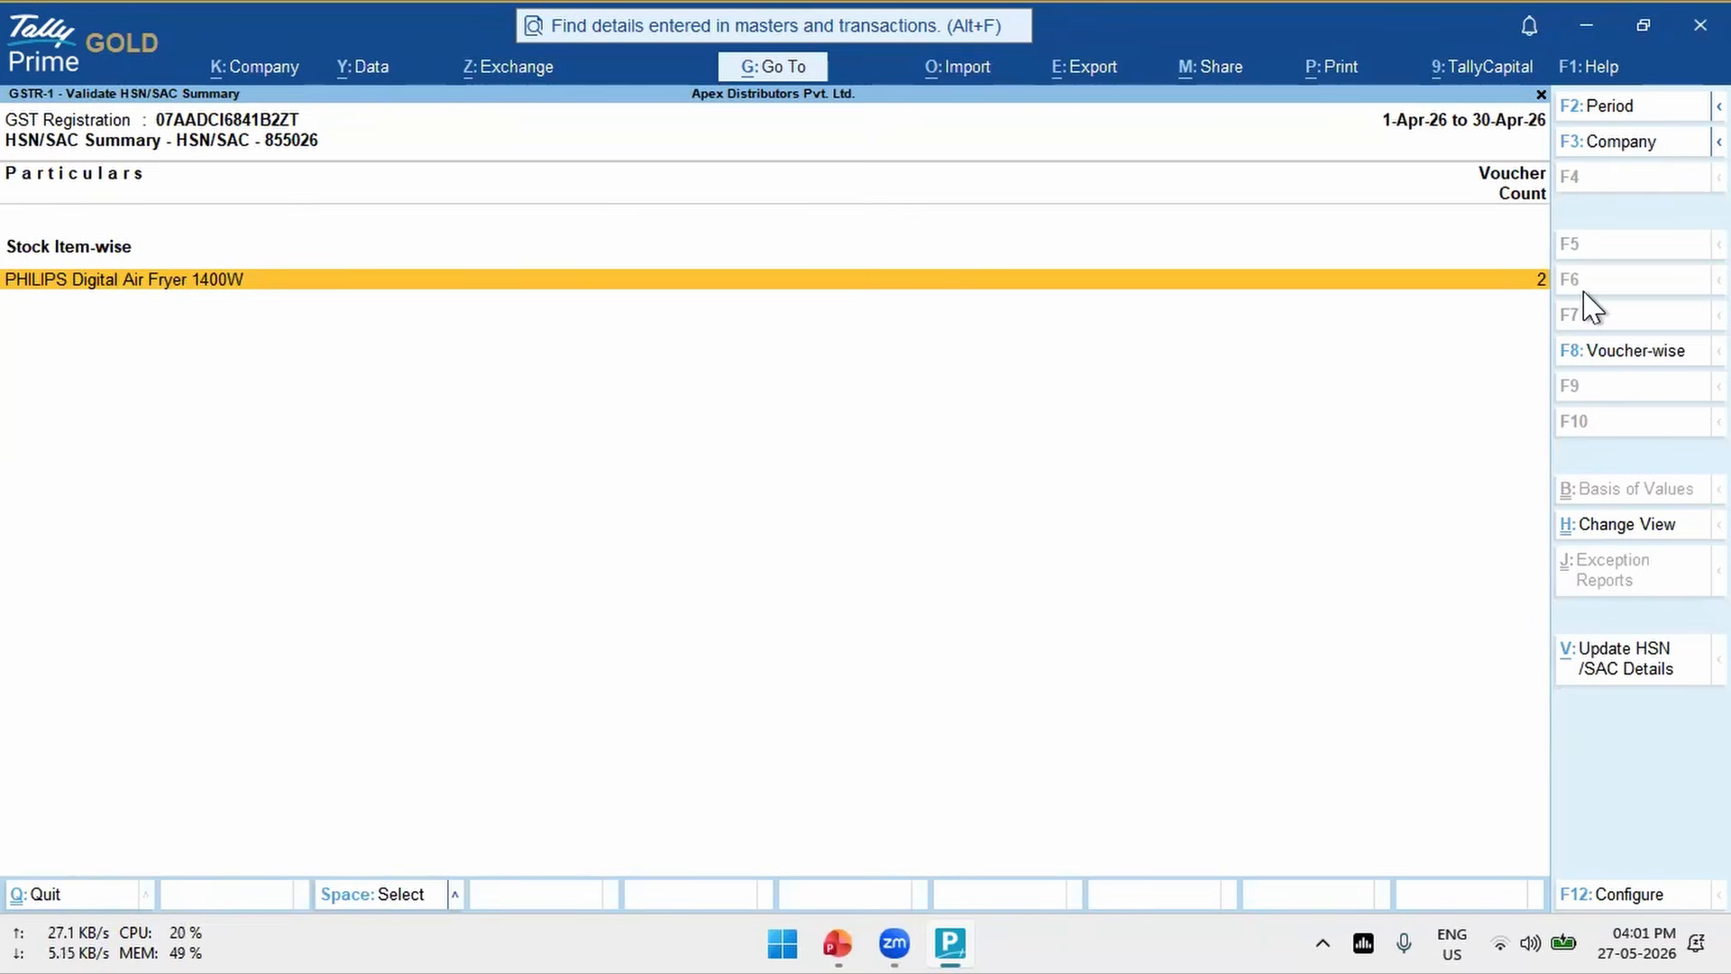
key(Return)
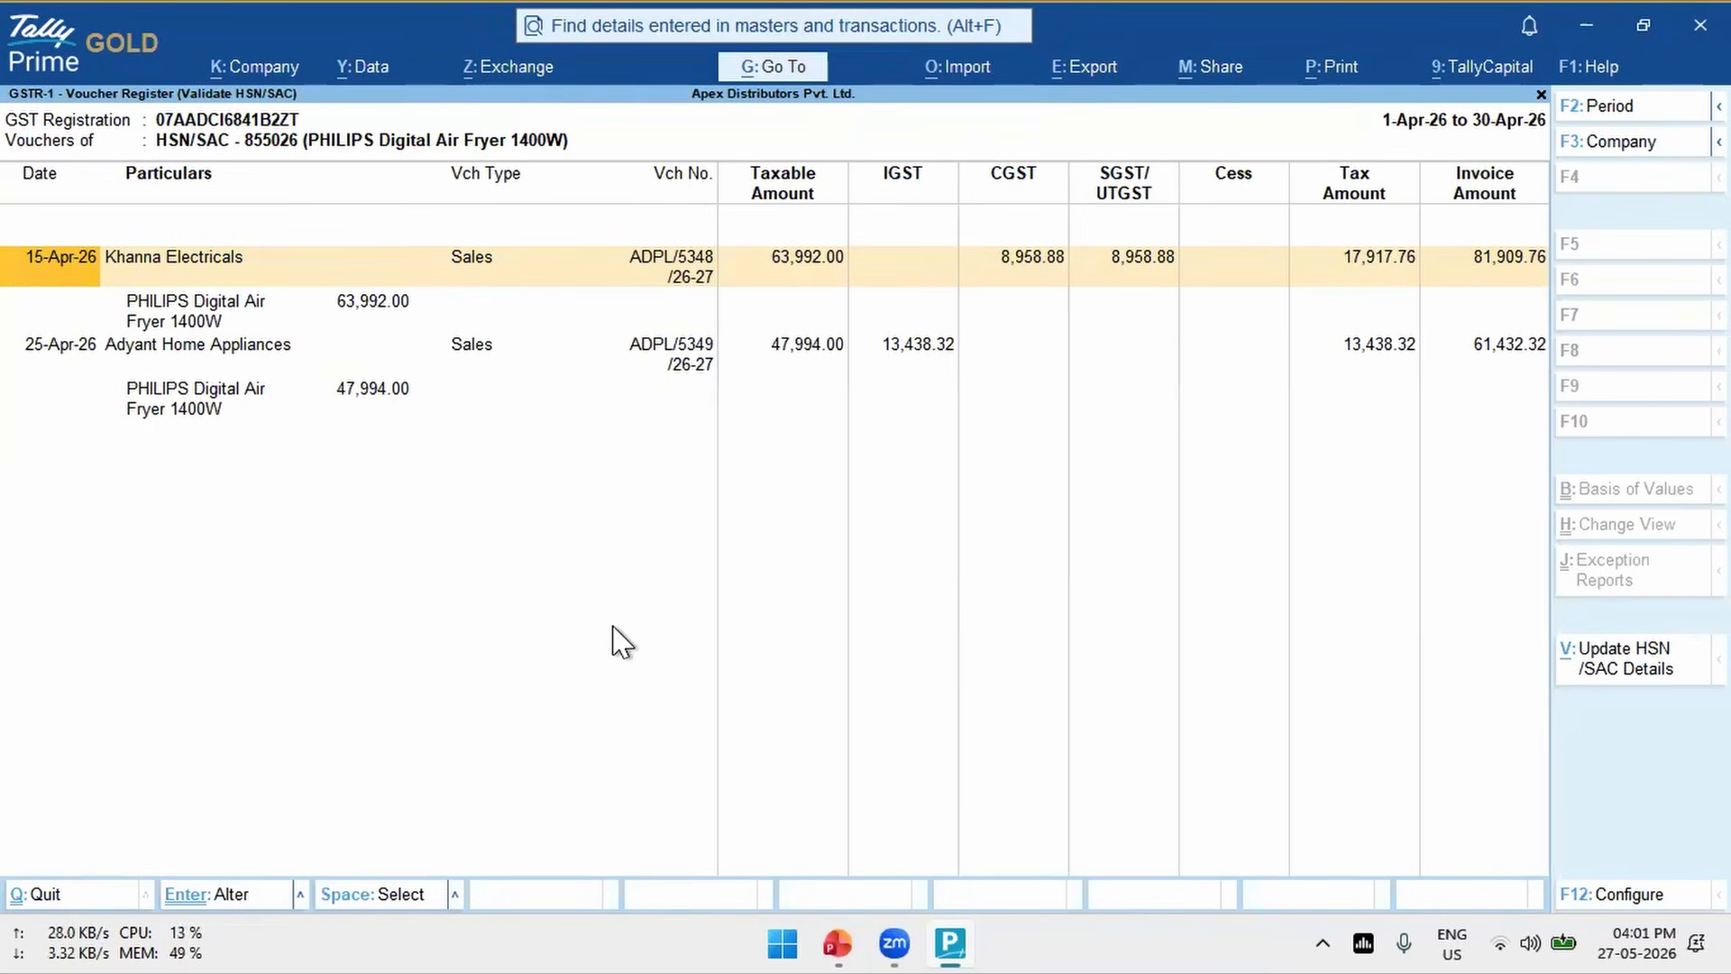
key(Escape)
key(Escape)
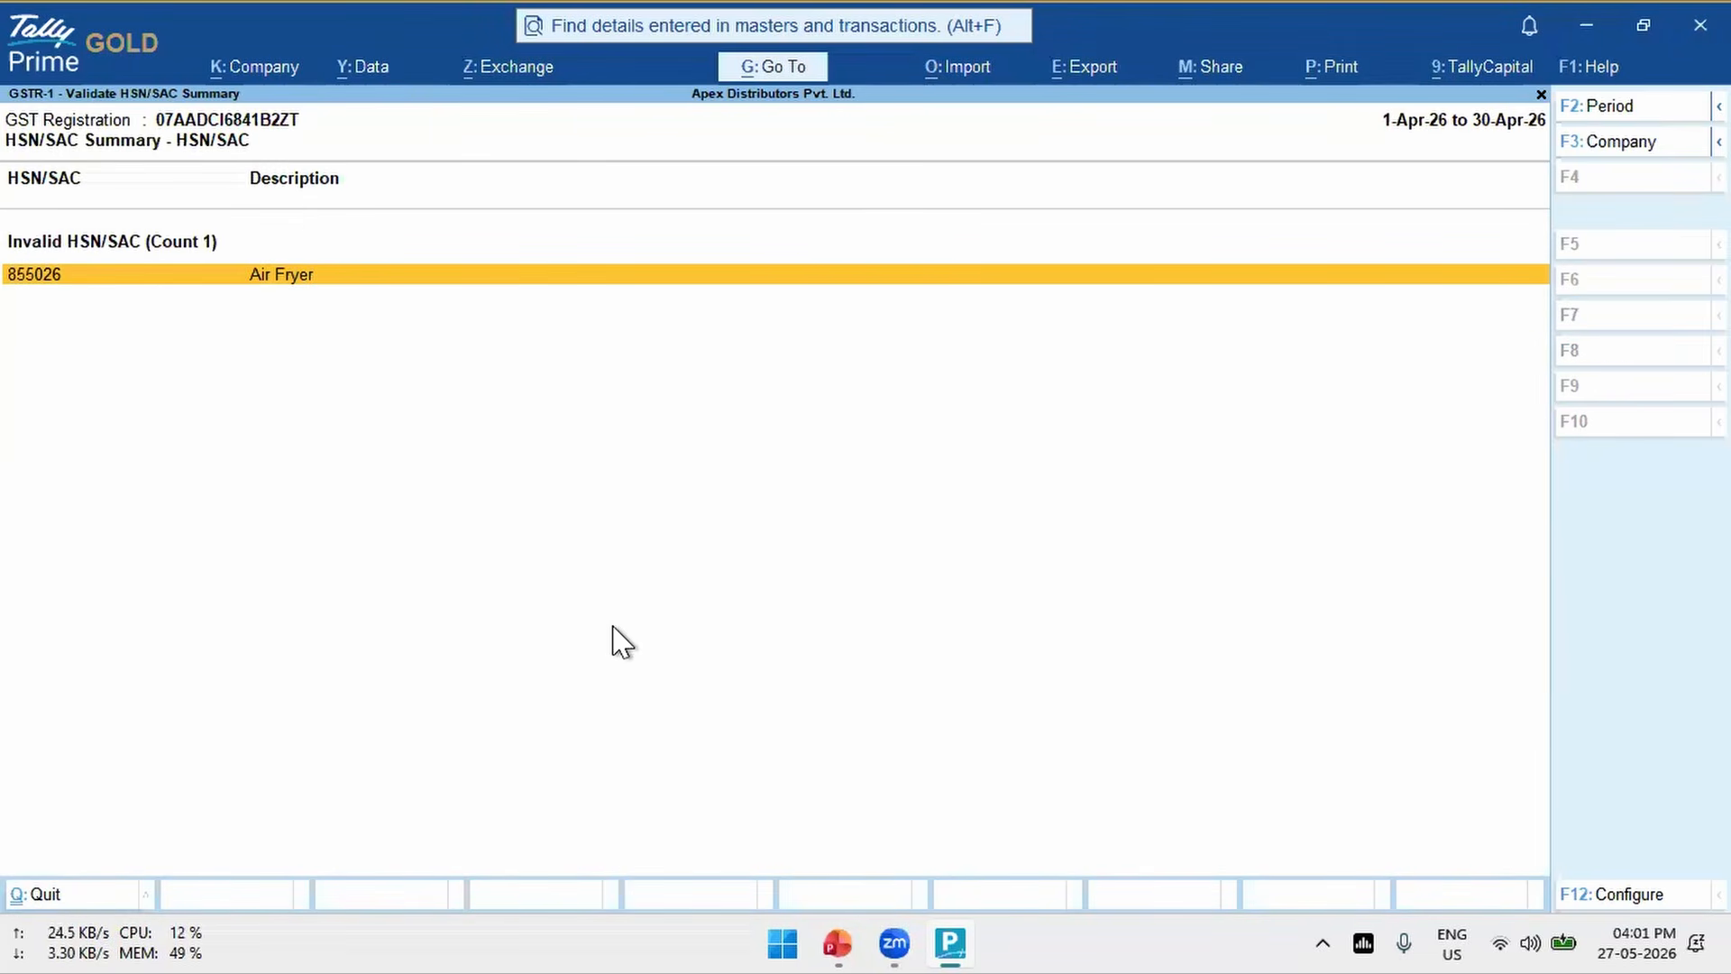
- Open the air fryer's 15-Apr-26 sales voucher for Khanna Electricals, look through its dispatch and party details, and quit without saving
key(Return)
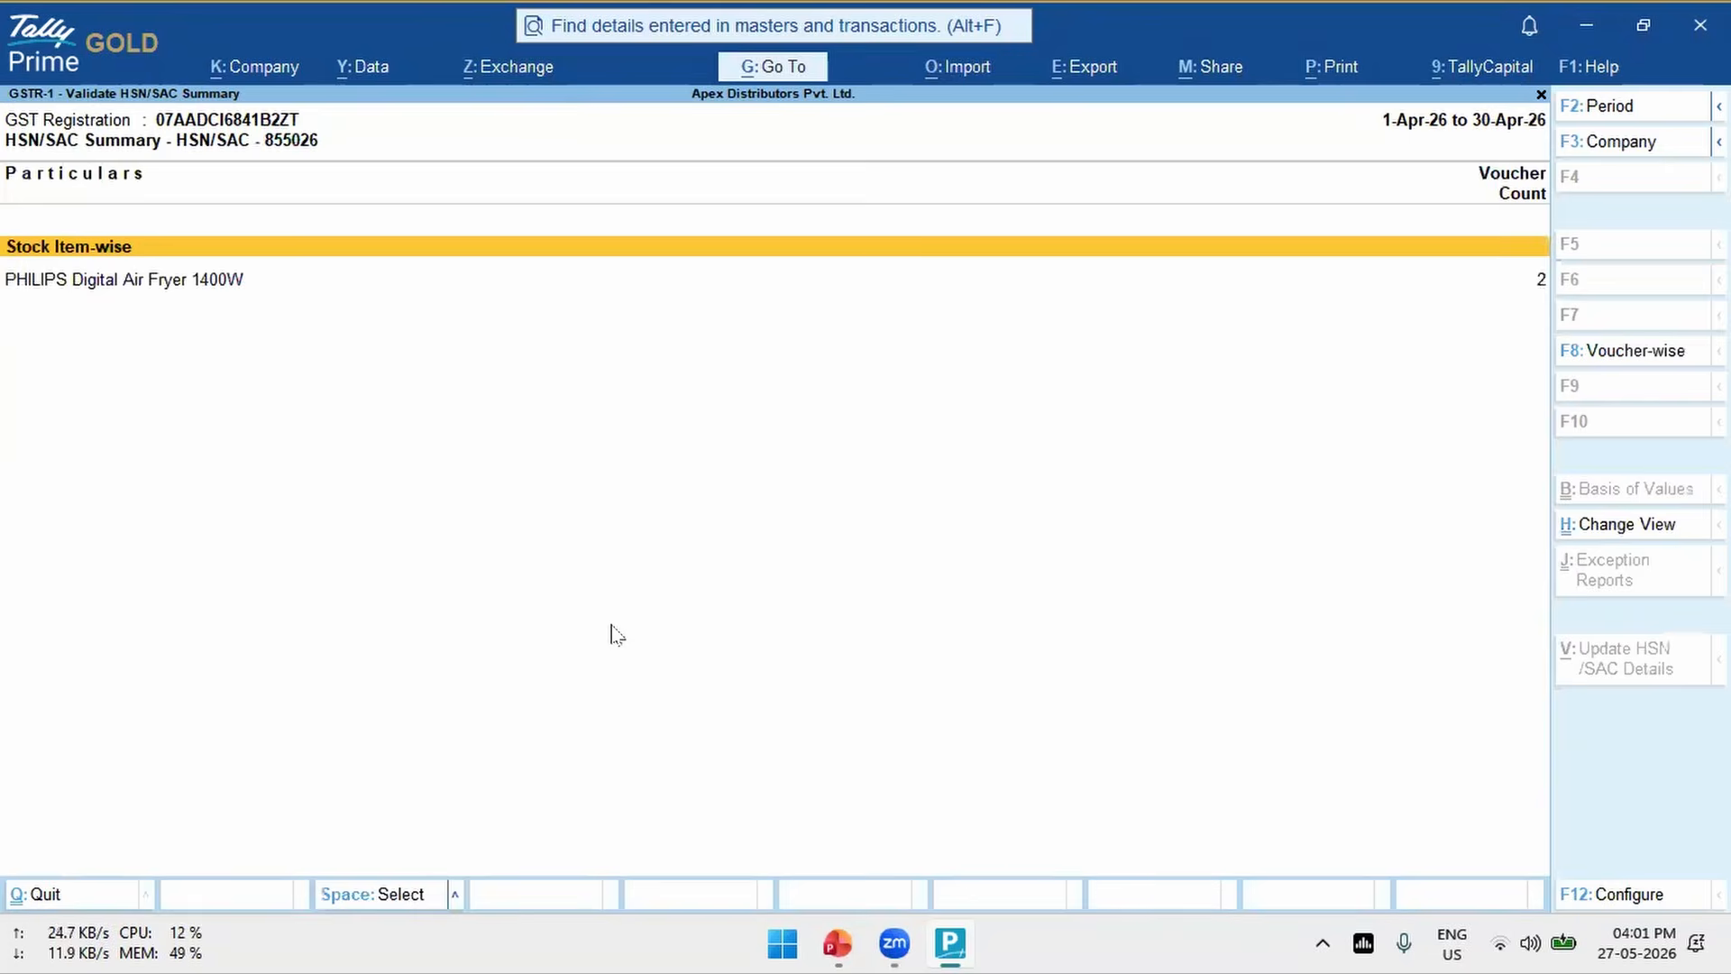
key(Down)
key(Return)
key(Return)
key(Return)
key(Return)
key(Return)
key(Return)
key(Return)
key(Return)
key(Return)
key(Return)
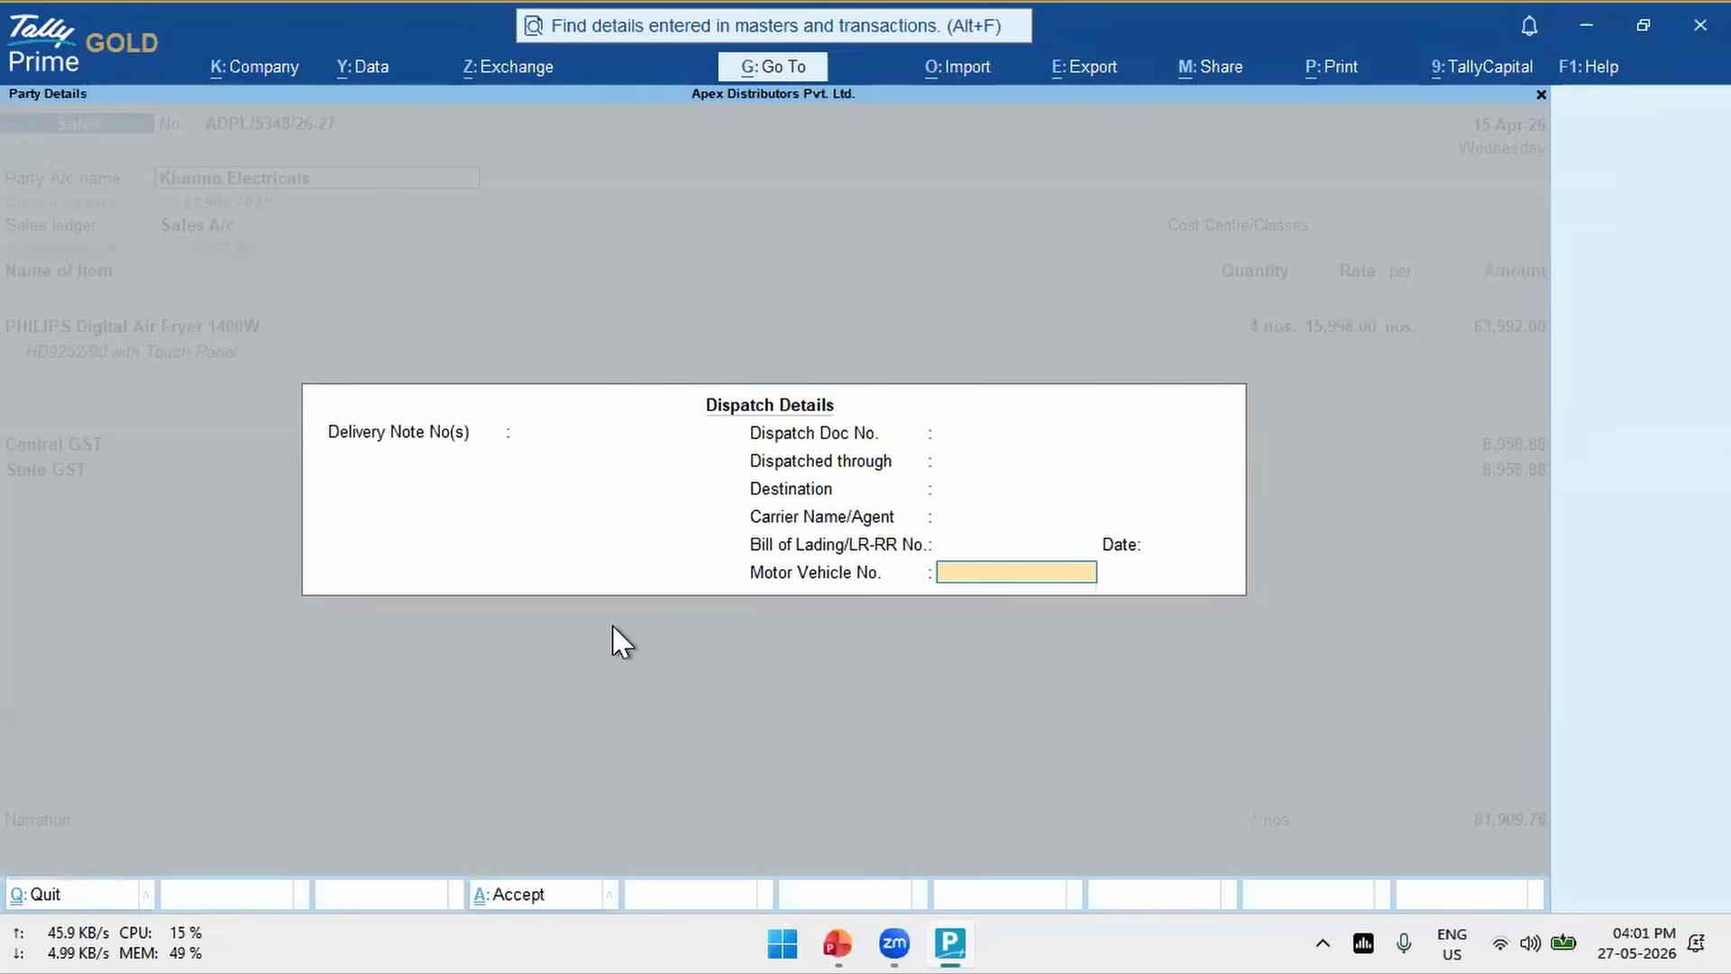
key(Return)
key(Return)
key(Return)
key(ctrl+a)
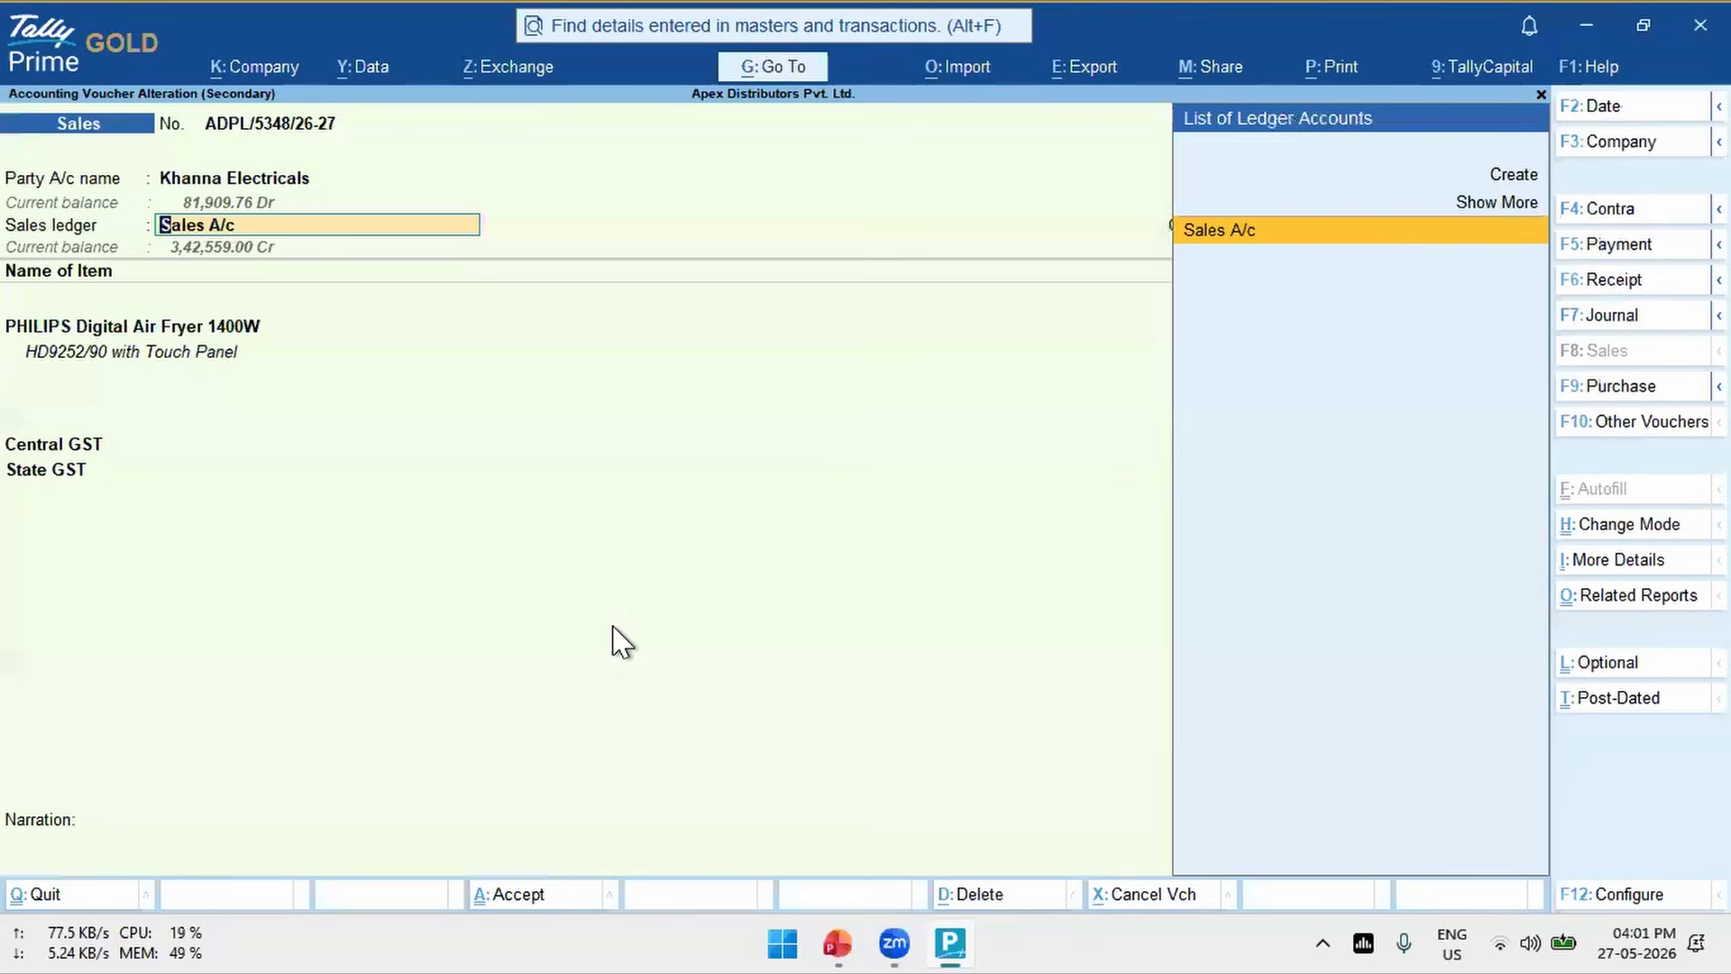
key(Escape)
key(Return)
key(Escape)
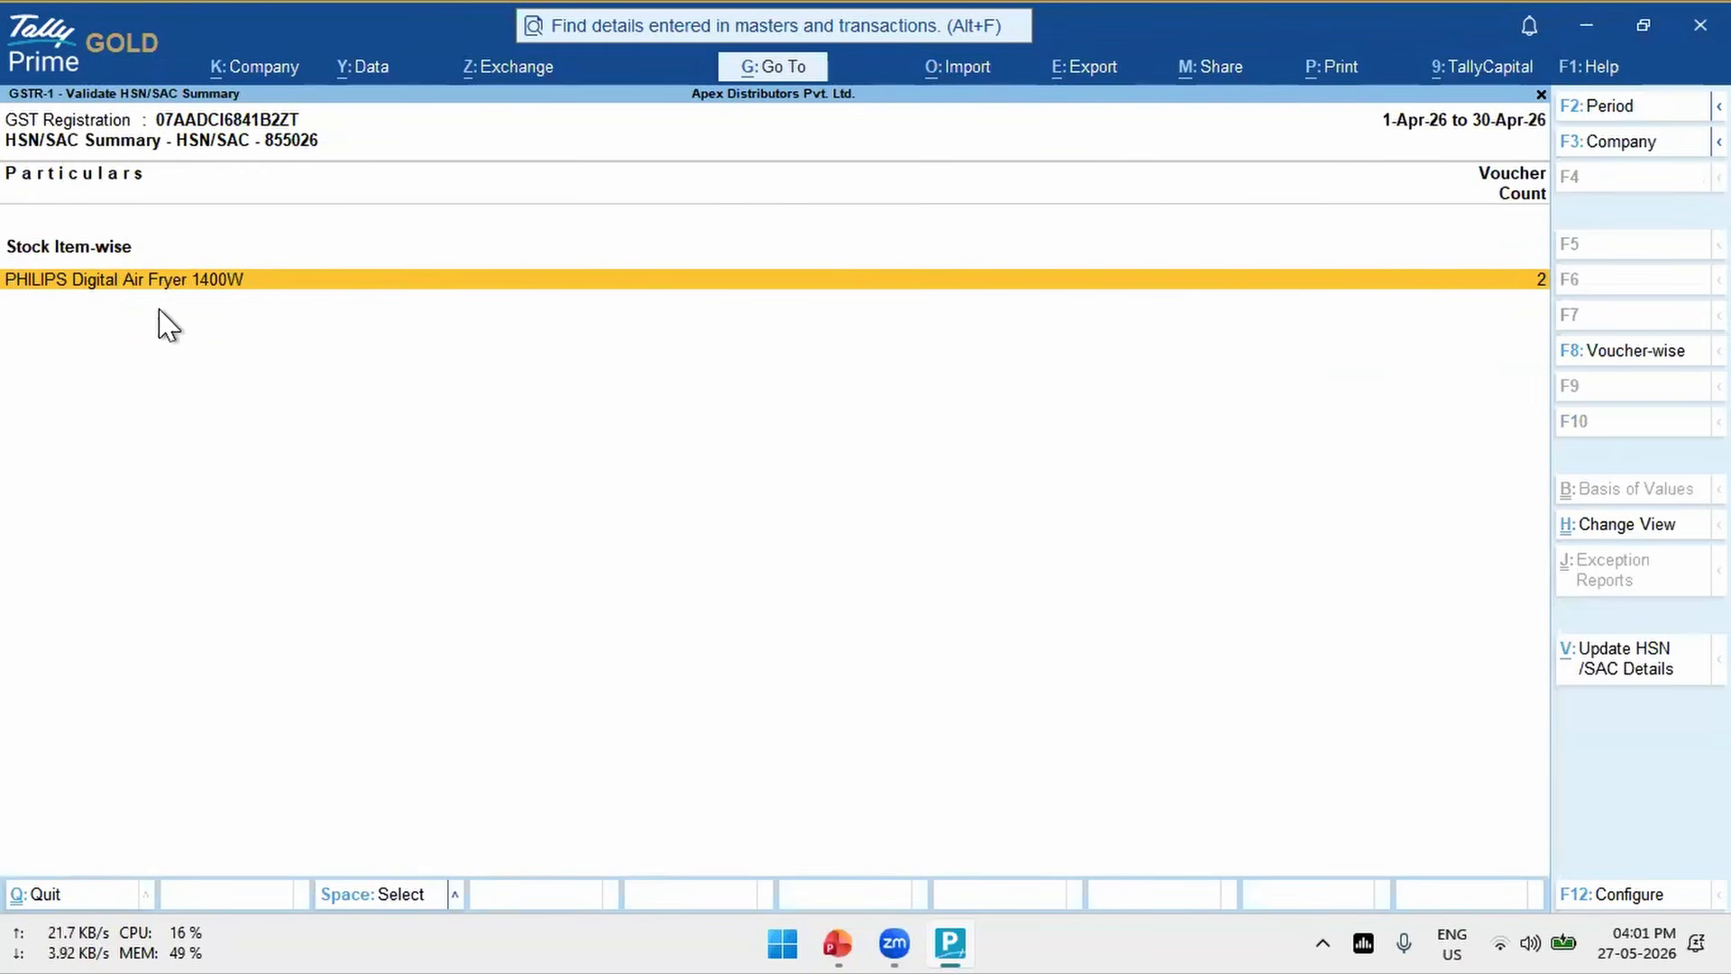
- Update the HSN/SAC details of the PHILIPS Digital Air Fryer 1400W, filtering the code list by "air f" and choosing 860800
key(Escape)
key(Return)
click(1636, 672)
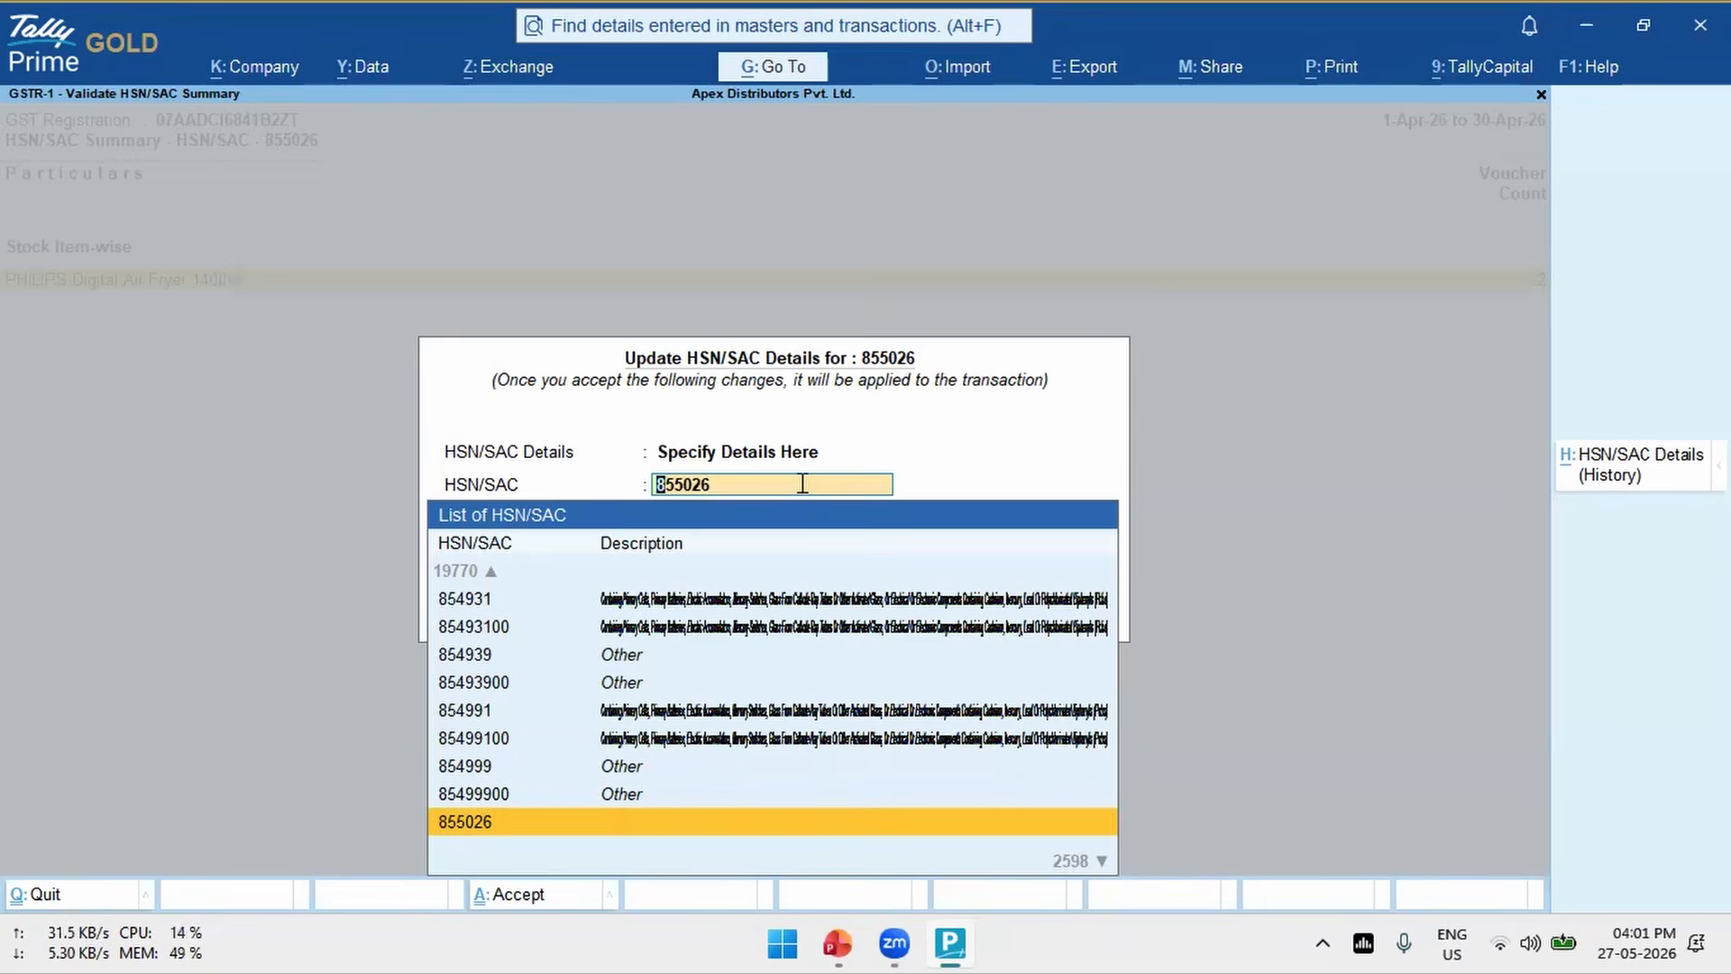
text(Air f)
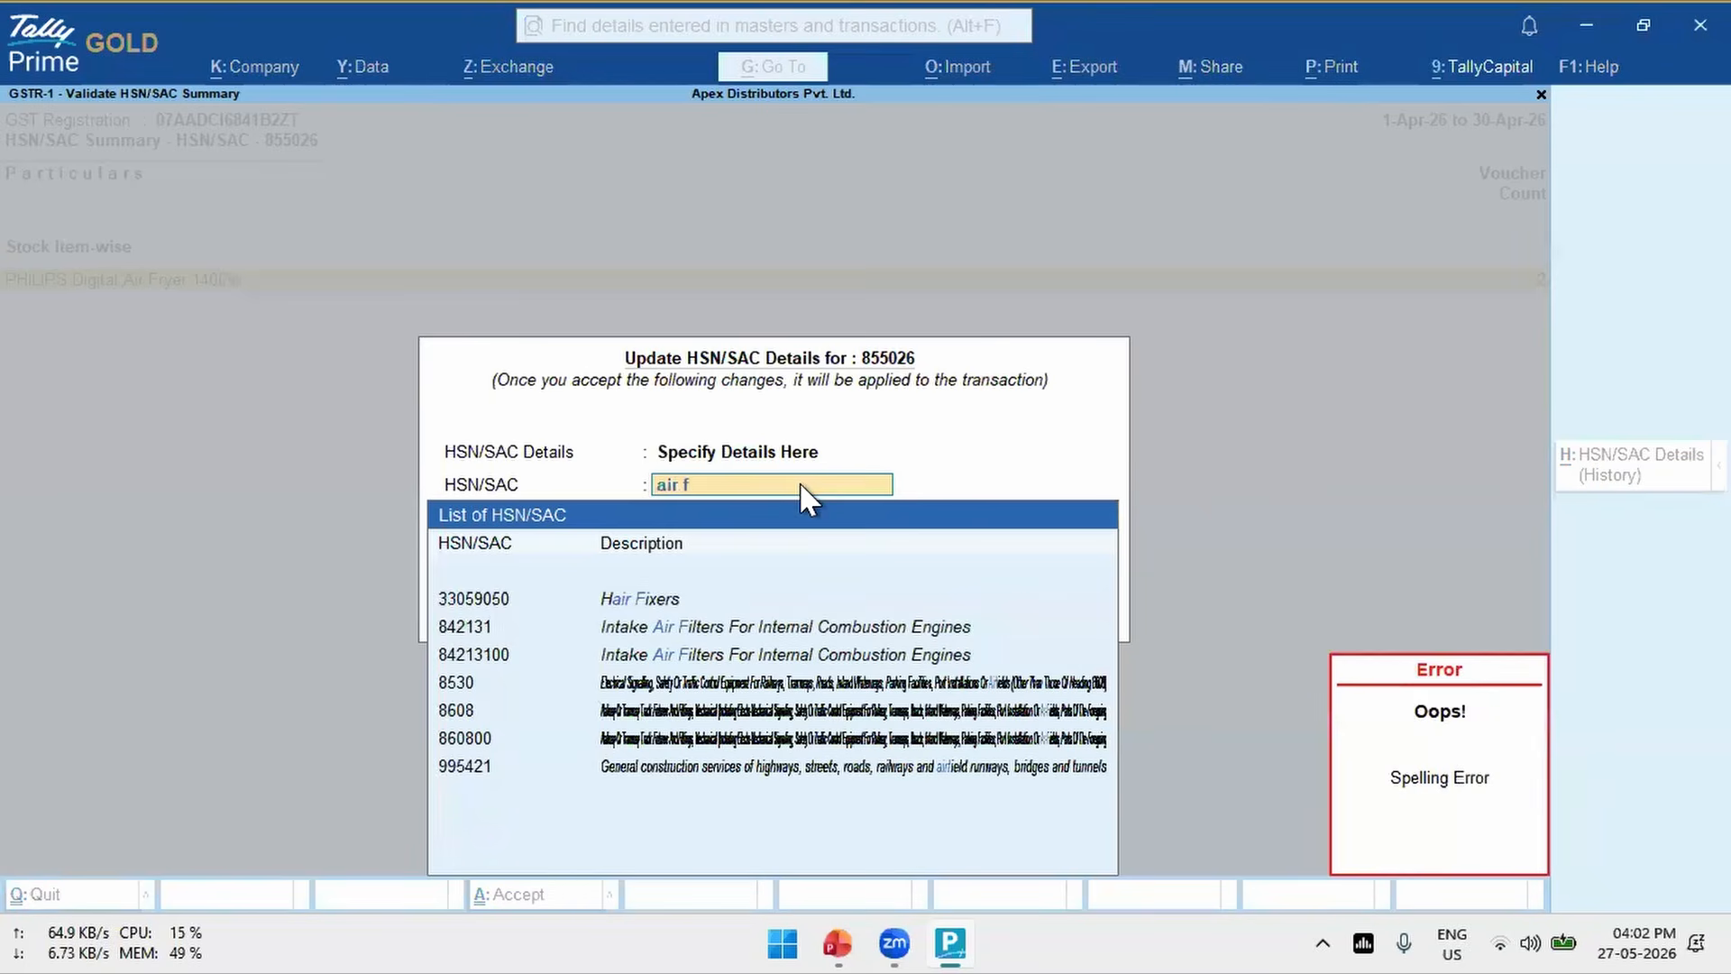
key(Down)
key(Down)
key(Down)
key(Down)
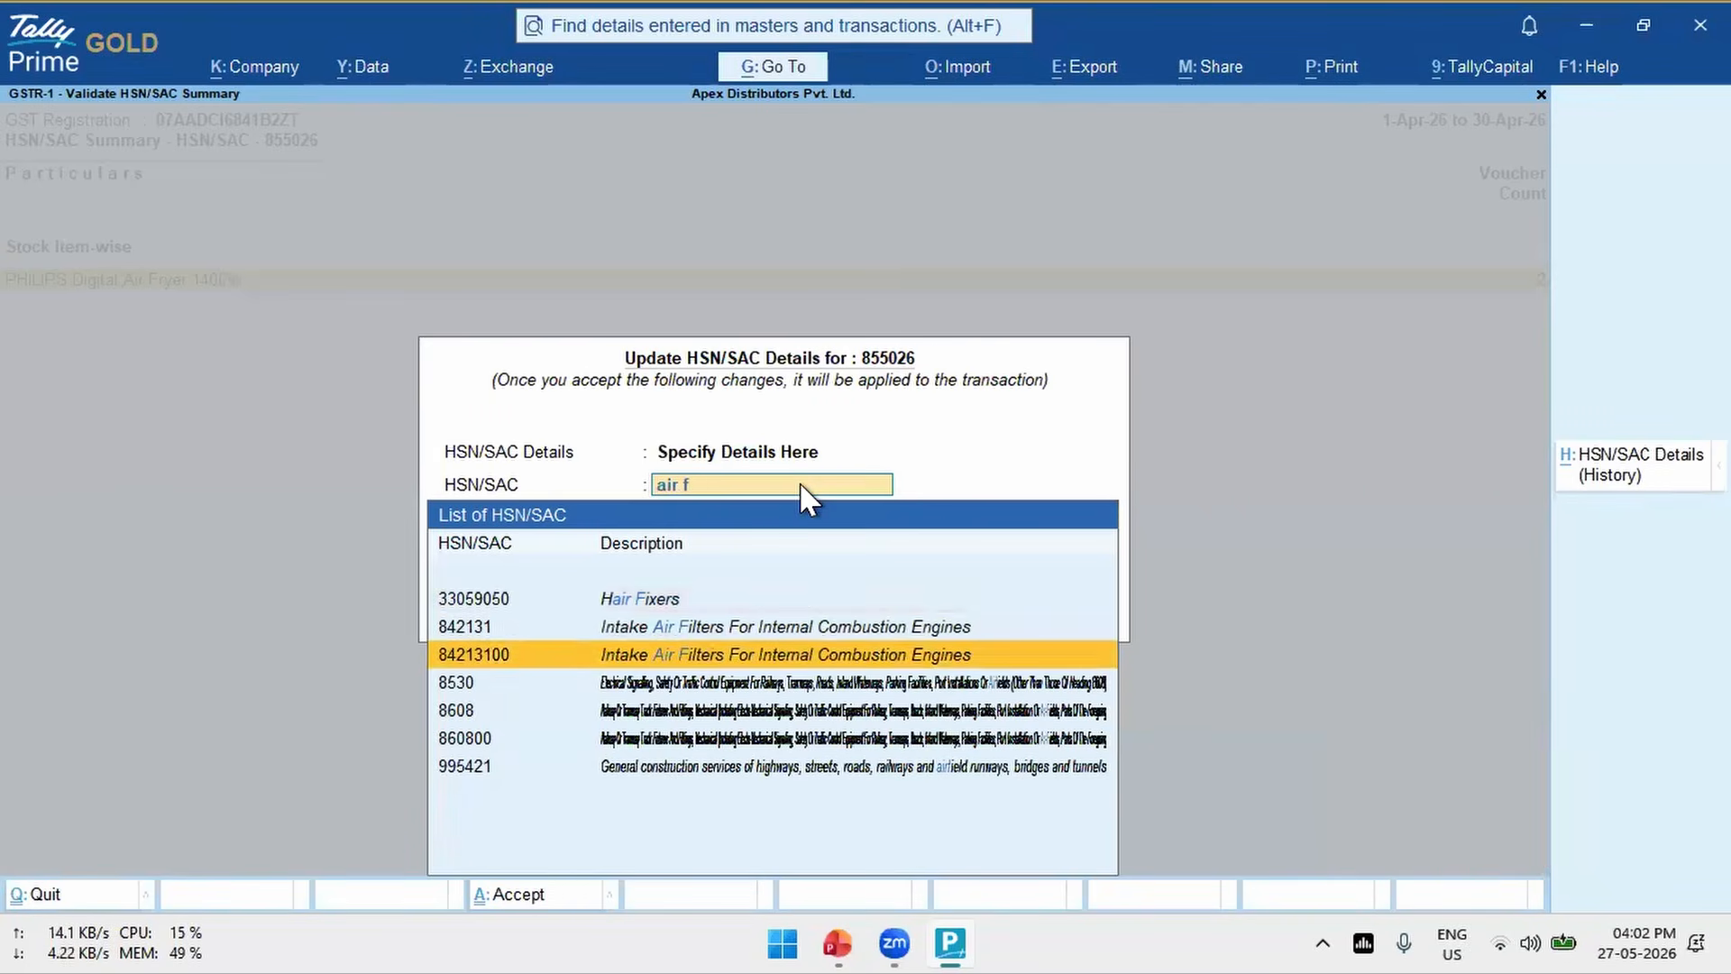
key(Down)
key(Down)
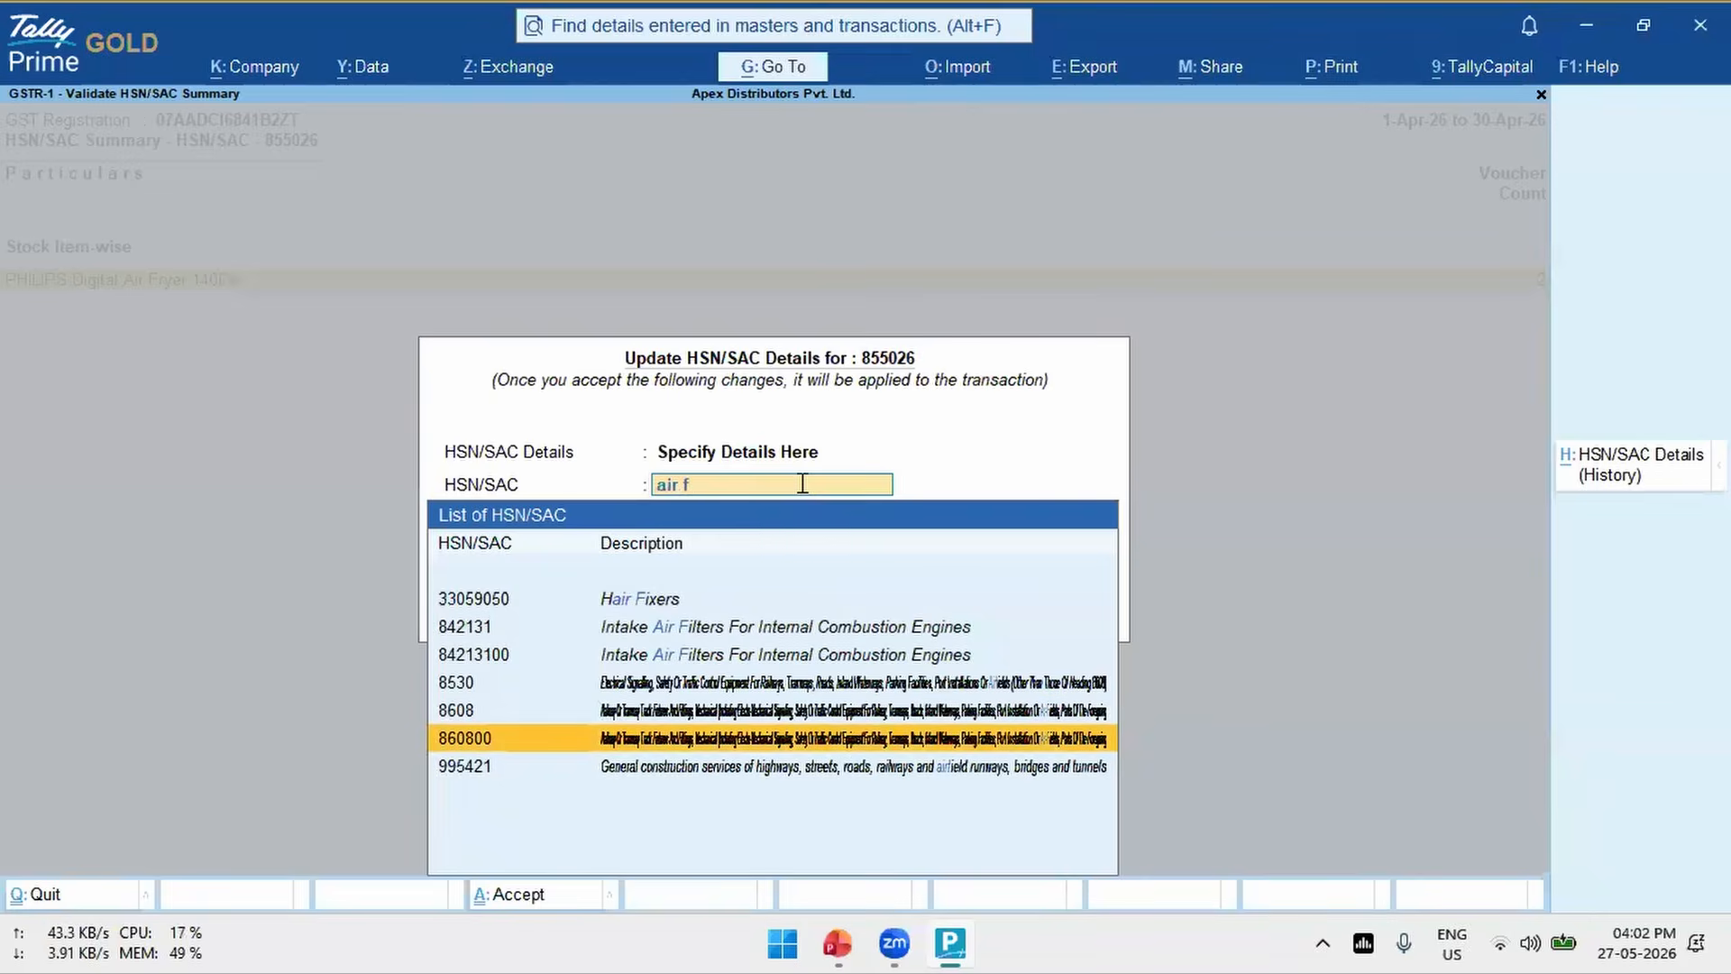
key(Return)
key(Return)
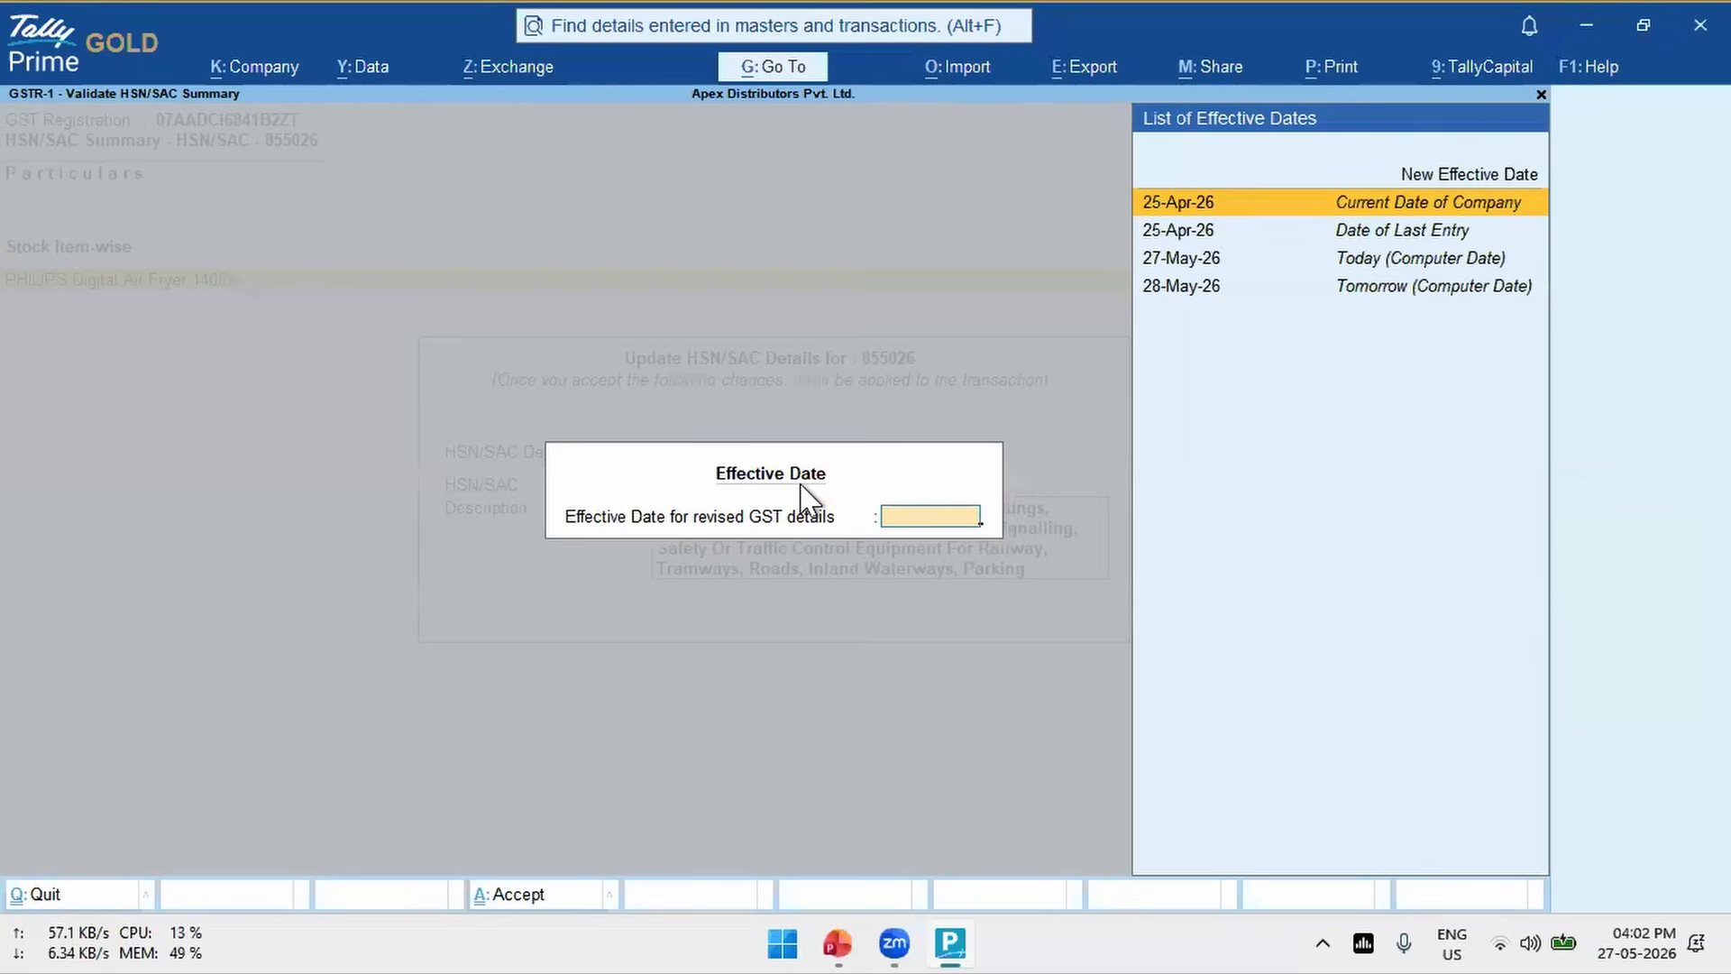
- Set the effective date of the revised GST details to 25-Apr-26, the current date of the company, and accept the update
key(Up)
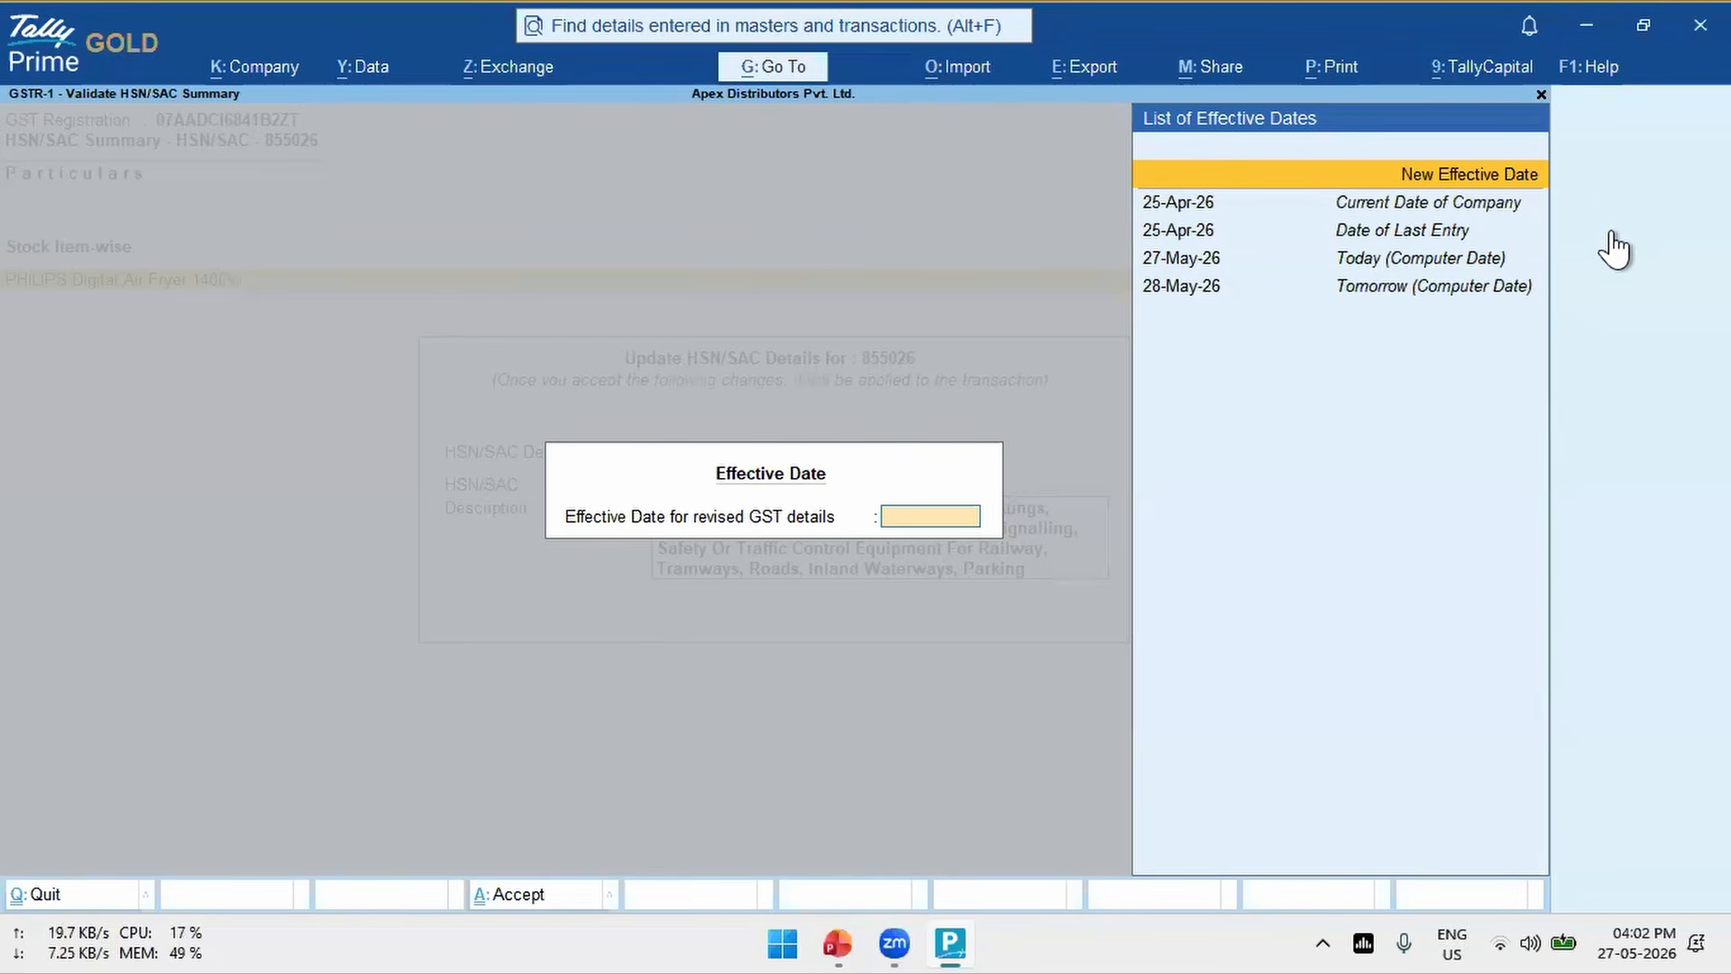
key(Down)
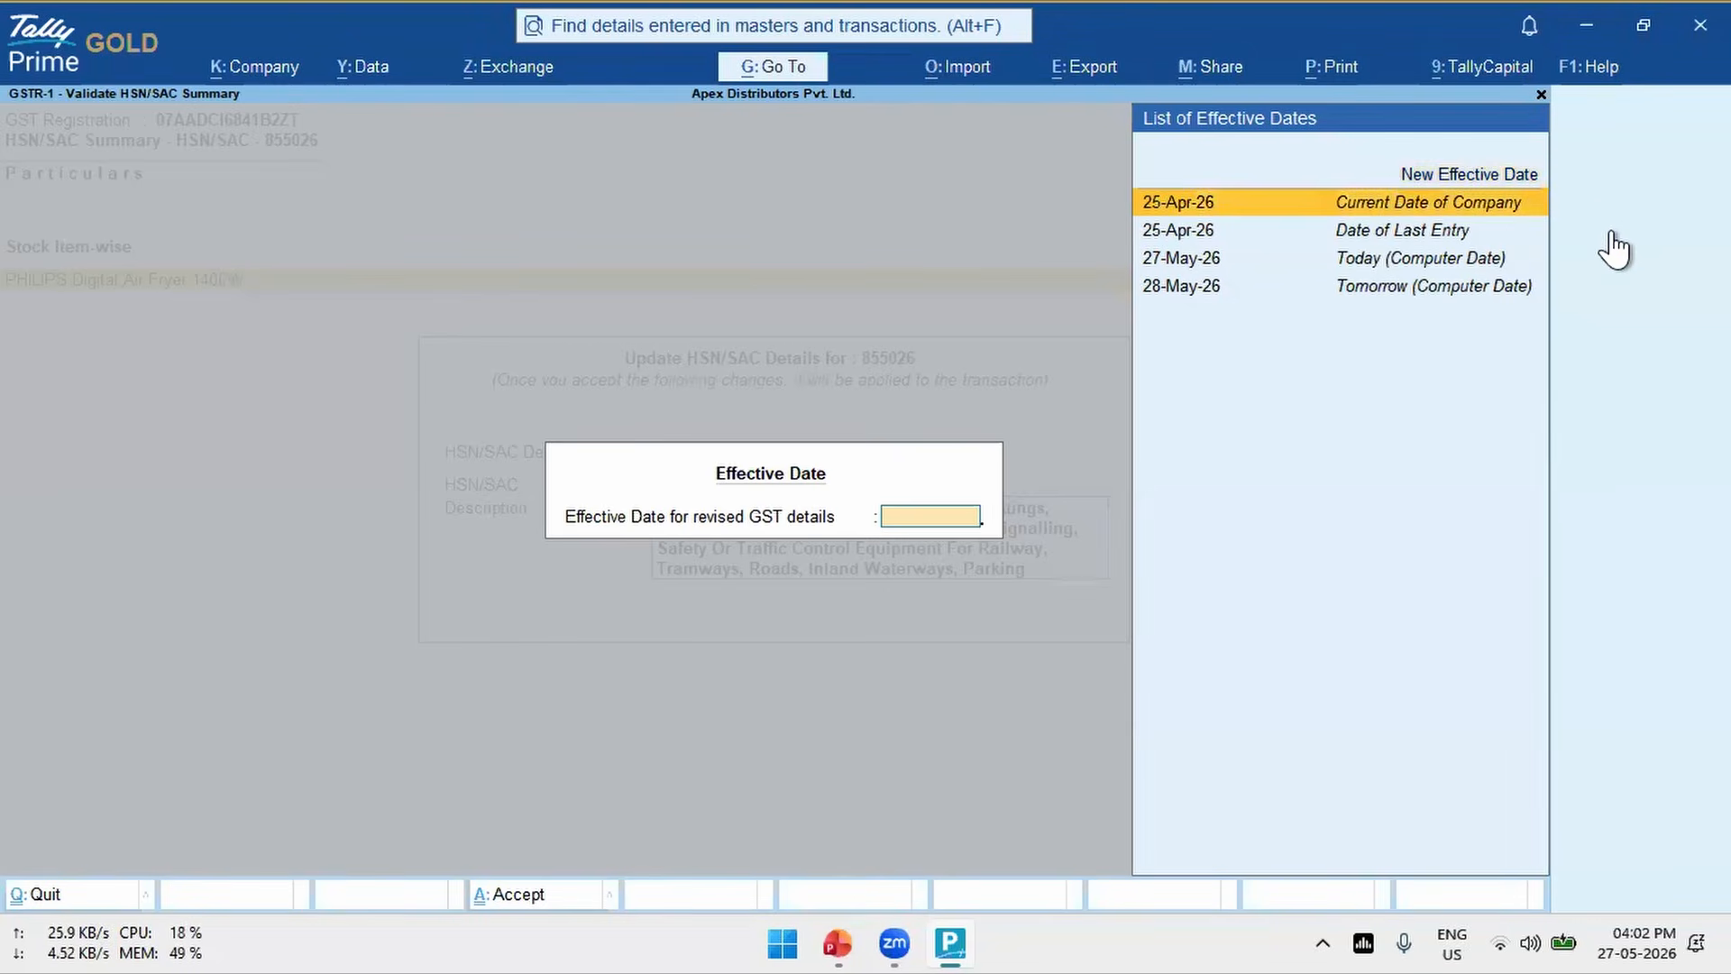
key(Return)
key(Return)
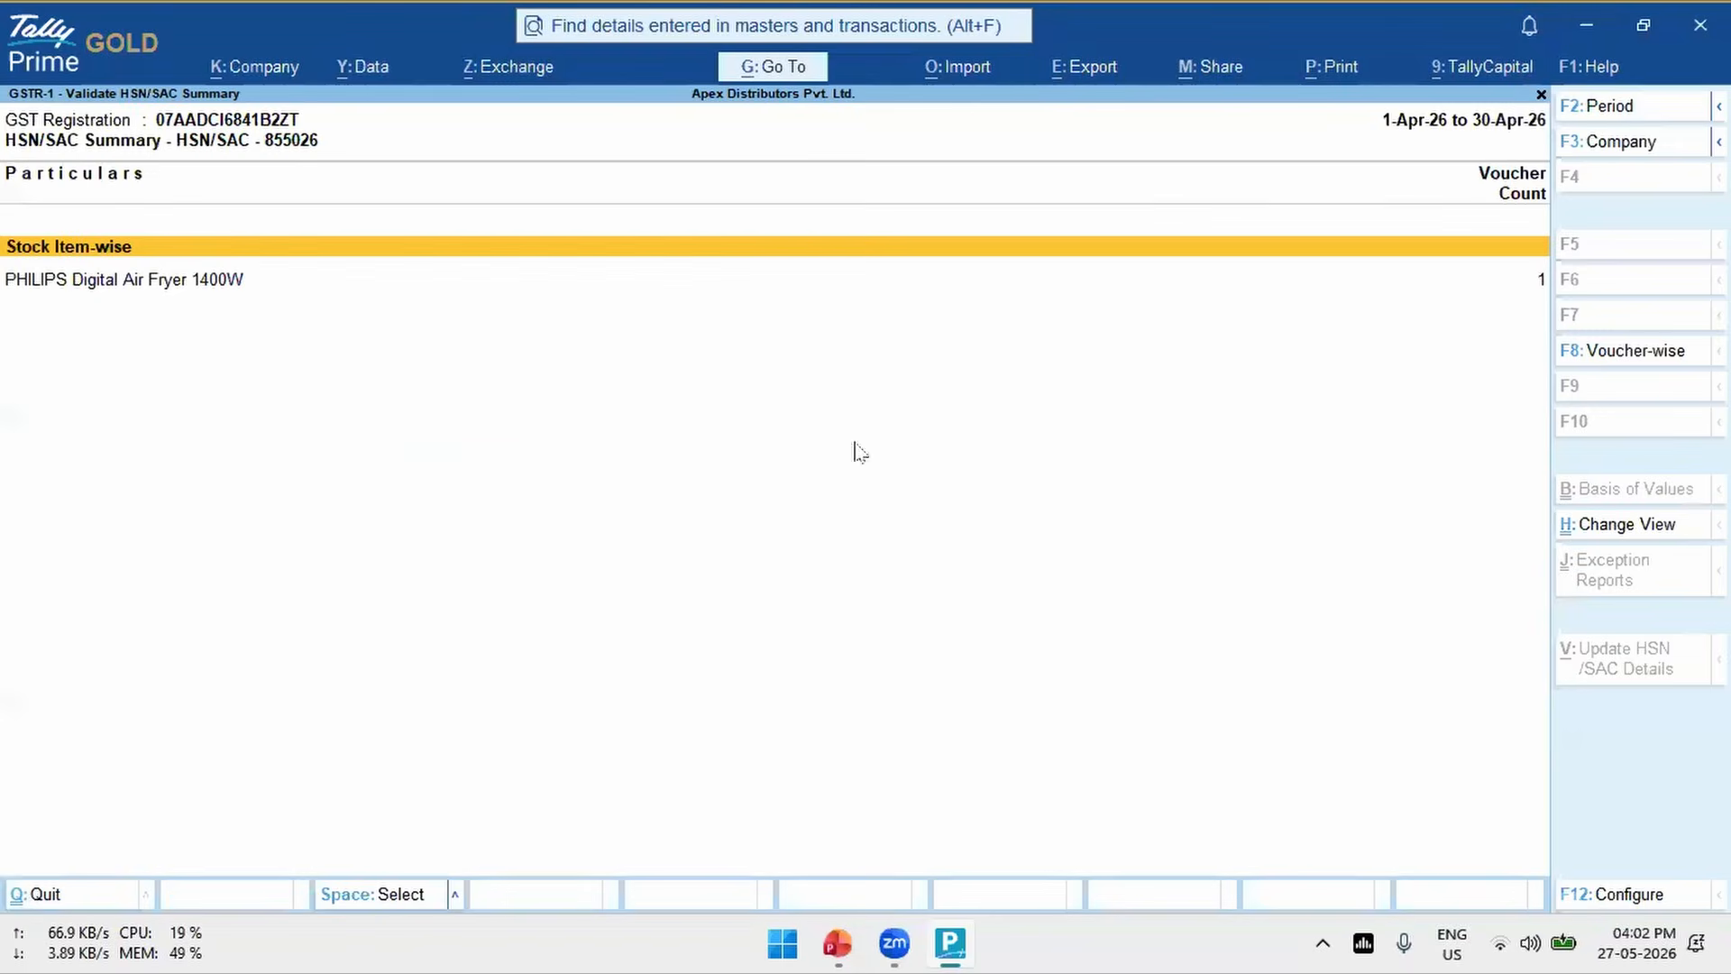
- Check the air fryer's remaining voucher under HSN/SAC 855026 and return to the GSTR-1 report
key(Down)
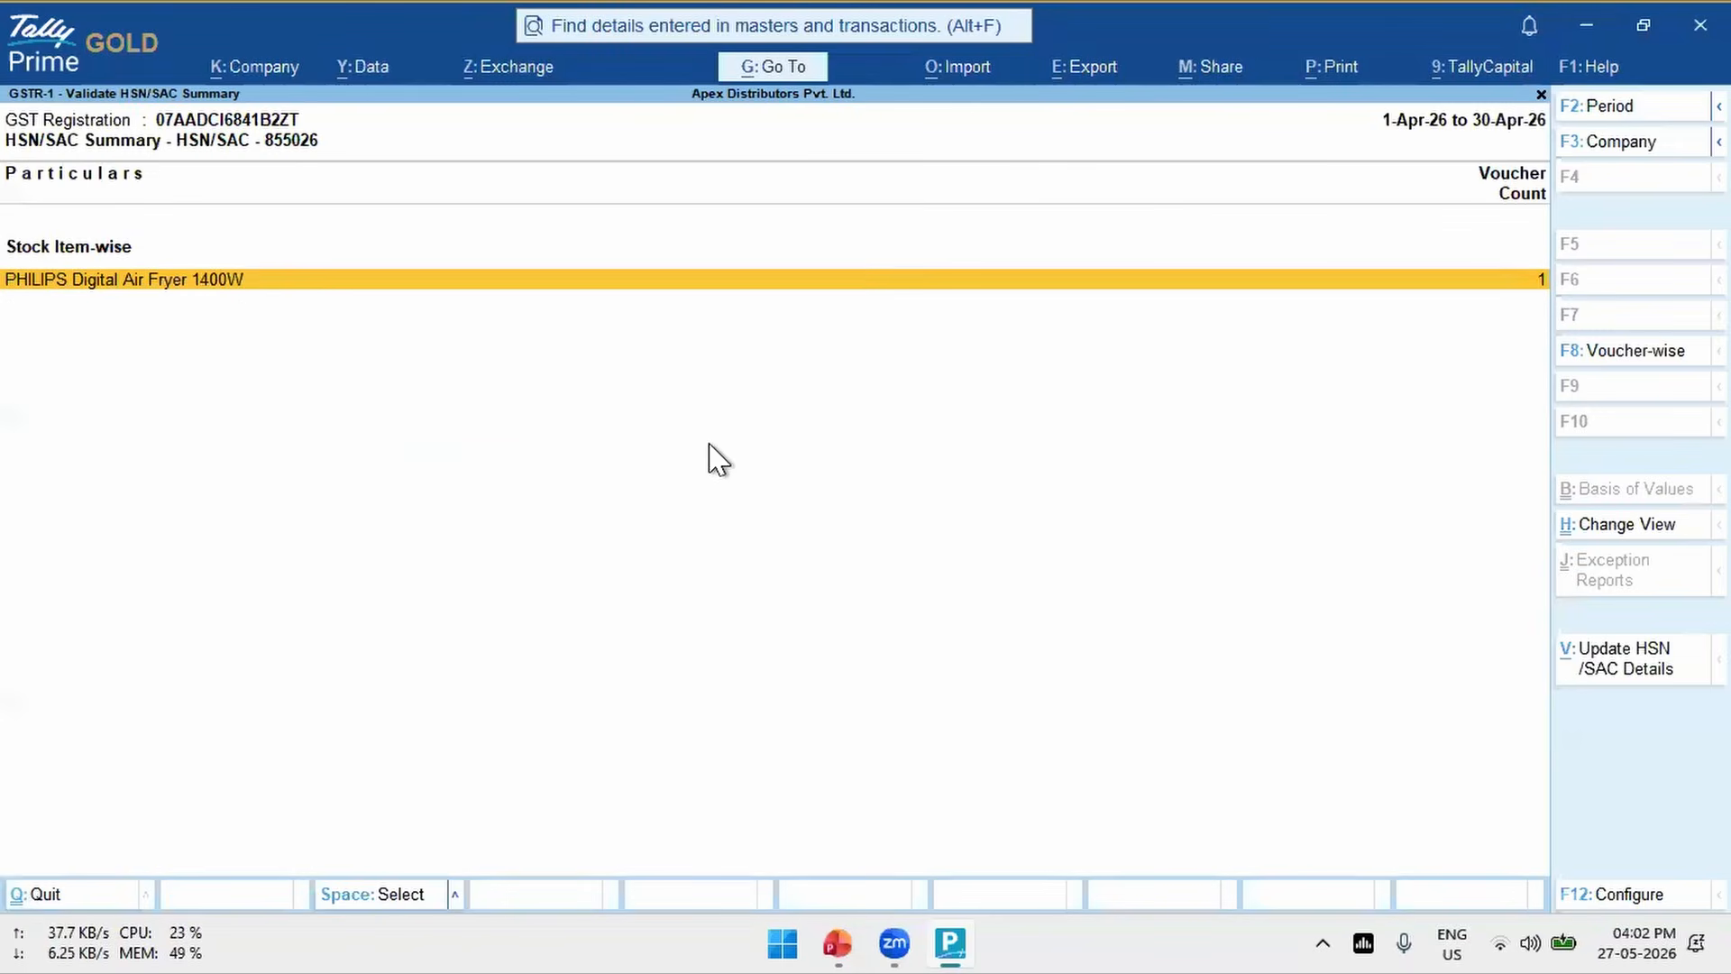
key(Escape)
key(Down)
key(Return)
key(Down)
key(Return)
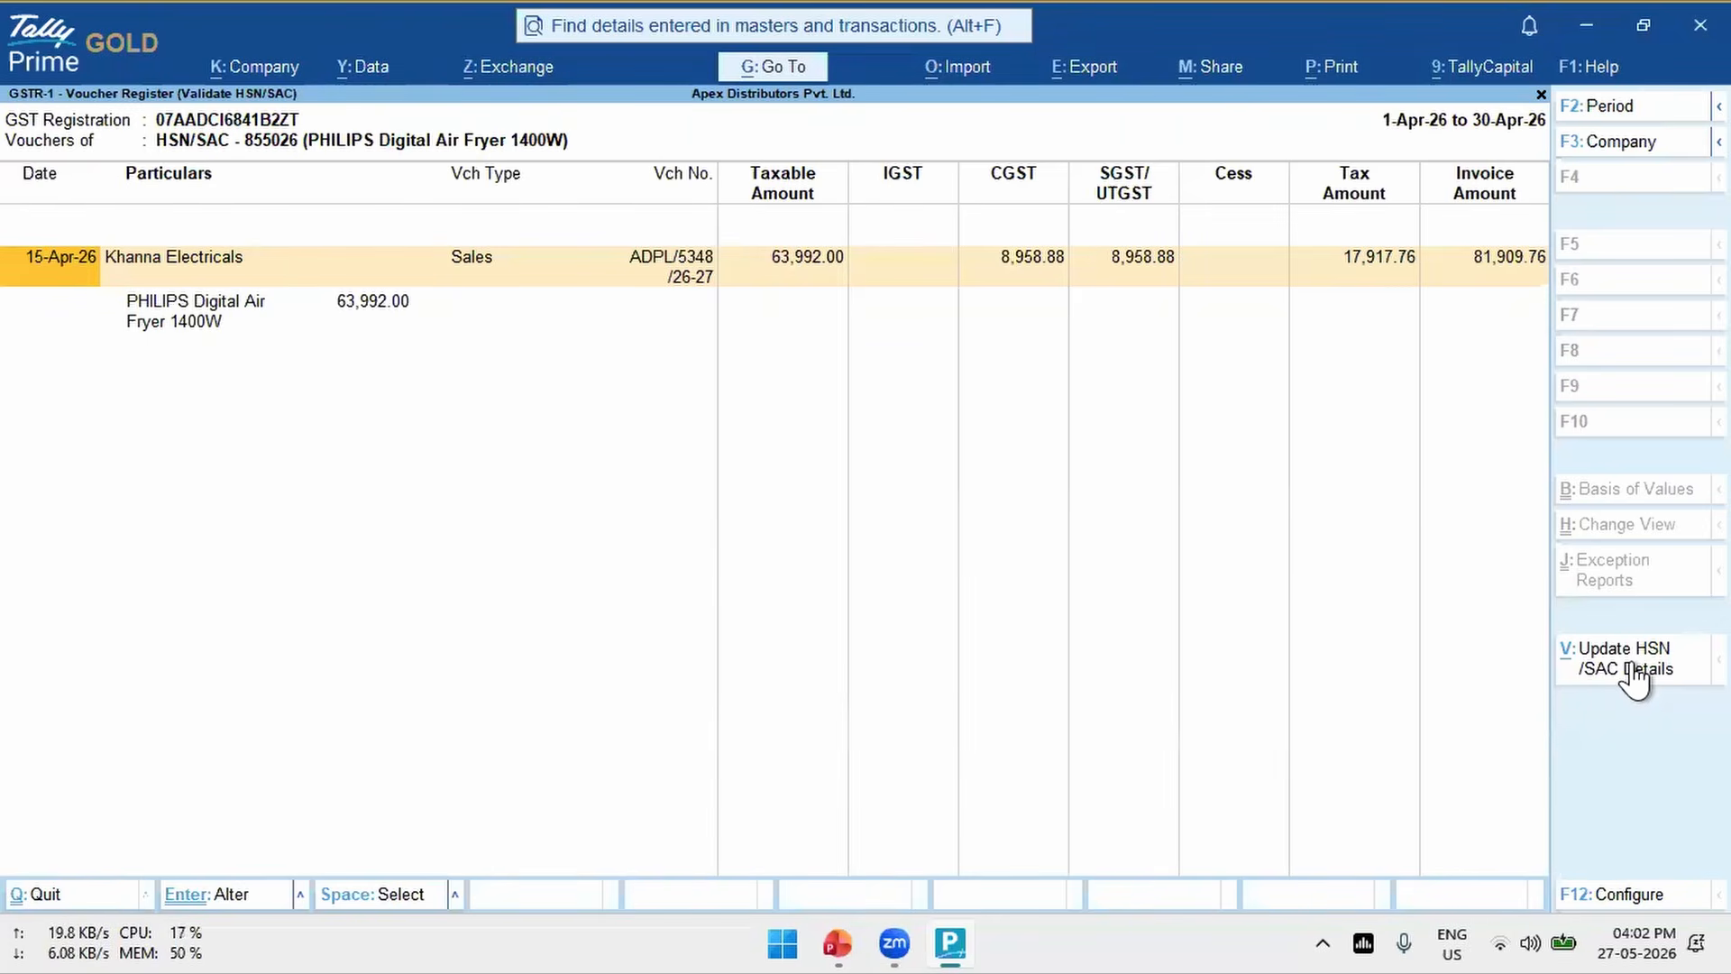
key(Escape)
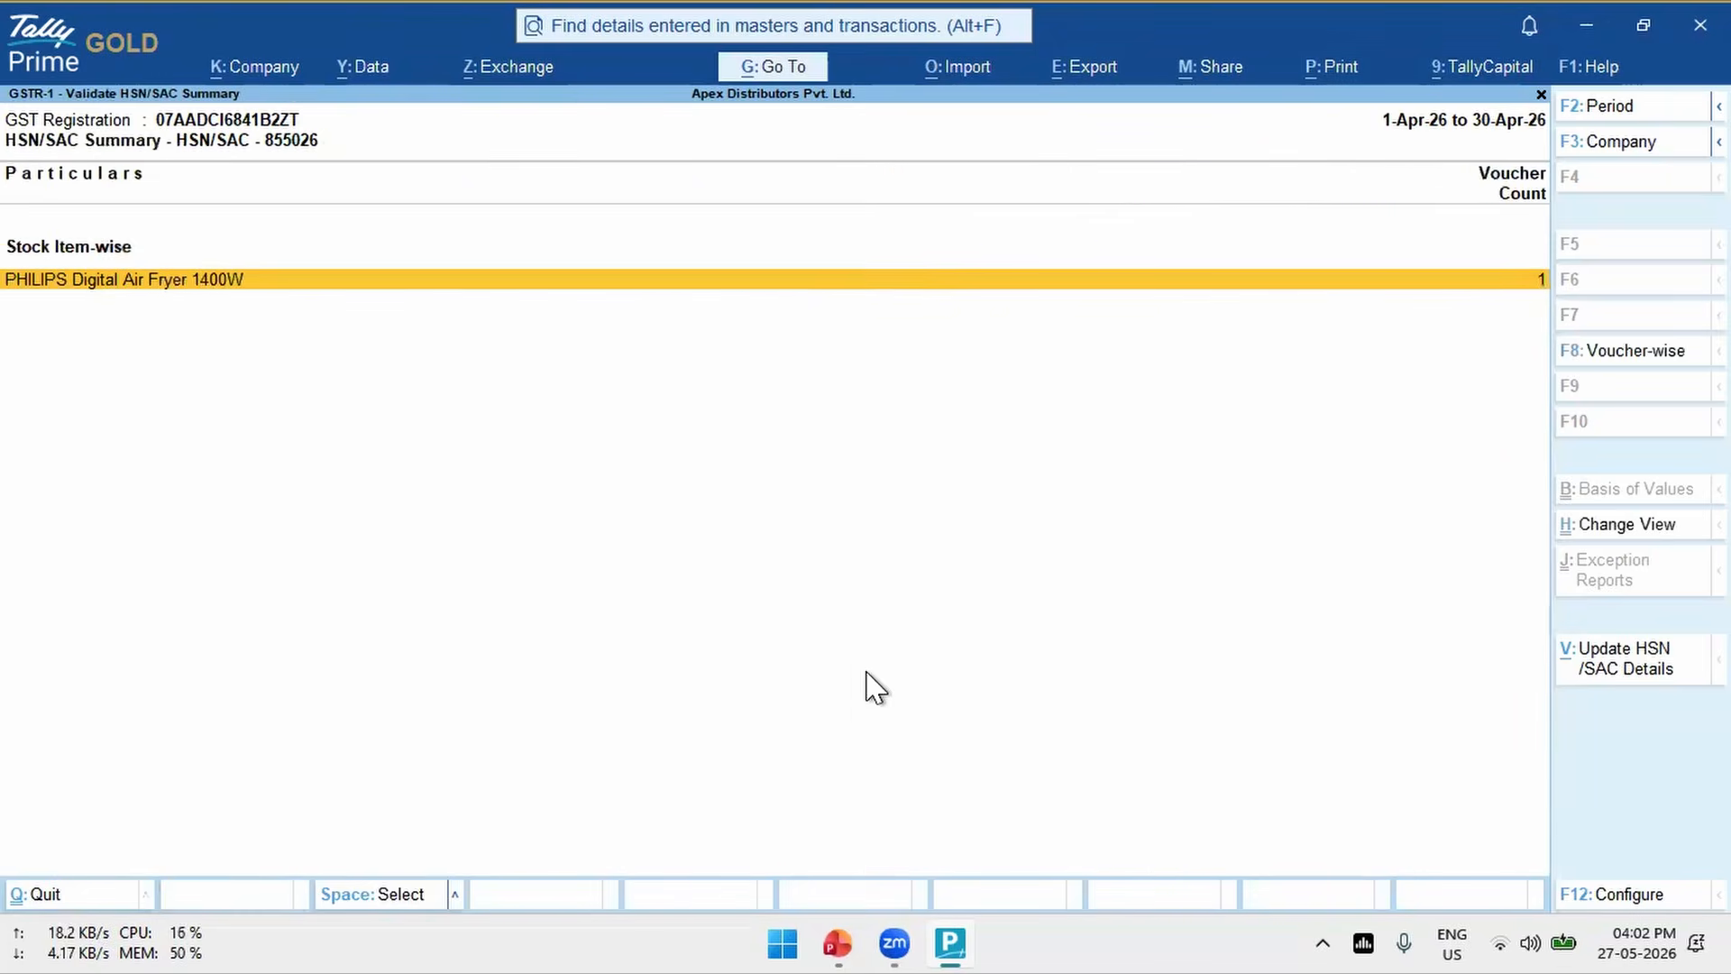
key(Escape)
key(Escape)
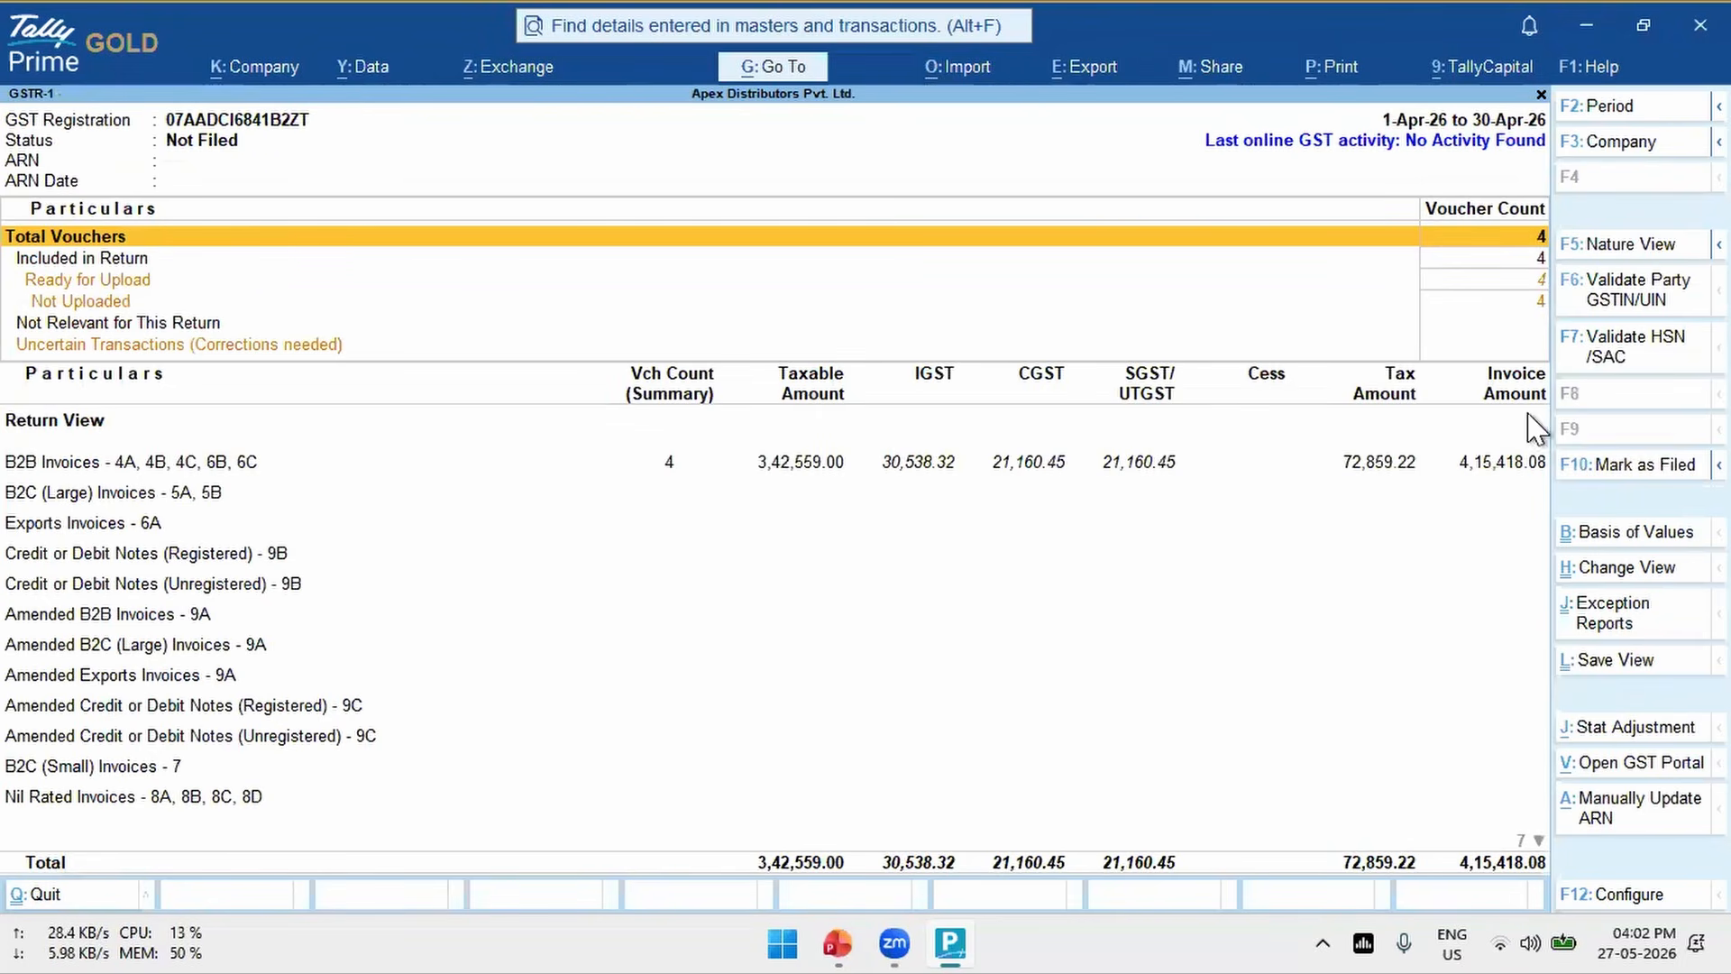
- Validate the HSN/SAC codes from GSTR-1, check the stock item listed under 855026, and return to the Gateway of Tally
click(1631, 357)
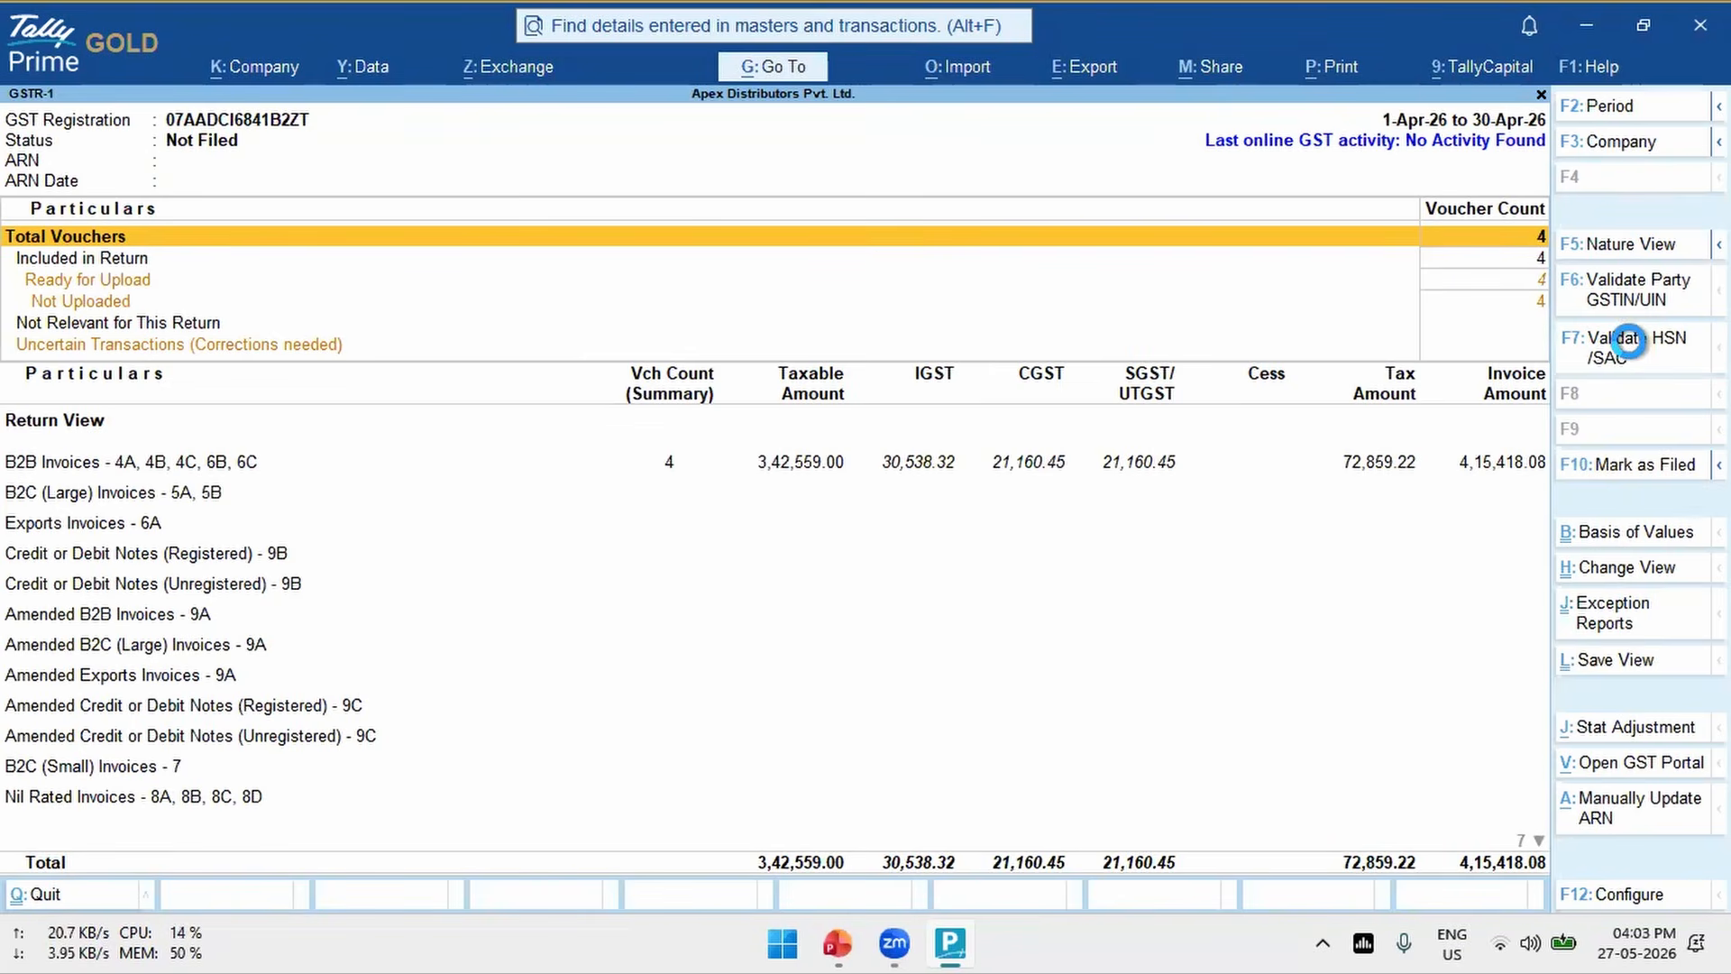
key(Down)
key(Return)
key(Down)
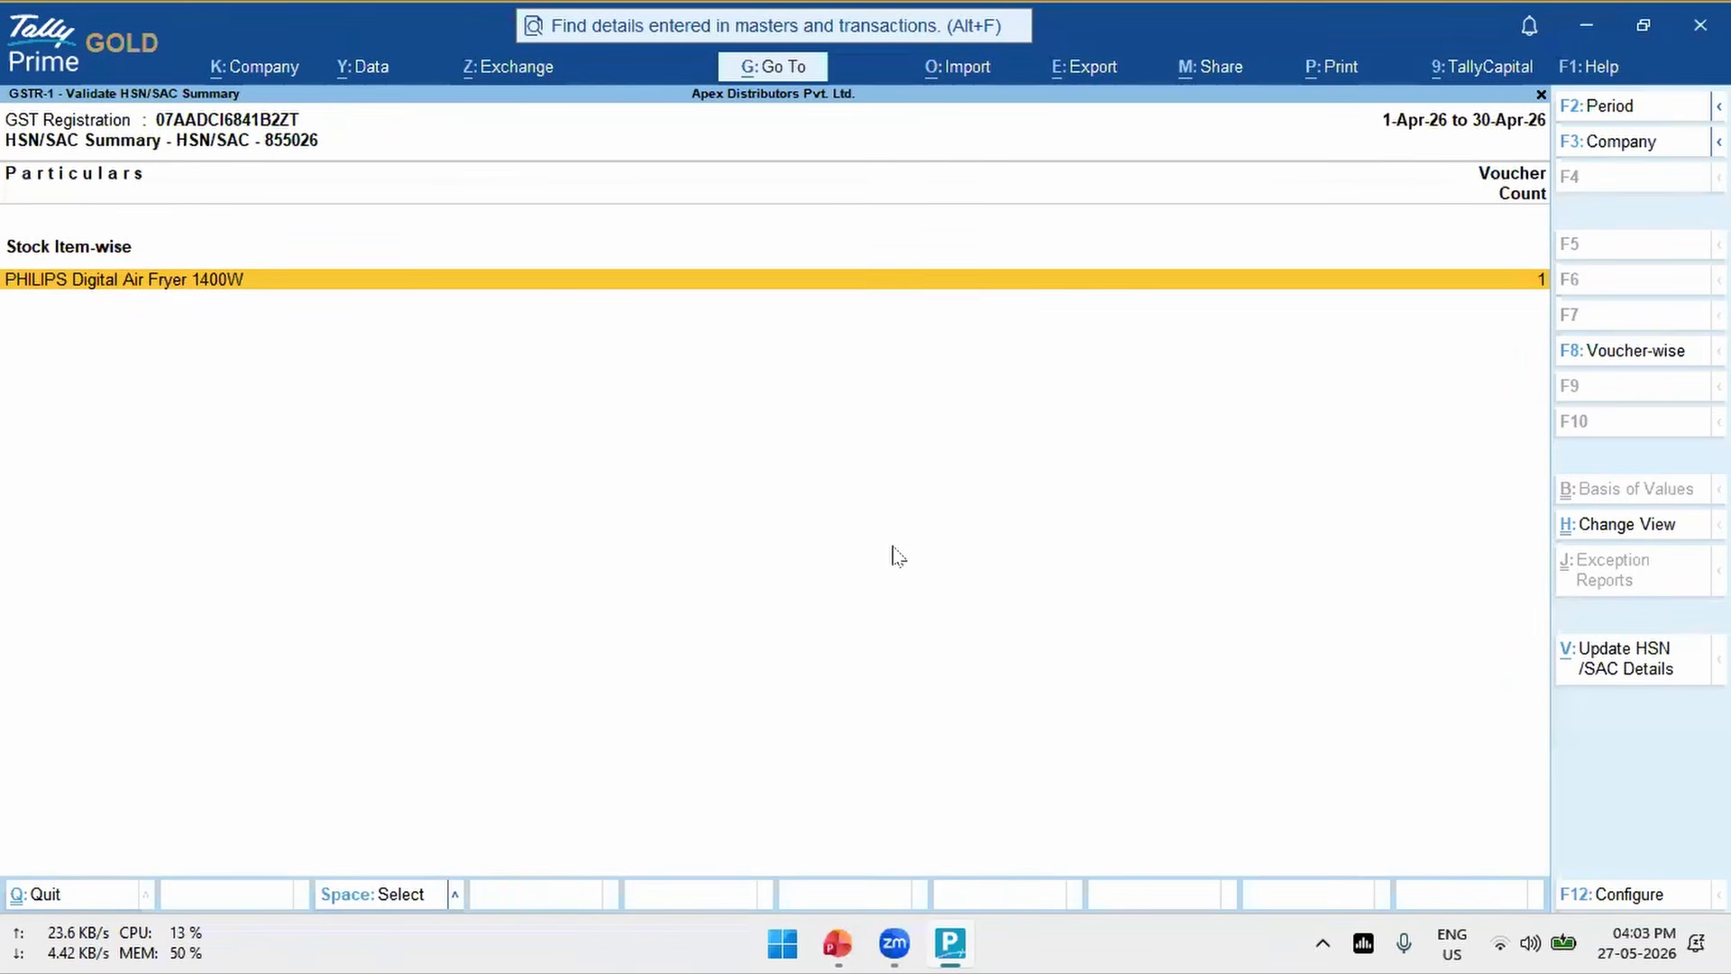
key(Escape)
key(Escape)
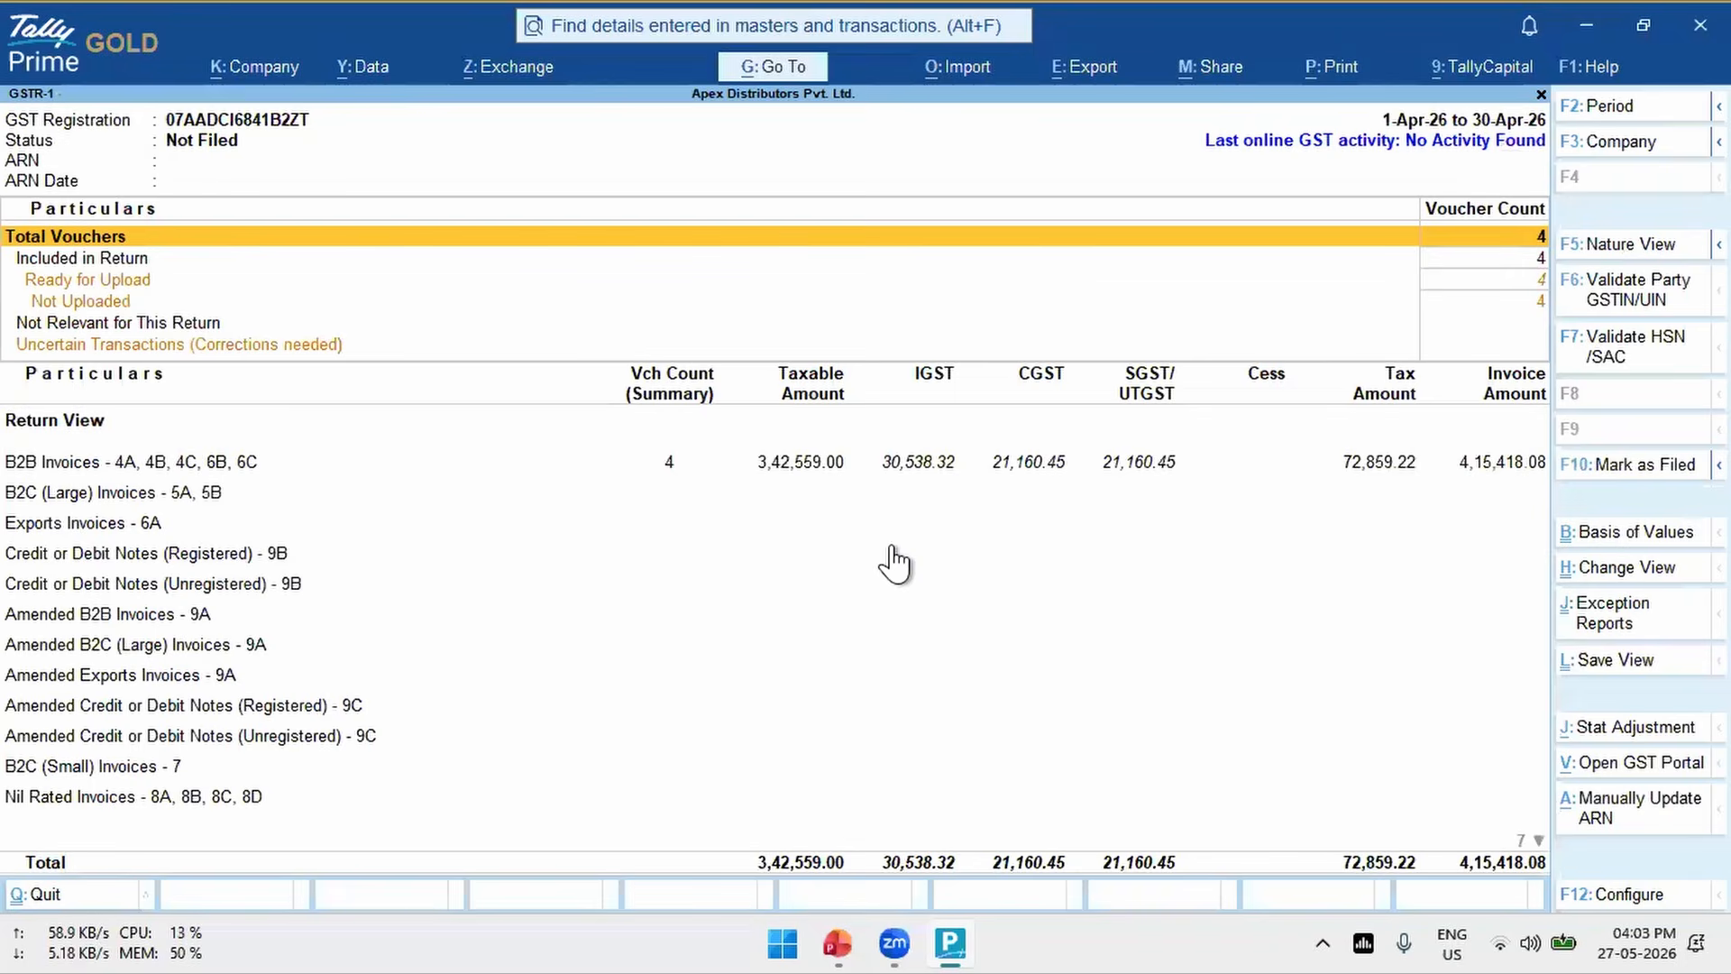
key(Escape)
key(Escape)
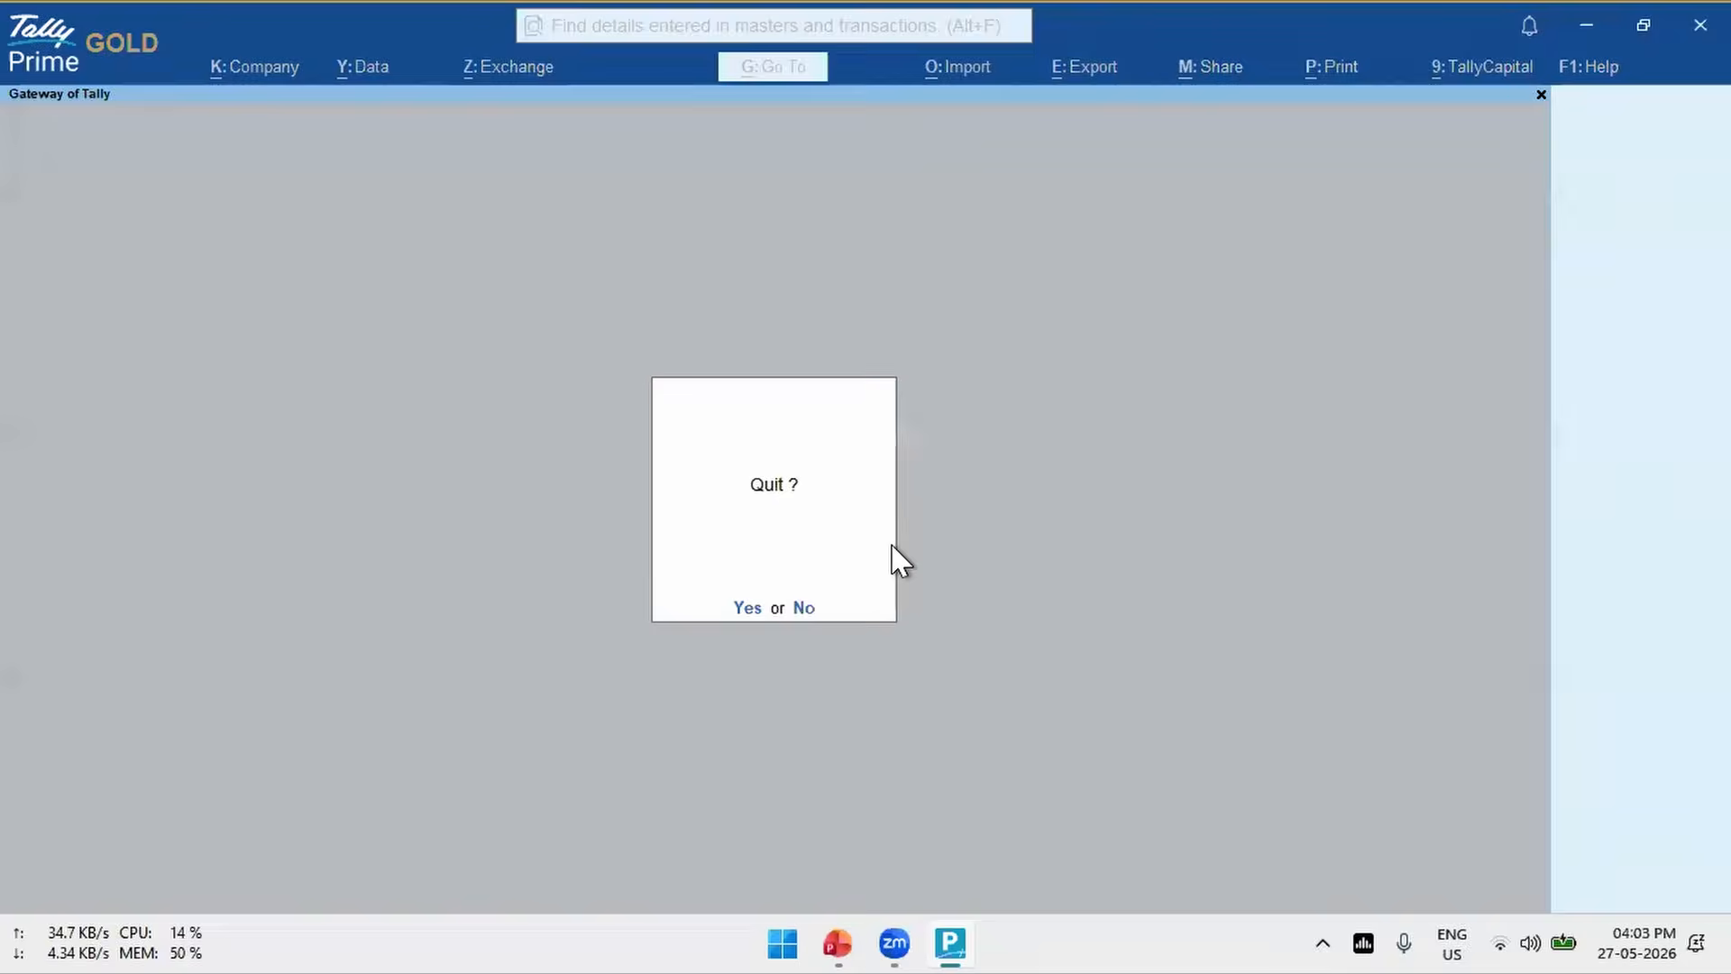
key(n)
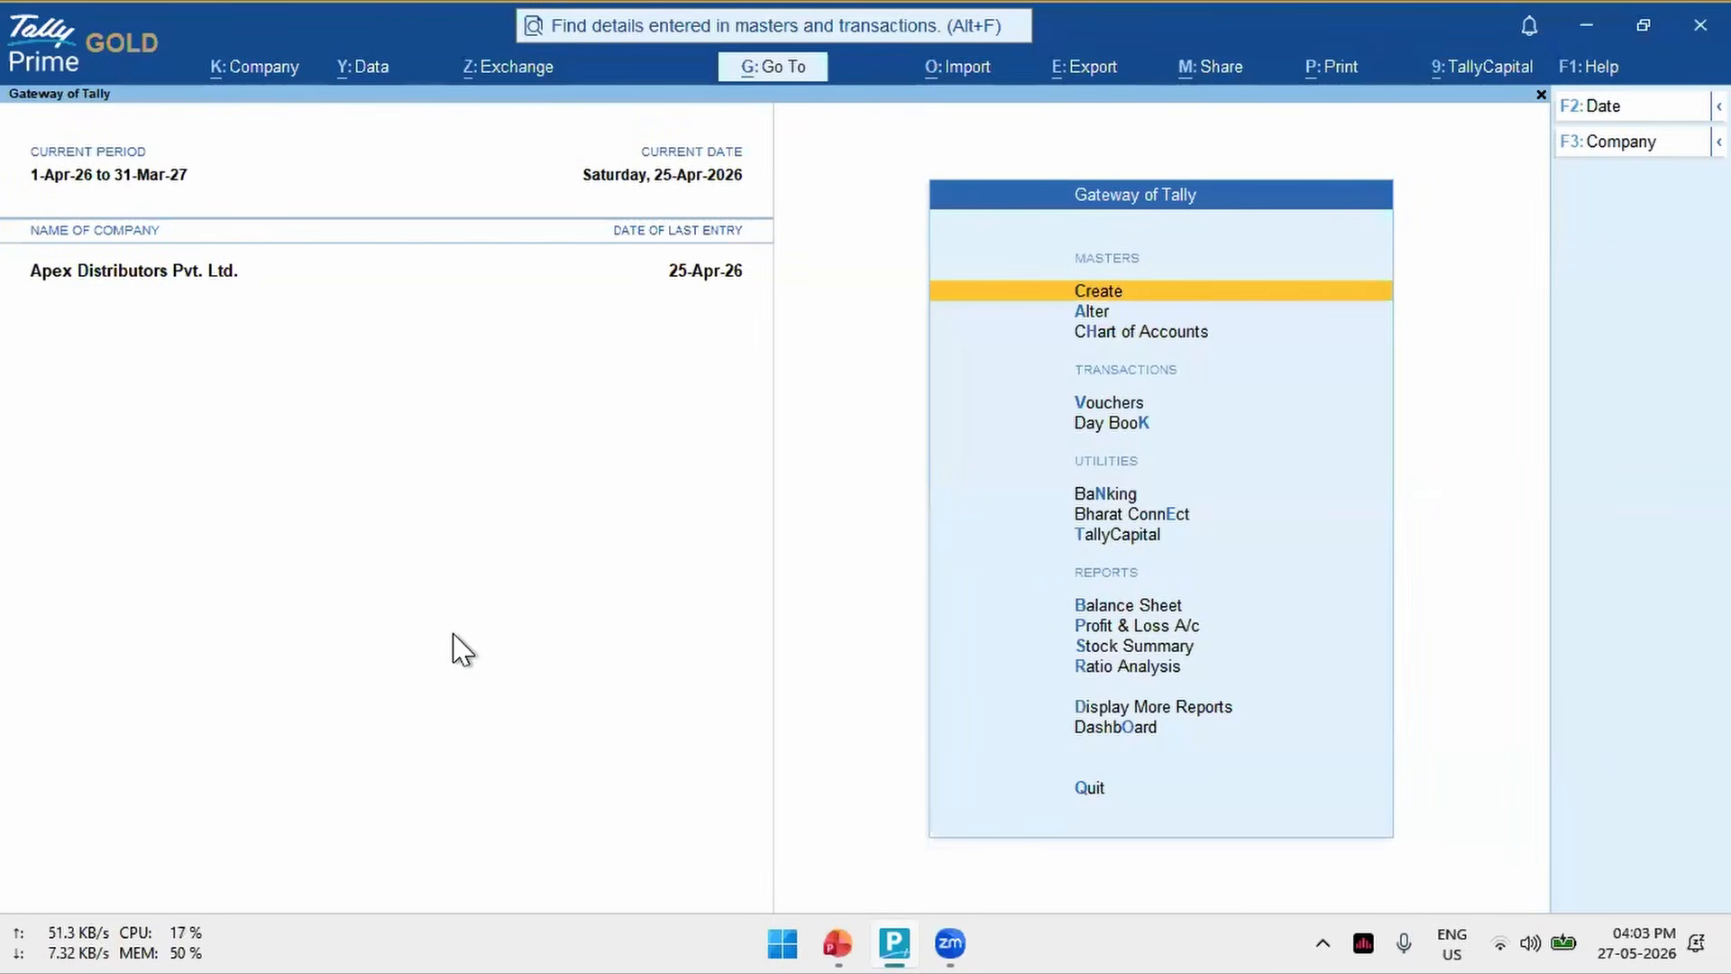
- Open the Invoice Management System report for Apex Distributors Pvt. Ltd. and try to download its IMS inward invoices
key(alt+g)
text(Ims)
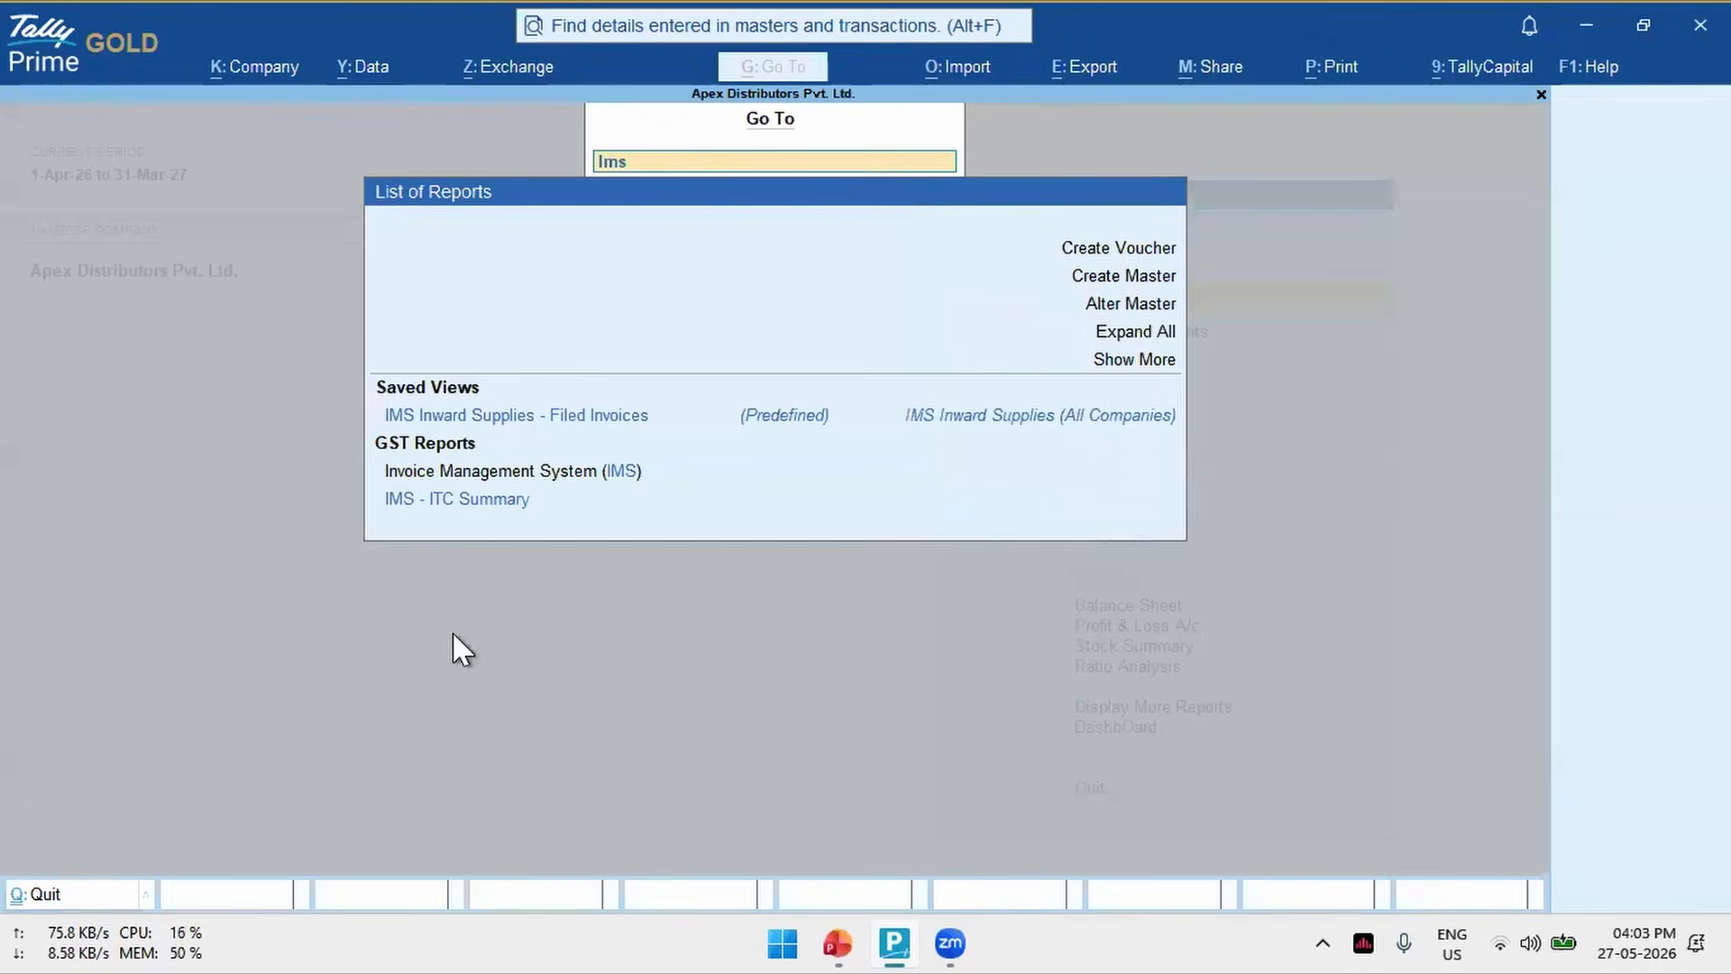
key(Return)
key(alt+z)
key(Up)
key(Return)
key(Down)
key(Down)
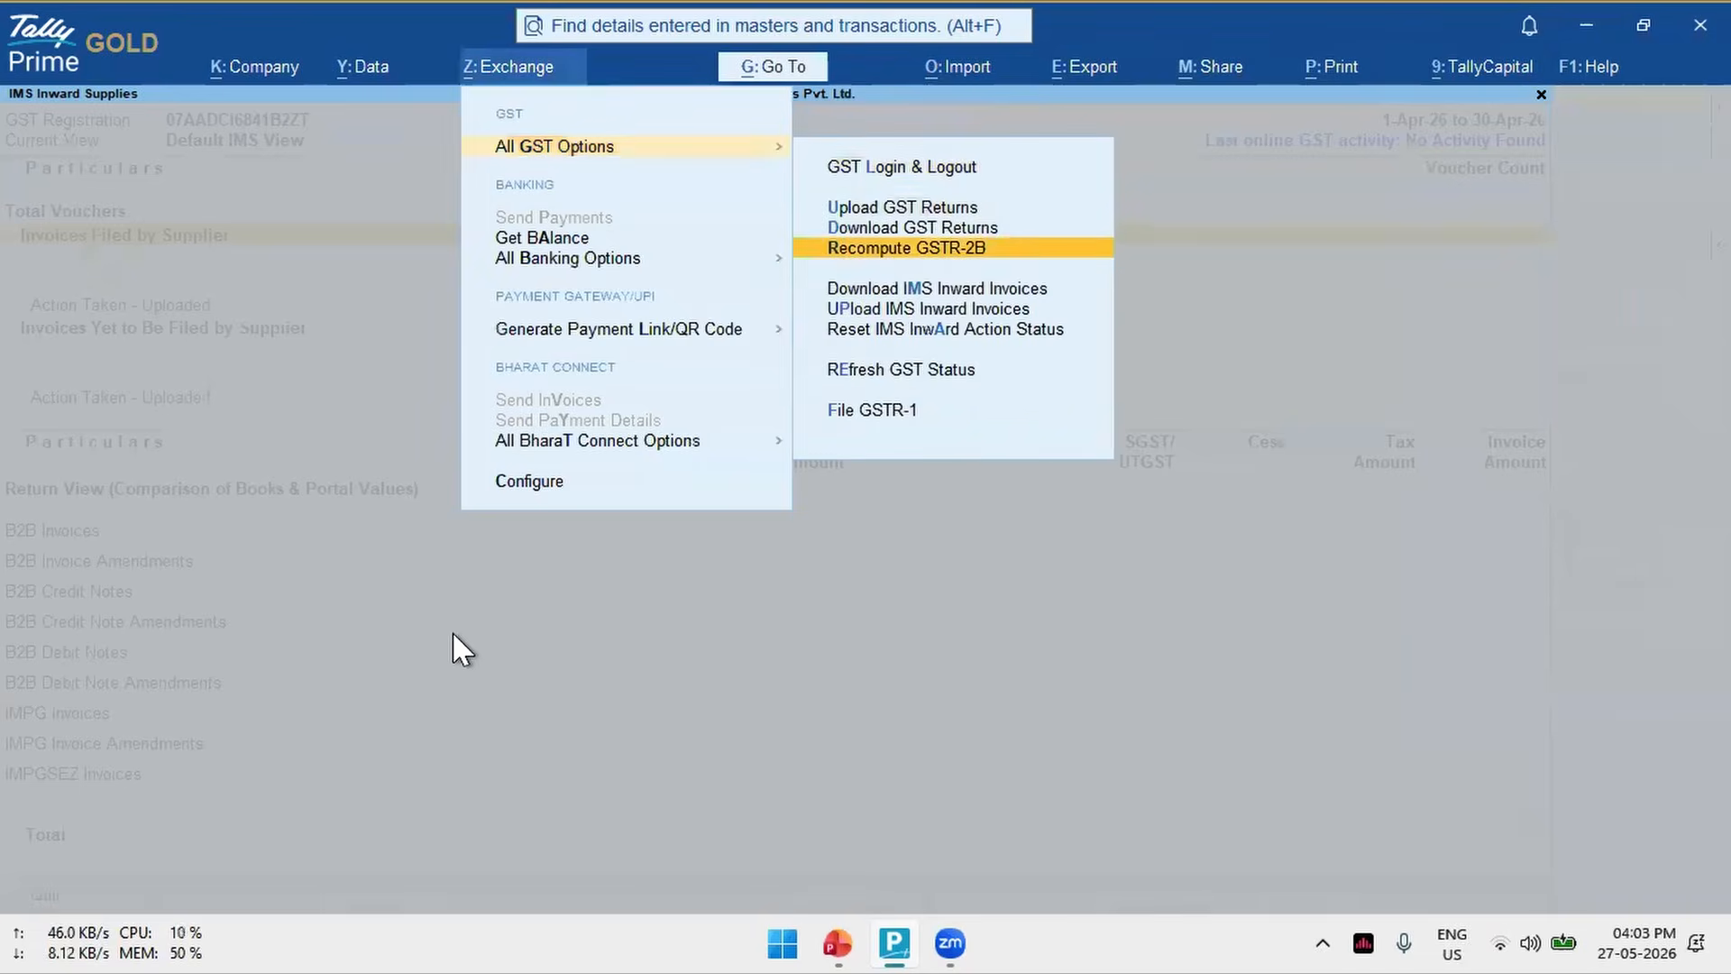
key(Down)
key(Return)
key(Return)
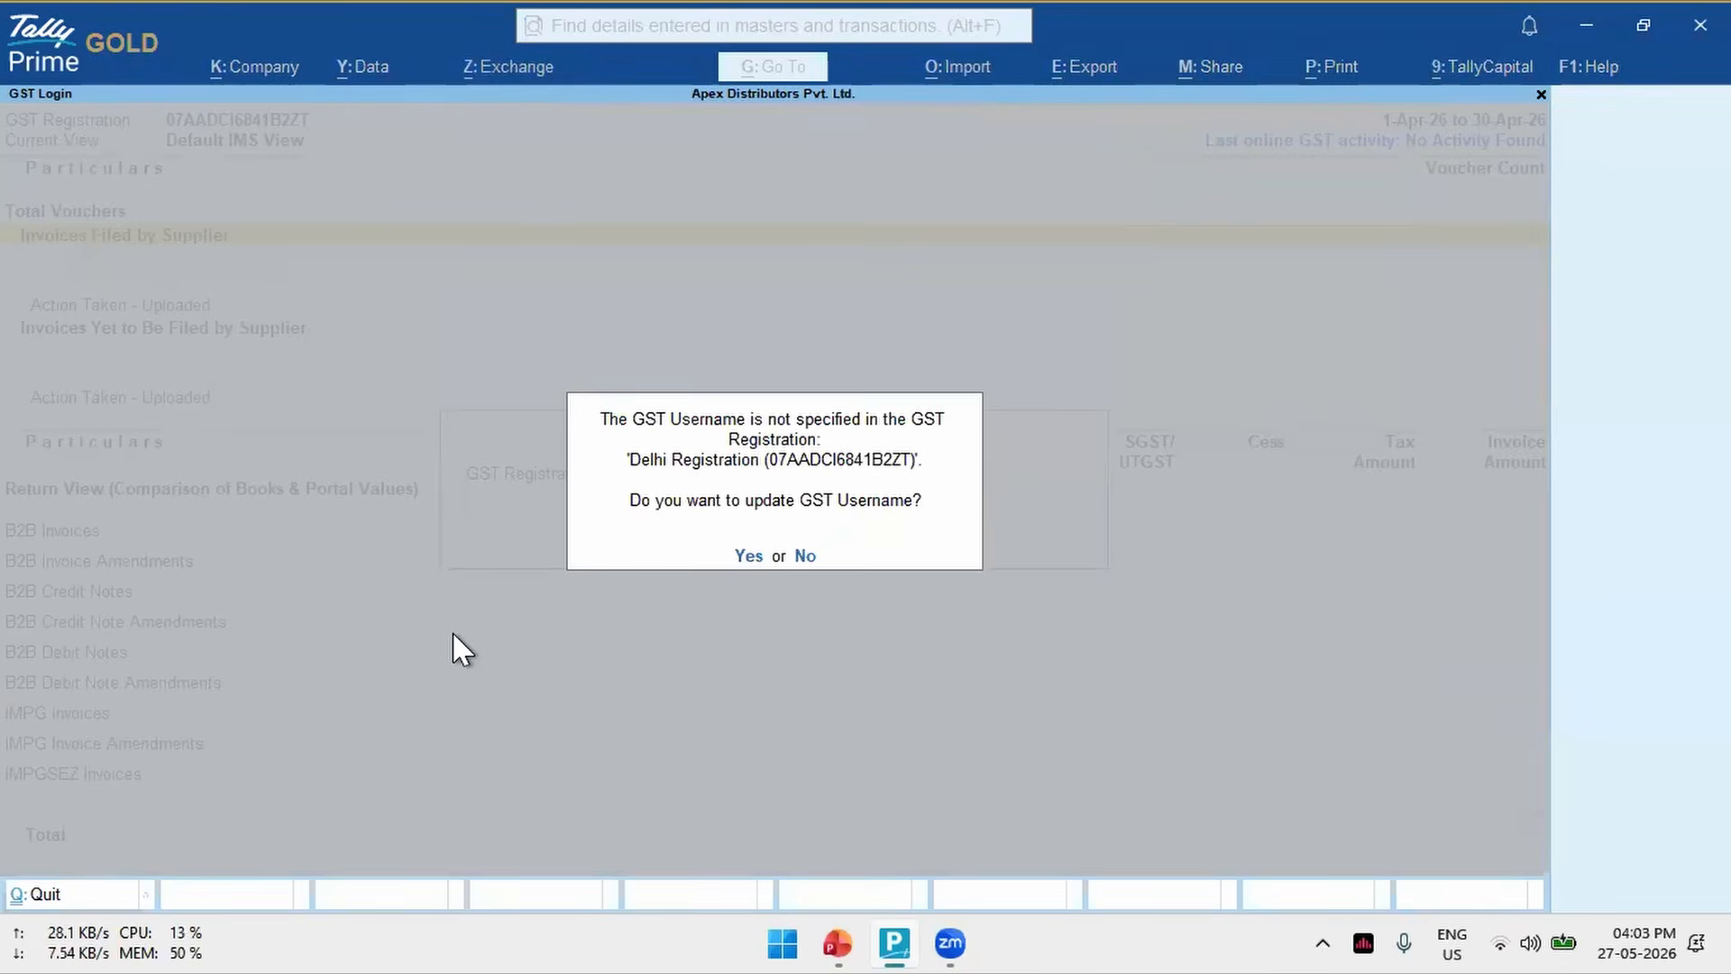
key(Escape)
key(Escape)
key(Escape)
key(Escape)
- Switch to the company National Trading Co Pvt Ltd from the IMS VoC latest (V1.3) folder
key(alt+k)
key(Down)
key(Down)
key(Down)
key(Down)
key(Return)
key(Return)
key(Down)
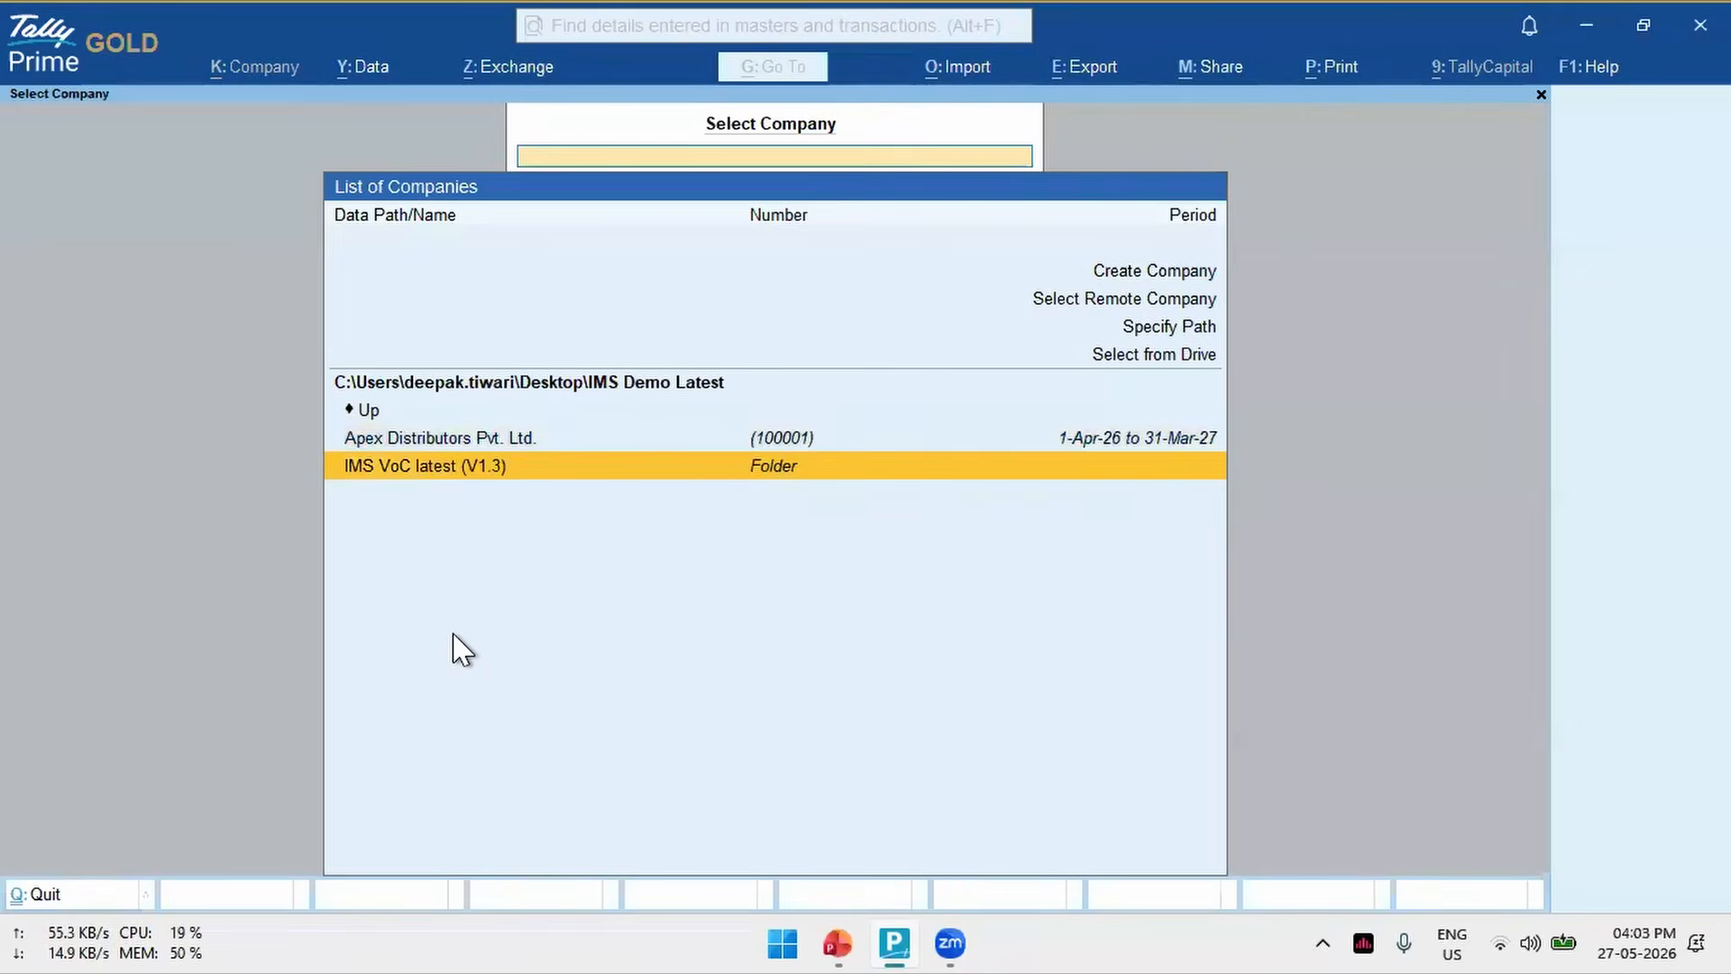
key(Return)
key(alt+z)
key(Down)
key(Up)
key(Right)
key(Escape)
key(Escape)
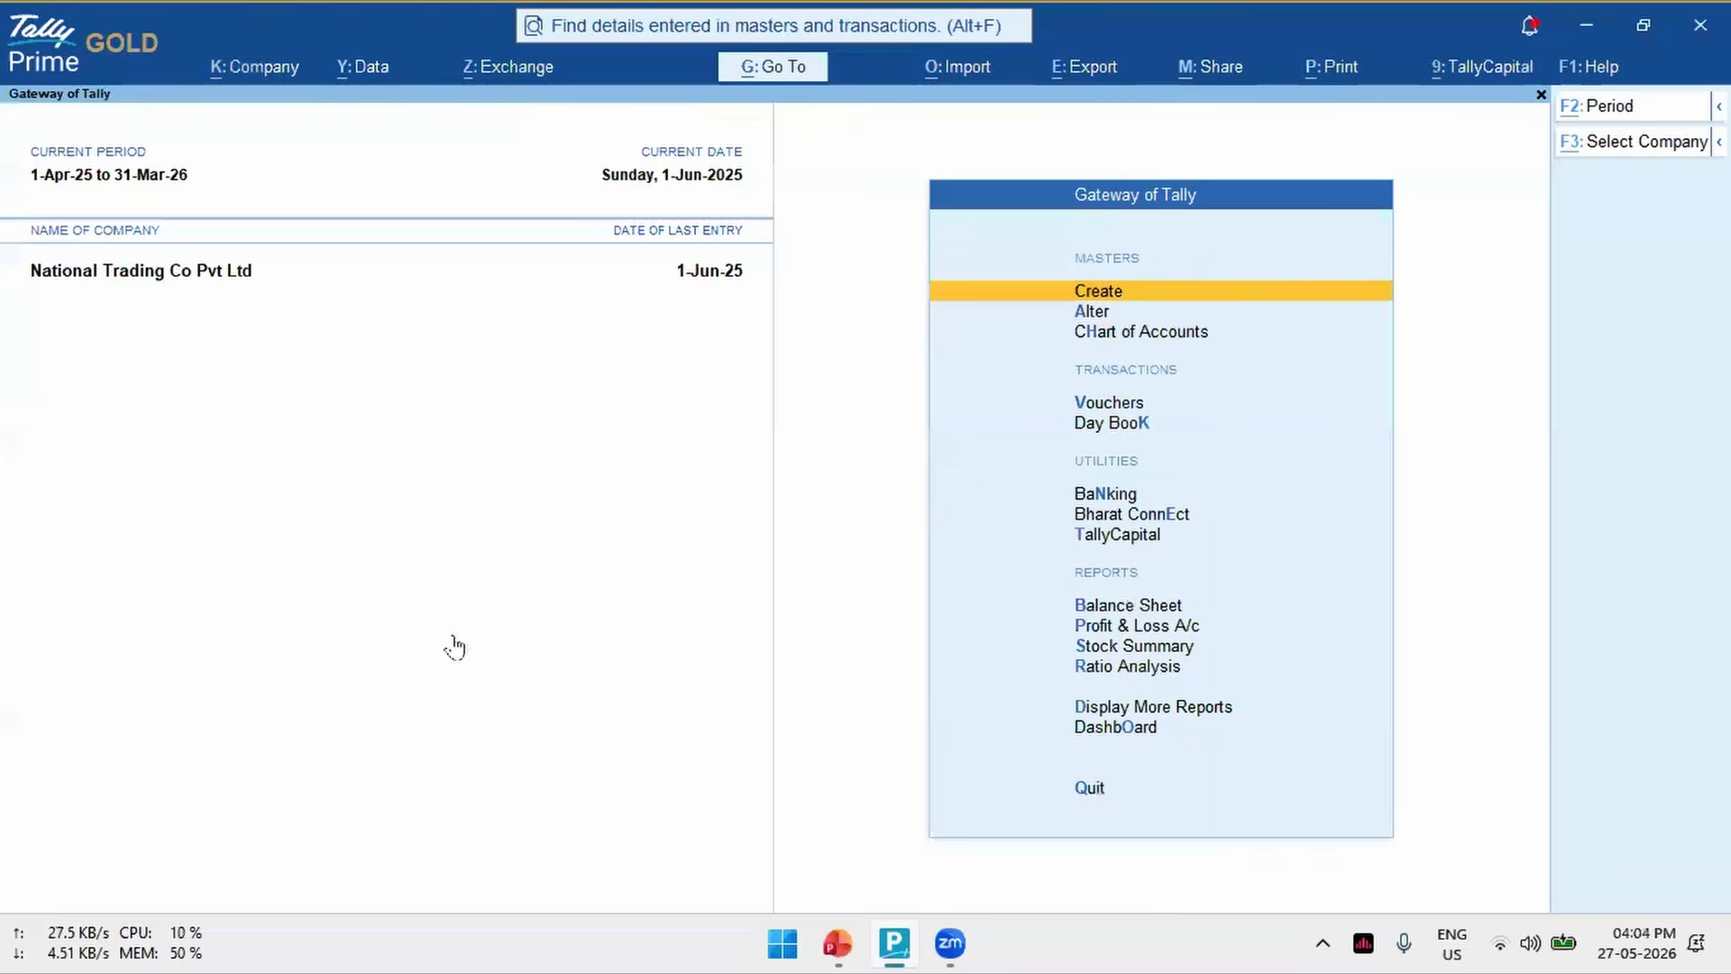
- Open the Invoice Management System report and list the supplier-filed invoices that require action
key(alt+g)
text(Ims)
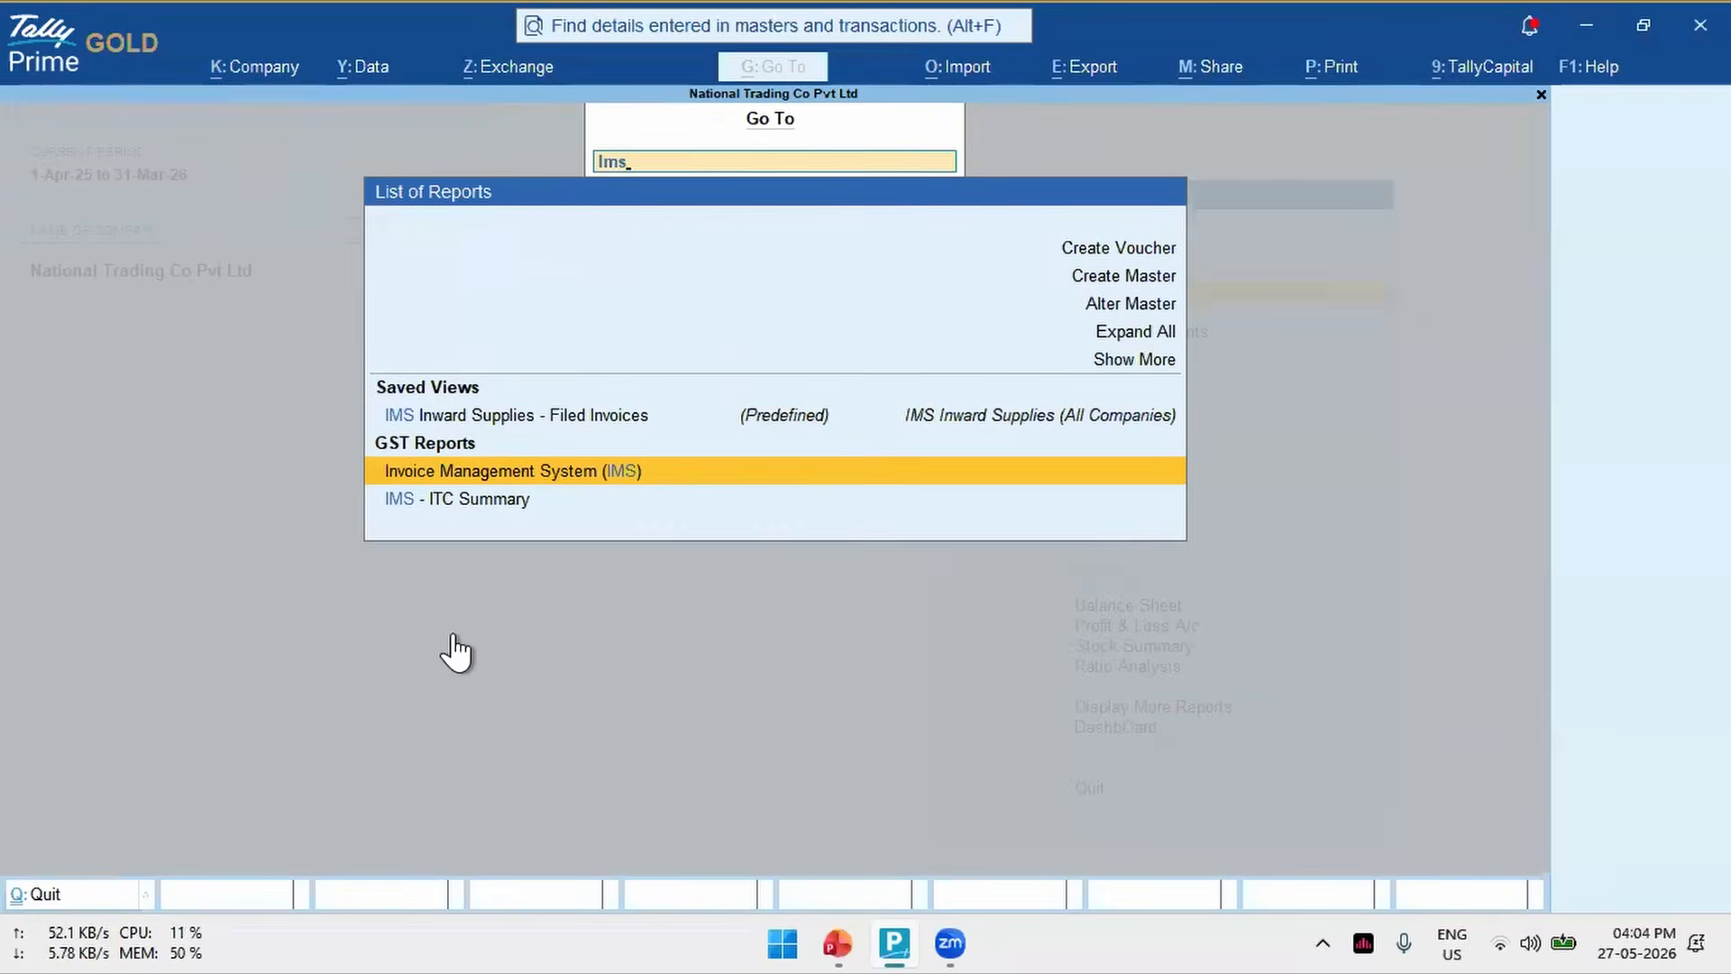
key(Return)
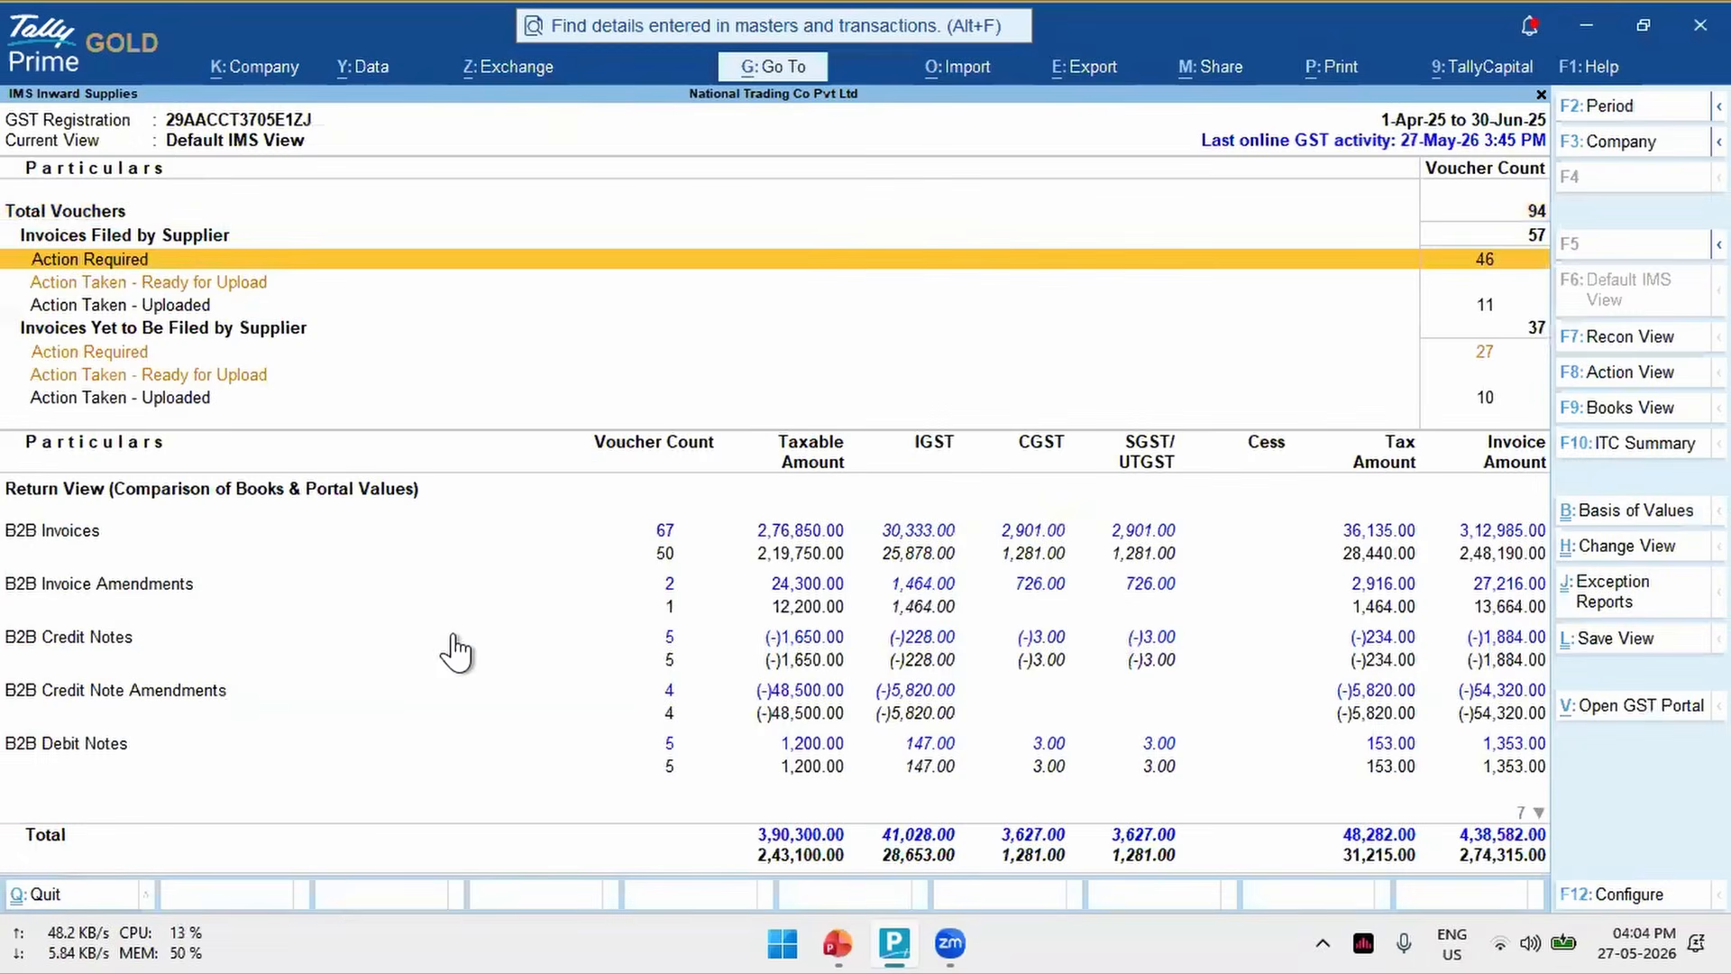
key(Return)
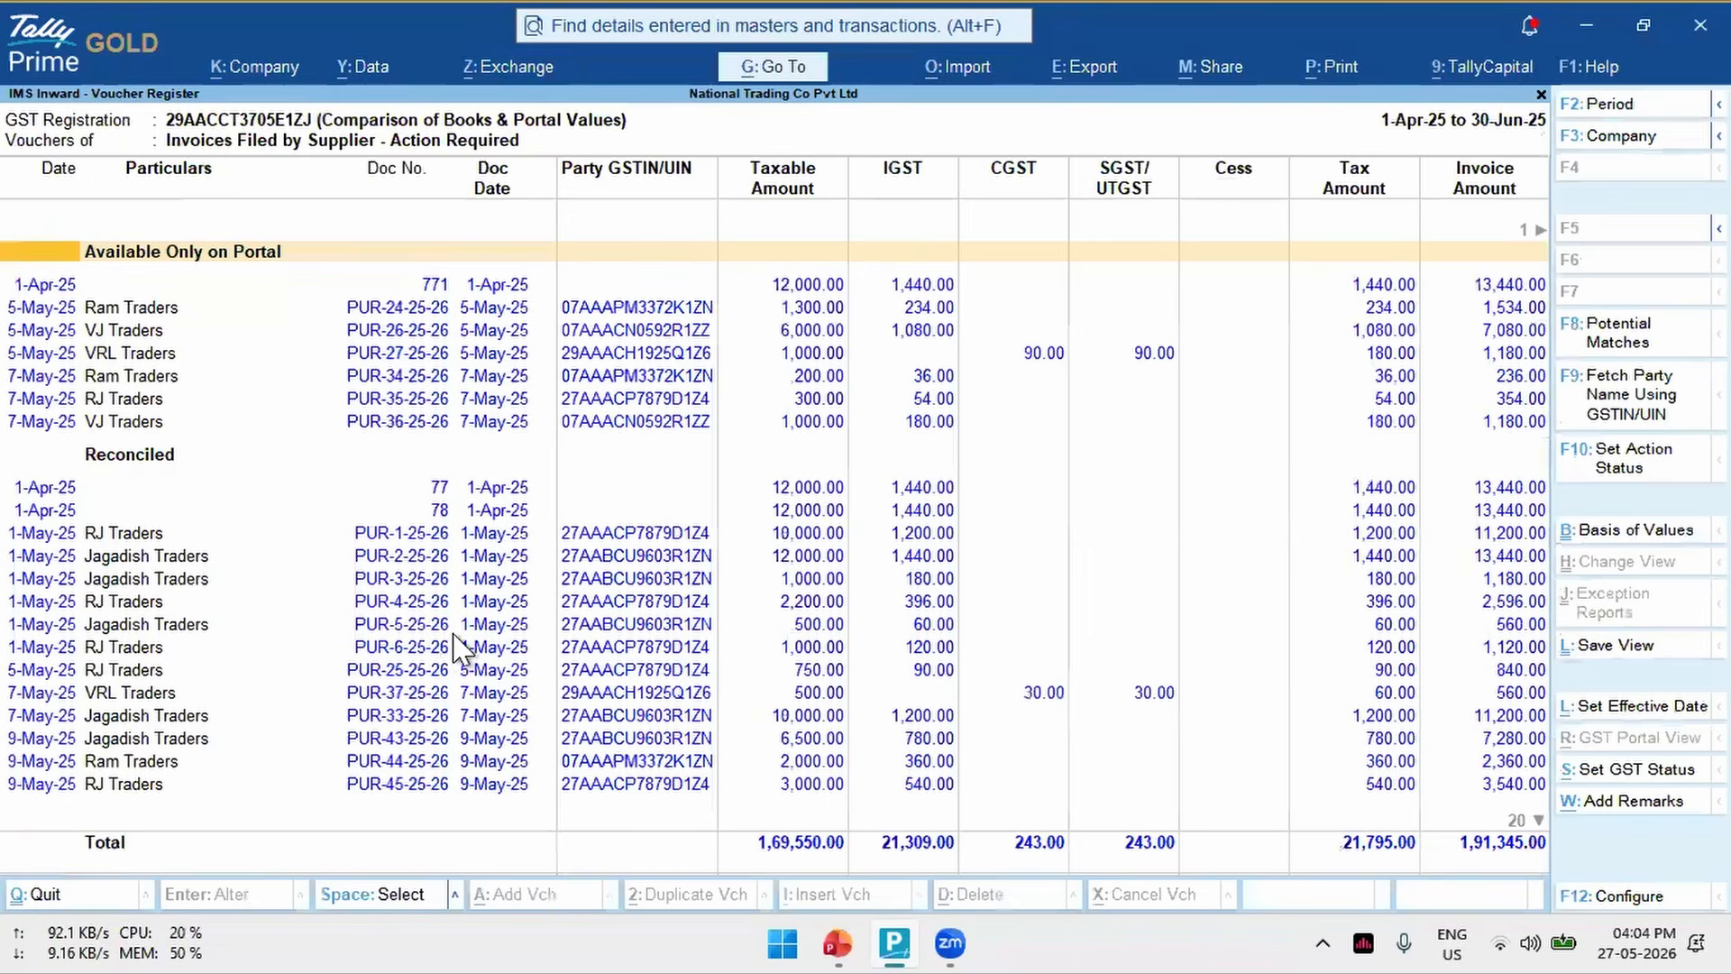
- Configure the IMS inward voucher register to show the section of each voucher
key(Down)
key(F12)
key(Return)
text(y)
key(Return)
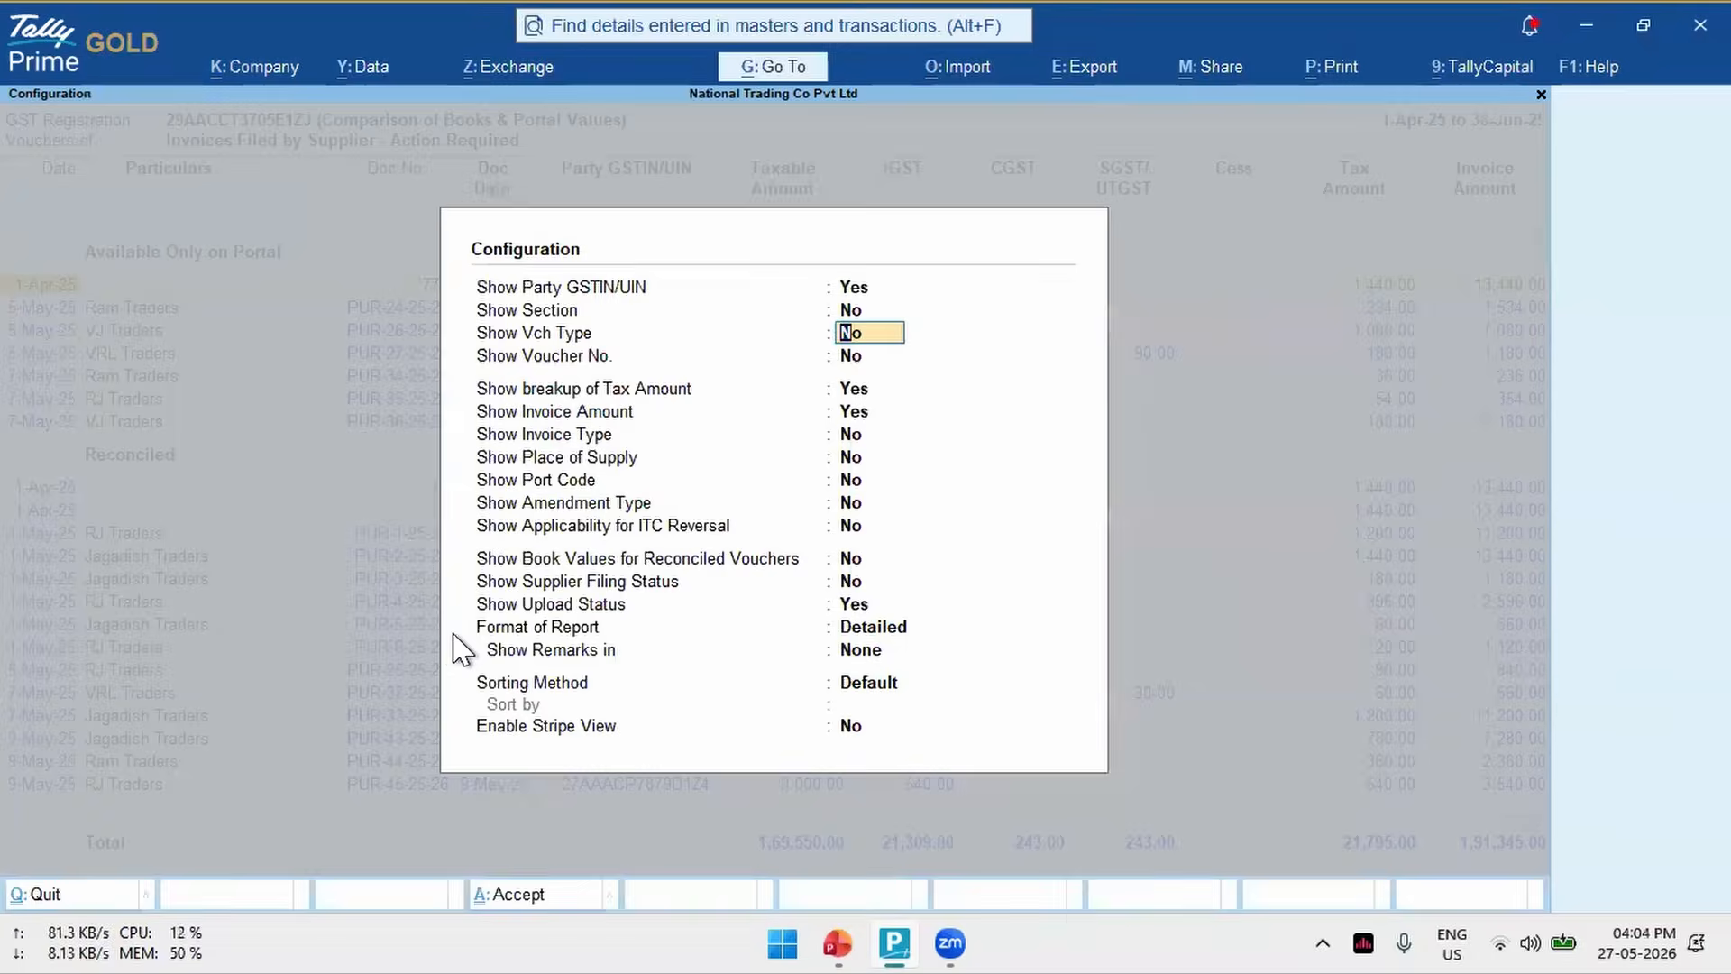
key(ctrl+a)
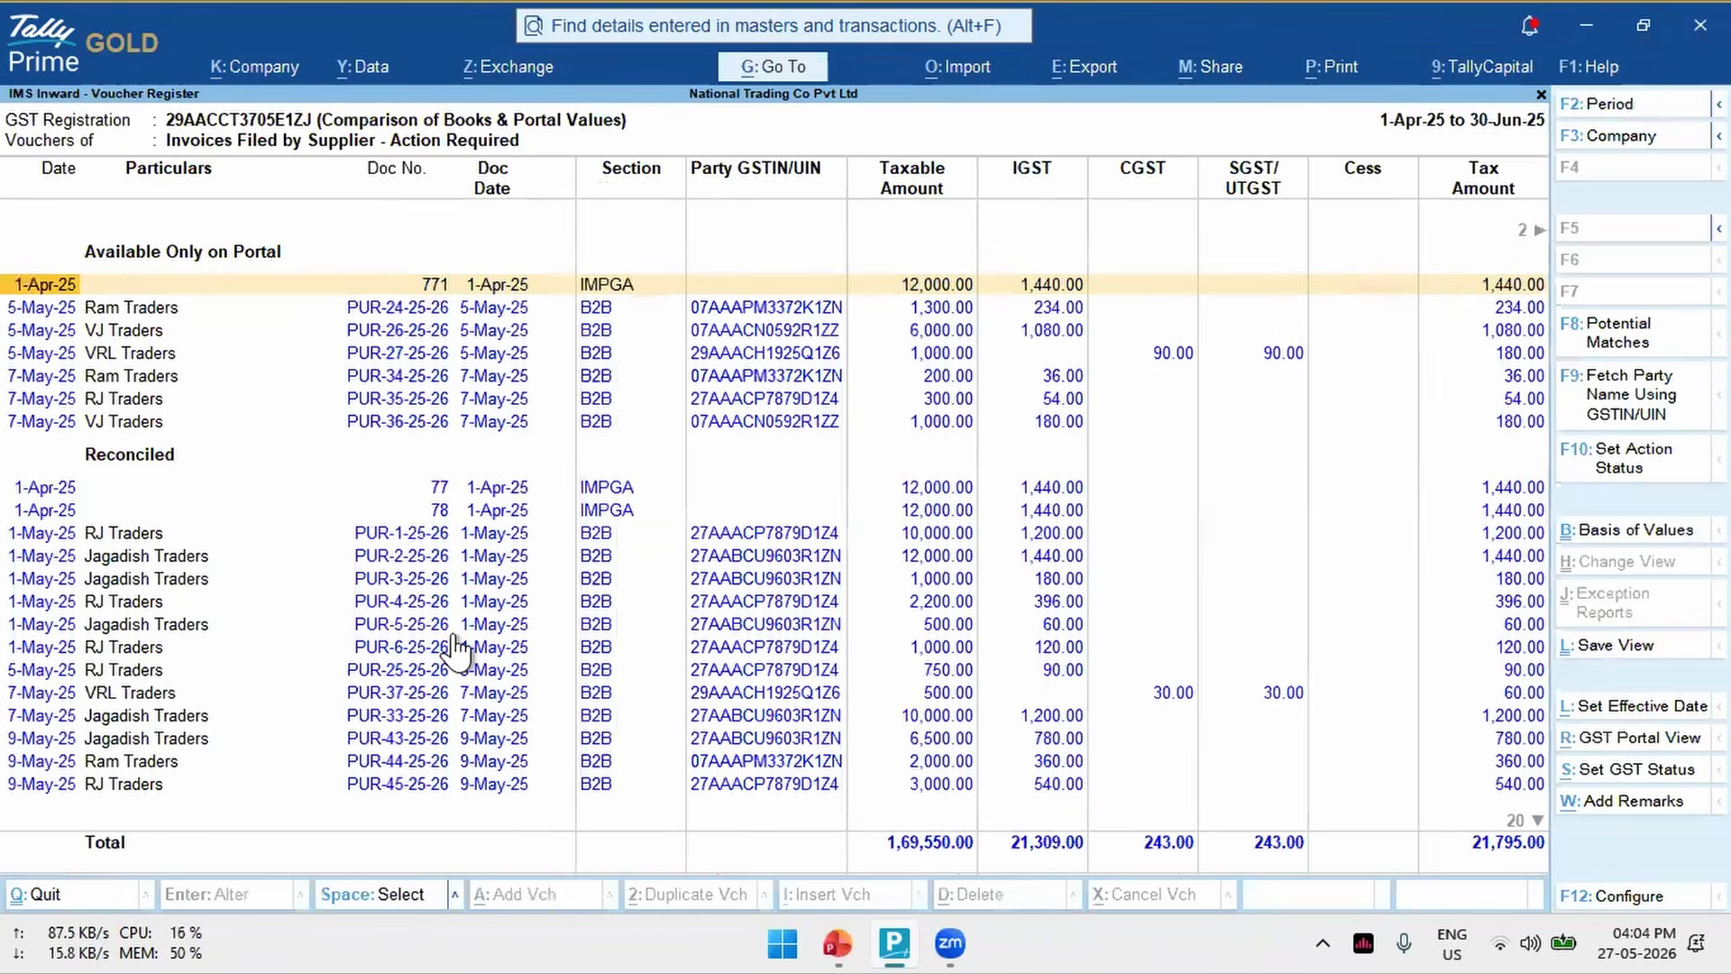
- Examine the IMPGA entries with document numbers 771, 77 and 78, and return to the IMS Inward Supplies report
key(Right)
key(Right)
key(Right)
key(Right)
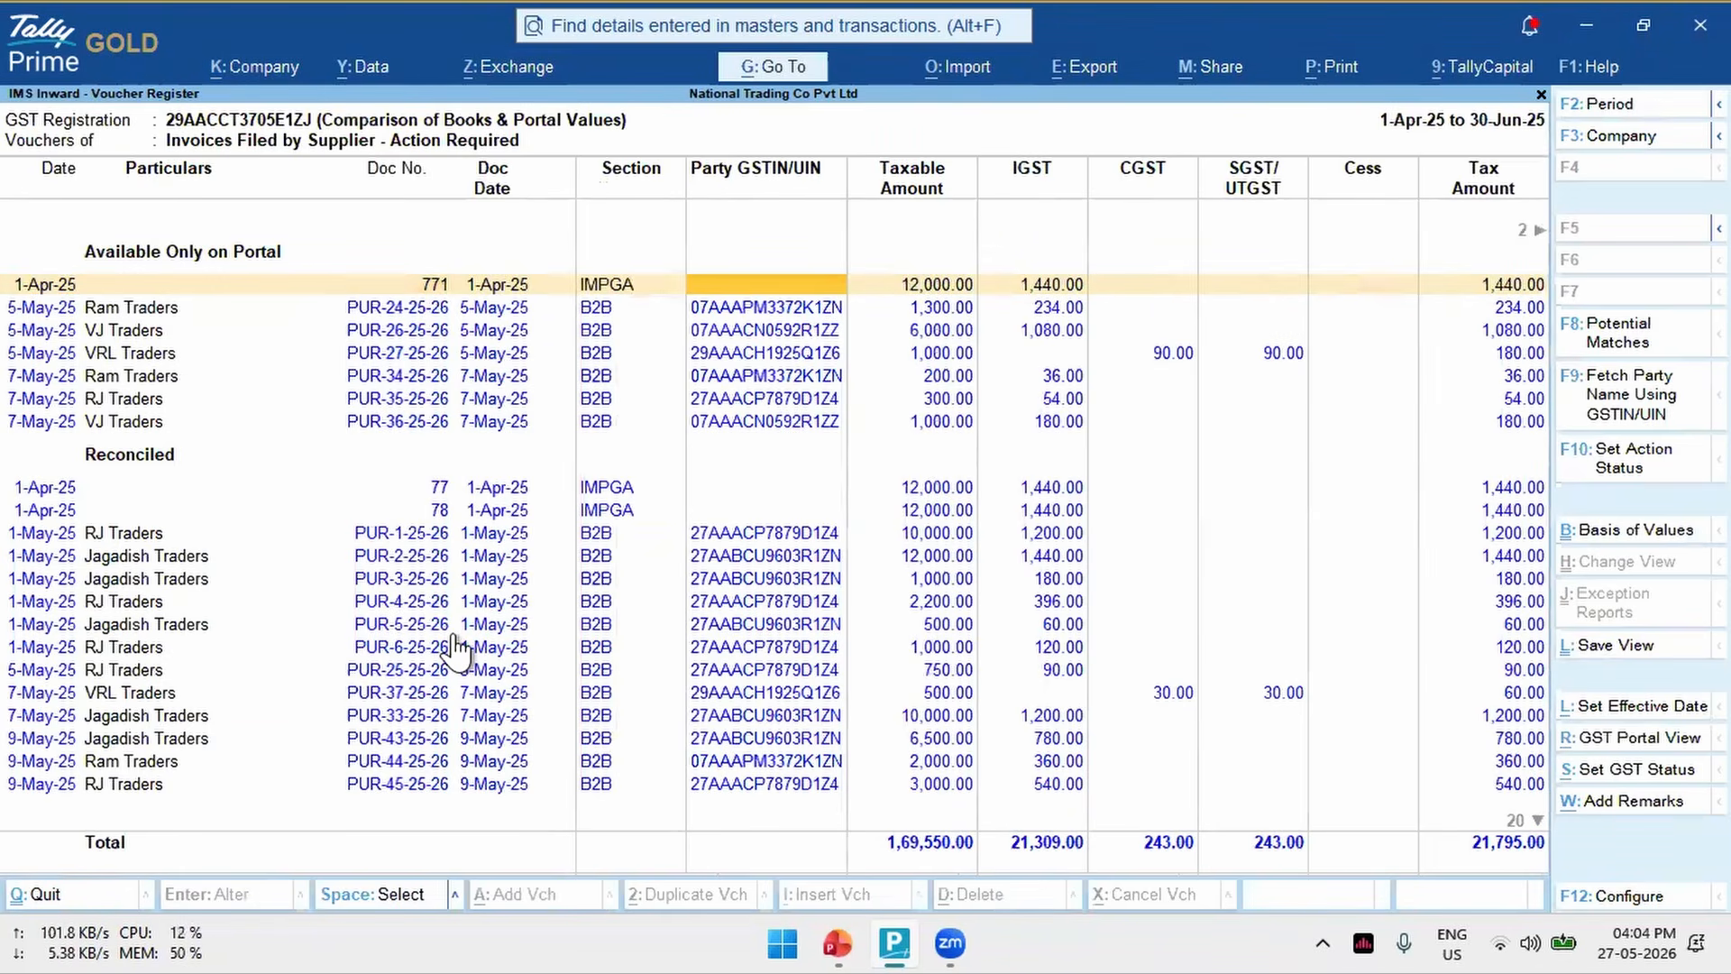
key(Left)
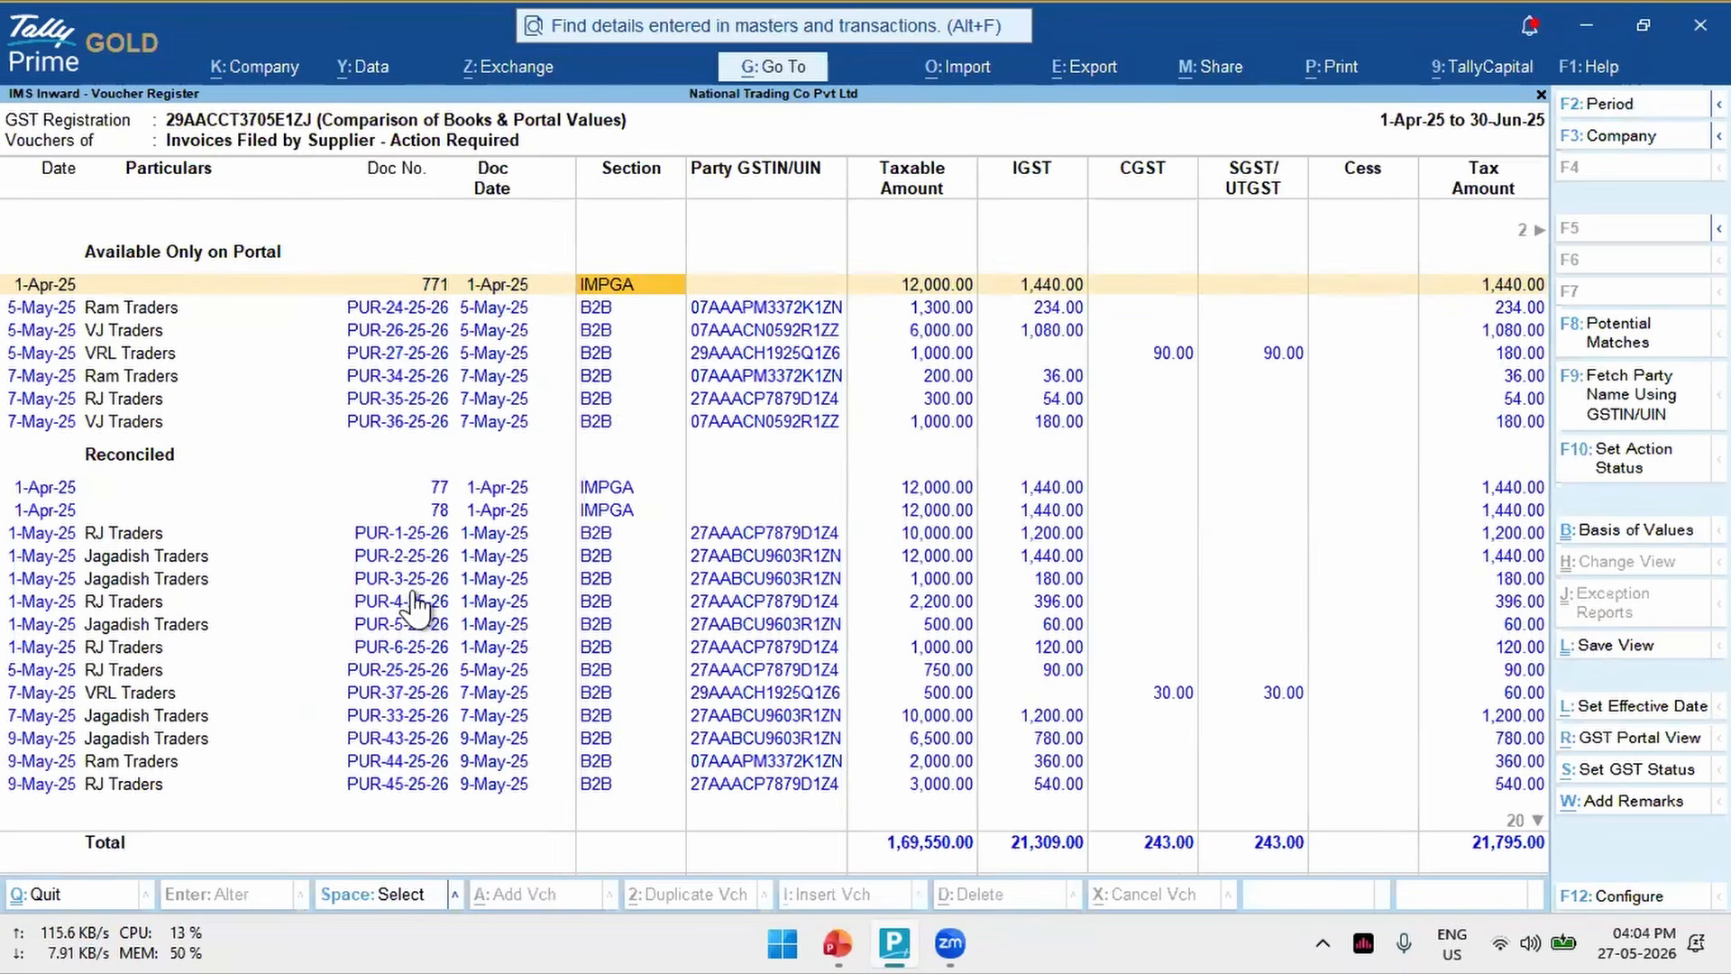
click(57, 490)
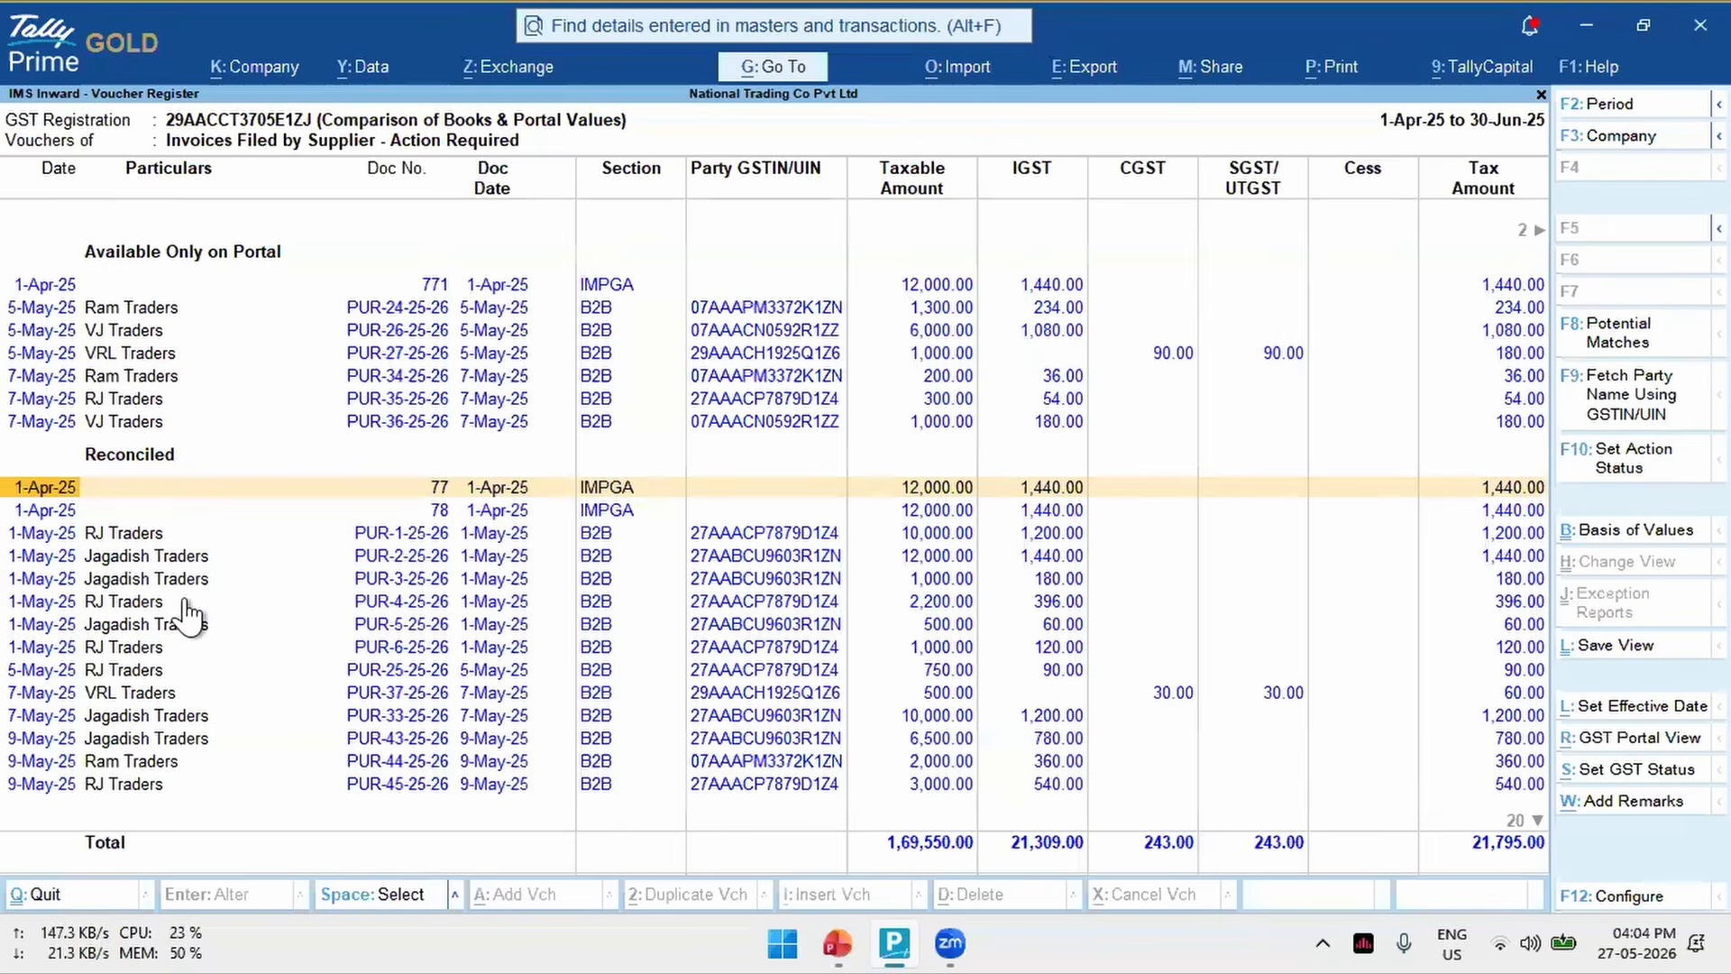
key(Right)
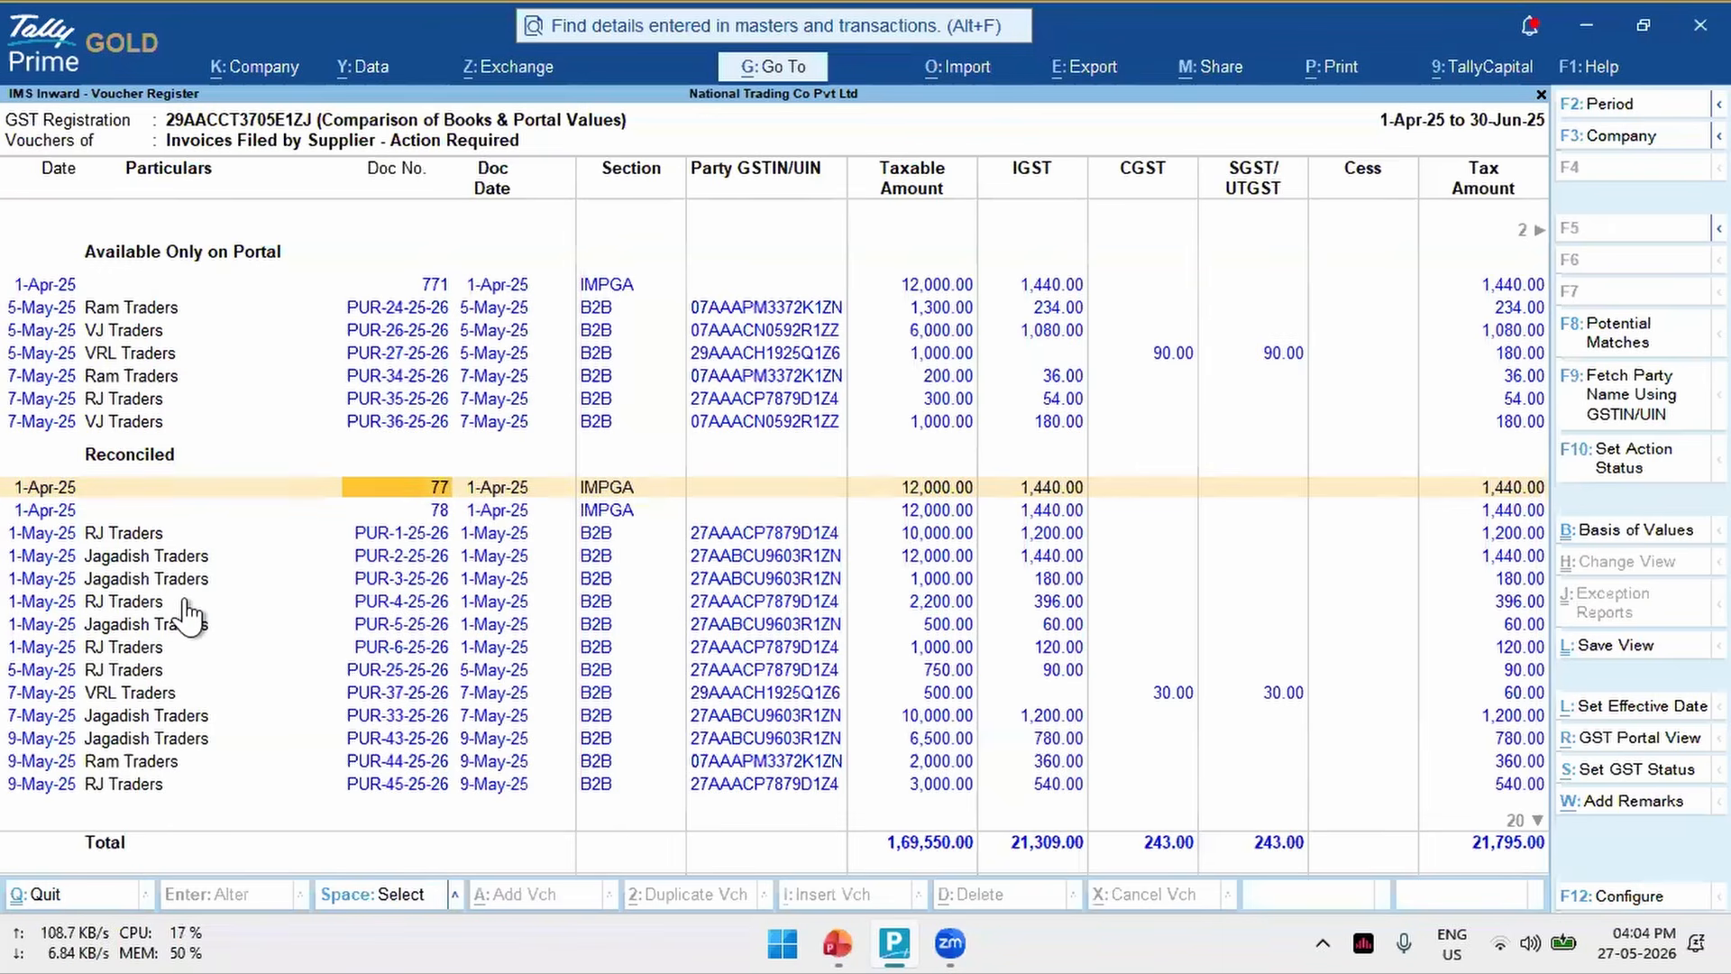
key(Down)
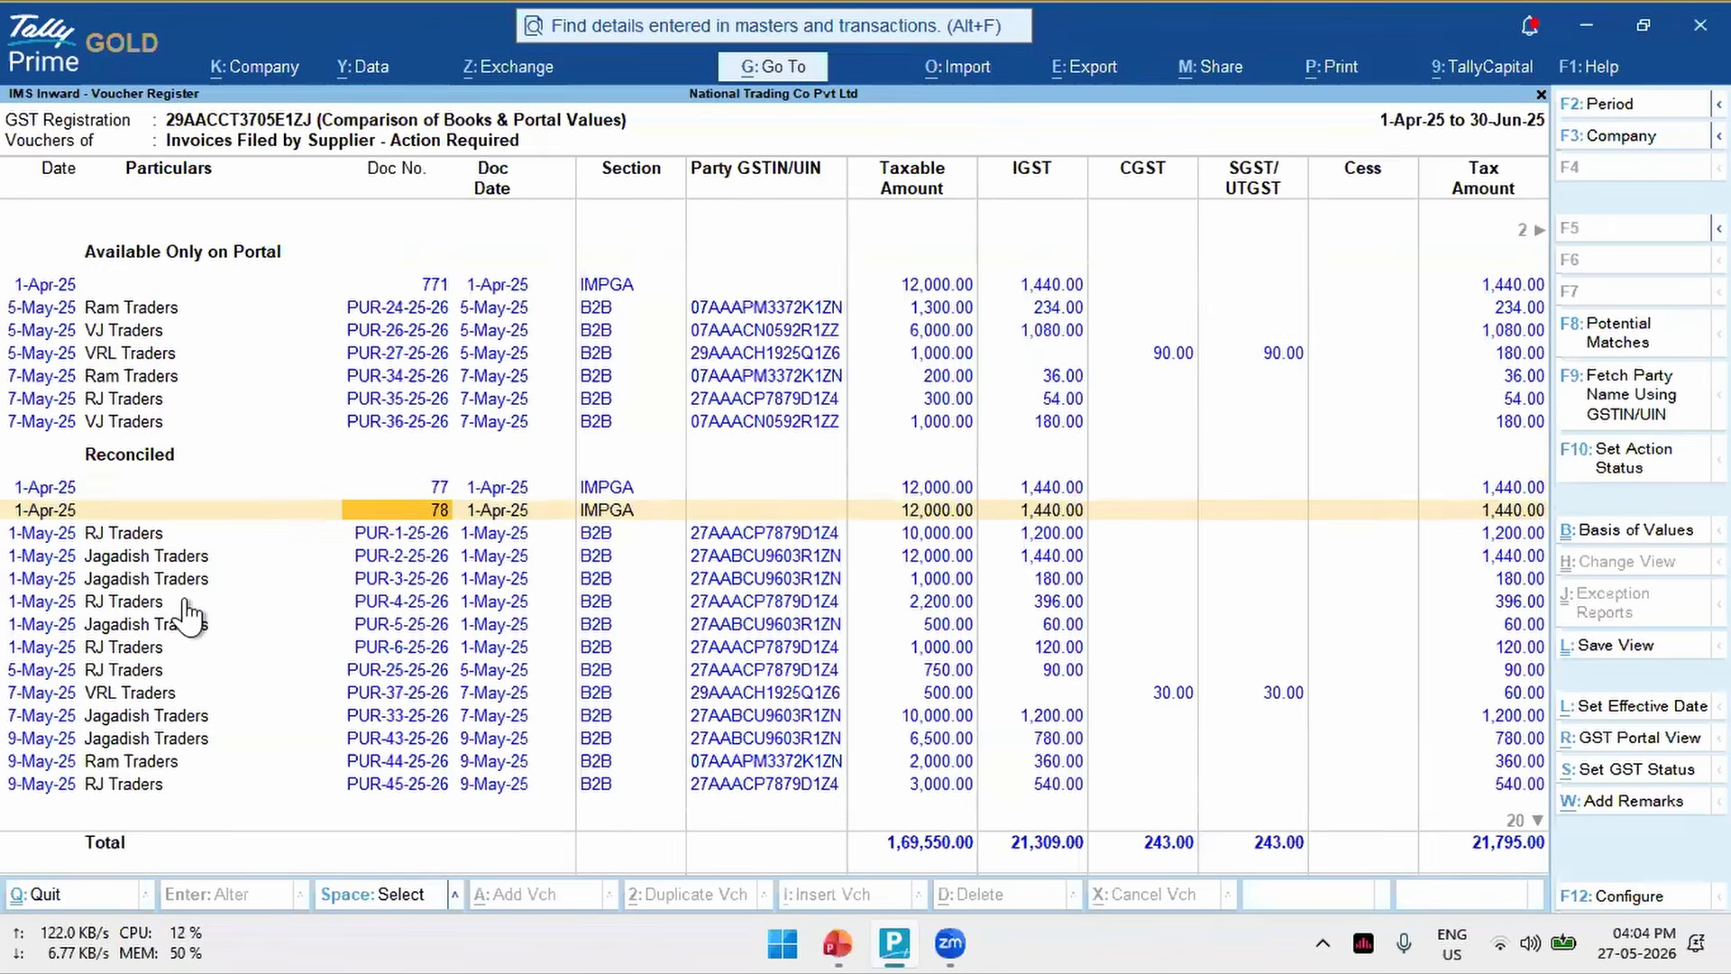
key(Up)
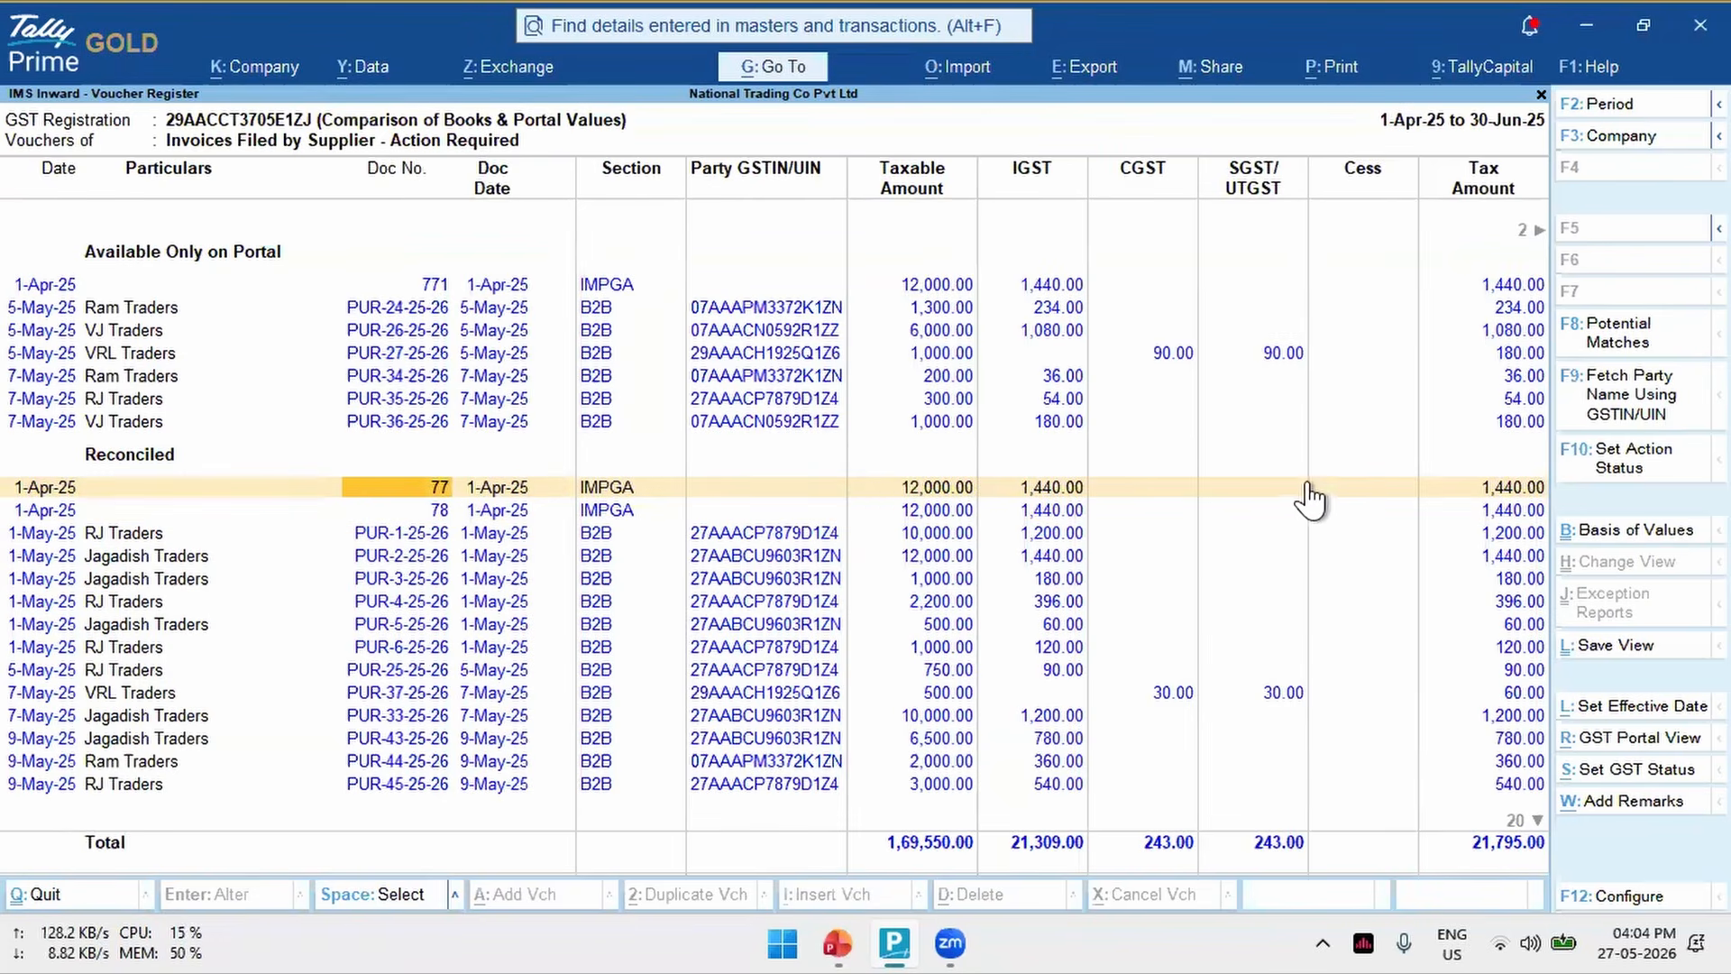
key(Escape)
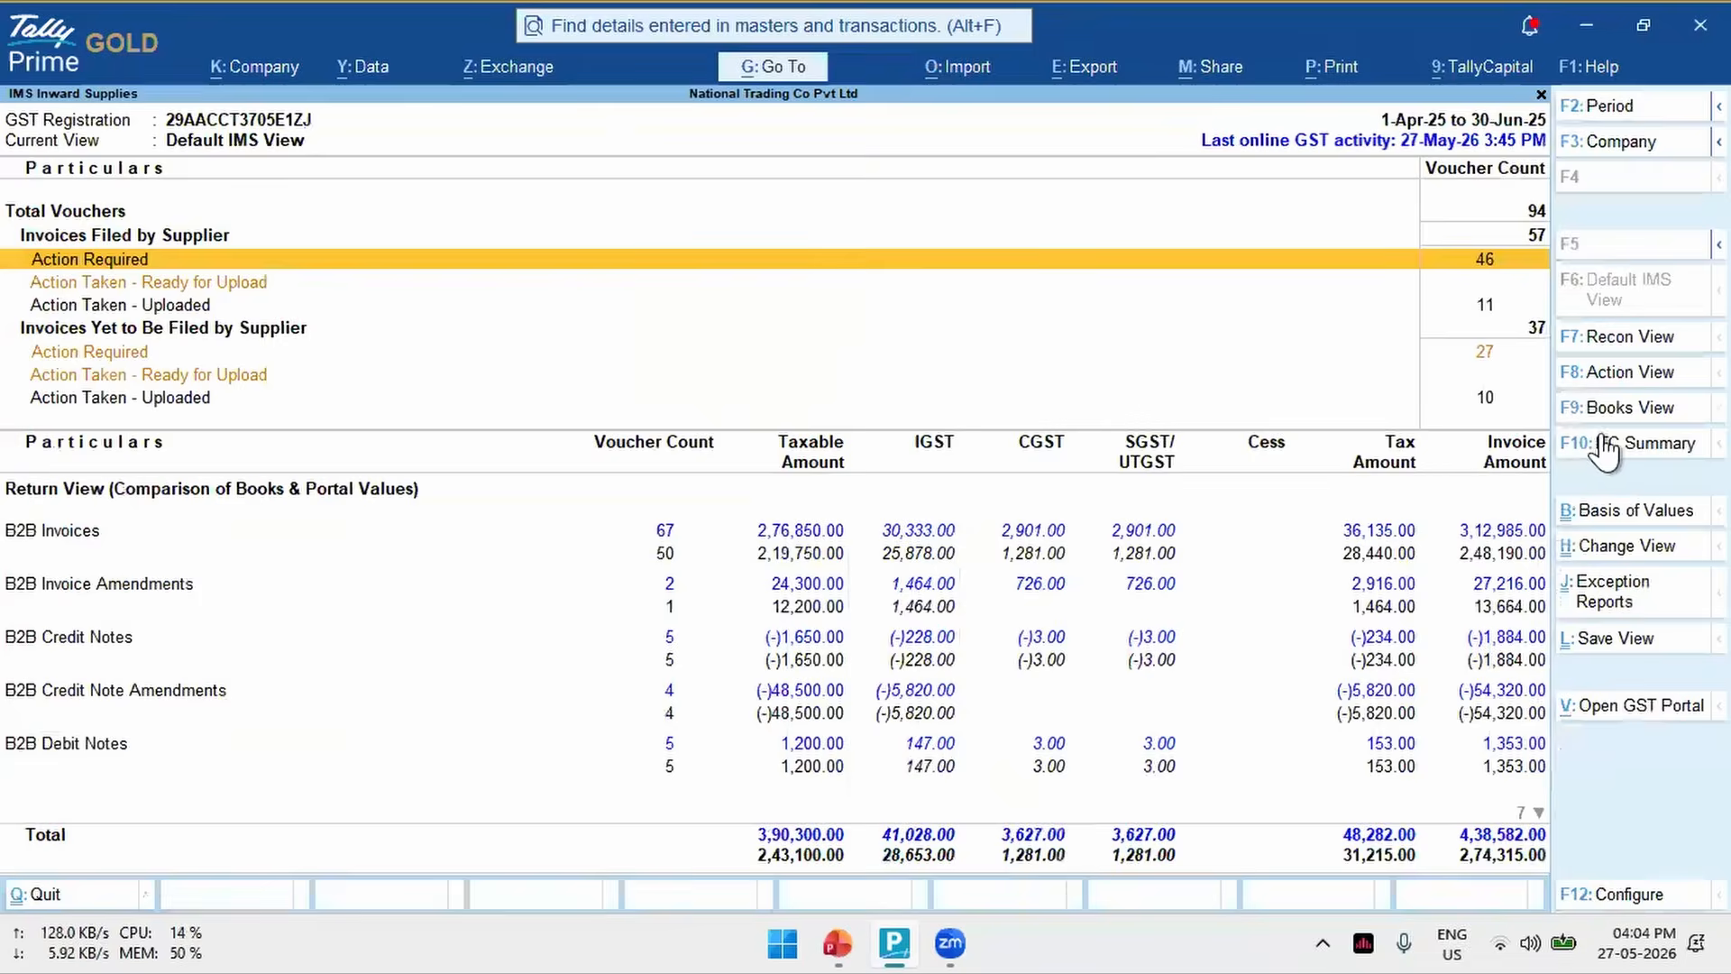
- Open the IMS ITC Summary and review the vouchers under Available ITC
click(1623, 446)
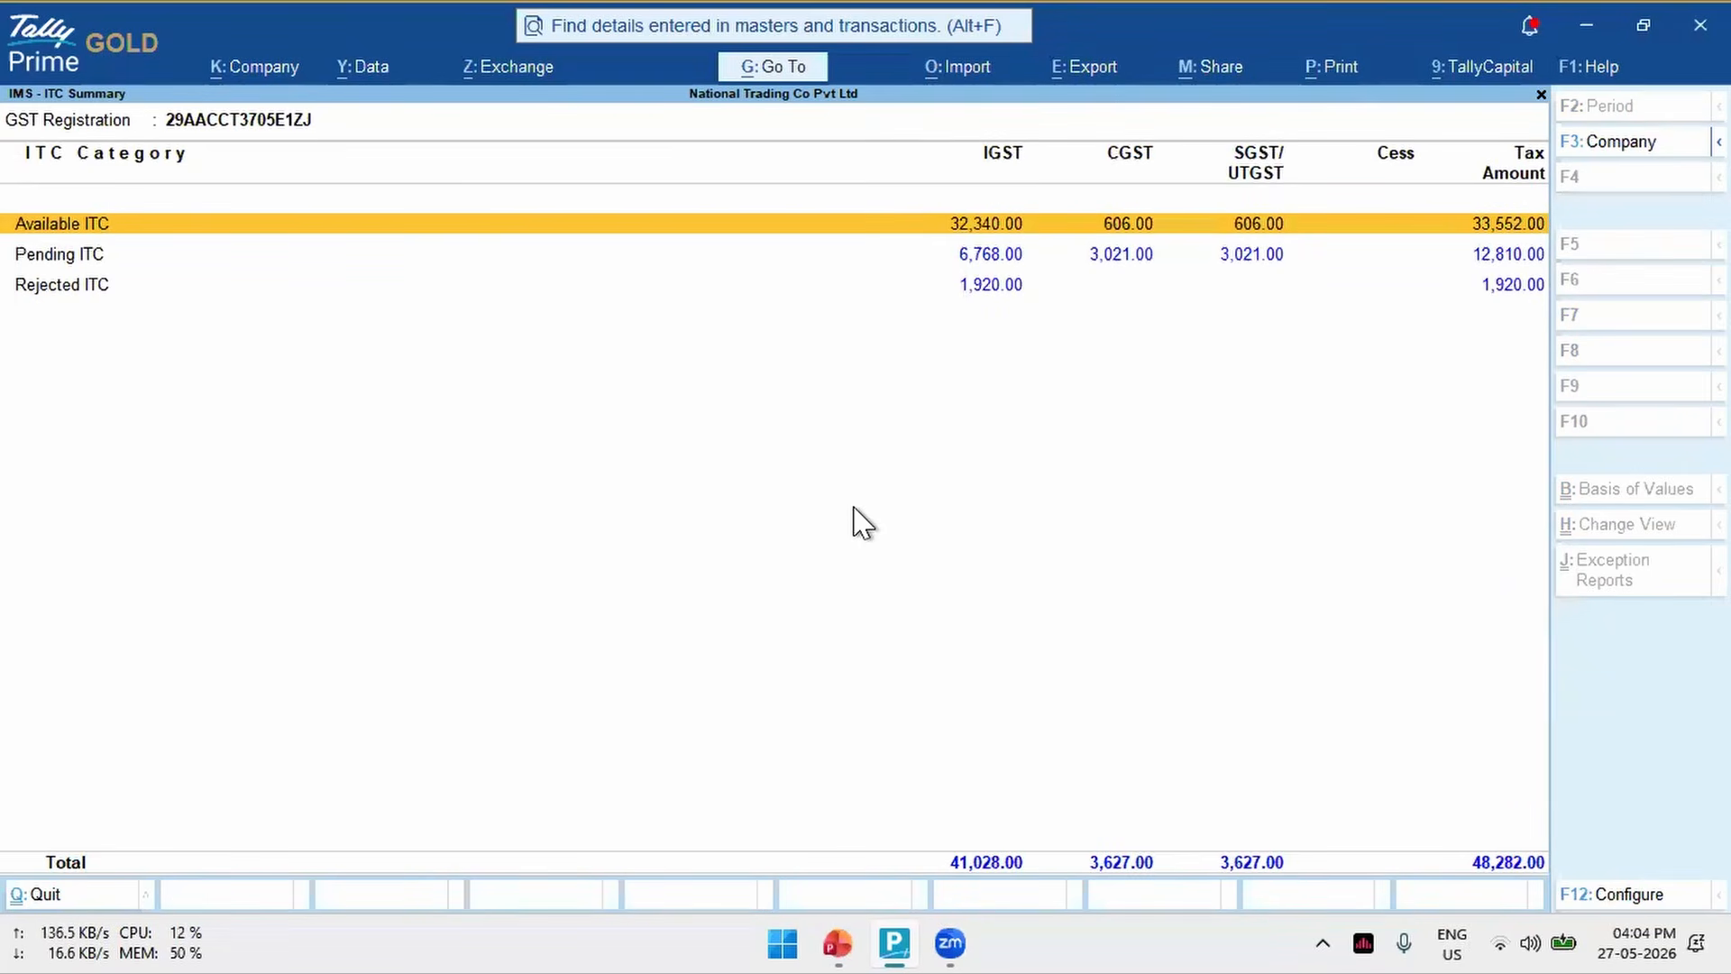
key(Return)
key(Down)
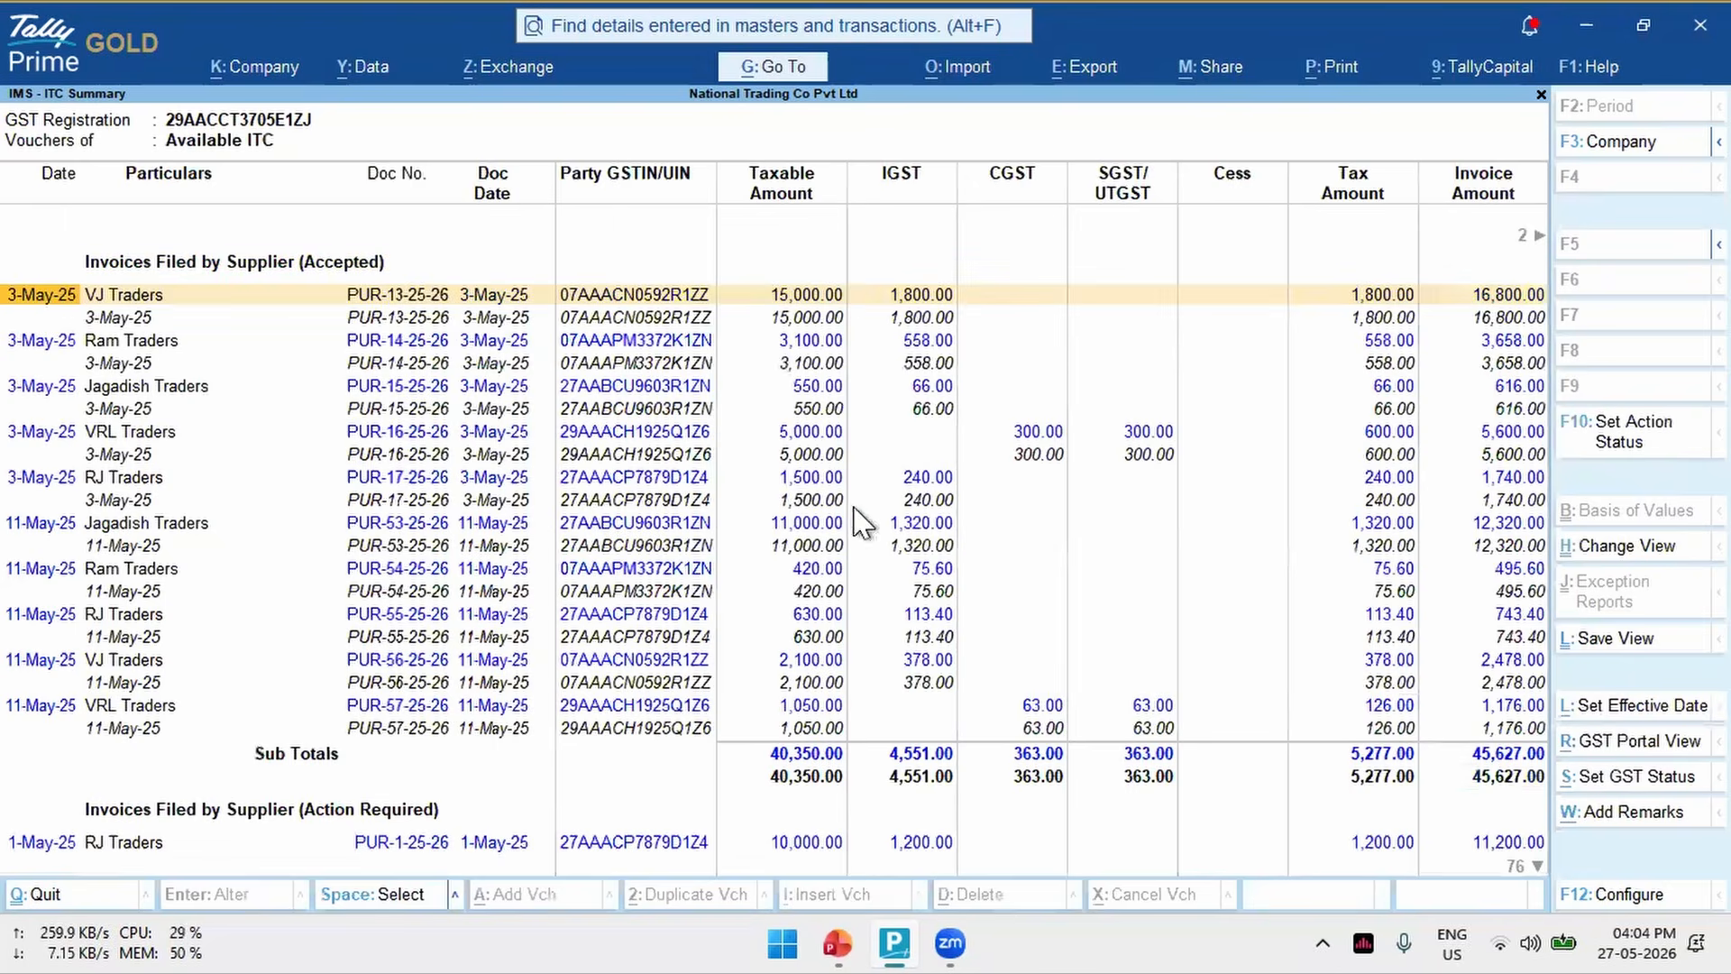
key(Page_Down)
key(Page_Down)
key(Escape)
- Review the vouchers under Pending ITC and Rejected ITC, and return to the Gateway of Tally
key(Down)
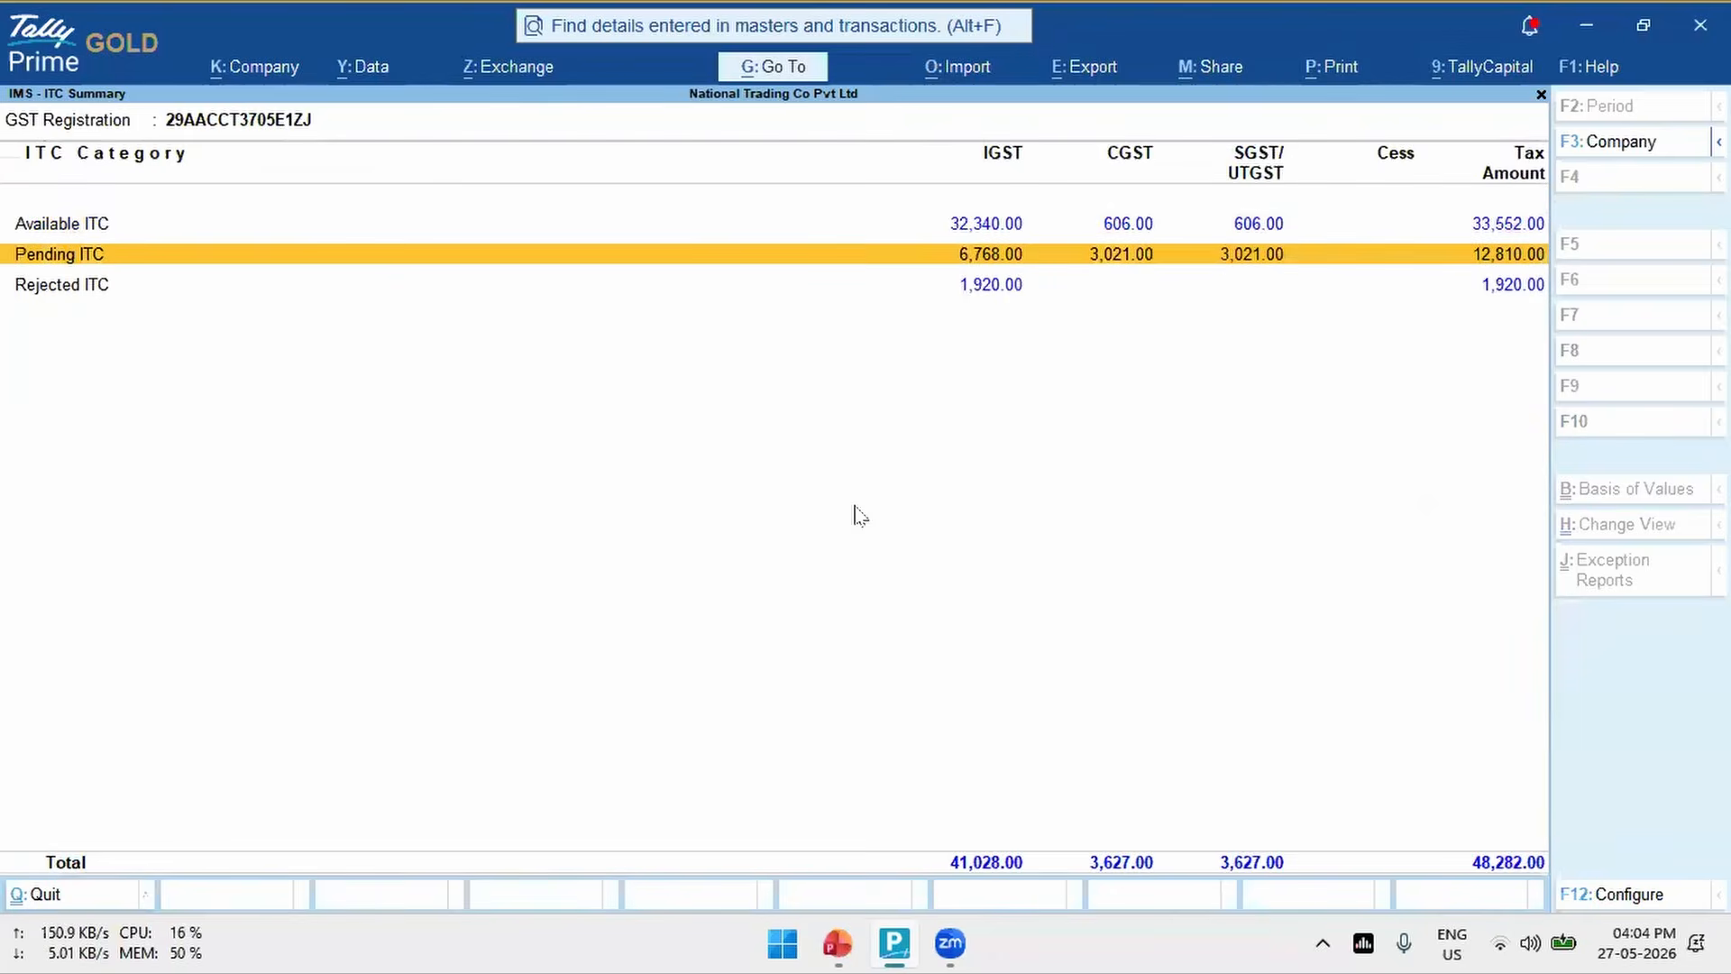
key(Return)
key(Escape)
key(Down)
key(Return)
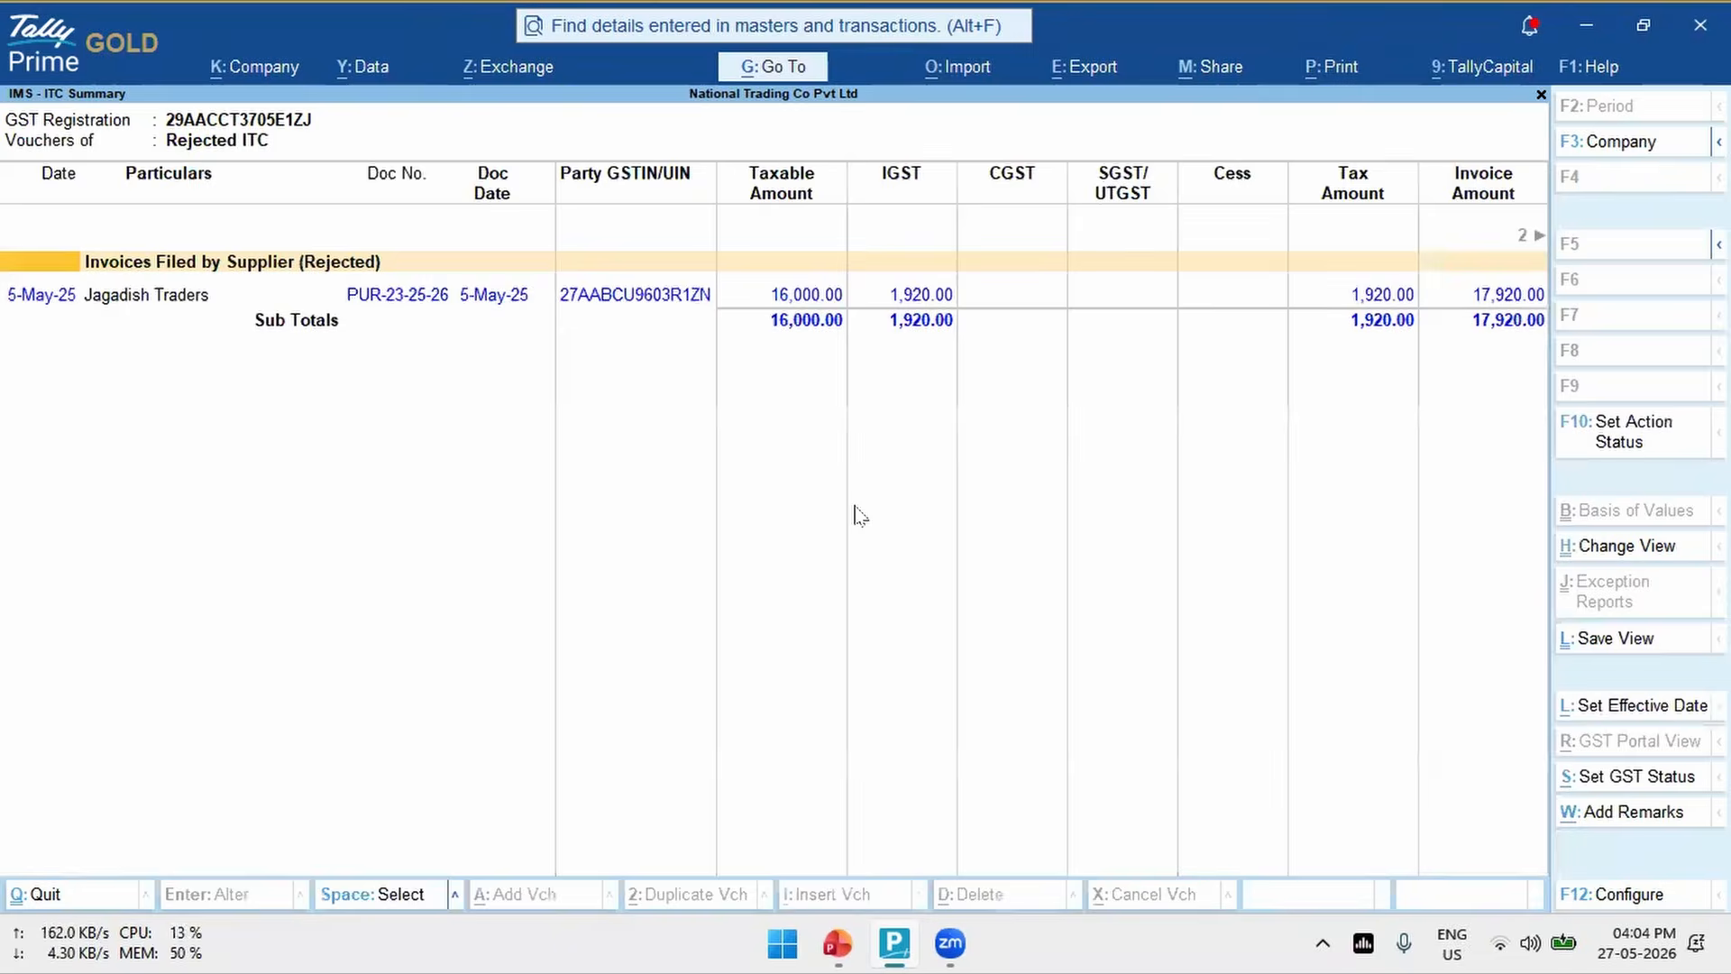
key(Escape)
key(Escape)
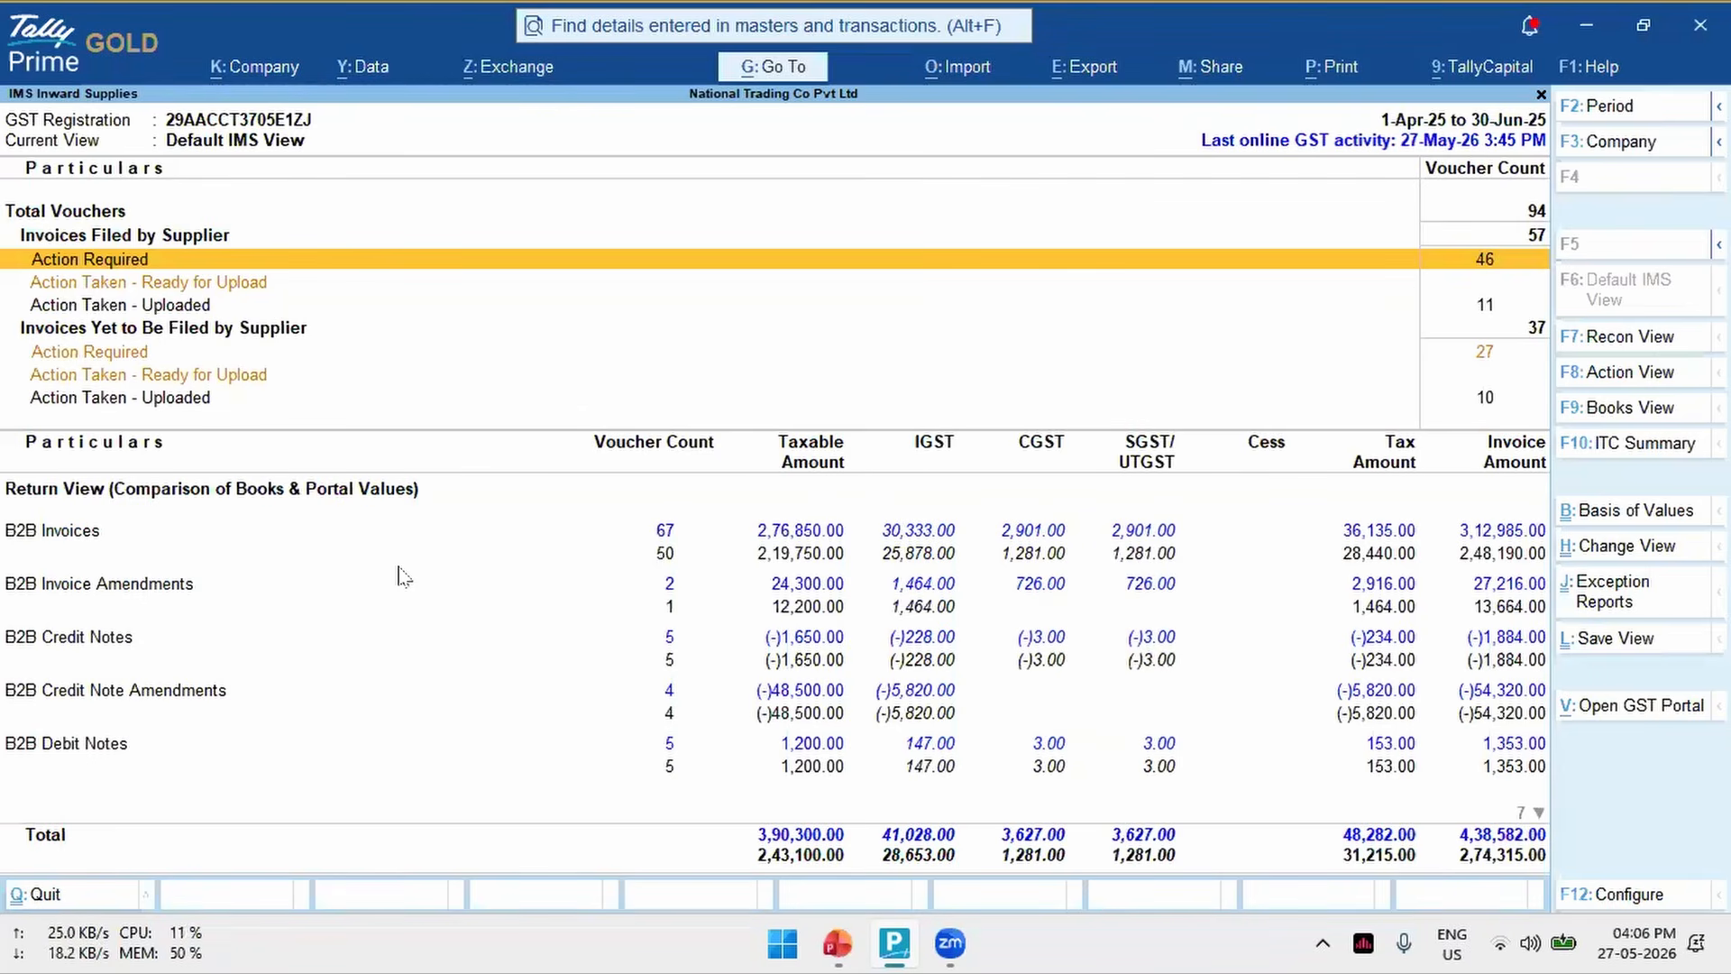
key(Escape)
key(Escape)
key(Escape)
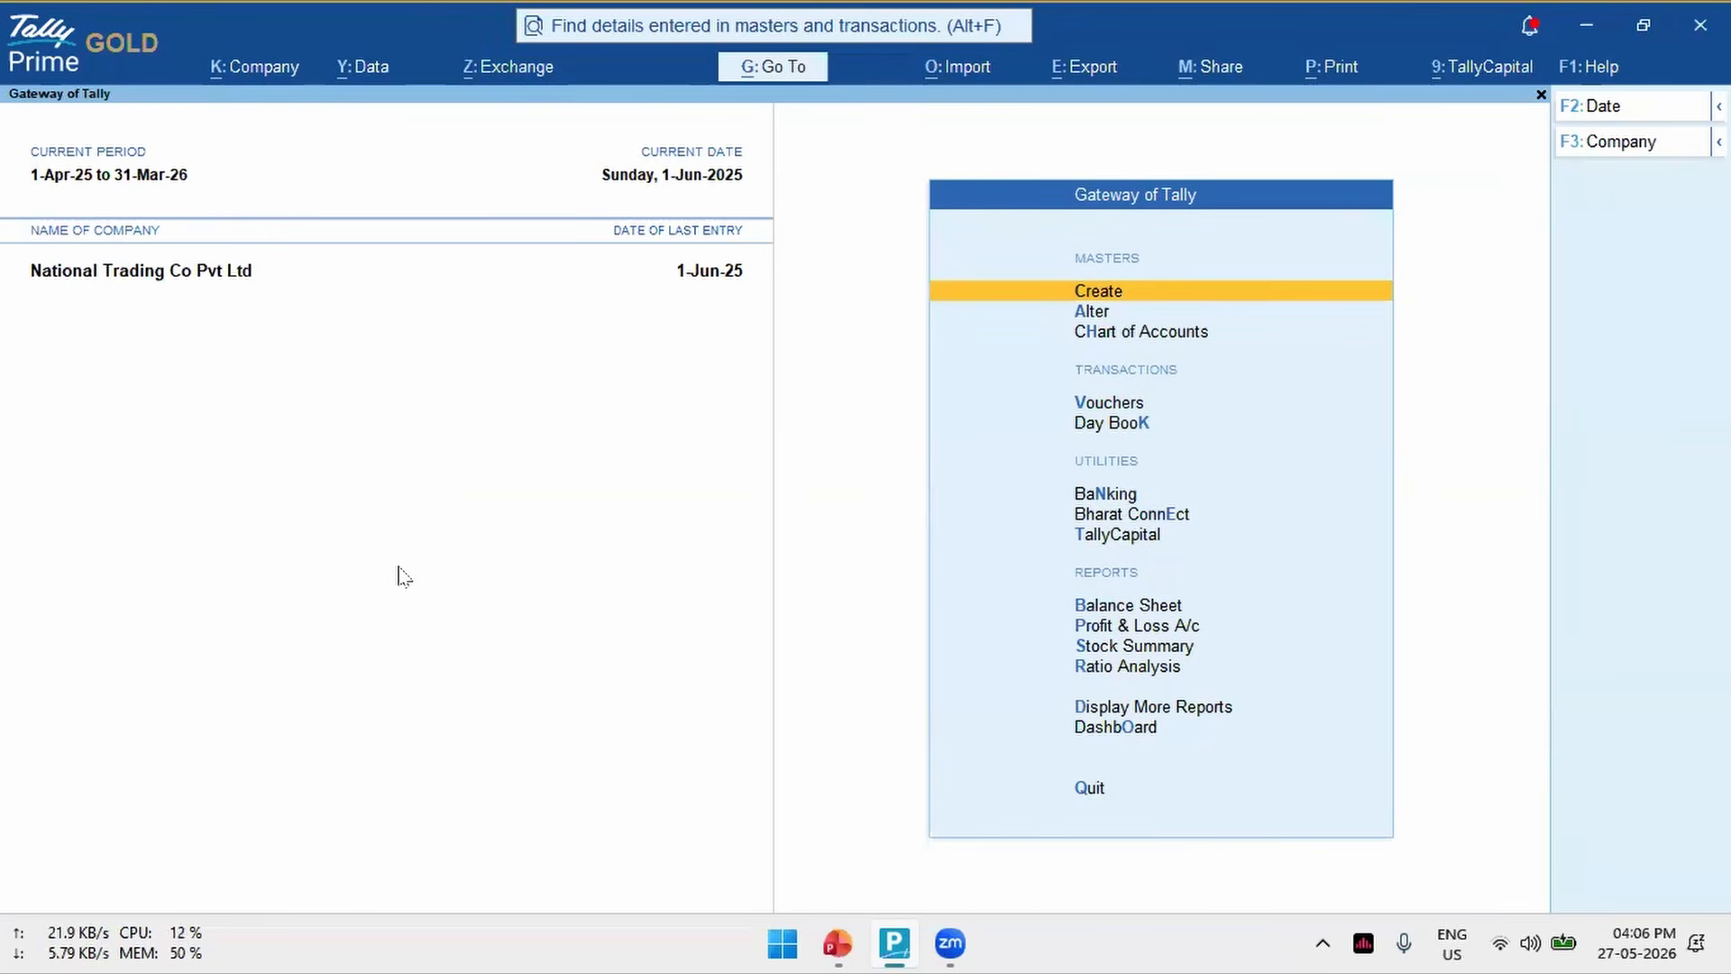
- Open the configuration for downloading GST returns, look at the return type setting, and back out without downloading
key(alt+z)
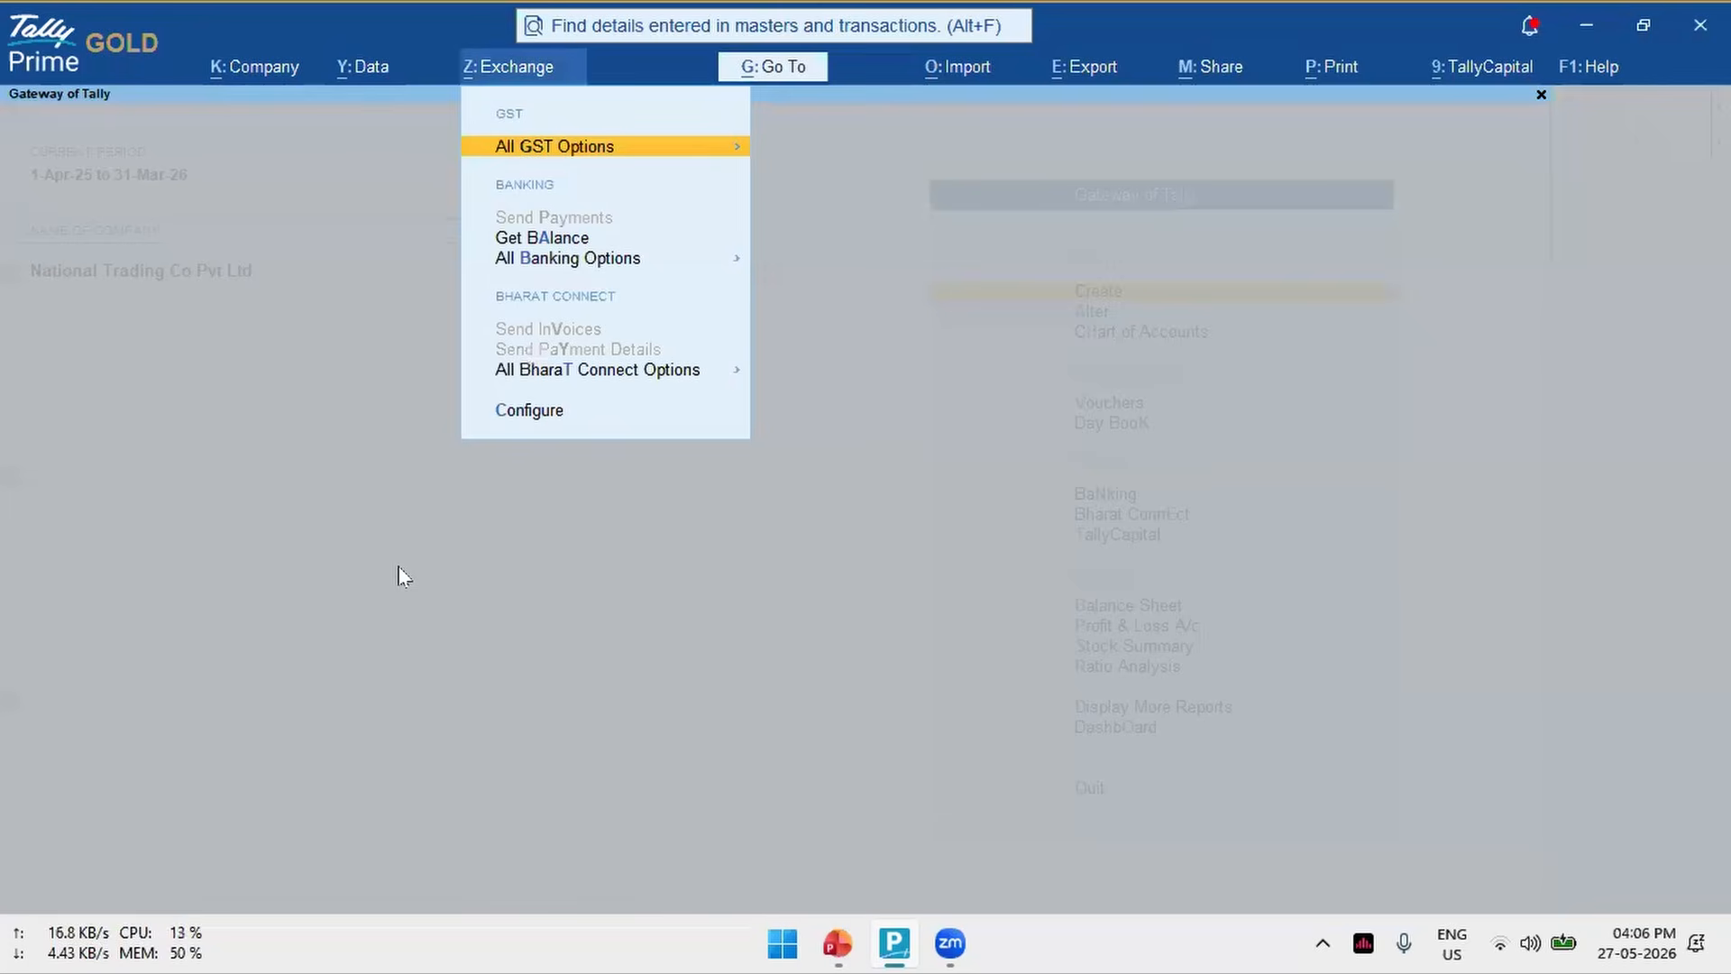
key(Return)
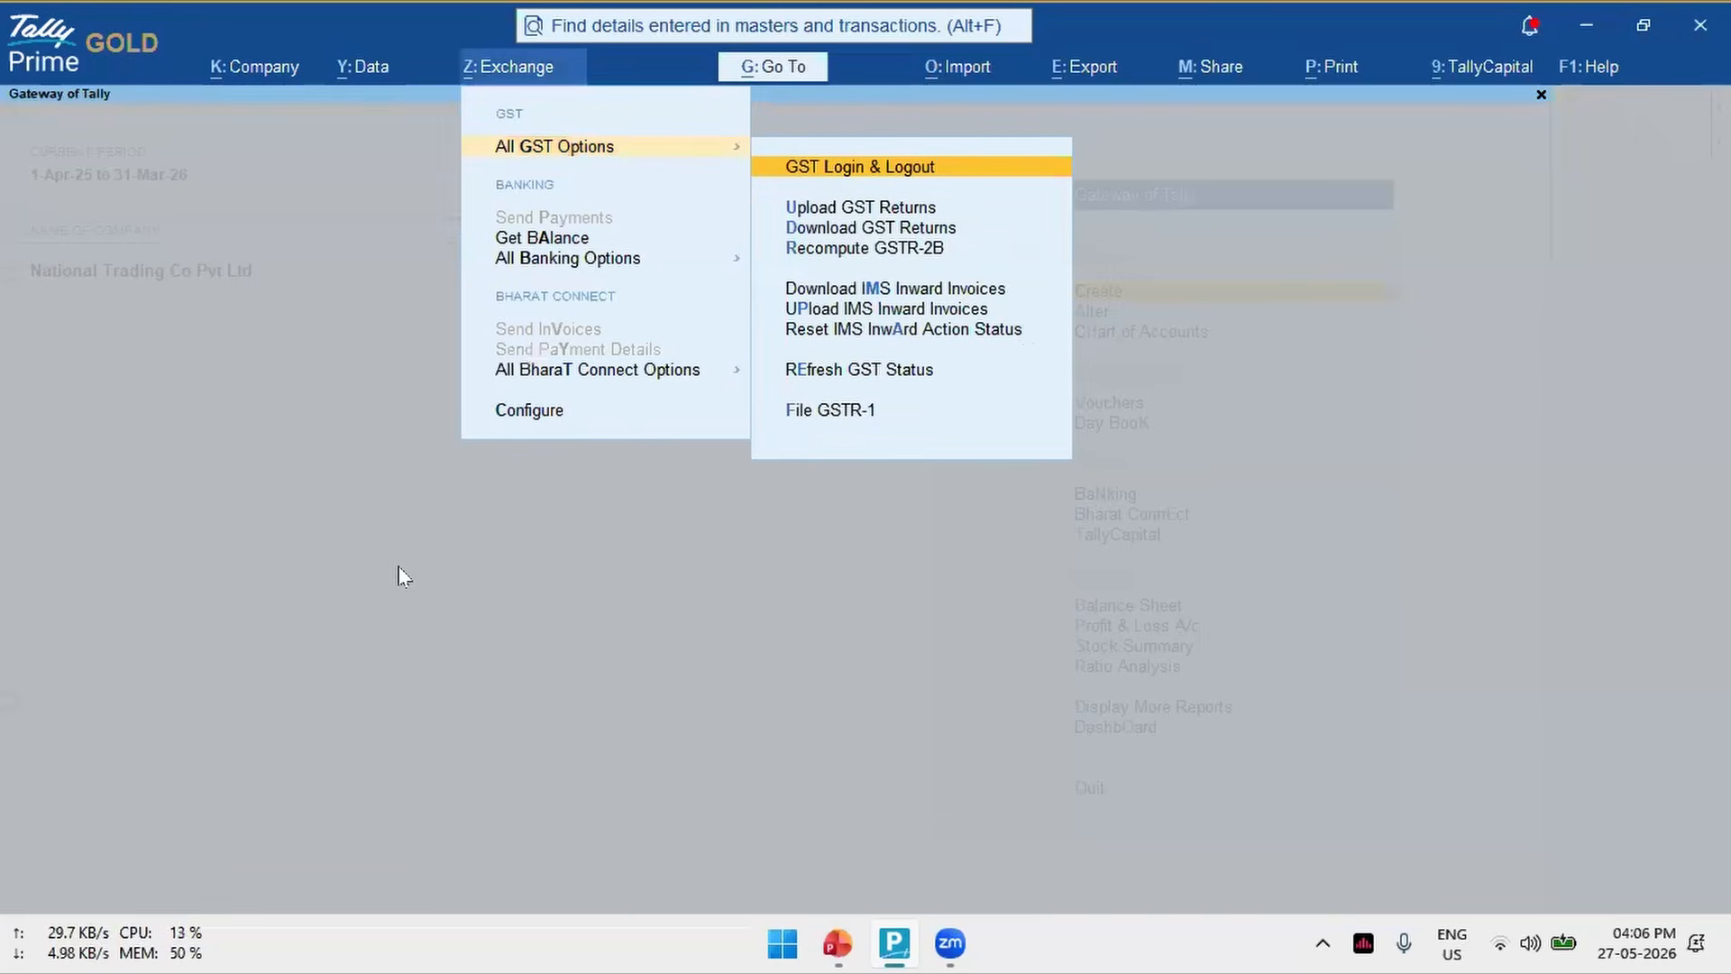
key(Down)
key(Down)
key(Return)
key(Left)
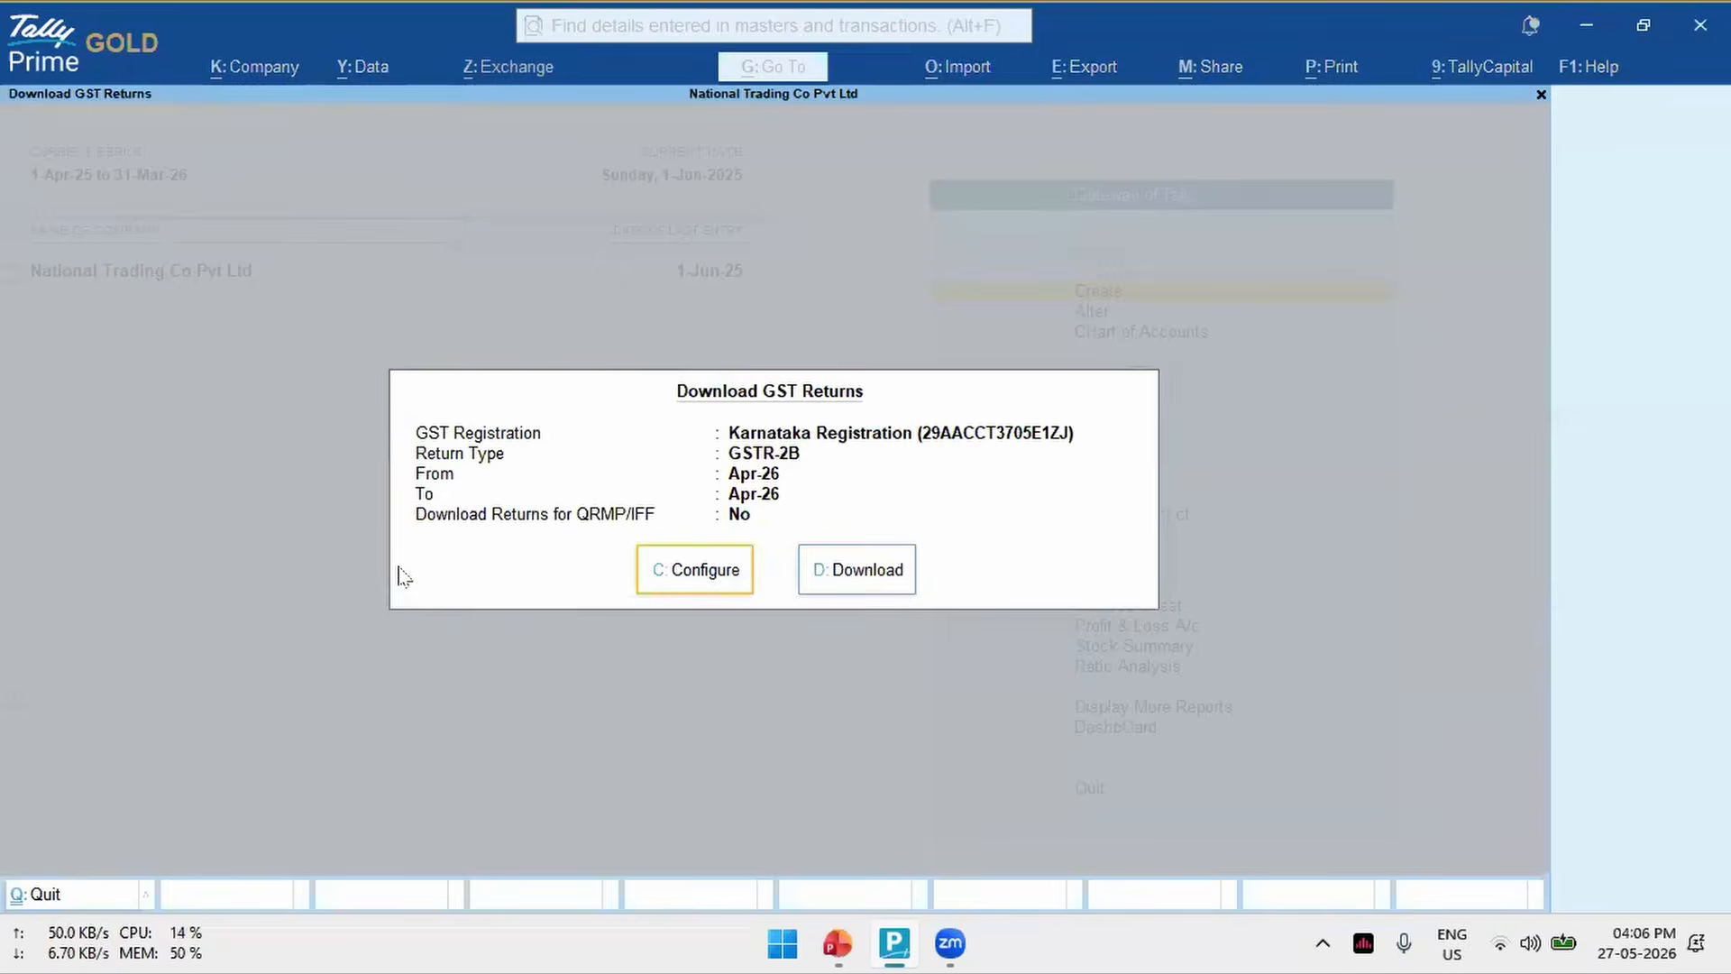
key(Return)
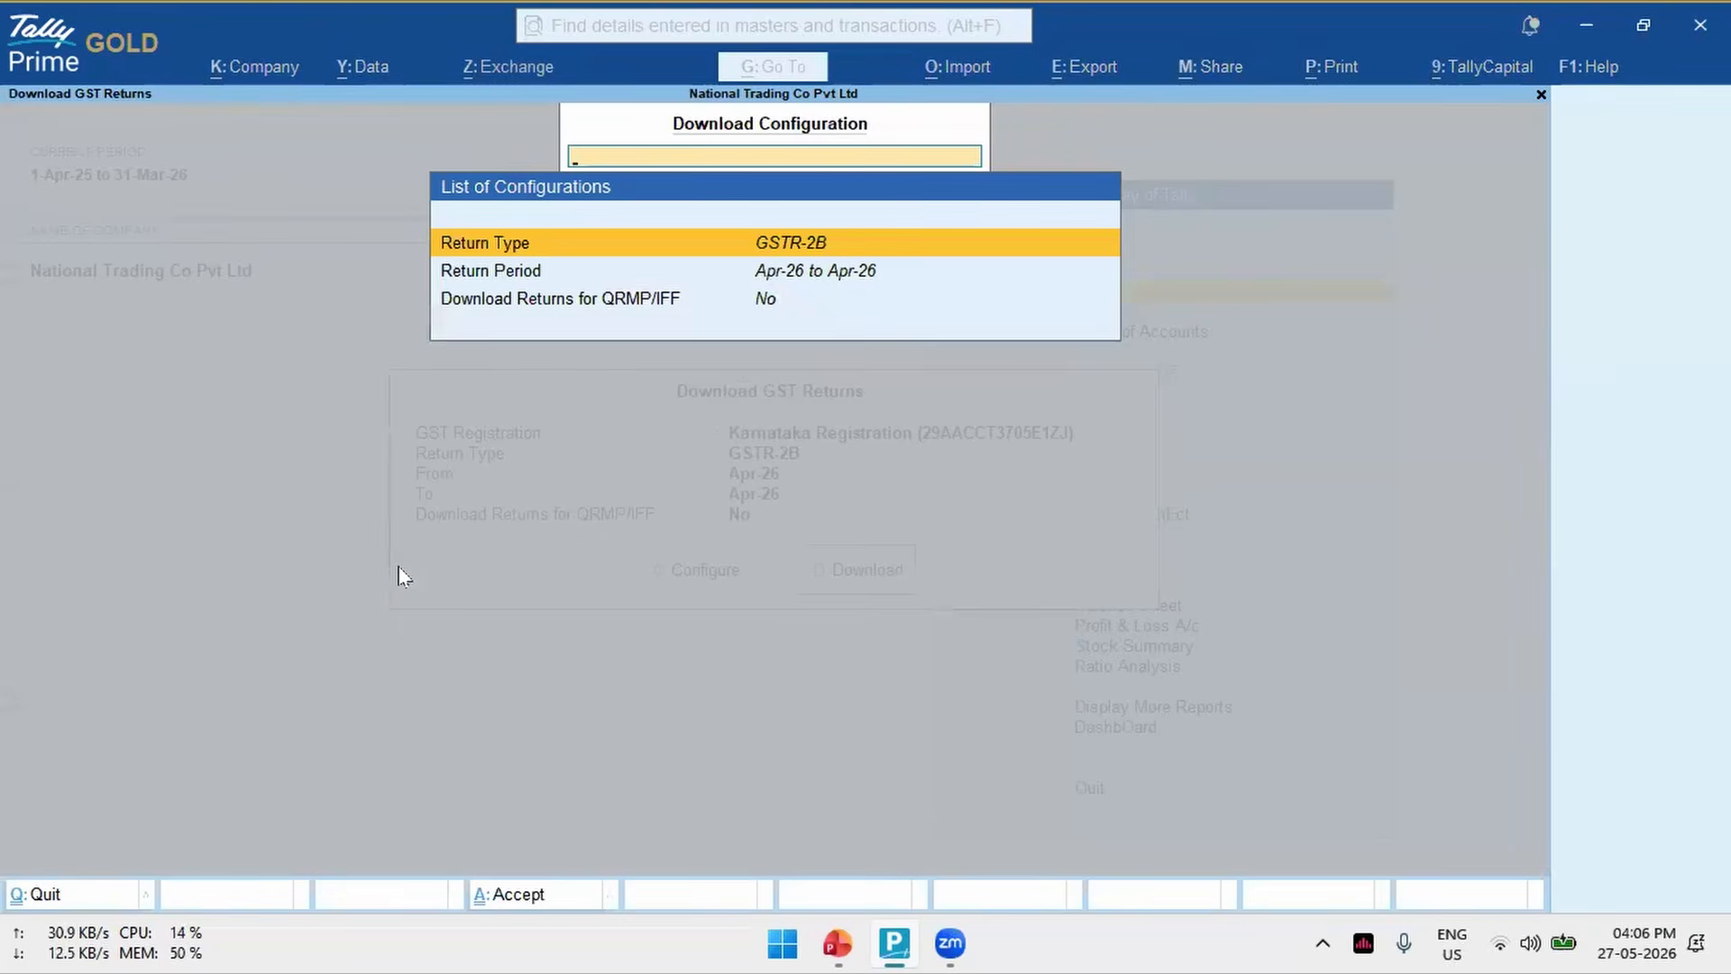
key(Return)
key(Escape)
key(Escape)
key(Escape)
key(Escape)
key(Escape)
- Open the configuration for downloading GST returns
key(alt+z)
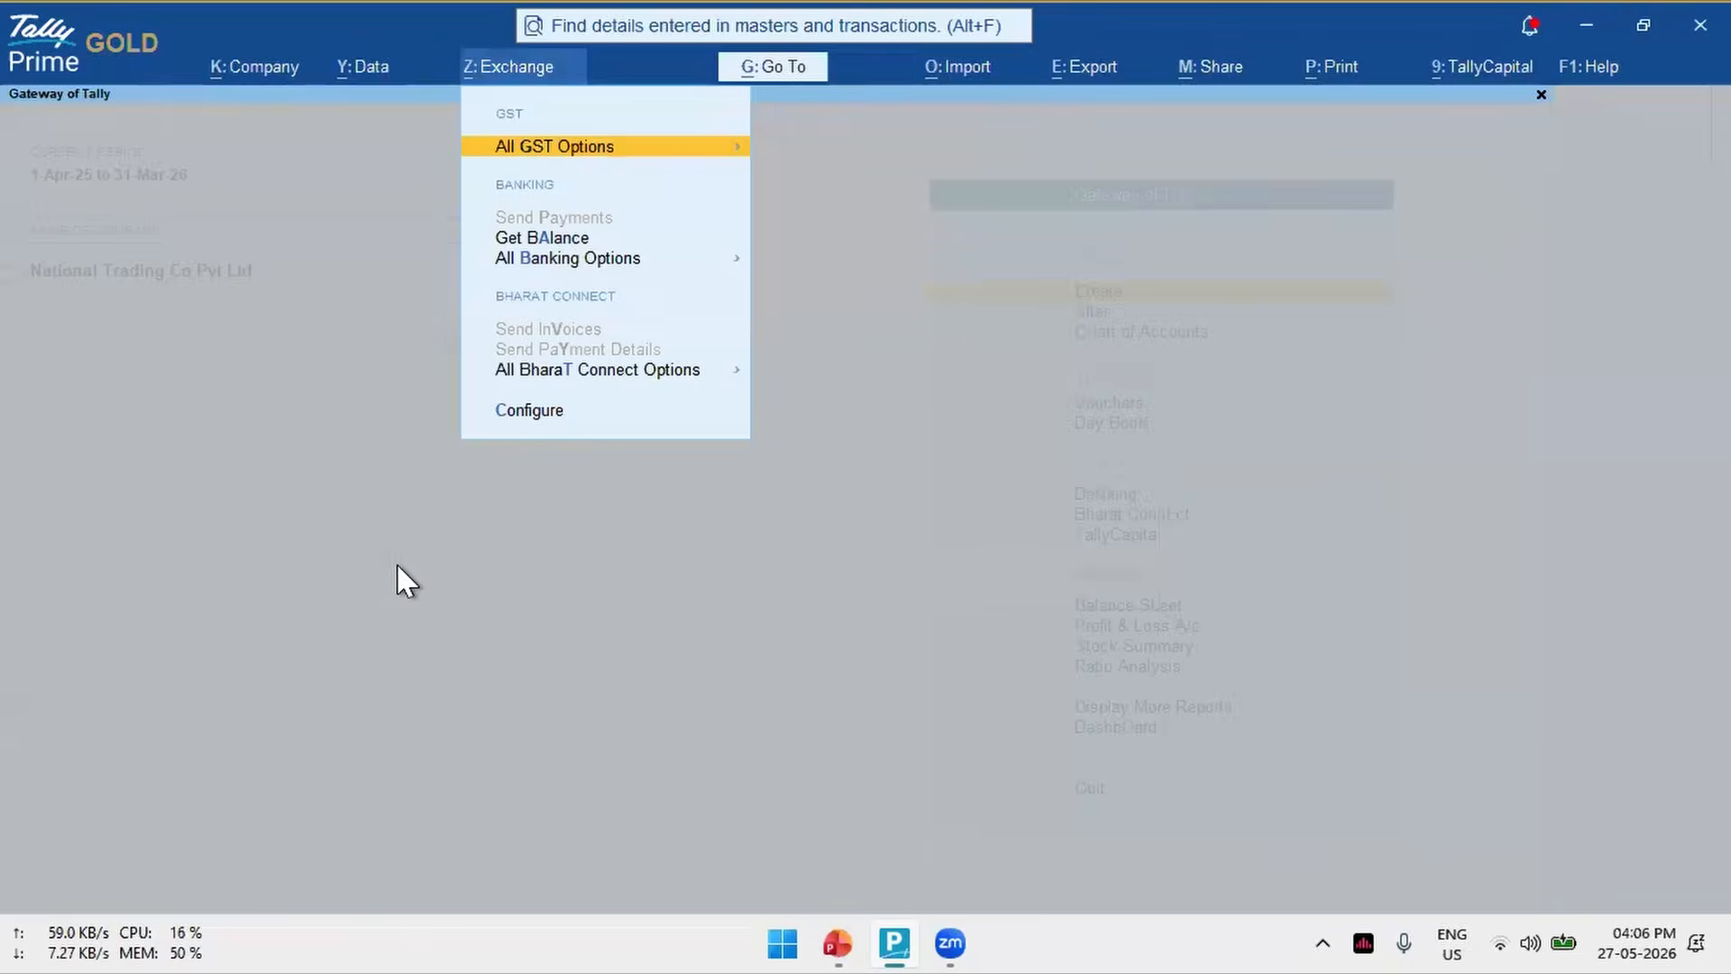
key(Return)
key(Return)
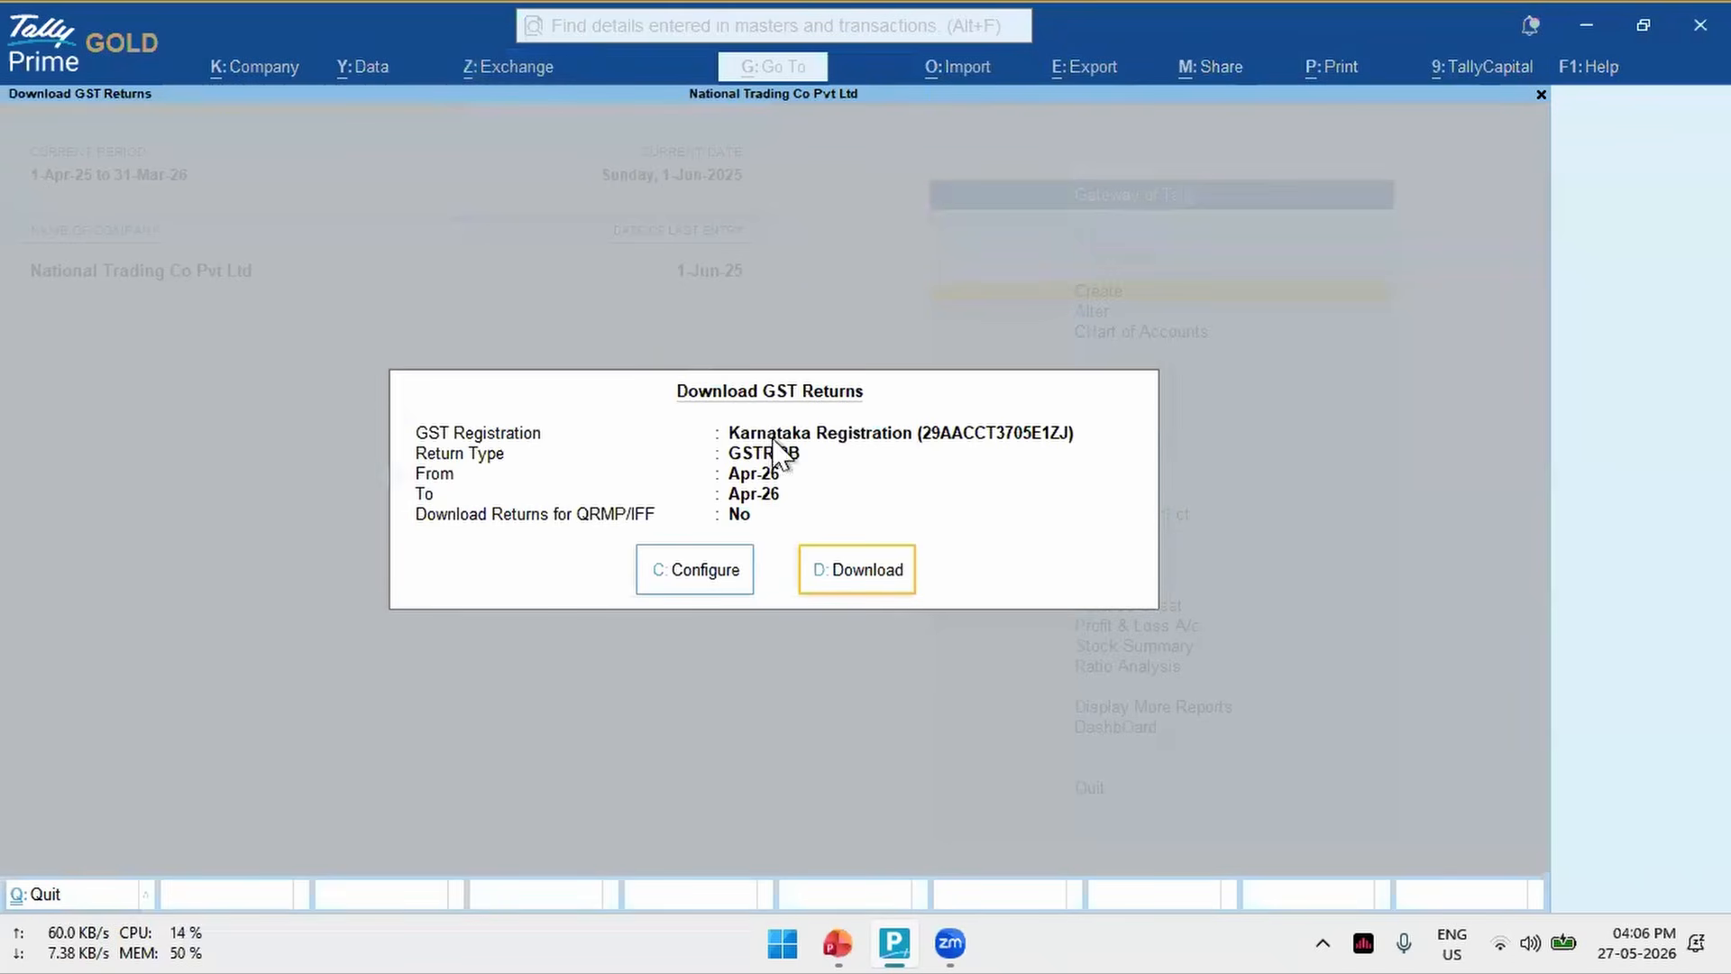
click(695, 573)
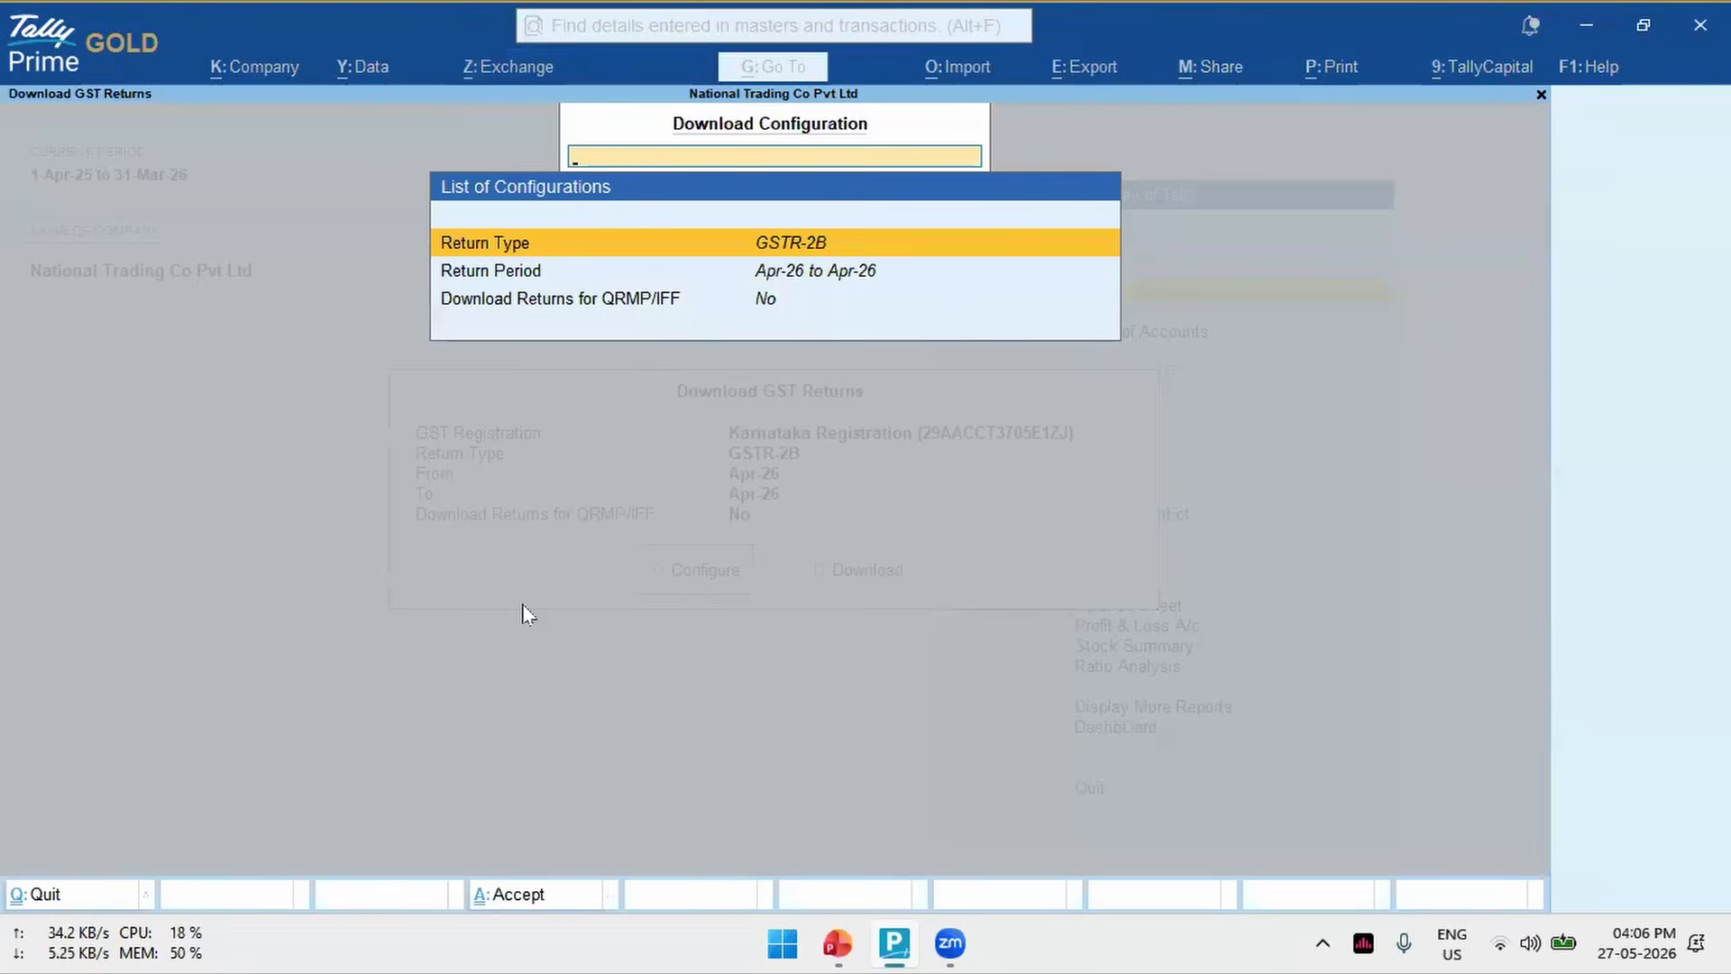
- Set the return types for download to GSTR-1, GSTR-2B and GSTR-3B
key(Return)
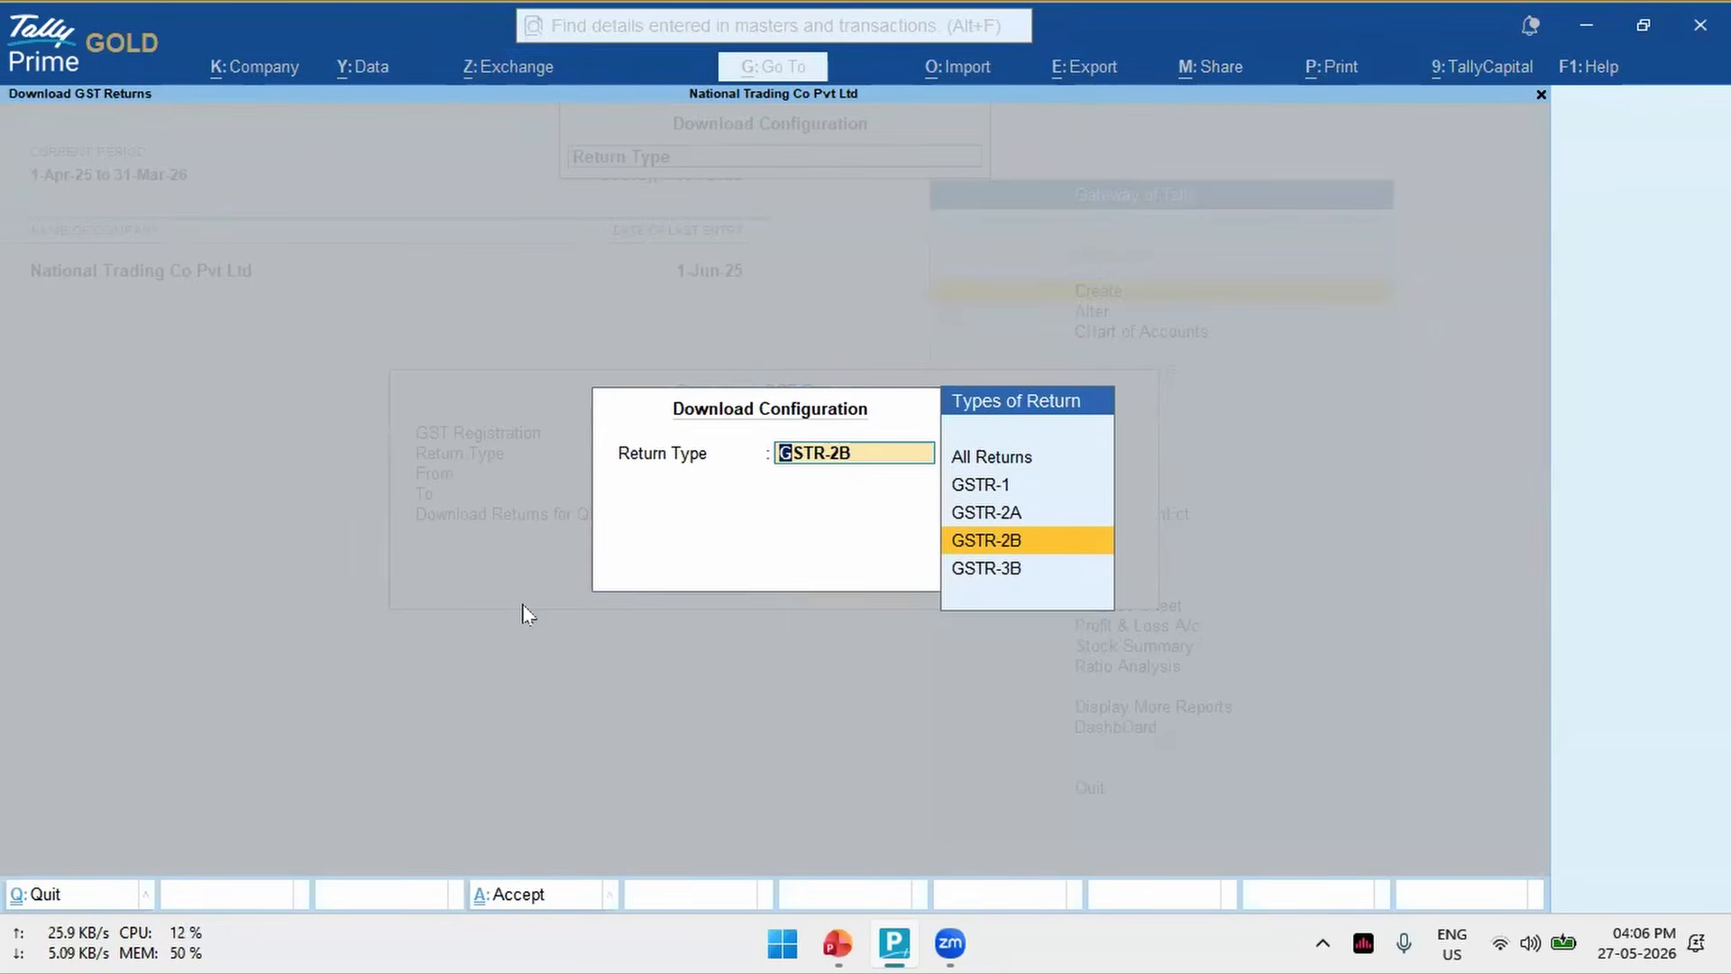
key(Up)
key(Up)
key(Up)
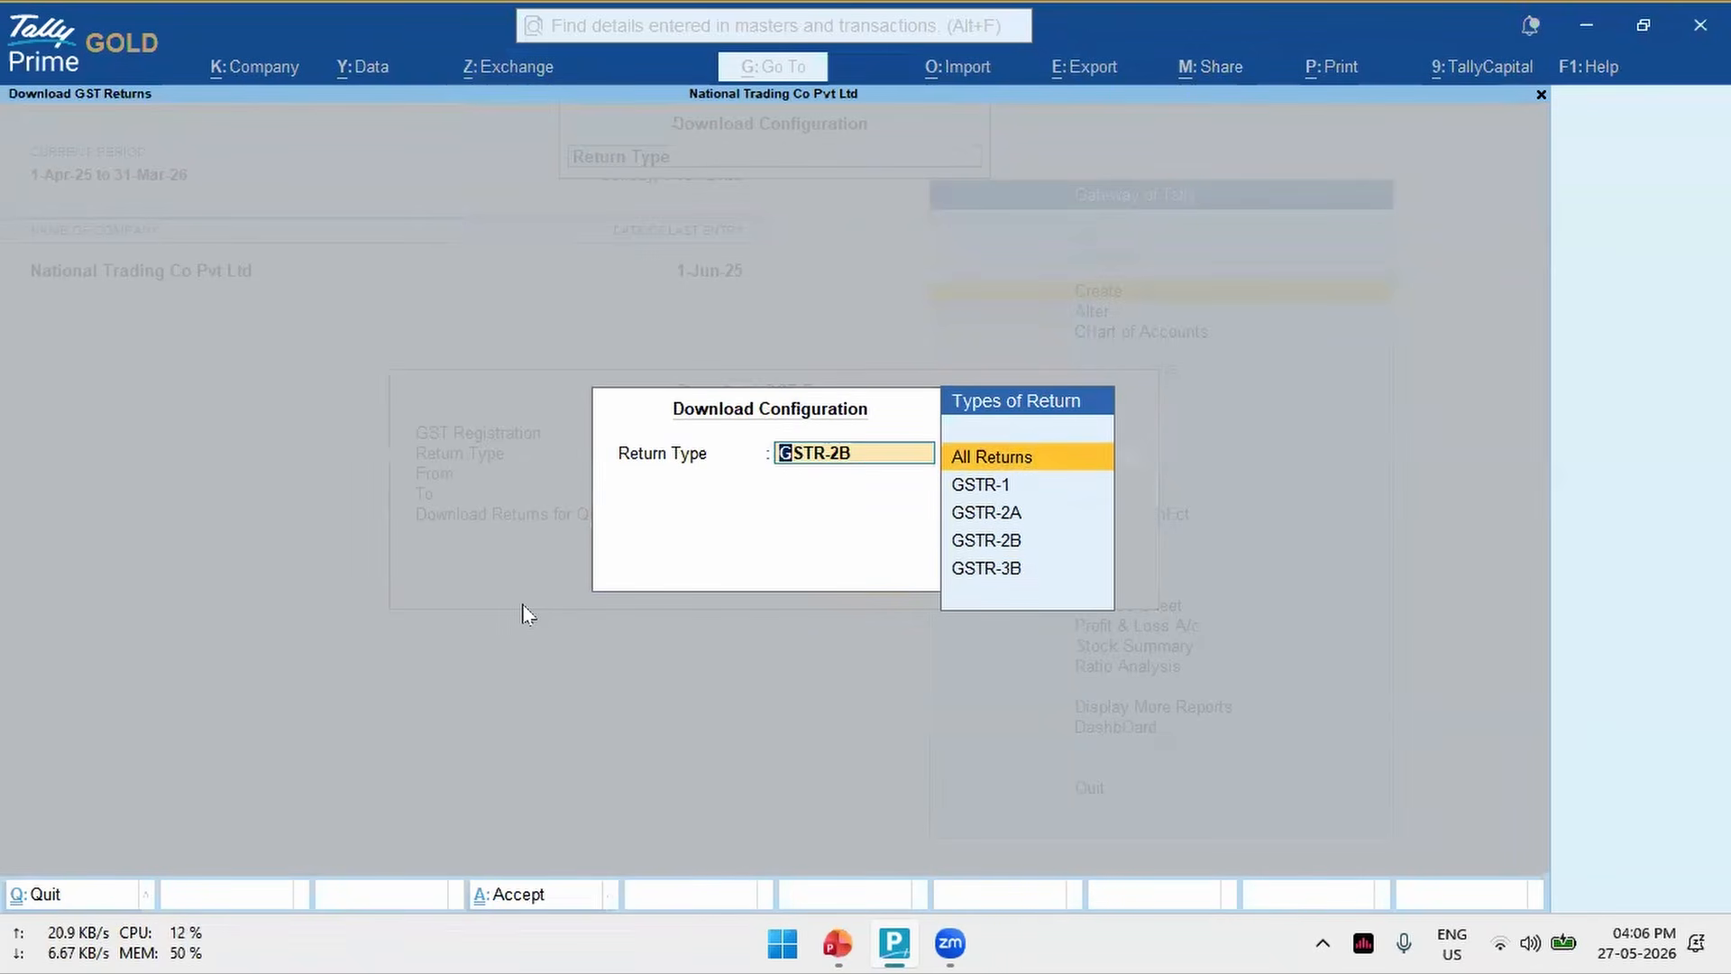
key(Down)
key(Return)
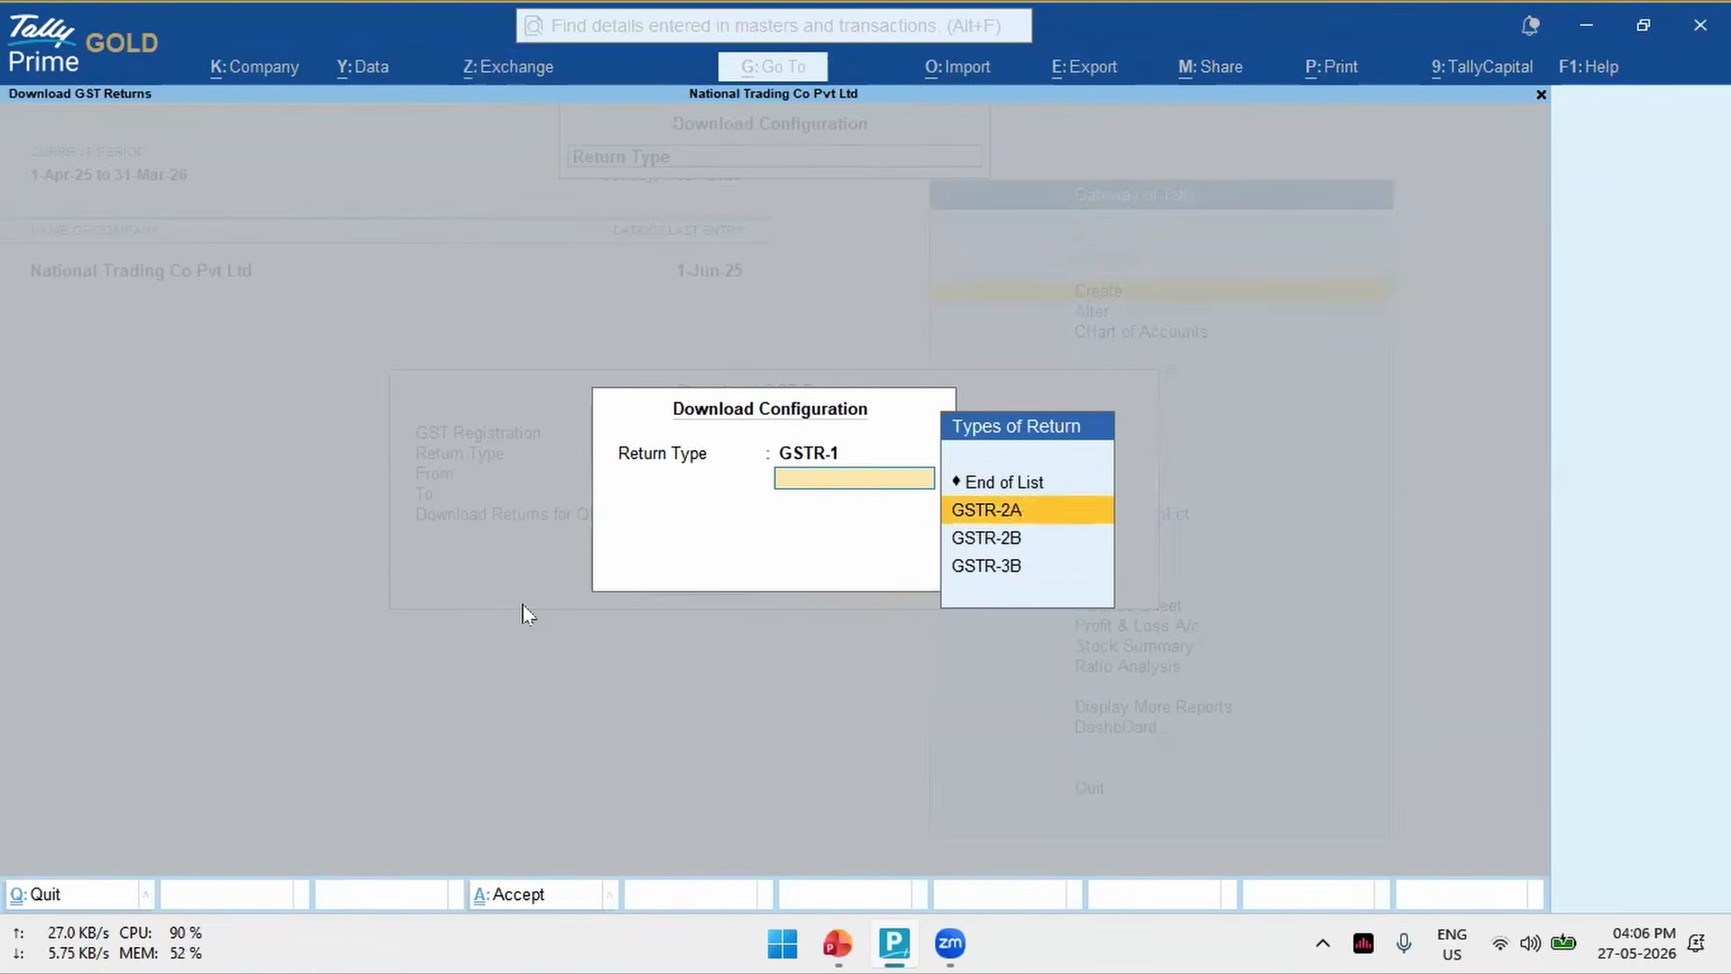
key(Down)
key(Down)
key(Return)
key(Return)
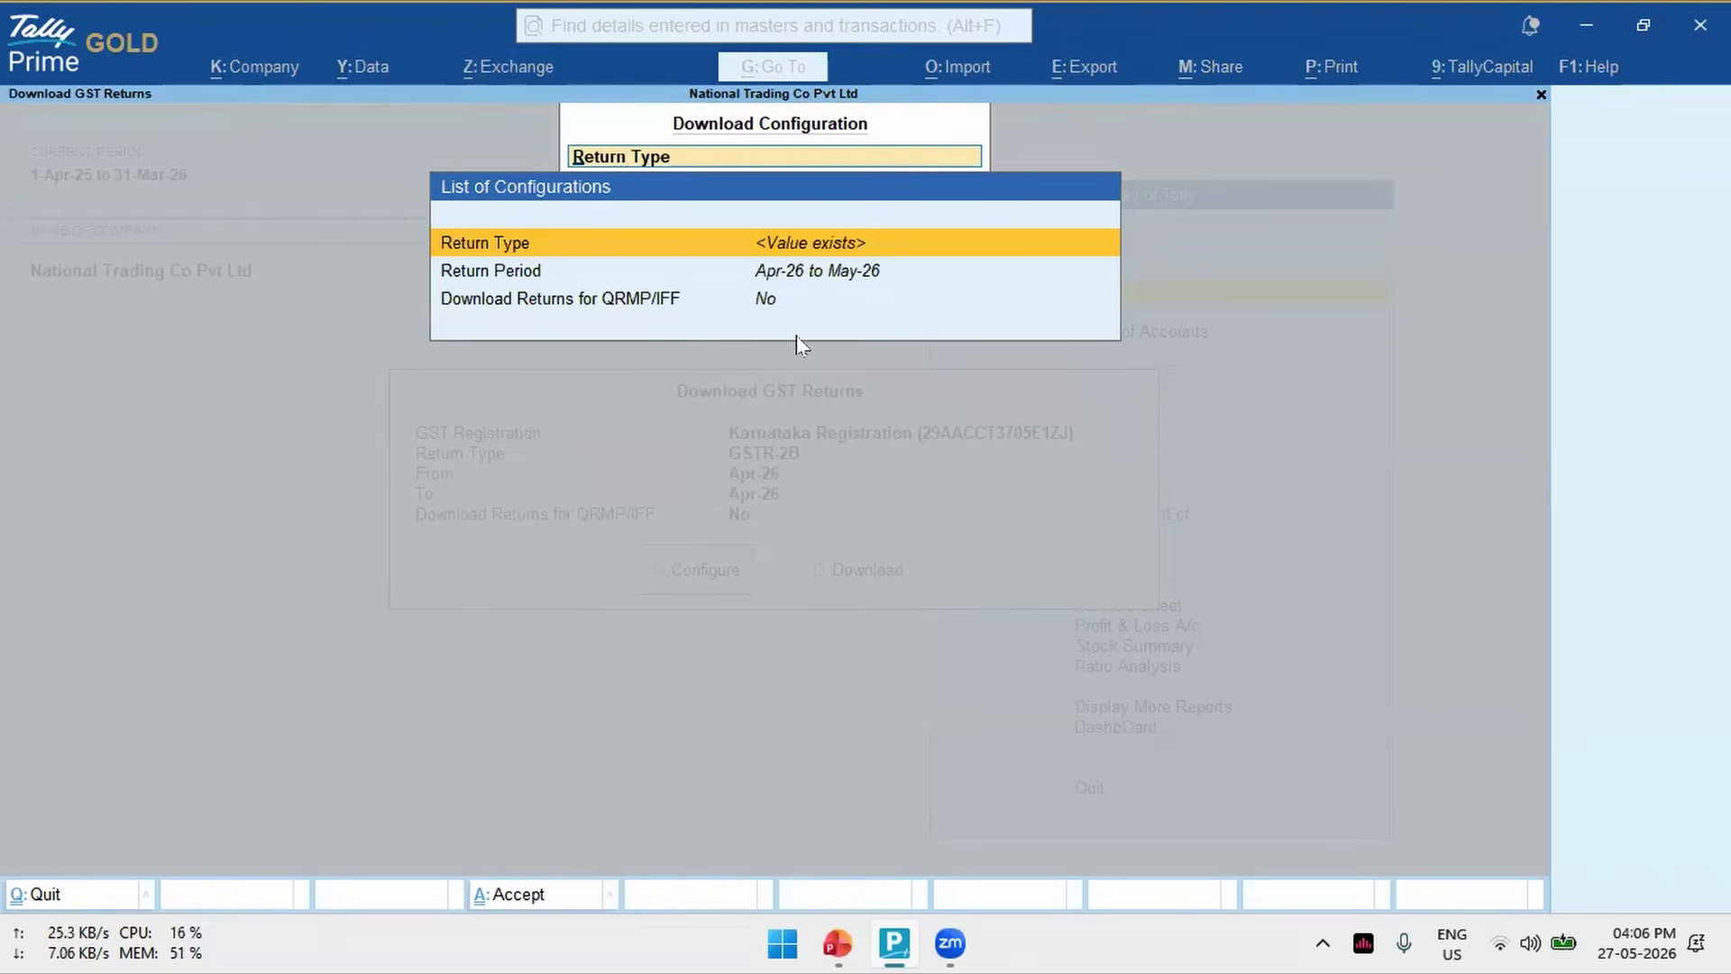
- Replace the individually selected return types with All Returns
key(Return)
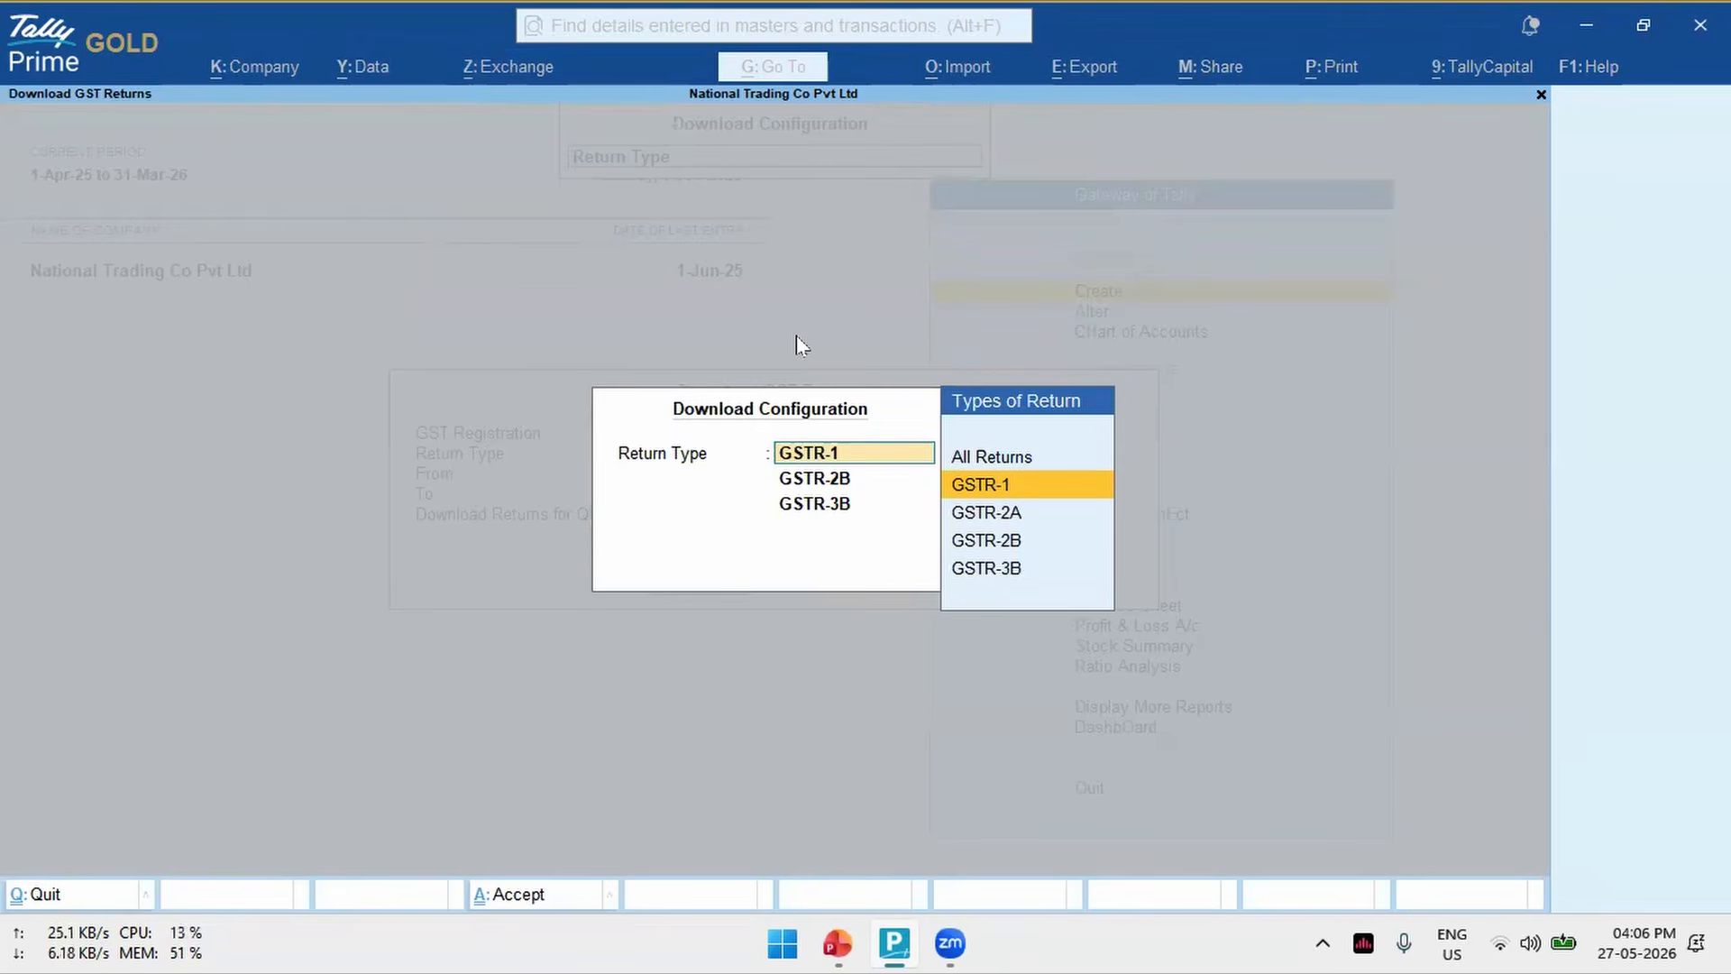
key(Up)
key(Down)
key(Down)
key(Down)
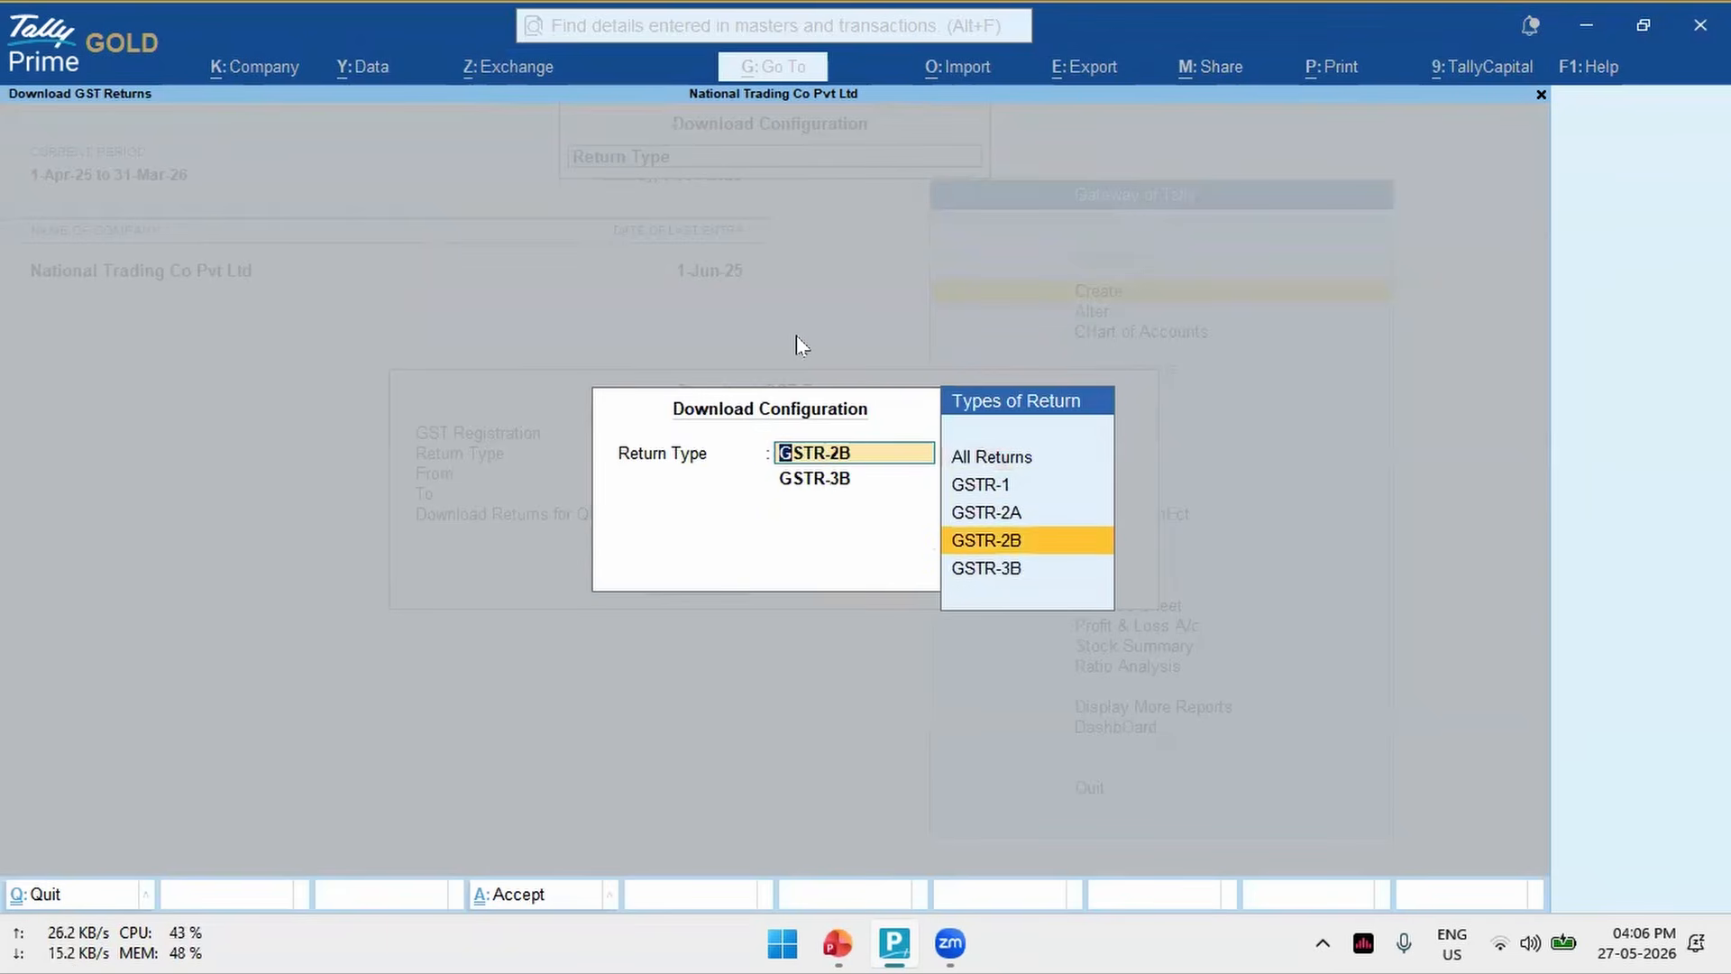
key(Up)
key(Up)
key(Up)
key(Up)
key(Up)
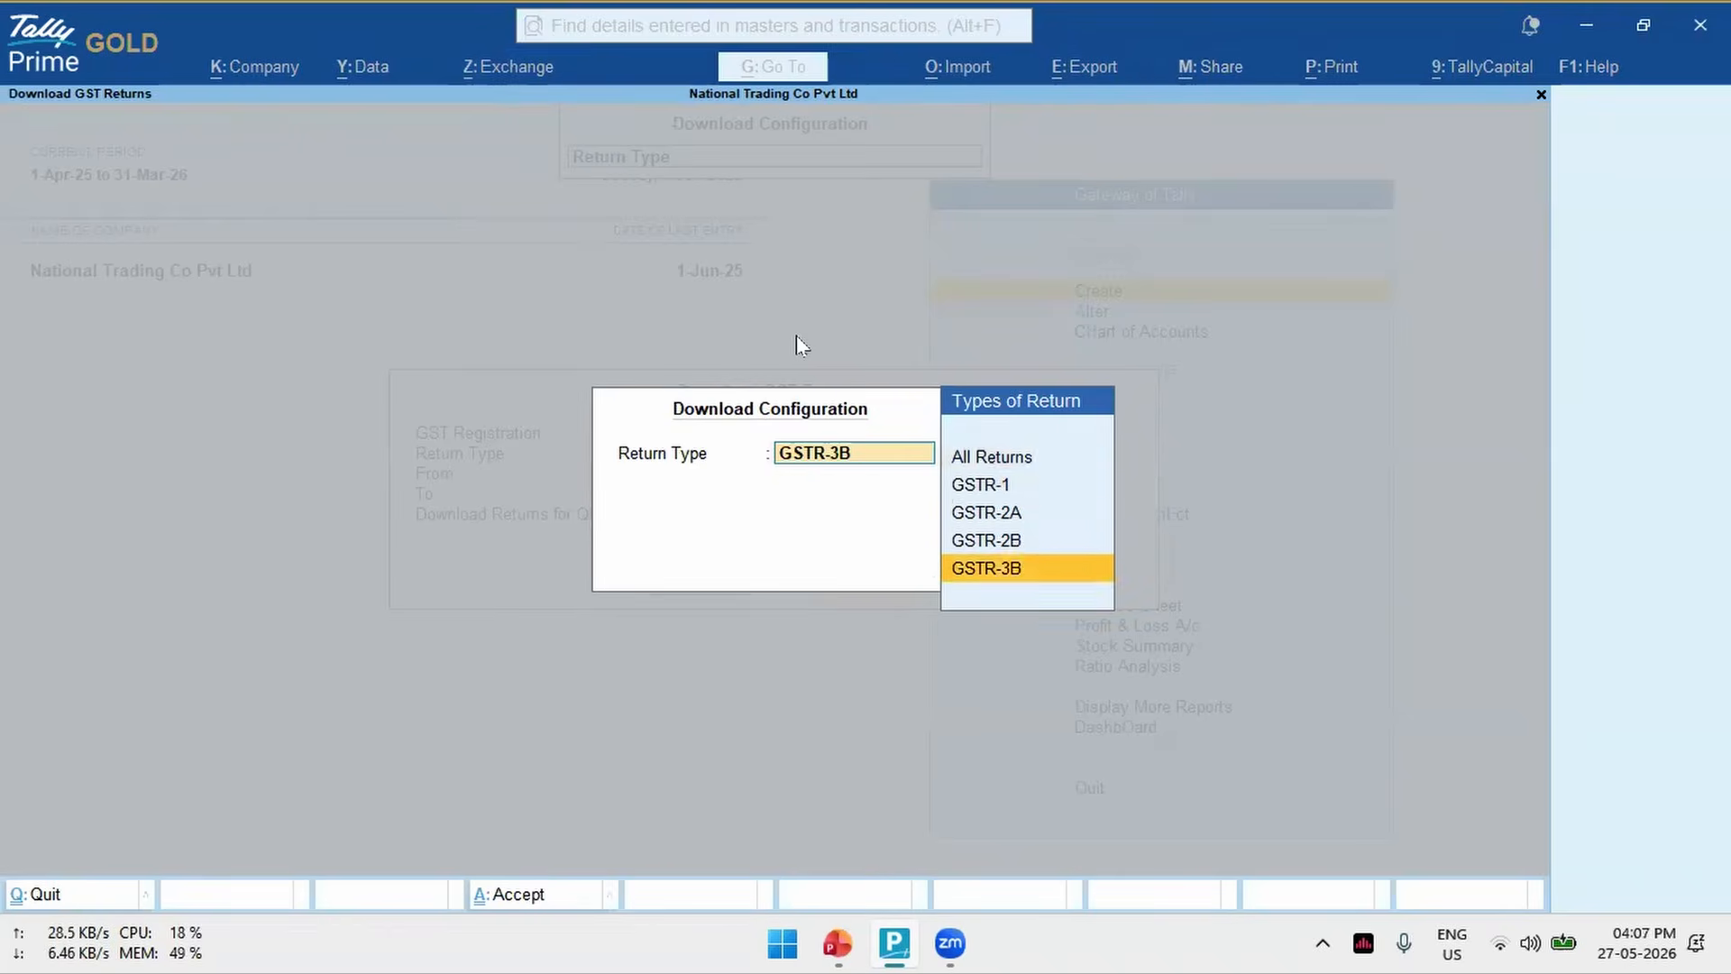
key(Up)
key(Up)
key(Up)
key(Return)
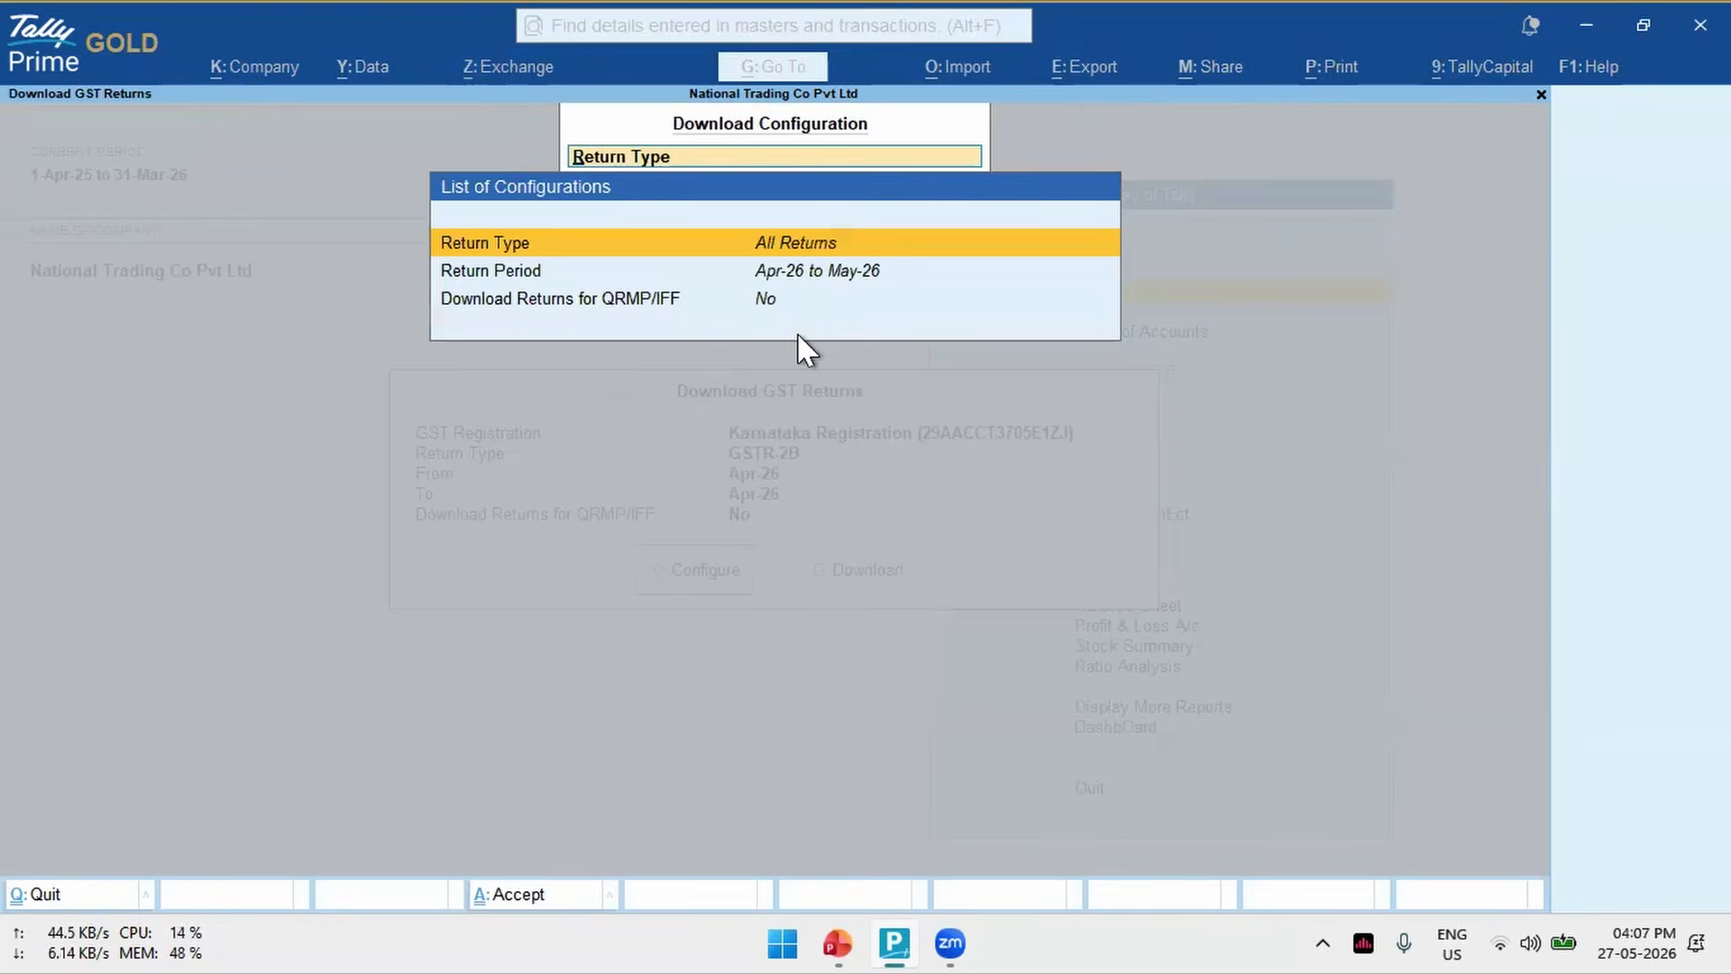
- Set the return period for the download from Apr-25 to Jun-25
key(Down)
key(Return)
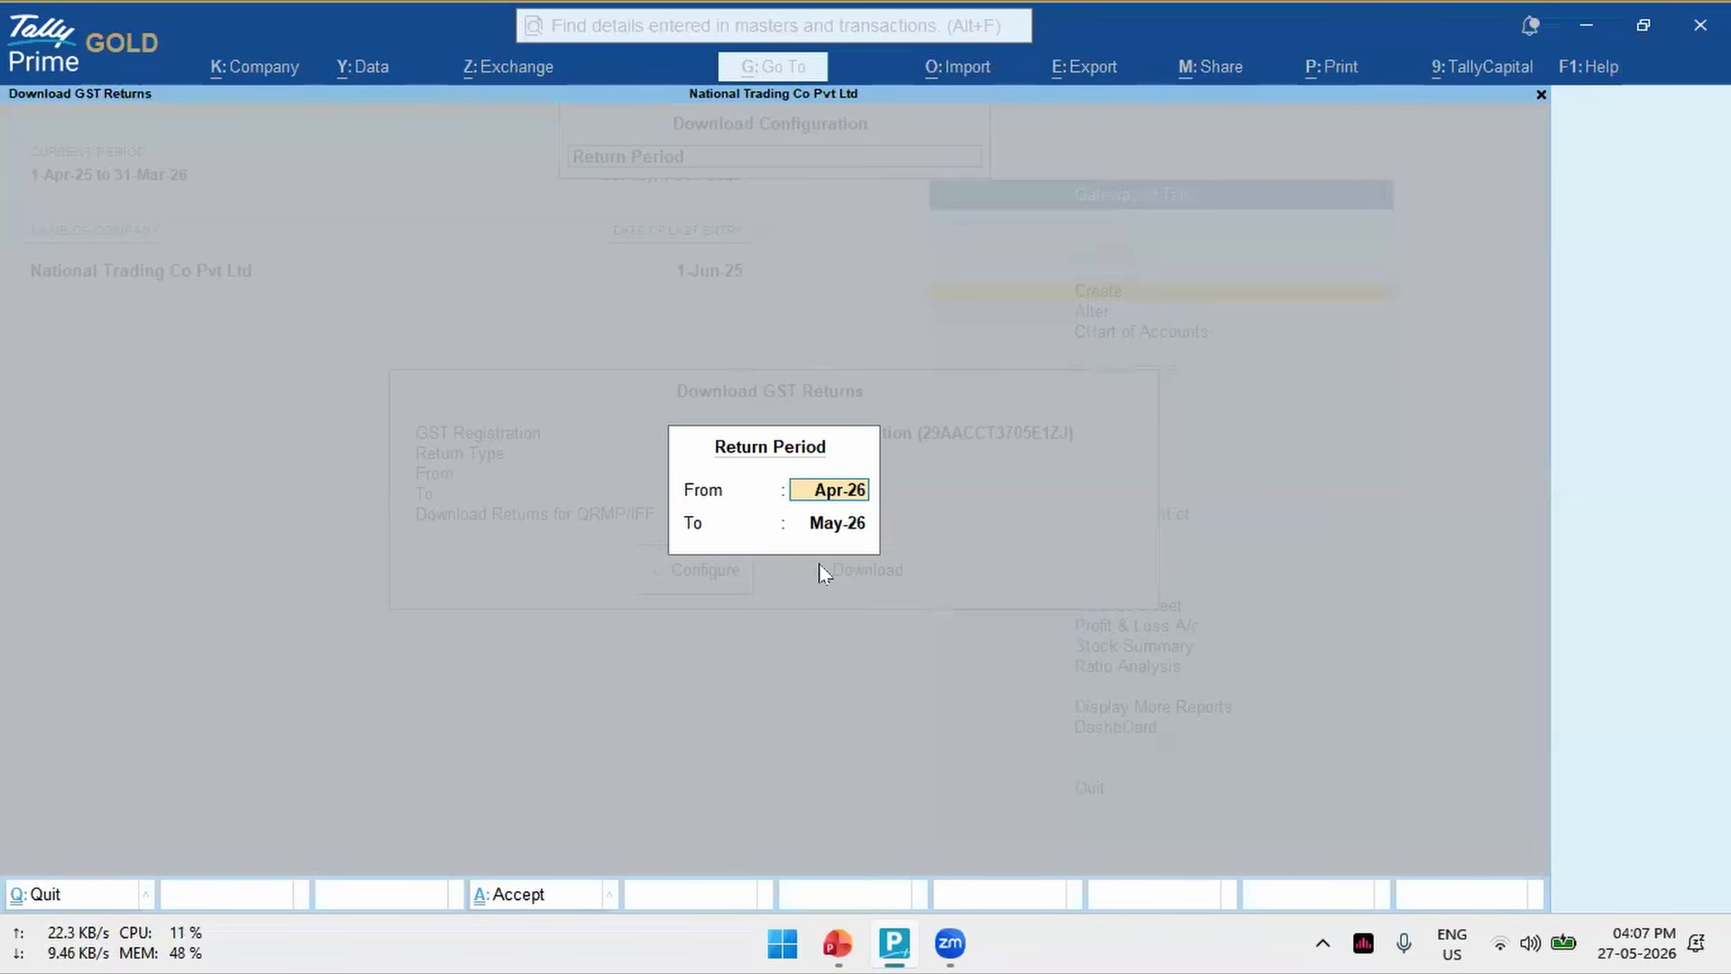
text(Apr-25)
key(Return)
text(may)
key(BackSpace)
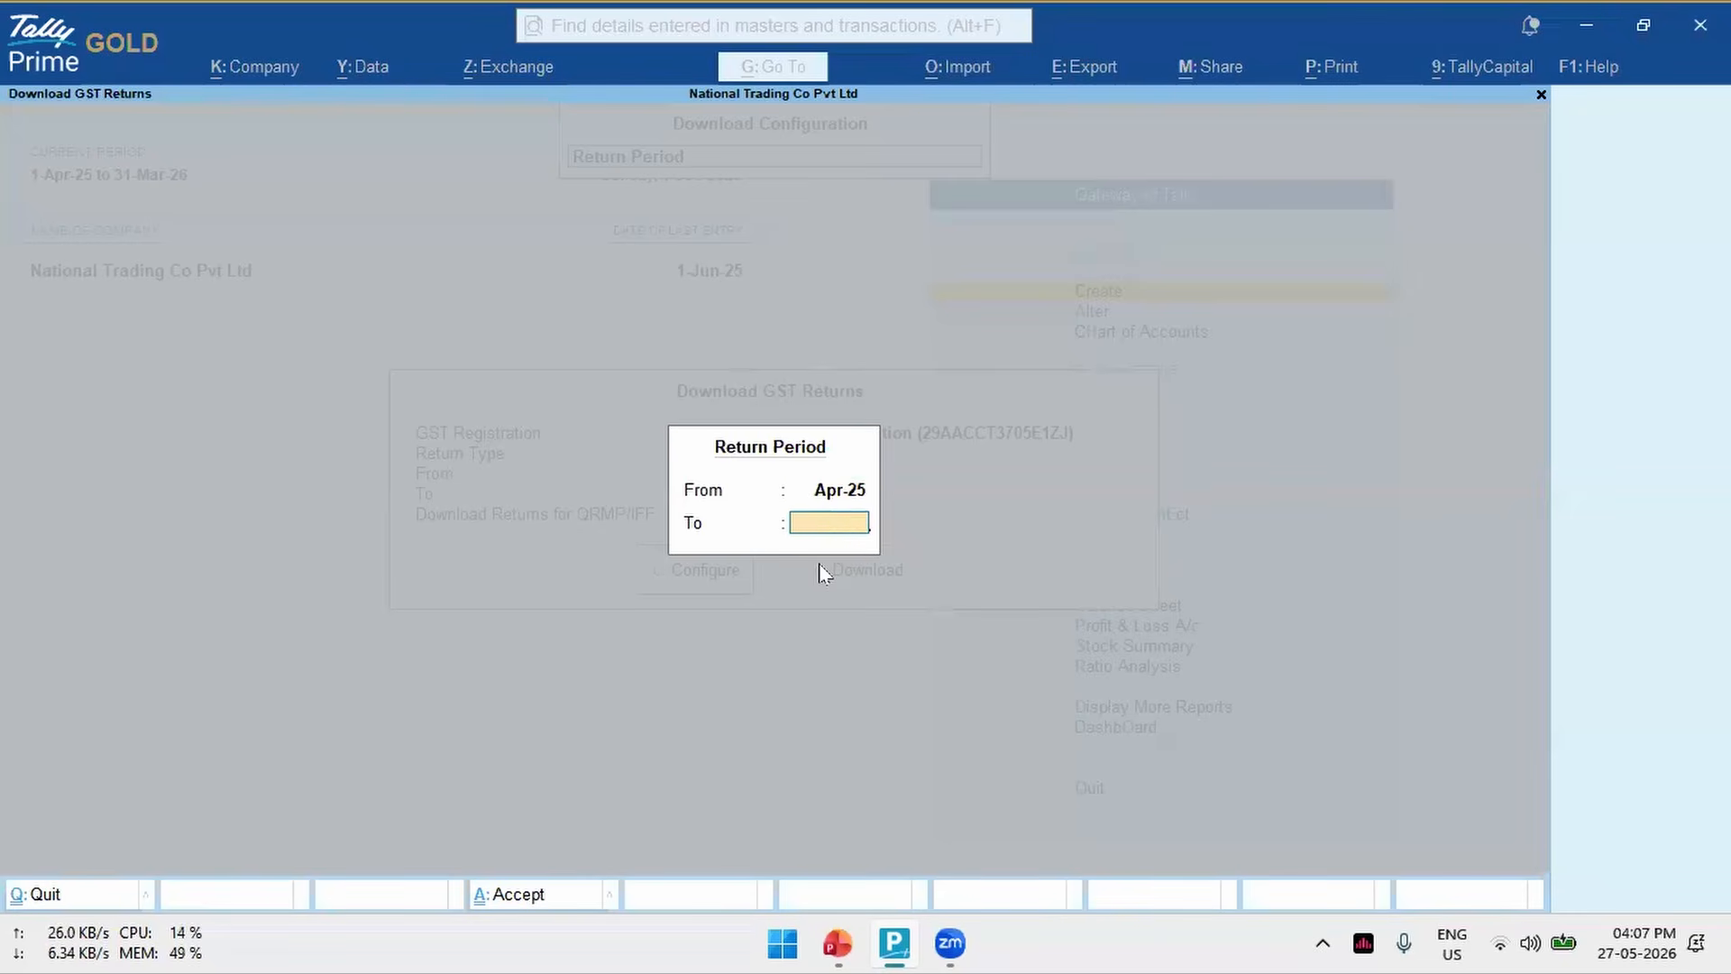
key(Return)
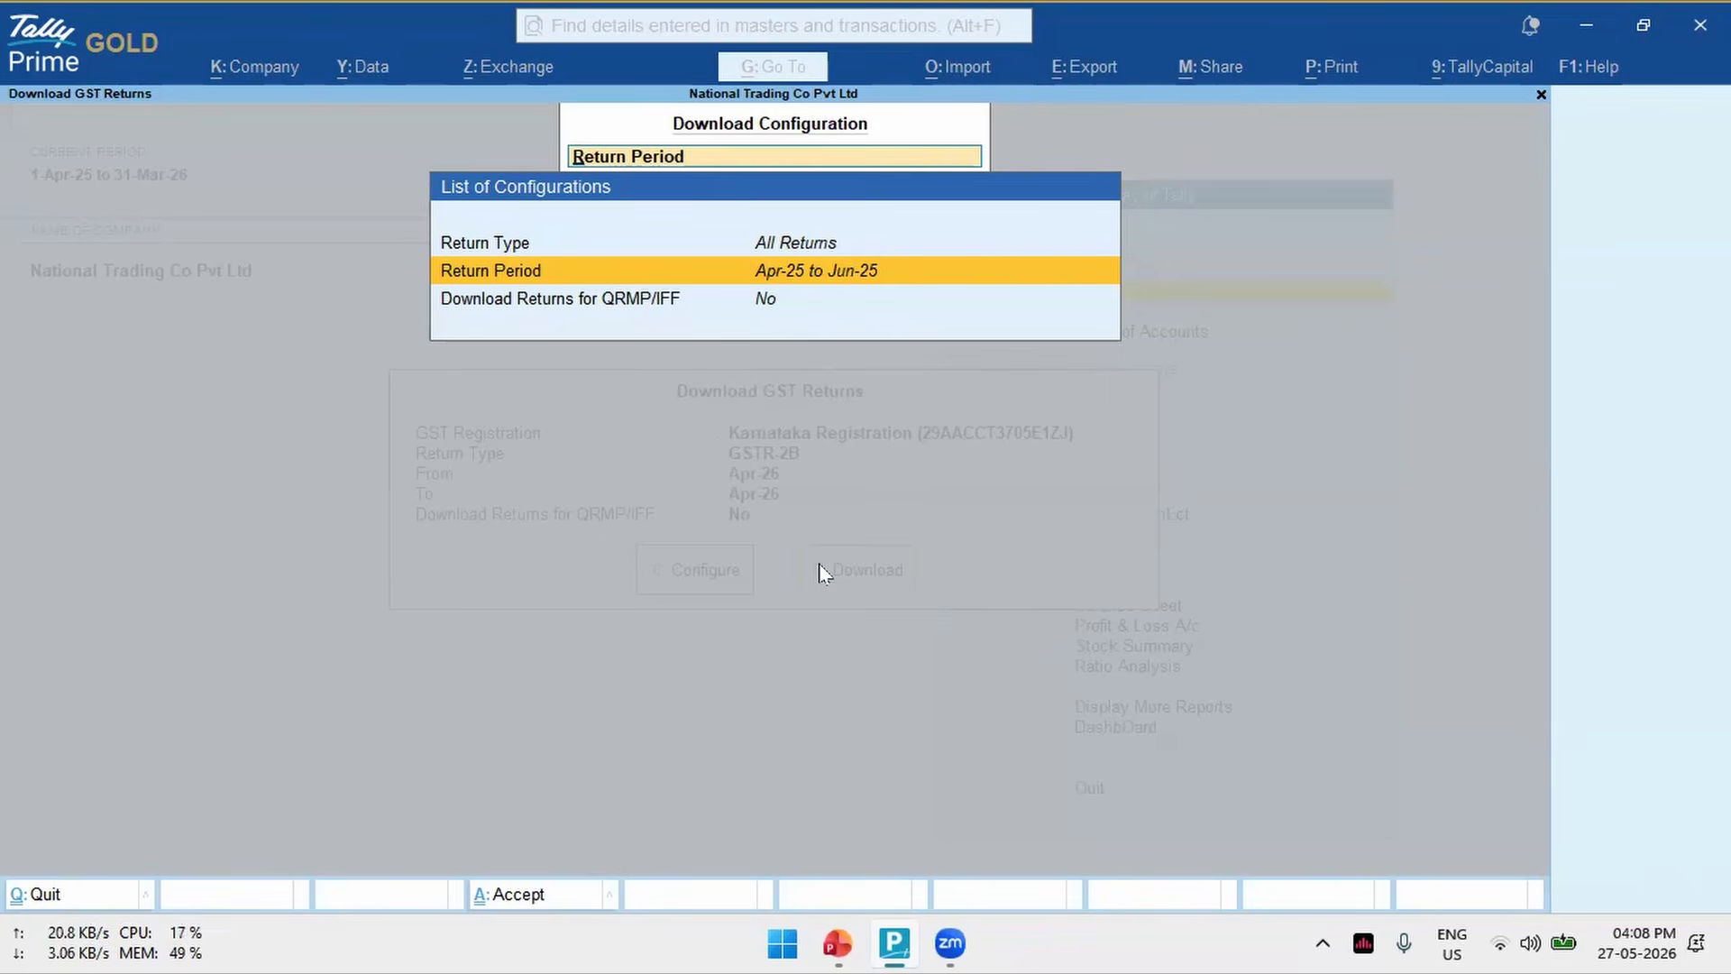
- Review and accept the download configuration, and return to the Gateway of Tally without downloading
key(Up)
key(Down)
key(Down)
key(Up)
key(Up)
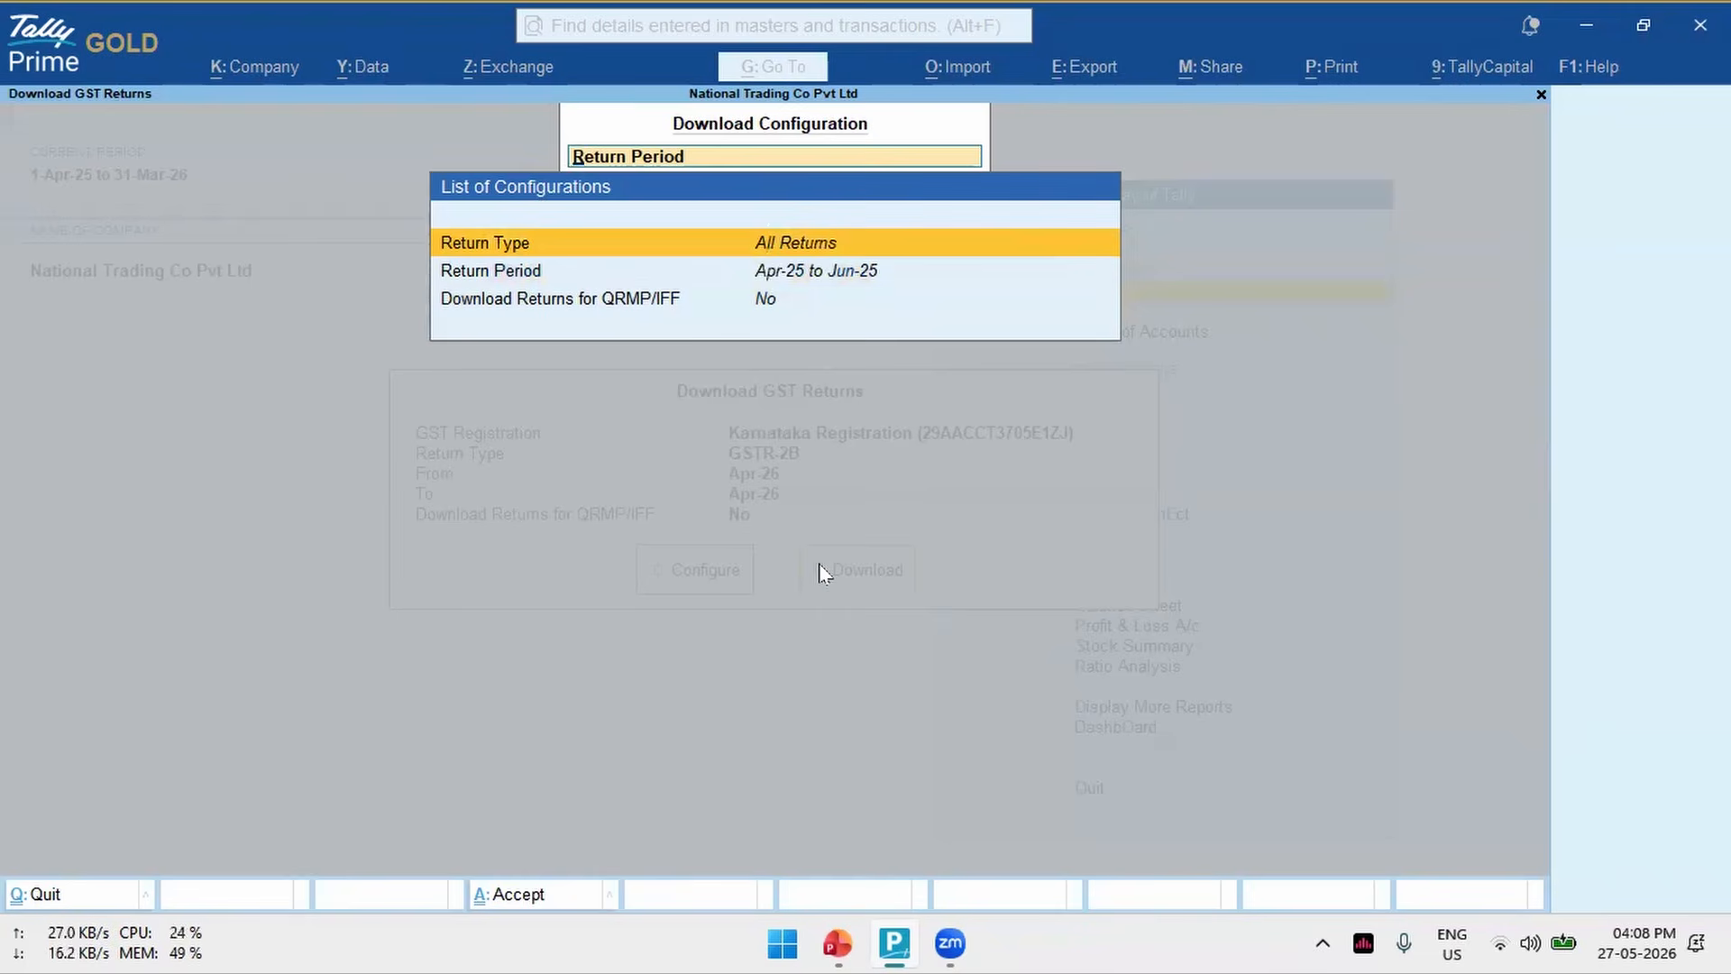
key(Down)
key(Up)
key(Down)
key(Up)
key(Down)
key(Up)
key(ctrl+a)
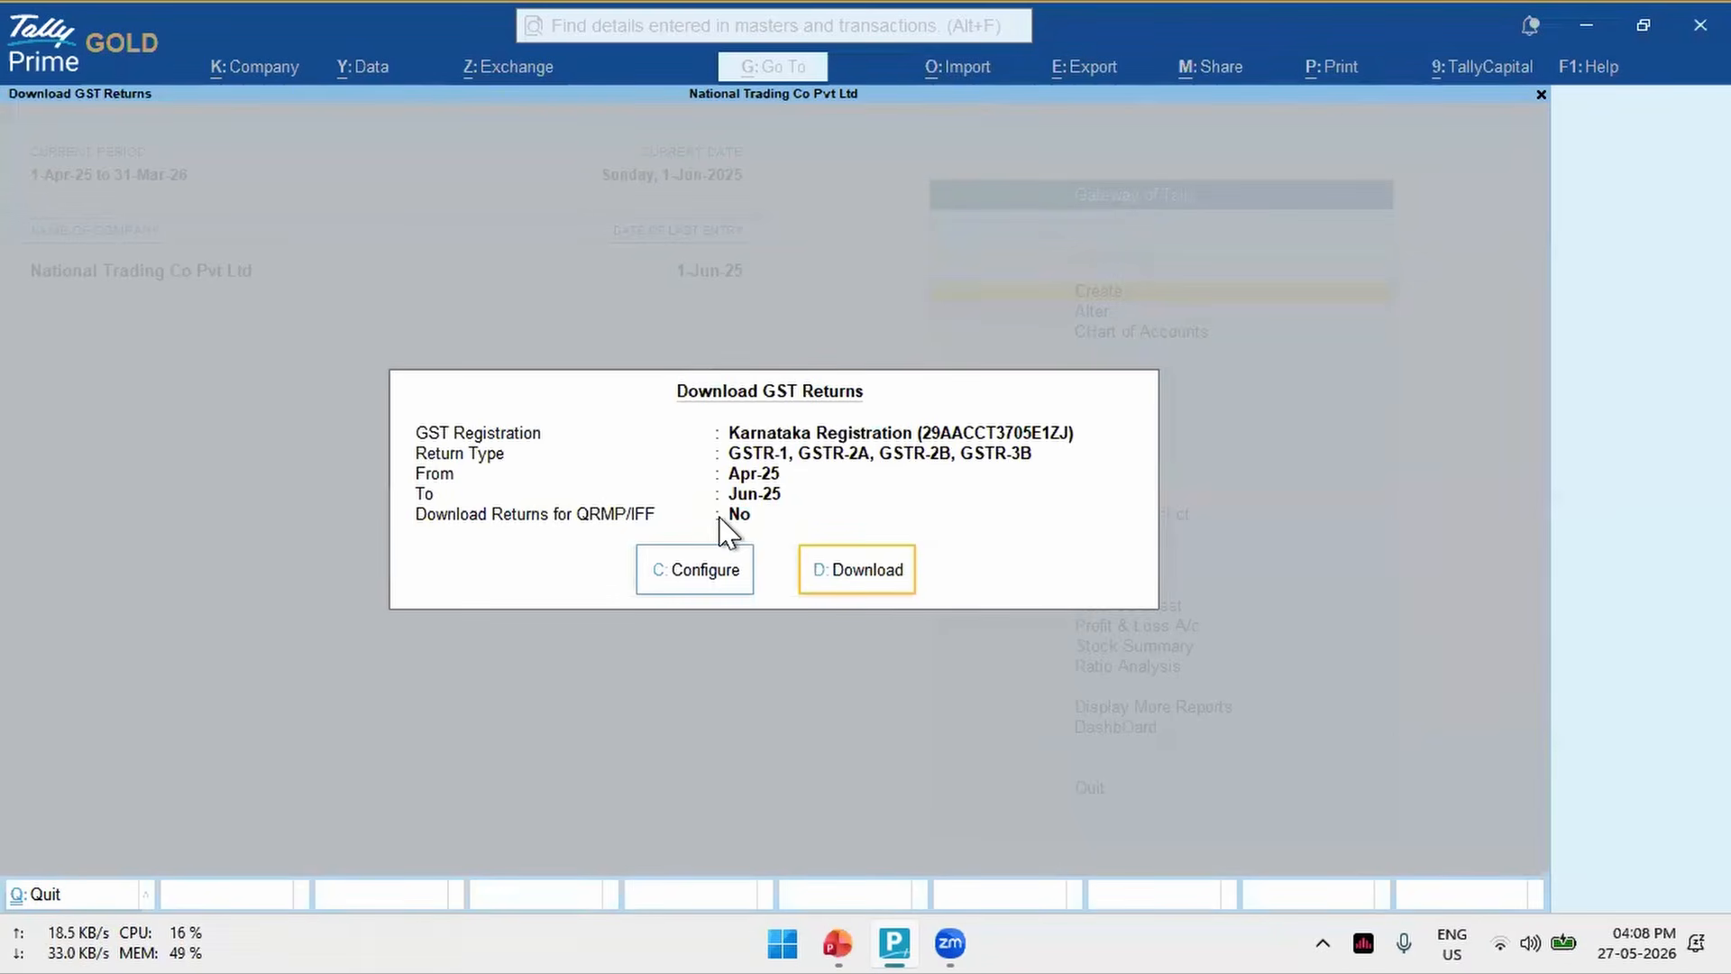
key(Escape)
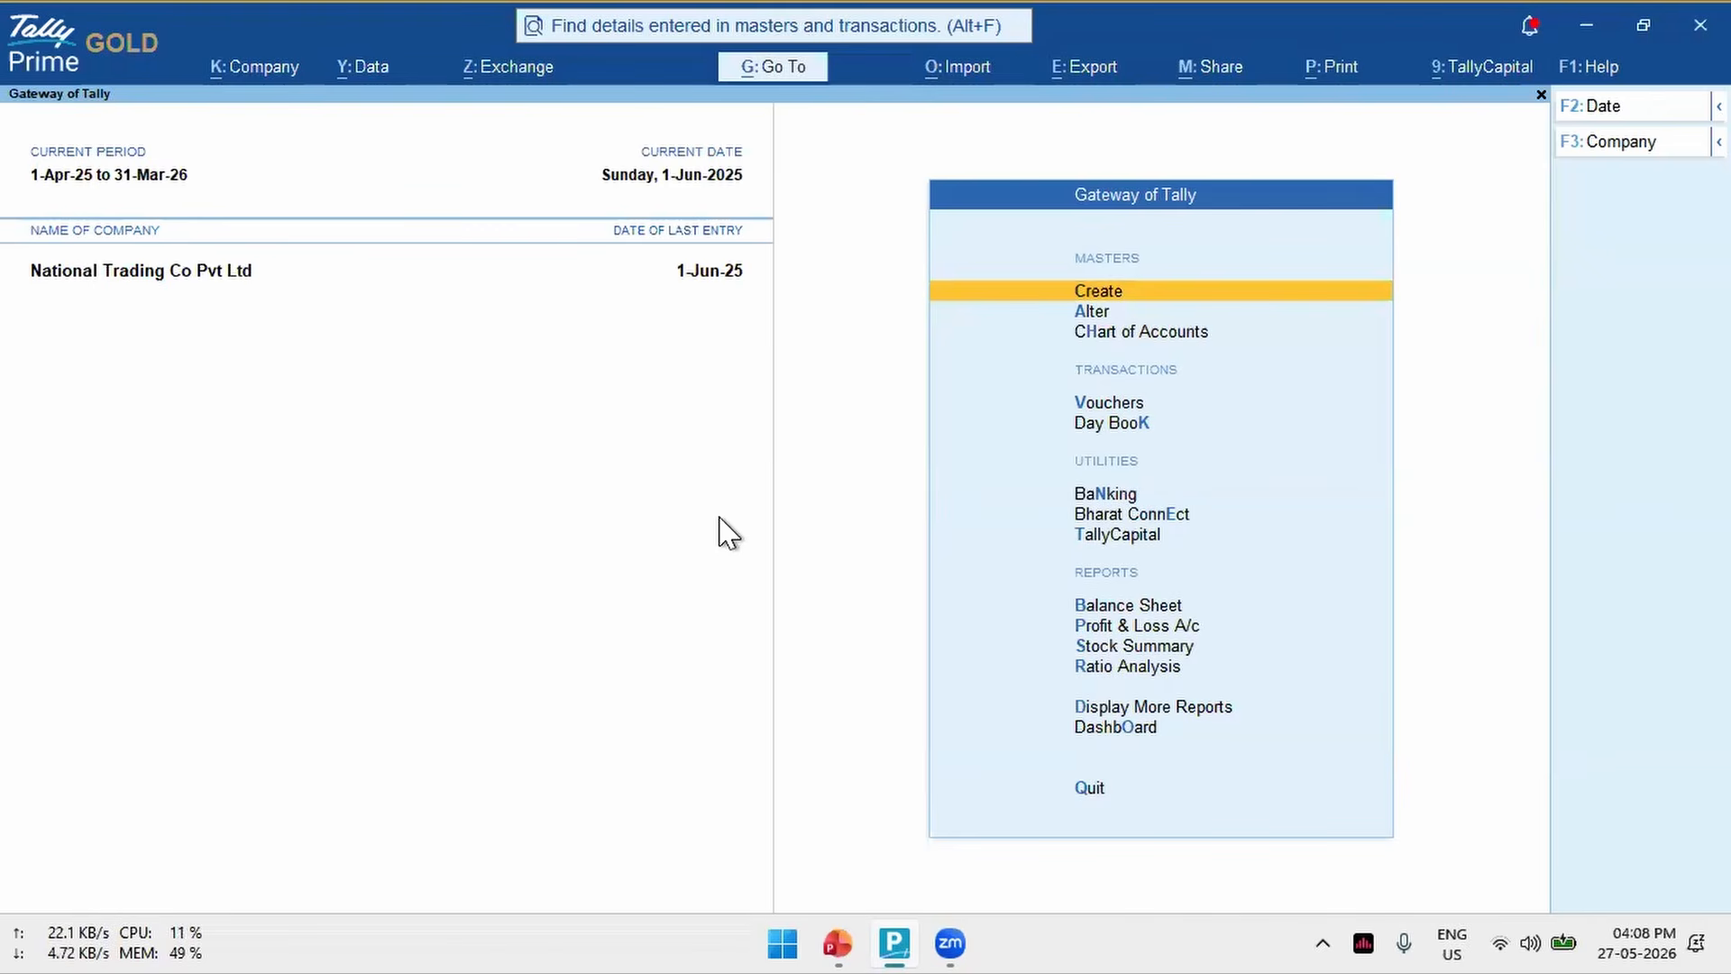
- Start a journal voucher and set both Show more configurations and Show all configurations to Yes in its configuration
key(v)
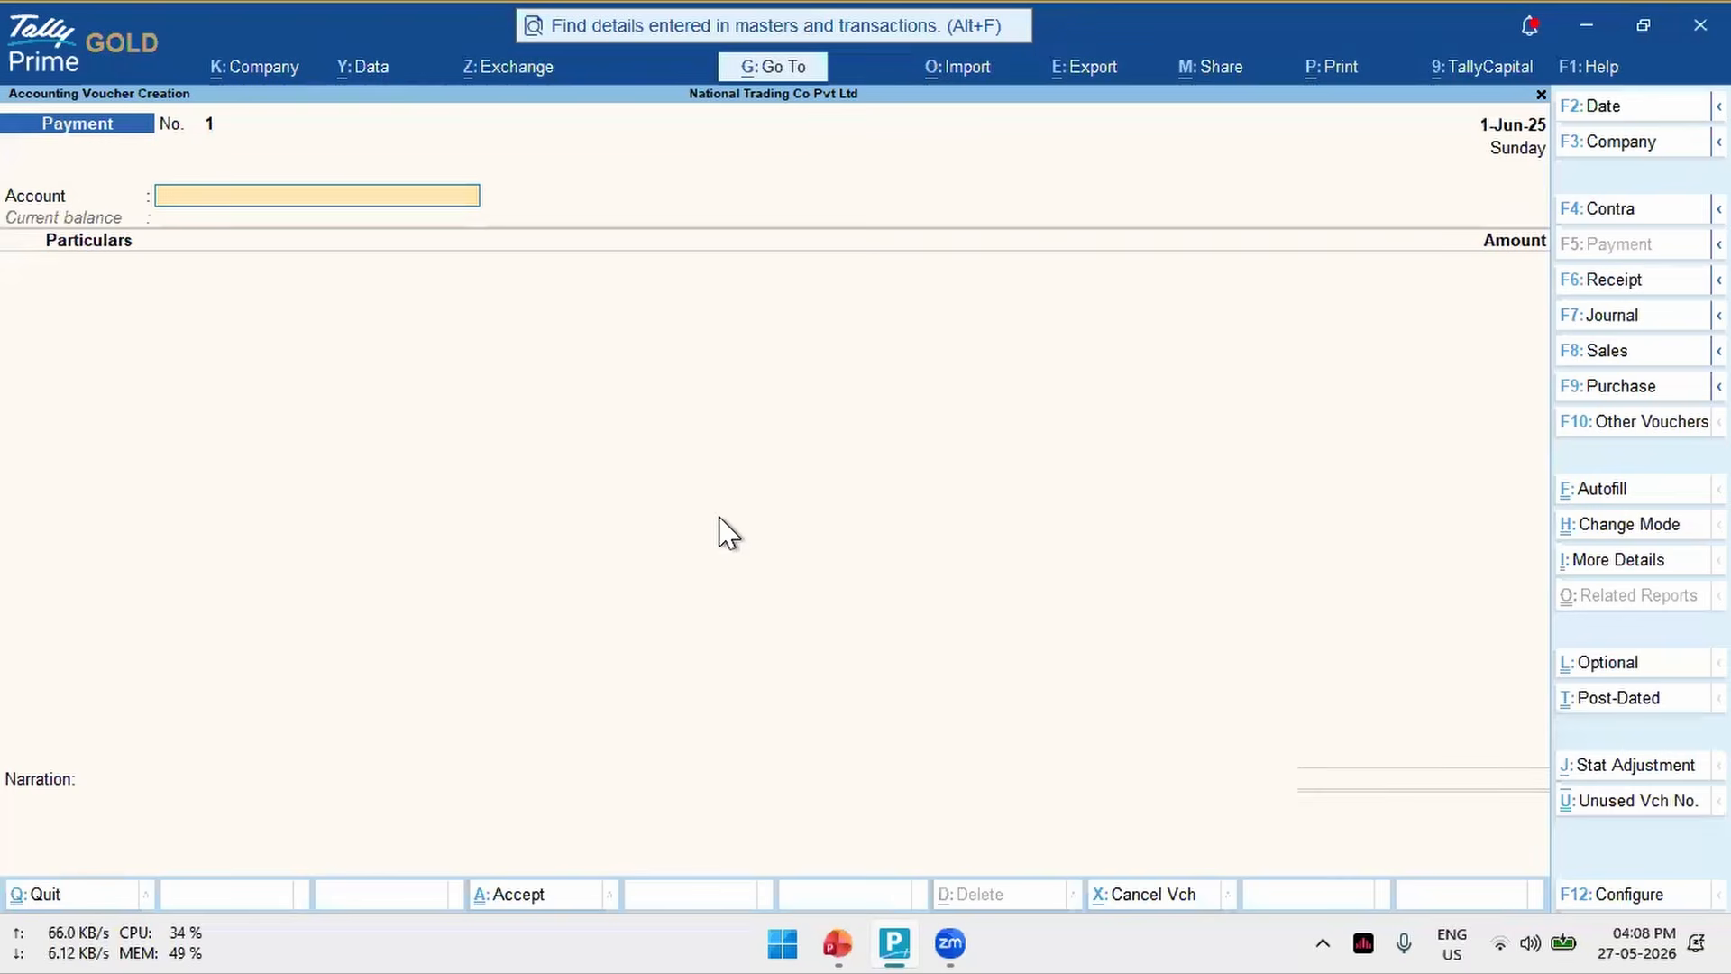
key(F7)
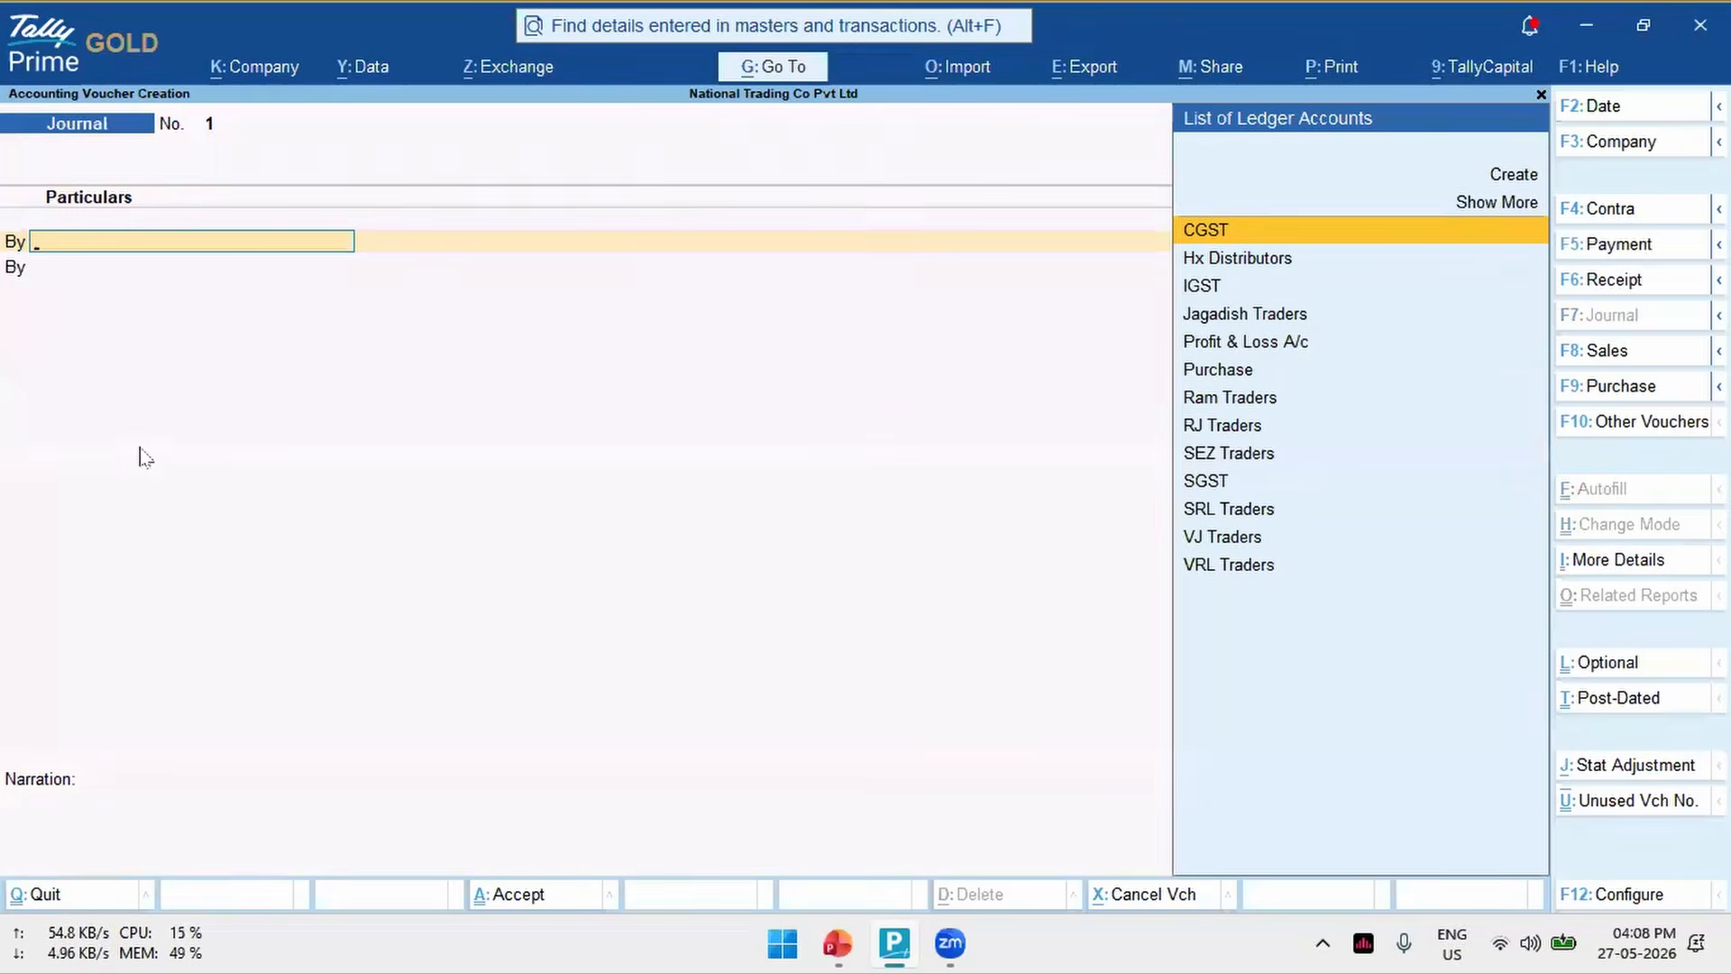
key(F12)
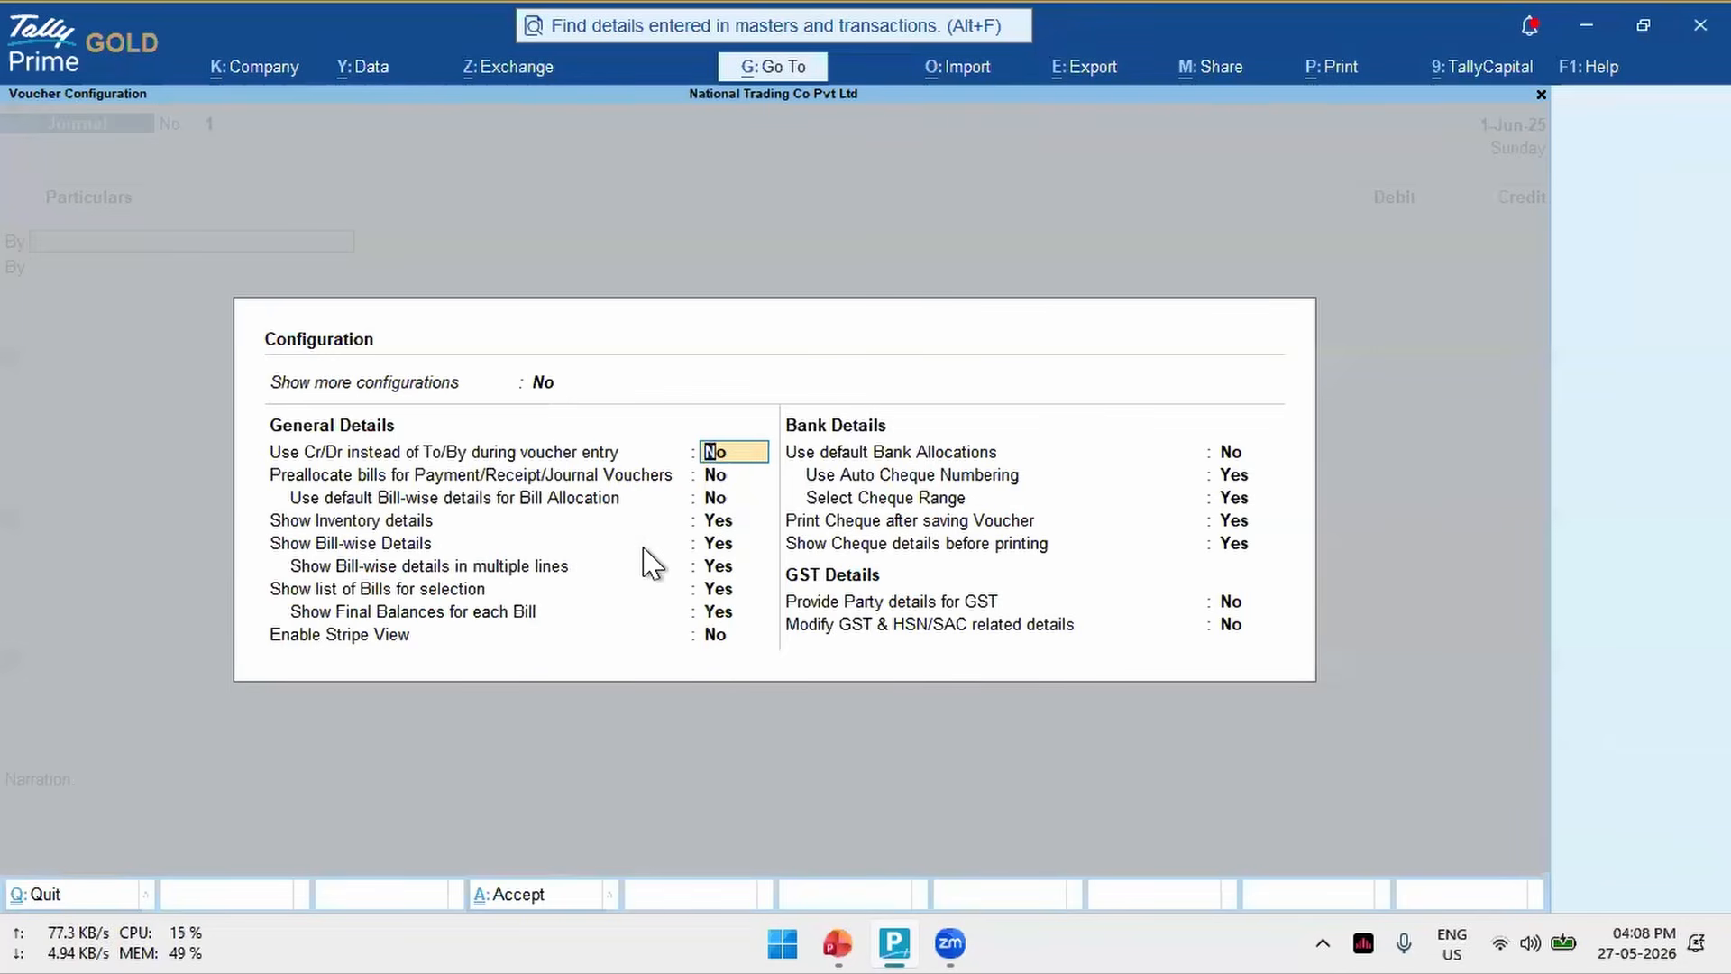
key(Down)
key(Down)
key(Down)
key(Up)
key(Up)
key(Up)
key(Up)
key(y)
key(Return)
key(Up)
text(y)
key(Return)
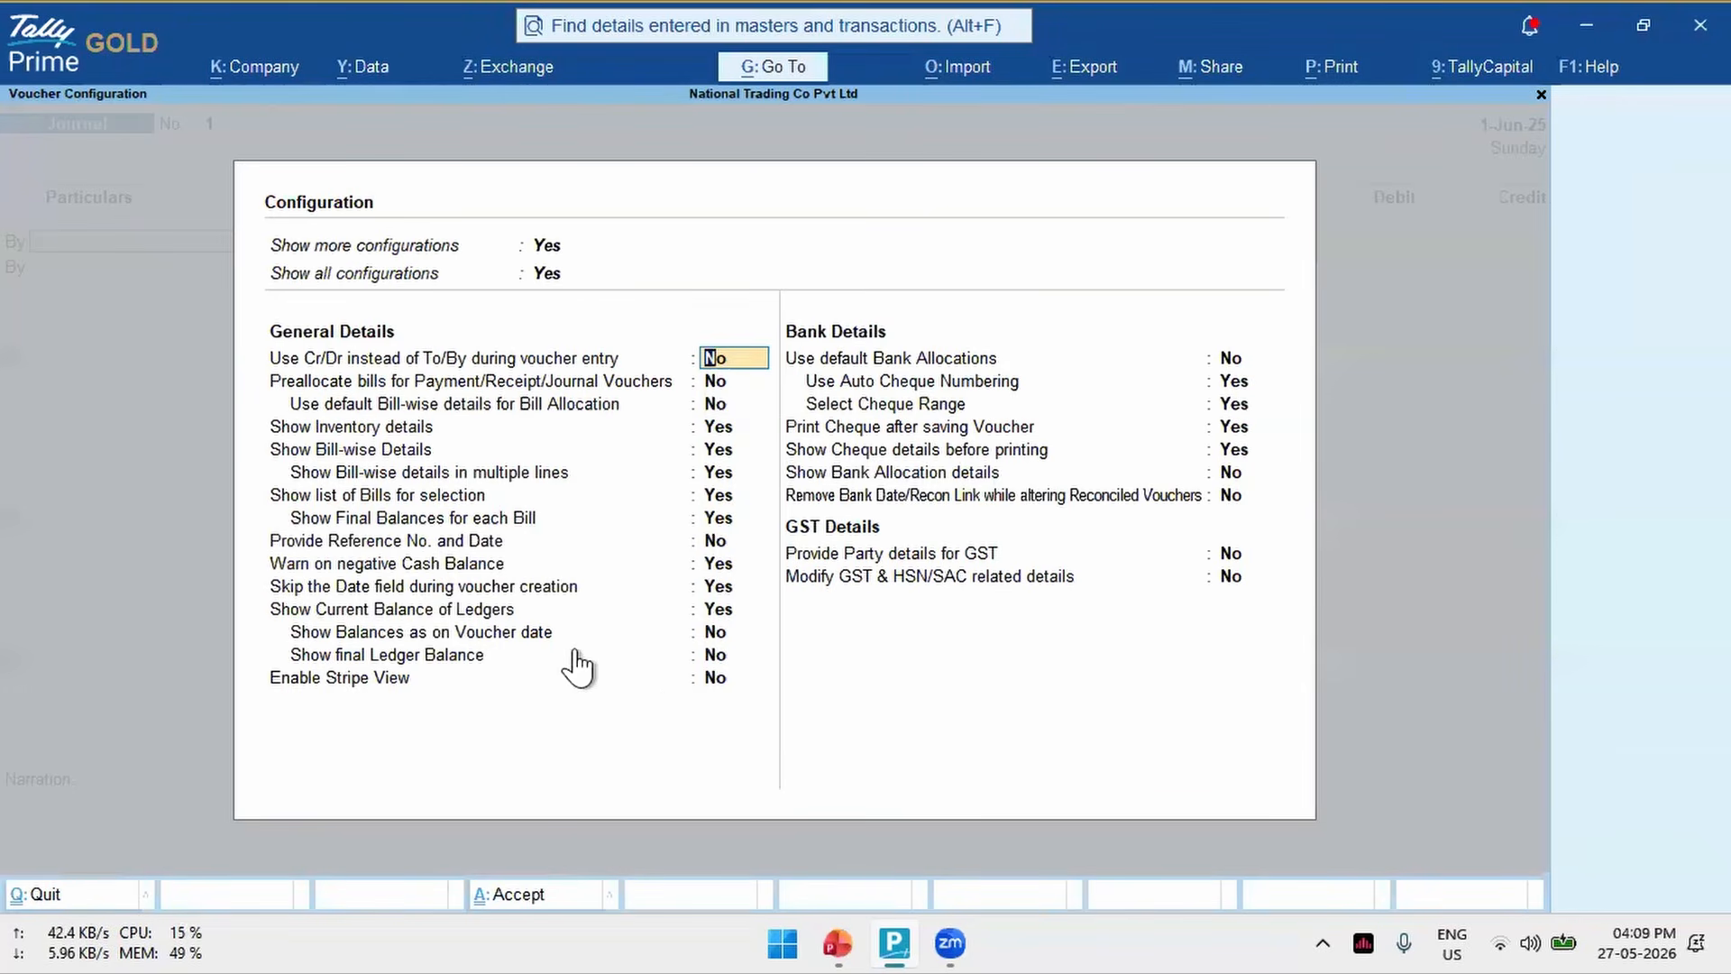
- Set Provide Reference No. and Date to Yes for the journal voucher and accept the configuration
key(Down)
key(Down)
key(Down)
key(Down)
key(Down)
key(Down)
key(Down)
key(Down)
text(y)
key(Down)
key(Down)
key(Down)
key(Down)
key(Down)
key(Down)
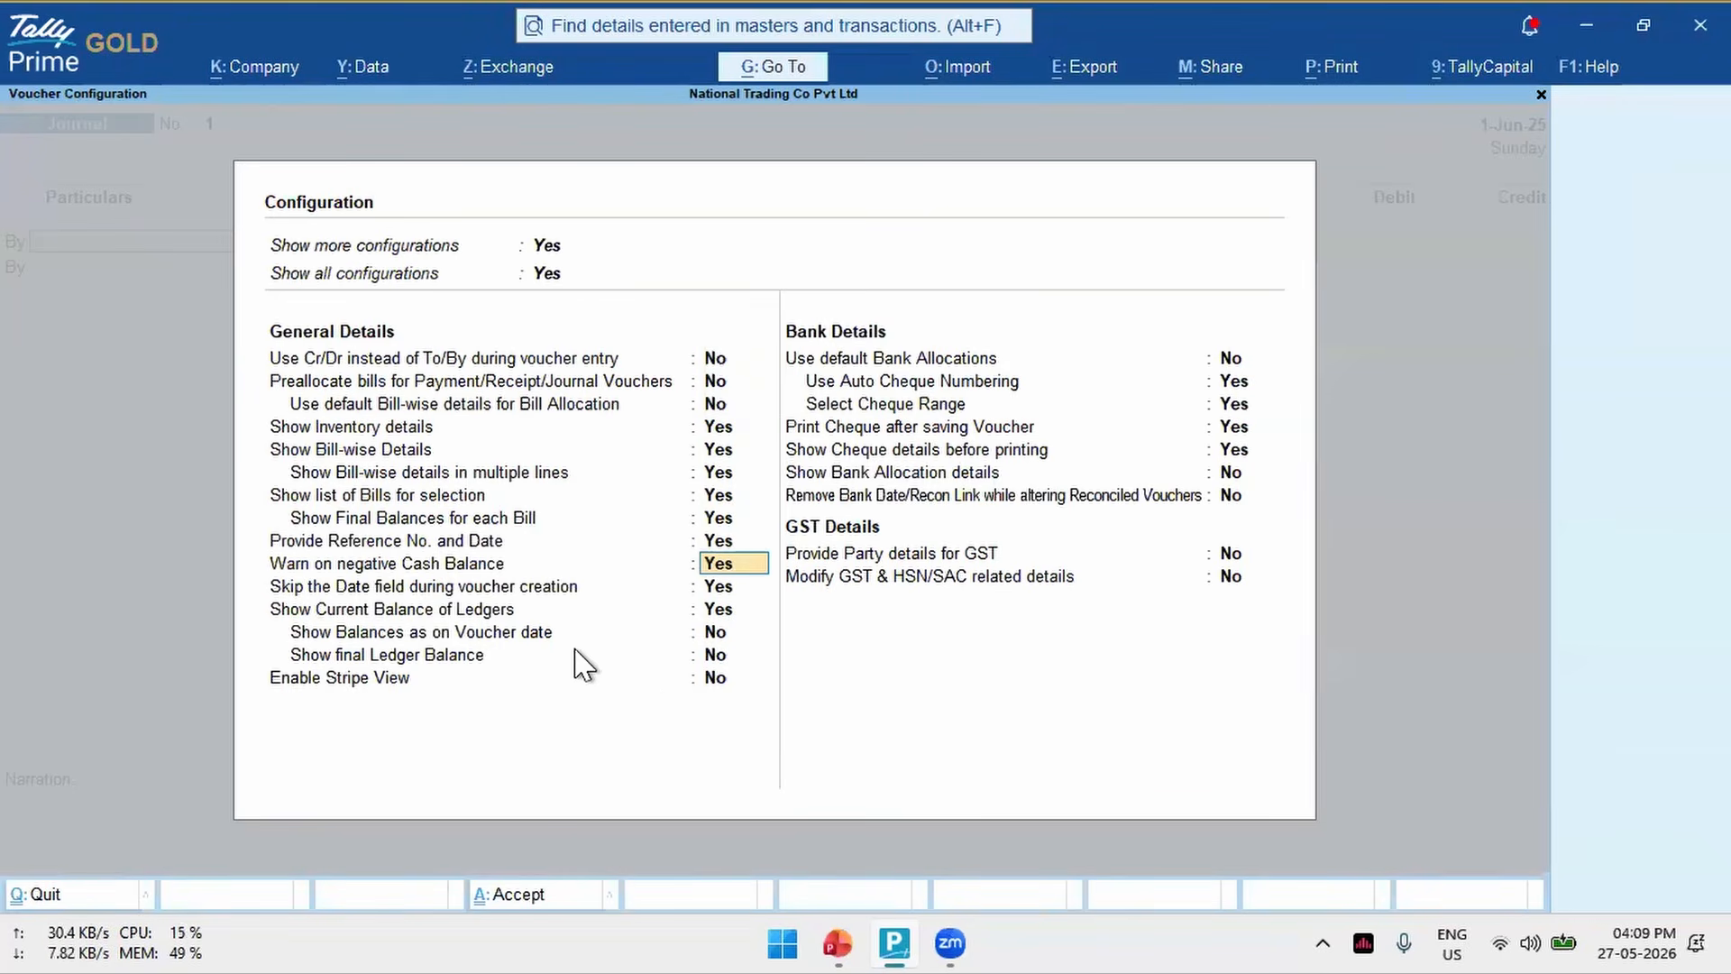
key(Down)
key(Down)
key(Down)
key(Down)
key(Down)
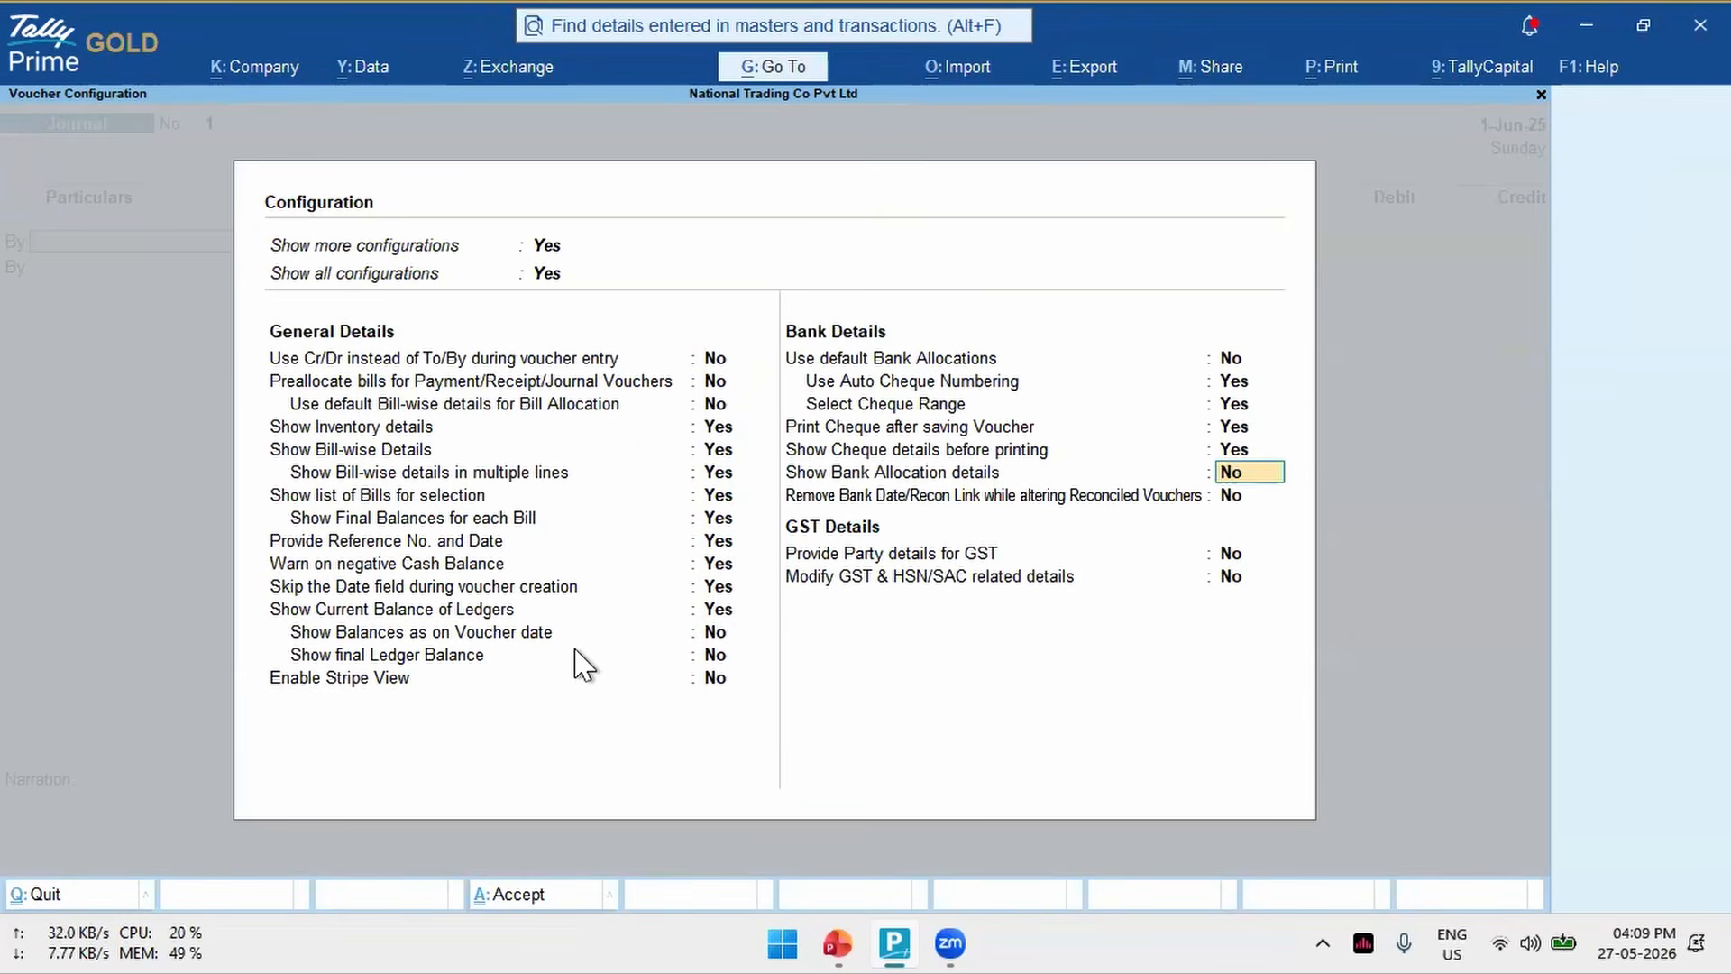
key(ctrl+a)
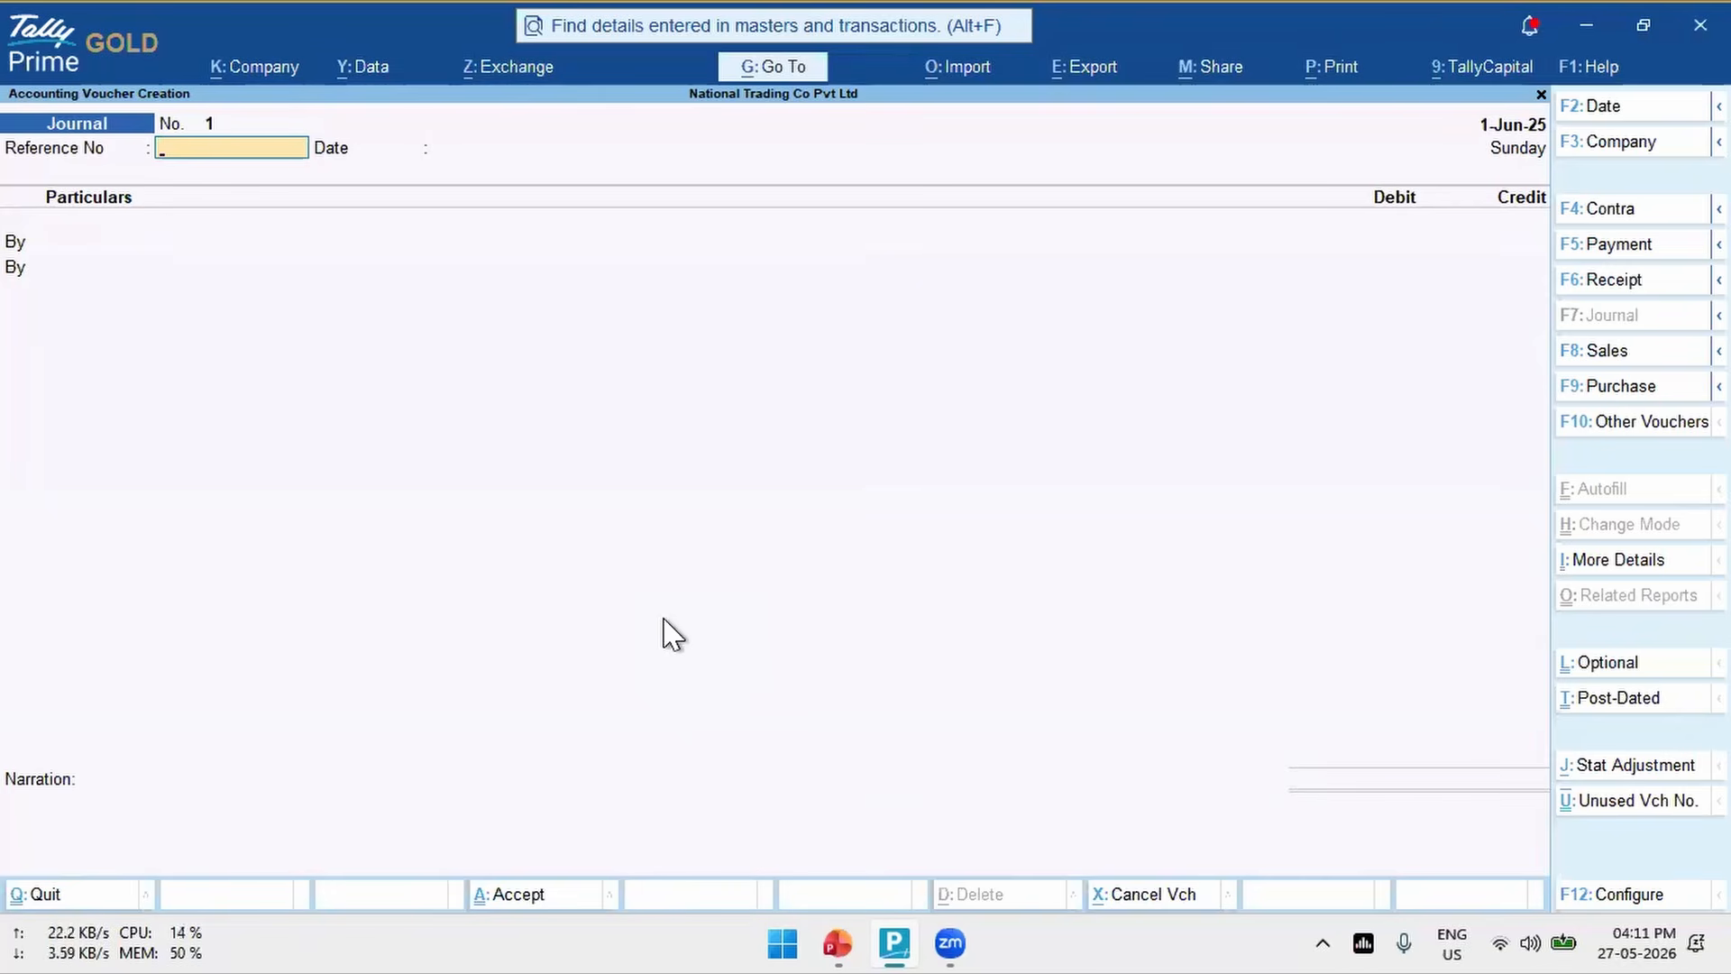
- Quit the journal voucher without saving it and return to the Gateway of Tally
key(Escape)
key(alt+Tab)
key(alt+shift+Tab)
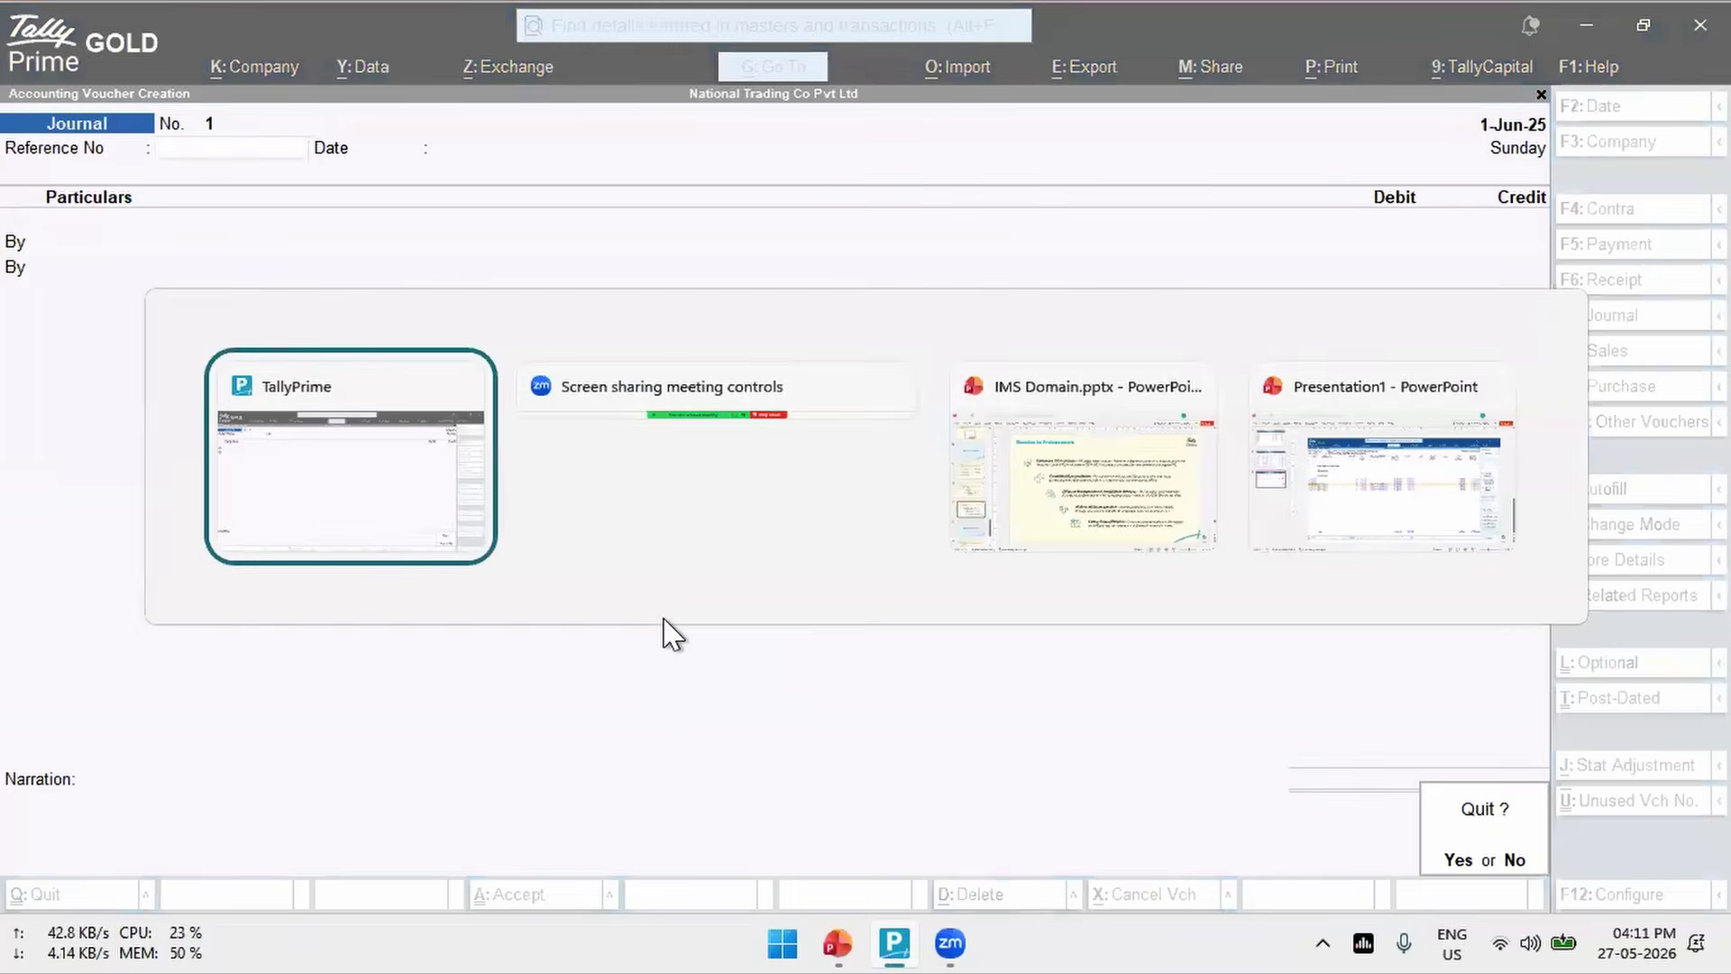
key(Return)
key(Escape)
key(Escape)
- Open the IMS Inward Supplies report and drill down through B2B Invoices to the voucher register of VJ Traders
key(alt+g)
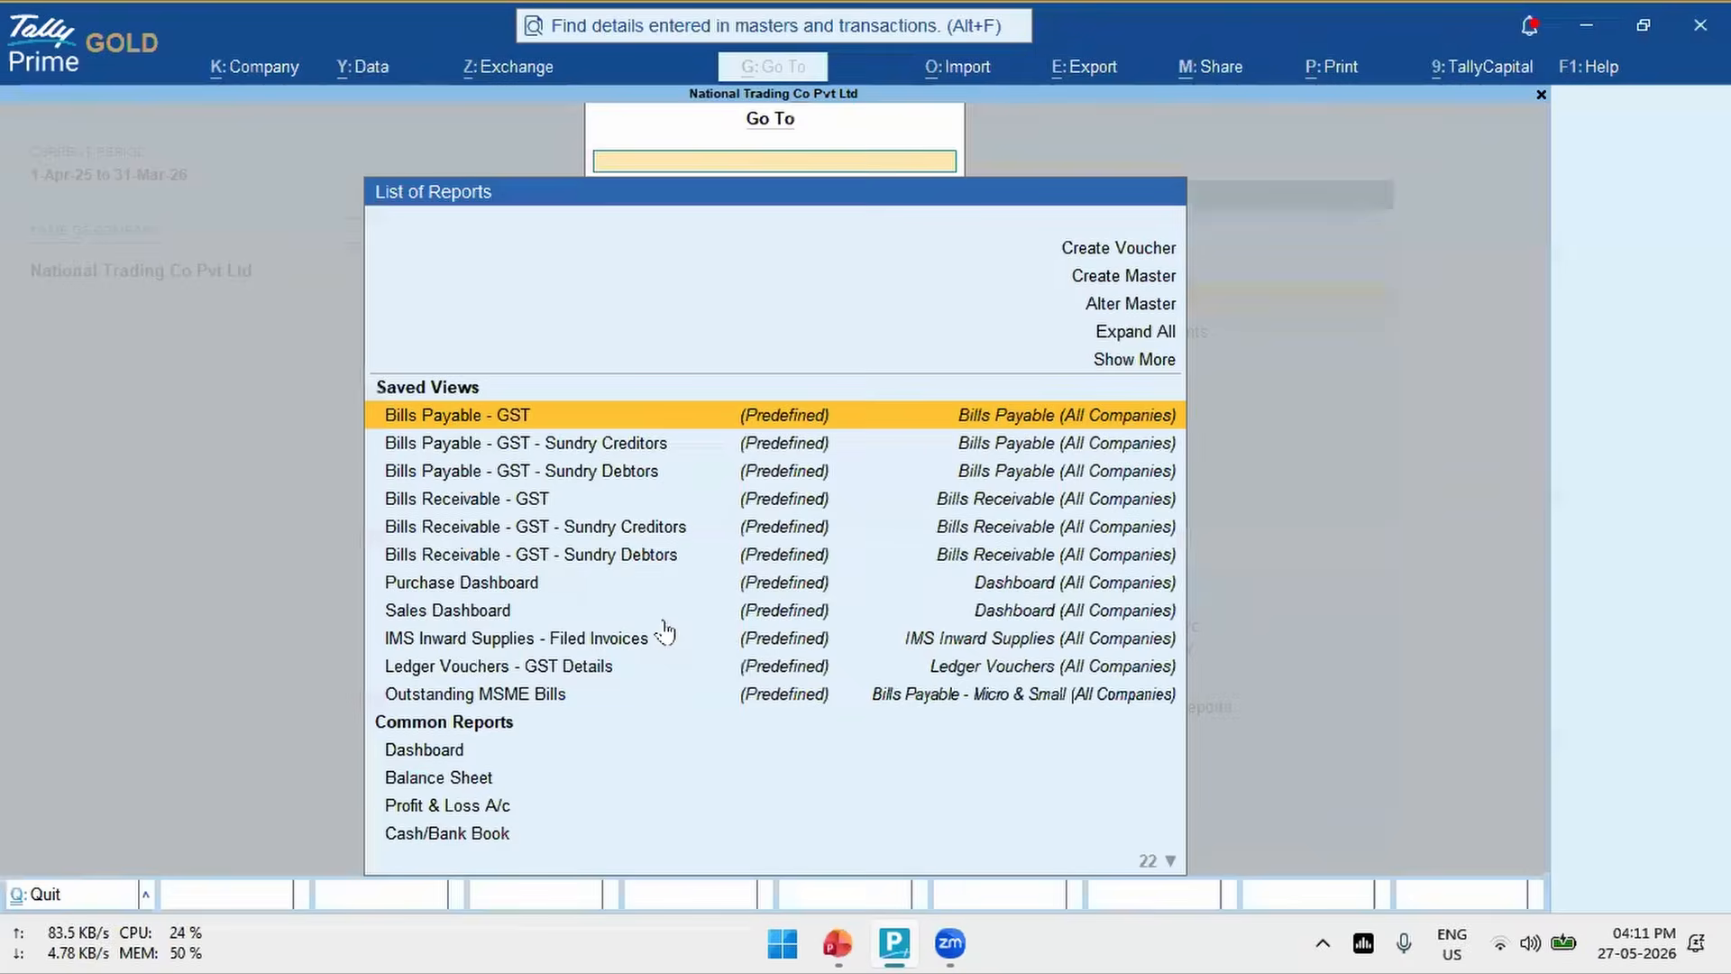
key(Escape)
key(alt+g)
text(Ims)
key(Down)
key(Return)
key(Down)
key(Down)
key(Down)
key(Down)
key(Down)
key(Down)
key(Down)
key(Down)
key(Up)
key(Return)
key(Return)
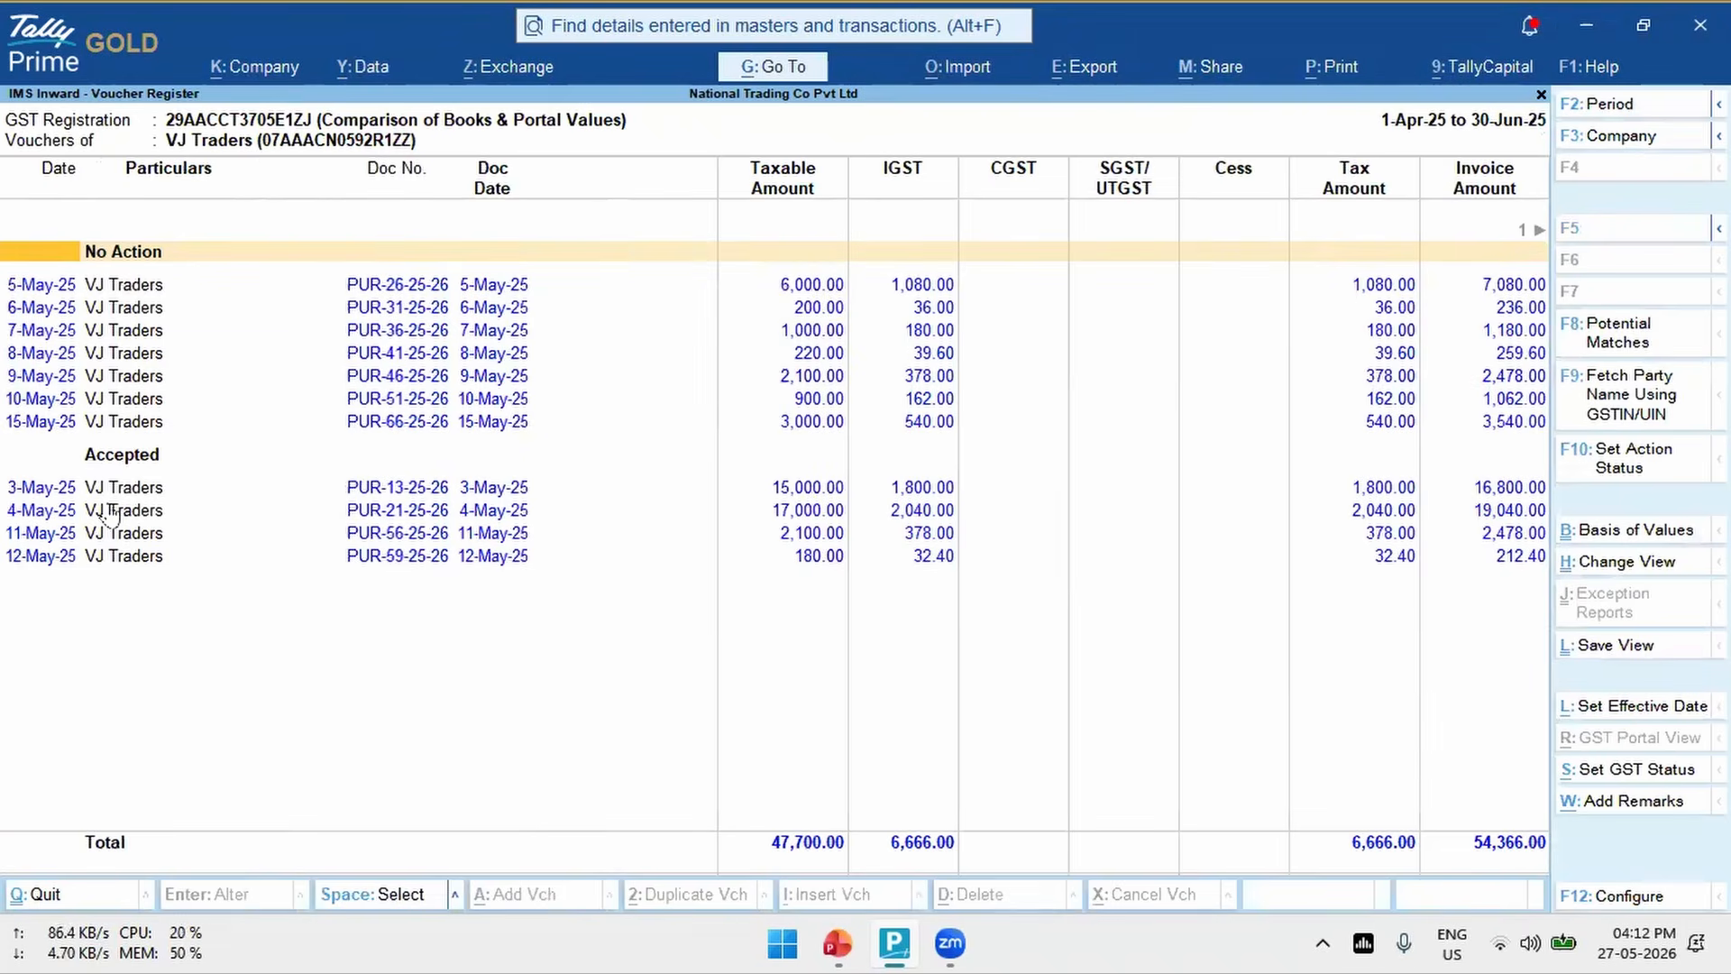
- Select voucher PUR-41-25-26, look at the register's e-mail options without sending, and return to the IMS Inward Supplies report
click(164, 359)
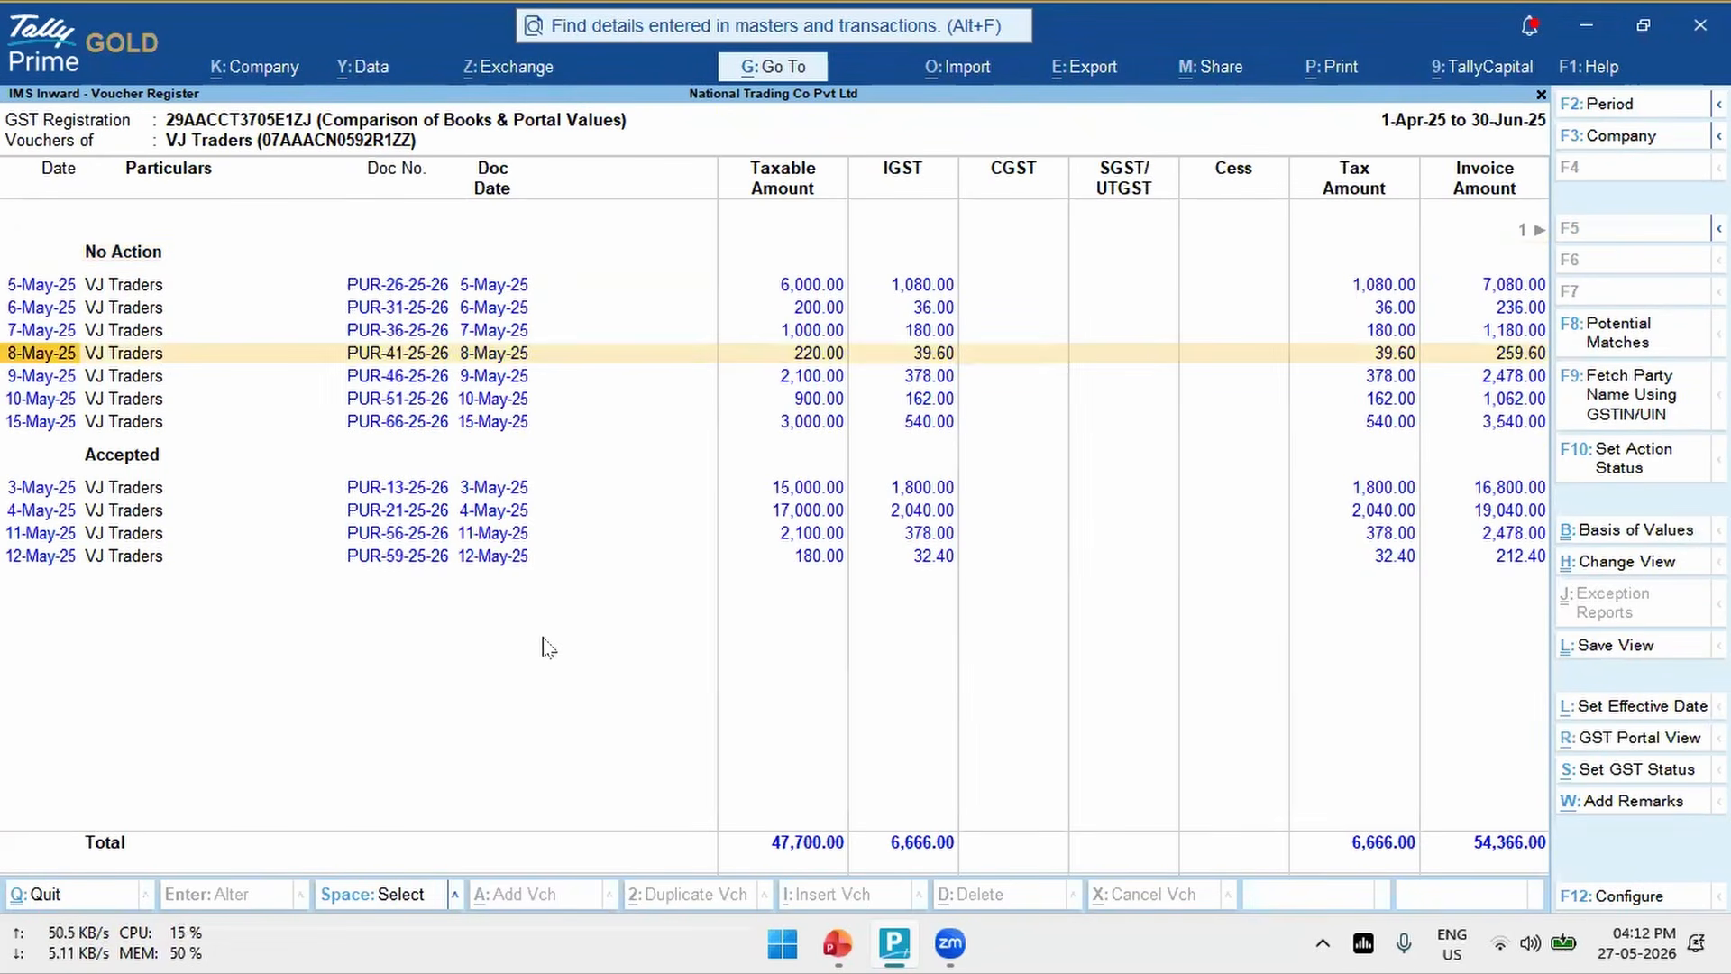
key(alt+m)
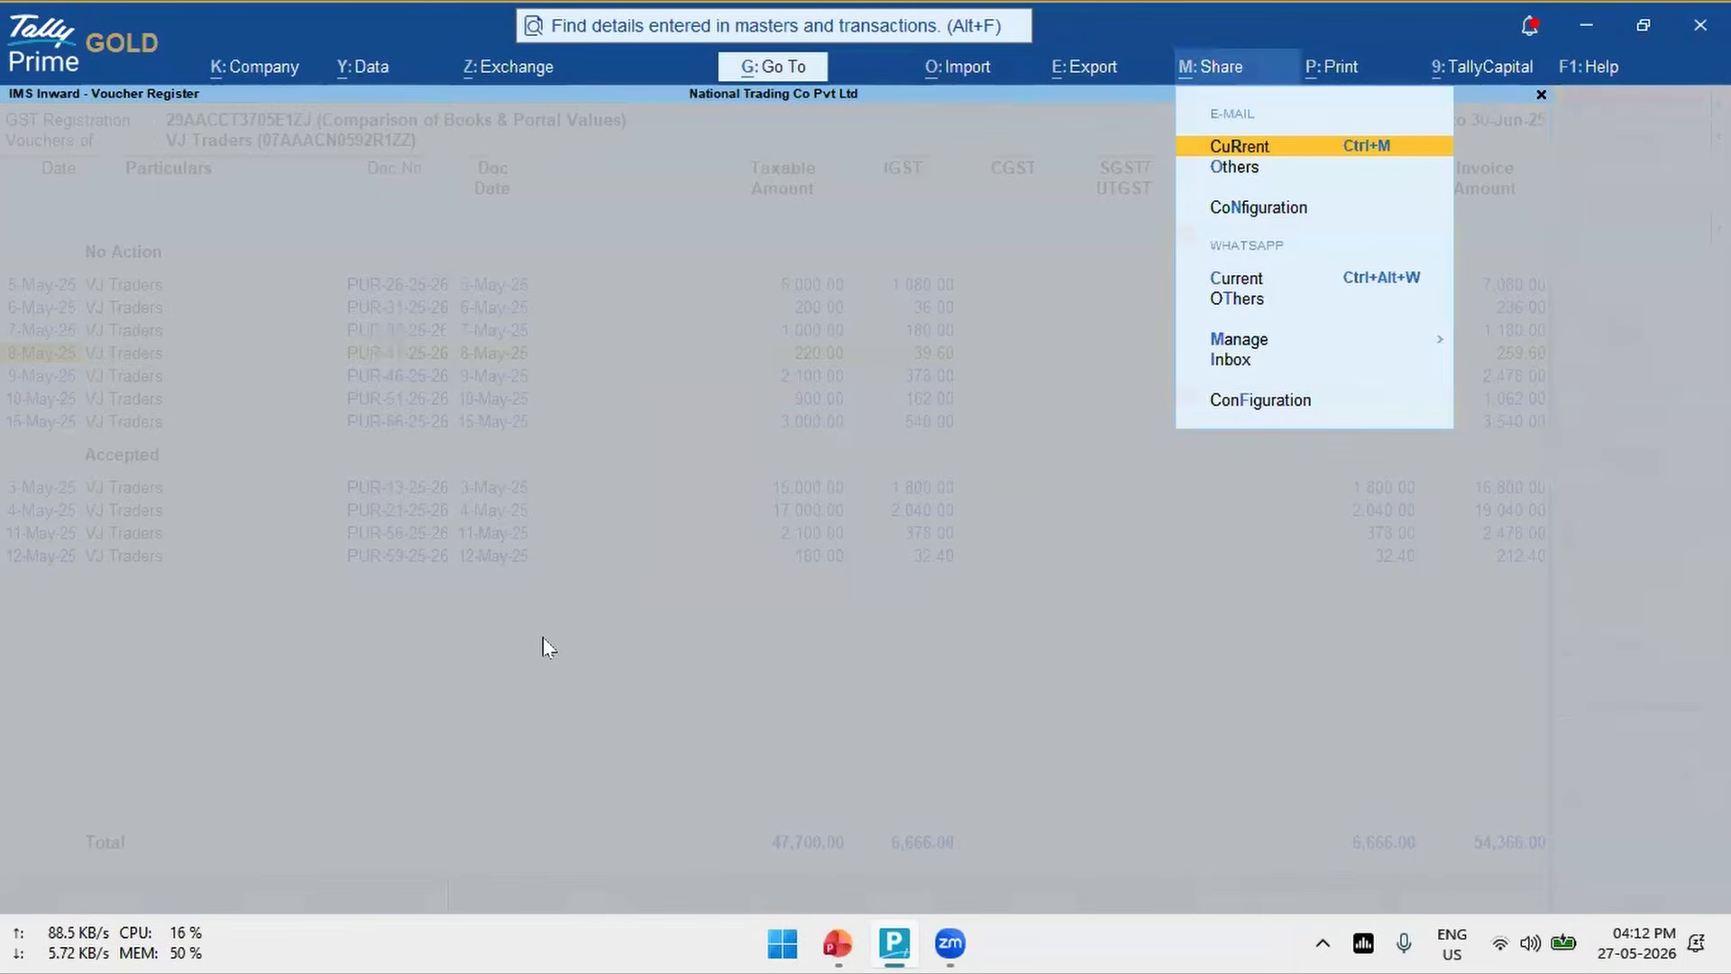
key(Return)
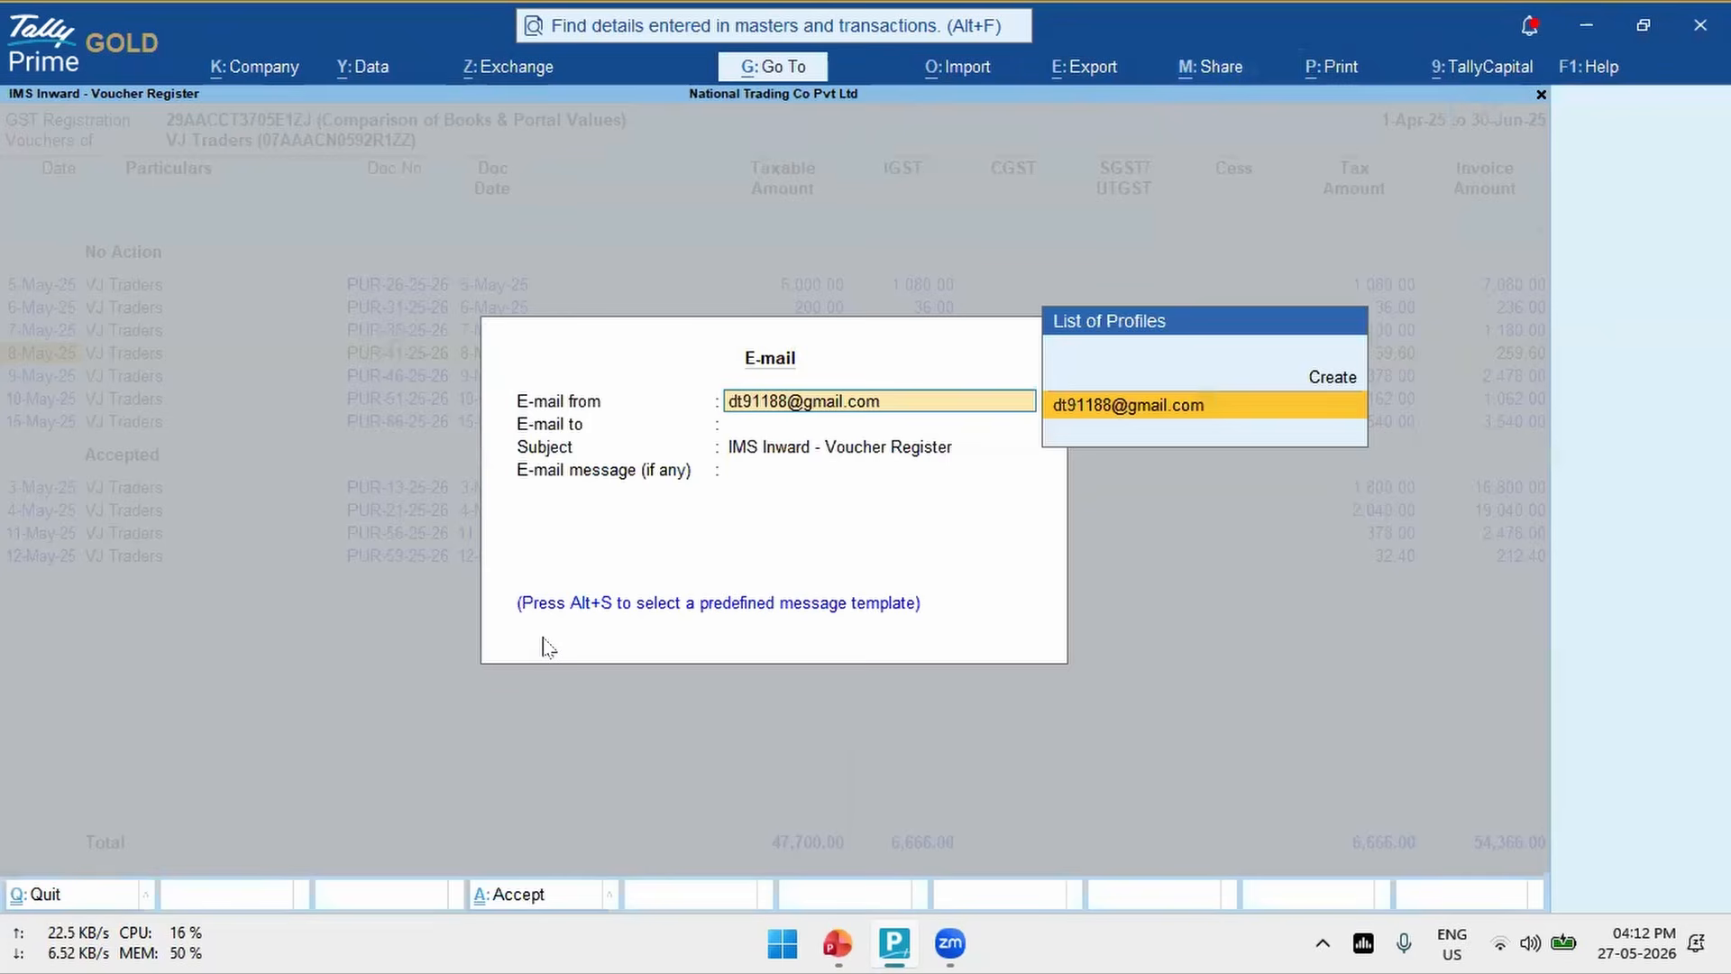
key(Return)
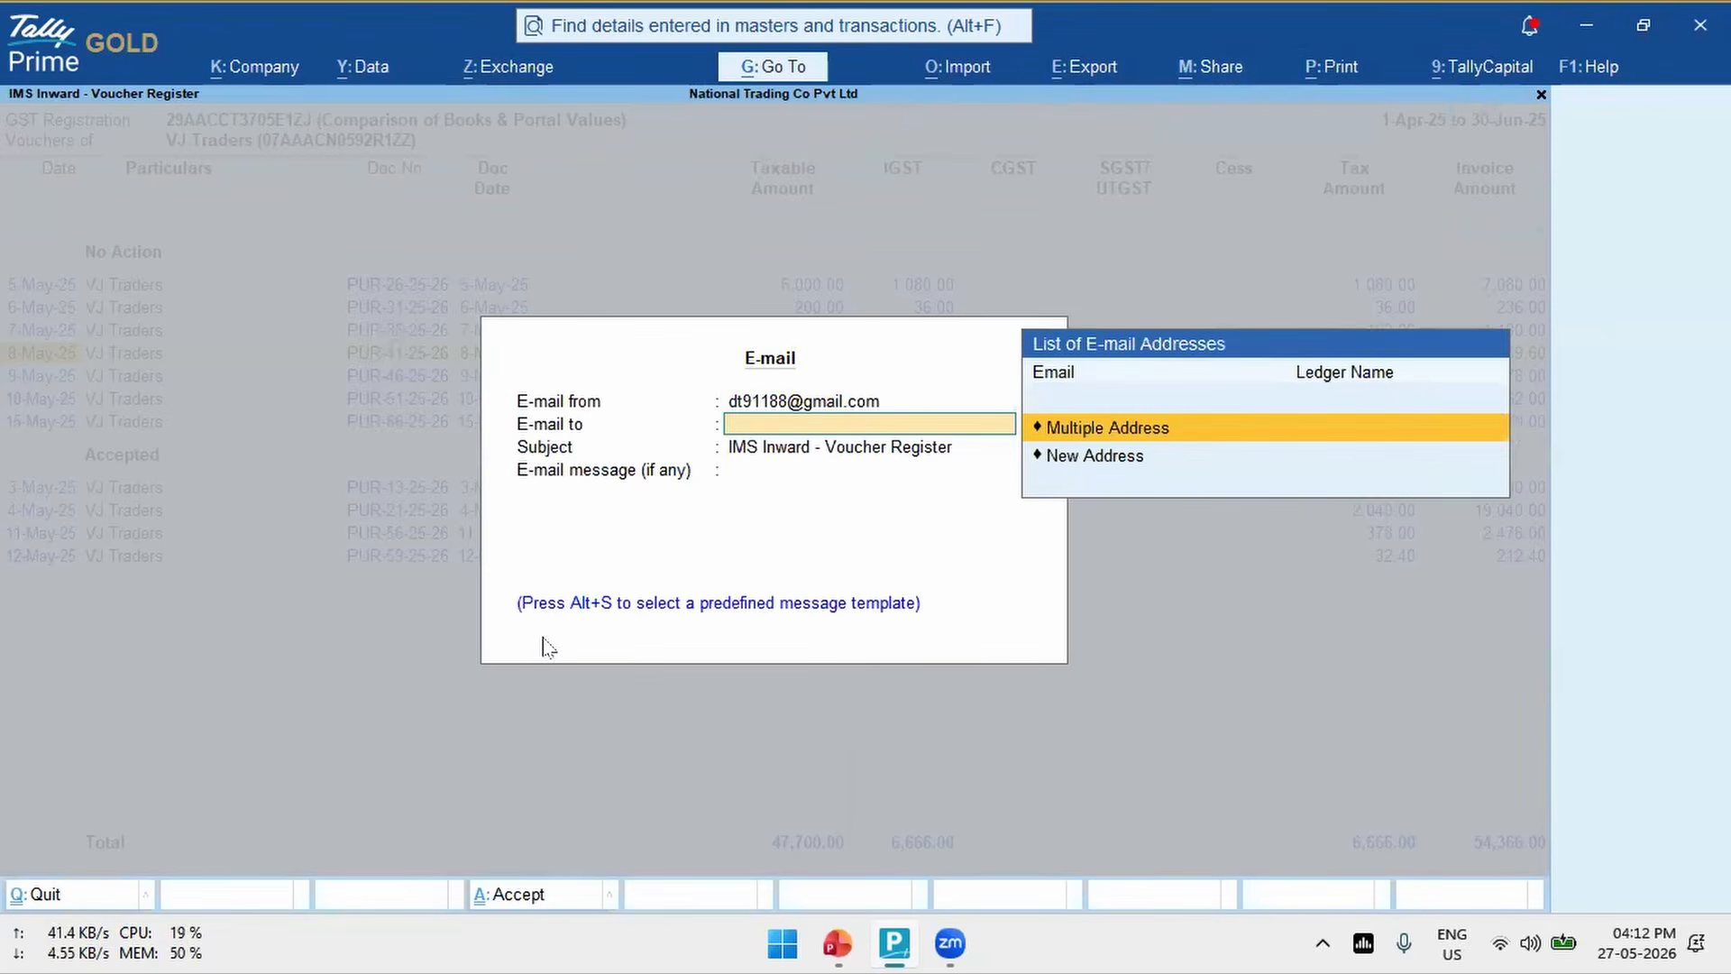
key(Escape)
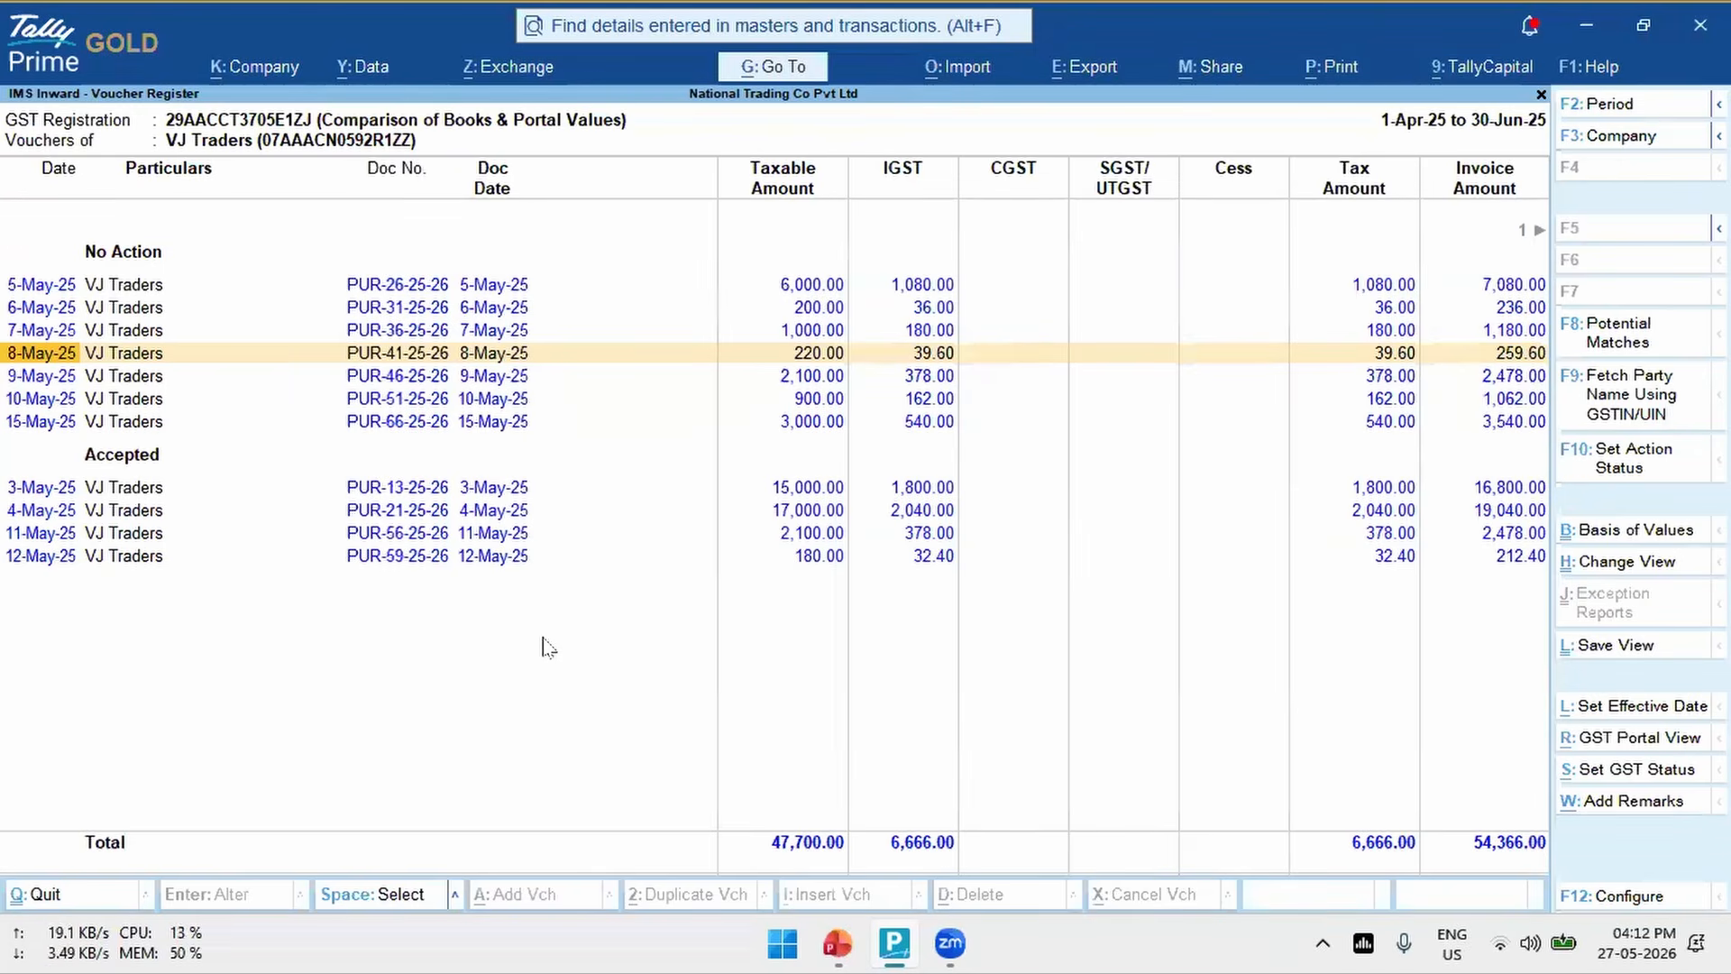
key(Escape)
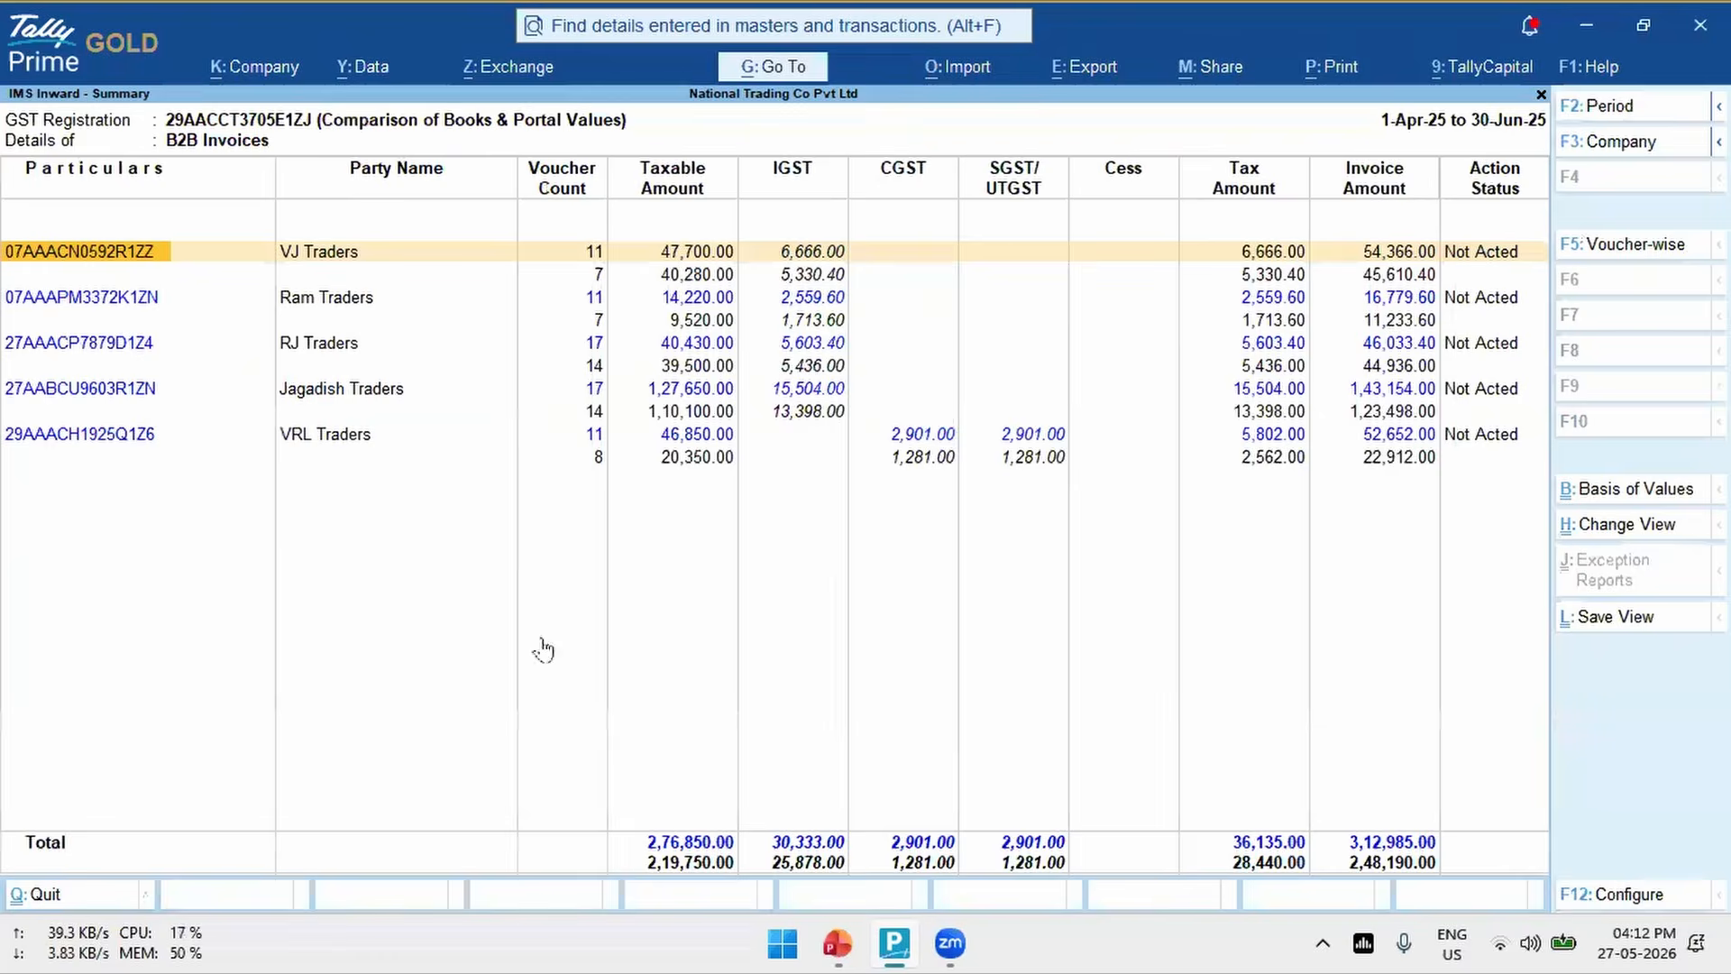
key(Escape)
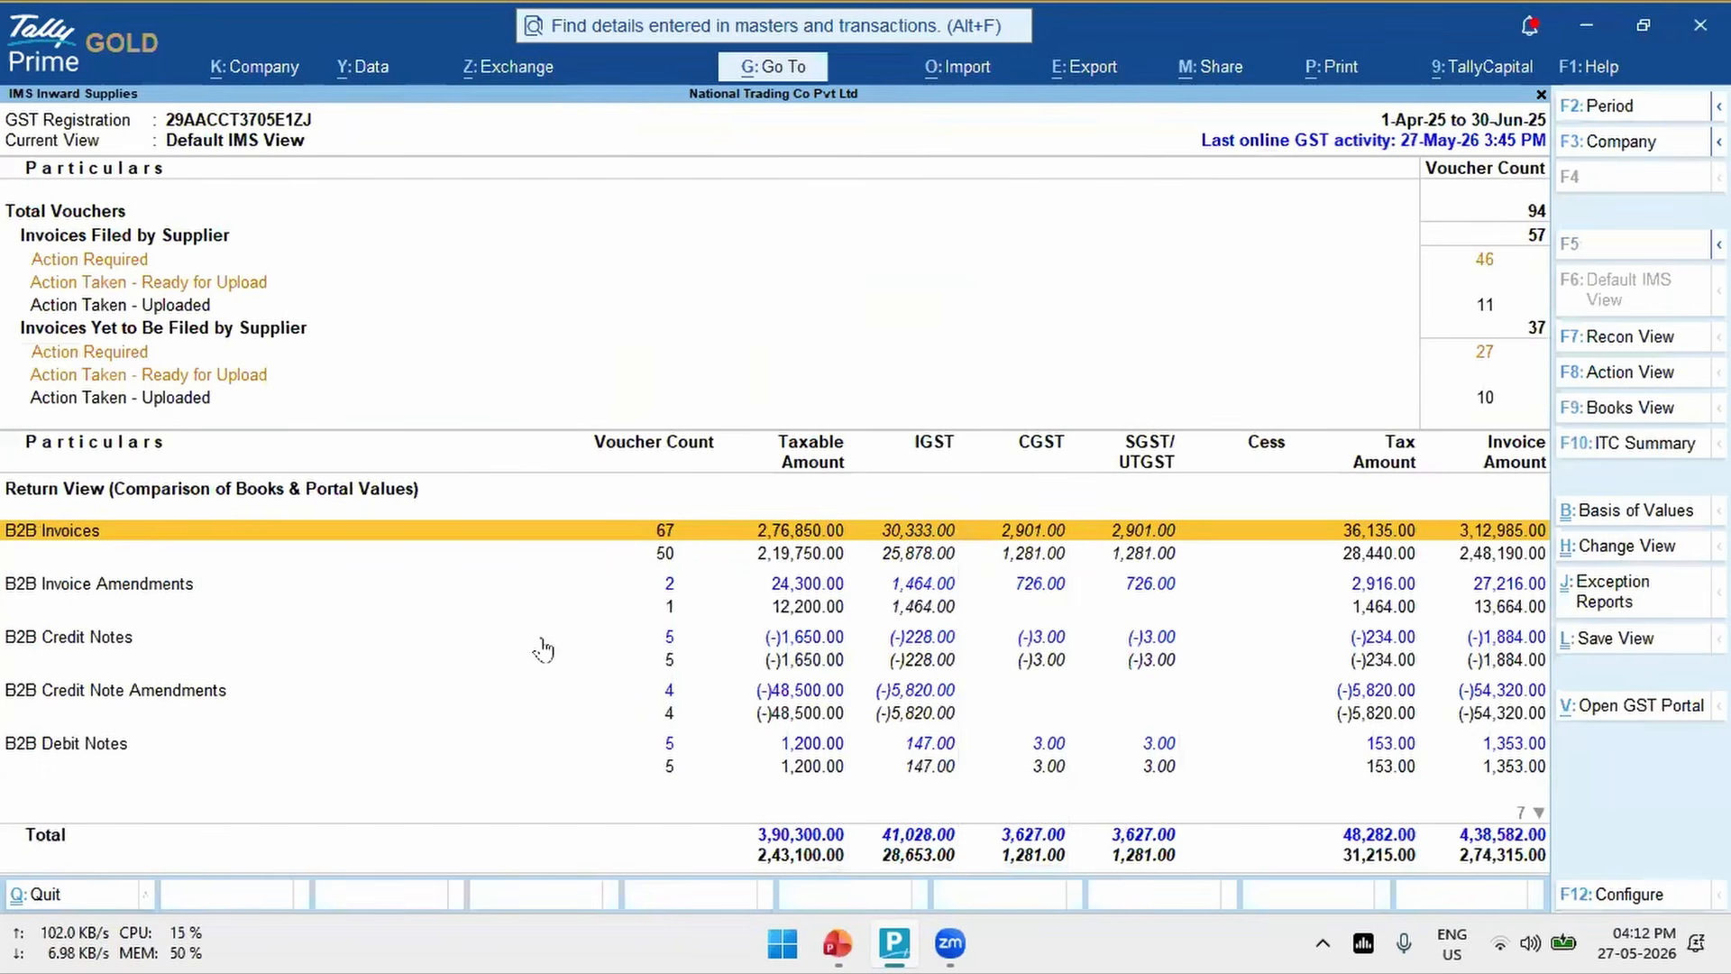
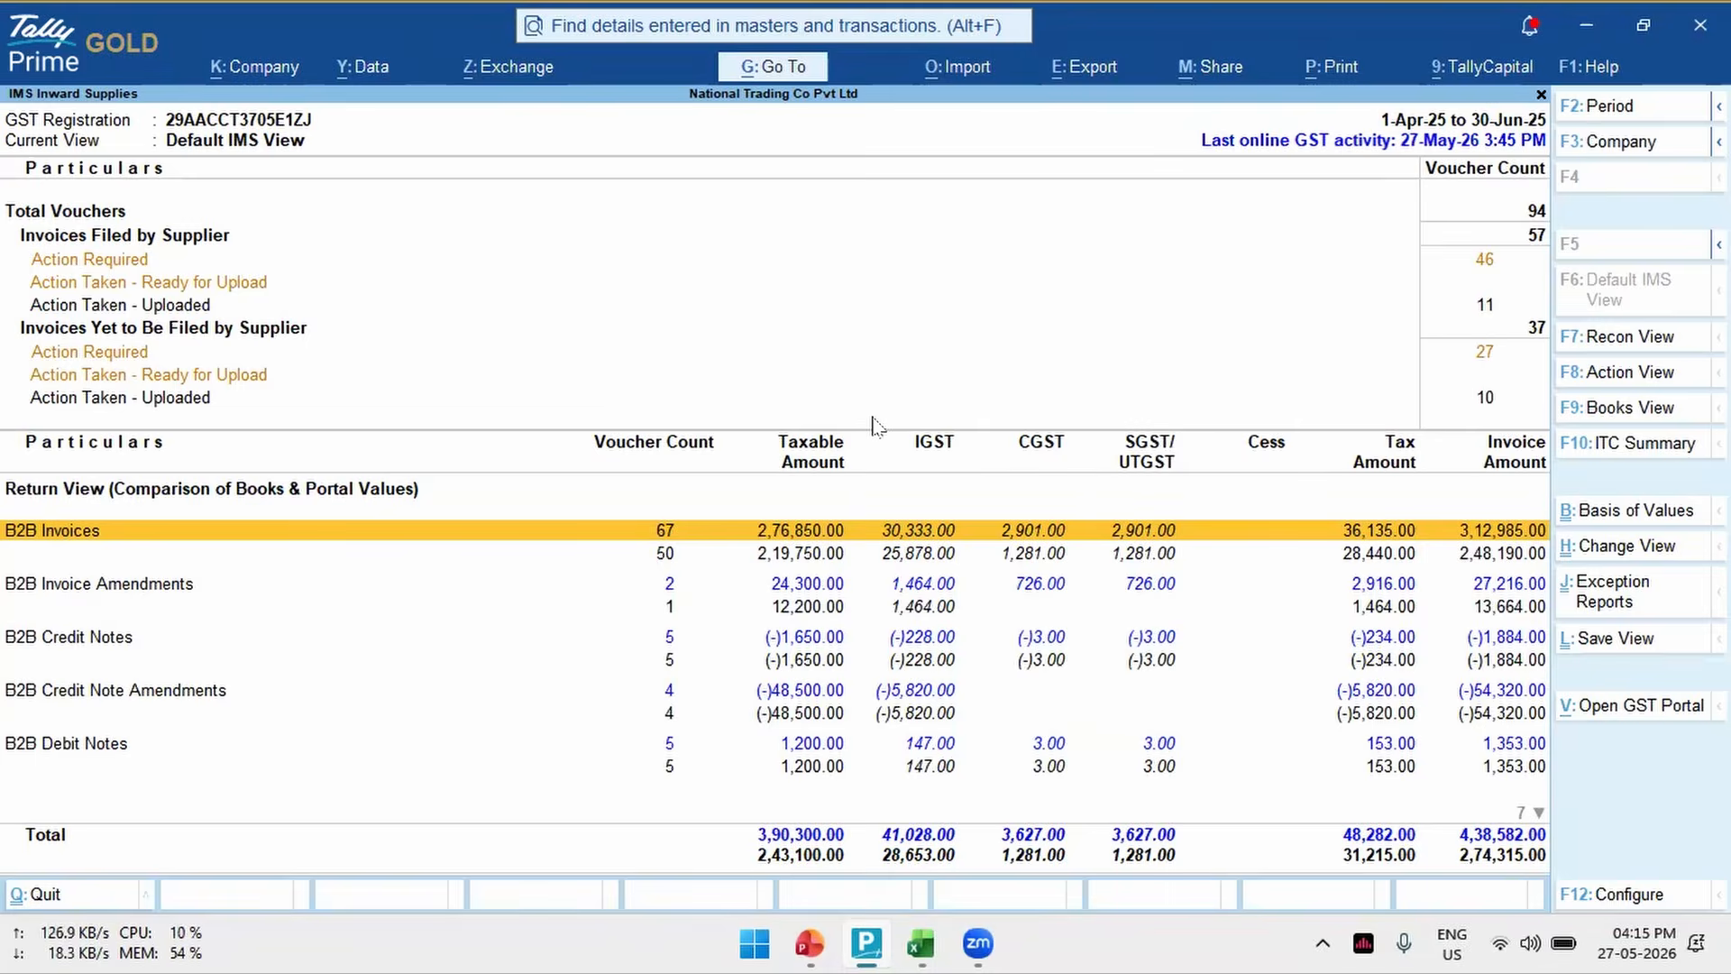
- Drill down through B2B Invoices to the voucher register of VJ Traders and go to voucher PUR-13-25-26
key(Return)
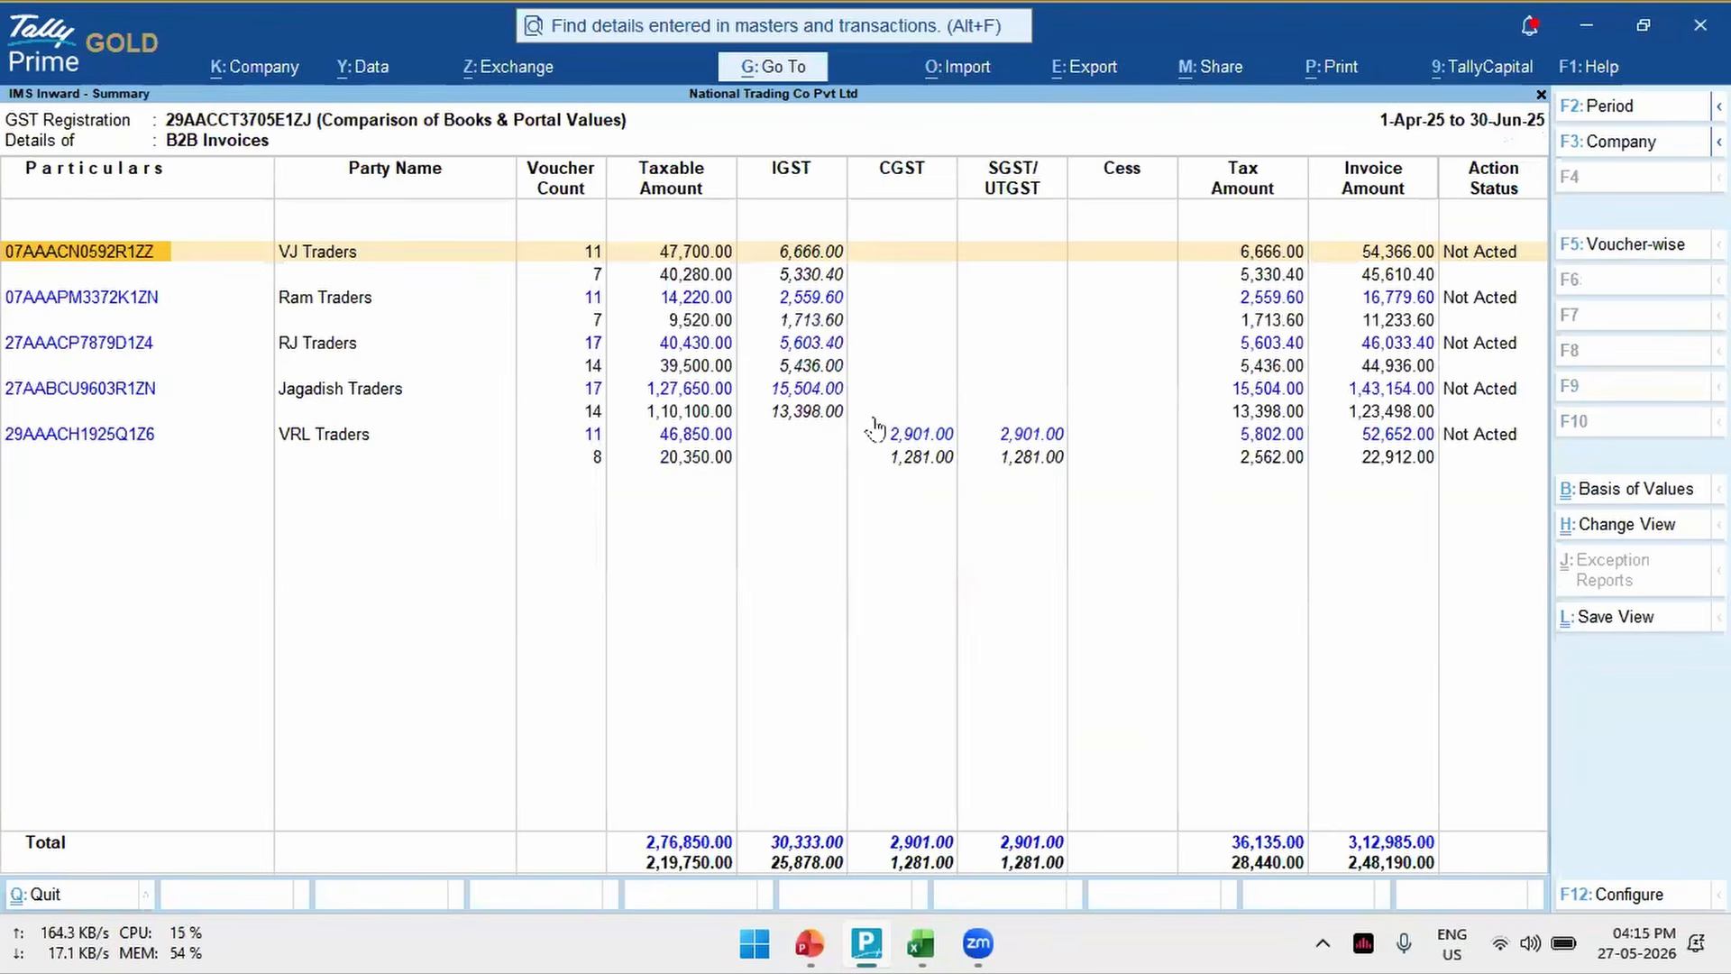
key(Return)
key(Down)
key(Down)
key(Down)
key(Down)
key(Down)
key(Down)
key(Down)
key(Down)
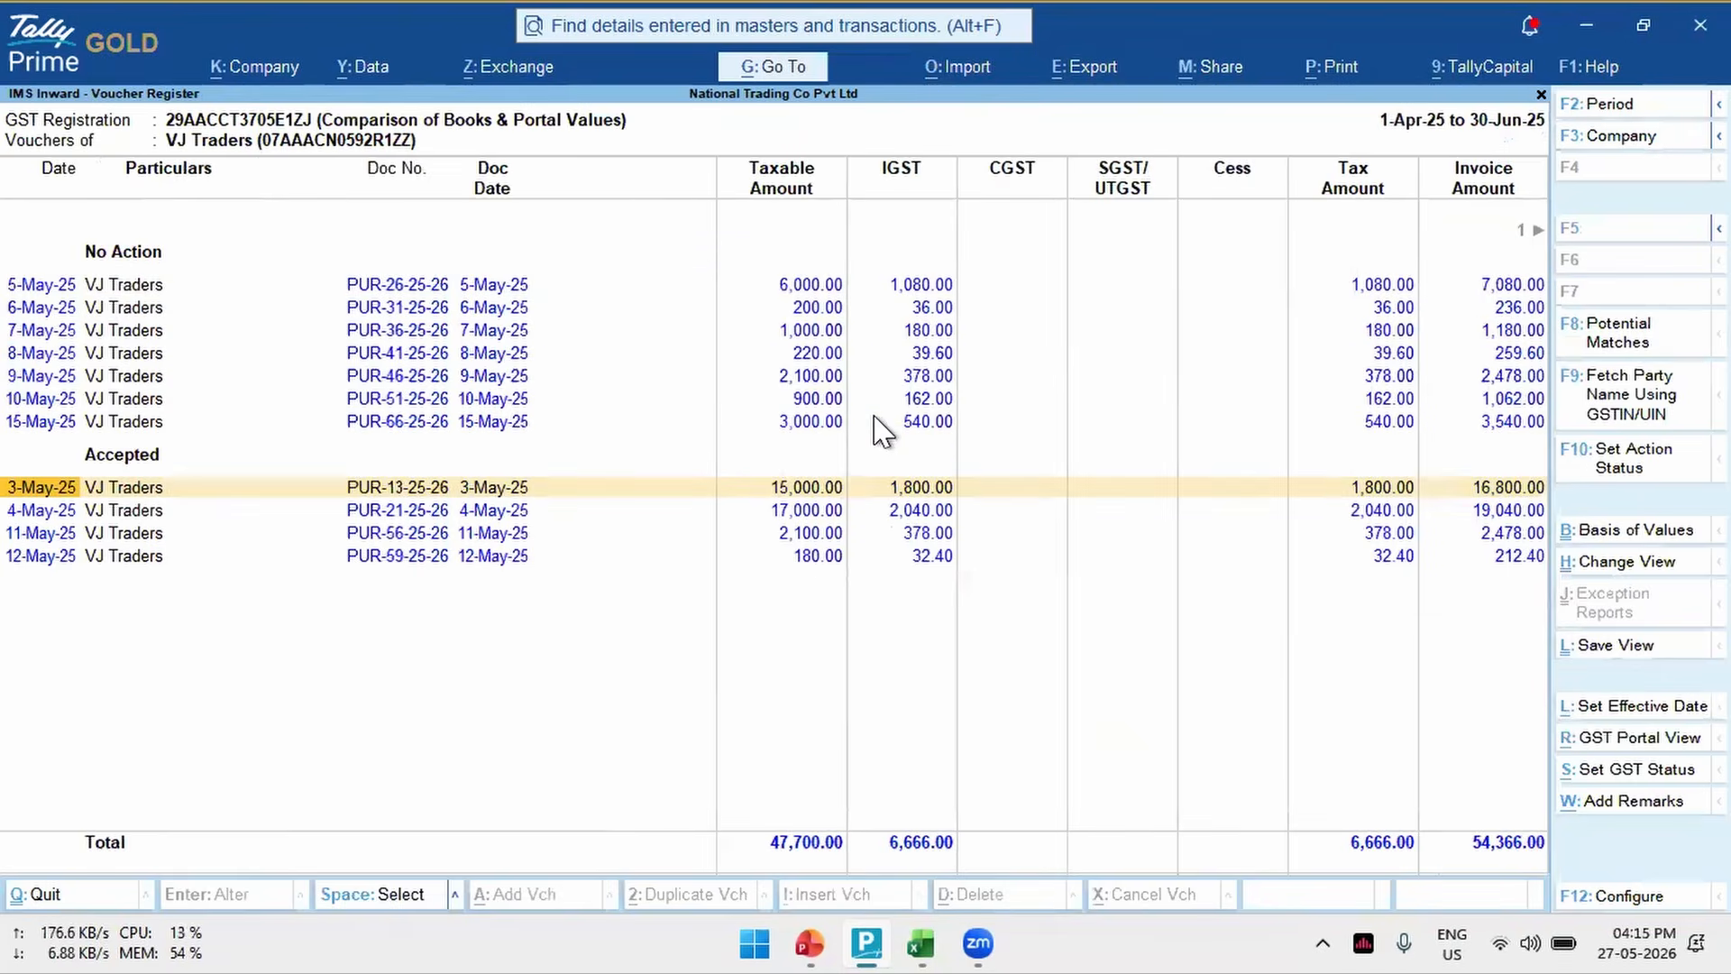
key(Return)
key(Escape)
- Set Show Book Values for Reconciled Vouchers to Yes for the voucher register and accept the configuration
click(1609, 898)
key(Down)
key(Down)
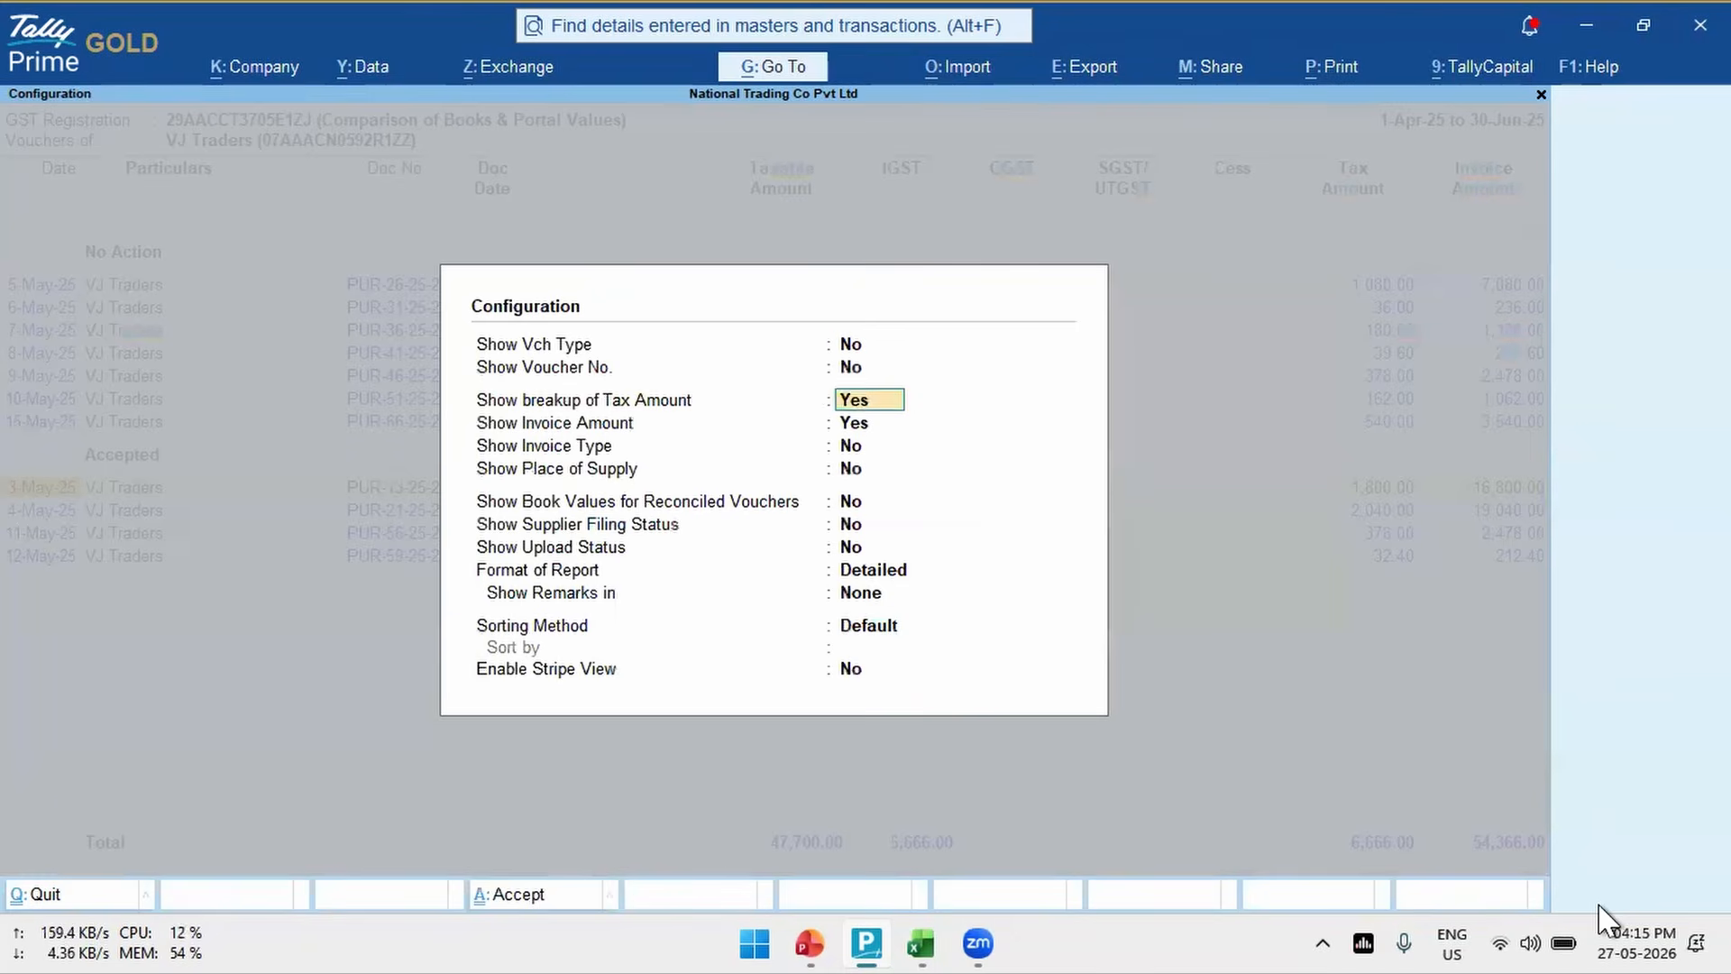
key(Down)
key(Down)
key(Down)
- View the purchase voucher behind the book entry of PUR-13-25-26 and quit it without saving
key(Down)
text(y)
key(Return)
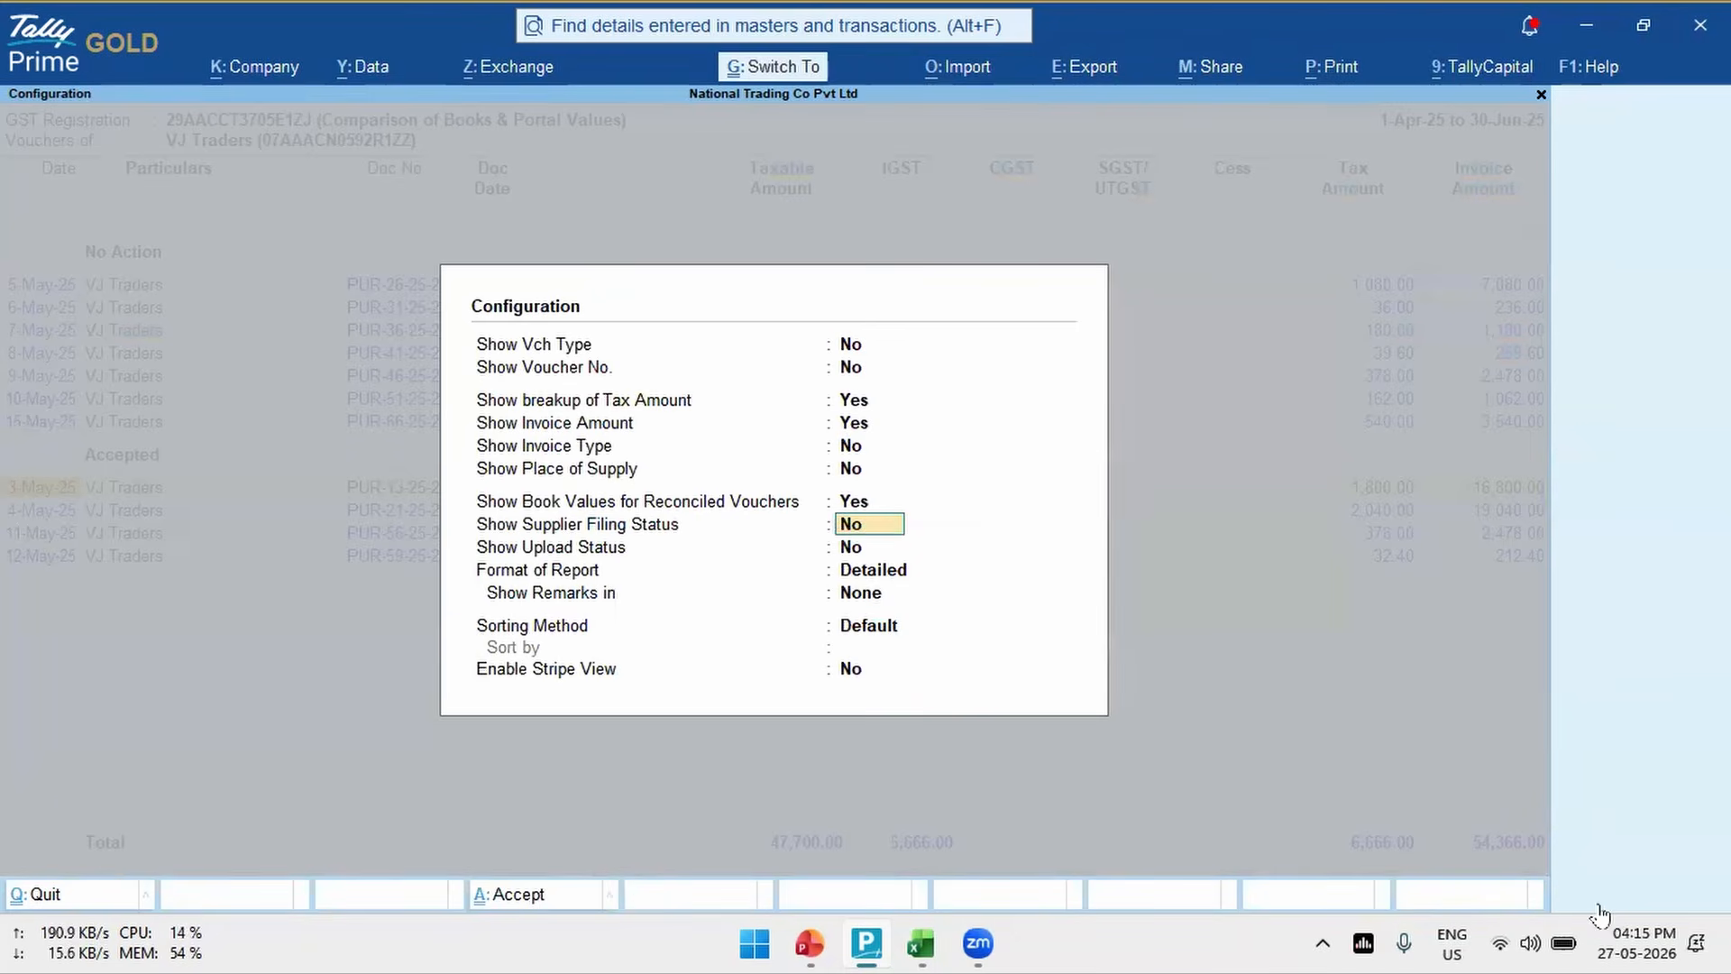
key(ctrl+a)
key(Down)
key(Down)
key(Return)
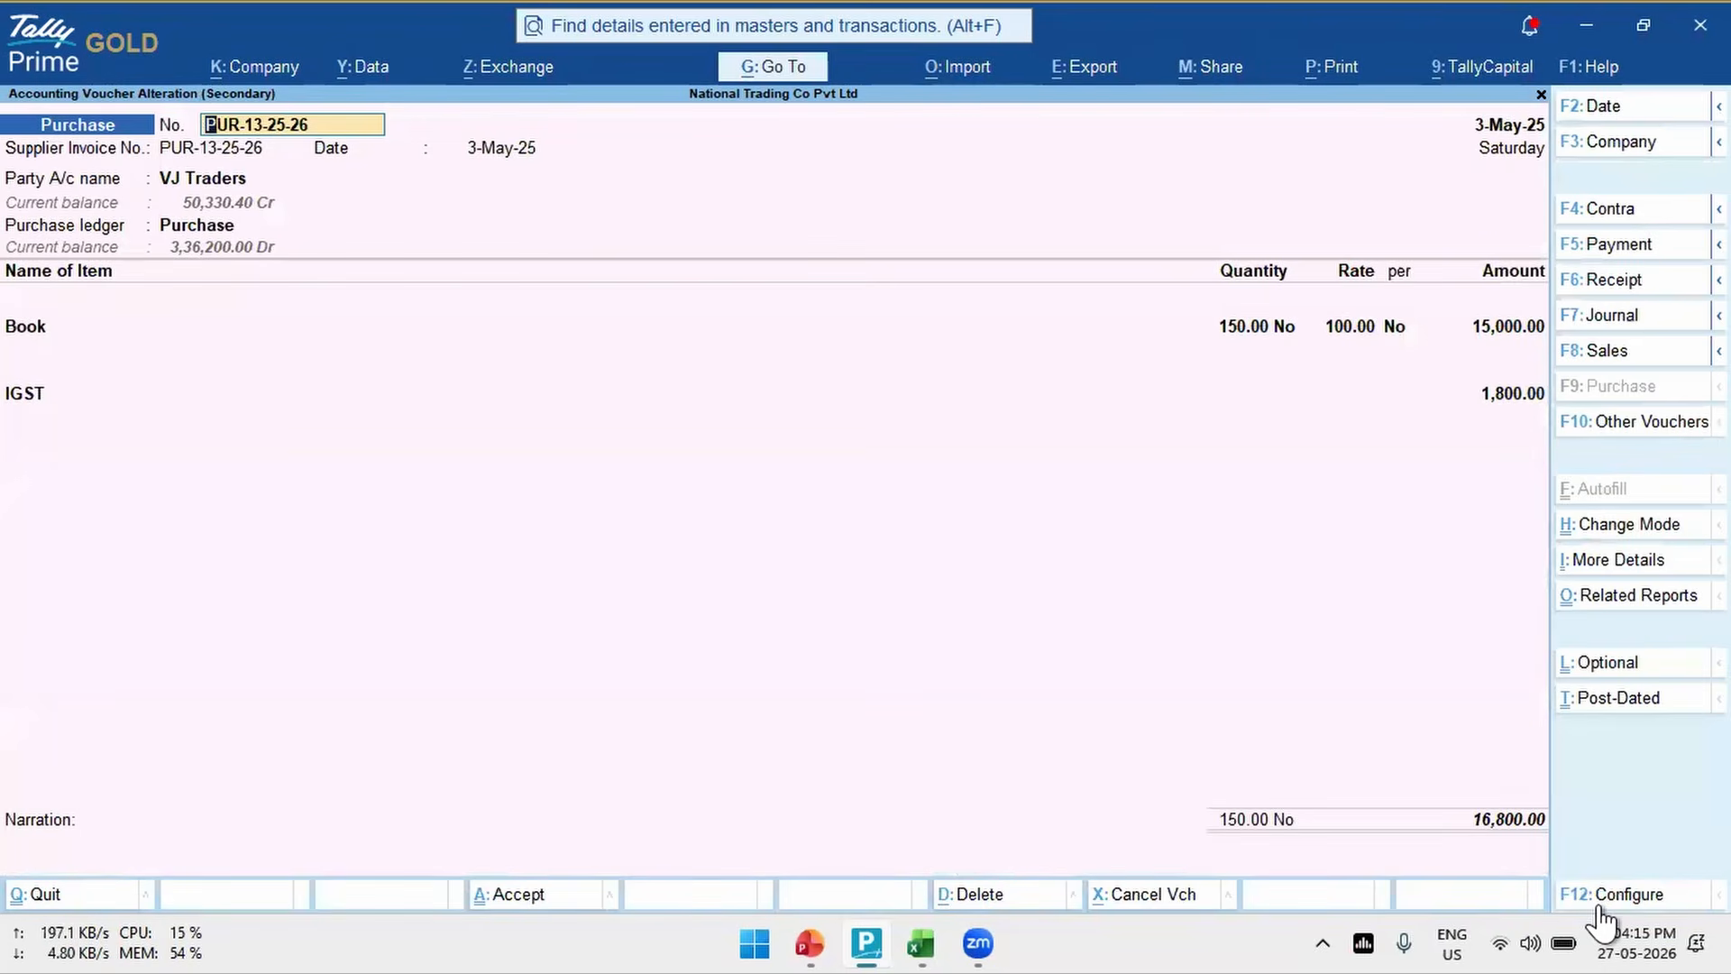
key(ctrl)
key(Escape)
key(y)
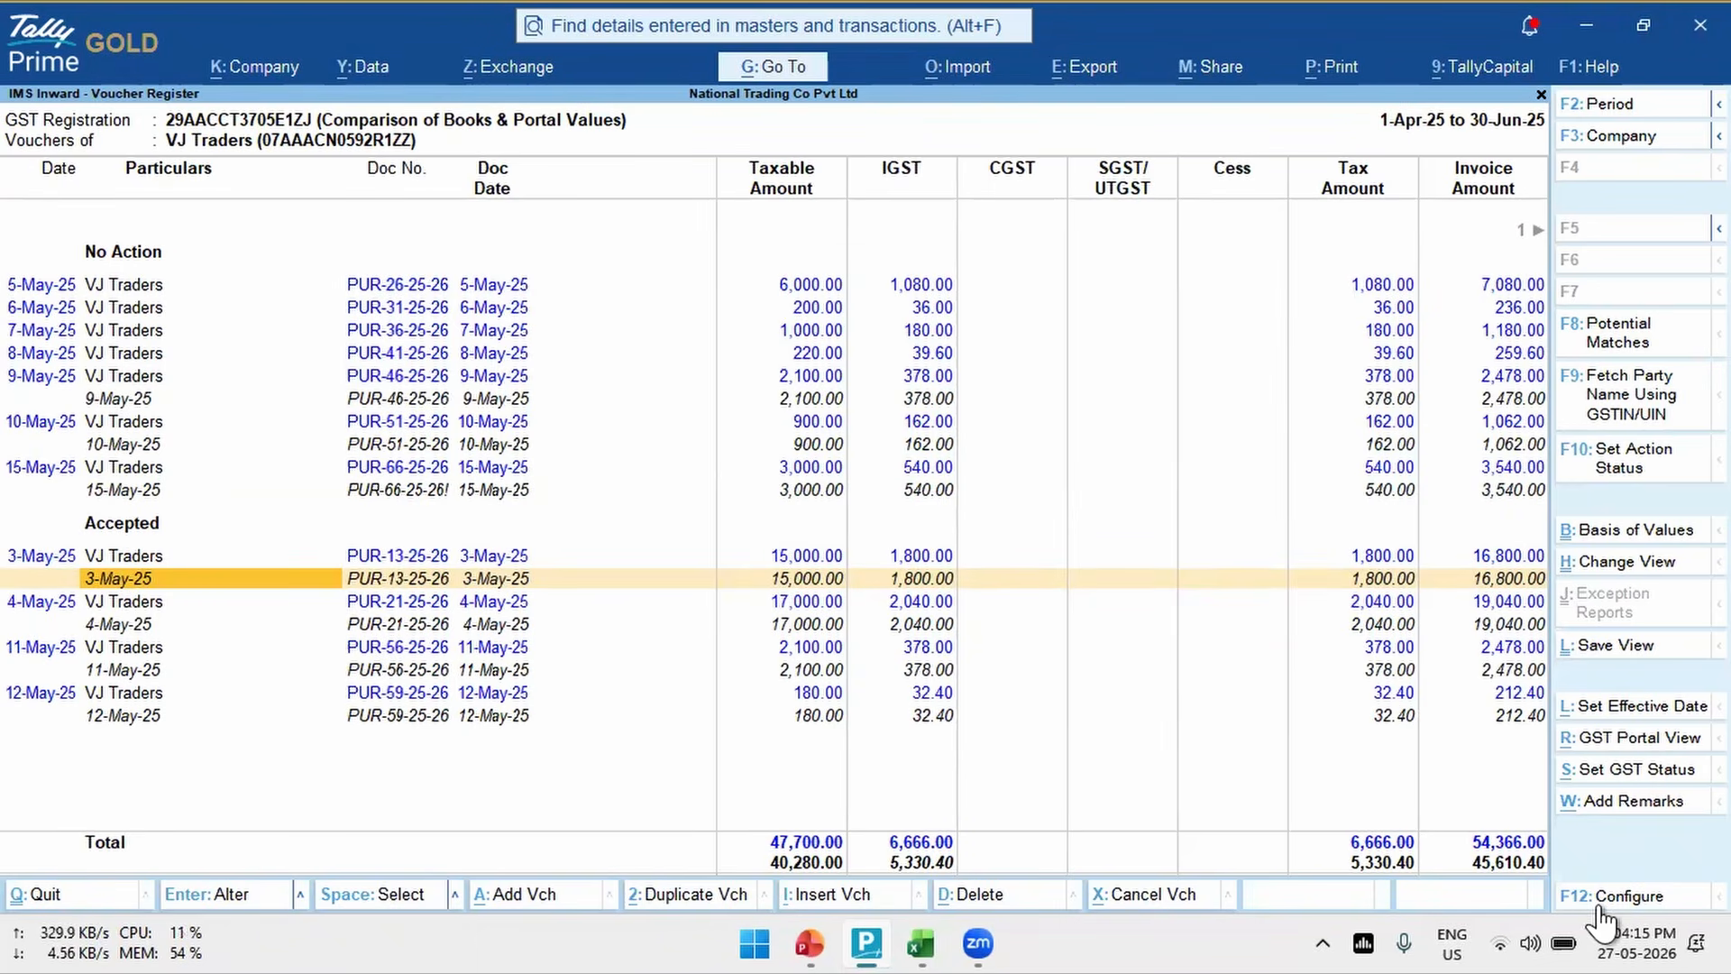
- Reopen purchase voucher PUR-13-25-26 and look at its related reports, going to GST Portal View of Invoice without opening it
key(Return)
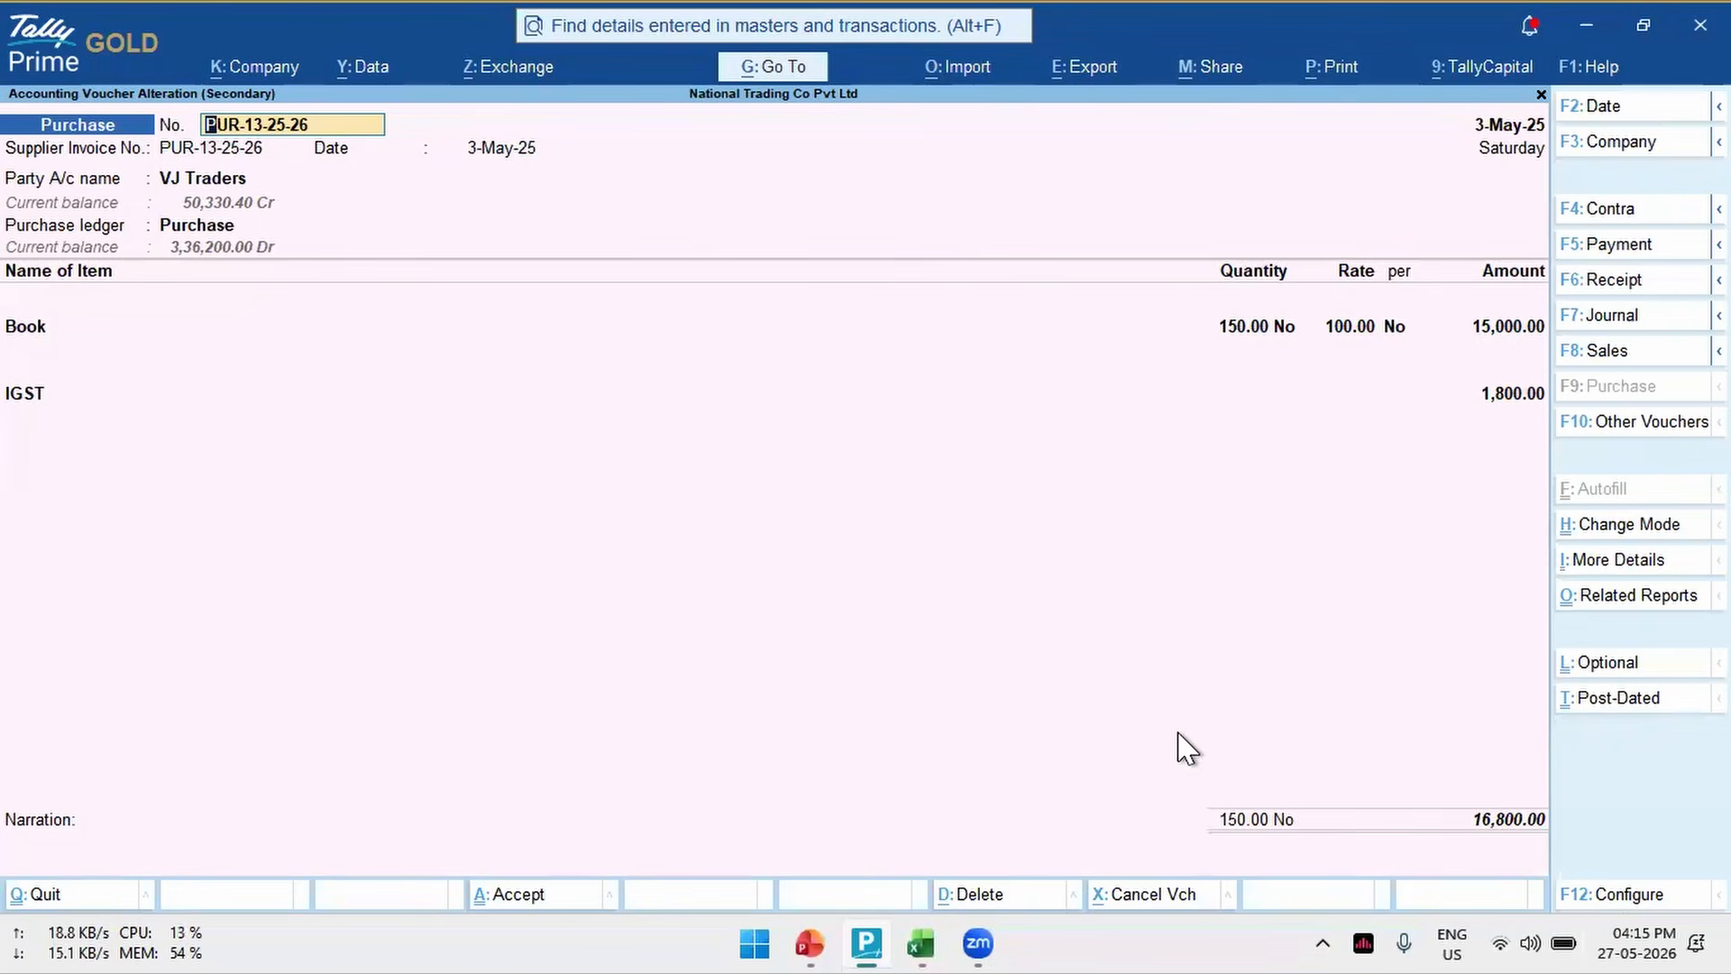
key(ctrl+o)
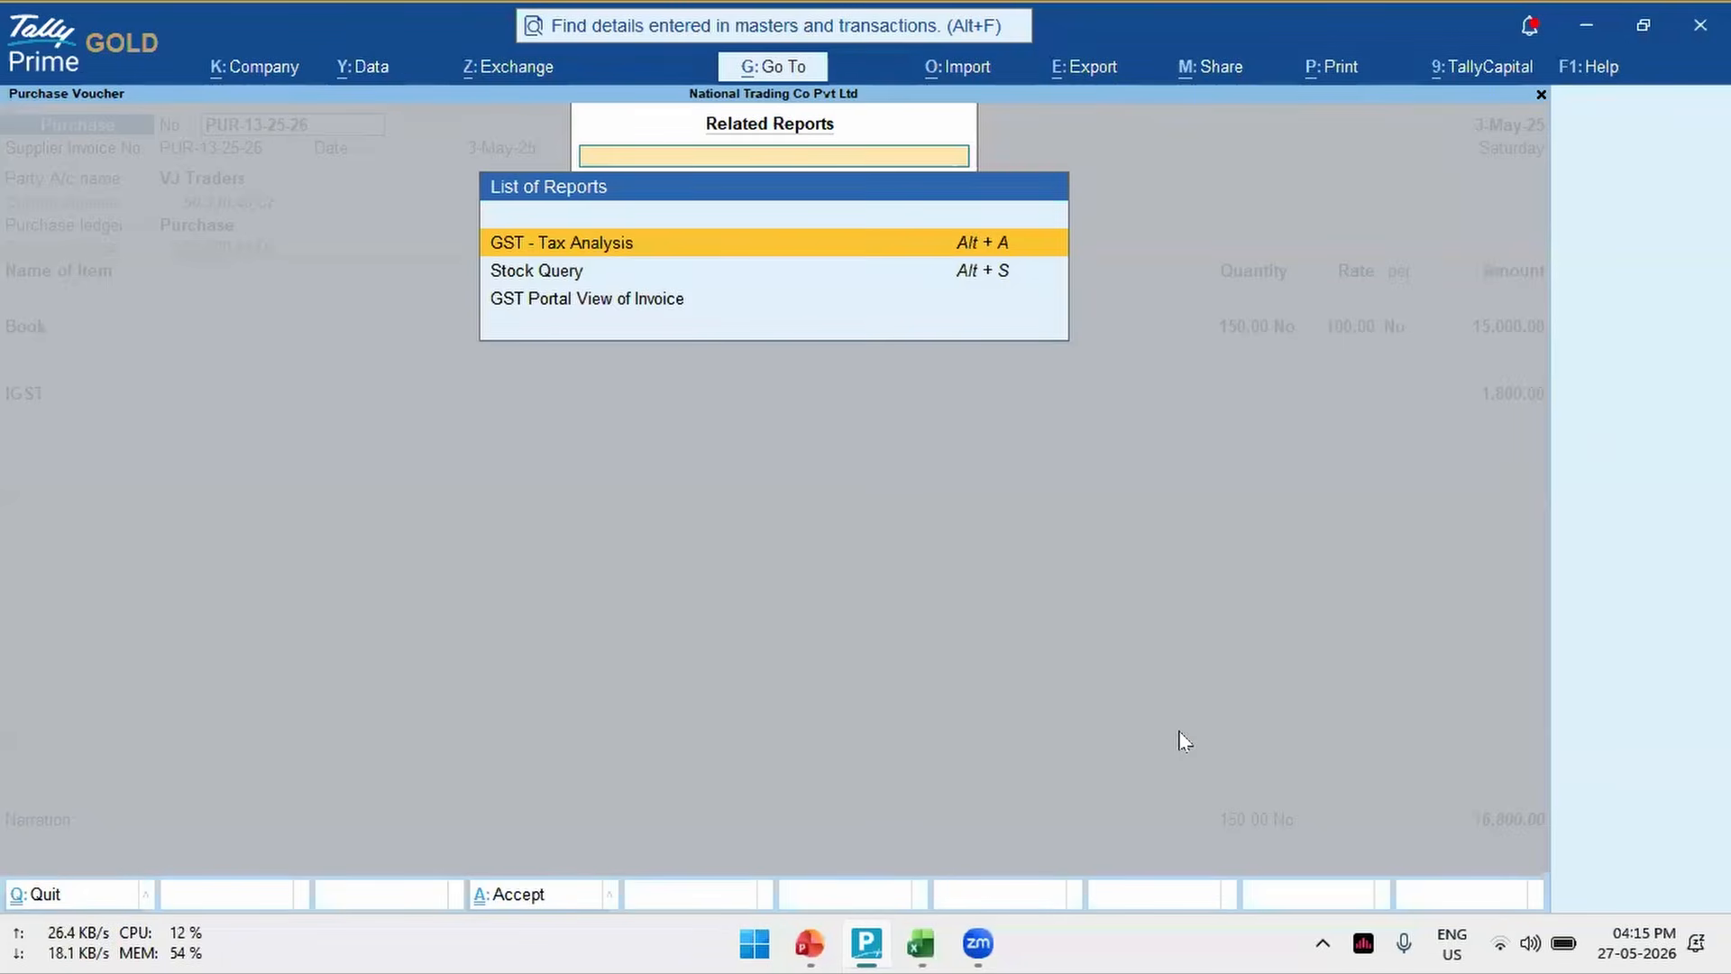
key(Down)
key(Down)
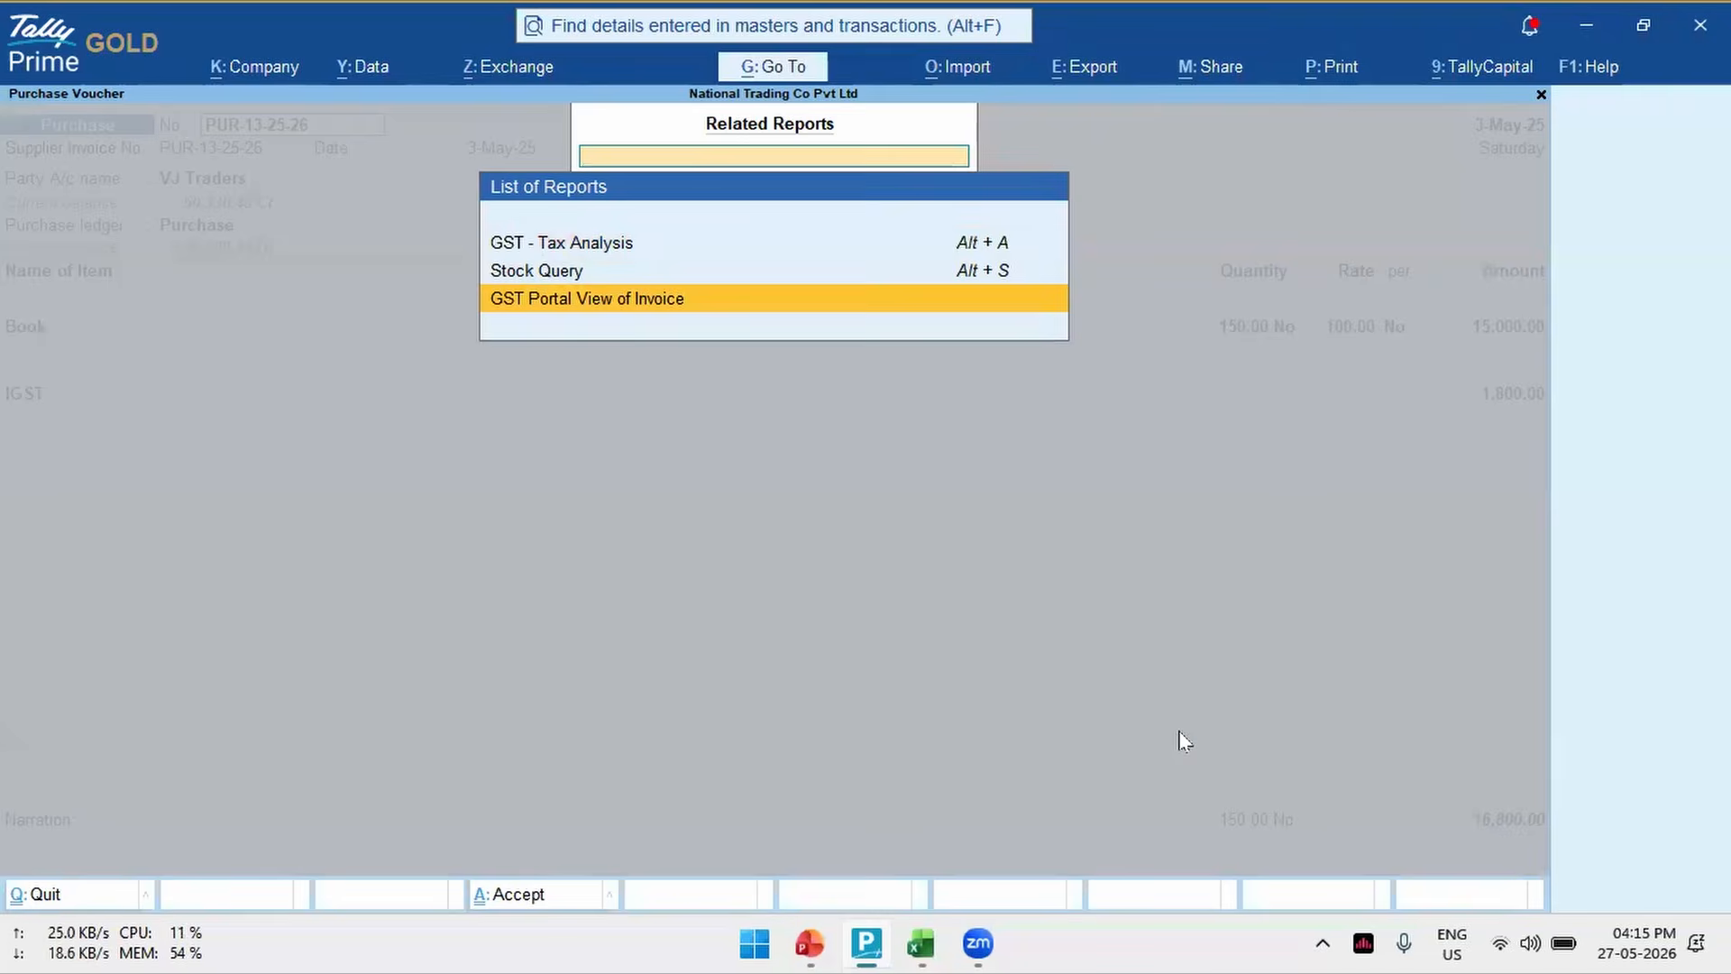
key(Escape)
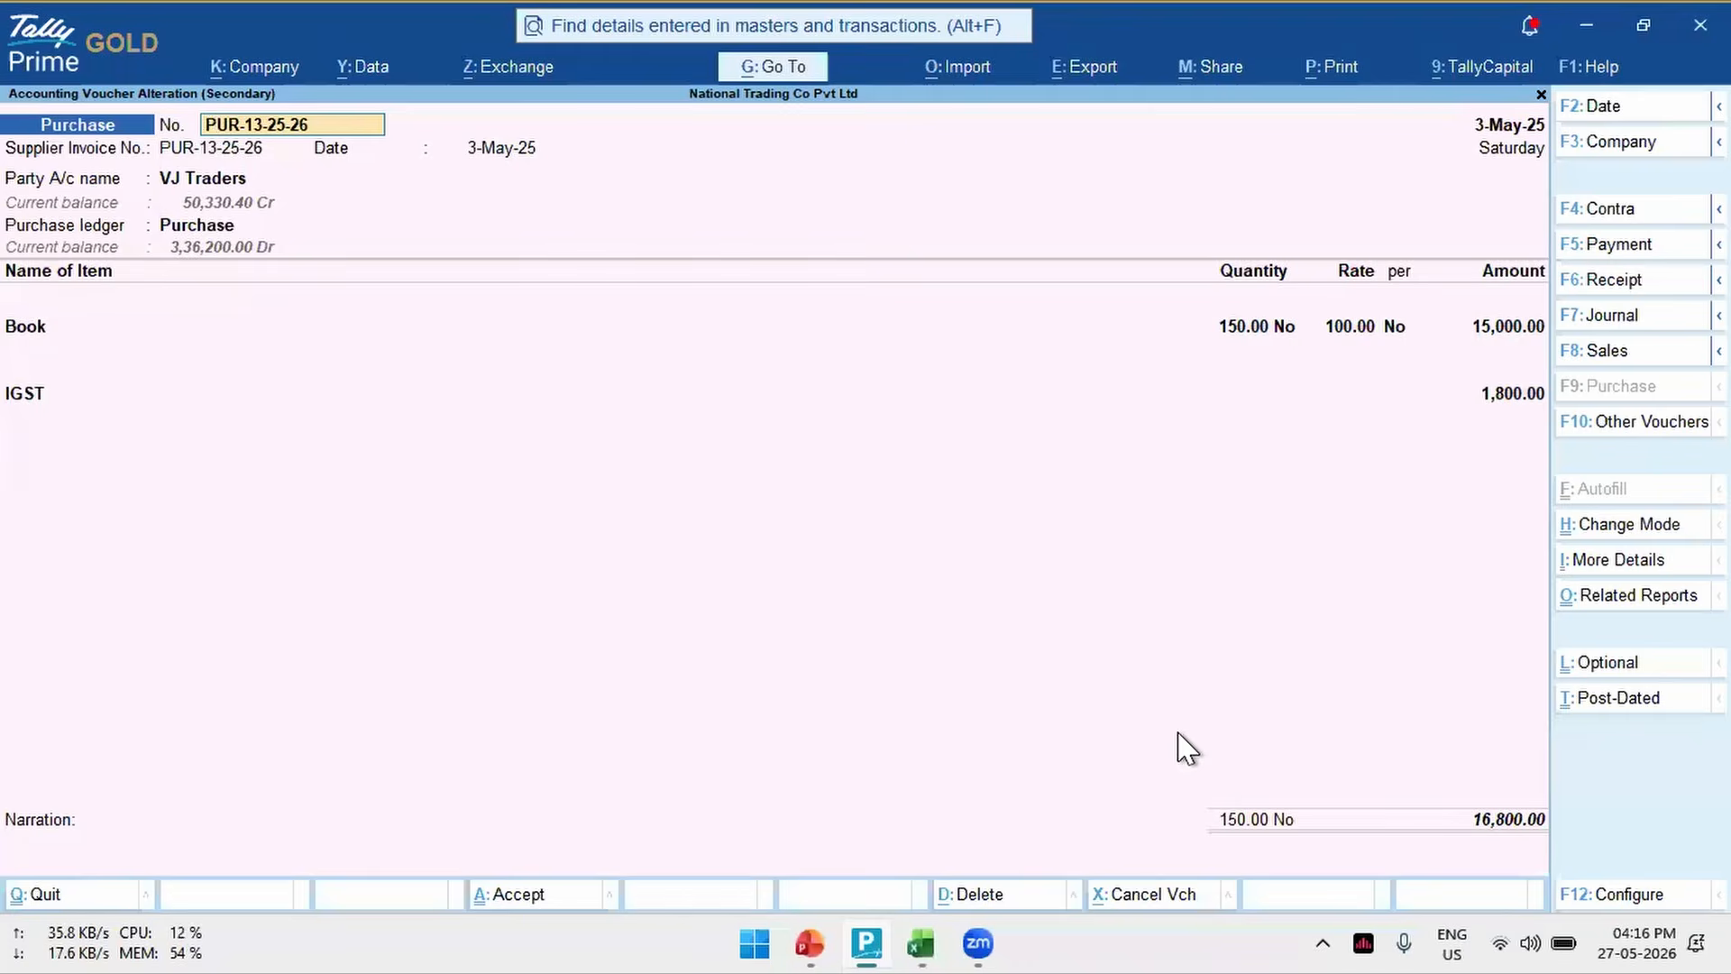
- Quit the purchase voucher without saving and return to the IMS Inward Supplies report
key(Escape)
key(Escape)
key(y)
key(Escape)
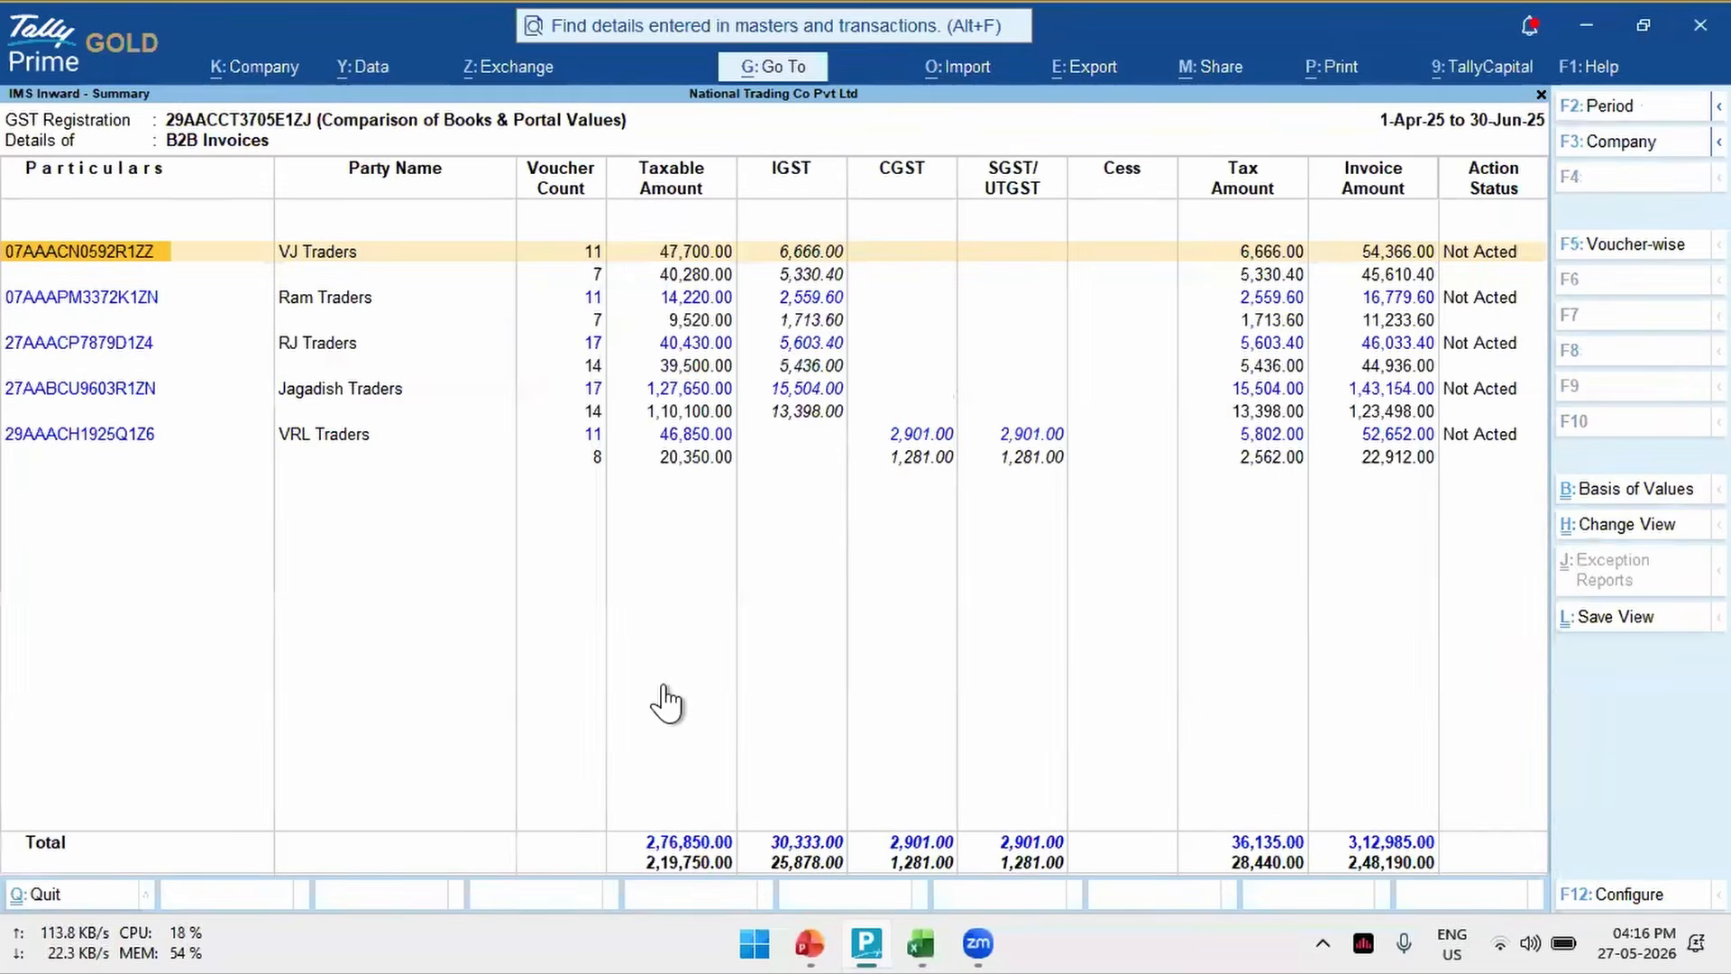
key(Escape)
key(Return)
key(Escape)
key(Return)
key(Escape)
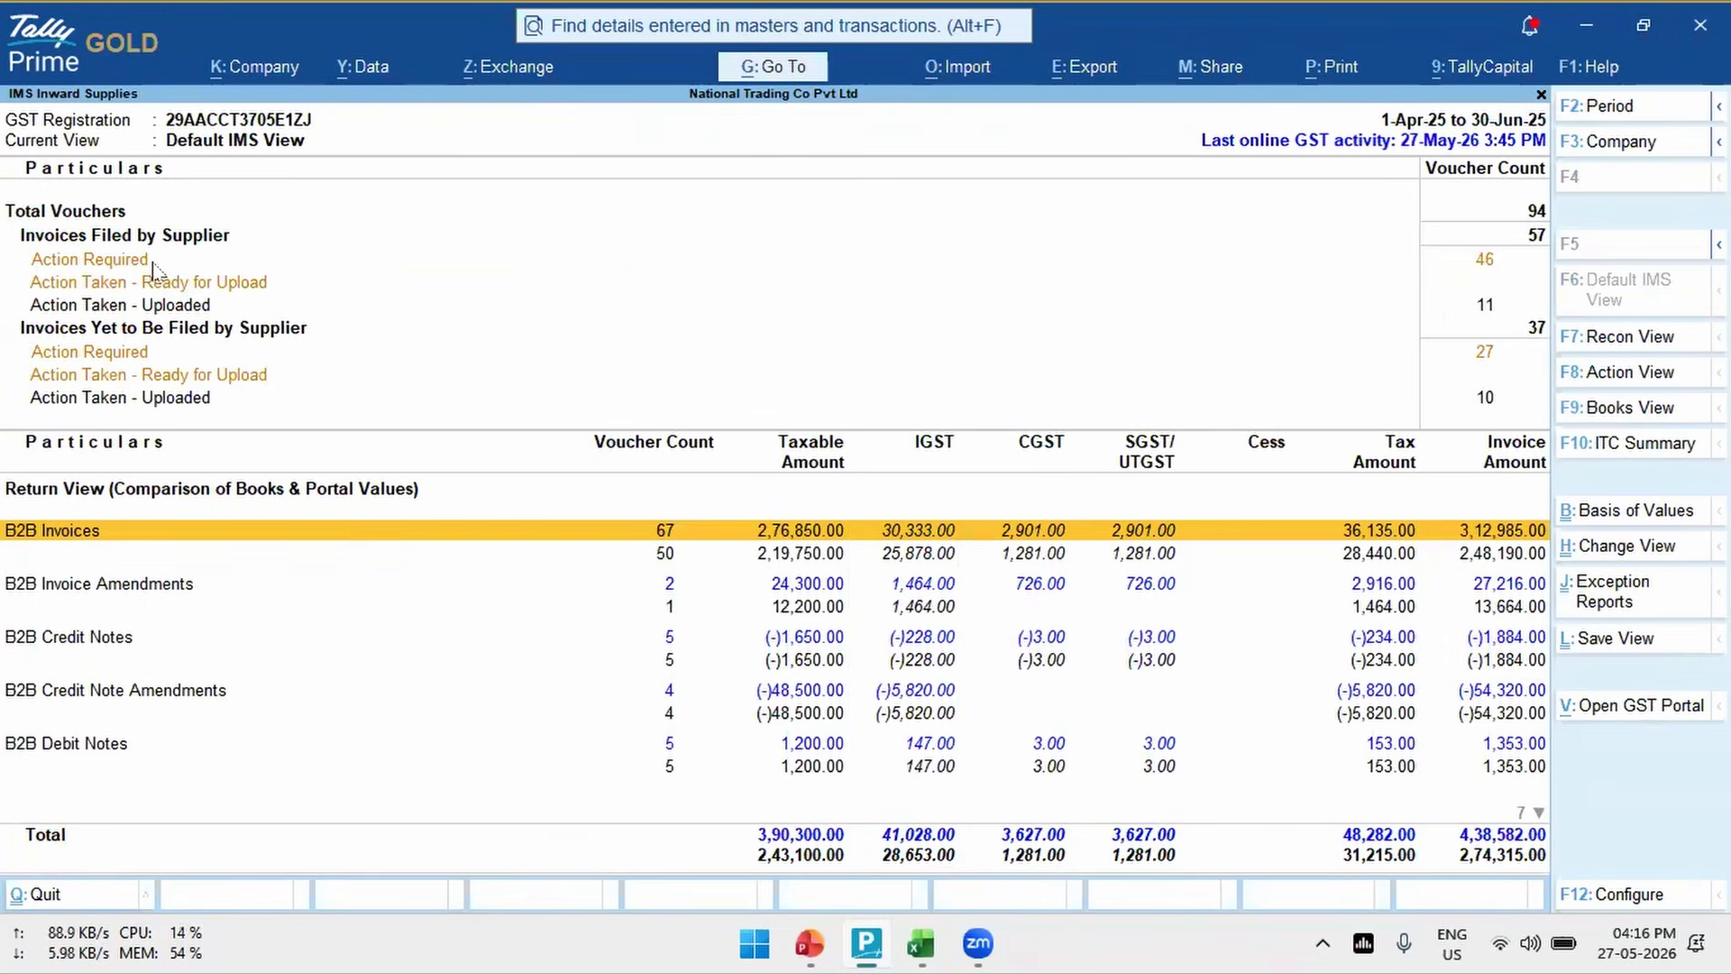
- Switch the IMS Inward Supplies report to Action View and open the Accepted vouchers under Invoices Filed by Supplier
click(1640, 407)
click(1641, 377)
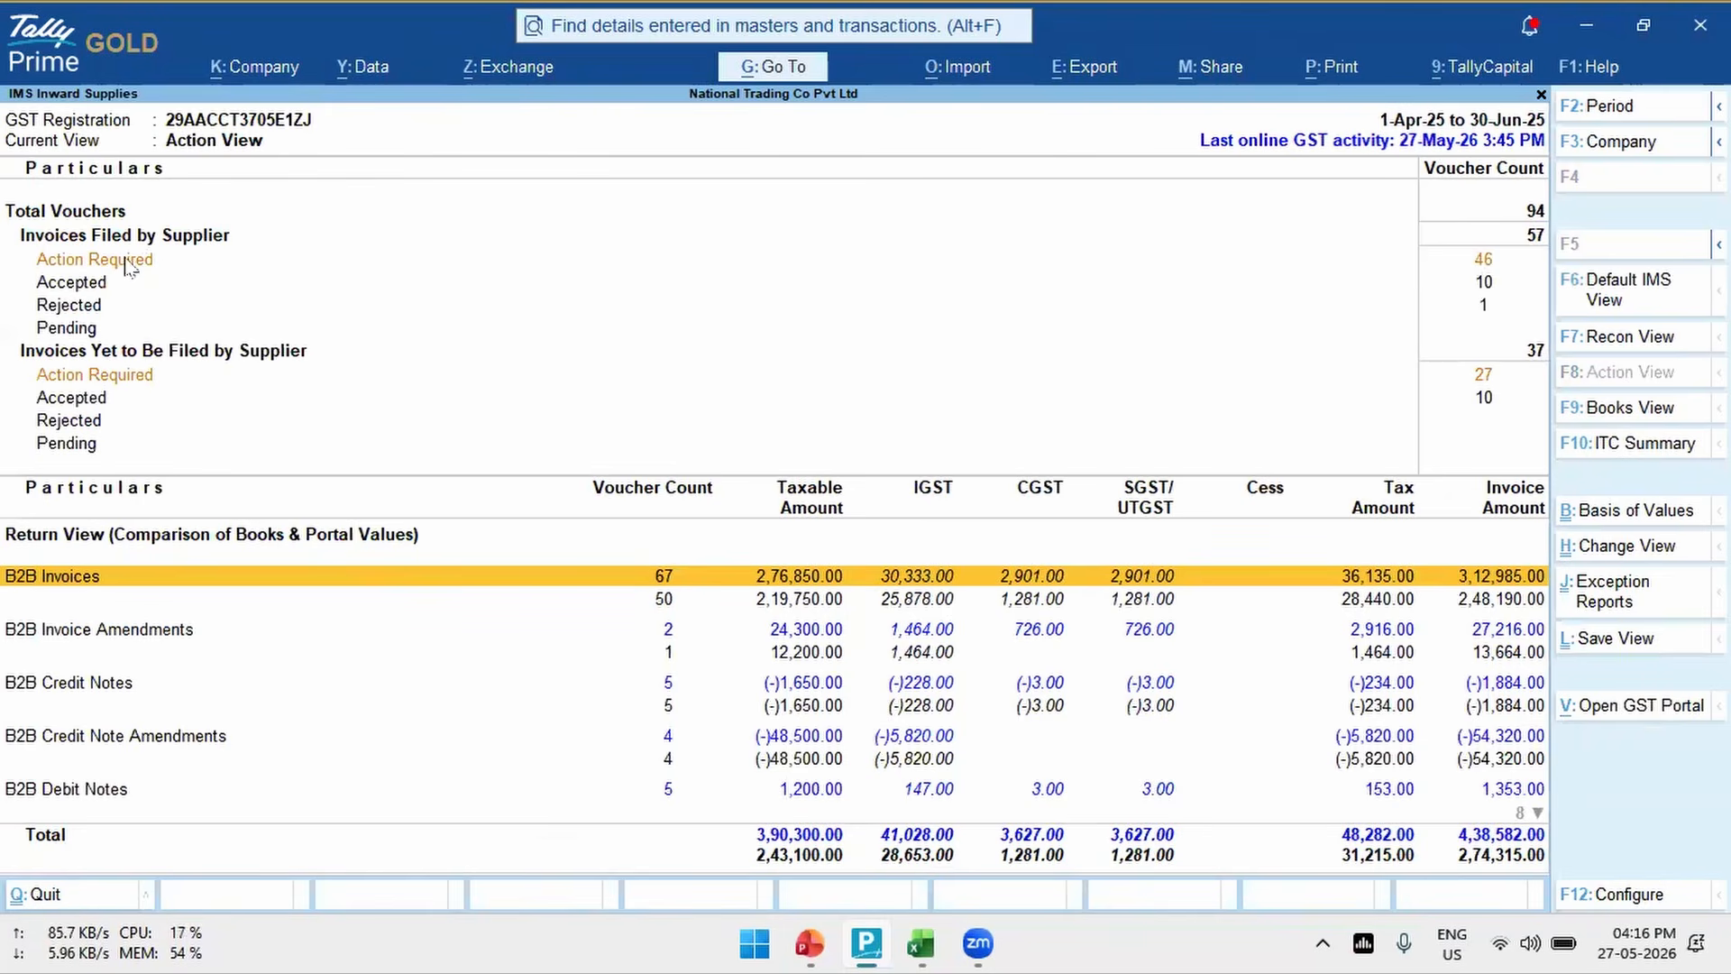
click(86, 283)
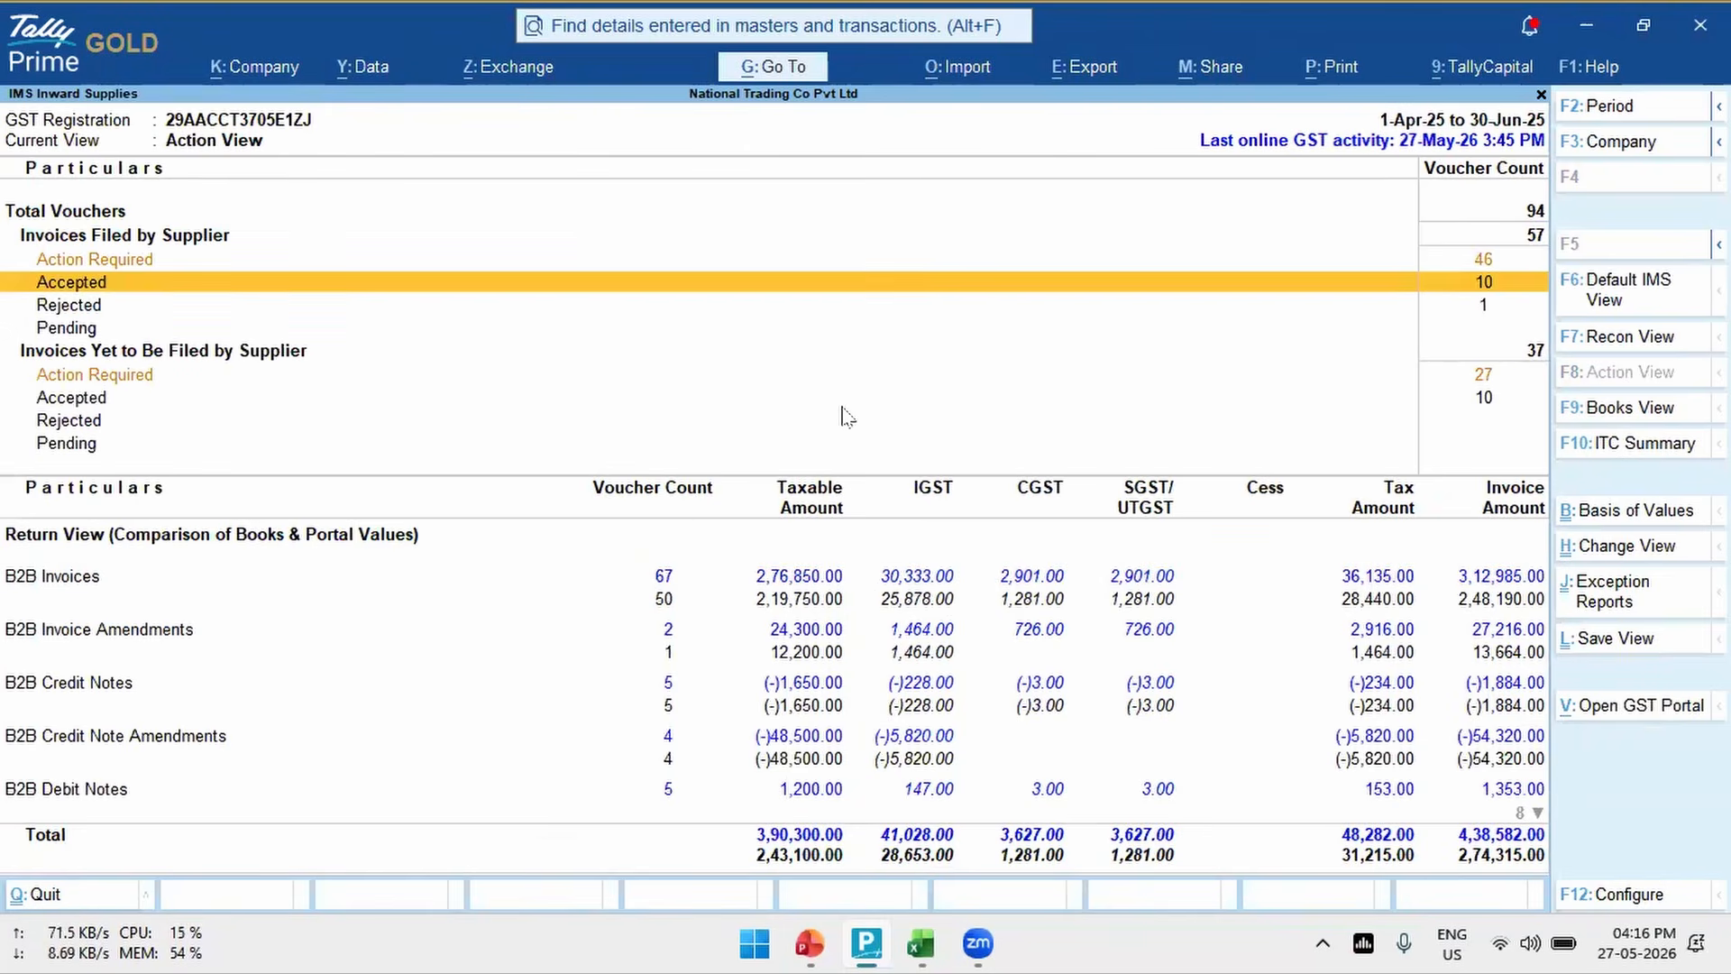
- Look through the register of accepted supplier-filed vouchers and return to the Pending line of the Action View
key(Down)
key(Down)
key(Down)
key(Down)
key(Down)
key(Down)
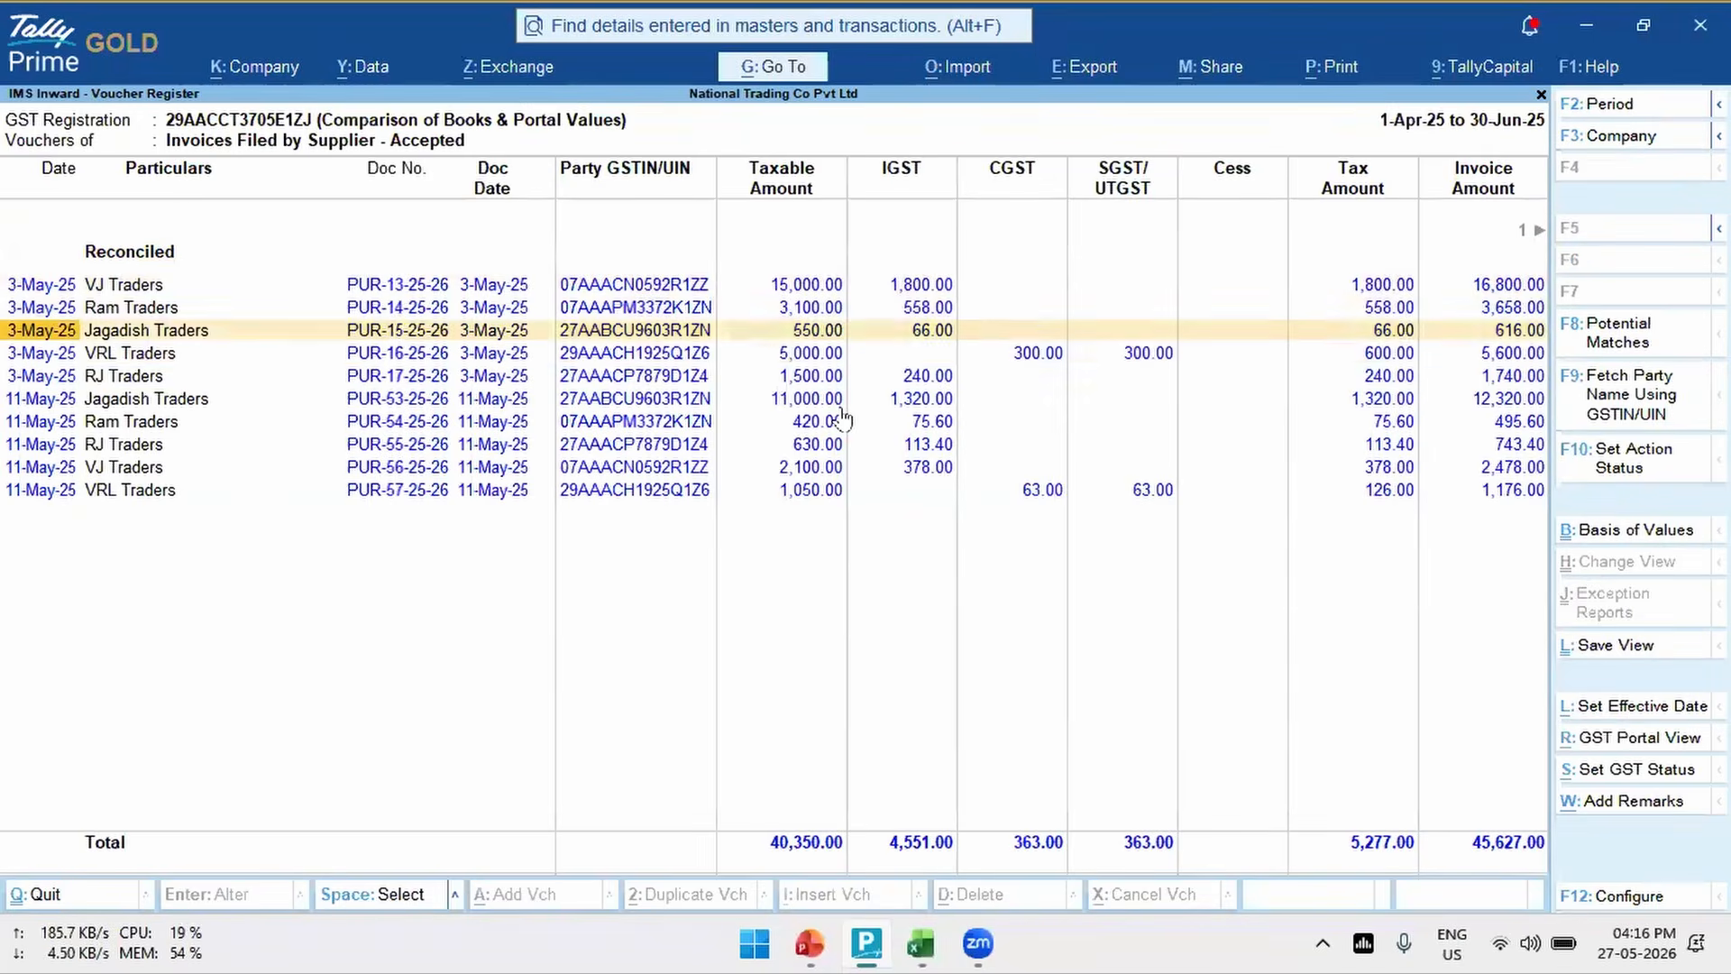
key(Up)
key(Up)
key(Up)
key(Up)
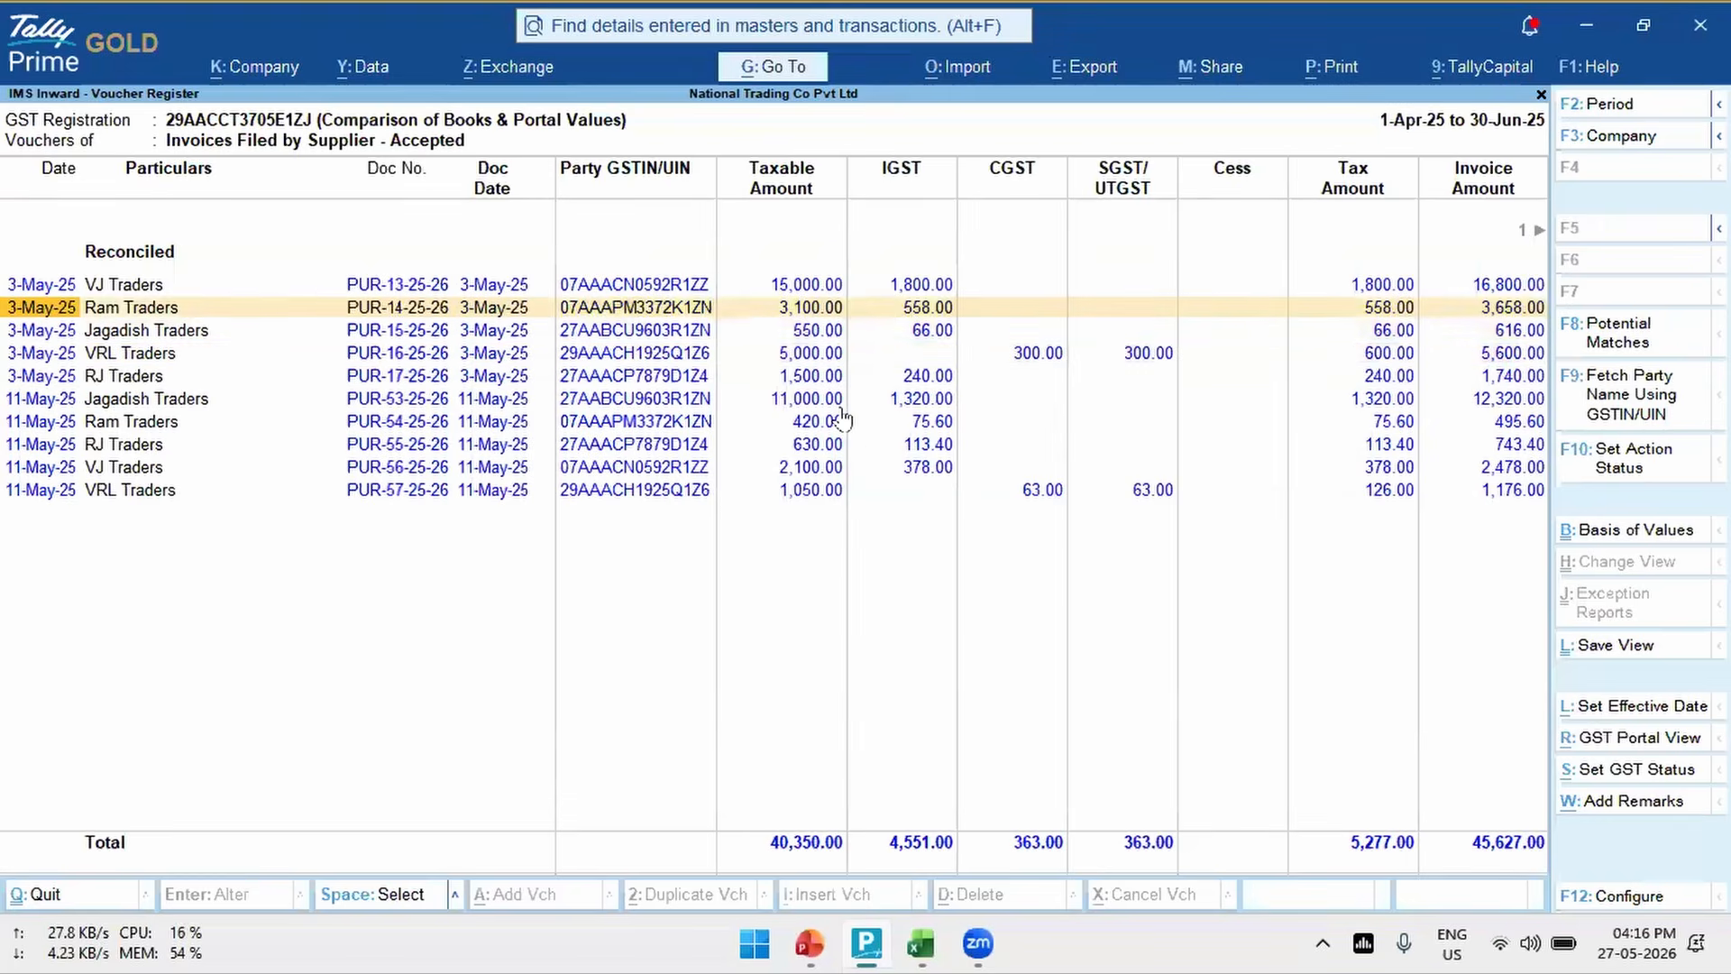
key(Down)
key(Down)
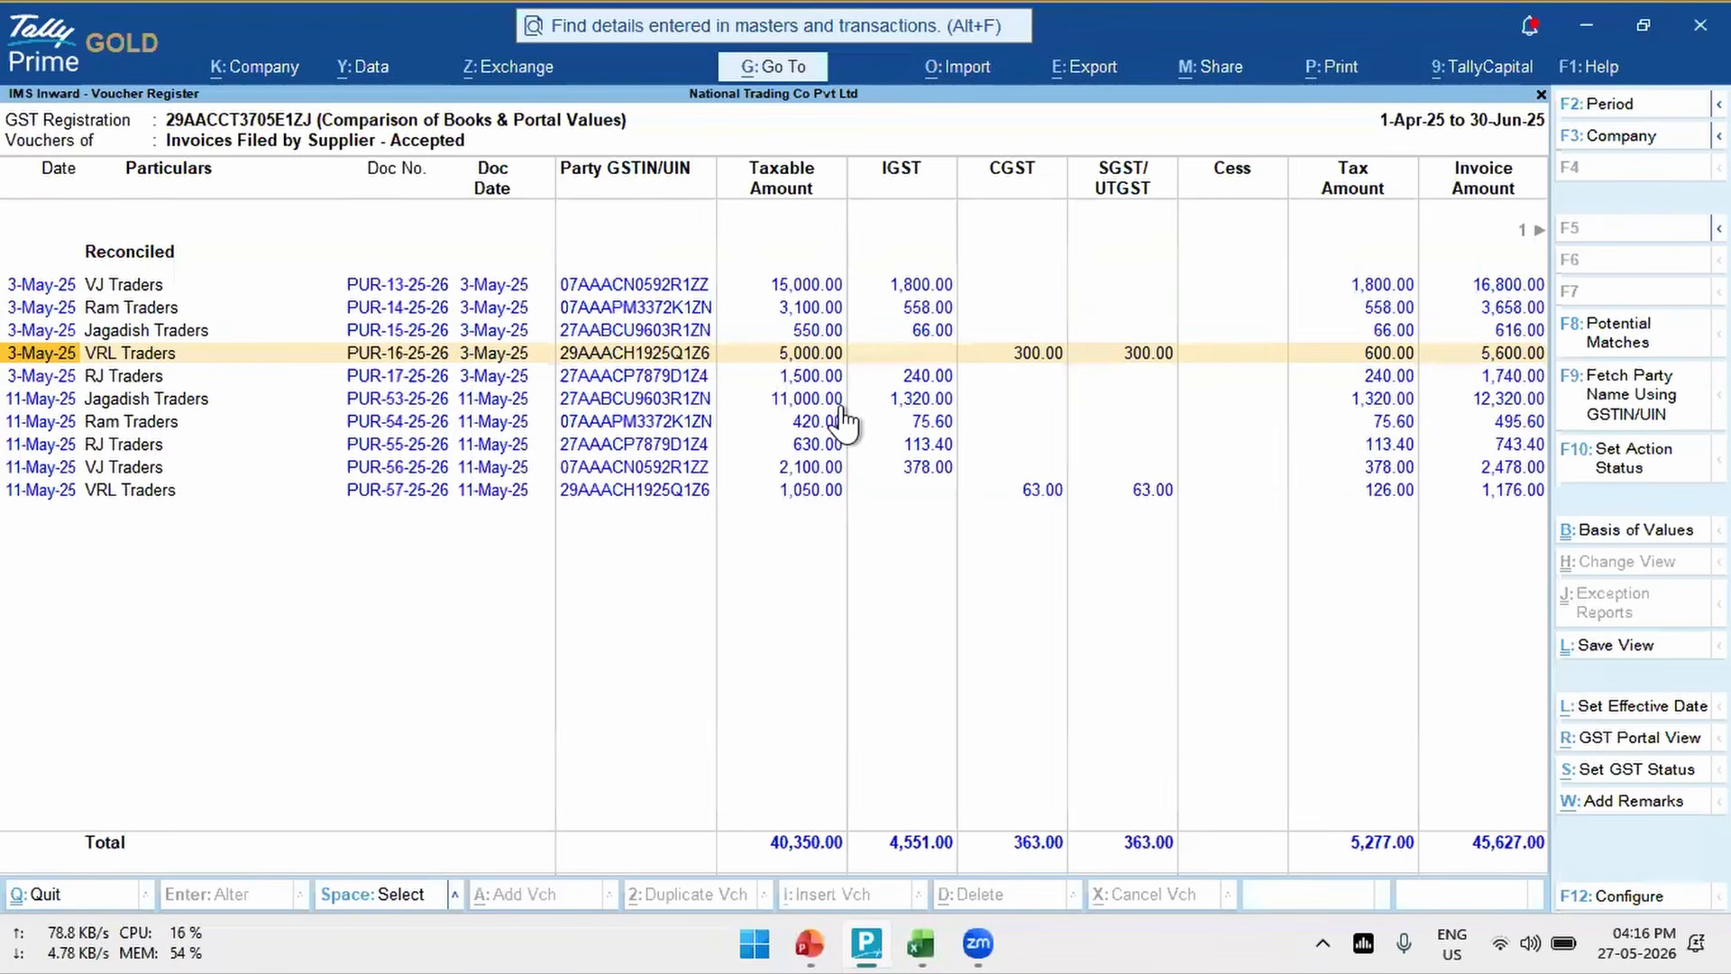
key(Escape)
key(Down)
key(Down)
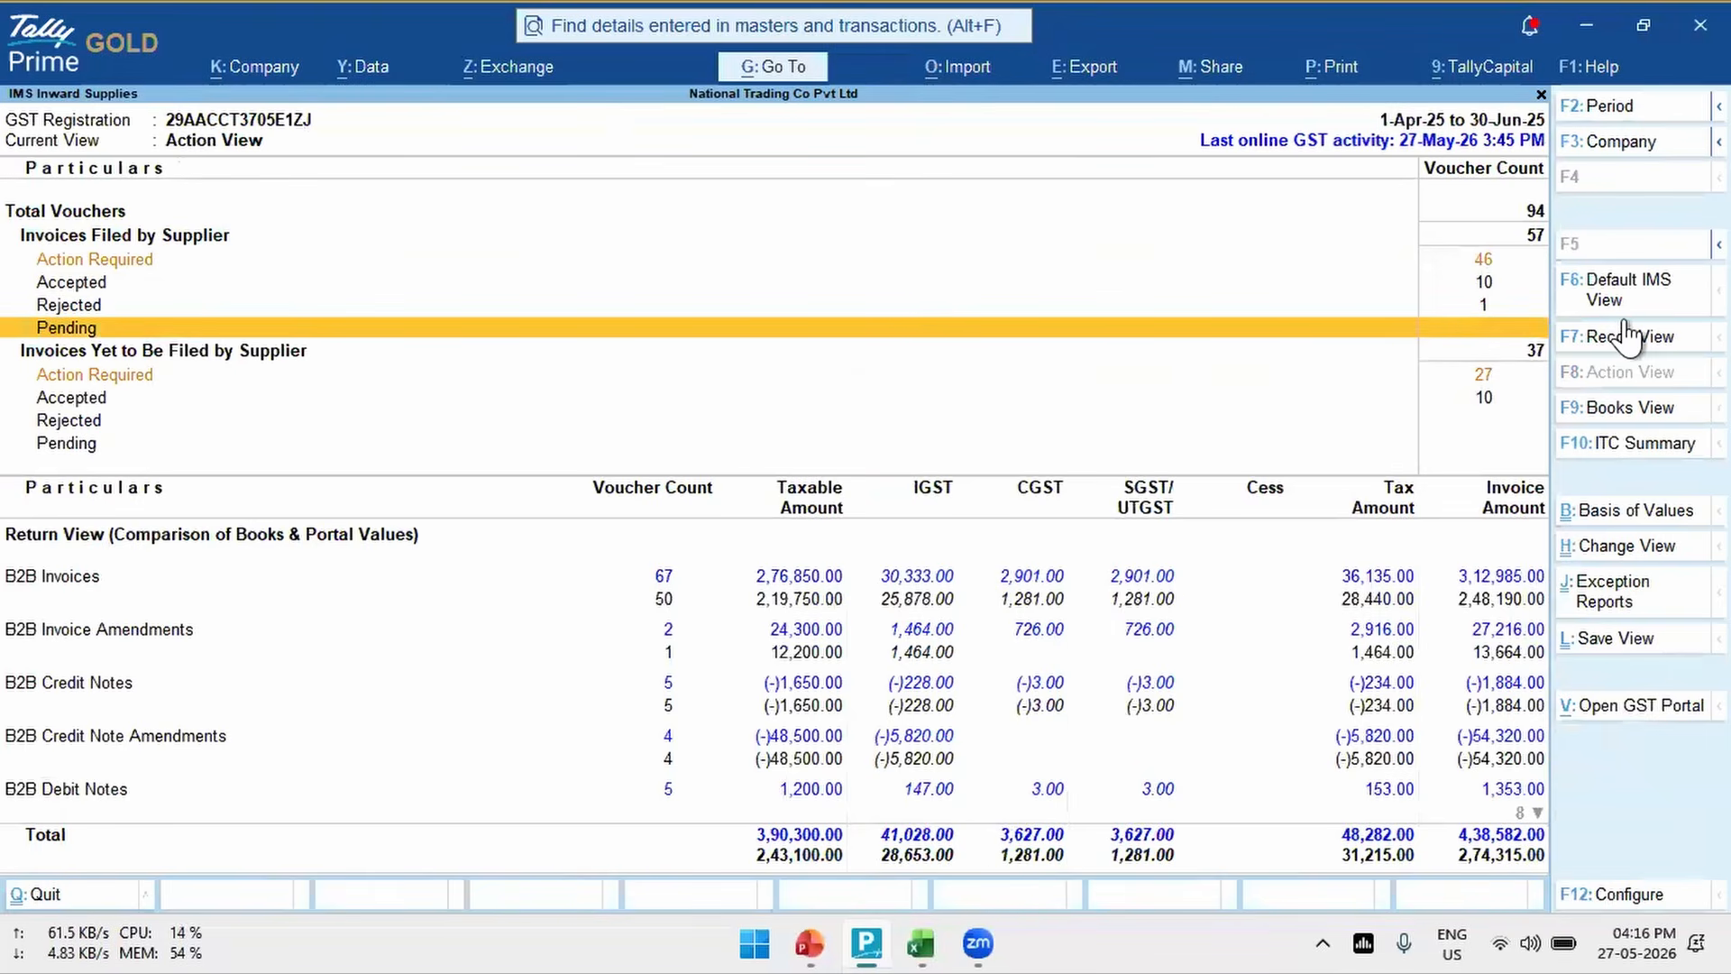
- Switch from the Default IMS View to Books View and open B2B Invoices as a voucher-wise register
key(F6)
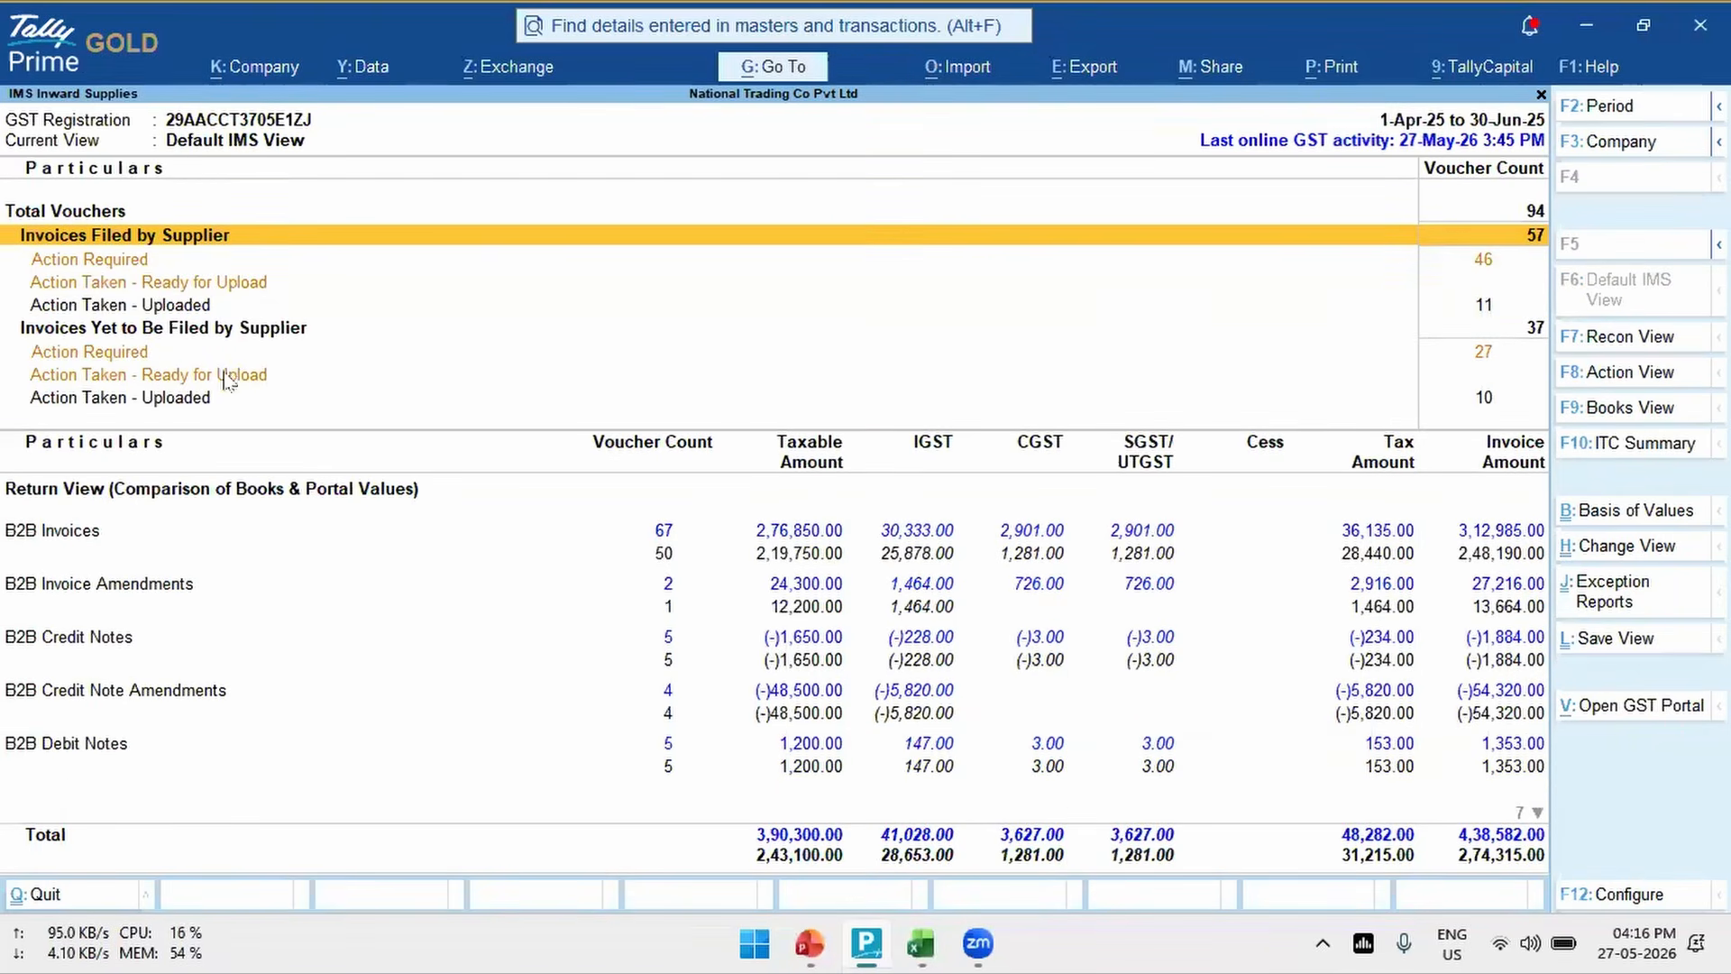
click(1623, 411)
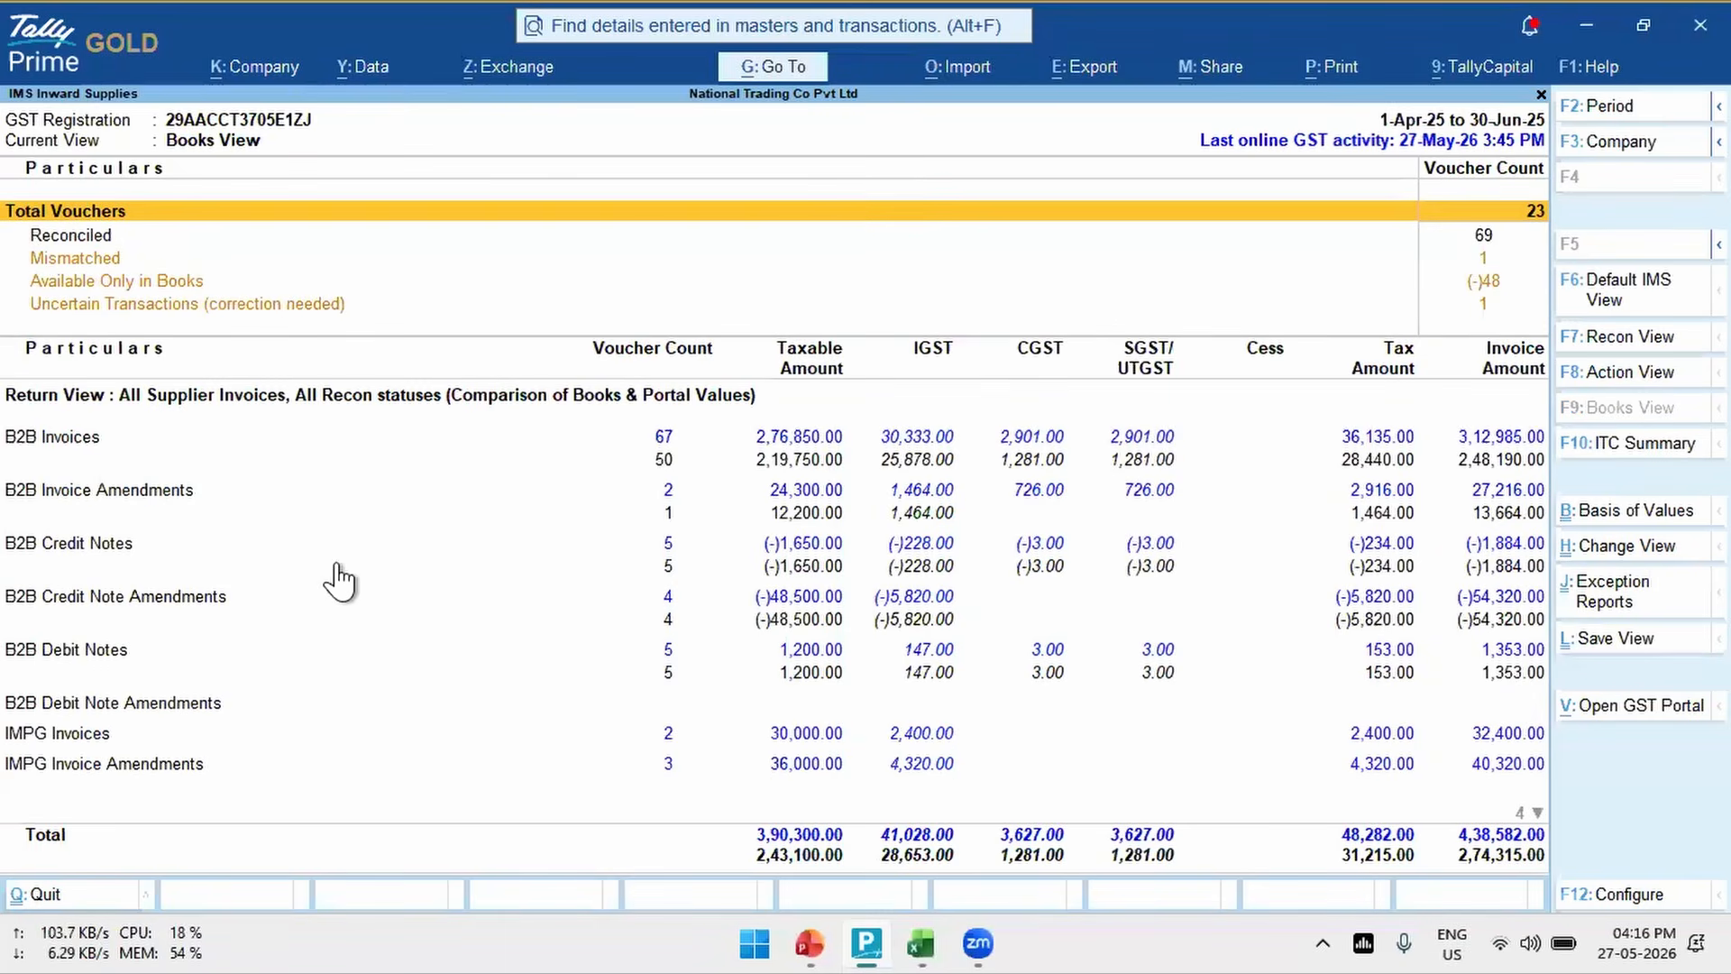
key(Return)
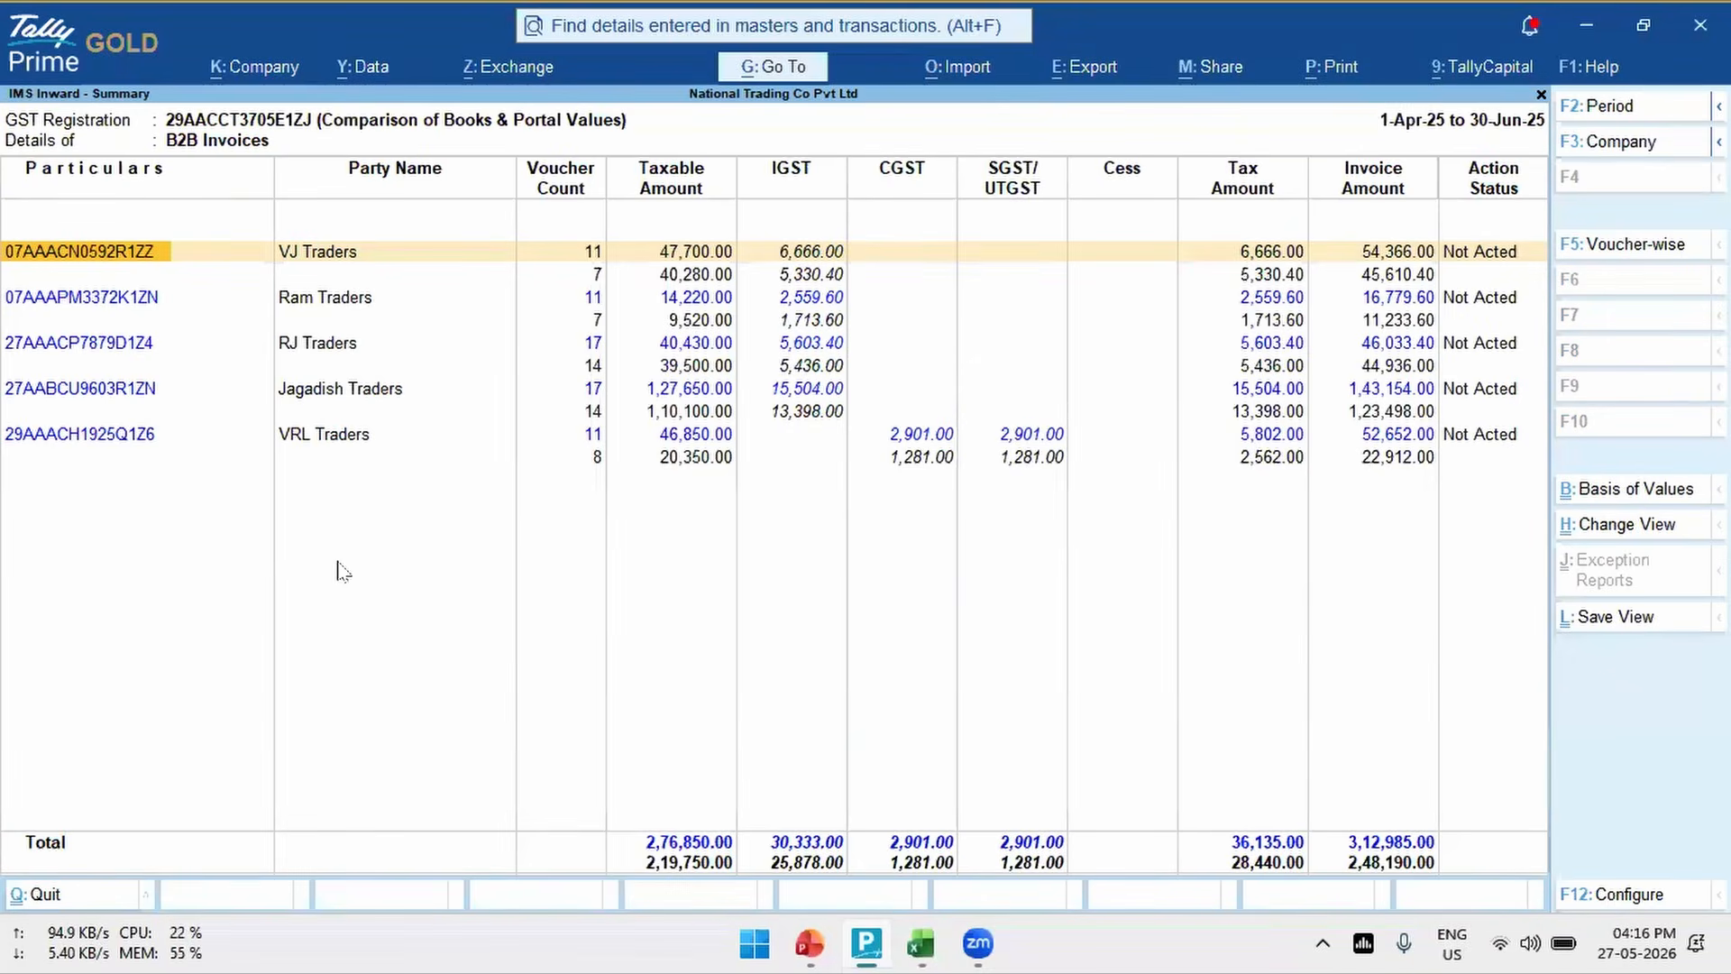
click(1632, 252)
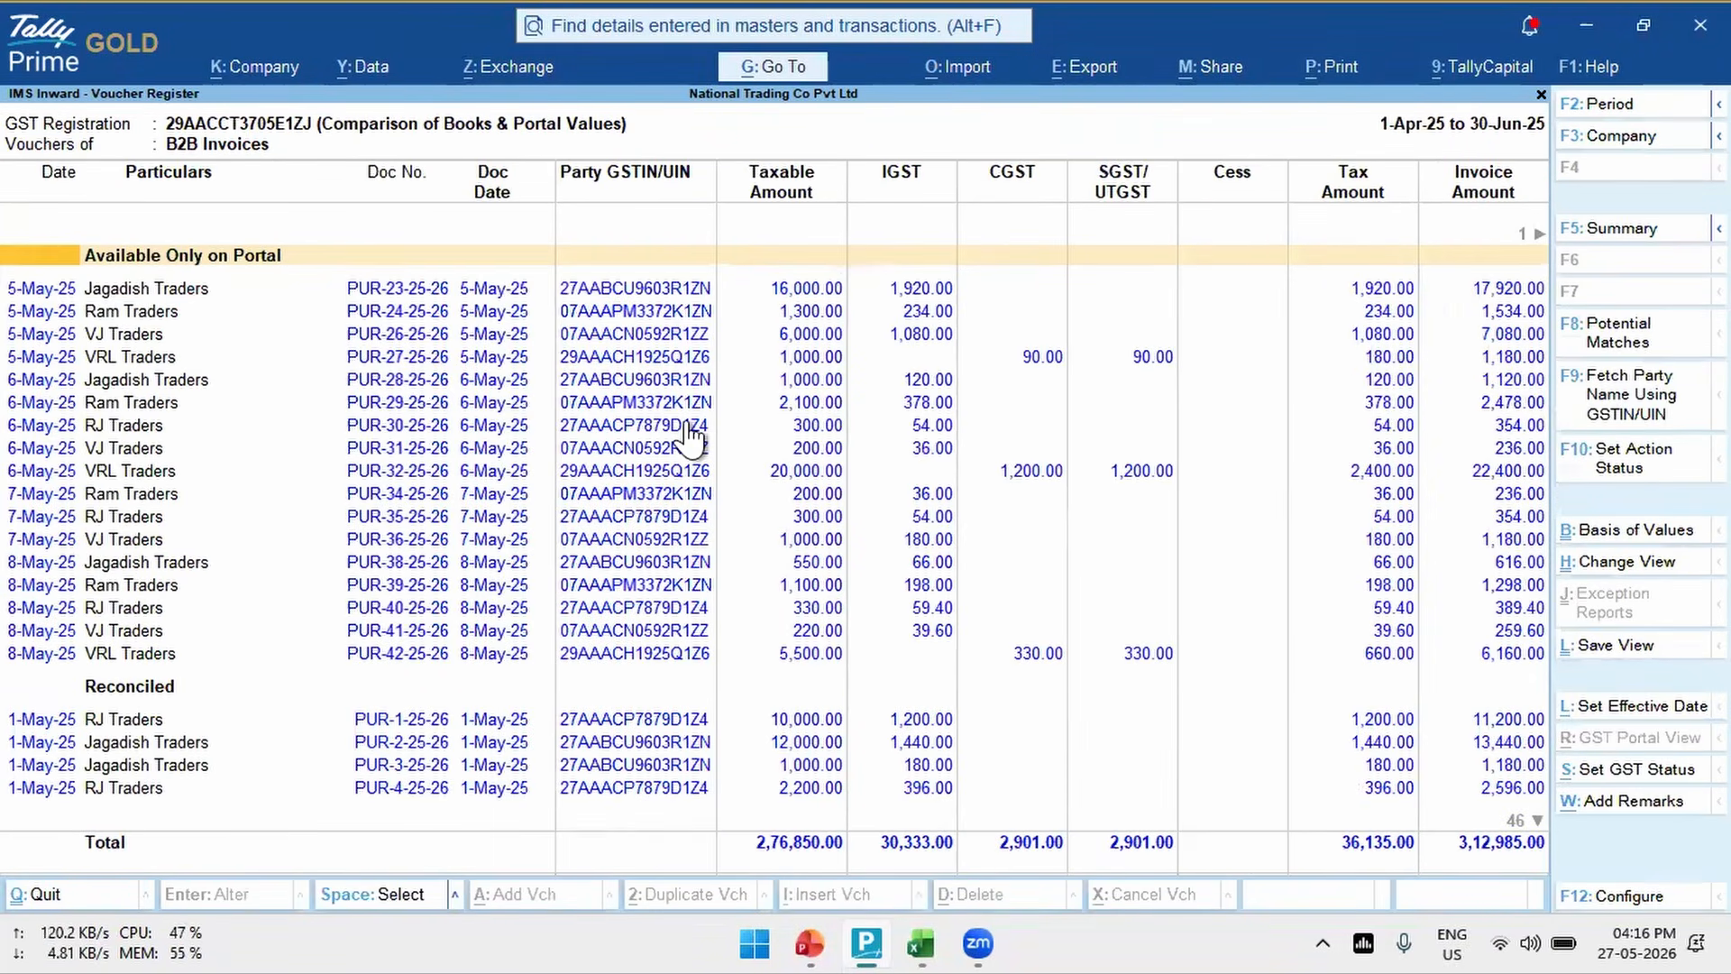
- Examine the B2B Invoices voucher register across its Available Only on Portal and Reconciled sections
key(Down)
key(Down)
key(Down)
key(Down)
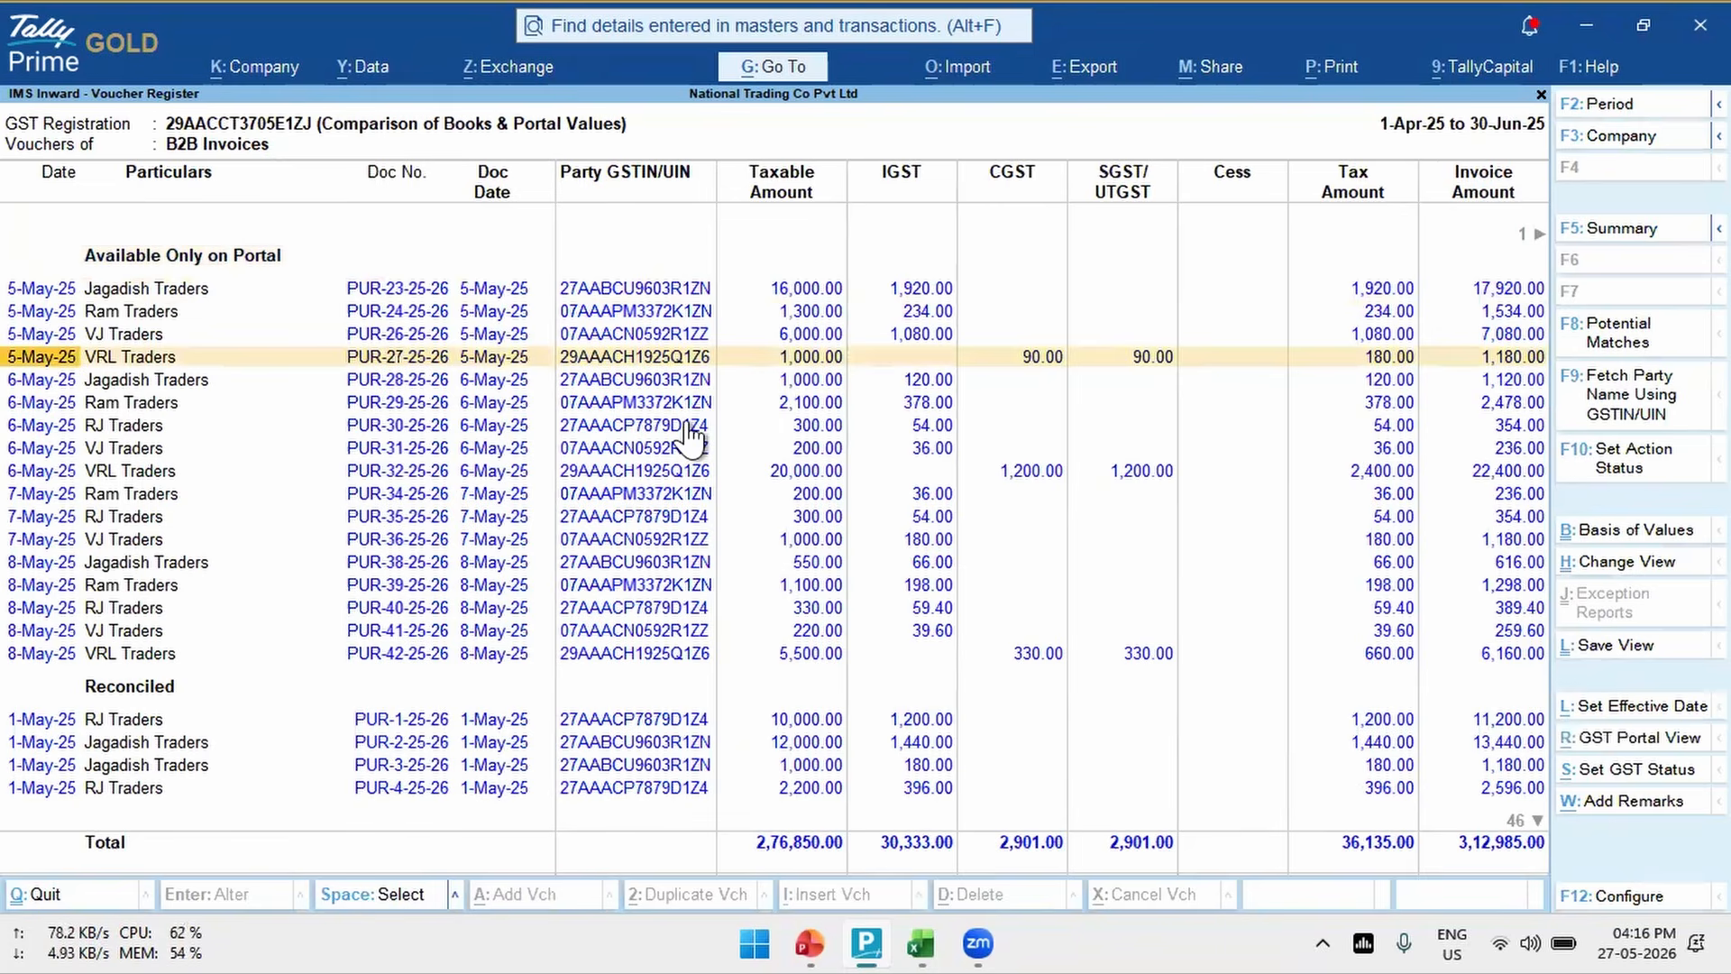
scroll(688, 424, down, 11)
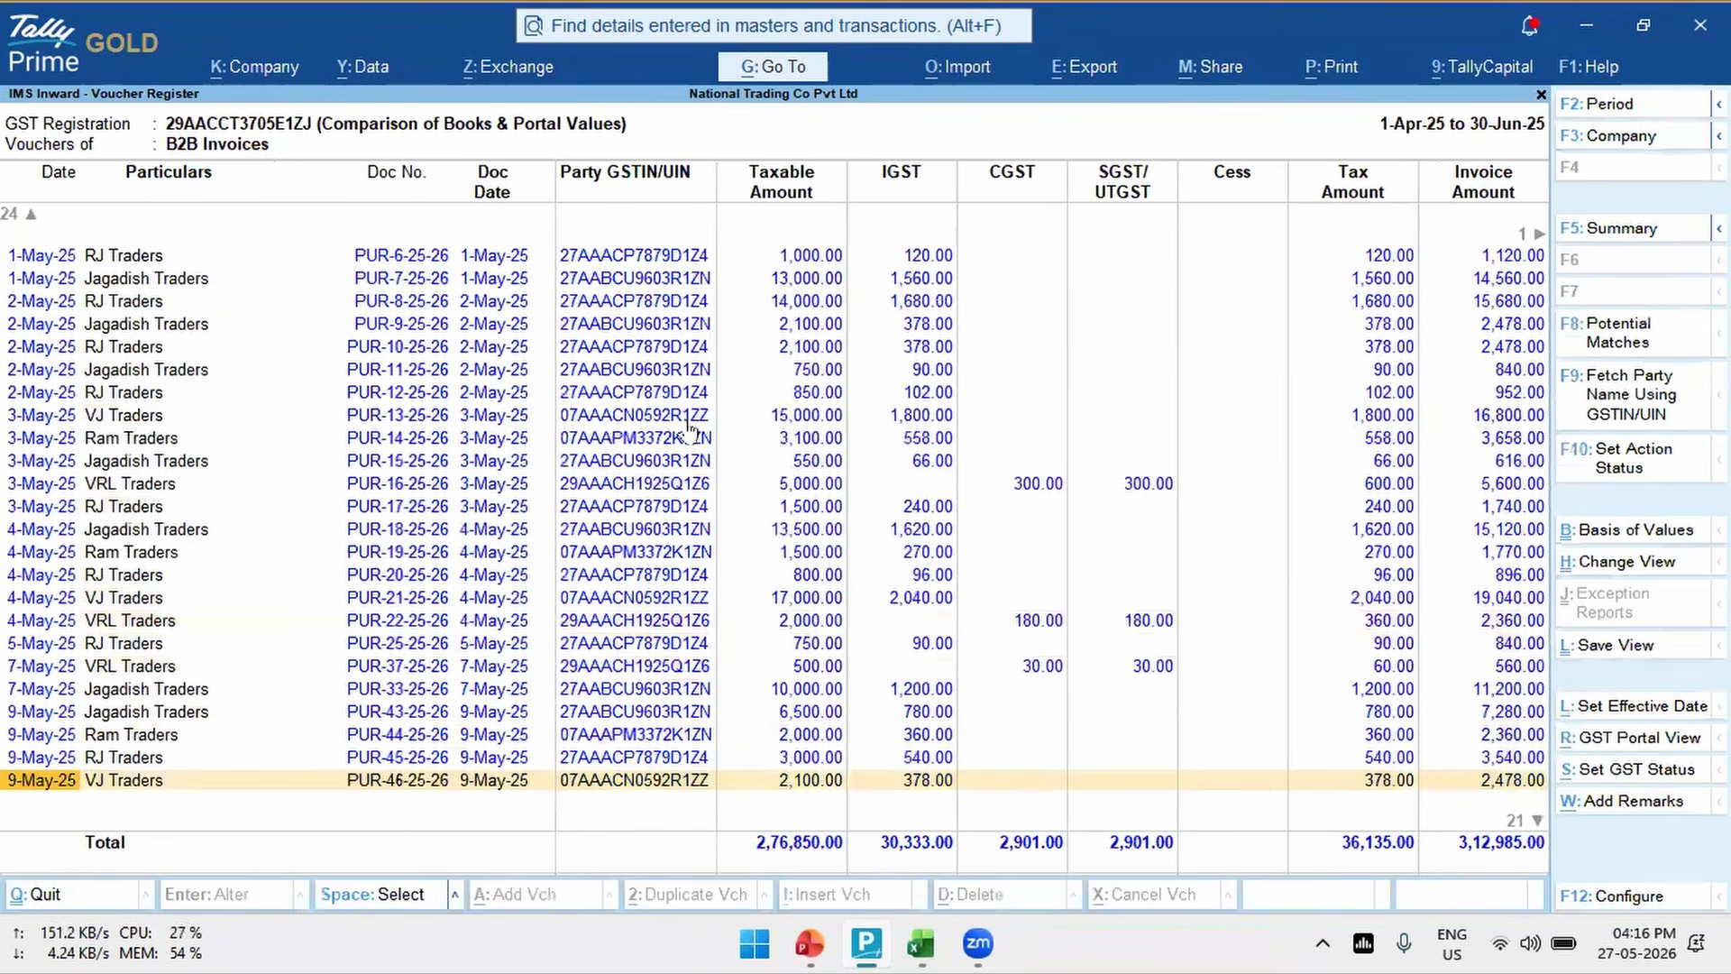
scroll(688, 424, down, 20)
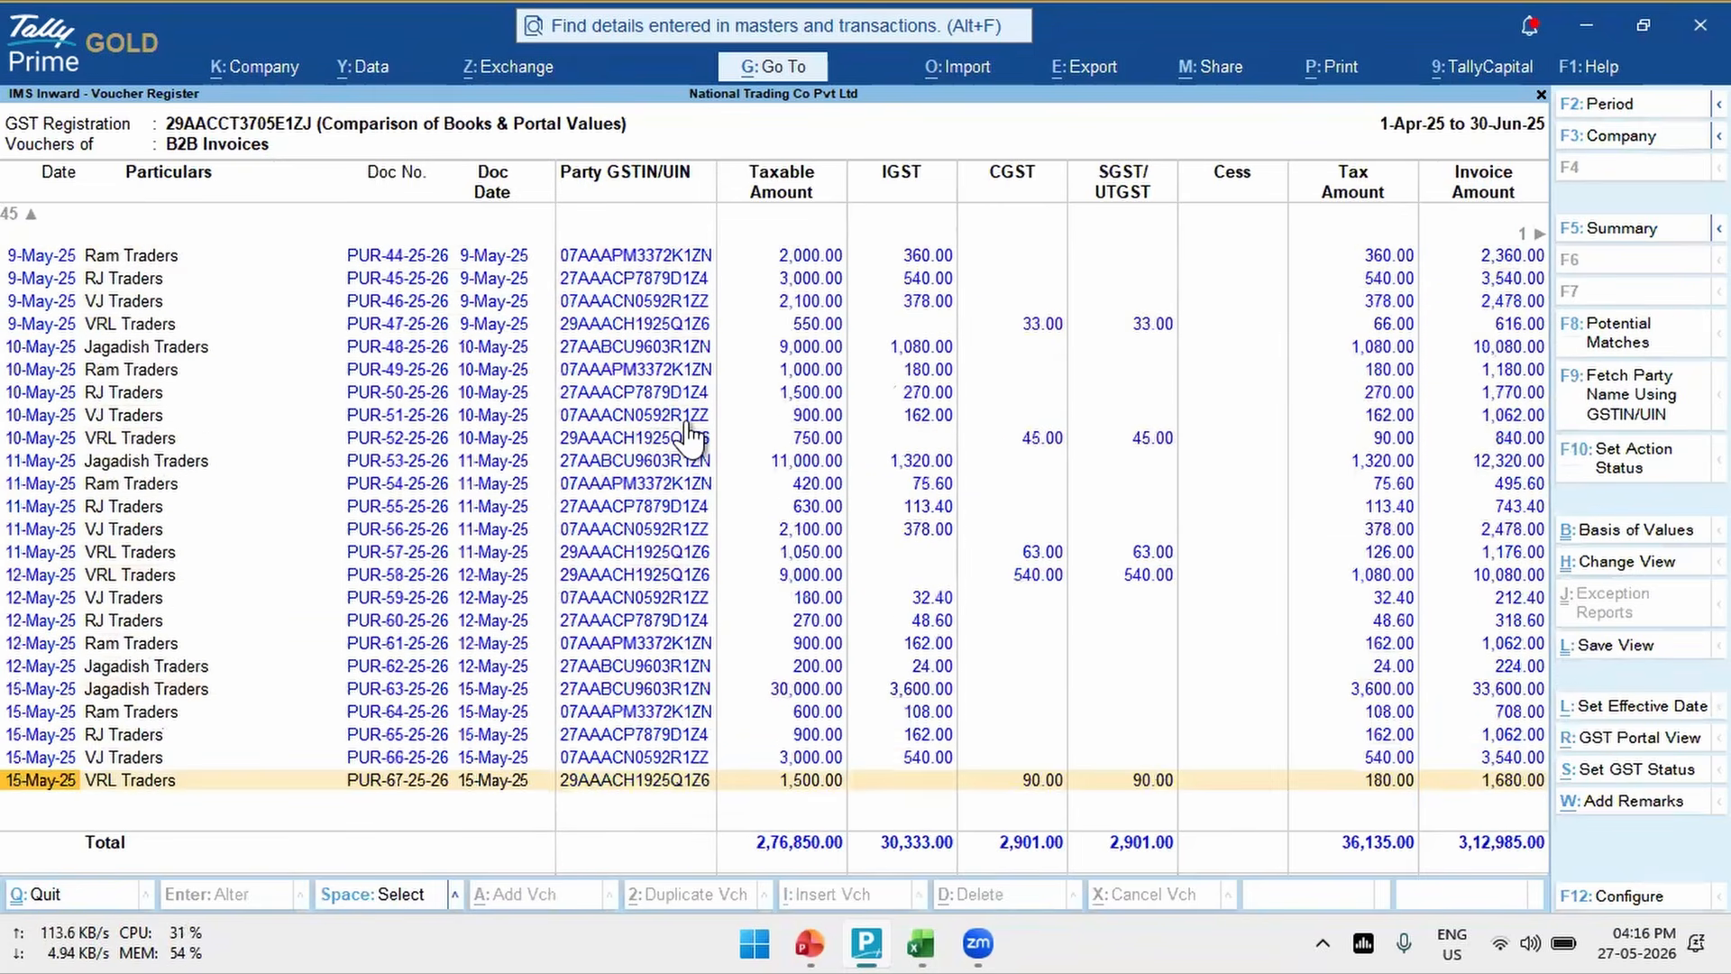
scroll(688, 430, up, 20)
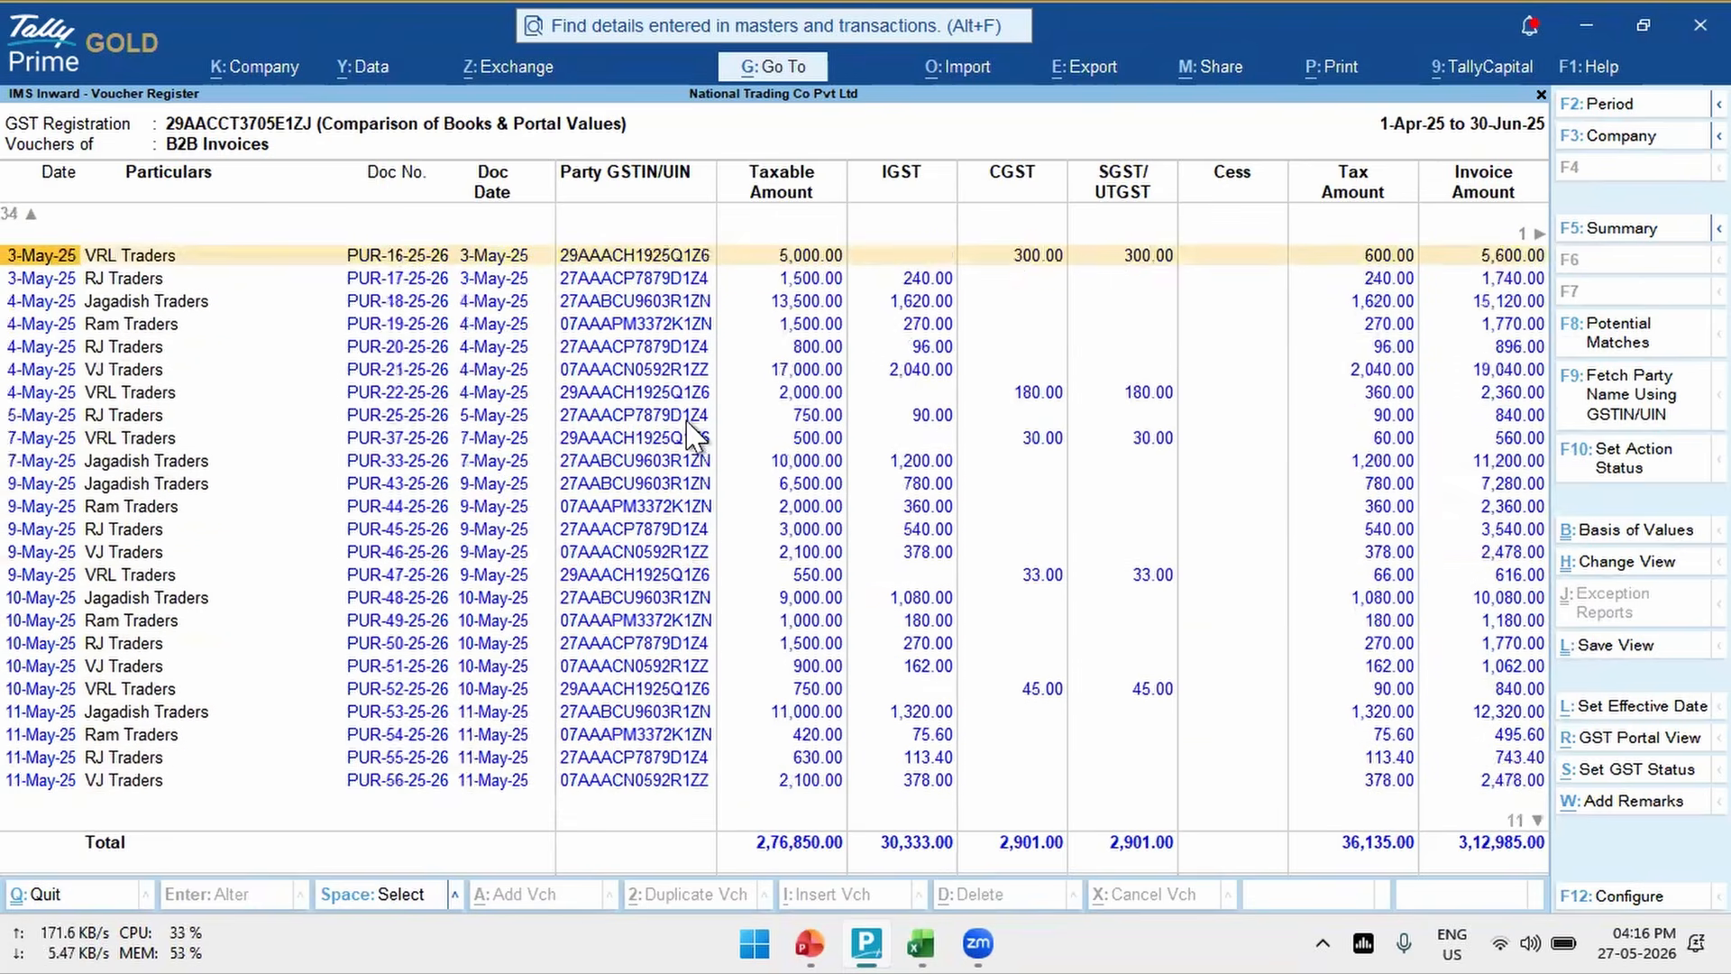
scroll(688, 431, up, 20)
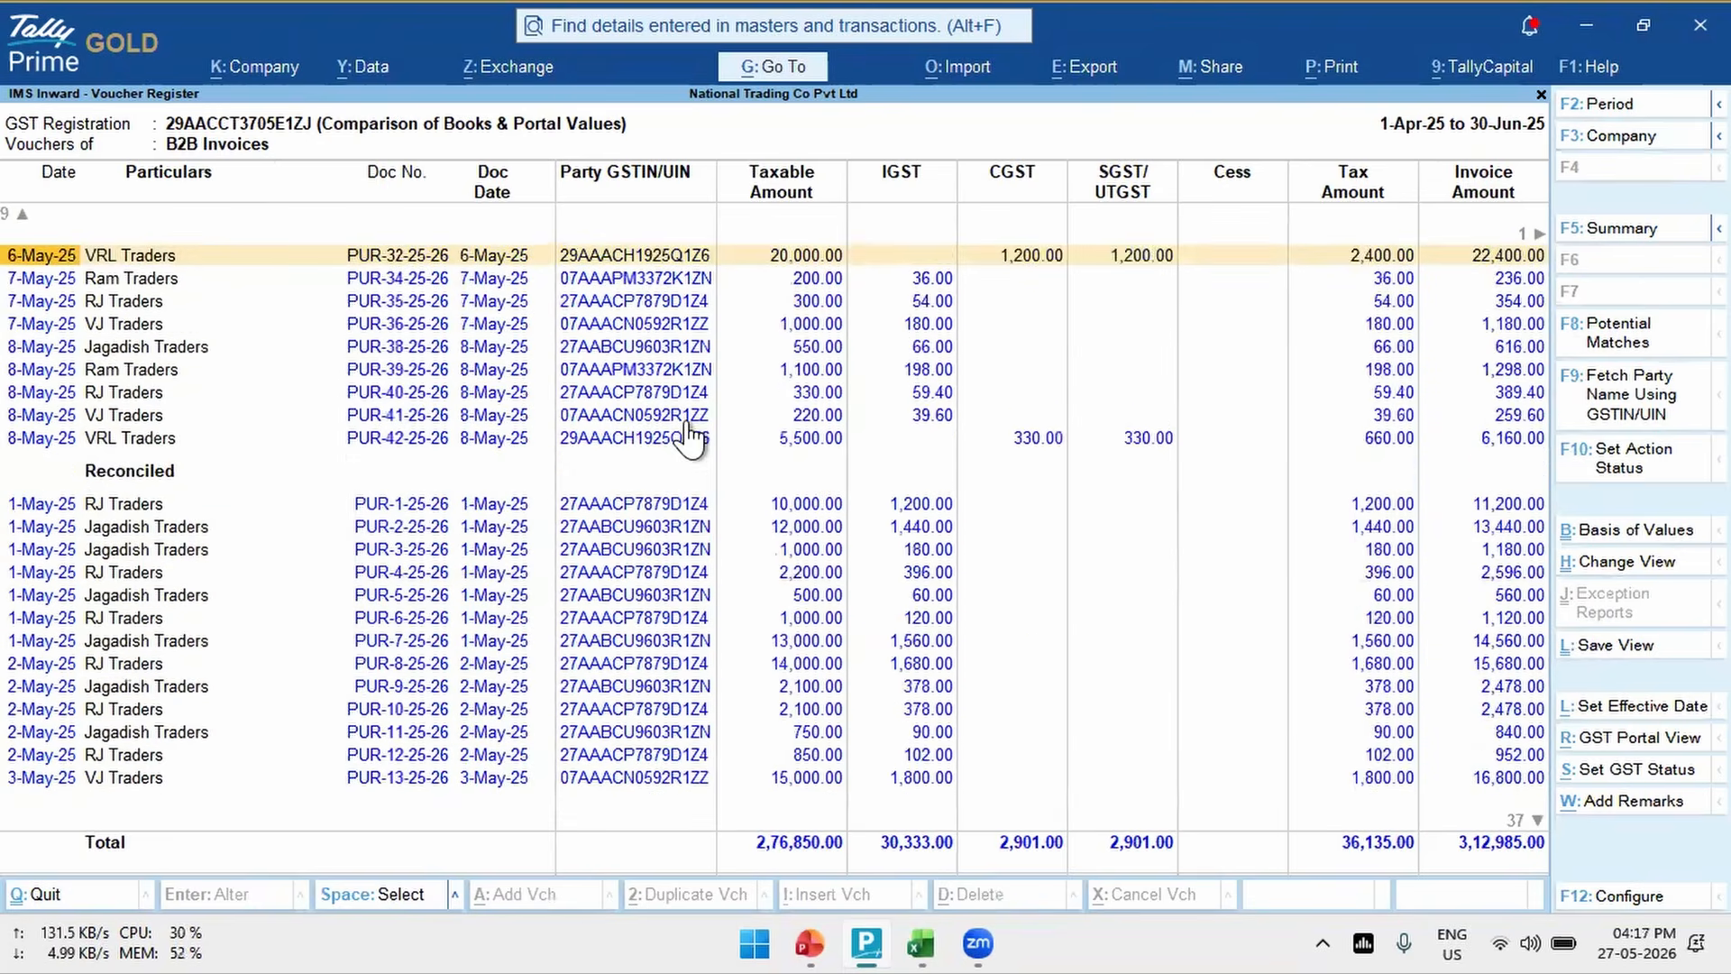
scroll(688, 433, up, 2)
scroll(688, 432, up, 7)
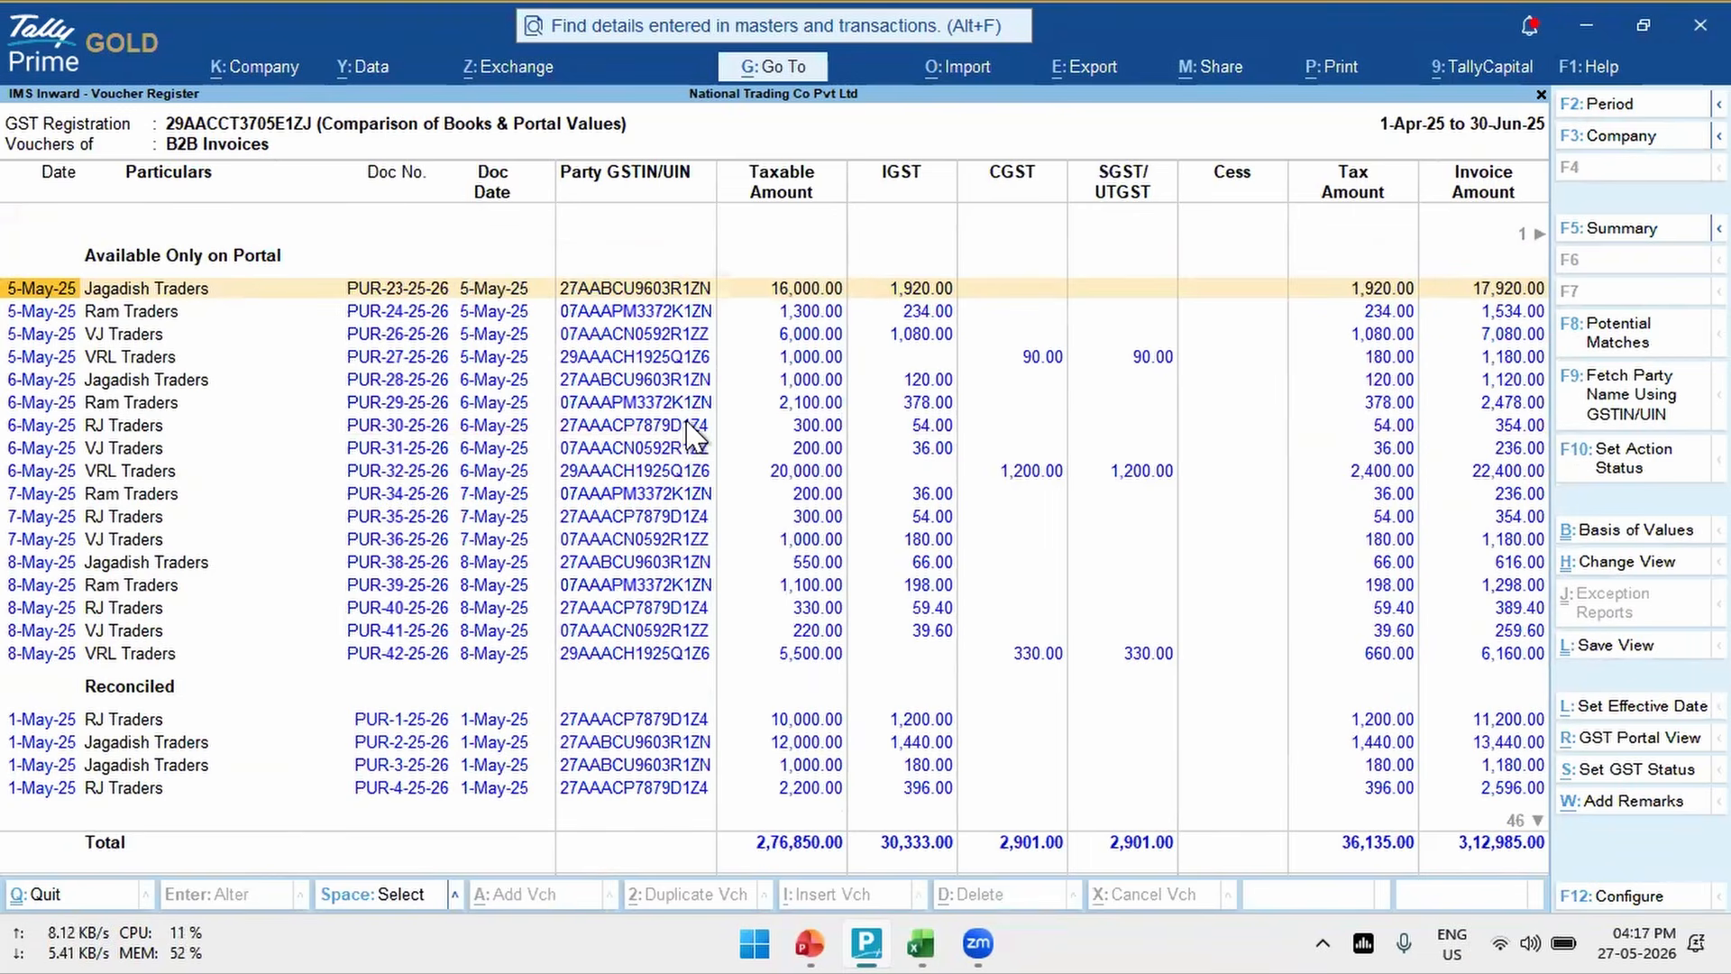
- Look through the B2B voucher register's configuration options, accept them, and exit the IMS reports to the Gateway of Tally
key(F12)
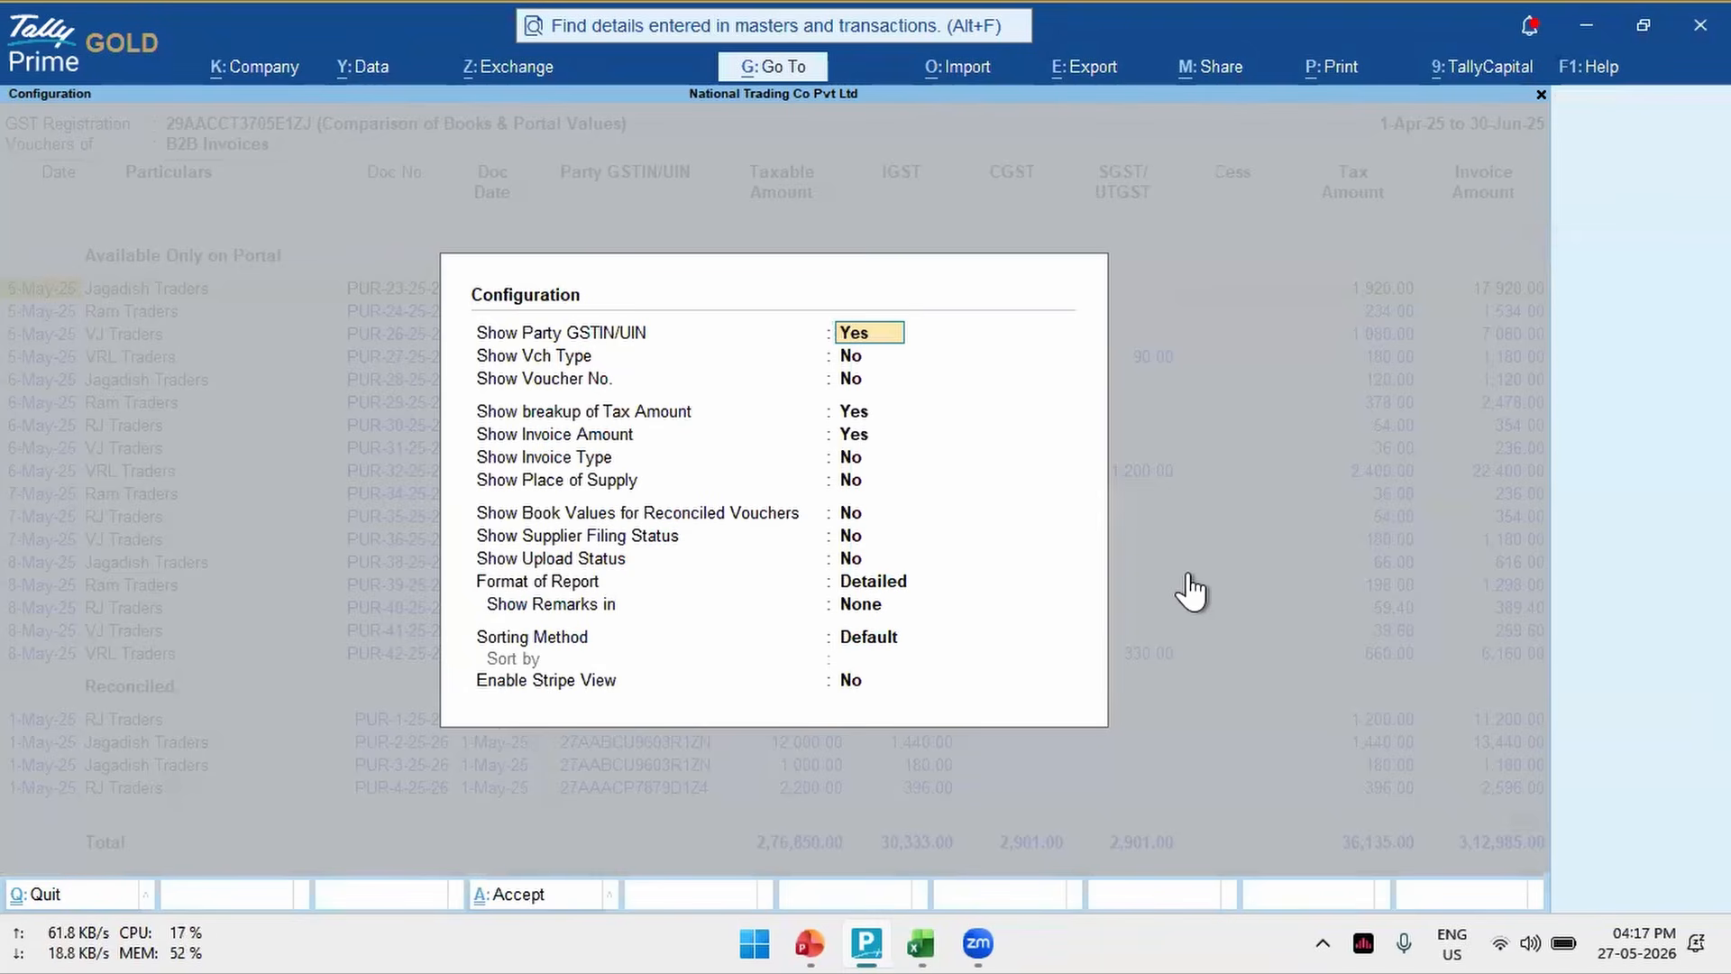
key(Return)
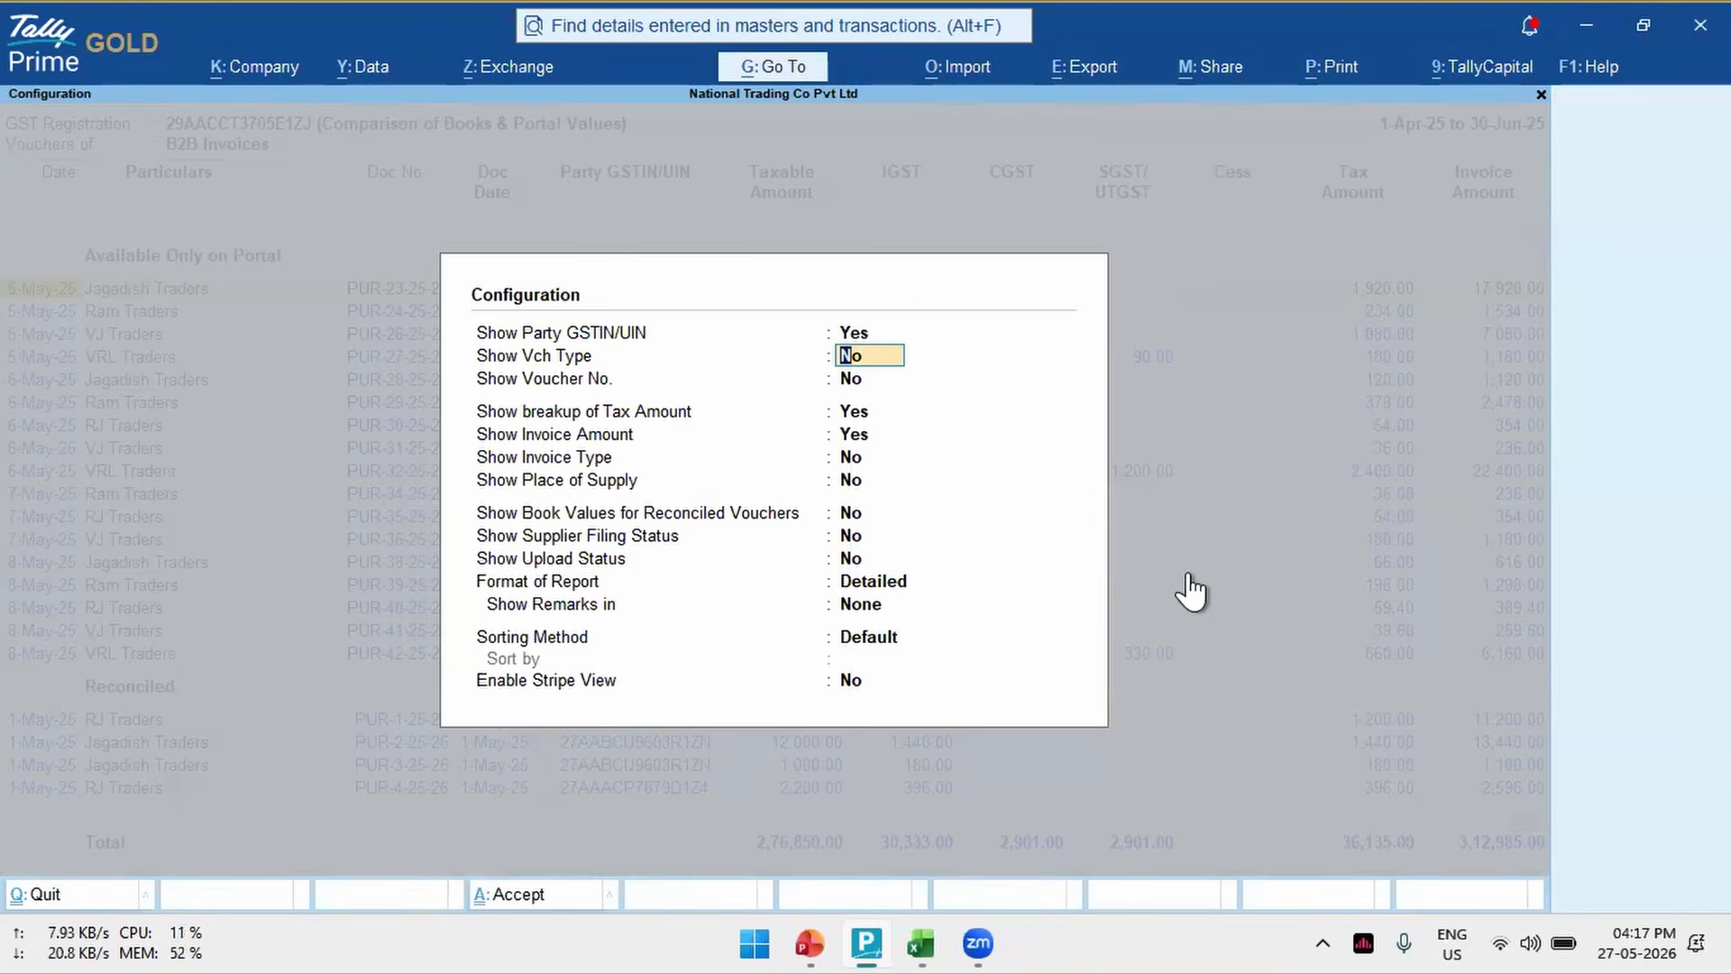
key(Return)
key(Return)
key(Return)
key(Return)
key(Return)
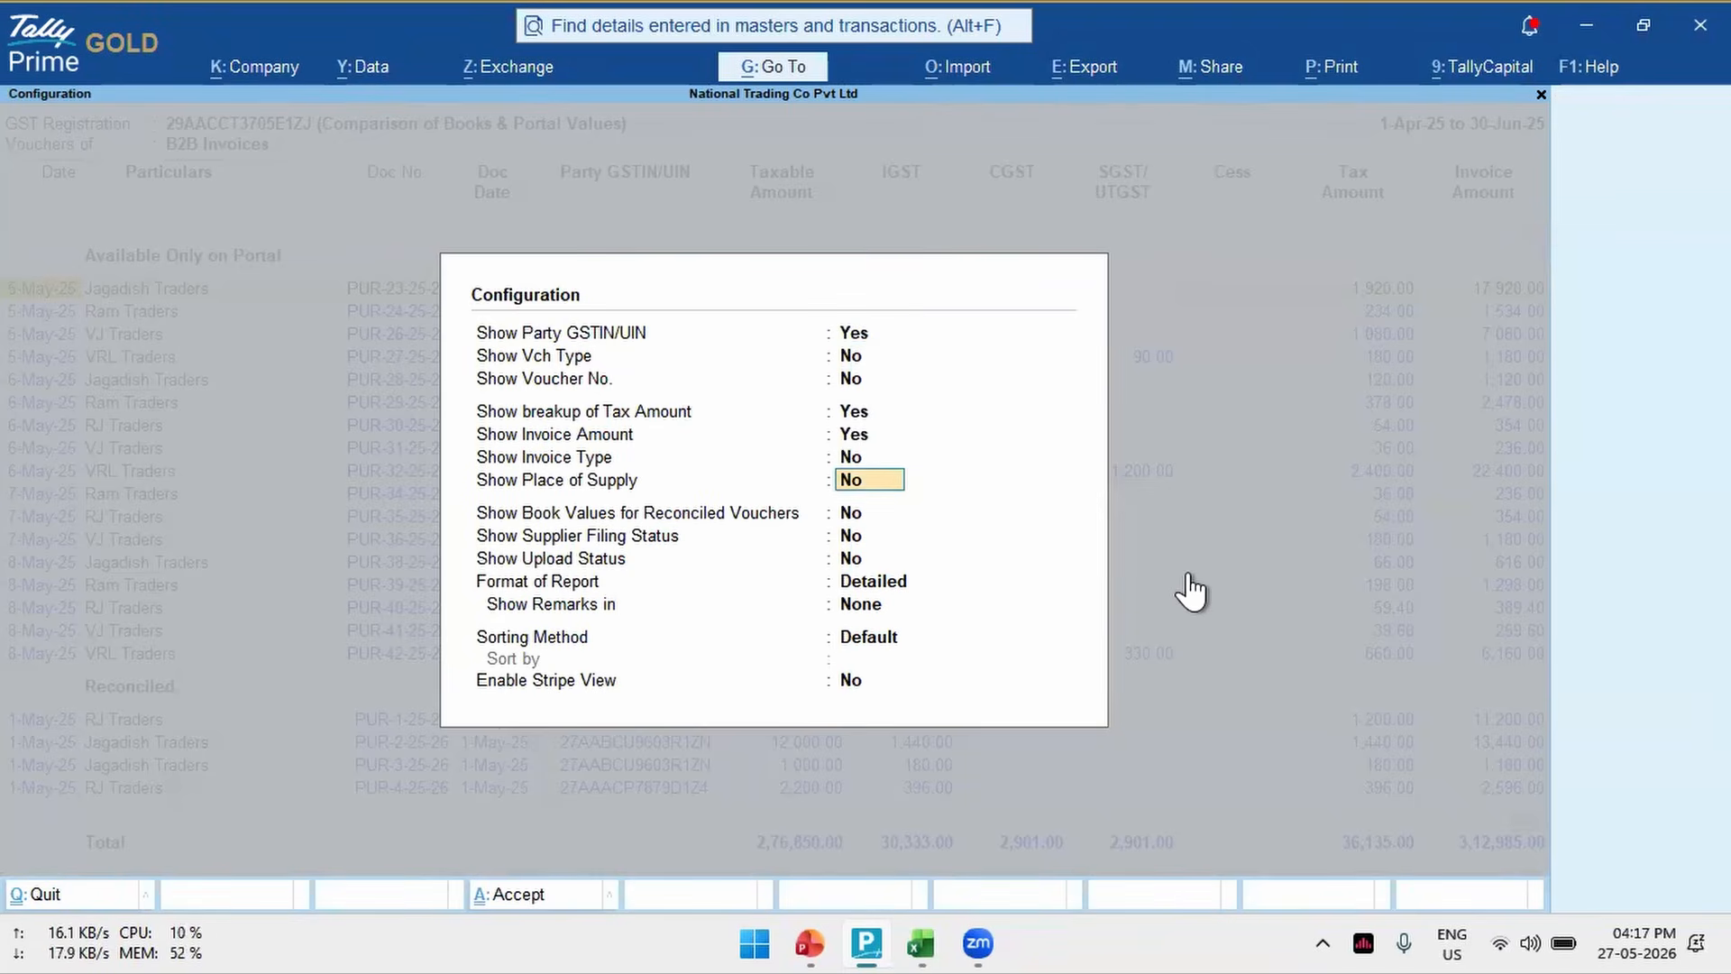
key(ctrl+a)
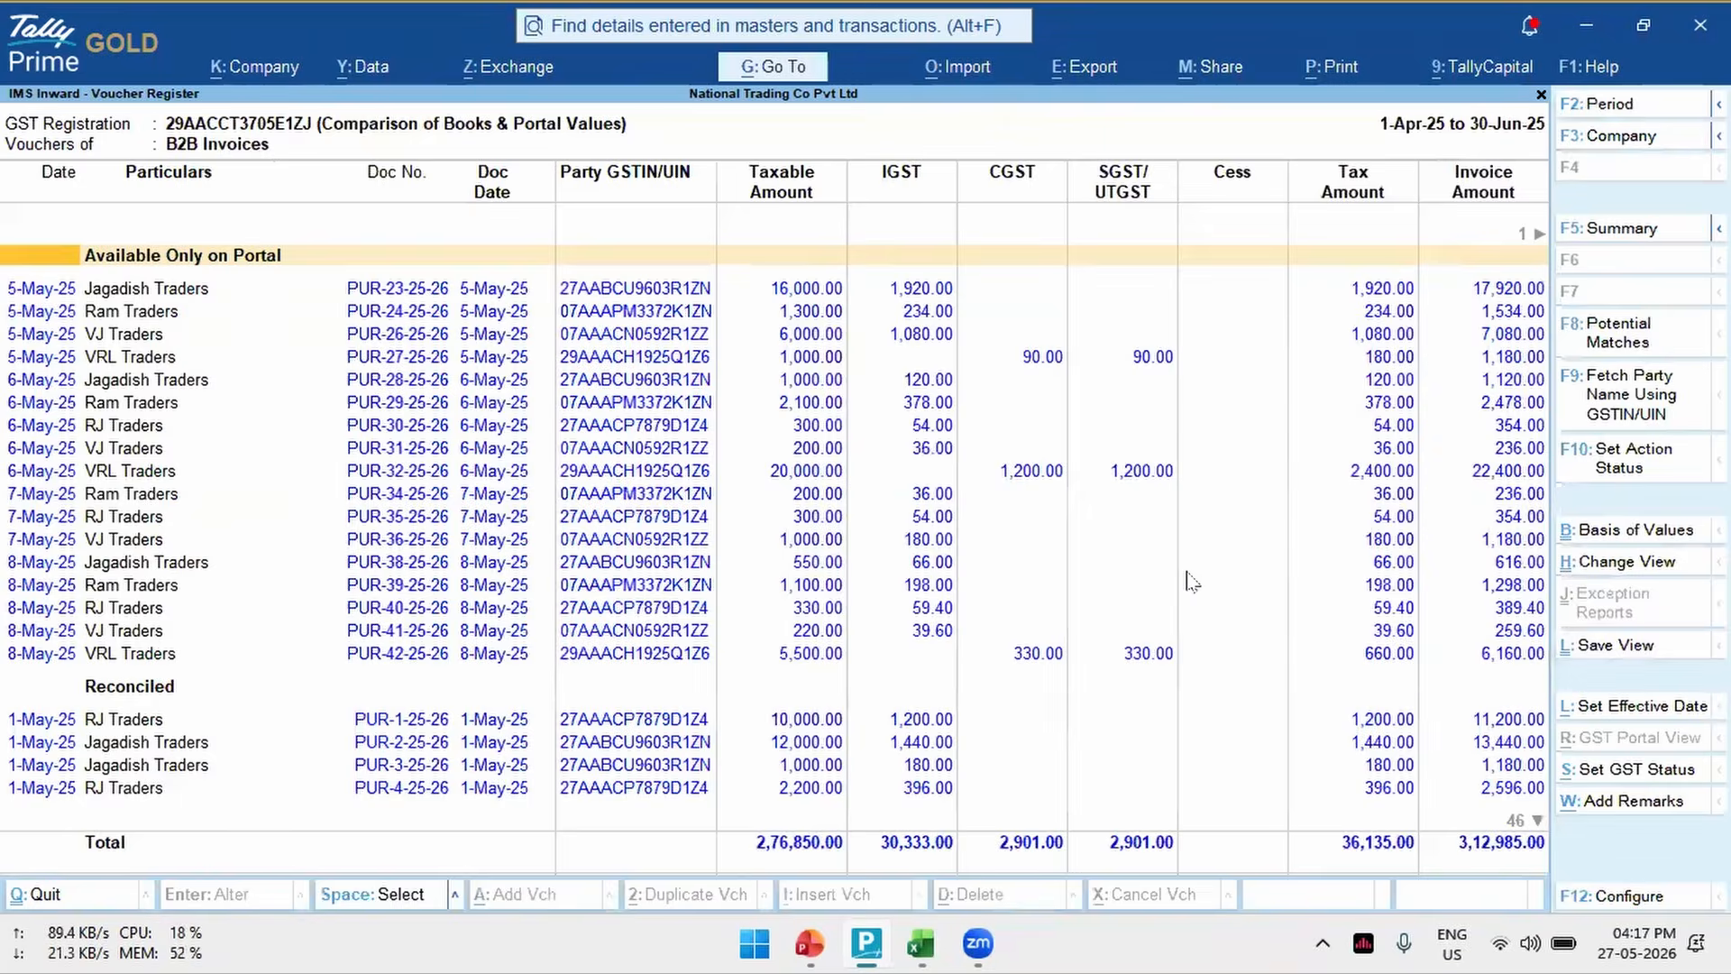
key(Escape)
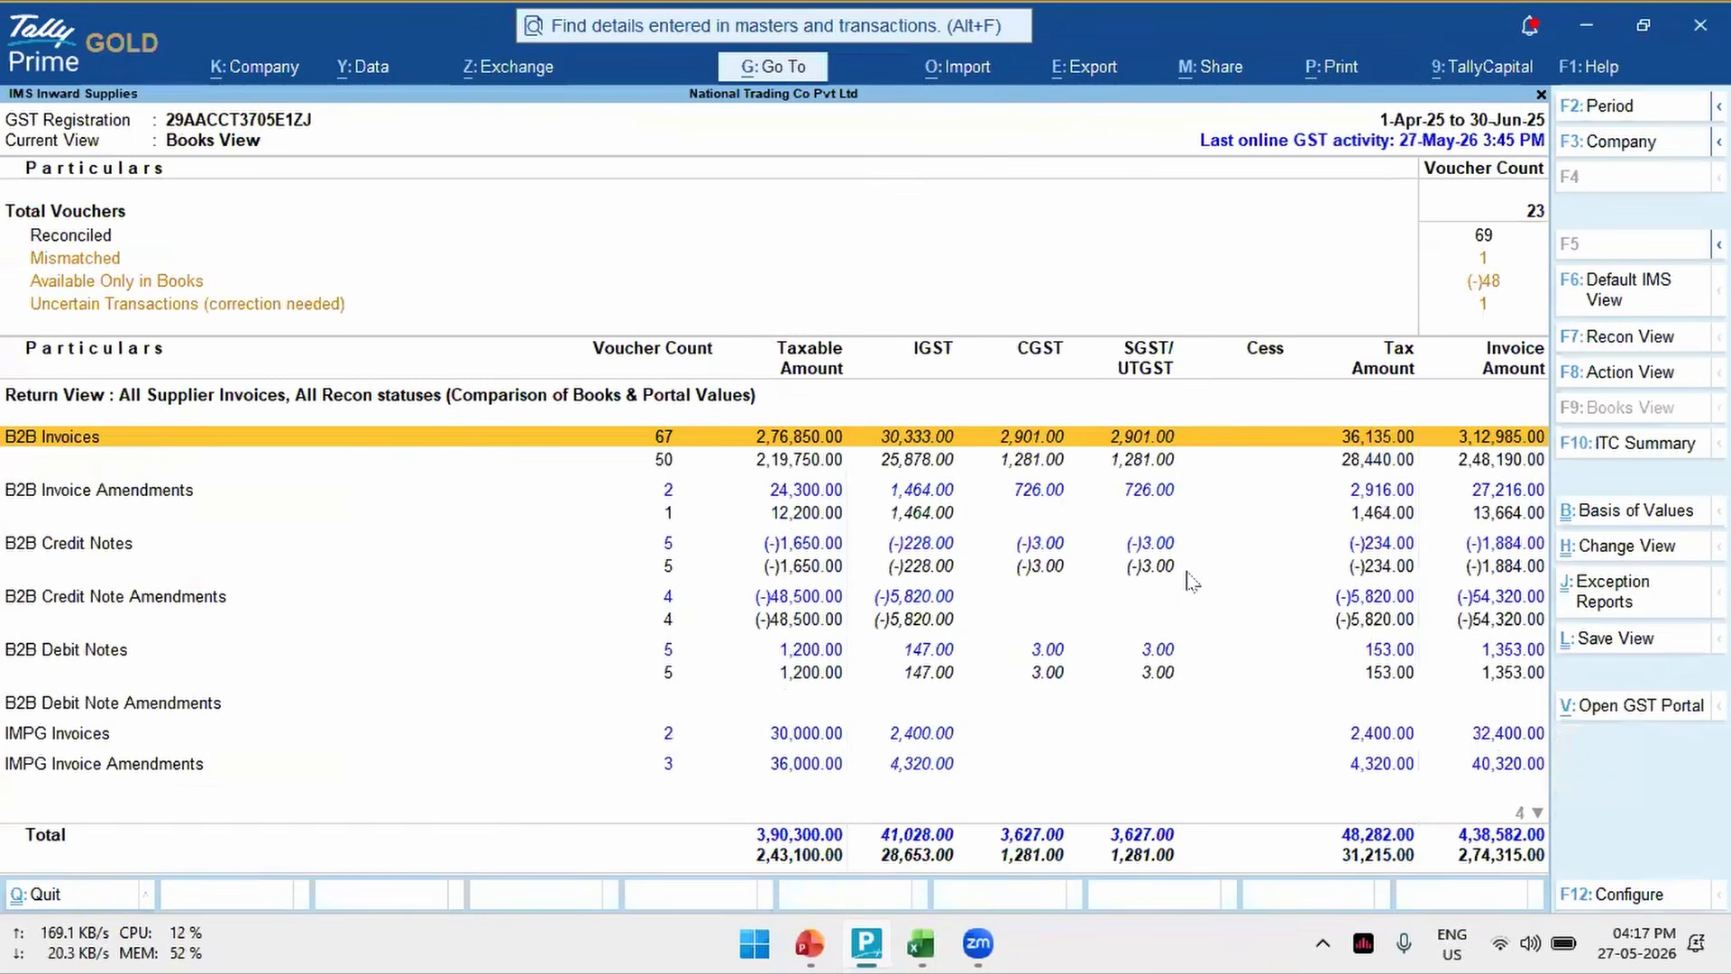
key(Escape)
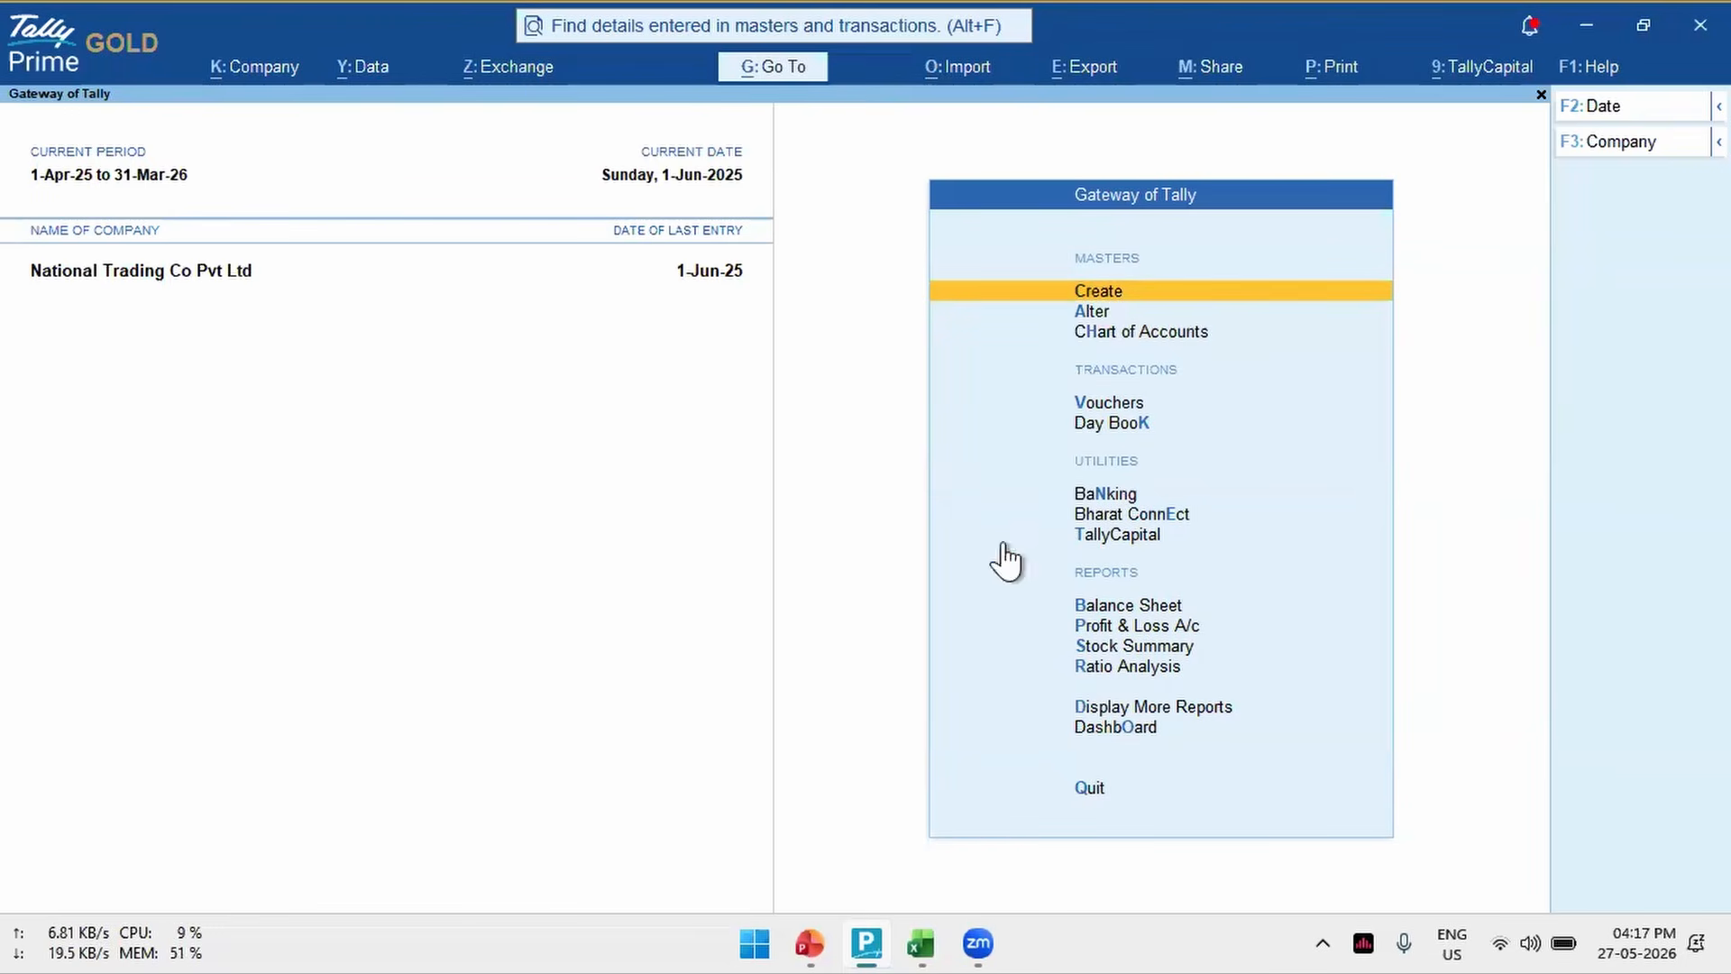
click(743, 52)
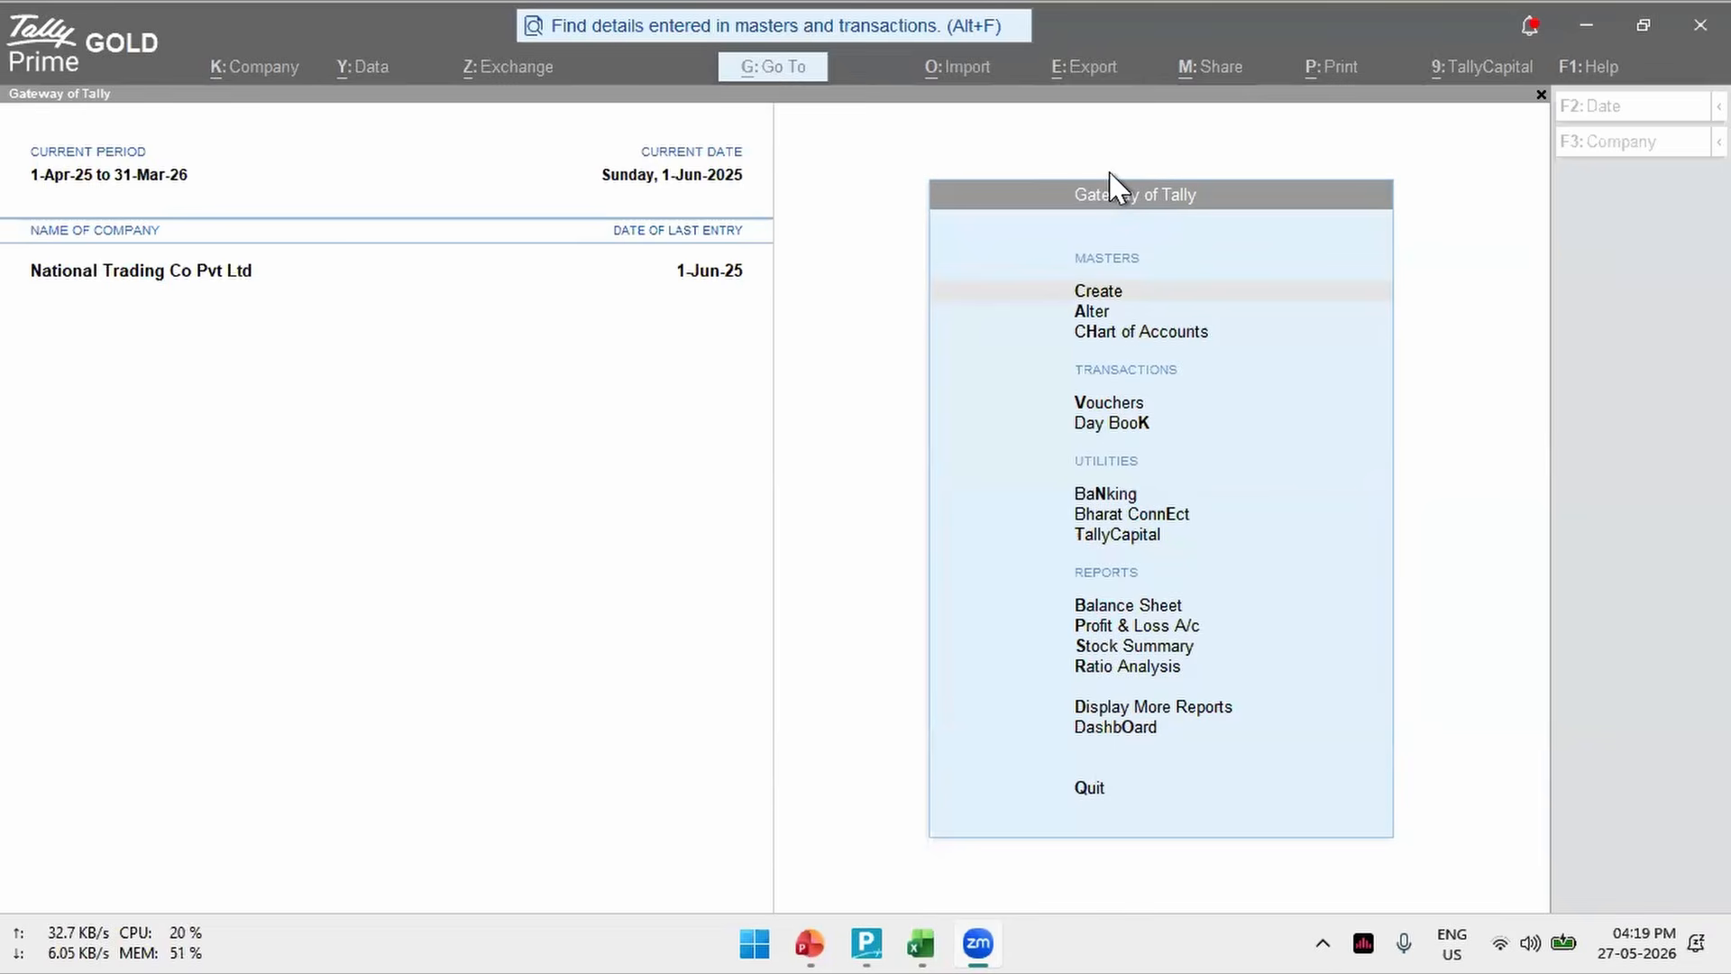
click(330, 609)
click(692, 526)
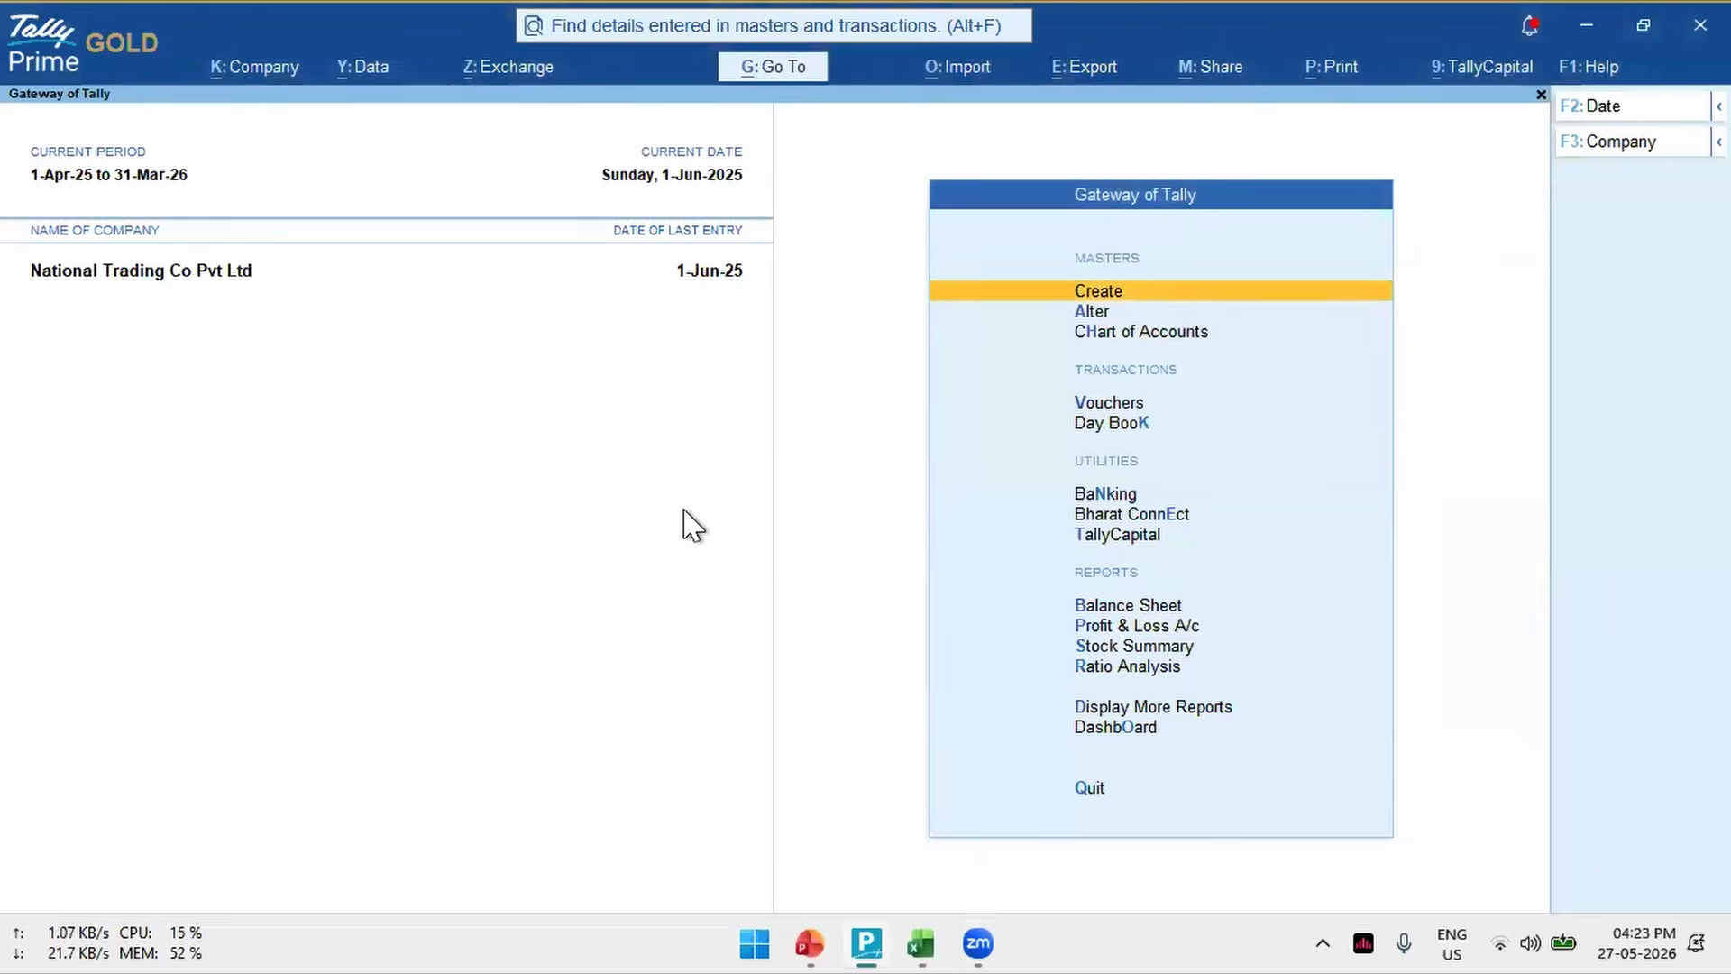